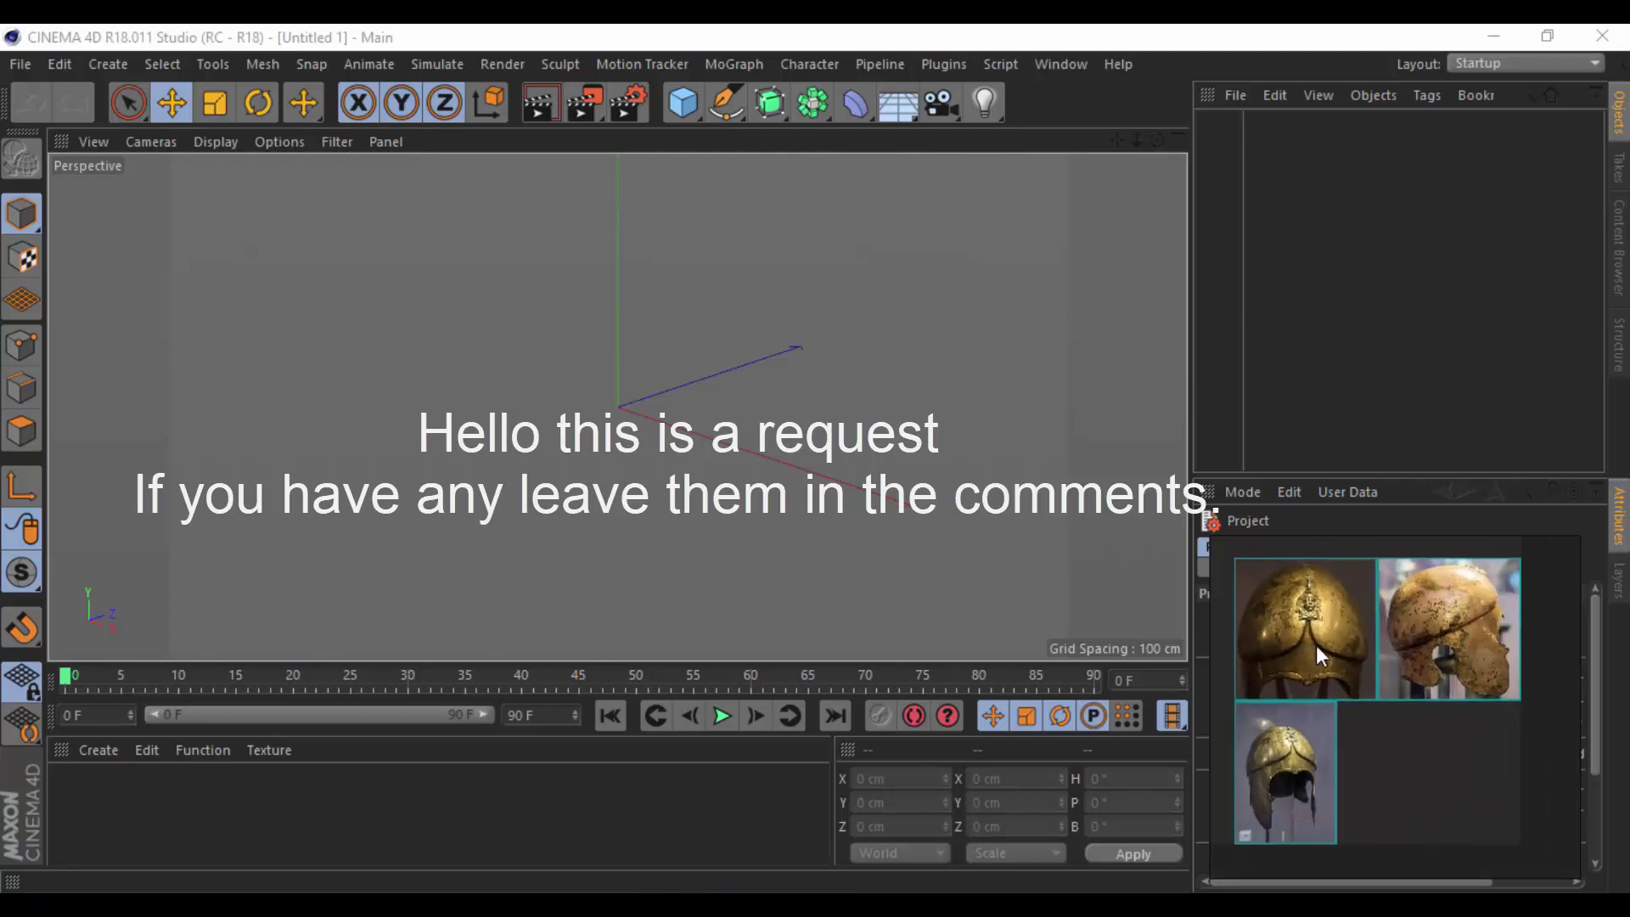
# Zoom and pan the PureRef board across the helmet photos, centring the front crest close-up.
pyautogui.scroll(2, 1316, 645)
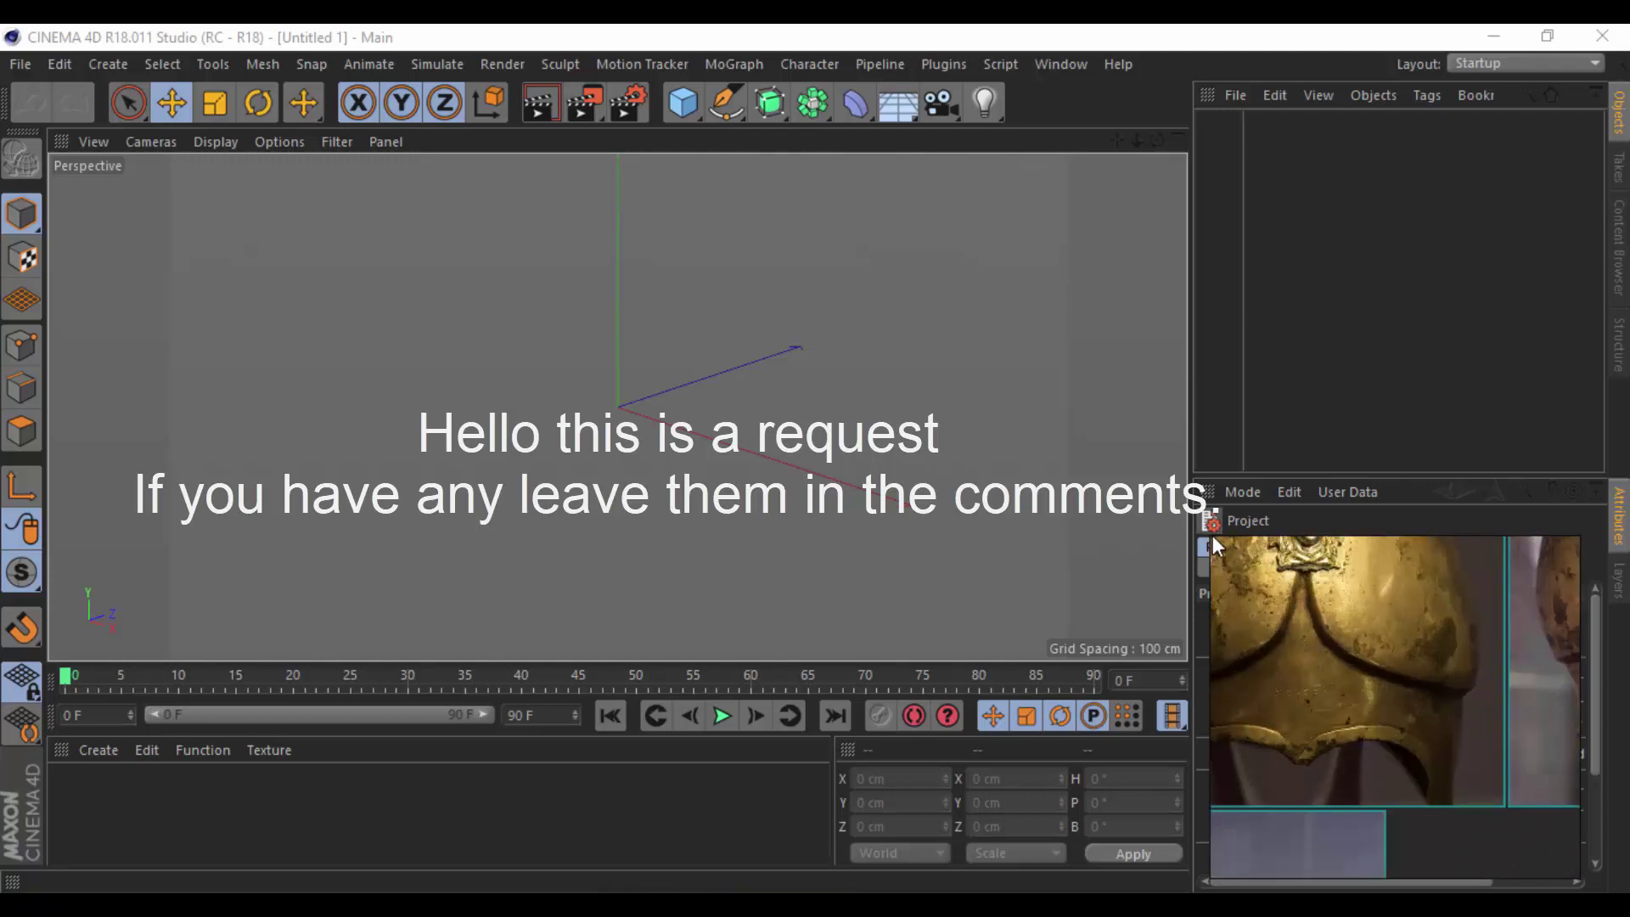
pyautogui.moveTo(1212, 534); pyautogui.dragTo(763, 240)
pyautogui.scroll(2, 1239, 604)
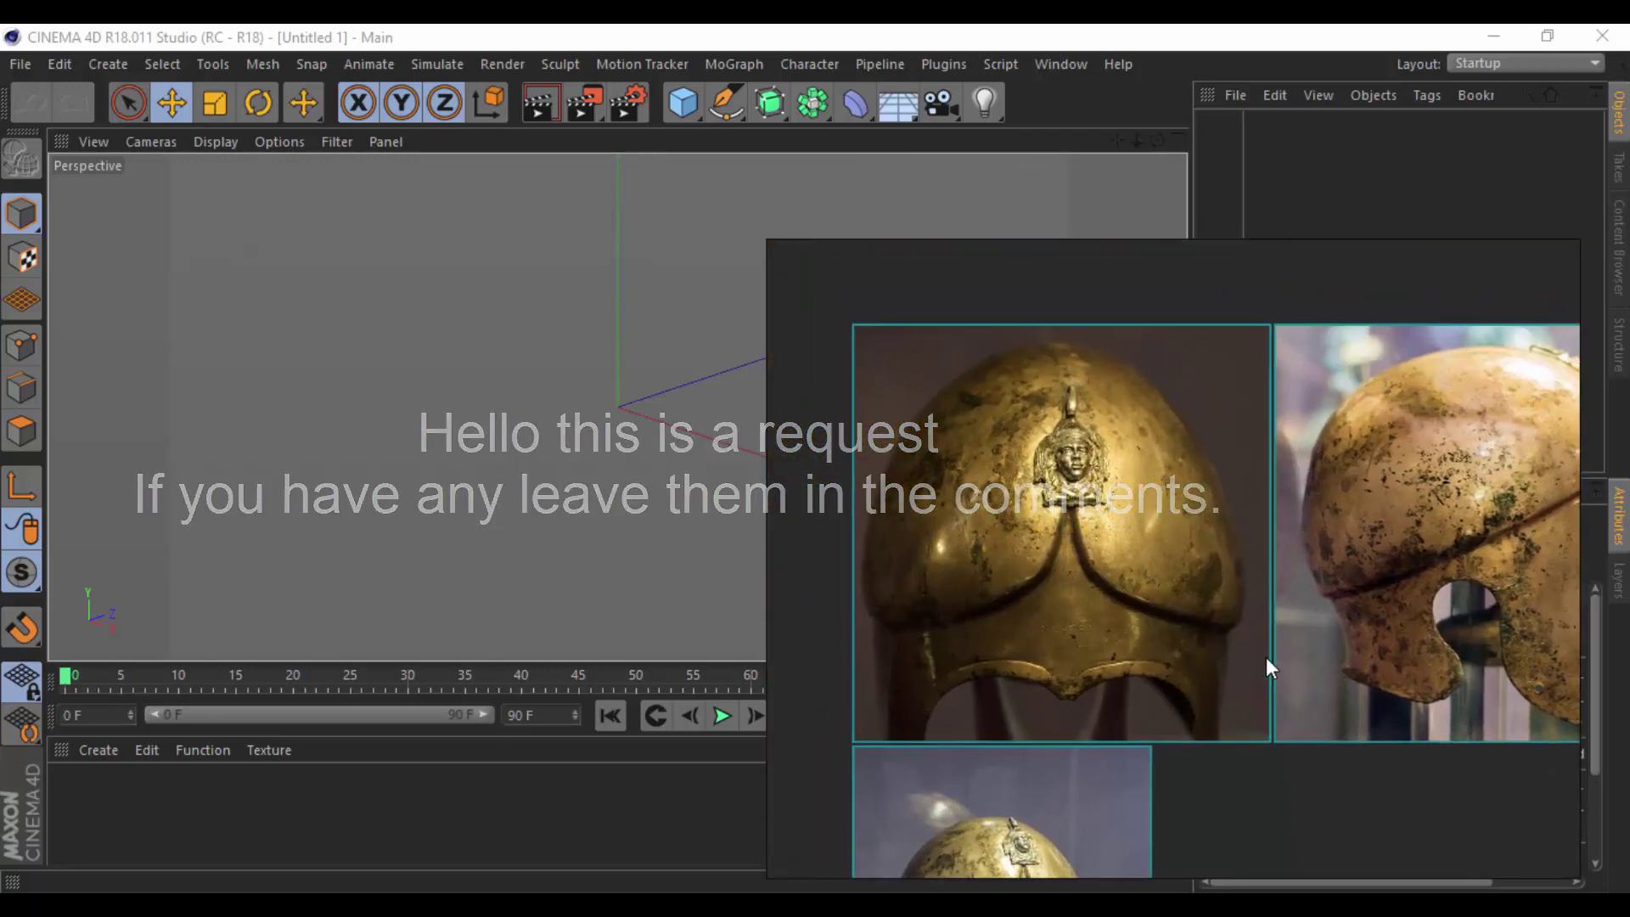
pyautogui.scroll(2, 957, 602)
pyautogui.moveTo(952, 593)
pyautogui.mouseDown()
pyautogui.moveTo(1259, 341)
pyautogui.moveTo(1365, 291)
pyautogui.mouseUp()
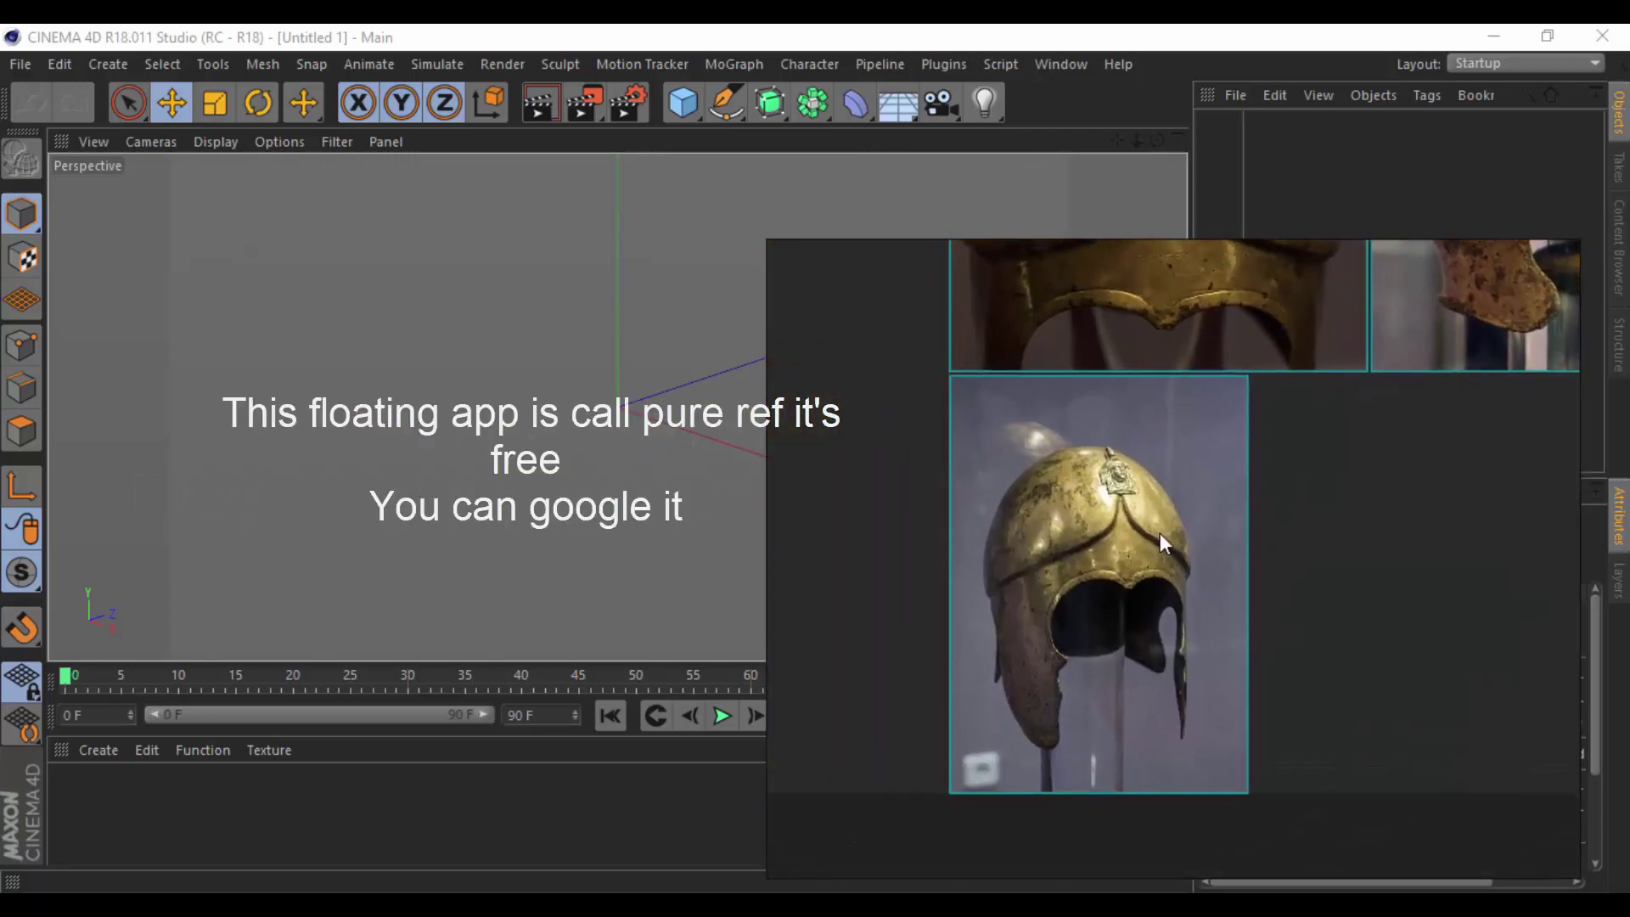
pyautogui.scroll(4, 1159, 532)
pyautogui.moveTo(1088, 589); pyautogui.dragTo(1214, 491)
pyautogui.scroll(-3, 1213, 491)
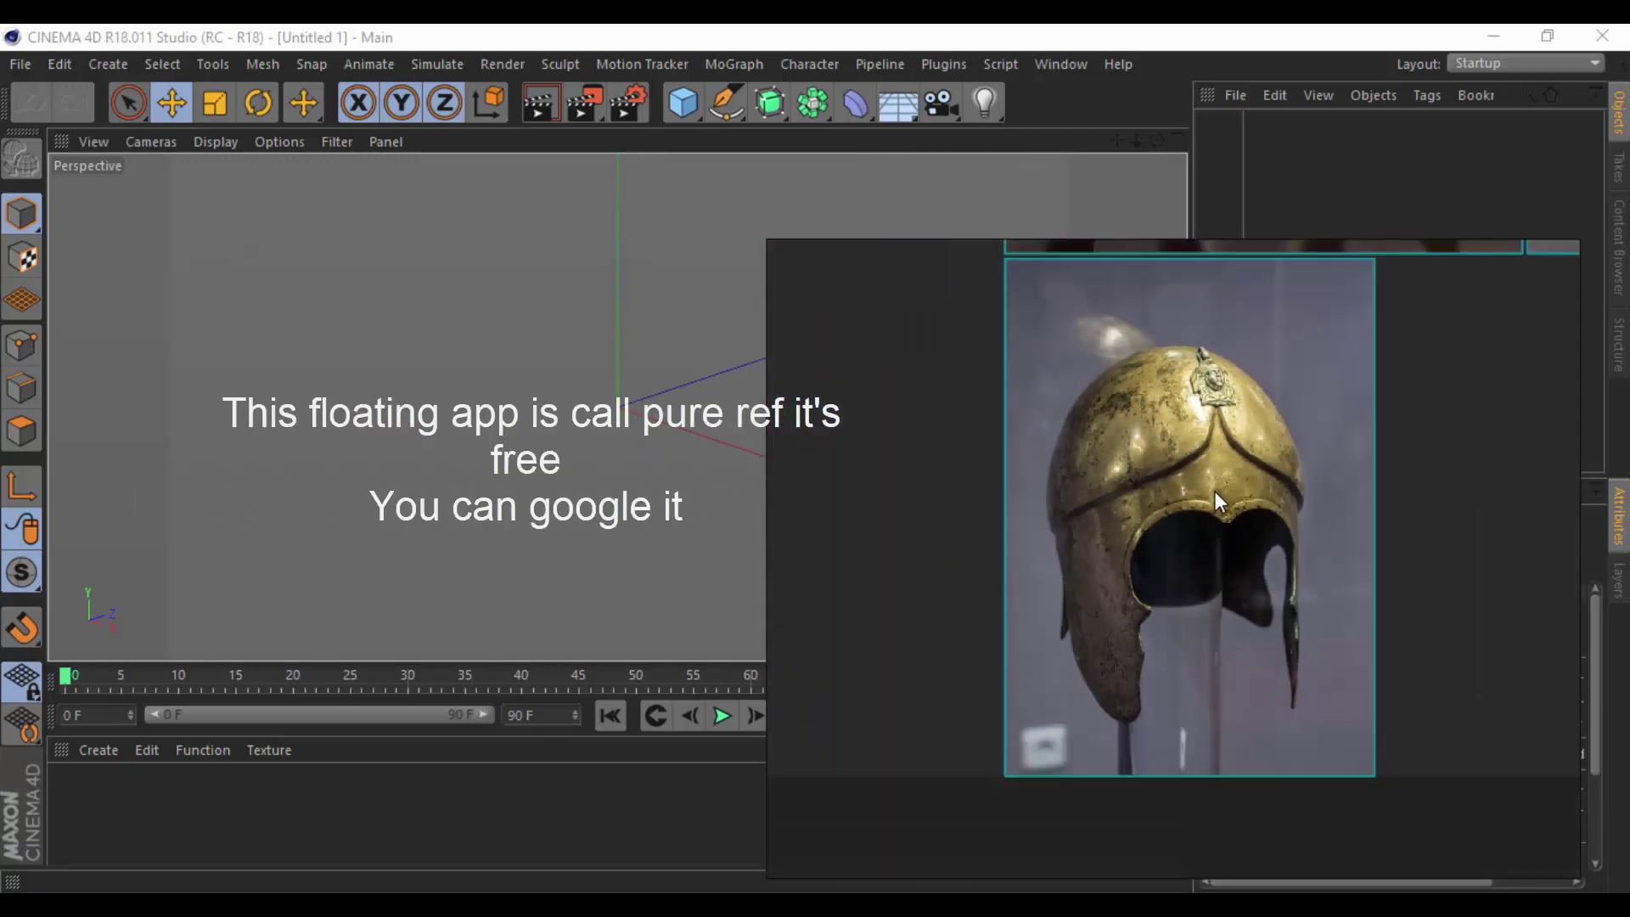
pyautogui.scroll(1, 1214, 490)
pyautogui.scroll(2, 1209, 423)
pyautogui.scroll(2, 1173, 549)
pyautogui.moveTo(1172, 506)
pyautogui.mouseDown()
pyautogui.moveTo(1173, 548)
pyautogui.moveTo(1010, 567)
pyautogui.moveTo(1069, 582)
pyautogui.moveTo(1034, 544)
pyautogui.mouseUp()
pyautogui.scroll(-2, 1011, 567)
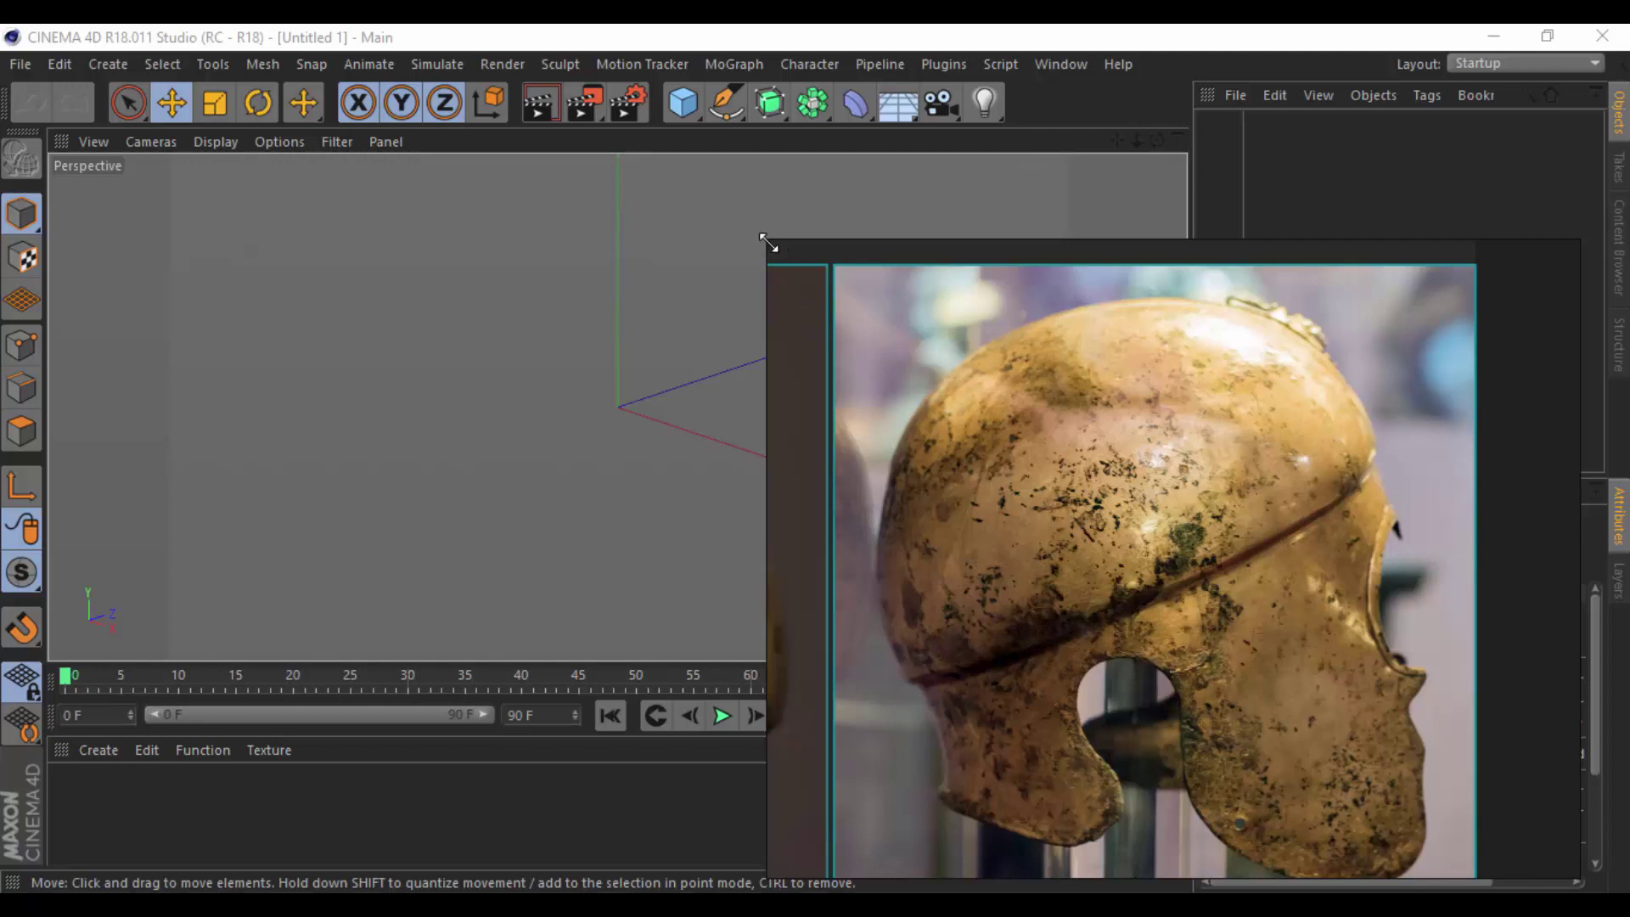
# Shrink the PureRef window to frame only the side-view helmet photo.
pyautogui.moveTo(764, 237)
pyautogui.mouseDown()
pyautogui.moveTo(1041, 400)
pyautogui.moveTo(1067, 491)
pyautogui.mouseUp()
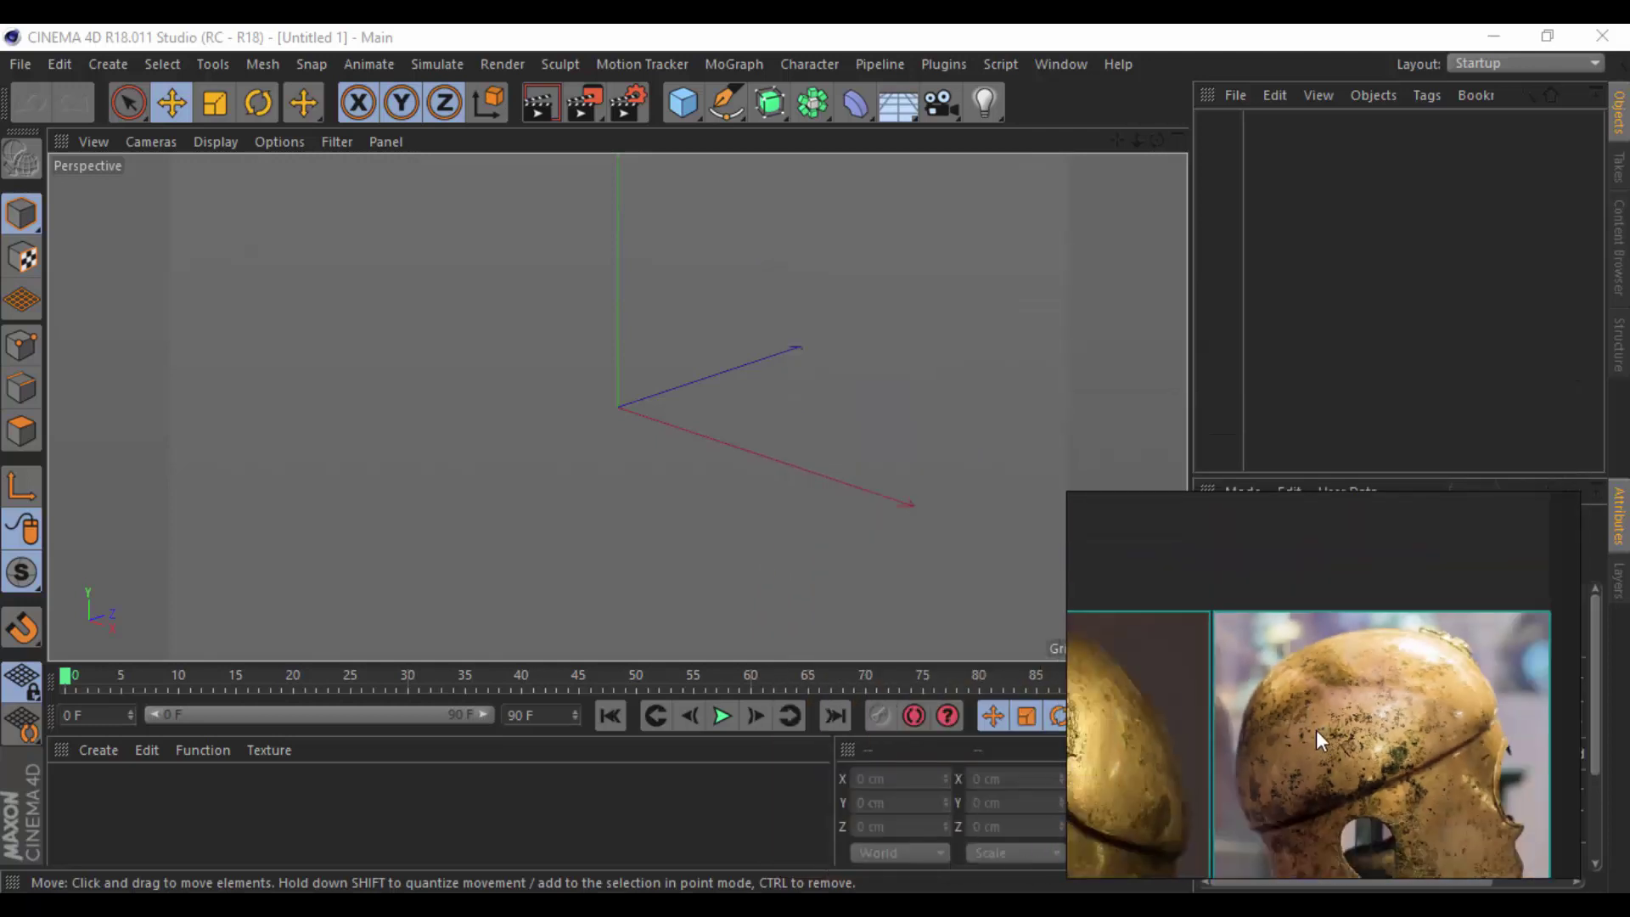
pyautogui.moveTo(1317, 730); pyautogui.dragTo(1198, 625)
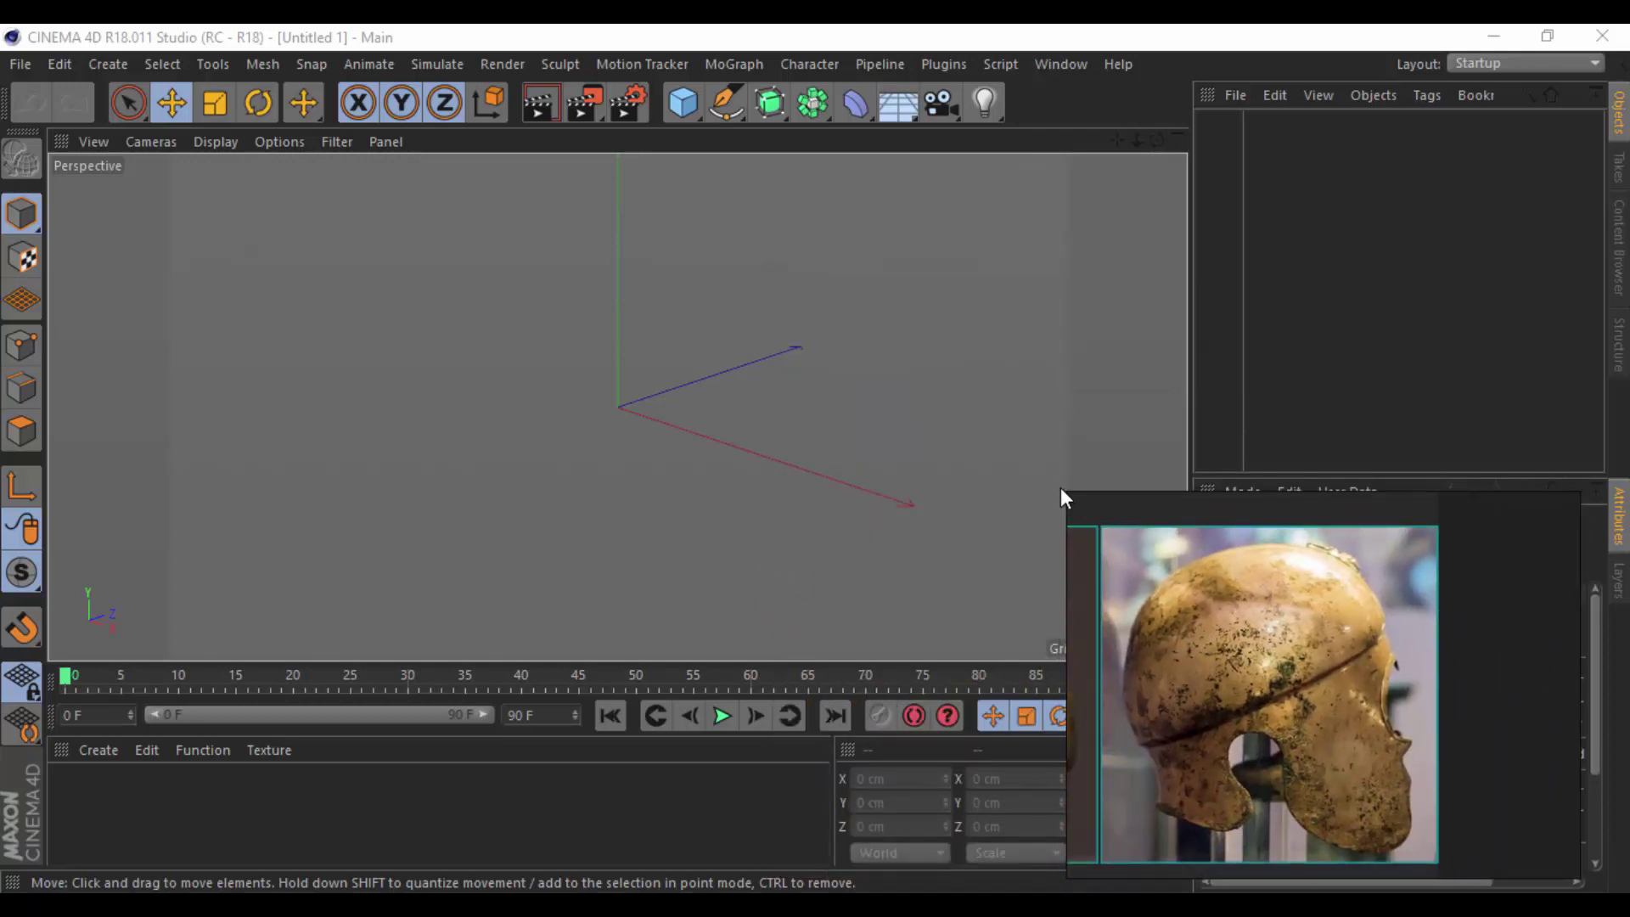
pyautogui.moveTo(1063, 494); pyautogui.dragTo(1197, 509)
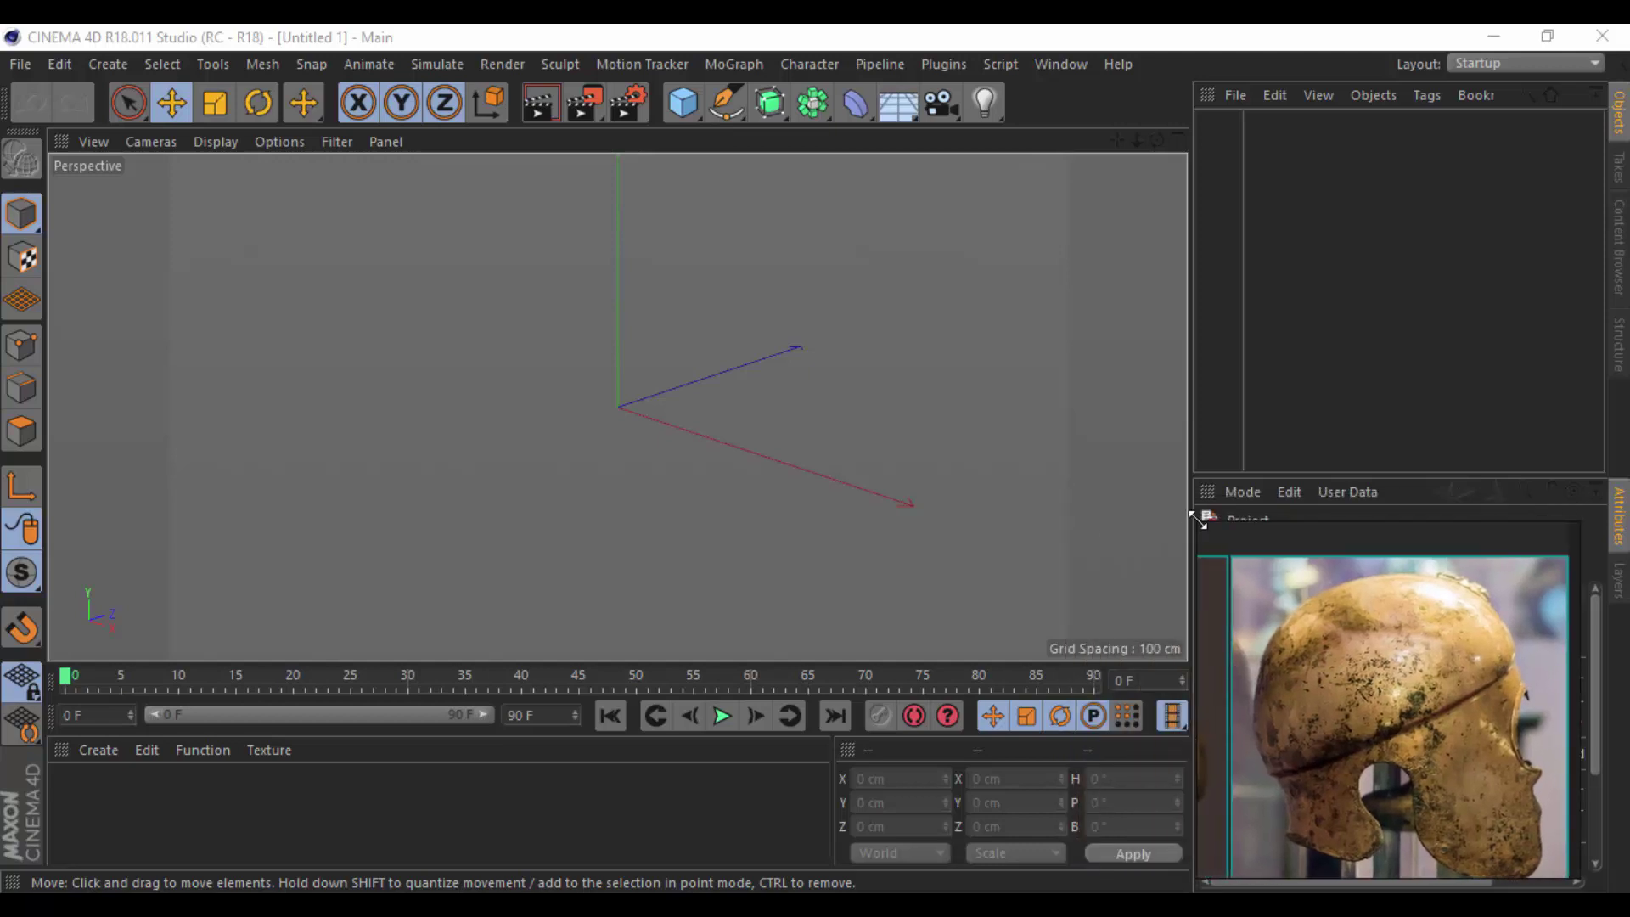
# Add a Sphere primitive and set the viewport display to Gouraud Shading (Lines).
pyautogui.click(1283, 392)
pyautogui.click(683, 102)
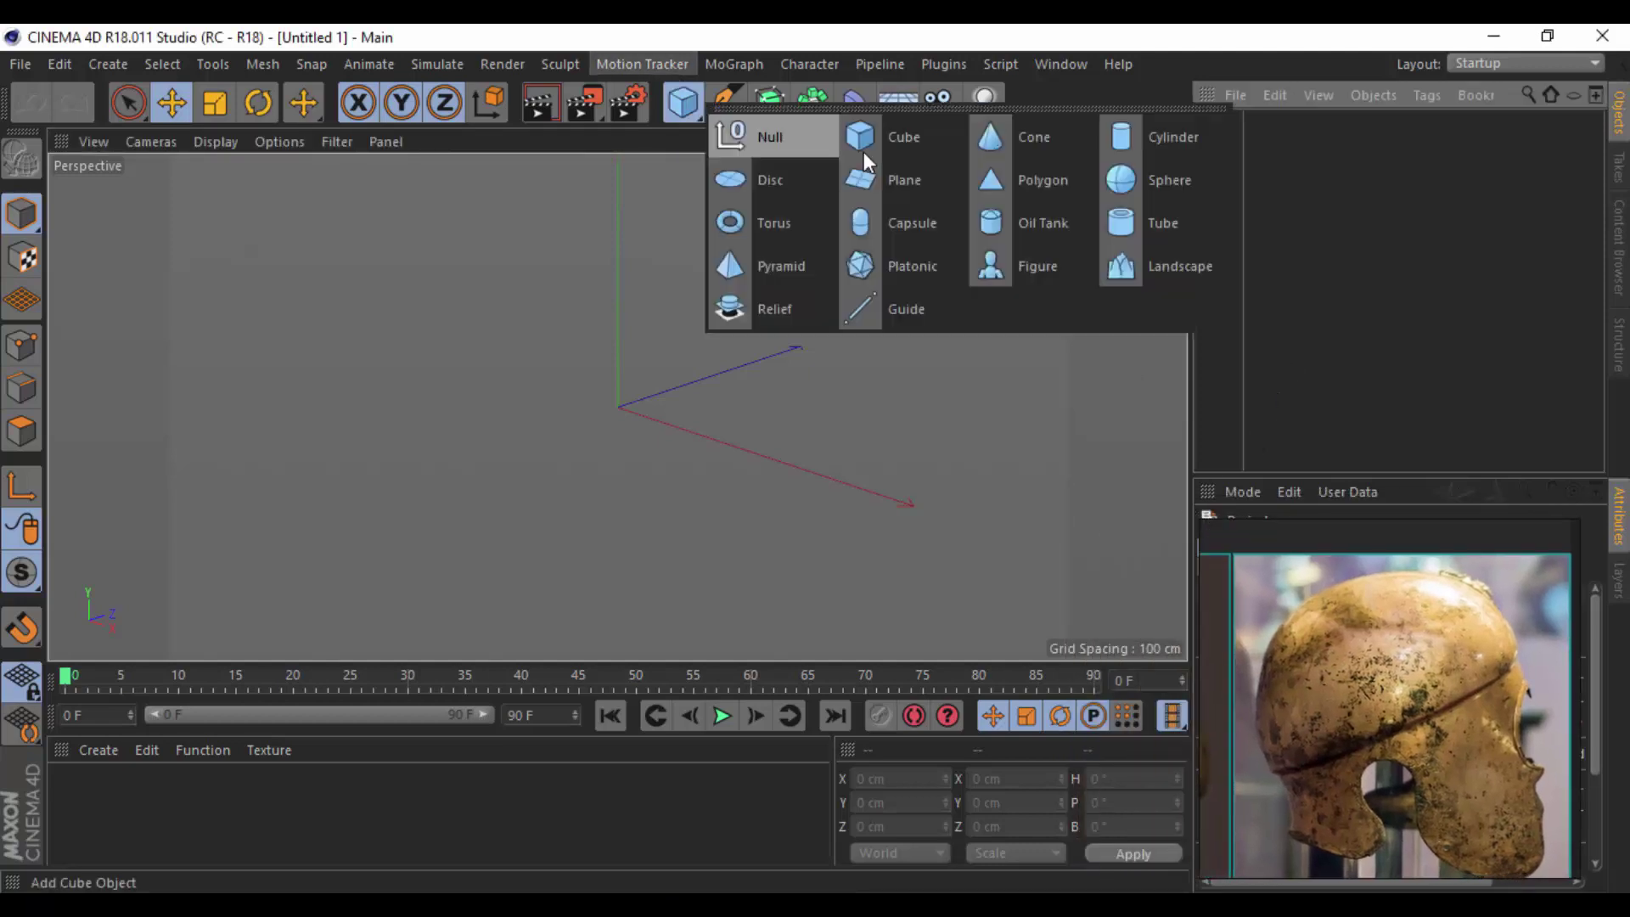
pyautogui.click(1126, 174)
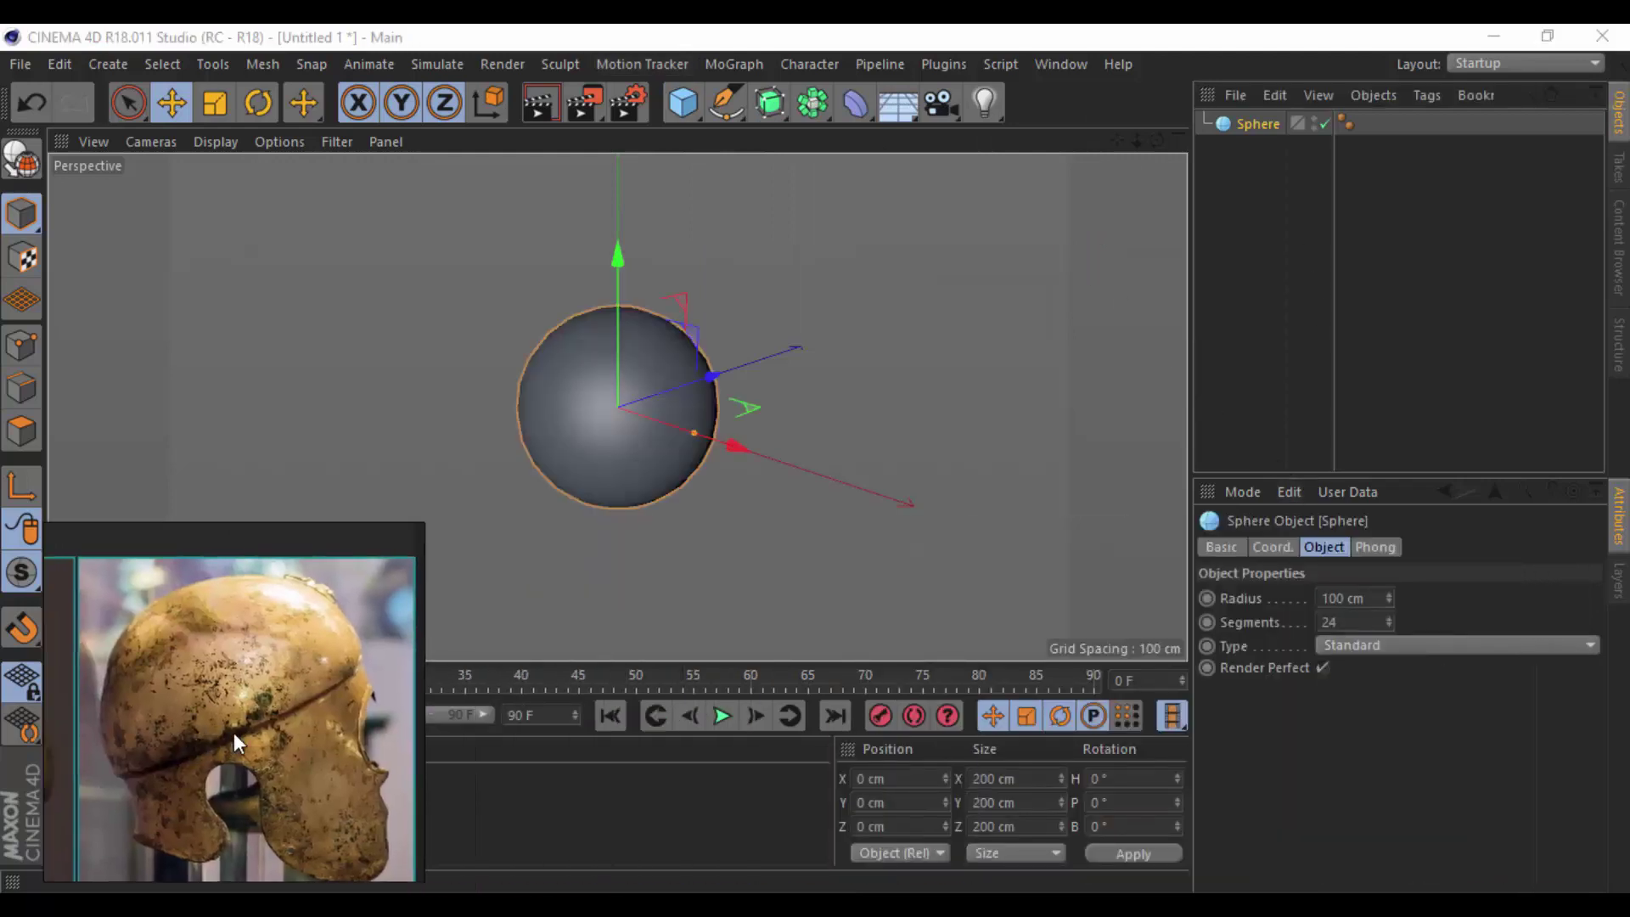
pyautogui.click(1388, 646)
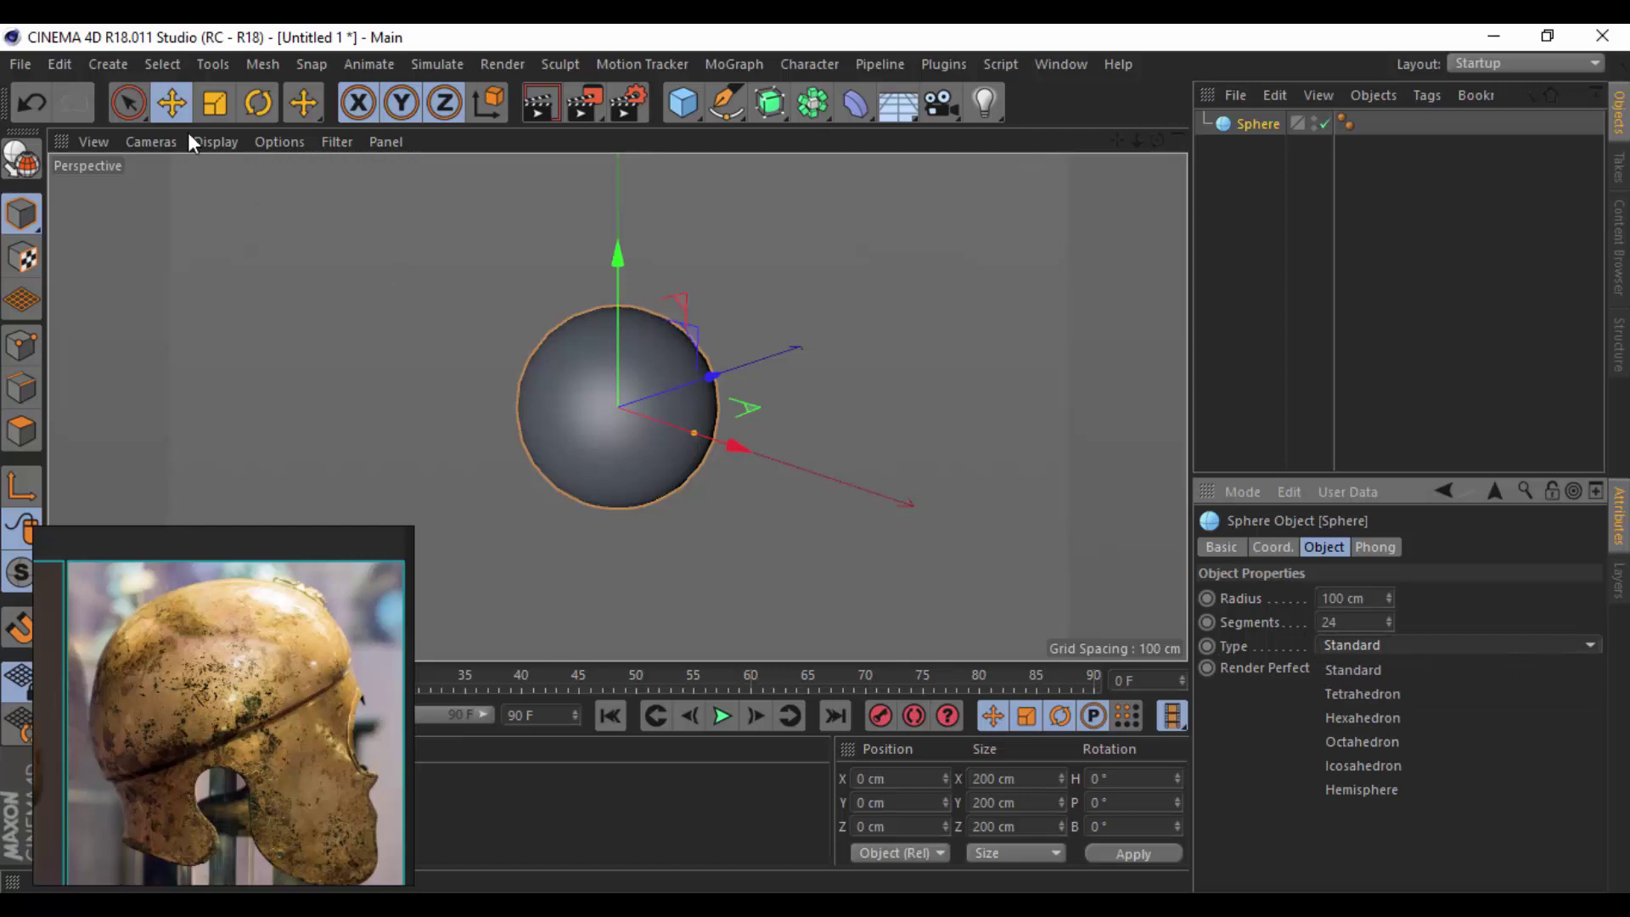
pyautogui.click(215, 142)
pyautogui.click(255, 196)
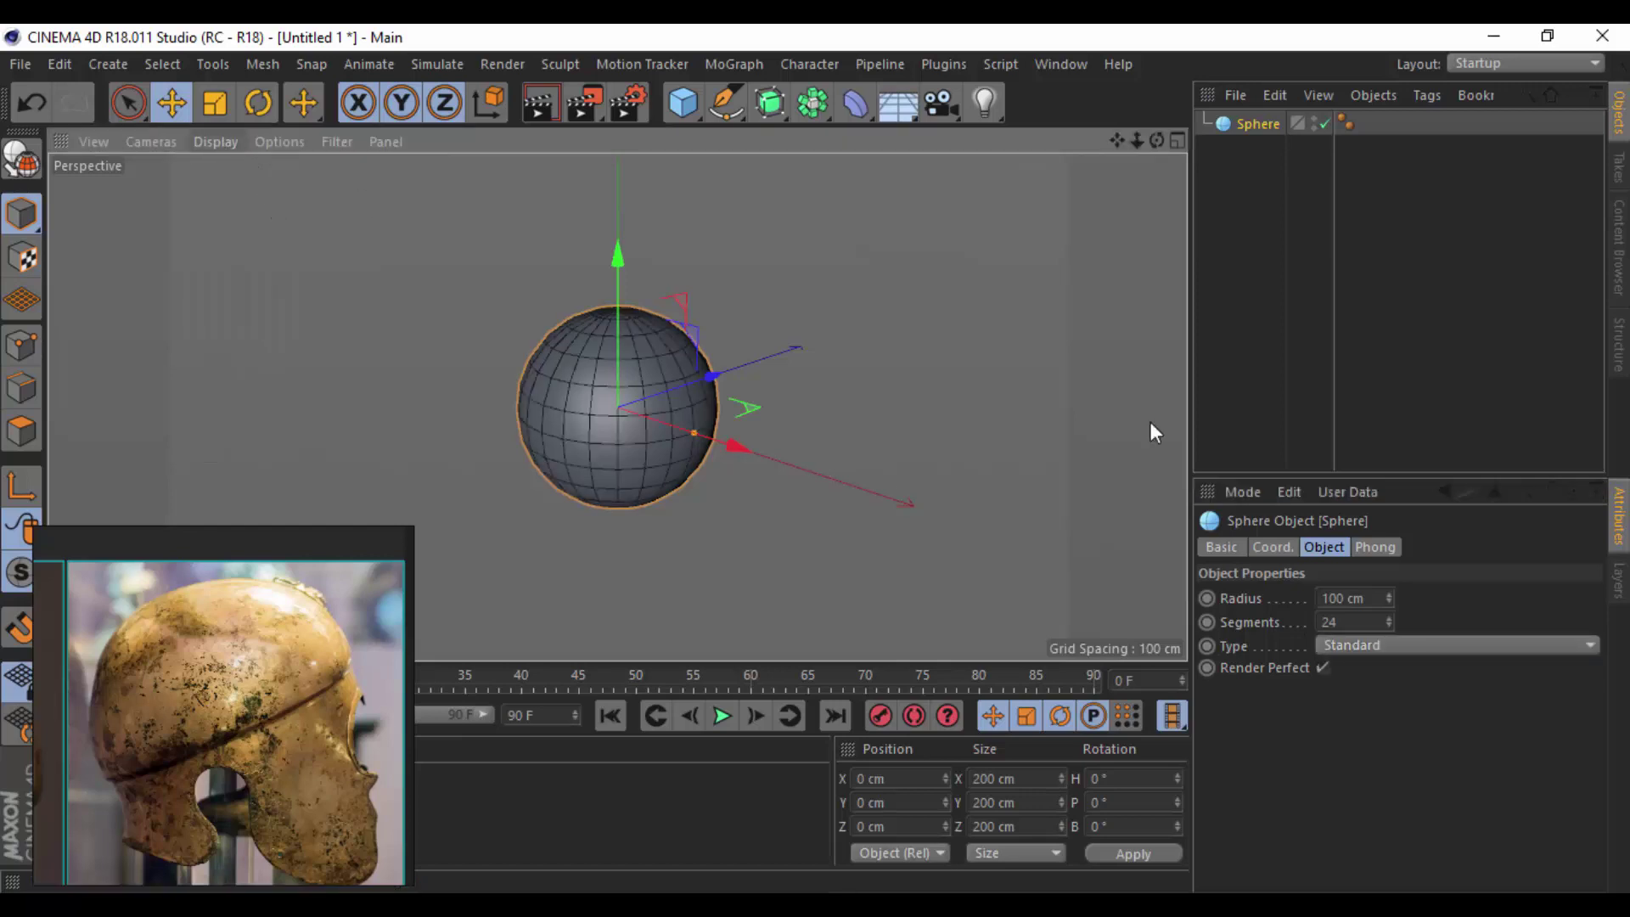
# Set the sphere's Type to Hexahedron and its Segments to 16.
pyautogui.click(1443, 645)
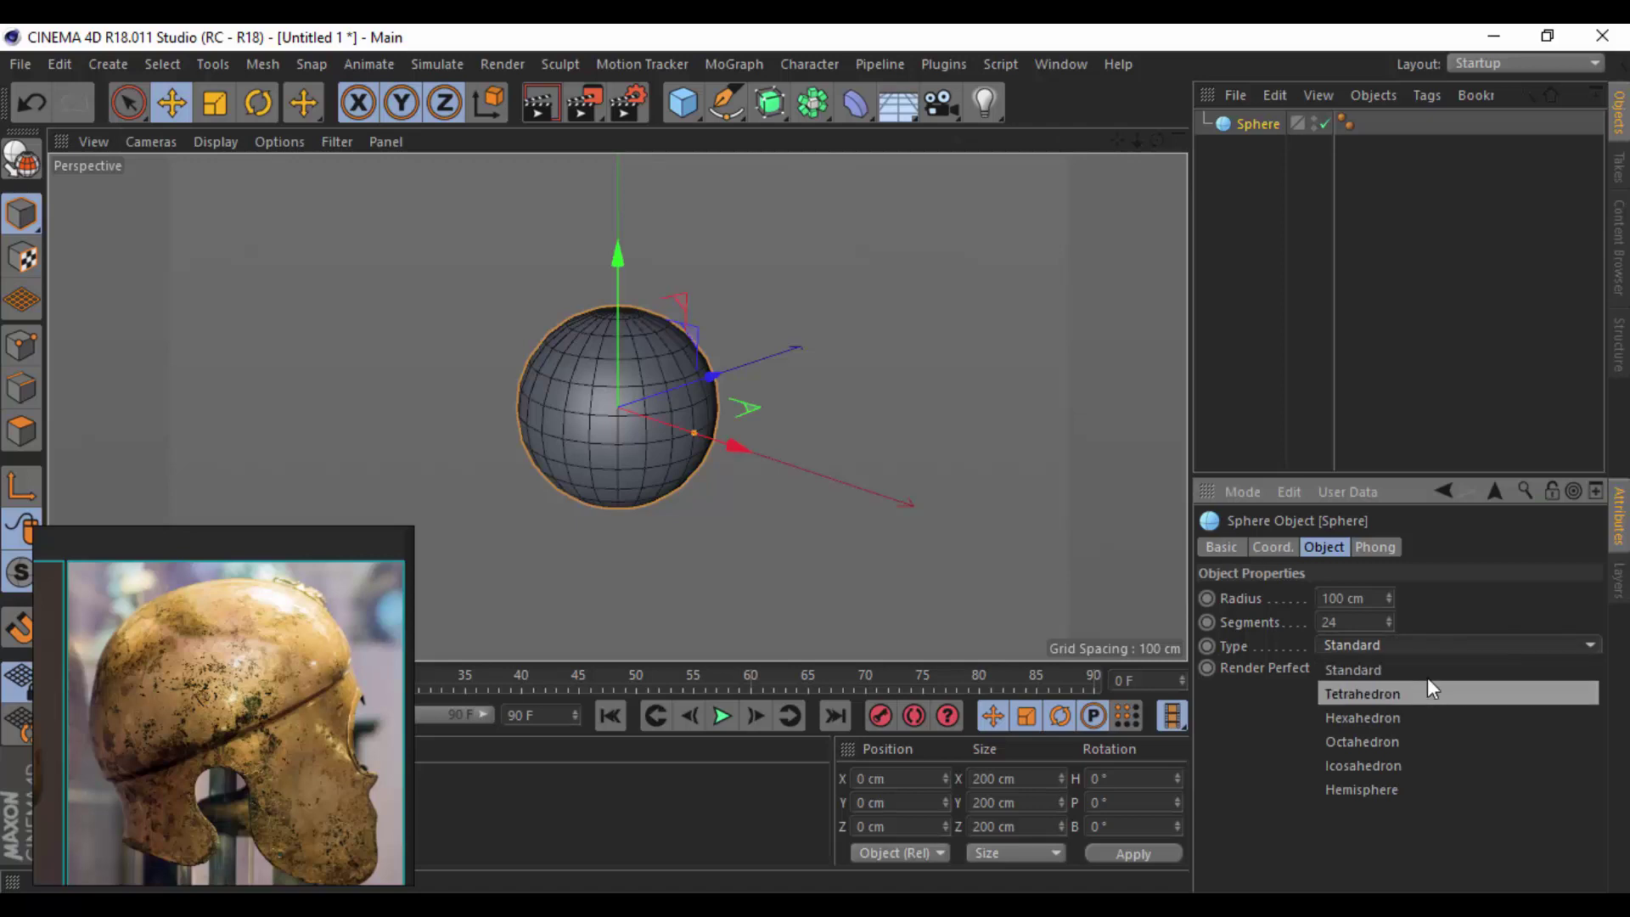
pyautogui.click(1427, 677)
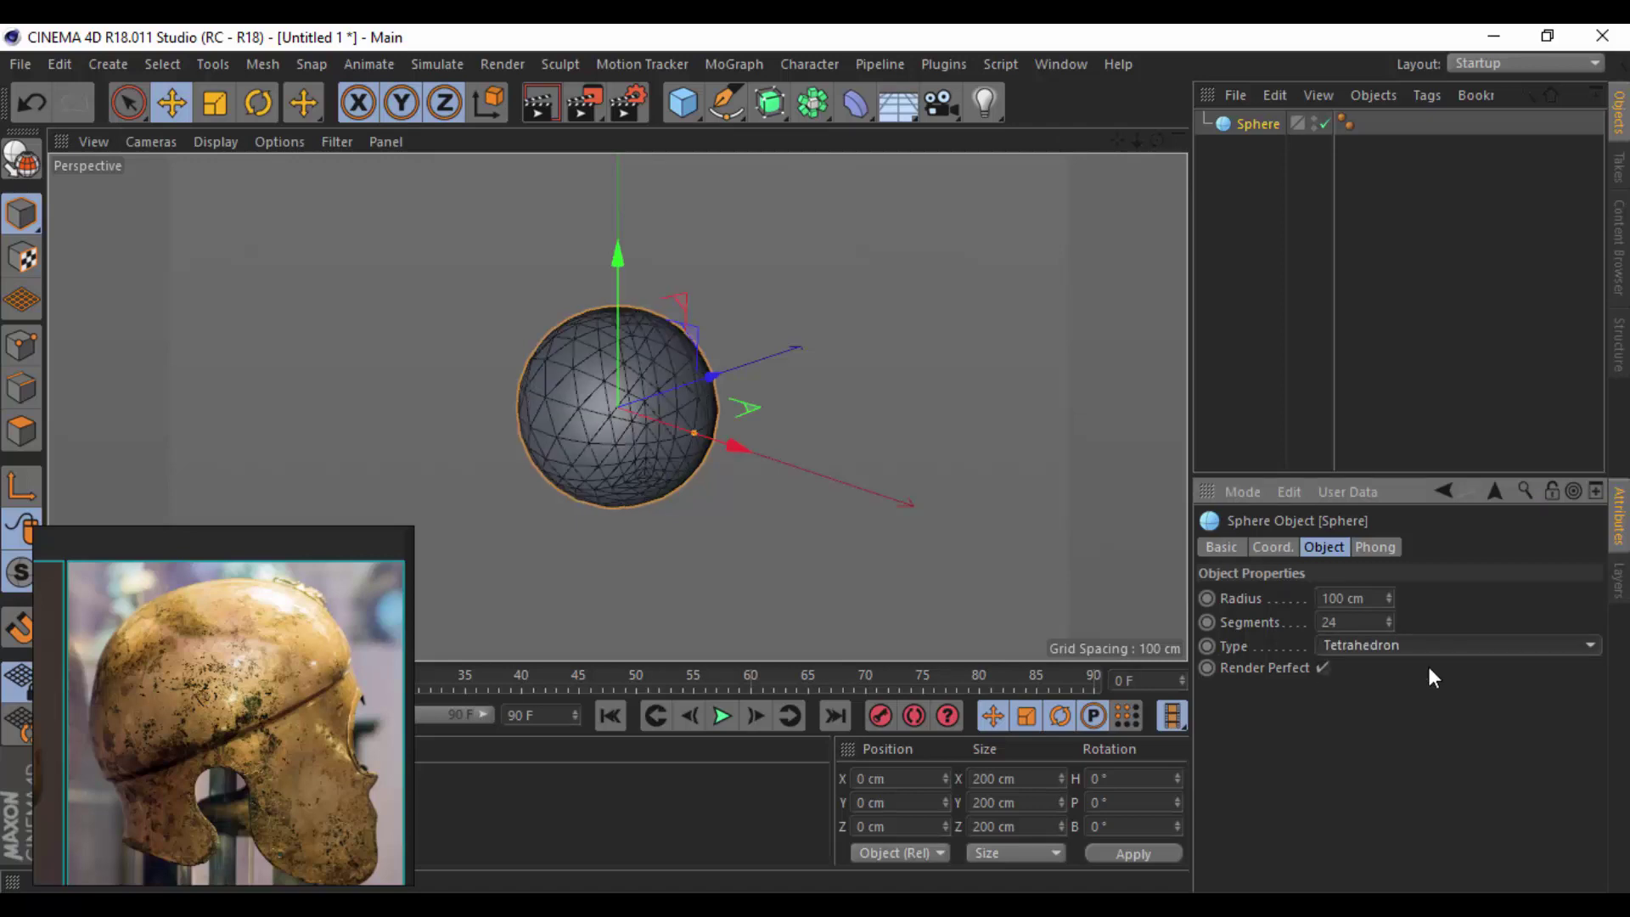
pyautogui.press('Down')
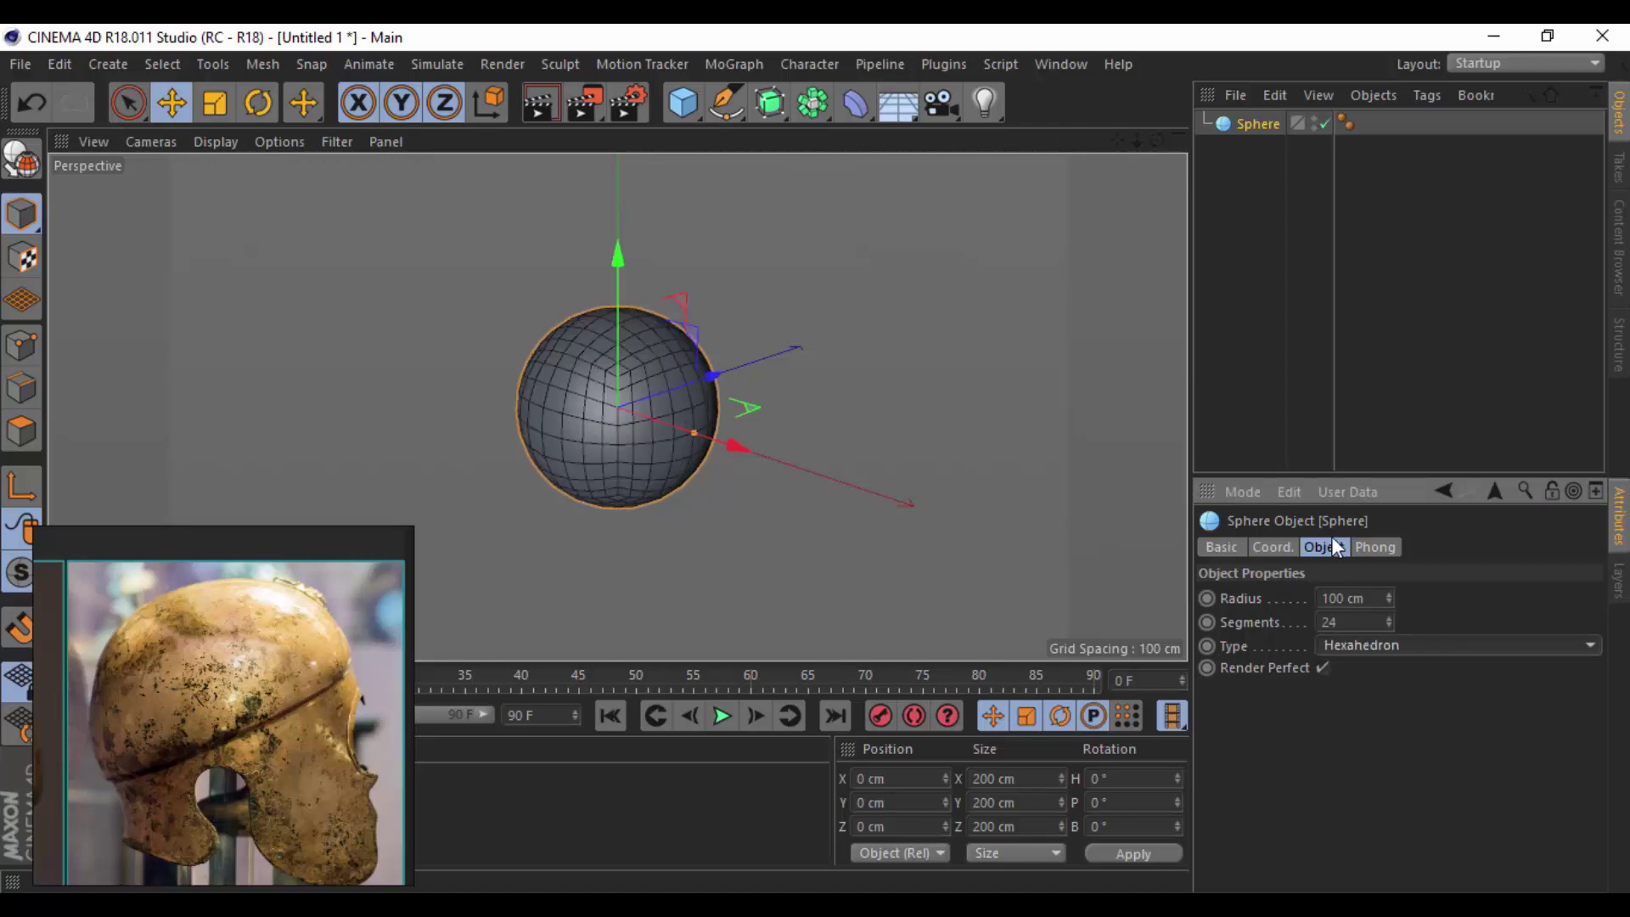
pyautogui.moveTo(1137, 138); pyautogui.dragTo(1180, 137)
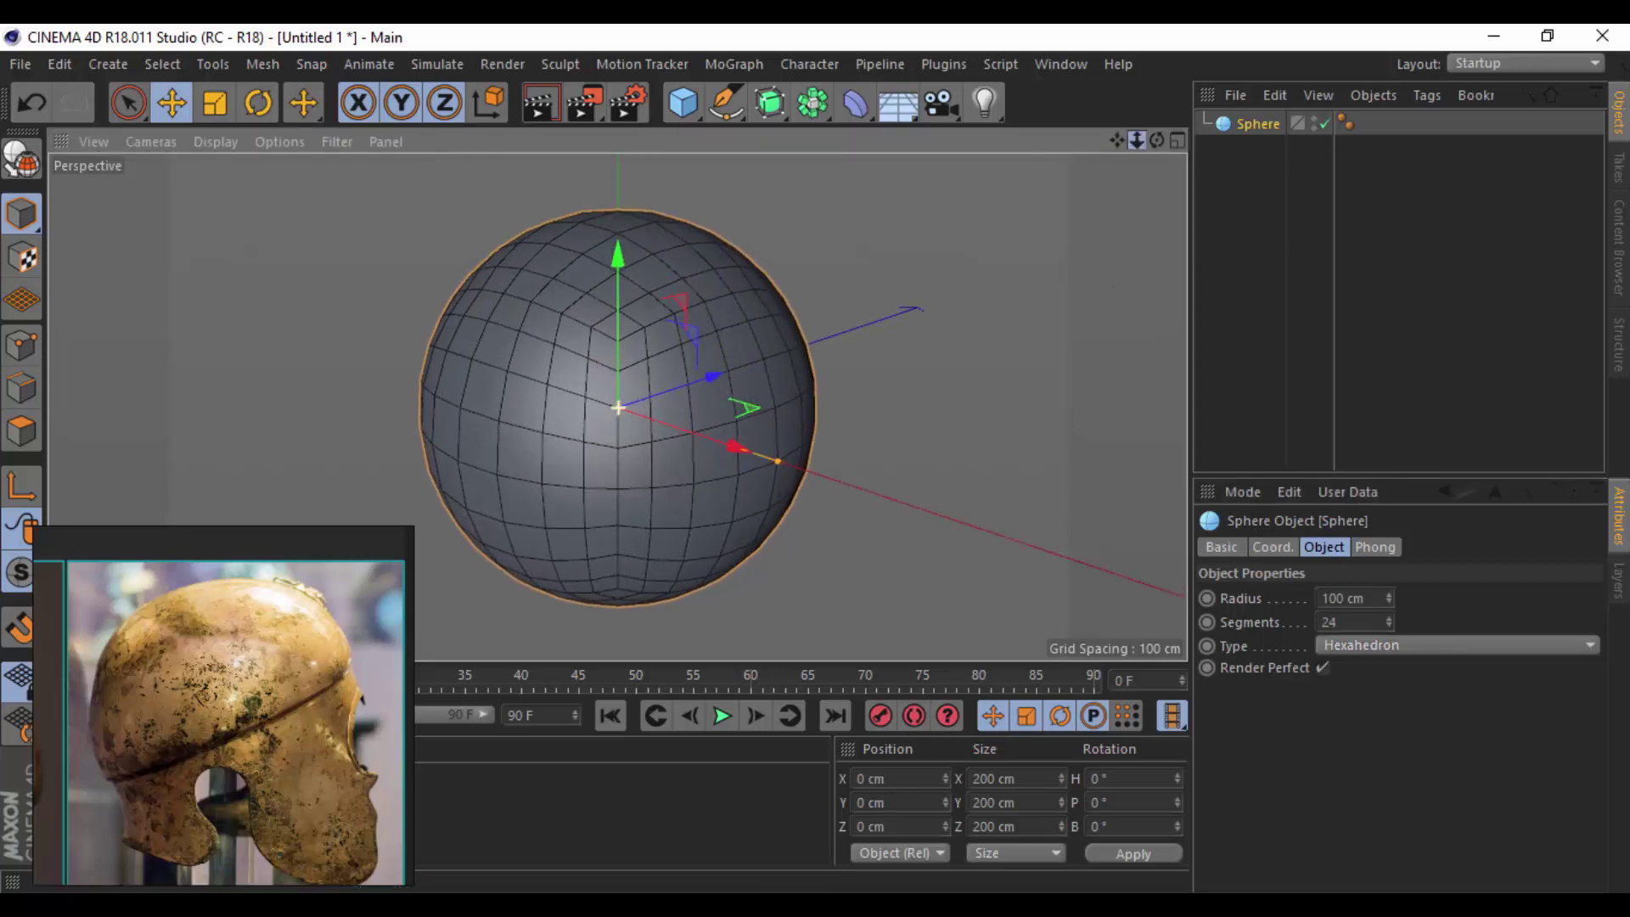
pyautogui.write('12')
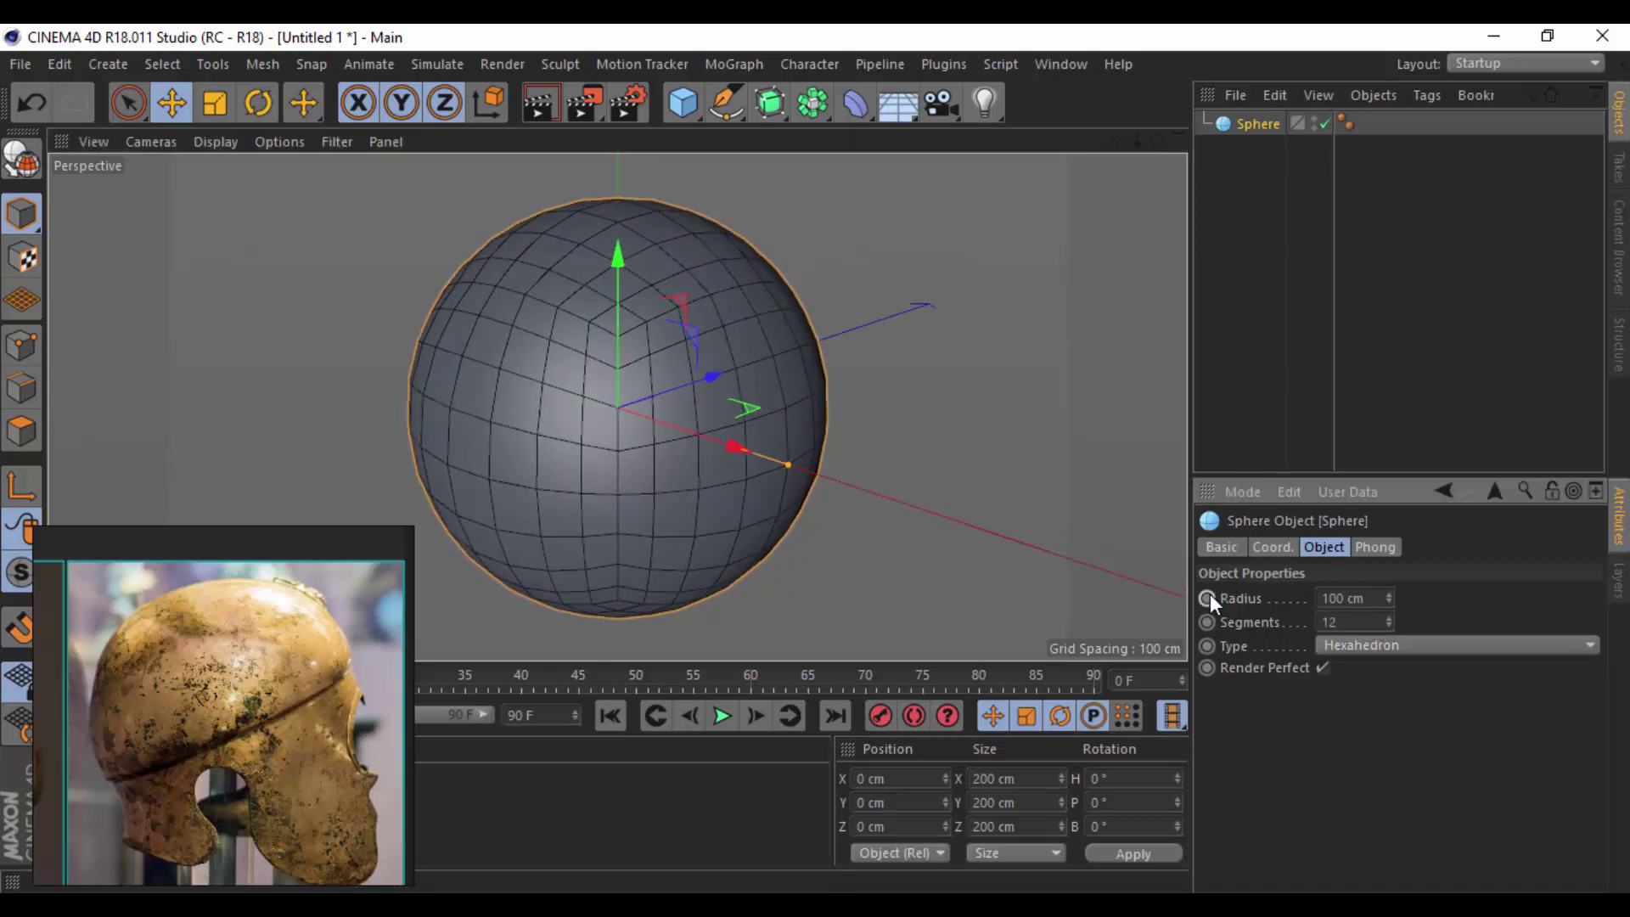
pyautogui.press('Return')
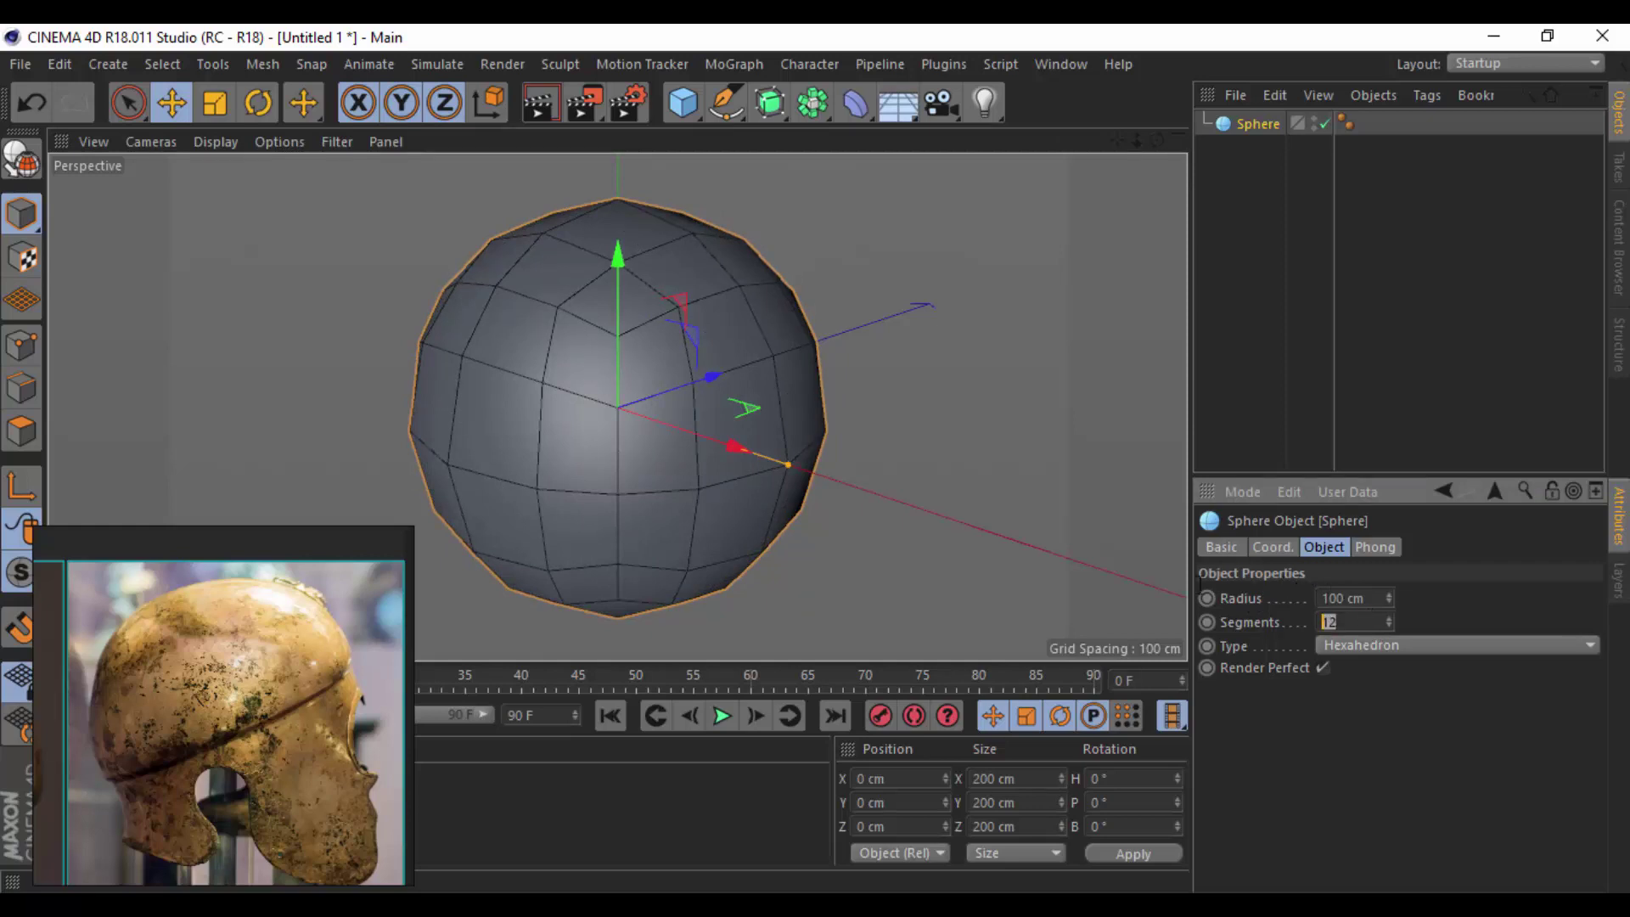
pyautogui.write('16')
pyautogui.press('Return')
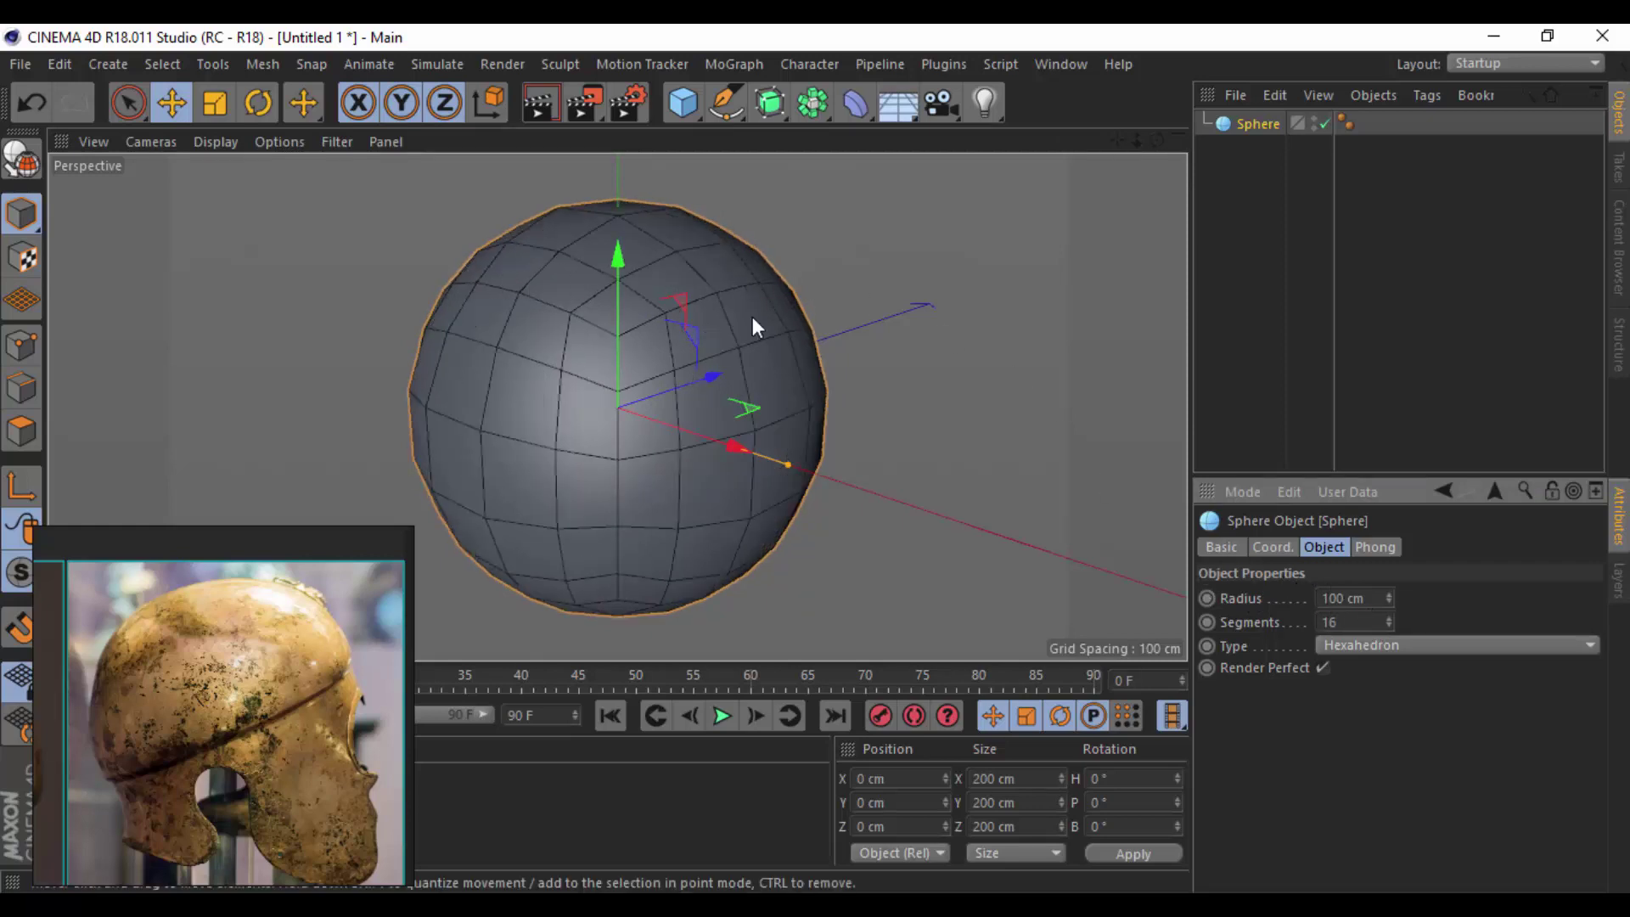
pyautogui.click(1393, 645)
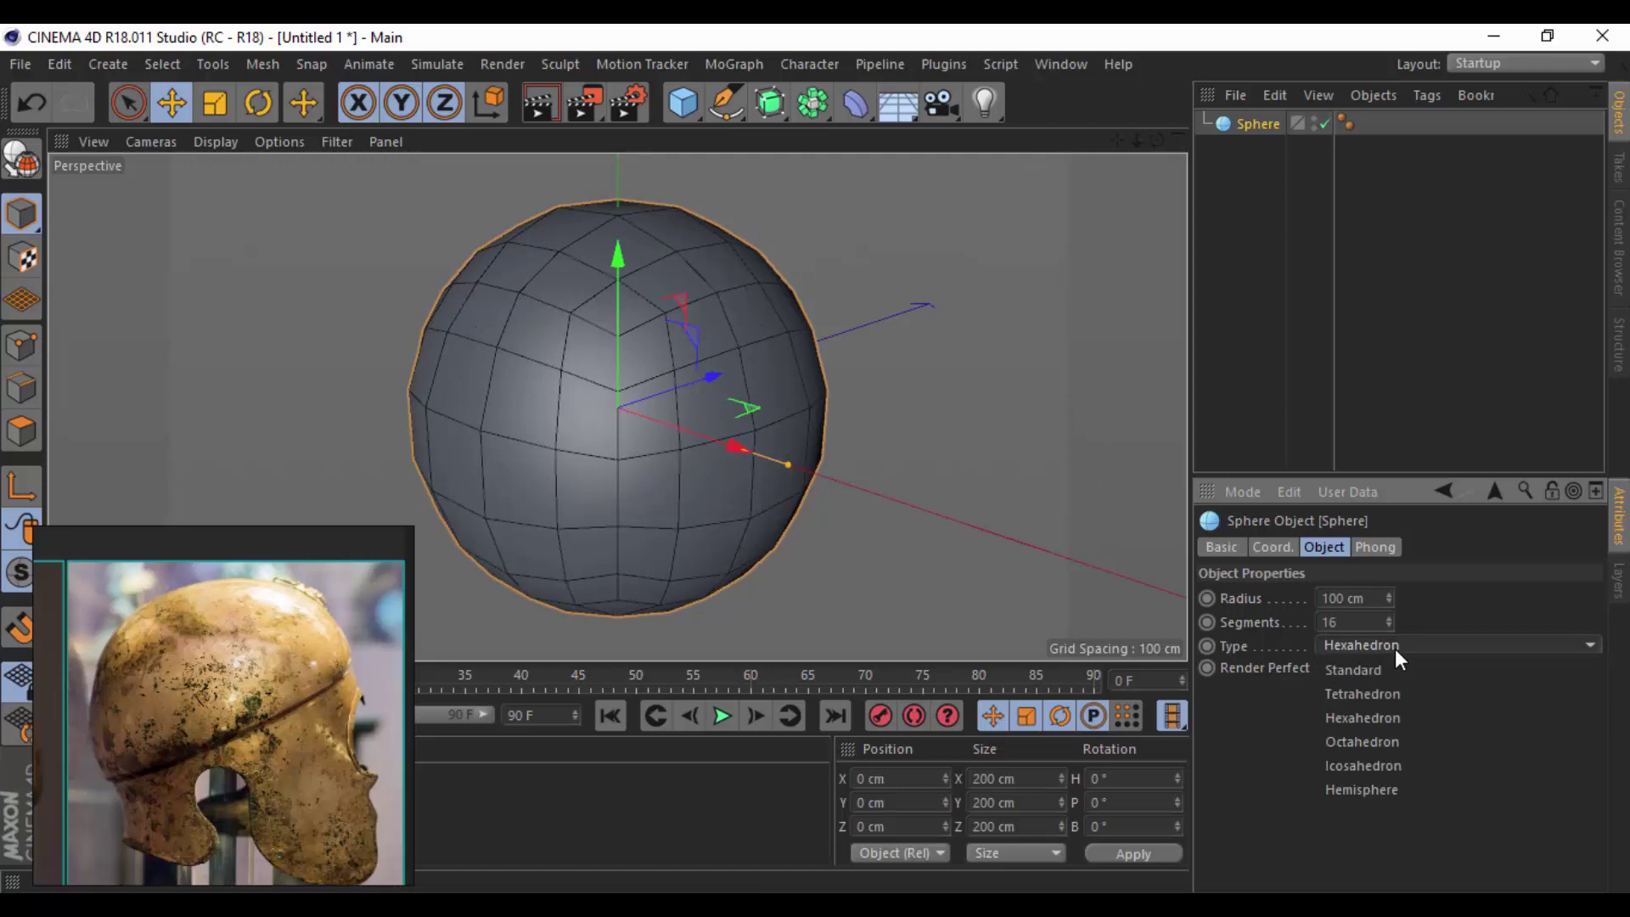
pyautogui.click(1408, 737)
pyautogui.click(1447, 649)
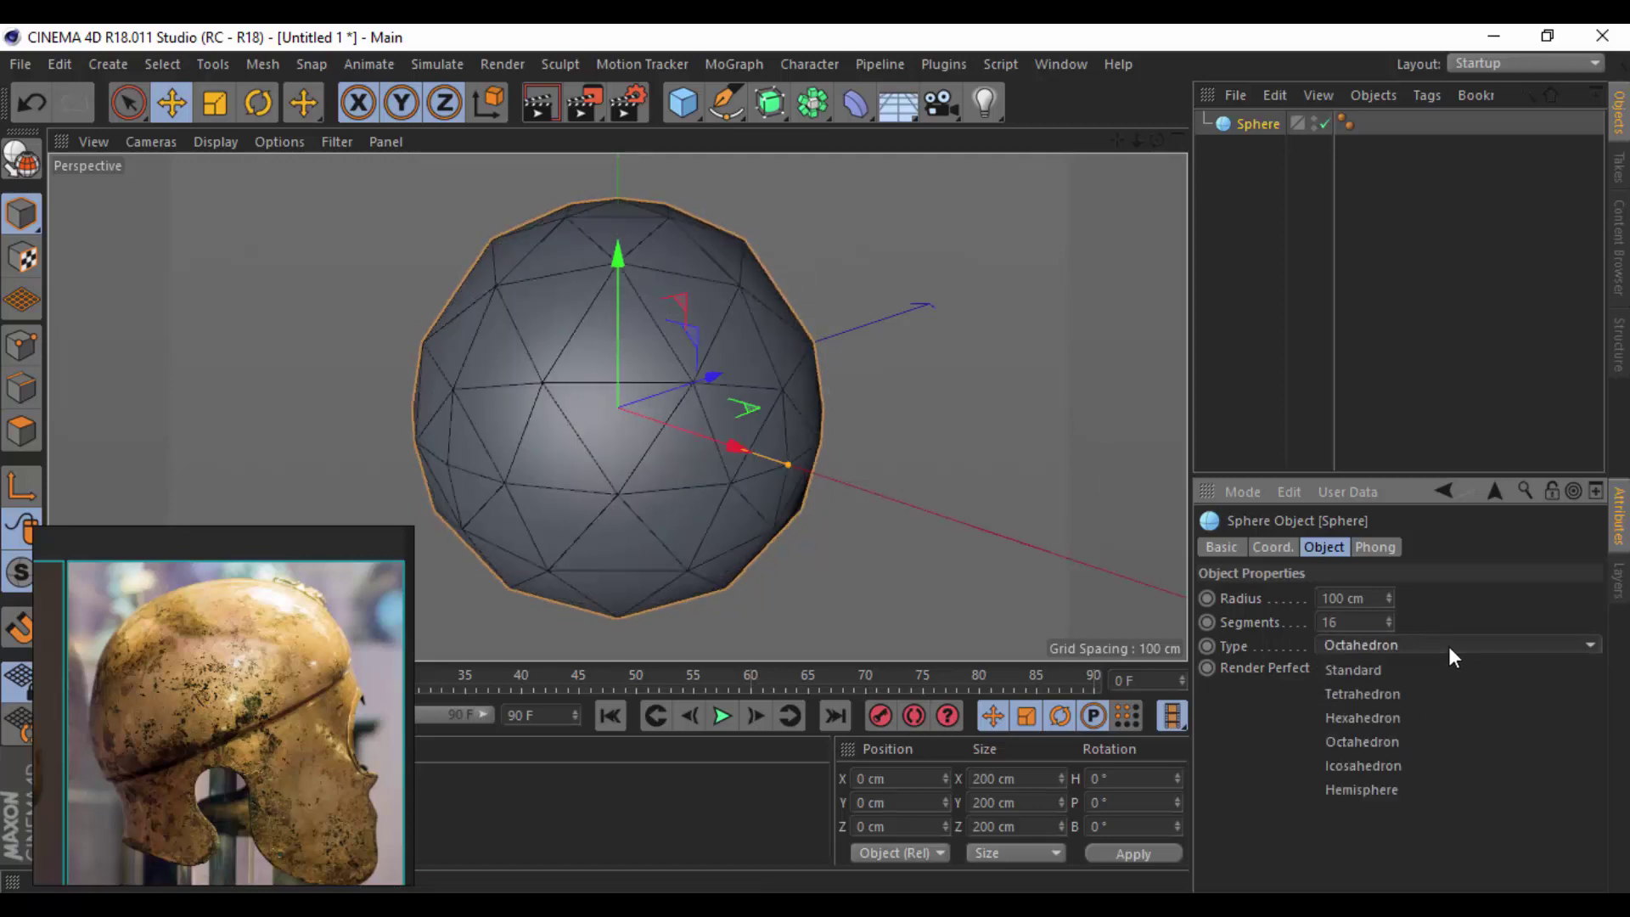
pyautogui.scroll(-2, 1439, 643)
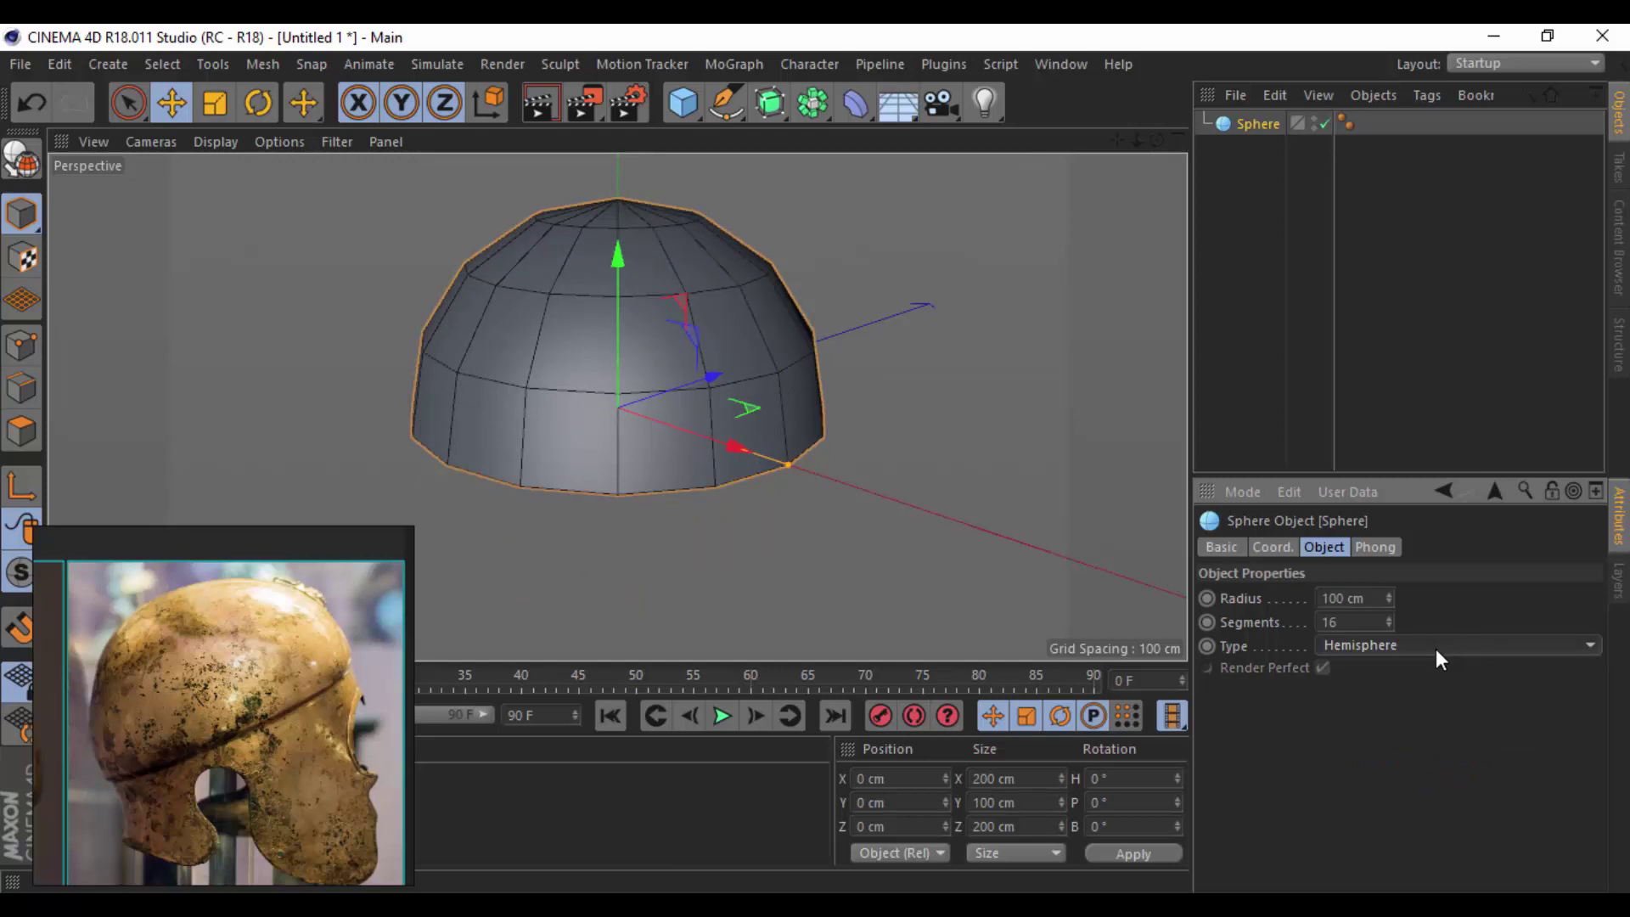
pyautogui.moveTo(849, 395)
pyautogui.keyDown('alt'); pyautogui.mouseDown()
pyautogui.moveTo(979, 511)
pyautogui.moveTo(873, 380)
pyautogui.moveTo(995, 464)
pyautogui.moveTo(1005, 516)
pyautogui.moveTo(1130, 270)
pyautogui.mouseUp(); pyautogui.keyUp('alt')
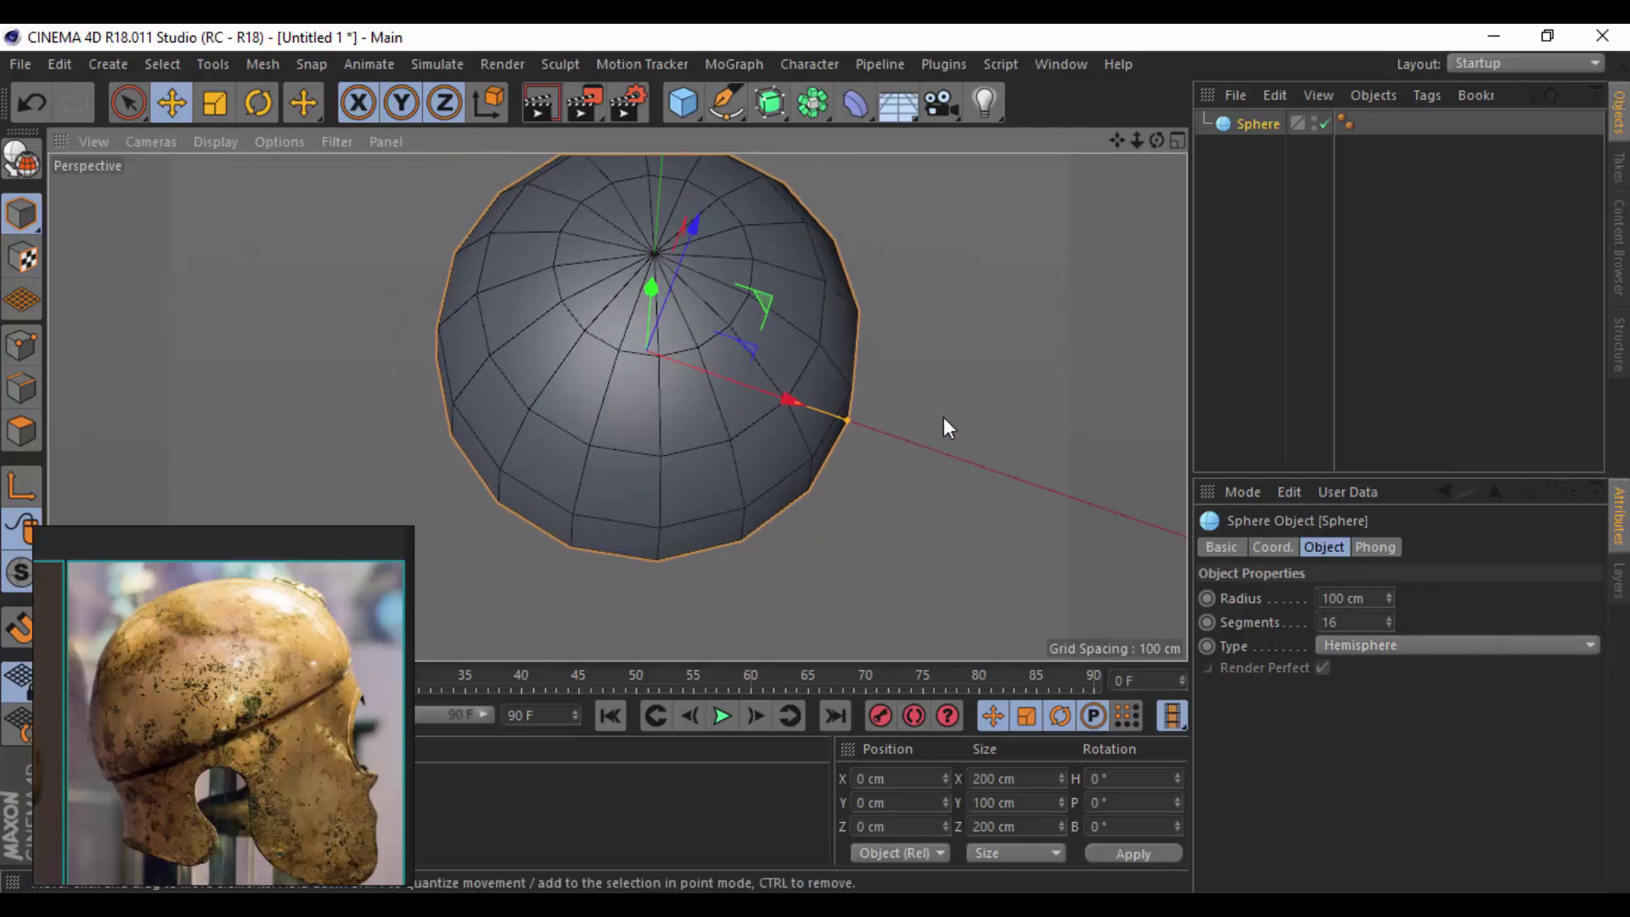
pyautogui.moveTo(943, 418)
pyautogui.keyDown('alt'); pyautogui.mouseDown()
pyautogui.moveTo(938, 367)
pyautogui.moveTo(830, 354)
pyautogui.moveTo(592, 238)
pyautogui.moveTo(768, 306)
pyautogui.moveTo(925, 221)
pyautogui.mouseUp(); pyautogui.keyUp('alt')
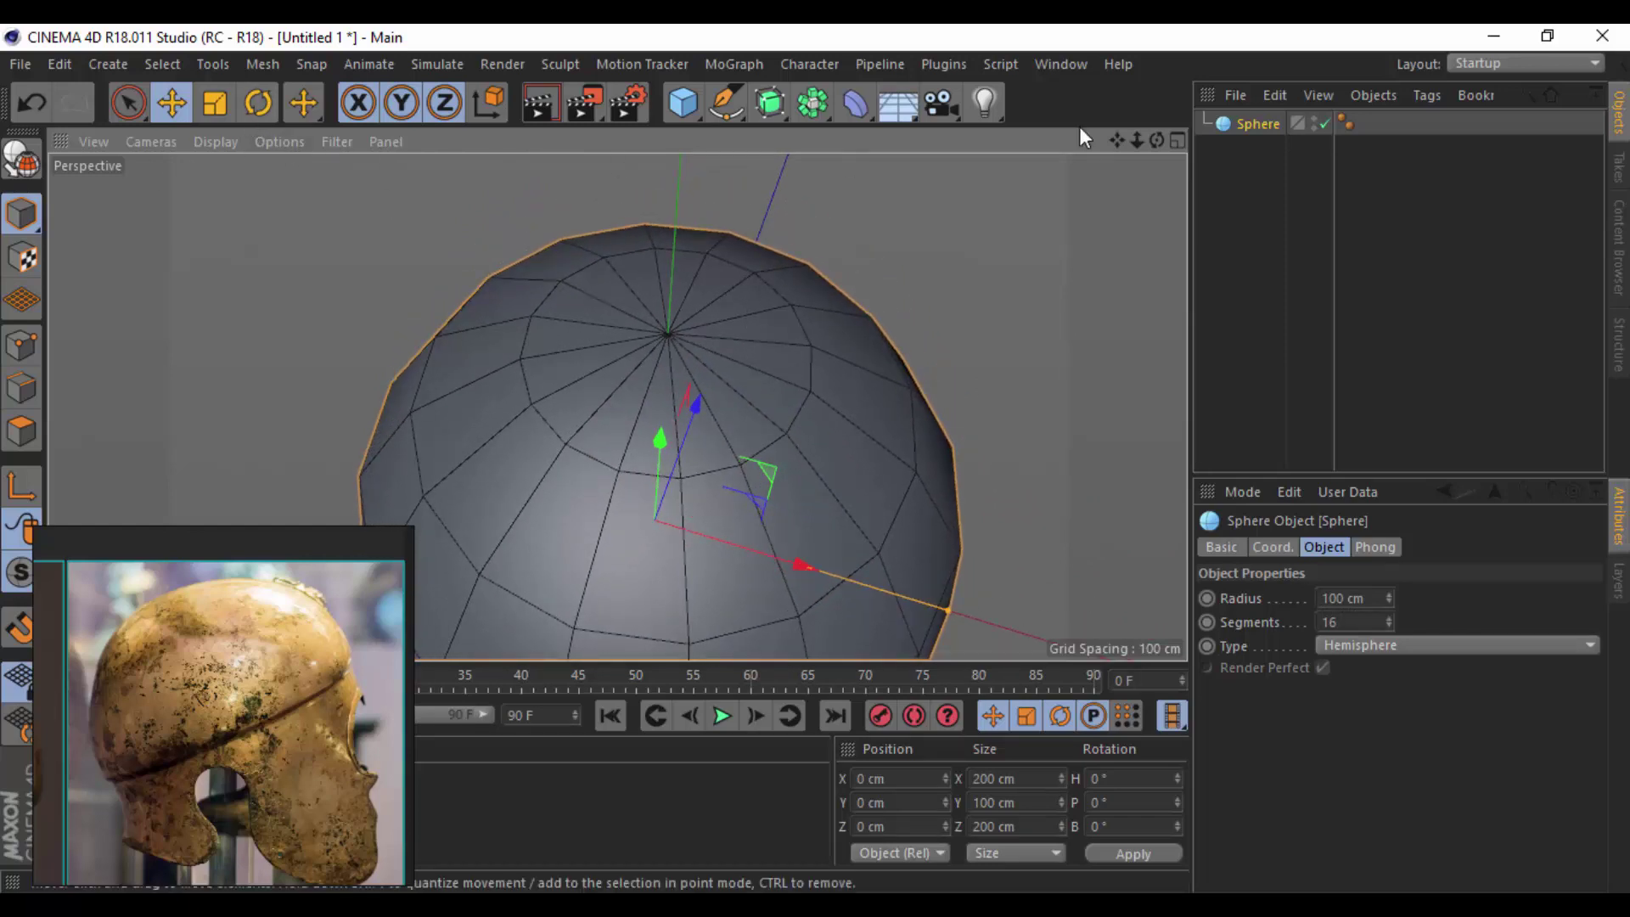
pyautogui.click(1398, 647)
pyautogui.click(1400, 710)
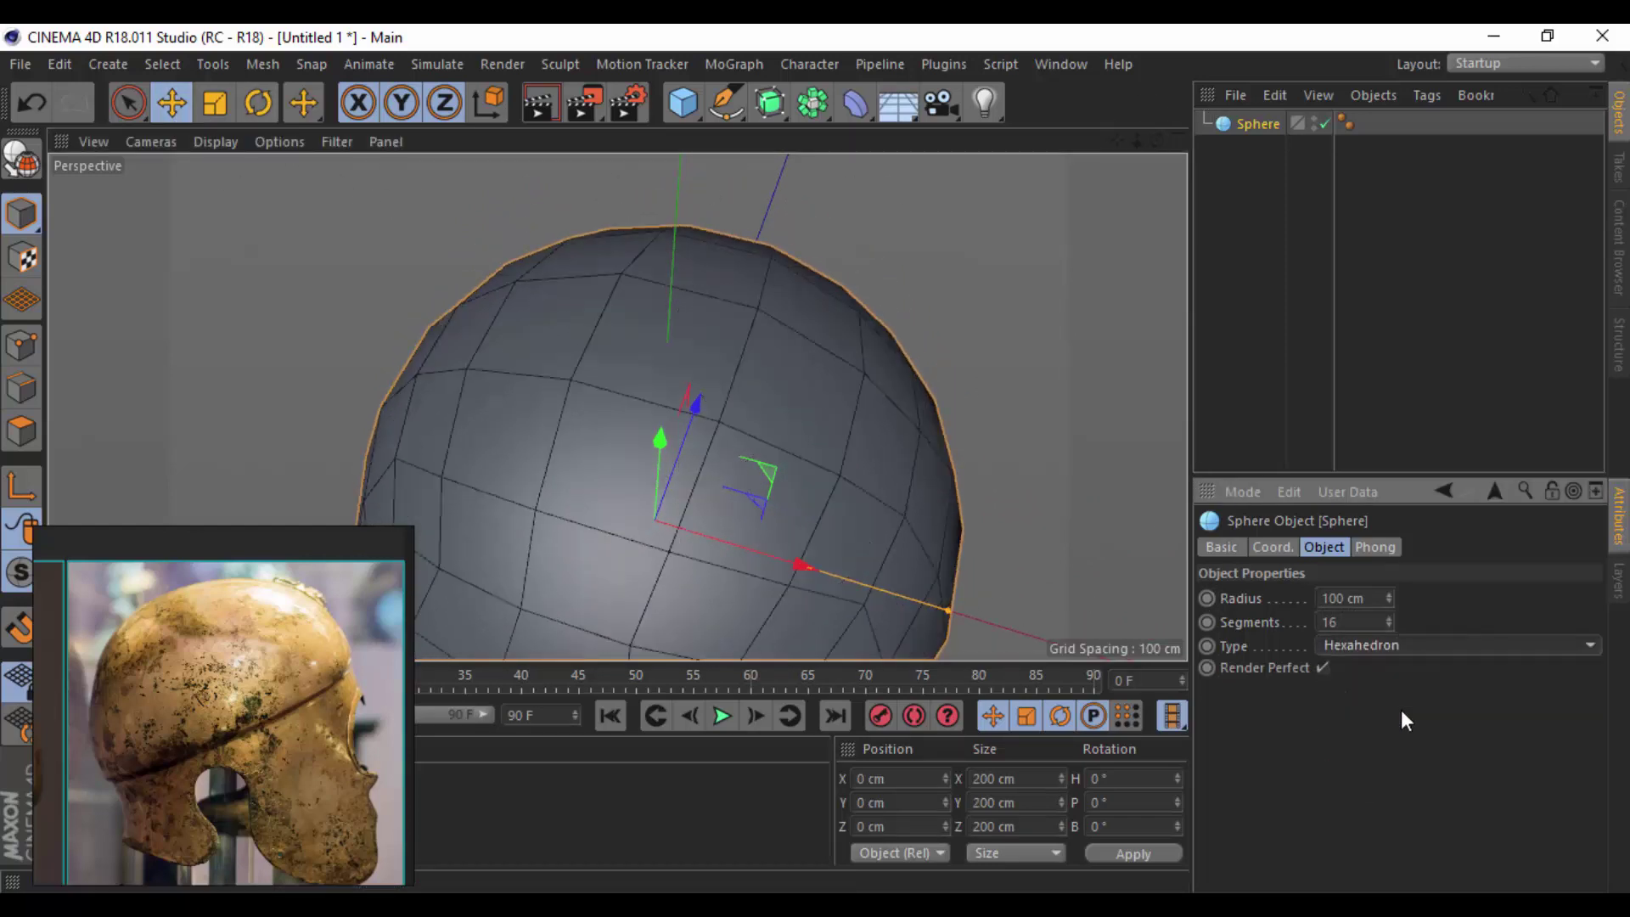
pyautogui.keyDown('alt'); pyautogui.moveTo(1083, 542); pyautogui.dragTo(972, 335); pyautogui.keyUp('alt')
pyautogui.moveTo(973, 335)
pyautogui.keyDown('alt'); pyautogui.mouseDown(button='right')
pyautogui.moveTo(985, 411)
pyautogui.moveTo(1028, 431)
pyautogui.mouseUp(button='right'); pyautogui.keyUp('alt')
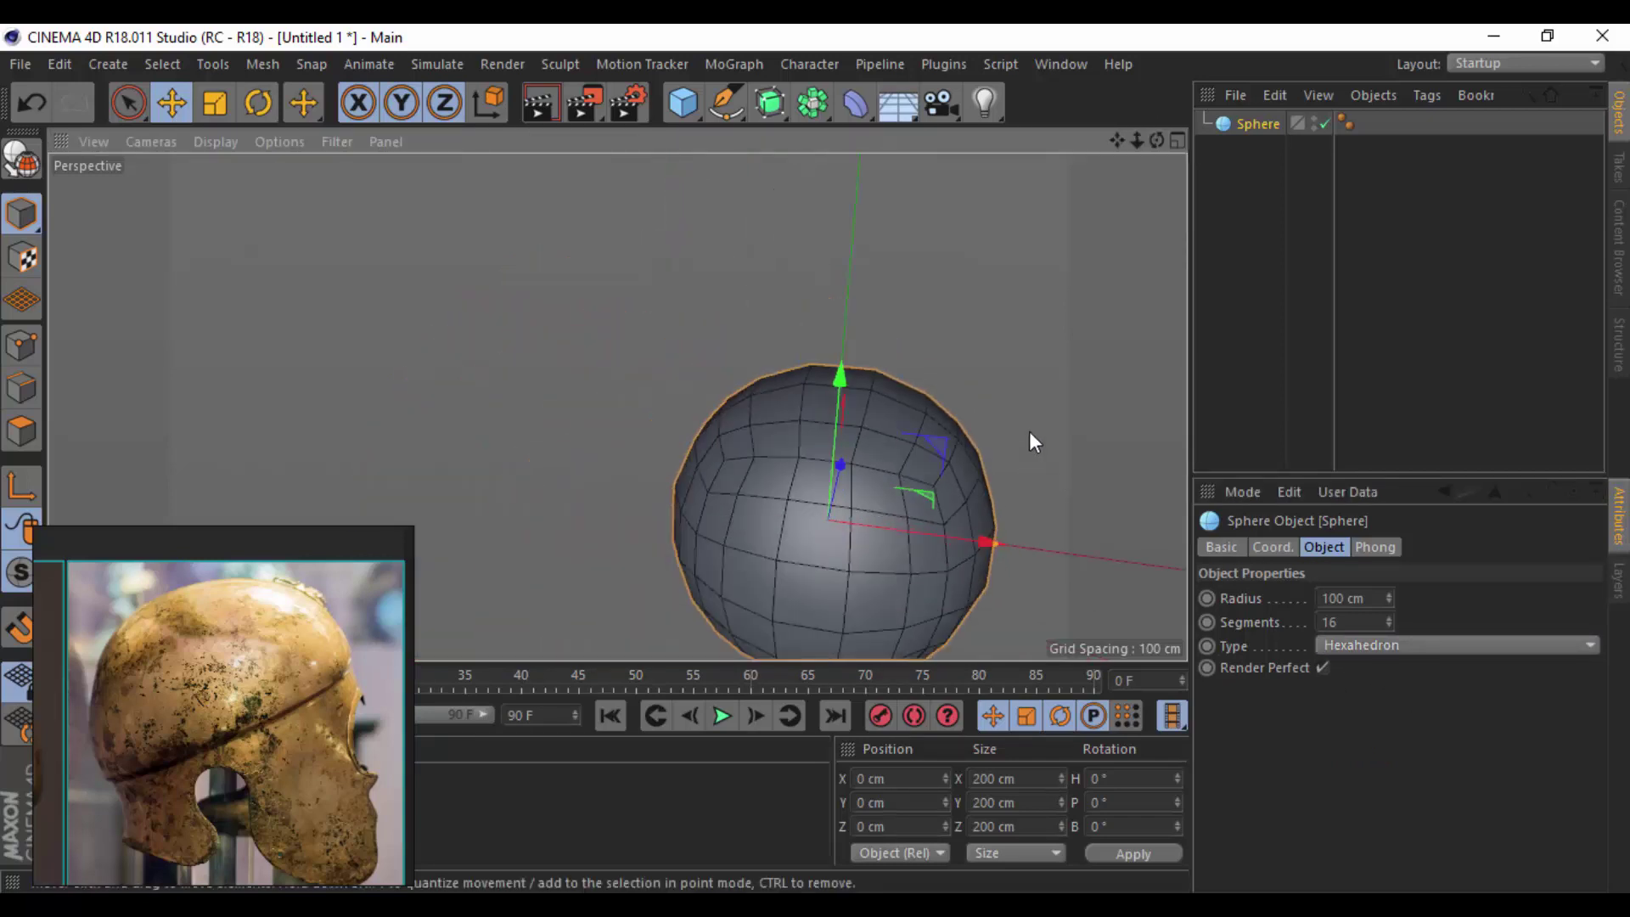
pyautogui.moveTo(1156, 140)
pyautogui.mouseDown()
pyautogui.moveTo(1156, 119)
pyautogui.moveTo(701, 144)
pyautogui.mouseUp()
# Add a Subdivision Surface and nest the Sphere under it.
pyautogui.click(770, 103)
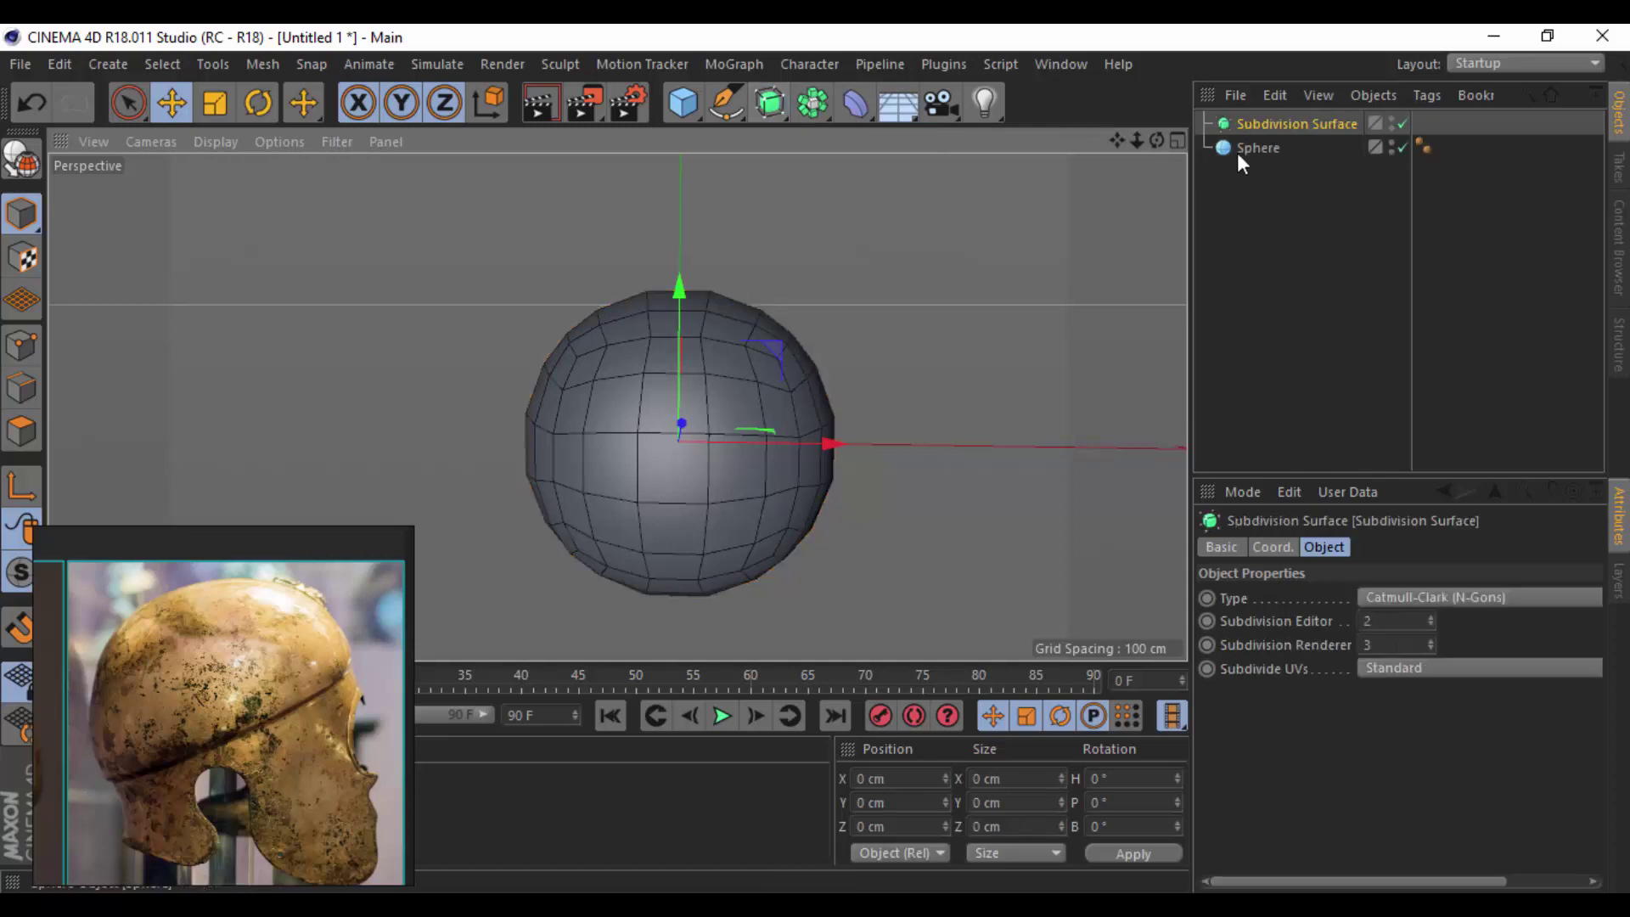
pyautogui.moveTo(1256, 147); pyautogui.dragTo(1273, 124)
pyautogui.click(1271, 147)
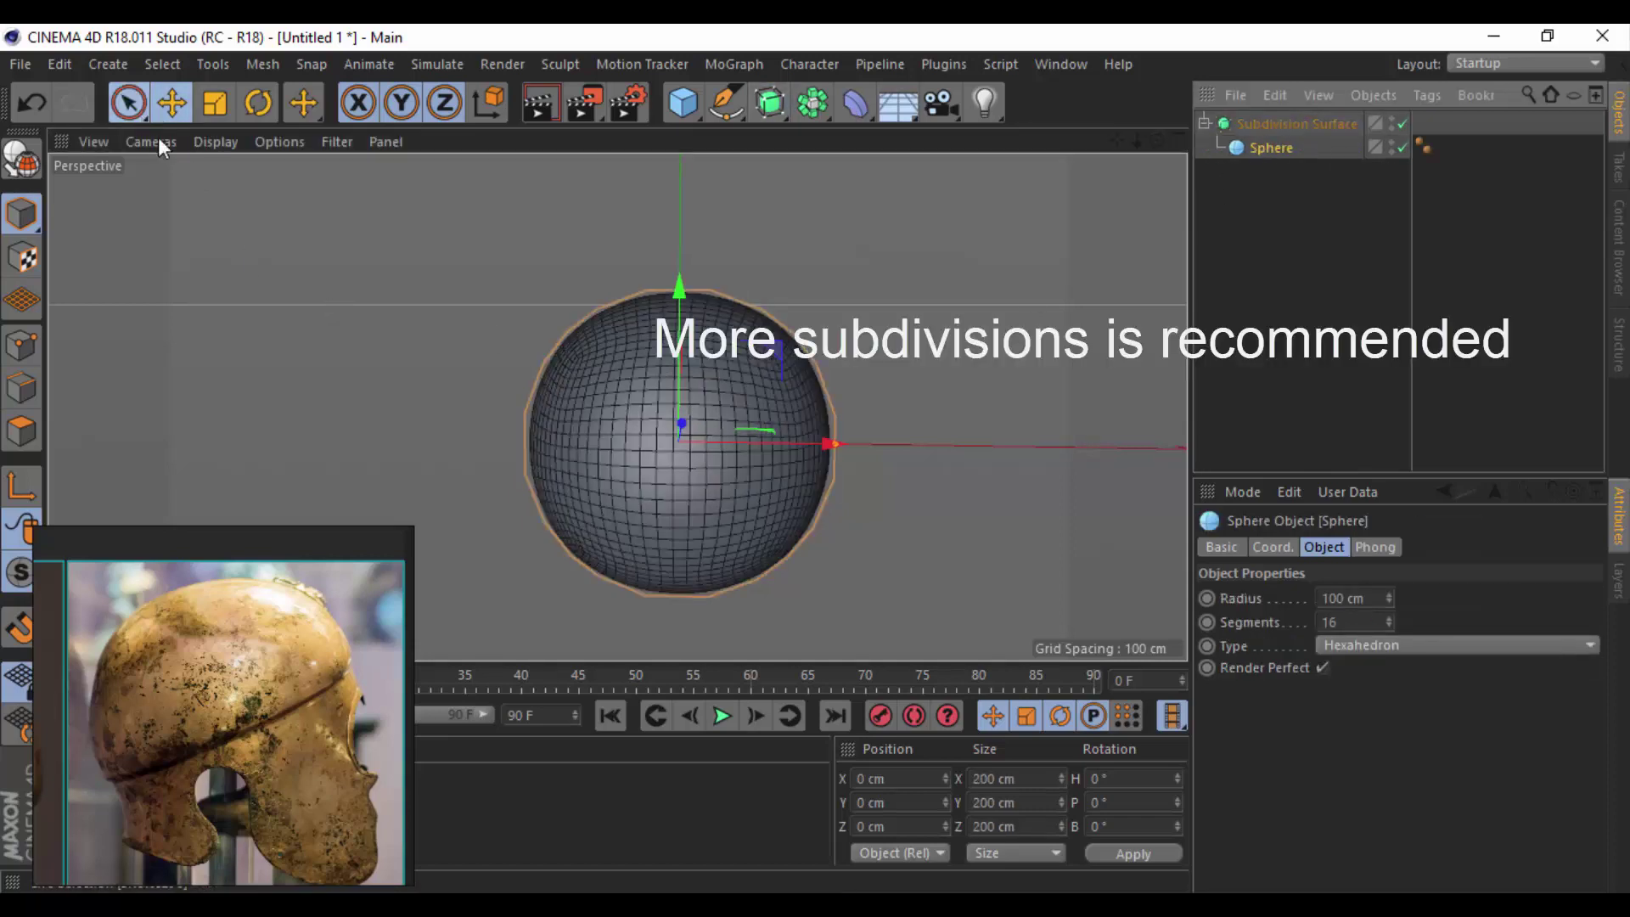
pyautogui.press('0')
pyautogui.click(215, 142)
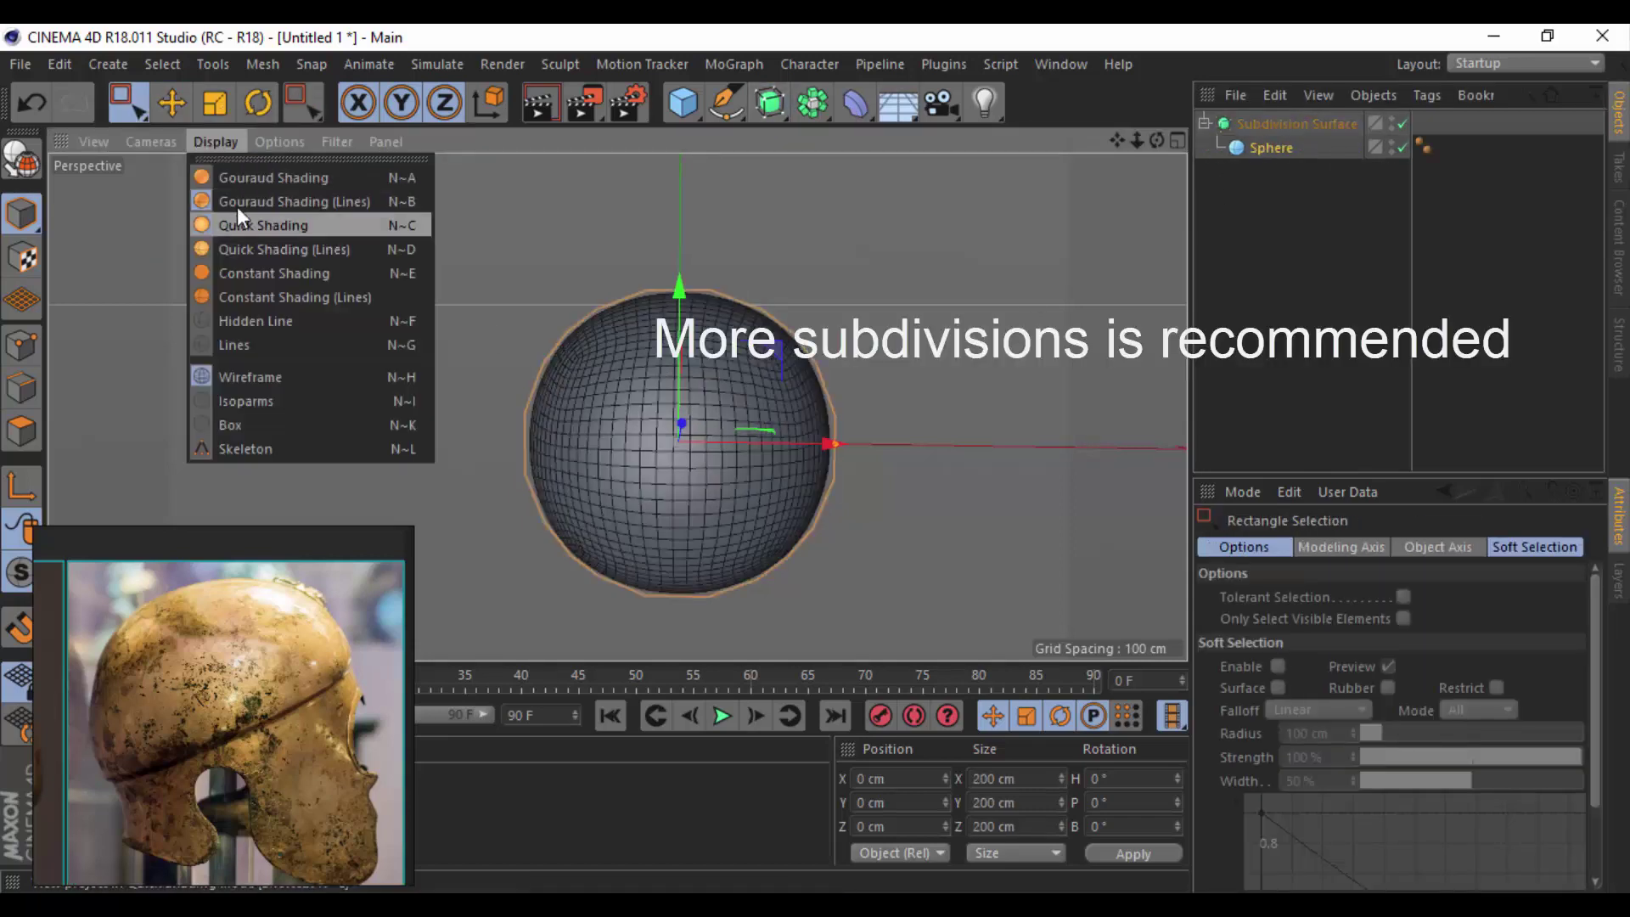
pyautogui.click(240, 223)
# Make the Sphere editable with C, pick Rectangle Selection and enter Polygons mode.
pyautogui.click(1222, 153)
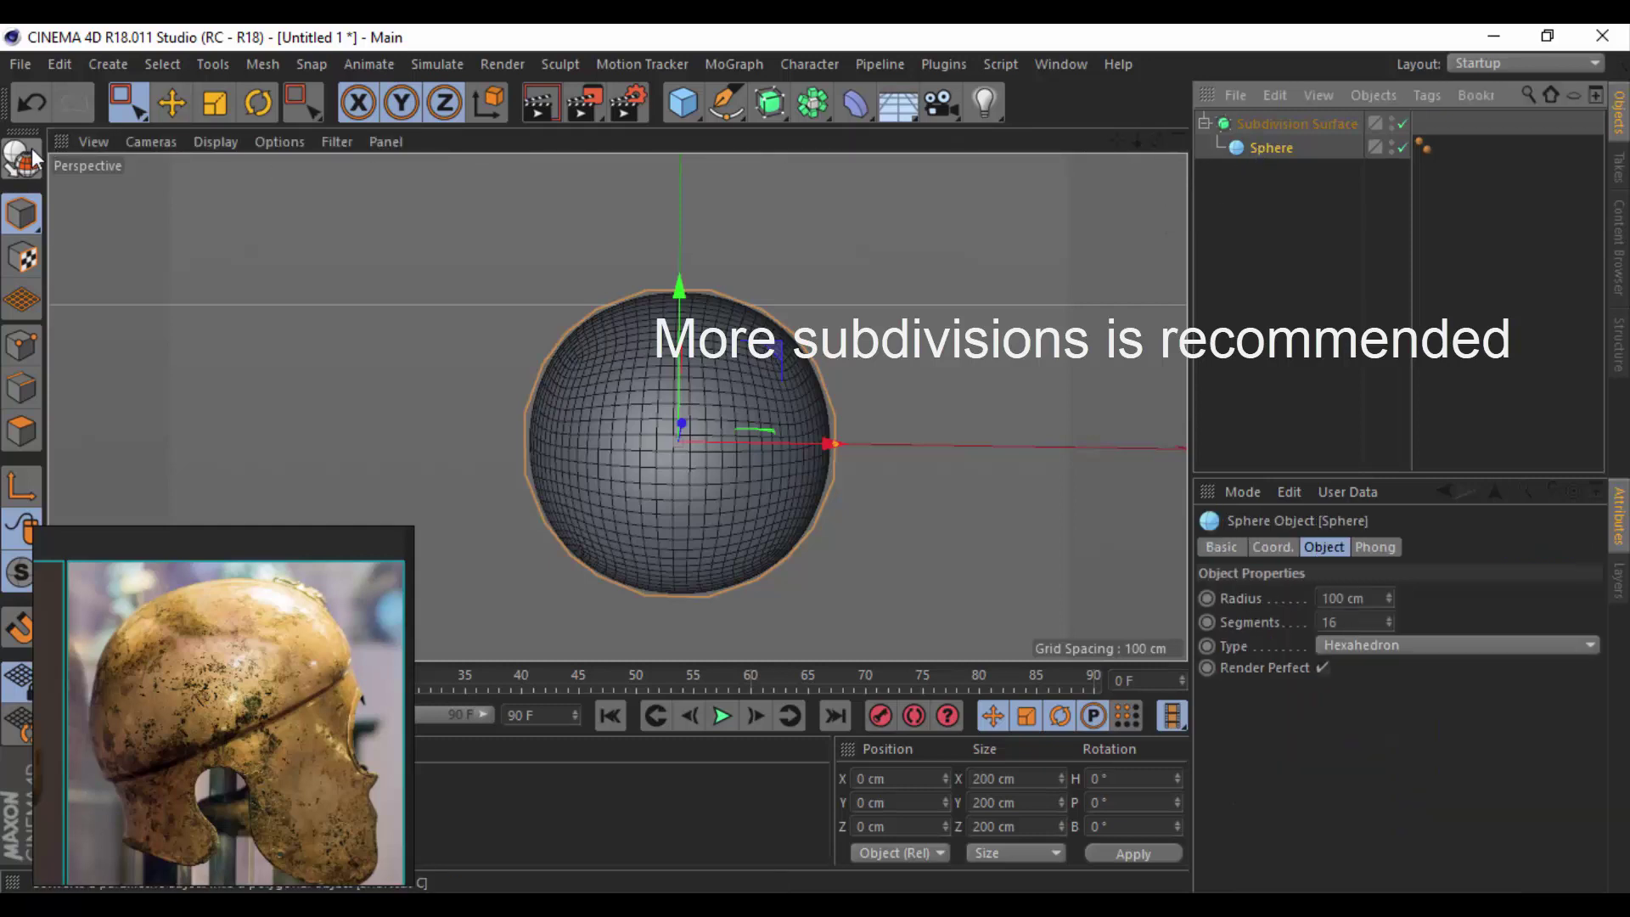
pyautogui.press('c')
pyautogui.click(128, 103)
pyautogui.click(198, 179)
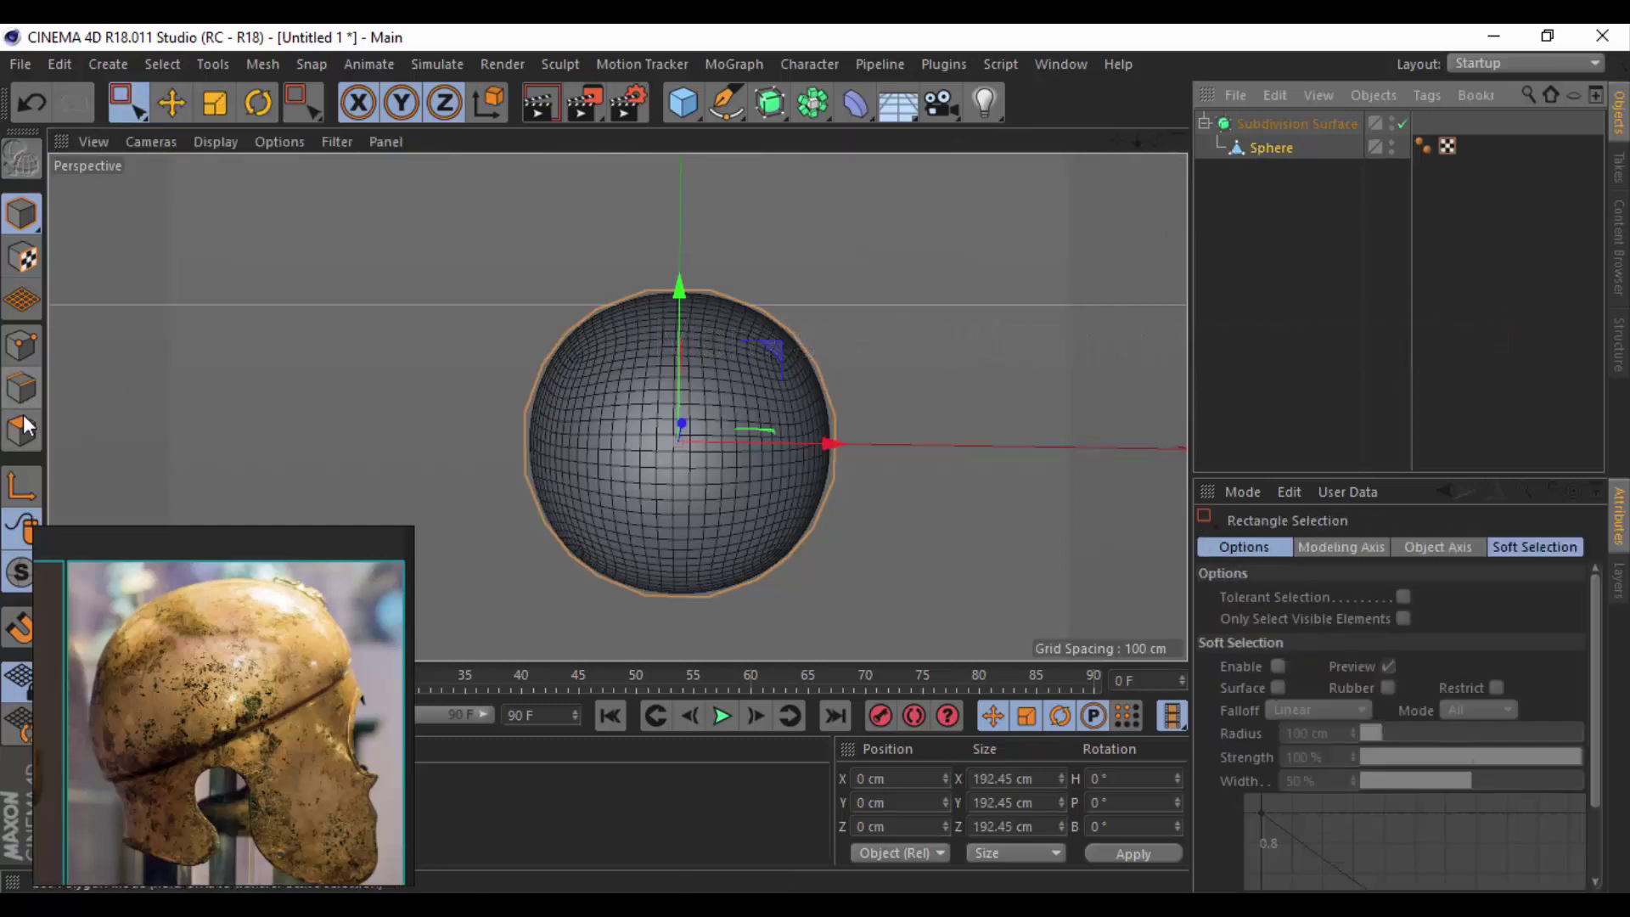
pyautogui.click(22, 430)
# Select and delete the sphere's lower-half polygons, leaving a dome.
pyautogui.moveTo(1117, 145)
pyautogui.mouseDown()
pyautogui.moveTo(934, 409)
pyautogui.moveTo(934, 388)
pyautogui.mouseUp()
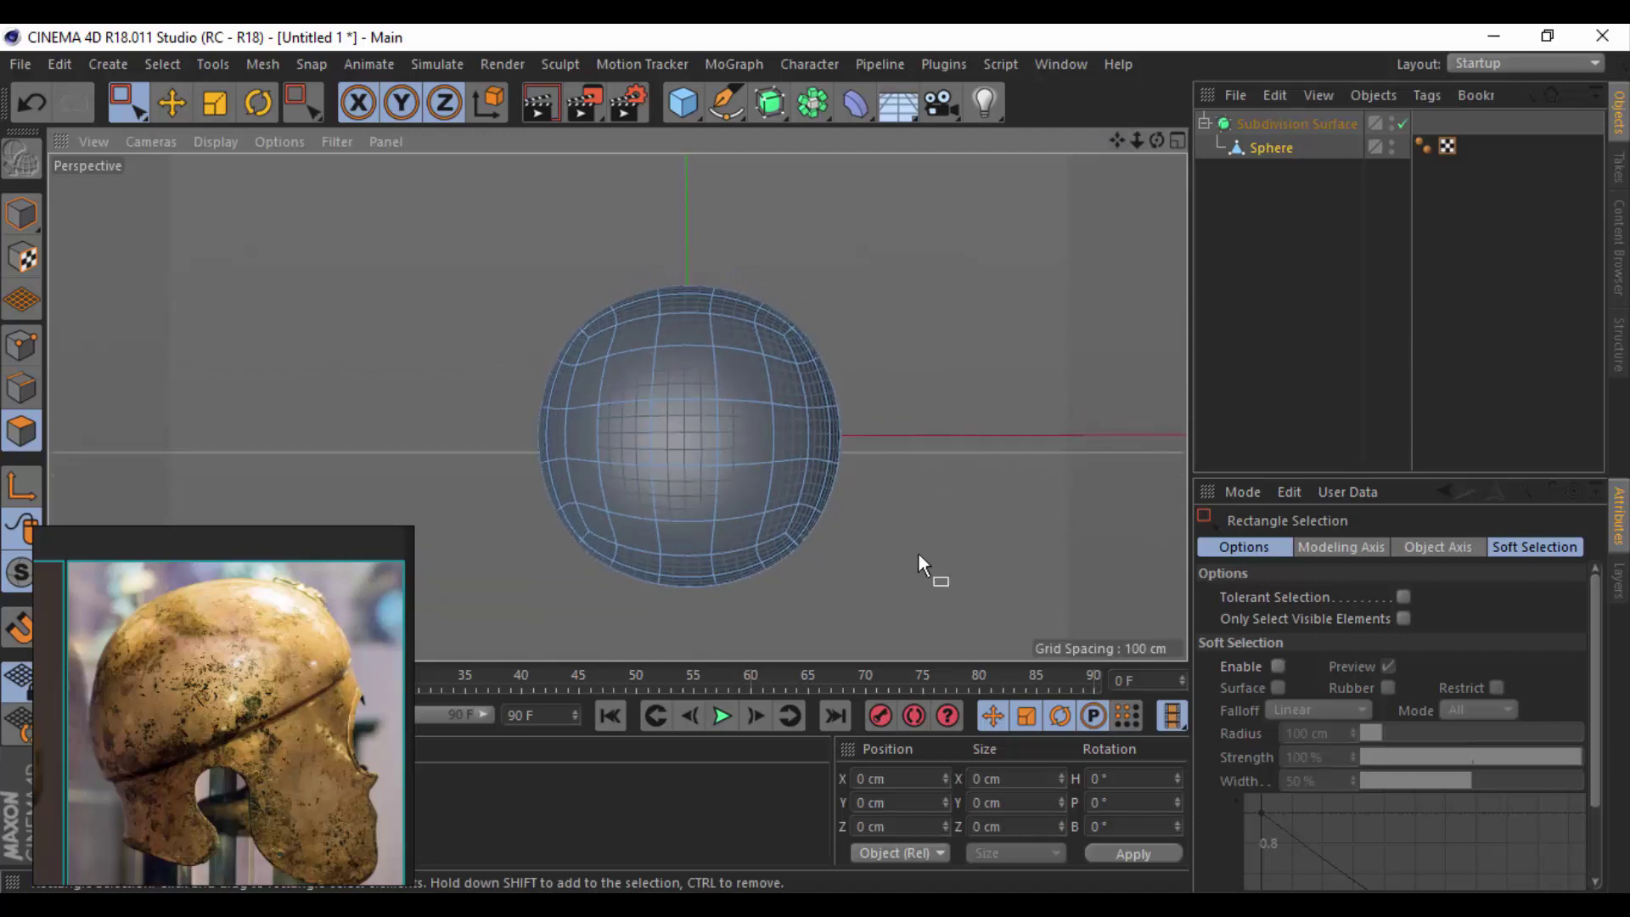
pyautogui.moveTo(782, 584); pyautogui.dragTo(446, 454)
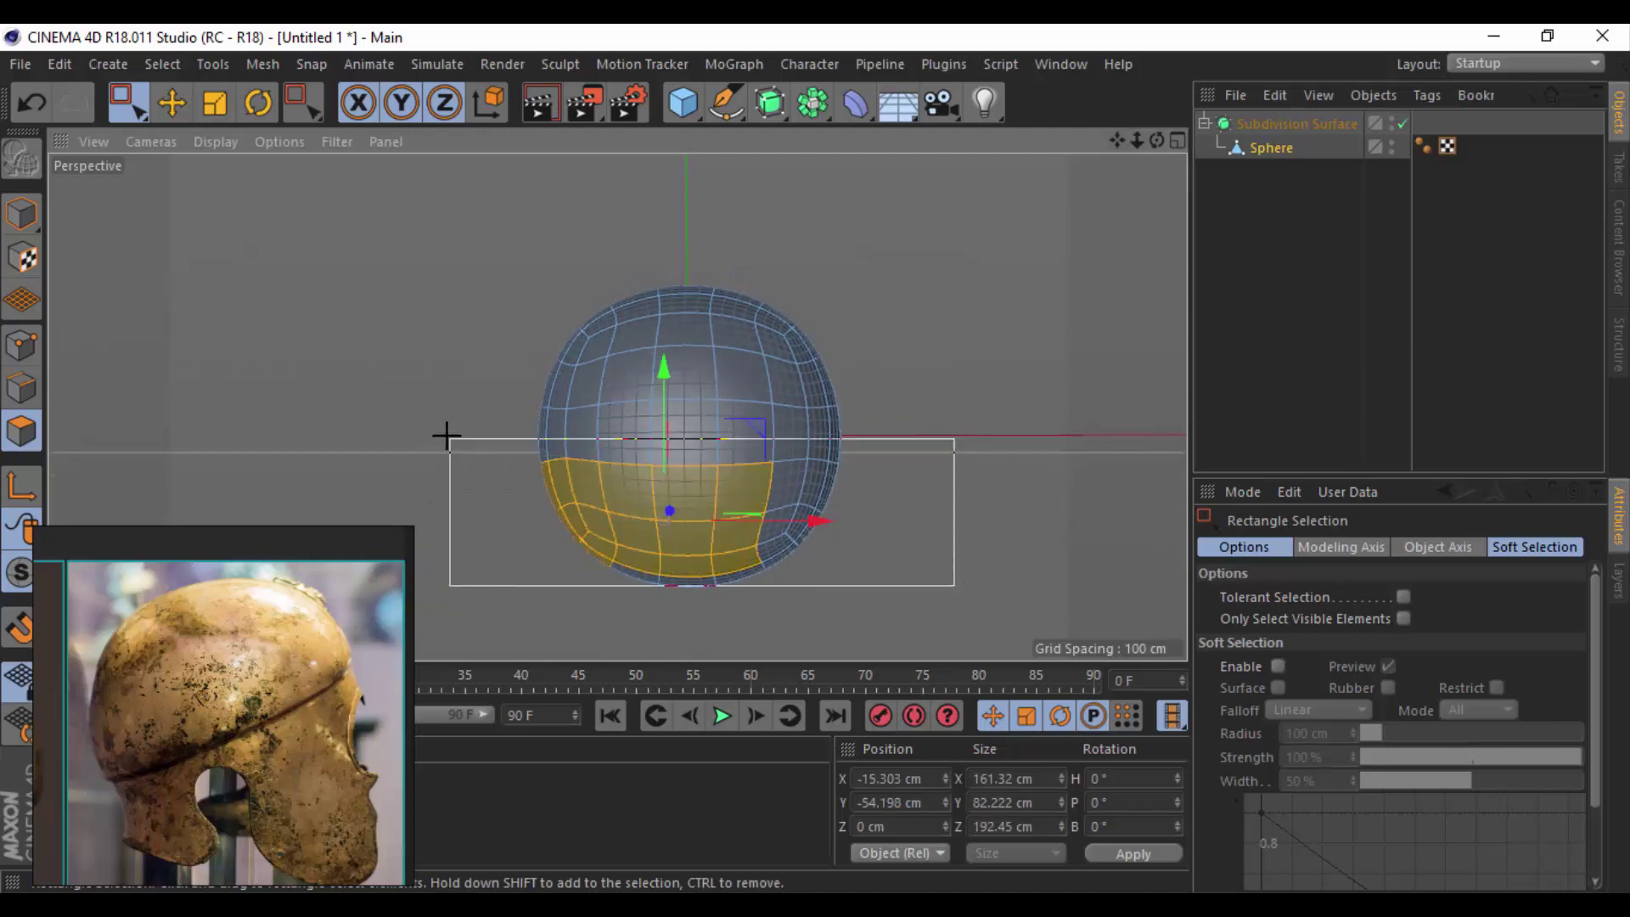
pyautogui.moveTo(806, 563); pyautogui.dragTo(446, 435)
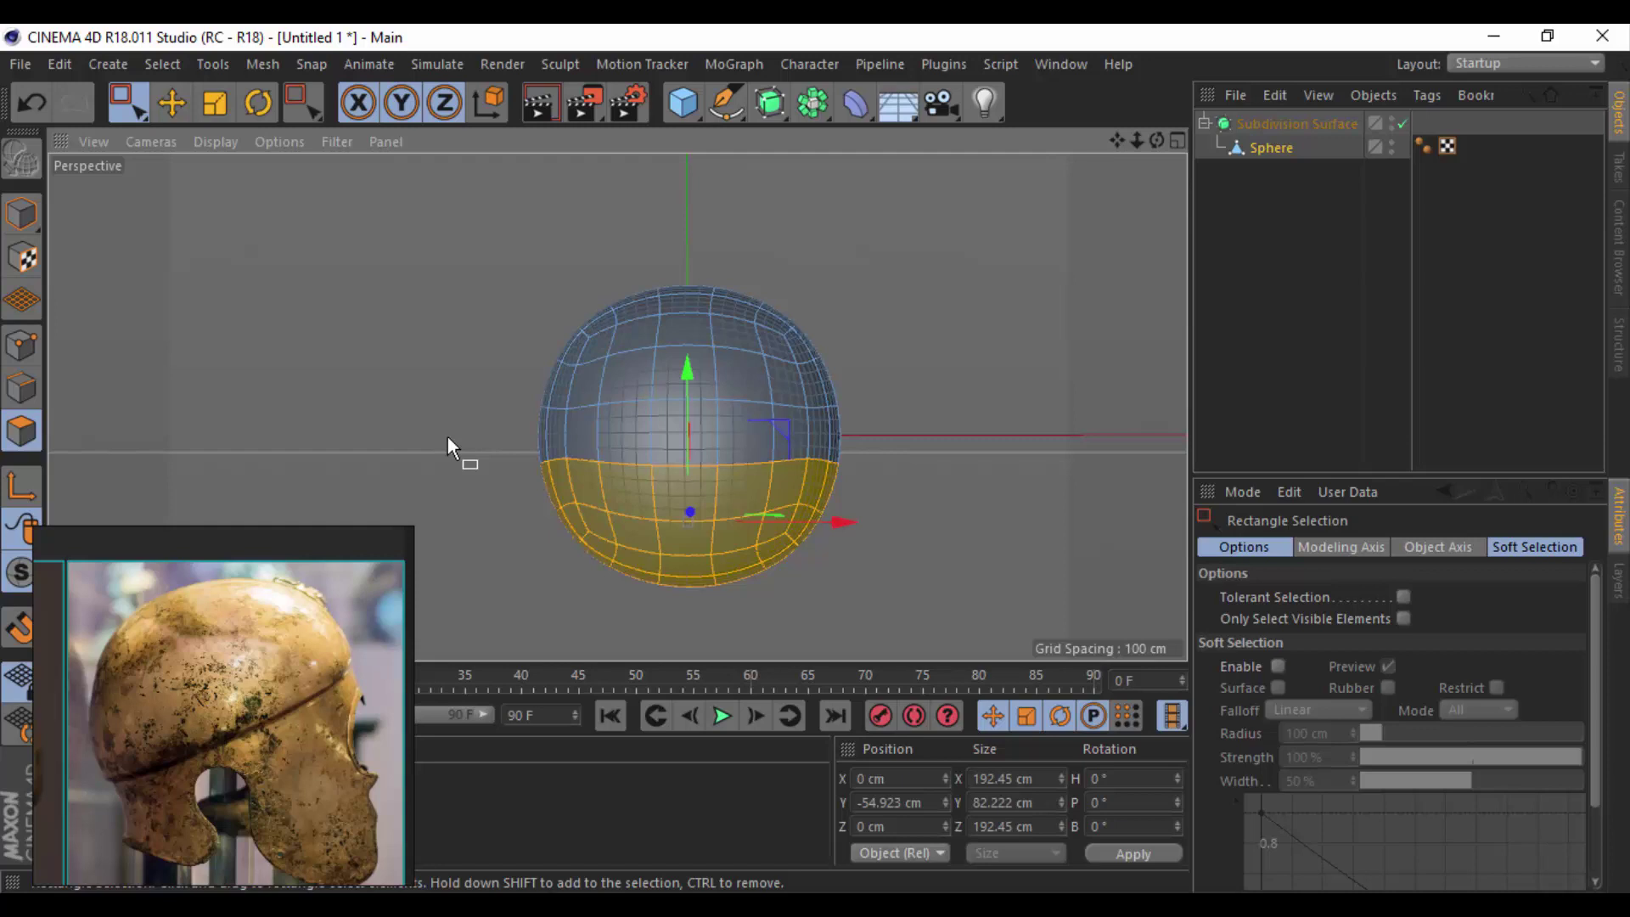
pyautogui.press('Delete')
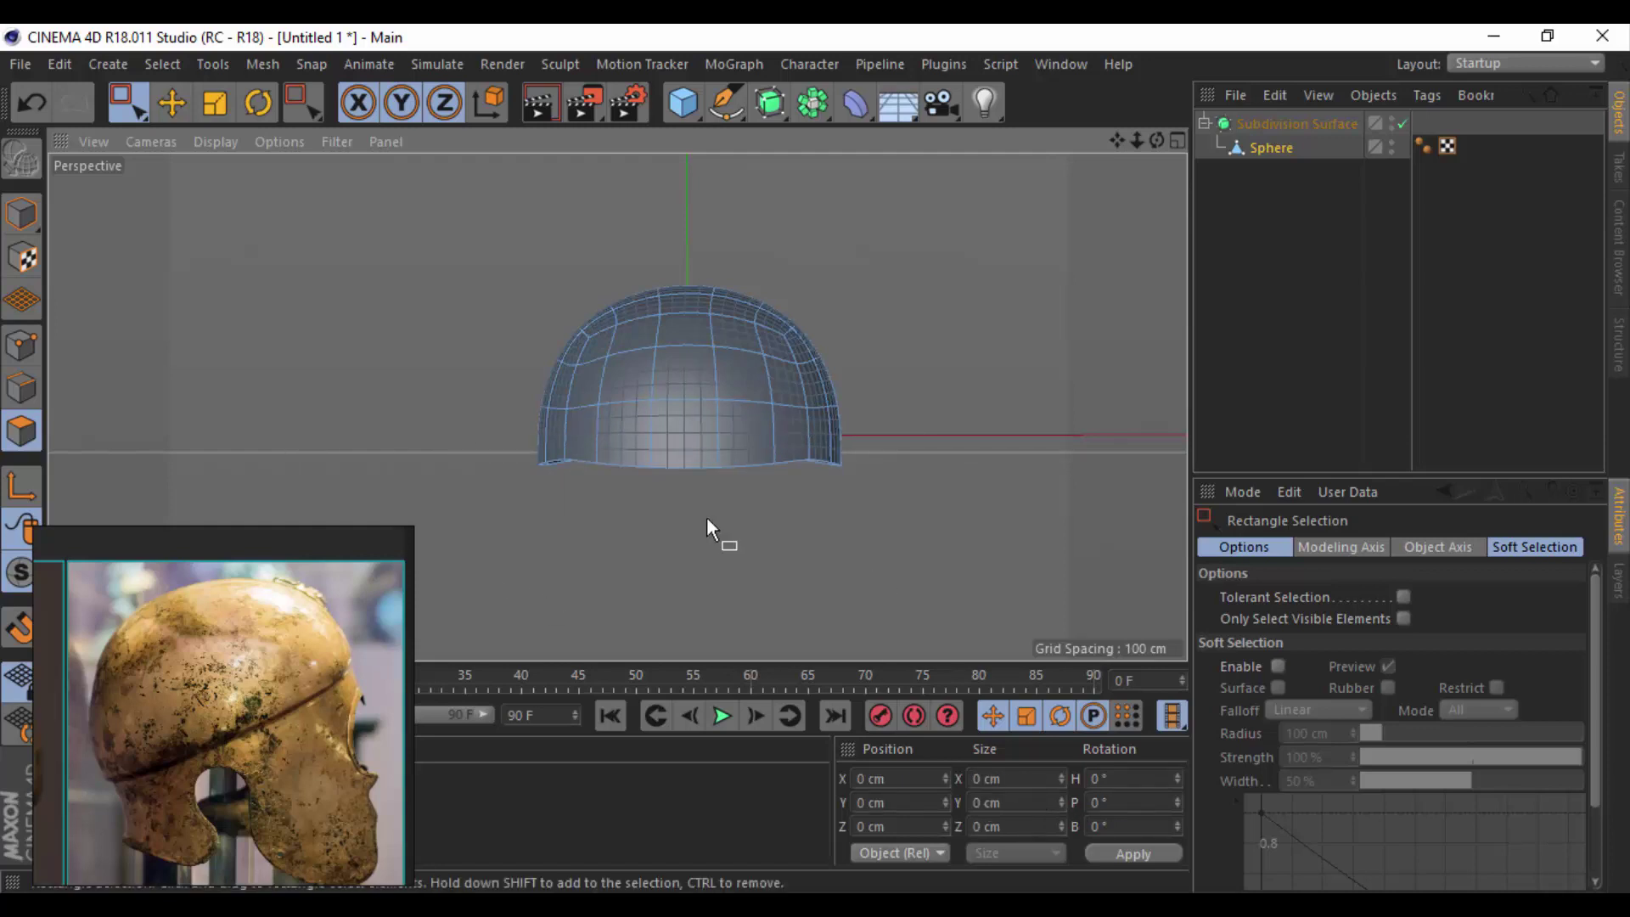
# Flatten the dome's bottom edge loop to Size Y 0 cm and show Isoparms display.
pyautogui.moveTo(789, 501); pyautogui.dragTo(952, 550)
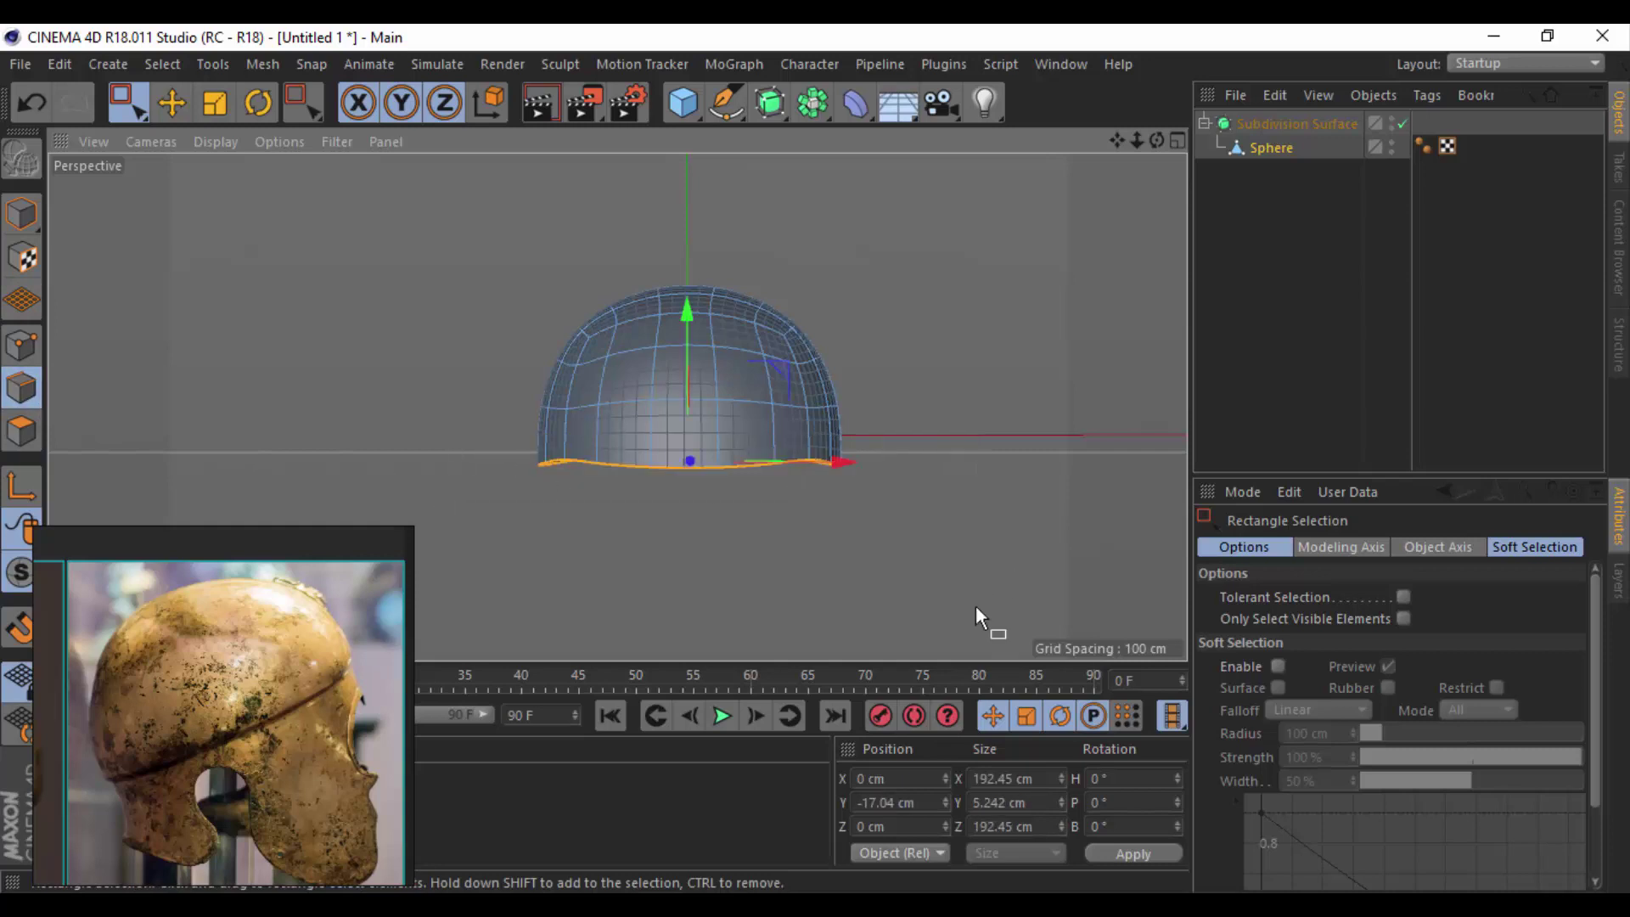
pyautogui.click(998, 802)
pyautogui.write('0')
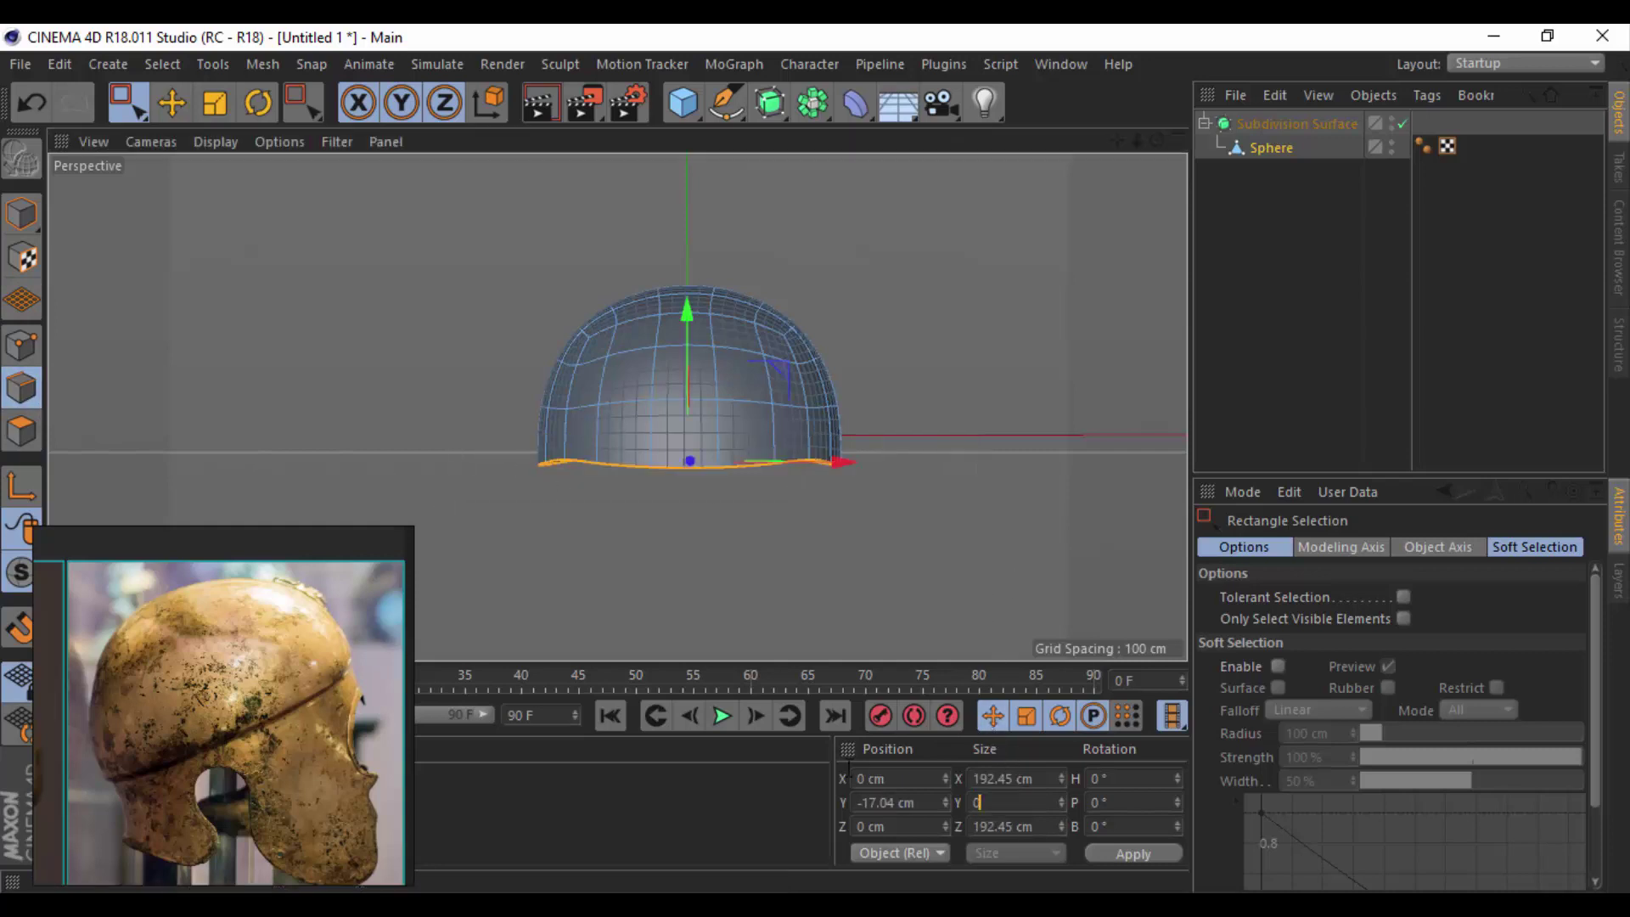
pyautogui.click(212, 141)
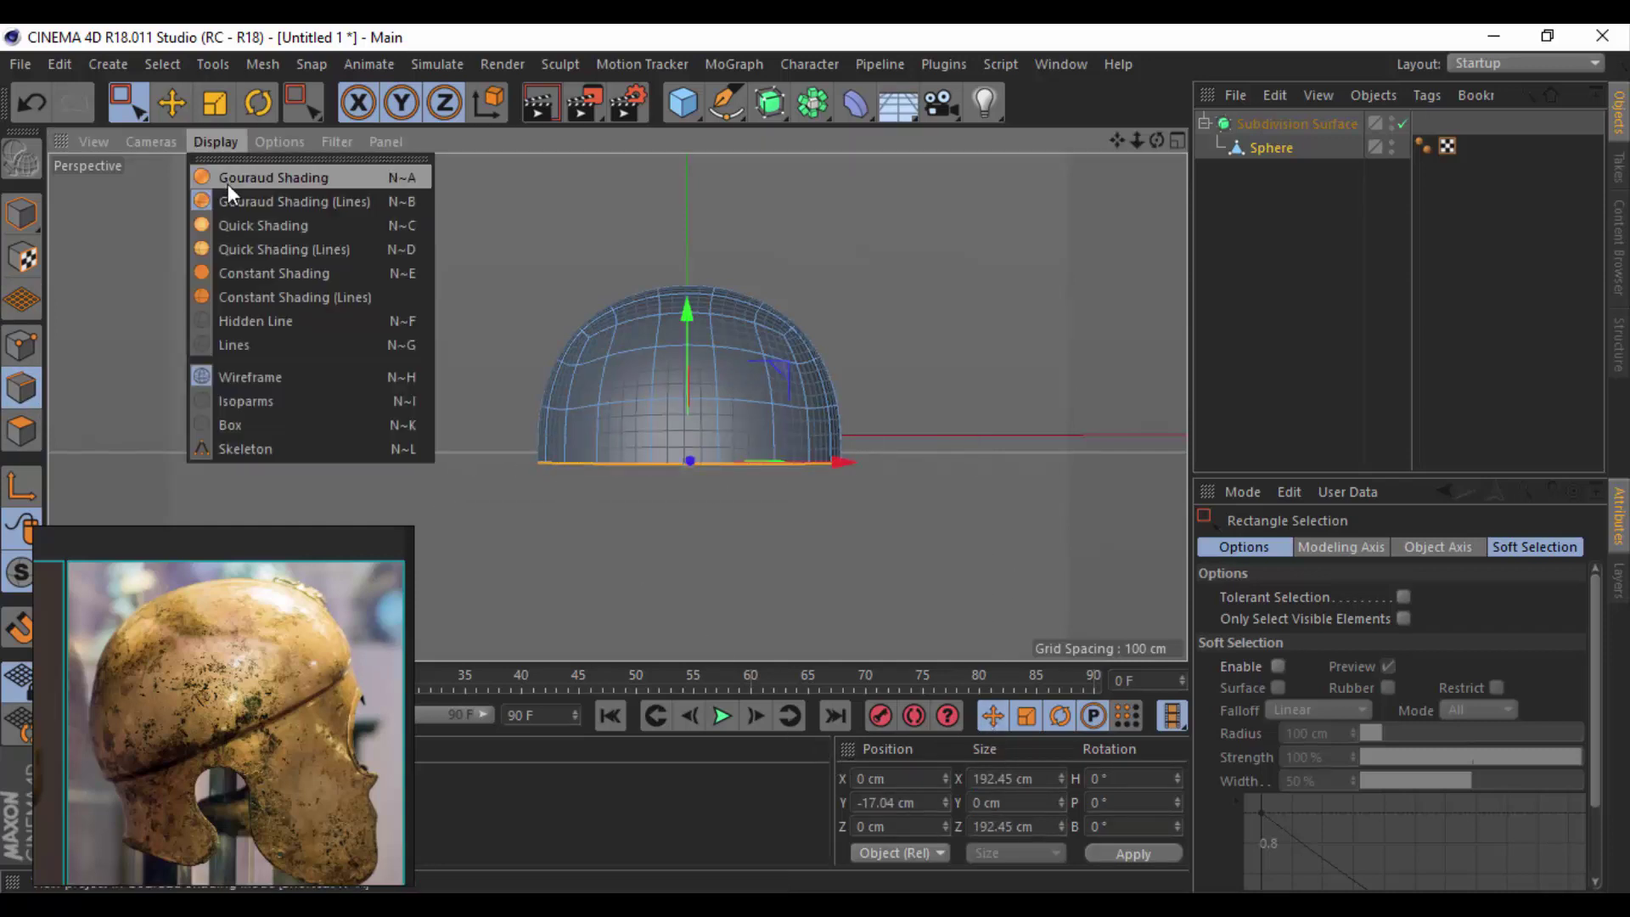
pyautogui.click(243, 401)
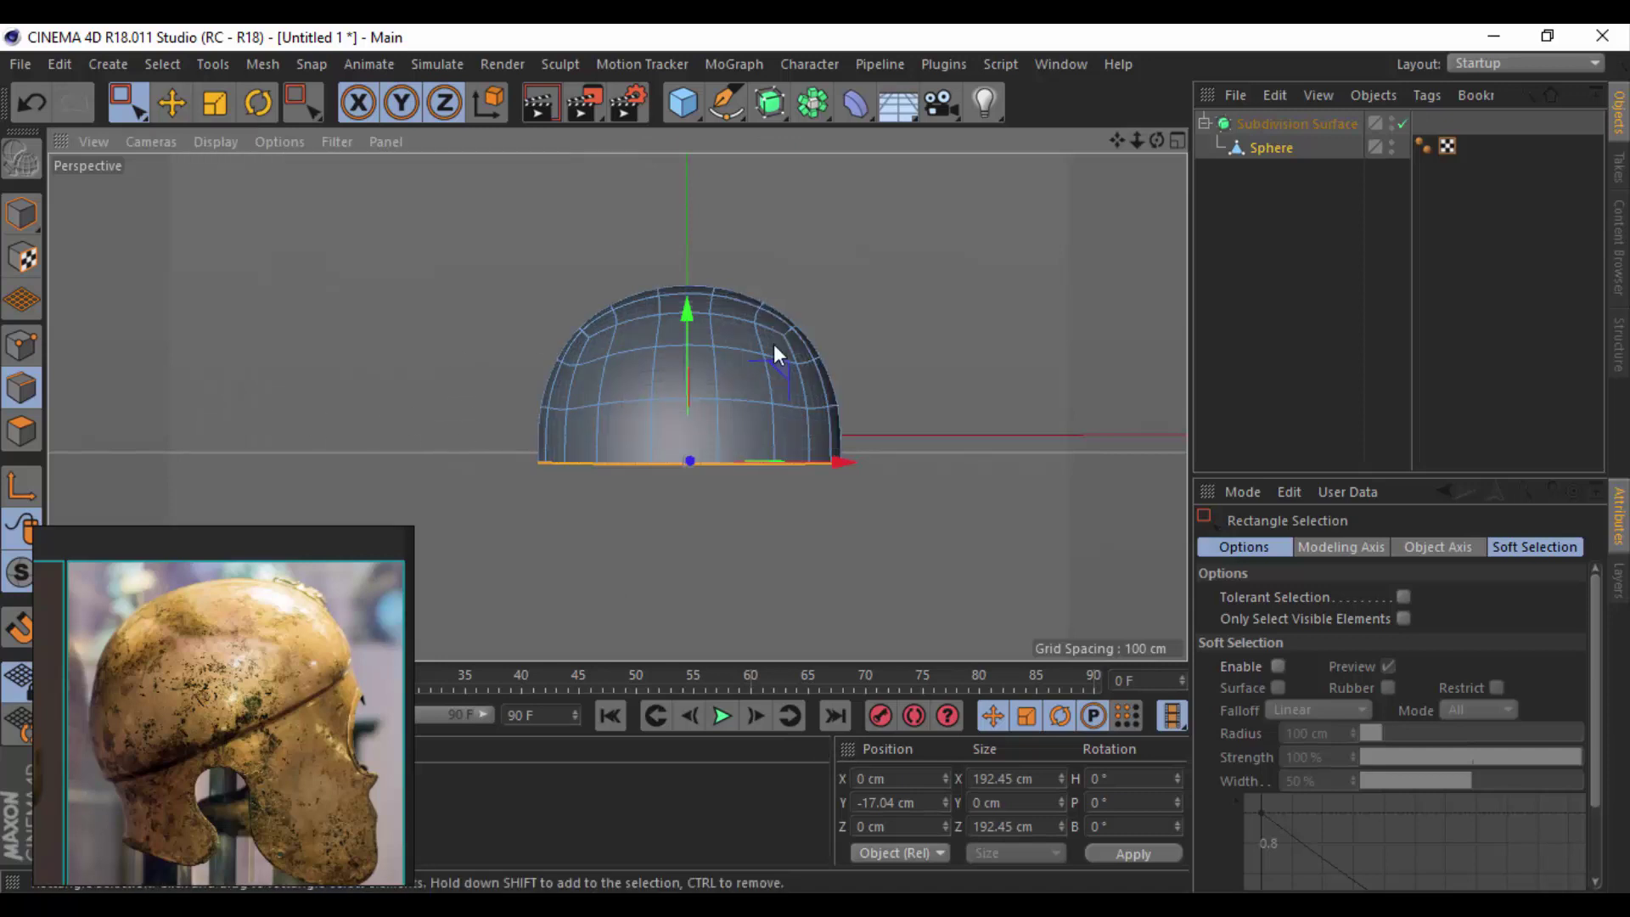
pyautogui.moveTo(772, 344)
pyautogui.keyDown('alt'); pyautogui.mouseDown()
pyautogui.moveTo(416, 399)
pyautogui.moveTo(186, 177)
pyautogui.mouseUp(); pyautogui.keyUp('alt')
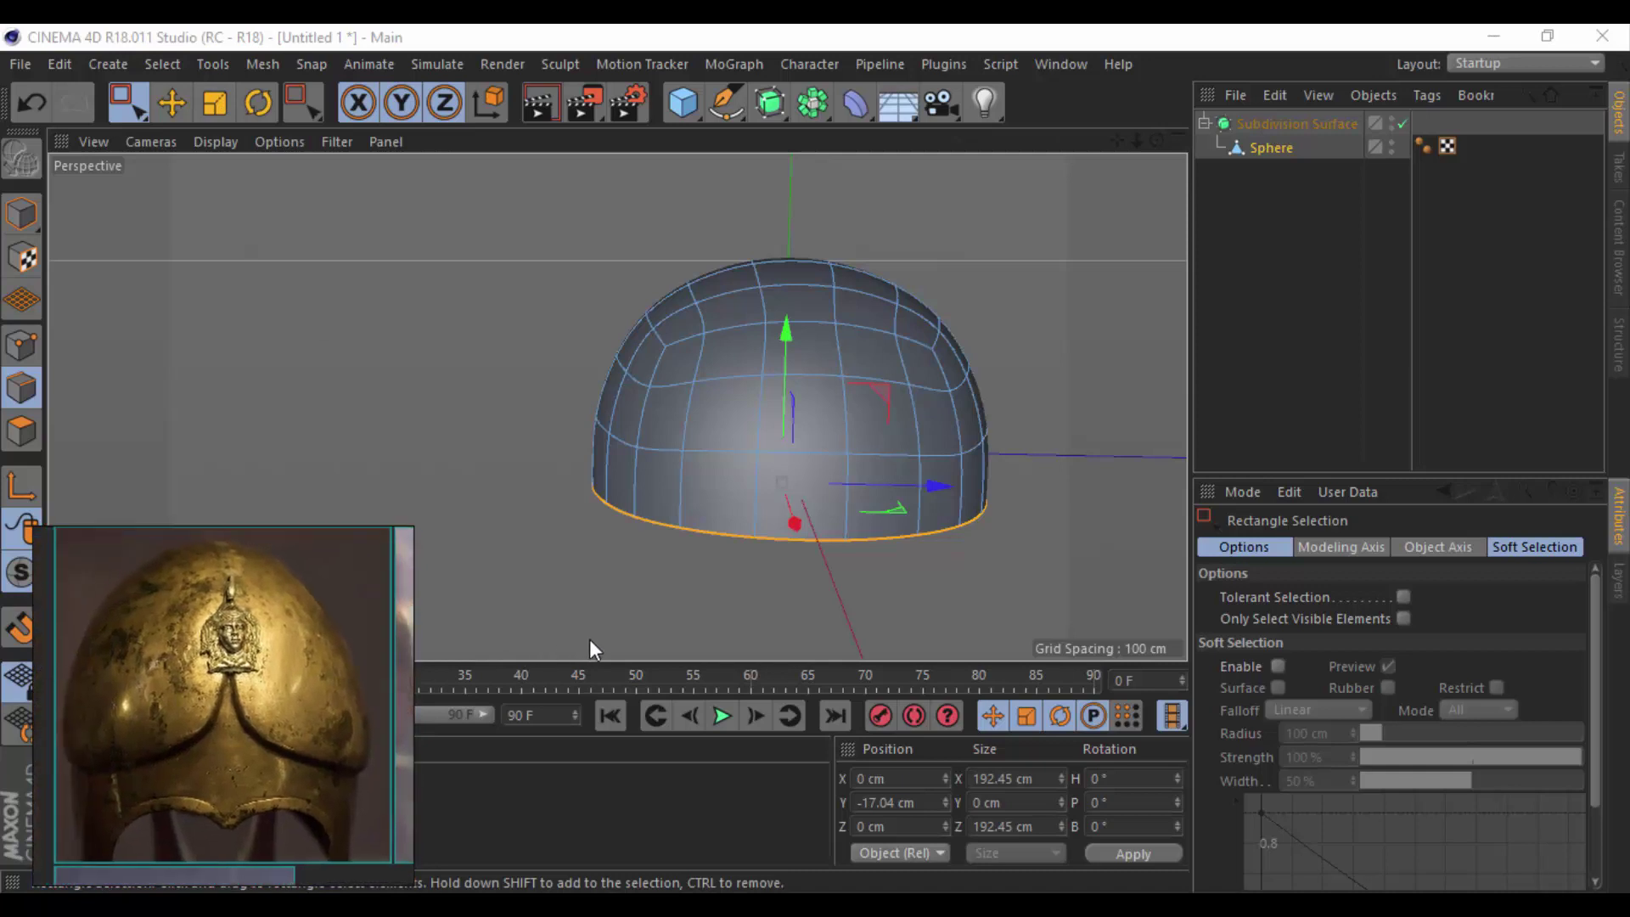
# Rectangle-select the top ring of polygons on the dome.
pyautogui.moveTo(132, 103); pyautogui.dragTo(182, 169)
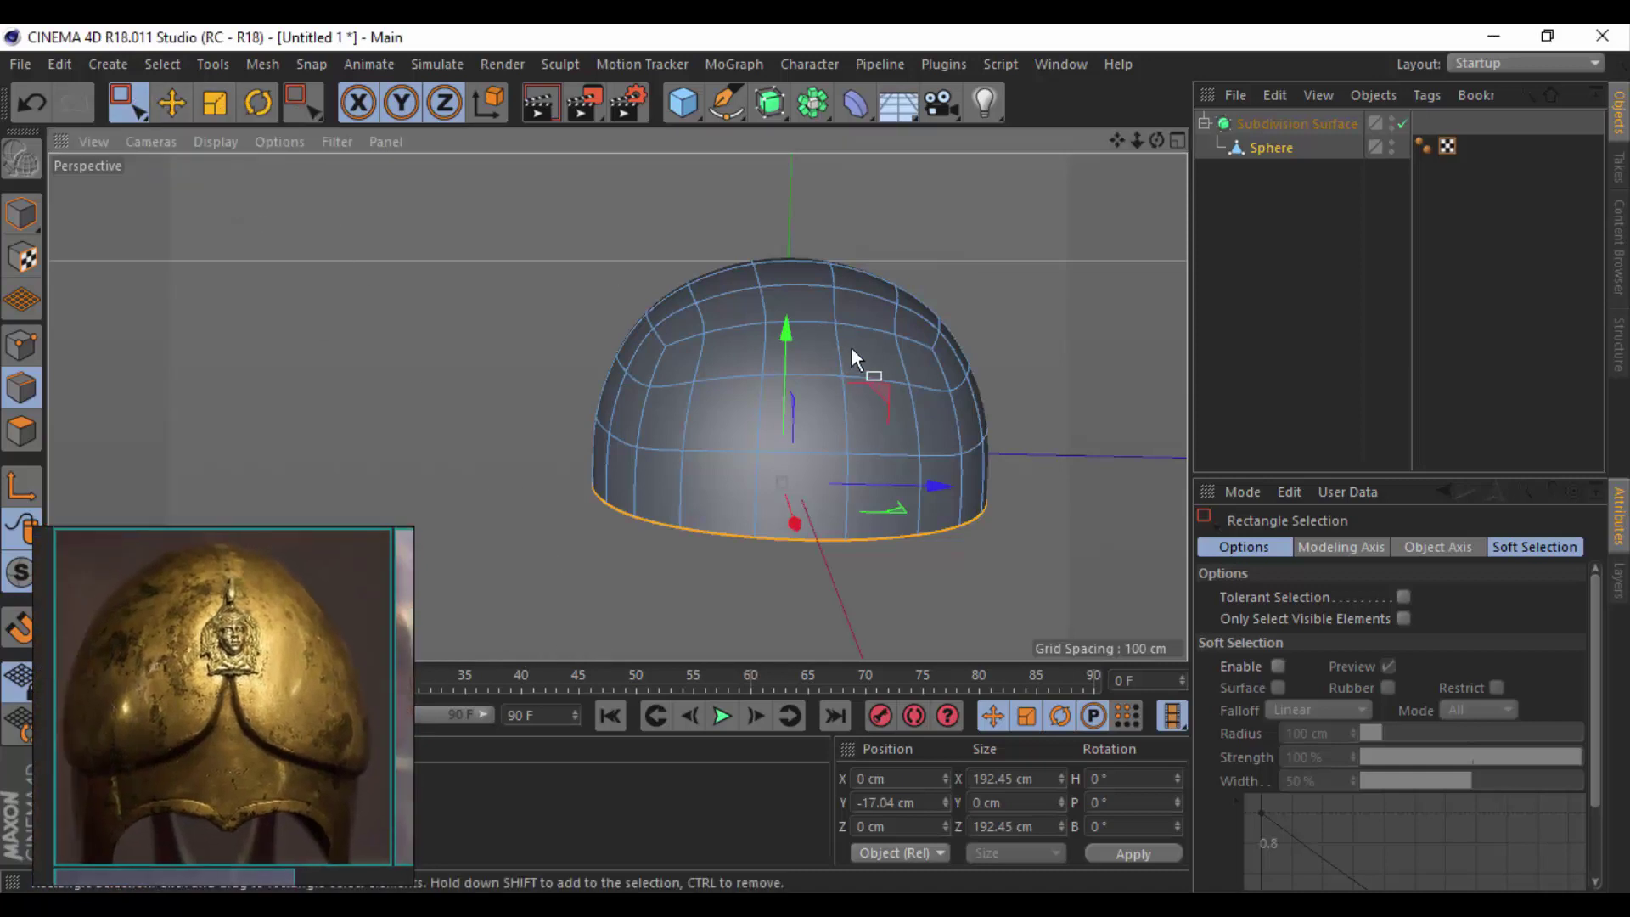
pyautogui.keyDown('alt'); pyautogui.moveTo(850, 346); pyautogui.dragTo(827, 321); pyautogui.keyUp('alt')
pyautogui.moveTo(538, 200); pyautogui.dragTo(1034, 371)
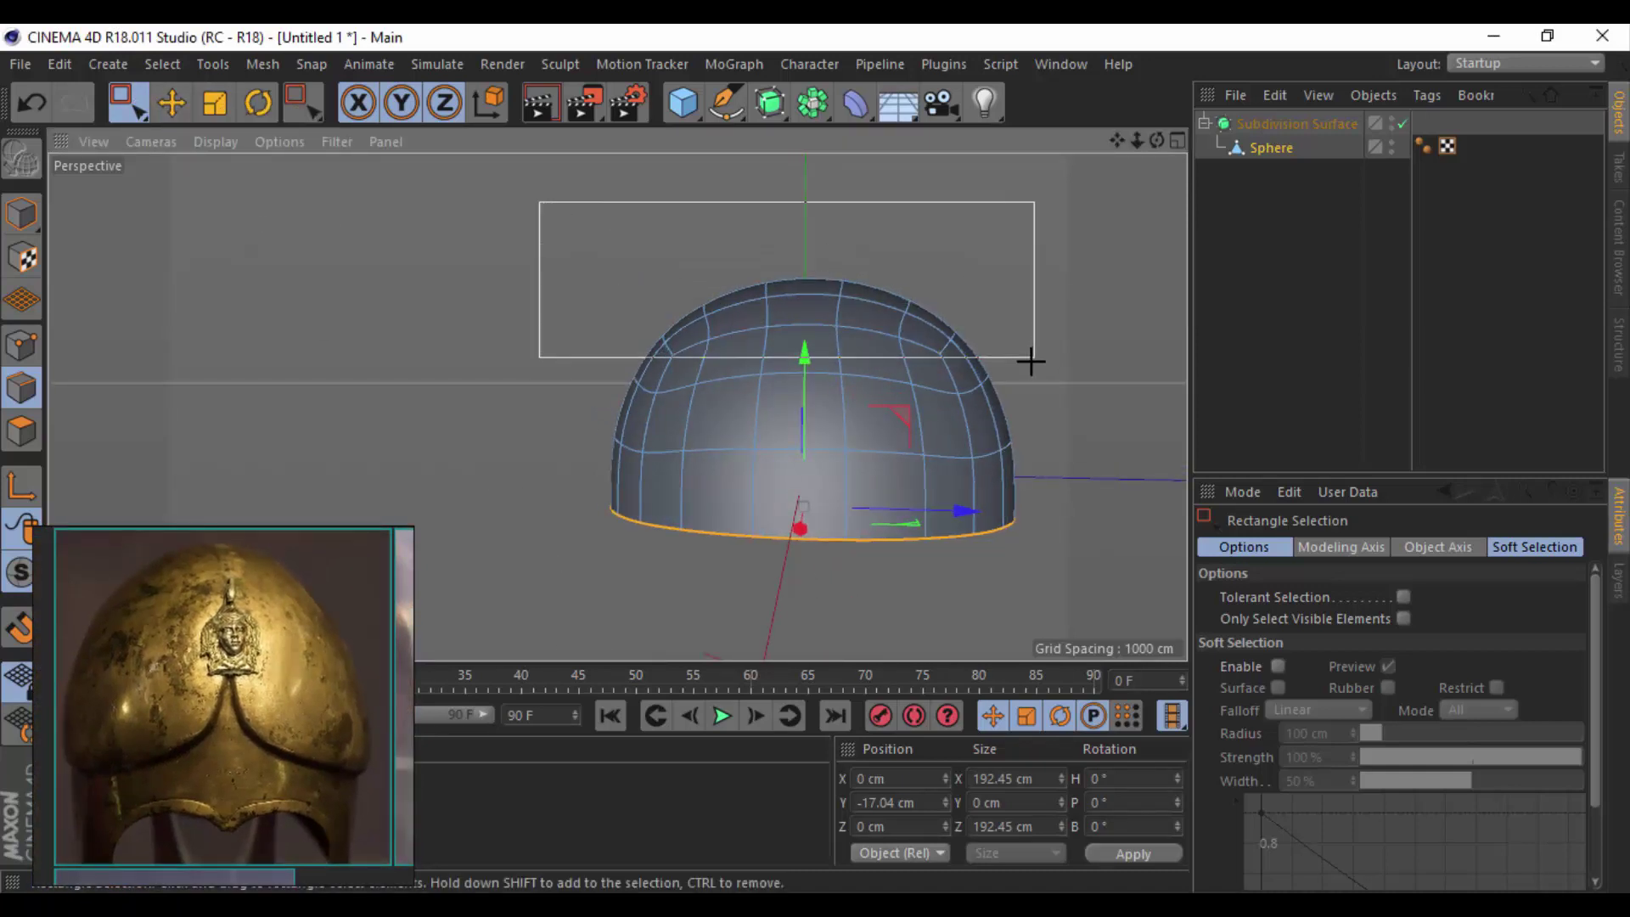
# Scale the crown ring narrower and flatter with Soft Selection enabled.
pyautogui.press('t')
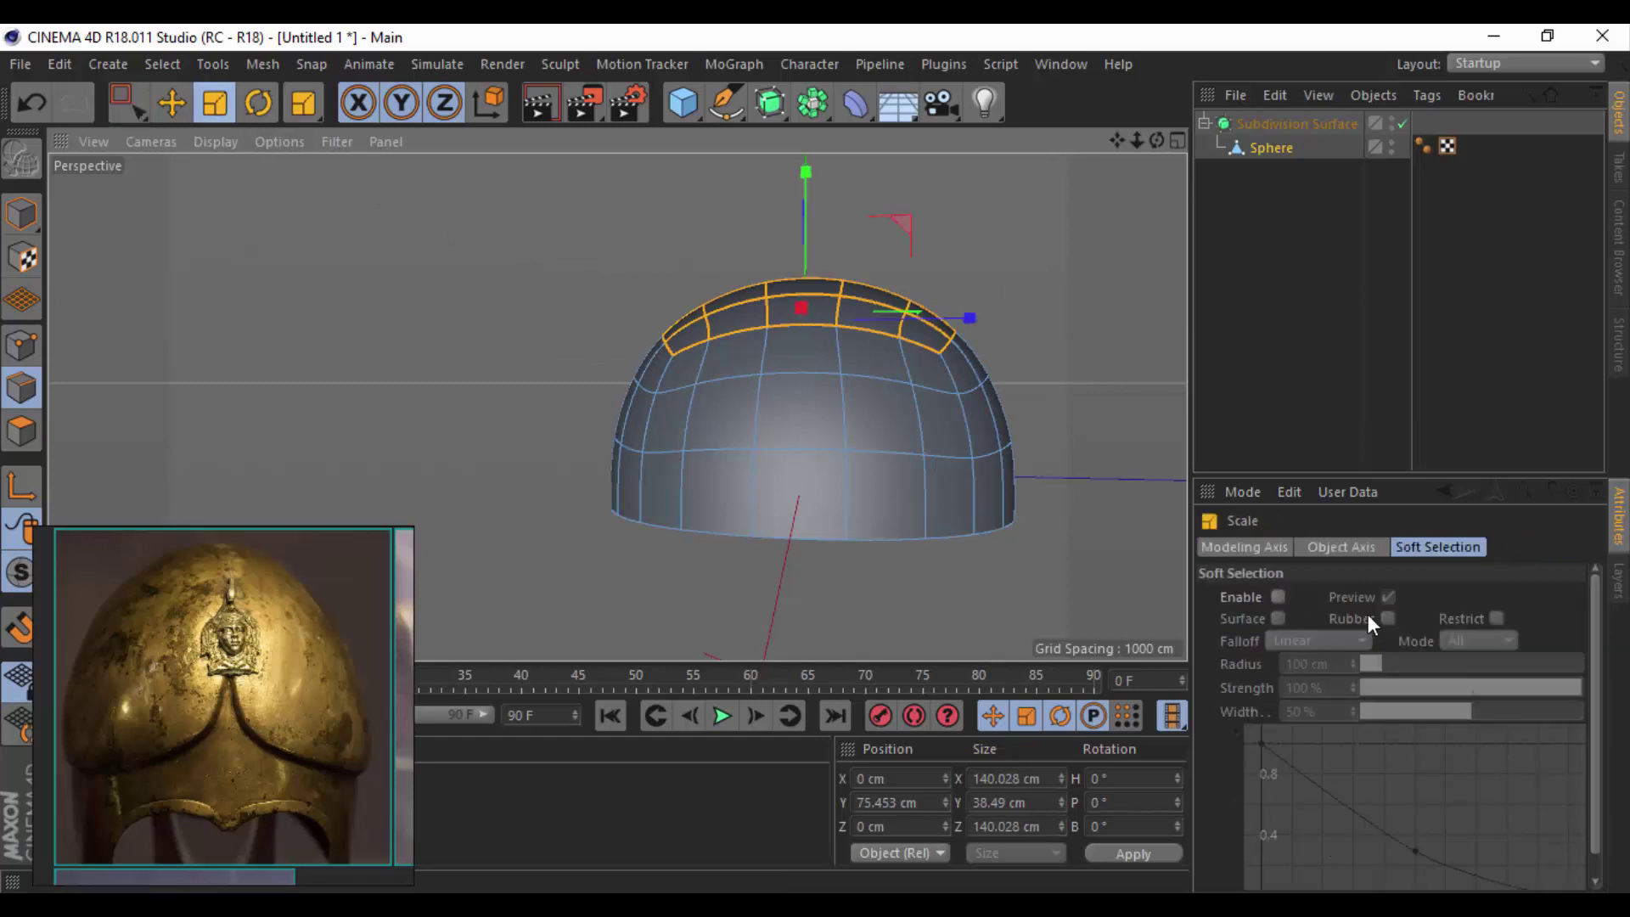
pyautogui.click(1275, 595)
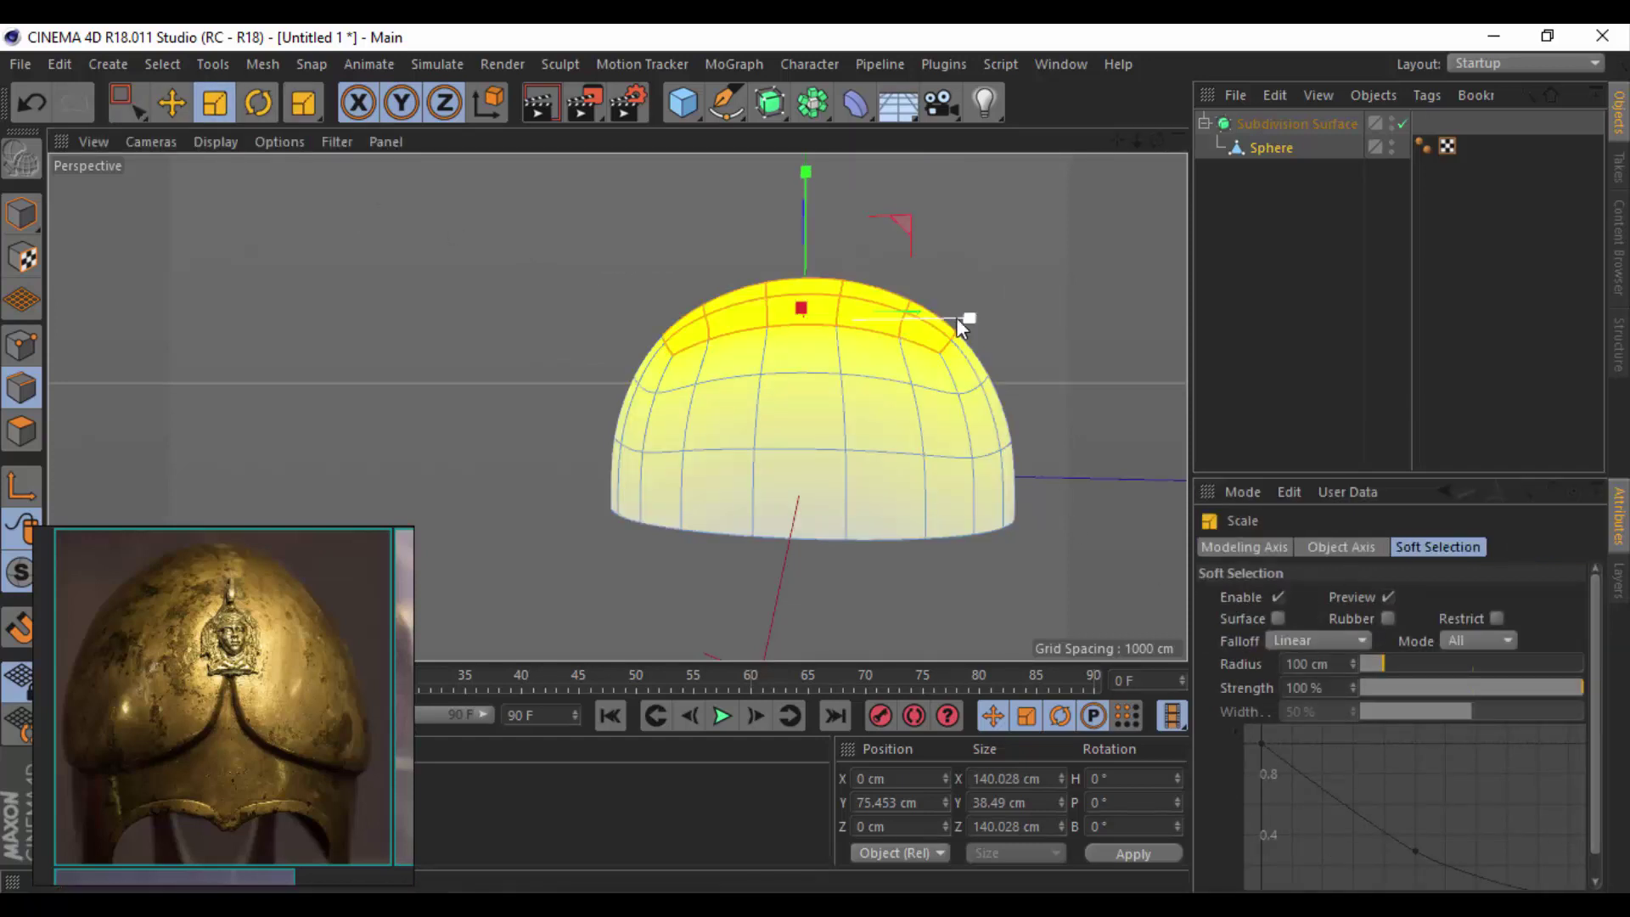
pyautogui.moveTo(966, 319); pyautogui.dragTo(928, 315)
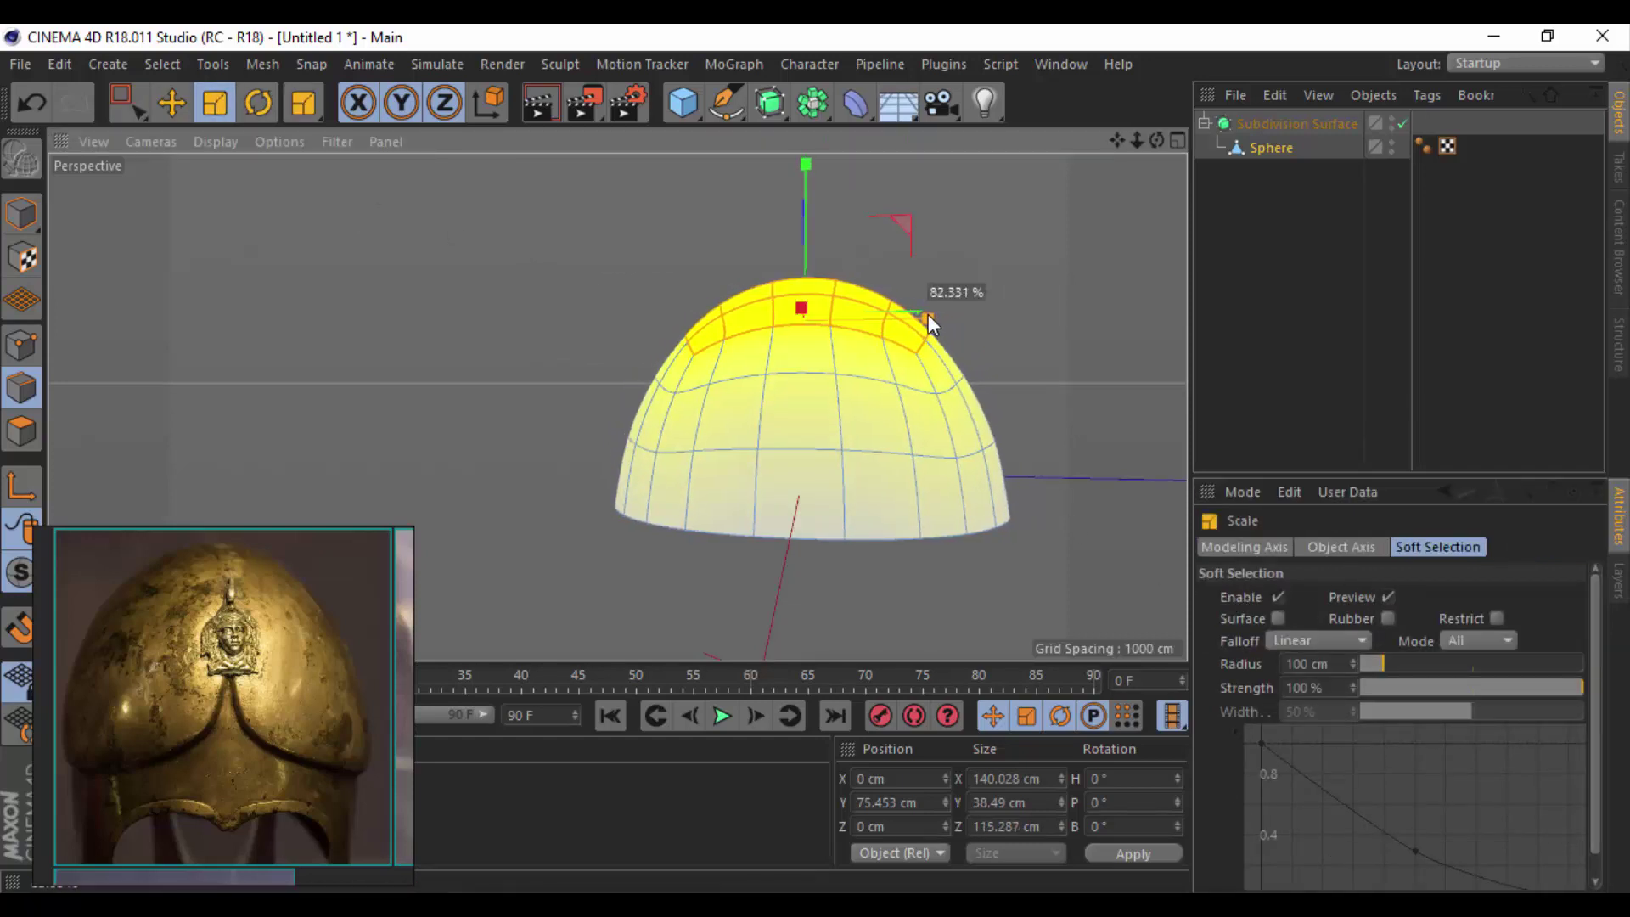
pyautogui.moveTo(804, 190); pyautogui.dragTo(803, 218)
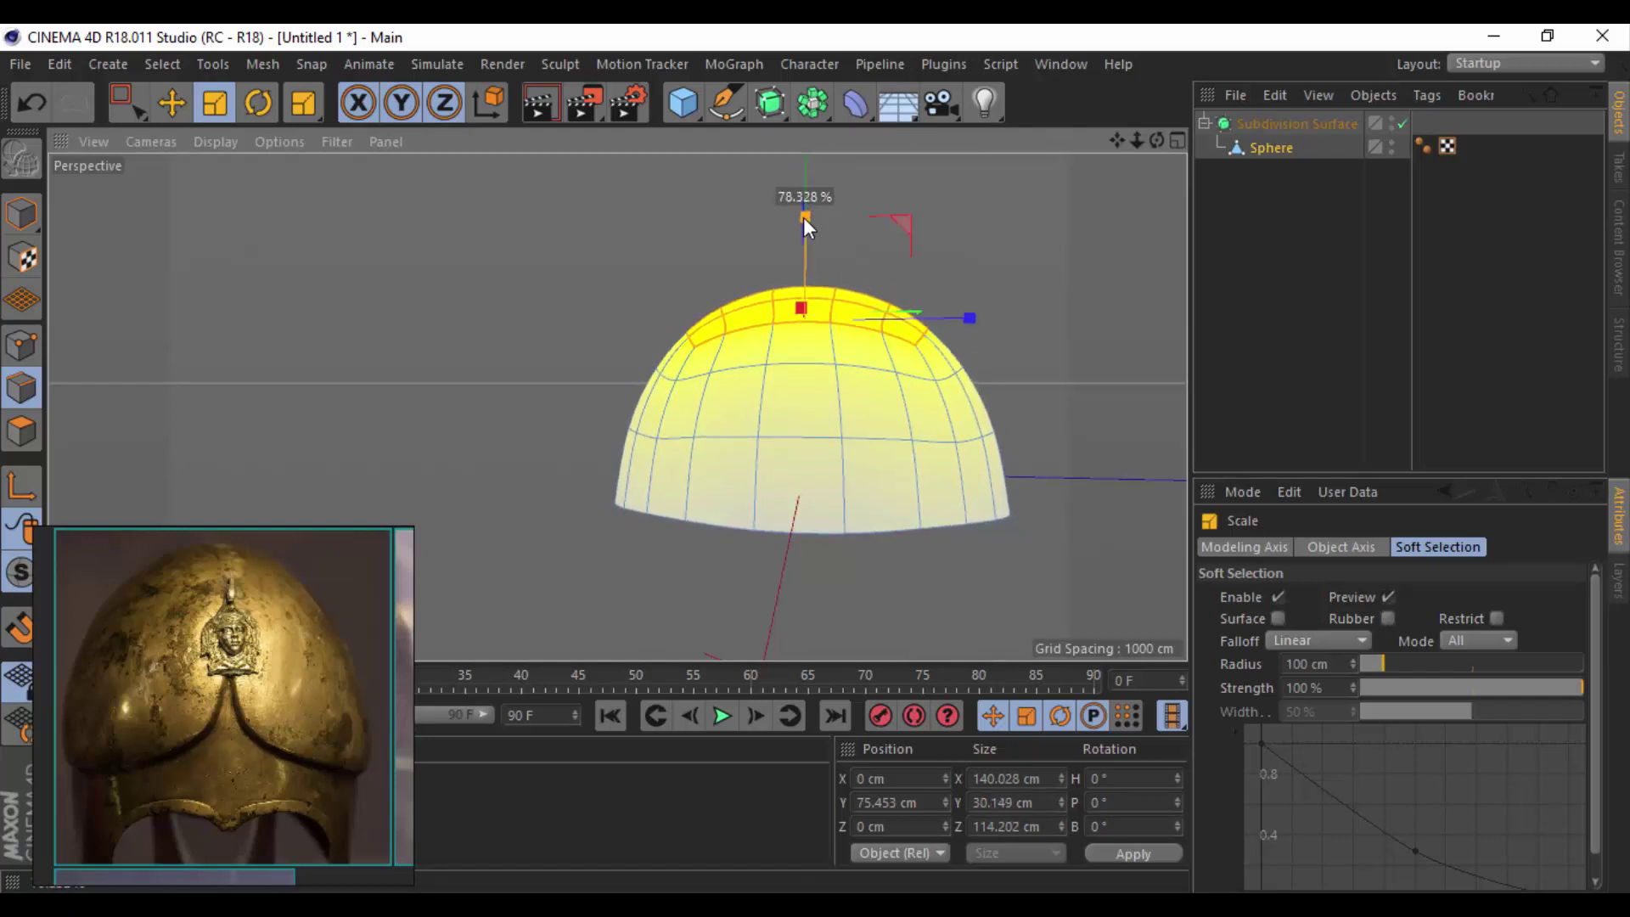
pyautogui.moveTo(803, 218); pyautogui.dragTo(803, 217)
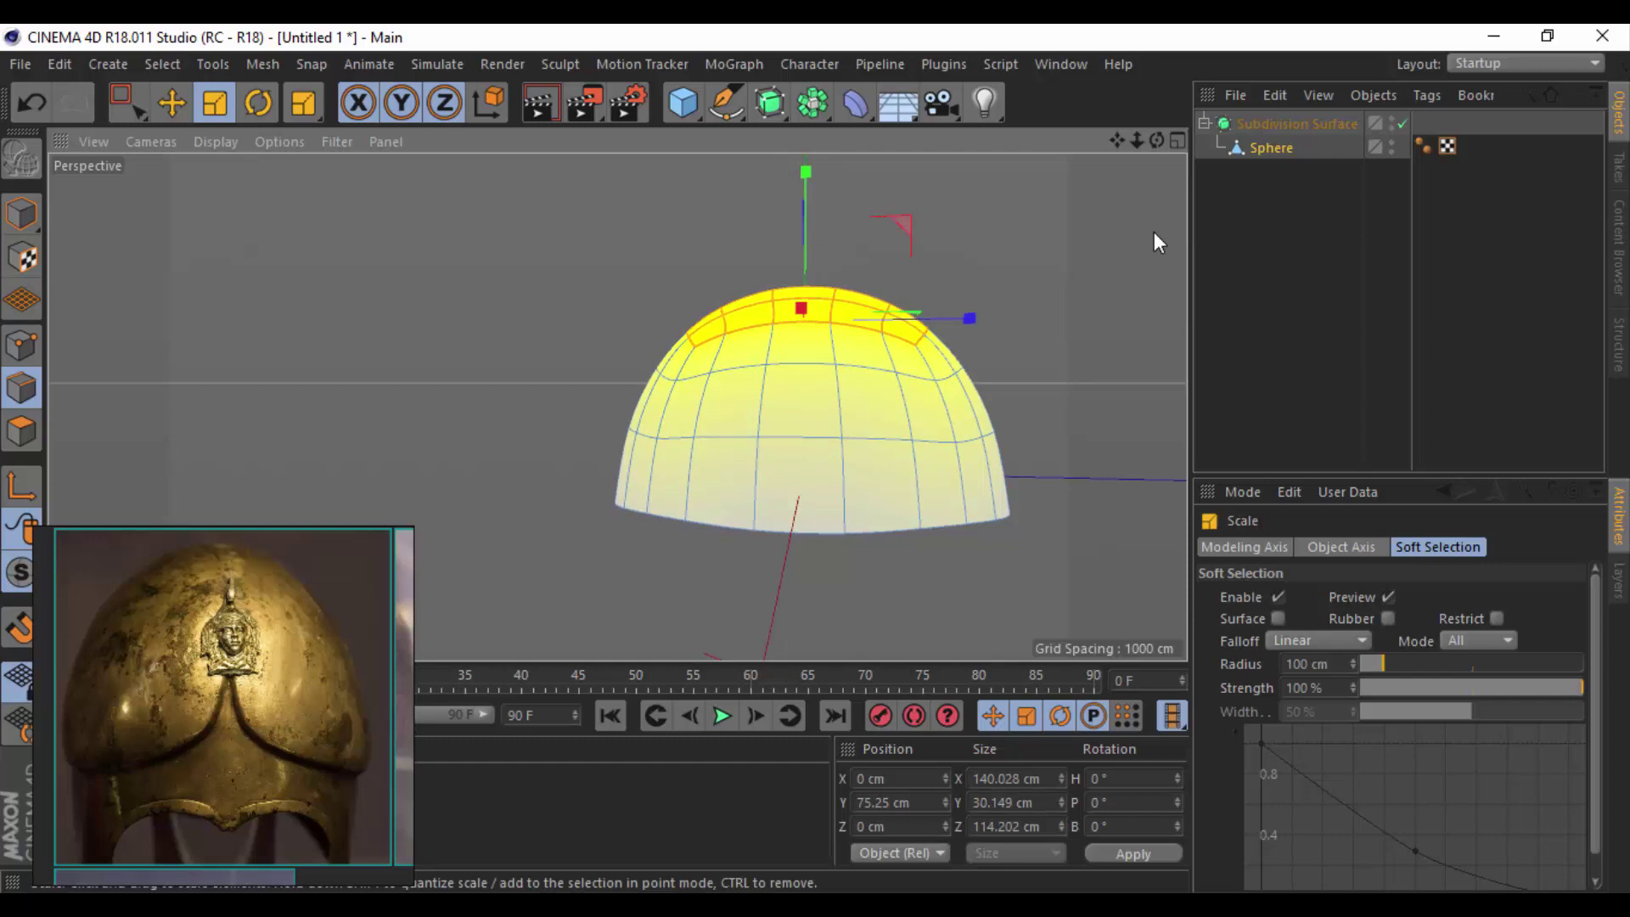
# Orbit to match the side reference and rotate the whole dome to about -20° bank.
pyautogui.click(1278, 597)
pyautogui.click(127, 102)
pyautogui.click(233, 174)
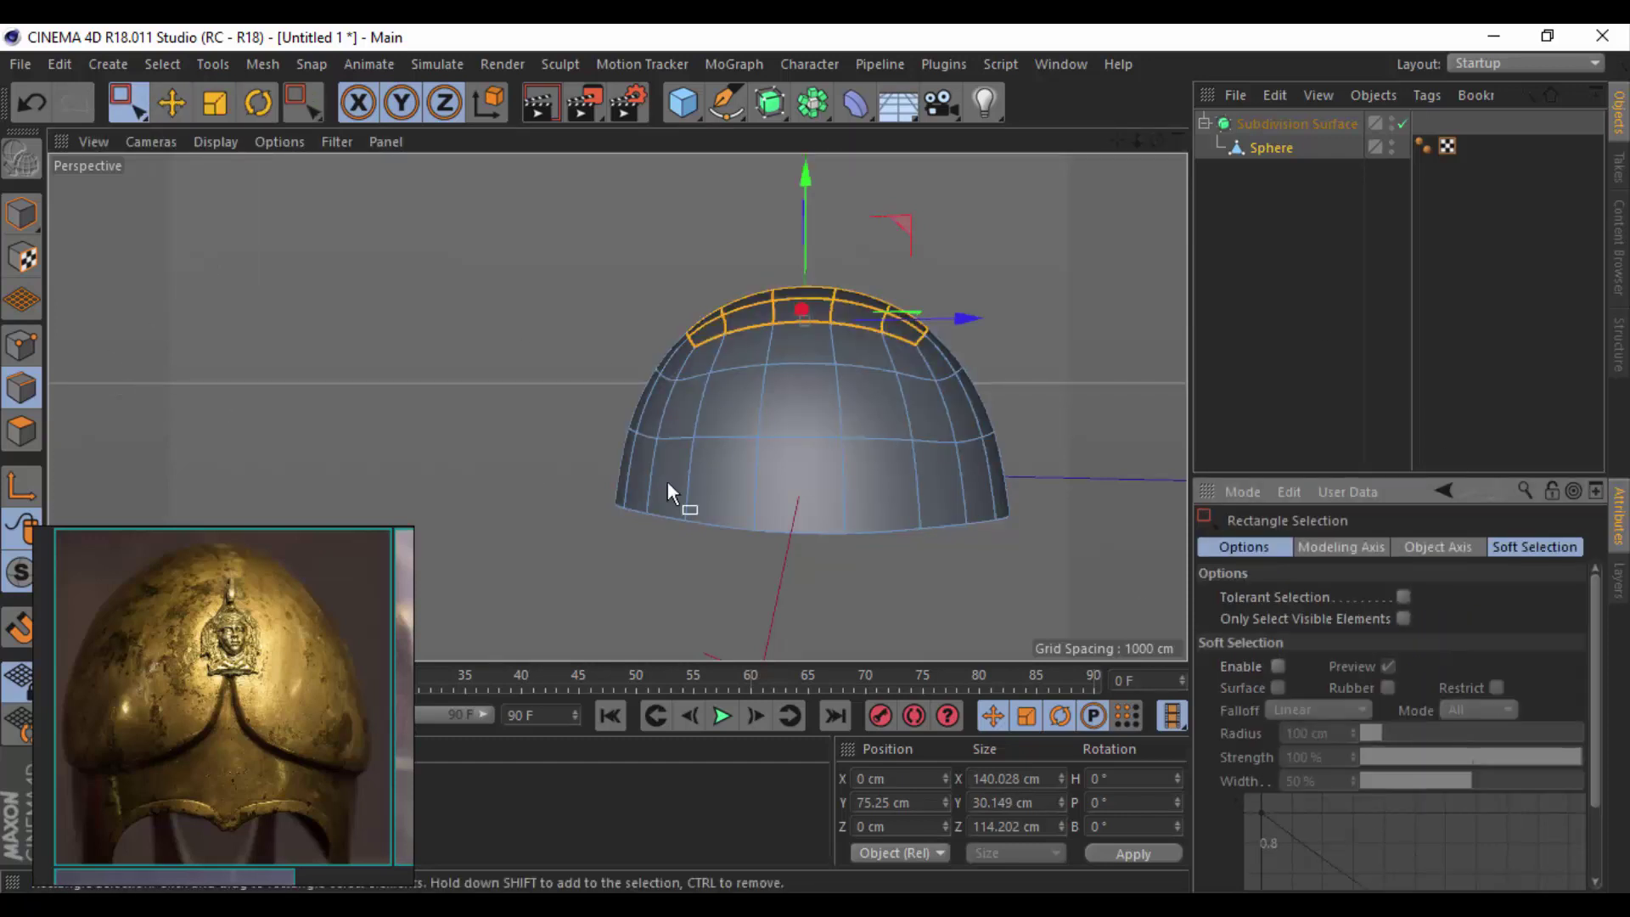
pyautogui.keyDown('alt'); pyautogui.moveTo(667, 481); pyautogui.dragTo(830, 393); pyautogui.keyUp('alt')
pyautogui.moveTo(1052, 510); pyautogui.dragTo(466, 396)
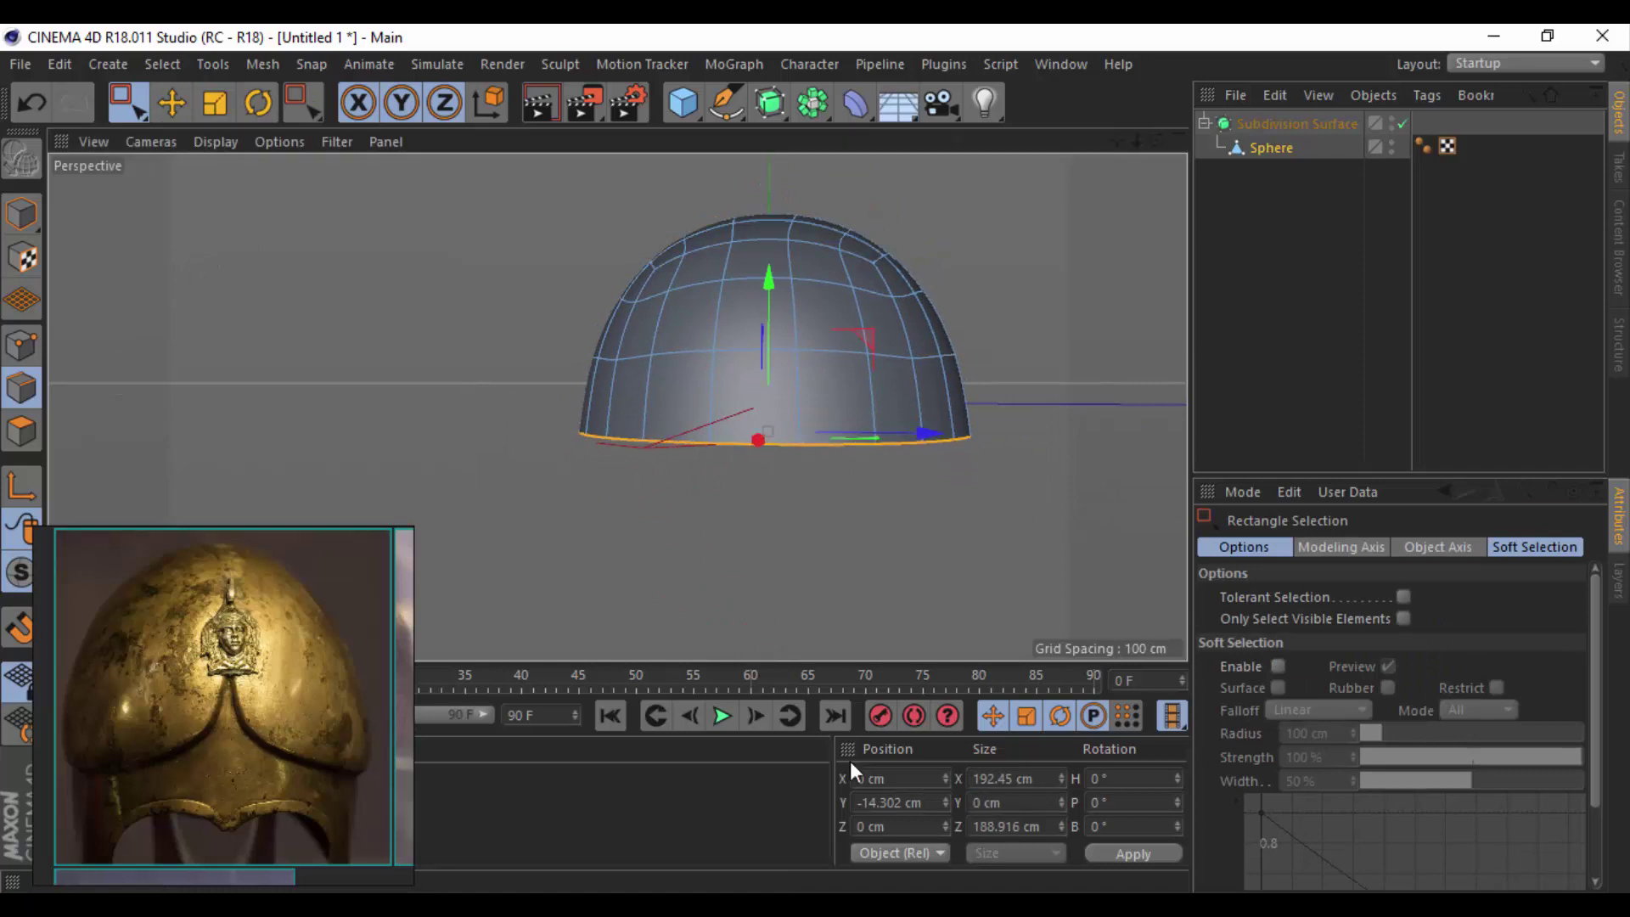
pyautogui.moveTo(883, 543)
pyautogui.keyDown('alt'); pyautogui.mouseDown()
pyautogui.moveTo(894, 477)
pyautogui.moveTo(1006, 485)
pyautogui.moveTo(786, 413)
pyautogui.moveTo(877, 409)
pyautogui.moveTo(818, 461)
pyautogui.mouseUp(); pyautogui.keyUp('alt')
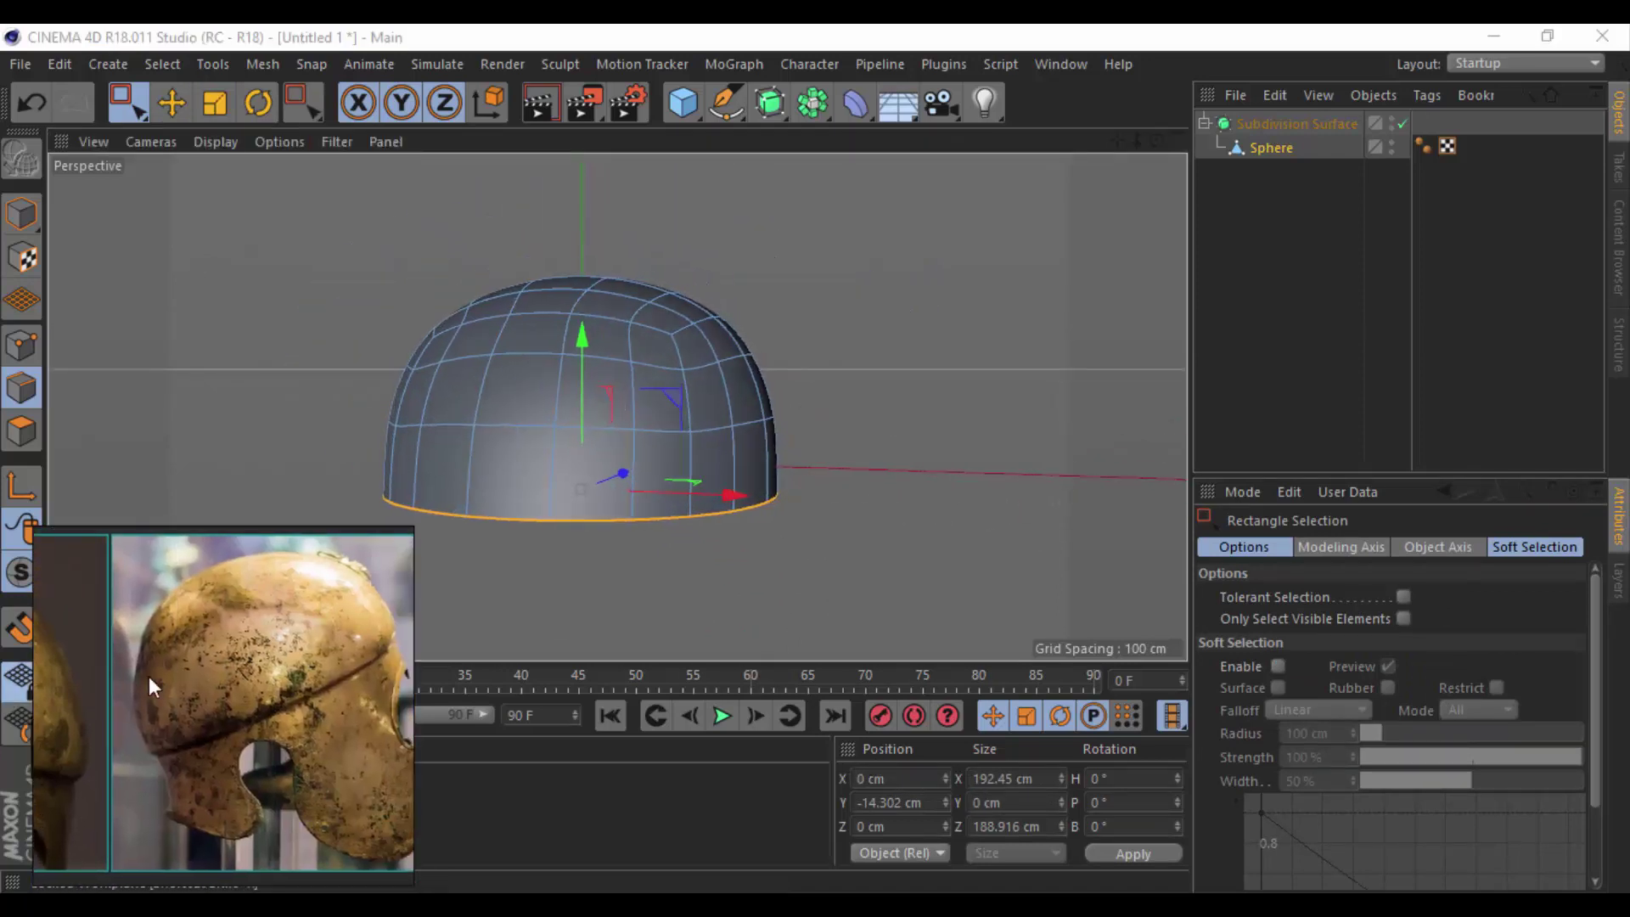
pyautogui.keyDown('alt'); pyautogui.moveTo(885, 506); pyautogui.dragTo(1000, 520); pyautogui.keyUp('alt')
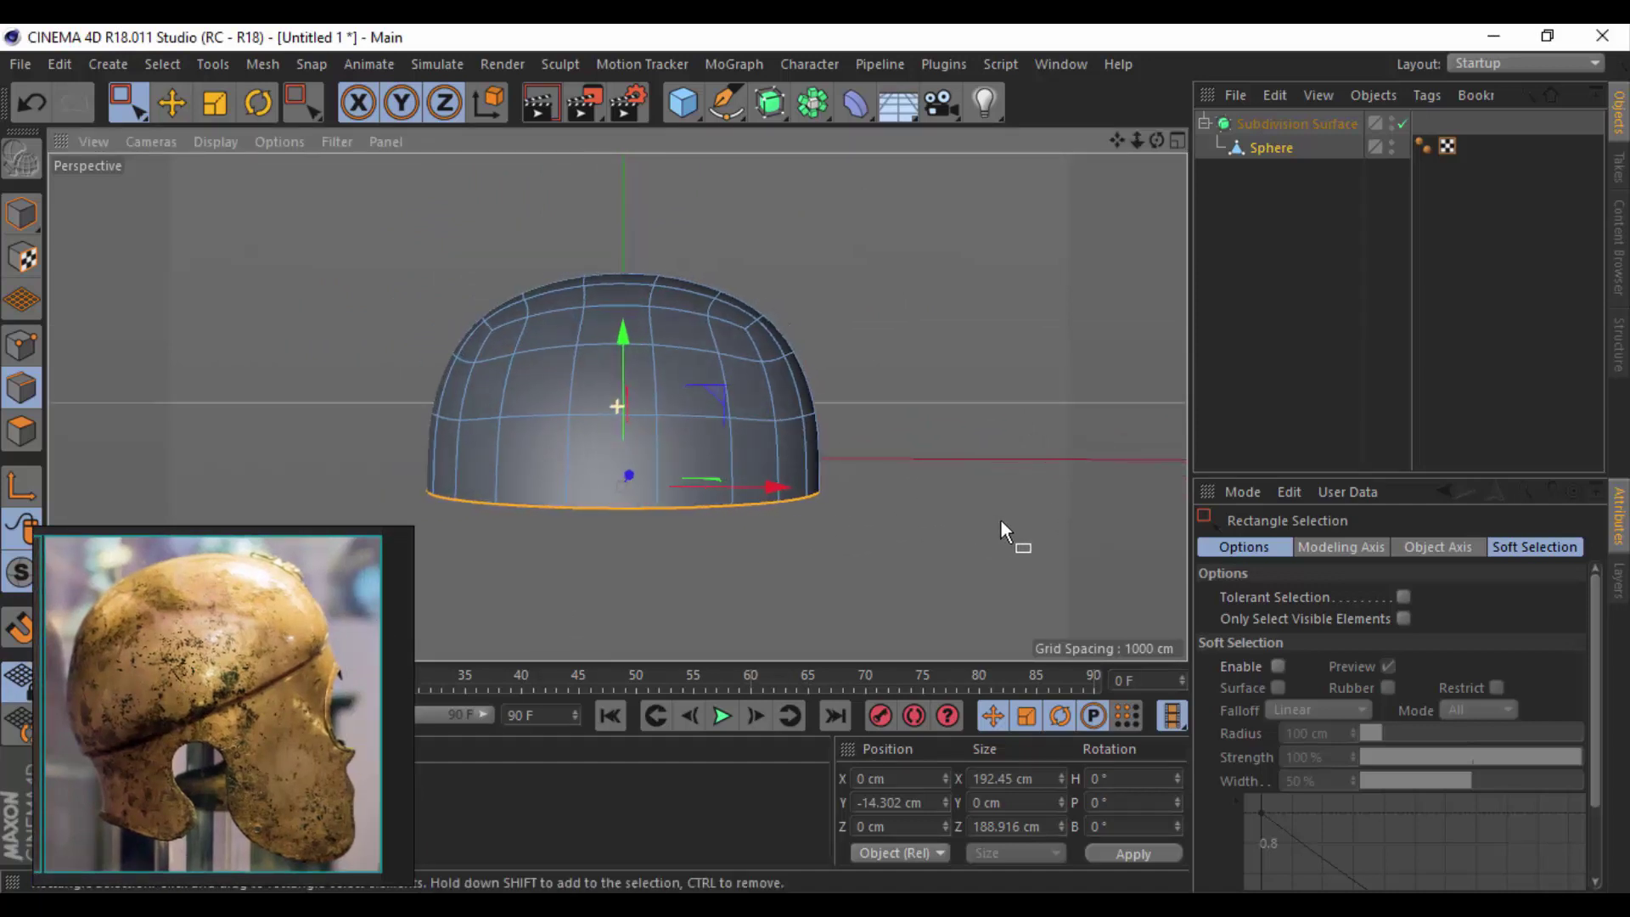
pyautogui.click(254, 102)
pyautogui.moveTo(252, 262)
pyautogui.mouseDown()
pyautogui.moveTo(232, 289)
pyautogui.moveTo(224, 407)
pyautogui.mouseUp()
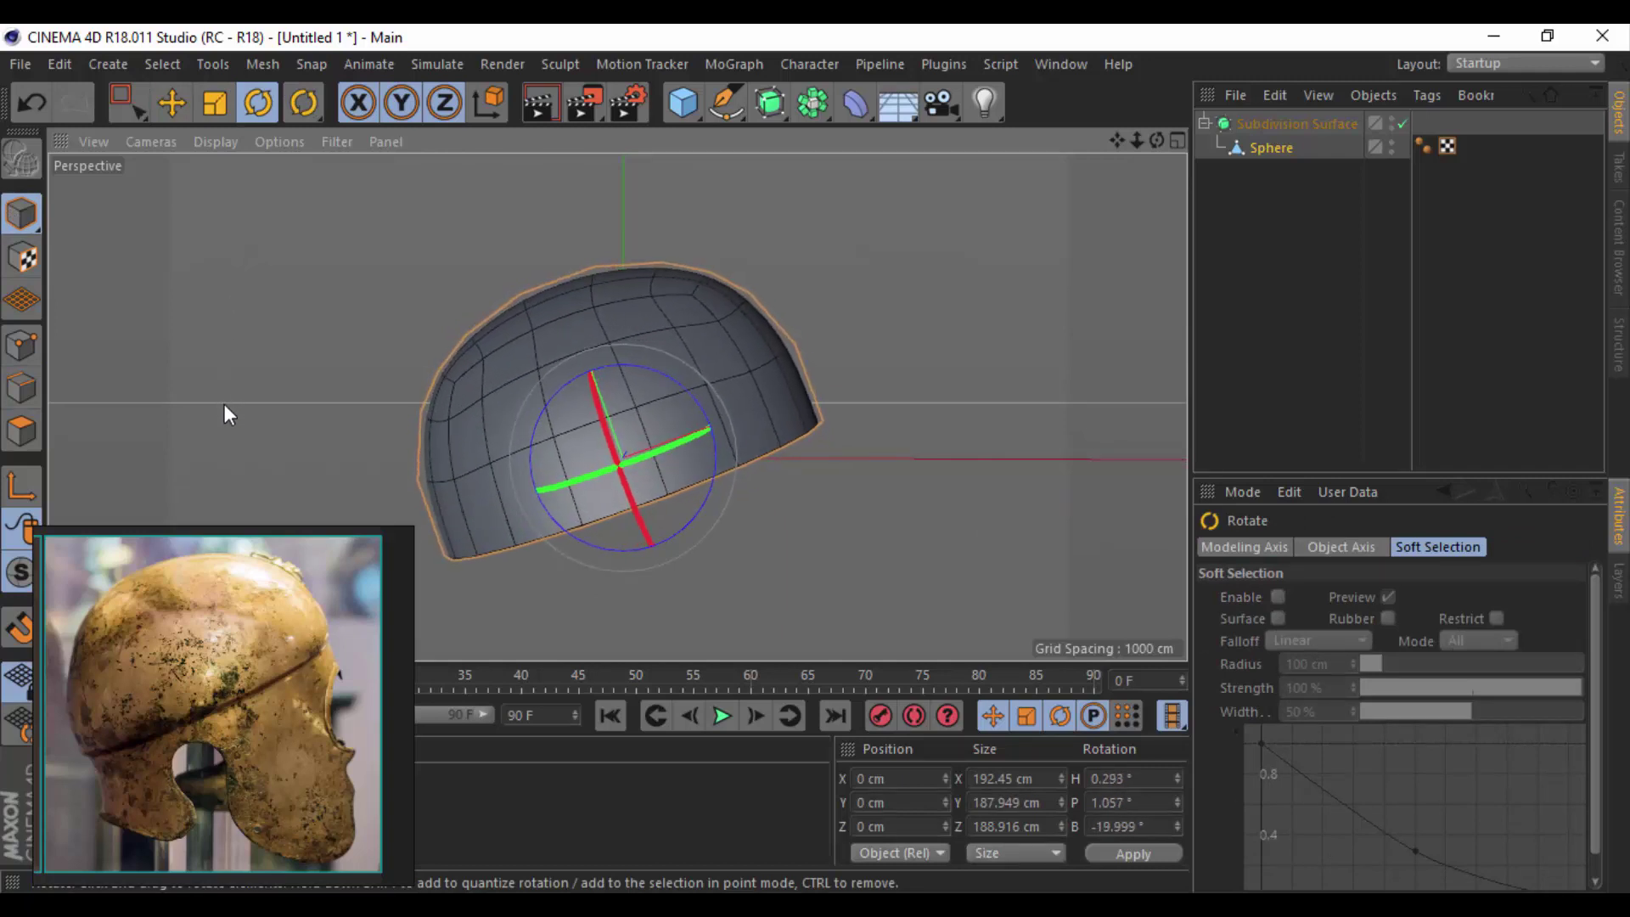
pyautogui.moveTo(224, 404); pyautogui.dragTo(225, 416)
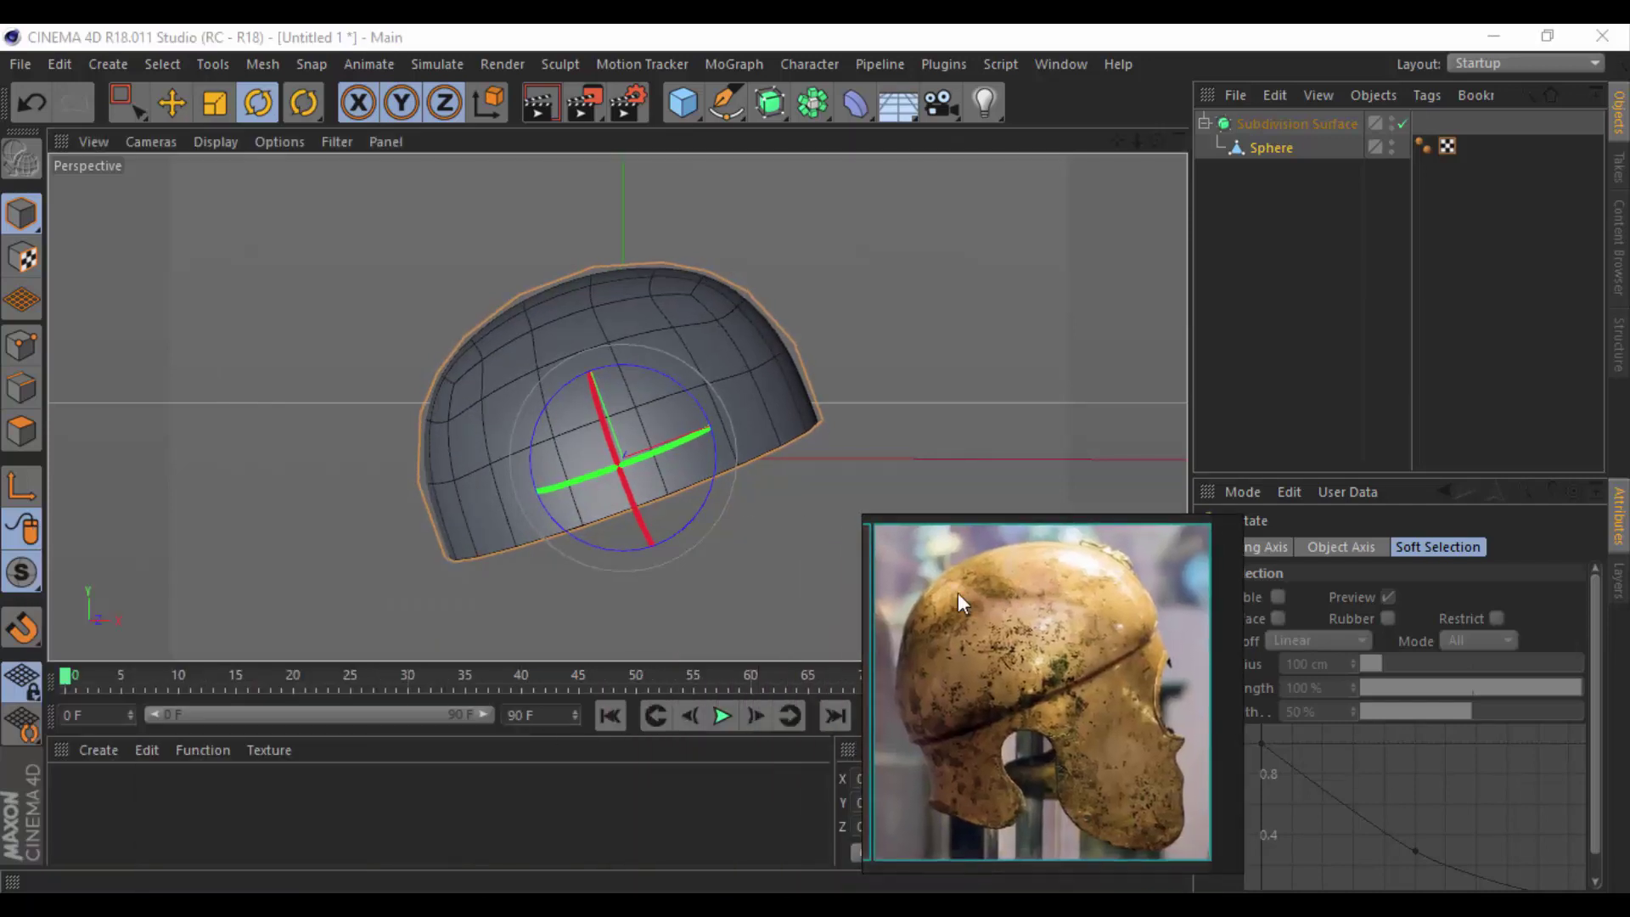
# Create a new material Mat and apply it to the dome.
pyautogui.click(119, 788)
pyautogui.doubleClick(120, 802)
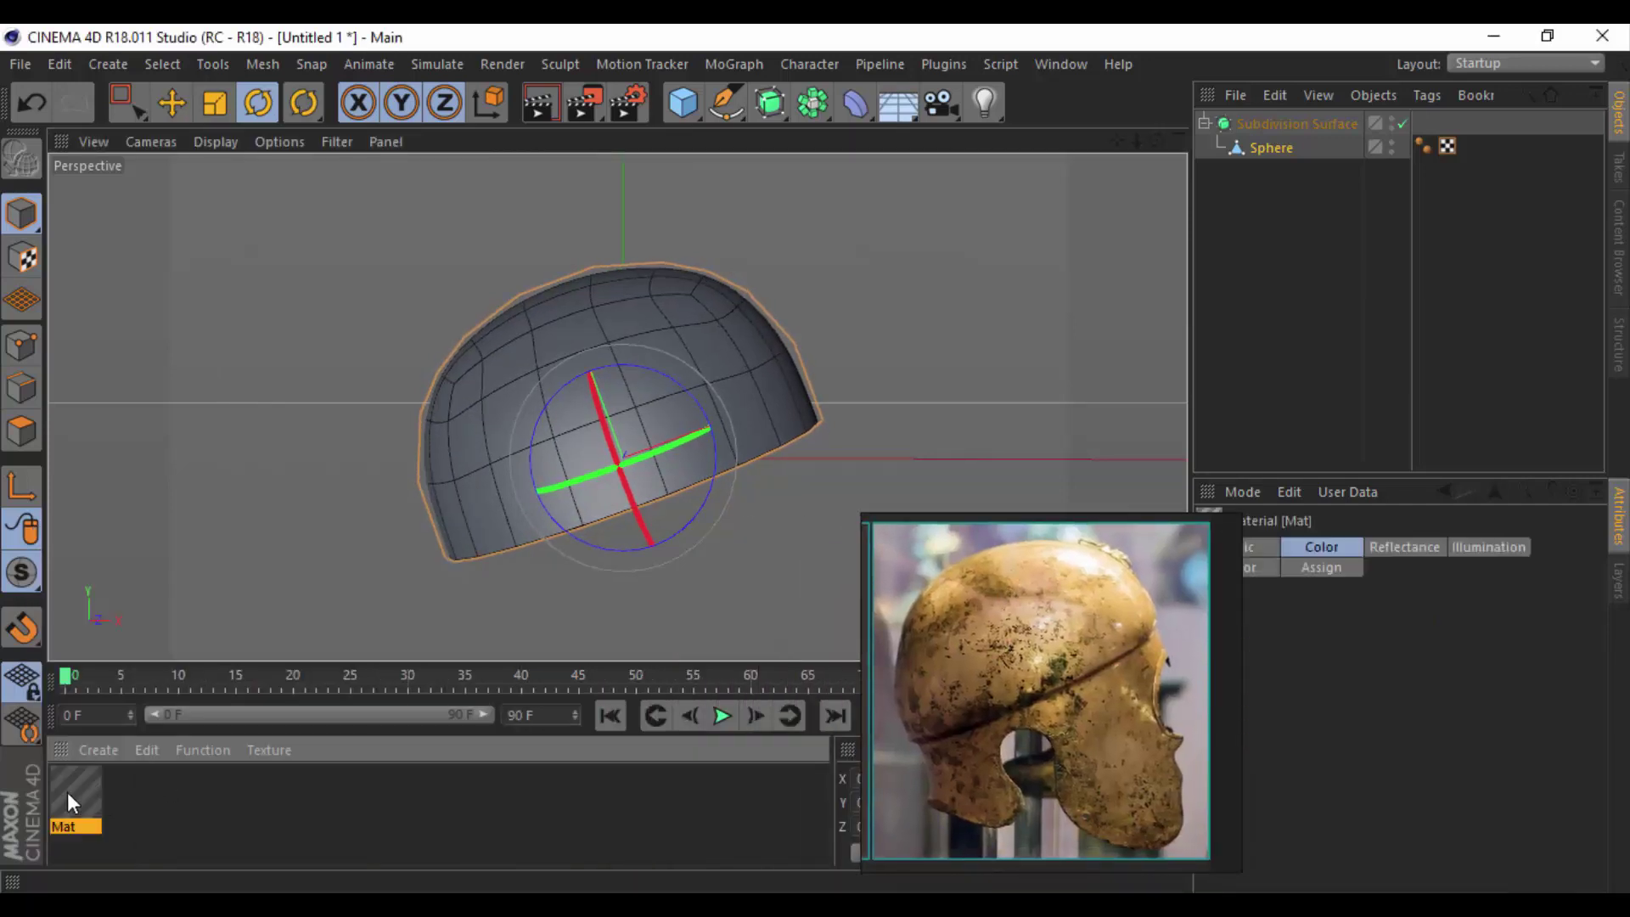
pyautogui.moveTo(68, 792)
pyautogui.mouseDown()
pyautogui.moveTo(516, 418)
pyautogui.moveTo(530, 375)
pyautogui.mouseUp()
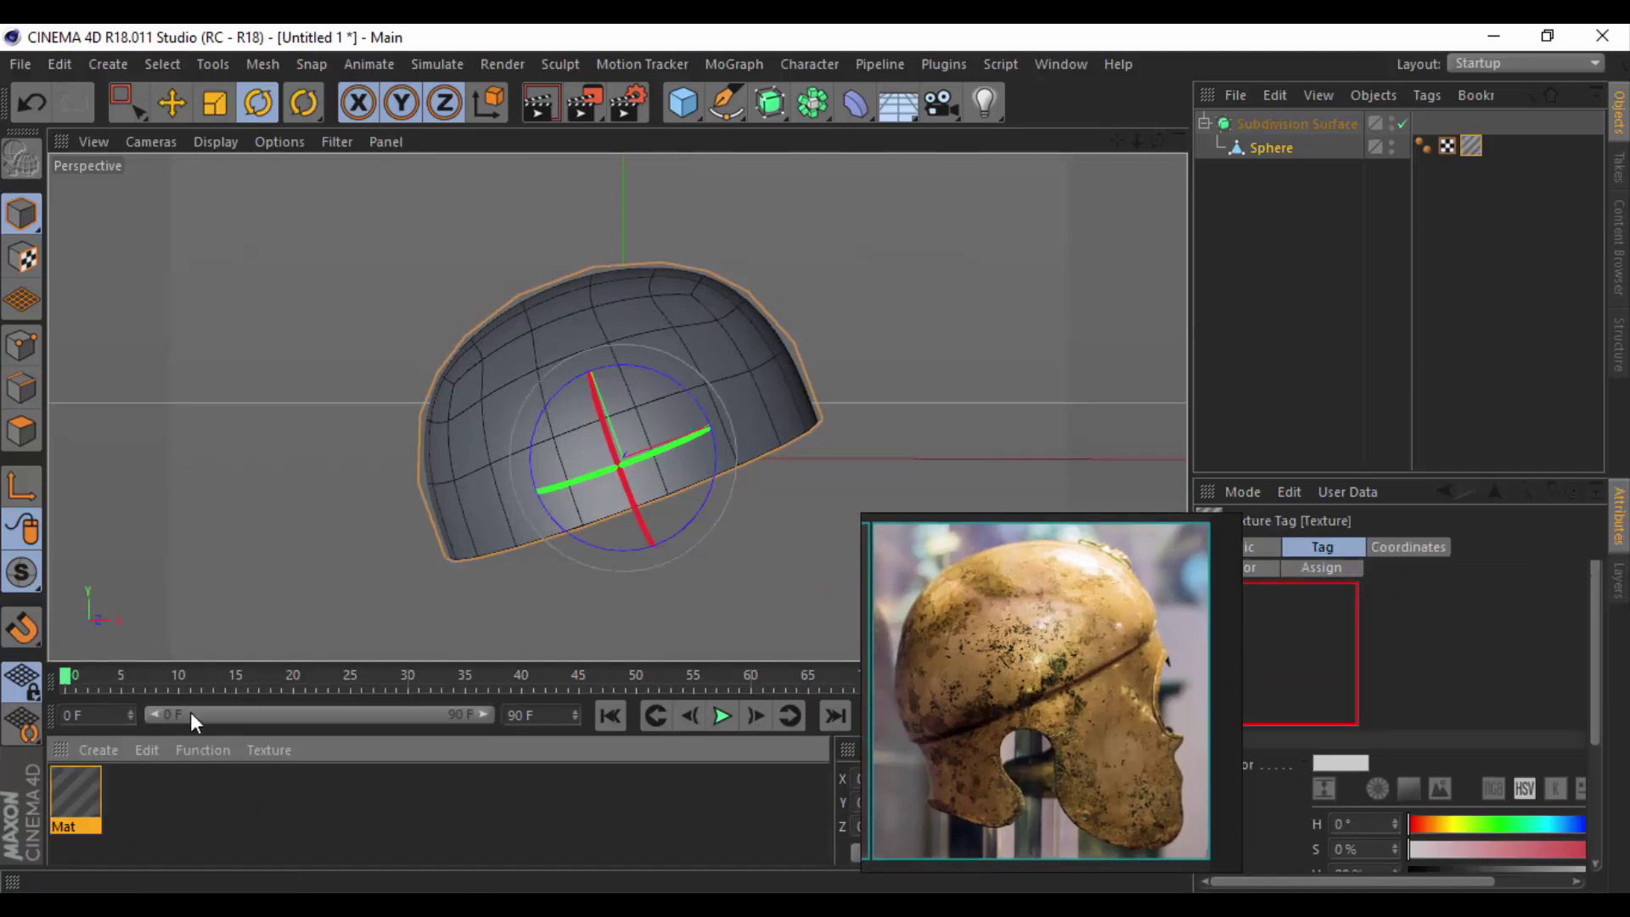
# Eyedrop Mat's colour from the gold in the reference photo (H 37.561°, S 50.826%).
pyautogui.click(73, 801)
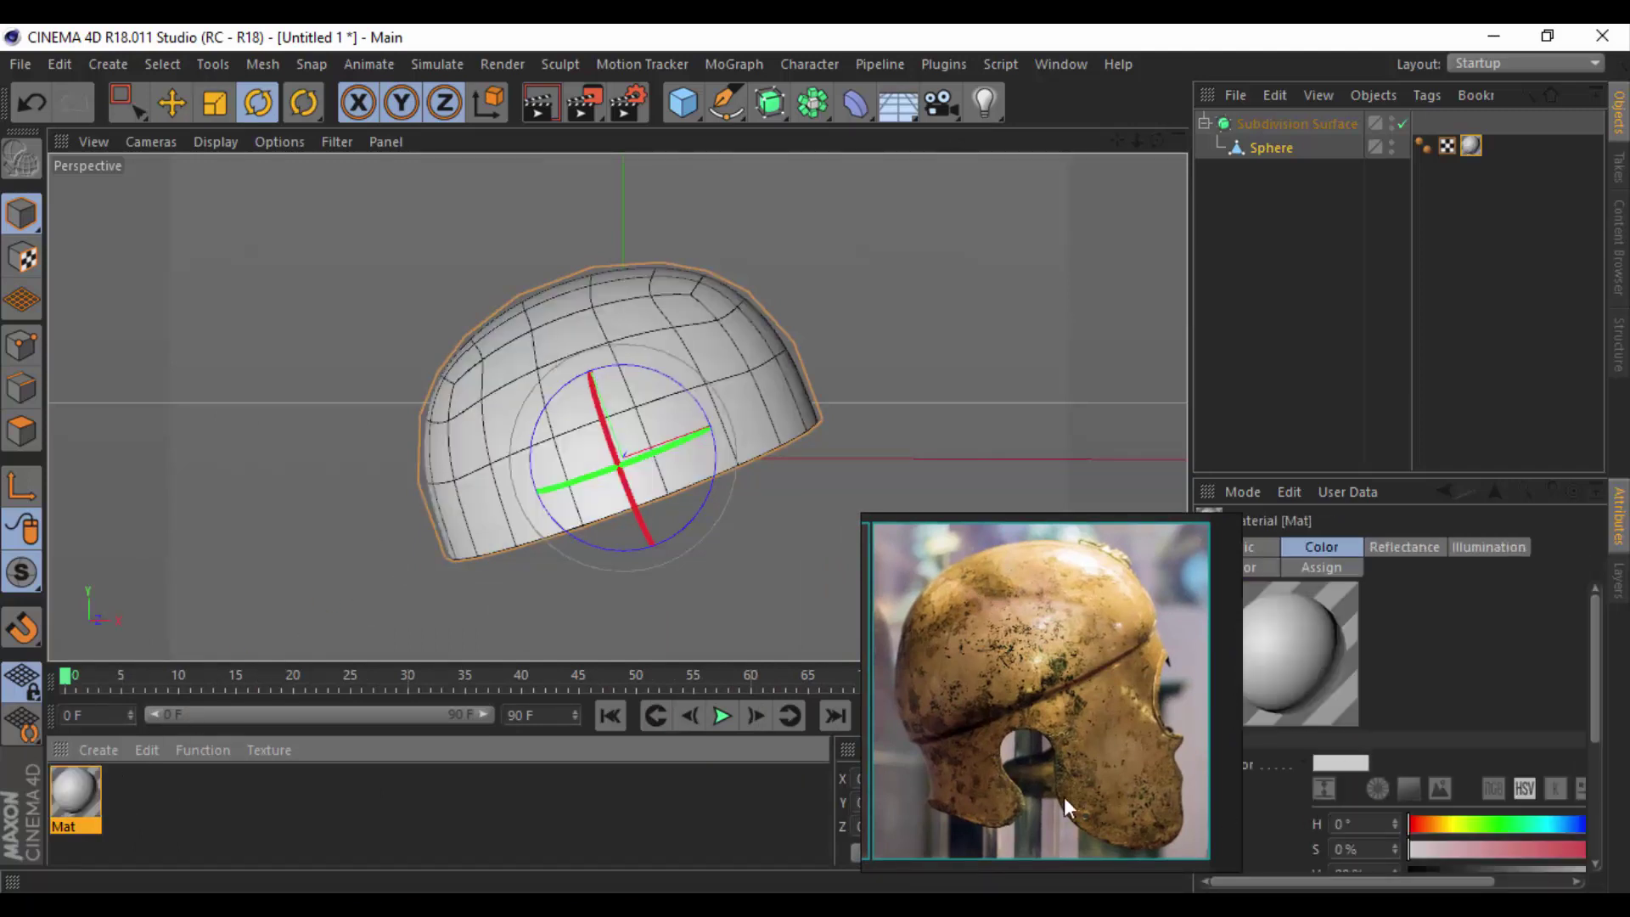
pyautogui.doubleClick(73, 801)
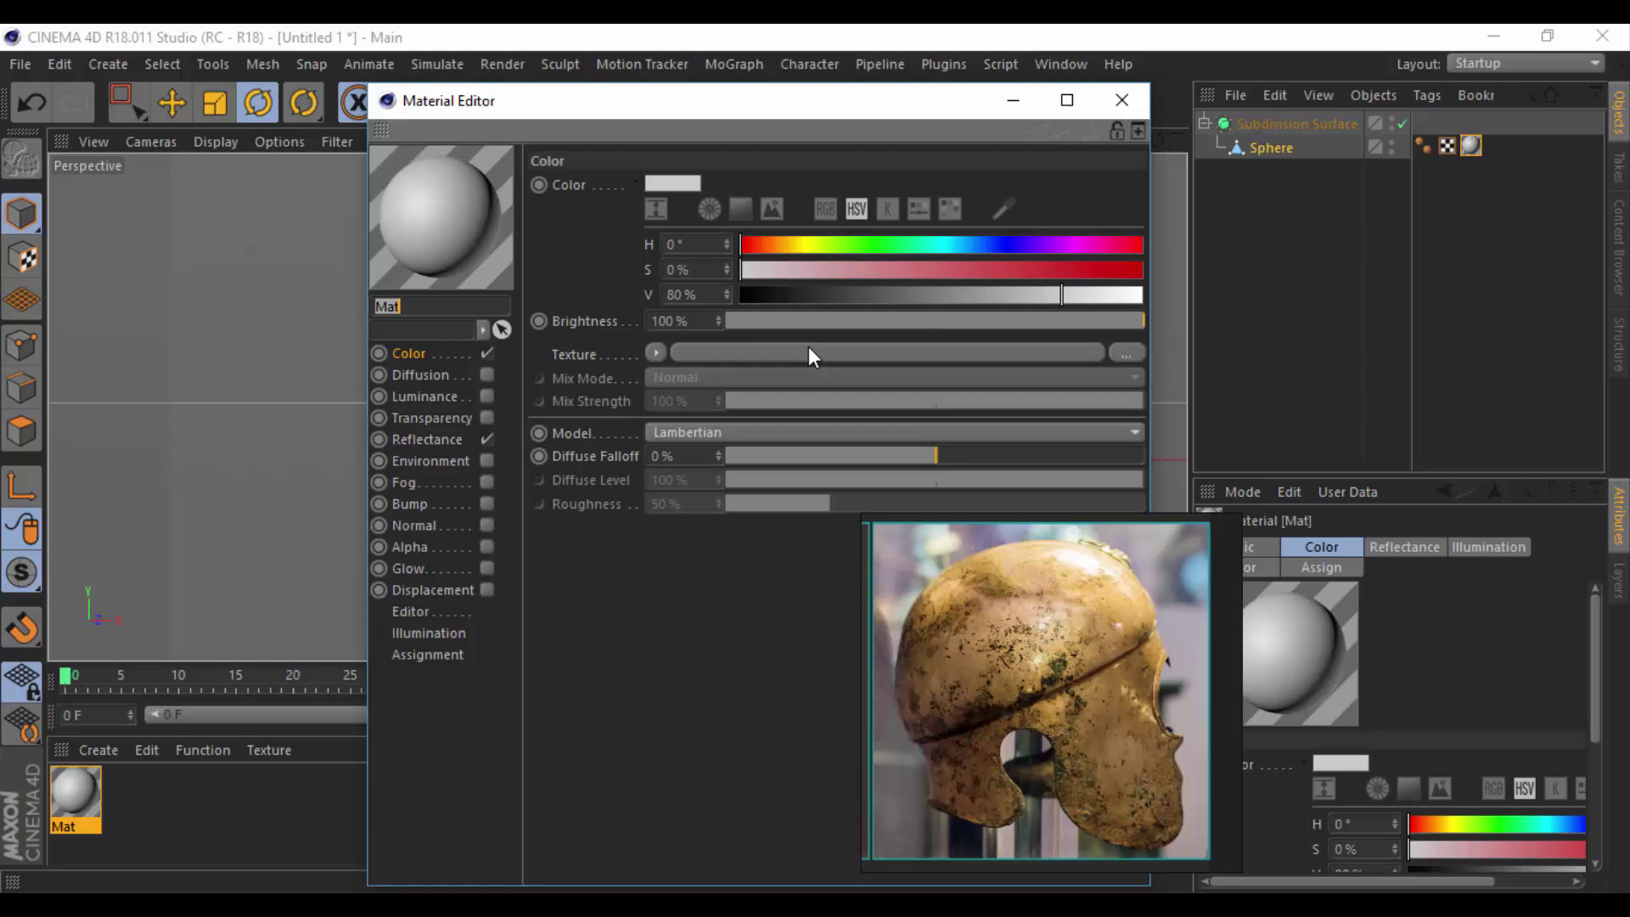
pyautogui.click(1001, 210)
pyautogui.click(1106, 594)
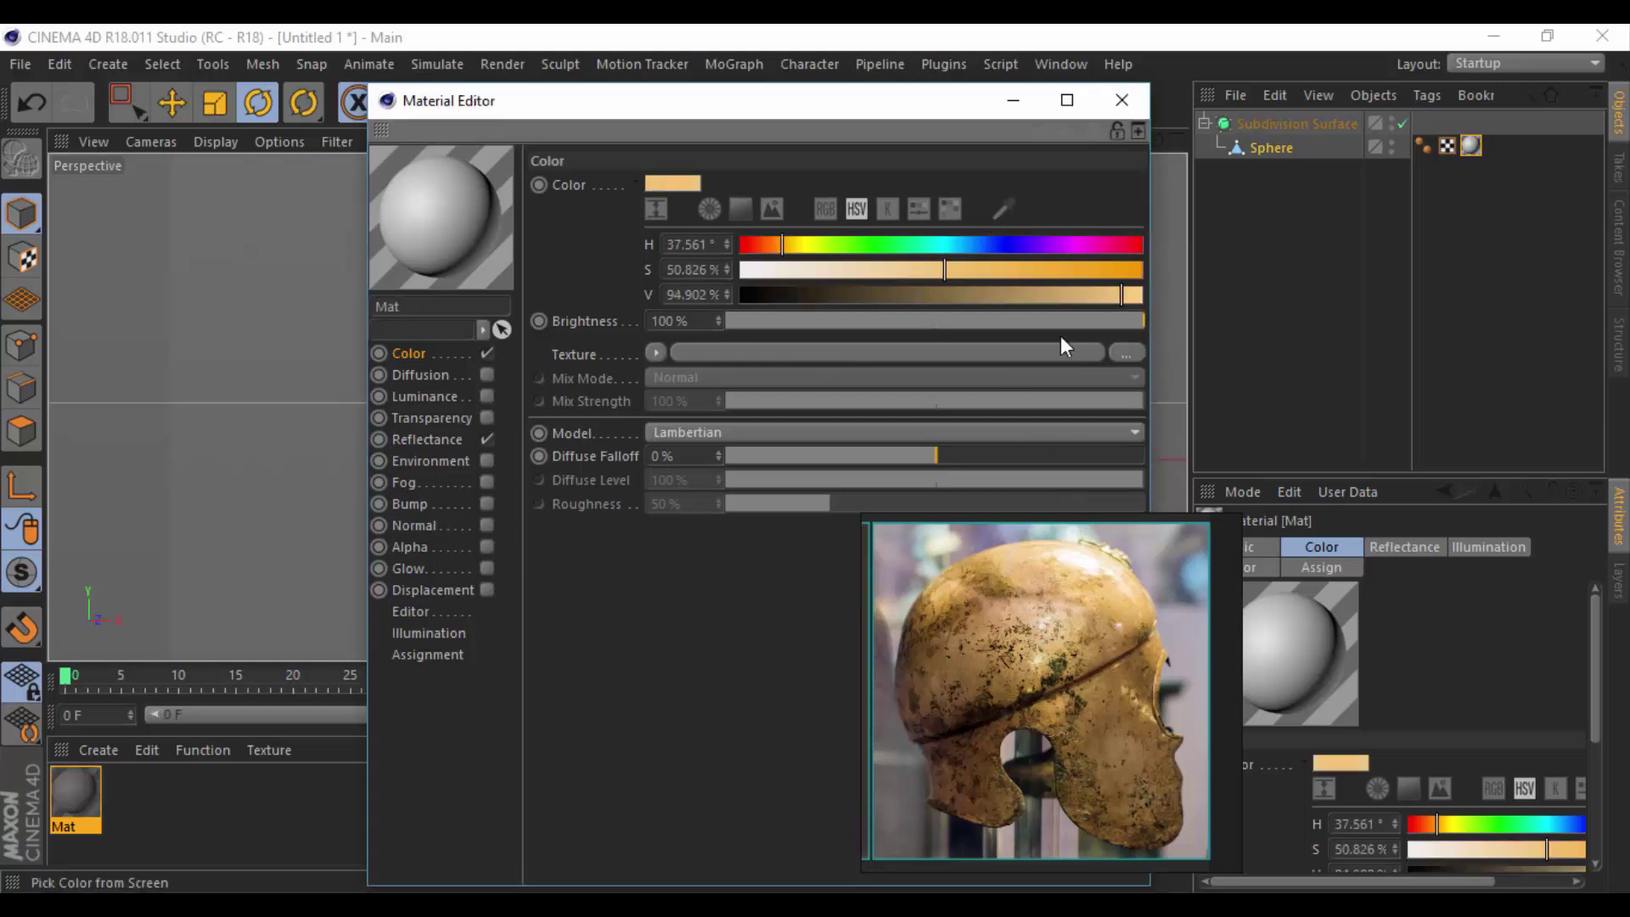
pyautogui.click(1136, 102)
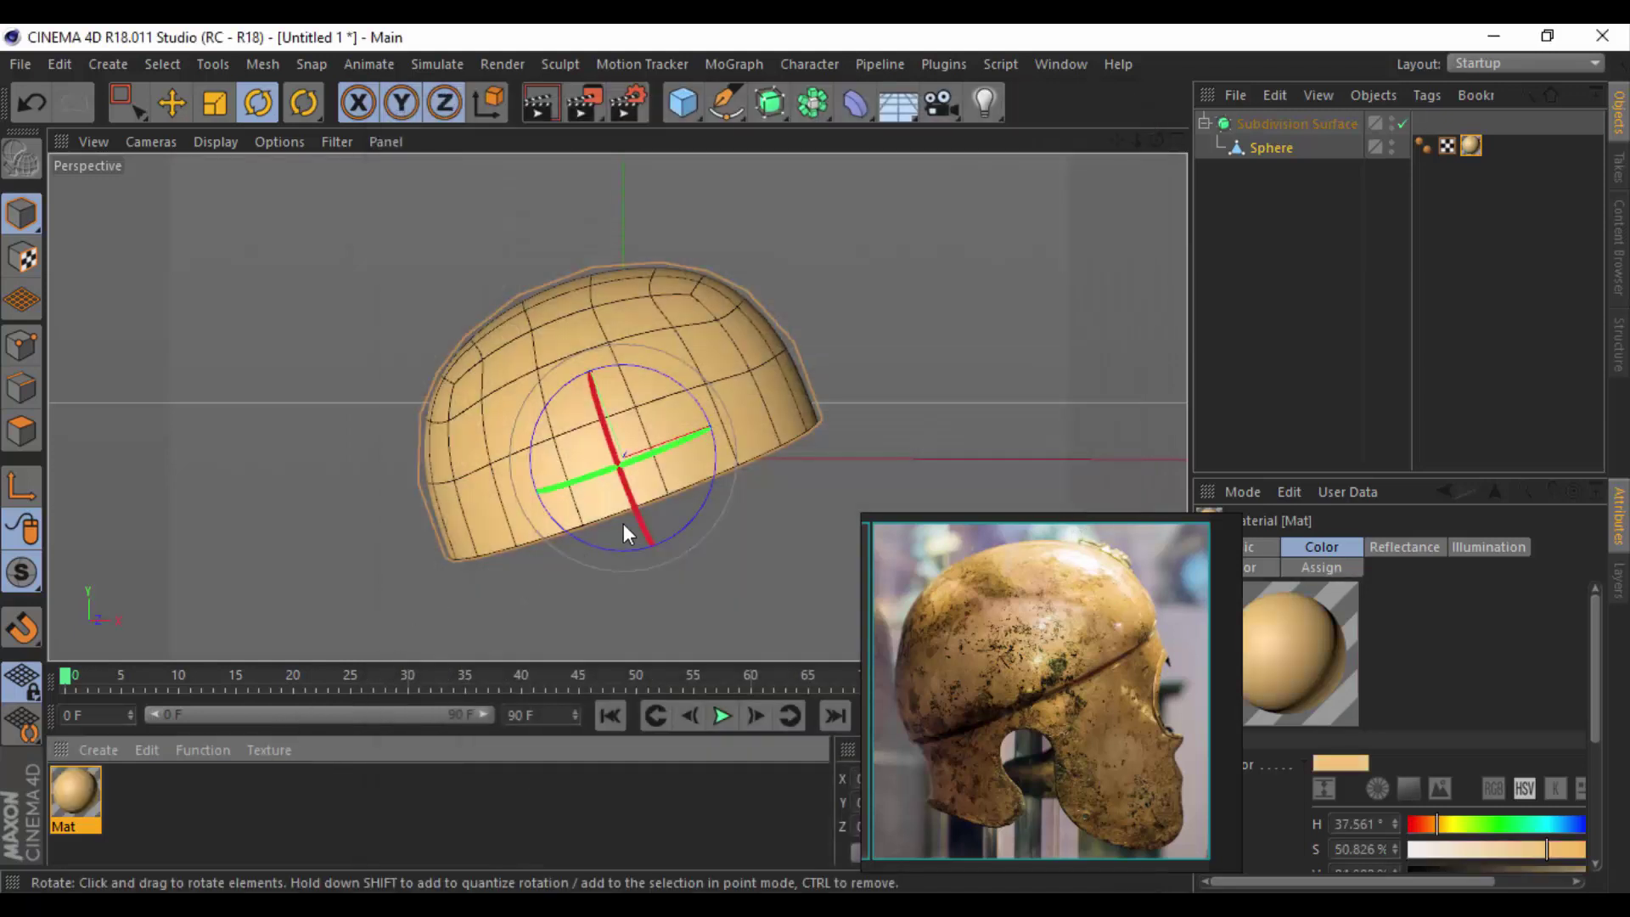
pyautogui.moveTo(797, 459)
pyautogui.keyDown('alt'); pyautogui.mouseDown()
pyautogui.moveTo(670, 465)
pyautogui.moveTo(604, 533)
pyautogui.moveTo(439, 540)
pyautogui.moveTo(686, 477)
pyautogui.mouseUp(); pyautogui.keyUp('alt')
# Cut a loop-cut edge loop down the centre of the dome.
pyautogui.click(172, 102)
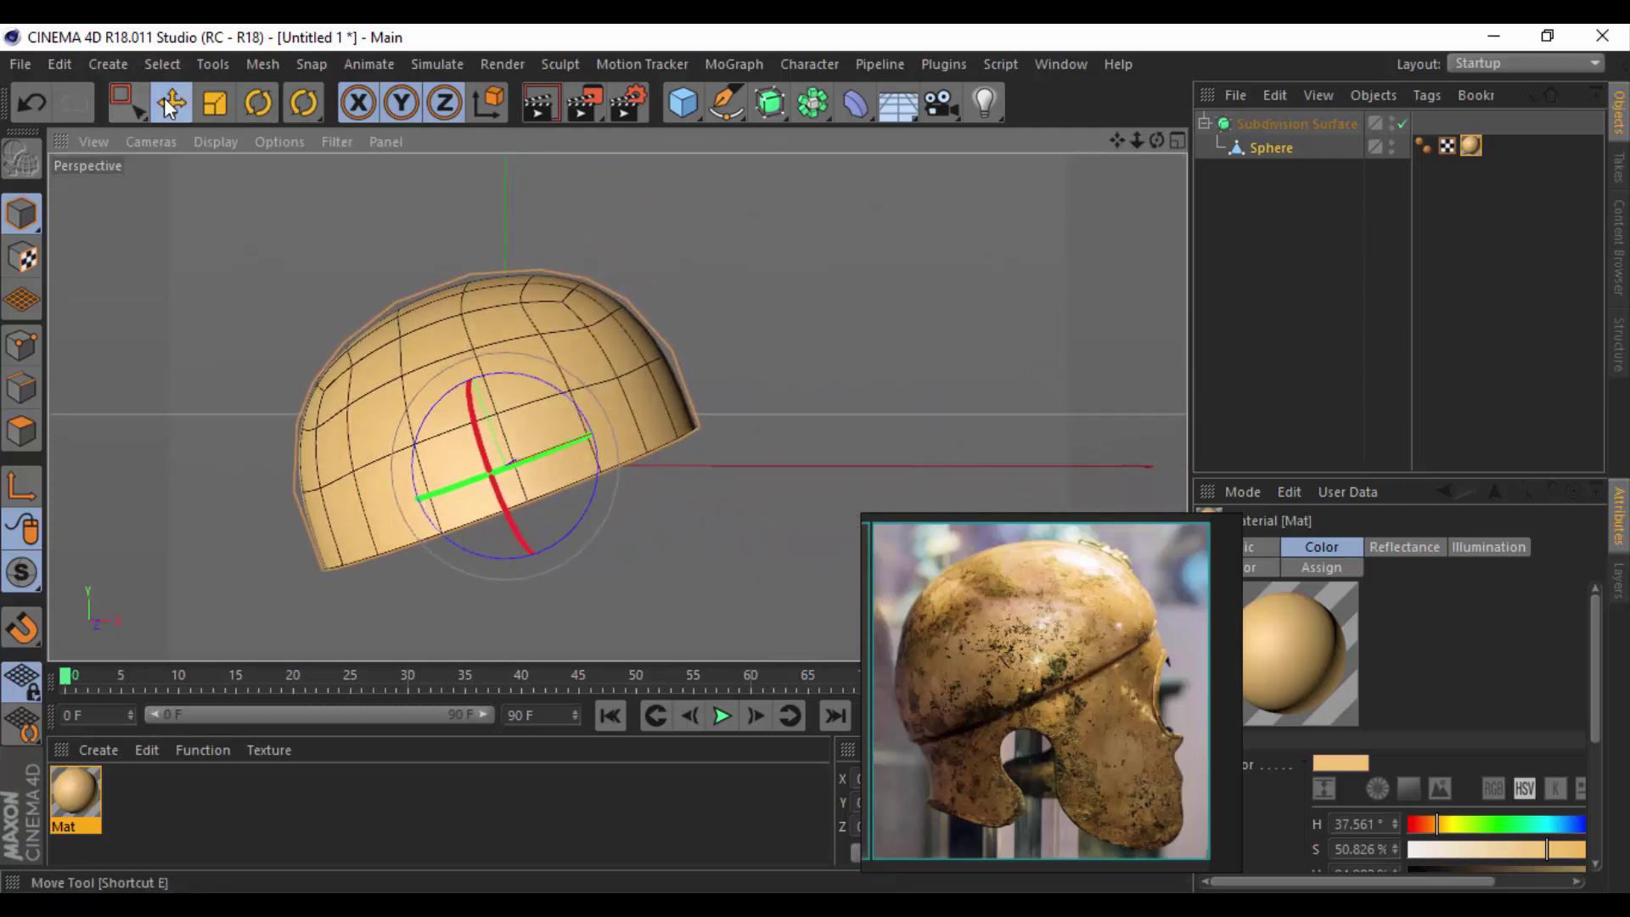
pyautogui.click(21, 392)
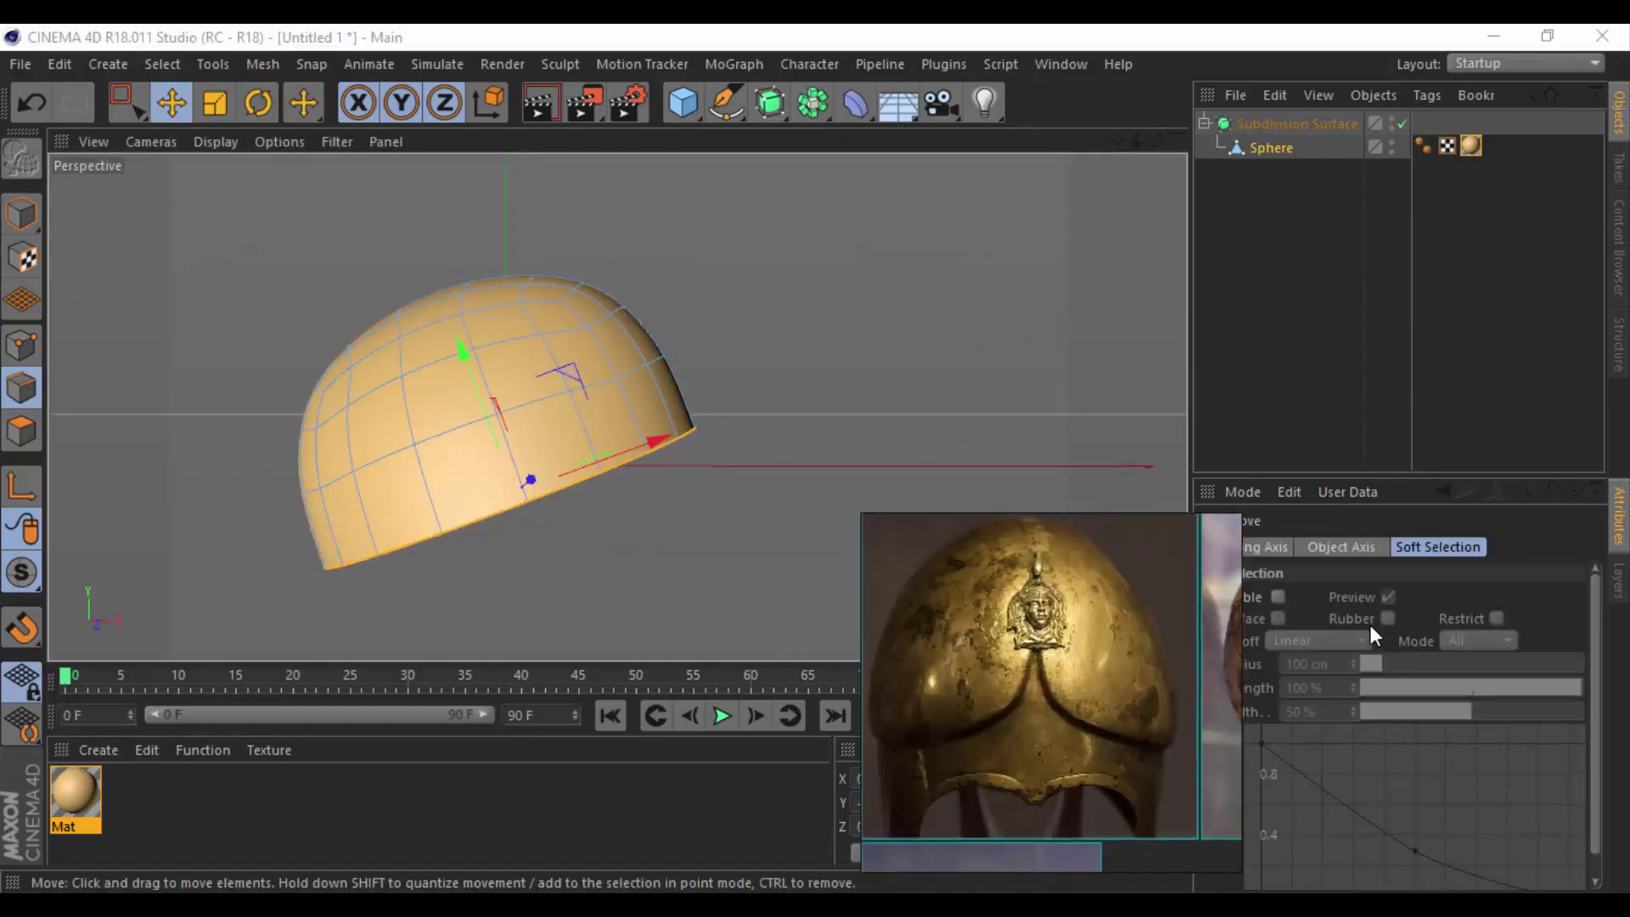
pyautogui.moveTo(786, 403)
pyautogui.keyDown('alt'); pyautogui.mouseDown()
pyautogui.moveTo(644, 405)
pyautogui.moveTo(995, 411)
pyautogui.moveTo(845, 428)
pyautogui.moveTo(746, 465)
pyautogui.moveTo(641, 447)
pyautogui.mouseUp(); pyautogui.keyUp('alt')
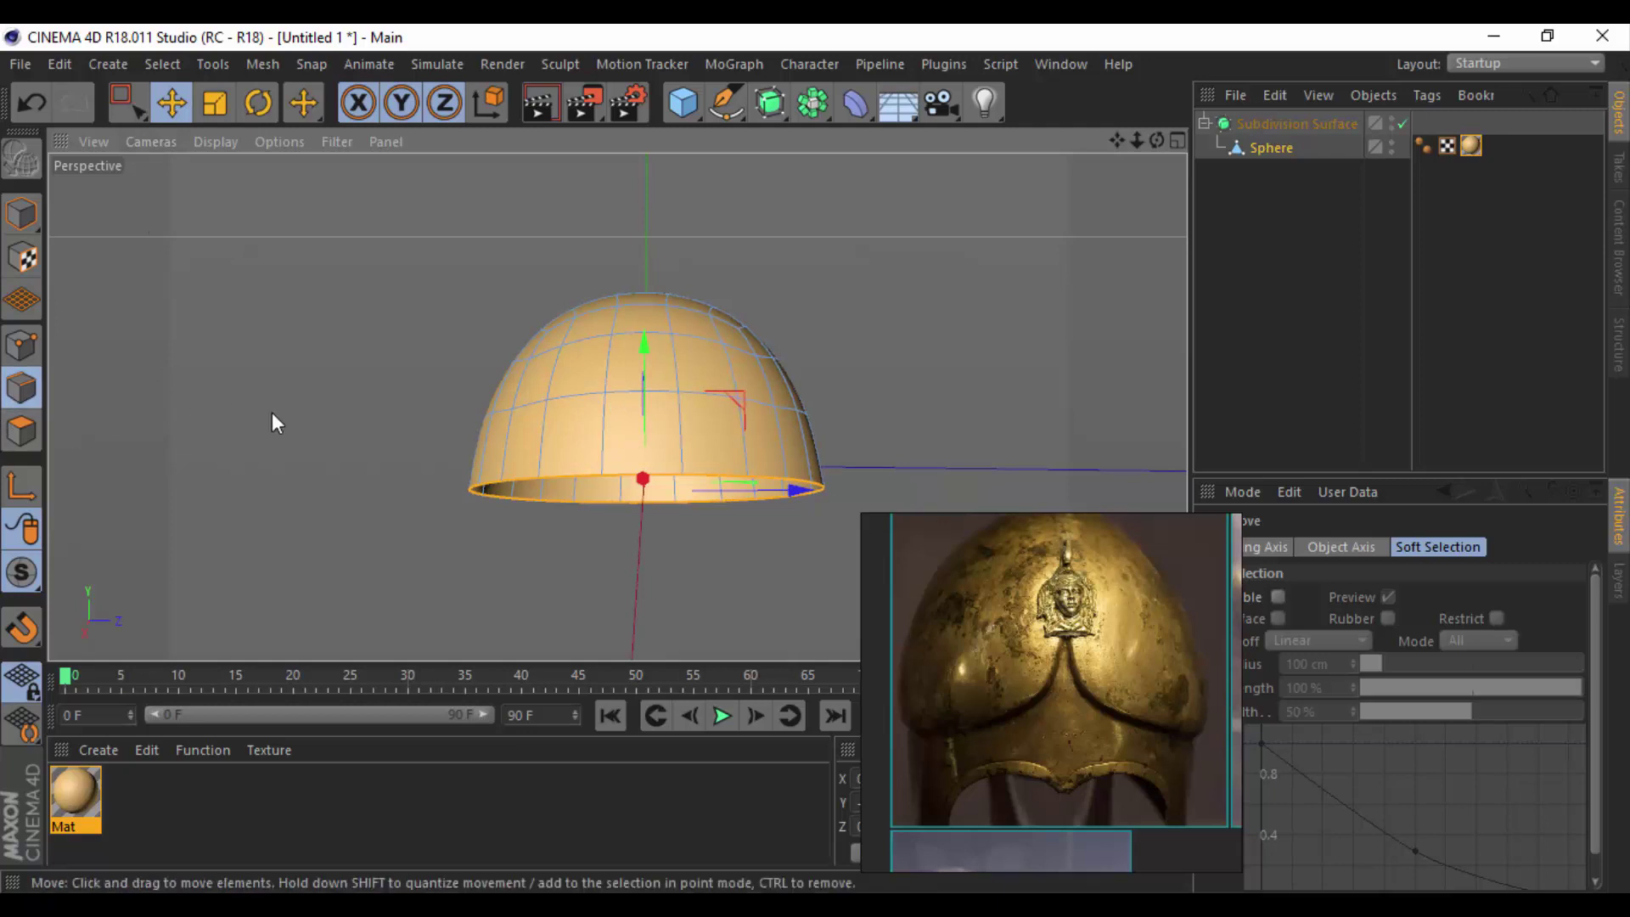
pyautogui.click(1257, 148)
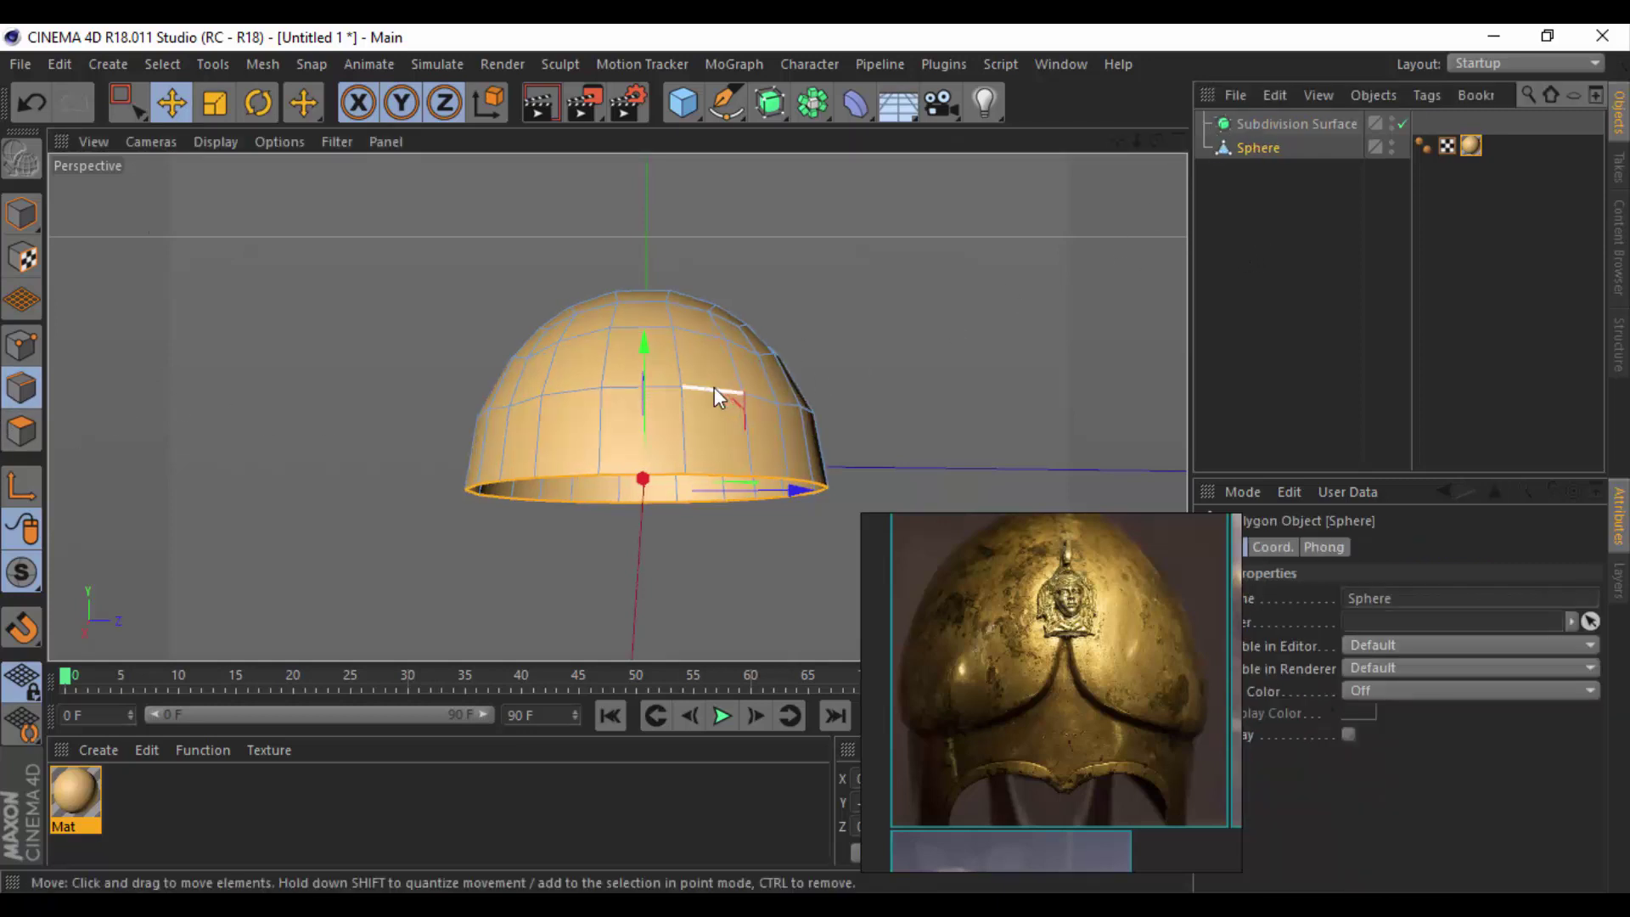
pyautogui.press('k')
pyautogui.press('l')
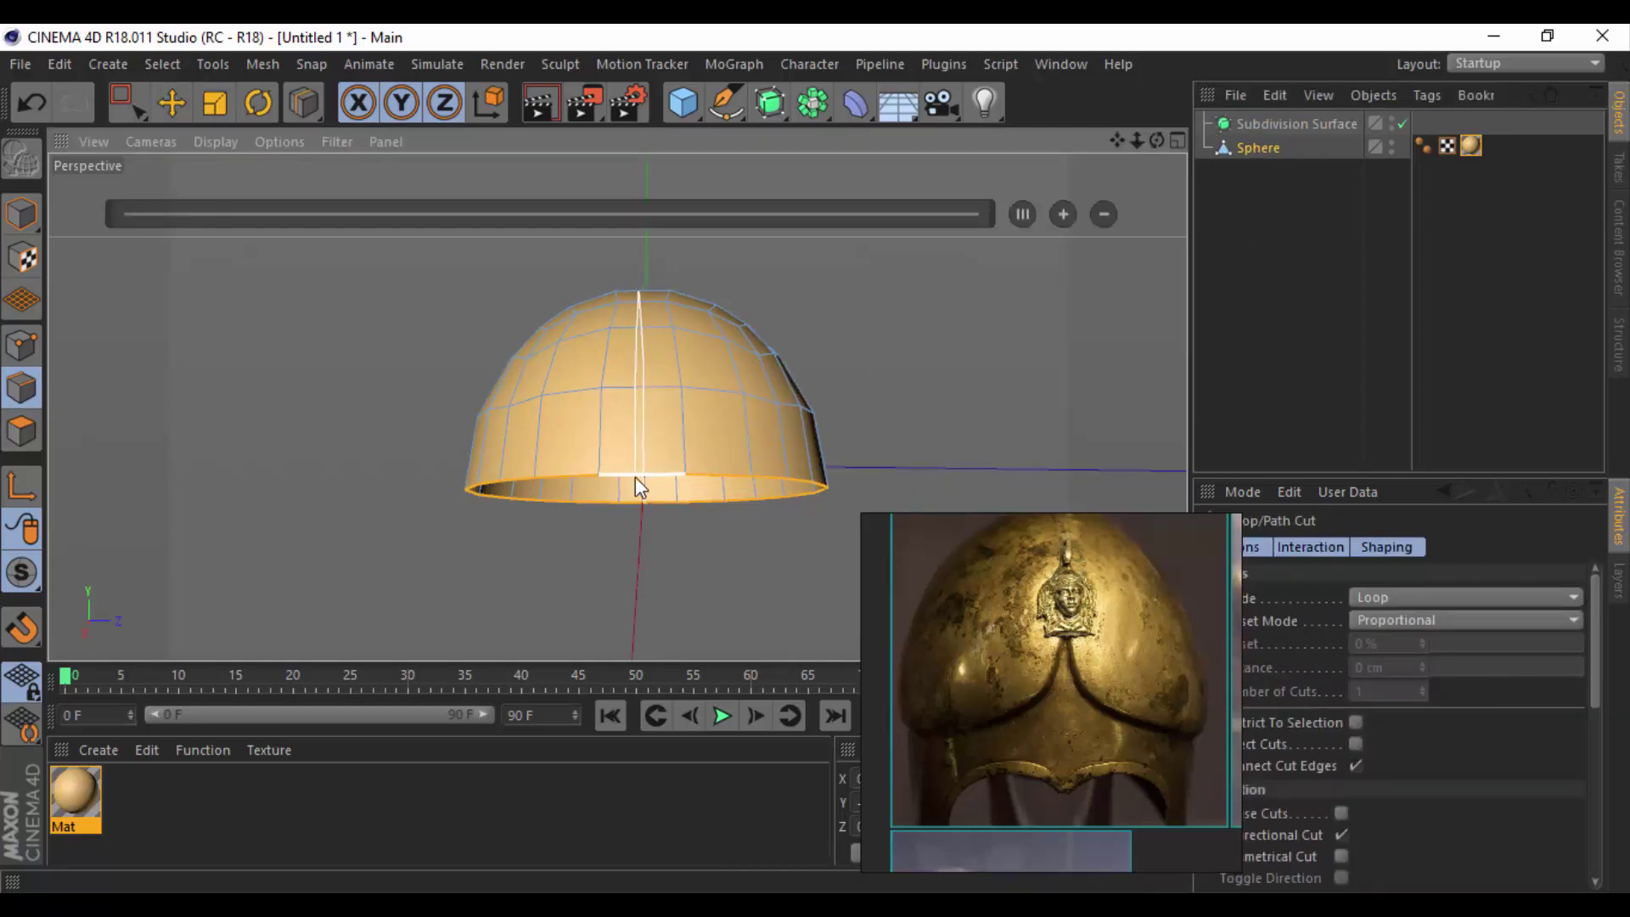
pyautogui.click(635, 477)
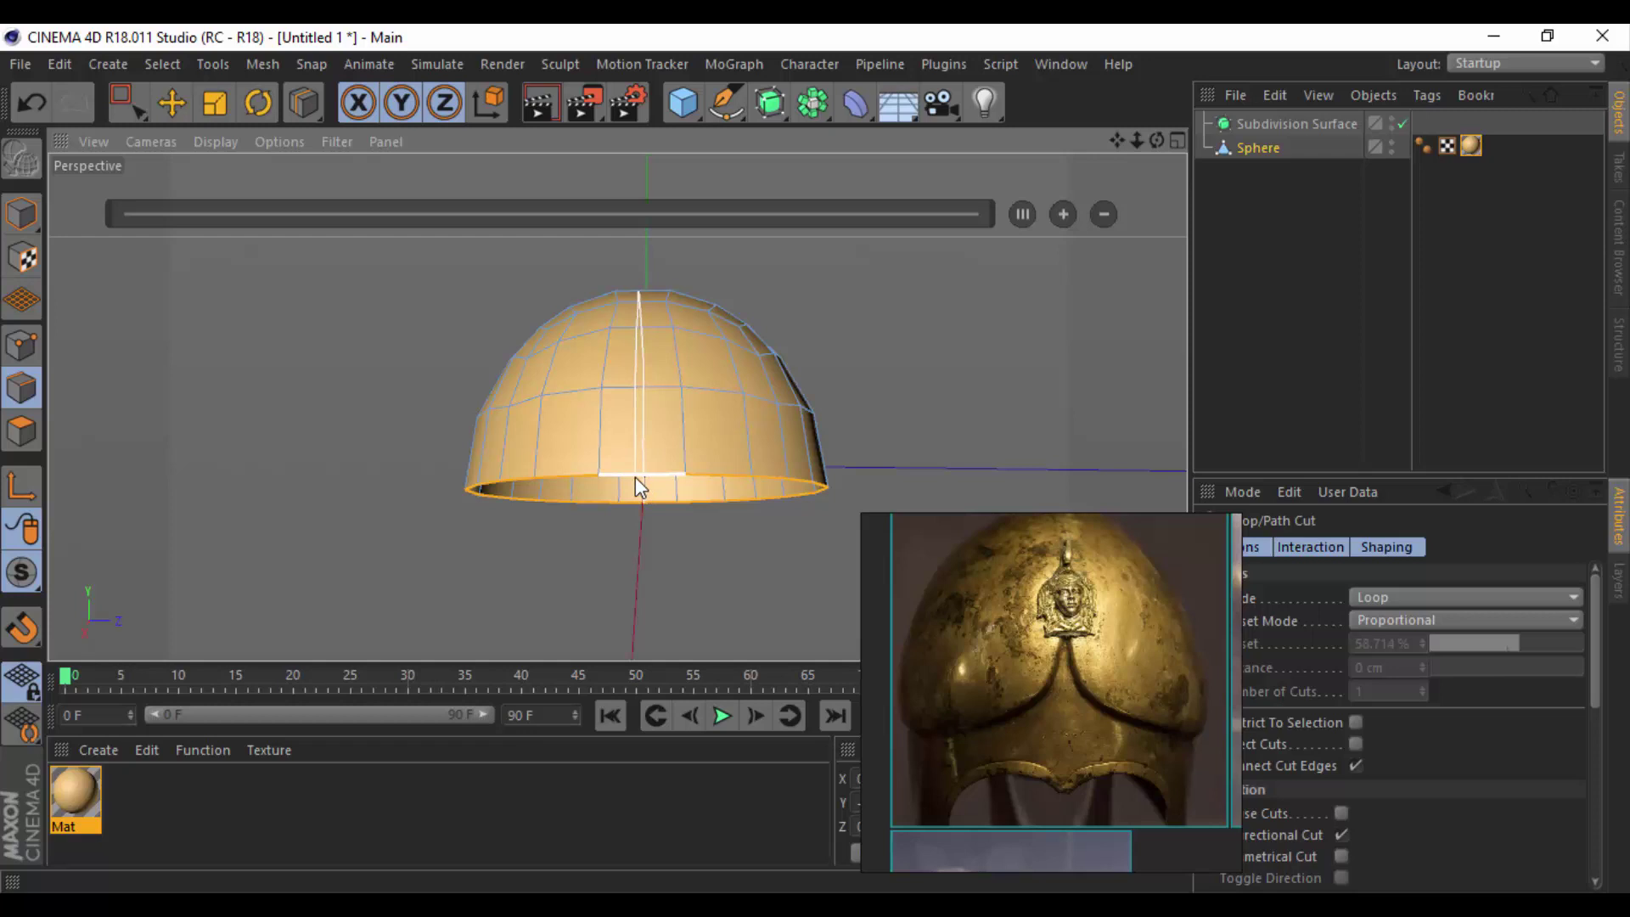
# Rectangle-select and delete the dome's left half.
pyautogui.click(120, 97)
pyautogui.click(195, 175)
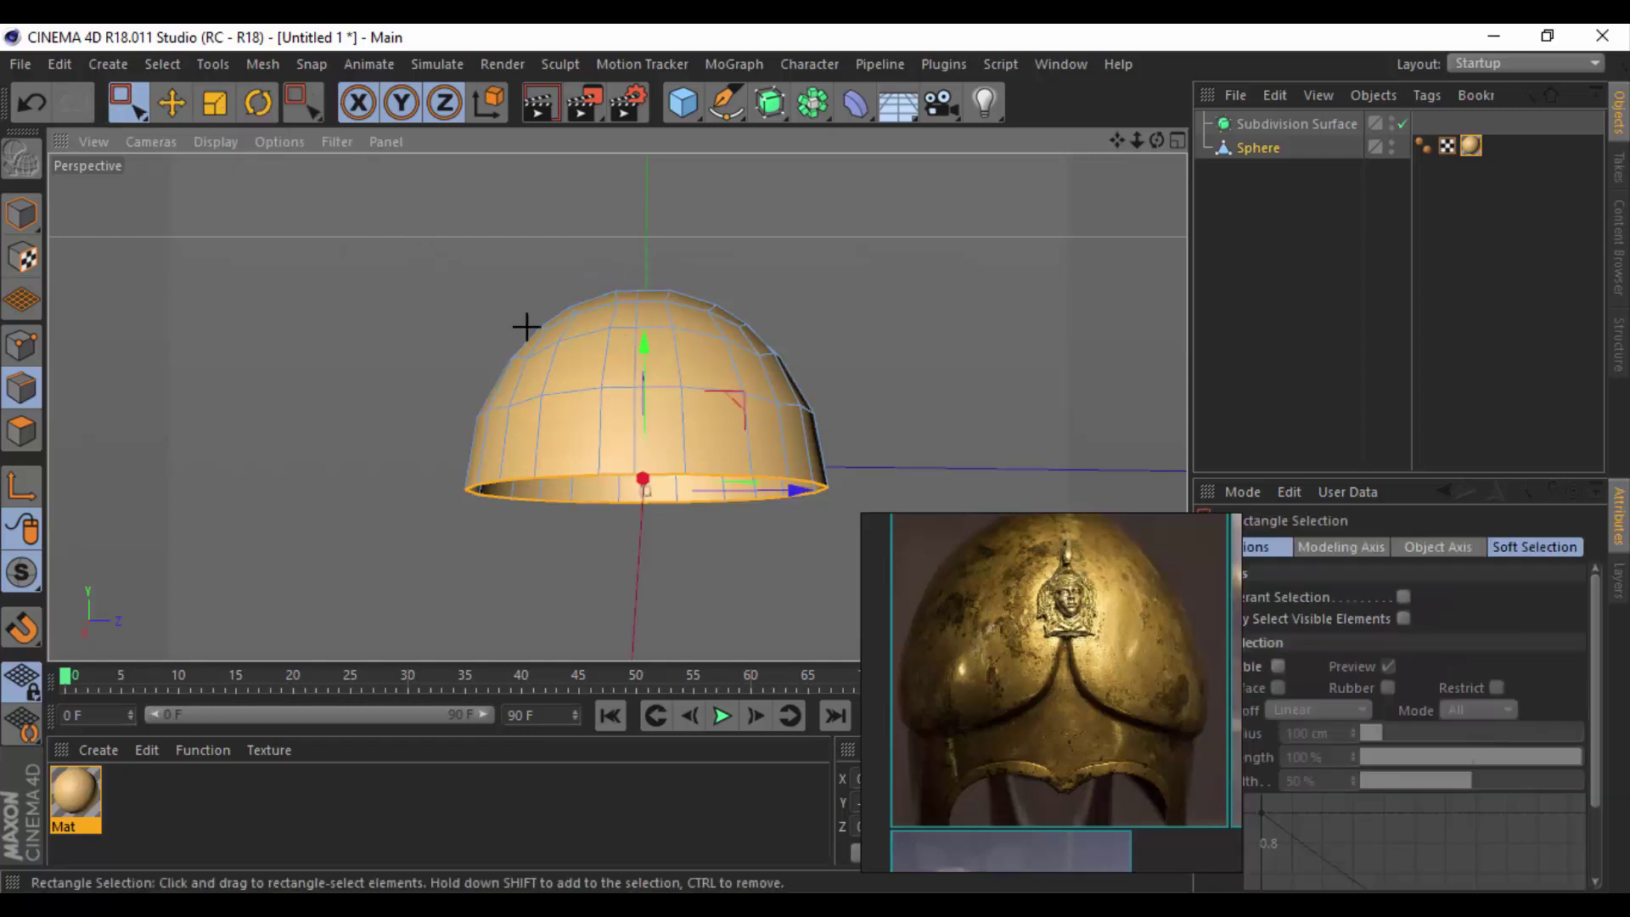
pyautogui.moveTo(405, 224); pyautogui.dragTo(630, 562)
pyautogui.press('Delete')
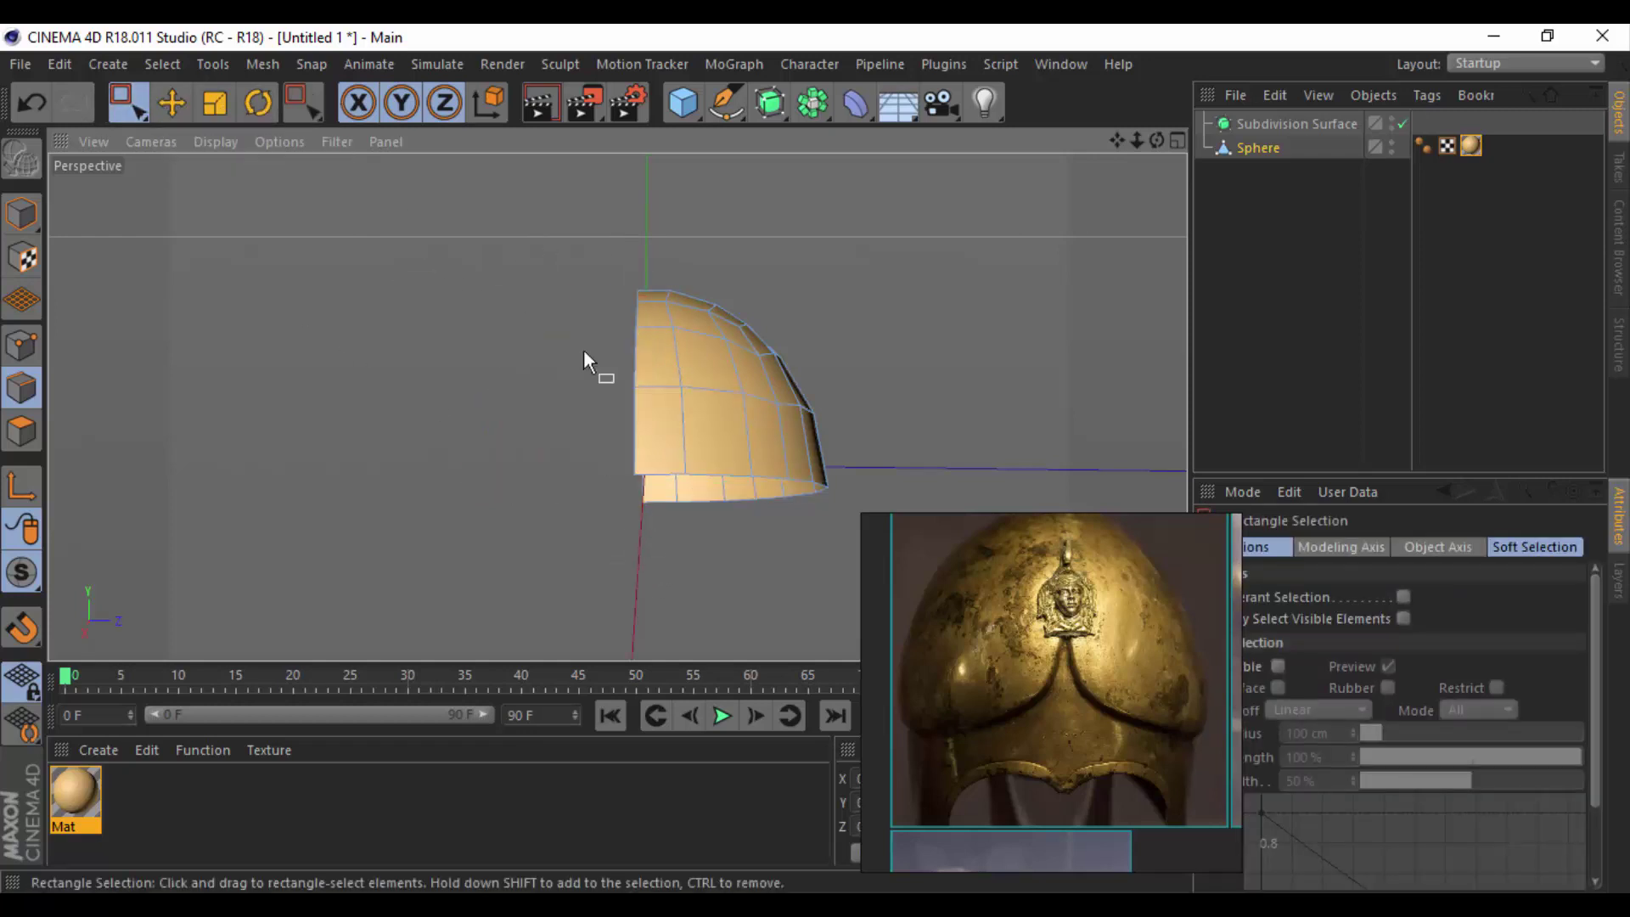
# Set the centre seam points' Size Z and Position Z to 0, then add a Symmetry object.
pyautogui.moveTo(522, 191); pyautogui.dragTo(660, 563)
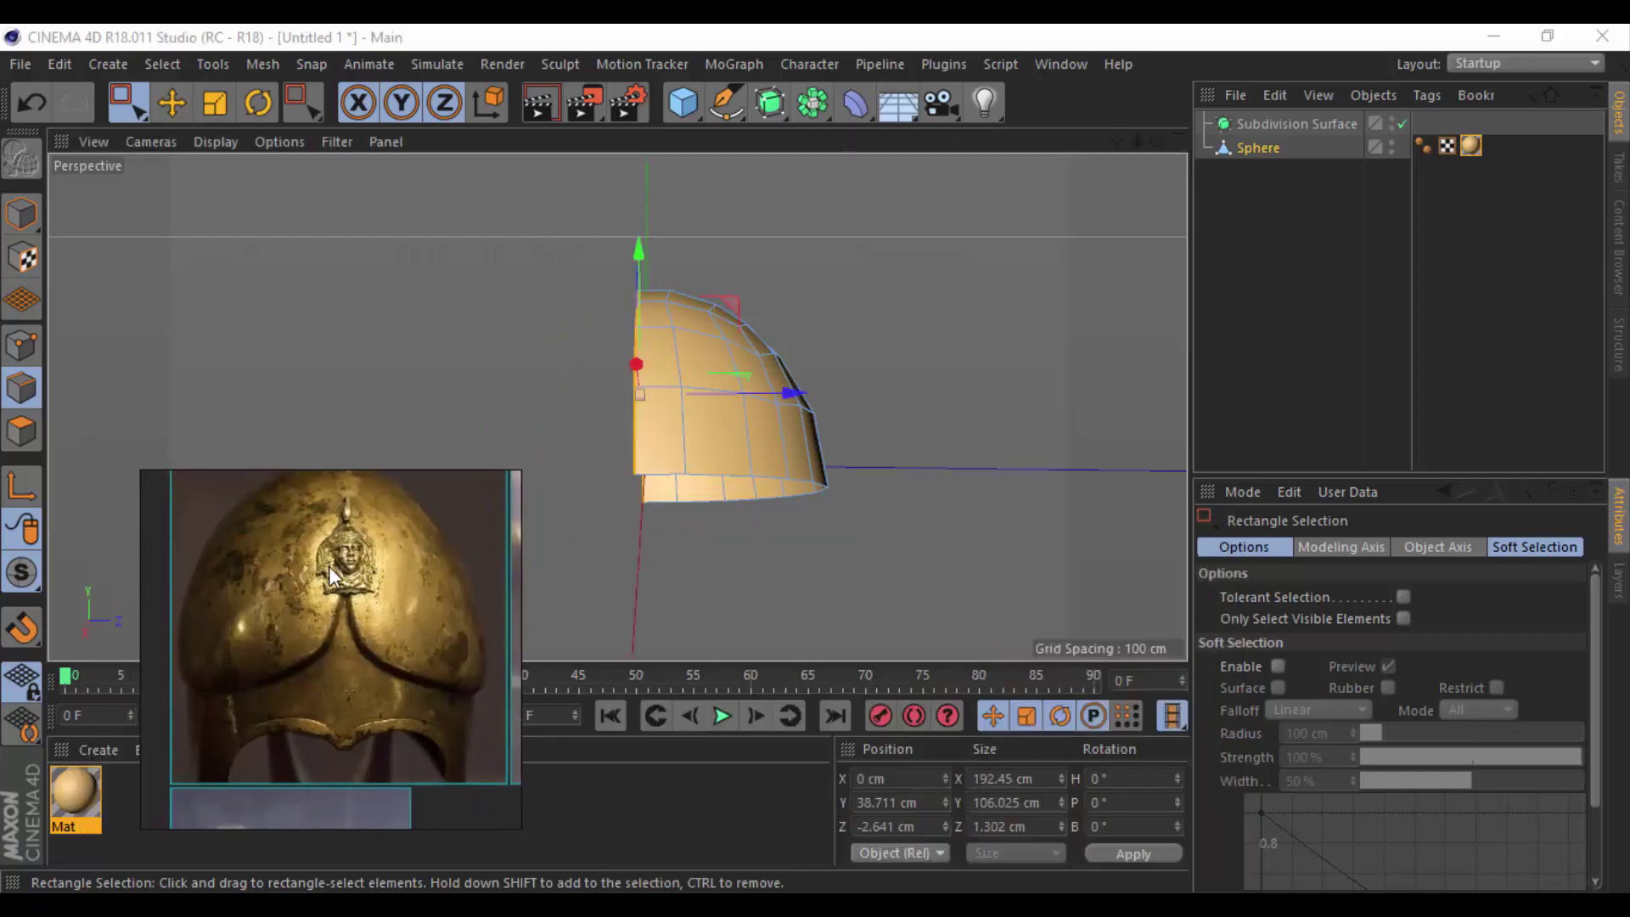
pyautogui.doubleClick(967, 824)
pyautogui.write('0')
pyautogui.press('Return')
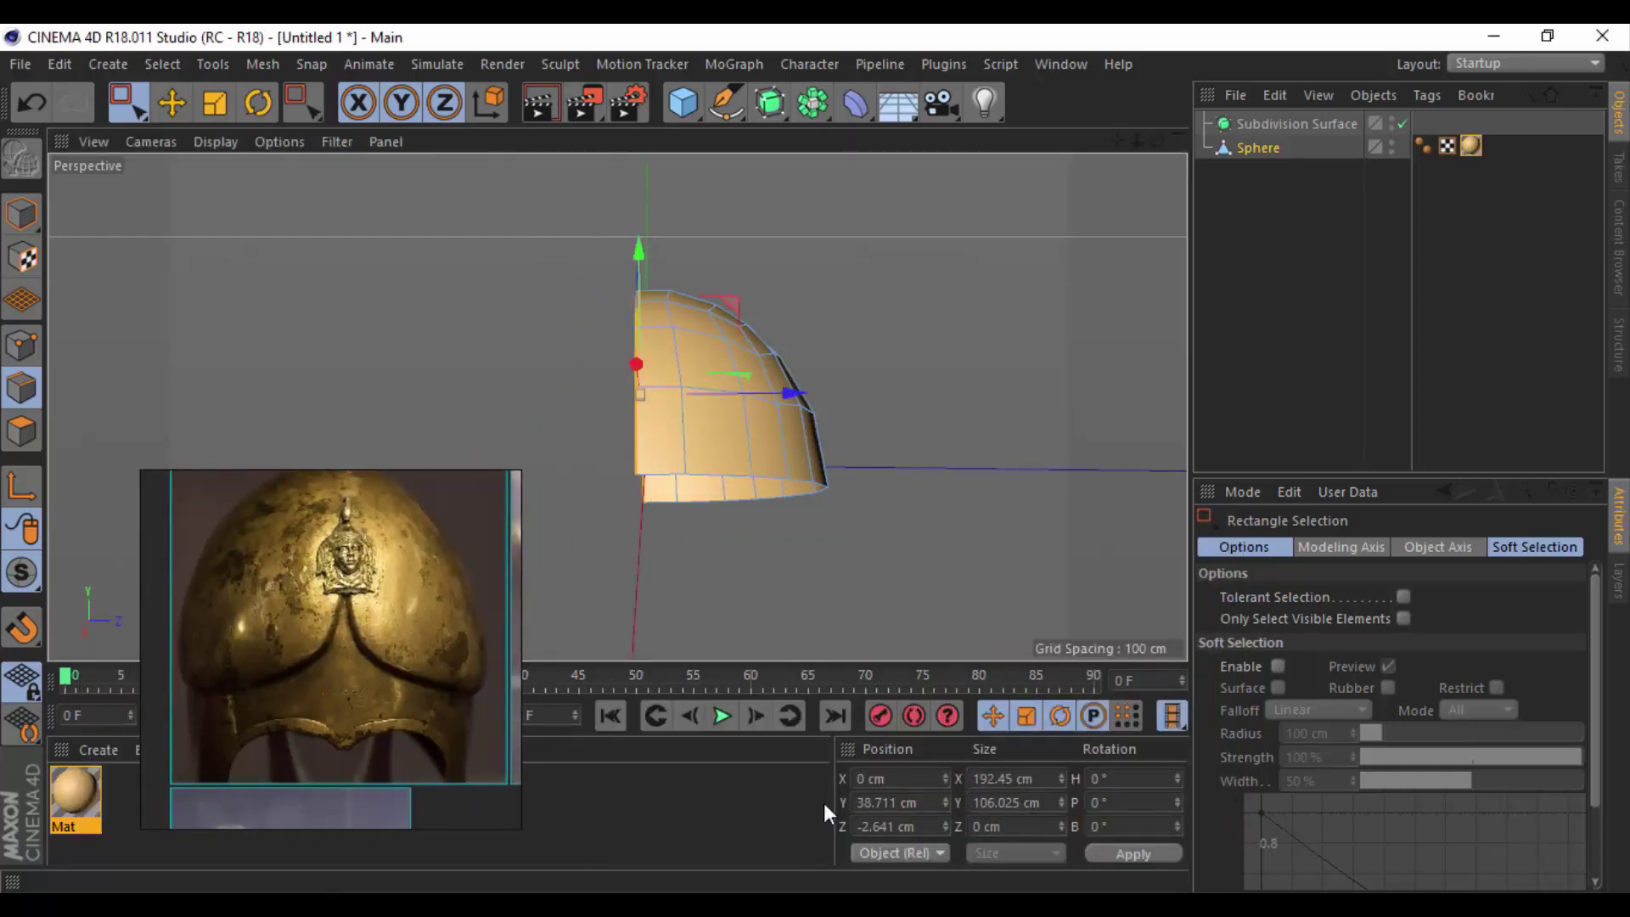
pyautogui.click(891, 826)
pyautogui.hotkey('ctrl', 'a')
pyautogui.write('0')
pyautogui.press('Return')
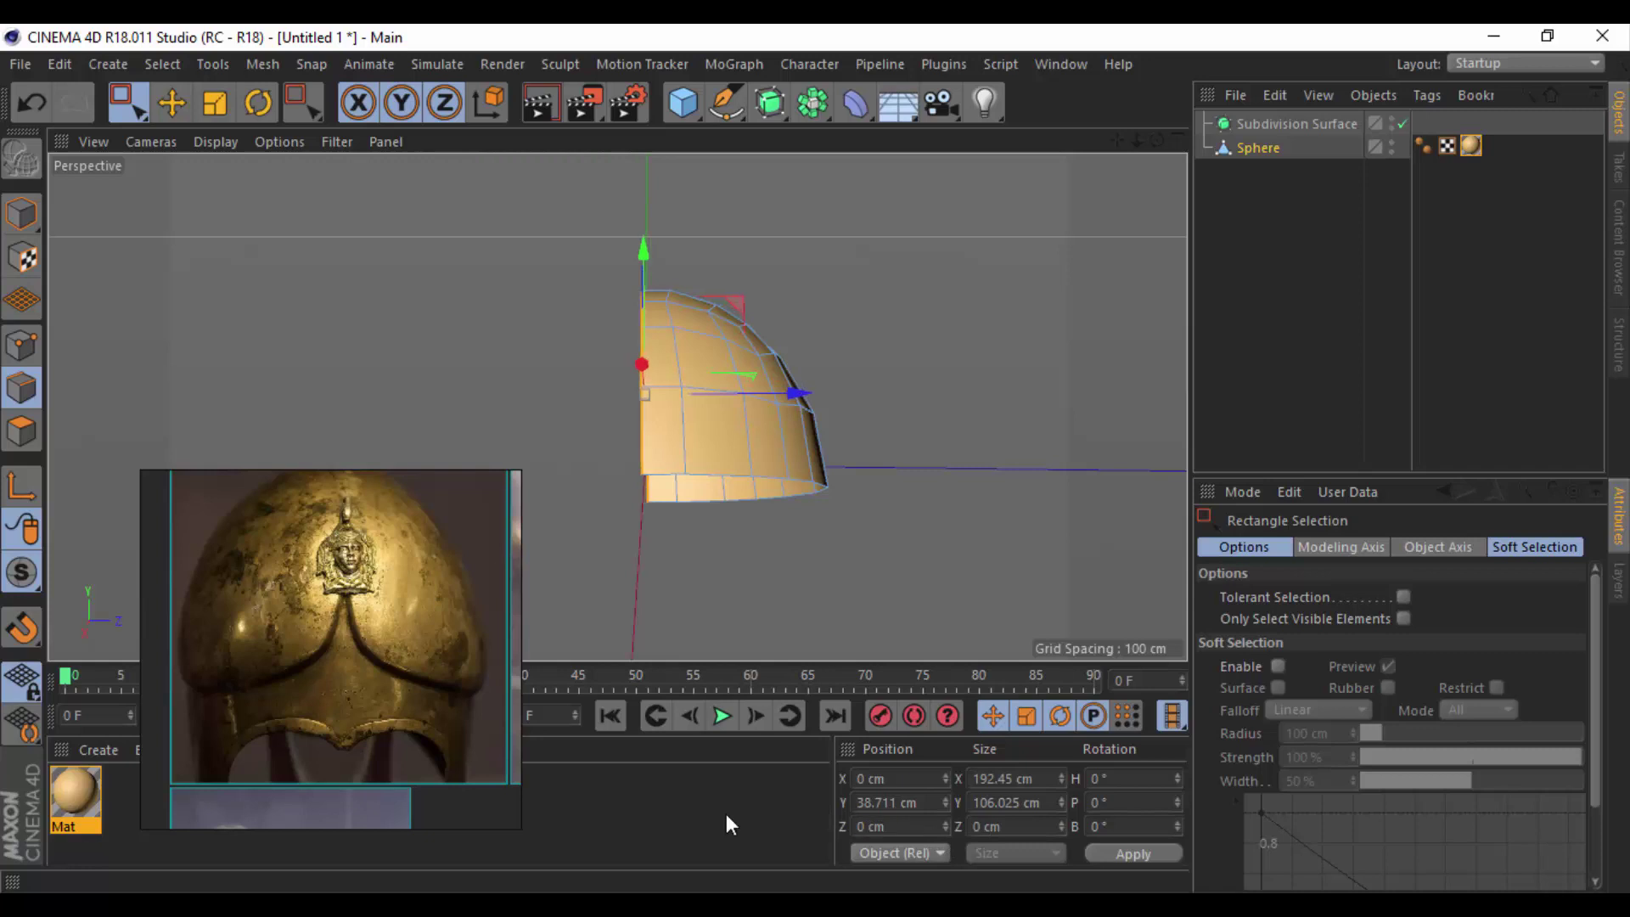
pyautogui.click(812, 102)
# Add the Symmetry object and enlarge the side view from the four-view layout.
pyautogui.keyDown('alt'); pyautogui.click(1091, 221); pyautogui.keyUp('alt')
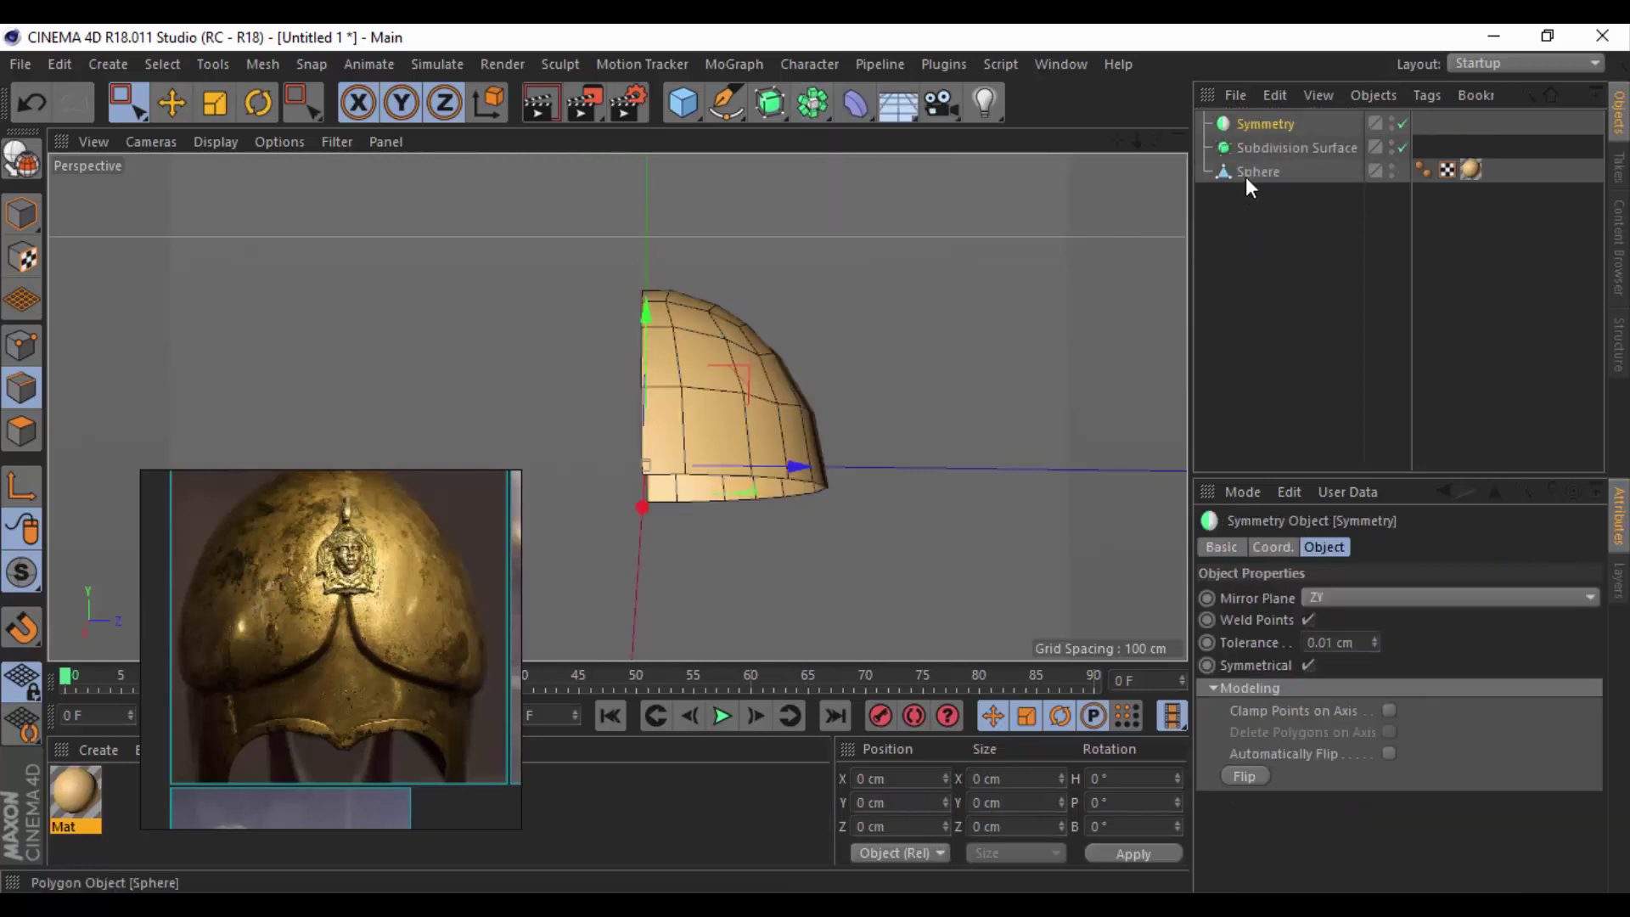
pyautogui.press('F5')
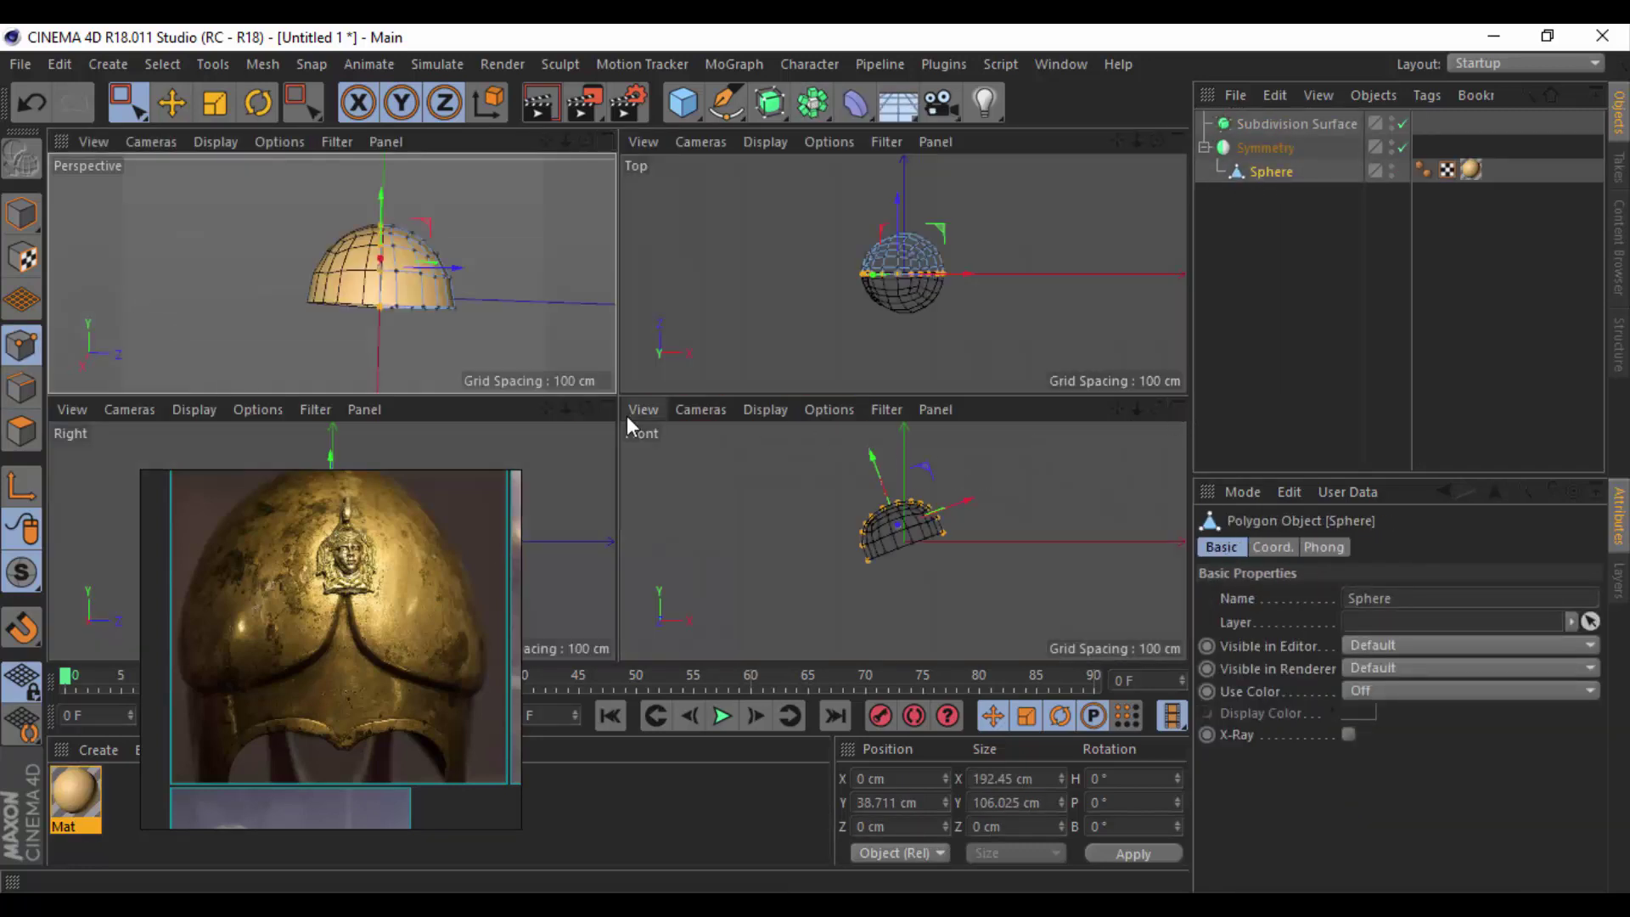
pyautogui.click(611, 412)
pyautogui.moveTo(611, 413); pyautogui.dragTo(695, 438, button='middle')
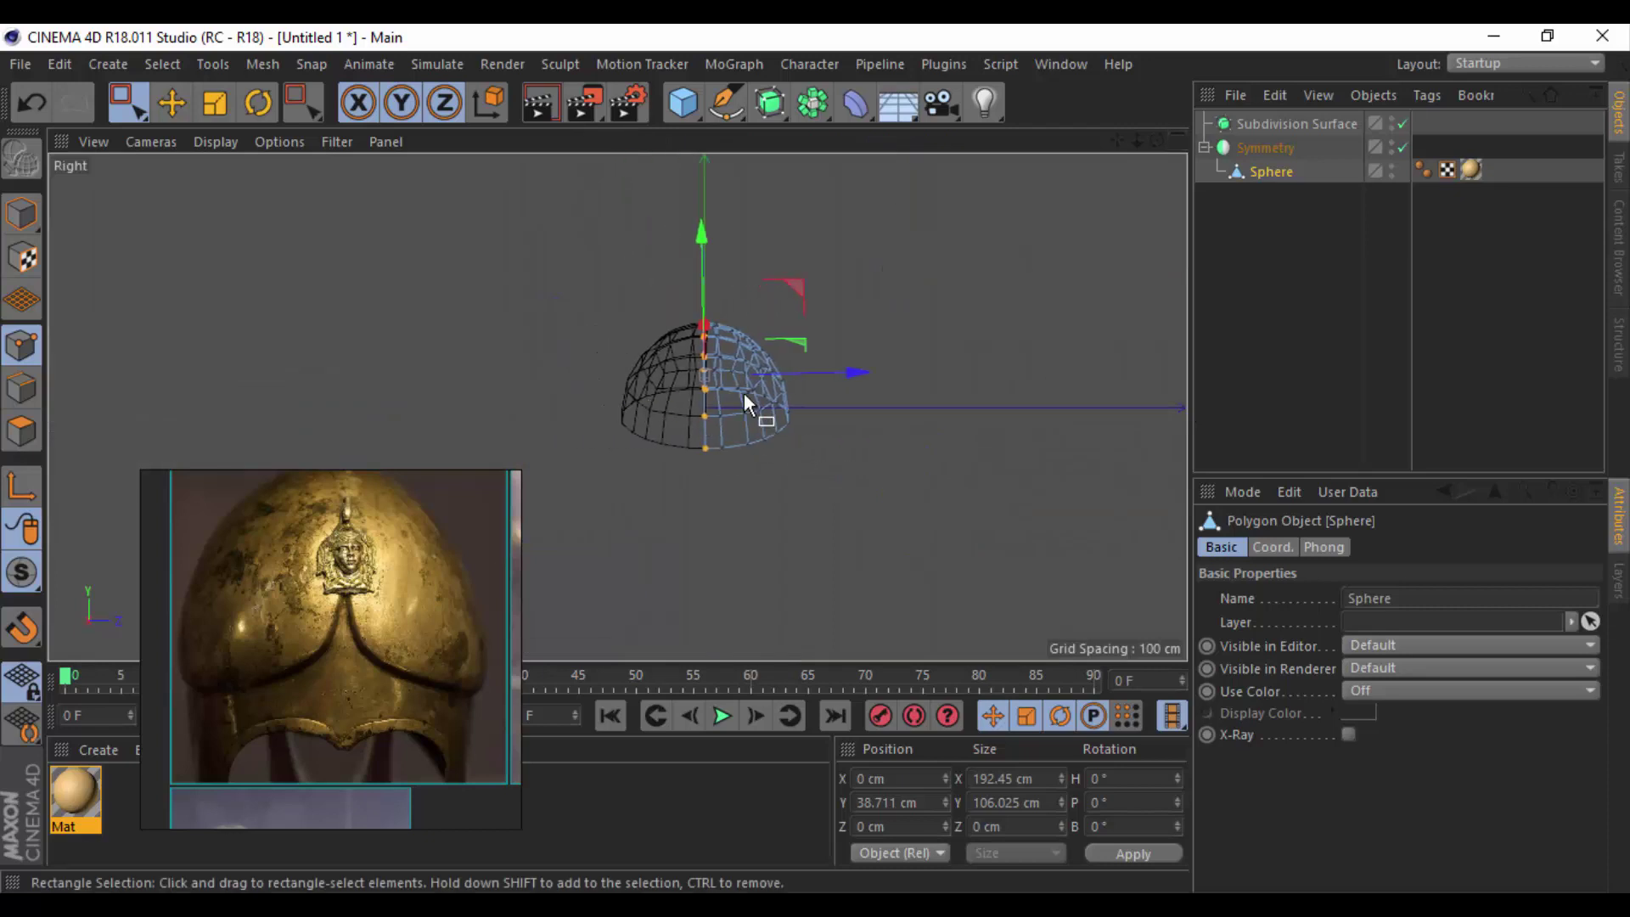
pyautogui.scroll(5, 646, 353)
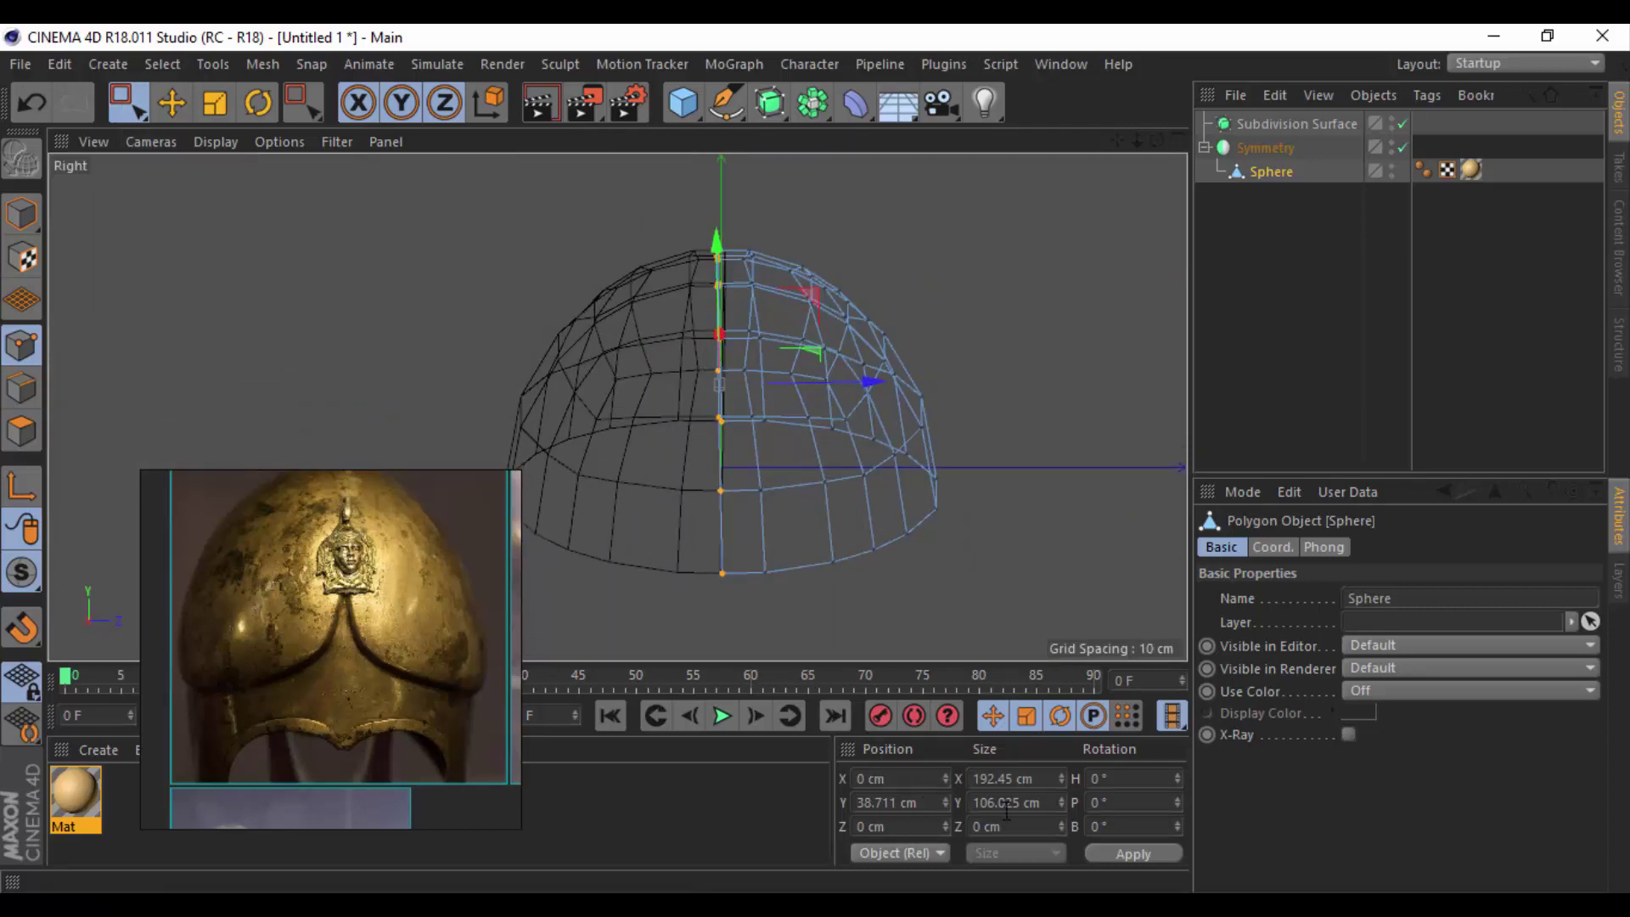
# Nest the Sphere under Symmetry with its P rotation zeroed.
pyautogui.click(22, 213)
pyautogui.click(171, 102)
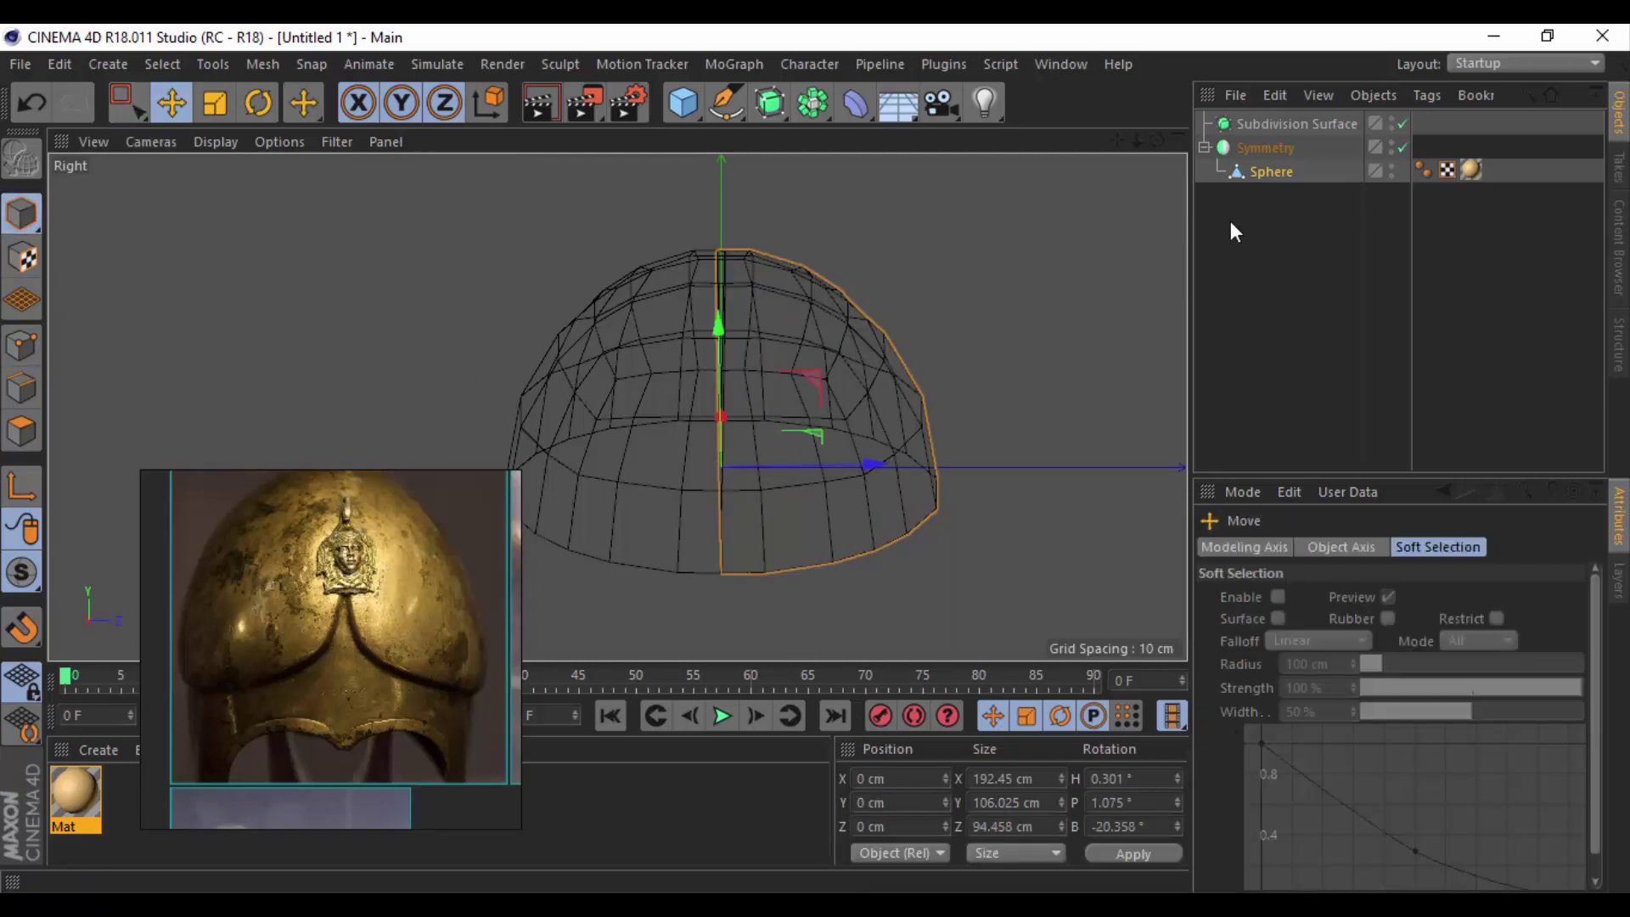
pyautogui.click(1265, 172)
pyautogui.moveTo(1265, 172); pyautogui.dragTo(1268, 175)
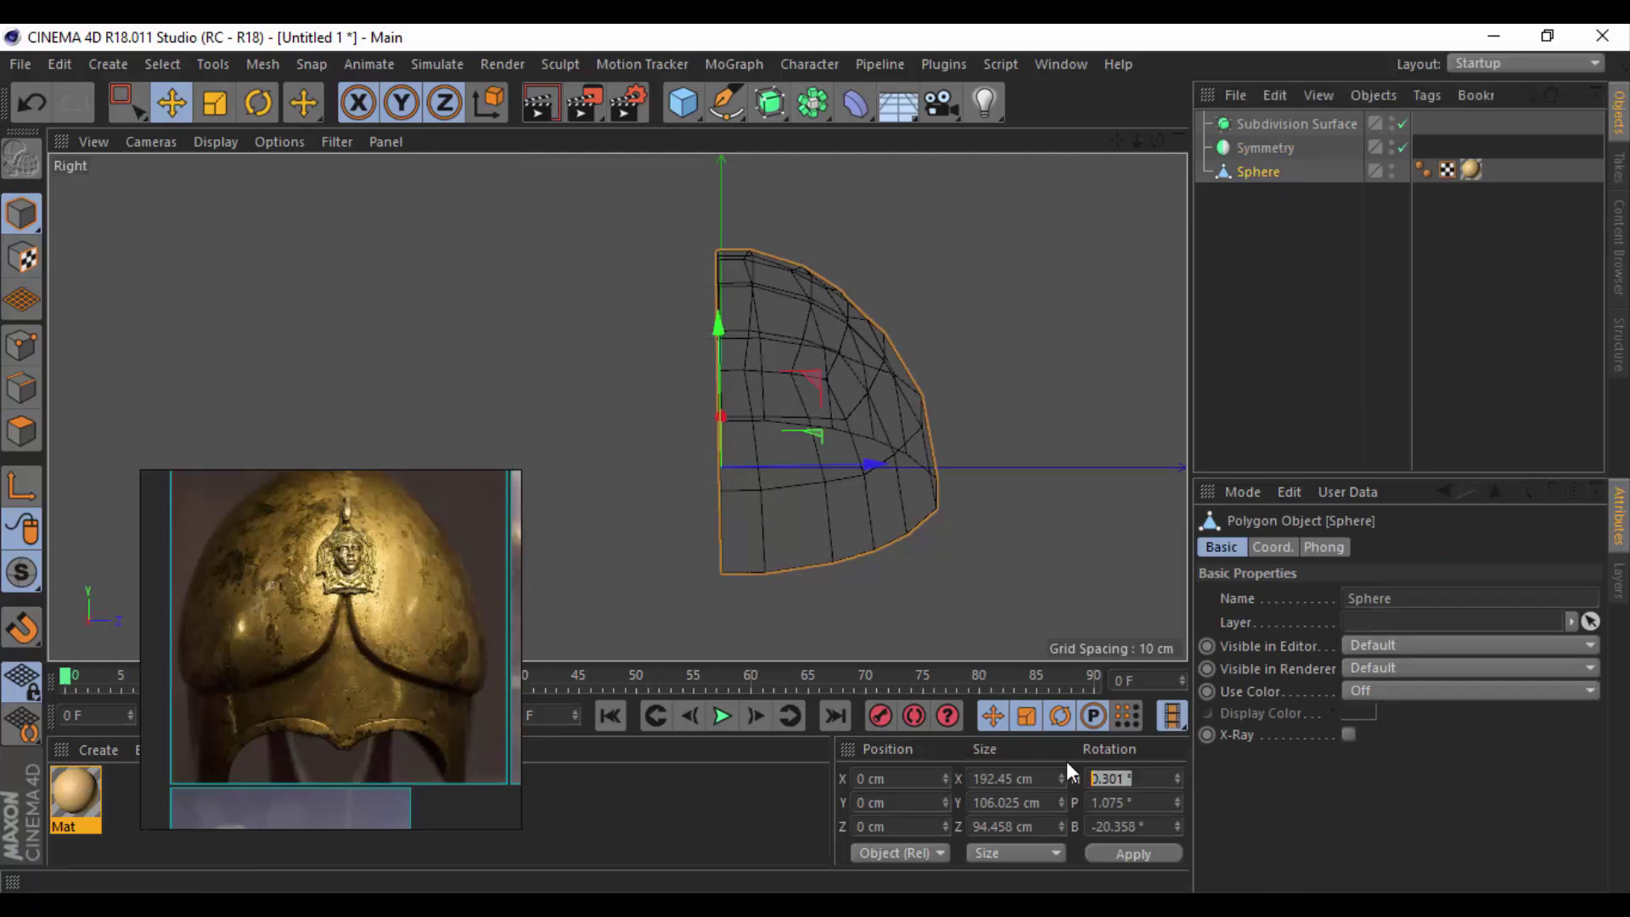
pyautogui.write('0')
pyautogui.press('Return')
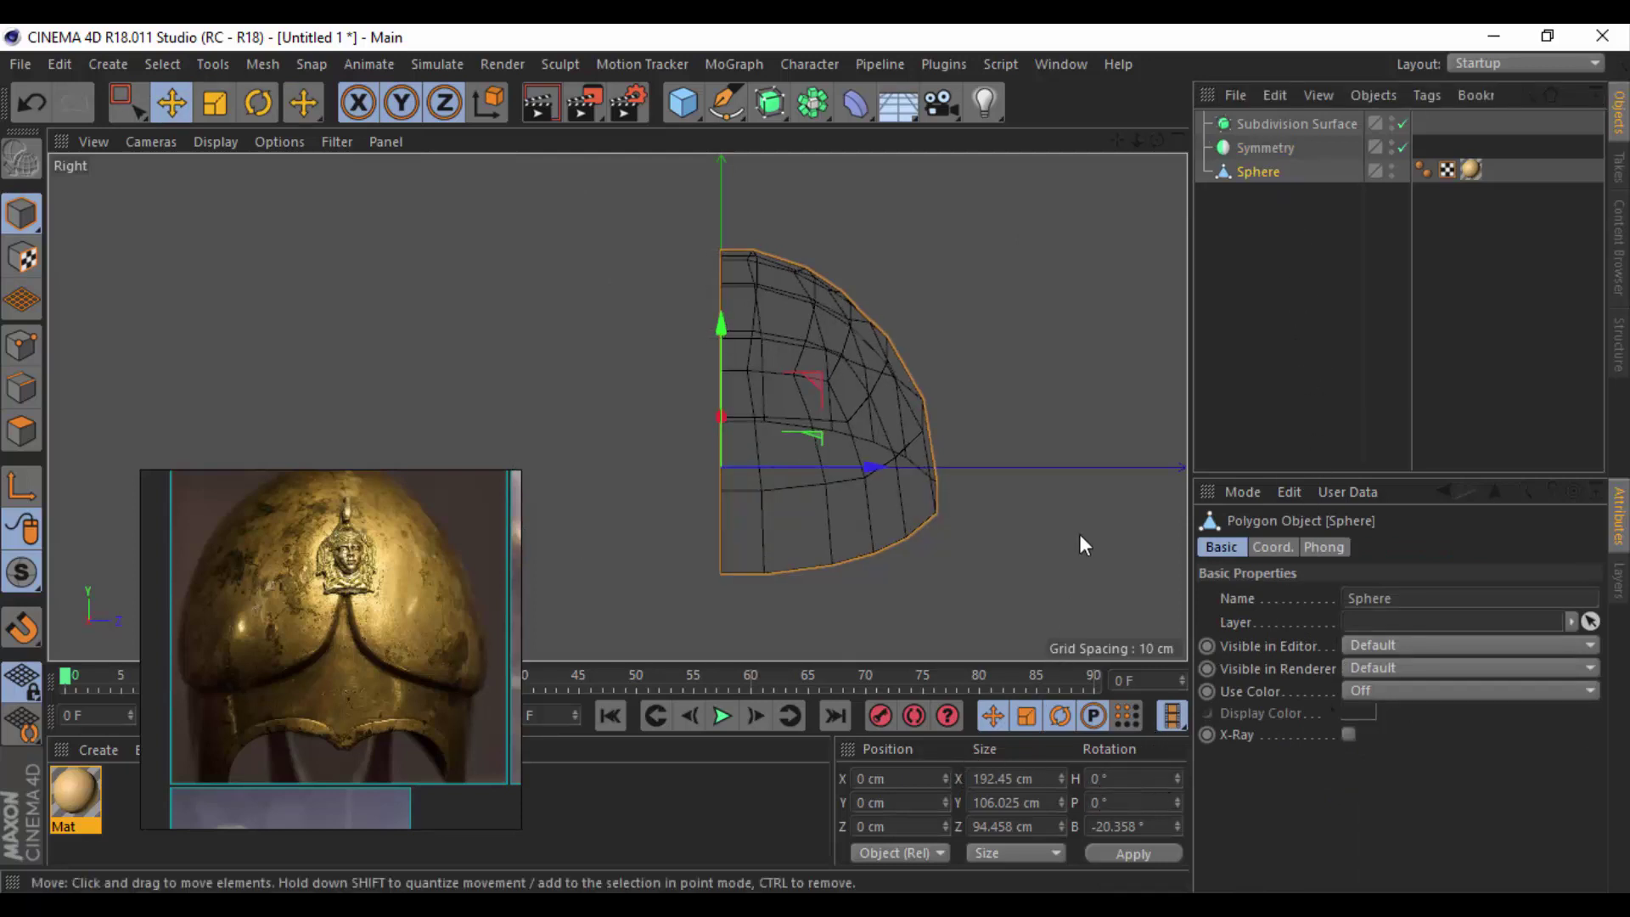
pyautogui.click(8, 350)
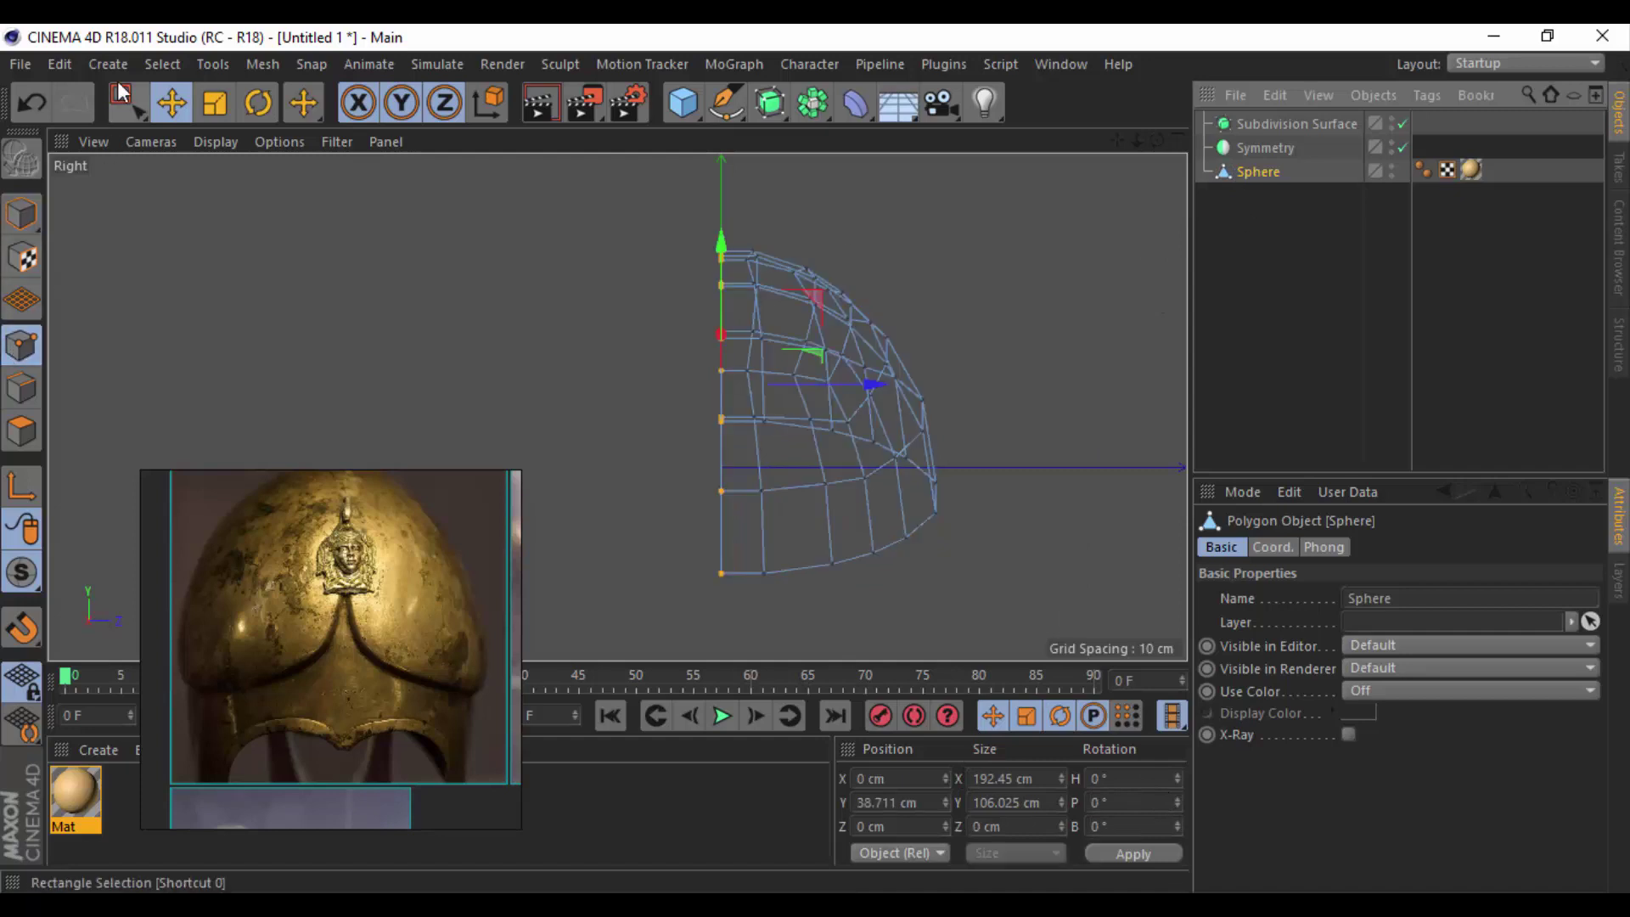
pyautogui.click(127, 102)
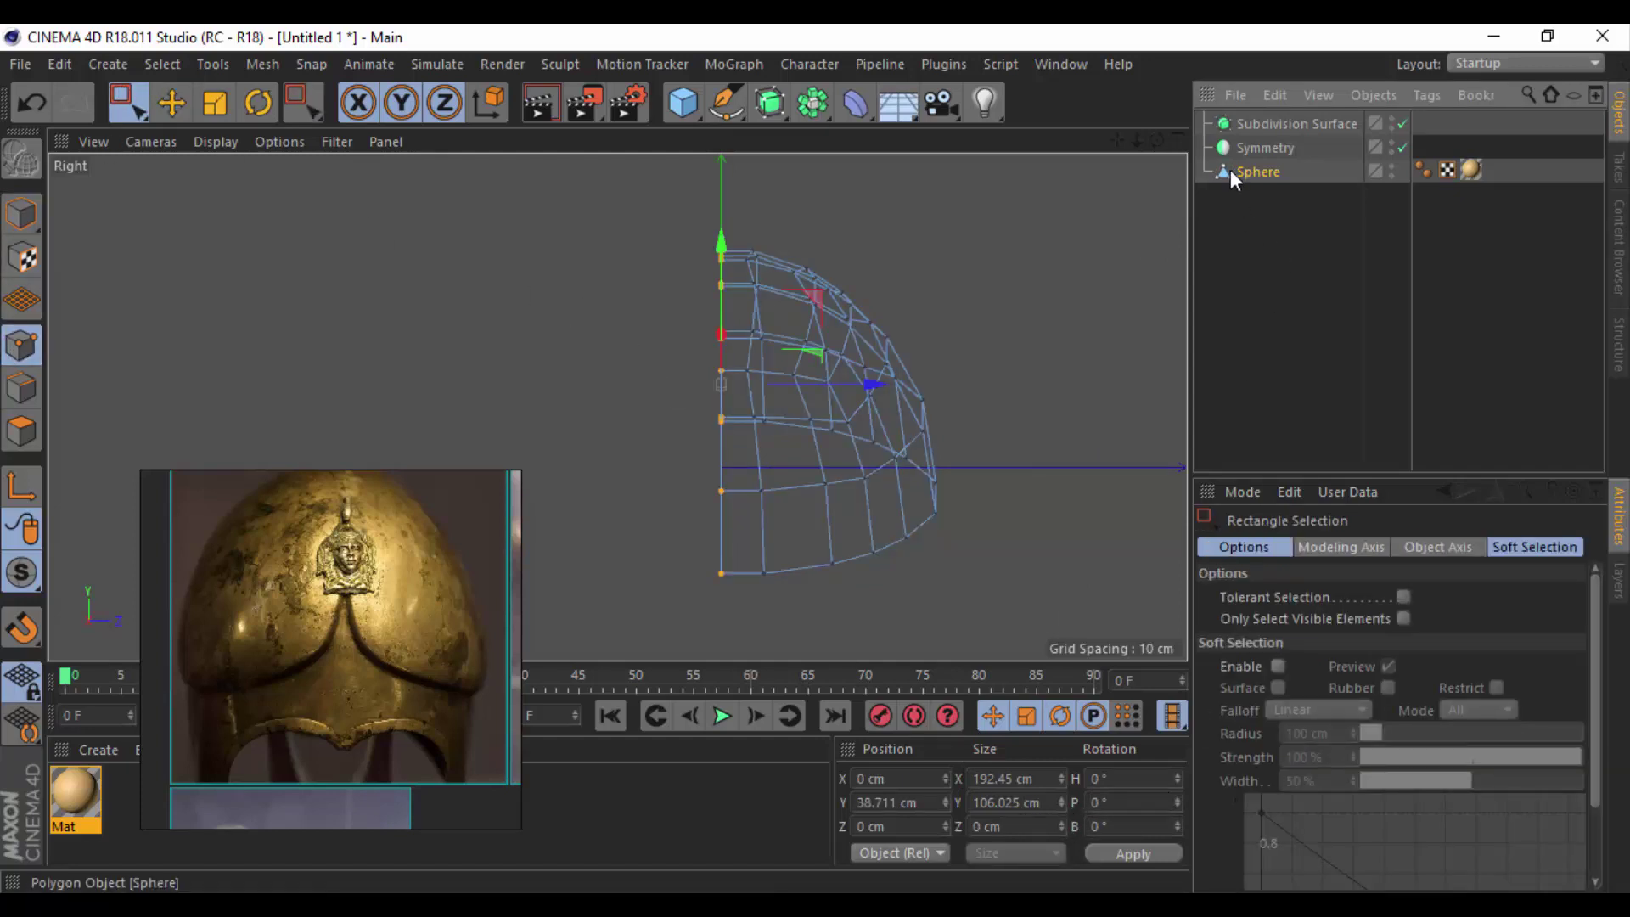
pyautogui.moveTo(1246, 155); pyautogui.dragTo(1249, 127)
pyautogui.press('F1')
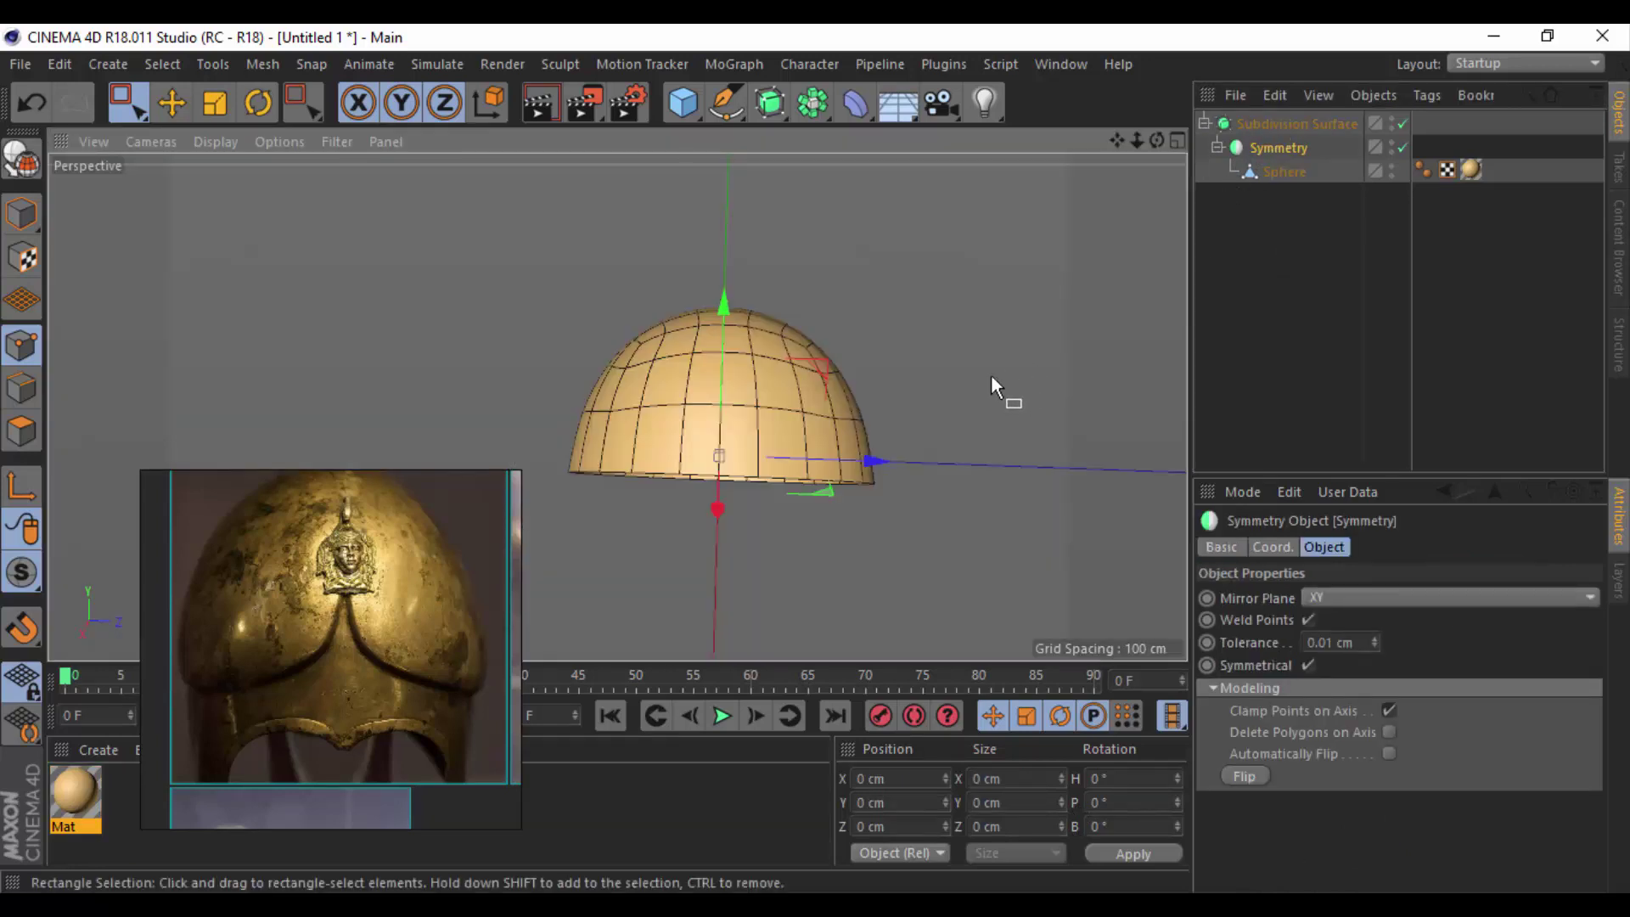
# Select Symmetry in Model mode and scale it along Z to about 89%.
pyautogui.moveTo(991, 374)
pyautogui.keyDown('alt'); pyautogui.mouseDown()
pyautogui.moveTo(1178, 368)
pyautogui.moveTo(976, 378)
pyautogui.mouseUp(); pyautogui.keyUp('alt')
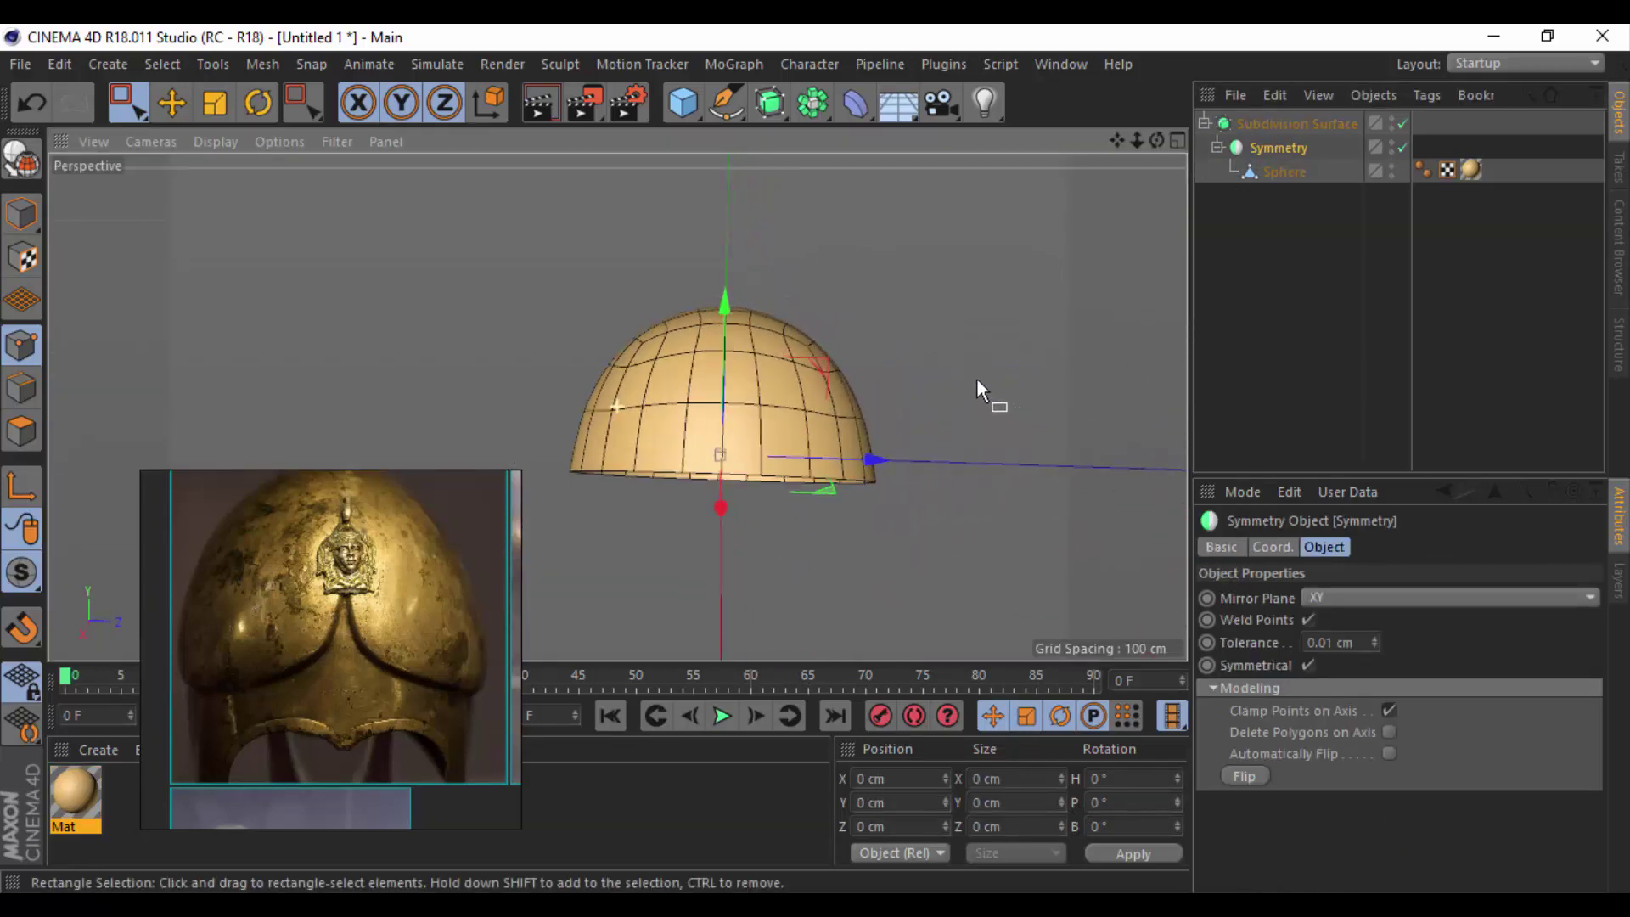
pyautogui.click(1268, 171)
pyautogui.keyDown('alt'); pyautogui.moveTo(1029, 322); pyautogui.dragTo(1054, 338); pyautogui.keyUp('alt')
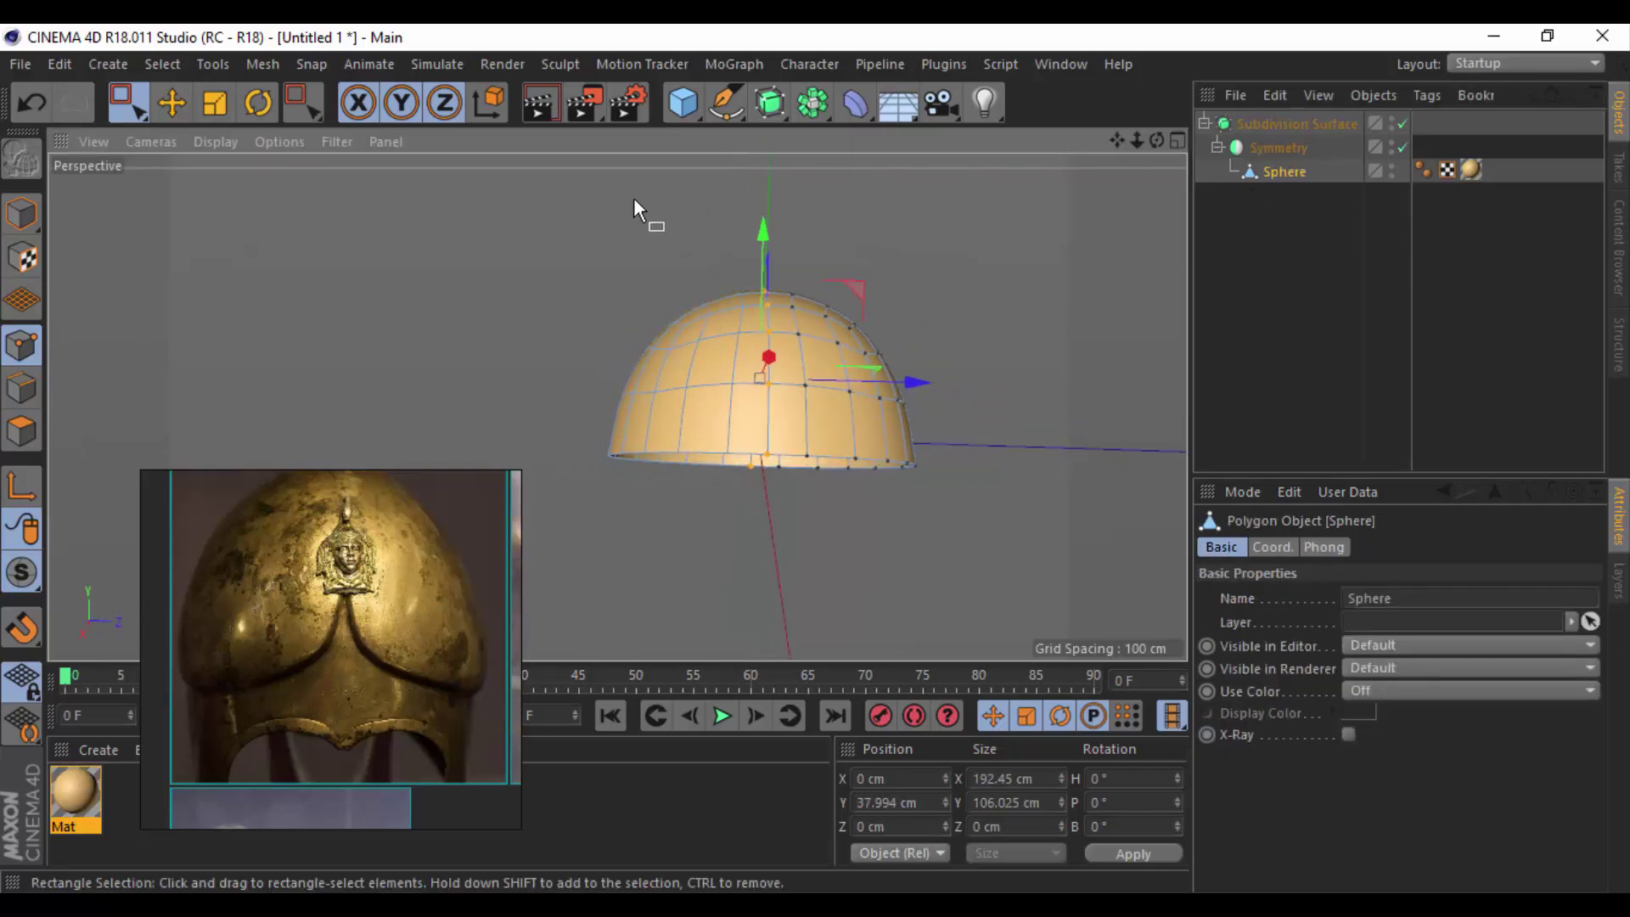
pyautogui.moveTo(638, 208); pyautogui.dragTo(982, 564)
pyautogui.moveTo(579, 410)
pyautogui.keyDown('alt'); pyautogui.mouseDown()
pyautogui.moveTo(547, 399)
pyautogui.moveTo(557, 387)
pyautogui.mouseUp(); pyautogui.keyUp('alt')
pyautogui.click(214, 103)
pyautogui.click(21, 216)
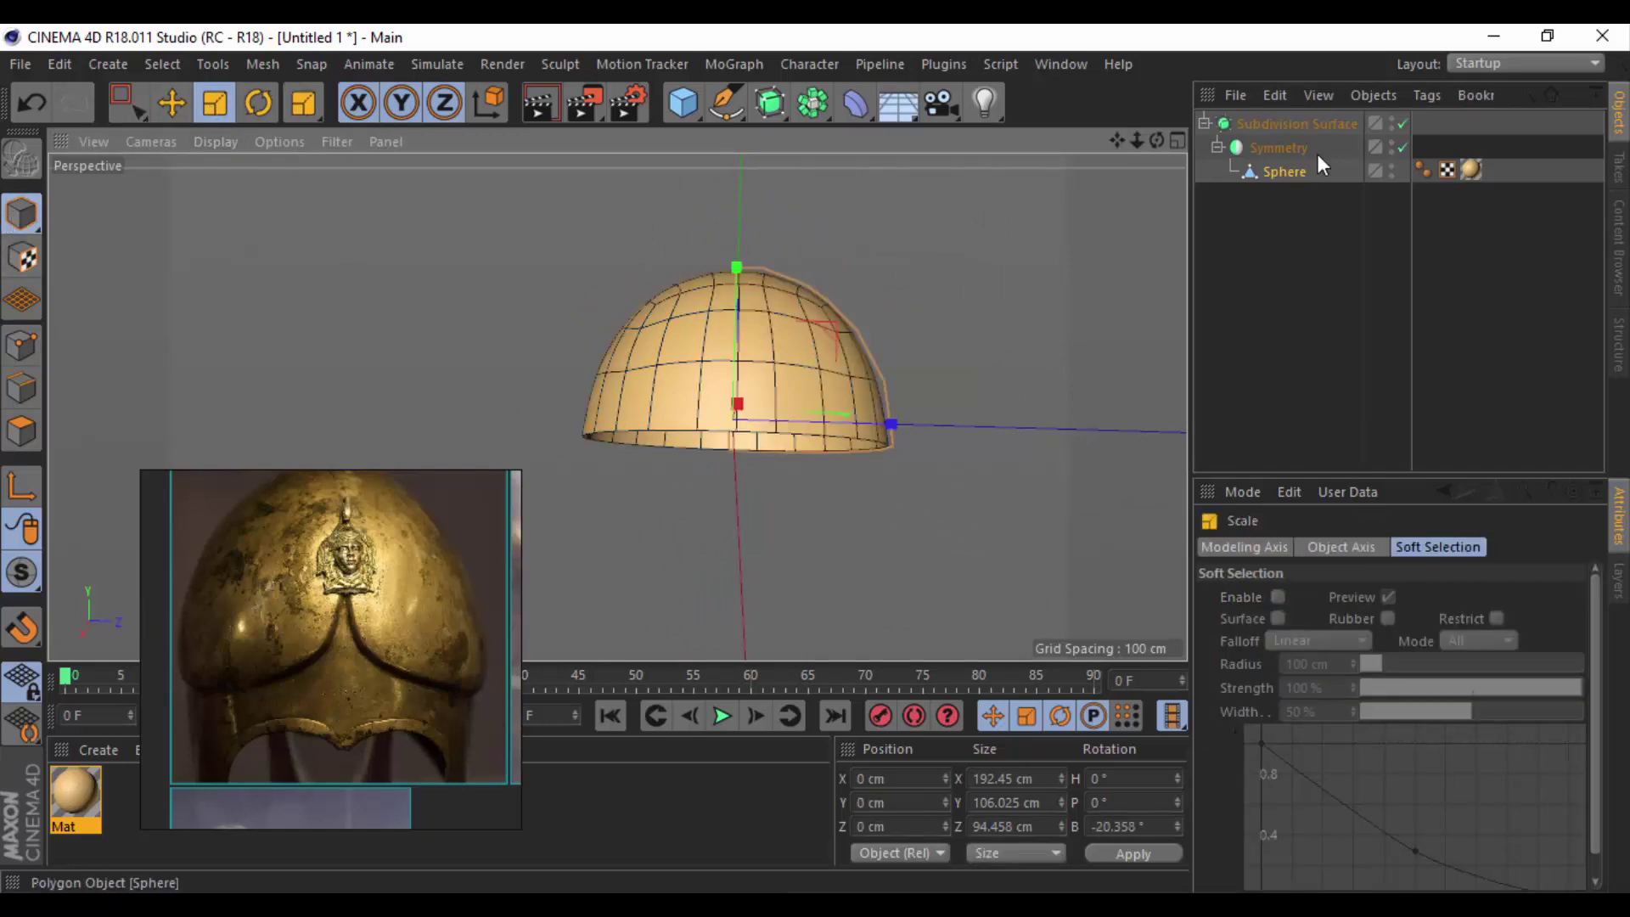
pyautogui.click(1307, 150)
pyautogui.moveTo(867, 425); pyautogui.dragTo(859, 424)
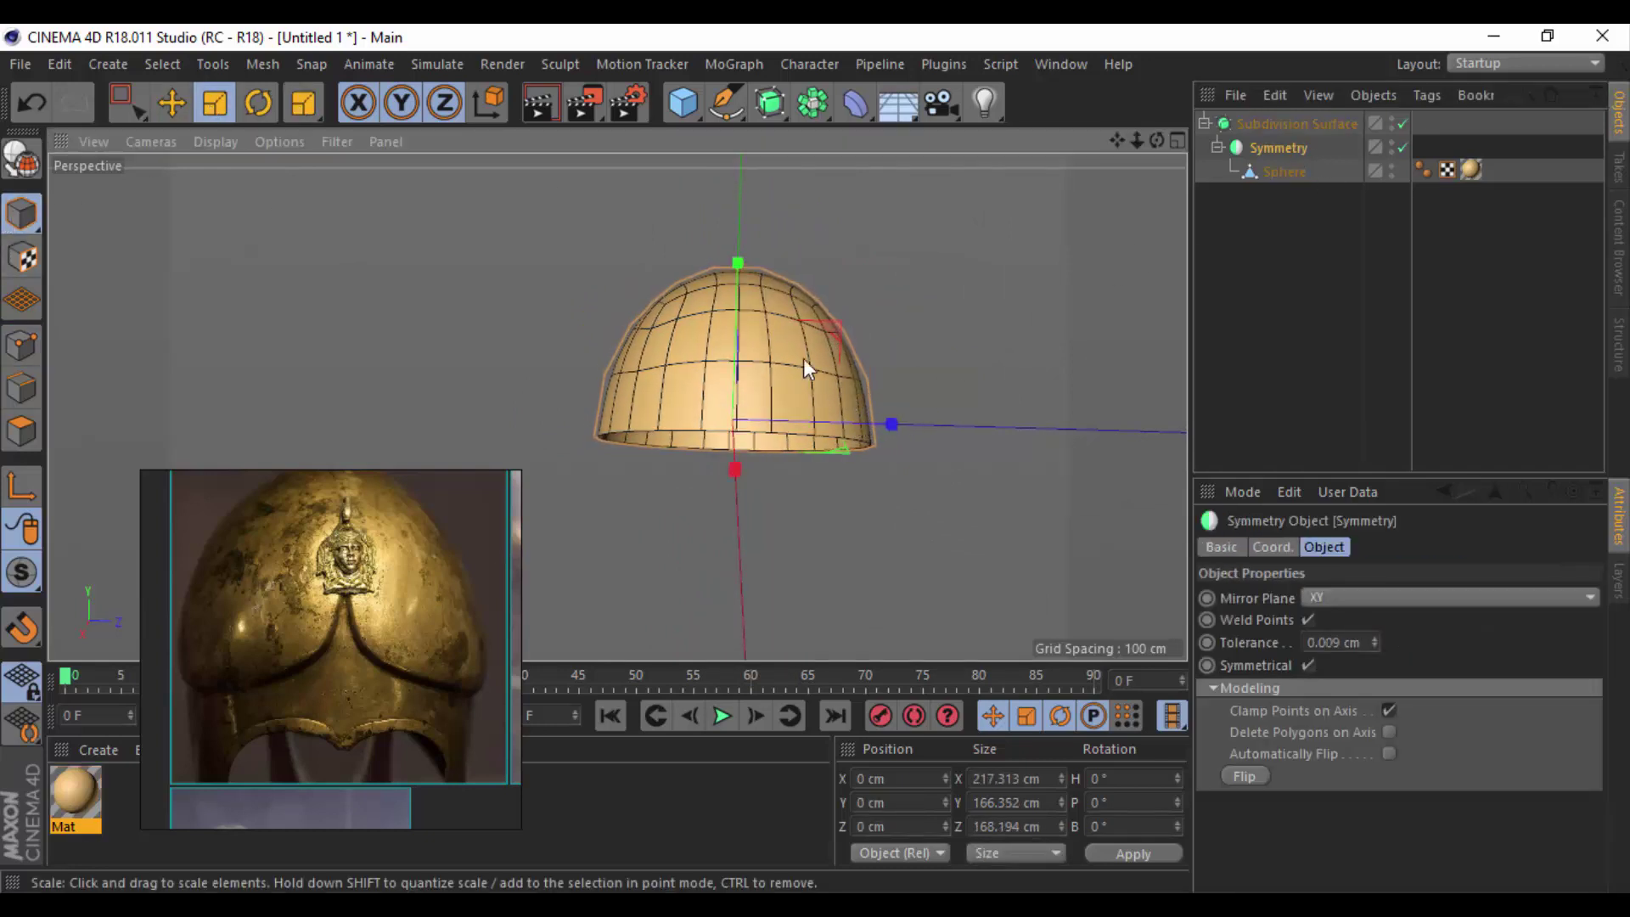
# Return to Points mode with box selection and reselect the Sphere.
pyautogui.moveTo(135, 109); pyautogui.dragTo(228, 181)
pyautogui.click(26, 344)
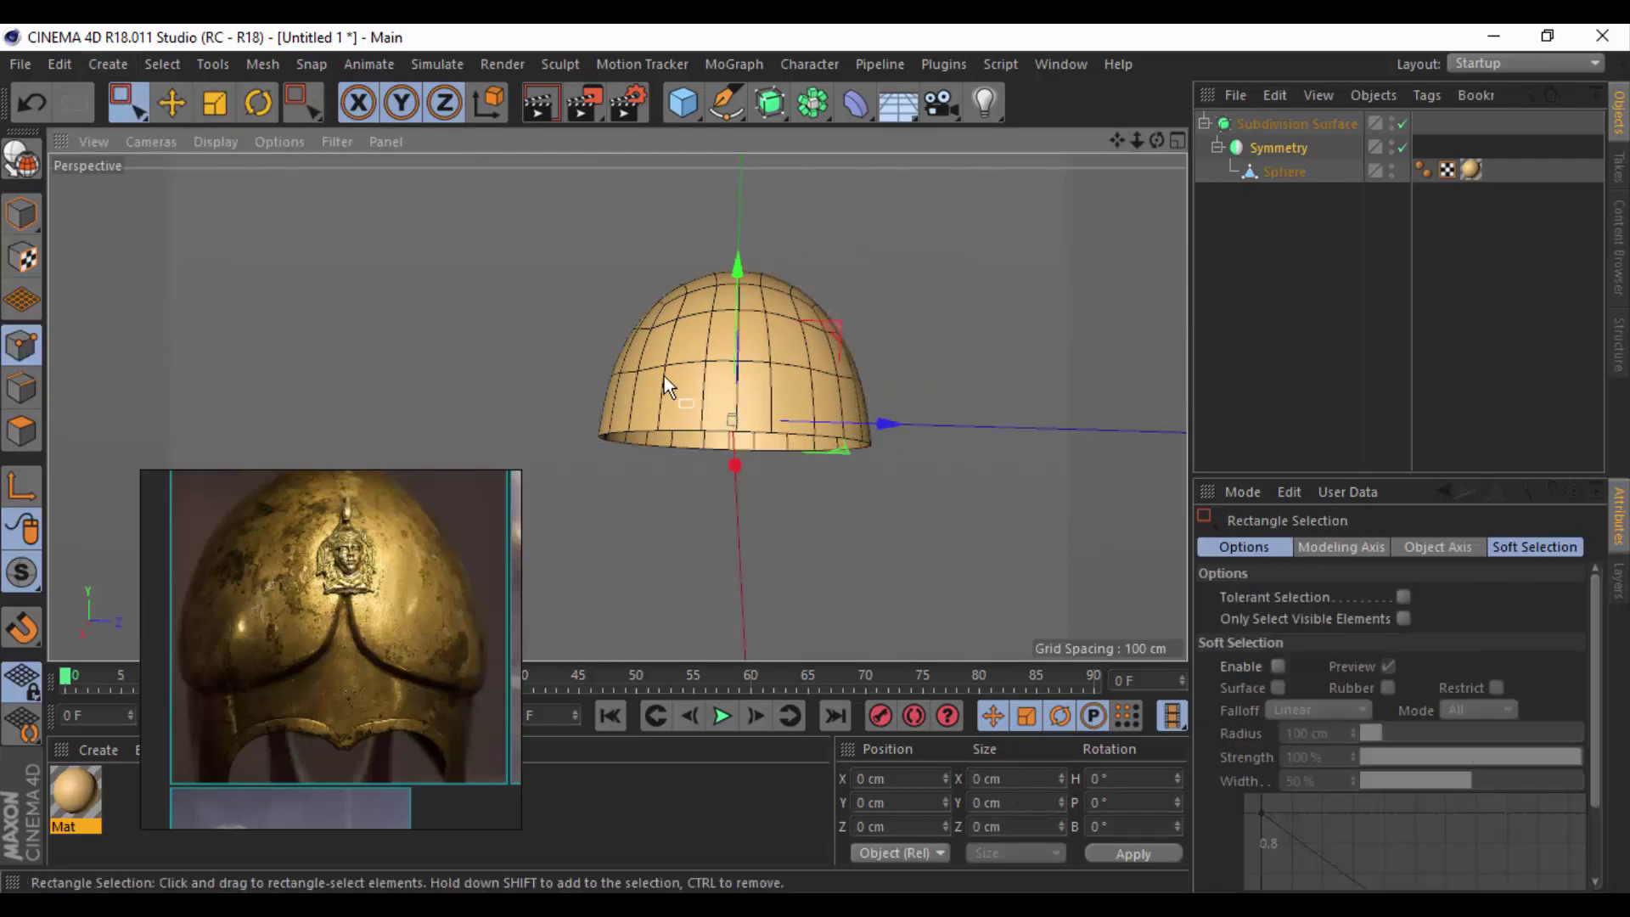
pyautogui.keyDown('alt'); pyautogui.moveTo(663, 375); pyautogui.dragTo(679, 406); pyautogui.keyUp('alt')
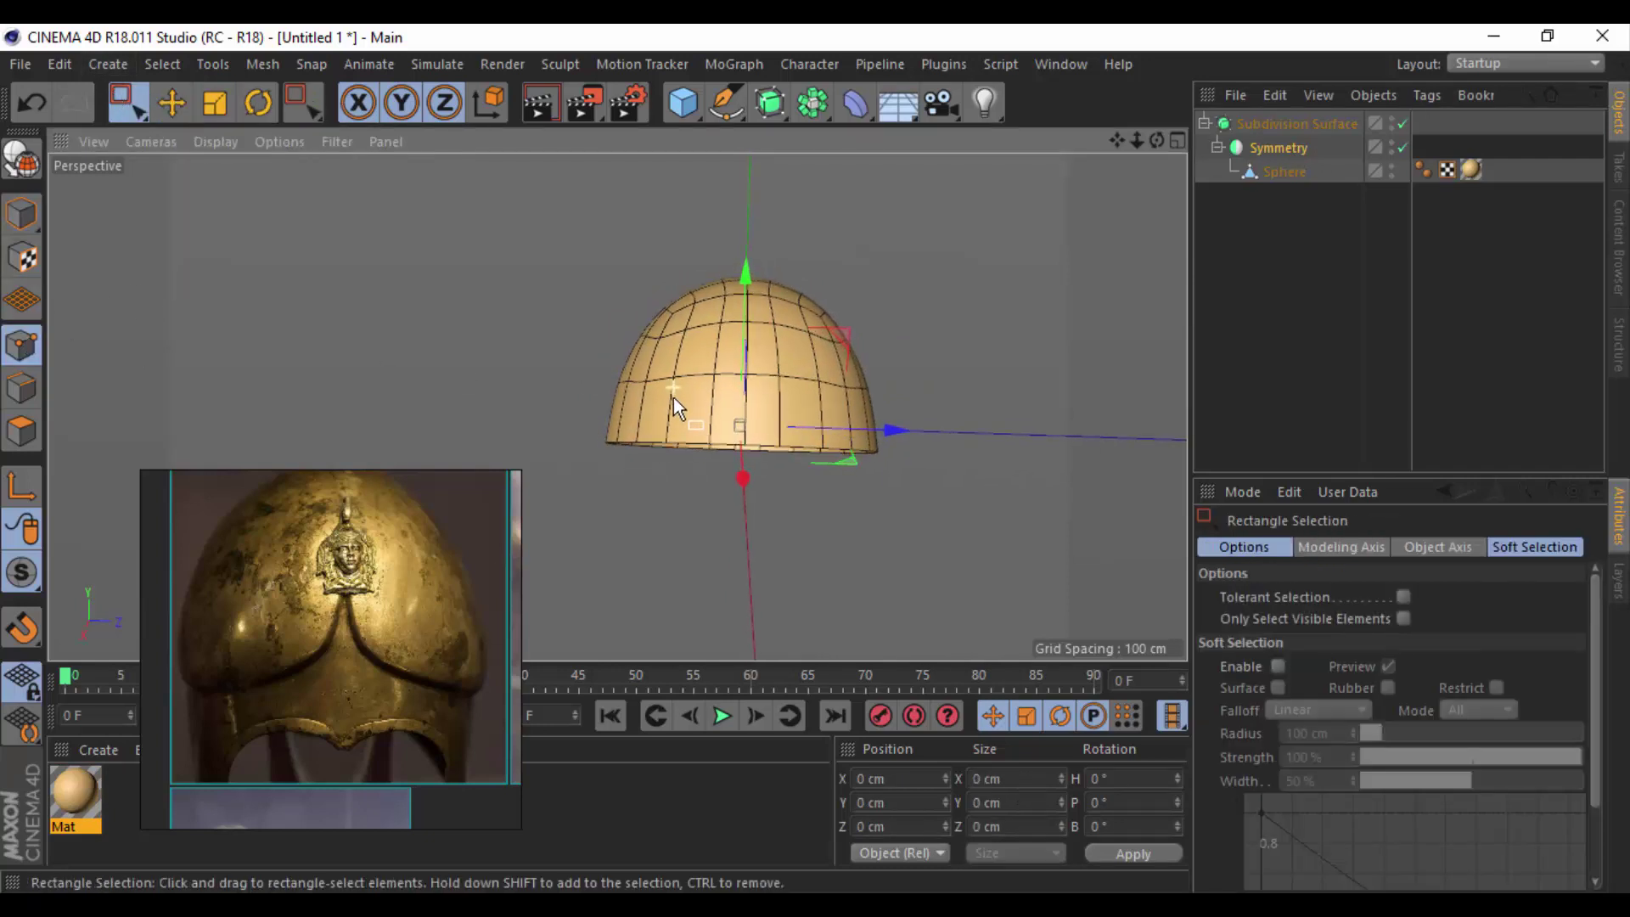
pyautogui.click(1258, 178)
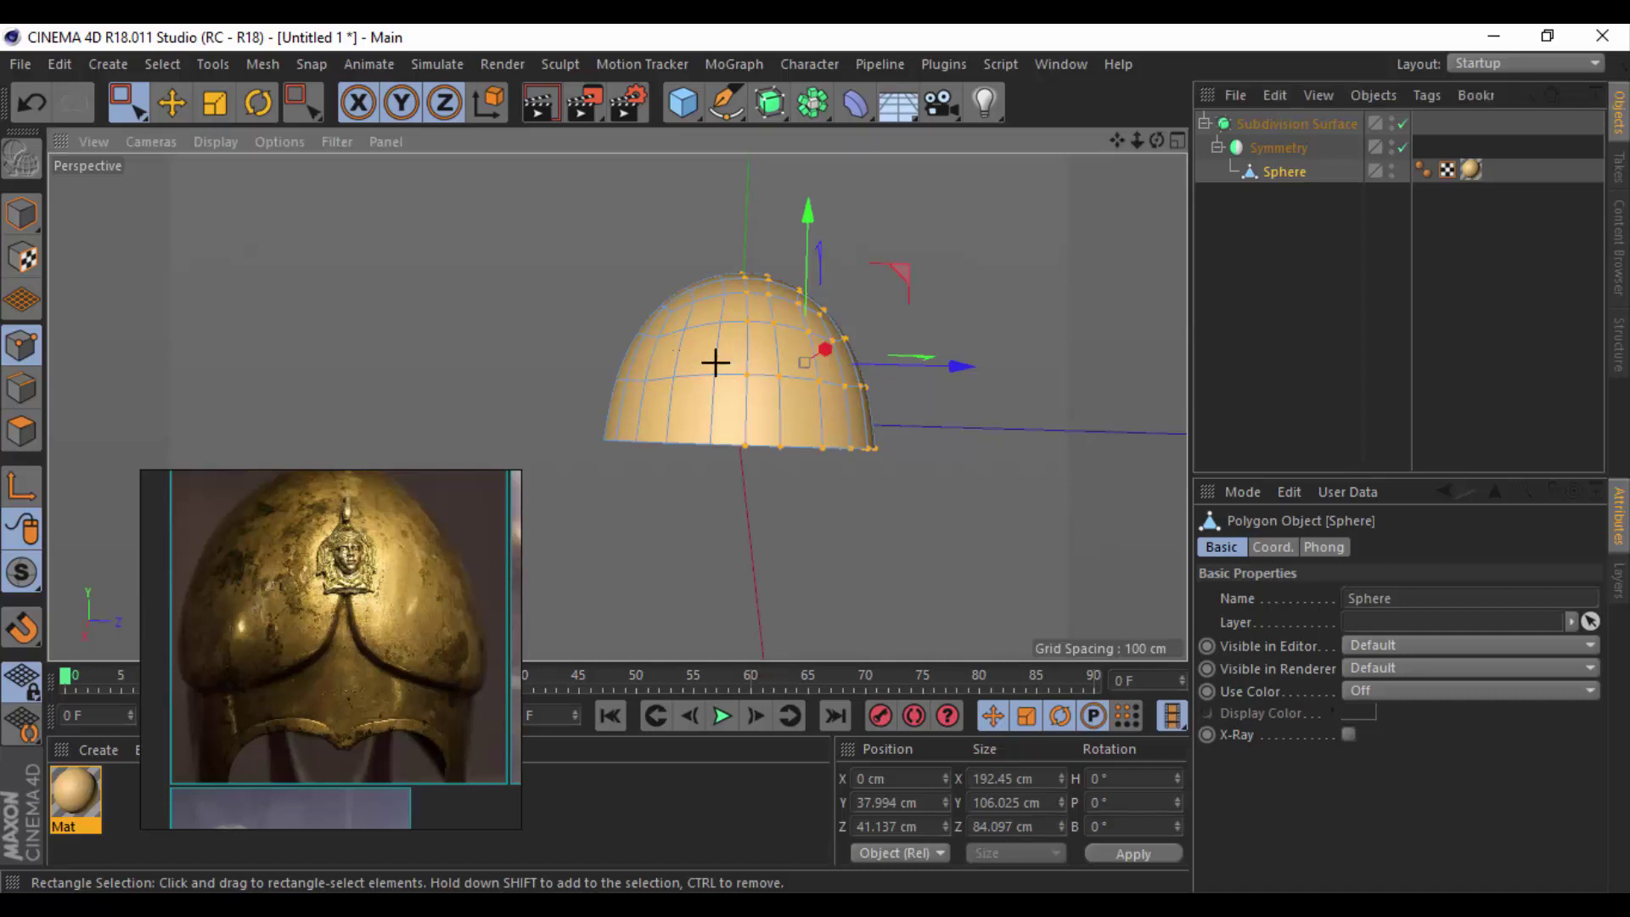
# Select rows of dome points and nudge them along Z with soft falloff.
pyautogui.moveTo(673, 351); pyautogui.dragTo(901, 396)
pyautogui.moveTo(711, 356)
pyautogui.mouseDown()
pyautogui.moveTo(919, 400)
pyautogui.moveTo(421, 304)
pyautogui.moveTo(892, 413)
pyautogui.mouseUp()
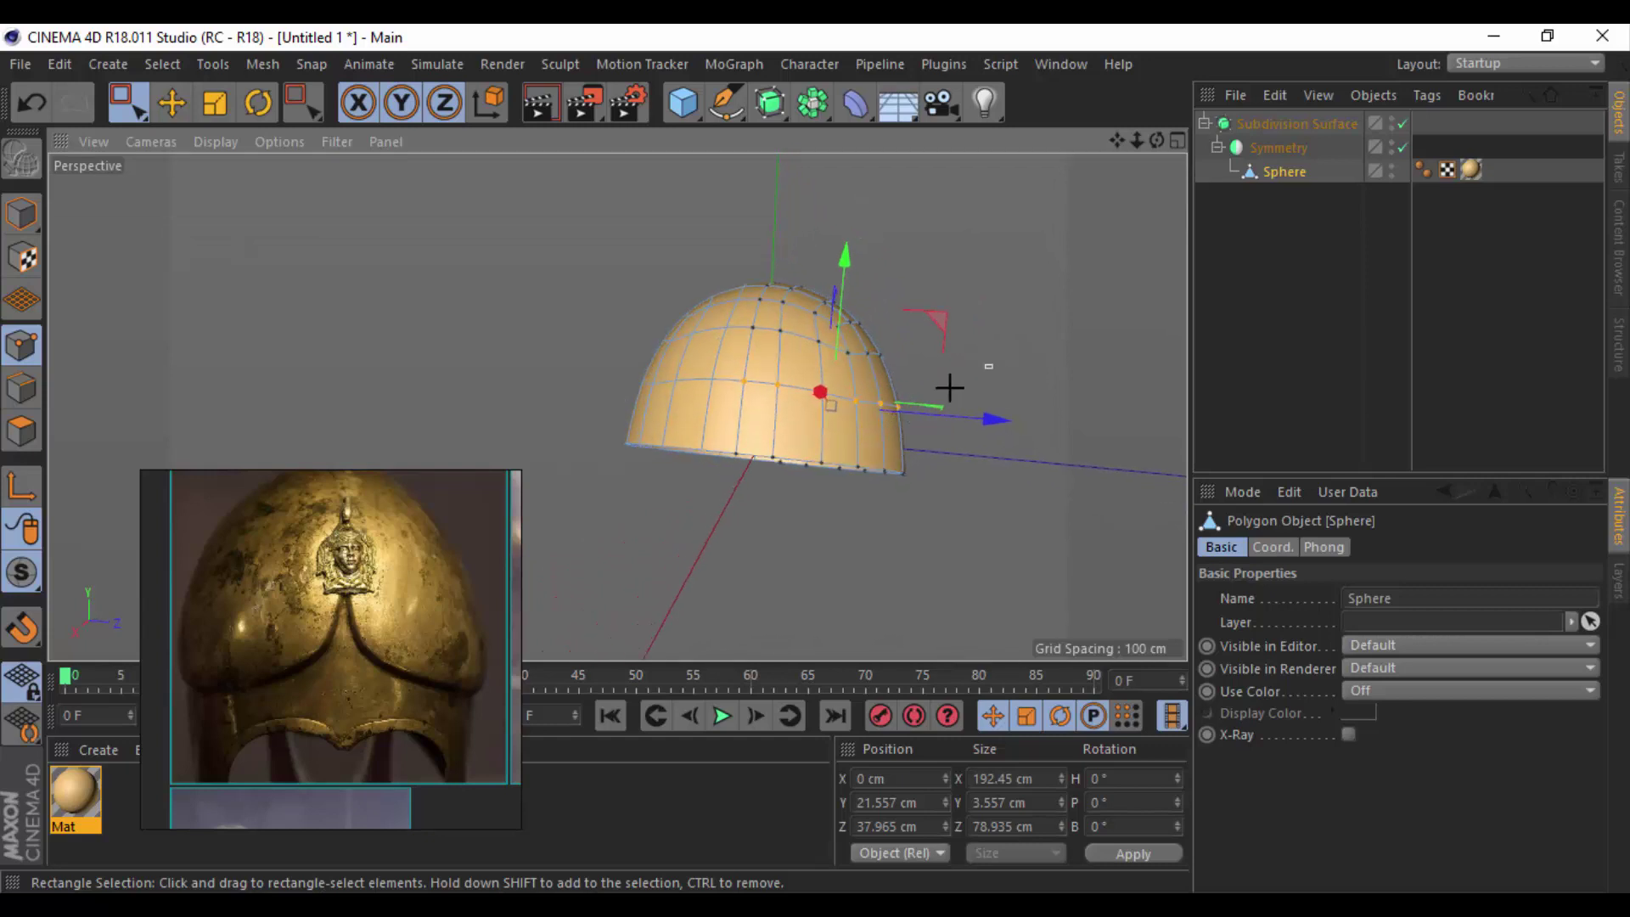
pyautogui.moveTo(989, 364)
pyautogui.mouseDown()
pyautogui.moveTo(874, 438)
pyautogui.moveTo(635, 397)
pyautogui.moveTo(465, 309)
pyautogui.moveTo(940, 414)
pyautogui.mouseUp()
pyautogui.click(172, 102)
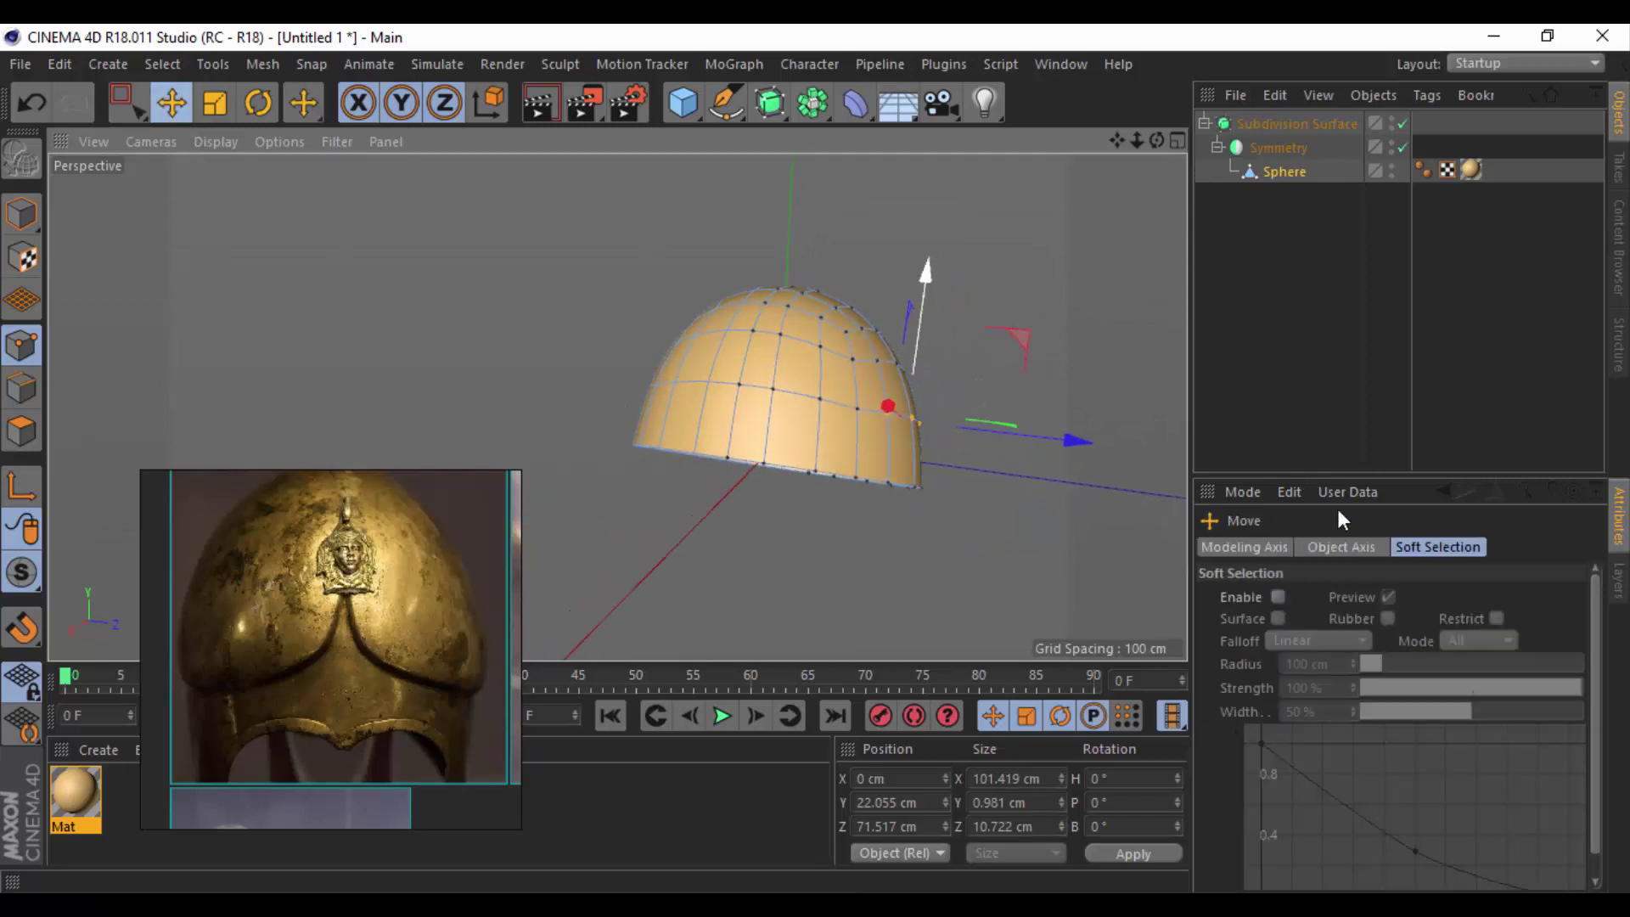
pyautogui.click(1278, 596)
pyautogui.moveTo(1050, 440)
pyautogui.mouseDown()
pyautogui.moveTo(1050, 492)
pyautogui.moveTo(1058, 425)
pyautogui.mouseUp()
# Box-select the lower right rim points and pull that corner outward about 4.8 cm.
pyautogui.click(131, 110)
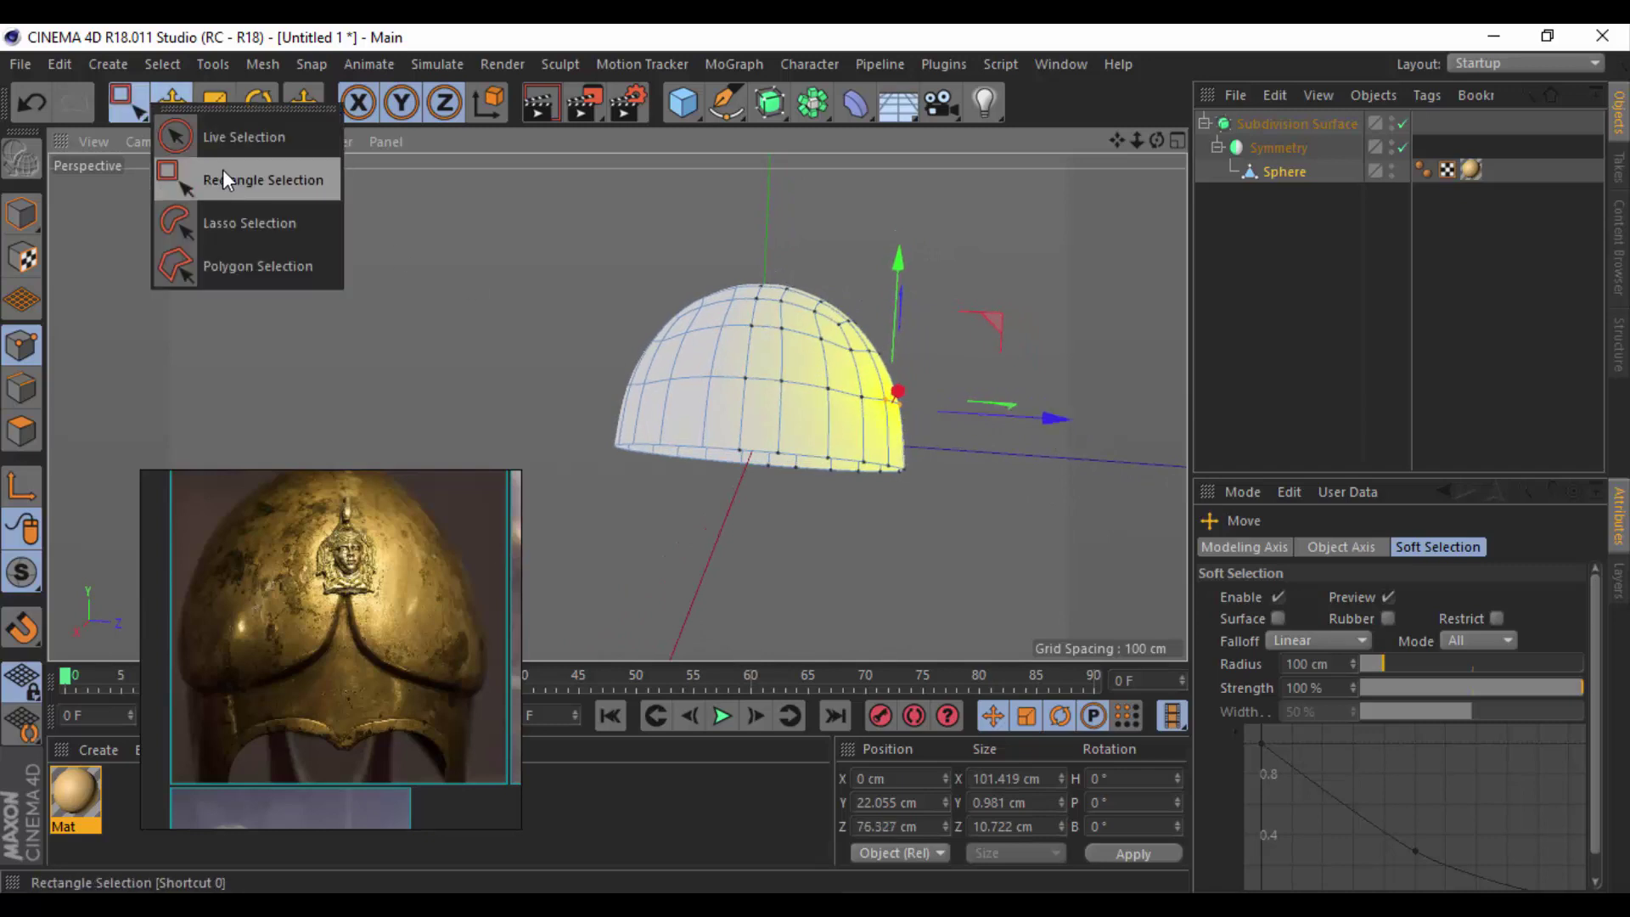
pyautogui.click(223, 170)
pyautogui.moveTo(919, 435); pyautogui.dragTo(842, 505)
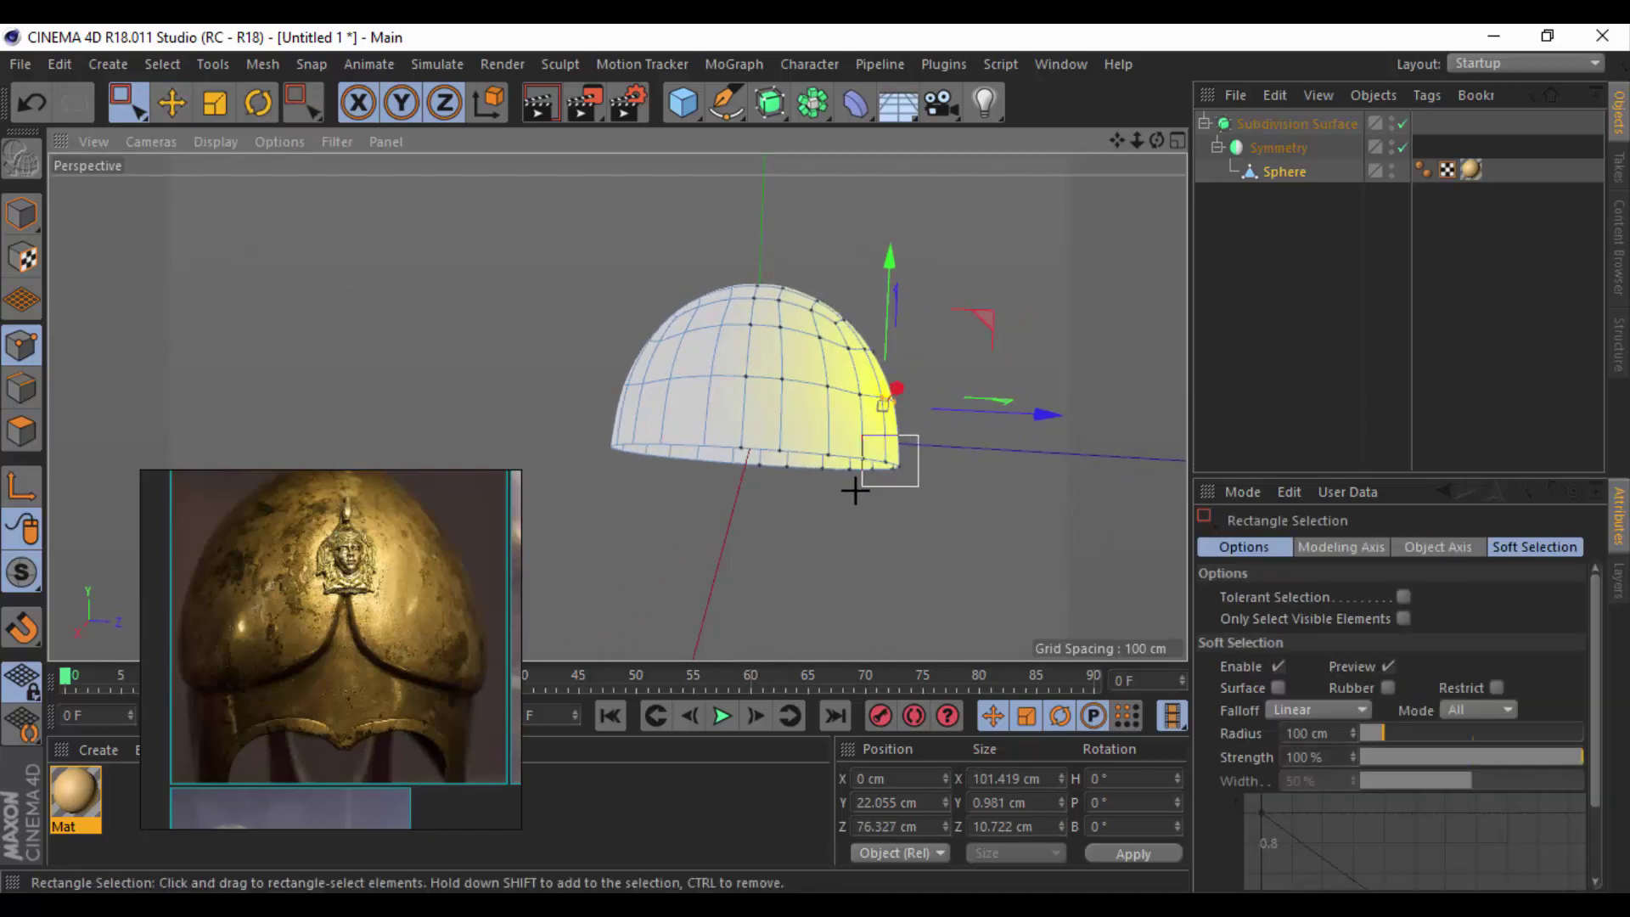
pyautogui.moveTo(966, 445); pyautogui.dragTo(987, 431)
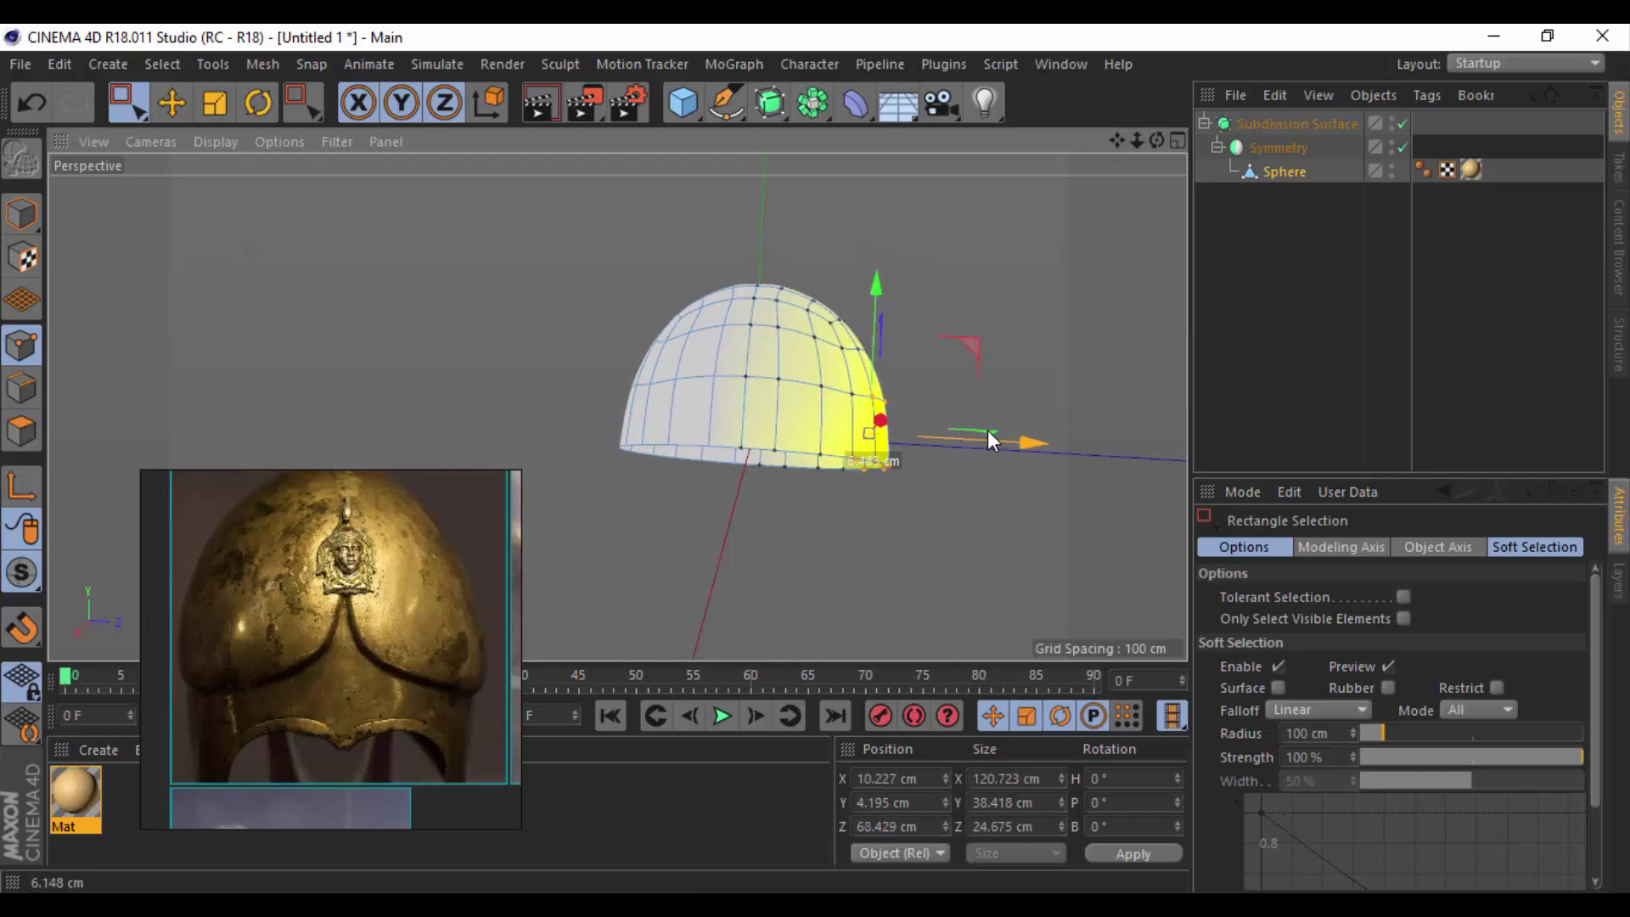
# Deselect the rim points and disable Soft Selection.
pyautogui.click(890, 310)
pyautogui.click(1492, 550)
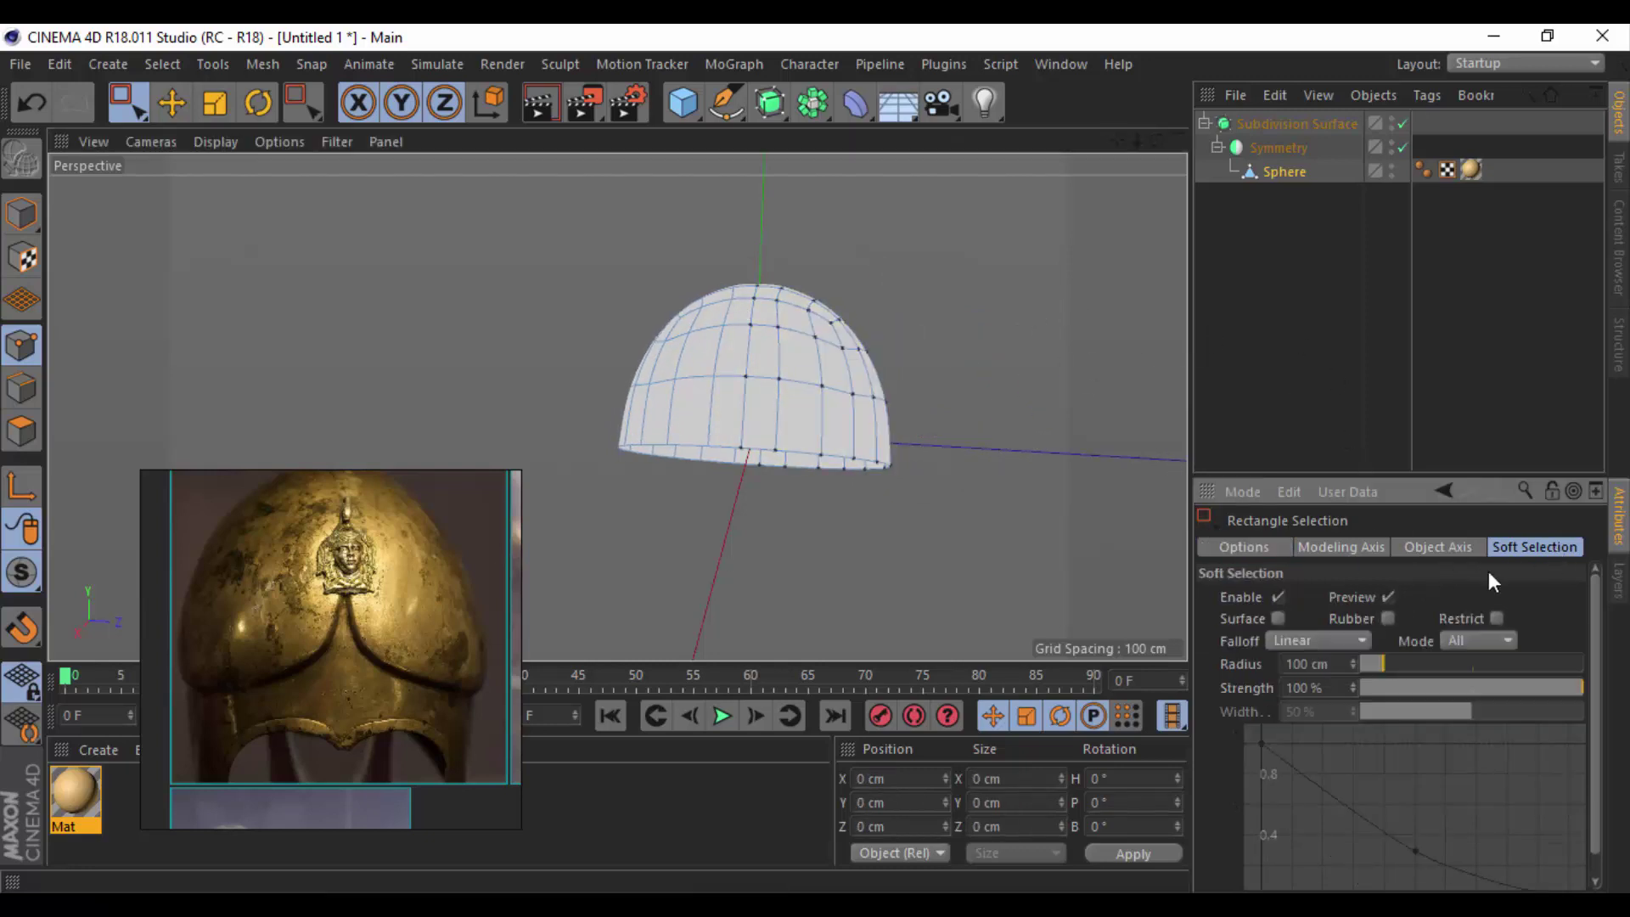
pyautogui.click(1276, 597)
pyautogui.moveTo(890, 370)
pyautogui.keyDown('alt'); pyautogui.mouseDown()
pyautogui.moveTo(883, 357)
pyautogui.moveTo(913, 509)
pyautogui.moveTo(931, 410)
pyautogui.moveTo(1083, 348)
pyautogui.moveTo(961, 307)
pyautogui.moveTo(969, 340)
pyautogui.mouseUp(); pyautogui.keyUp('alt')
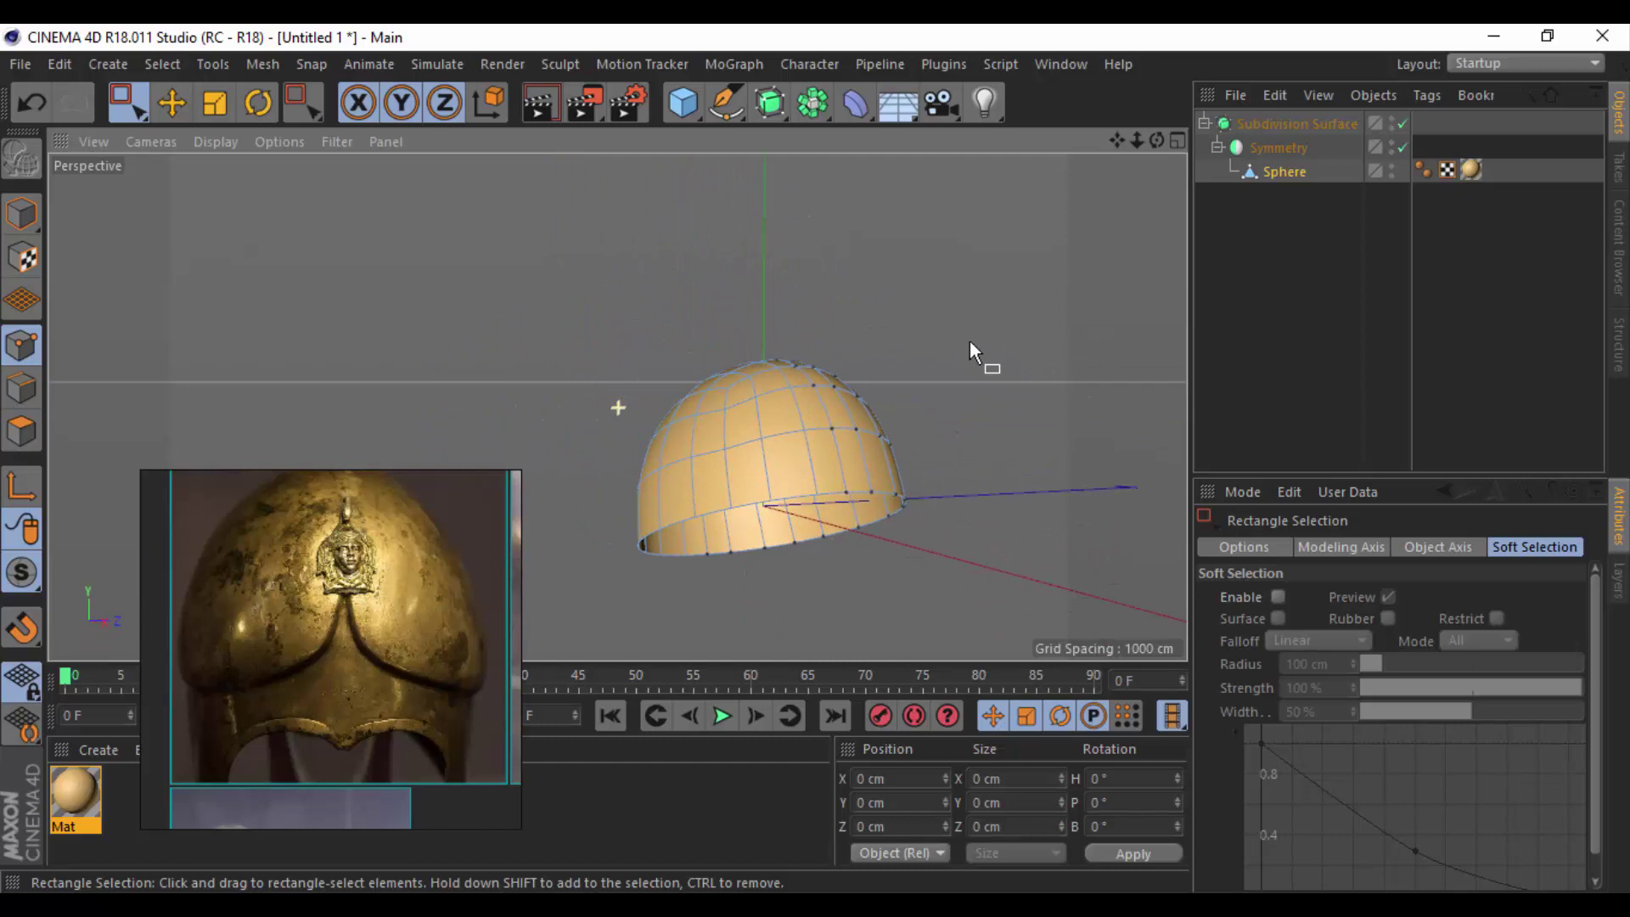
# Switch to edge editing with the Move tool and orbit the dome to a new angle.
pyautogui.click(178, 116)
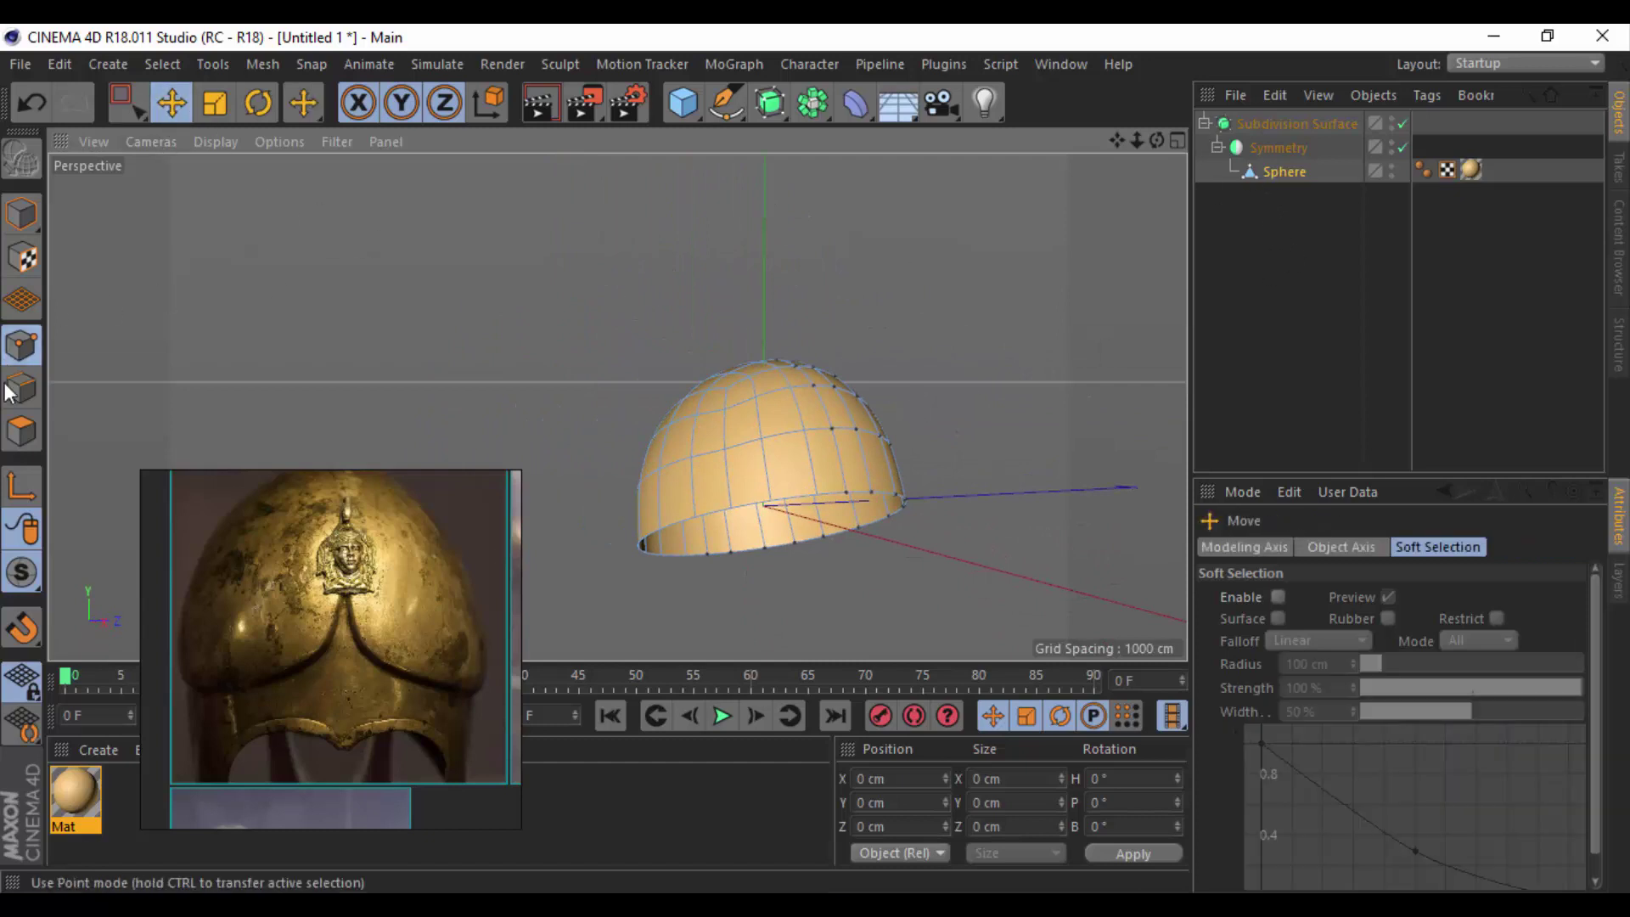
pyautogui.press('Return')
pyautogui.scroll(3, 985, 441)
pyautogui.scroll(2, 970, 420)
pyautogui.click(970, 420)
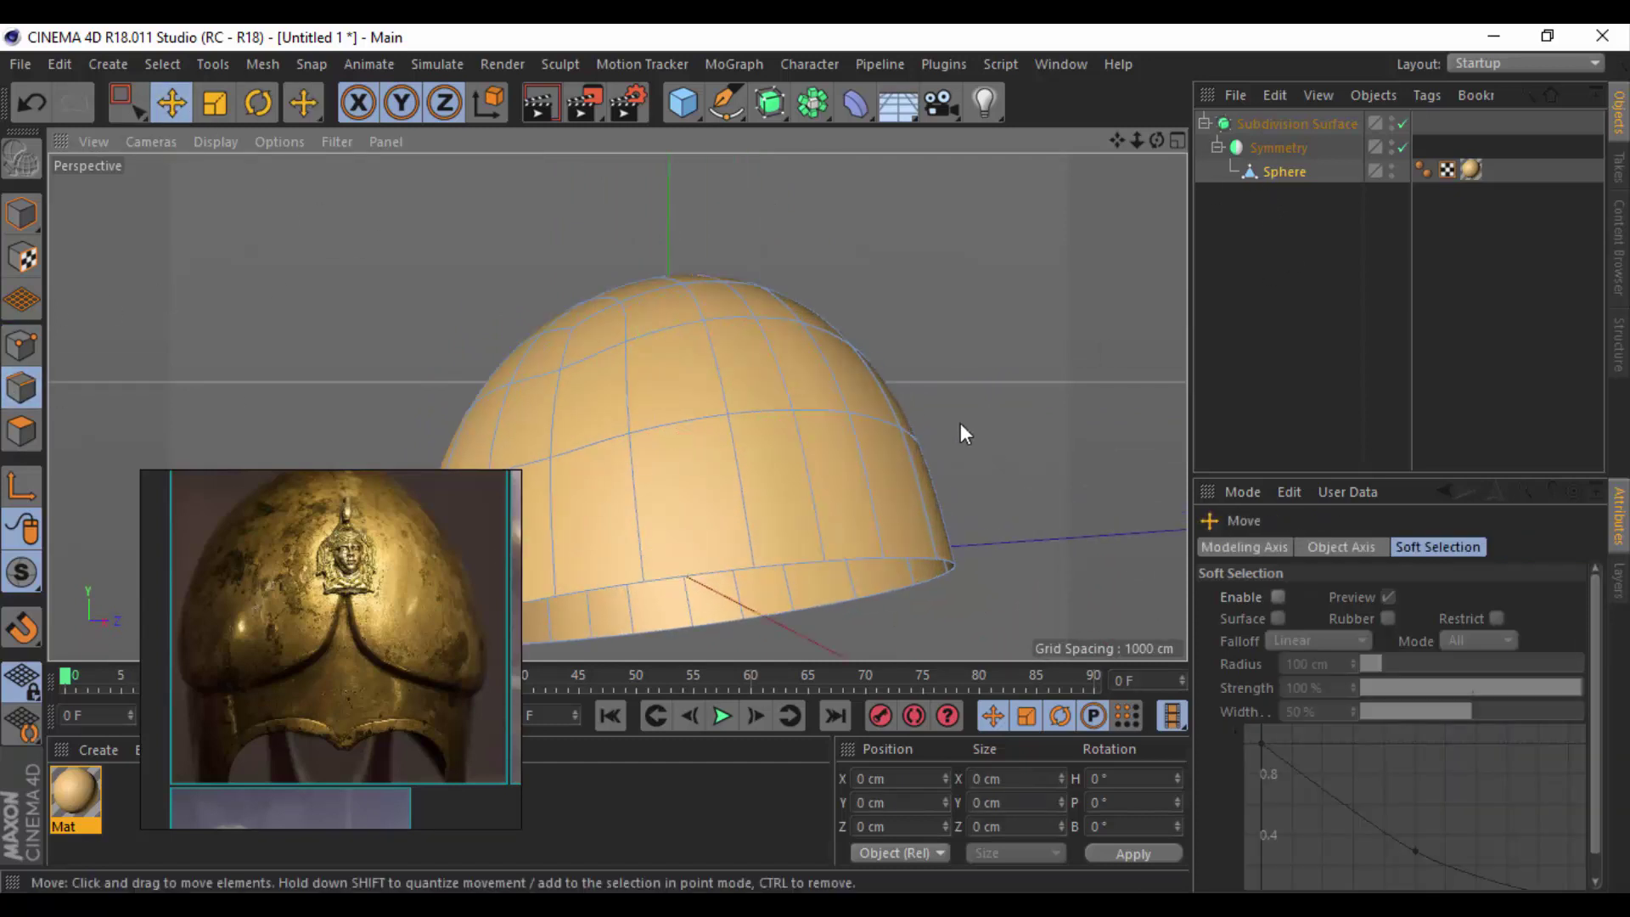
pyautogui.scroll(3, 832, 446)
pyautogui.keyDown('alt'); pyautogui.moveTo(832, 446); pyautogui.dragTo(857, 465); pyautogui.keyUp('alt')
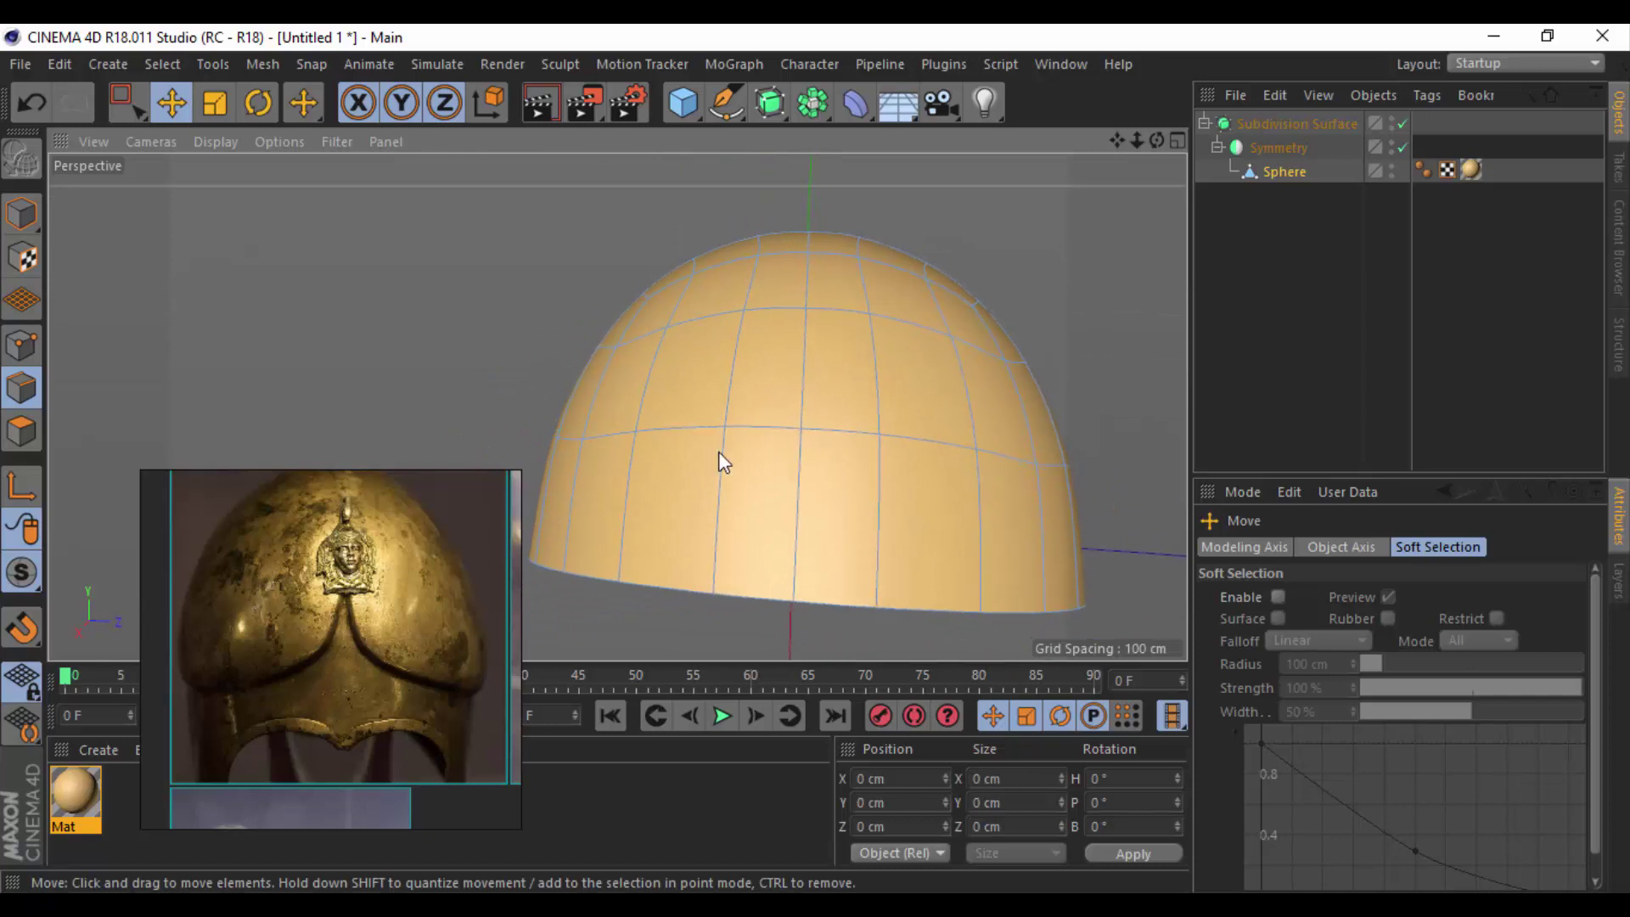
pyautogui.rightClick(408, 333)
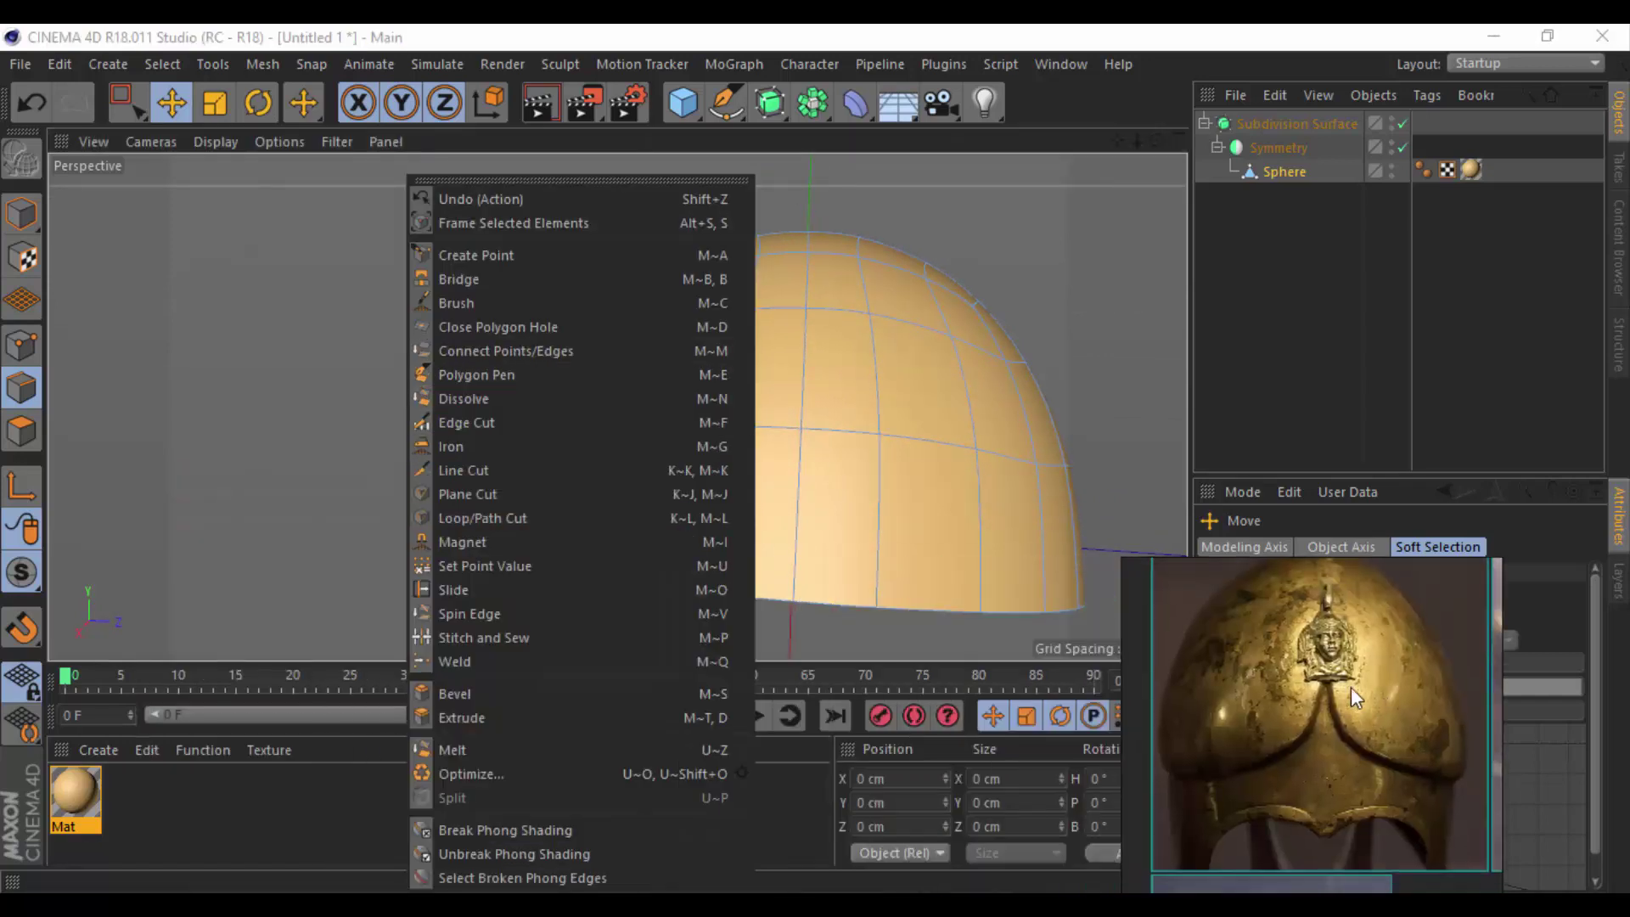
pyautogui.press('Escape')
# Select the Sphere and start a Line Cut (K~K) from the dome's bottom rim upward.
pyautogui.click(1287, 171)
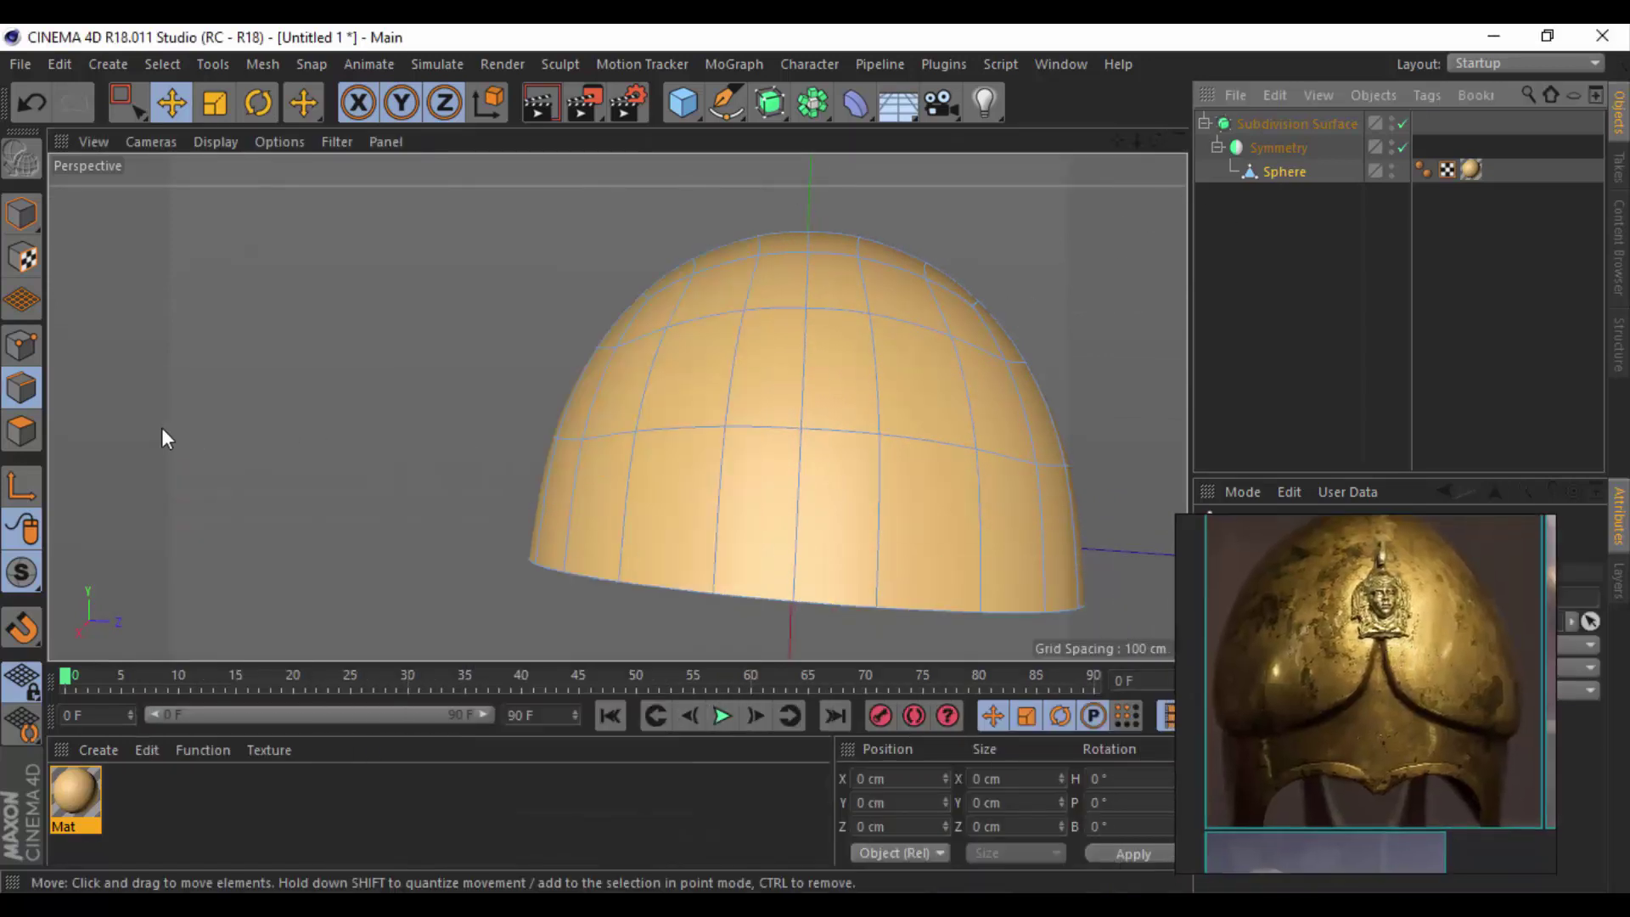
pyautogui.rightClick(406, 450)
pyautogui.click(498, 472)
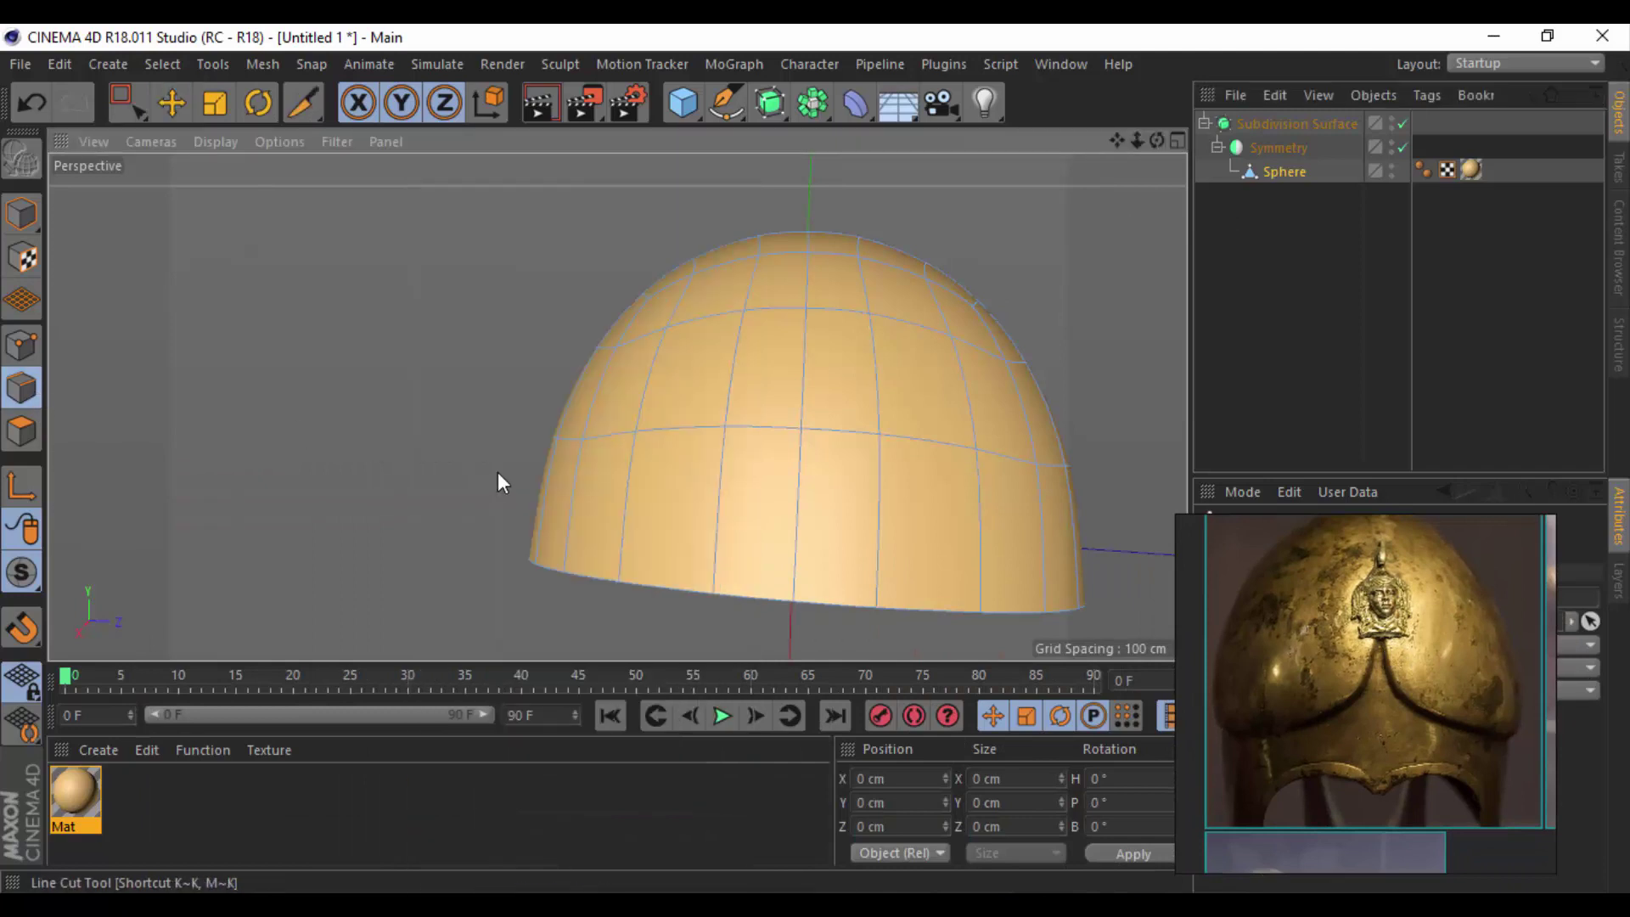
pyautogui.keyDown('alt'); pyautogui.moveTo(931, 552); pyautogui.dragTo(801, 516); pyautogui.keyUp('alt')
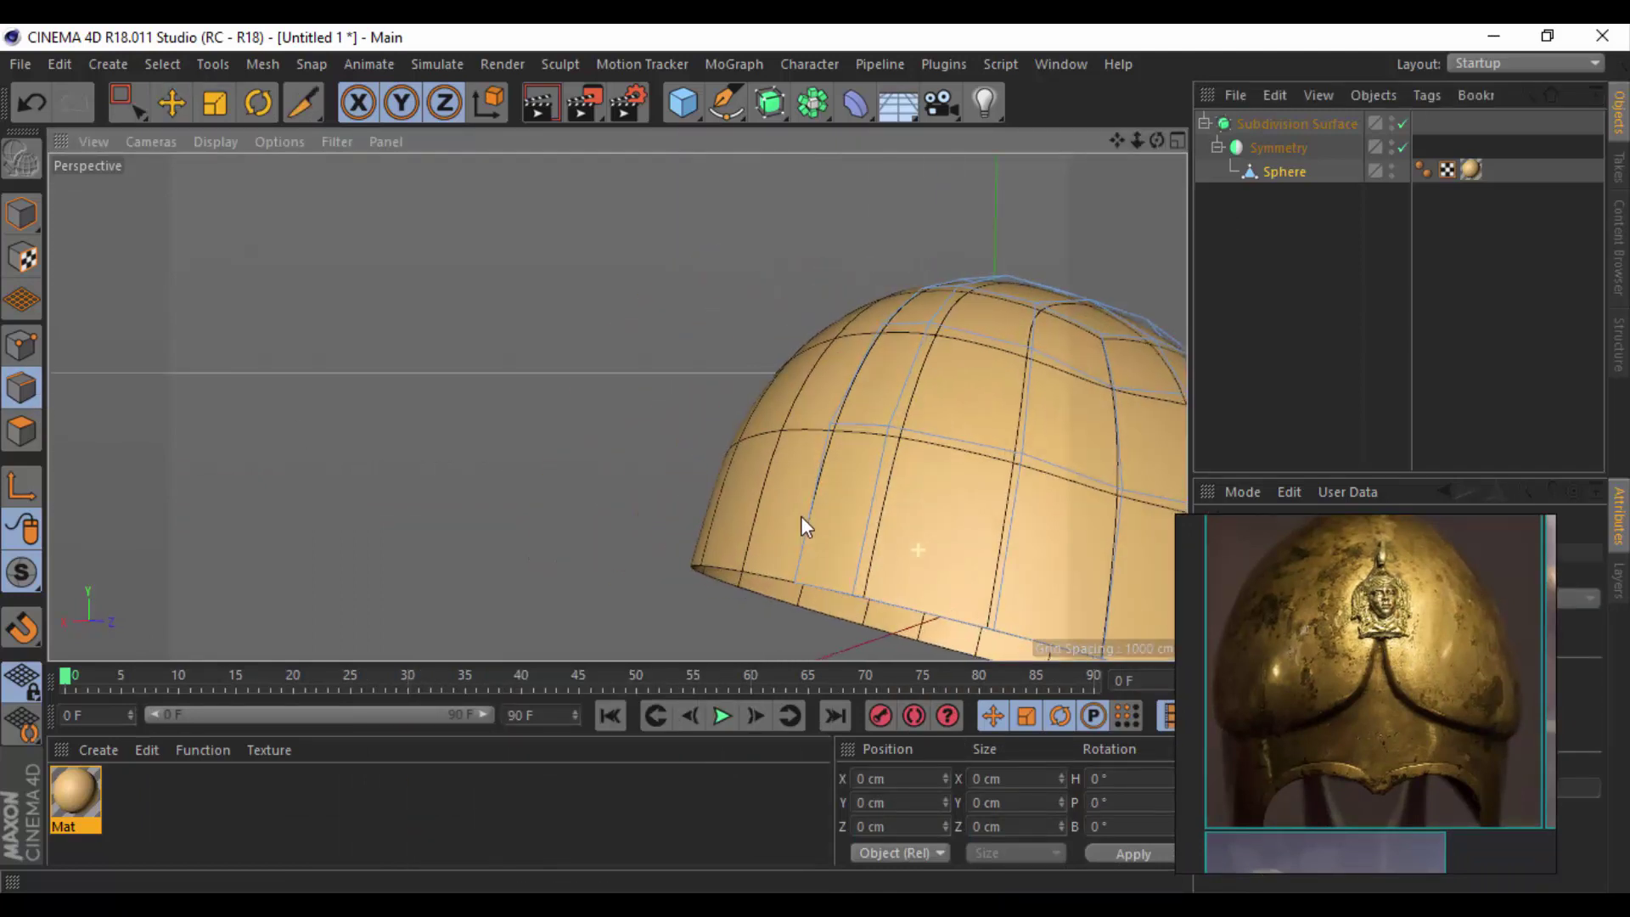
pyautogui.click(993, 629)
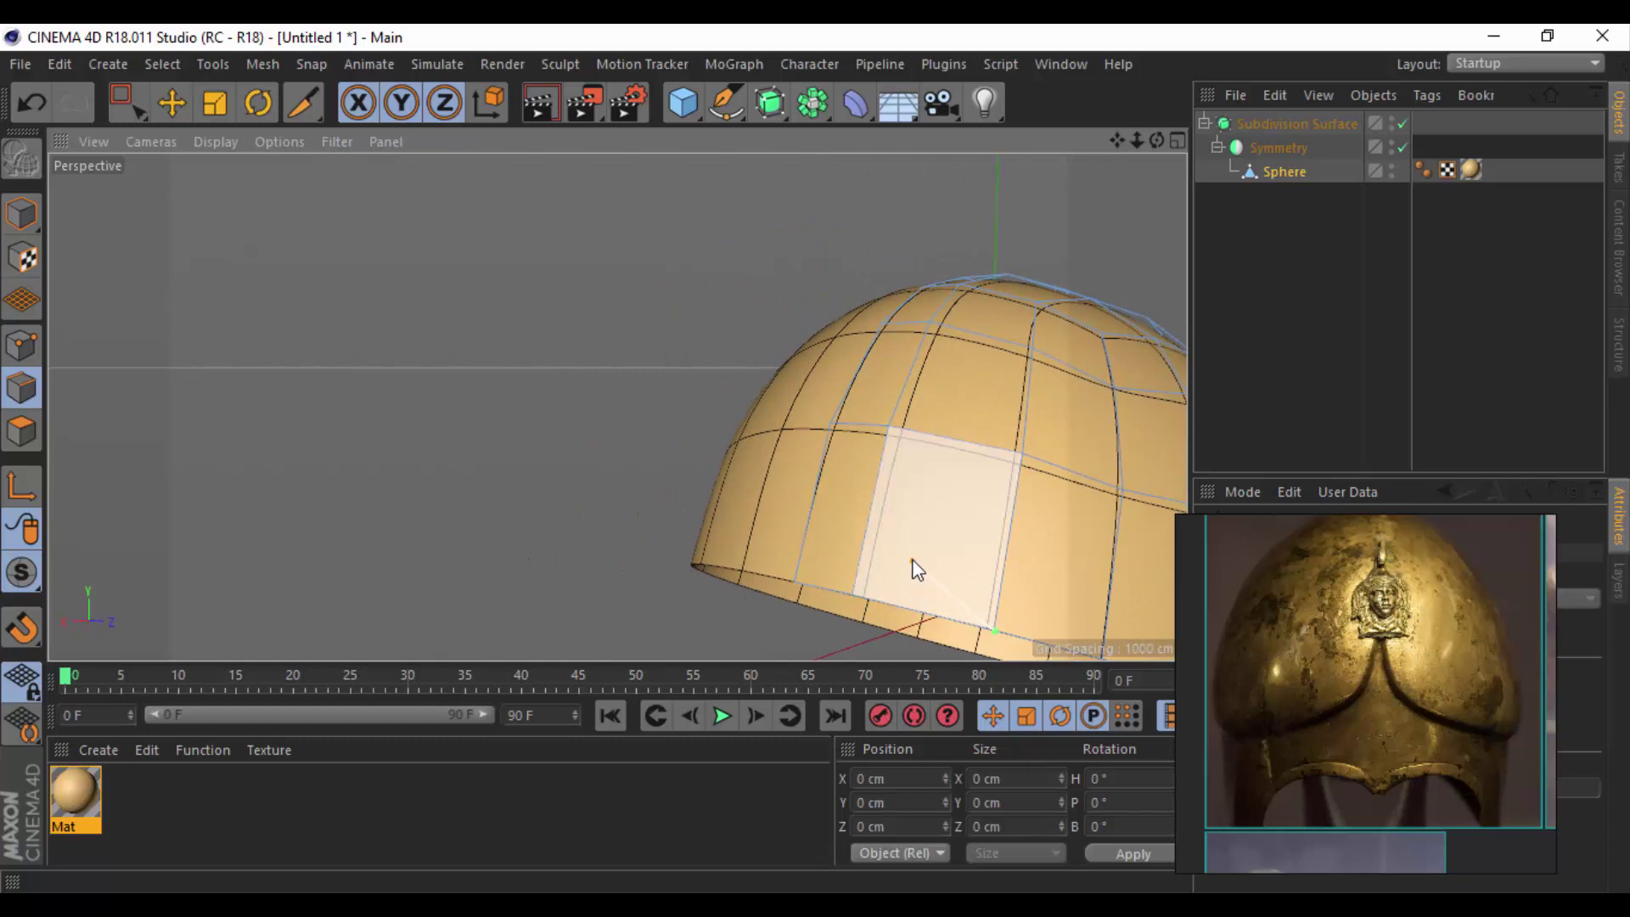
pyautogui.click(910, 558)
pyautogui.click(890, 426)
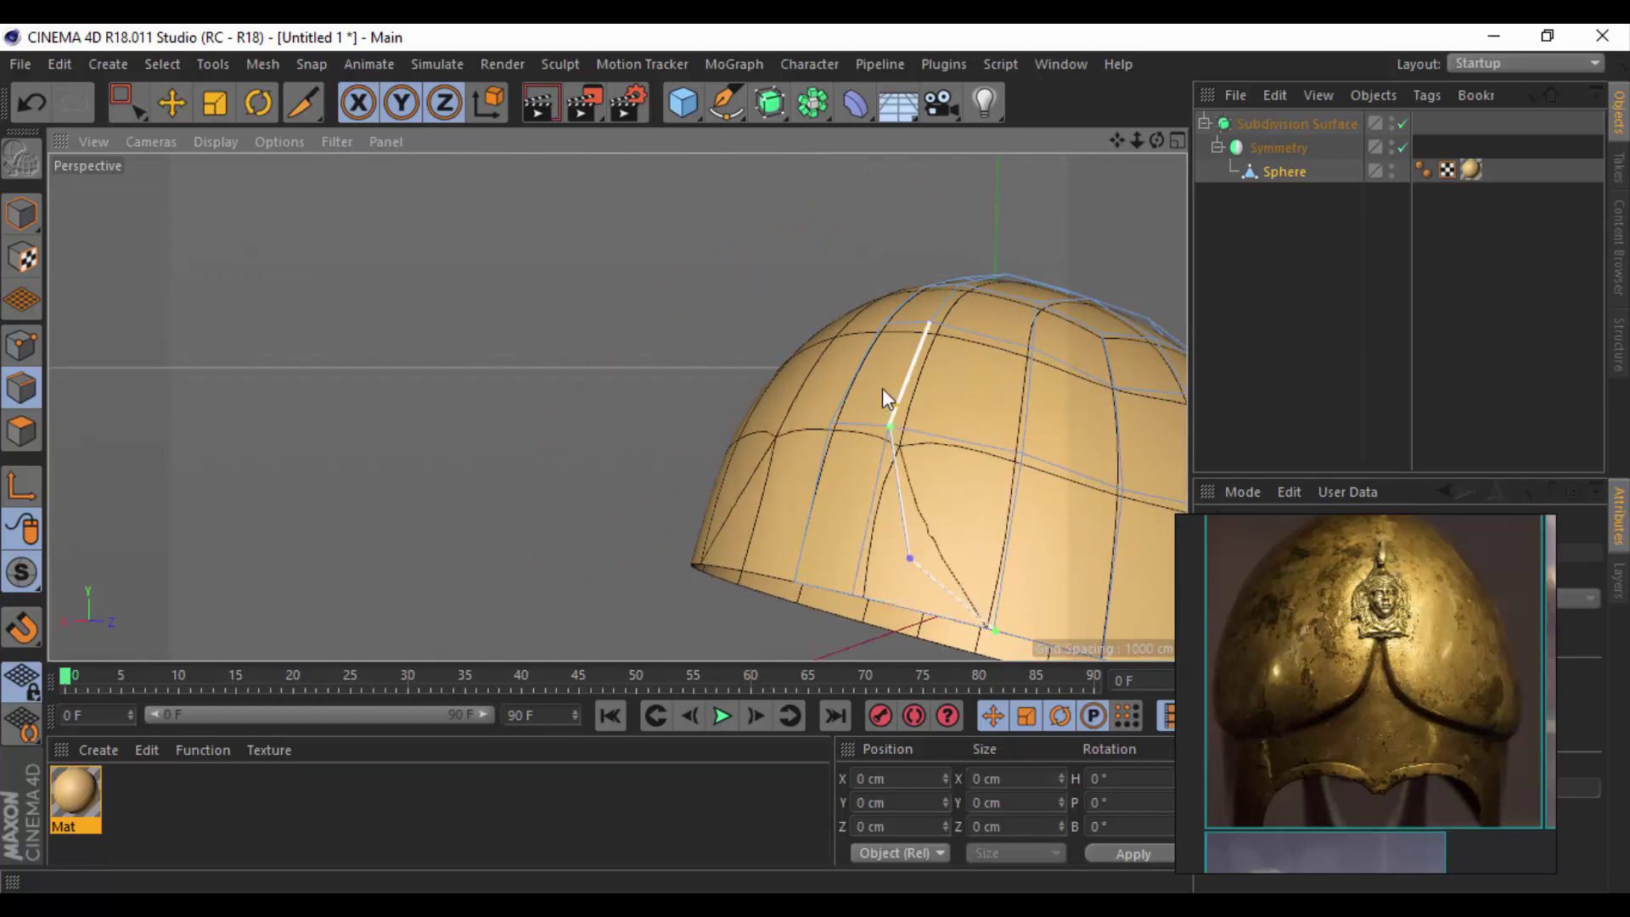
# Extend the line cut to the upper edges near the crown, adding new edges.
pyautogui.scroll(3, 900, 324)
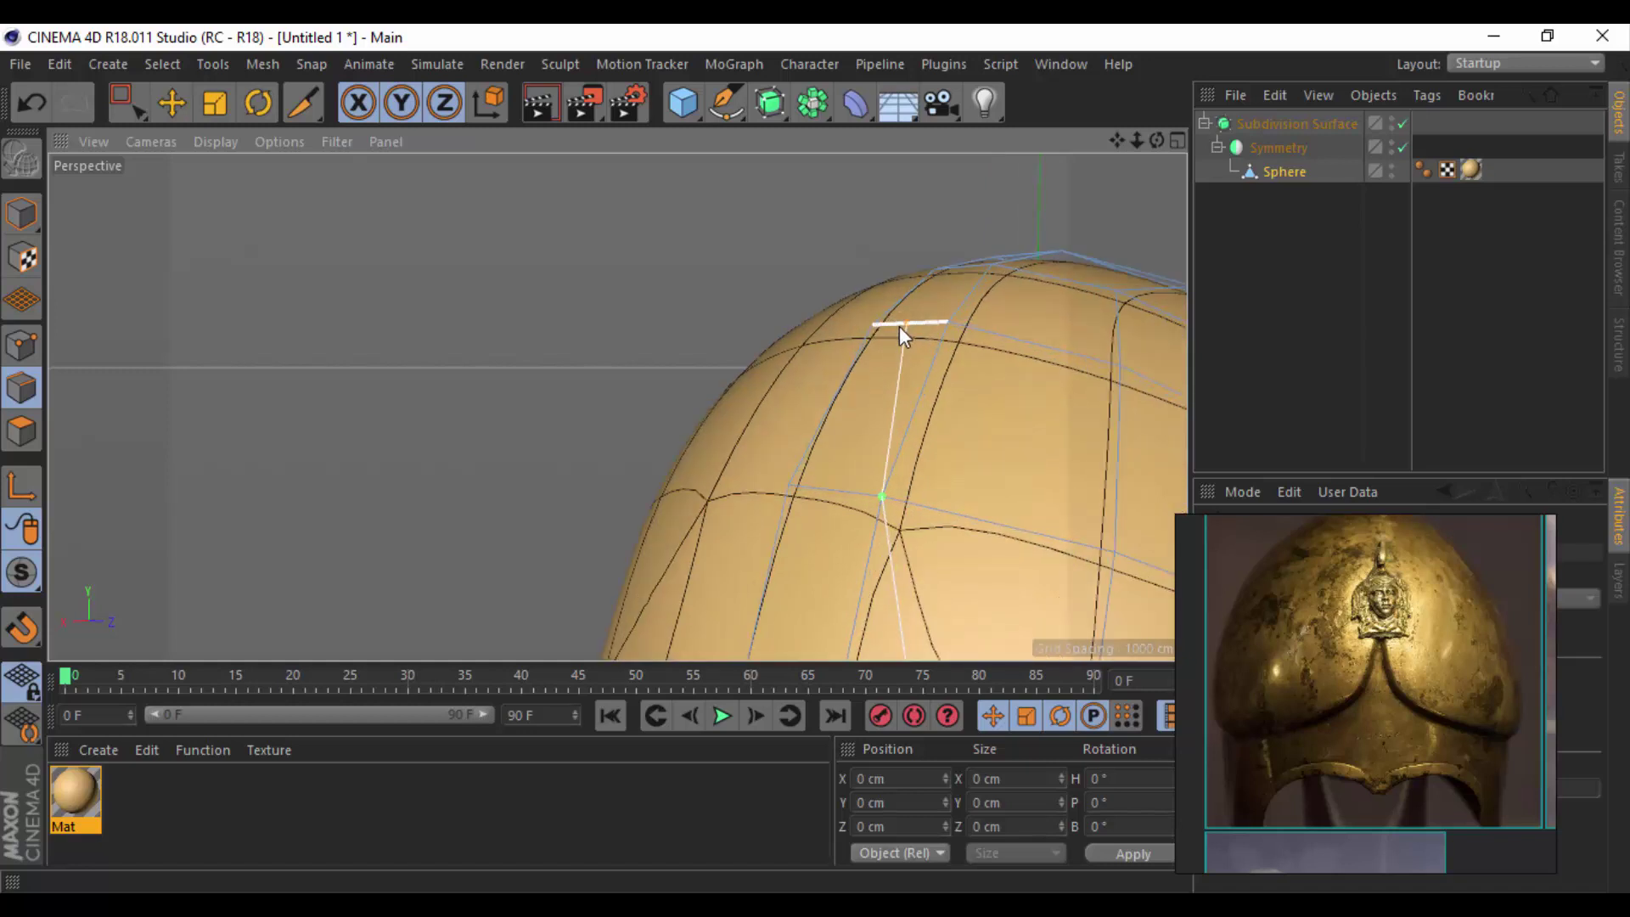
pyautogui.click(897, 323)
pyautogui.scroll(2, 913, 369)
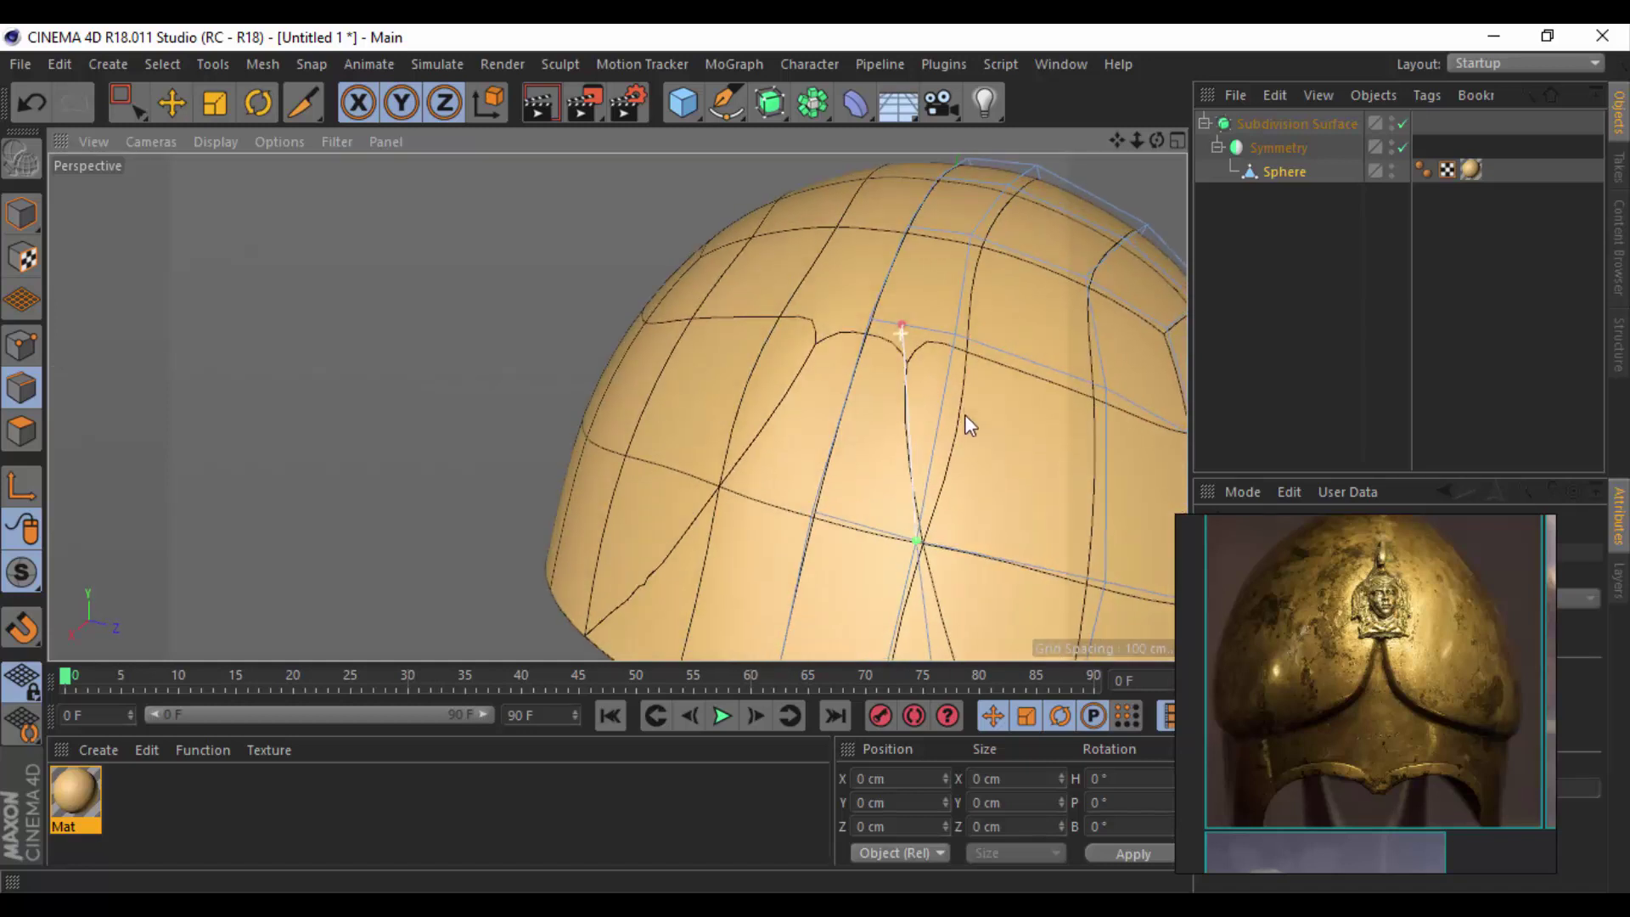
pyautogui.click(910, 276)
pyautogui.click(970, 234)
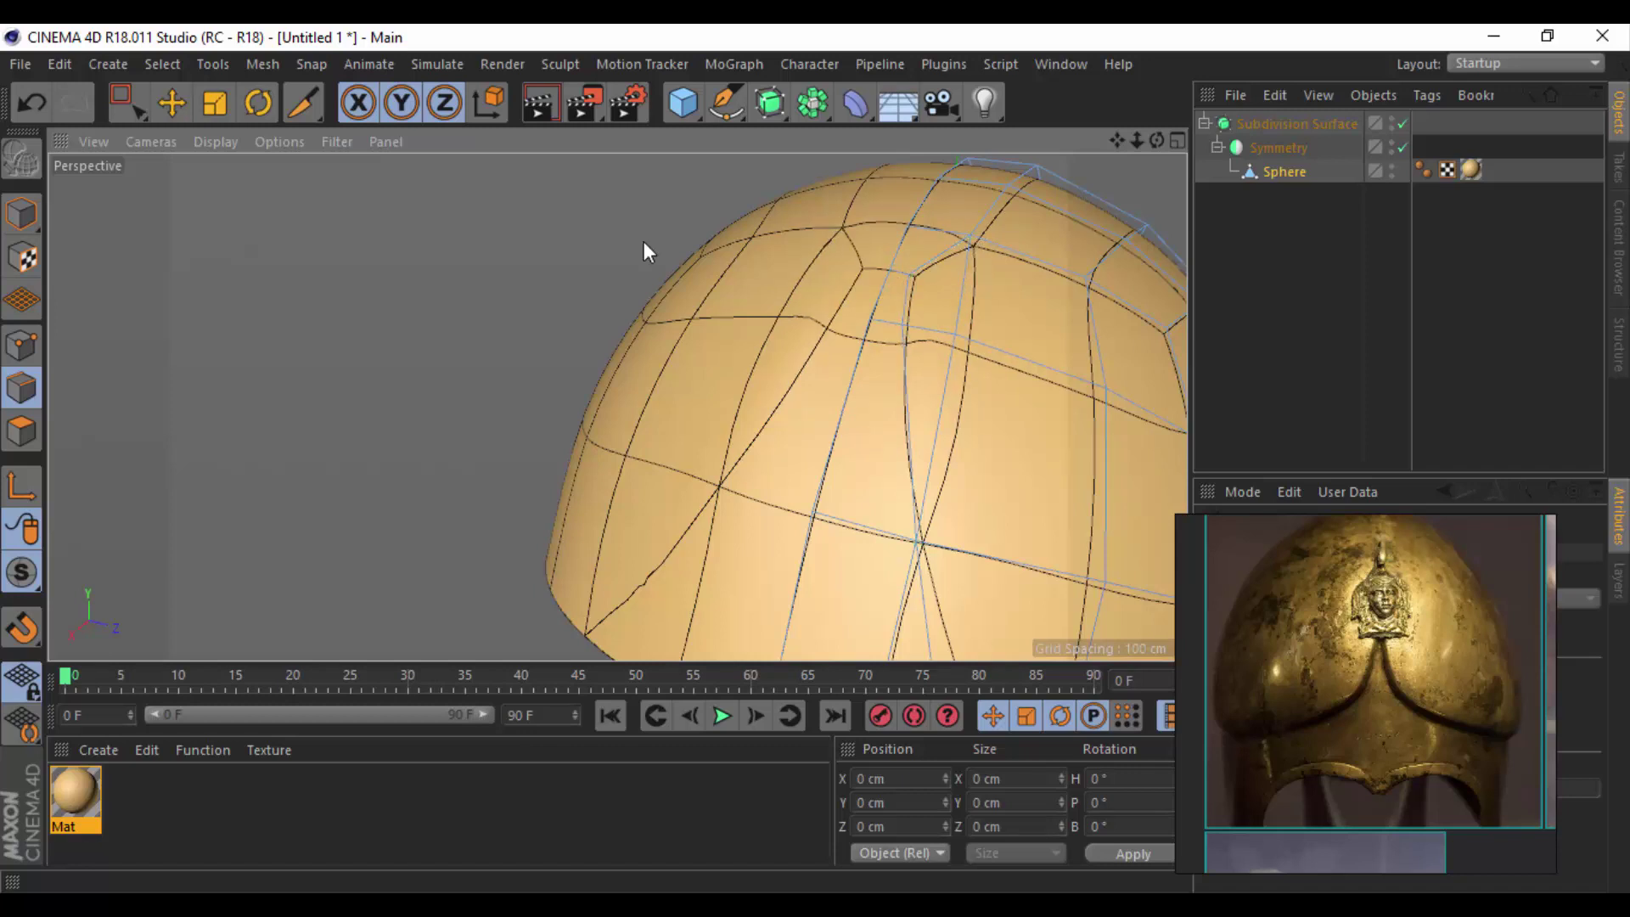
# Move the Sphere out of the Symmetry object and delete a polygon on its open edge.
pyautogui.click(21, 430)
pyautogui.moveTo(127, 103); pyautogui.dragTo(203, 136)
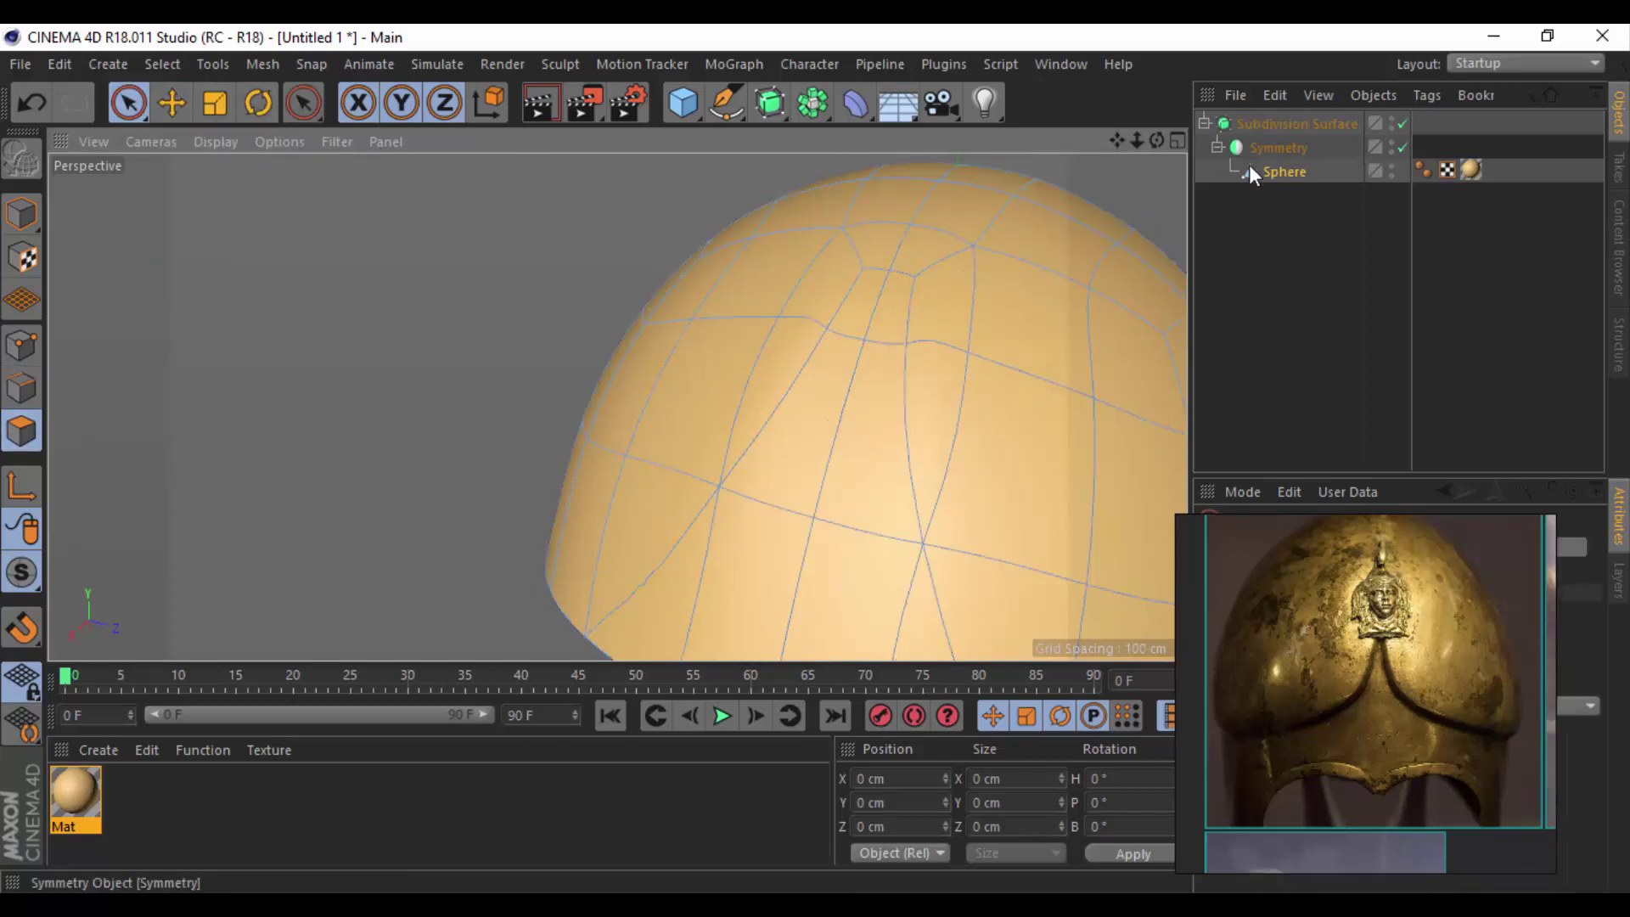
pyautogui.moveTo(1249, 167); pyautogui.dragTo(1283, 258)
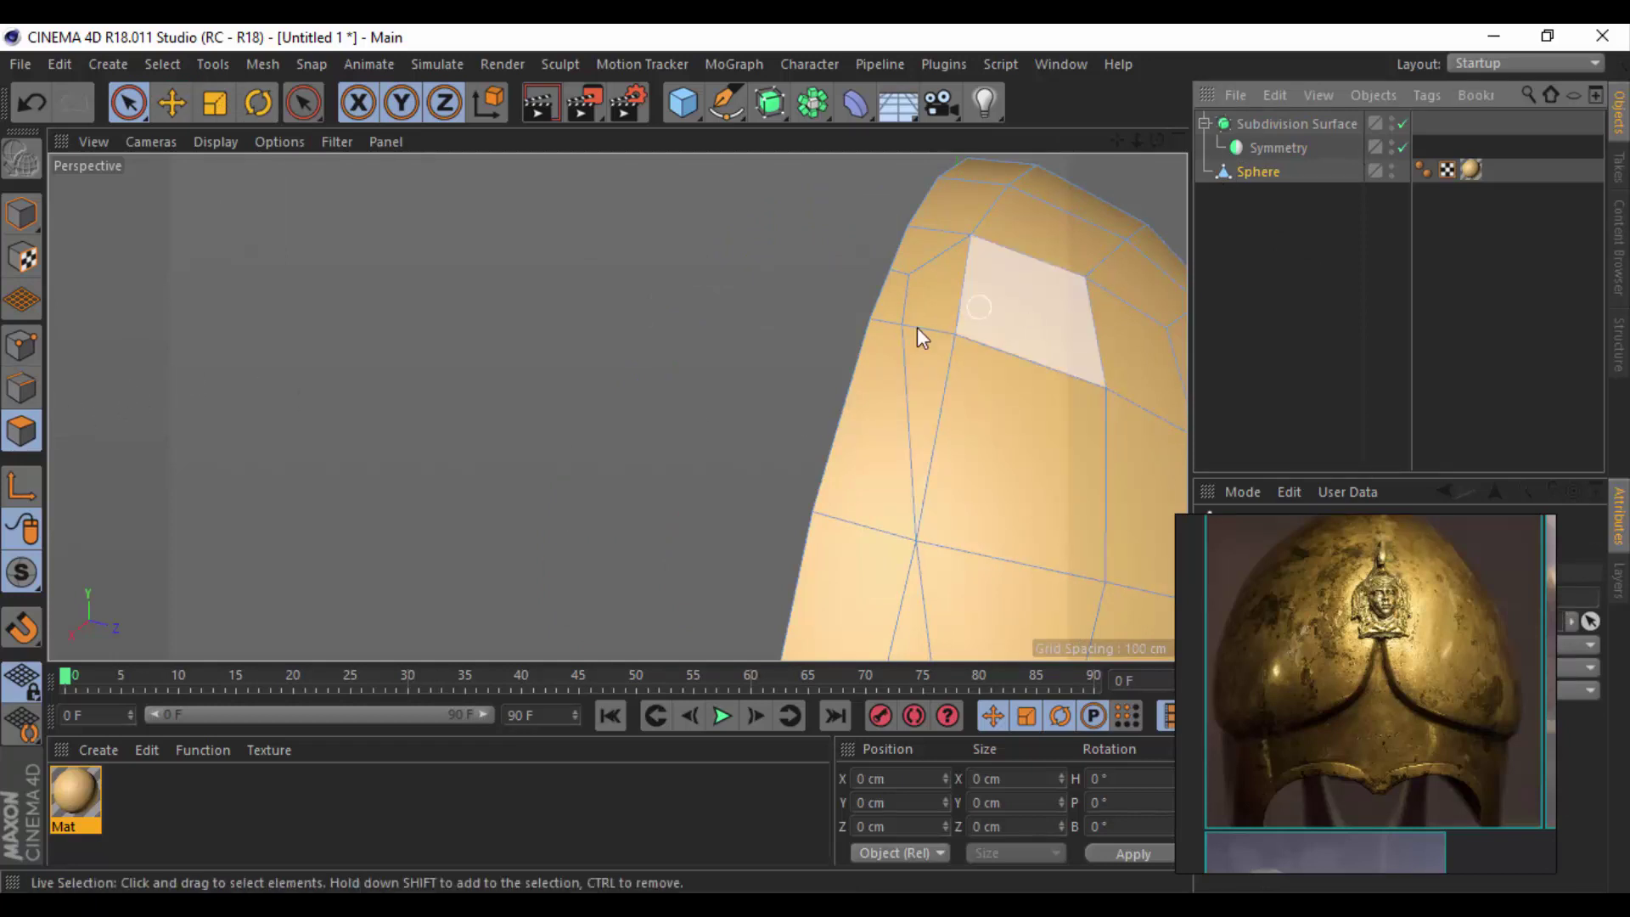
pyautogui.click(857, 399)
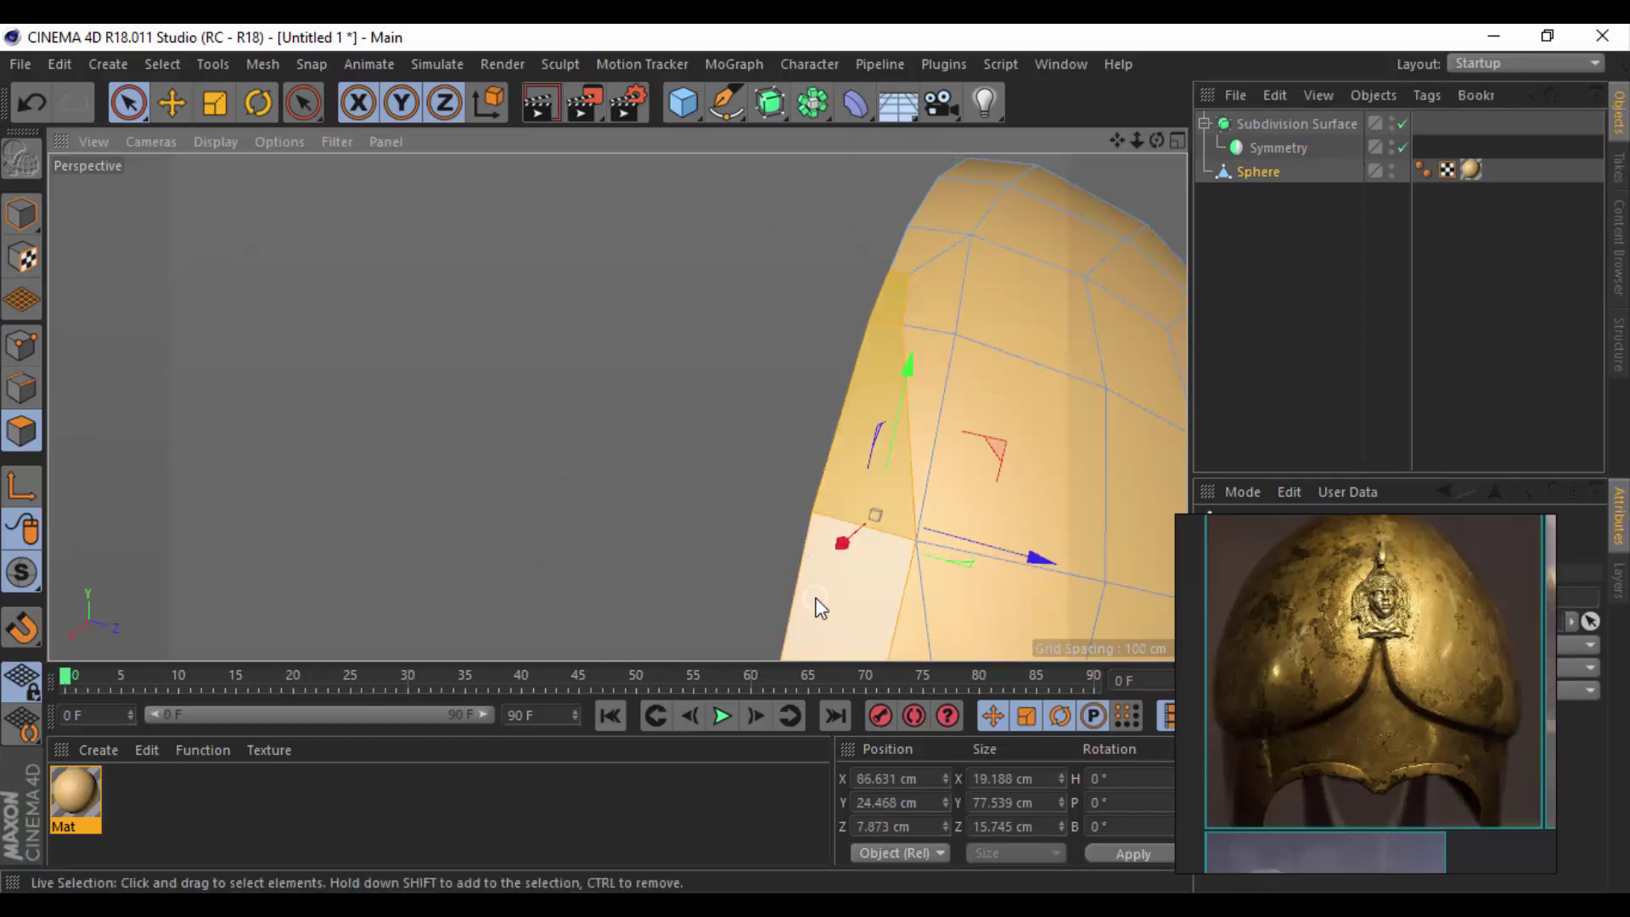
pyautogui.press('Delete')
# Delete a second polygon near the mesh's lower corner.
pyautogui.moveTo(815, 597)
pyautogui.keyDown('alt'); pyautogui.mouseDown()
pyautogui.moveTo(847, 557)
pyautogui.moveTo(761, 207)
pyautogui.moveTo(752, 429)
pyautogui.moveTo(574, 356)
pyautogui.mouseUp(); pyautogui.keyUp('alt')
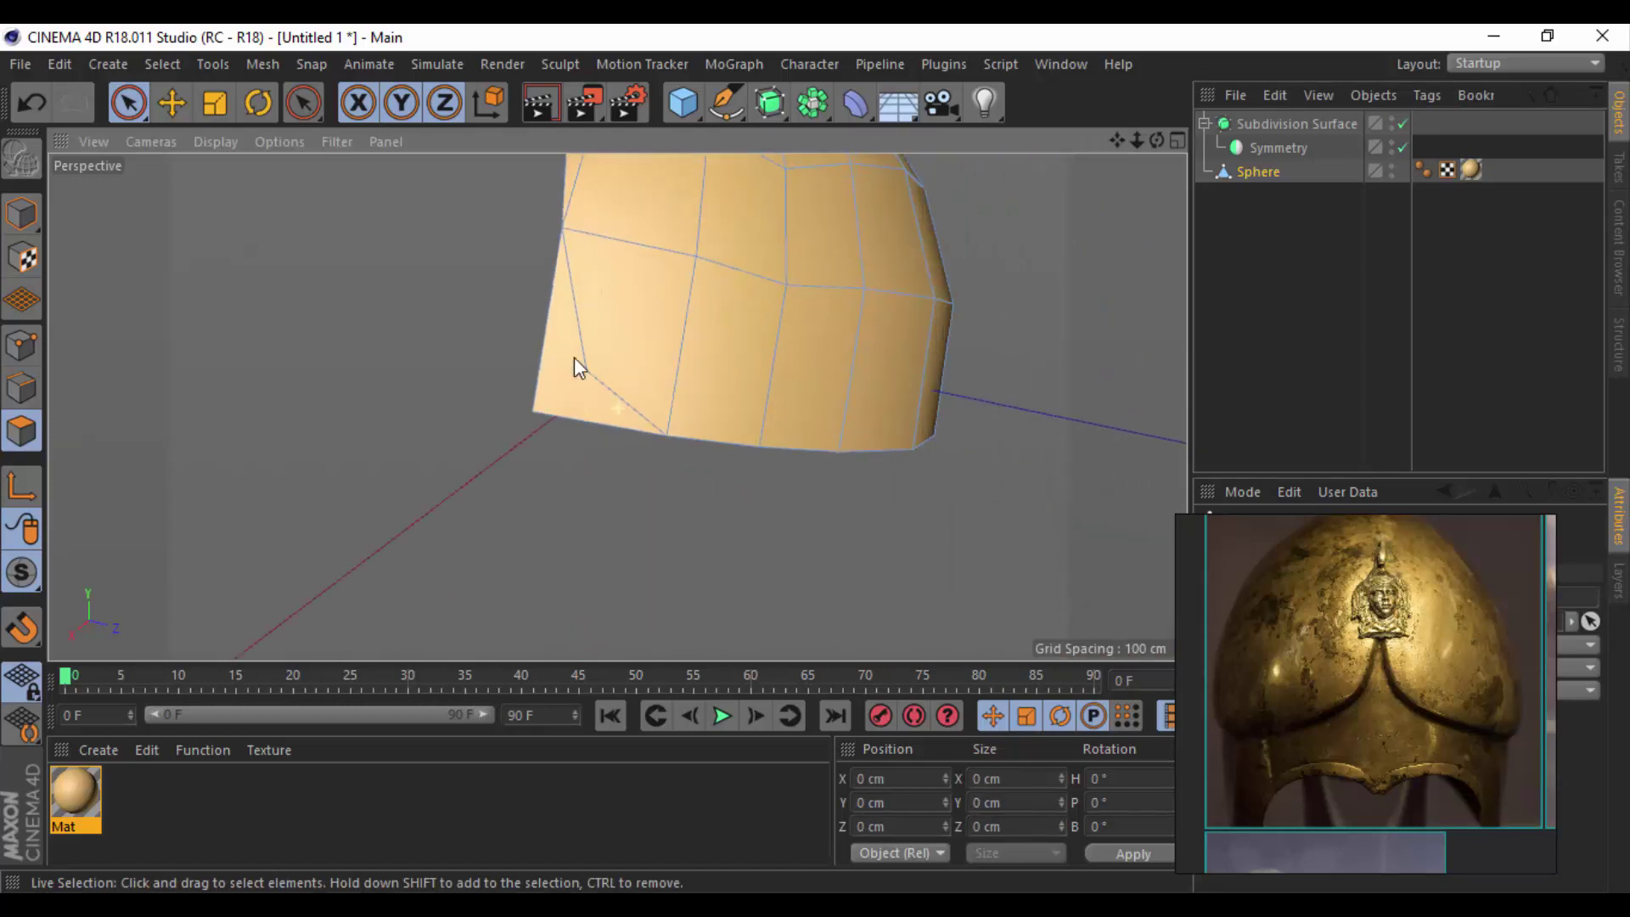
pyautogui.click(553, 417)
pyautogui.press('Delete')
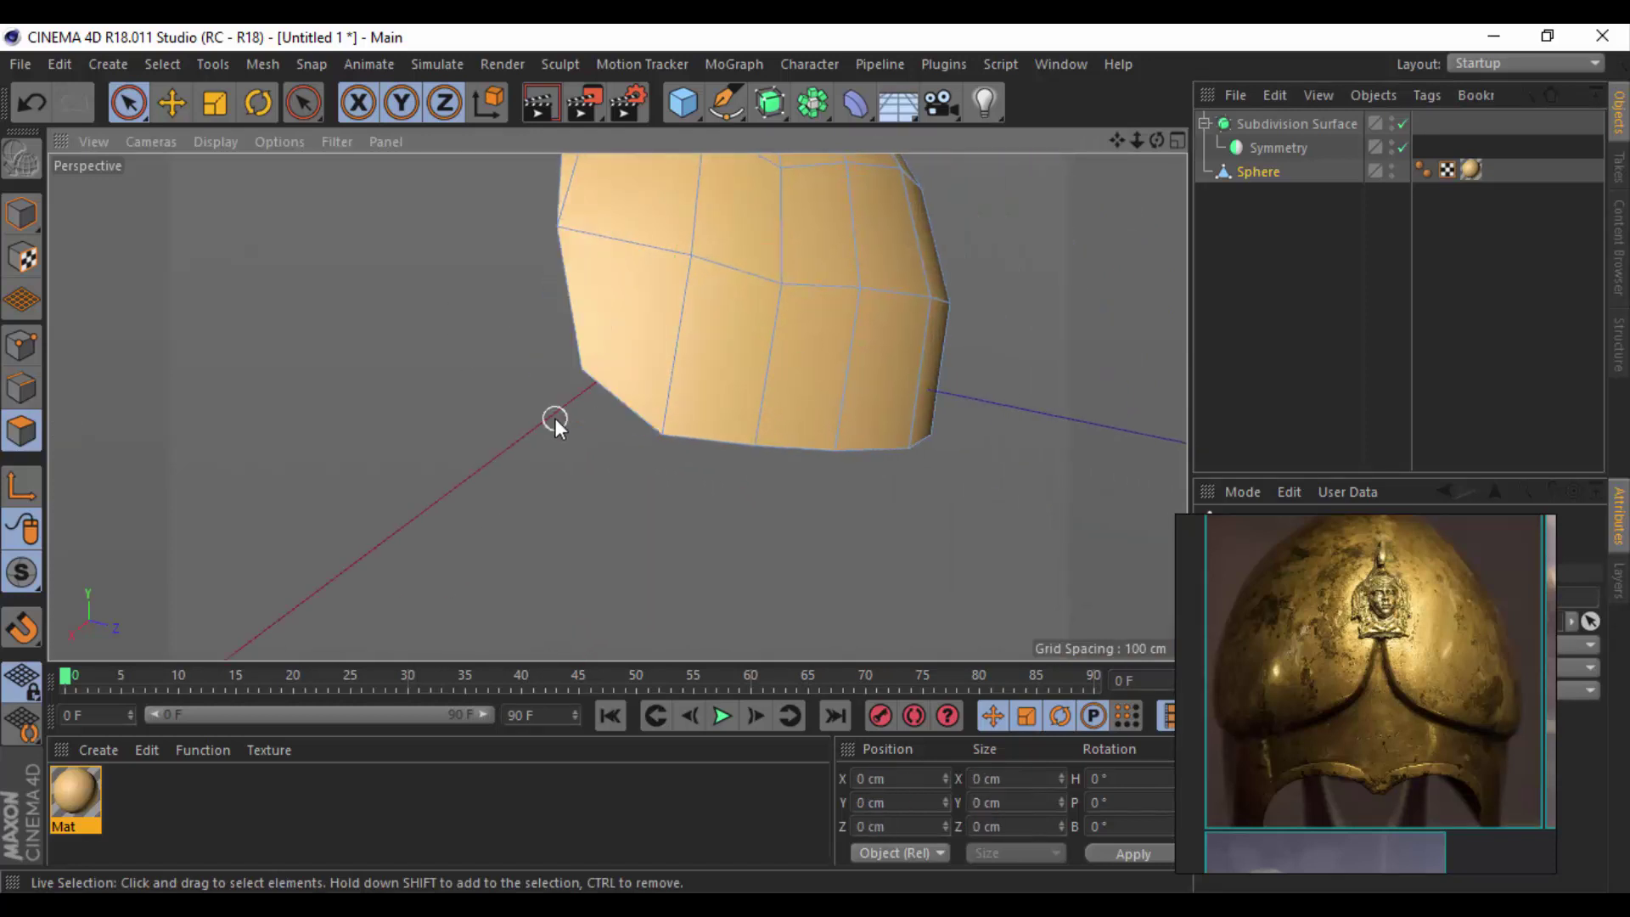
pyautogui.moveTo(563, 415)
pyautogui.keyDown('alt'); pyautogui.mouseDown()
pyautogui.moveTo(589, 499)
pyautogui.moveTo(757, 552)
pyautogui.moveTo(709, 521)
pyautogui.mouseUp(); pyautogui.keyUp('alt')
# Move corner points in Point mode to reshape the lower corner.
pyautogui.click(172, 102)
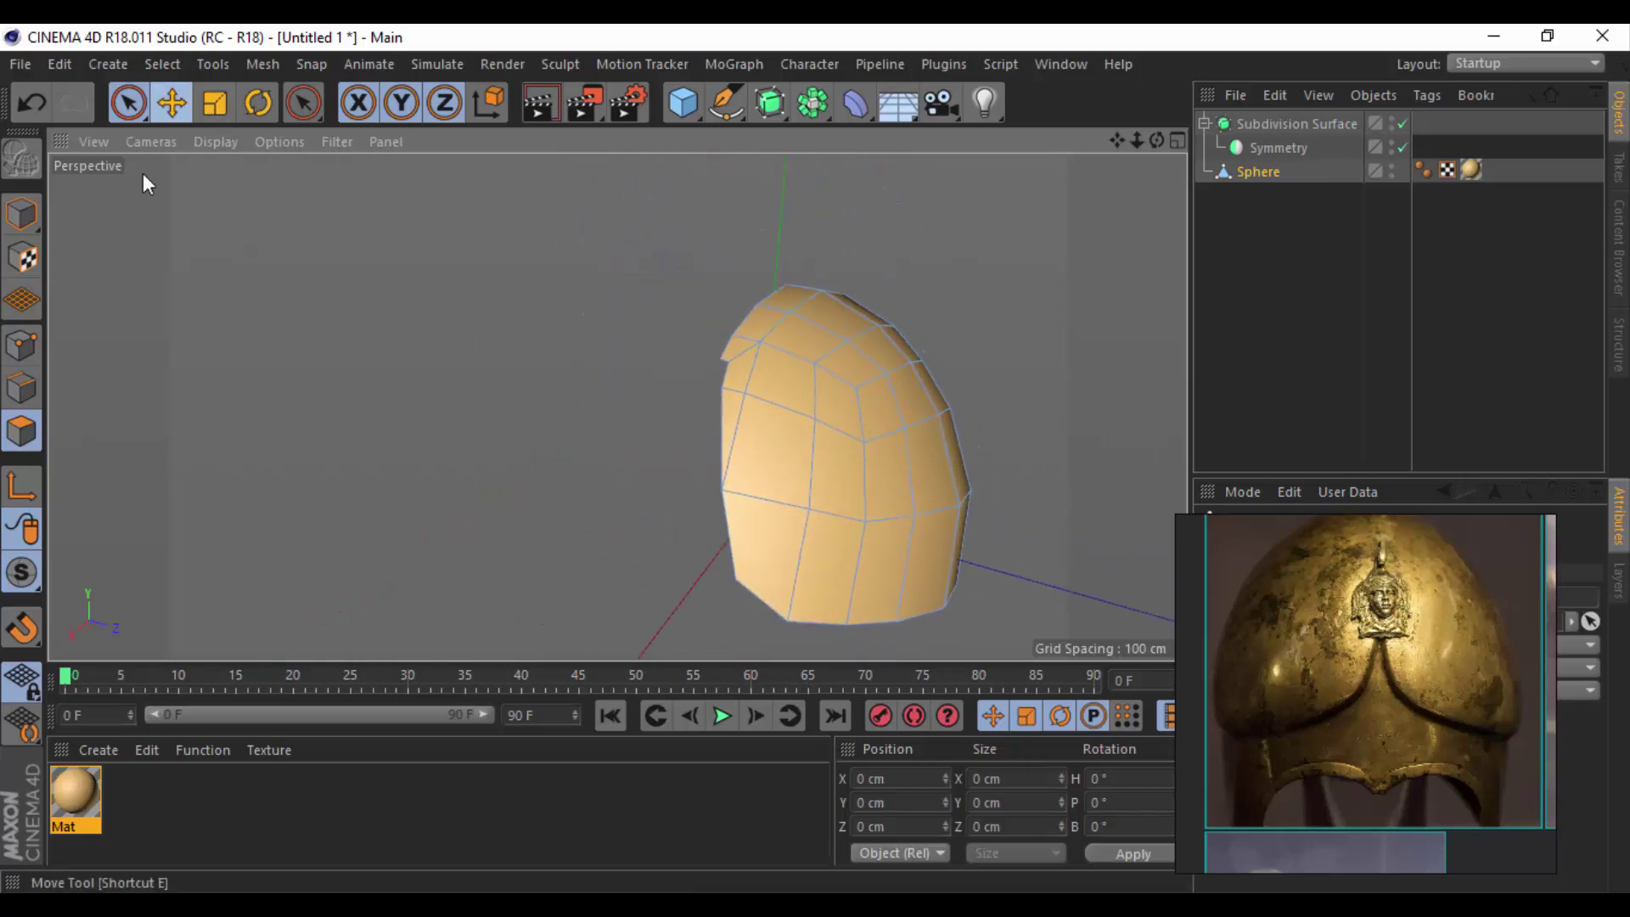
pyautogui.click(26, 387)
pyautogui.click(724, 370)
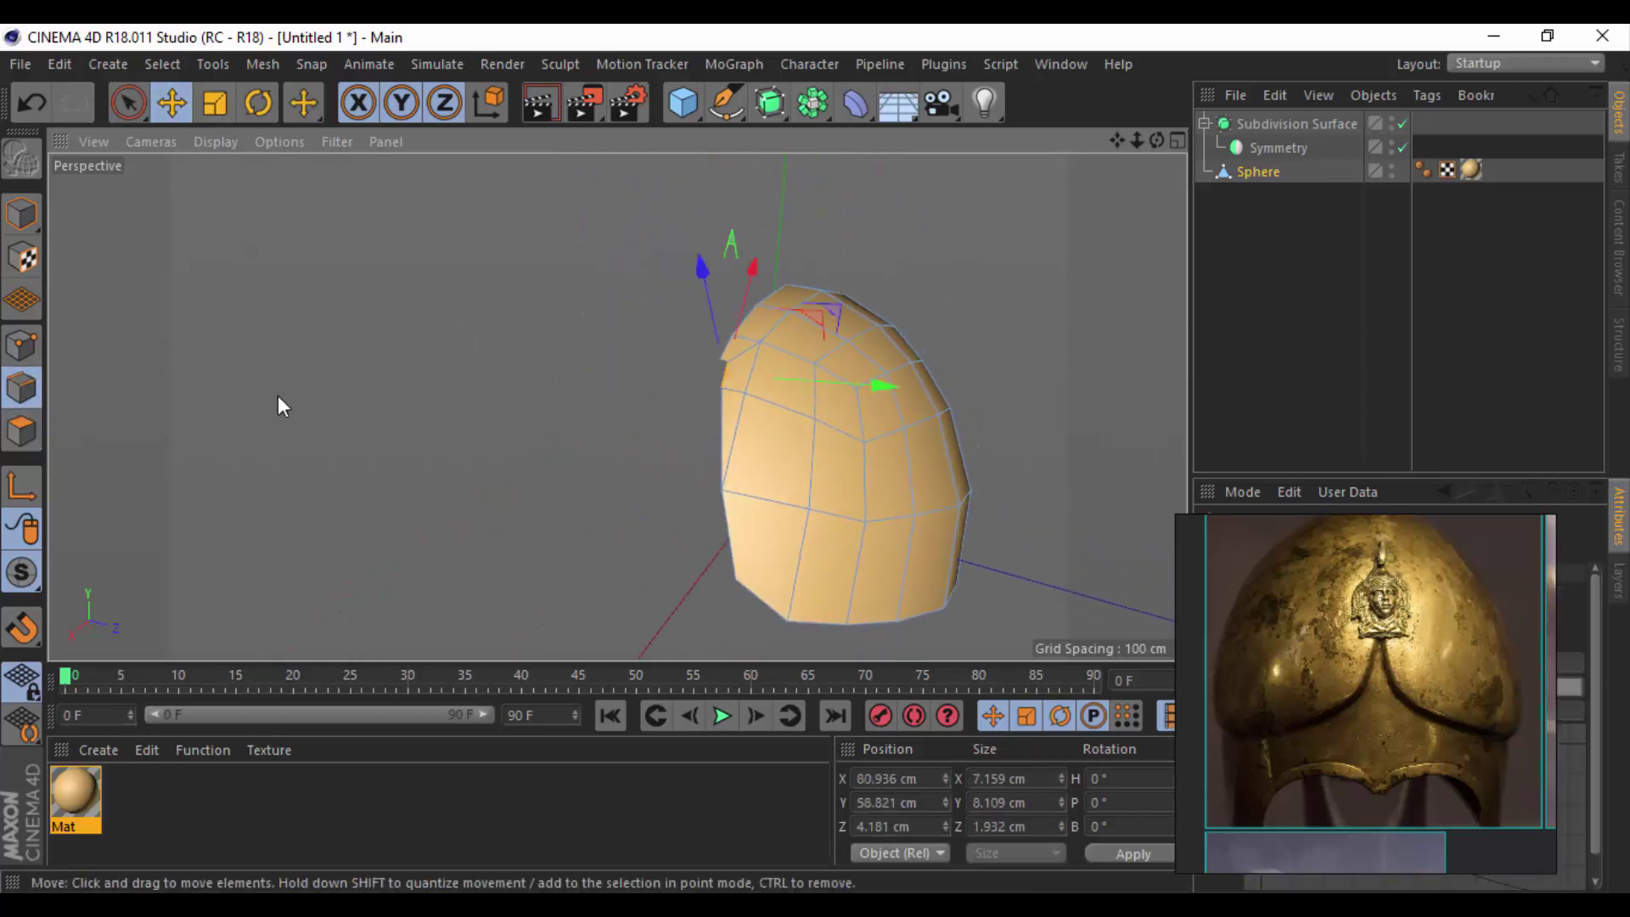
pyautogui.click(21, 345)
pyautogui.moveTo(818, 434)
pyautogui.keyDown('alt'); pyautogui.mouseDown()
pyautogui.moveTo(812, 455)
pyautogui.moveTo(747, 349)
pyautogui.mouseUp(); pyautogui.keyUp('alt')
pyautogui.click(694, 530)
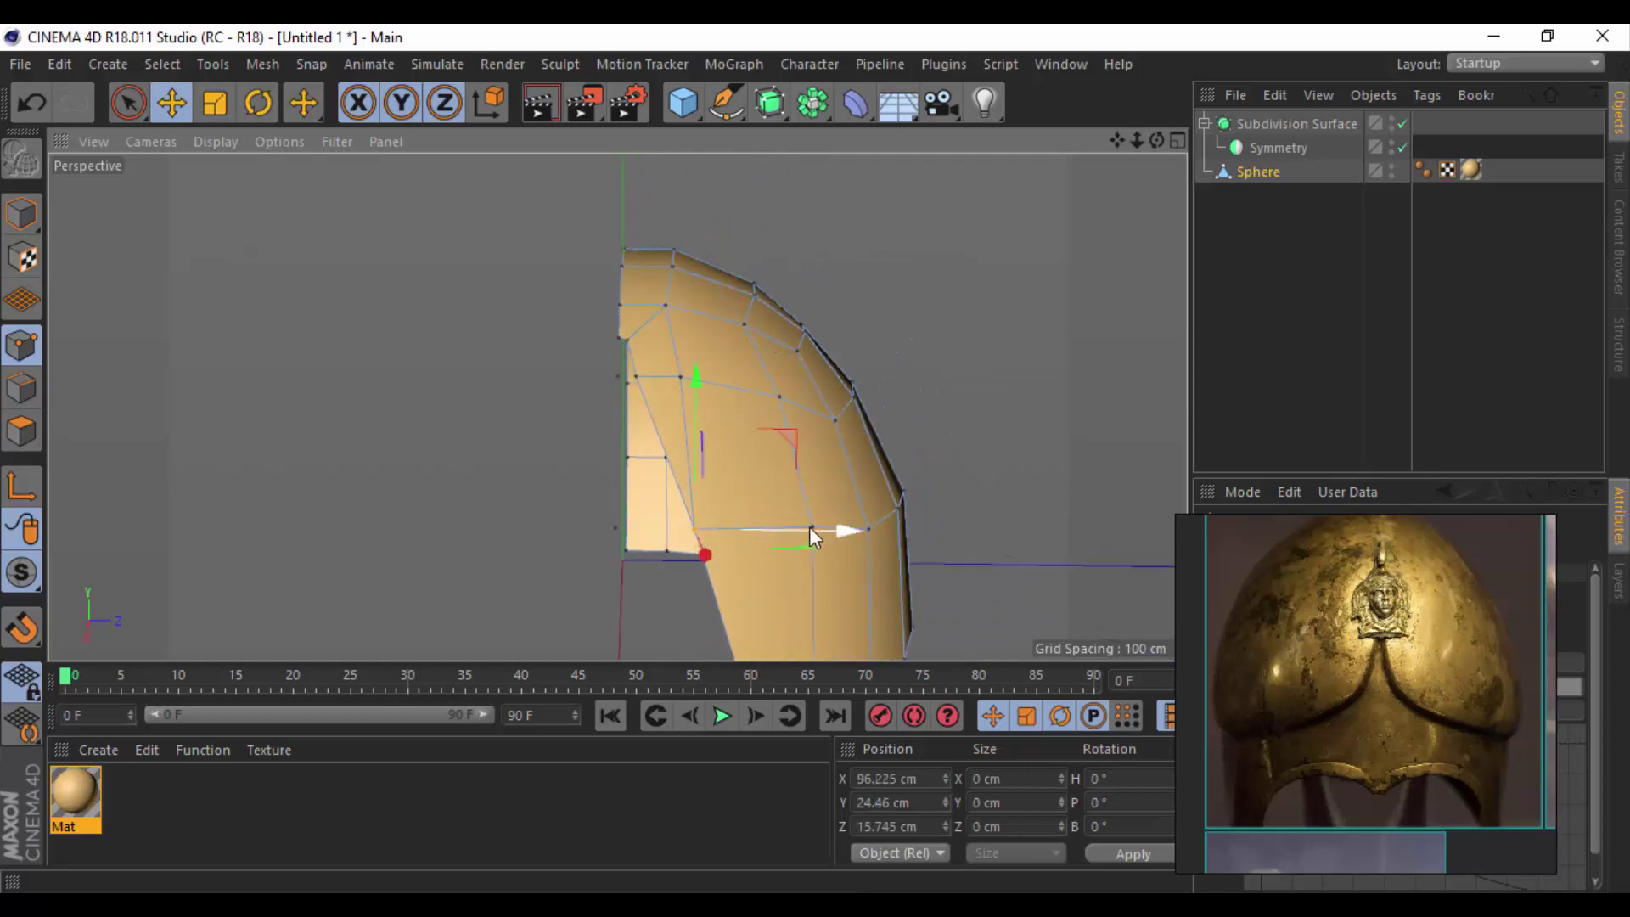
pyautogui.moveTo(816, 533); pyautogui.dragTo(787, 526)
# Try Stitch and Sew on two edges, then undo the stitch.
pyautogui.rightClick(442, 502)
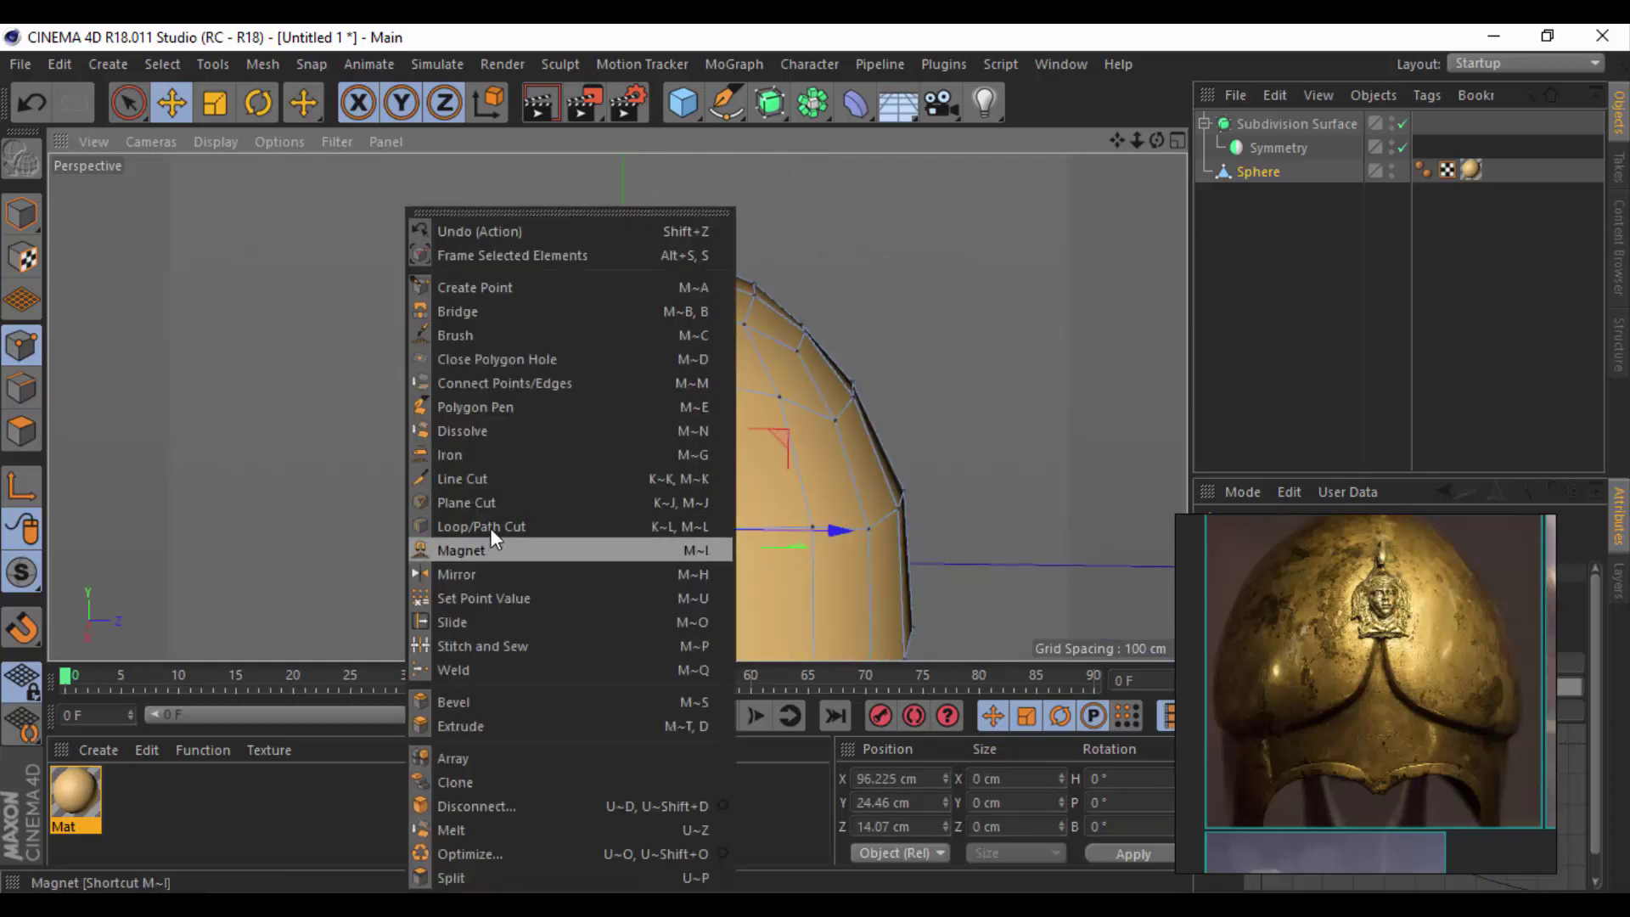
pyautogui.click(503, 499)
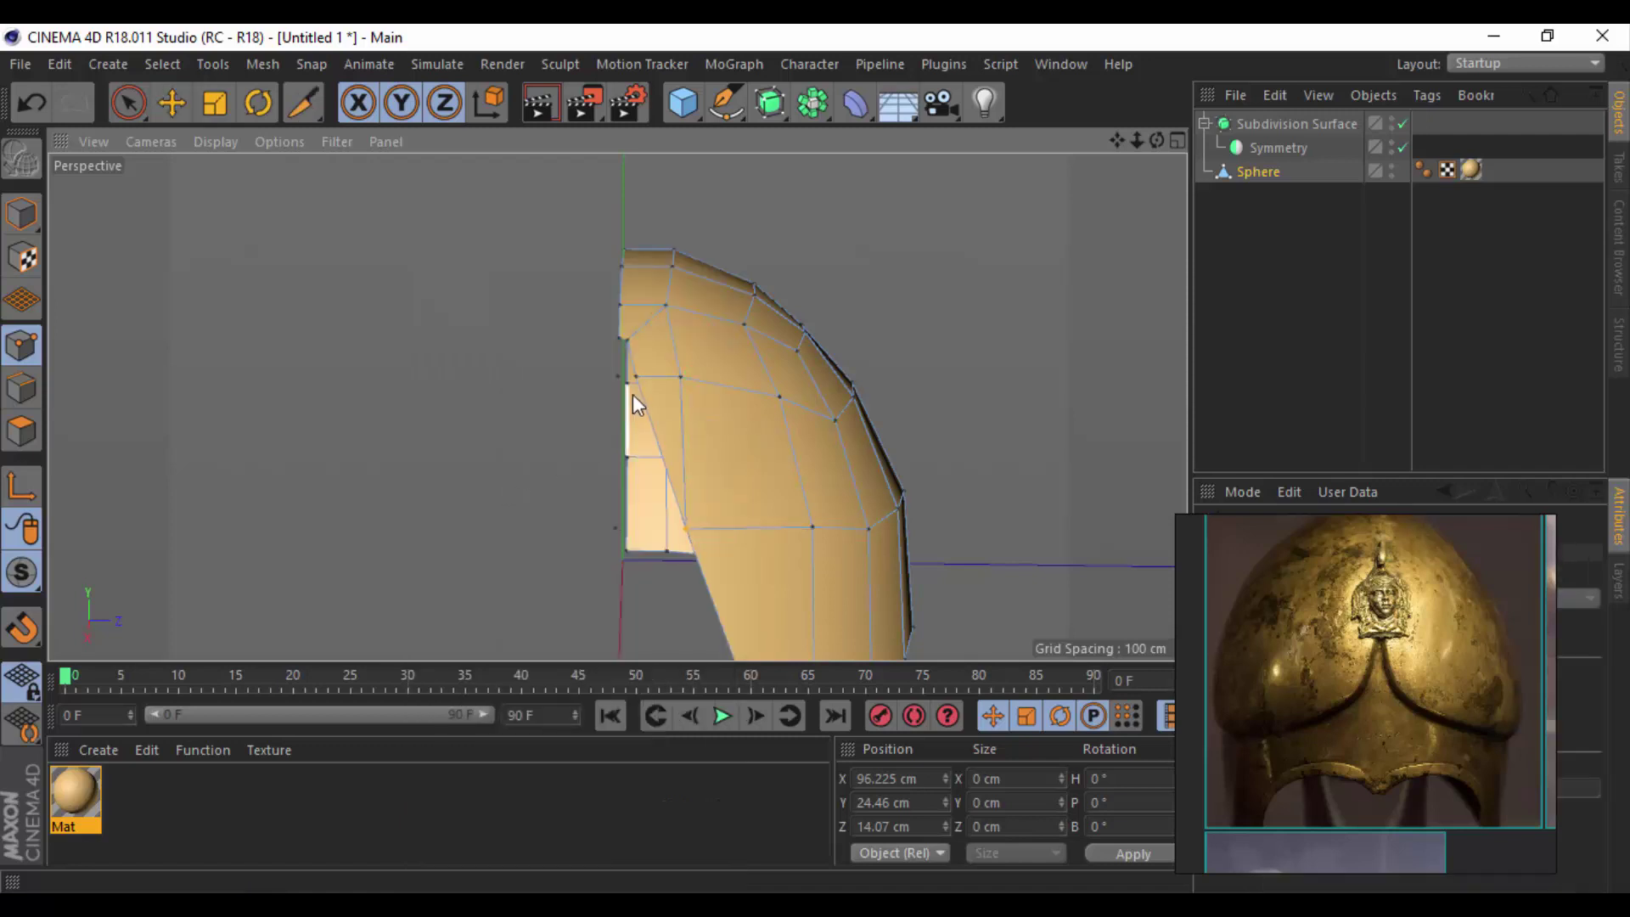
pyautogui.rightClick(415, 377)
pyautogui.click(525, 631)
pyautogui.scroll(3, 664, 374)
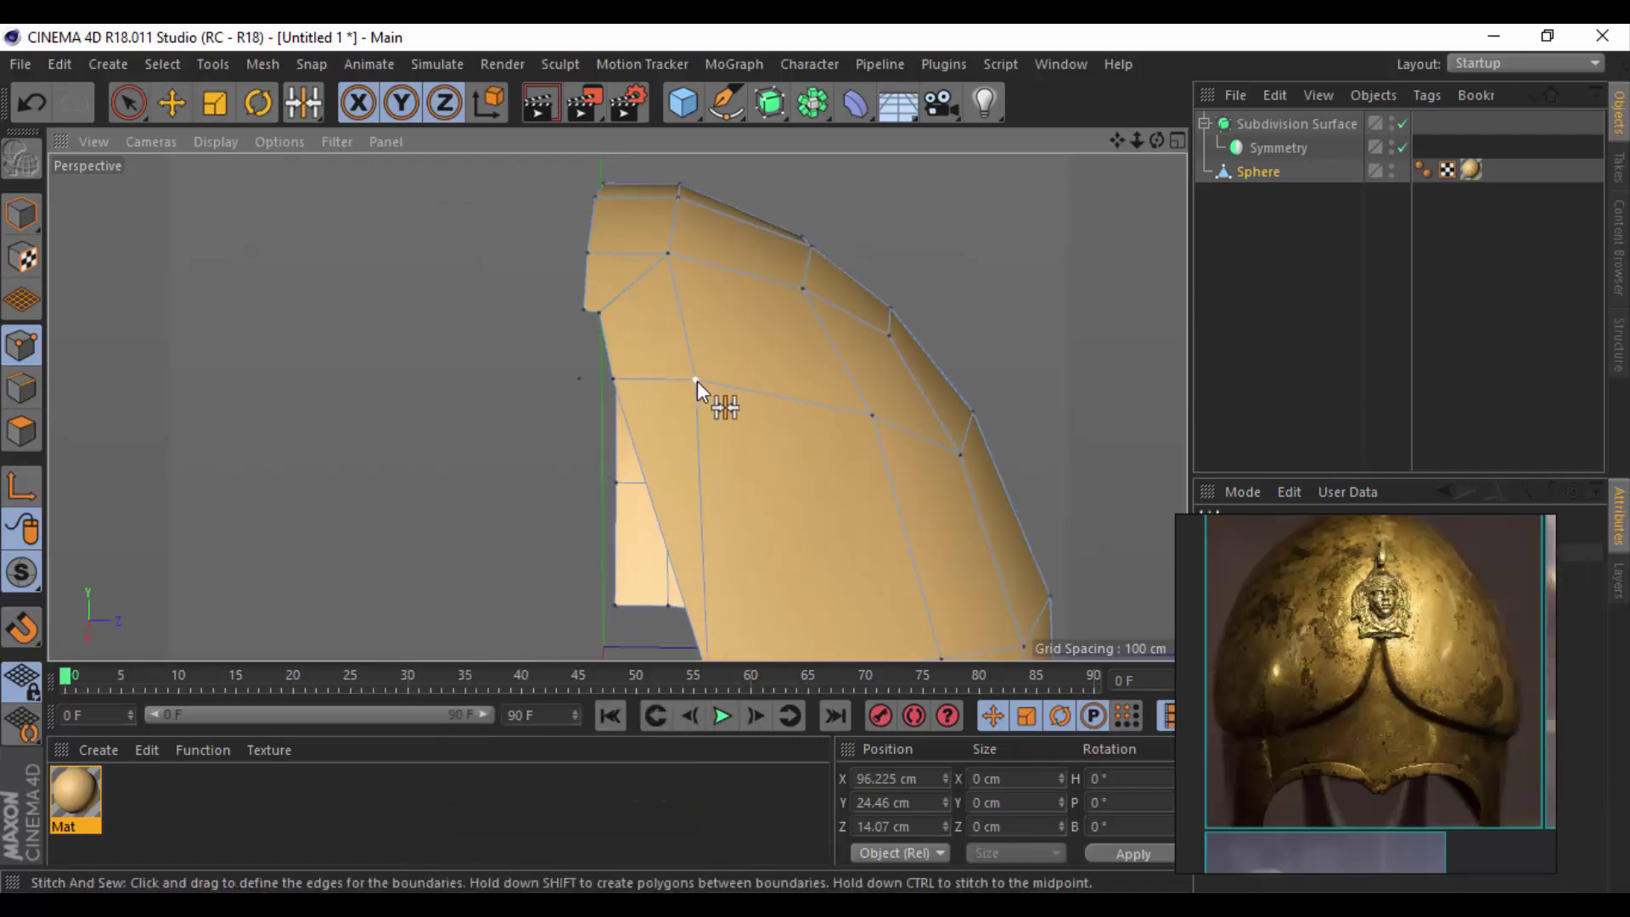
pyautogui.click(614, 381)
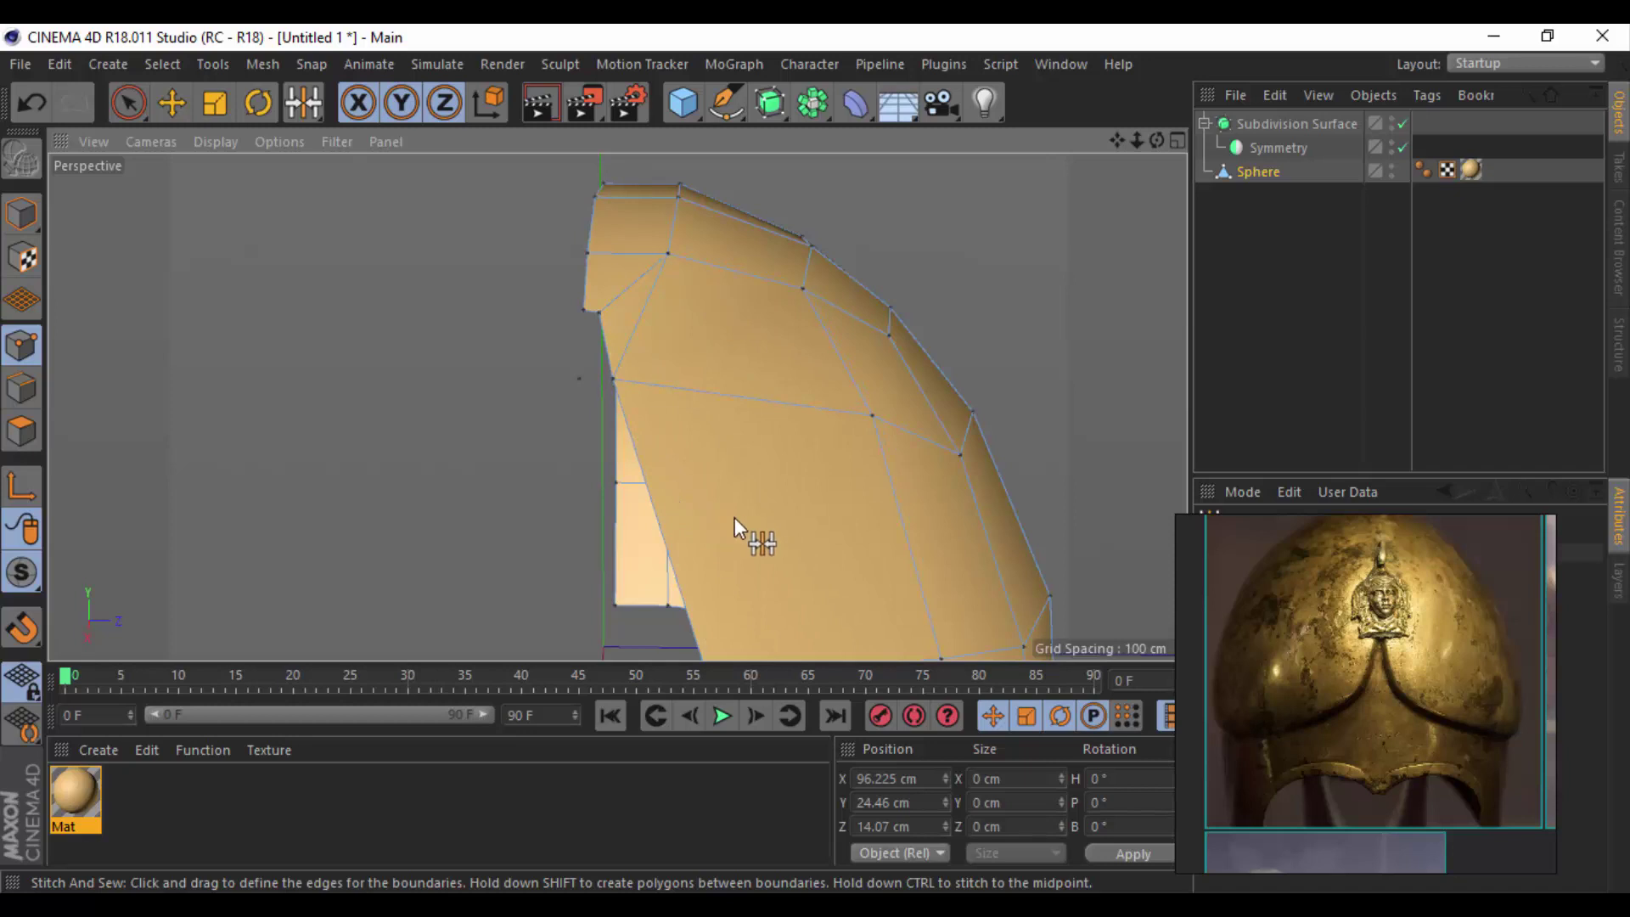
pyautogui.hotkey('ctrl', 'z')
pyautogui.moveTo(743, 522)
pyautogui.keyDown('alt'); pyautogui.mouseDown()
pyautogui.moveTo(579, 335)
pyautogui.moveTo(549, 445)
pyautogui.mouseUp(); pyautogui.keyUp('alt')
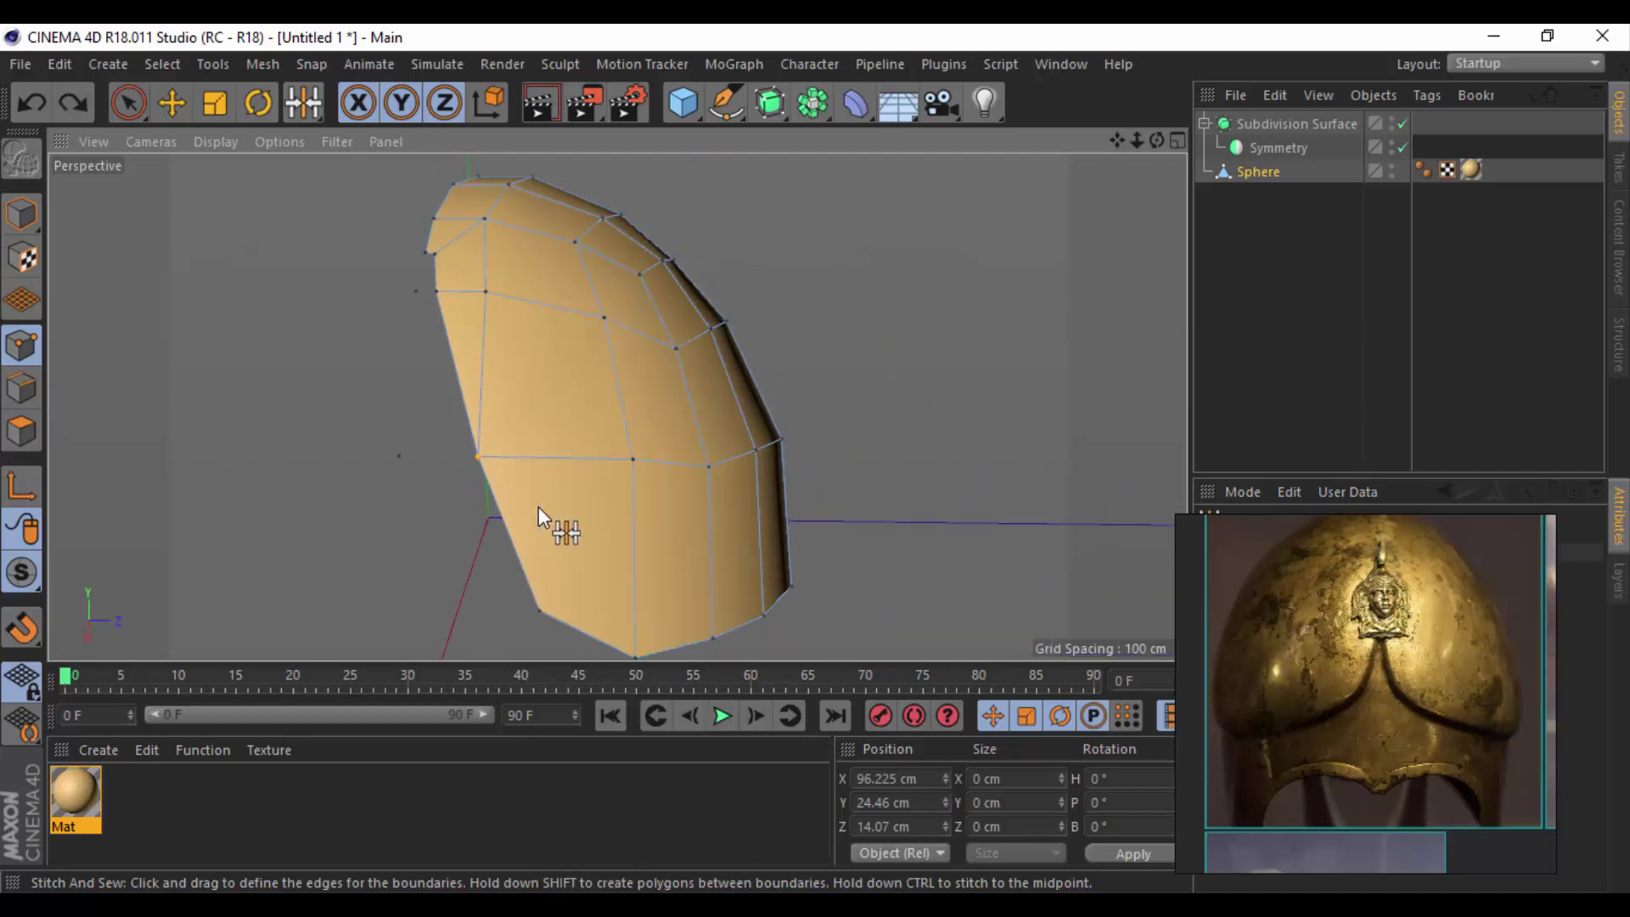
# Cut a new edge loop across the lower mesh with Loop Cut (K~L).
pyautogui.press('k')
pyautogui.press('l')
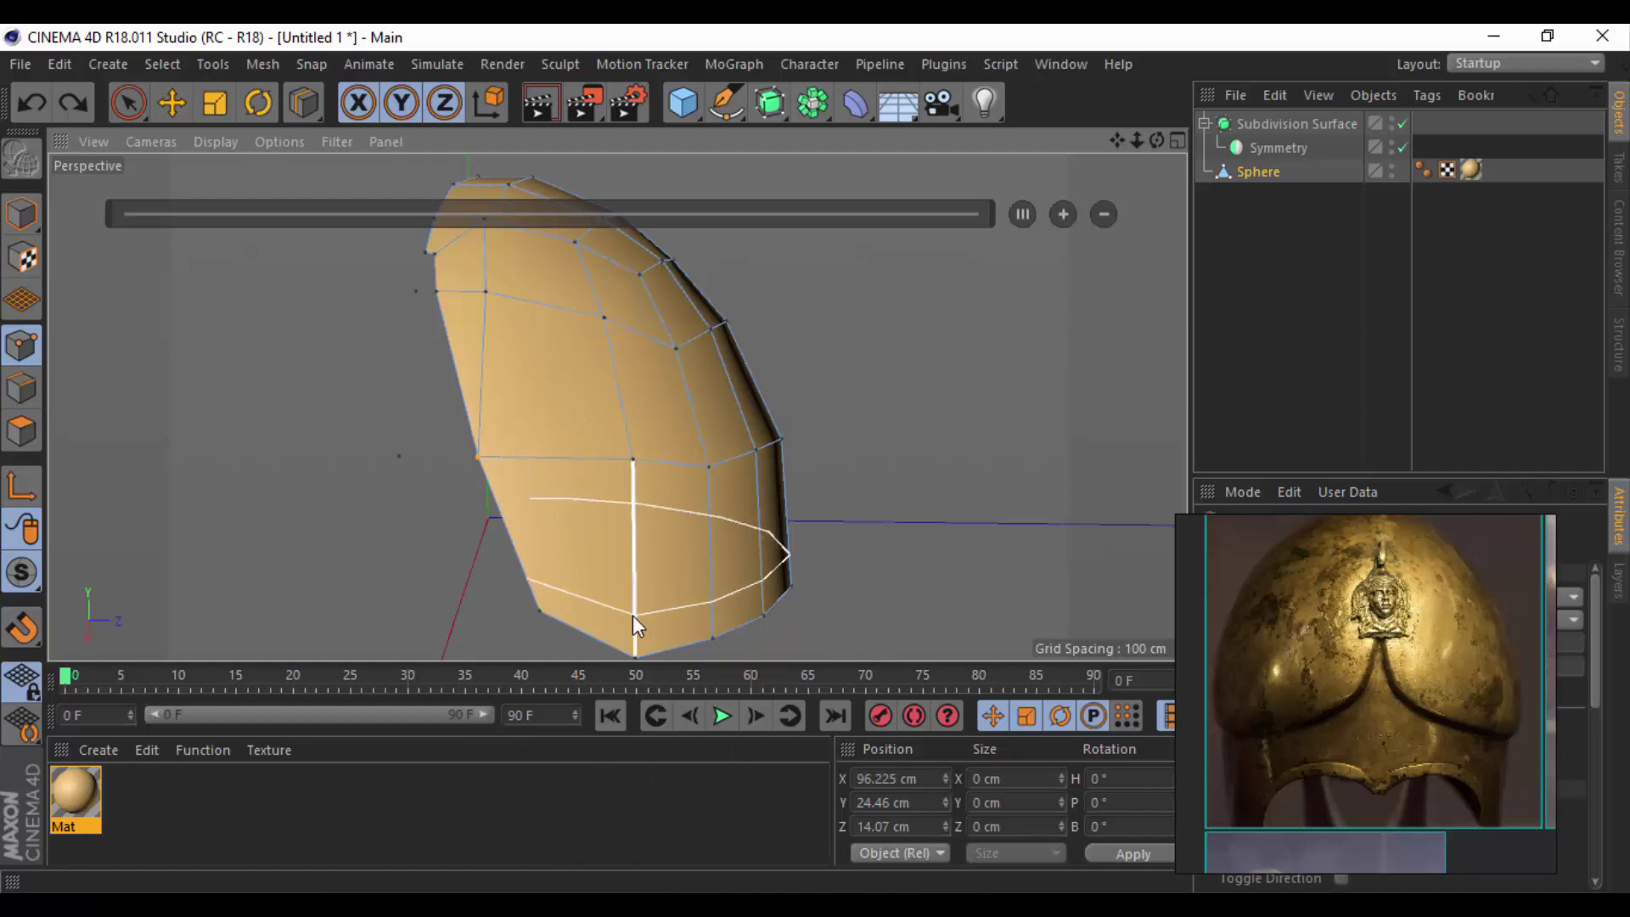
pyautogui.click(633, 614)
# Line-cut from the upper side edge down to the lower rim vertex.
pyautogui.rightClick(256, 532)
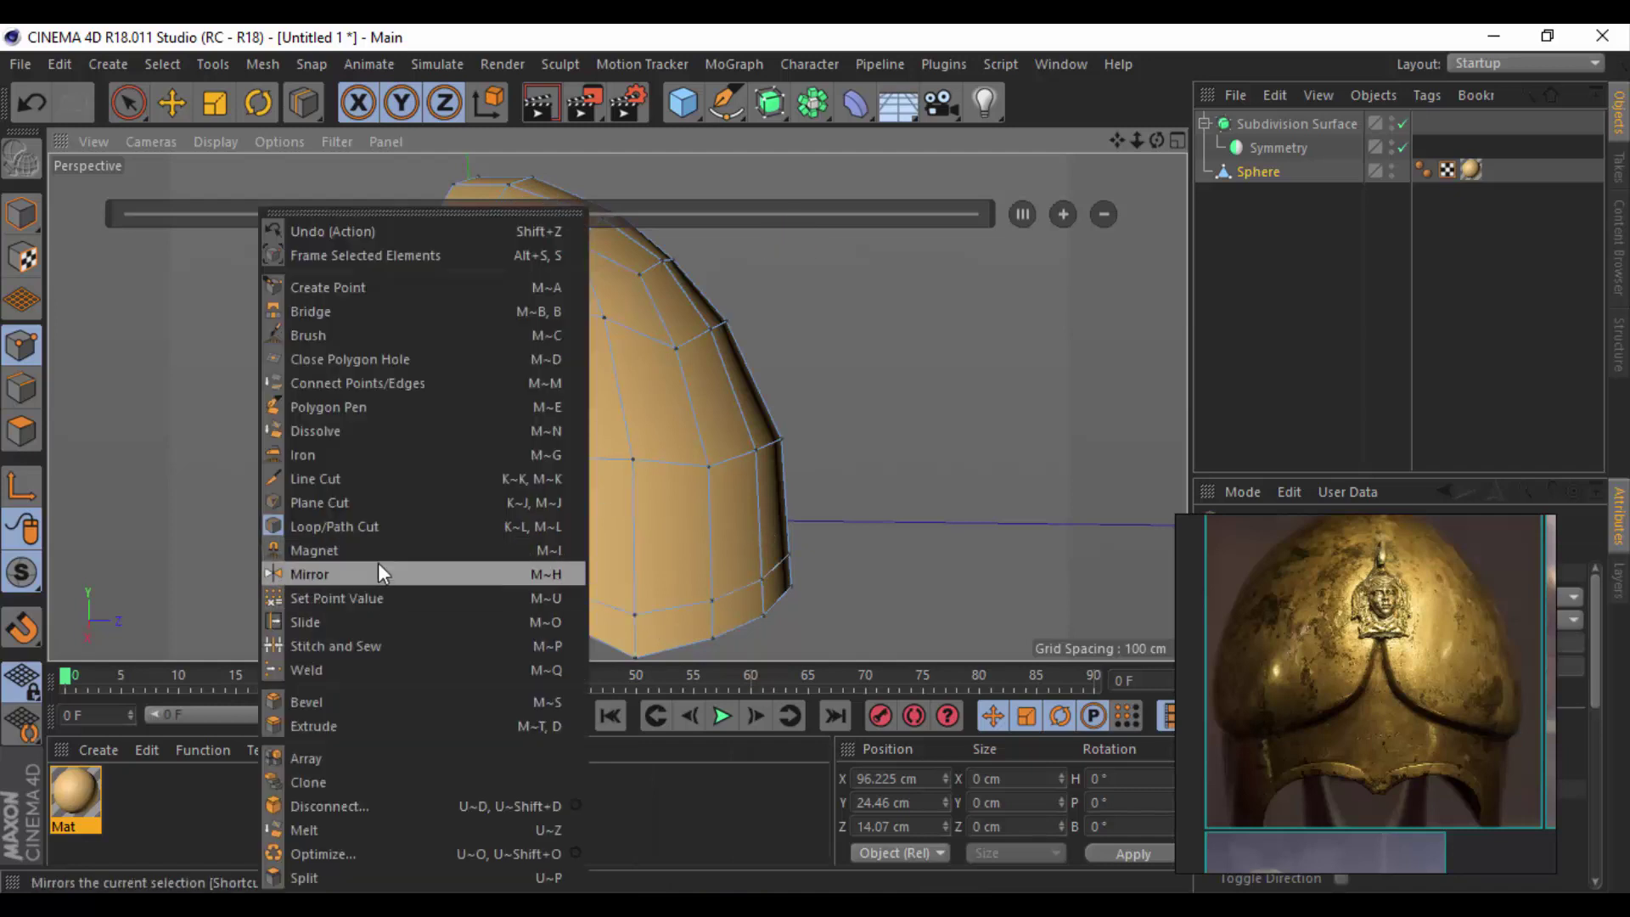
pyautogui.click(365, 478)
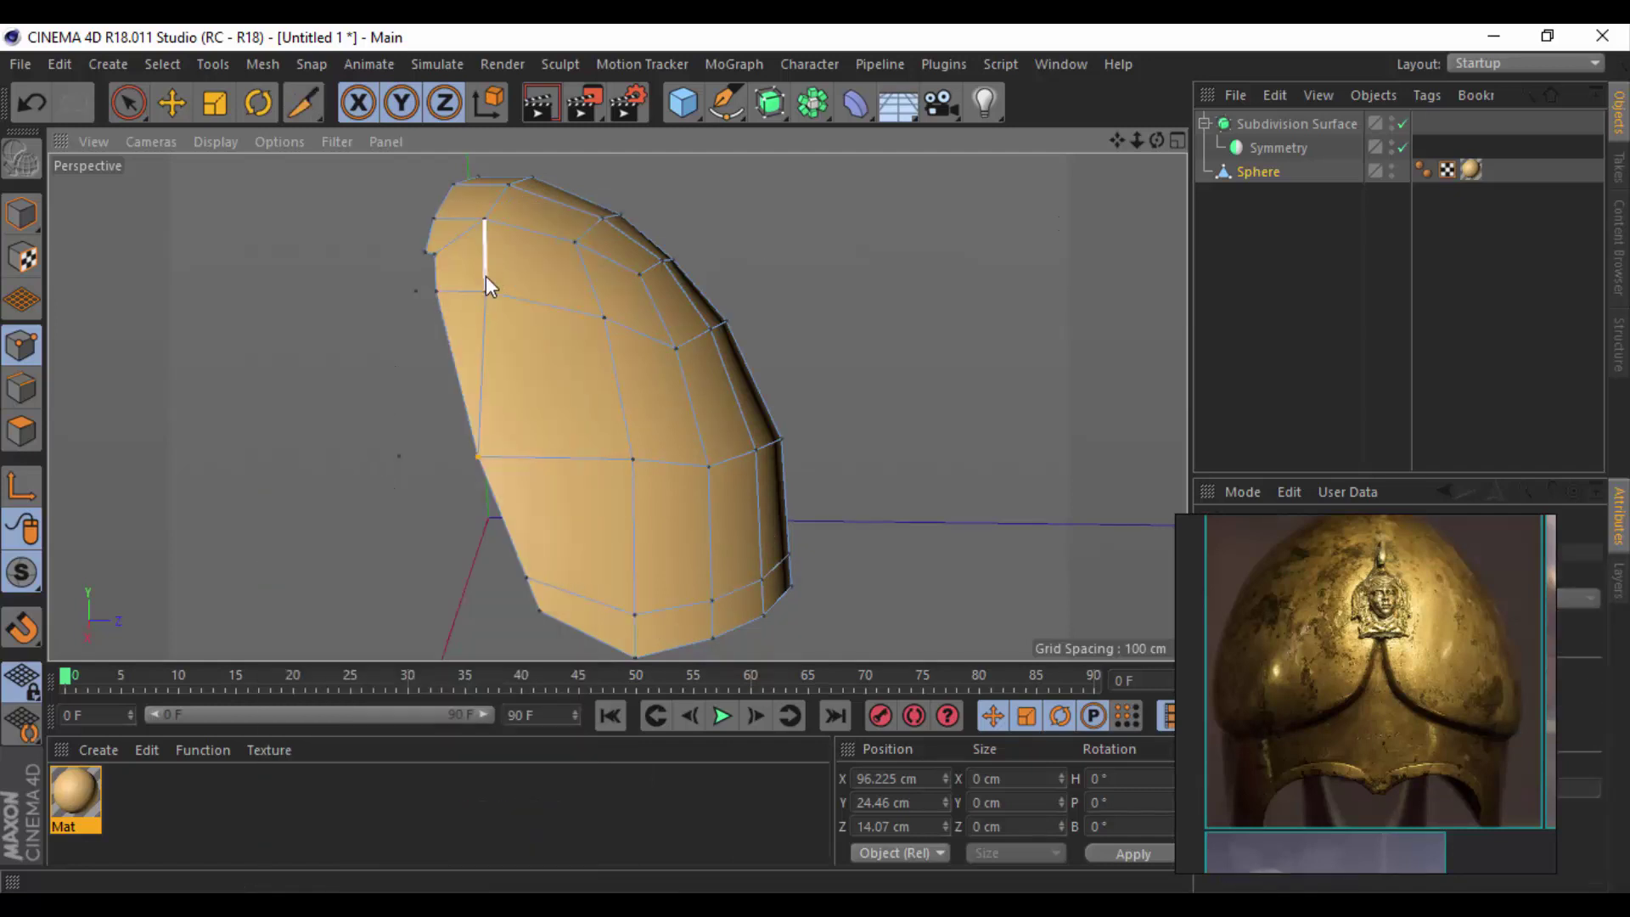
pyautogui.click(513, 459)
pyautogui.click(633, 614)
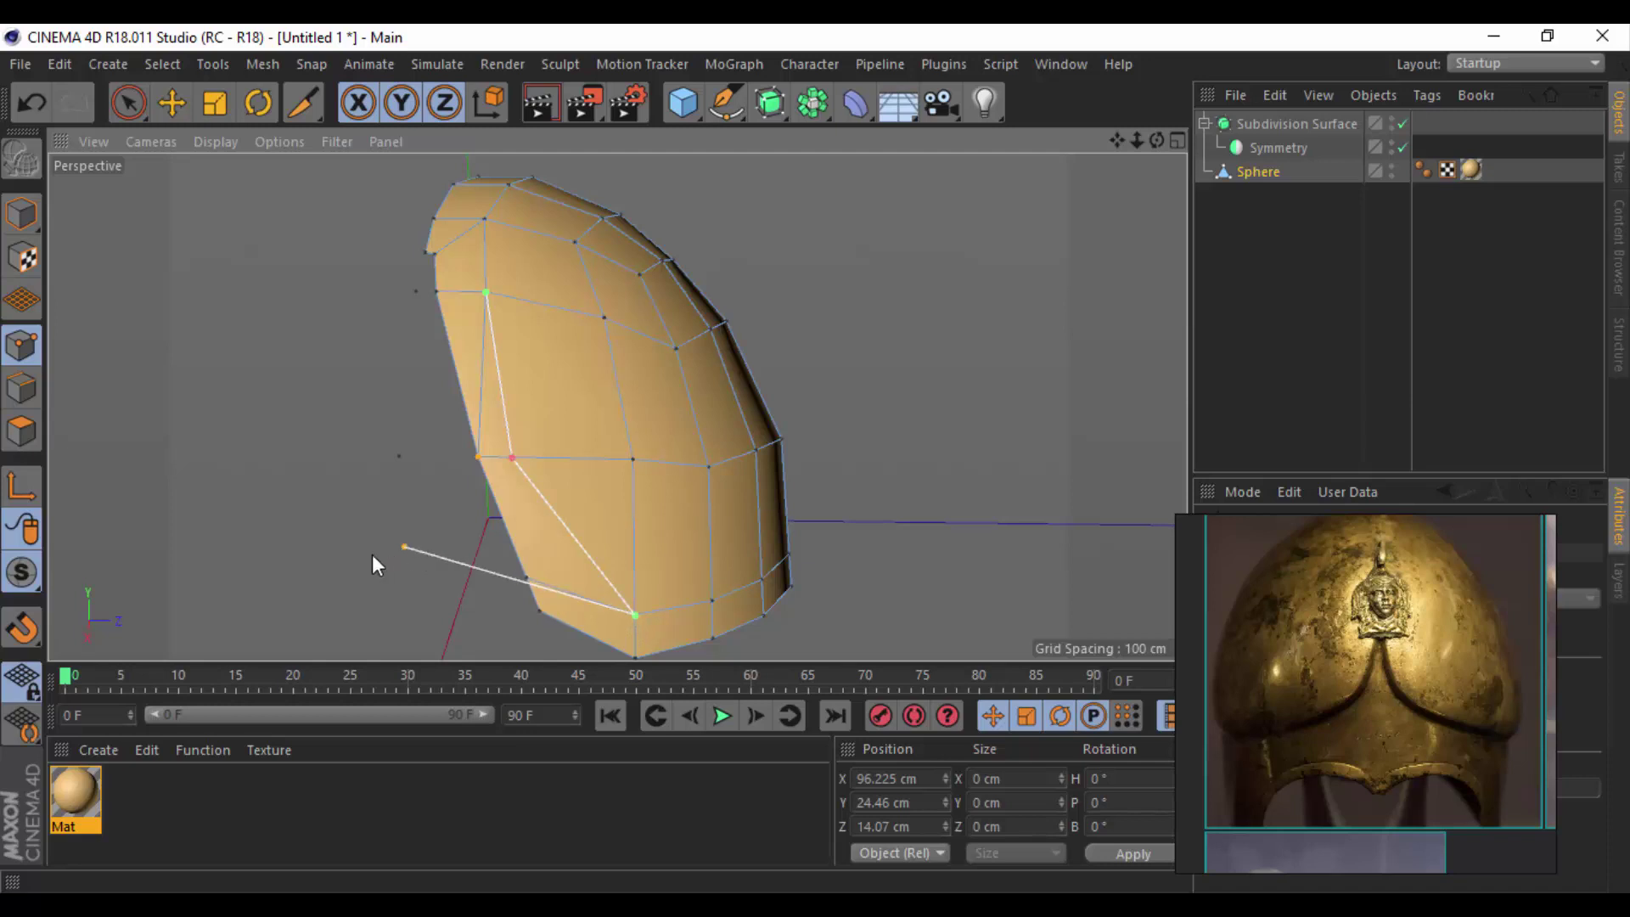
pyautogui.press('Escape')
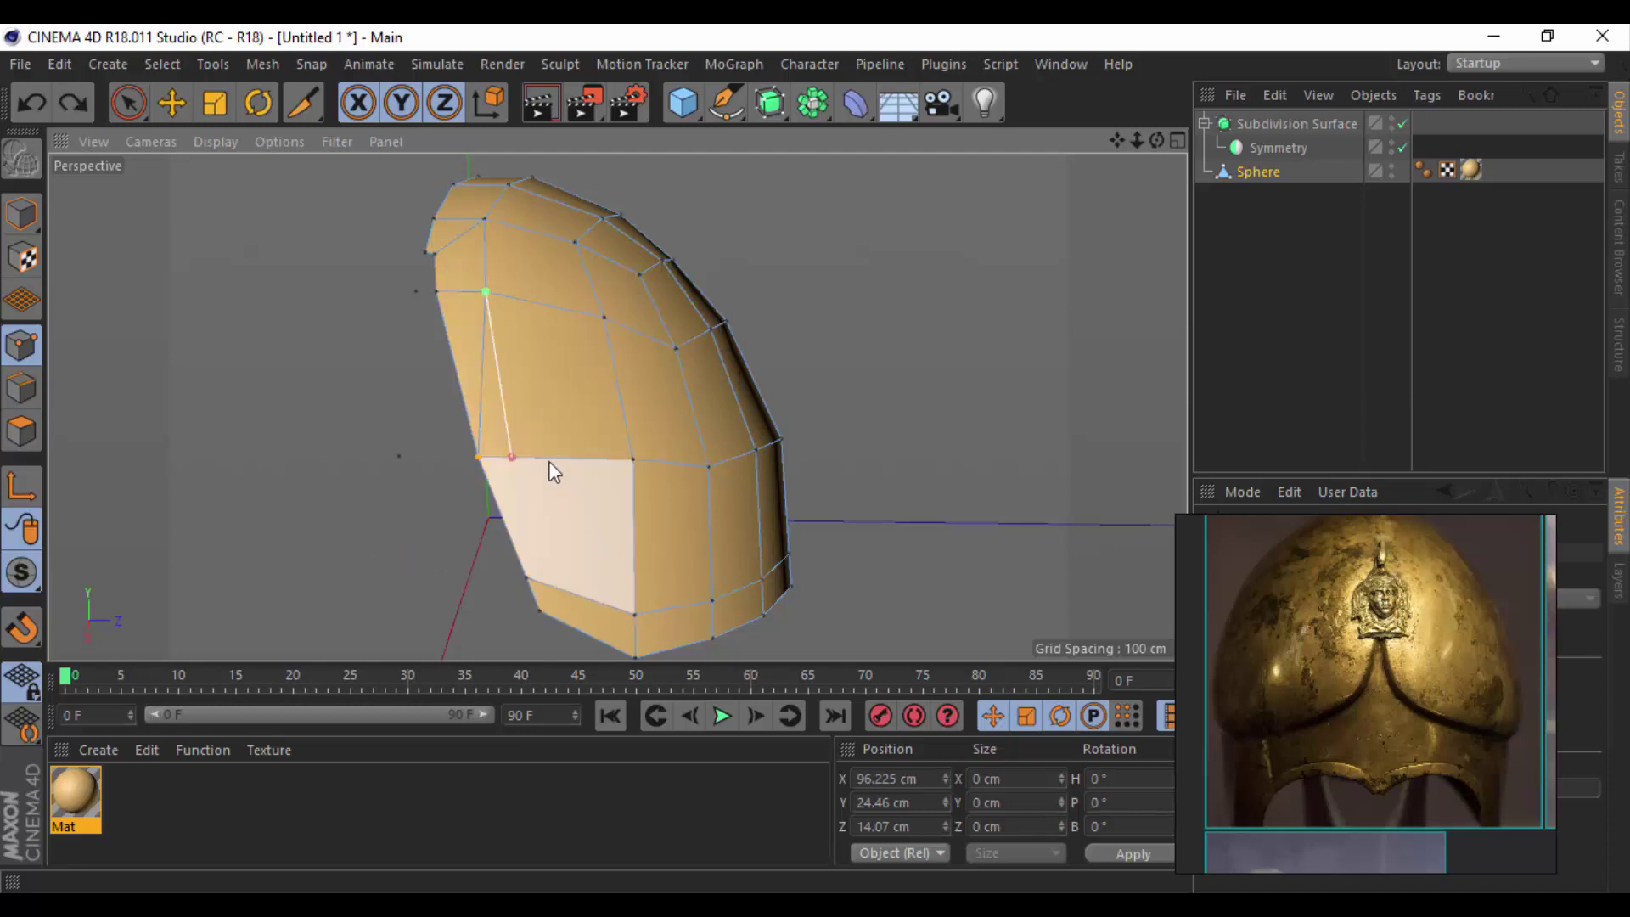
# Redo a second line cut from the upper vertex downward and choose Stitch and Sew.
pyautogui.click(519, 458)
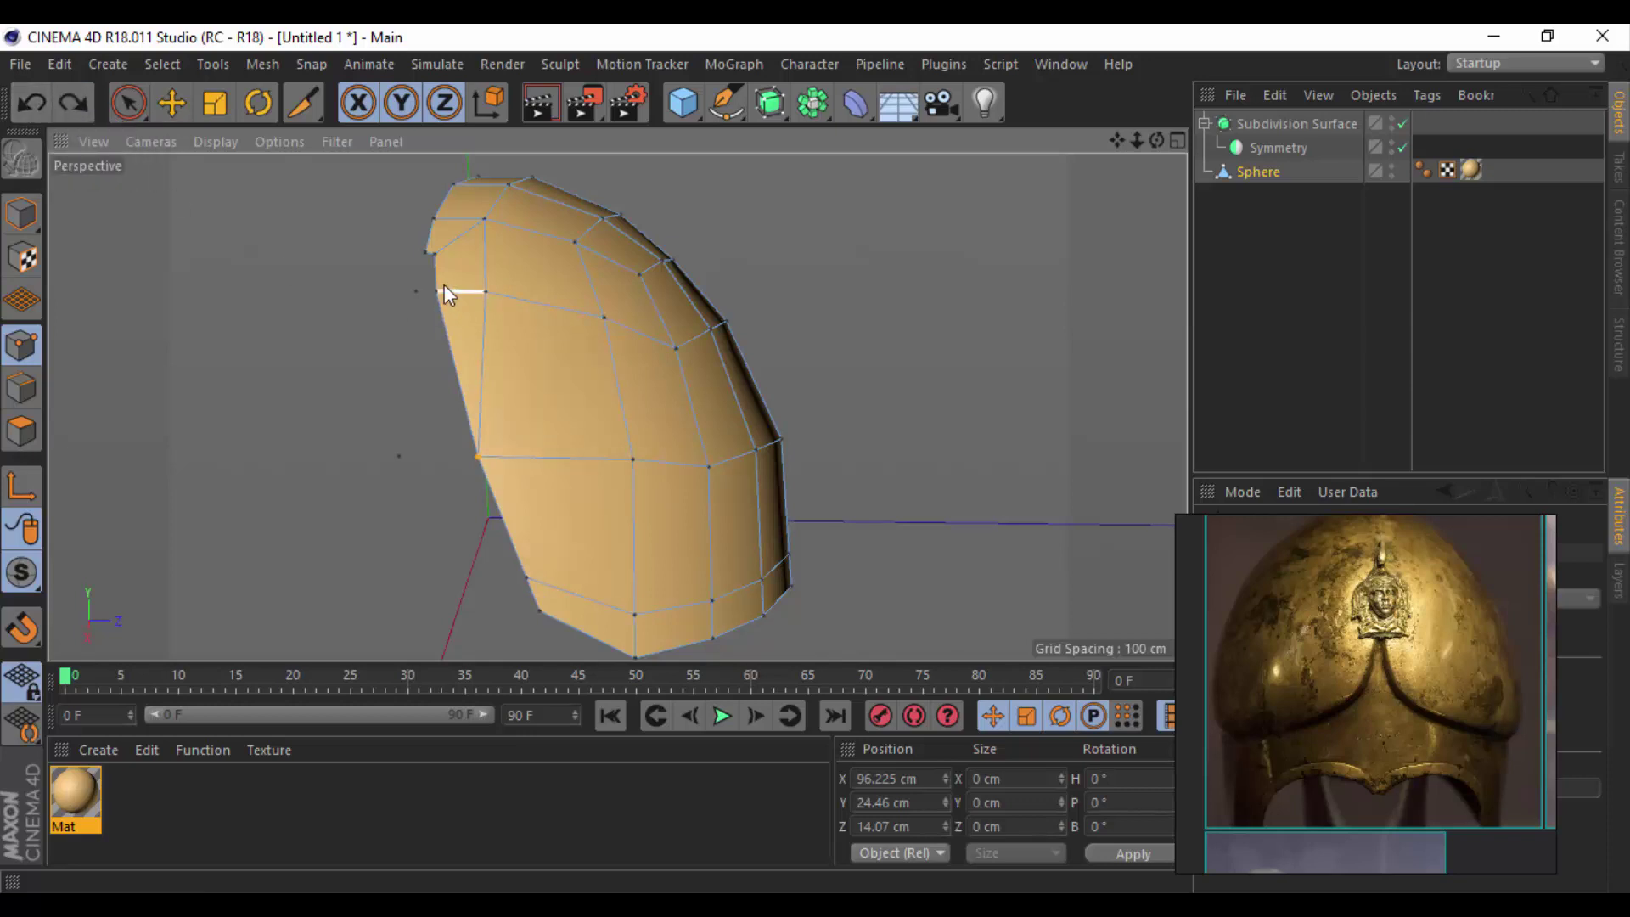
pyautogui.click(30, 106)
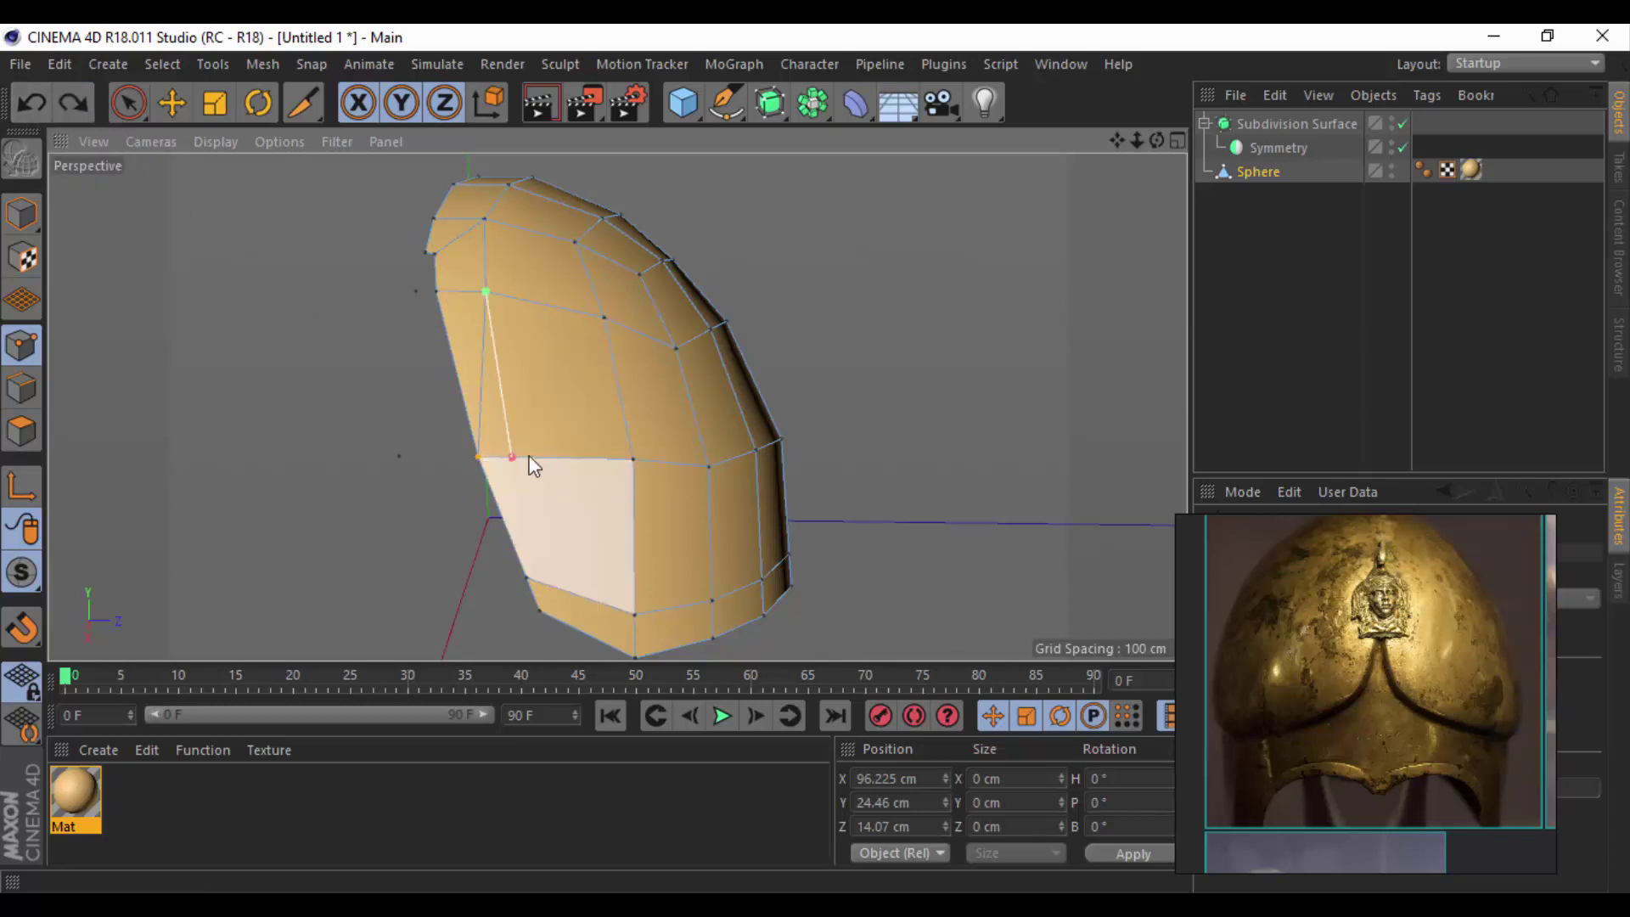
pyautogui.hotkey('ctrl', 'z')
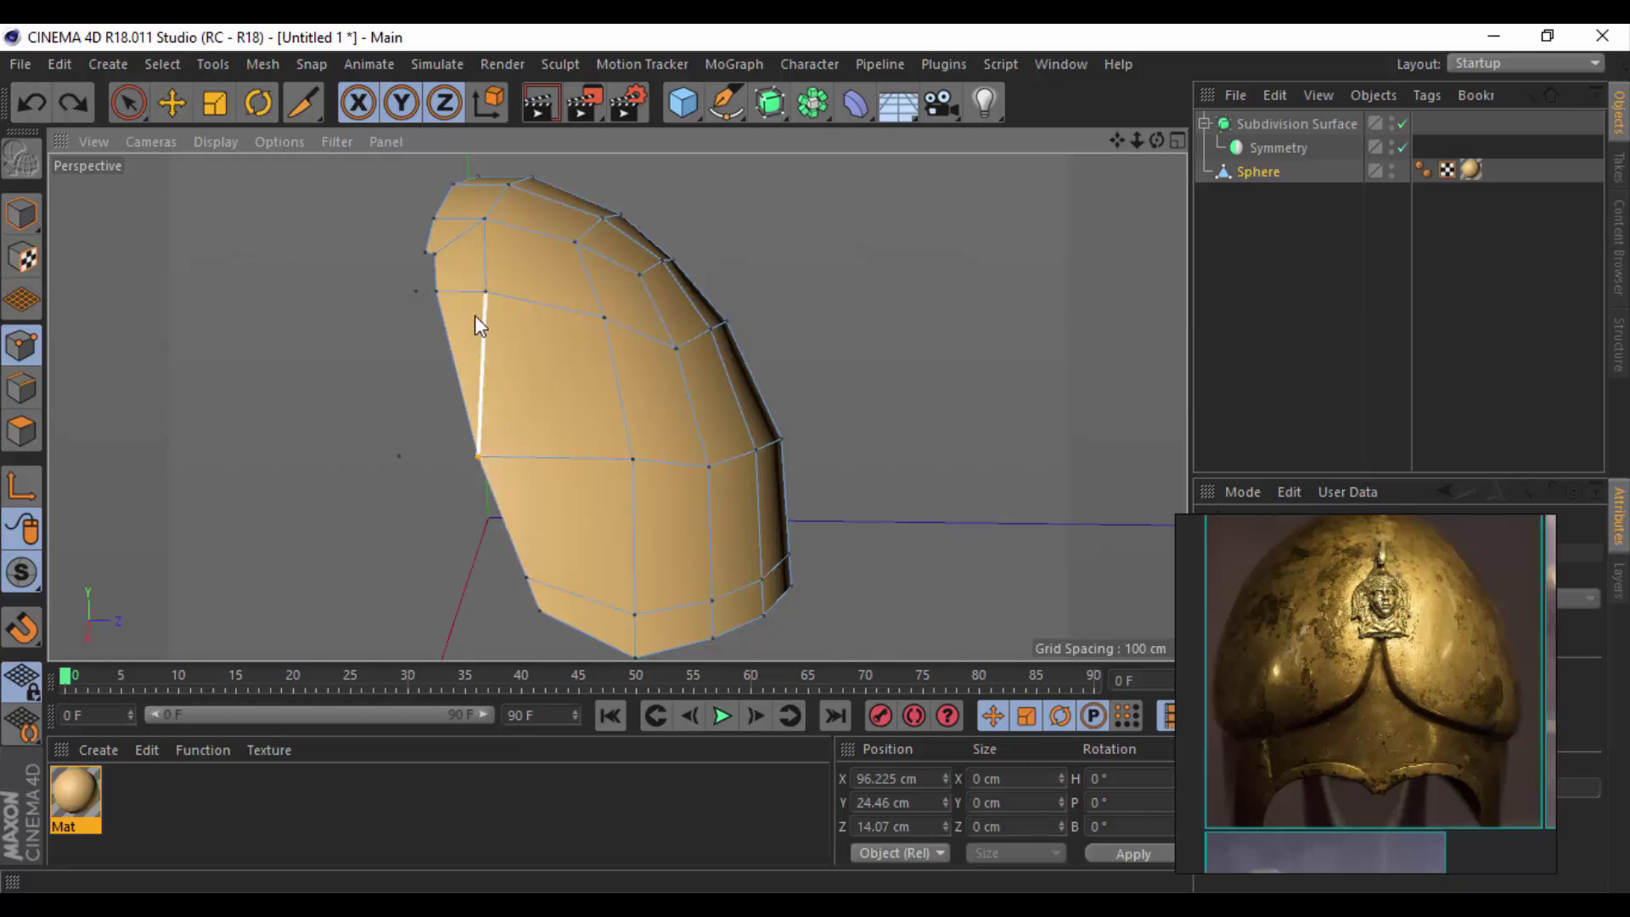
pyautogui.click(487, 292)
pyautogui.click(531, 460)
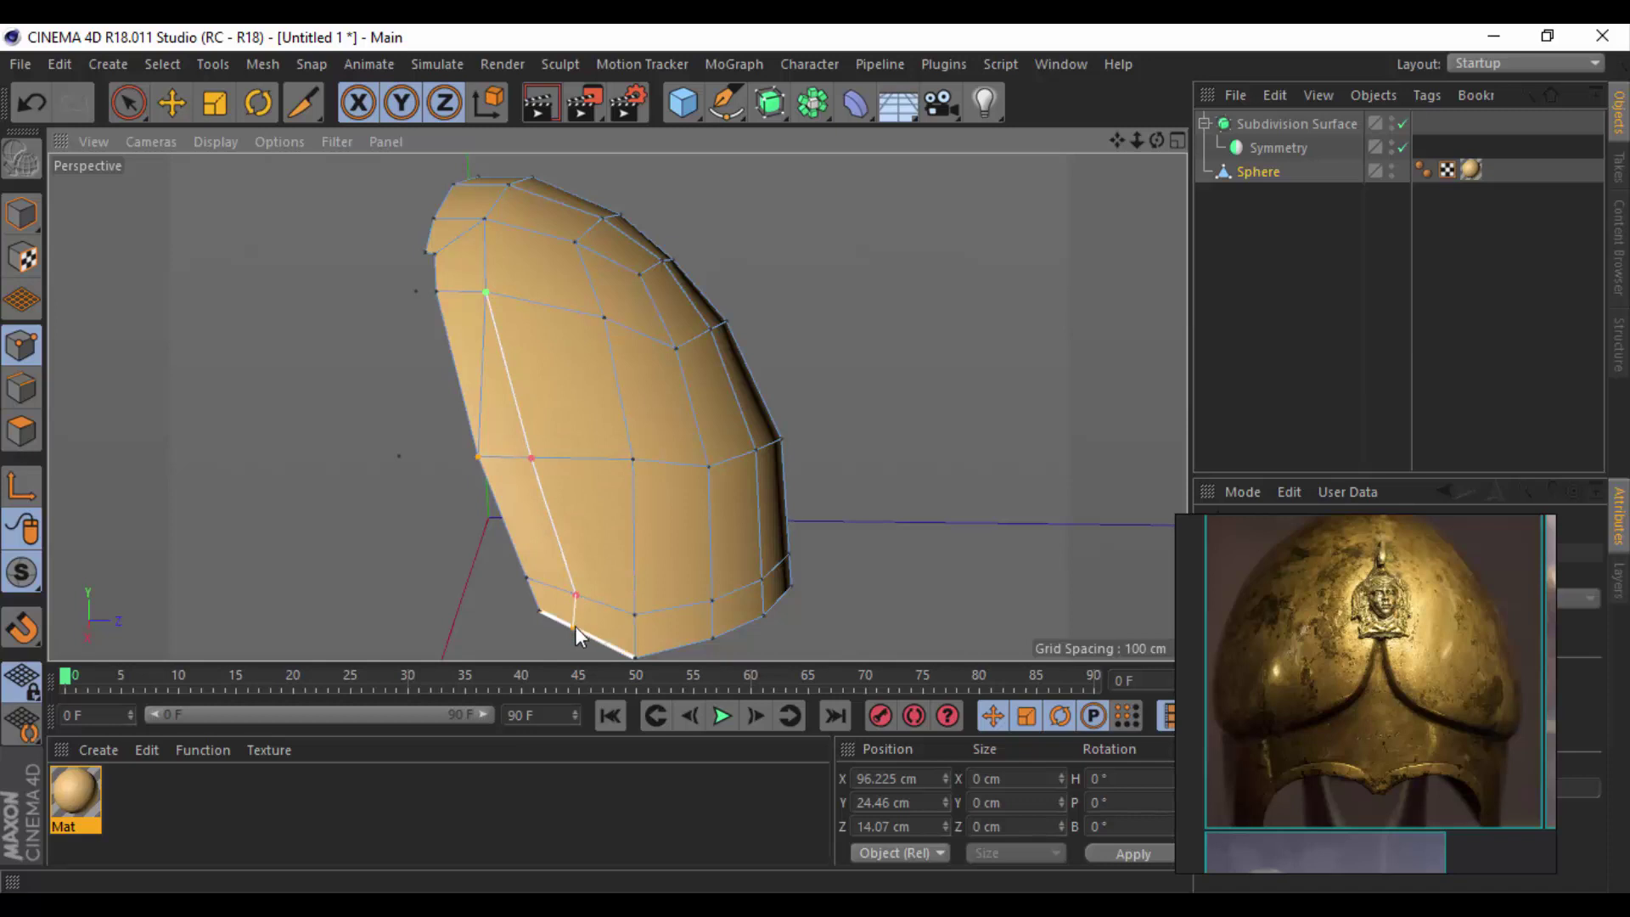
pyautogui.rightClick(365, 532)
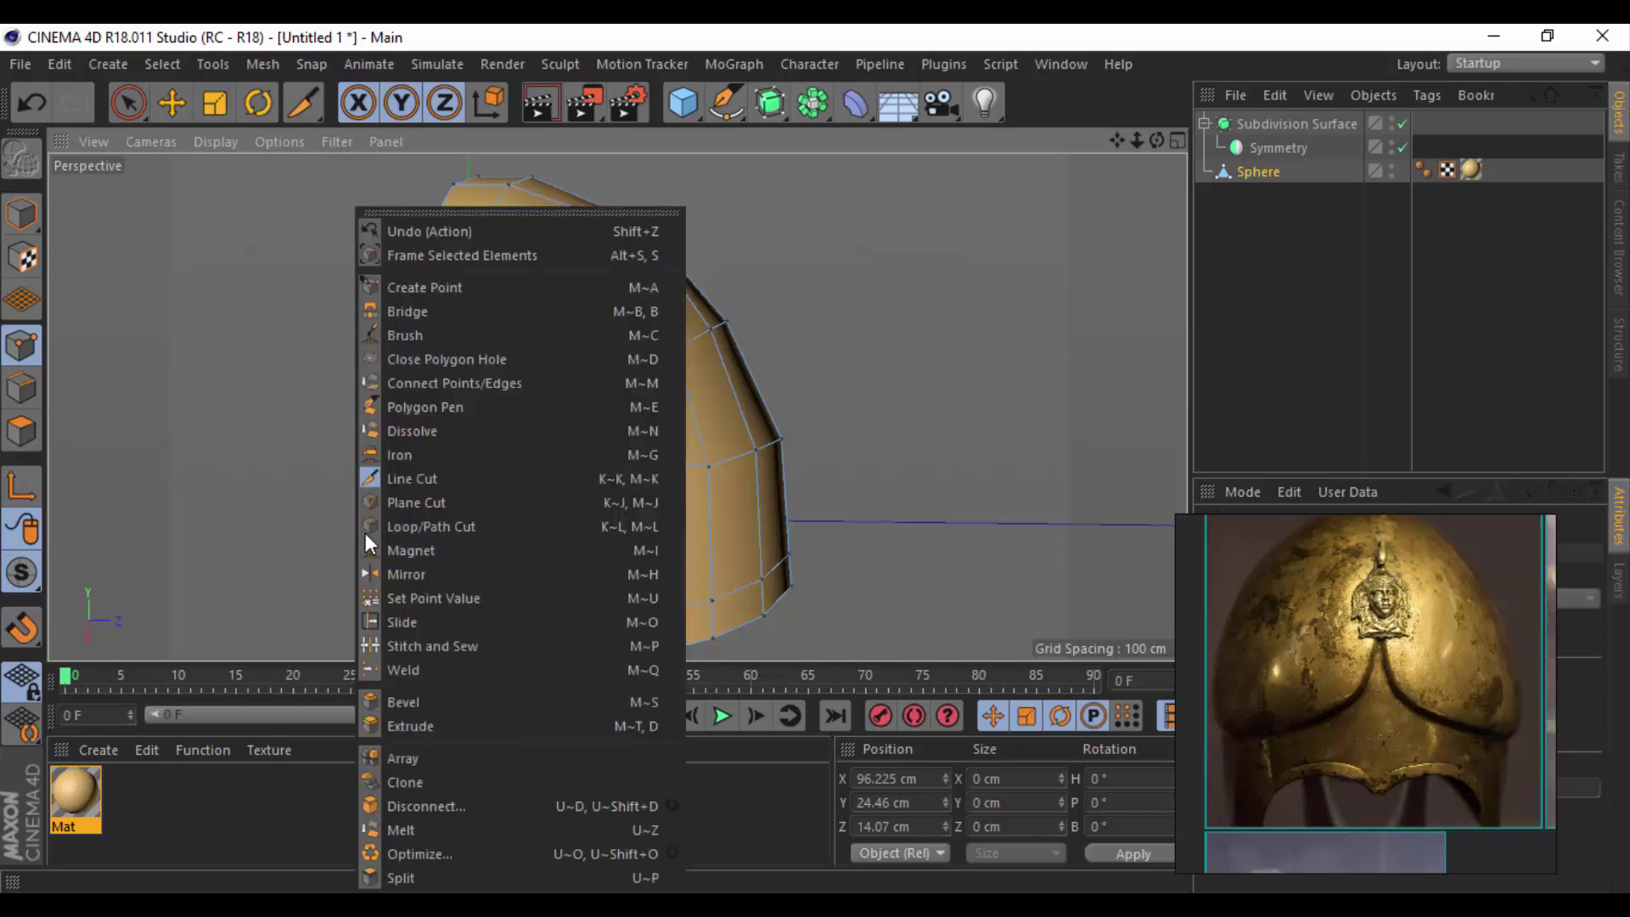
pyautogui.click(507, 643)
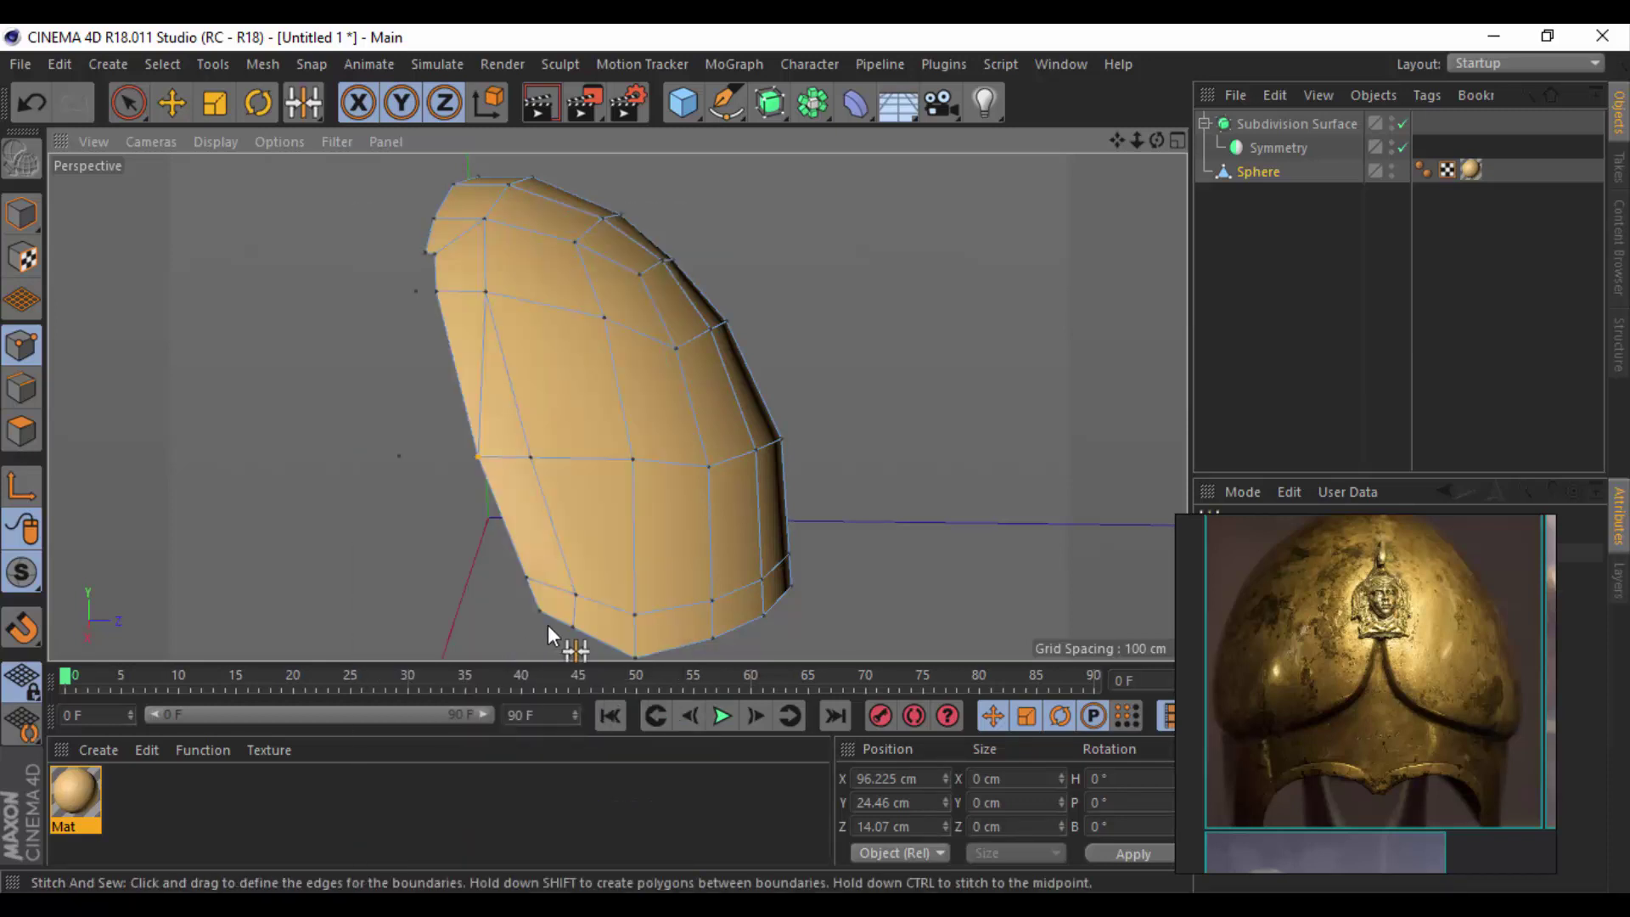
# Reactivate Stitch and Sew and join the loose top corner points.
pyautogui.click(171, 102)
pyautogui.click(303, 102)
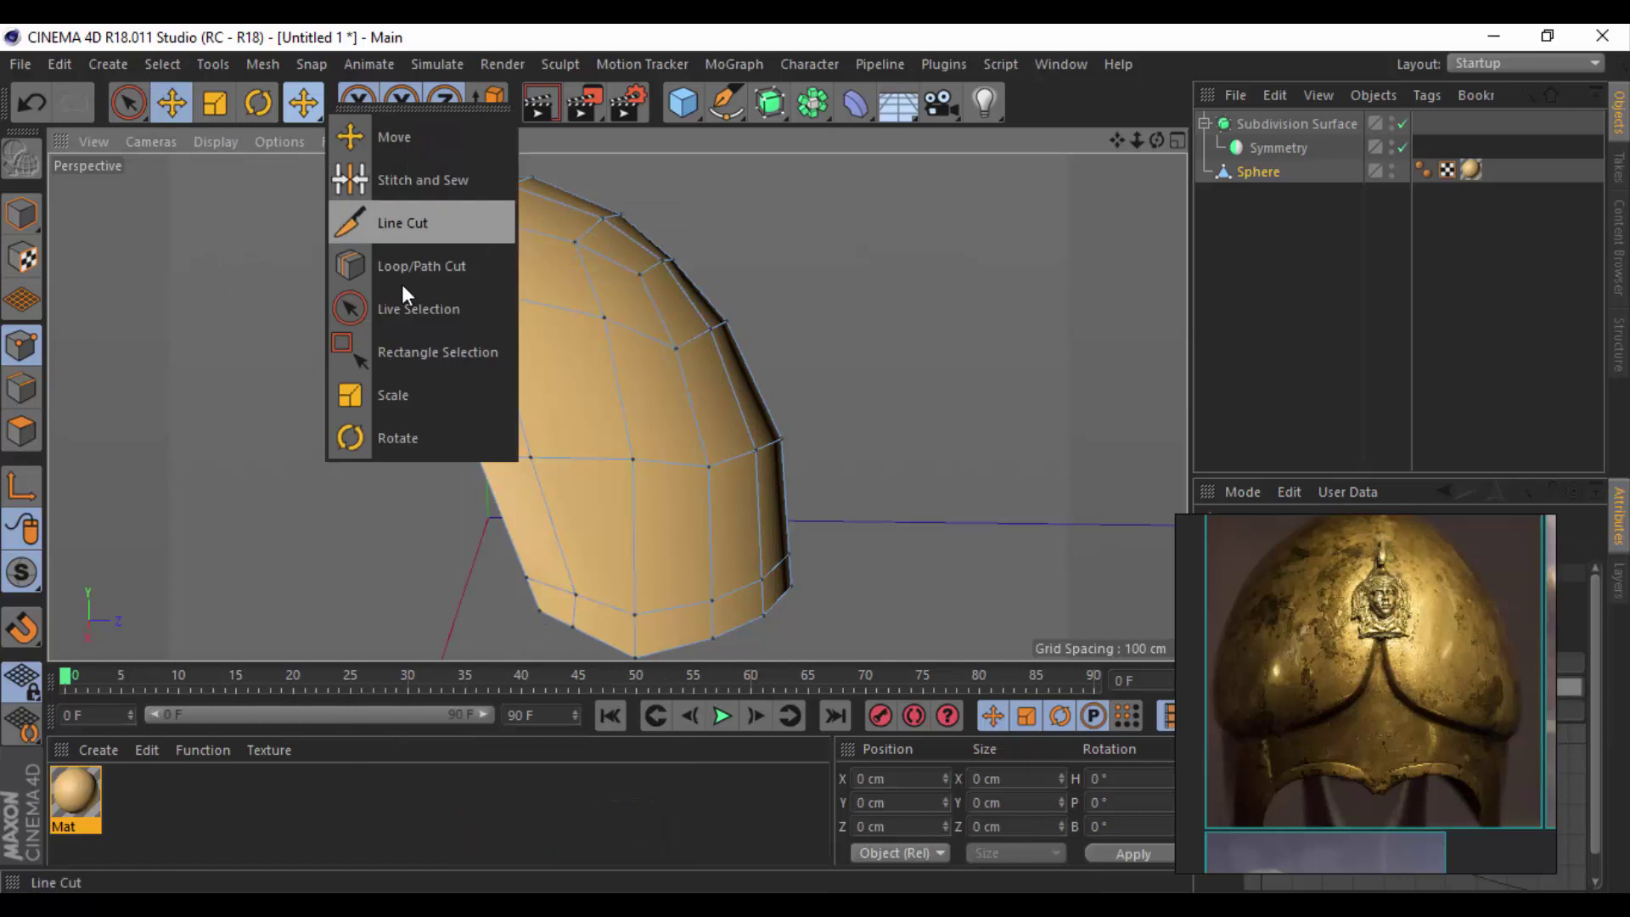
pyautogui.click(435, 194)
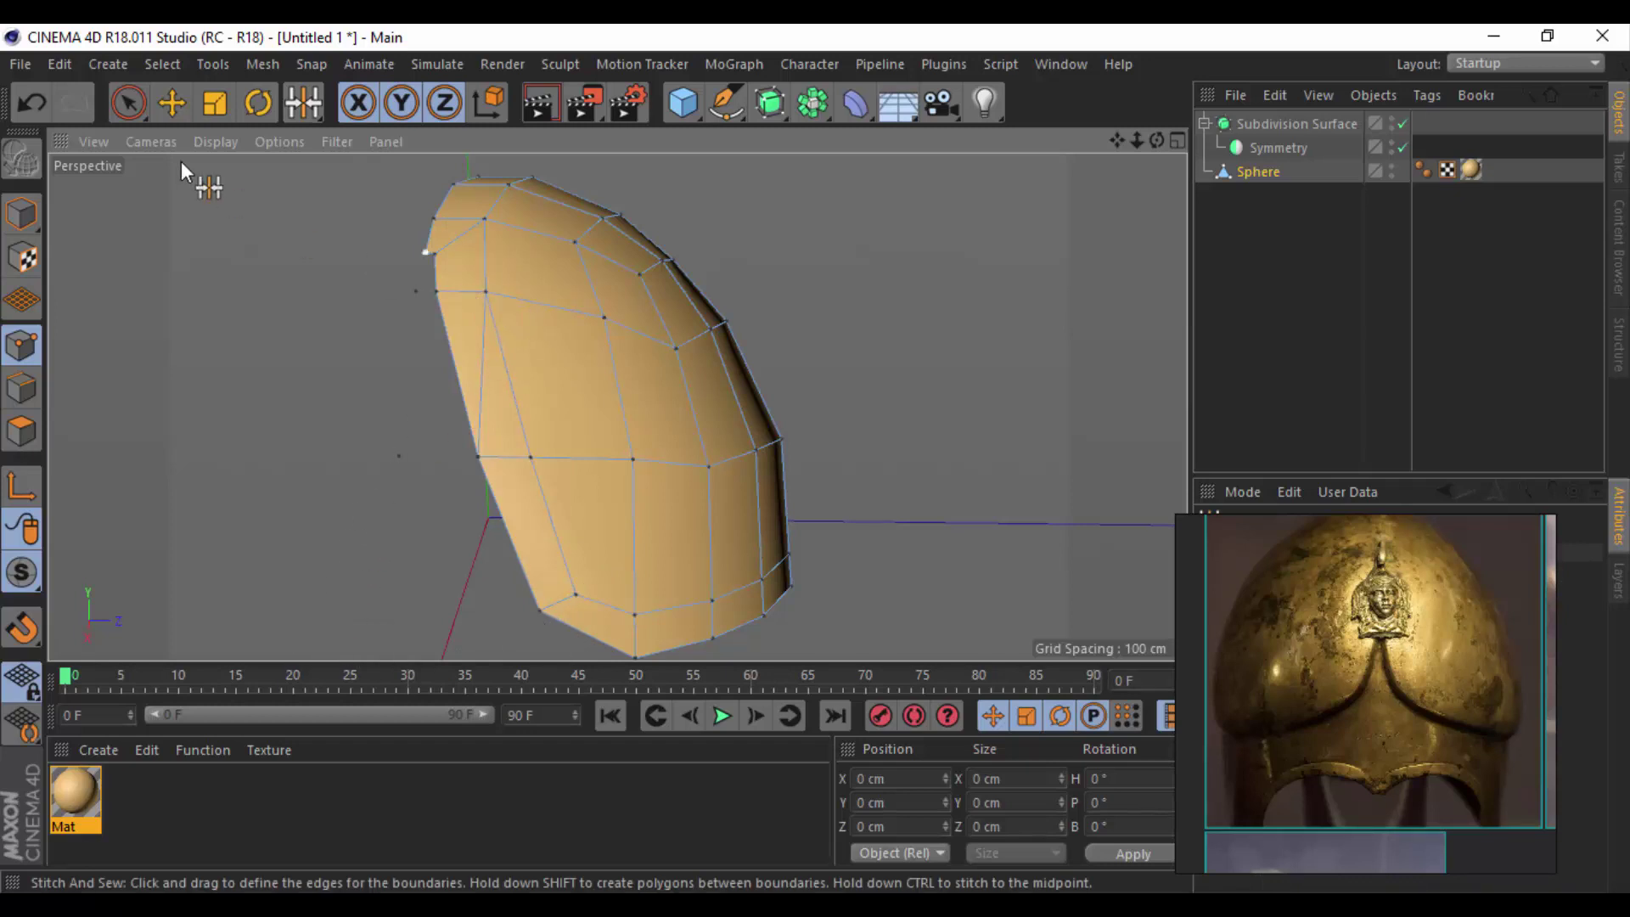
# Switch to Move in Edge mode and select the shell's left side edge.
pyautogui.click(172, 101)
pyautogui.click(21, 392)
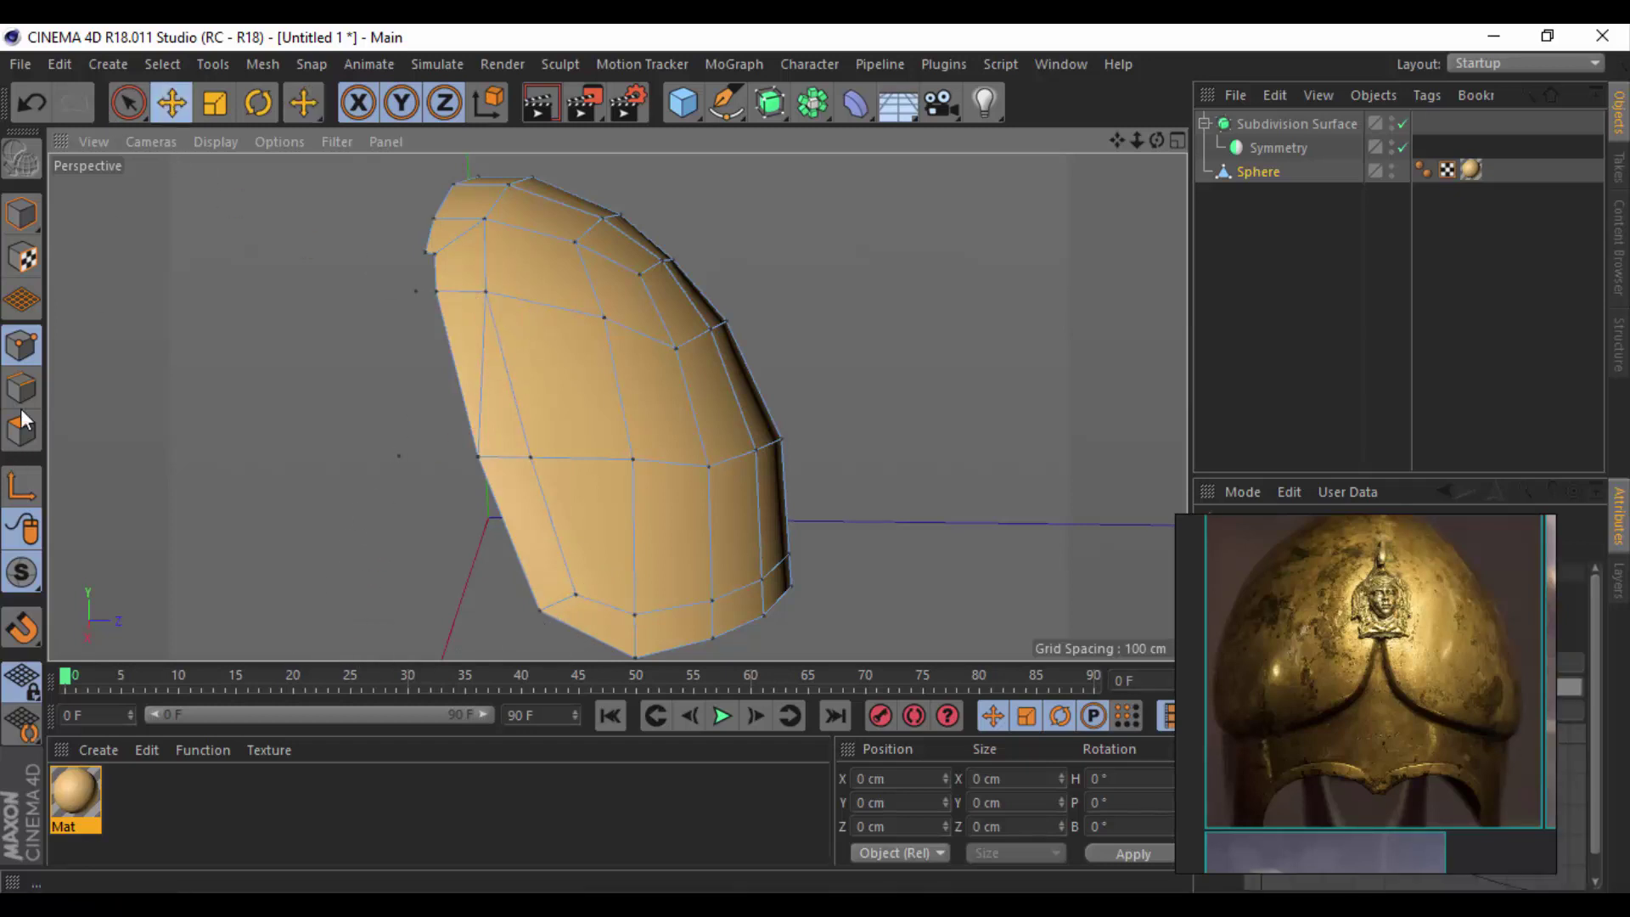
pyautogui.rightClick(477, 382)
pyautogui.click(474, 483)
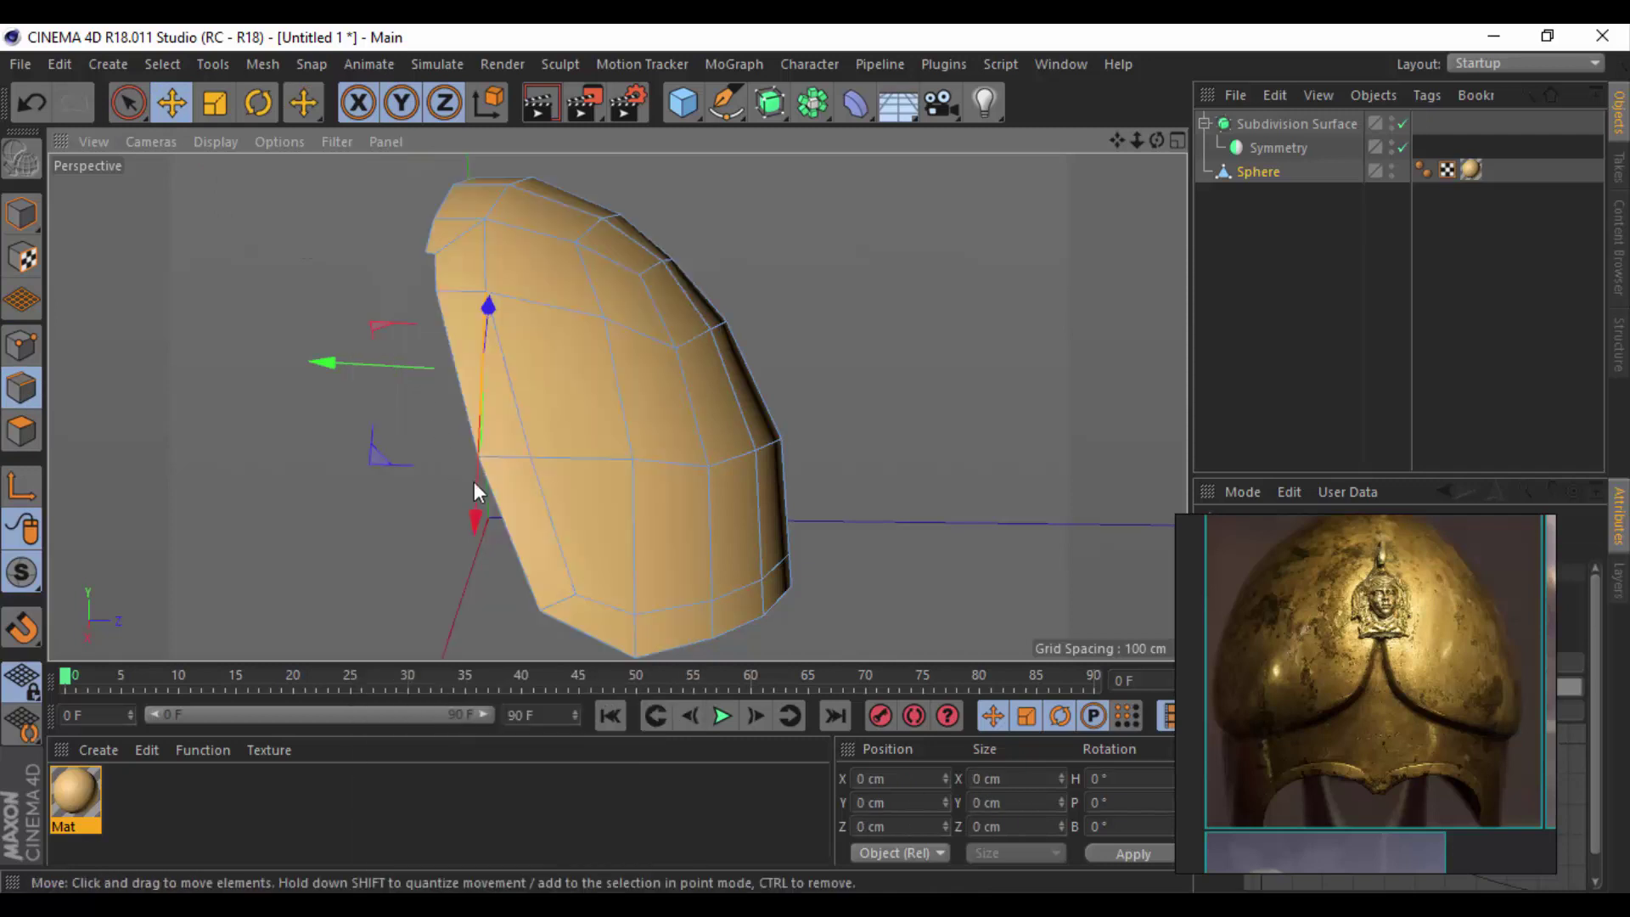
pyautogui.moveTo(474, 482)
pyautogui.keyDown('alt'); pyautogui.mouseDown()
pyautogui.moveTo(502, 499)
pyautogui.moveTo(476, 516)
pyautogui.moveTo(541, 526)
pyautogui.moveTo(259, 449)
pyautogui.moveTo(392, 491)
pyautogui.mouseUp(); pyautogui.keyUp('alt')
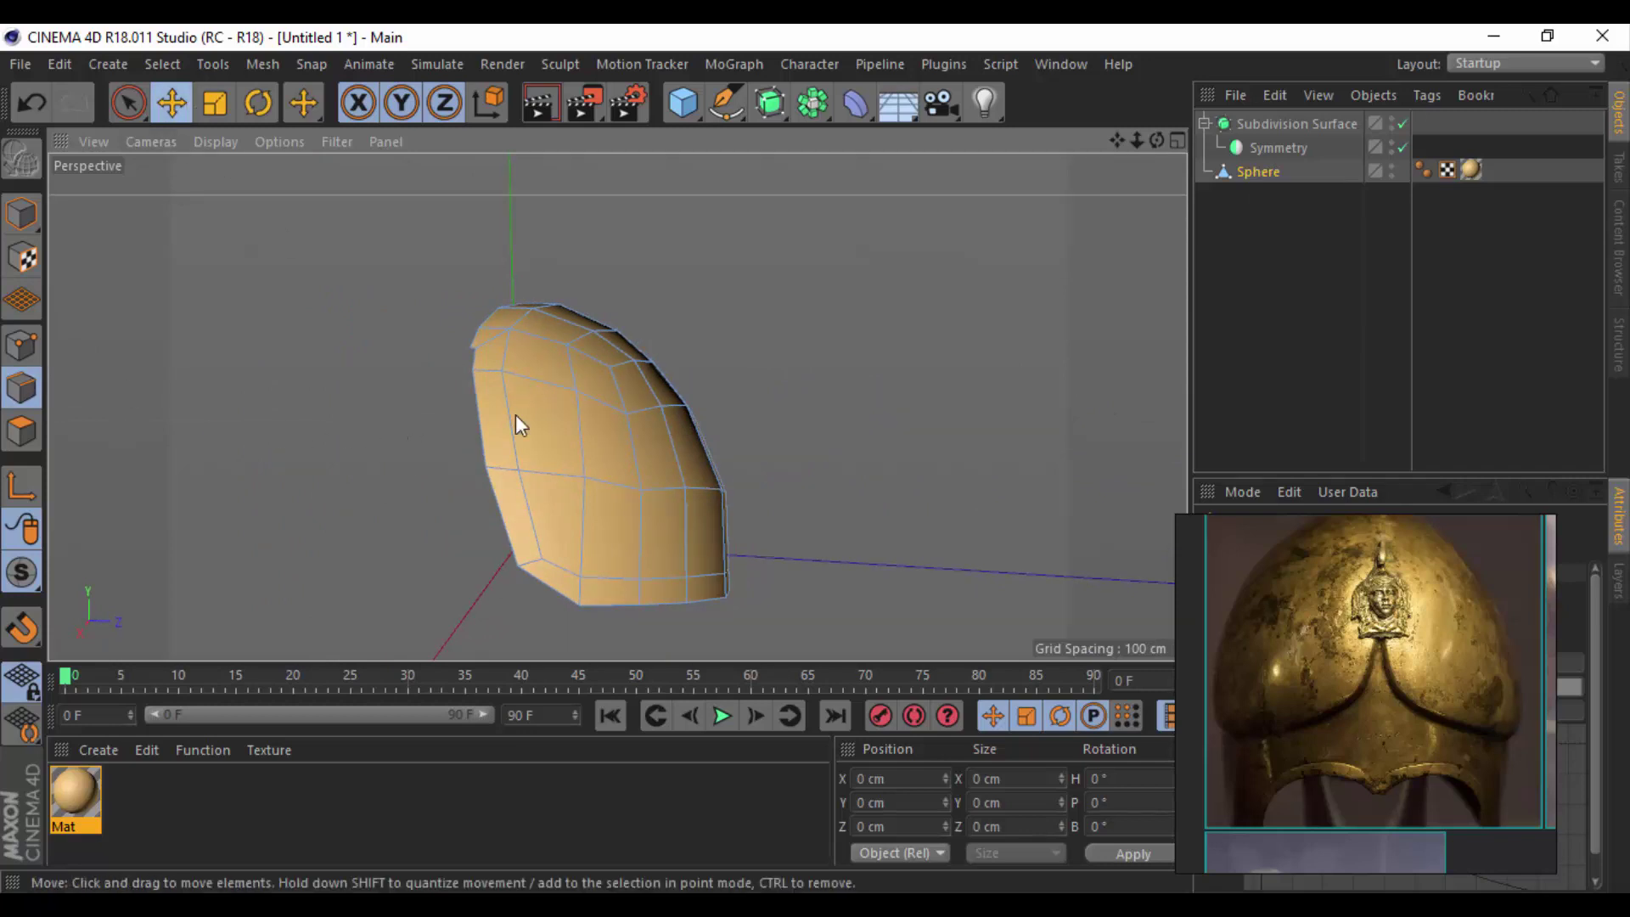
# Select the bottom rim edges and move them down along Y.
pyautogui.click(497, 539)
pyautogui.moveTo(508, 589)
pyautogui.keyDown('alt'); pyautogui.mouseDown()
pyautogui.moveTo(685, 528)
pyautogui.moveTo(691, 591)
pyautogui.moveTo(710, 505)
pyautogui.moveTo(552, 479)
pyautogui.moveTo(507, 511)
pyautogui.moveTo(703, 409)
pyautogui.moveTo(548, 492)
pyautogui.mouseUp(); pyautogui.keyUp('alt')
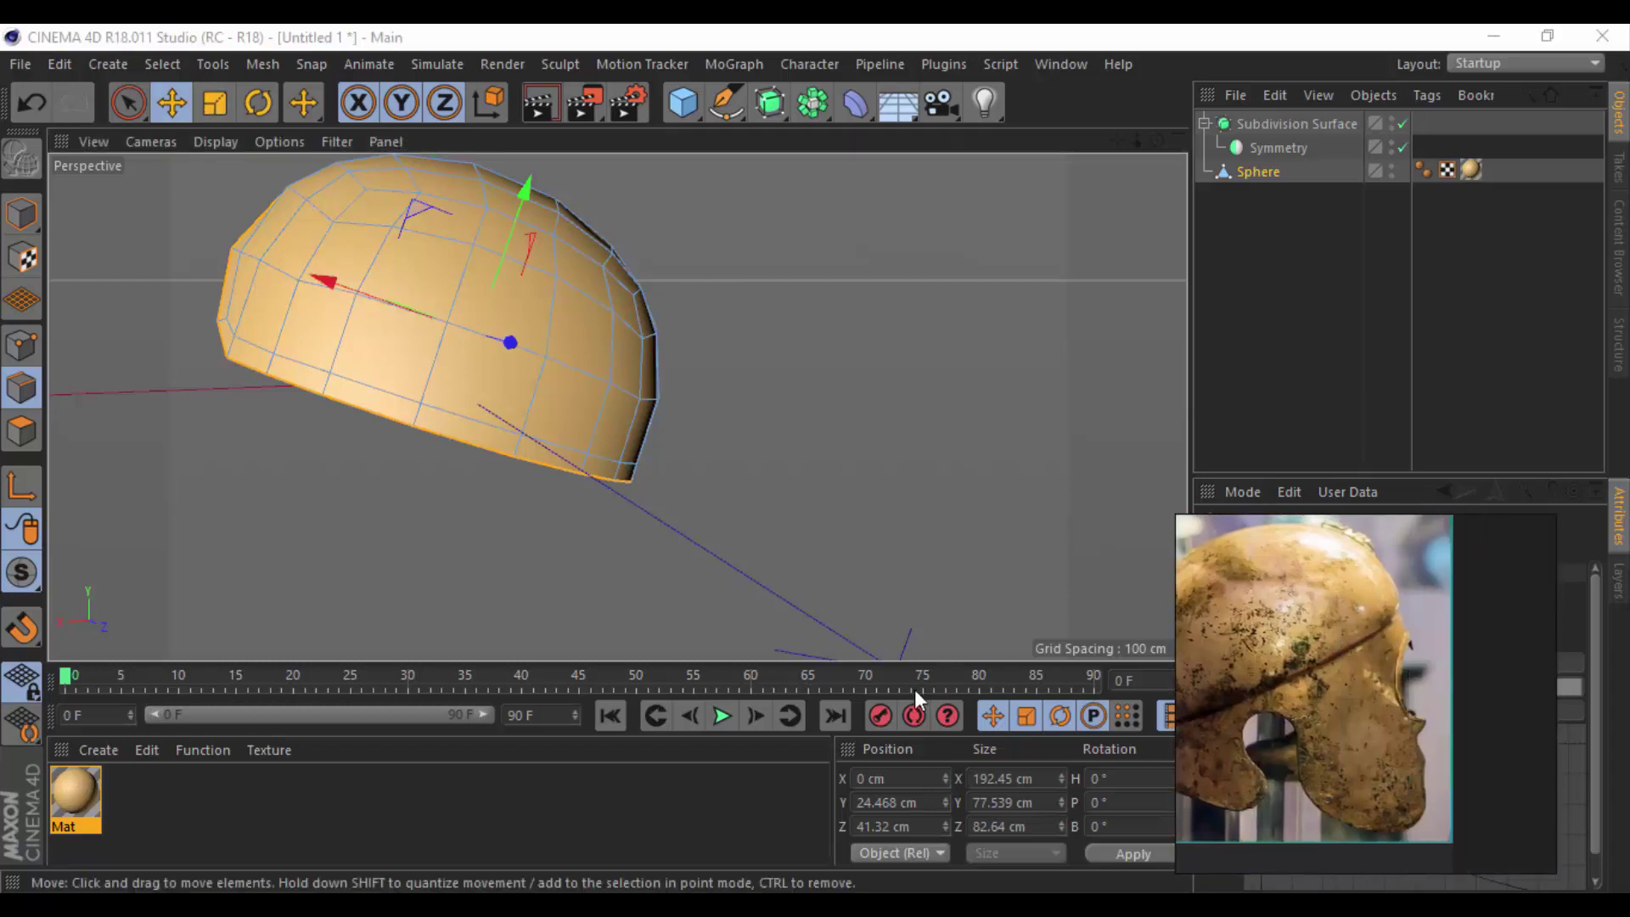
pyautogui.moveTo(792, 414)
pyautogui.mouseDown()
pyautogui.moveTo(775, 447)
pyautogui.moveTo(767, 433)
pyautogui.mouseUp()
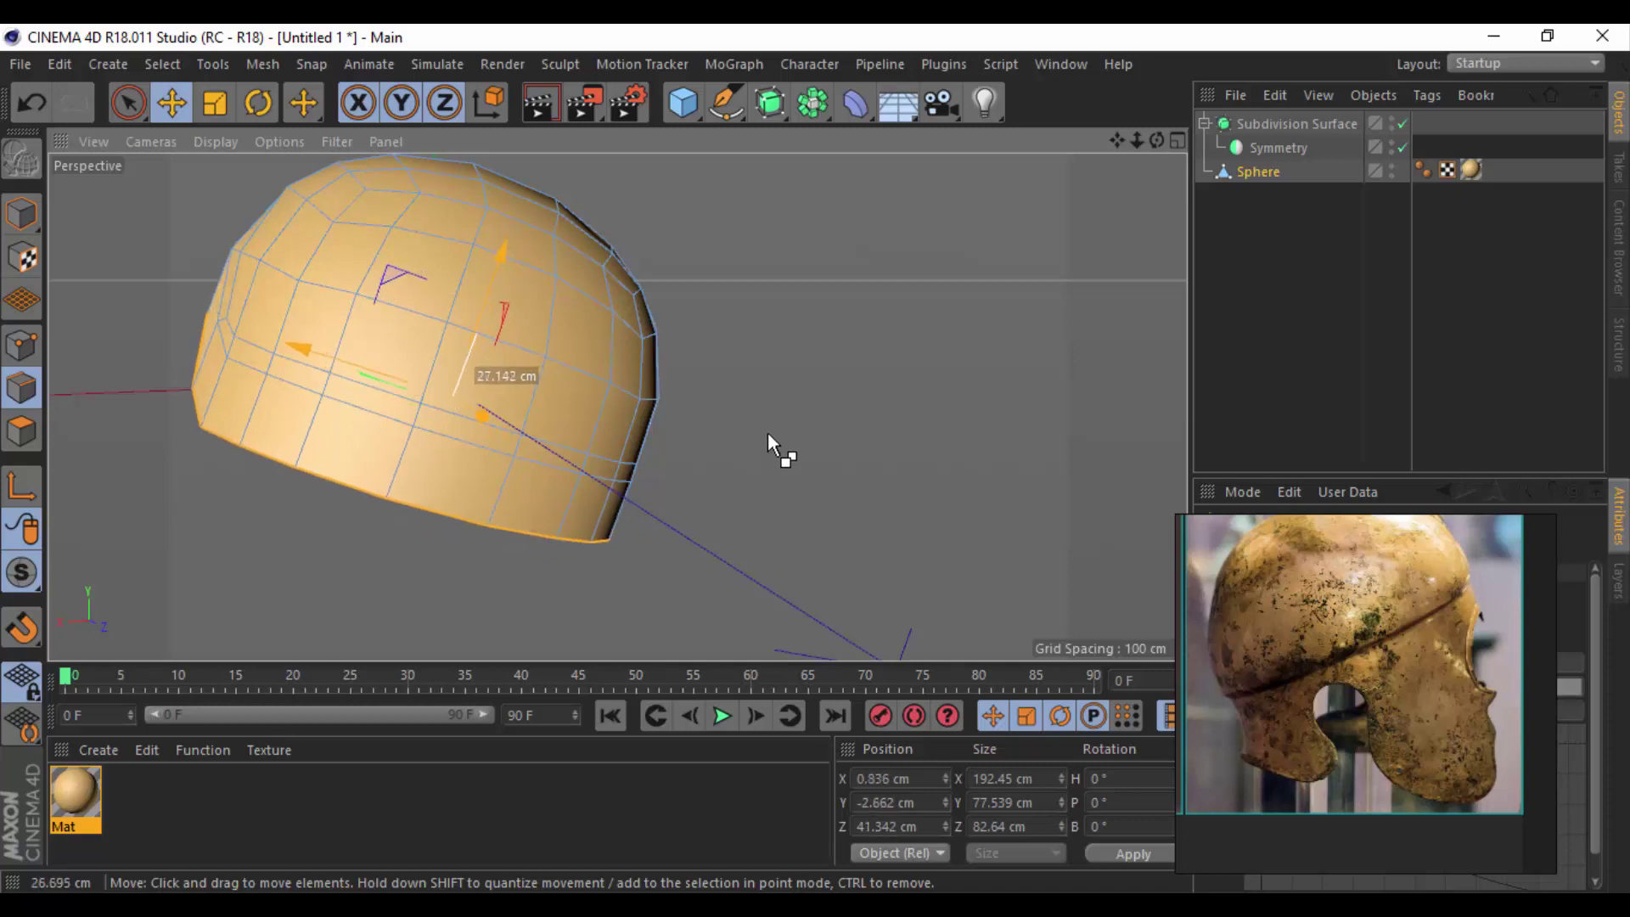
pyautogui.moveTo(767, 431); pyautogui.dragTo(770, 465)
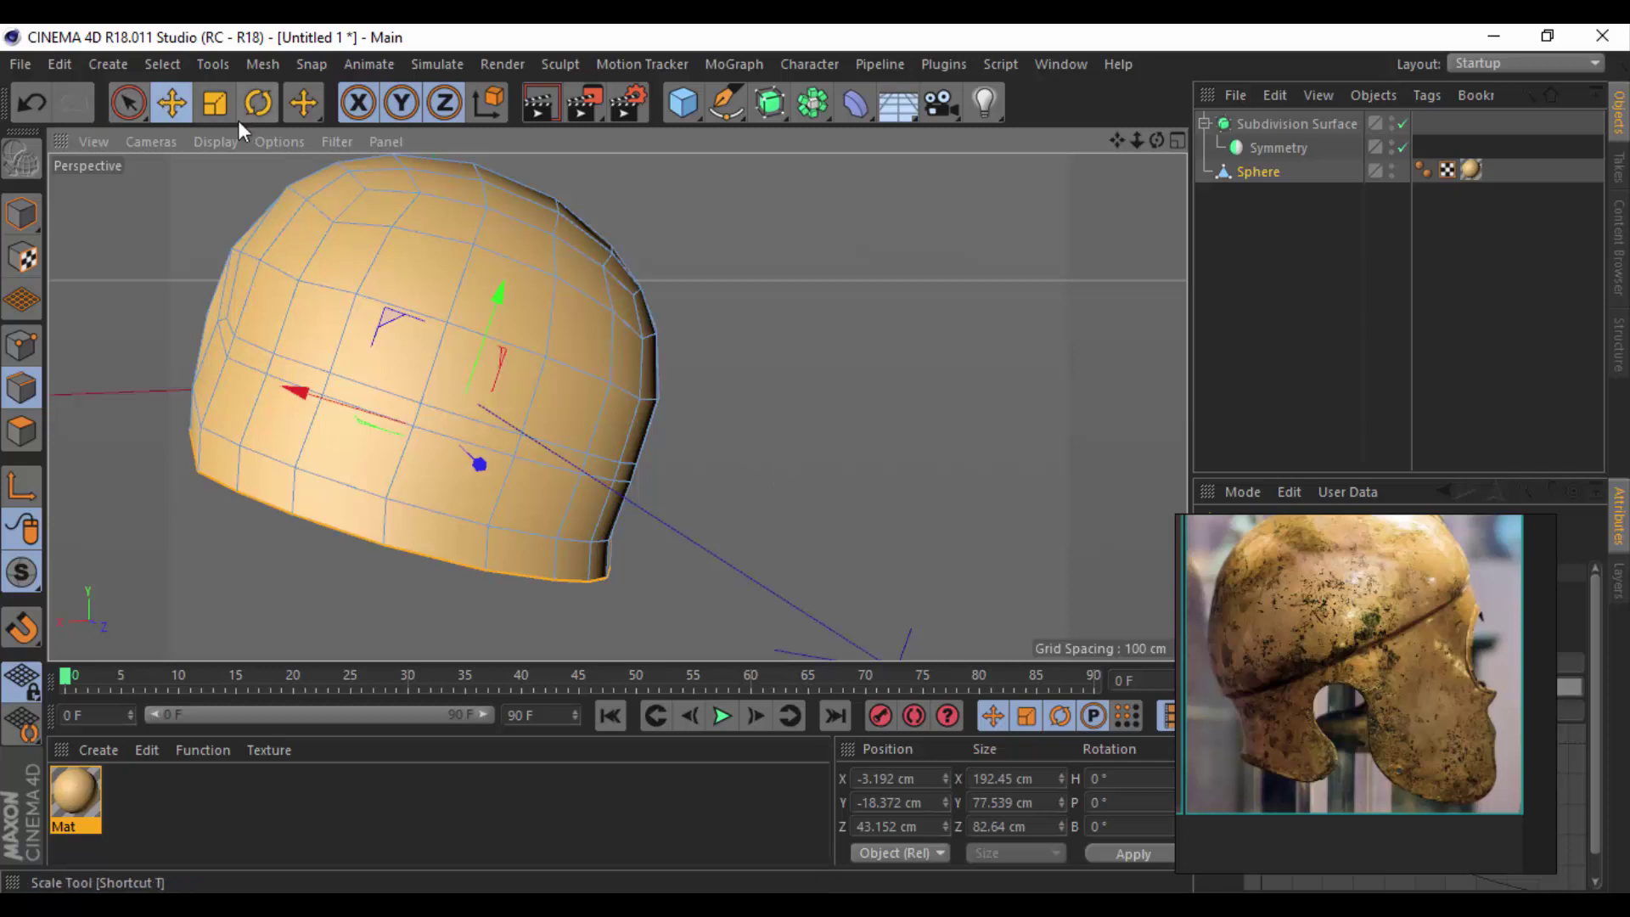
# Scale the rim slightly wider, to 200.786 cm along X.
pyautogui.click(215, 103)
pyautogui.moveTo(315, 395); pyautogui.dragTo(318, 396)
pyautogui.moveTo(552, 388)
pyautogui.keyDown('alt'); pyautogui.mouseDown()
pyautogui.moveTo(777, 441)
pyautogui.moveTo(878, 399)
pyautogui.mouseUp(); pyautogui.keyUp('alt')
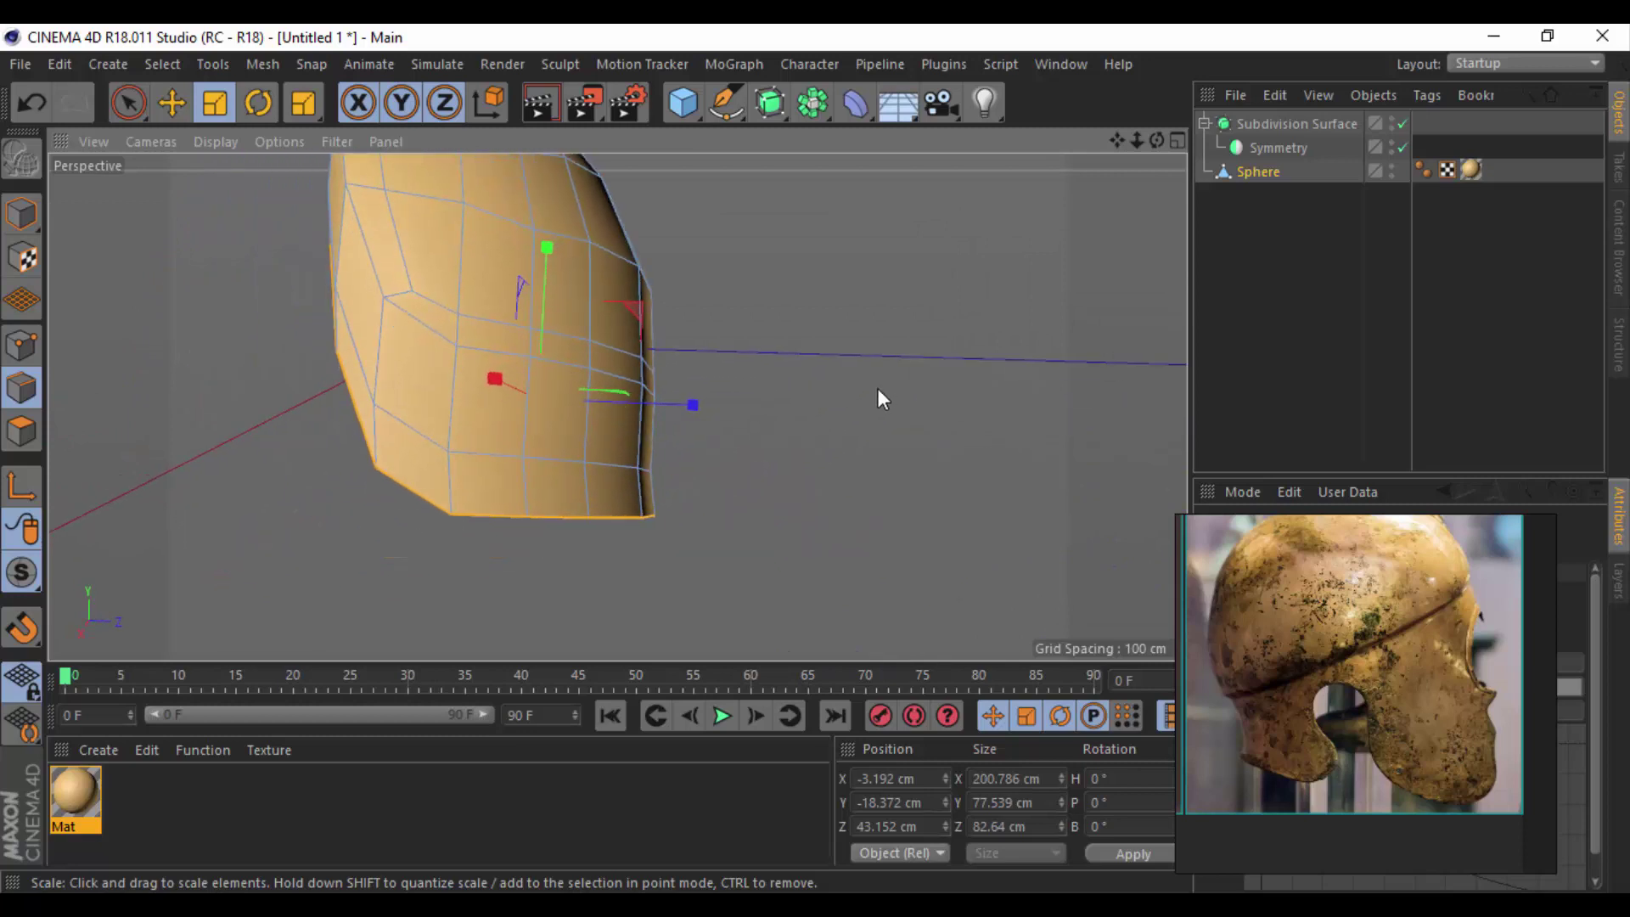
pyautogui.scroll(-3, 1388, 635)
pyautogui.scroll(3, 1480, 656)
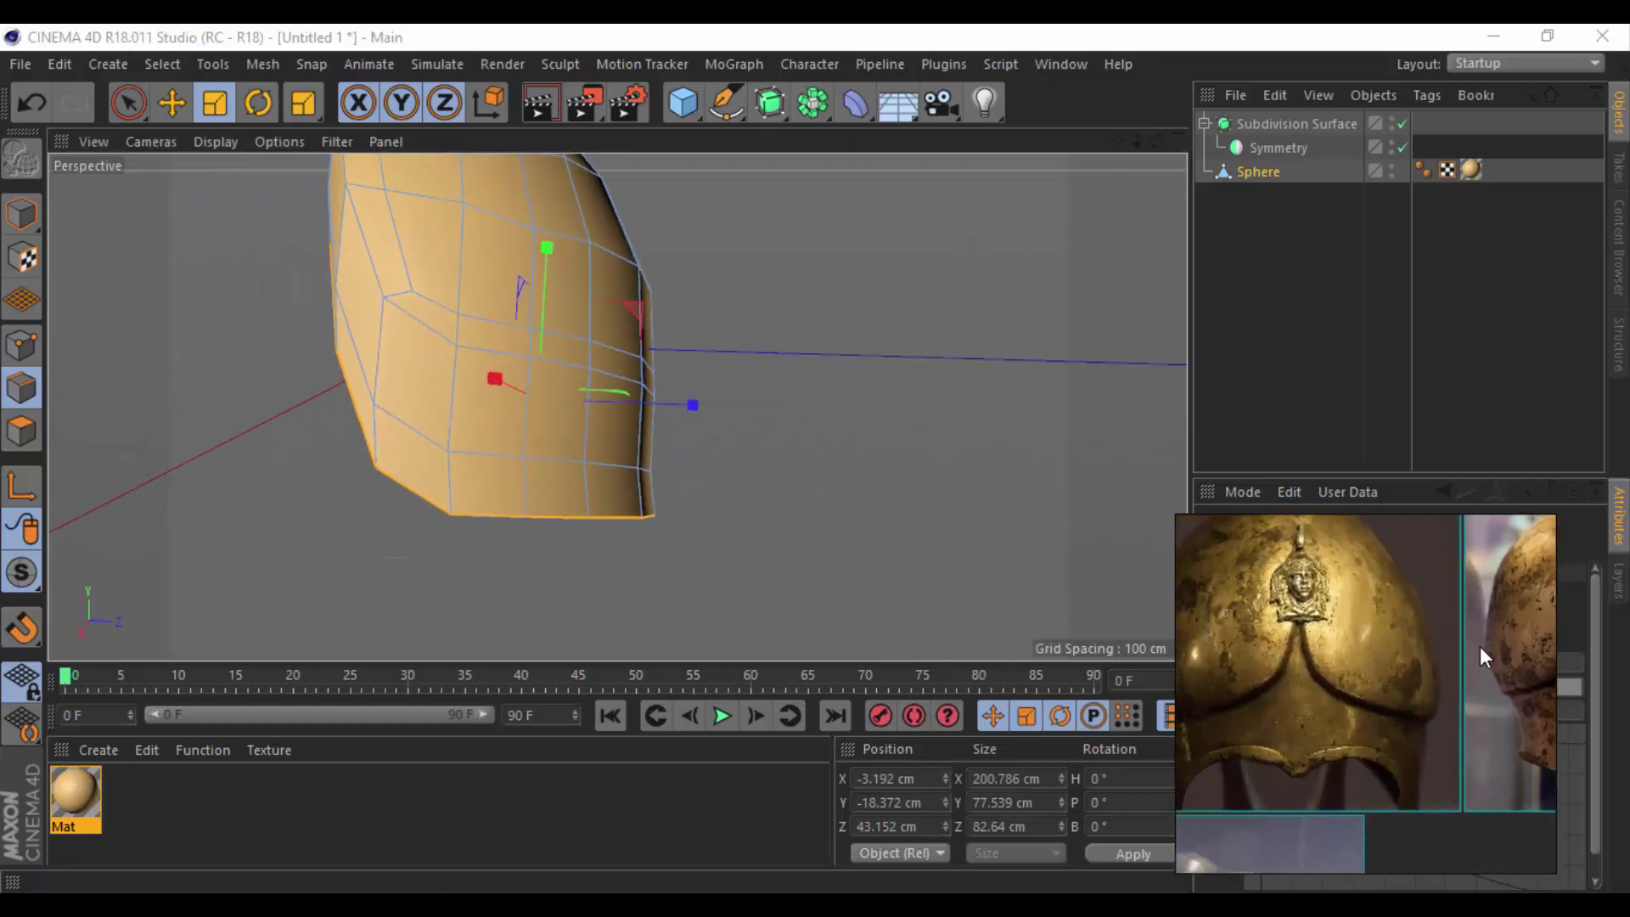
# Freehand-select and delete the polygon strip along the helmet's lower edge.
pyautogui.click(1260, 178)
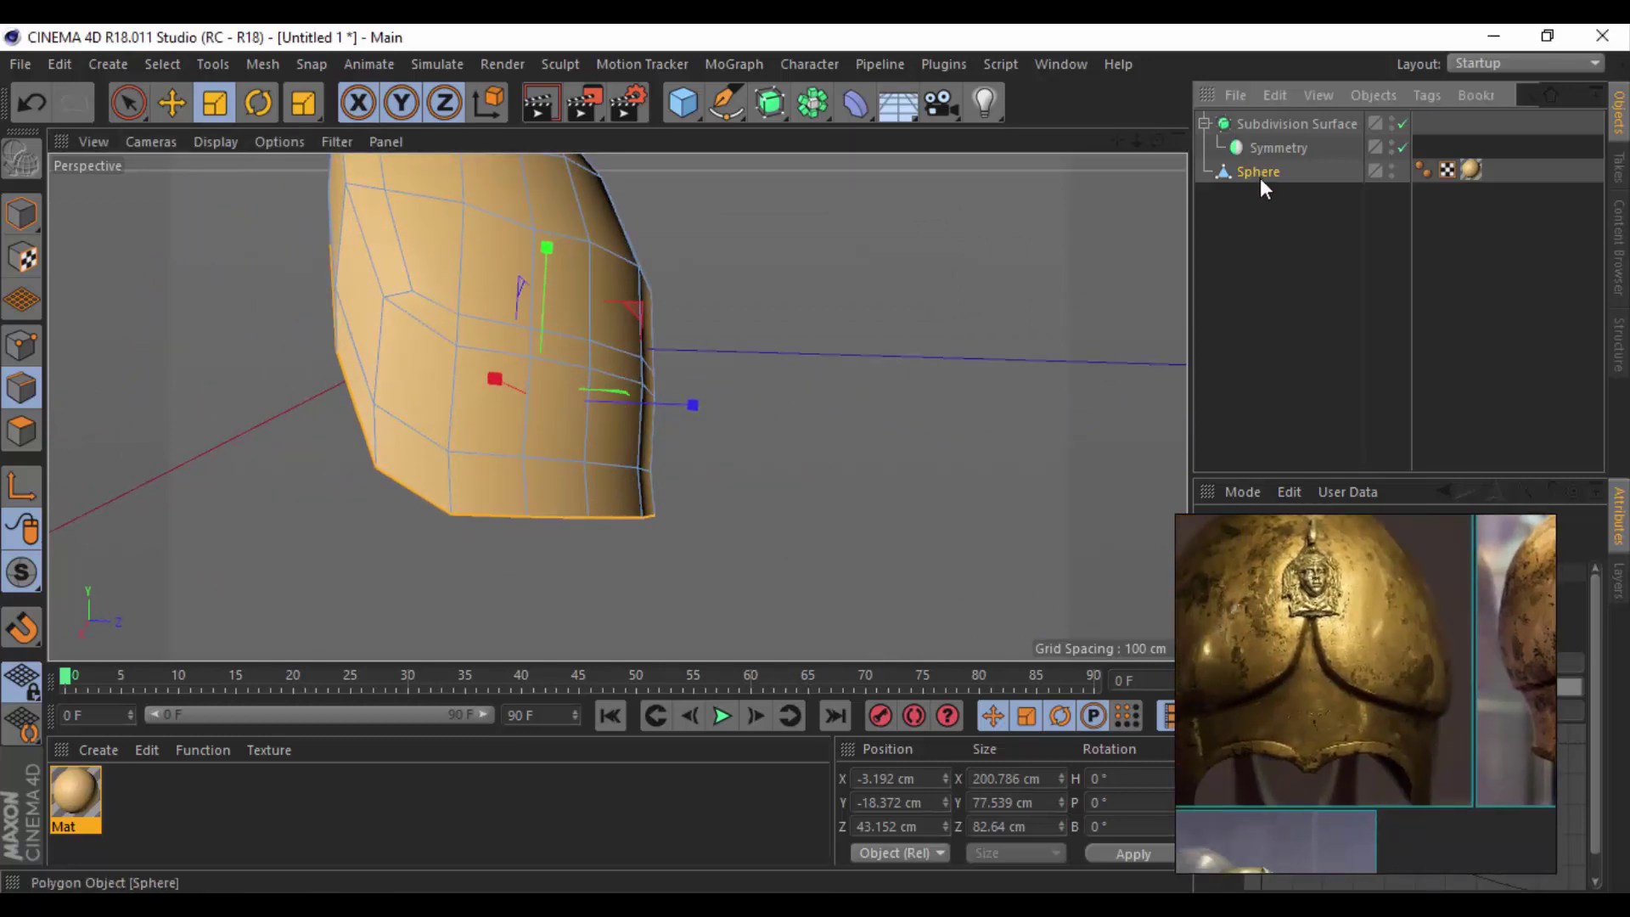
pyautogui.moveTo(460, 419)
pyautogui.keyDown('alt'); pyautogui.mouseDown()
pyautogui.moveTo(151, 394)
pyautogui.moveTo(496, 405)
pyautogui.moveTo(309, 338)
pyautogui.moveTo(492, 411)
pyautogui.moveTo(817, 448)
pyautogui.moveTo(853, 531)
pyautogui.moveTo(744, 531)
pyautogui.moveTo(887, 501)
pyautogui.moveTo(619, 472)
pyautogui.moveTo(491, 509)
pyautogui.moveTo(462, 542)
pyautogui.moveTo(404, 491)
pyautogui.mouseUp(); pyautogui.keyUp('alt')
pyautogui.click(128, 103)
pyautogui.click(21, 432)
pyautogui.moveTo(425, 426)
pyautogui.mouseDown()
pyautogui.moveTo(465, 461)
pyautogui.moveTo(606, 322)
pyautogui.moveTo(706, 333)
pyautogui.moveTo(413, 333)
pyautogui.moveTo(297, 277)
pyautogui.moveTo(313, 290)
pyautogui.moveTo(247, 207)
pyautogui.mouseUp()
pyautogui.press('Delete')
# Switch to Move in Edge mode and orbit to a side view of the shell.
pyautogui.click(171, 102)
pyautogui.click(22, 388)
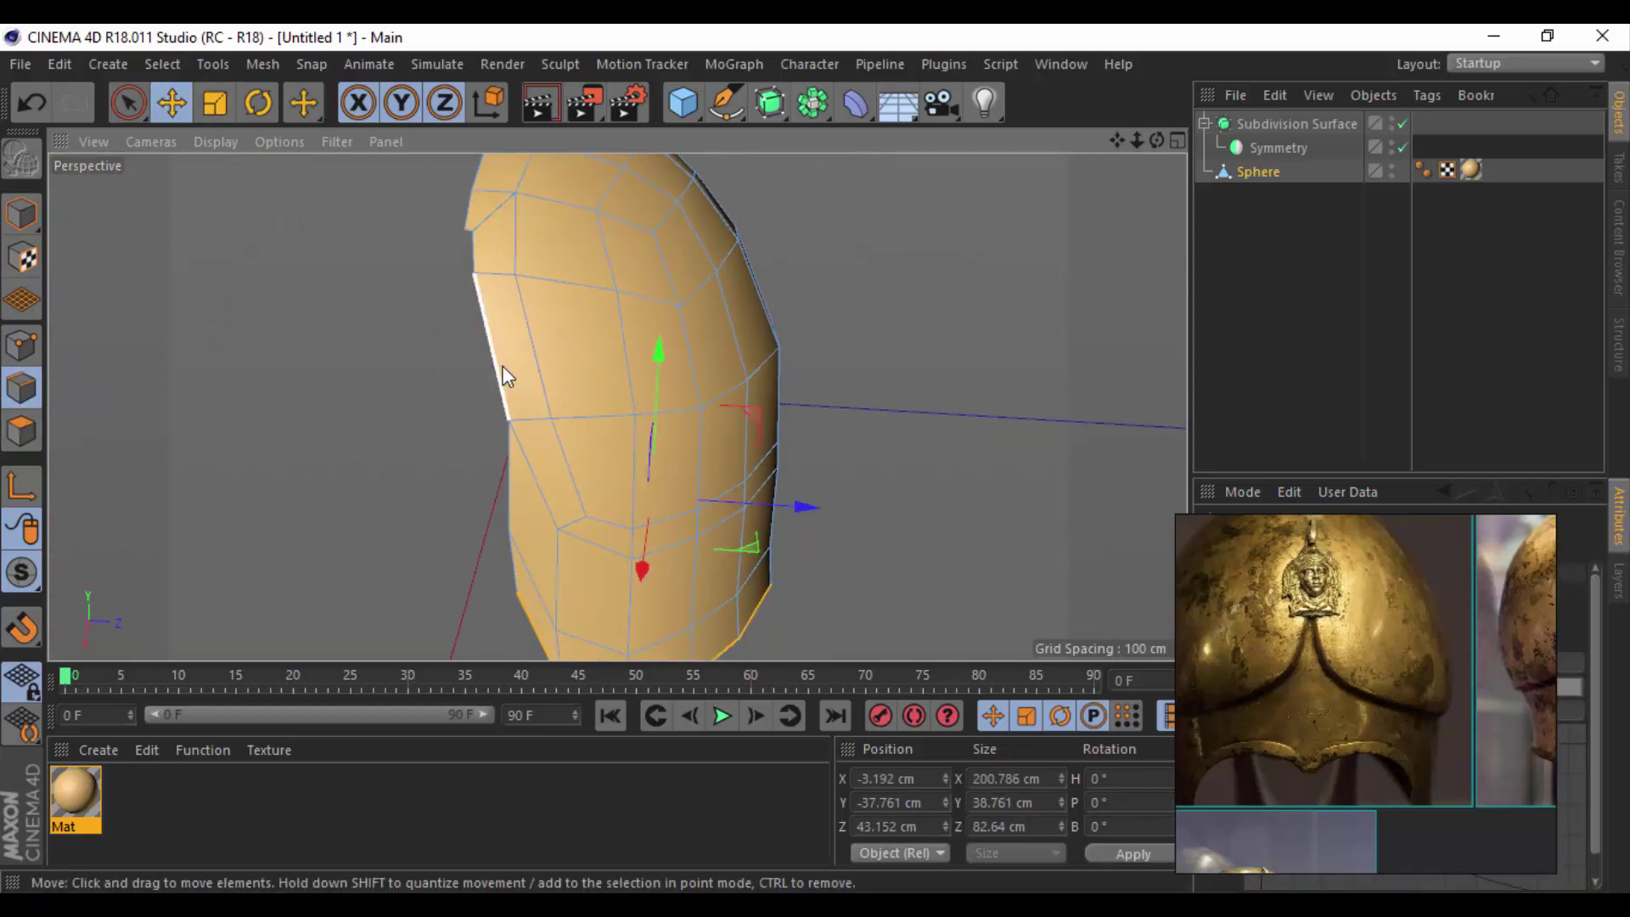
pyautogui.moveTo(460, 384)
pyautogui.keyDown('alt'); pyautogui.mouseDown()
pyautogui.moveTo(391, 395)
pyautogui.moveTo(316, 339)
pyautogui.moveTo(419, 441)
pyautogui.moveTo(59, 368)
pyautogui.moveTo(414, 435)
pyautogui.mouseUp(); pyautogui.keyUp('alt')
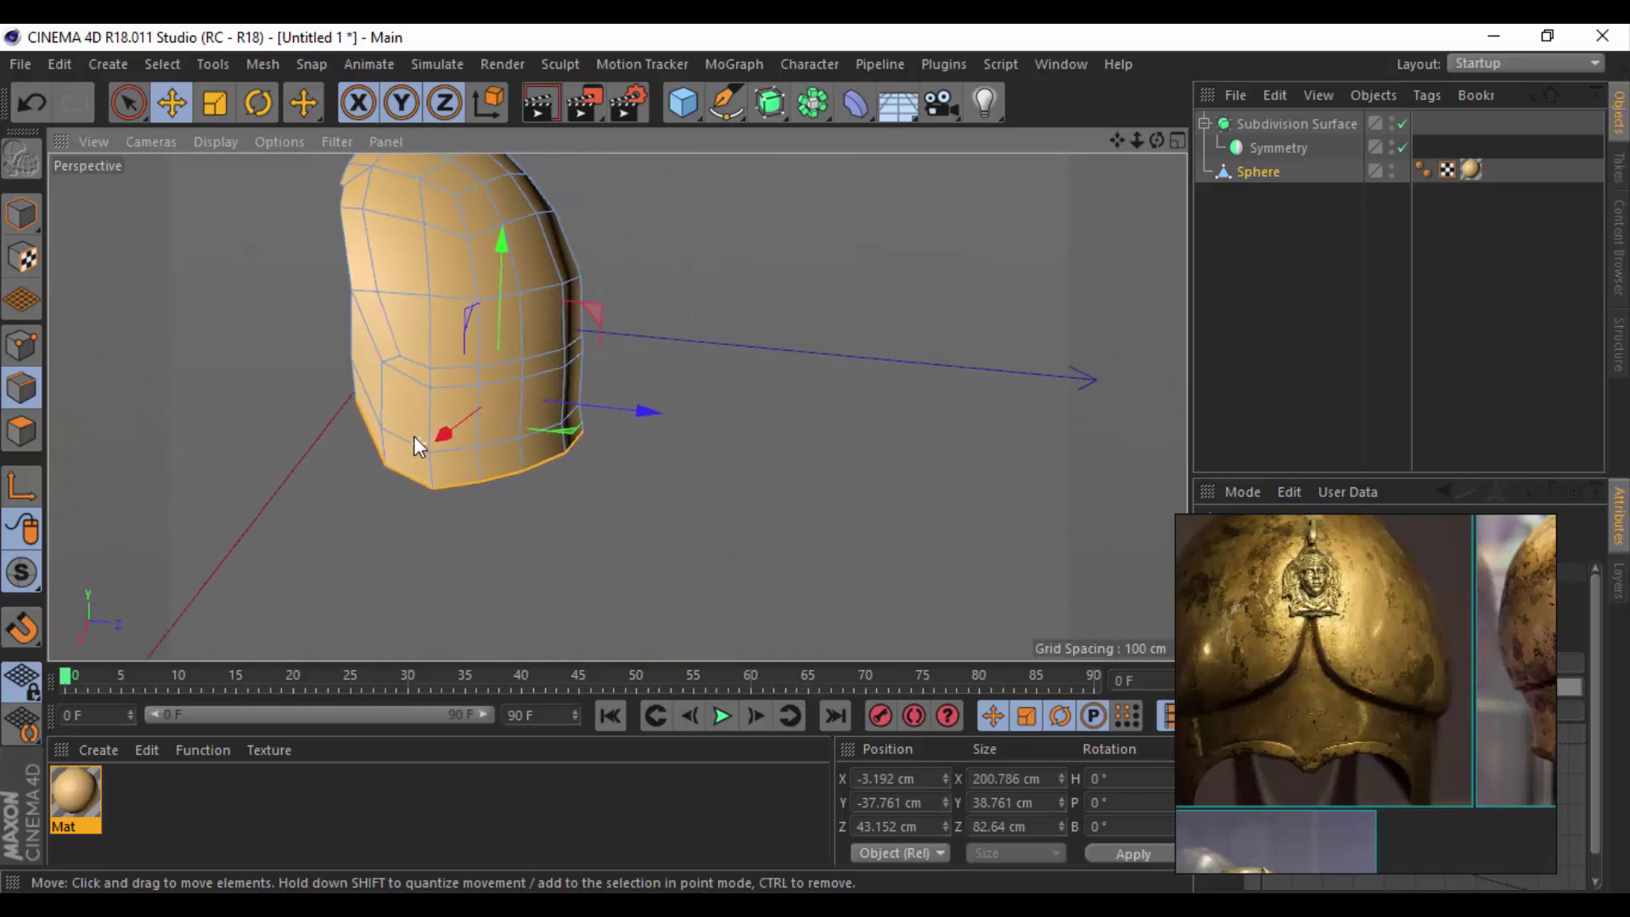
pyautogui.moveTo(128, 102); pyautogui.dragTo(201, 134)
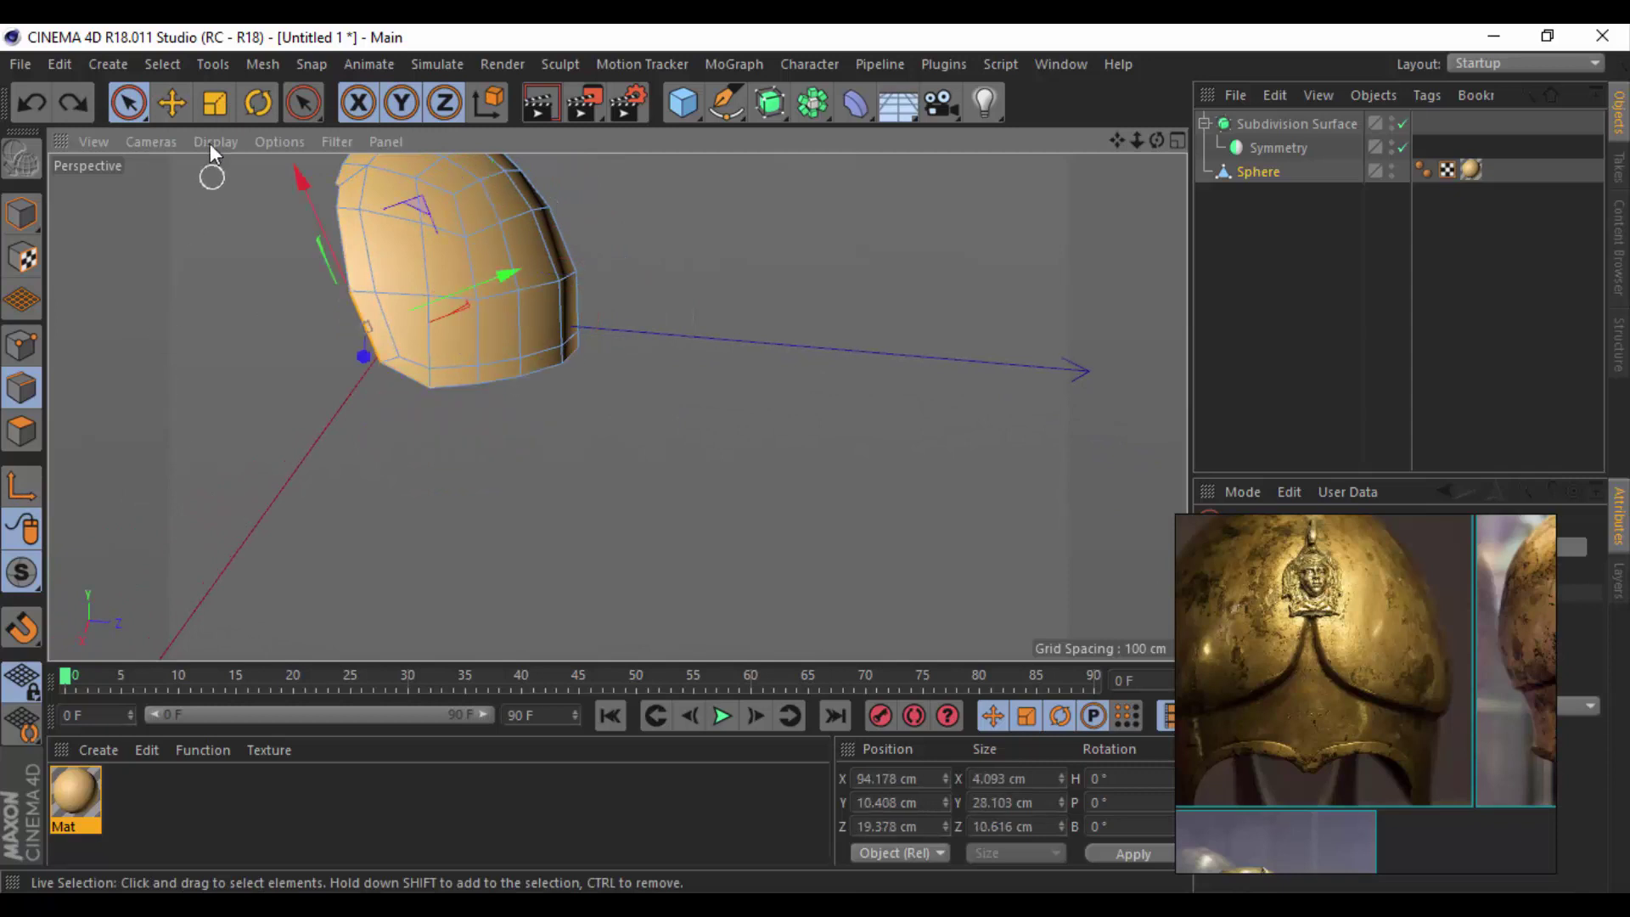
pyautogui.click(171, 102)
pyautogui.click(404, 384)
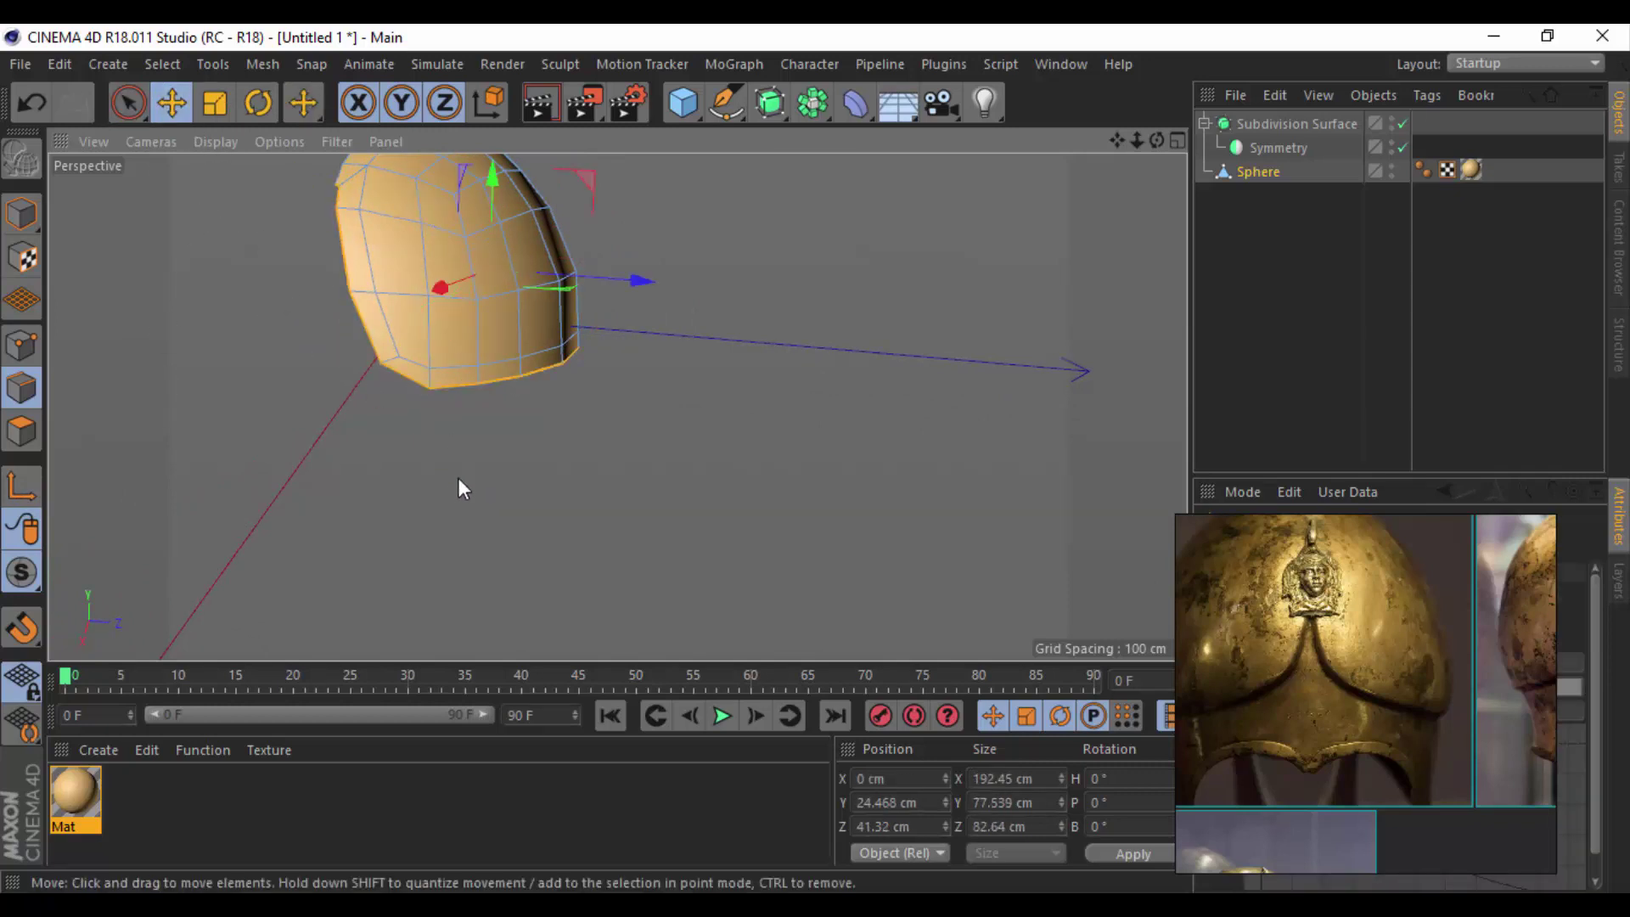
pyautogui.moveTo(456, 477)
pyautogui.keyDown('alt'); pyautogui.mouseDown()
pyautogui.moveTo(536, 451)
pyautogui.moveTo(594, 407)
pyautogui.mouseUp(); pyautogui.keyUp('alt')
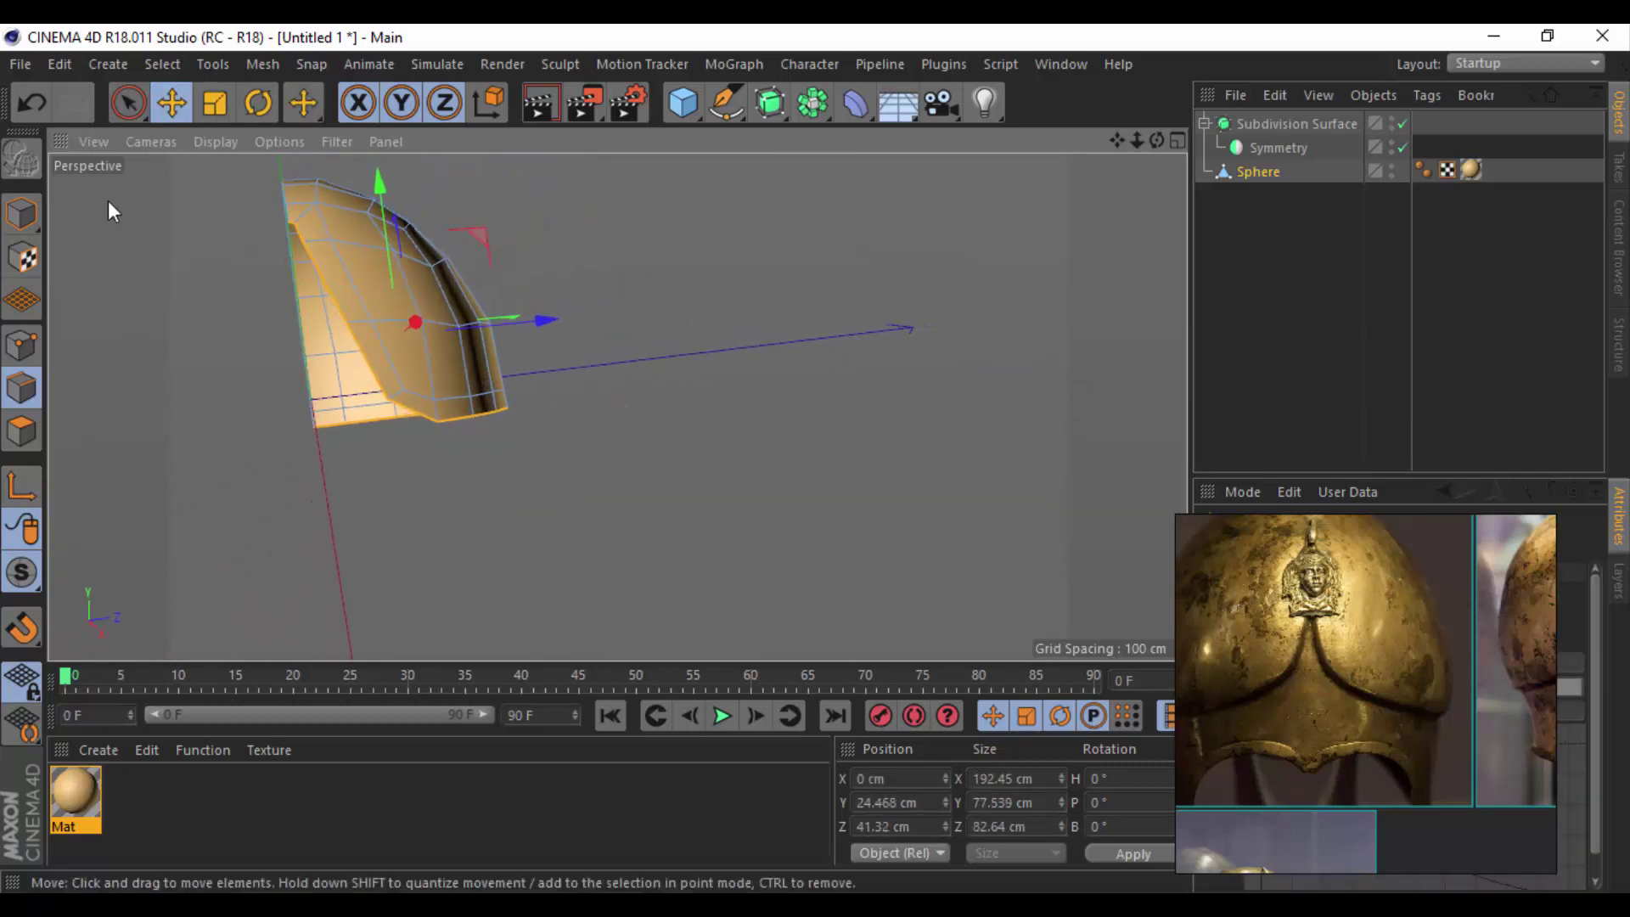
# Set the object axis Position Z to 0, then try scaling the shell and undo it.
pyautogui.click(35, 481)
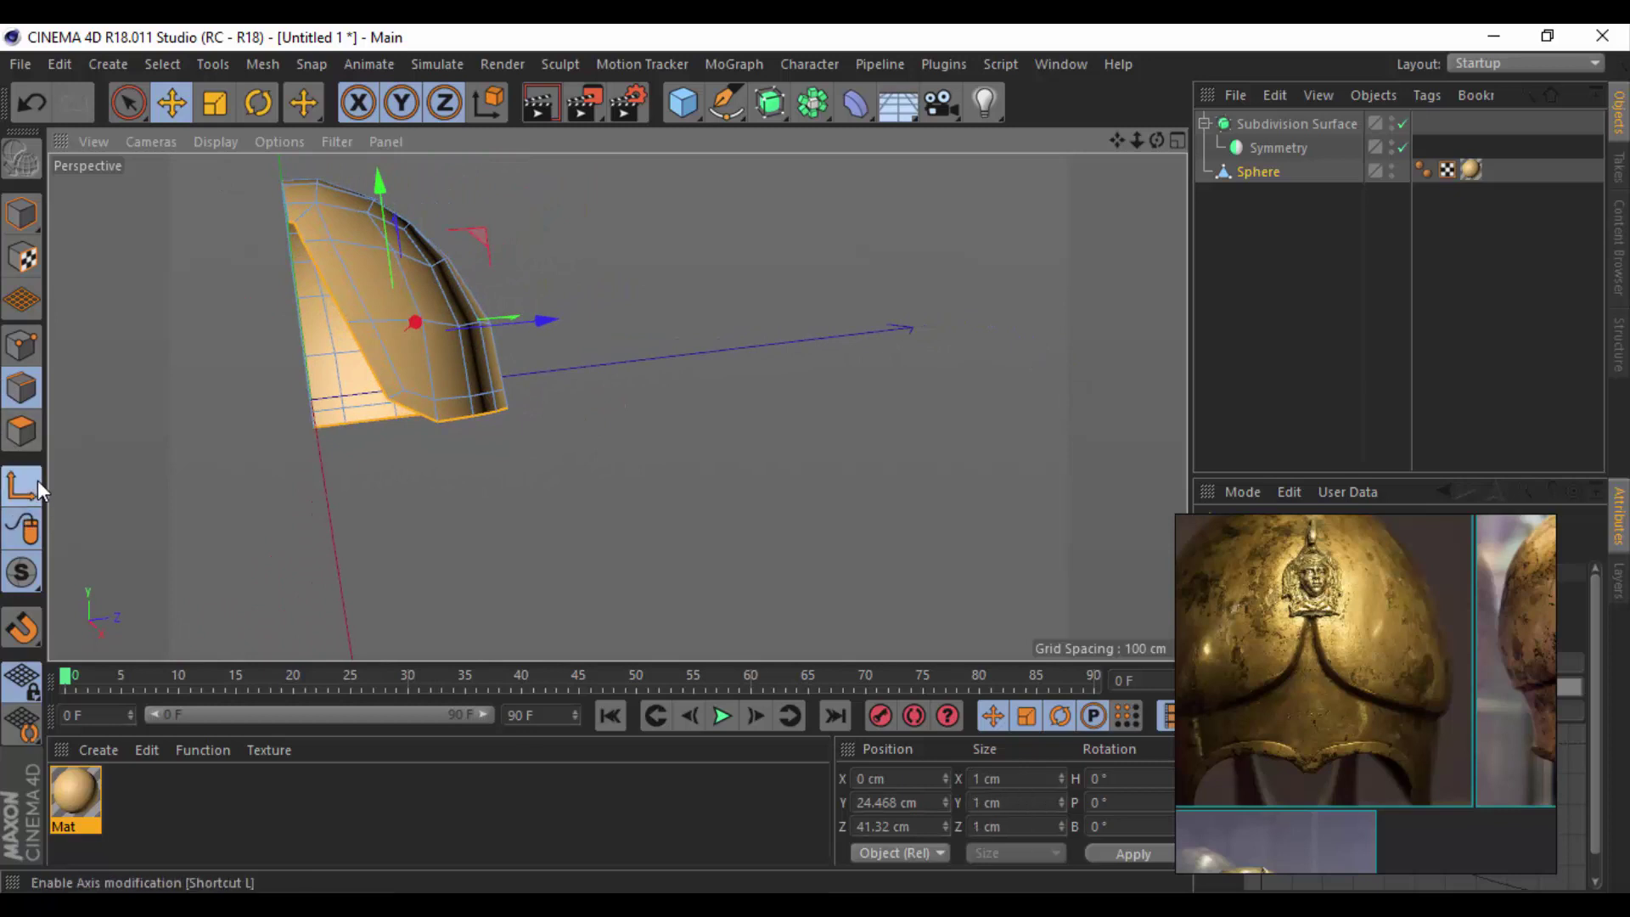
pyautogui.doubleClick(929, 819)
pyautogui.write('0')
pyautogui.press('Return')
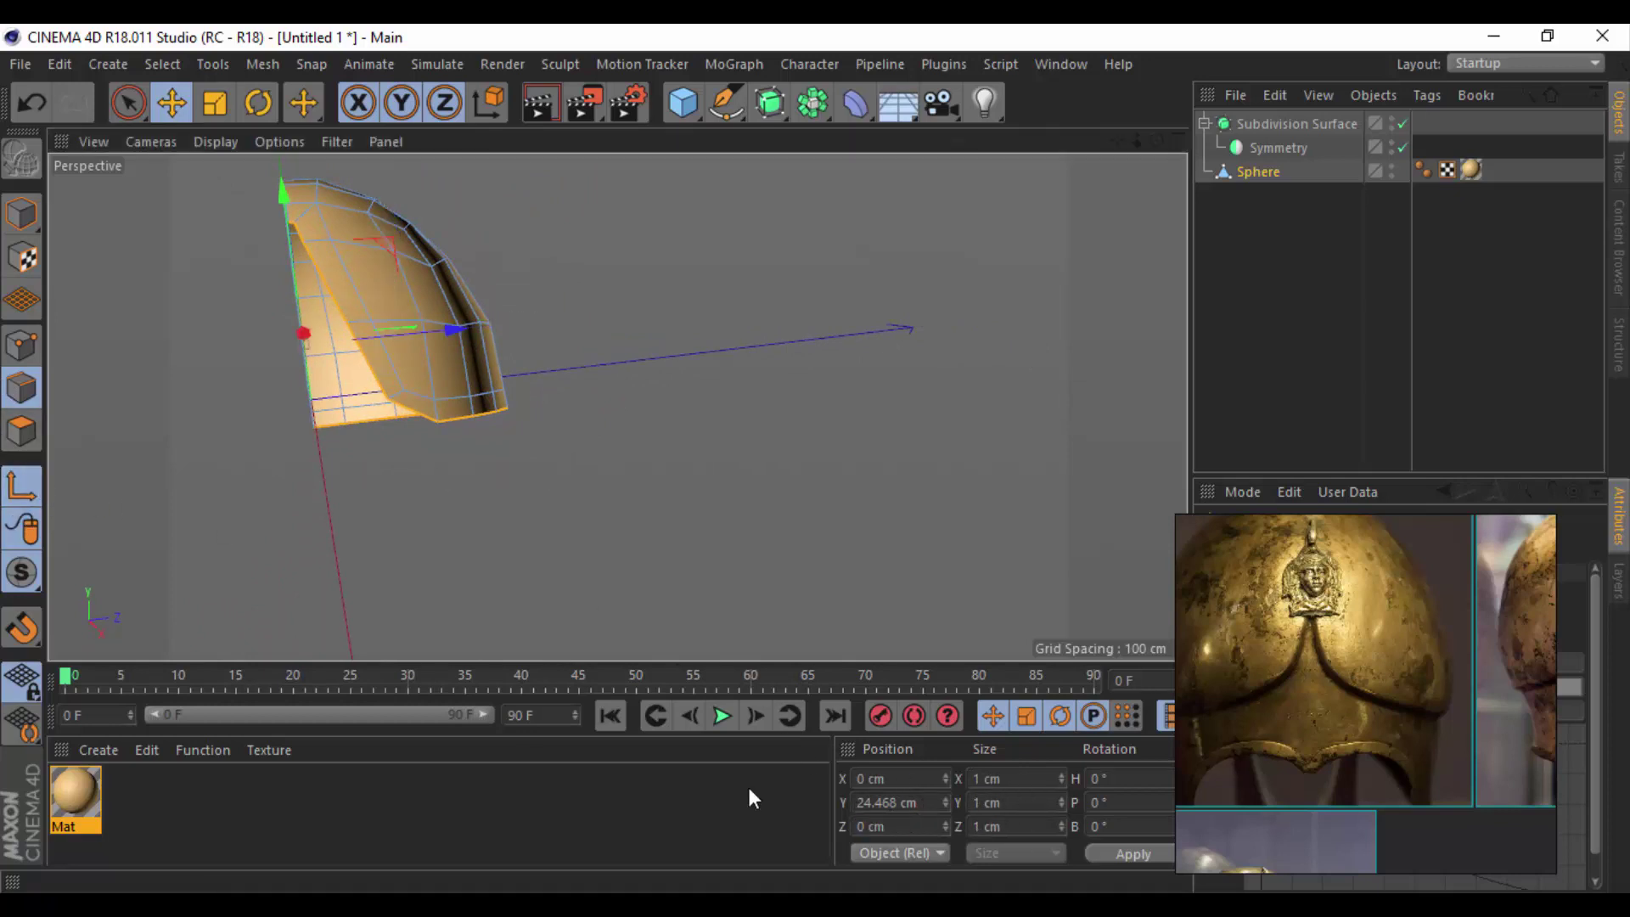
pyautogui.click(215, 98)
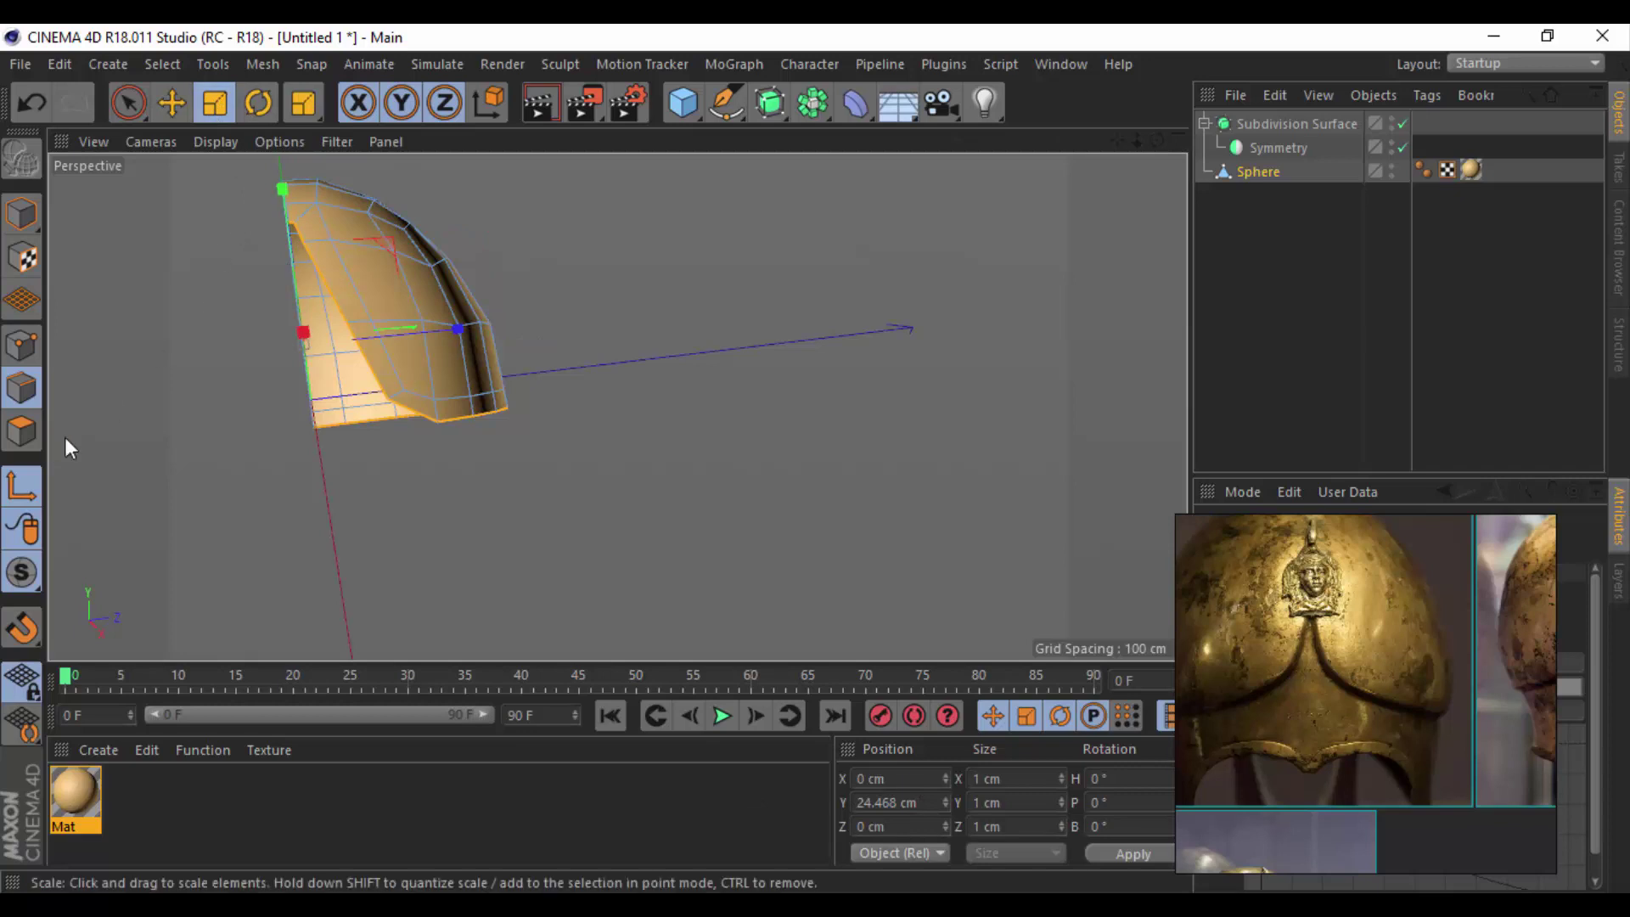
pyautogui.click(21, 485)
pyautogui.moveTo(671, 426)
pyautogui.keyDown('alt'); pyautogui.mouseDown()
pyautogui.moveTo(893, 405)
pyautogui.moveTo(966, 376)
pyautogui.moveTo(897, 408)
pyautogui.moveTo(542, 425)
pyautogui.moveTo(298, 313)
pyautogui.moveTo(306, 229)
pyautogui.moveTo(648, 557)
pyautogui.moveTo(884, 556)
pyautogui.moveTo(765, 600)
pyautogui.moveTo(756, 635)
pyautogui.moveTo(818, 583)
pyautogui.moveTo(564, 520)
pyautogui.moveTo(613, 541)
pyautogui.moveTo(685, 377)
pyautogui.moveTo(666, 494)
pyautogui.mouseUp(); pyautogui.keyUp('alt')
pyautogui.hotkey('ctrl', 'z')
pyautogui.hotkey('ctrl', 'z')
pyautogui.press('e')
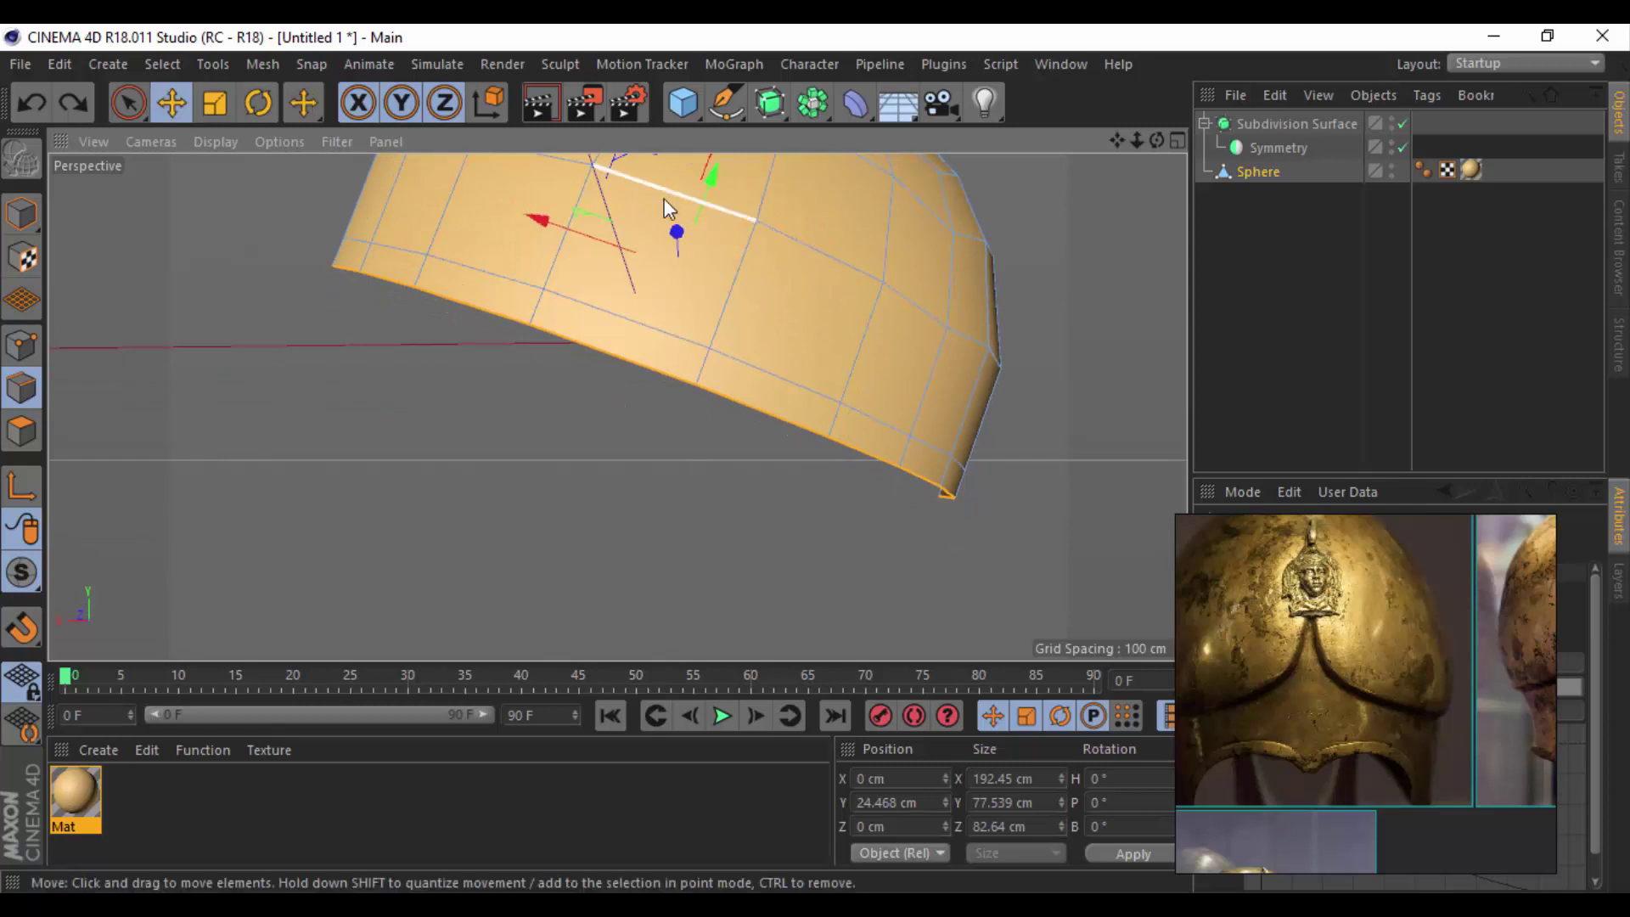
# Push a top polygon downward, checking it in the four-view layout.
pyautogui.click(689, 202)
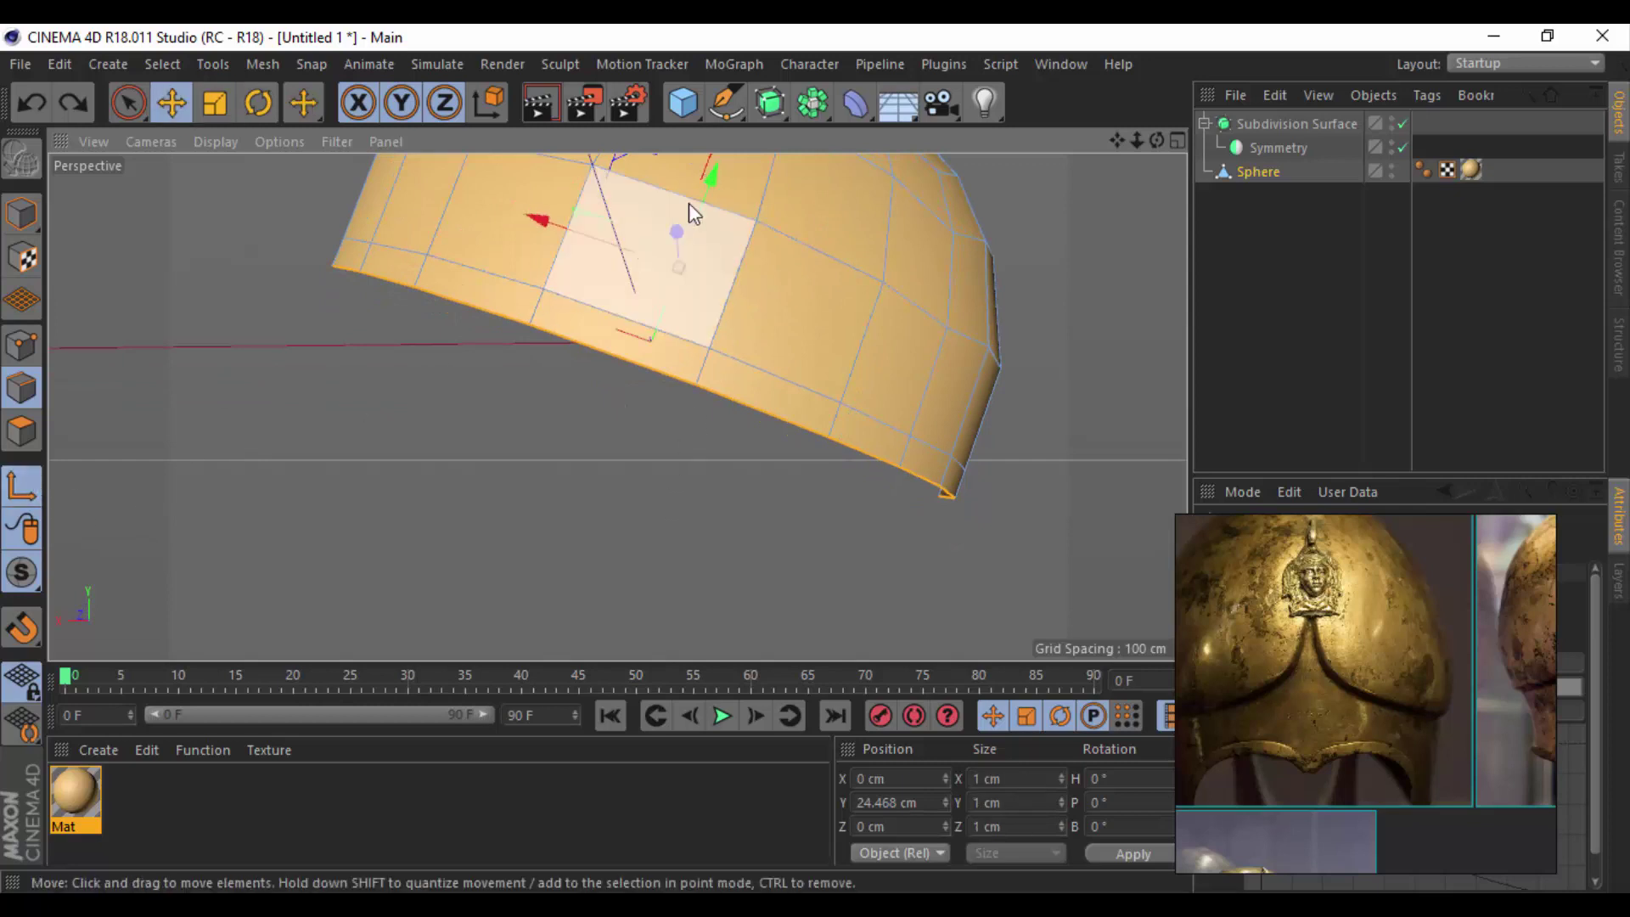
pyautogui.moveTo(706, 190); pyautogui.dragTo(680, 259)
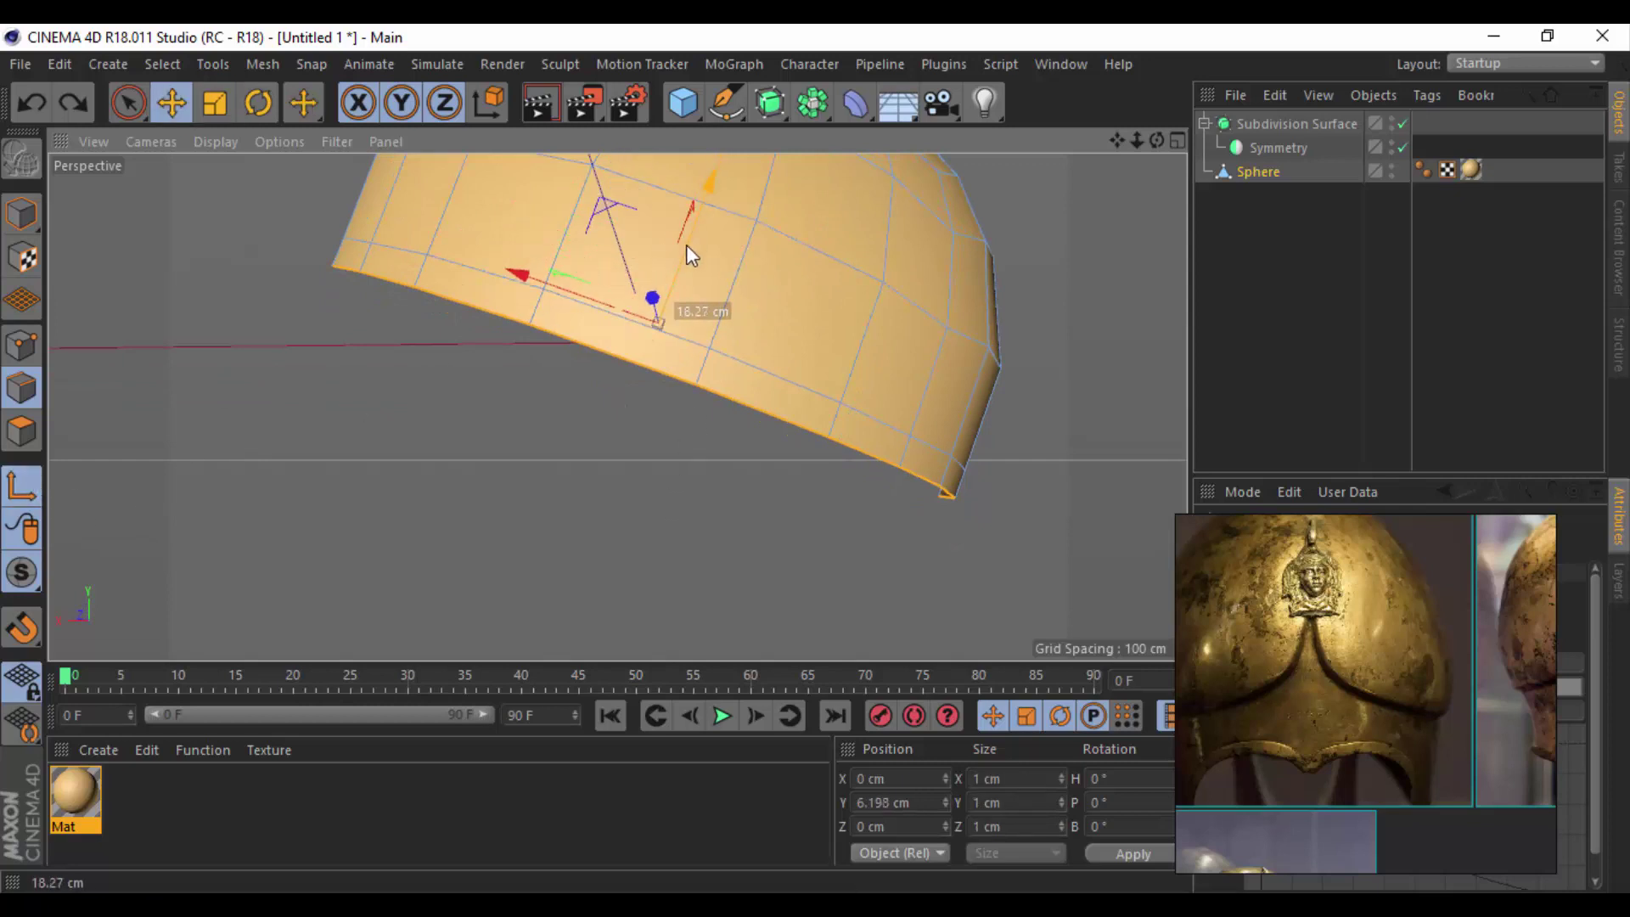
pyautogui.click(1178, 144)
pyautogui.scroll(3, 846, 552)
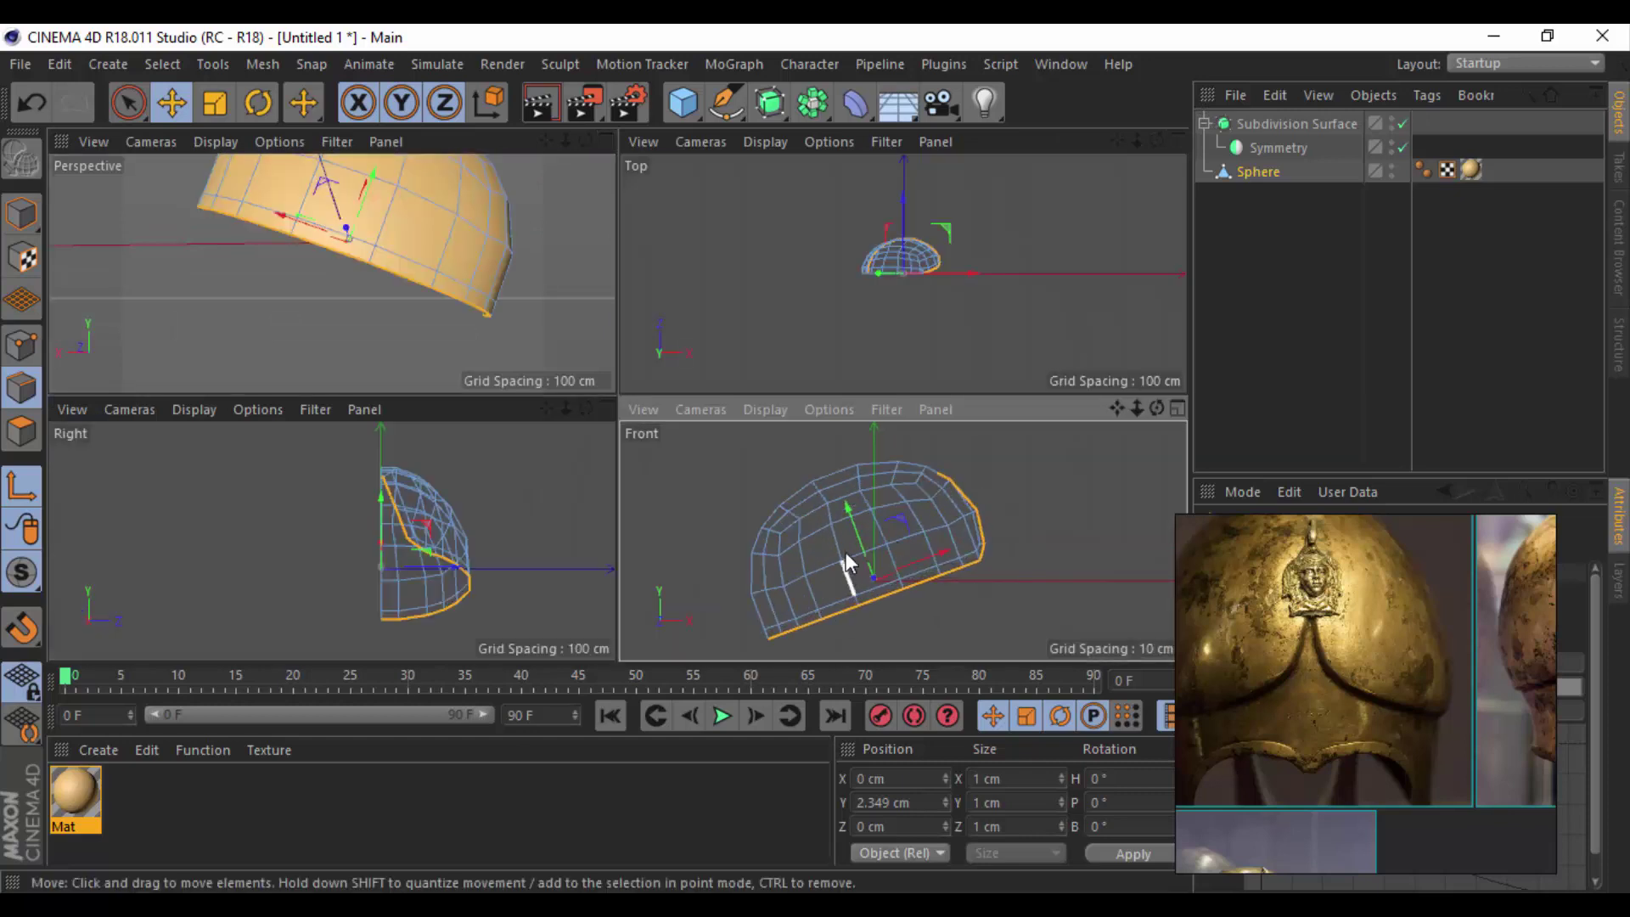
pyautogui.moveTo(863, 534); pyautogui.dragTo(864, 553)
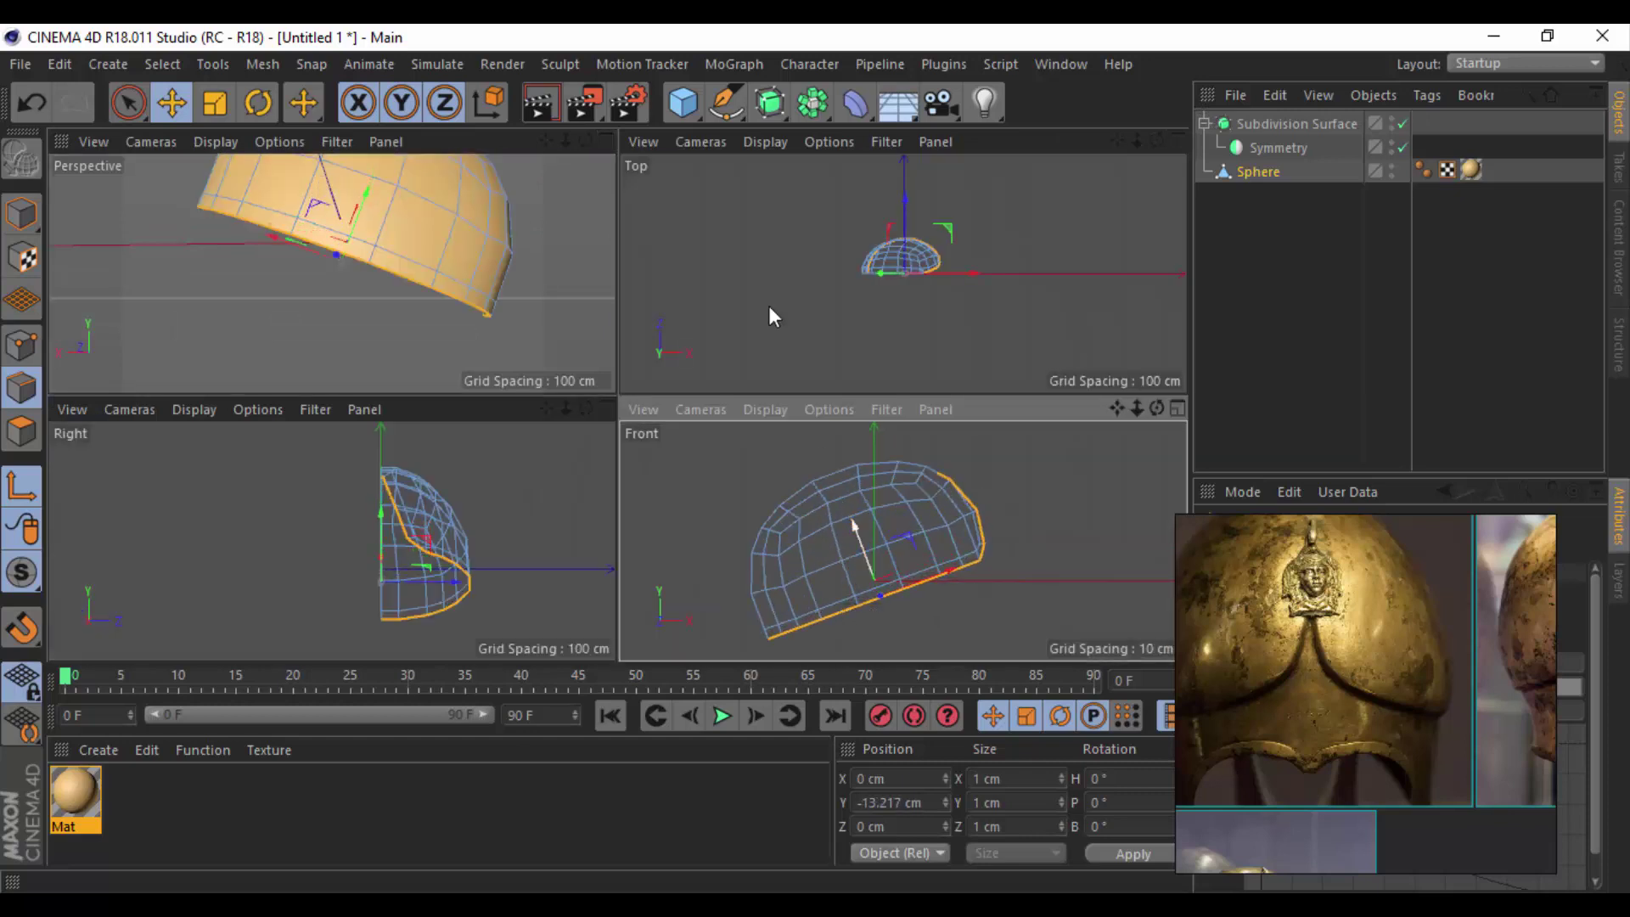
pyautogui.click(609, 140)
# Scale the selected part down to about 90%.
pyautogui.press('t')
pyautogui.scroll(-1, 686, 472)
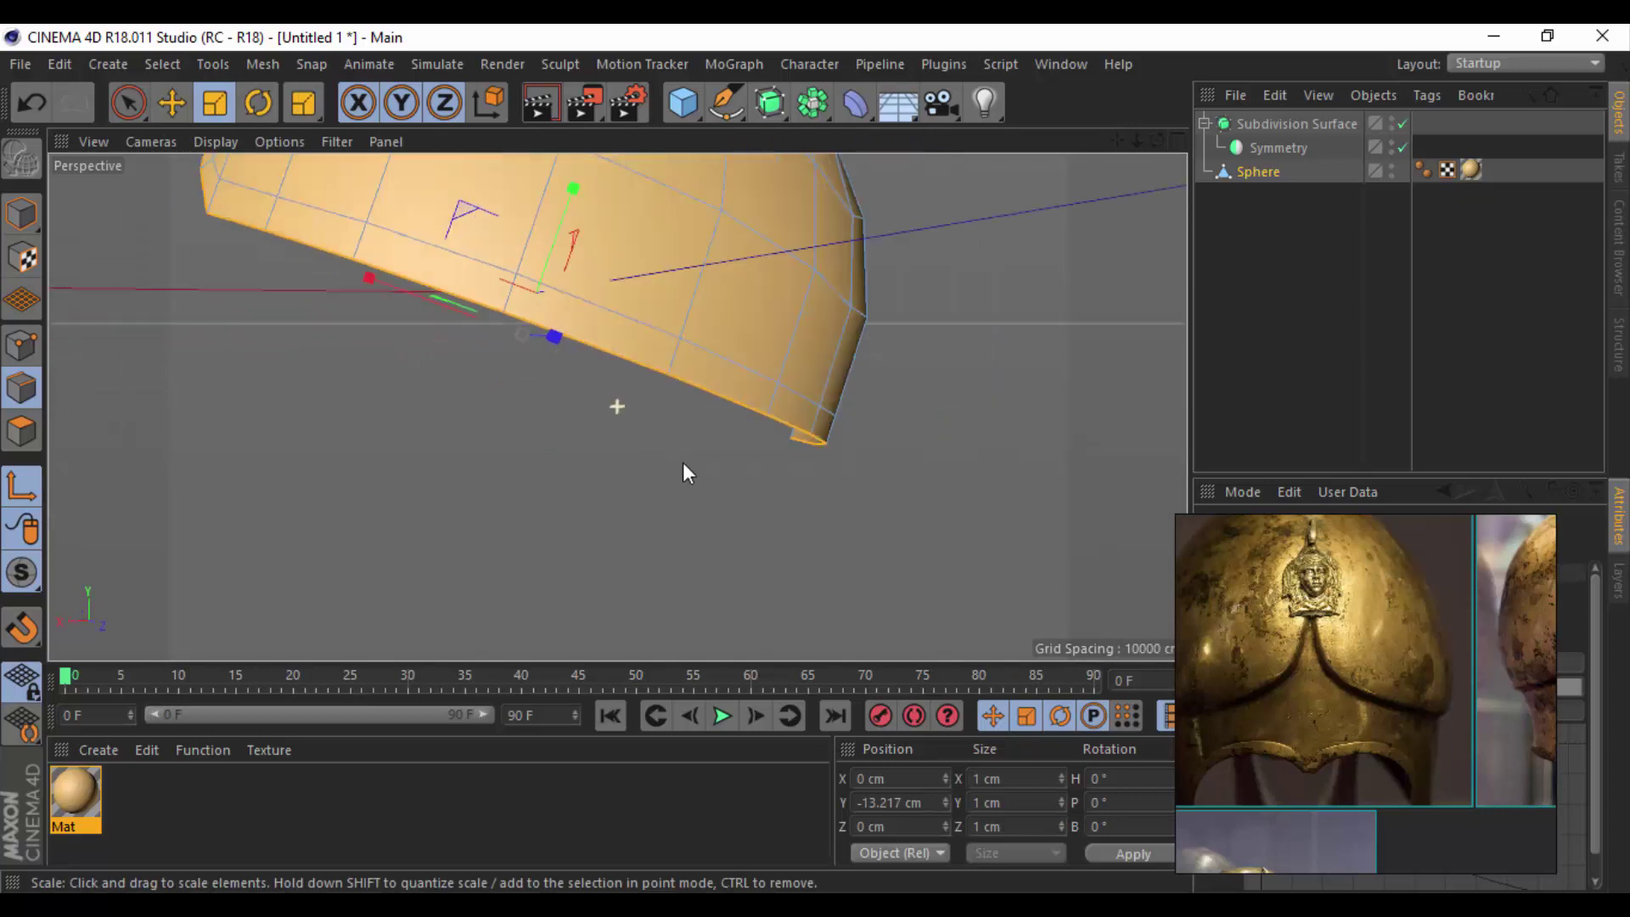
pyautogui.moveTo(682, 462)
pyautogui.keyDown('alt'); pyautogui.mouseDown()
pyautogui.moveTo(486, 431)
pyautogui.moveTo(574, 308)
pyautogui.moveTo(563, 261)
pyautogui.moveTo(567, 314)
pyautogui.moveTo(681, 241)
pyautogui.moveTo(618, 379)
pyautogui.mouseUp(); pyautogui.keyUp('alt')
pyautogui.scroll(2, 466, 608)
pyautogui.moveTo(399, 538)
pyautogui.mouseDown()
pyautogui.moveTo(413, 528)
pyautogui.moveTo(381, 589)
pyautogui.mouseUp()
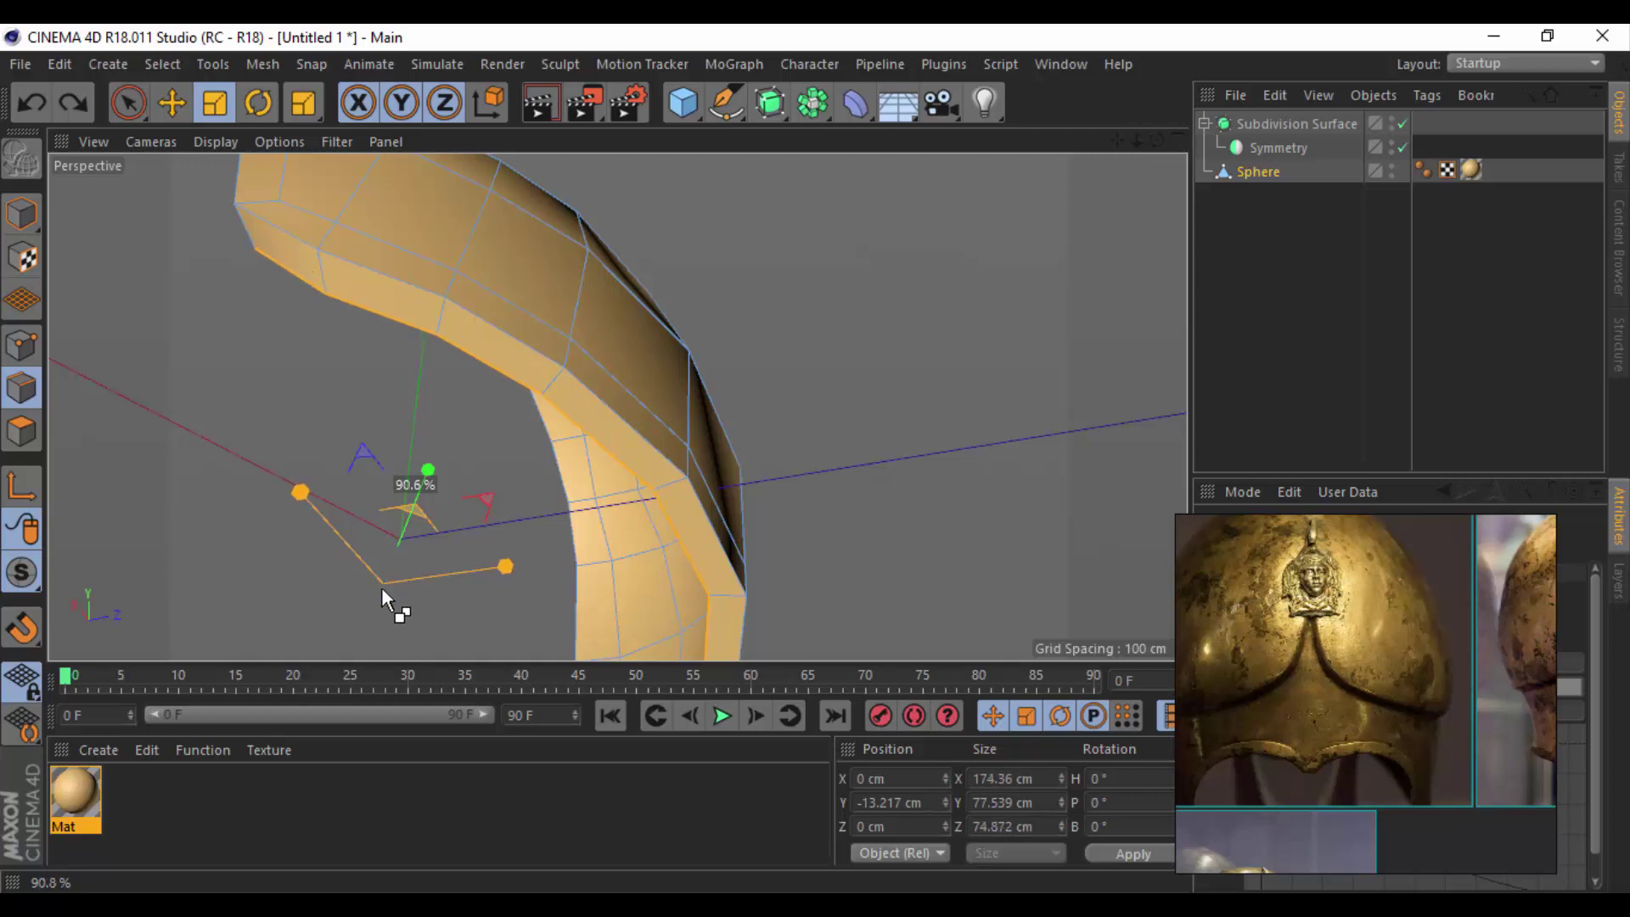
pyautogui.keyDown('alt'); pyautogui.moveTo(389, 484); pyautogui.dragTo(131, 158); pyautogui.keyUp('alt')
# Select the lower polygon band of the helmet with the Move tool.
pyautogui.click(172, 103)
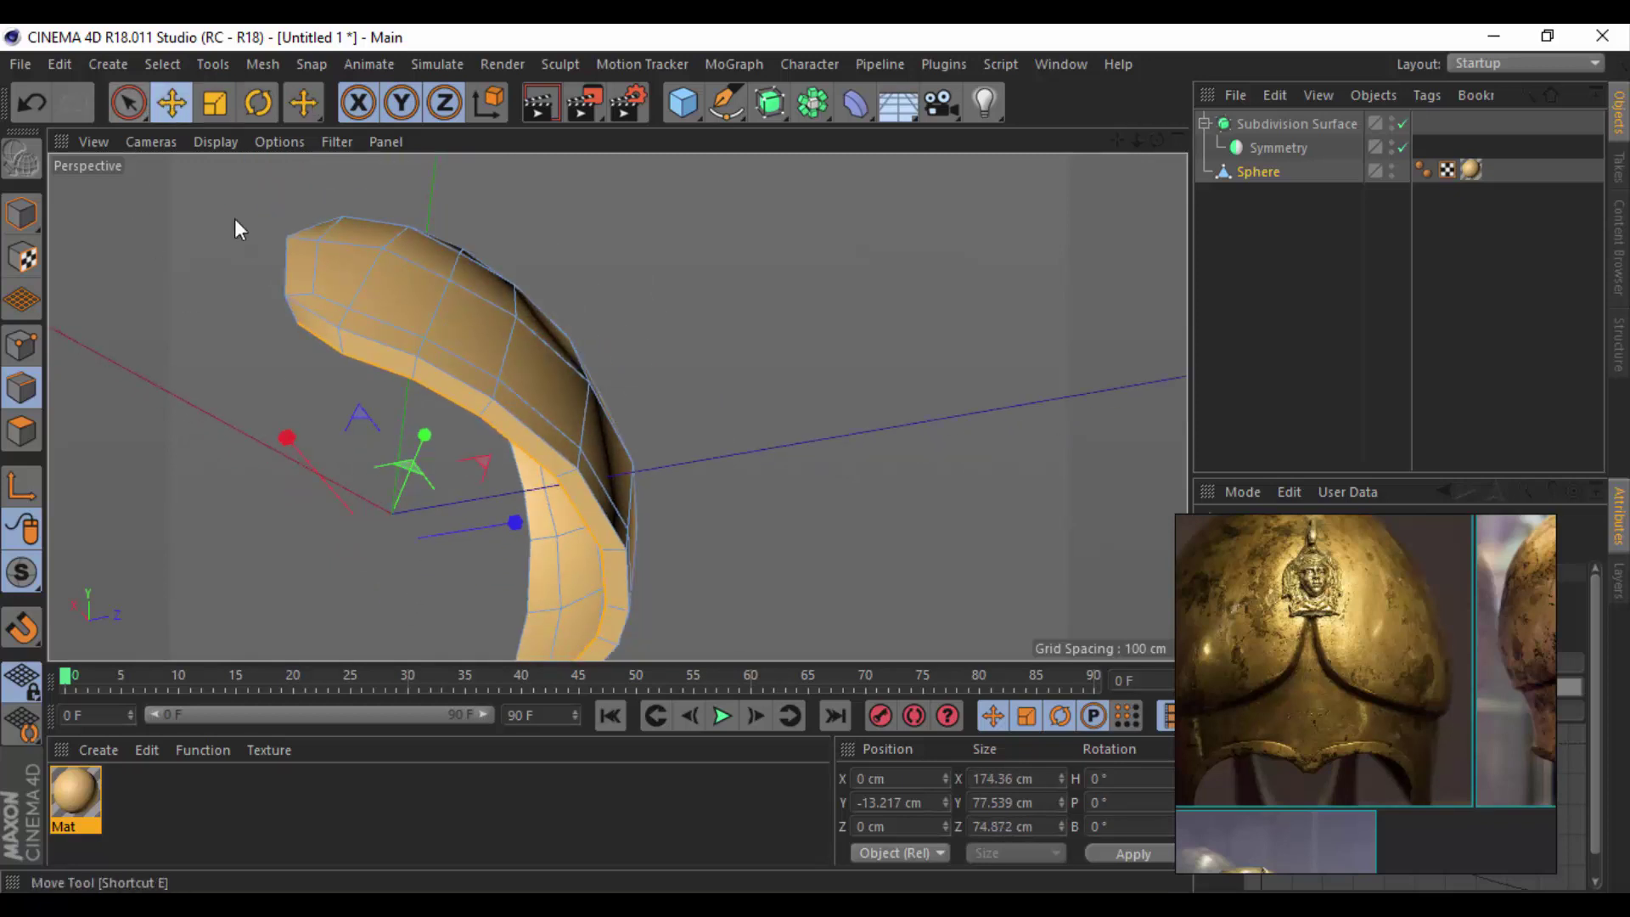
pyautogui.moveTo(240, 229)
pyautogui.keyDown('alt'); pyautogui.mouseDown()
pyautogui.moveTo(436, 455)
pyautogui.moveTo(637, 549)
pyautogui.moveTo(684, 502)
pyautogui.moveTo(702, 444)
pyautogui.mouseUp(); pyautogui.keyUp('alt')
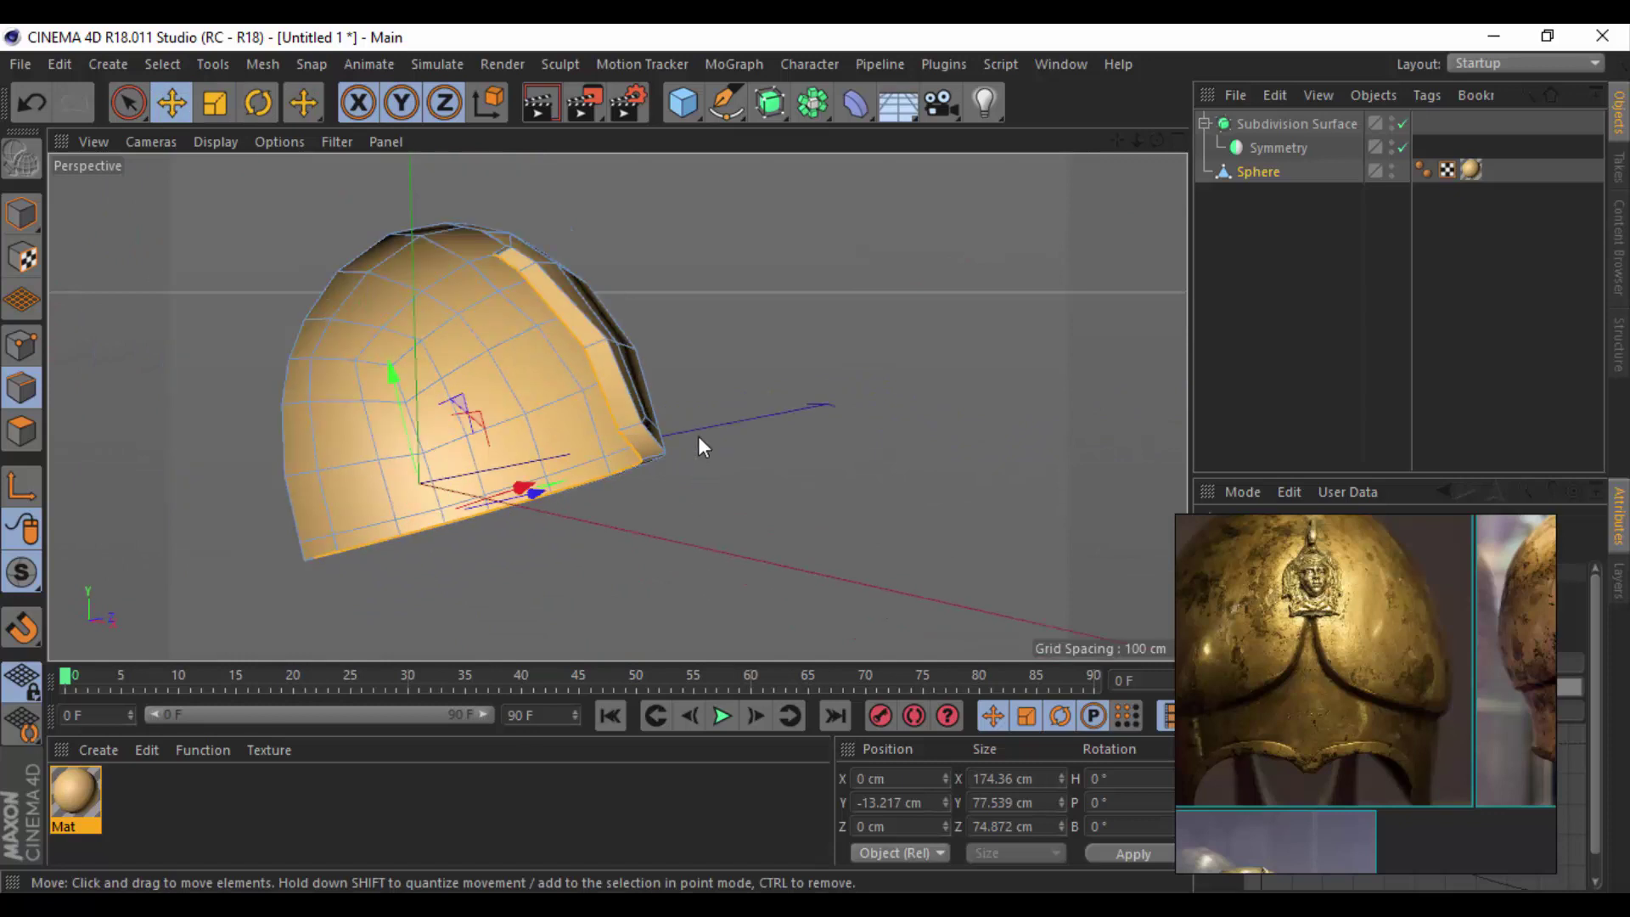
pyautogui.click(509, 263)
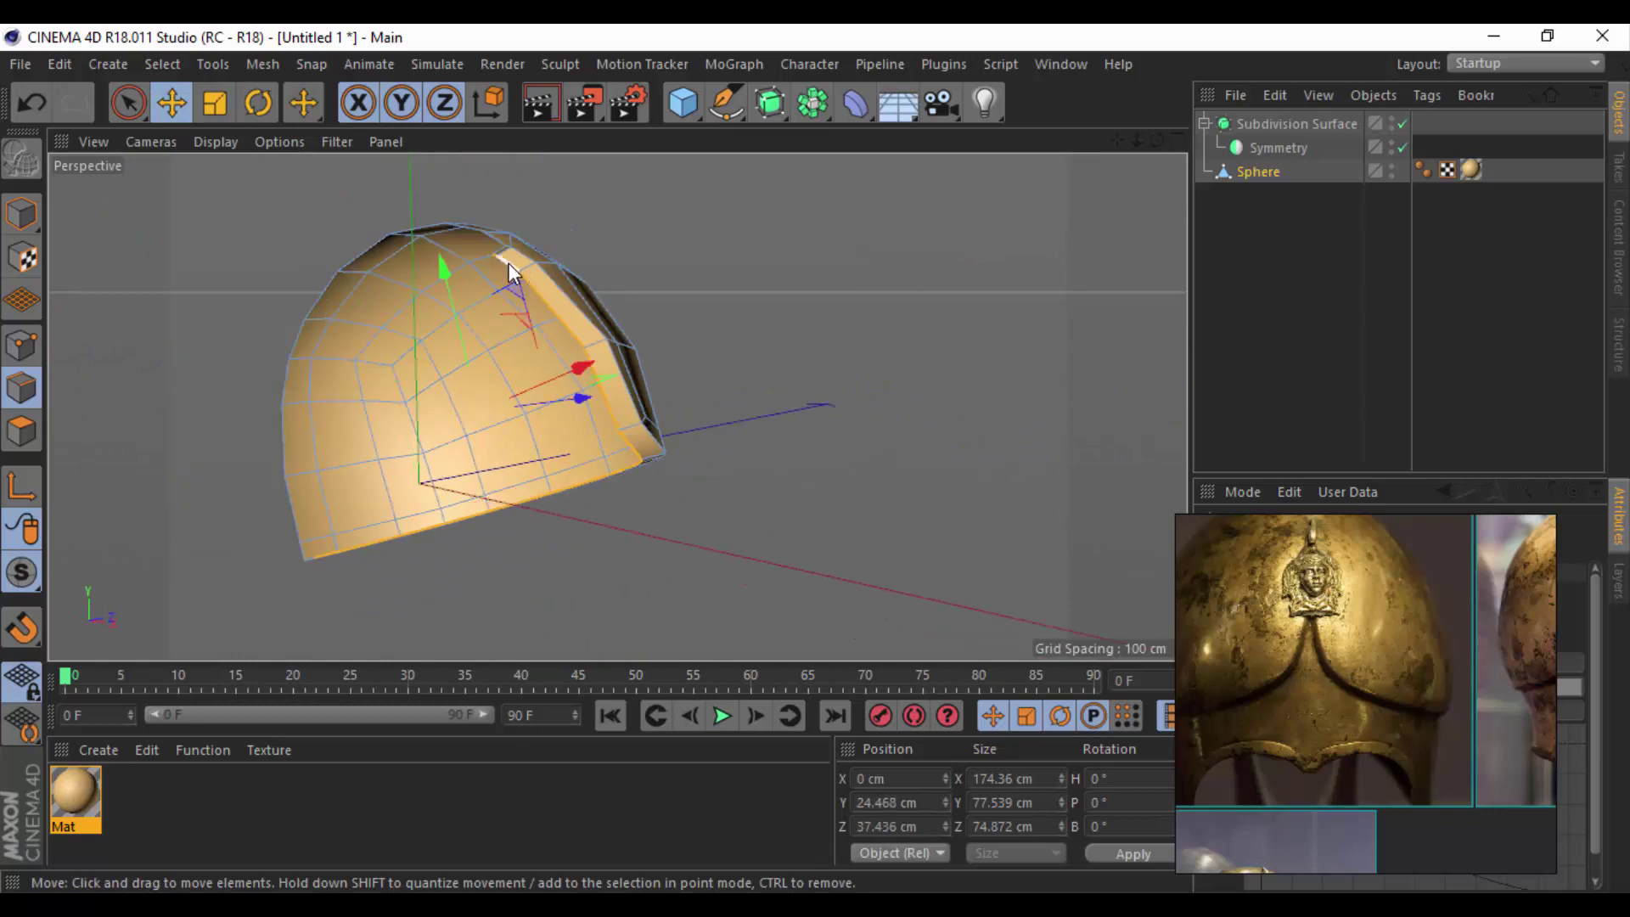
pyautogui.scroll(5, 507, 263)
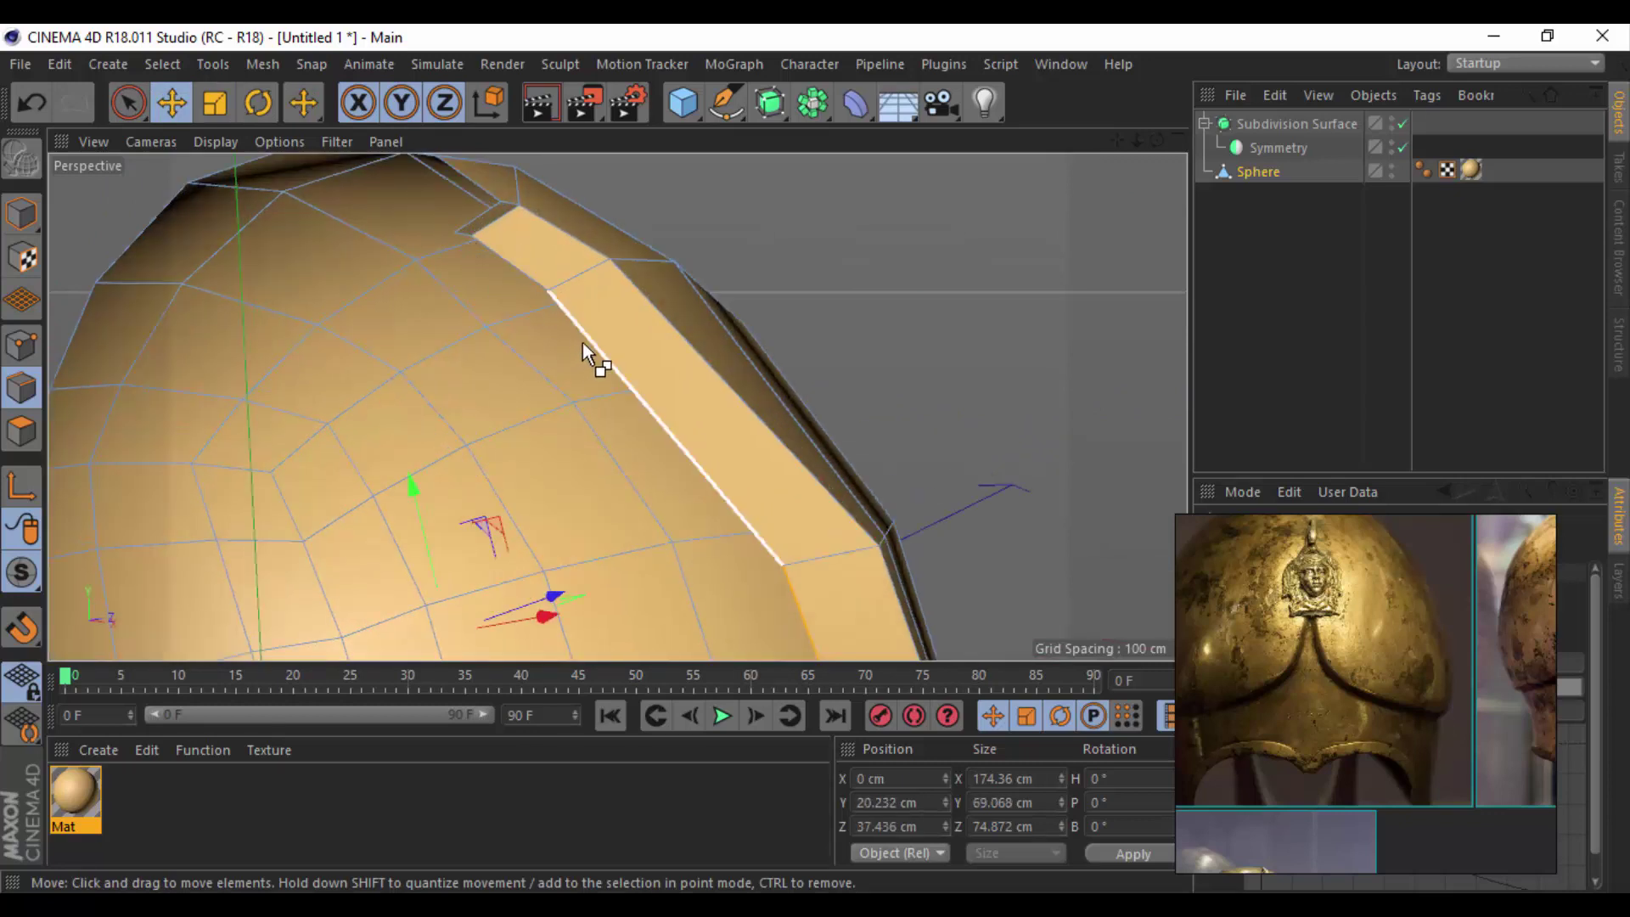
pyautogui.click(767, 520)
pyautogui.moveTo(767, 519)
pyautogui.keyDown('alt'); pyautogui.mouseDown()
pyautogui.moveTo(711, 416)
pyautogui.moveTo(665, 430)
pyautogui.mouseUp(); pyautogui.keyUp('alt')
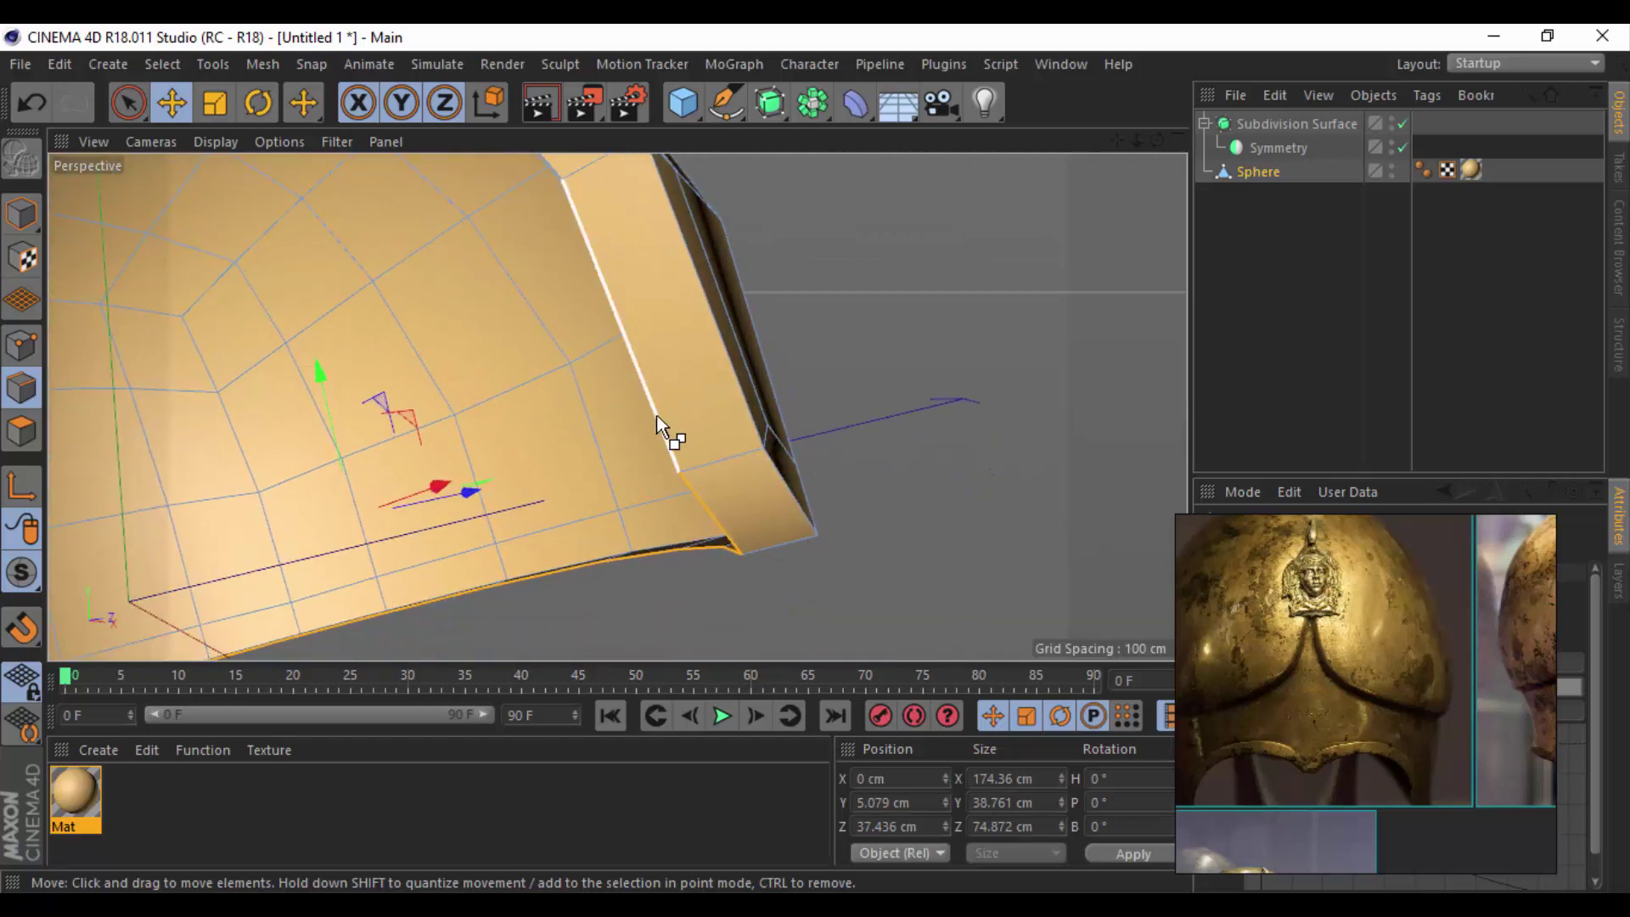
pyautogui.click(862, 584)
# Pull the polygon band down about 24 cm to Y -33.642 cm.
pyautogui.moveTo(863, 584)
pyautogui.keyDown('alt'); pyautogui.mouseDown()
pyautogui.moveTo(631, 521)
pyautogui.moveTo(726, 537)
pyautogui.moveTo(823, 399)
pyautogui.moveTo(404, 216)
pyautogui.moveTo(437, 307)
pyautogui.moveTo(425, 360)
pyautogui.moveTo(331, 371)
pyautogui.moveTo(401, 377)
pyautogui.mouseUp(); pyautogui.keyUp('alt')
pyautogui.scroll(-3, 685, 523)
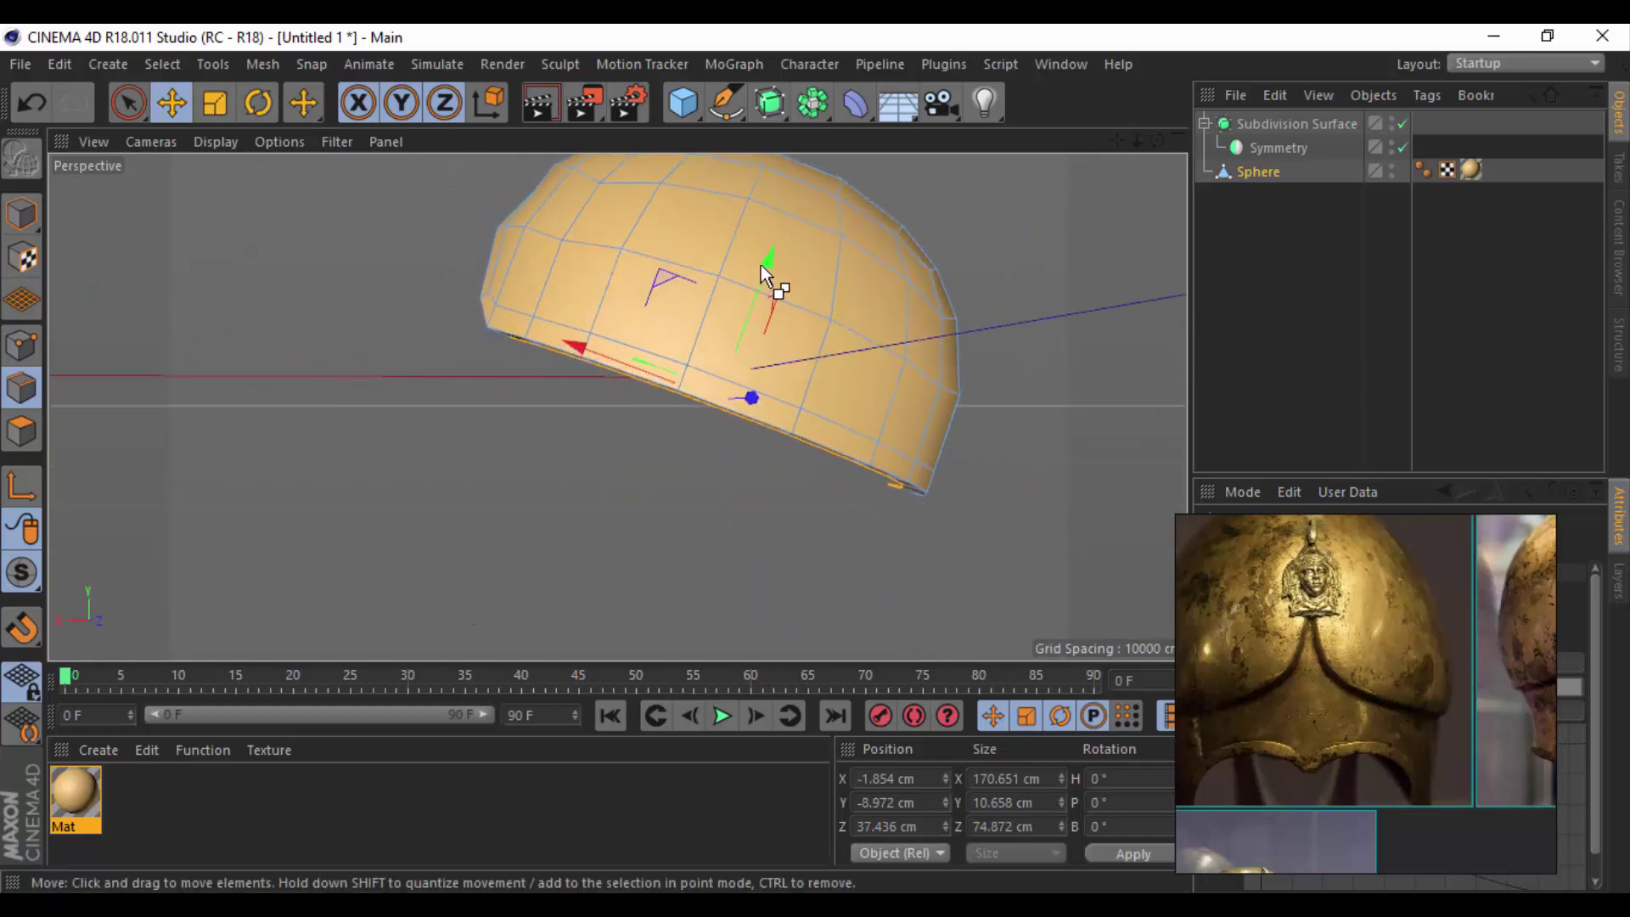
pyautogui.moveTo(760, 265); pyautogui.dragTo(732, 320)
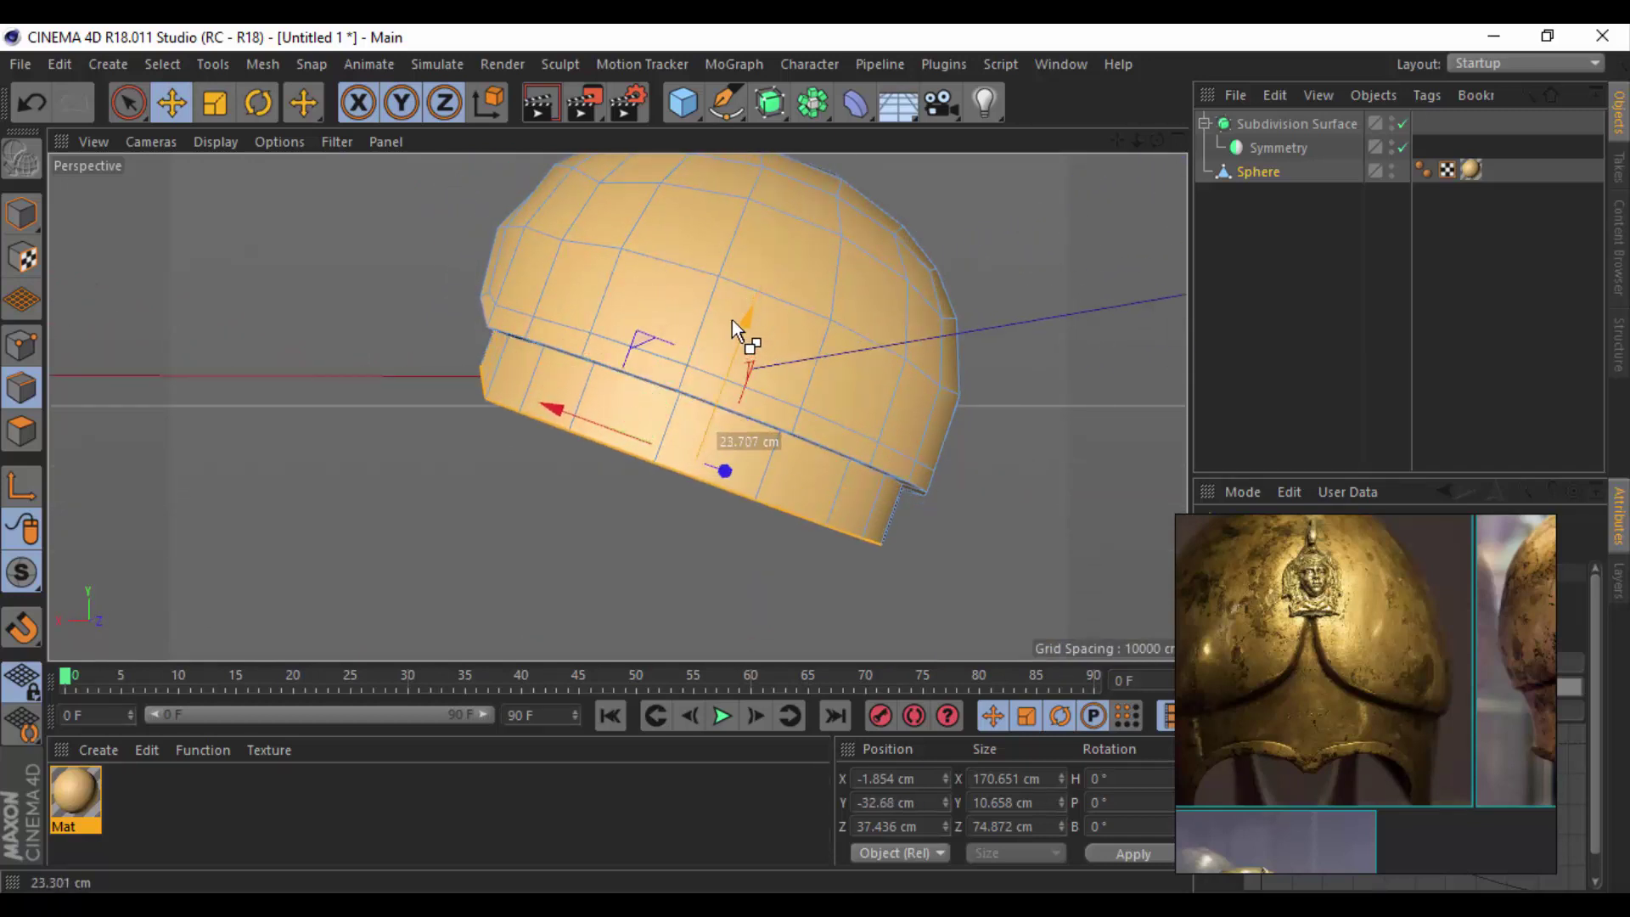
pyautogui.moveTo(731, 320)
pyautogui.mouseDown()
pyautogui.moveTo(581, 431)
pyautogui.moveTo(893, 467)
pyautogui.moveTo(567, 353)
pyautogui.moveTo(752, 470)
pyautogui.moveTo(869, 438)
pyautogui.moveTo(905, 470)
pyautogui.moveTo(578, 498)
pyautogui.mouseUp()
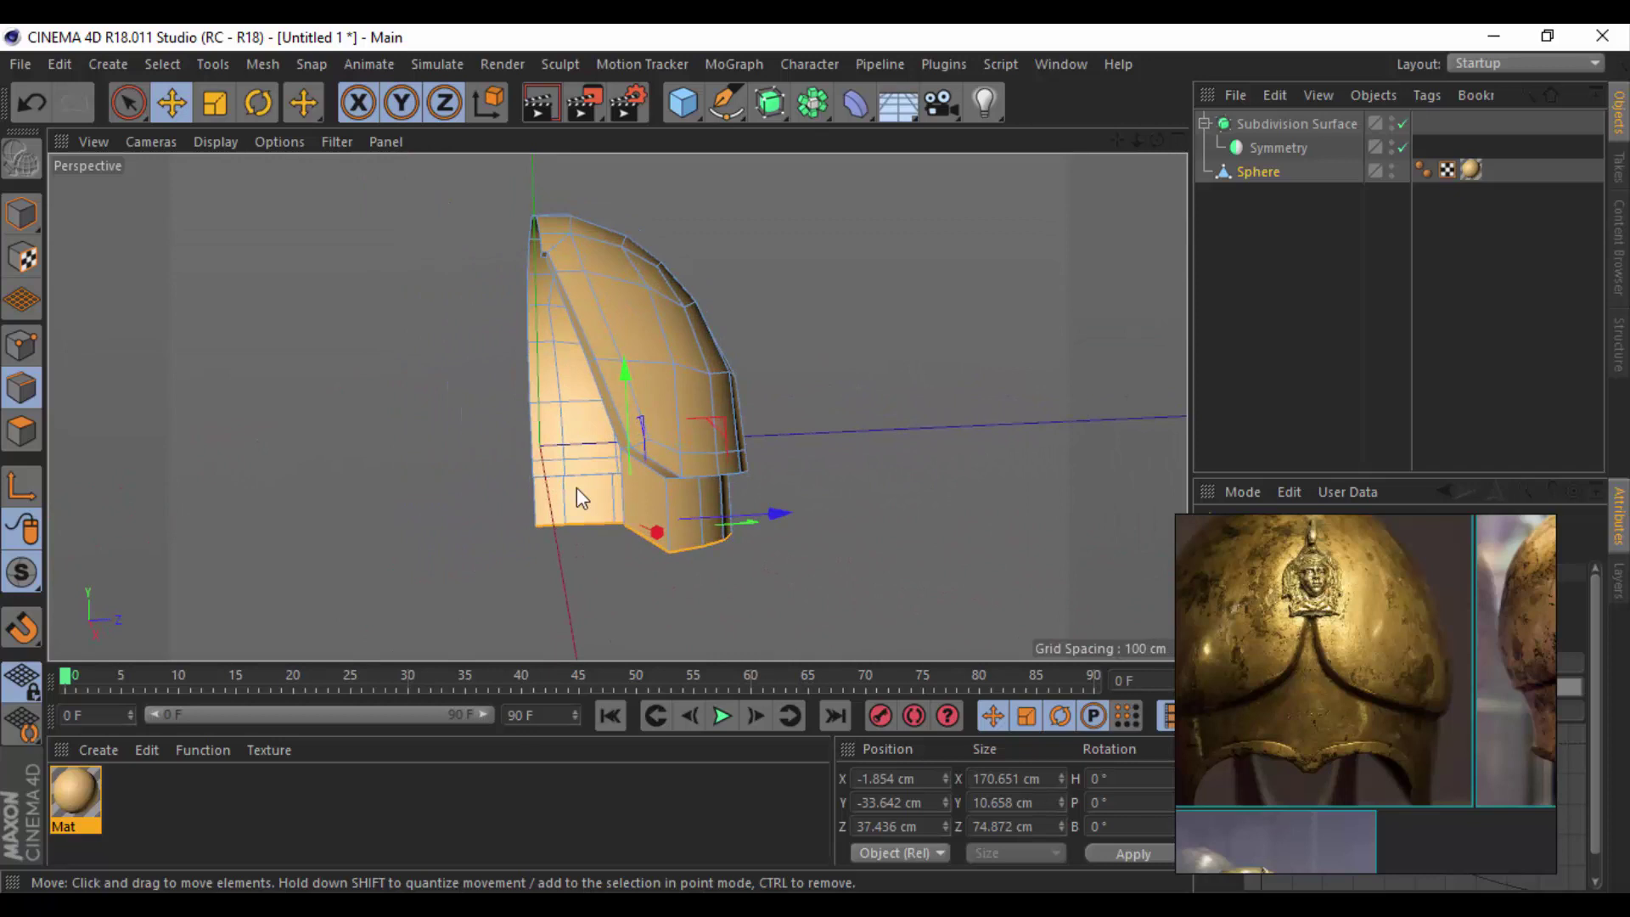
# Select the centre-line edges running along the crest ridge.
pyautogui.click(621, 501)
pyautogui.scroll(5, 607, 435)
pyautogui.scroll(3, 679, 390)
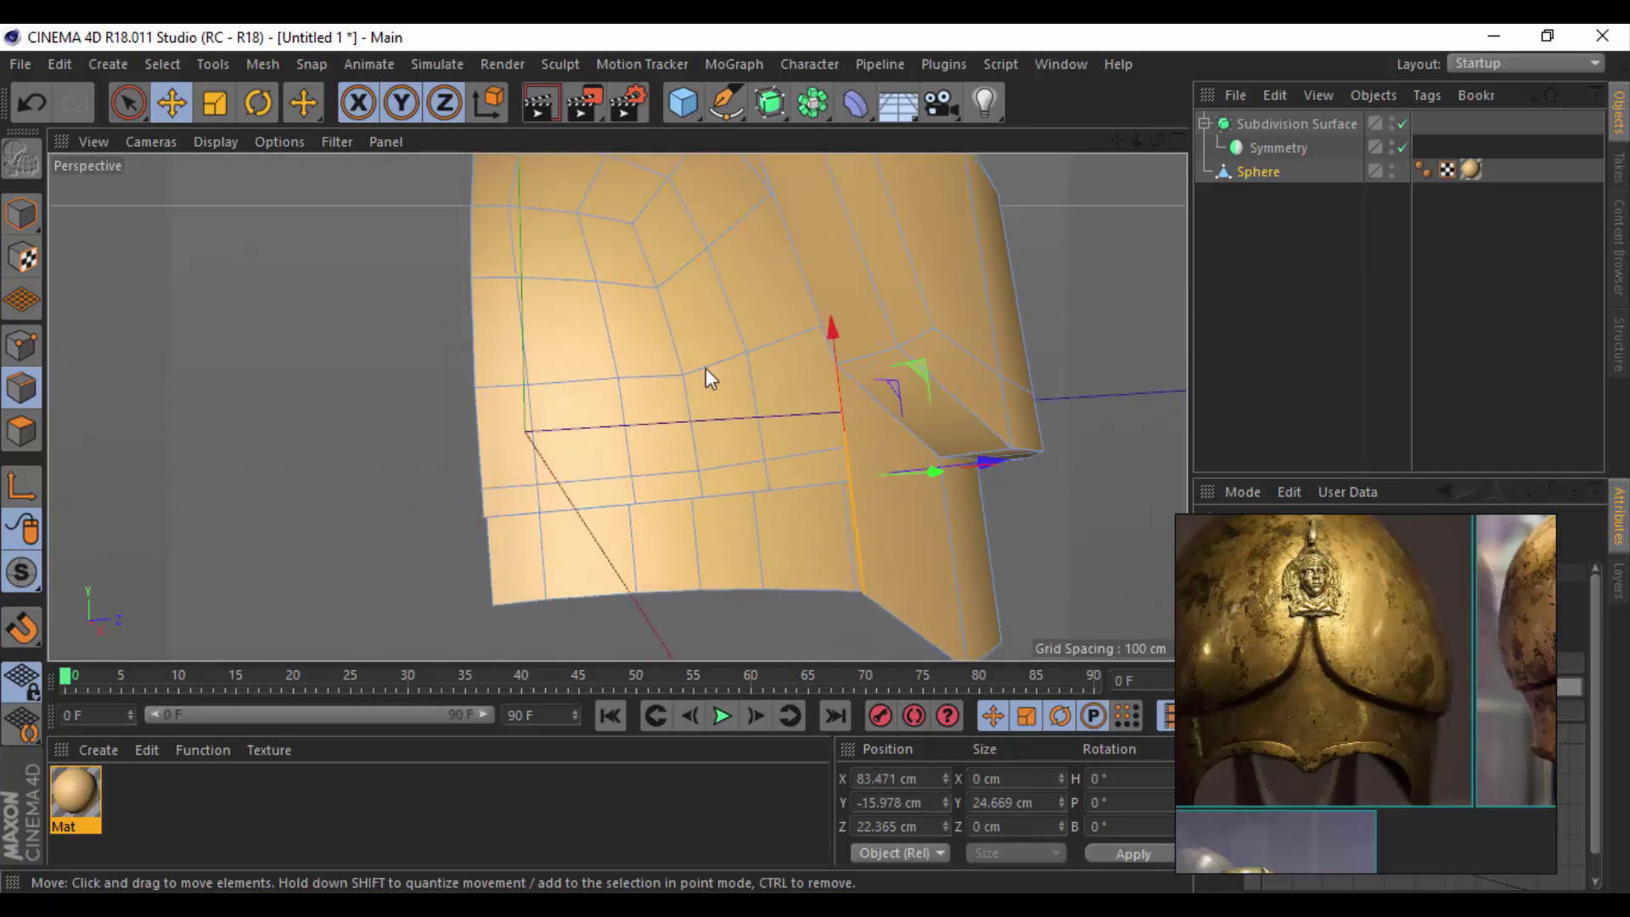
pyautogui.keyDown('shift'); pyautogui.click(802, 273); pyautogui.keyUp('shift')
pyautogui.moveTo(756, 302)
pyautogui.keyDown('alt'); pyautogui.mouseDown()
pyautogui.moveTo(739, 603)
pyautogui.moveTo(723, 533)
pyautogui.mouseUp(); pyautogui.keyUp('alt')
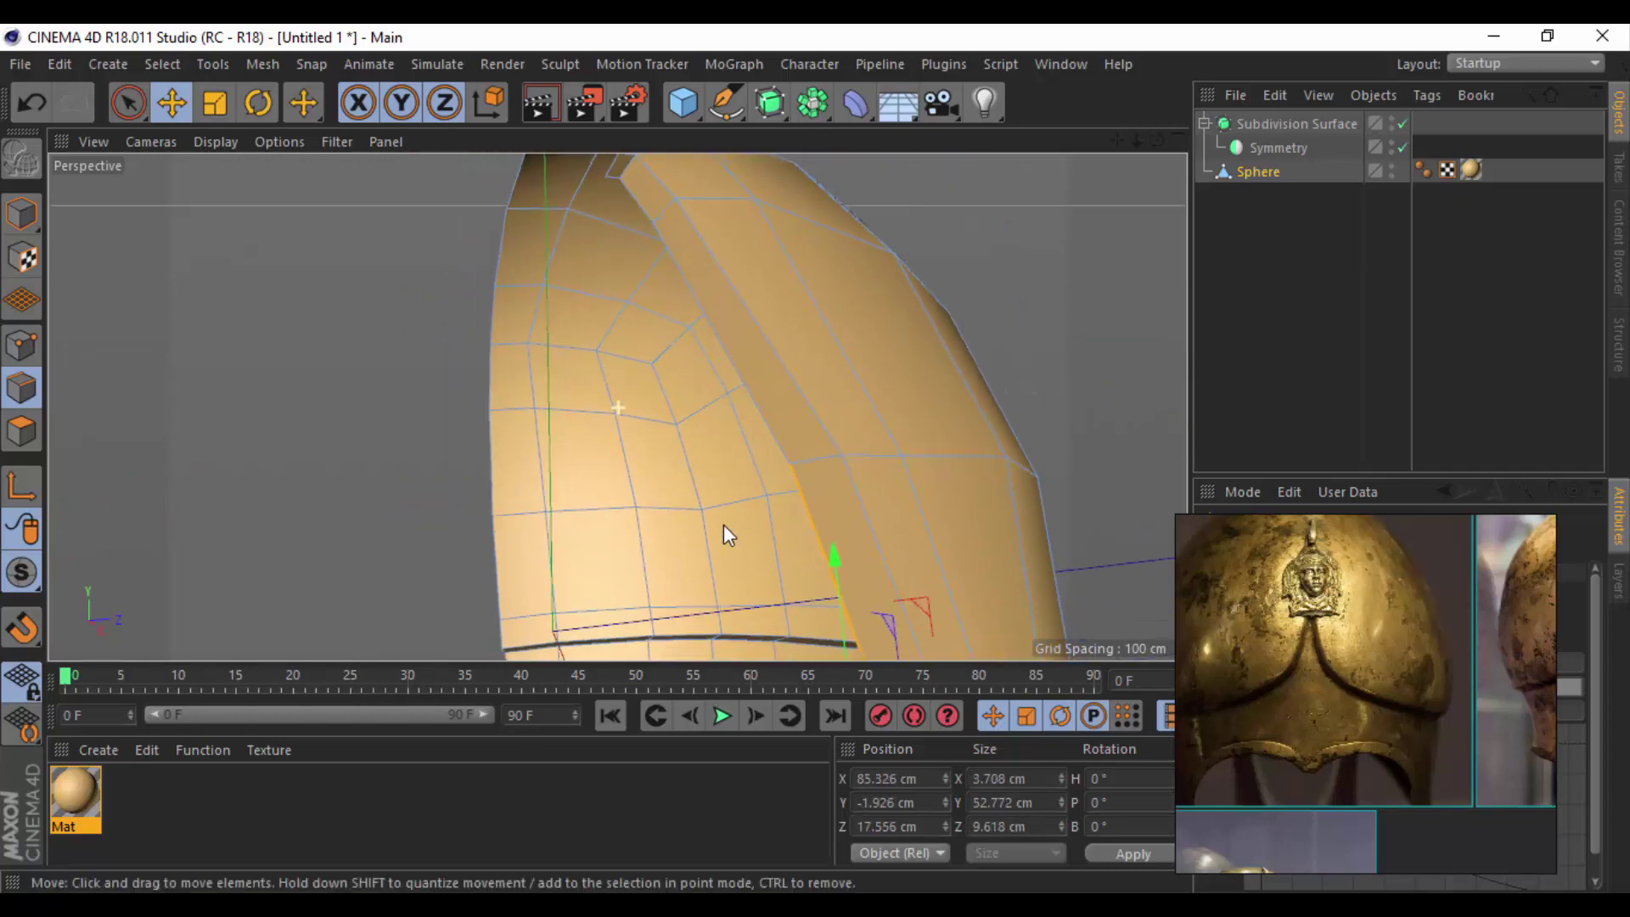
pyautogui.keyDown('shift'); pyautogui.click(712, 325); pyautogui.keyUp('shift')
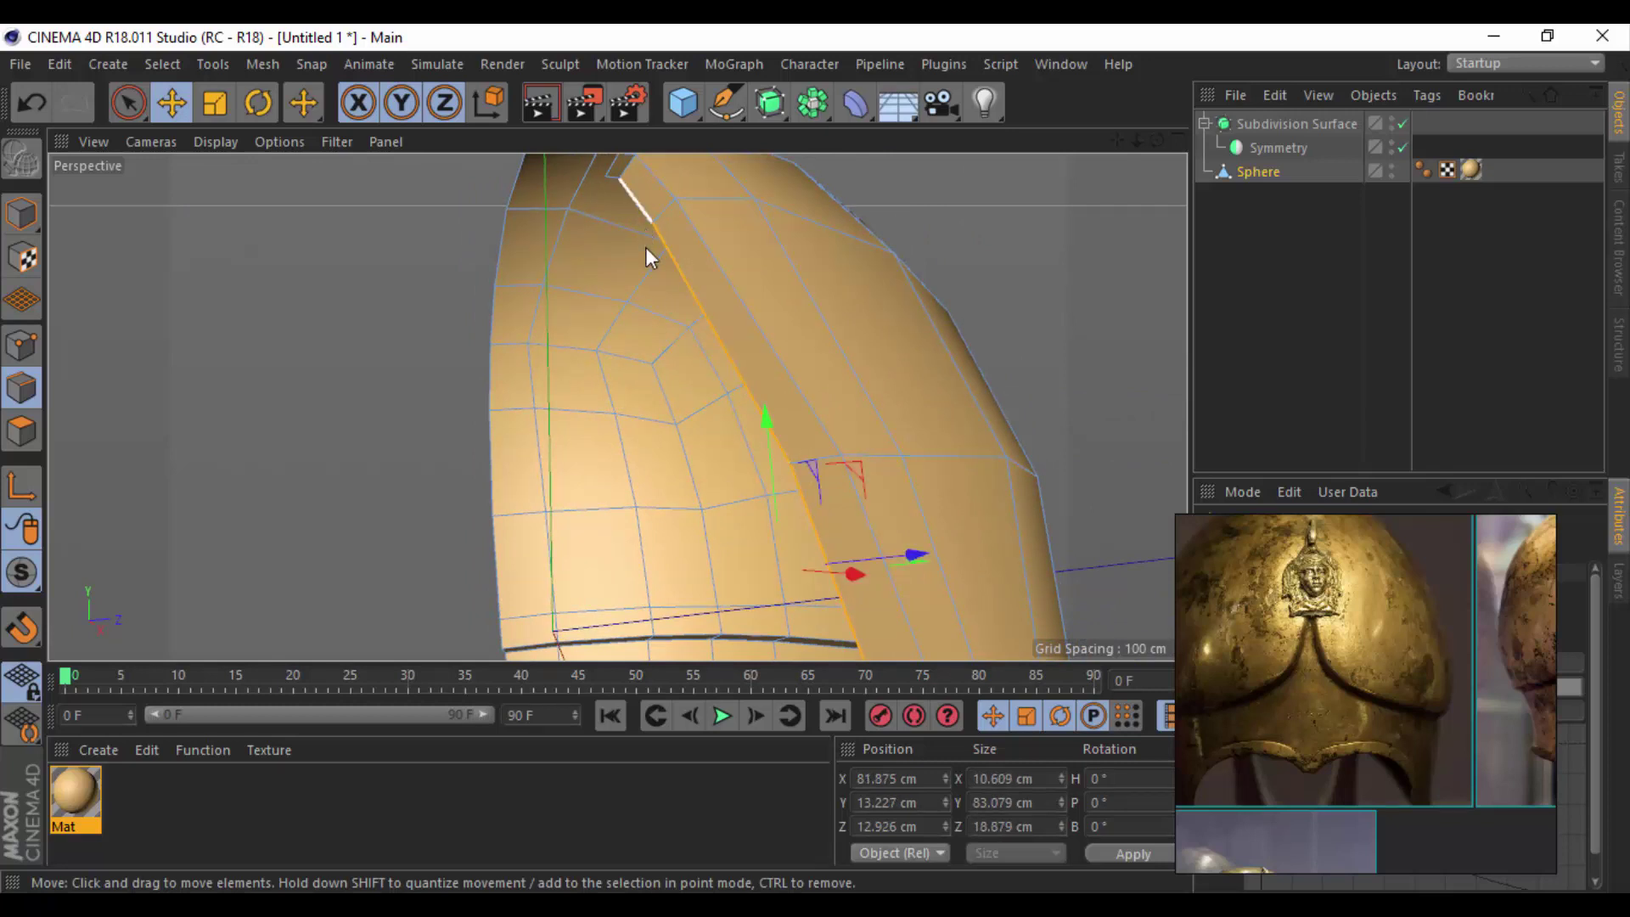
pyautogui.scroll(5, 617, 325)
pyautogui.keyDown('alt'); pyautogui.moveTo(588, 419); pyautogui.dragTo(523, 421); pyautogui.keyUp('alt')
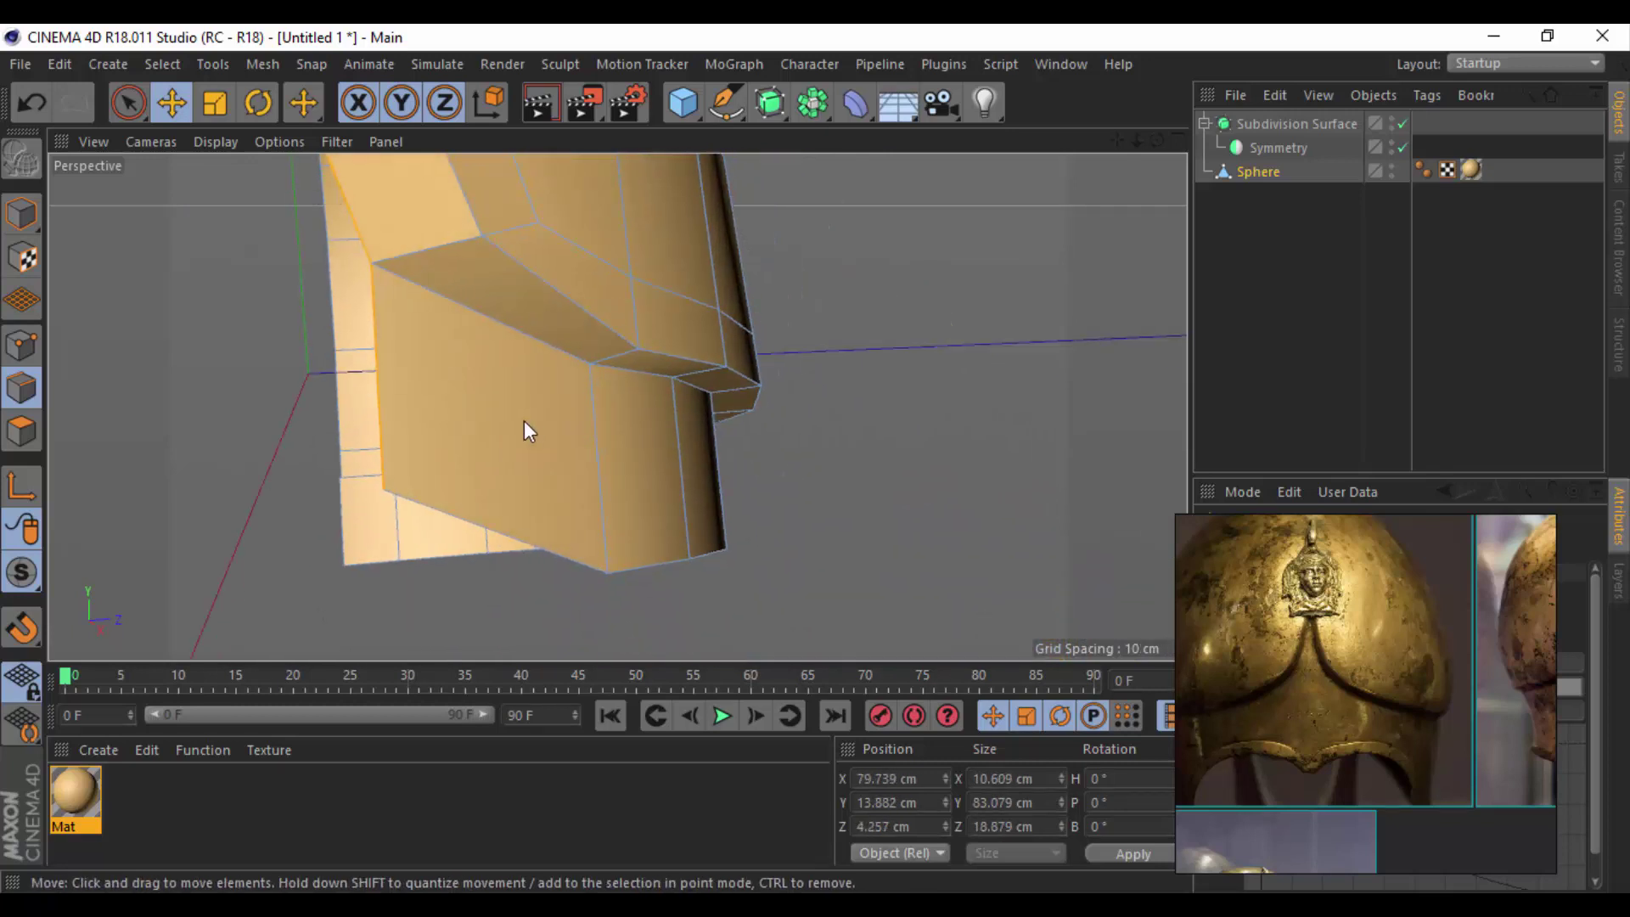
pyautogui.scroll(-3, 522, 418)
pyautogui.scroll(-2, 518, 351)
pyautogui.keyDown('alt'); pyautogui.moveTo(518, 359); pyautogui.dragTo(559, 517); pyautogui.keyUp('alt')
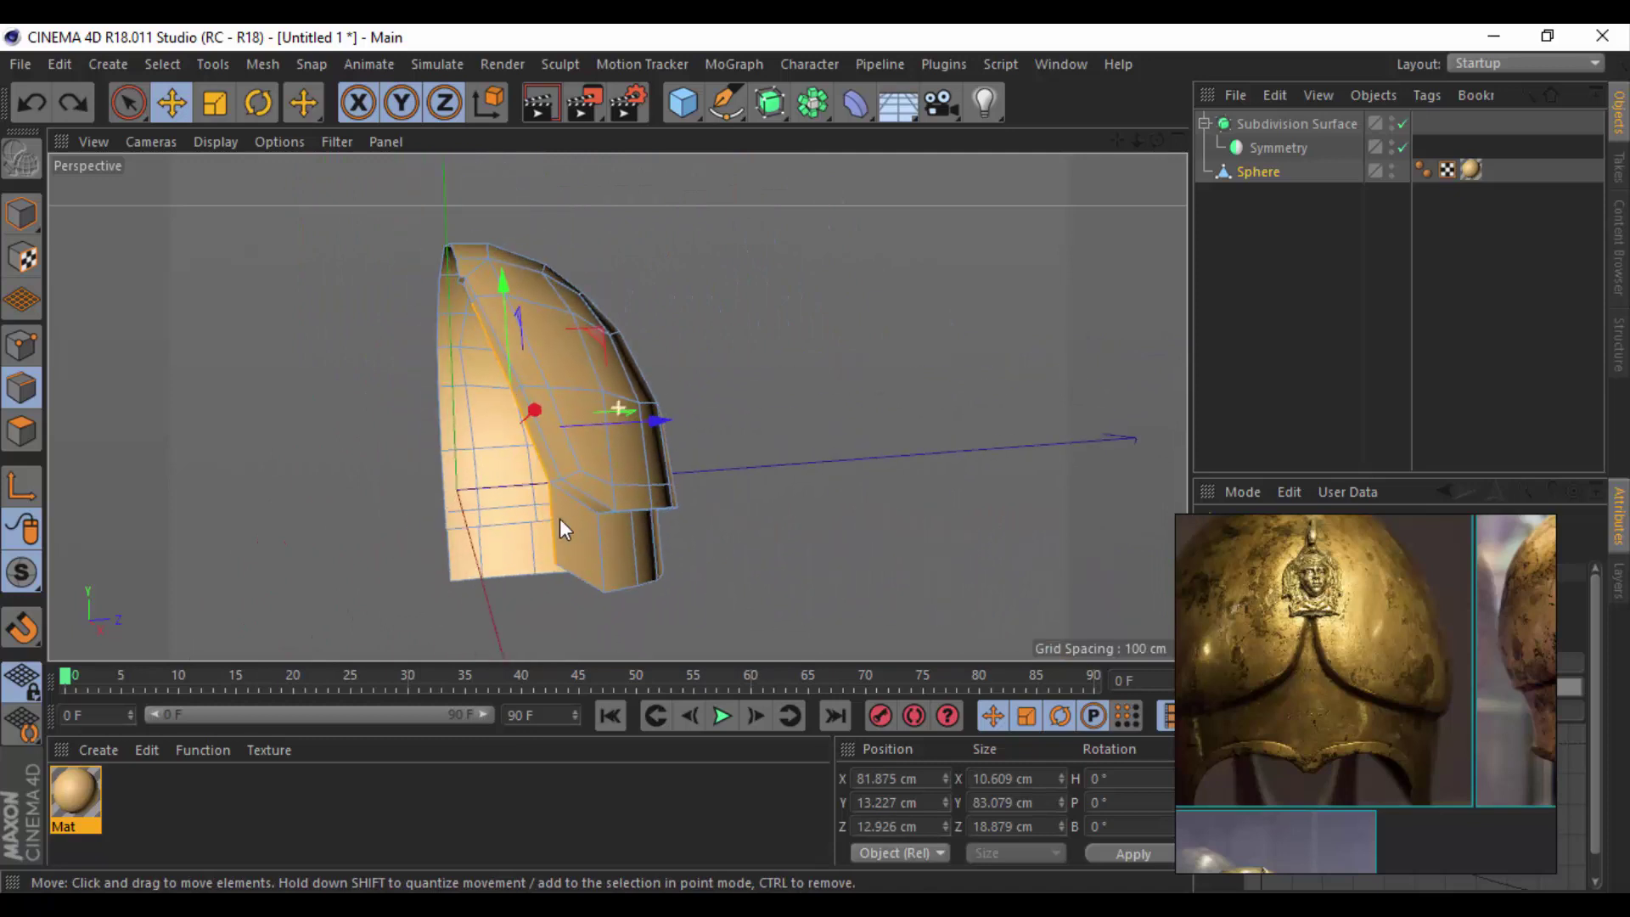
# Flatten the selected ridge edges to Size Z 0 and Position Z 0 cm.
pyautogui.moveTo(638, 421); pyautogui.dragTo(588, 435)
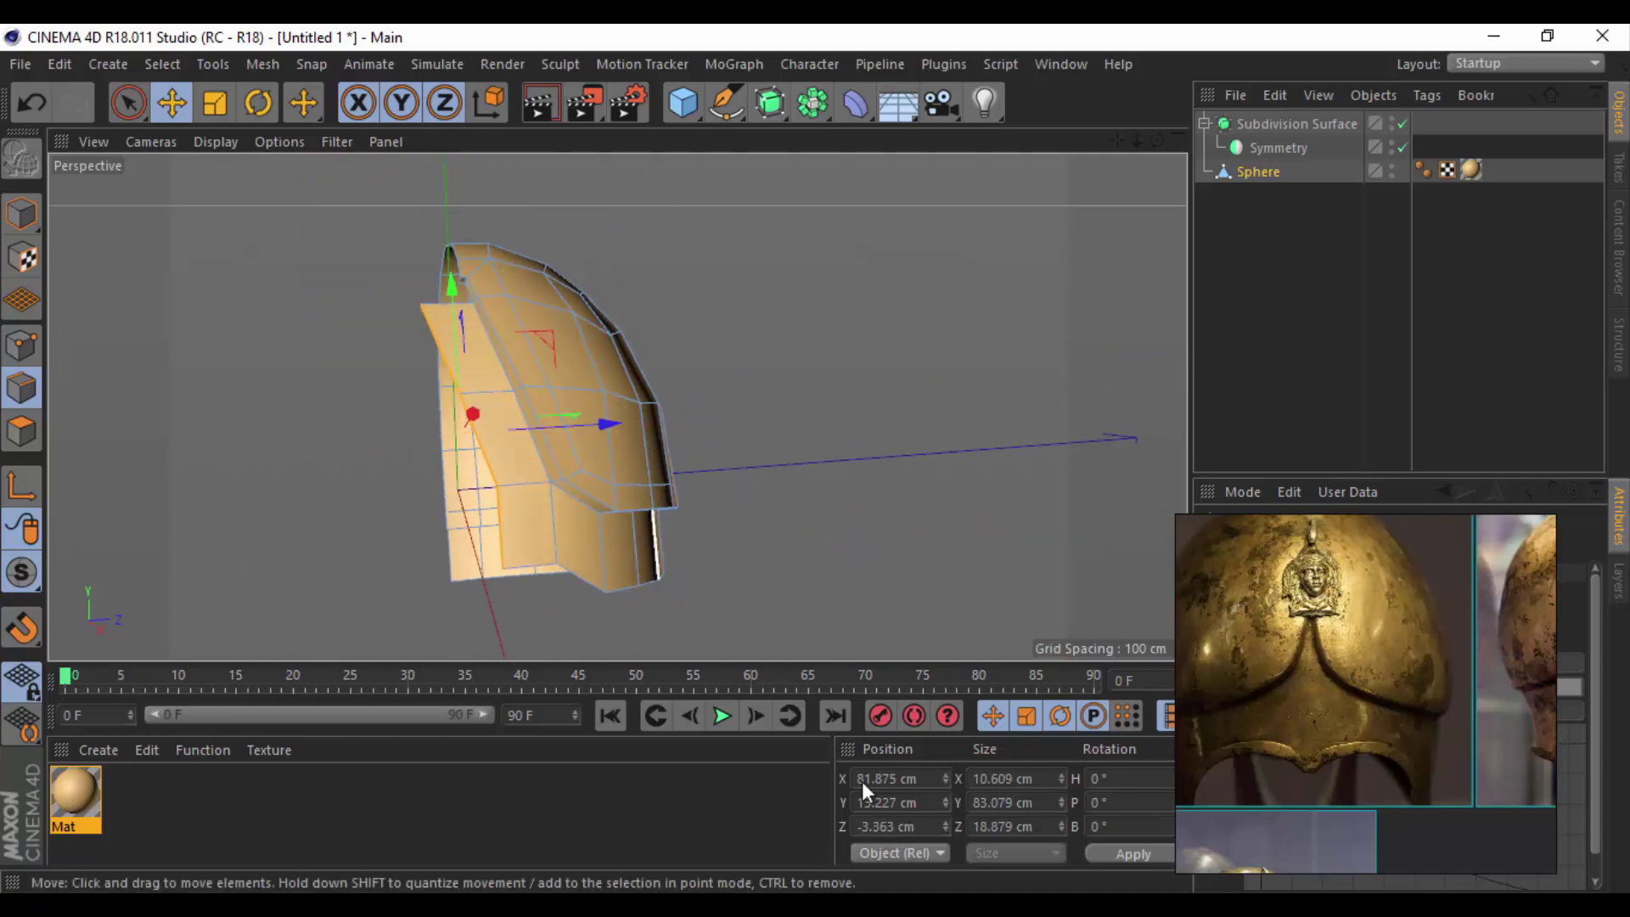
pyautogui.click(1010, 826)
pyautogui.write('0')
pyautogui.press('Return')
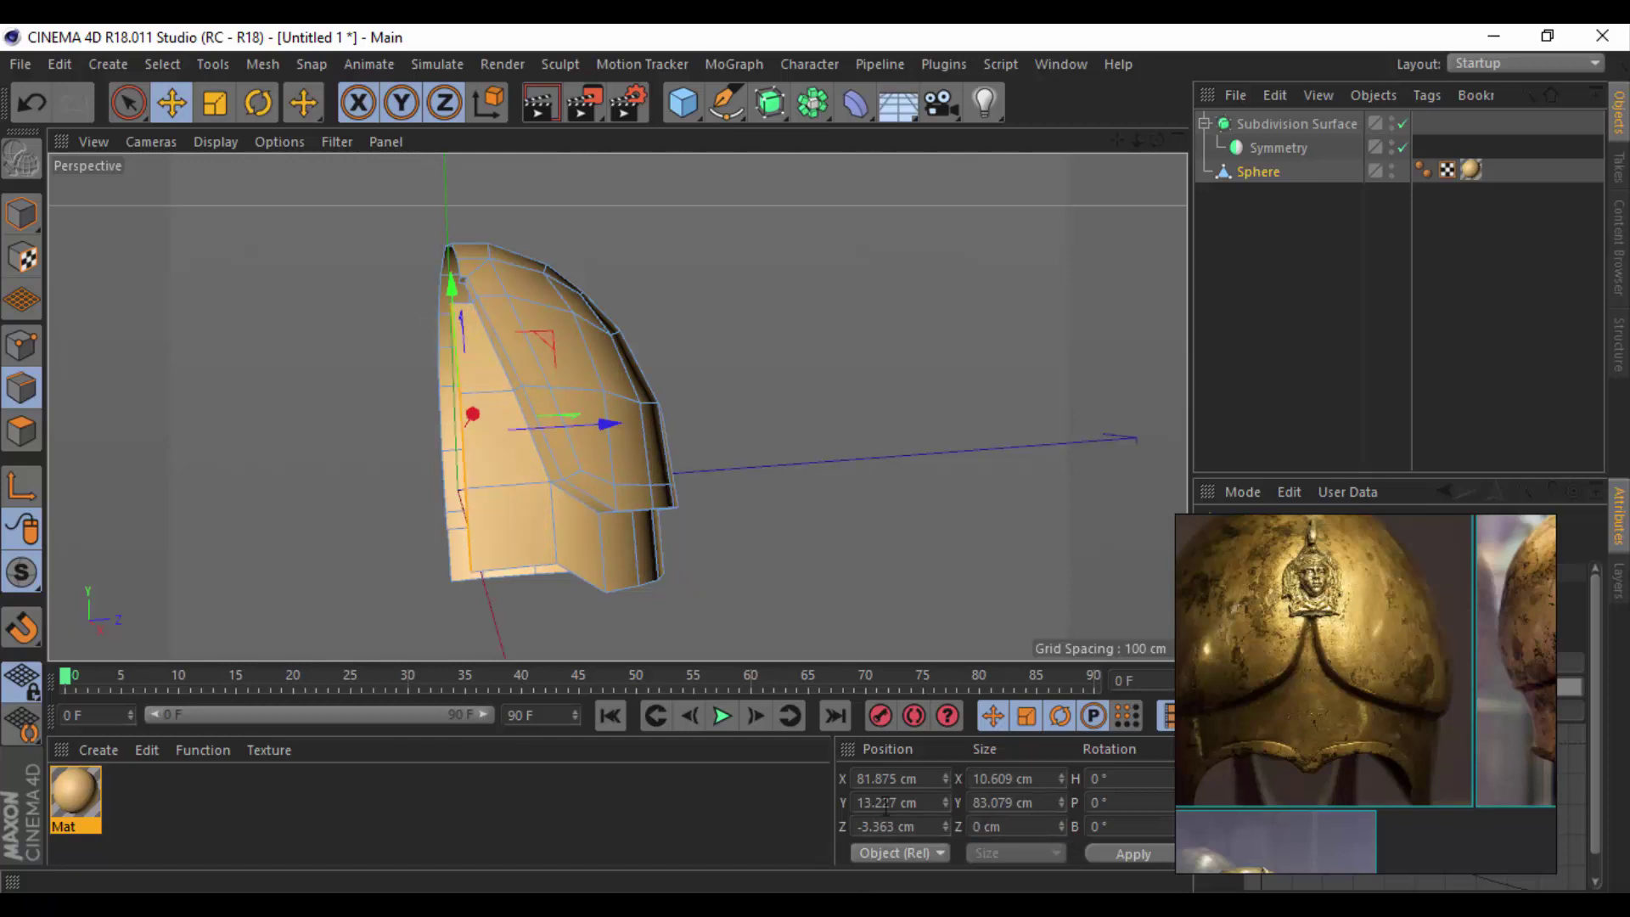
pyautogui.click(891, 826)
pyautogui.write('0')
pyautogui.press('Return')
# Apply Bridge to the flattened ridge edges and inspect the helmet.
pyautogui.scroll(5, 441, 312)
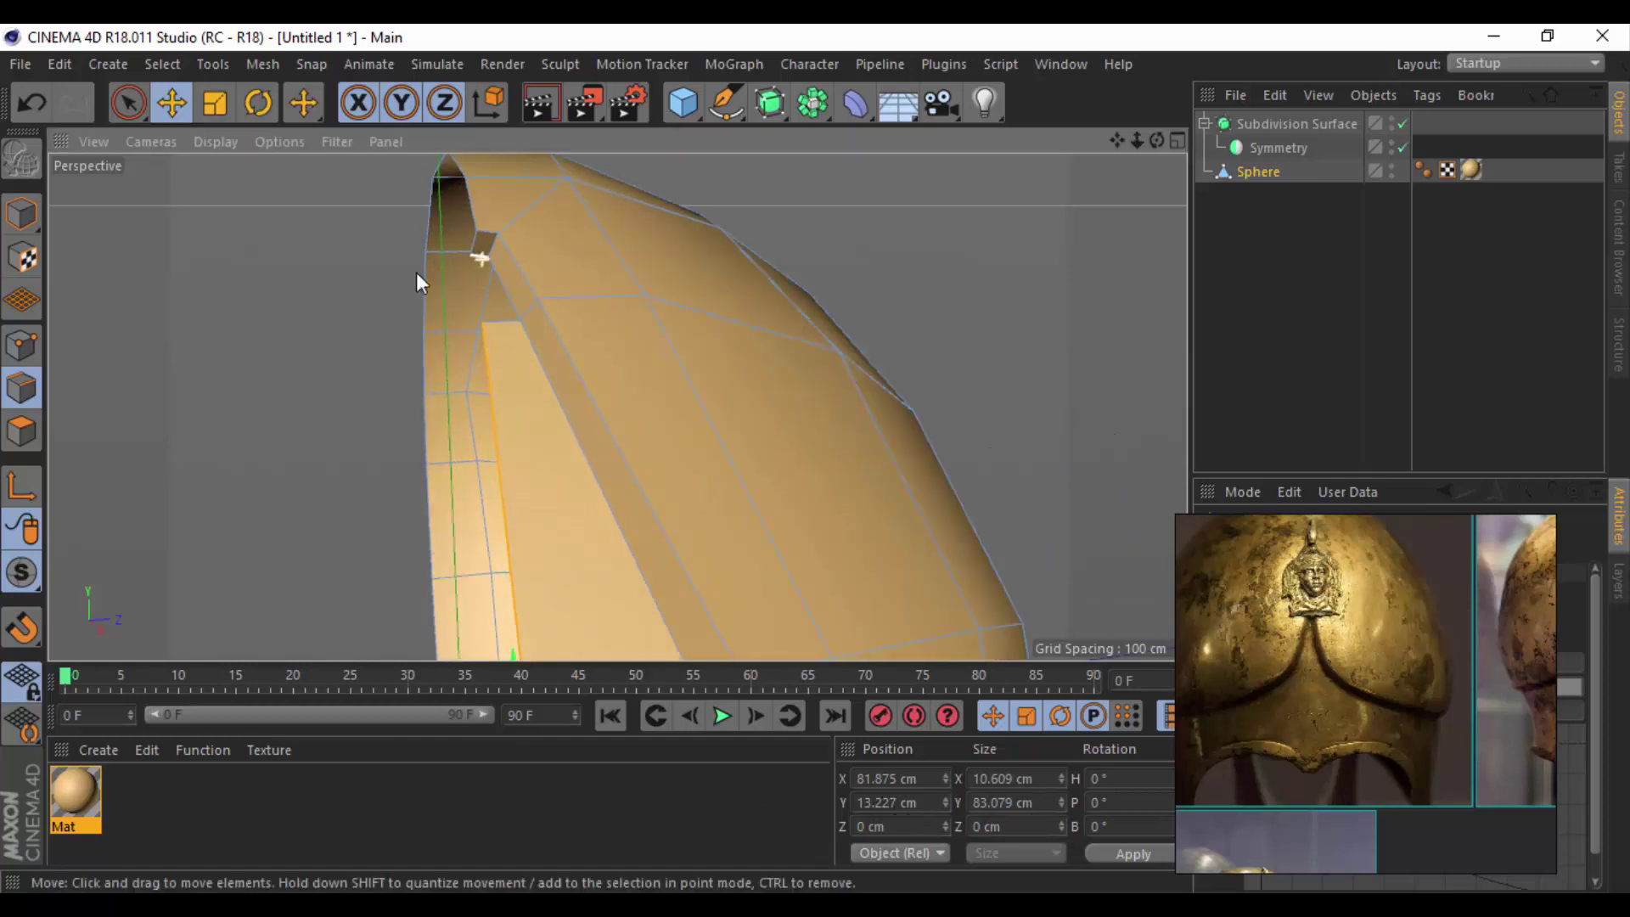
pyautogui.rightClick(253, 267)
pyautogui.click(289, 276)
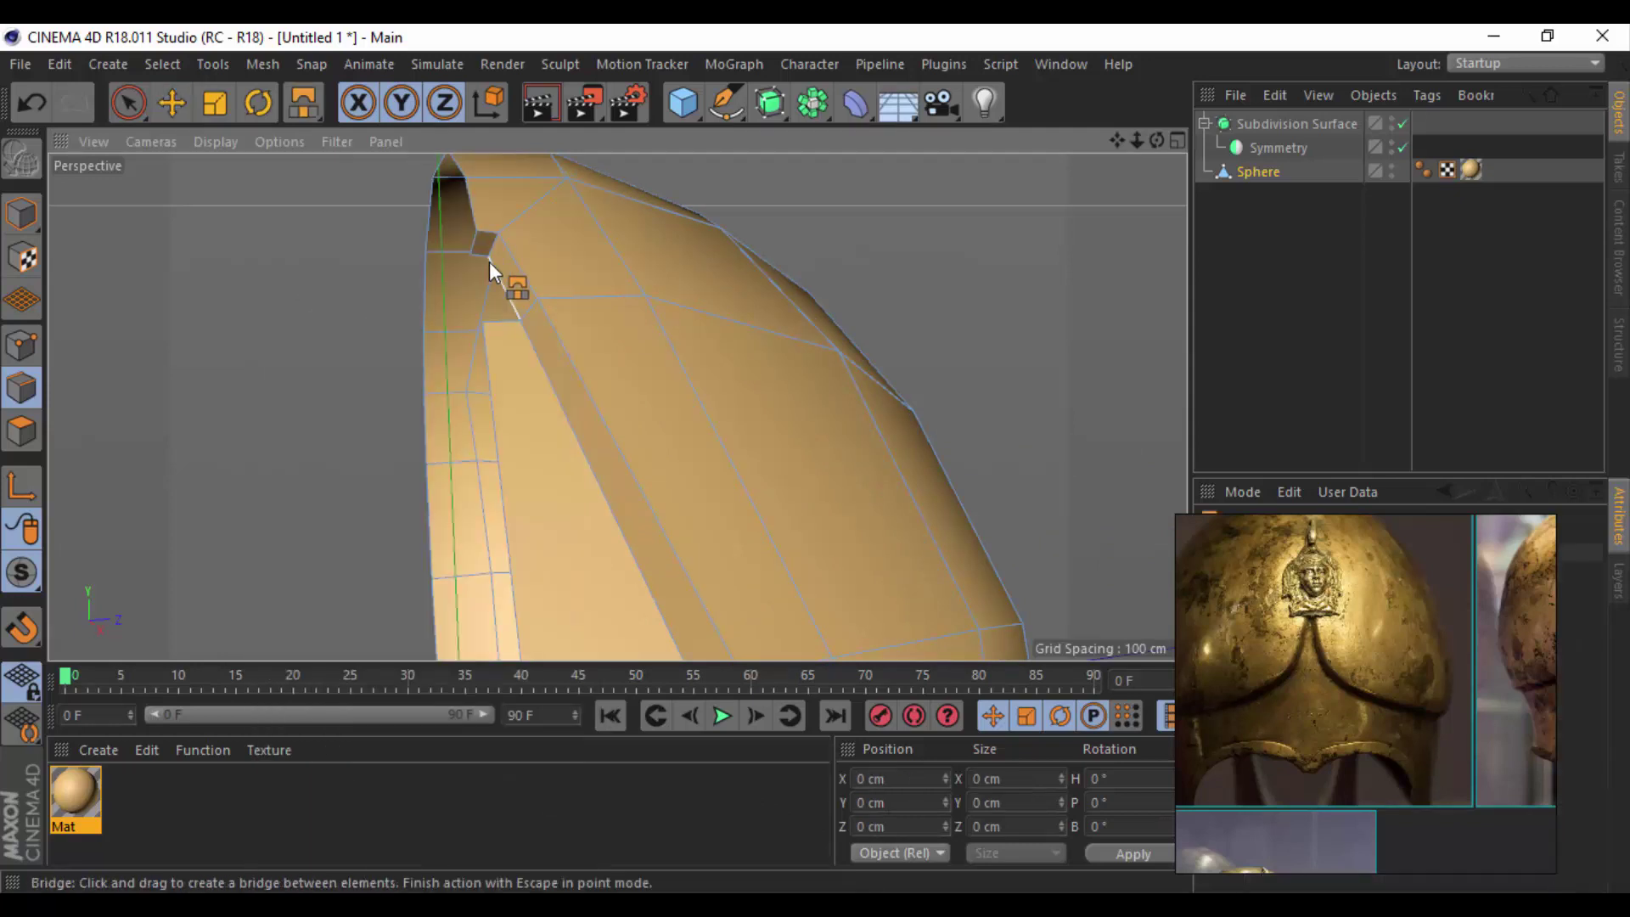
pyautogui.keyDown('alt'); pyautogui.moveTo(451, 423); pyautogui.dragTo(634, 568); pyautogui.keyUp('alt')
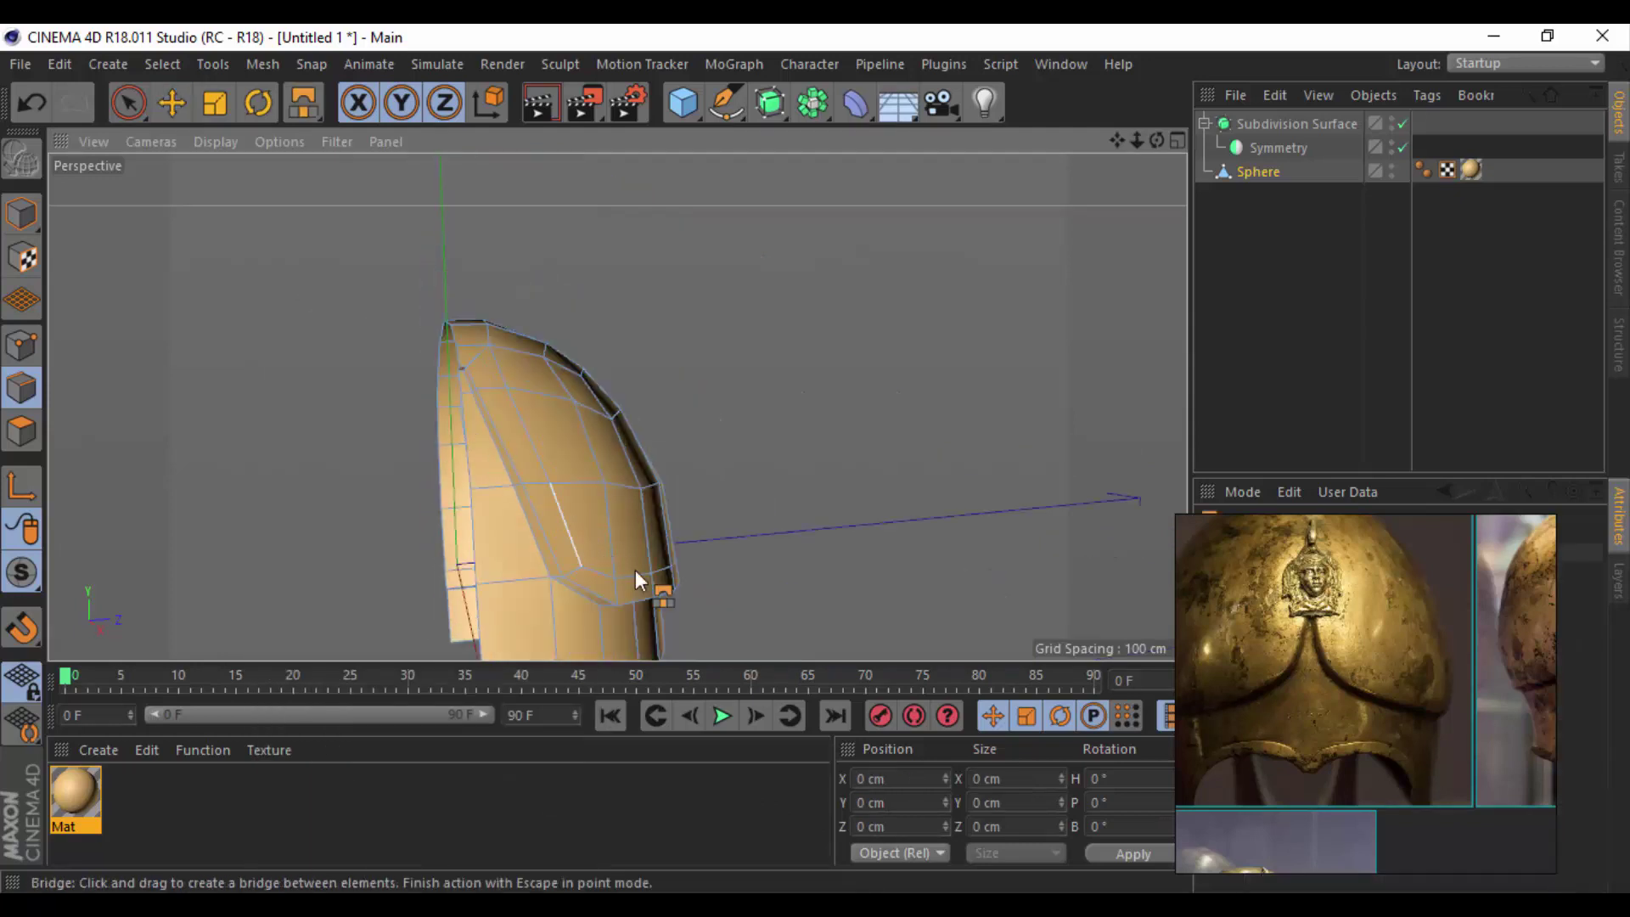
pyautogui.moveTo(565, 318)
pyautogui.keyDown('alt'); pyautogui.mouseDown()
pyautogui.moveTo(633, 447)
pyautogui.moveTo(298, 391)
pyautogui.moveTo(393, 419)
pyautogui.mouseUp(); pyautogui.keyUp('alt')
# Try moving a lower-edge point in Point mode, then undo the move.
pyautogui.press('e')
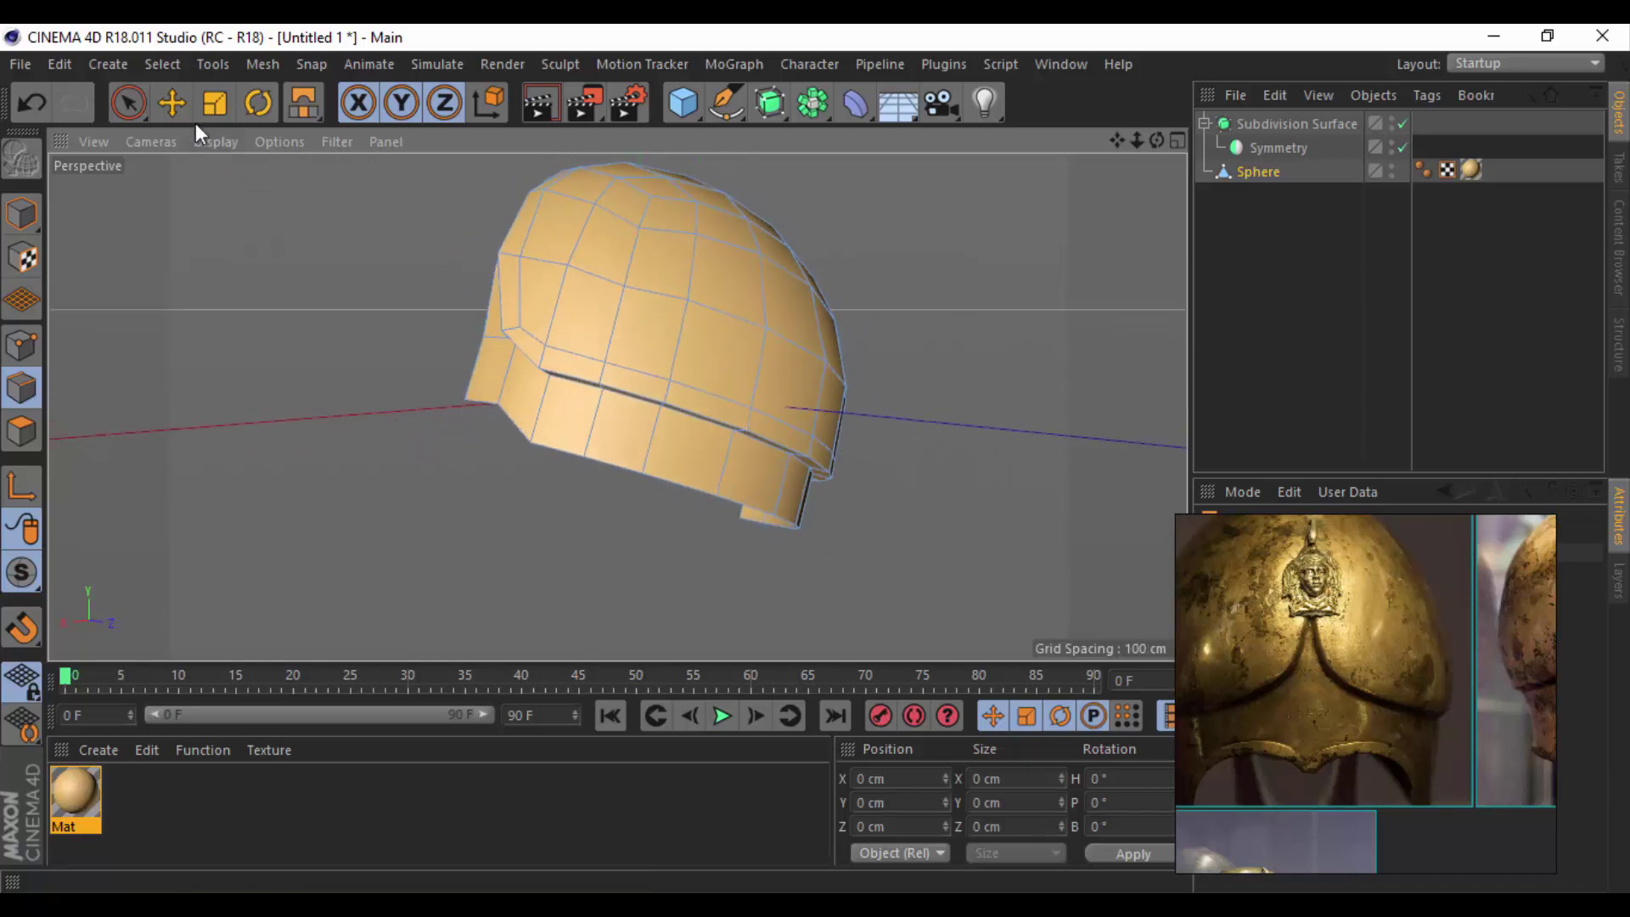
pyautogui.click(33, 344)
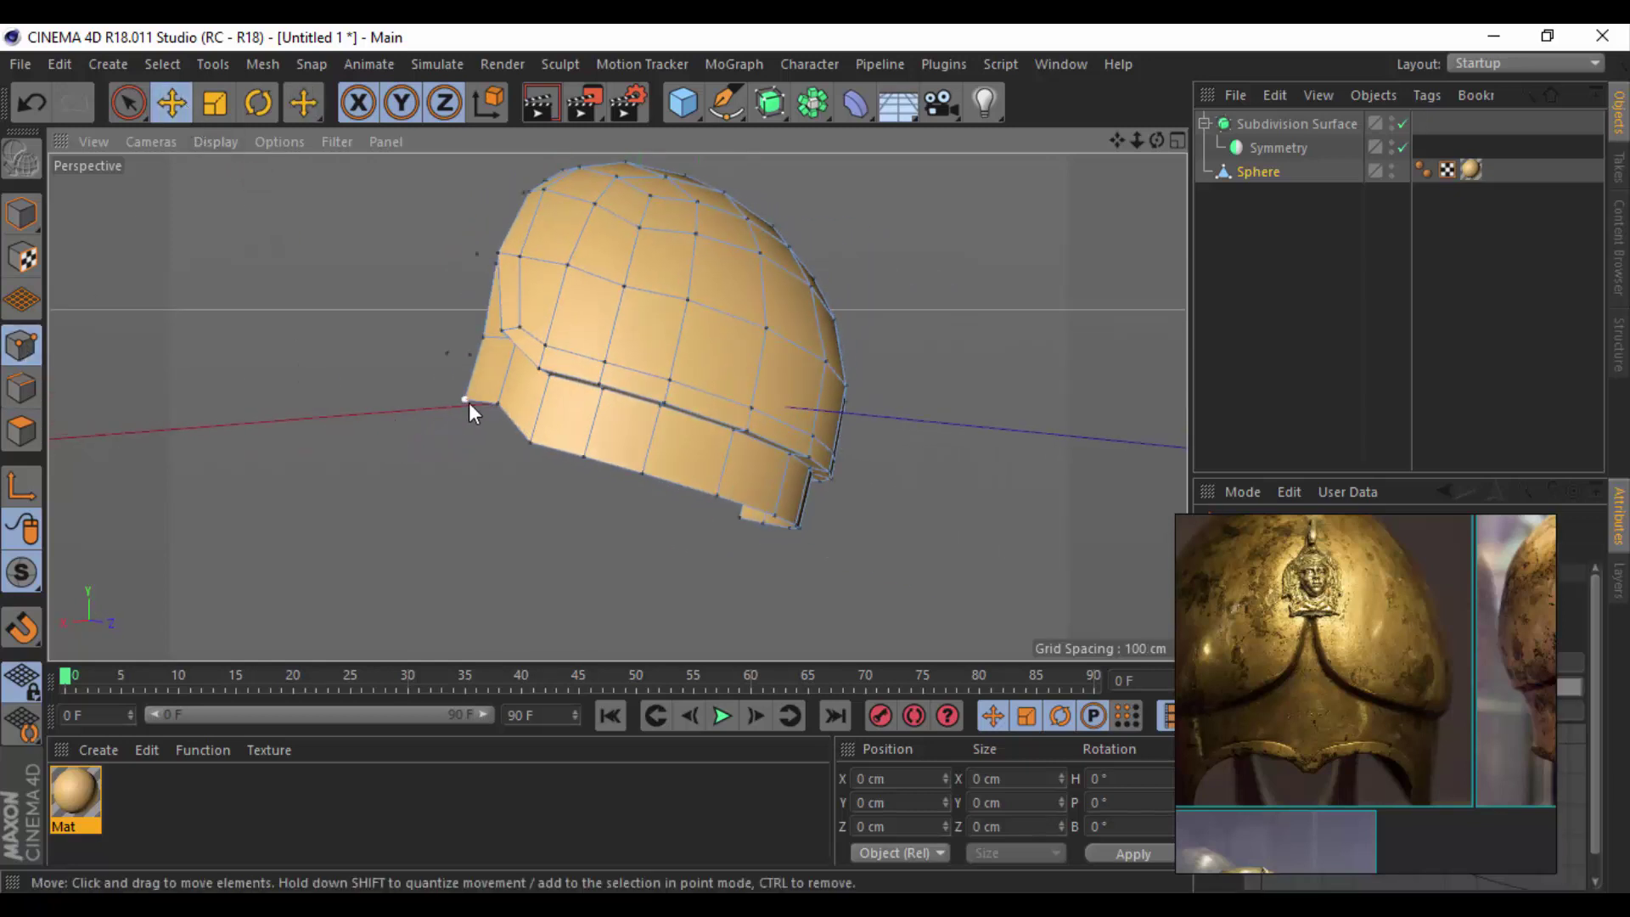
pyautogui.moveTo(469, 402)
pyautogui.mouseDown()
pyautogui.moveTo(477, 290)
pyautogui.moveTo(506, 409)
pyautogui.moveTo(498, 341)
pyautogui.moveTo(527, 338)
pyautogui.moveTo(516, 374)
pyautogui.mouseUp()
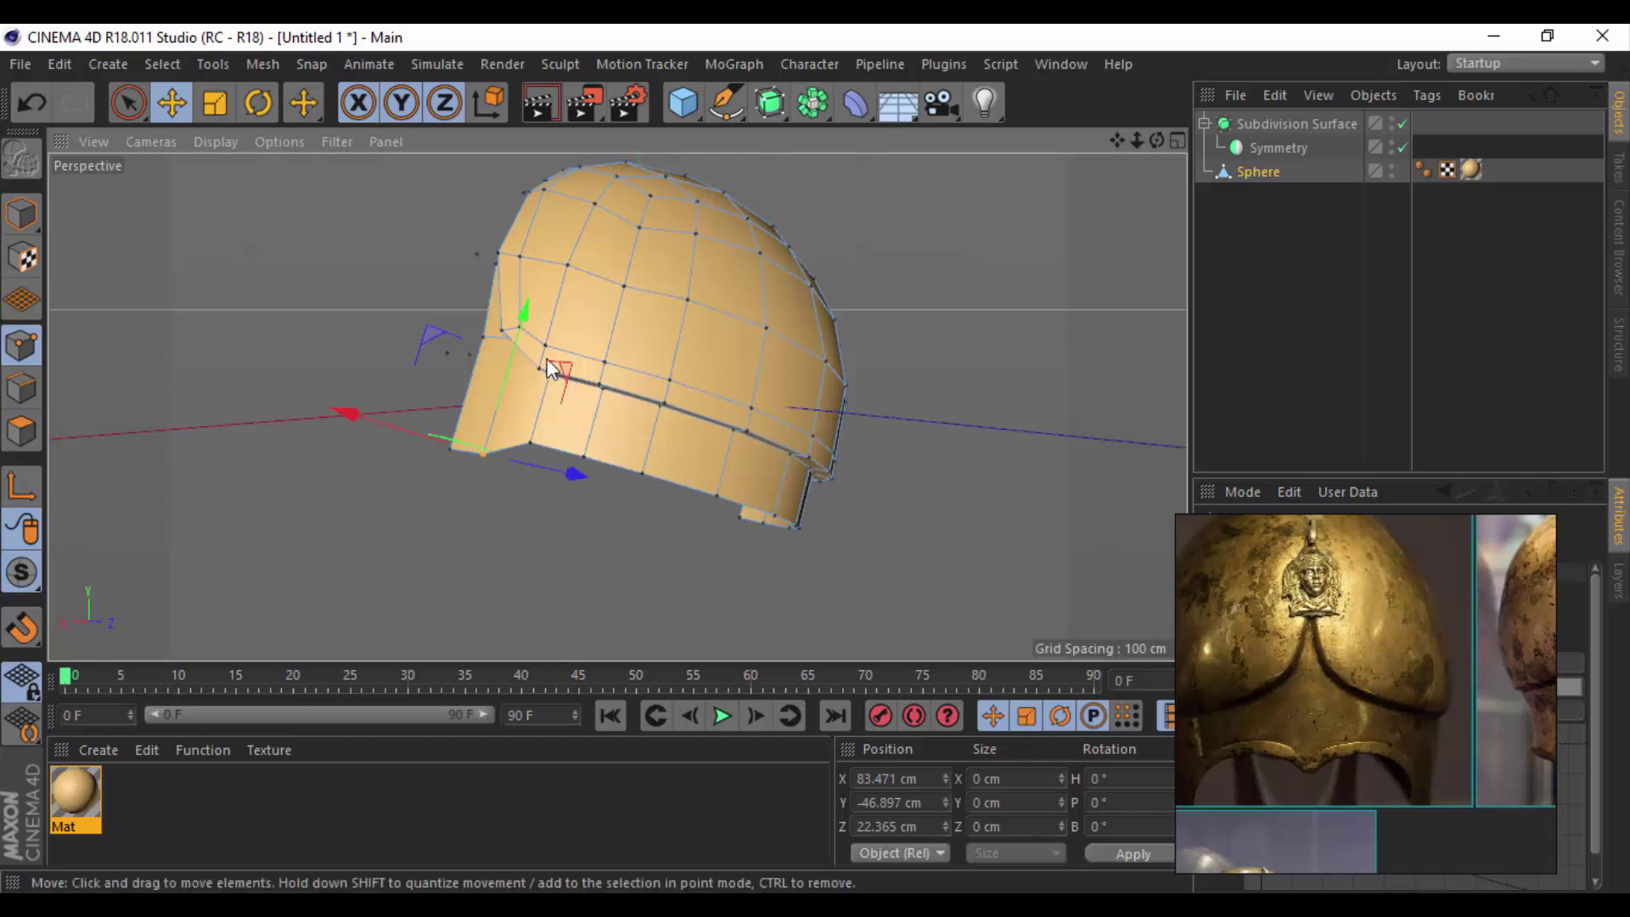
pyautogui.hotkey('ctrl', 'z')
pyautogui.hotkey('ctrl', 'z')
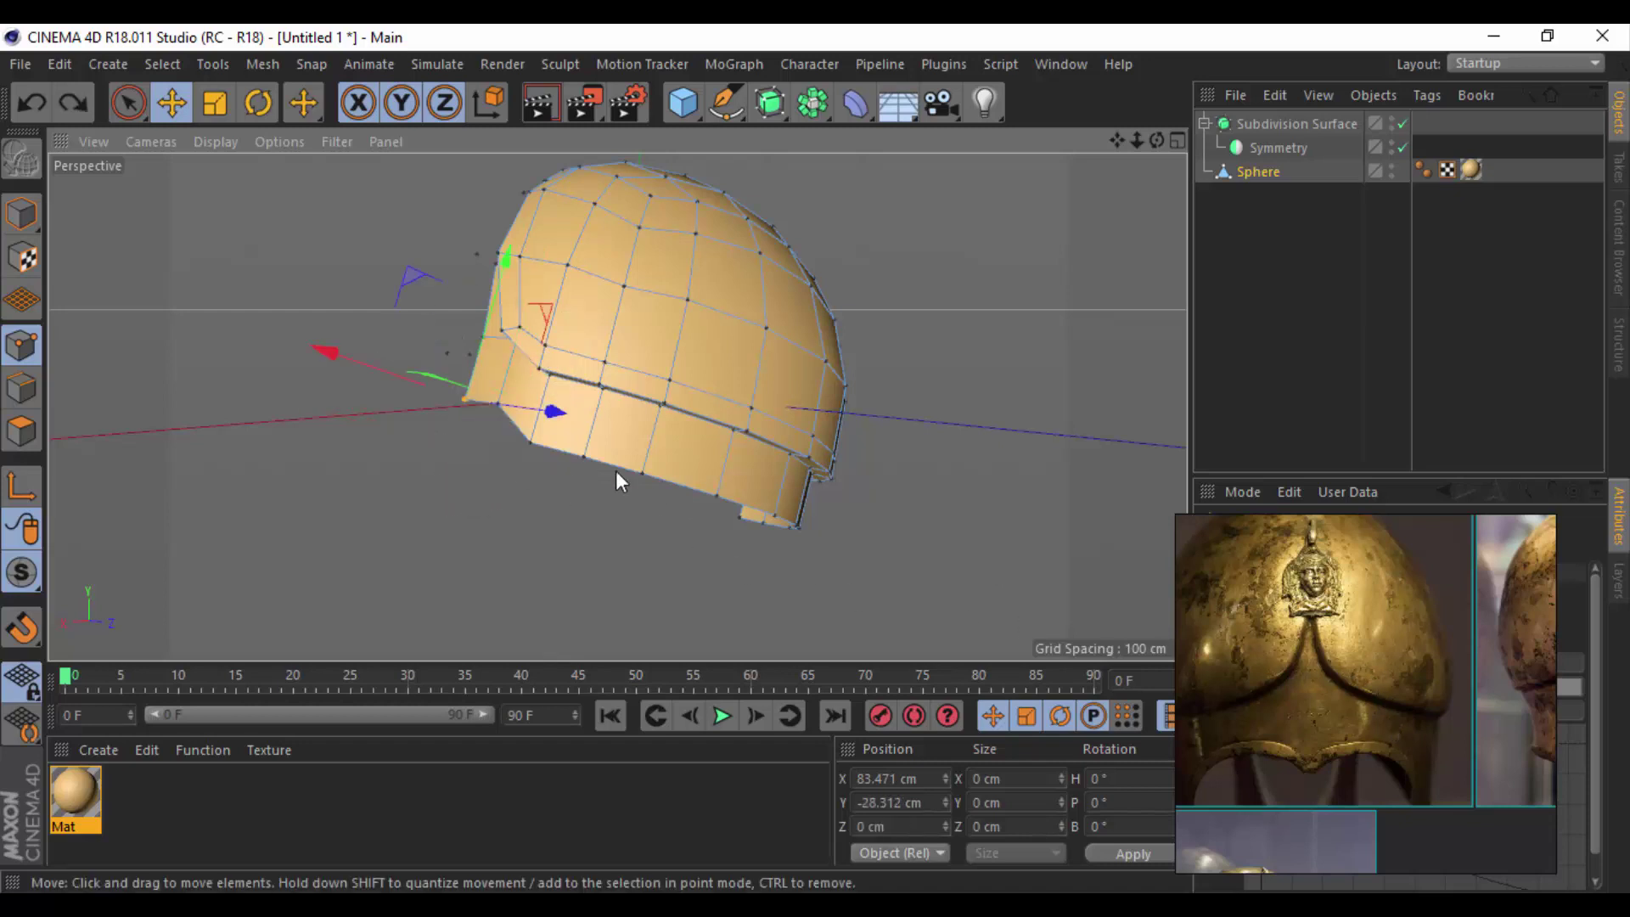
# Optimize the mesh and nest the Sphere under Symmetry to mirror the helmet.
pyautogui.keyDown('alt'); pyautogui.moveTo(615, 470); pyautogui.dragTo(786, 544, button='middle'); pyautogui.keyUp('alt')
pyautogui.moveTo(786, 542)
pyautogui.keyDown('alt'); pyautogui.mouseDown()
pyautogui.moveTo(654, 540)
pyautogui.moveTo(817, 532)
pyautogui.mouseUp(); pyautogui.keyUp('alt')
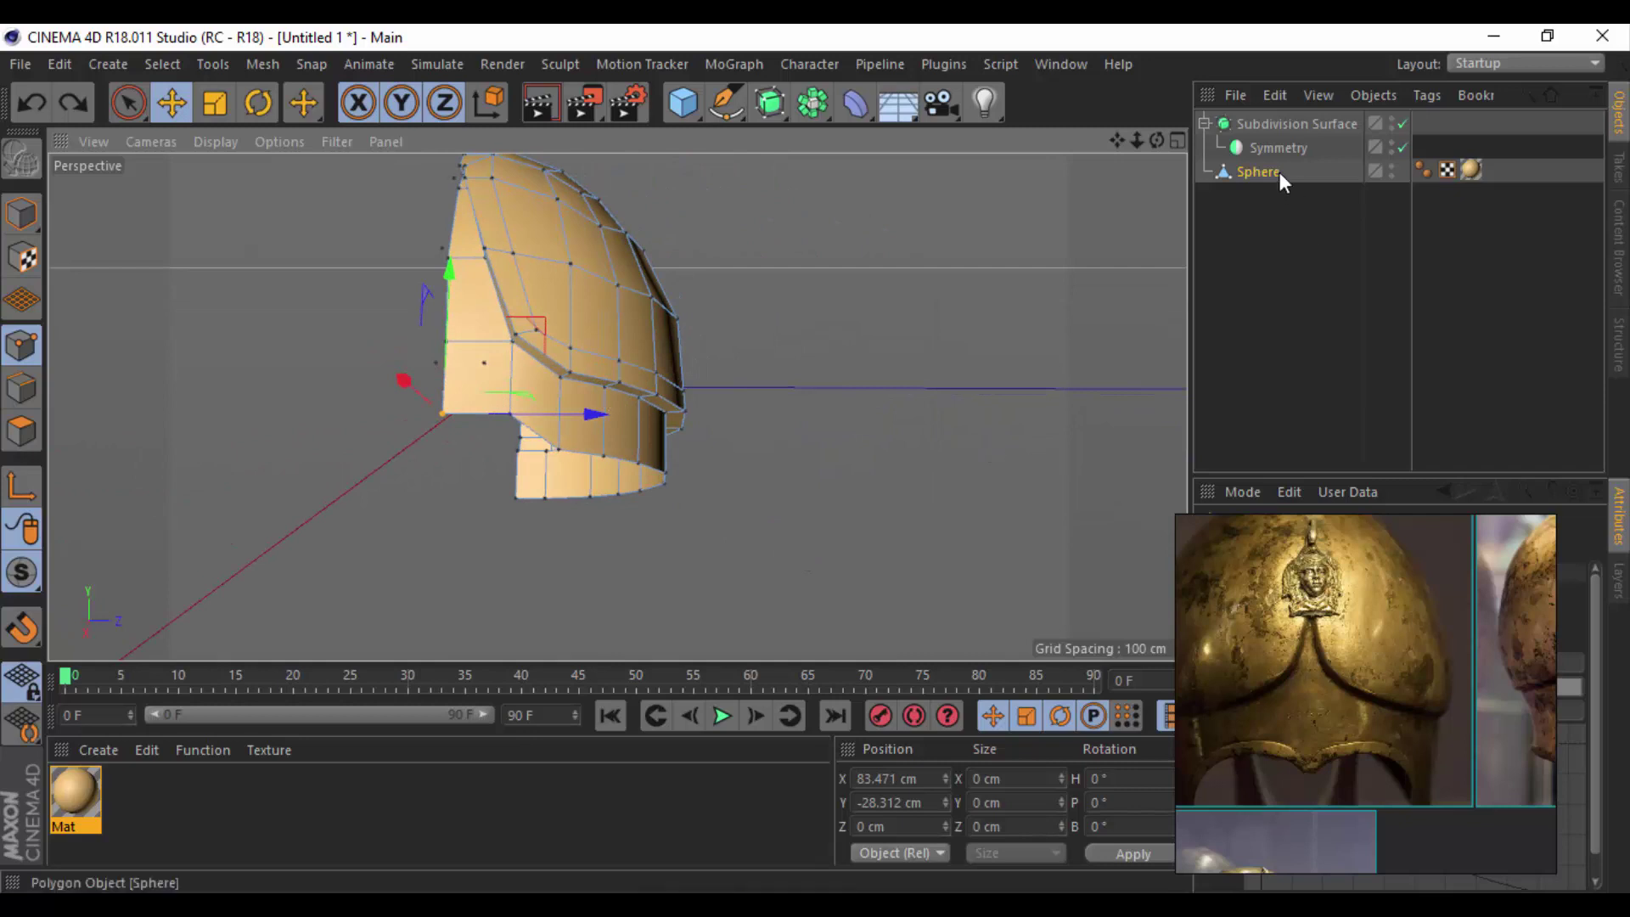
pyautogui.rightClick(808, 336)
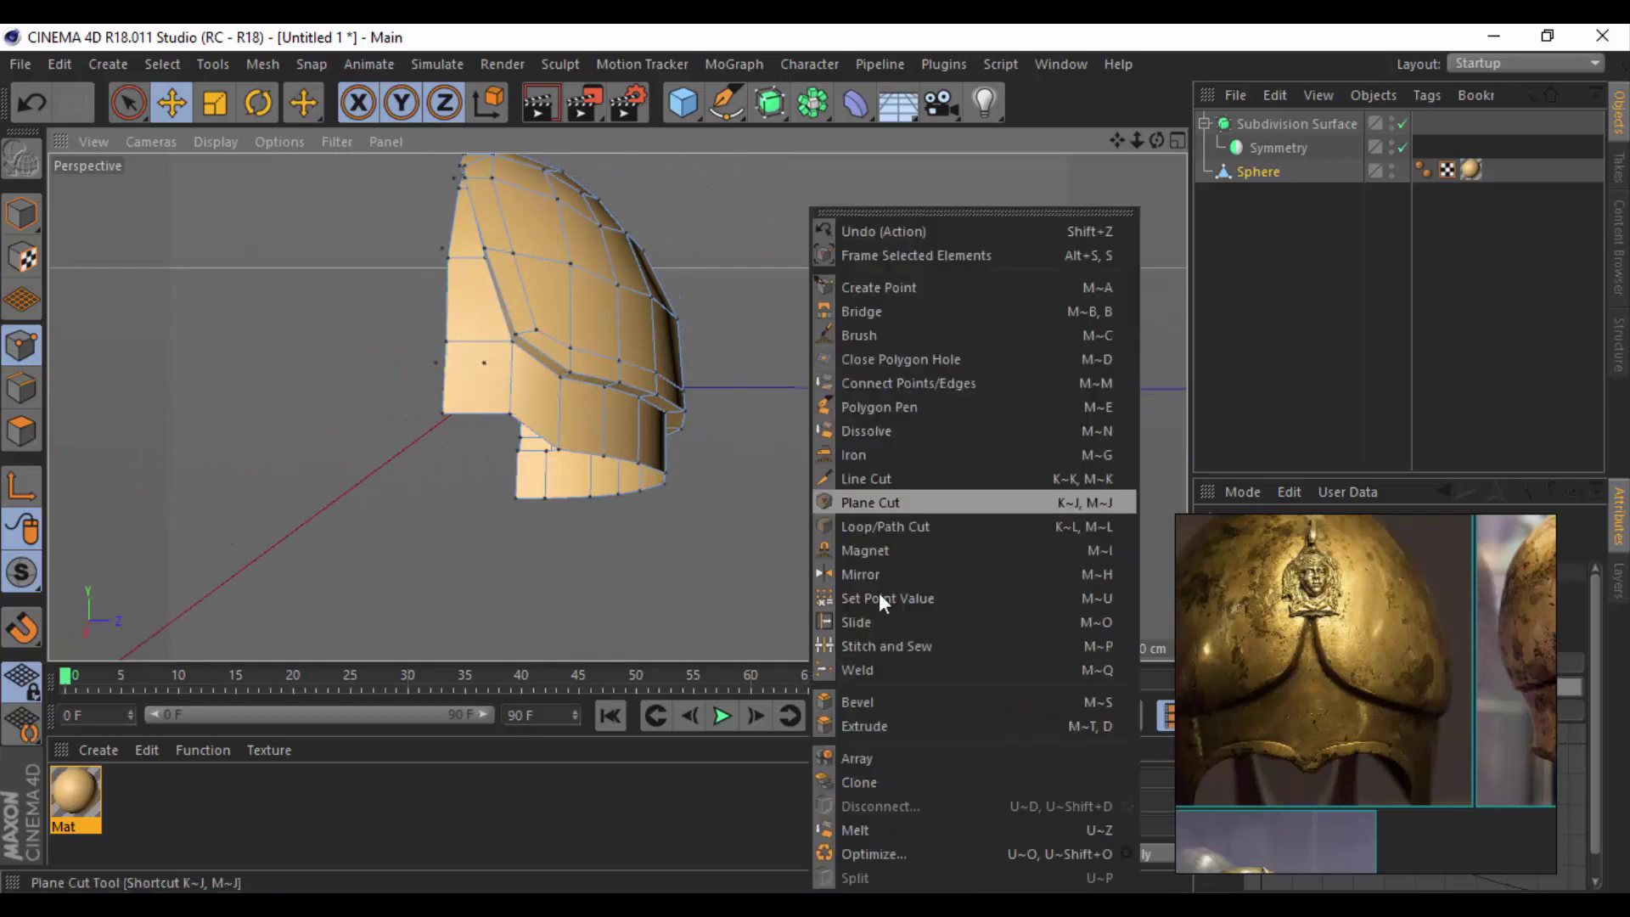
pyautogui.click(923, 847)
pyautogui.moveTo(1268, 161); pyautogui.dragTo(1267, 143)
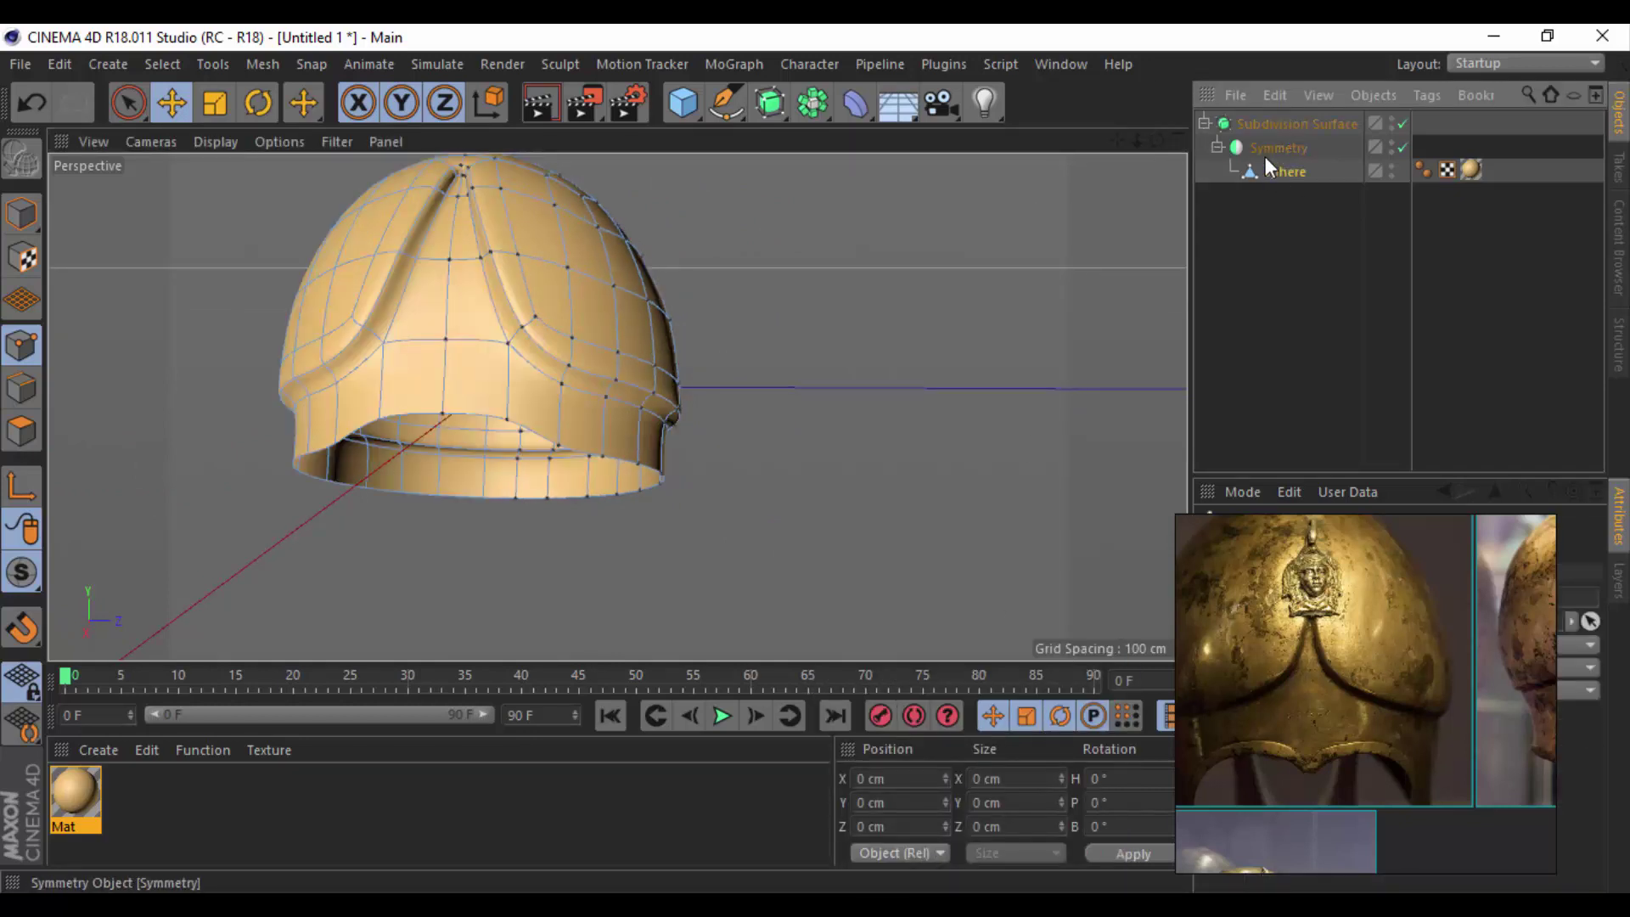
pyautogui.moveTo(745, 409)
pyautogui.keyDown('alt'); pyautogui.mouseDown()
pyautogui.moveTo(680, 430)
pyautogui.moveTo(791, 400)
pyautogui.moveTo(812, 410)
pyautogui.moveTo(641, 507)
pyautogui.moveTo(665, 530)
pyautogui.moveTo(749, 479)
pyautogui.moveTo(852, 486)
pyautogui.moveTo(697, 486)
pyautogui.moveTo(536, 446)
pyautogui.moveTo(587, 385)
pyautogui.moveTo(772, 323)
pyautogui.moveTo(1015, 317)
pyautogui.moveTo(985, 215)
pyautogui.mouseUp(); pyautogui.keyUp('alt')
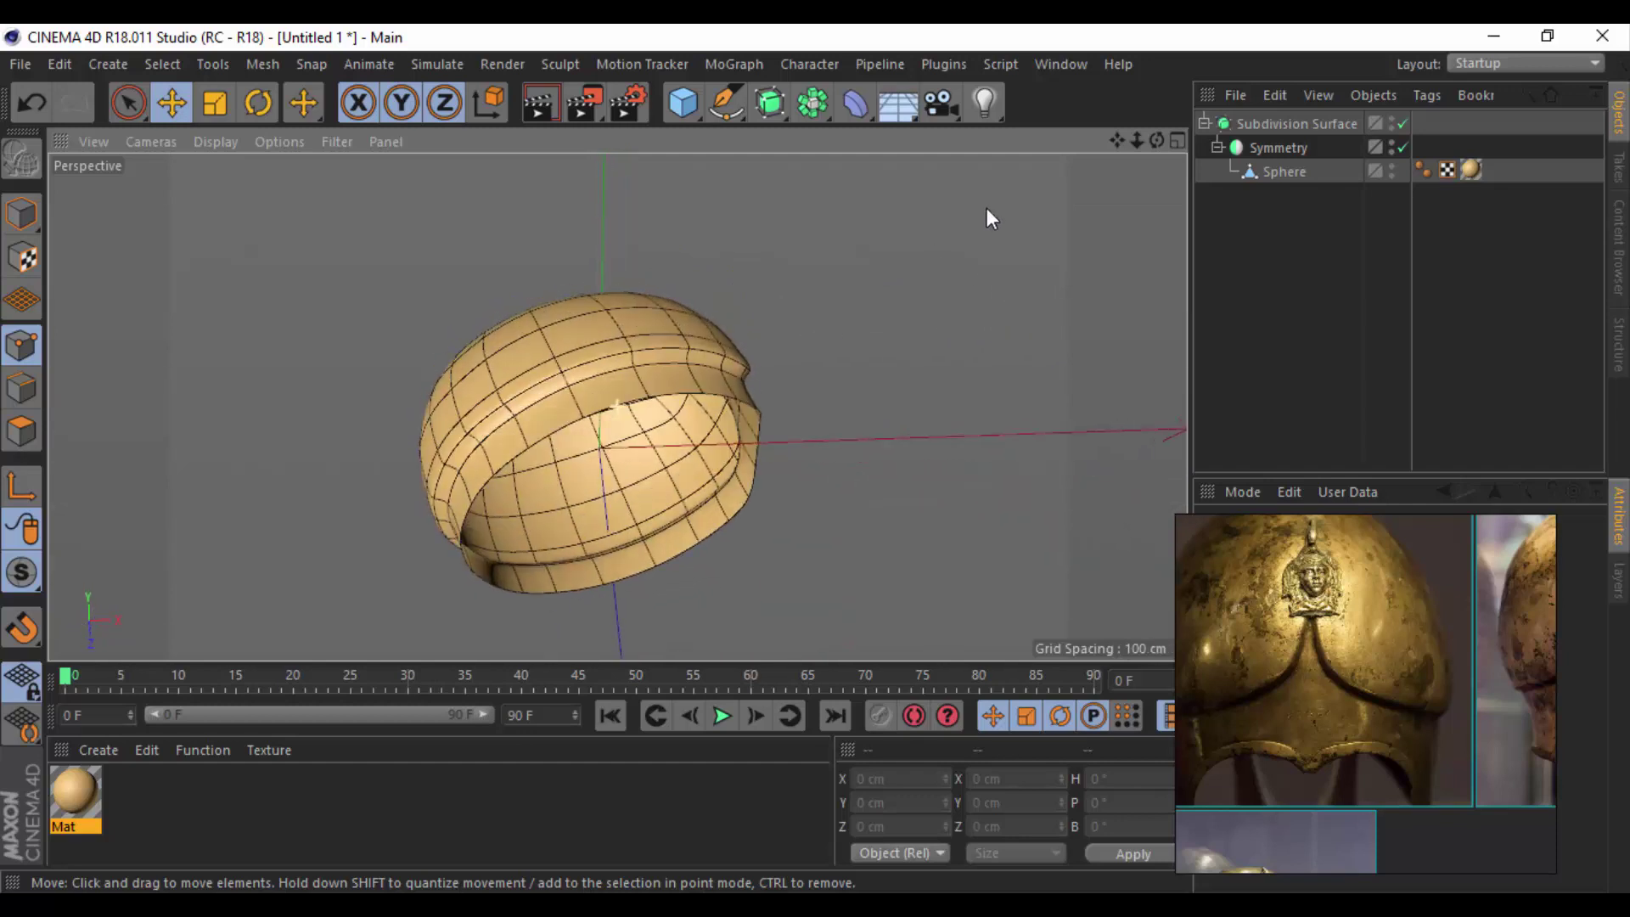
# Take the Sphere out of Symmetry and select an edge loop on the half helmet.
pyautogui.click(21, 388)
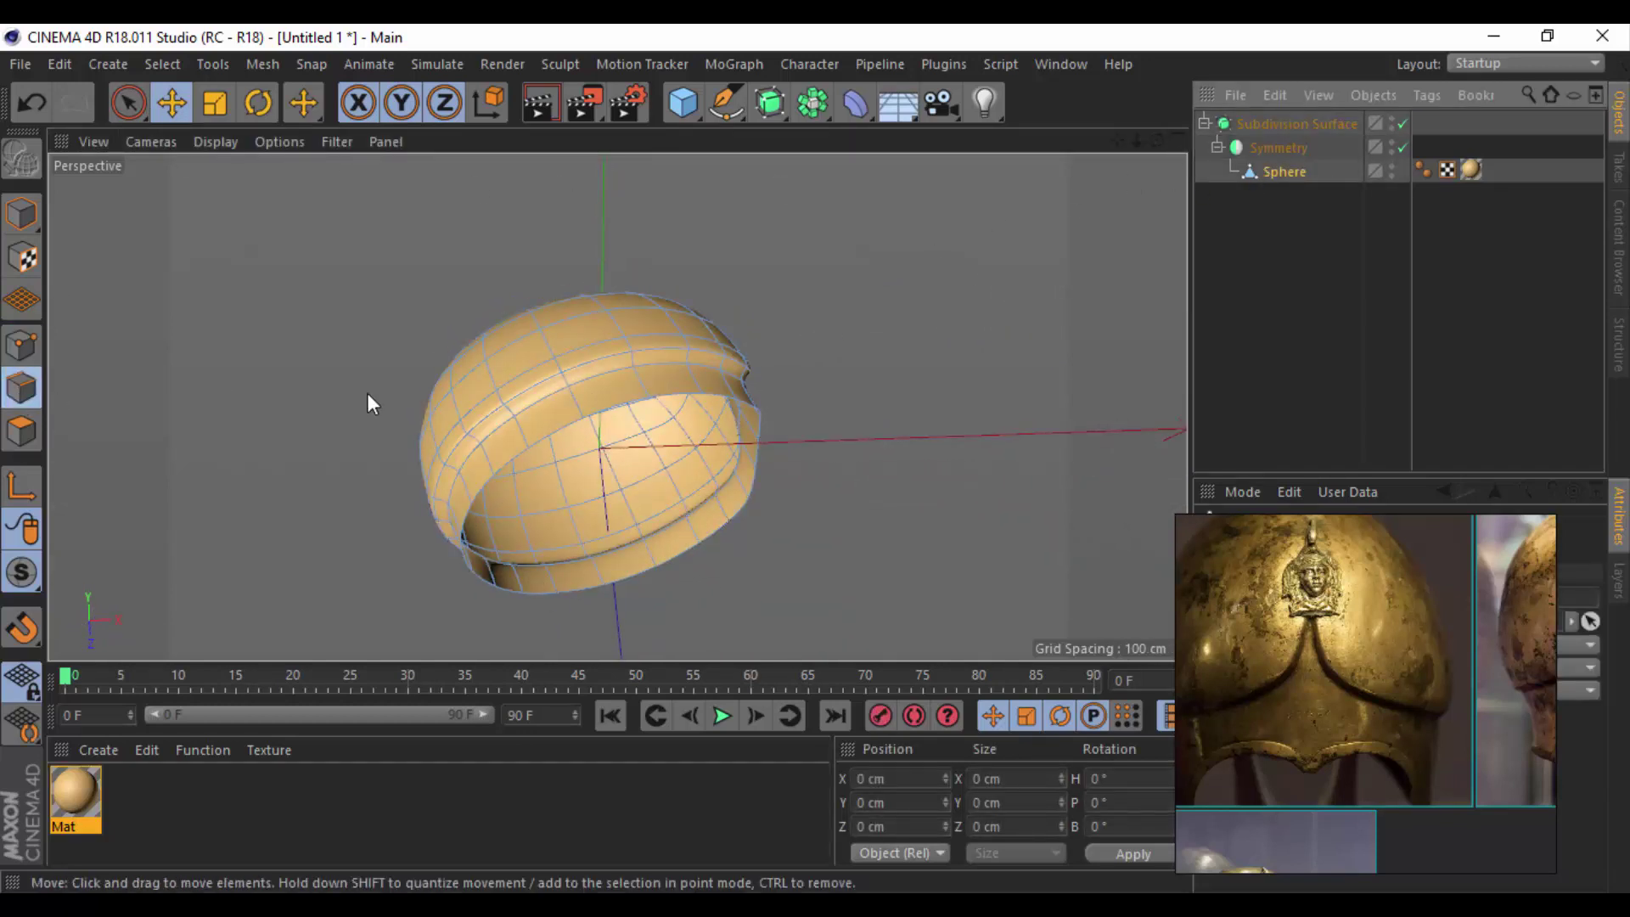
pyautogui.keyDown('alt'); pyautogui.moveTo(369, 393); pyautogui.dragTo(618, 375); pyautogui.keyUp('alt')
pyautogui.doubleClick(638, 355)
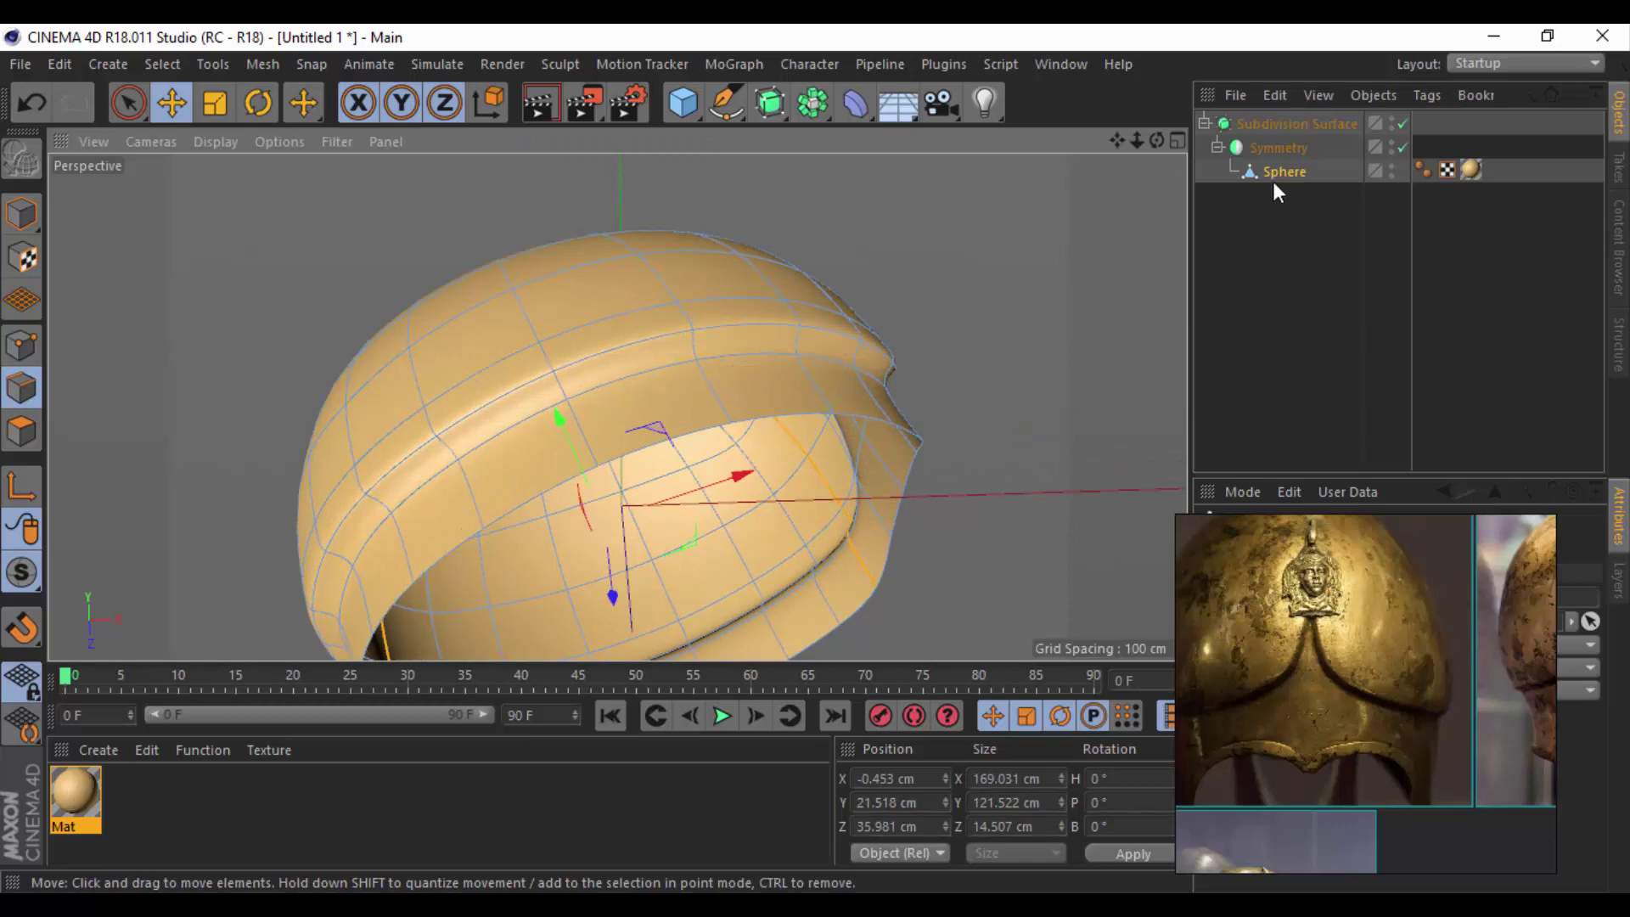
pyautogui.moveTo(1273, 180); pyautogui.dragTo(1234, 258)
pyautogui.moveTo(1061, 327)
pyautogui.keyDown('alt'); pyautogui.mouseDown()
pyautogui.moveTo(776, 441)
pyautogui.moveTo(321, 511)
pyautogui.moveTo(527, 338)
pyautogui.moveTo(746, 363)
pyautogui.mouseUp(); pyautogui.keyUp('alt')
pyautogui.doubleClick(749, 365)
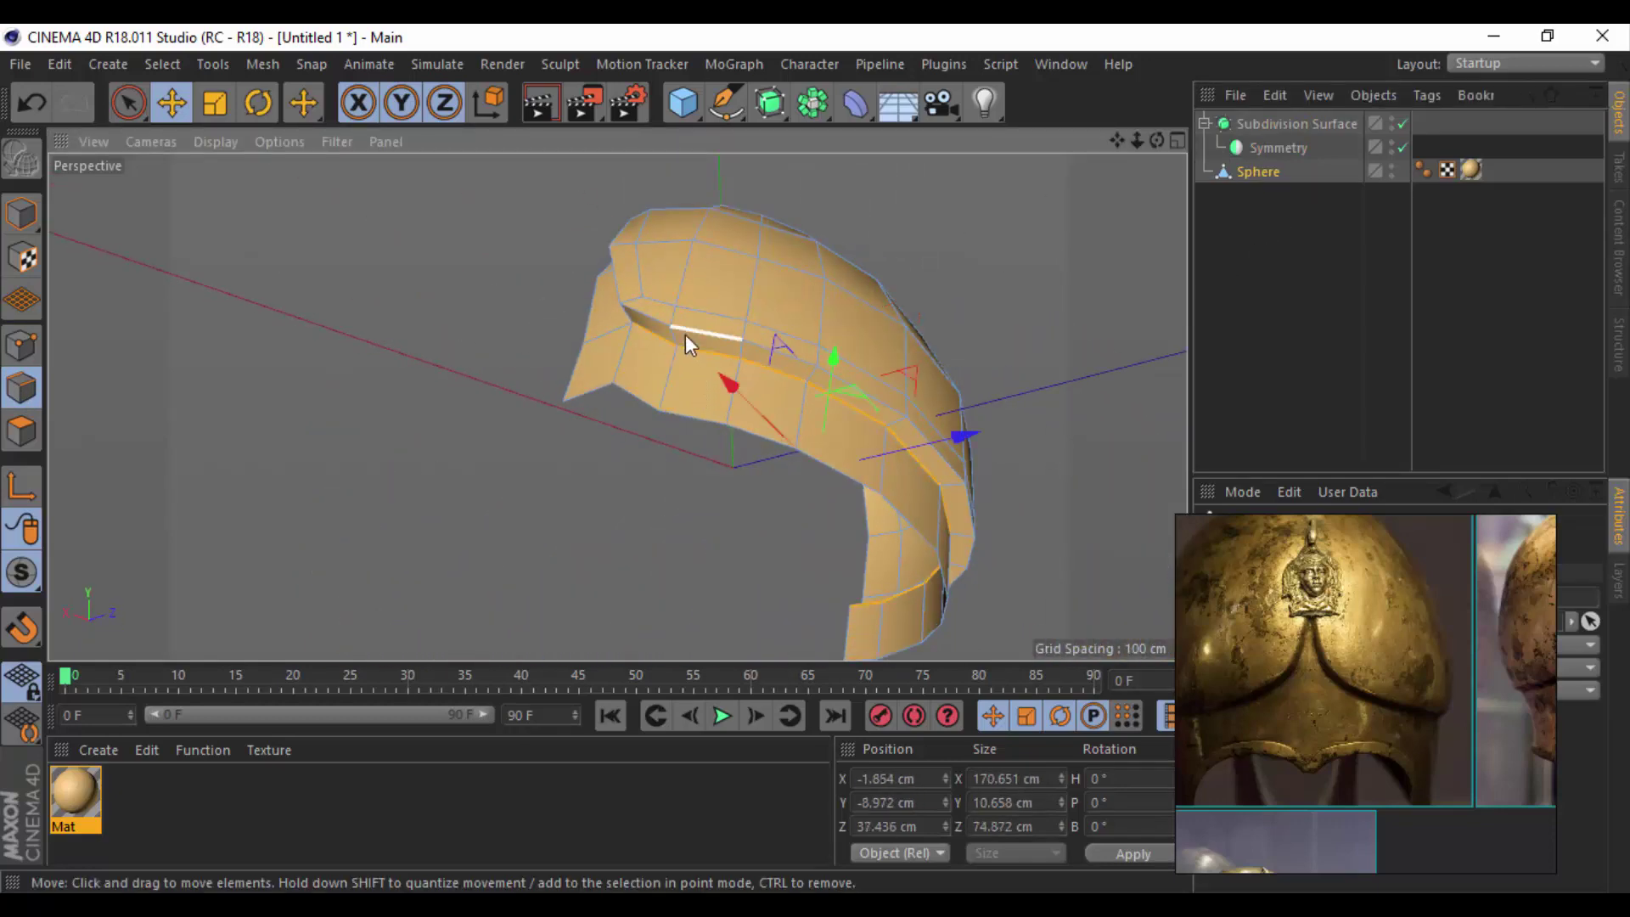
# Slide the edge loop upward, then bevel it into a narrow strip.
pyautogui.rightClick(489, 360)
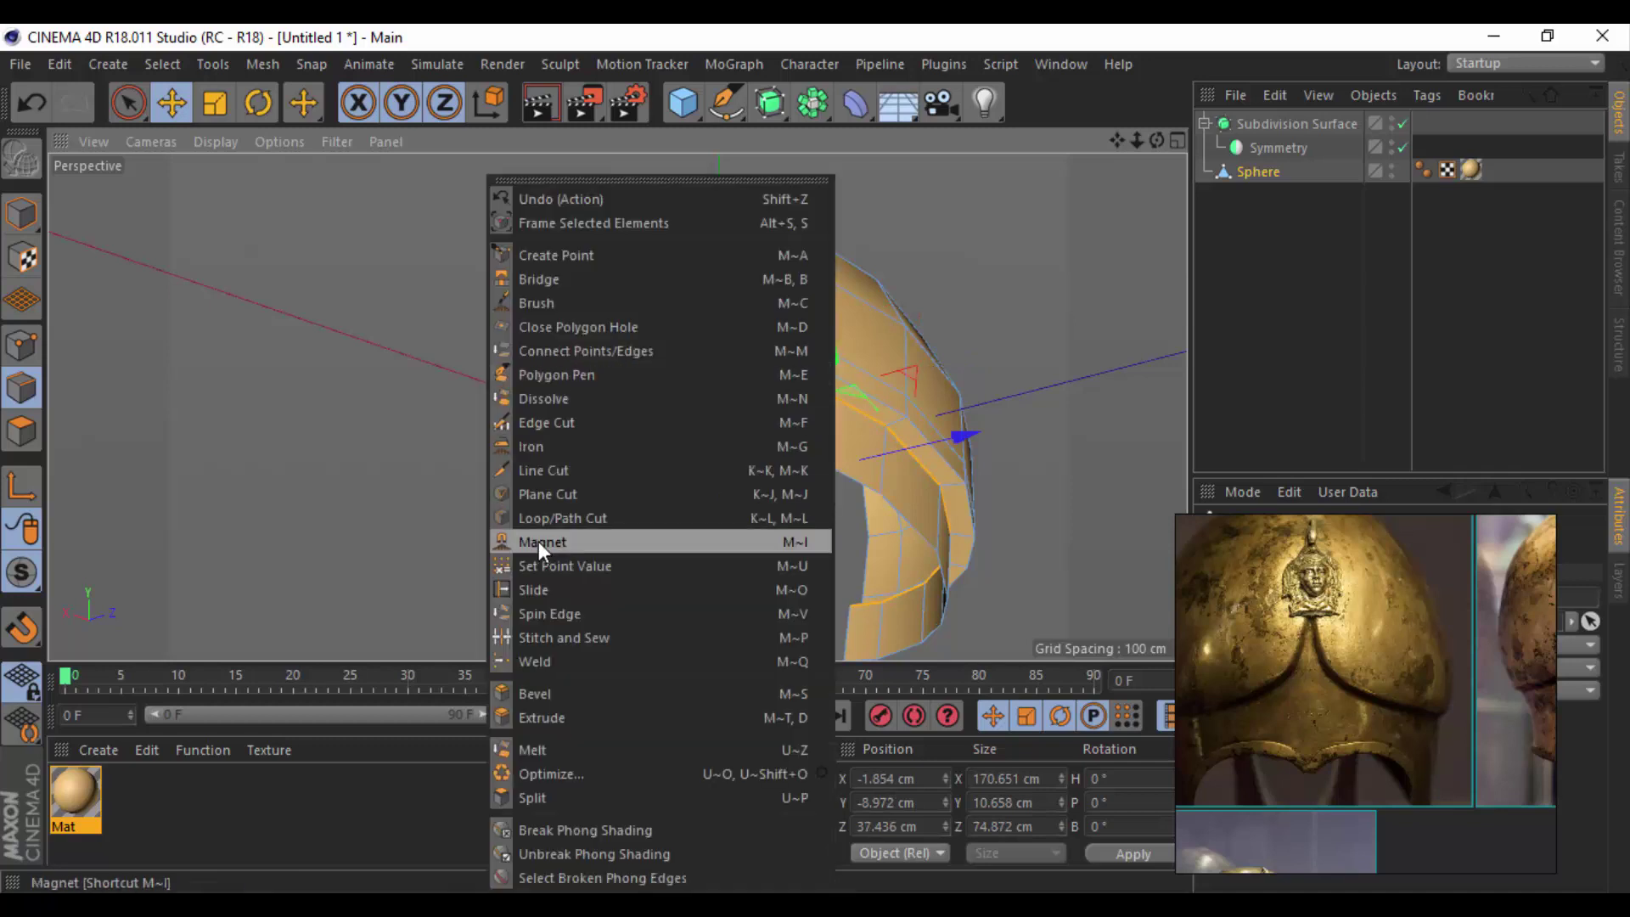
pyautogui.click(561, 590)
pyautogui.moveTo(736, 404); pyautogui.dragTo(550, 409)
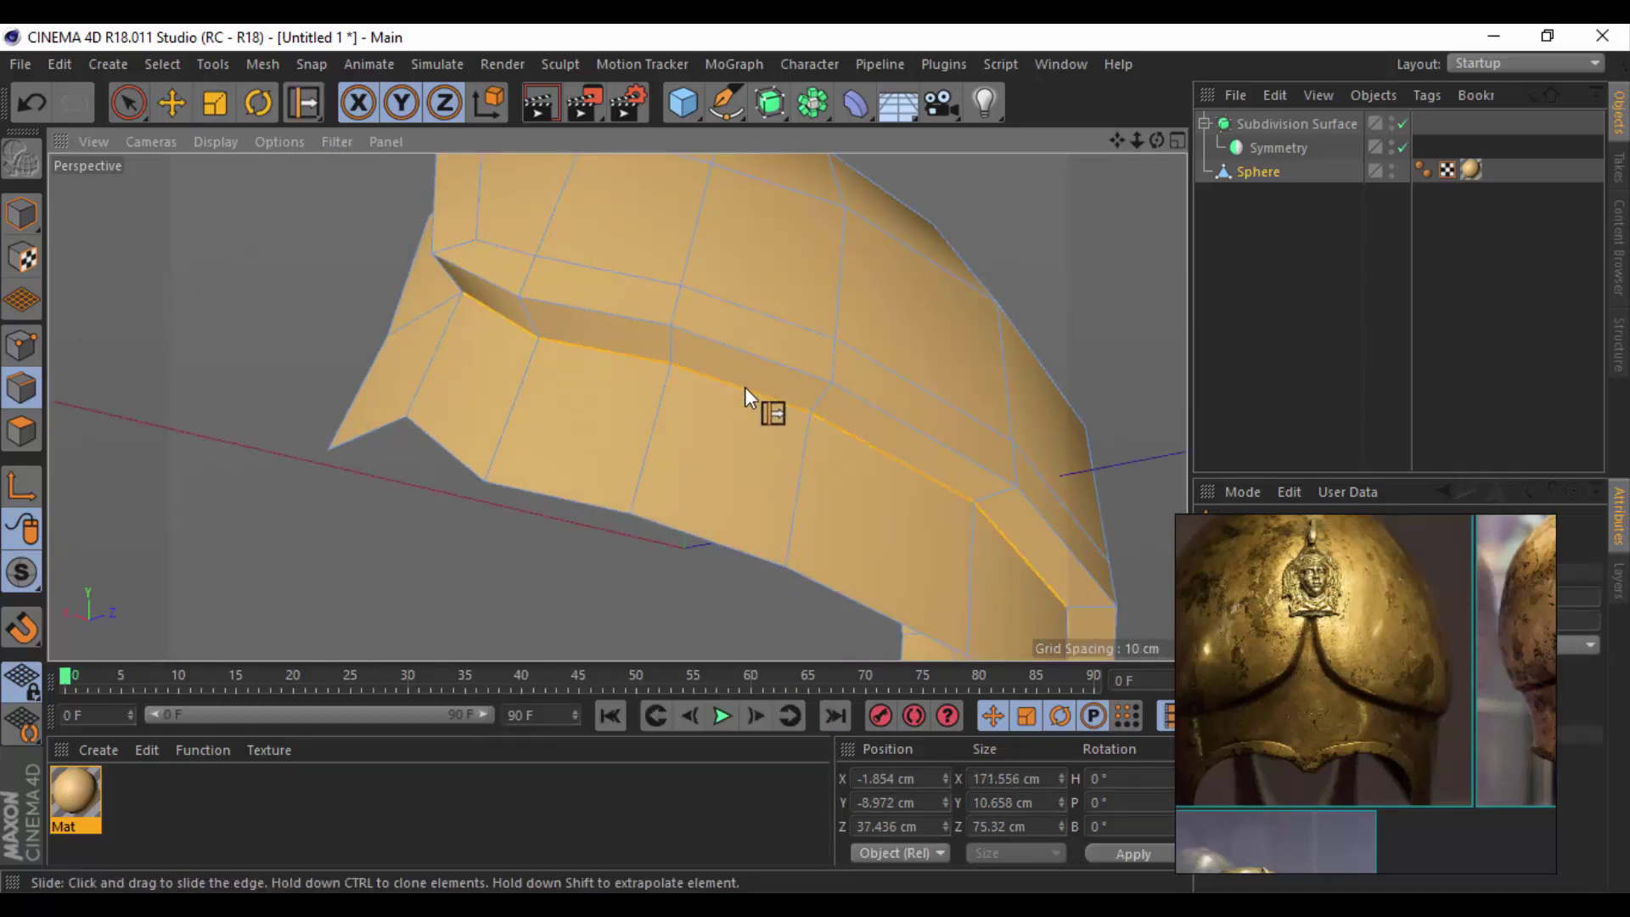
pyautogui.rightClick(467, 418)
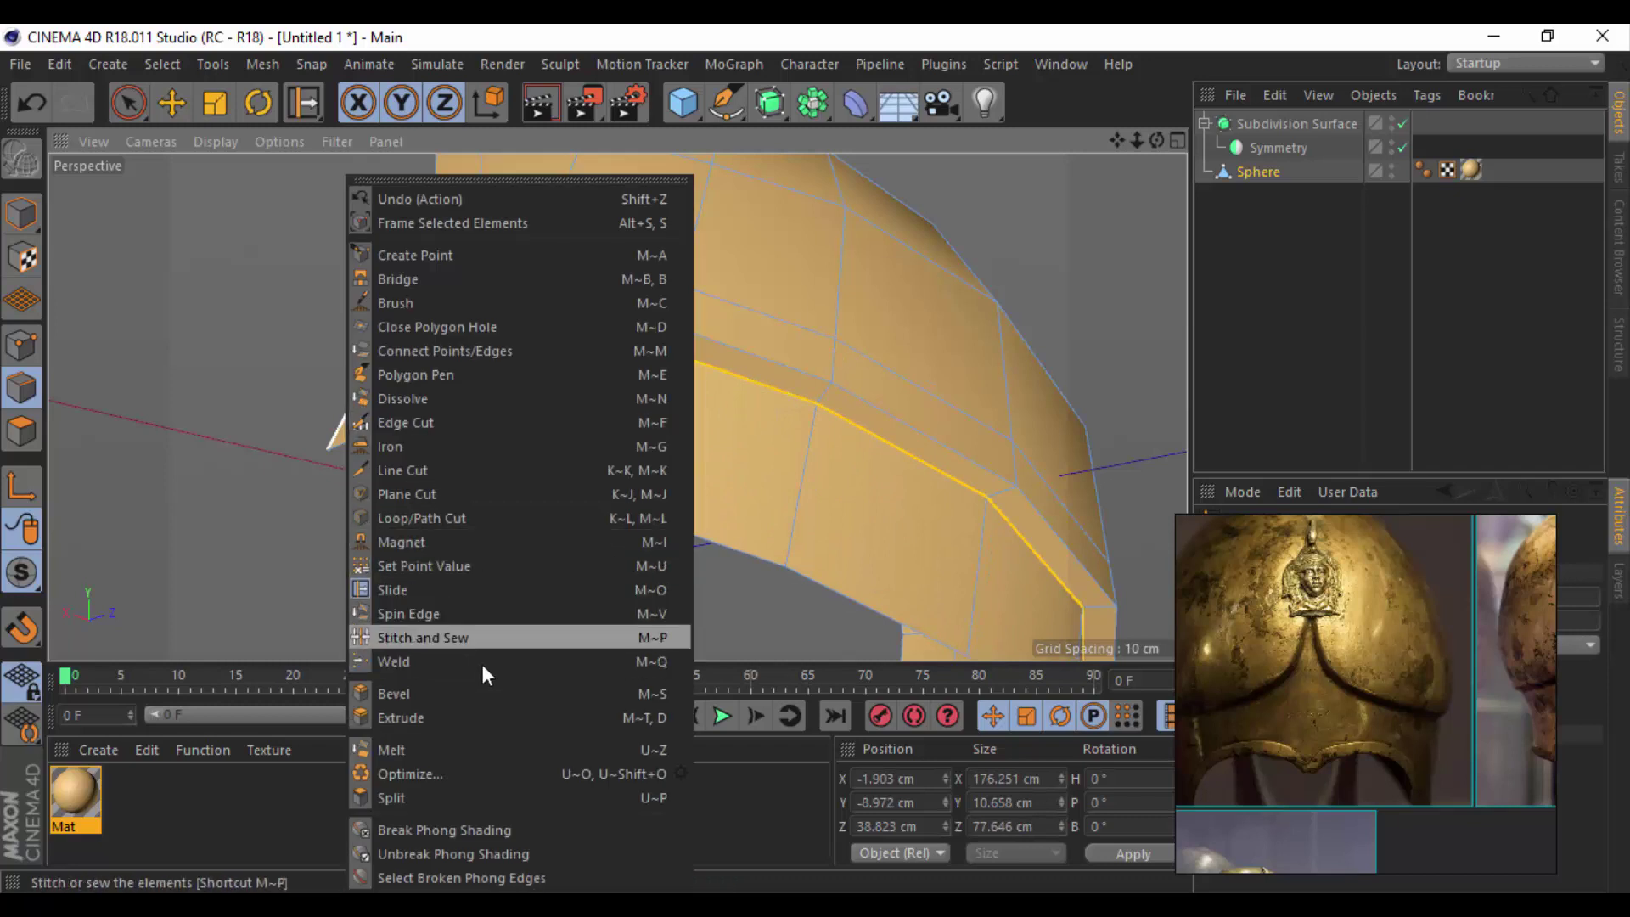
pyautogui.click(476, 693)
pyautogui.scroll(3, 710, 389)
pyautogui.moveTo(708, 390); pyautogui.dragTo(723, 372)
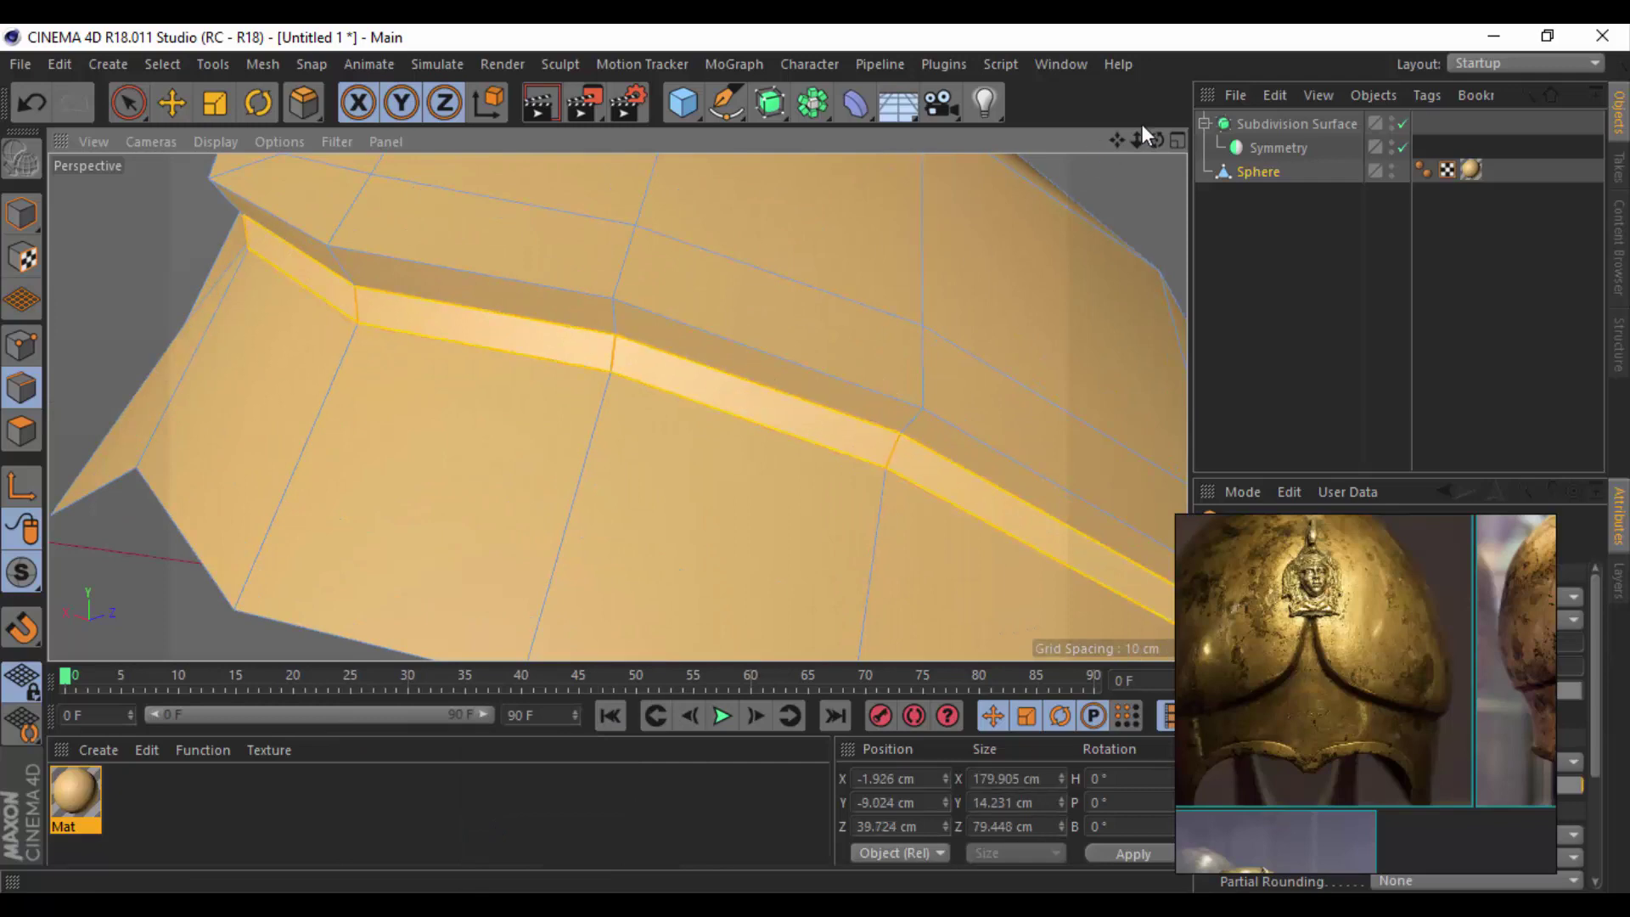
pyautogui.click(1244, 268)
# Reselect the Sphere in object mode and set the viewport to Gouraud Shading.
pyautogui.click(1260, 174)
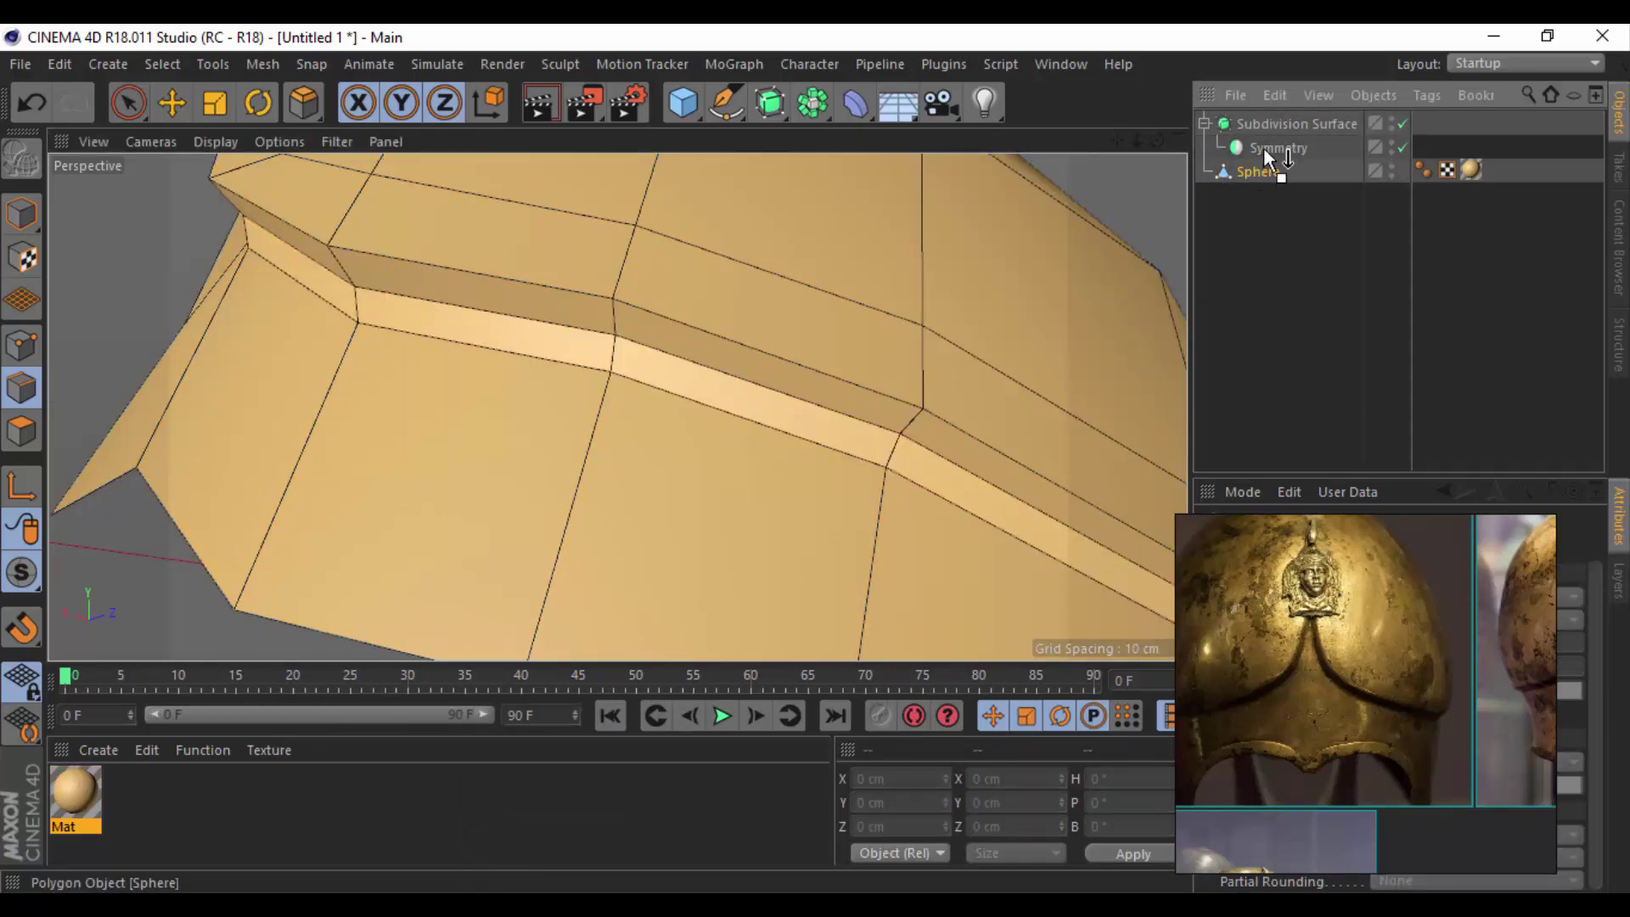
pyautogui.moveTo(1136, 140); pyautogui.dragTo(1104, 145)
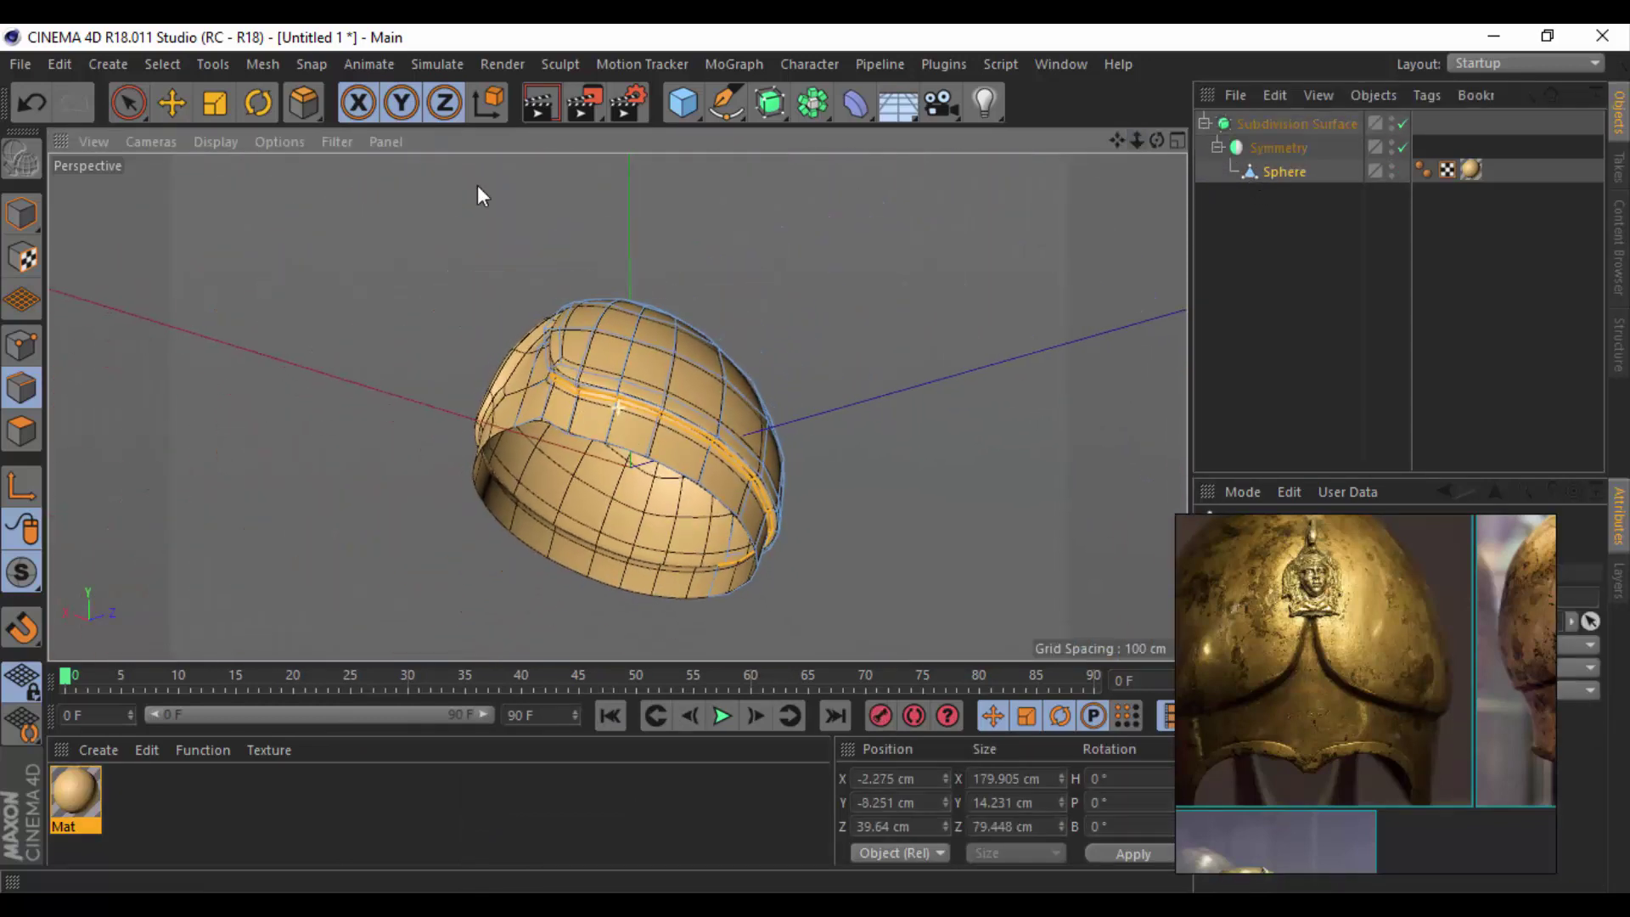
pyautogui.click(171, 102)
pyautogui.click(21, 214)
pyautogui.keyDown('alt'); pyautogui.moveTo(313, 378); pyautogui.dragTo(563, 483); pyautogui.keyUp('alt')
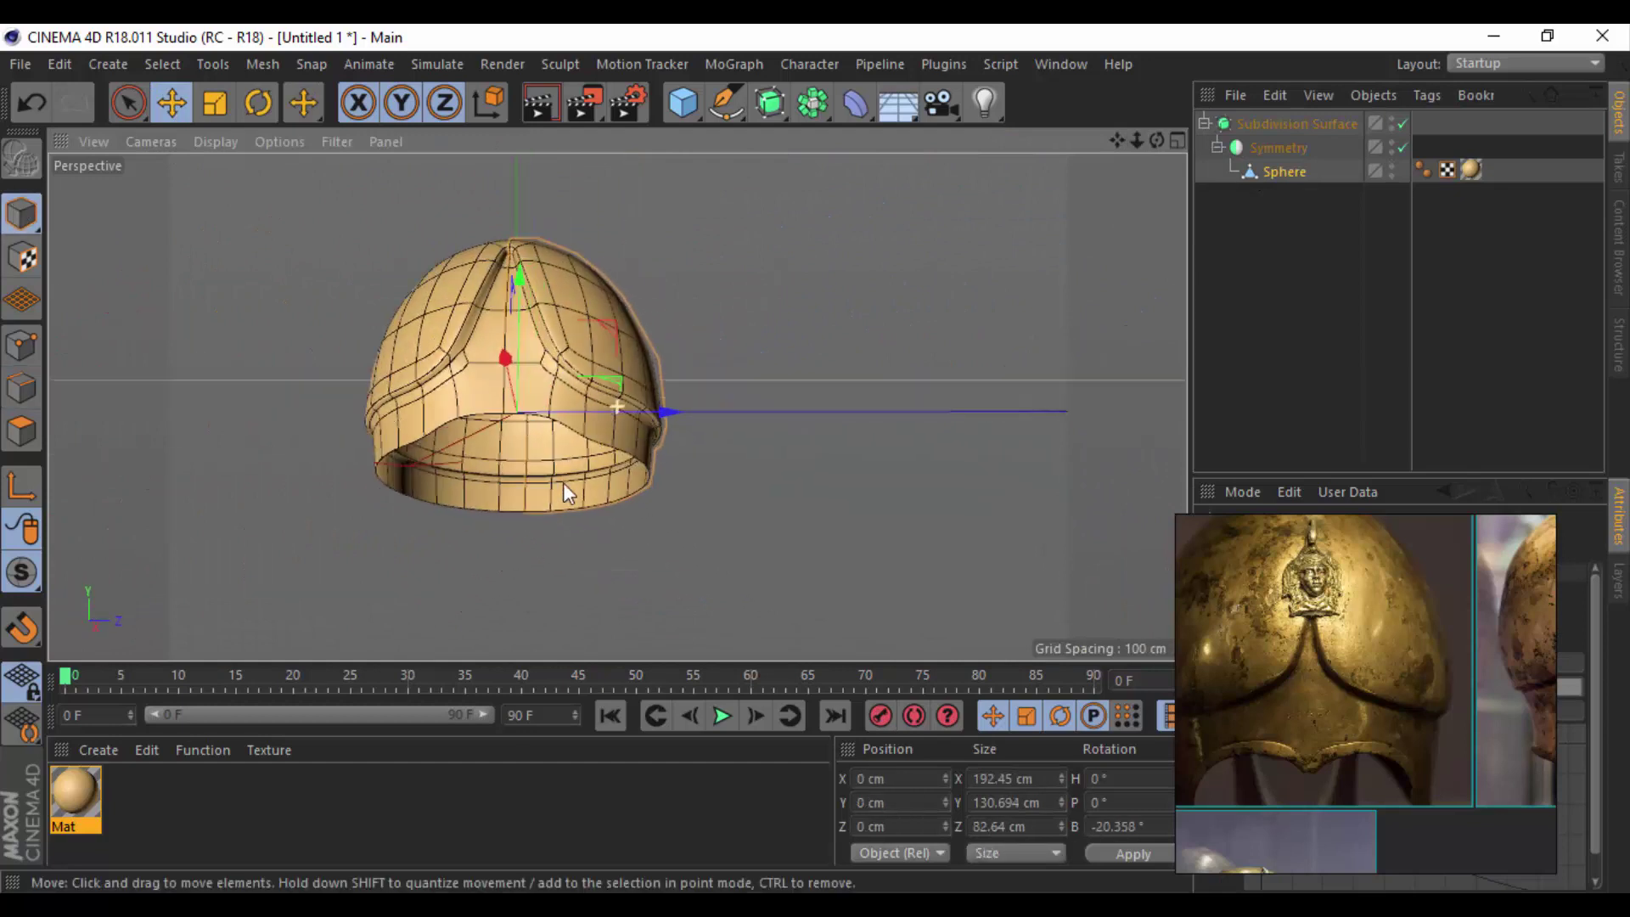
pyautogui.click(235, 141)
pyautogui.click(234, 170)
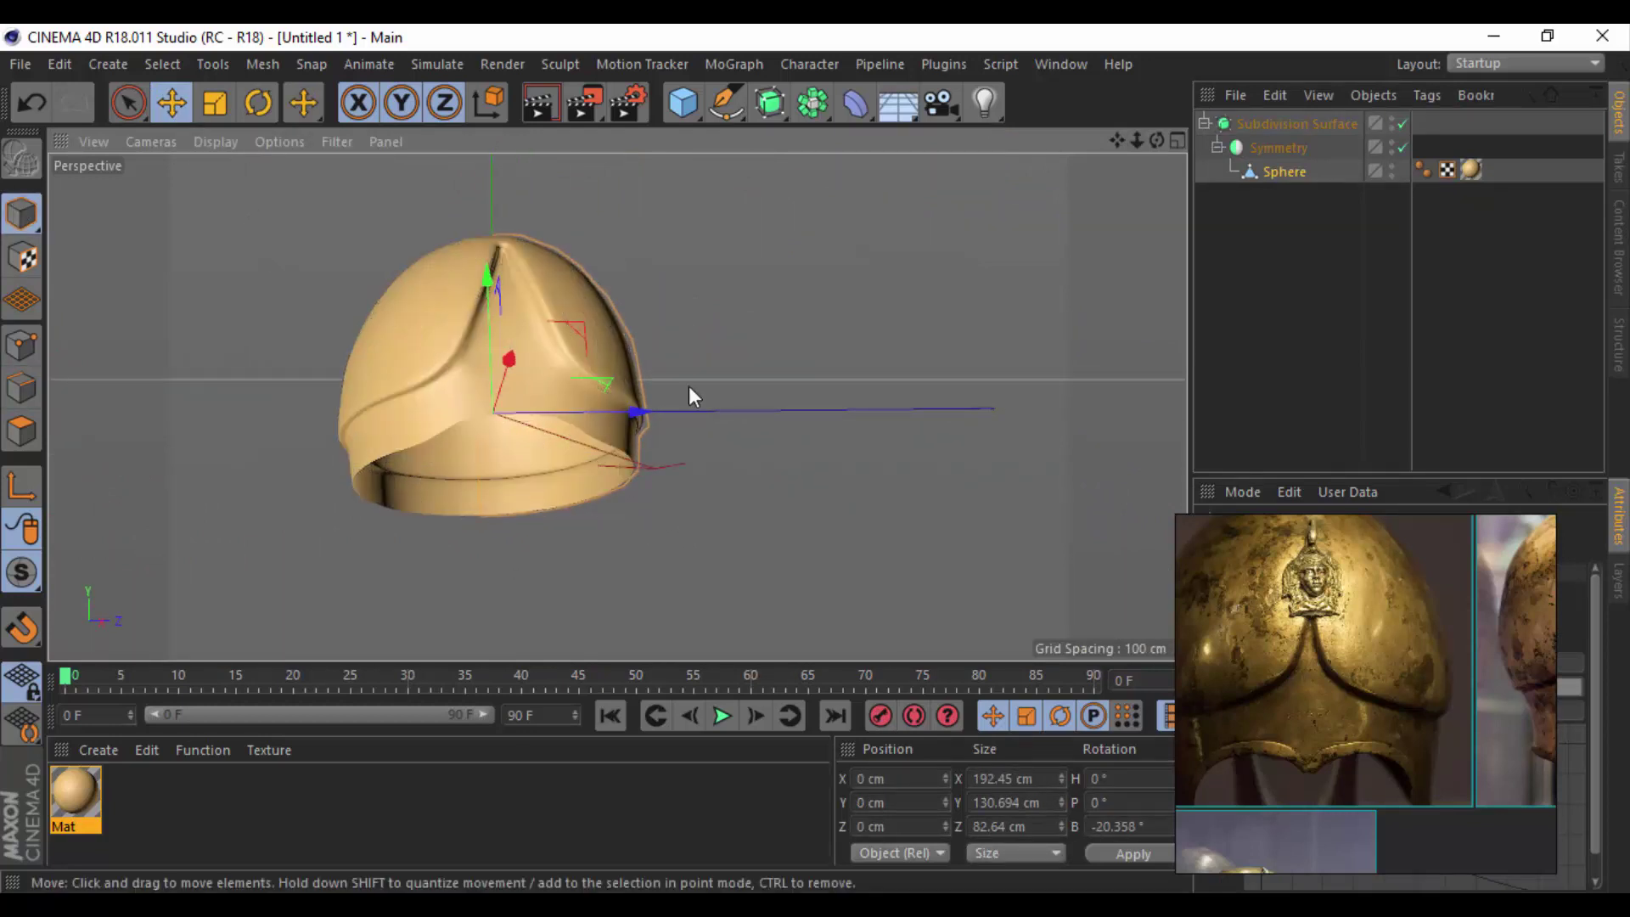
pyautogui.keyDown('alt'); pyautogui.moveTo(689, 397); pyautogui.dragTo(917, 404); pyautogui.keyUp('alt')
# Switch the display to Gouraud Shading (Lines) and zoom in on the cheek corner.
pyautogui.click(1258, 191)
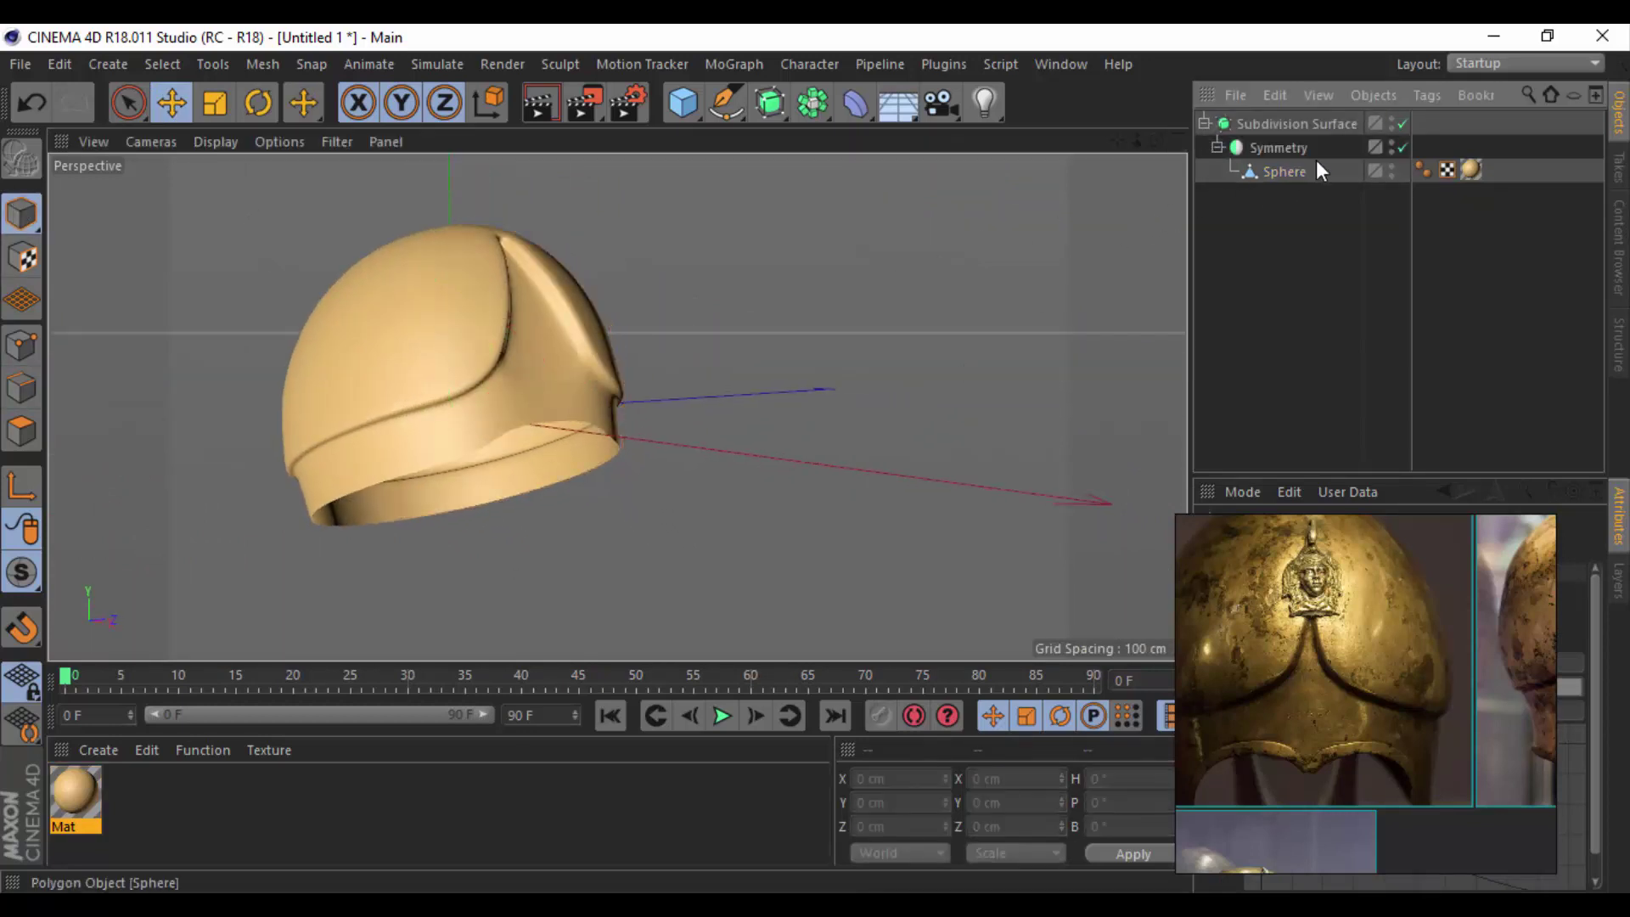
pyautogui.click(1282, 171)
pyautogui.scroll(3, 650, 338)
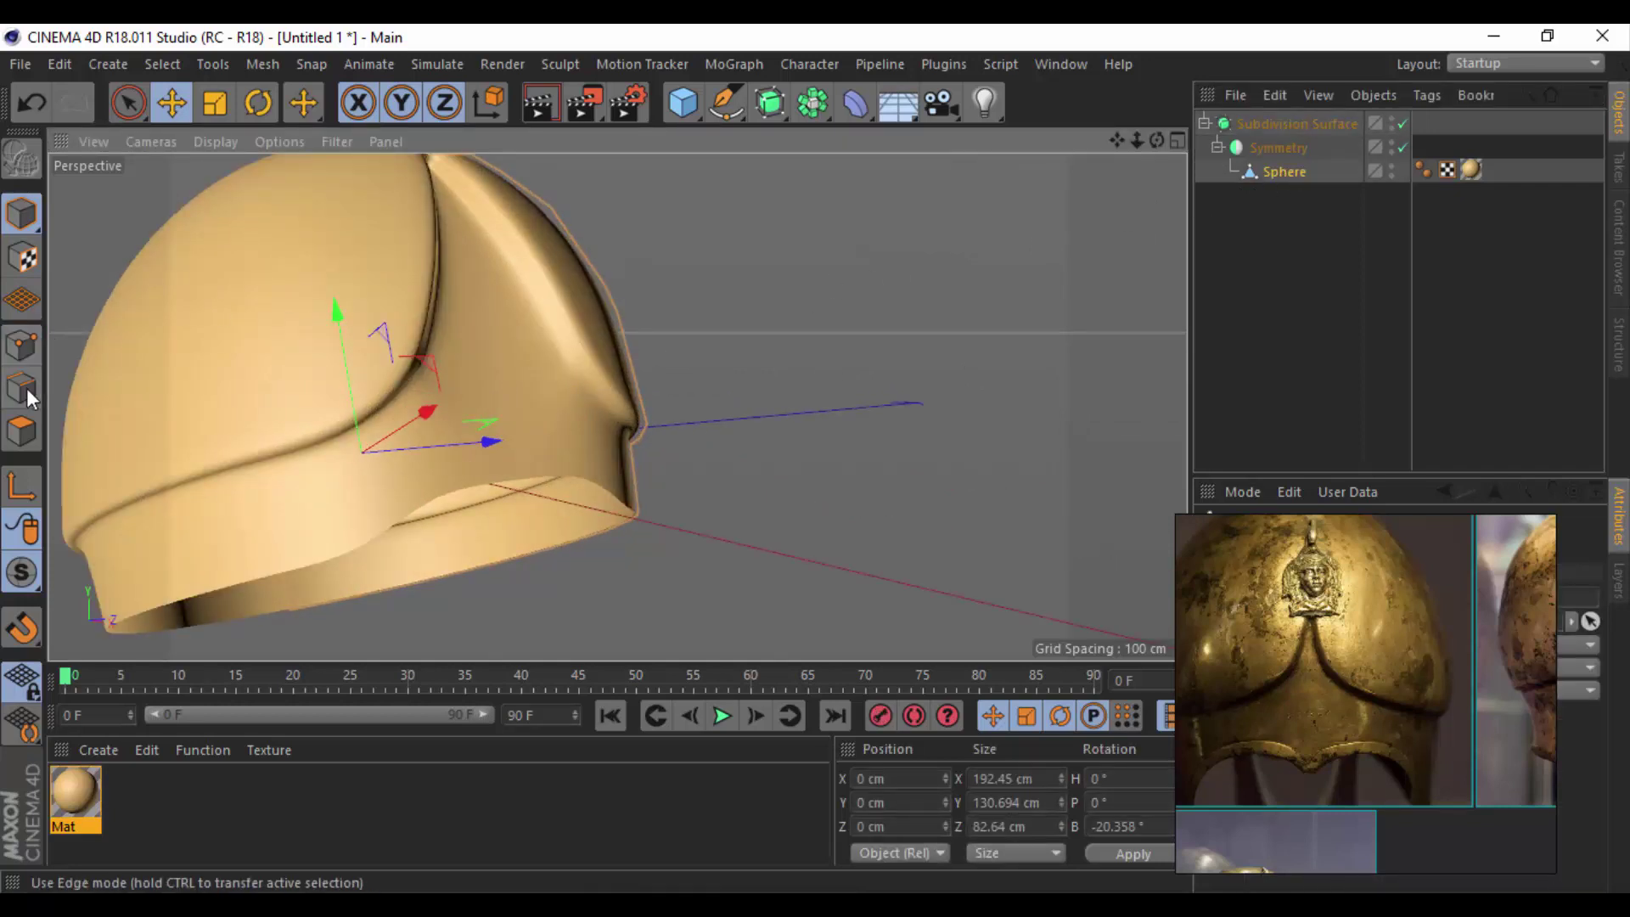
pyautogui.click(228, 142)
pyautogui.click(242, 192)
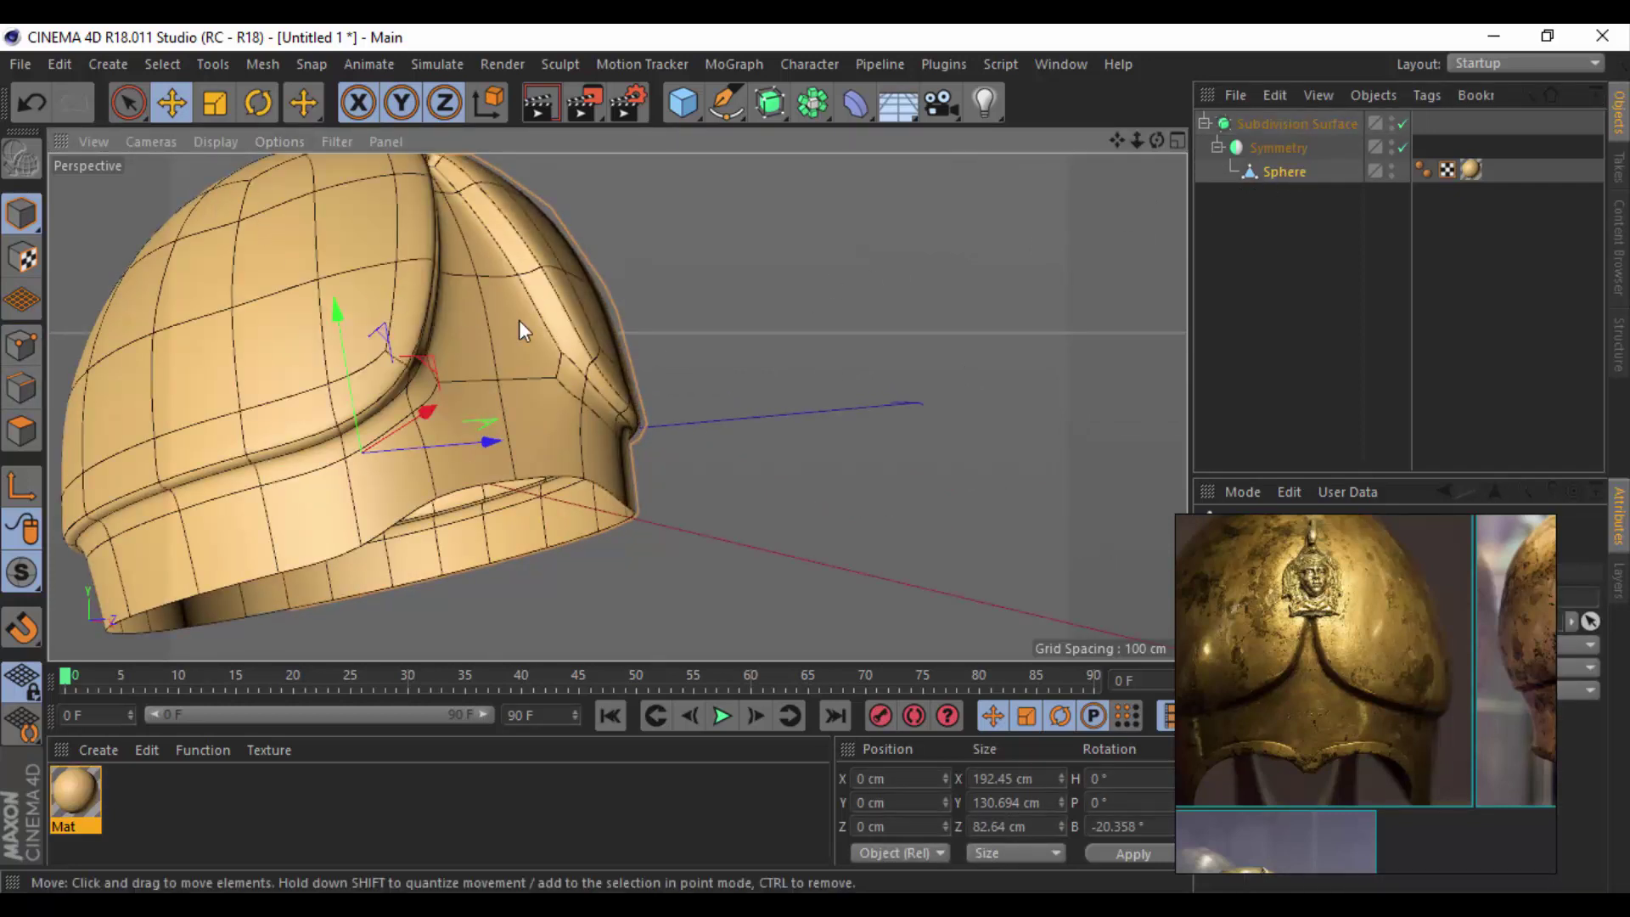
pyautogui.scroll(2, 518, 319)
pyautogui.scroll(2, 711, 368)
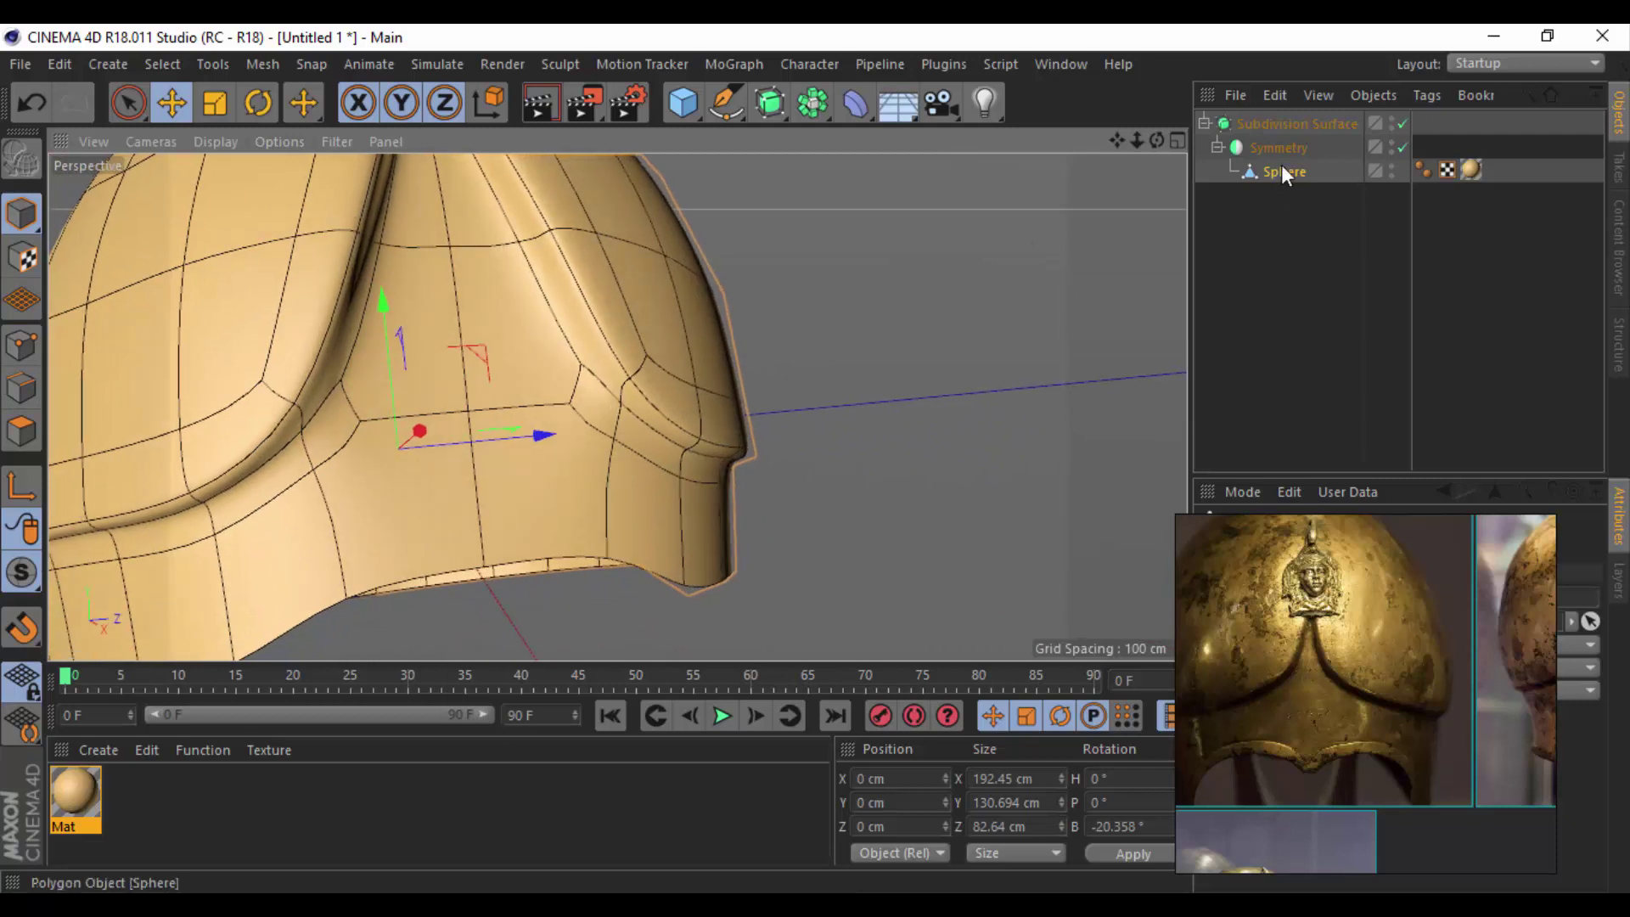
# Disable the Subdivision Surface and start a Line Cut across the lower cheek corner.
pyautogui.press('q')
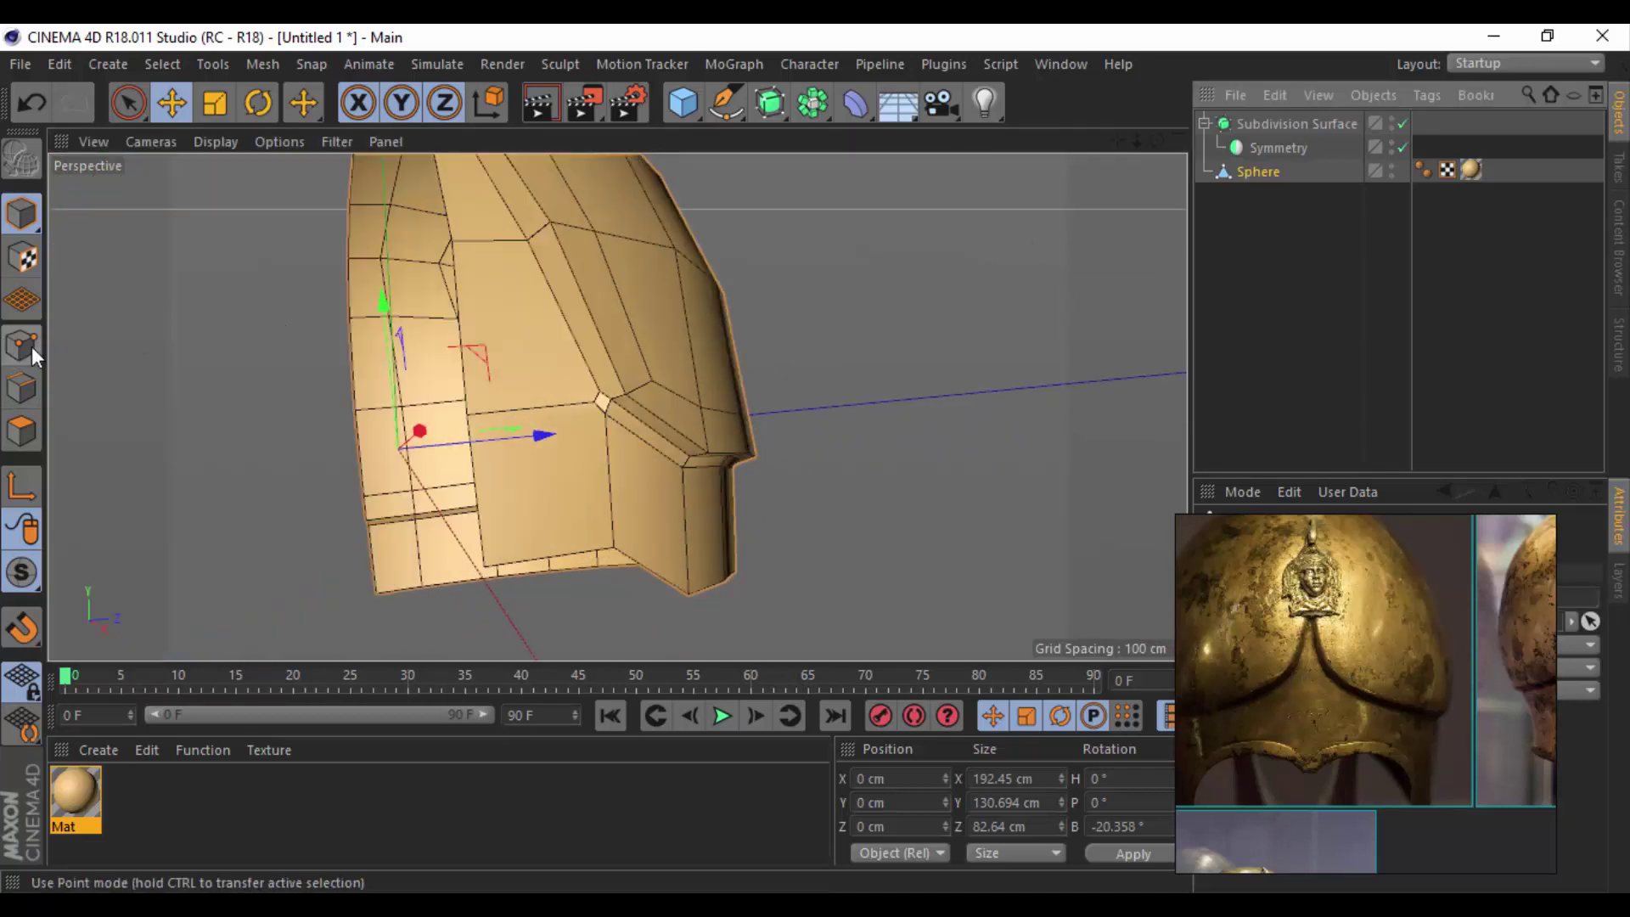
pyautogui.click(32, 346)
pyautogui.keyDown('alt'); pyautogui.moveTo(581, 292); pyautogui.dragTo(525, 442); pyautogui.keyUp('alt')
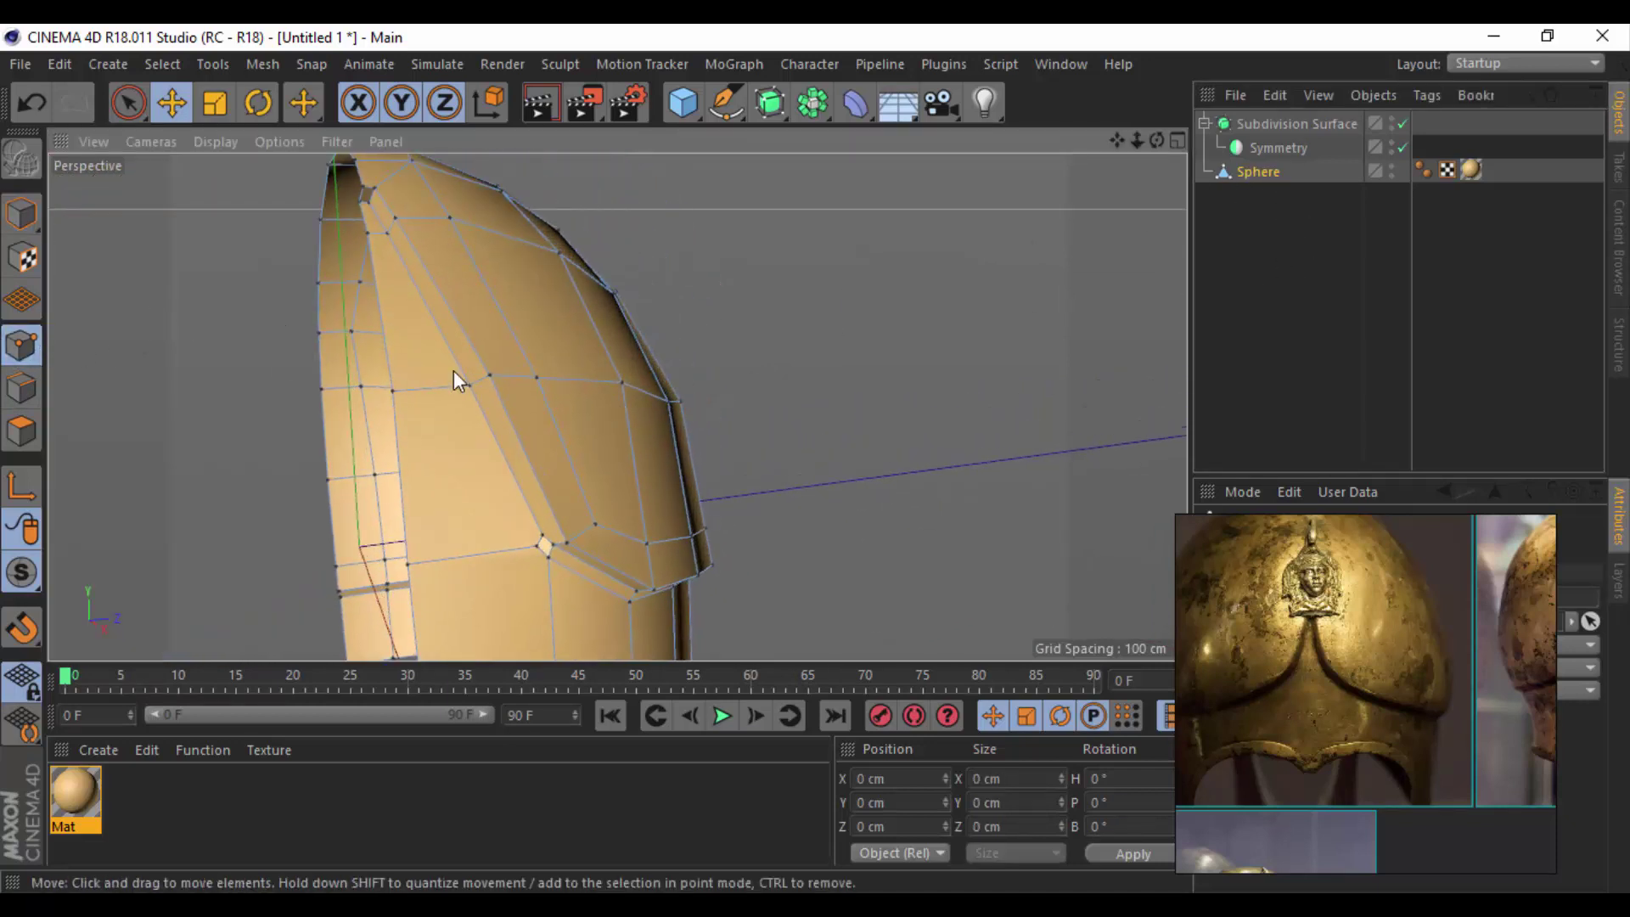
pyautogui.rightClick(453, 370)
pyautogui.click(520, 475)
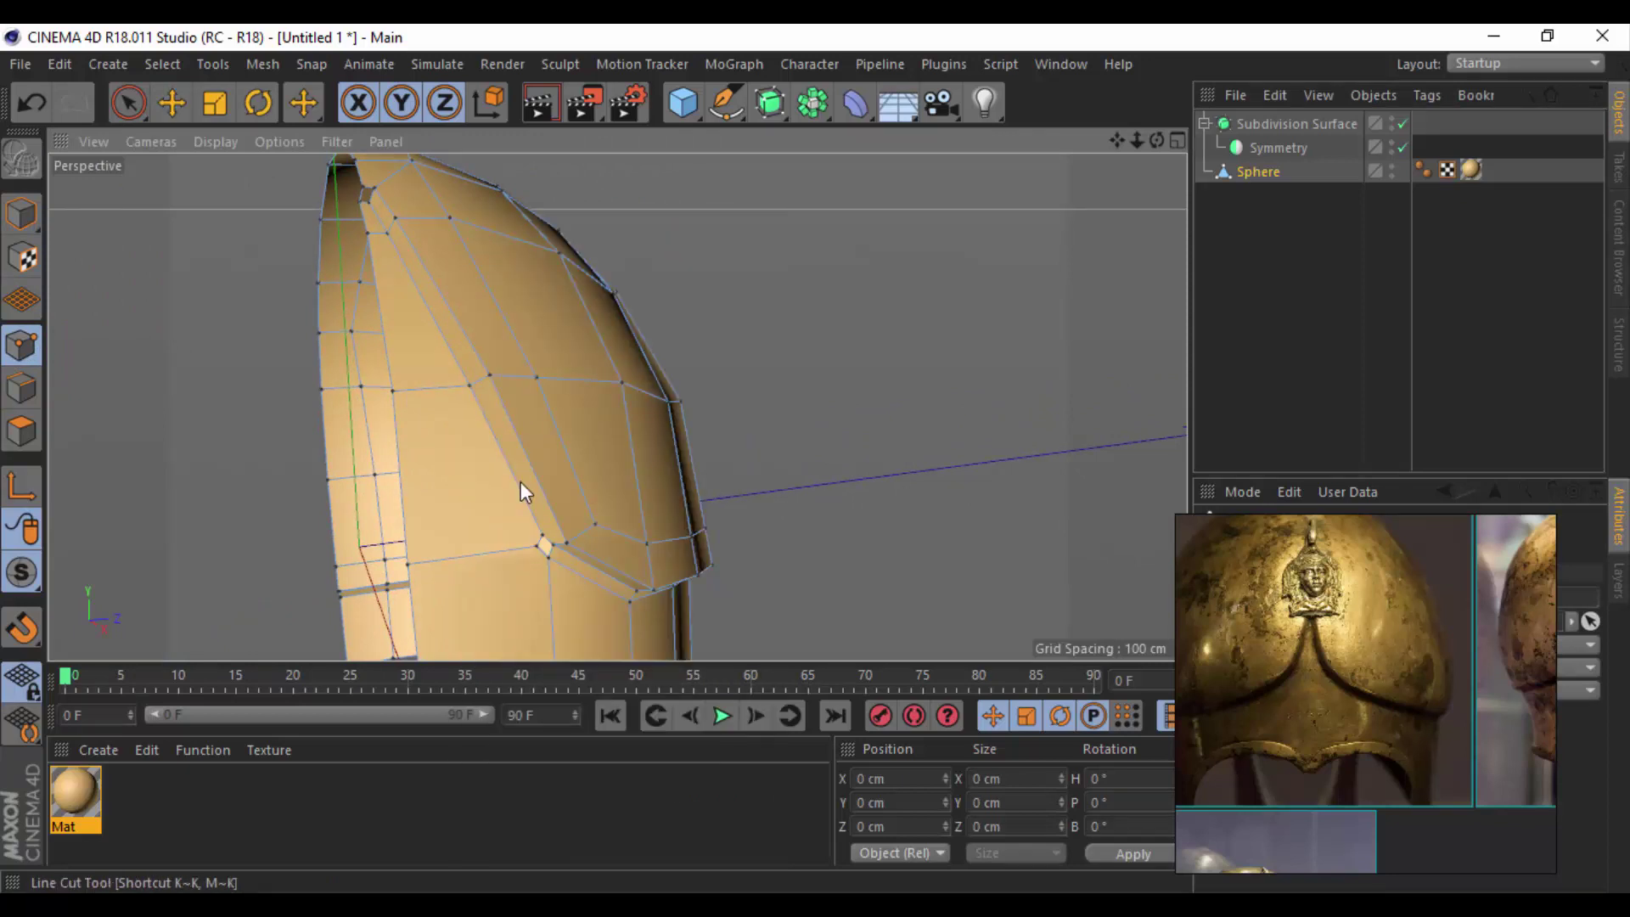
pyautogui.click(540, 546)
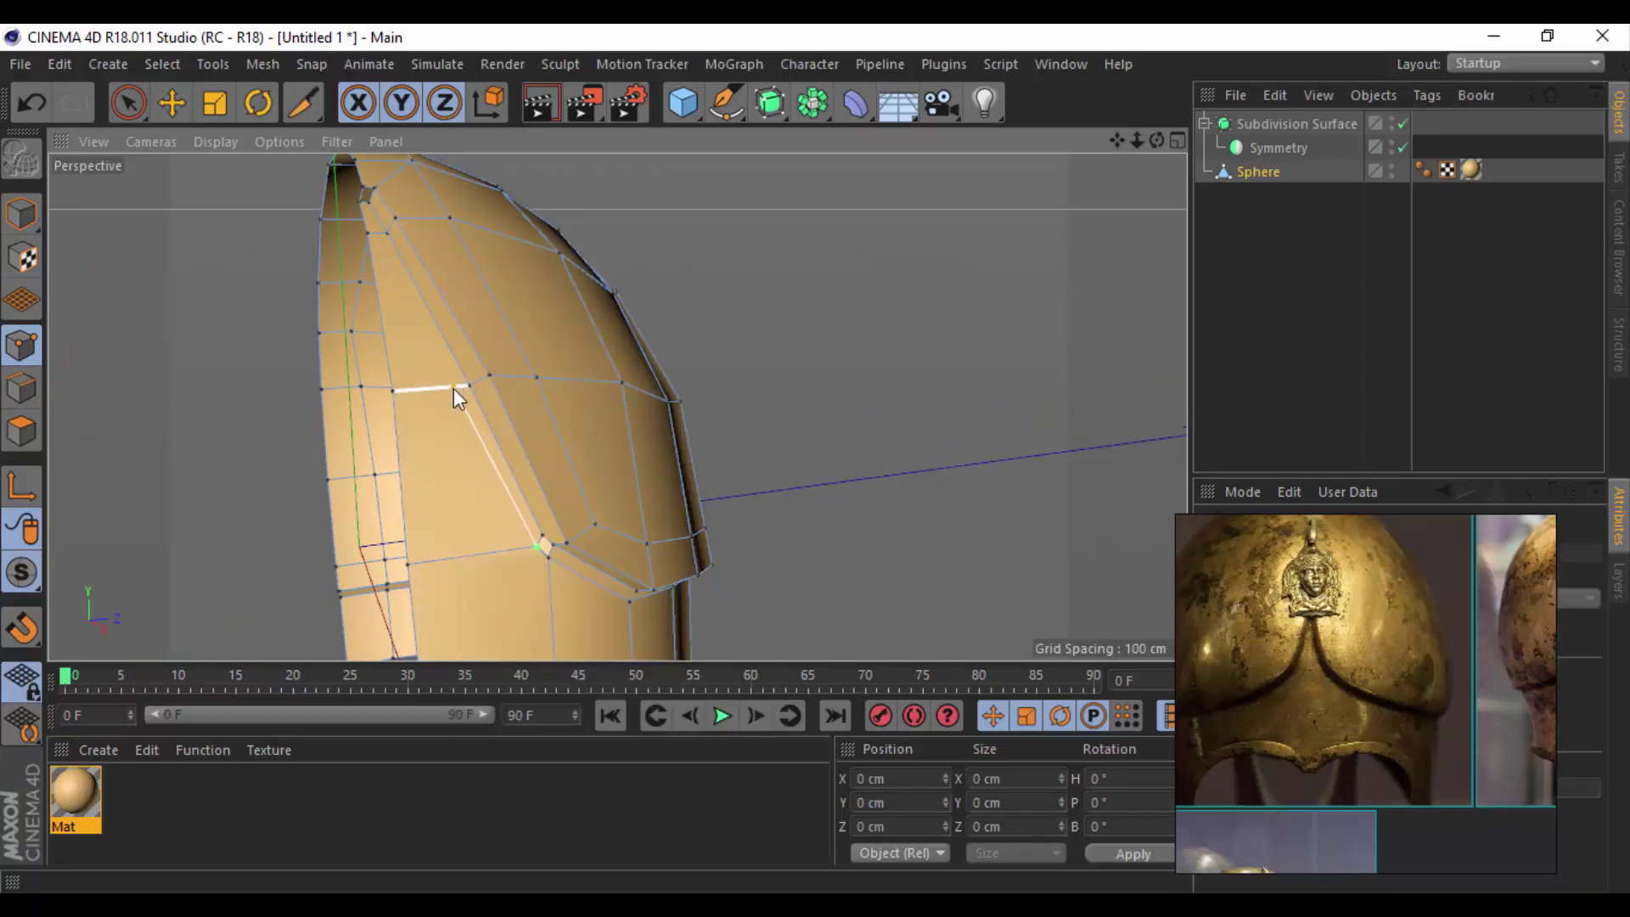
pyautogui.click(385, 252)
# Finish the new edge from the outer edge up to the upper vertex.
pyautogui.scroll(3, 370, 241)
pyautogui.scroll(-1, 399, 345)
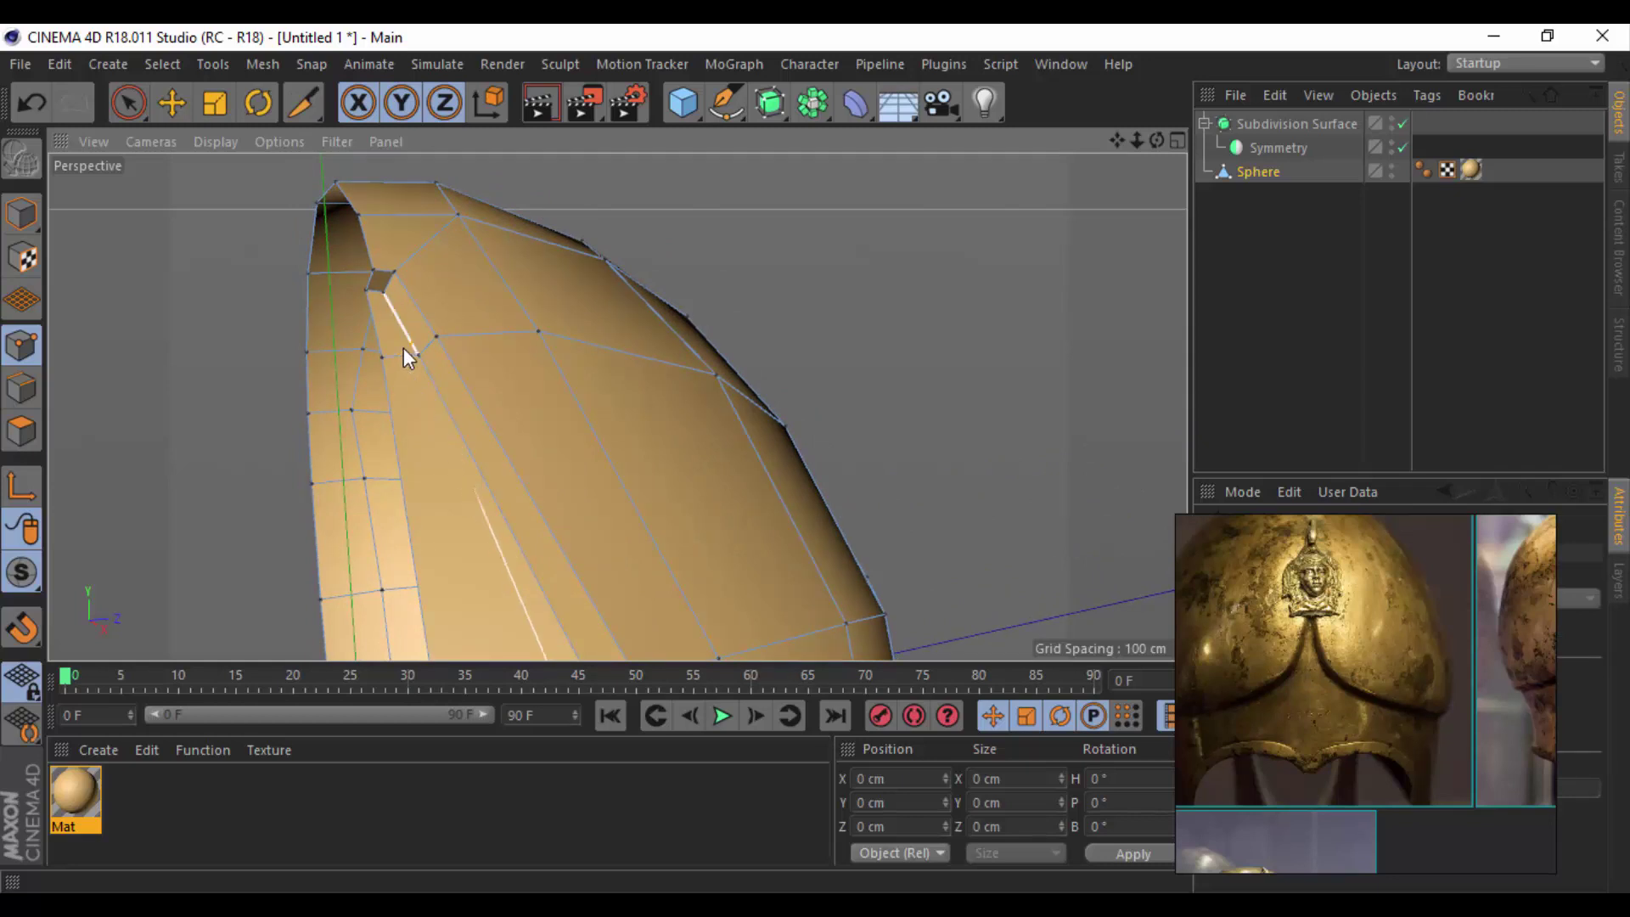
pyautogui.scroll(3, 403, 349)
pyautogui.scroll(1, 407, 356)
pyautogui.click(416, 375)
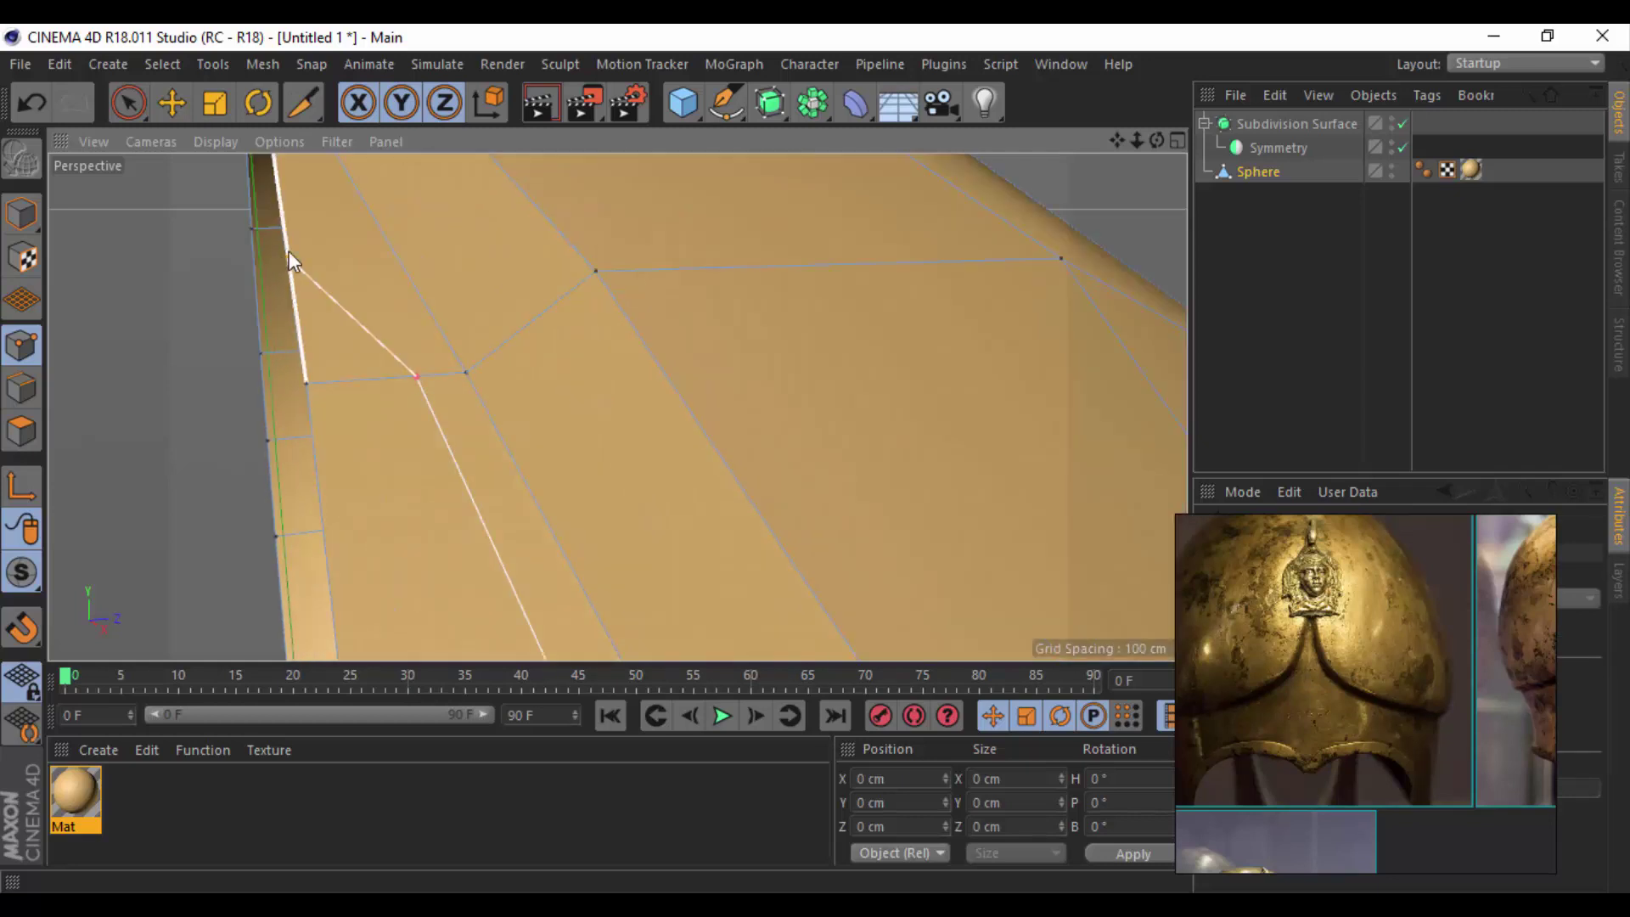
pyautogui.click(287, 228)
pyautogui.keyDown('alt'); pyautogui.moveTo(307, 305); pyautogui.dragTo(374, 430); pyautogui.keyUp('alt')
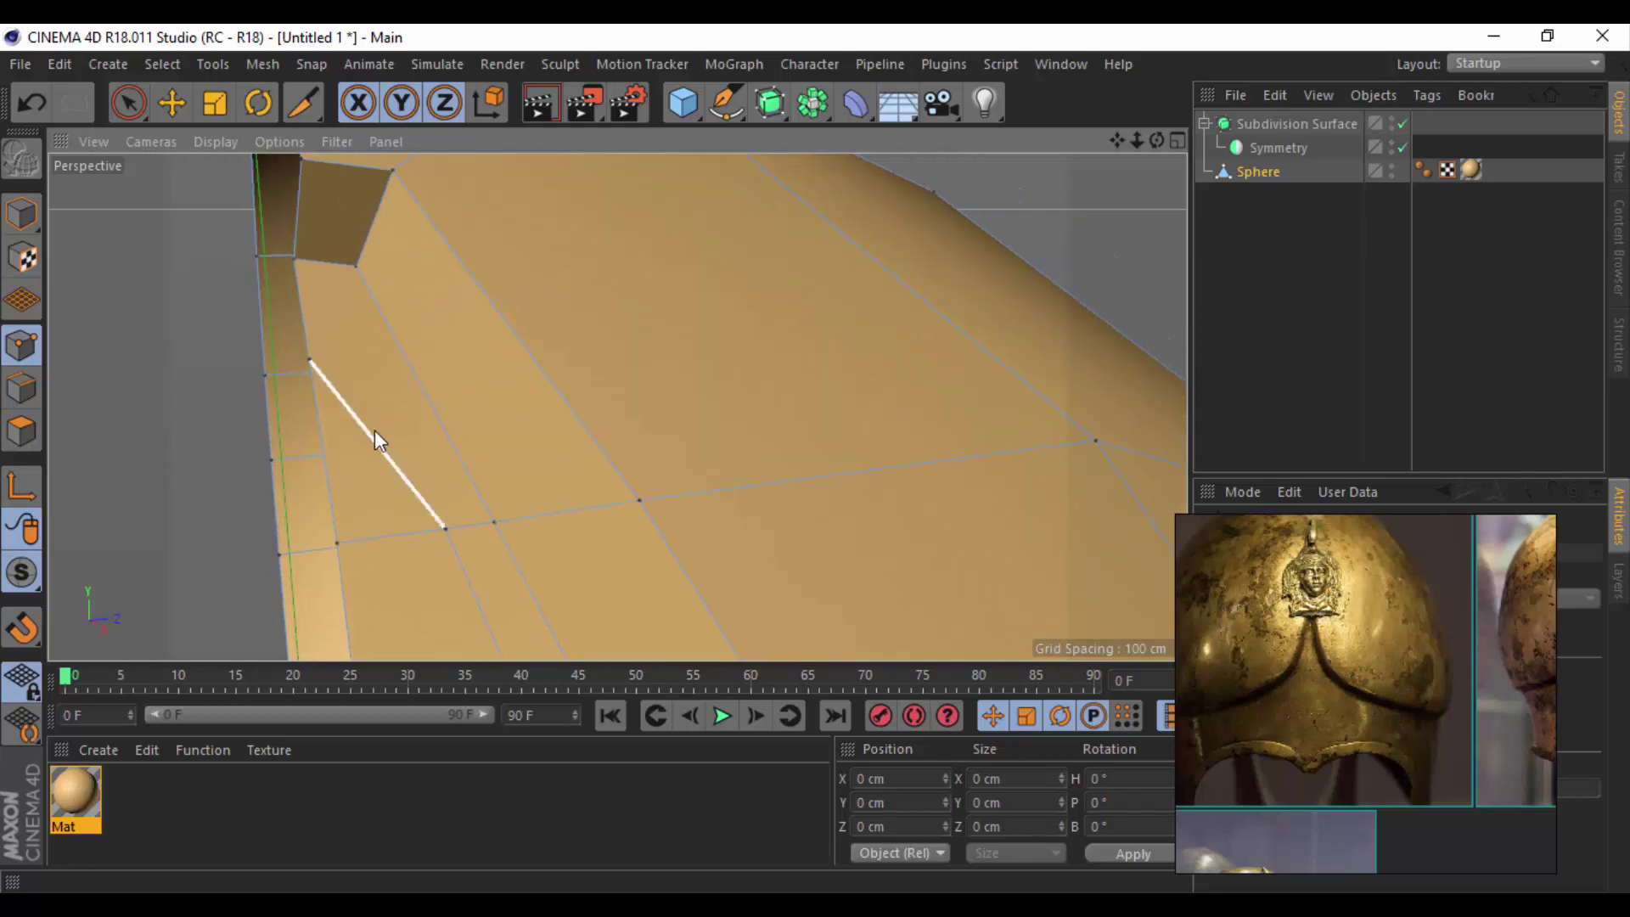
# Try the Slide and Stitch and Sew tools on the corner points.
pyautogui.rightClick(197, 364)
pyautogui.click(286, 618)
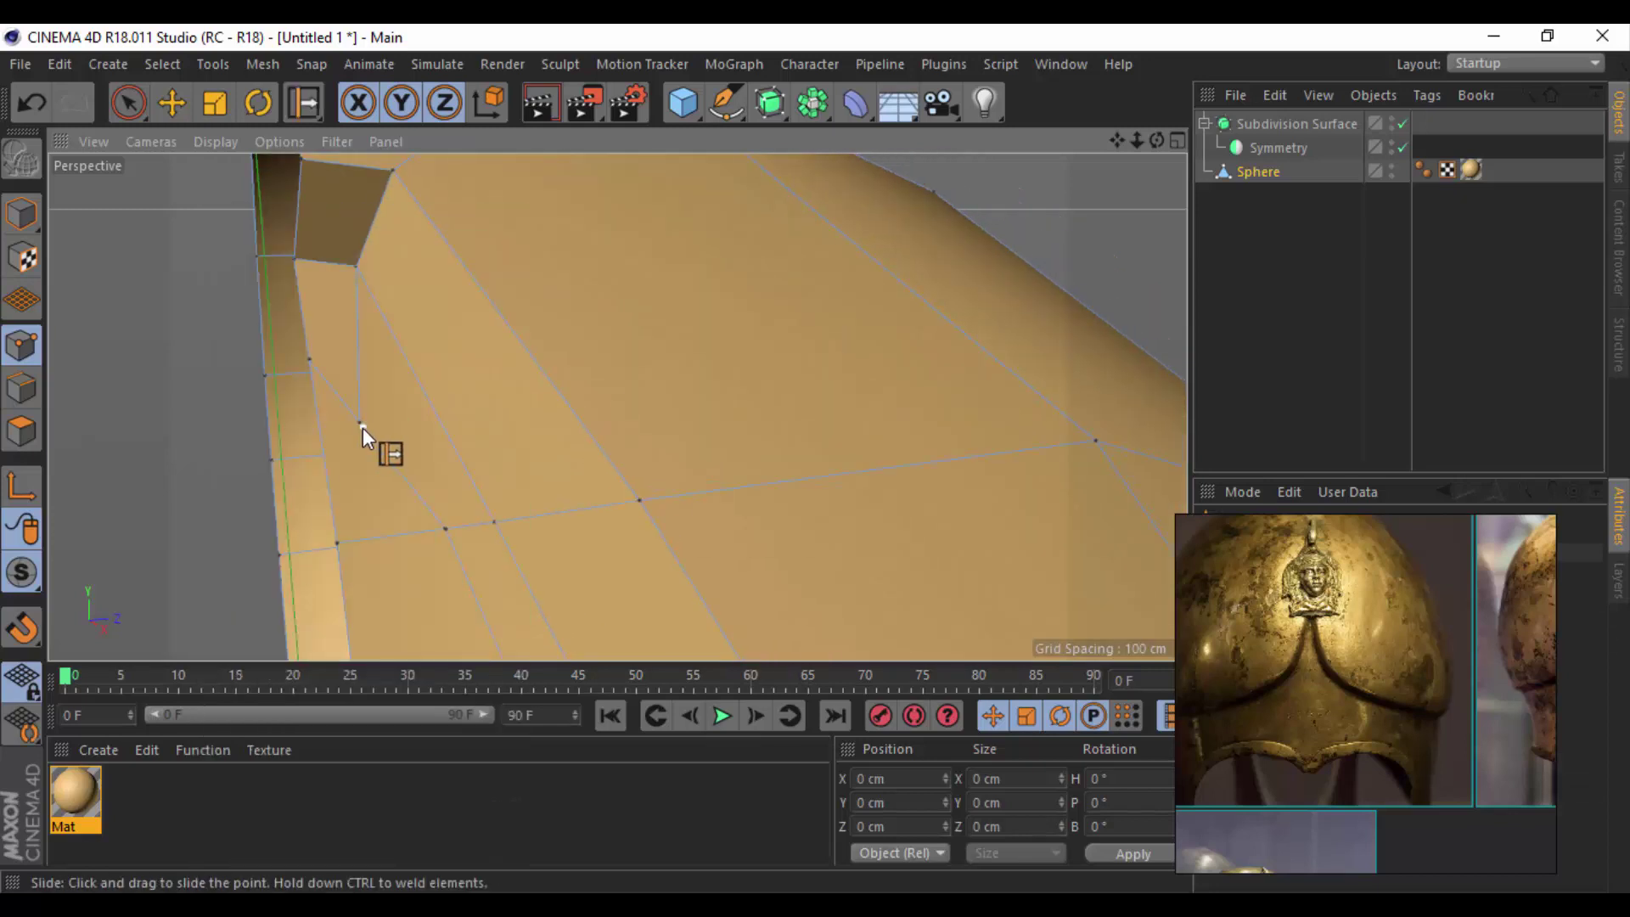
pyautogui.rightClick(253, 430)
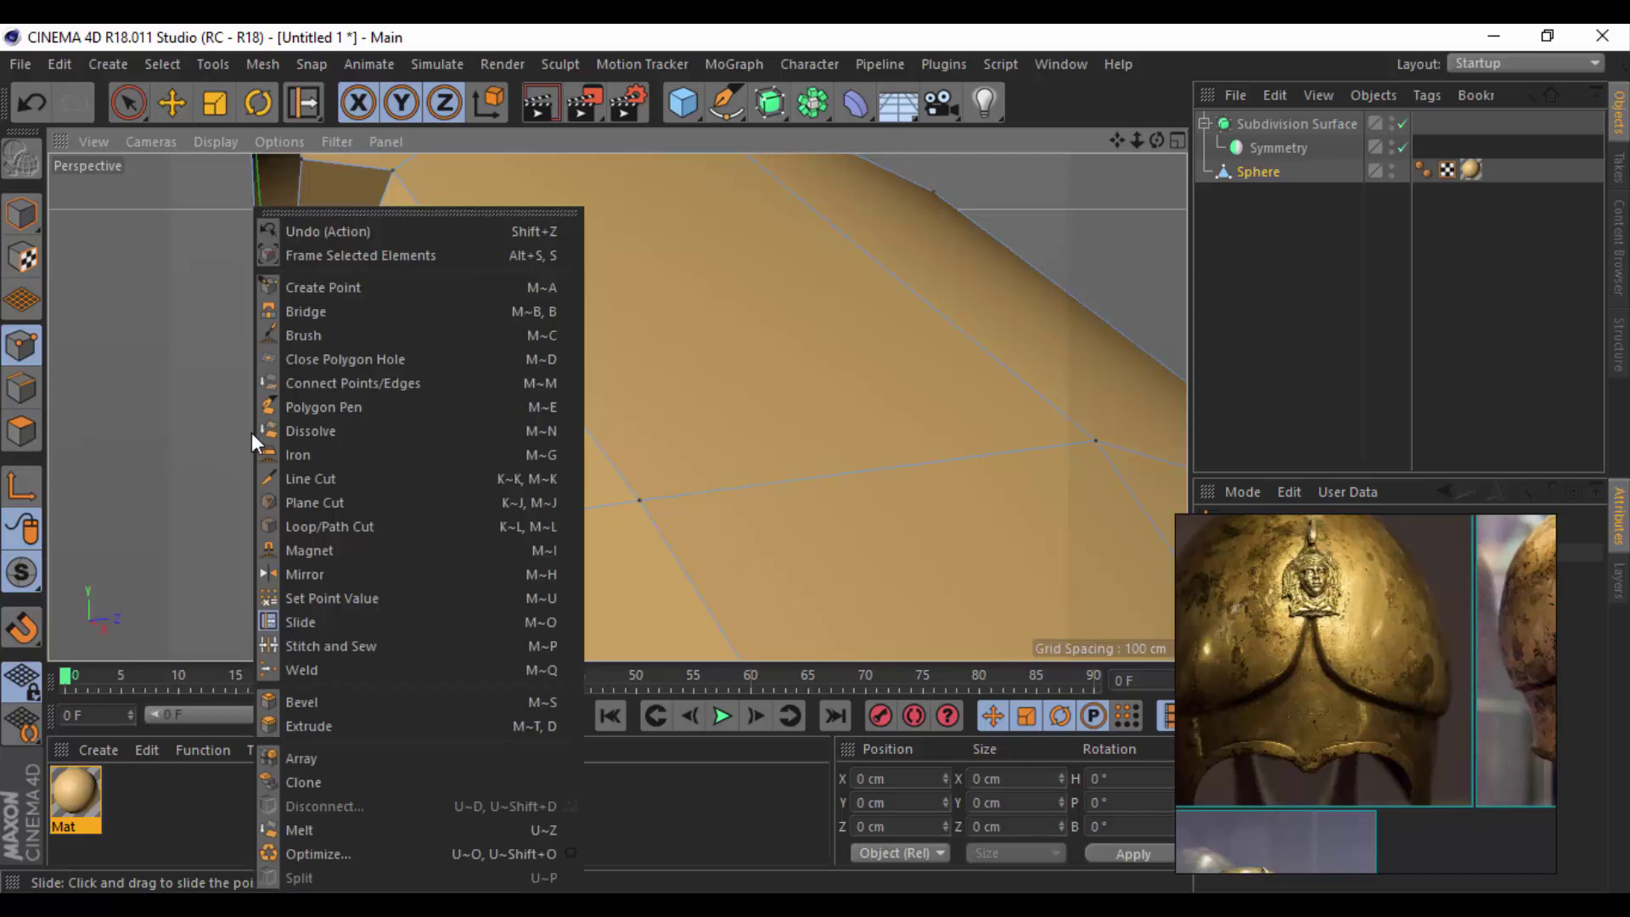
pyautogui.click(353, 643)
pyautogui.rightClick(175, 467)
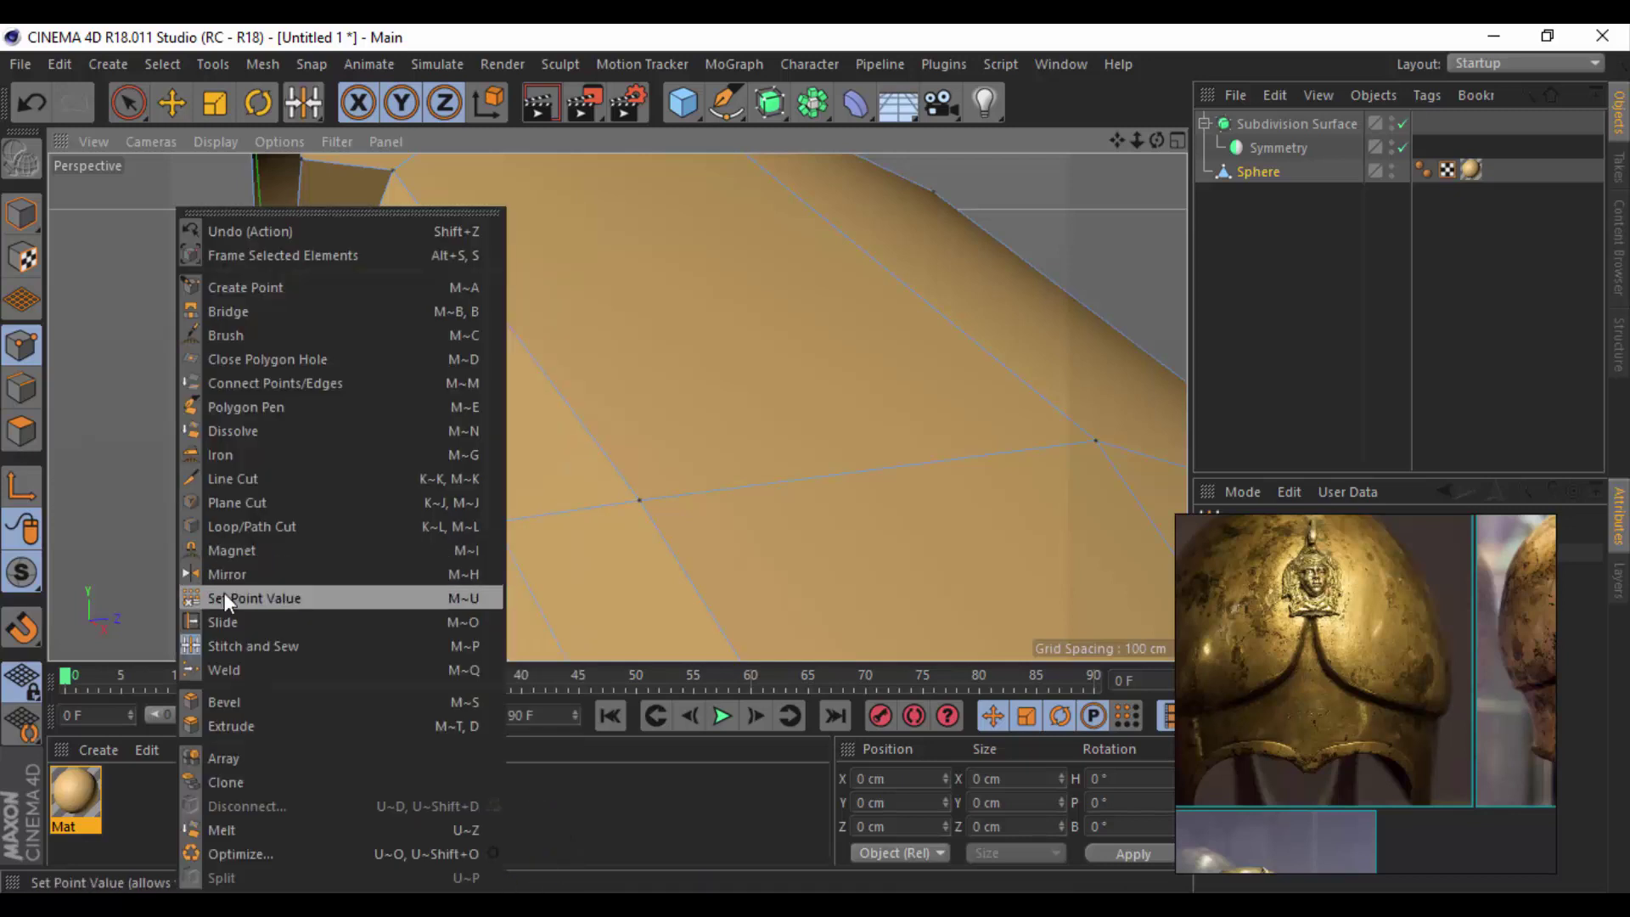
pyautogui.click(231, 622)
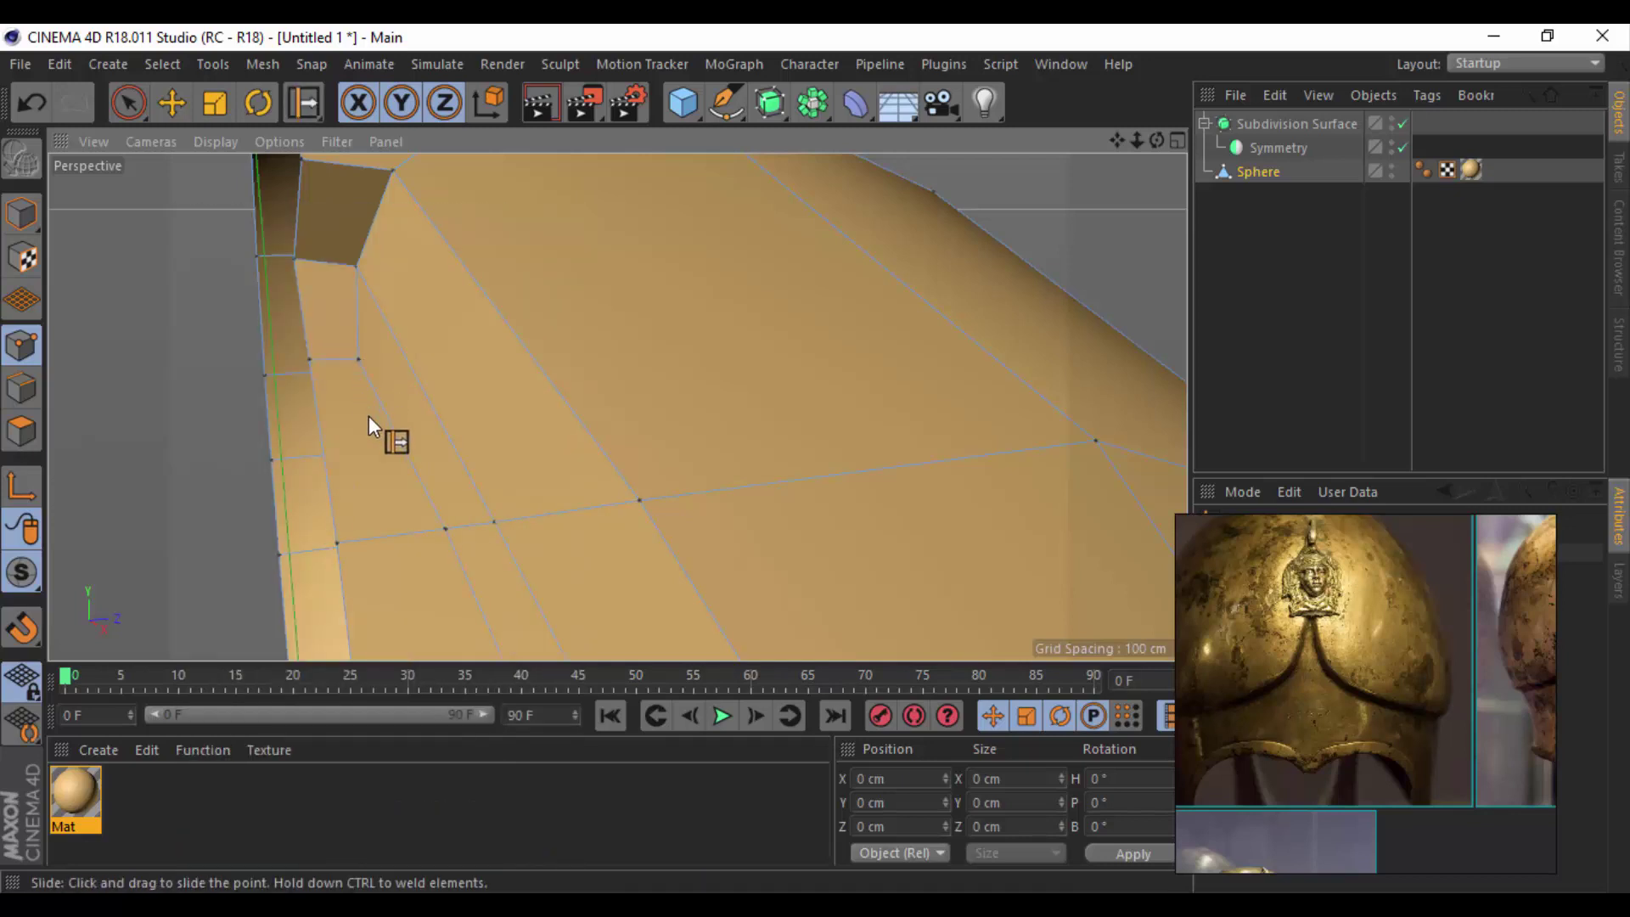
pyautogui.moveTo(369, 415)
pyautogui.keyDown('alt'); pyautogui.mouseDown()
pyautogui.moveTo(401, 426)
pyautogui.moveTo(506, 229)
pyautogui.moveTo(506, 359)
pyautogui.moveTo(620, 512)
pyautogui.moveTo(527, 238)
pyautogui.moveTo(465, 304)
pyautogui.moveTo(445, 476)
pyautogui.mouseUp(); pyautogui.keyUp('alt')
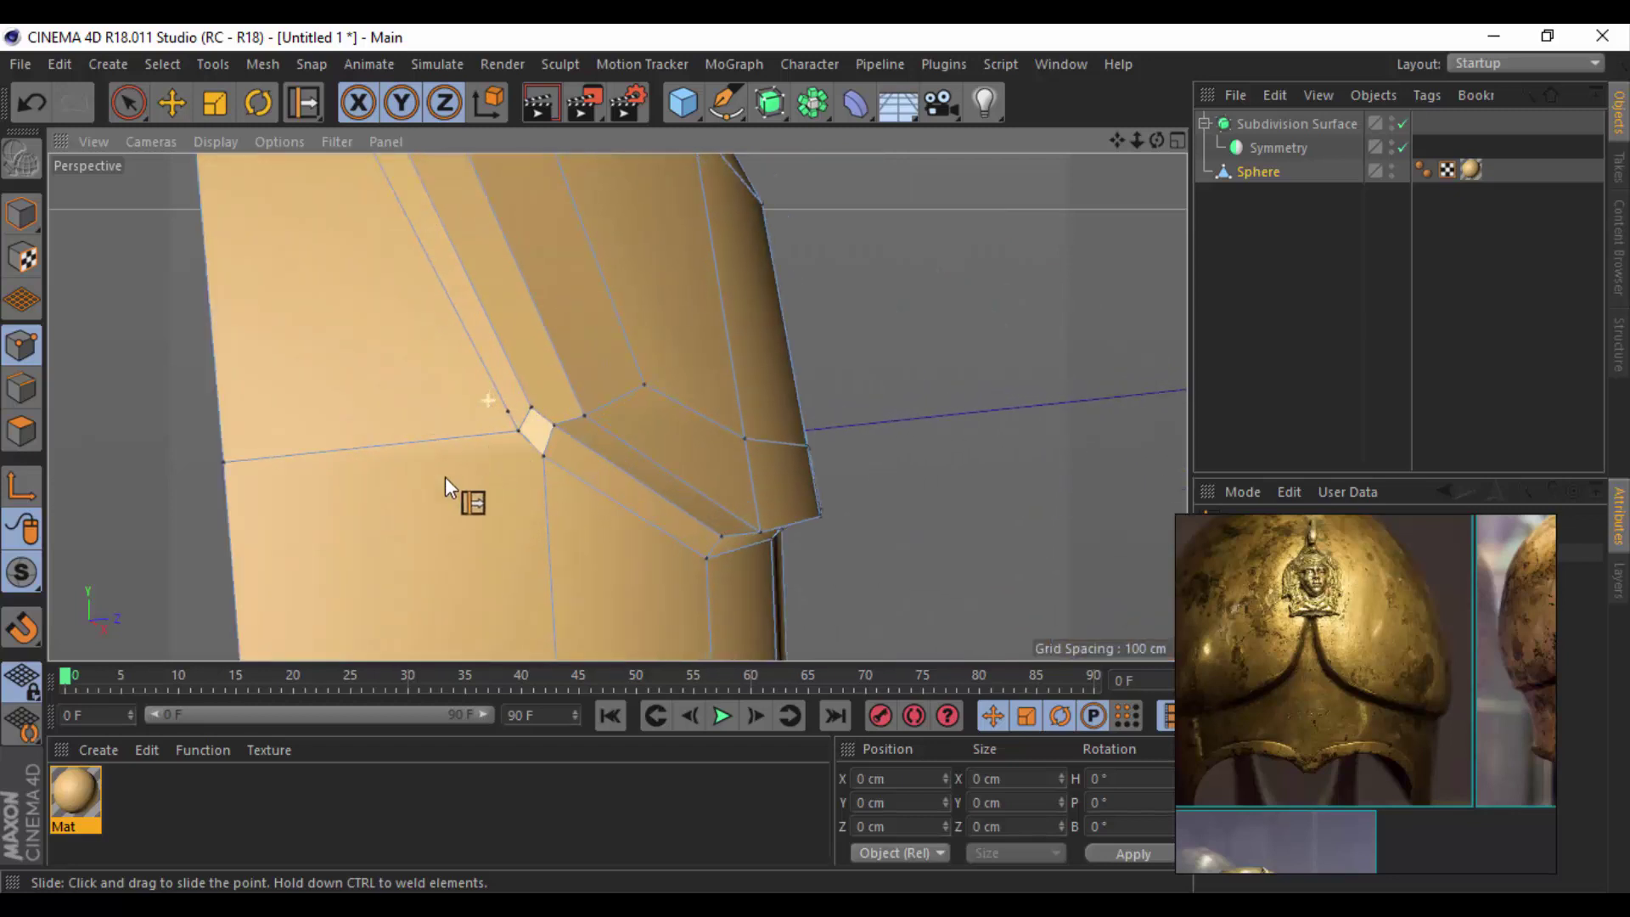
# Apply Stitch and Sew at the corner and return the Sphere under Symmetry.
pyautogui.rightClick(449, 414)
pyautogui.click(427, 416)
pyautogui.rightClick(297, 417)
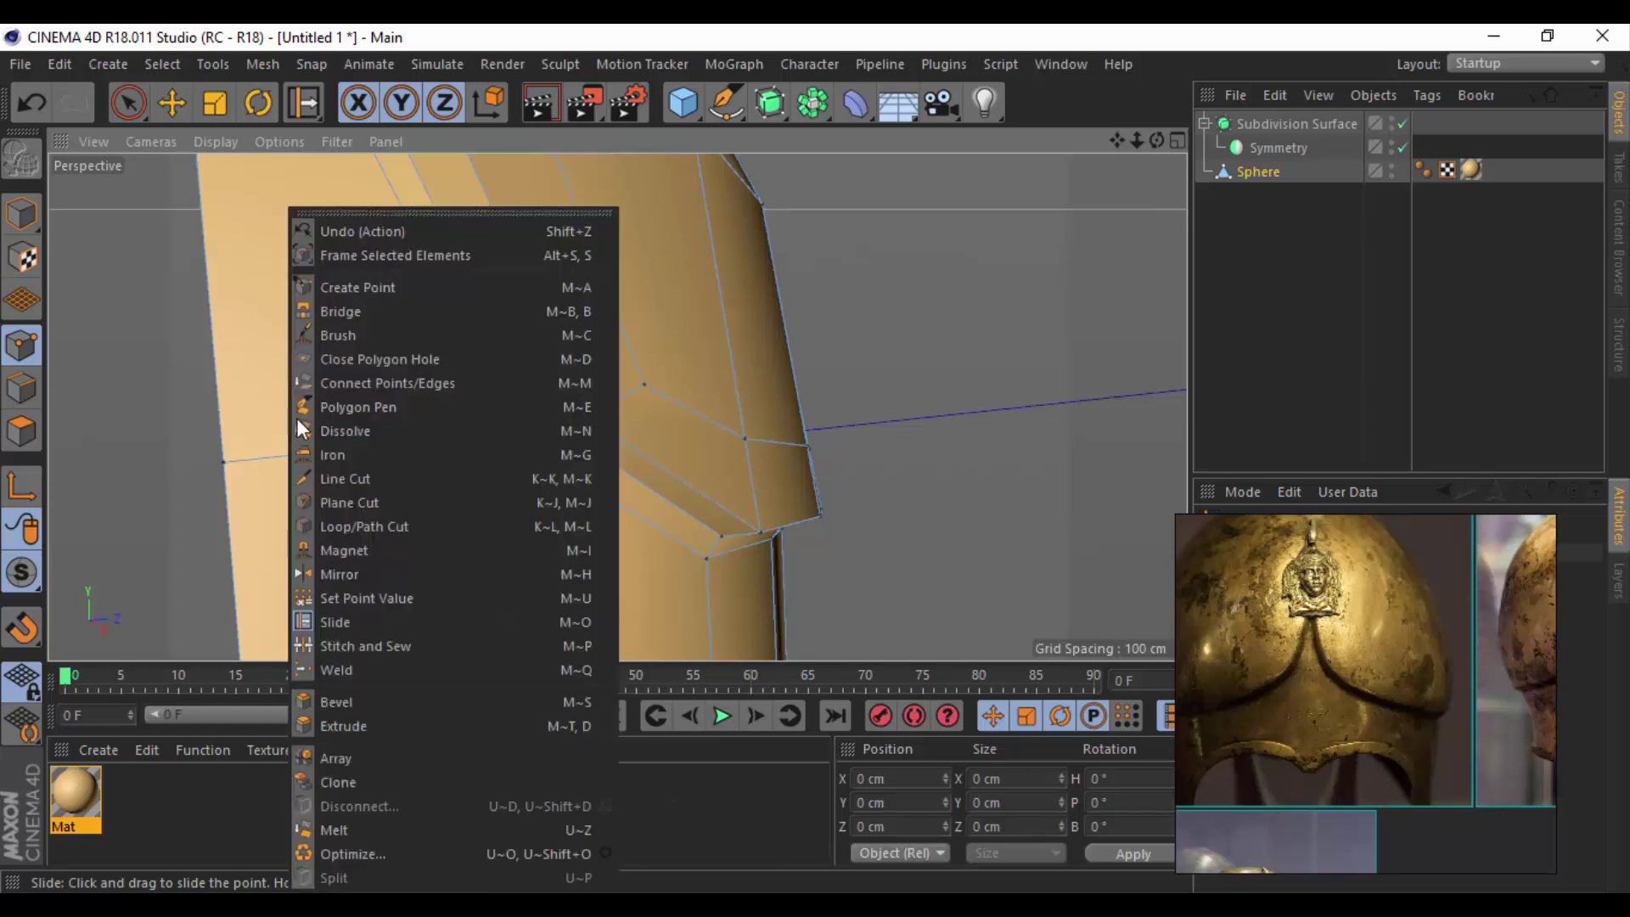
pyautogui.click(397, 645)
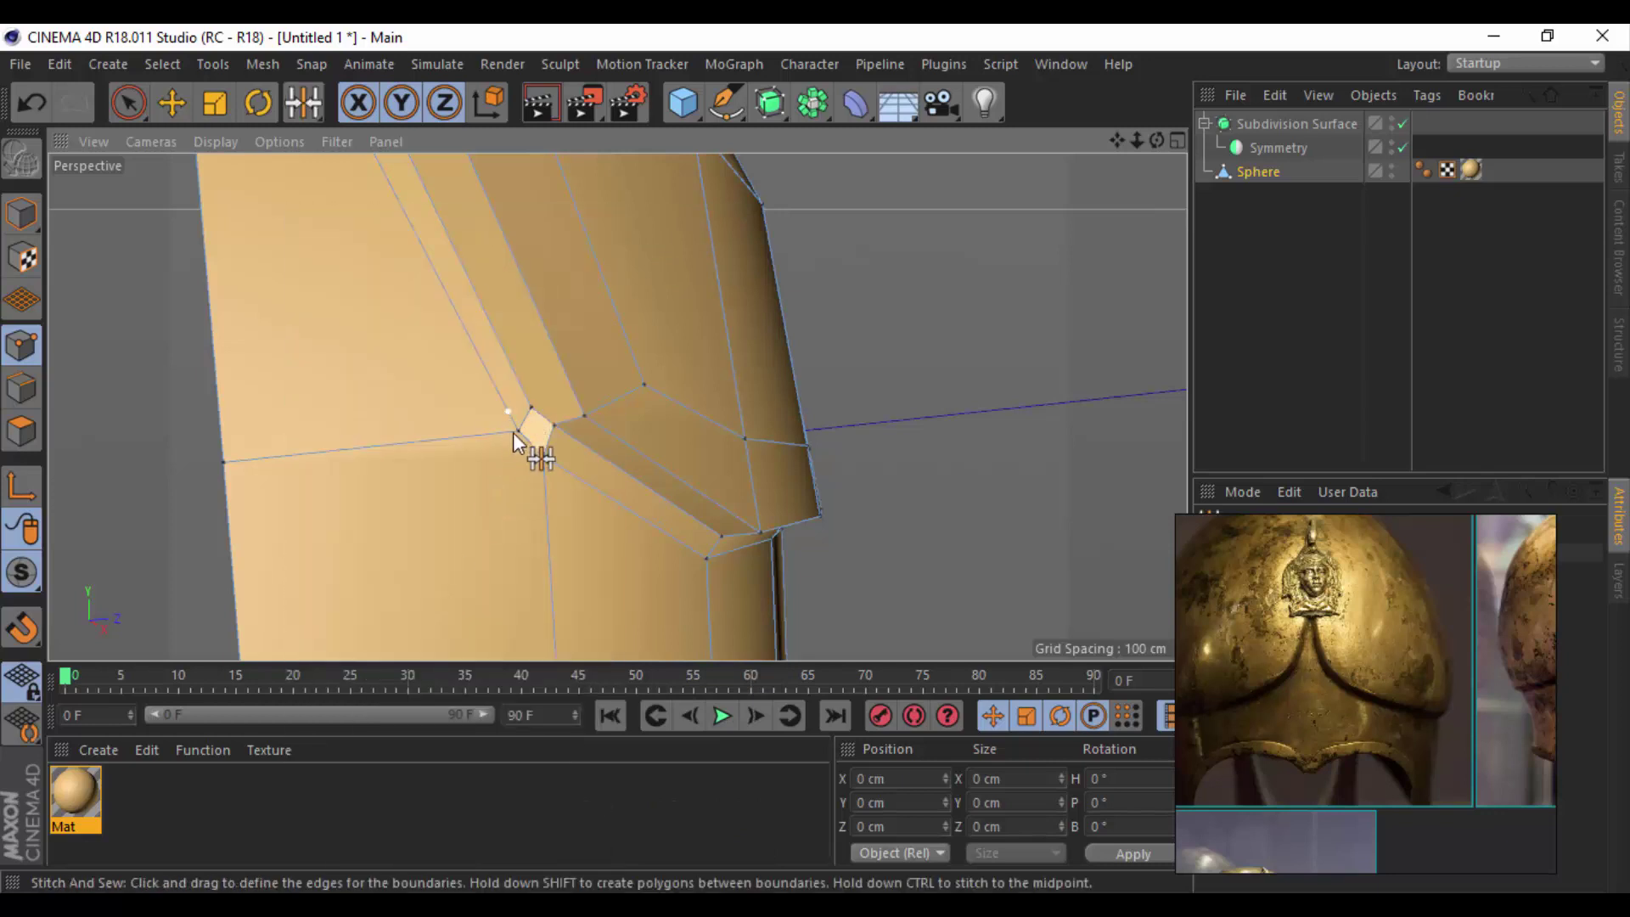
pyautogui.moveTo(1282, 173); pyautogui.dragTo(1273, 147)
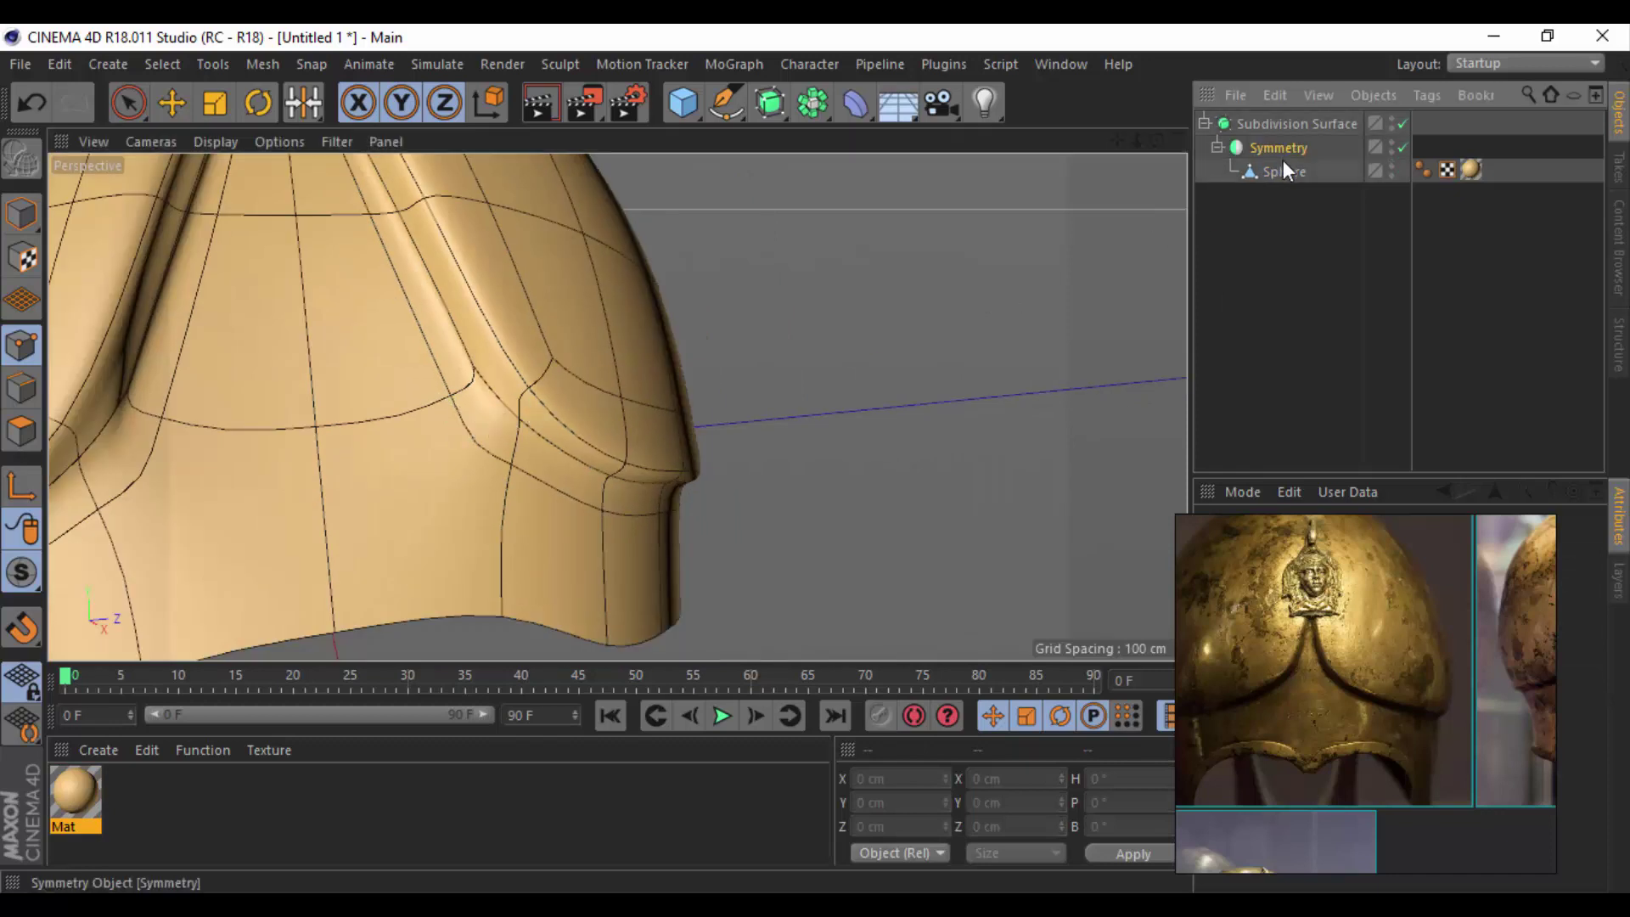
# Select the ridge edge loops on the Sphere with the Move tool in Edge mode.
pyautogui.click(1277, 172)
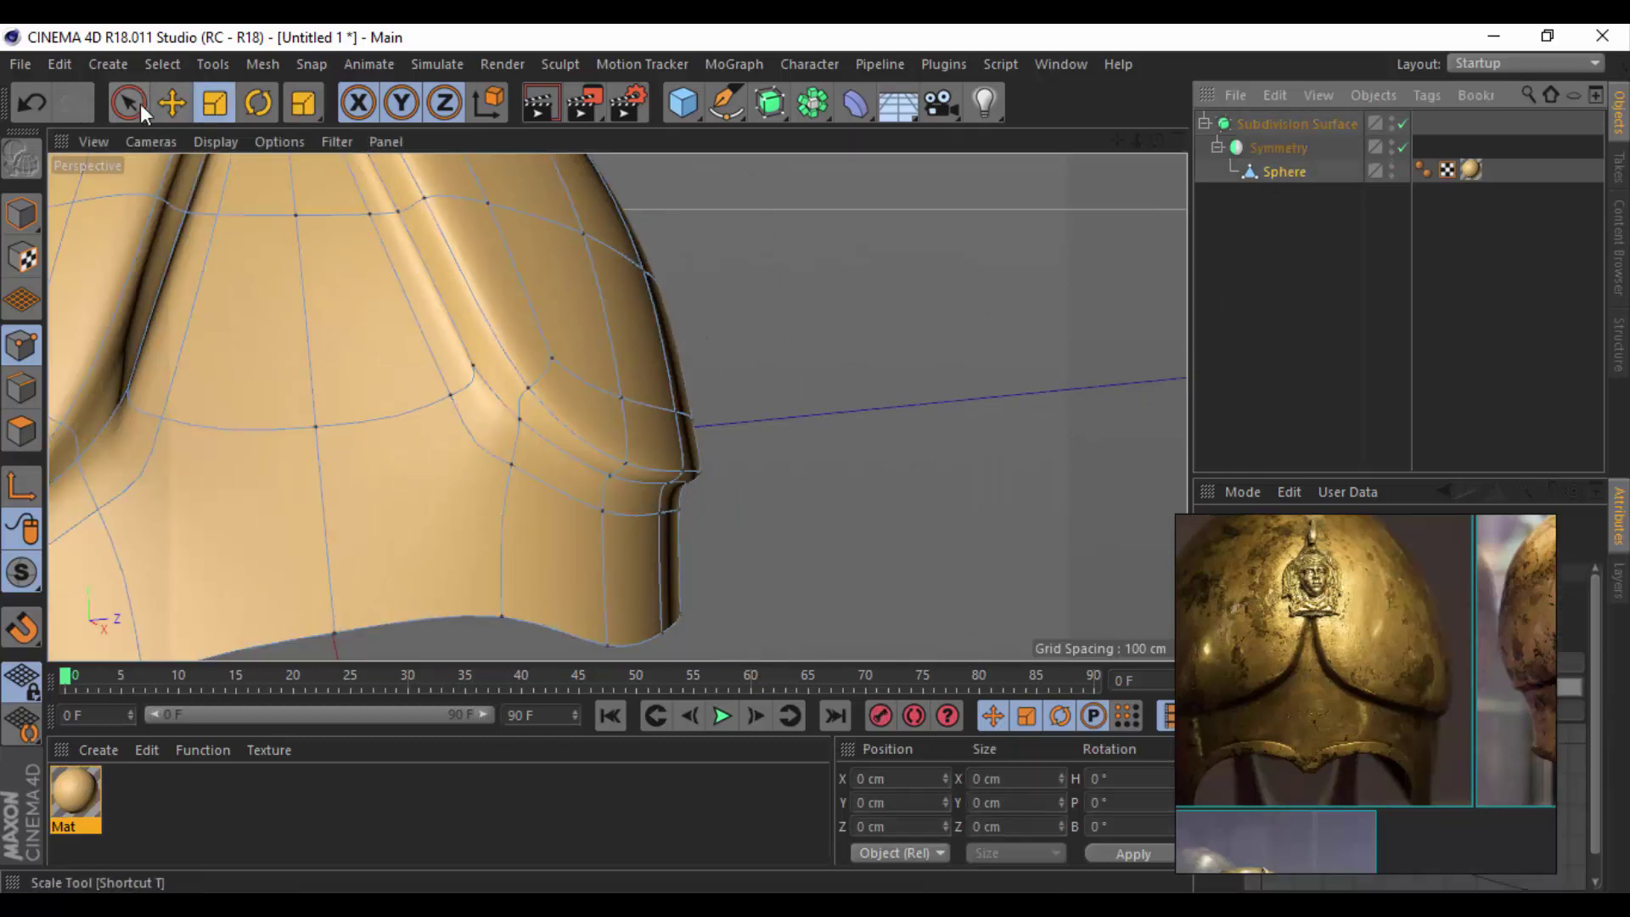
pyautogui.click(171, 102)
pyautogui.click(22, 386)
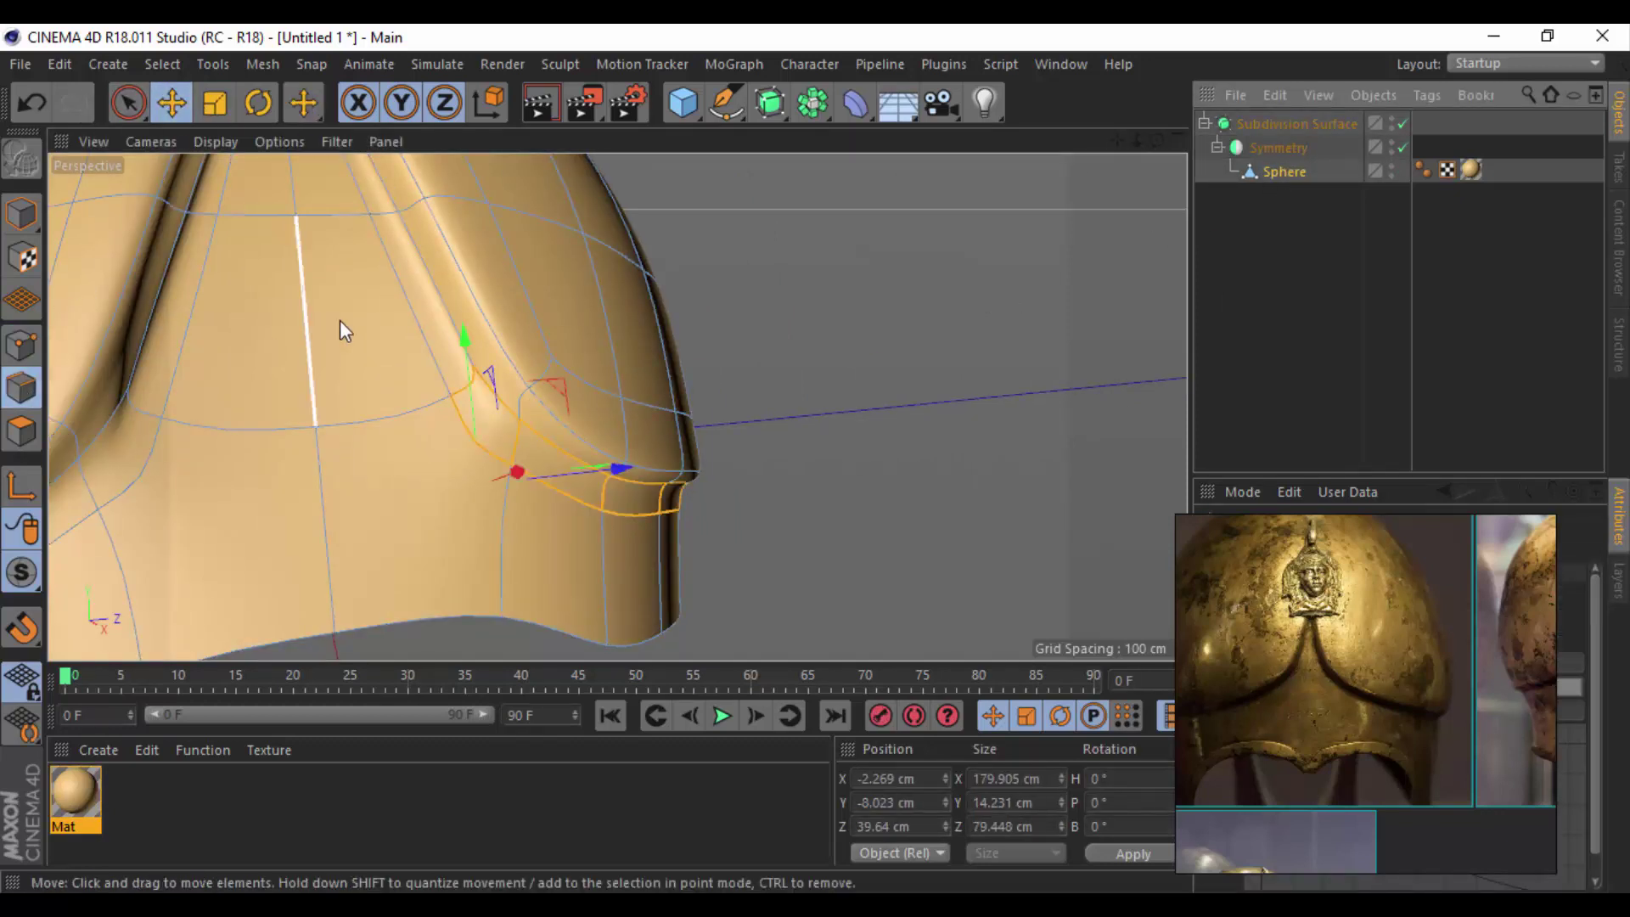
pyautogui.doubleClick(413, 304)
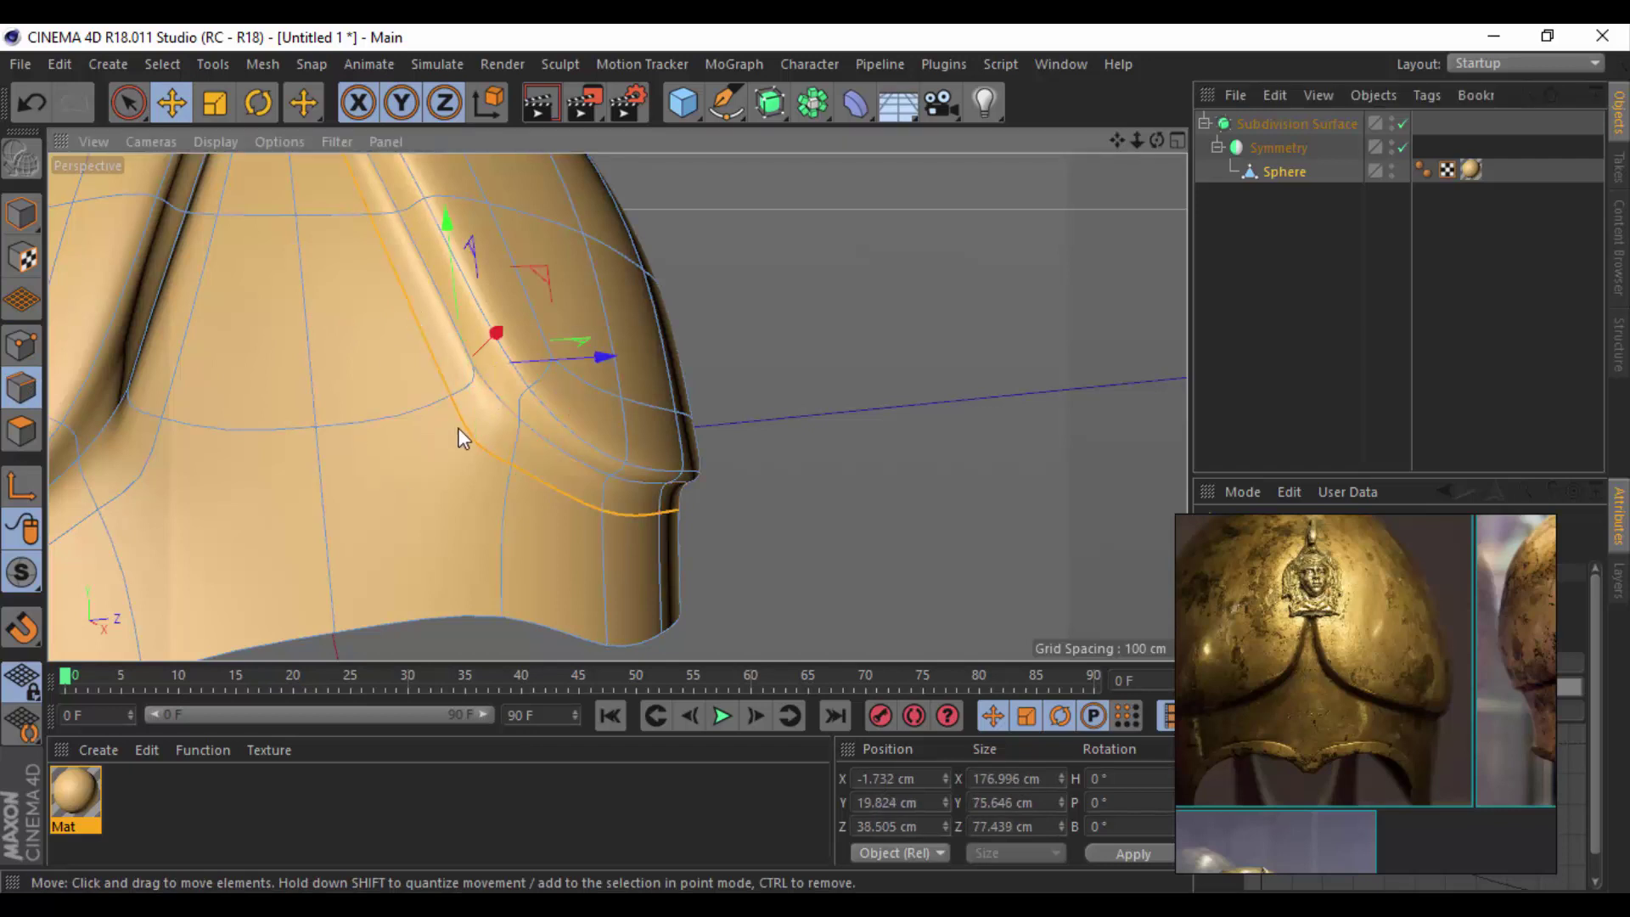
pyautogui.doubleClick(442, 384)
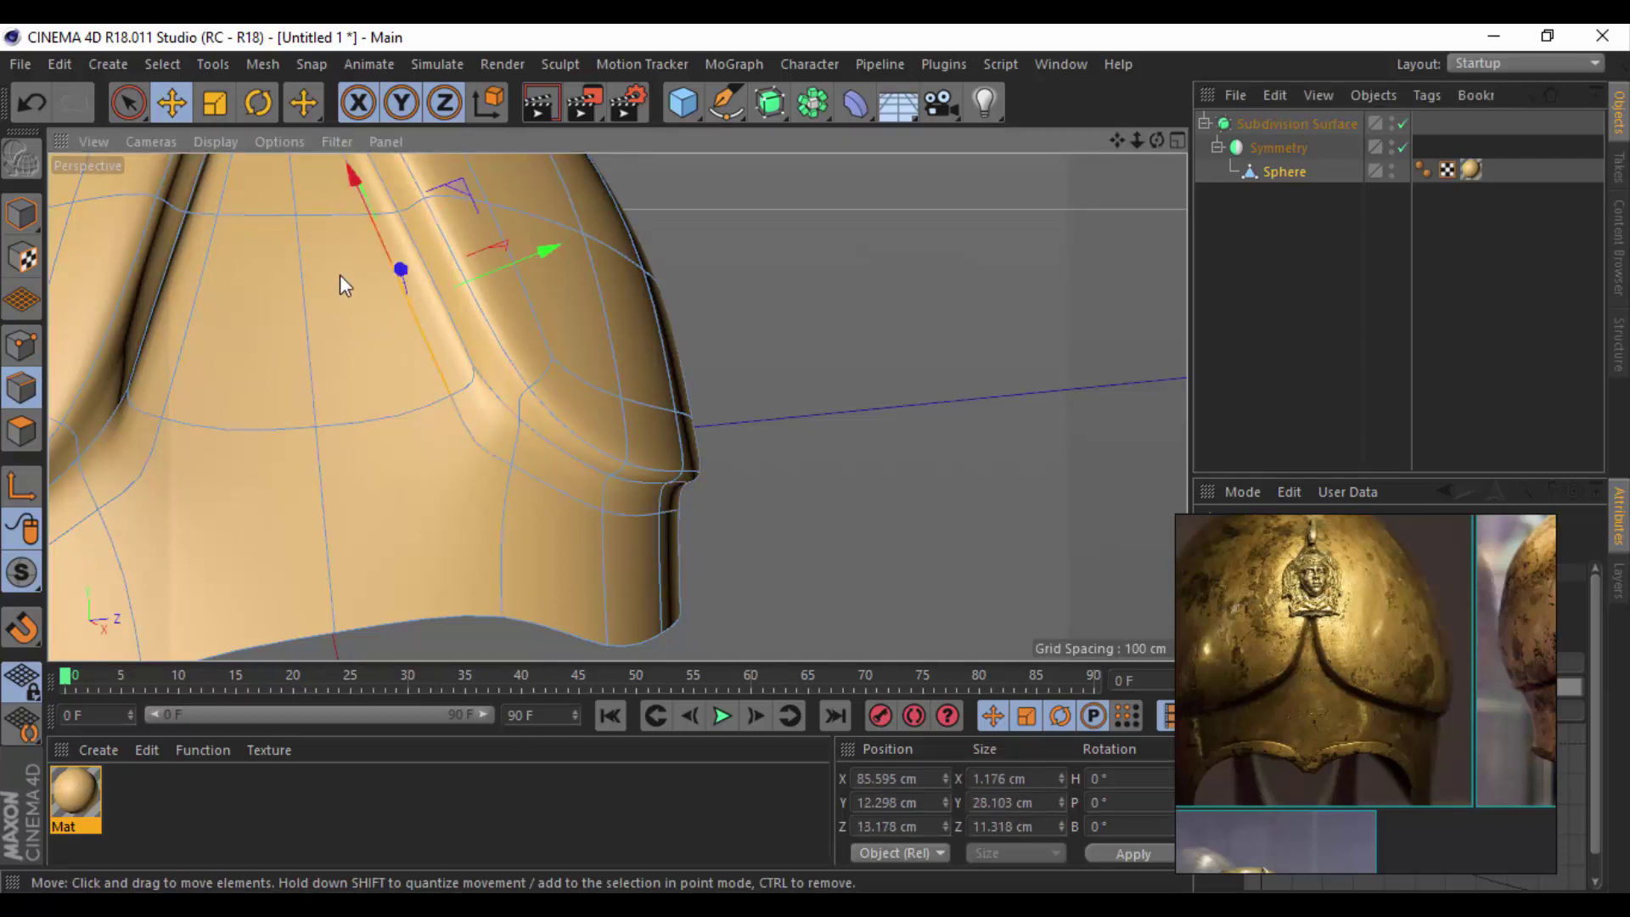
pyautogui.moveTo(340, 273)
pyautogui.keyDown('alt'); pyautogui.mouseDown()
pyautogui.moveTo(387, 471)
pyautogui.moveTo(385, 312)
pyautogui.mouseUp(); pyautogui.keyUp('alt')
pyautogui.doubleClick(372, 305)
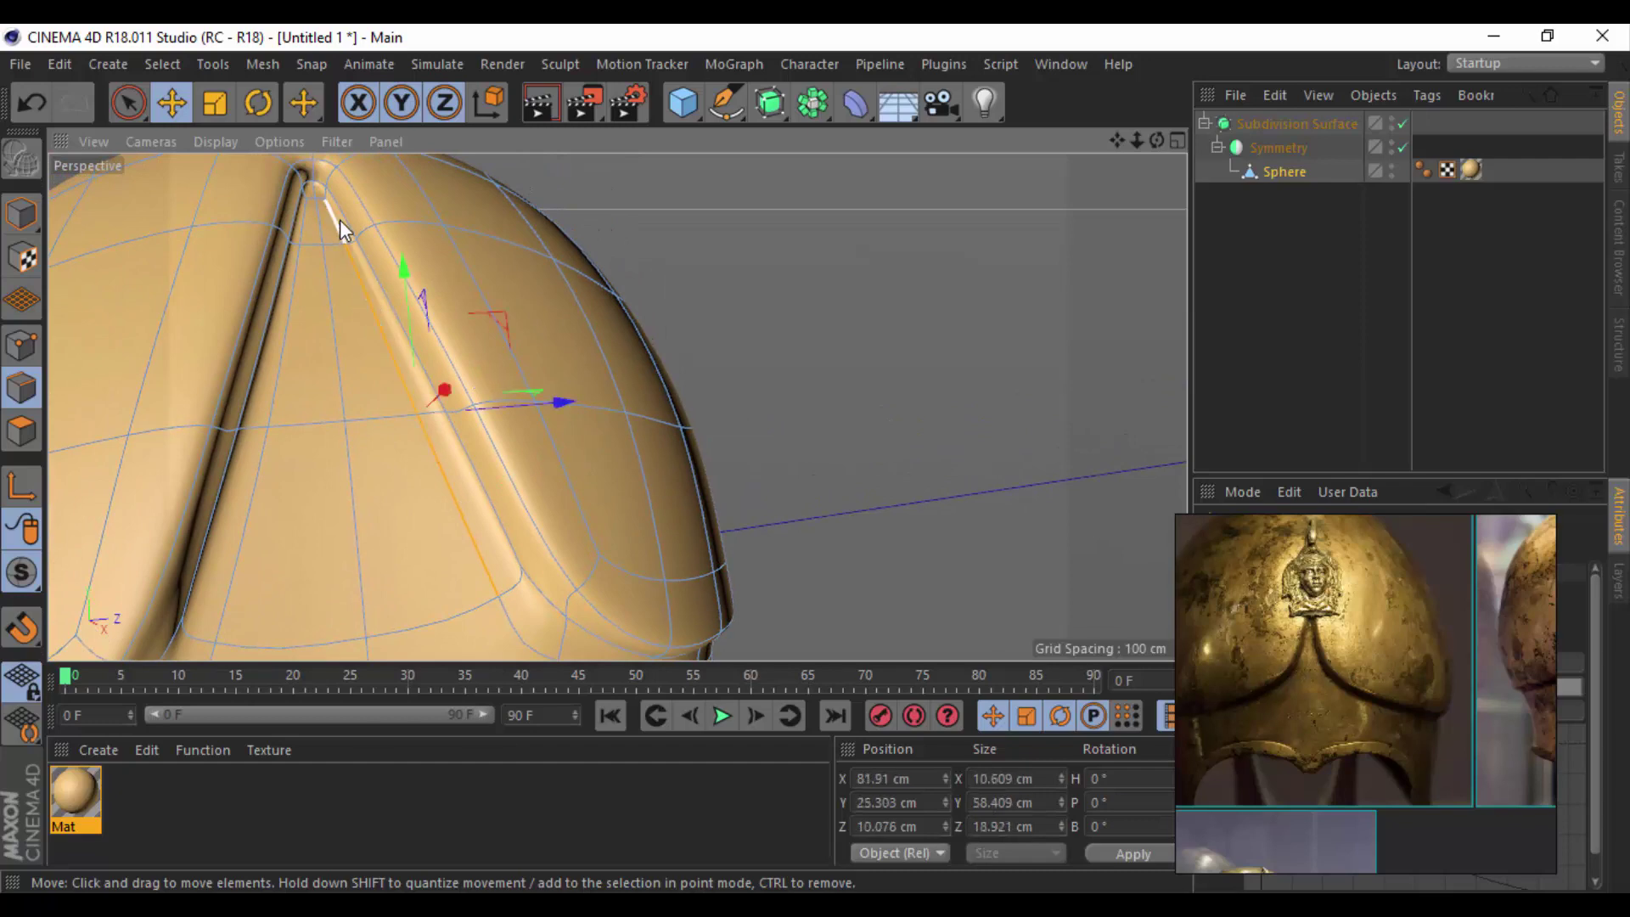
pyautogui.doubleClick(338, 221)
pyautogui.doubleClick(321, 197)
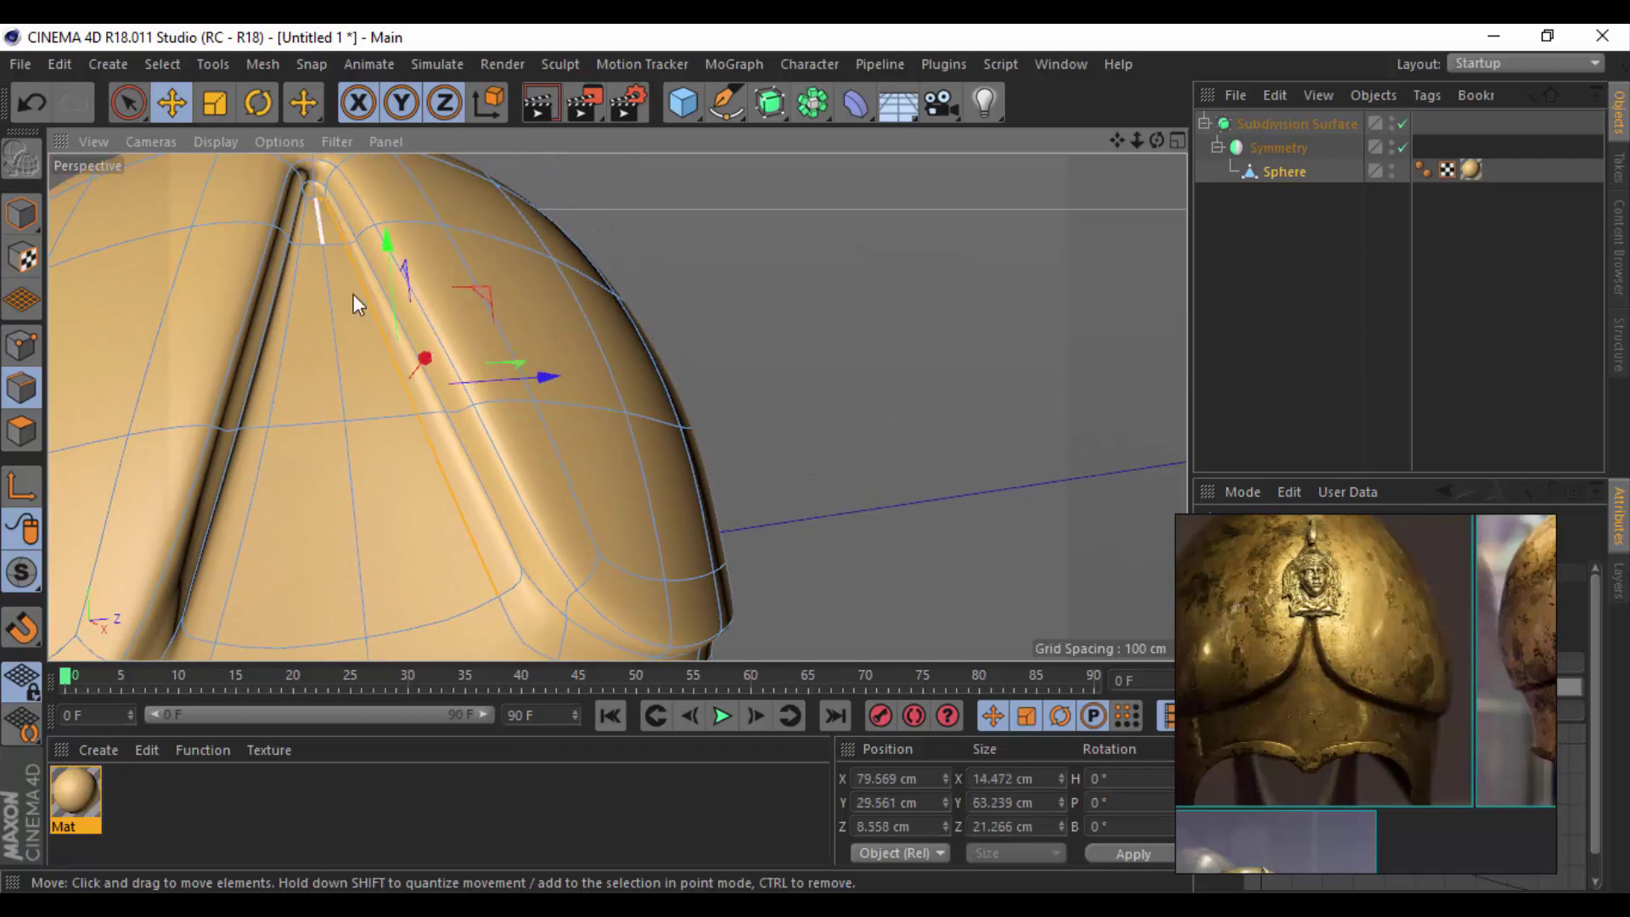
pyautogui.moveTo(353, 294)
pyautogui.keyDown('alt'); pyautogui.mouseDown()
pyautogui.moveTo(320, 450)
pyautogui.moveTo(287, 465)
pyautogui.moveTo(328, 292)
pyautogui.mouseUp(); pyautogui.keyUp('alt')
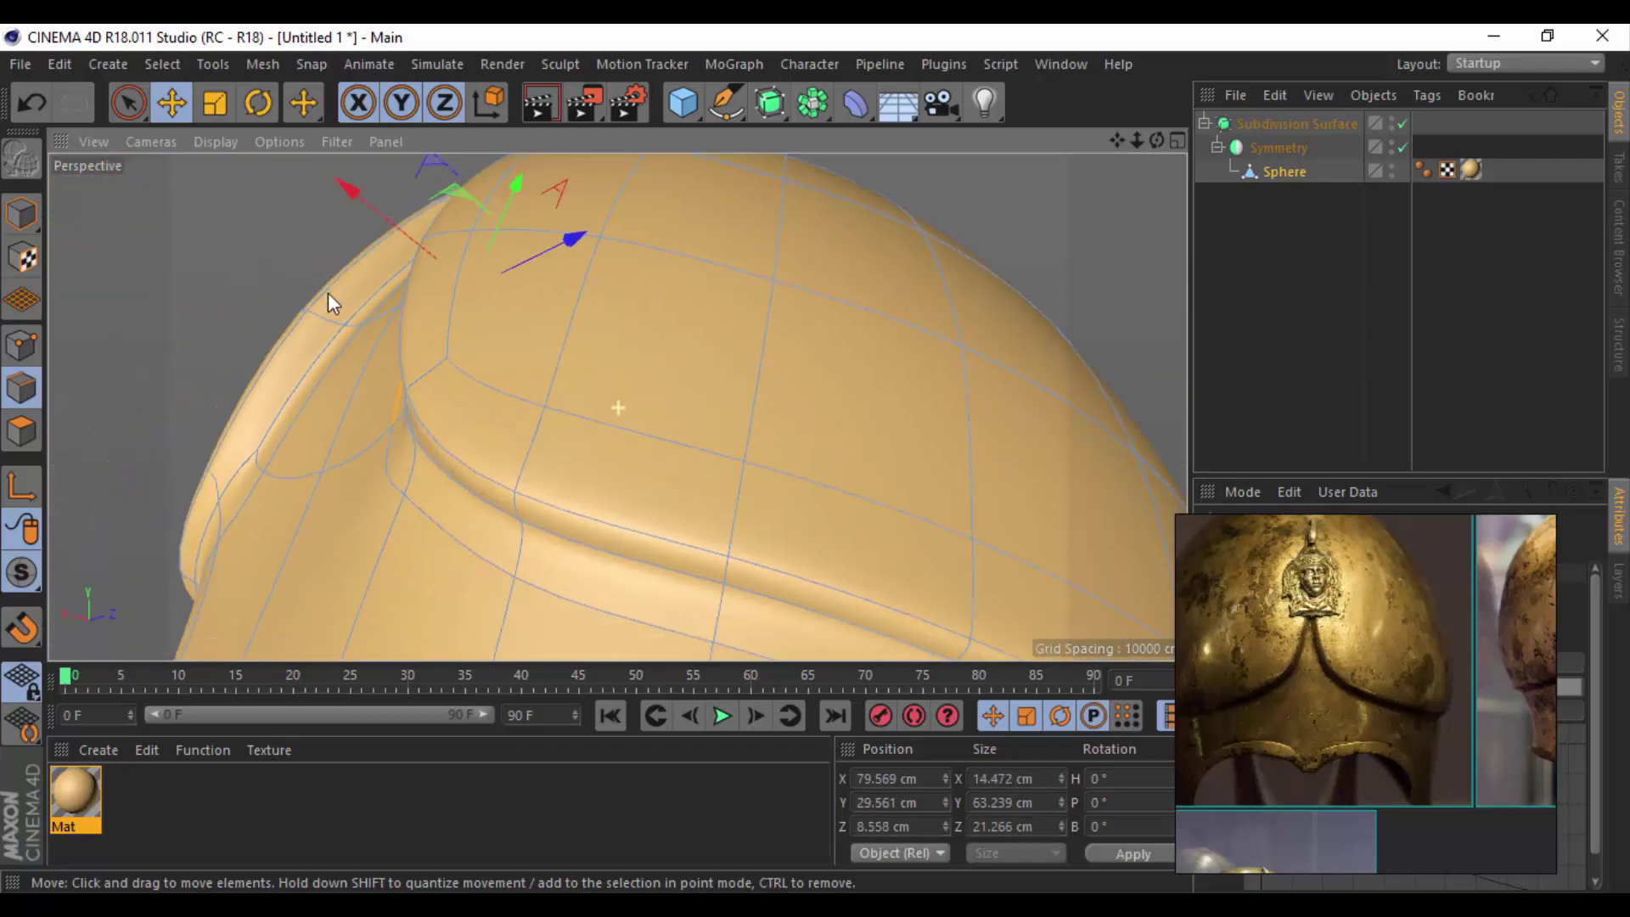
# In Point mode, nudge a front brow point inward to tighten the curve.
pyautogui.click(21, 345)
pyautogui.keyDown('alt'); pyautogui.moveTo(433, 344); pyautogui.dragTo(369, 363); pyautogui.keyUp('alt')
pyautogui.moveTo(416, 189)
pyautogui.mouseDown()
pyautogui.moveTo(470, 358)
pyautogui.moveTo(791, 359)
pyautogui.moveTo(951, 382)
pyautogui.moveTo(966, 442)
pyautogui.moveTo(921, 515)
pyautogui.moveTo(892, 411)
pyautogui.moveTo(961, 361)
pyautogui.moveTo(1087, 546)
pyautogui.moveTo(832, 451)
pyautogui.moveTo(753, 319)
pyautogui.moveTo(774, 390)
pyautogui.moveTo(759, 355)
pyautogui.moveTo(447, 420)
pyautogui.moveTo(348, 509)
pyautogui.moveTo(617, 410)
pyautogui.mouseUp()
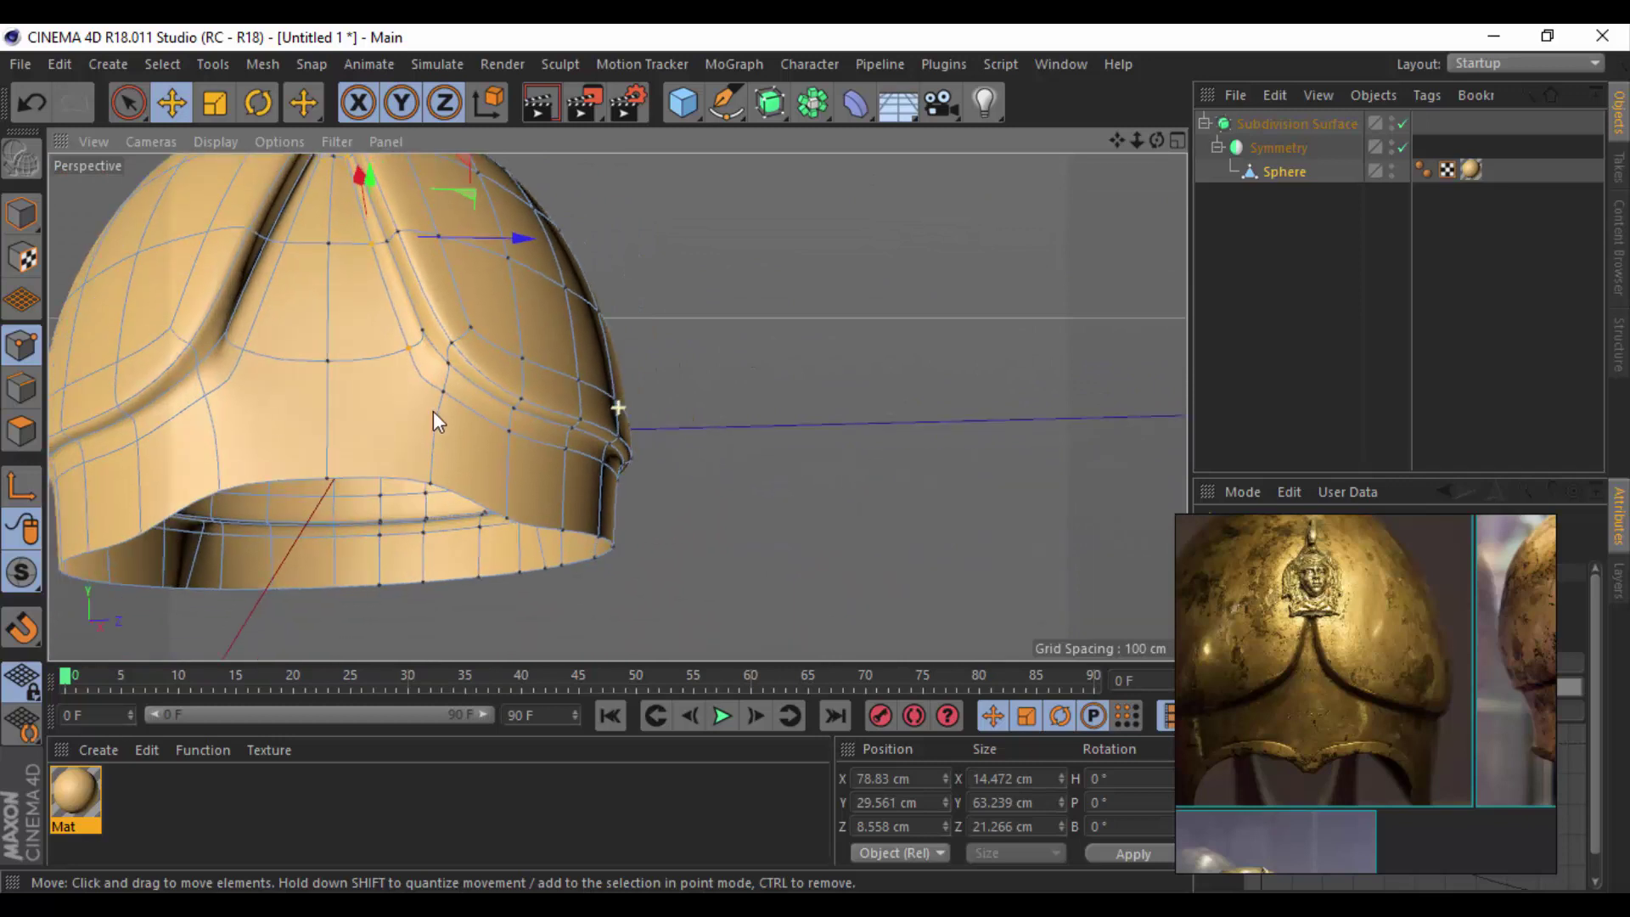
pyautogui.click(1282, 178)
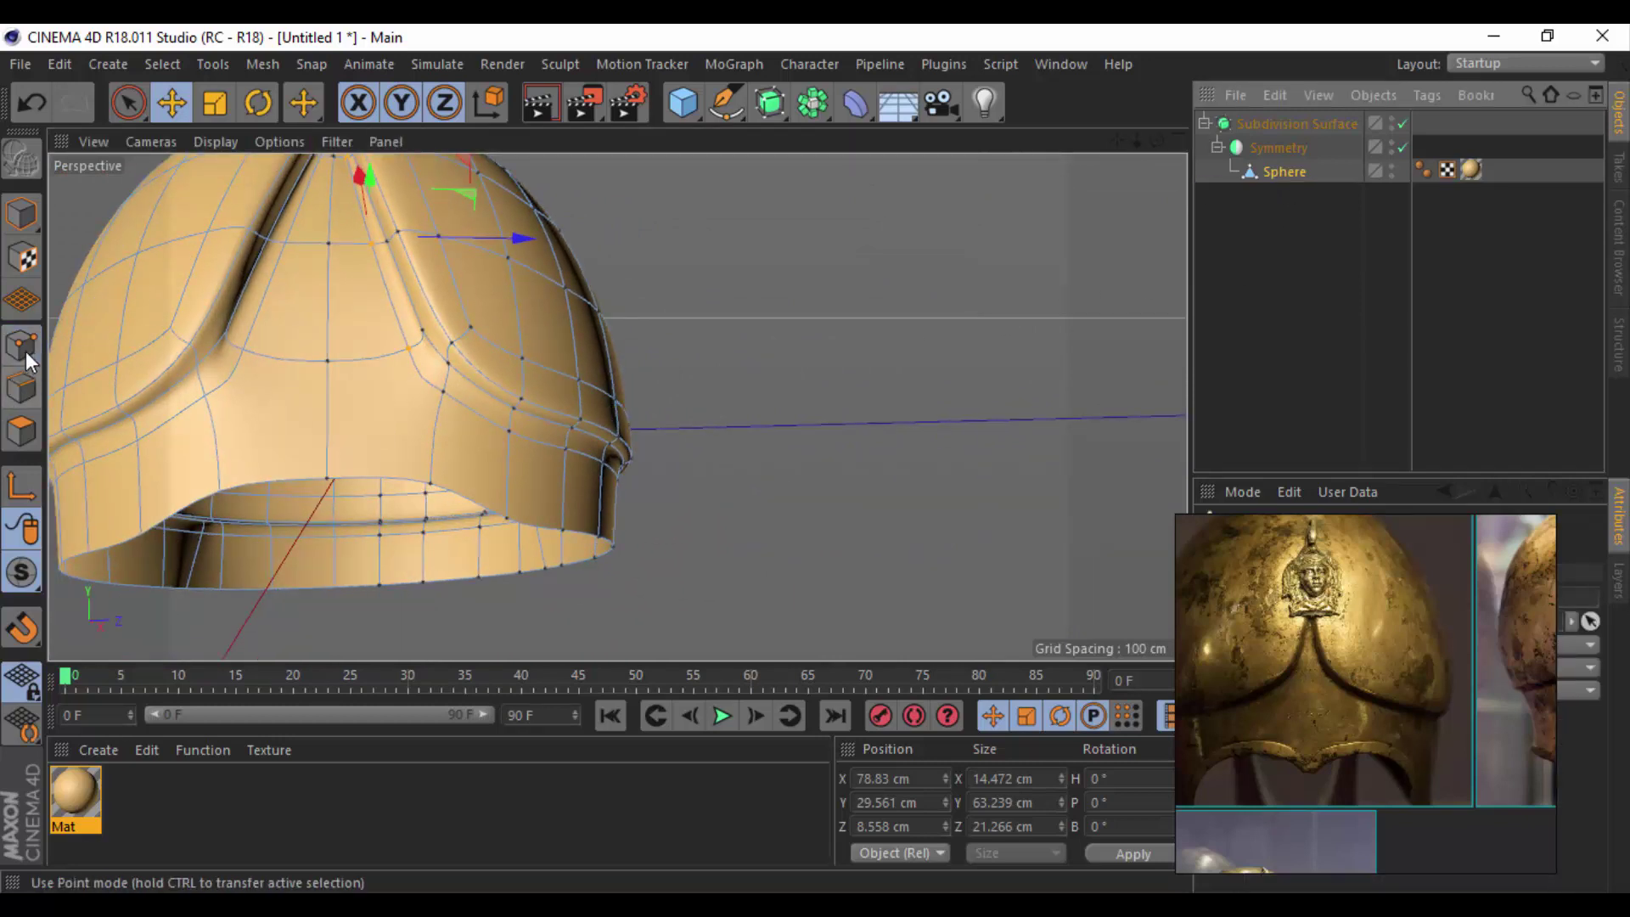
# Take the Sphere out of Symmetry and view the brow band's corner.
pyautogui.rightClick(713, 429)
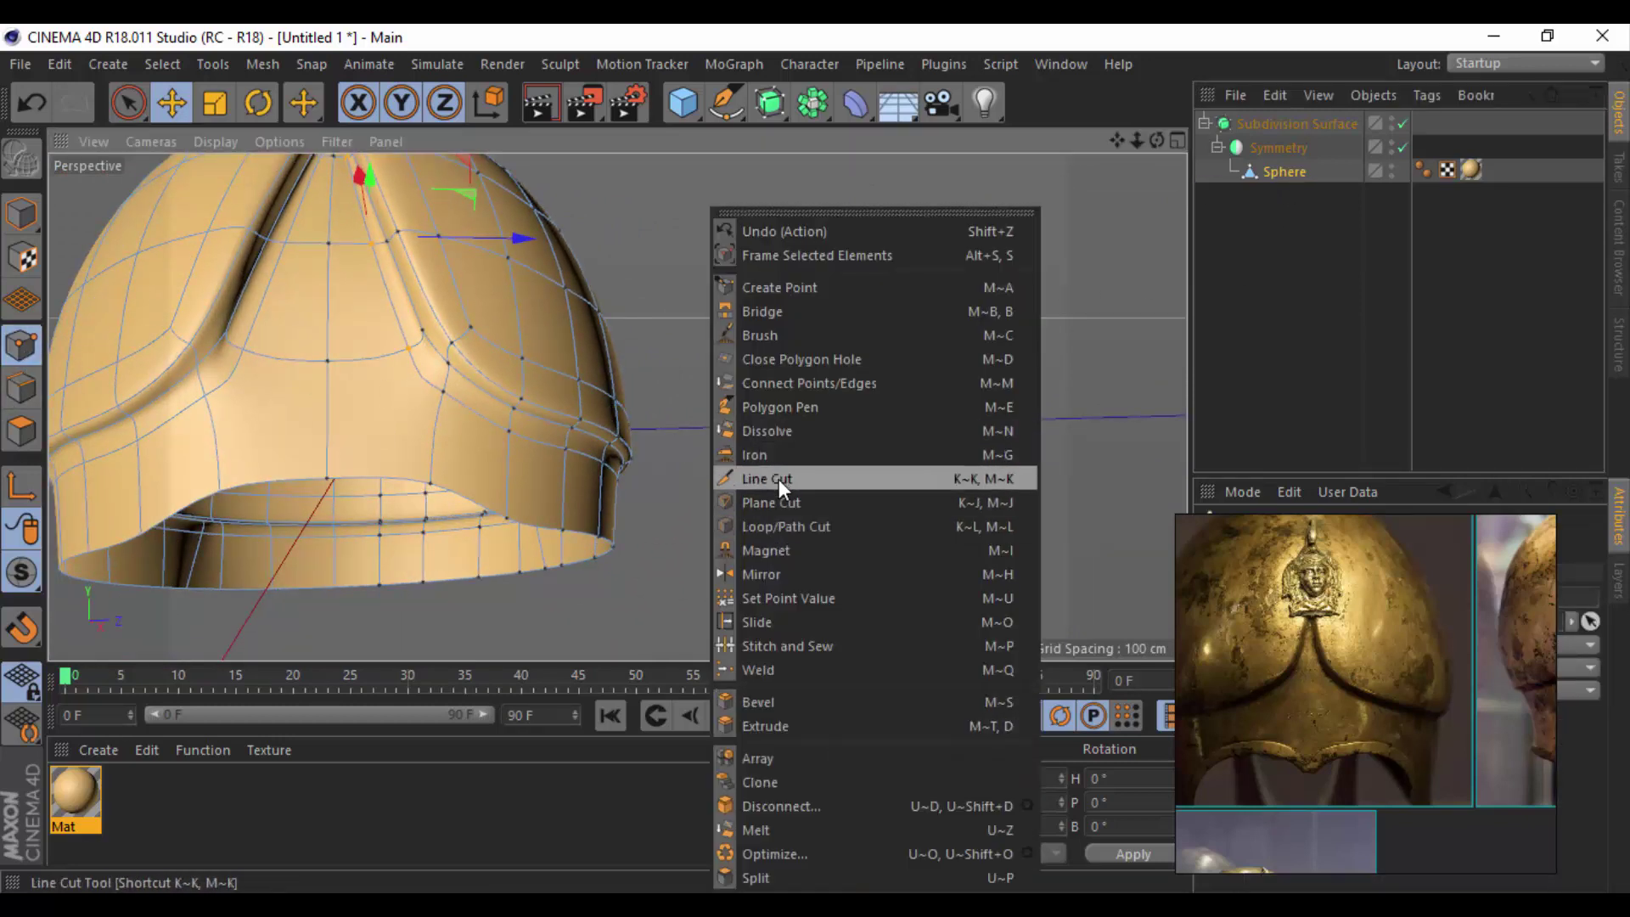
pyautogui.click(777, 478)
pyautogui.moveTo(1283, 182); pyautogui.dragTo(1284, 244)
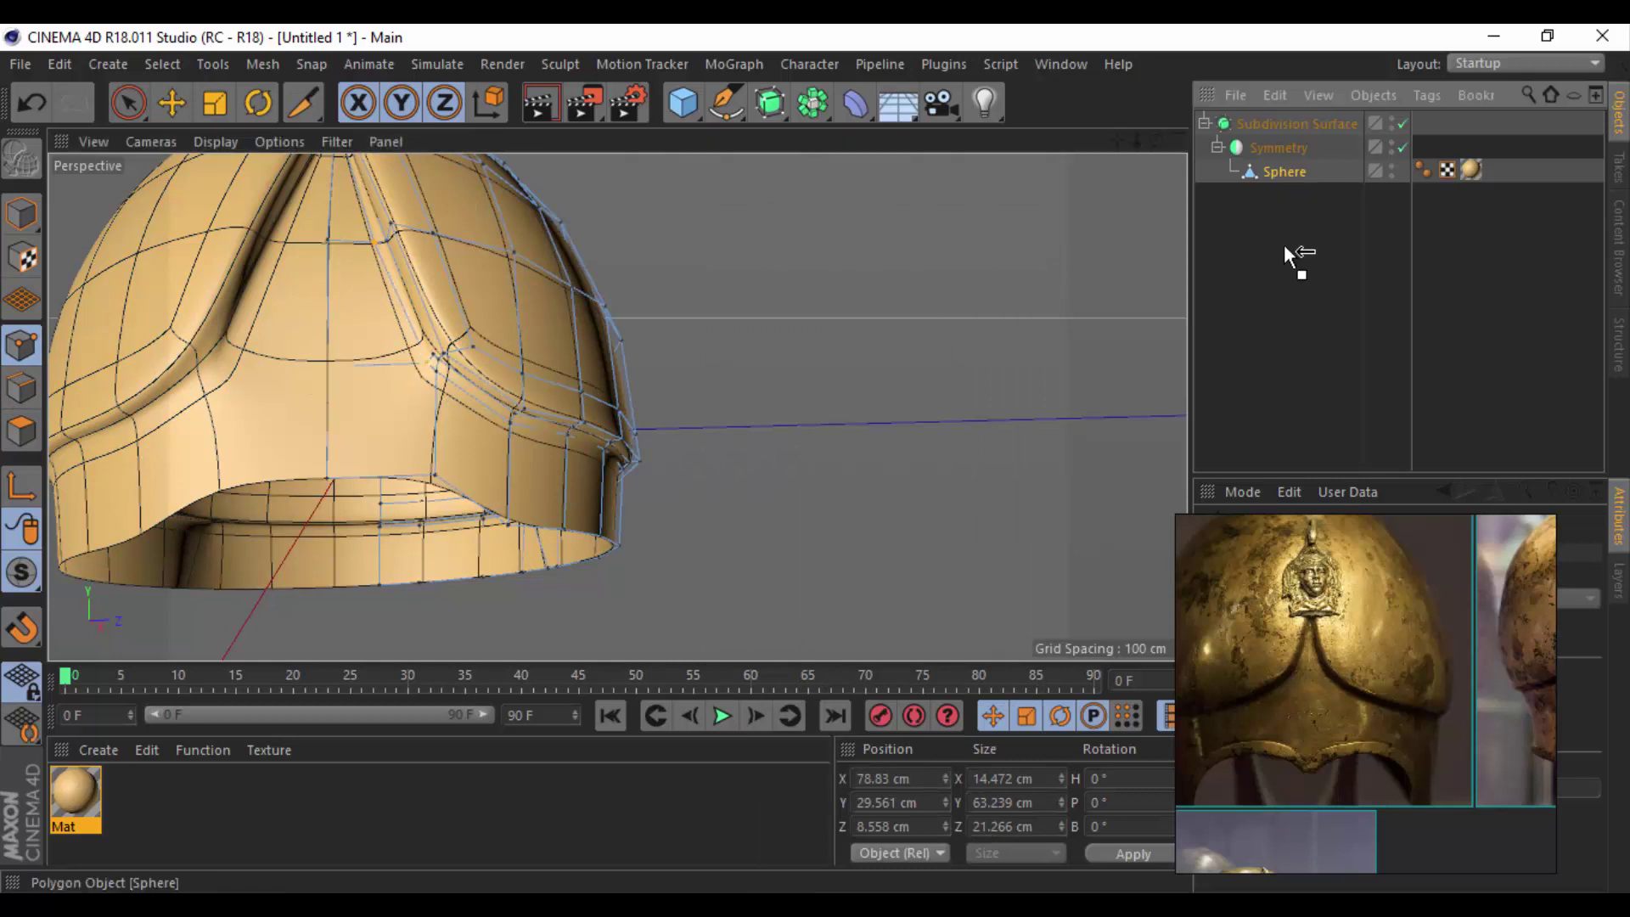
pyautogui.scroll(5, 427, 370)
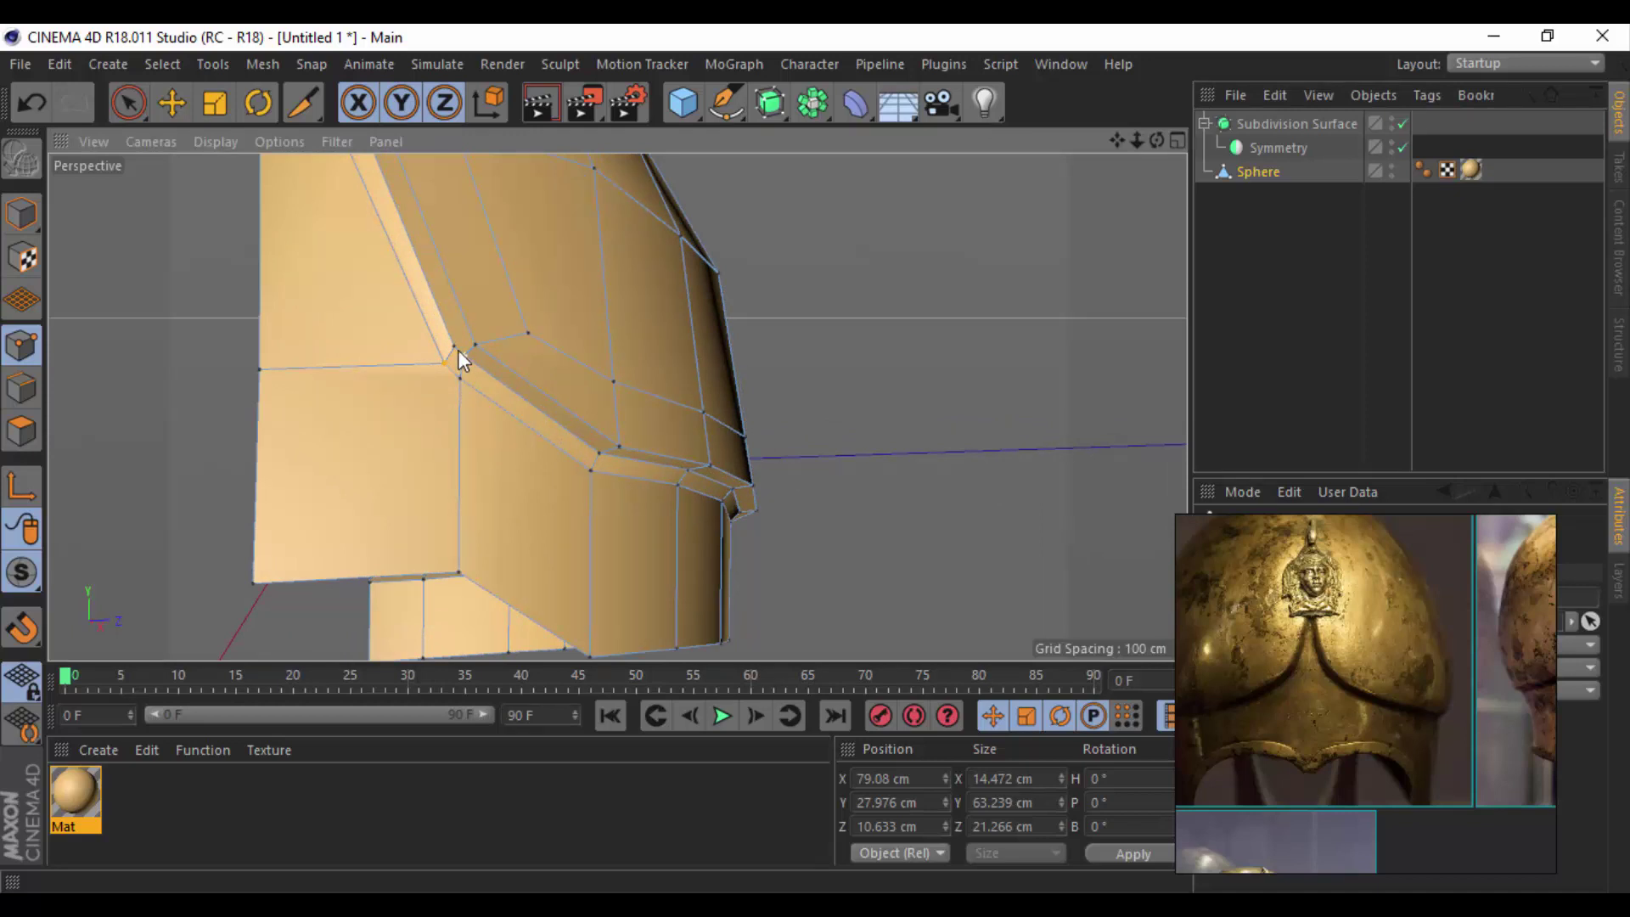
pyautogui.scroll(3, 501, 295)
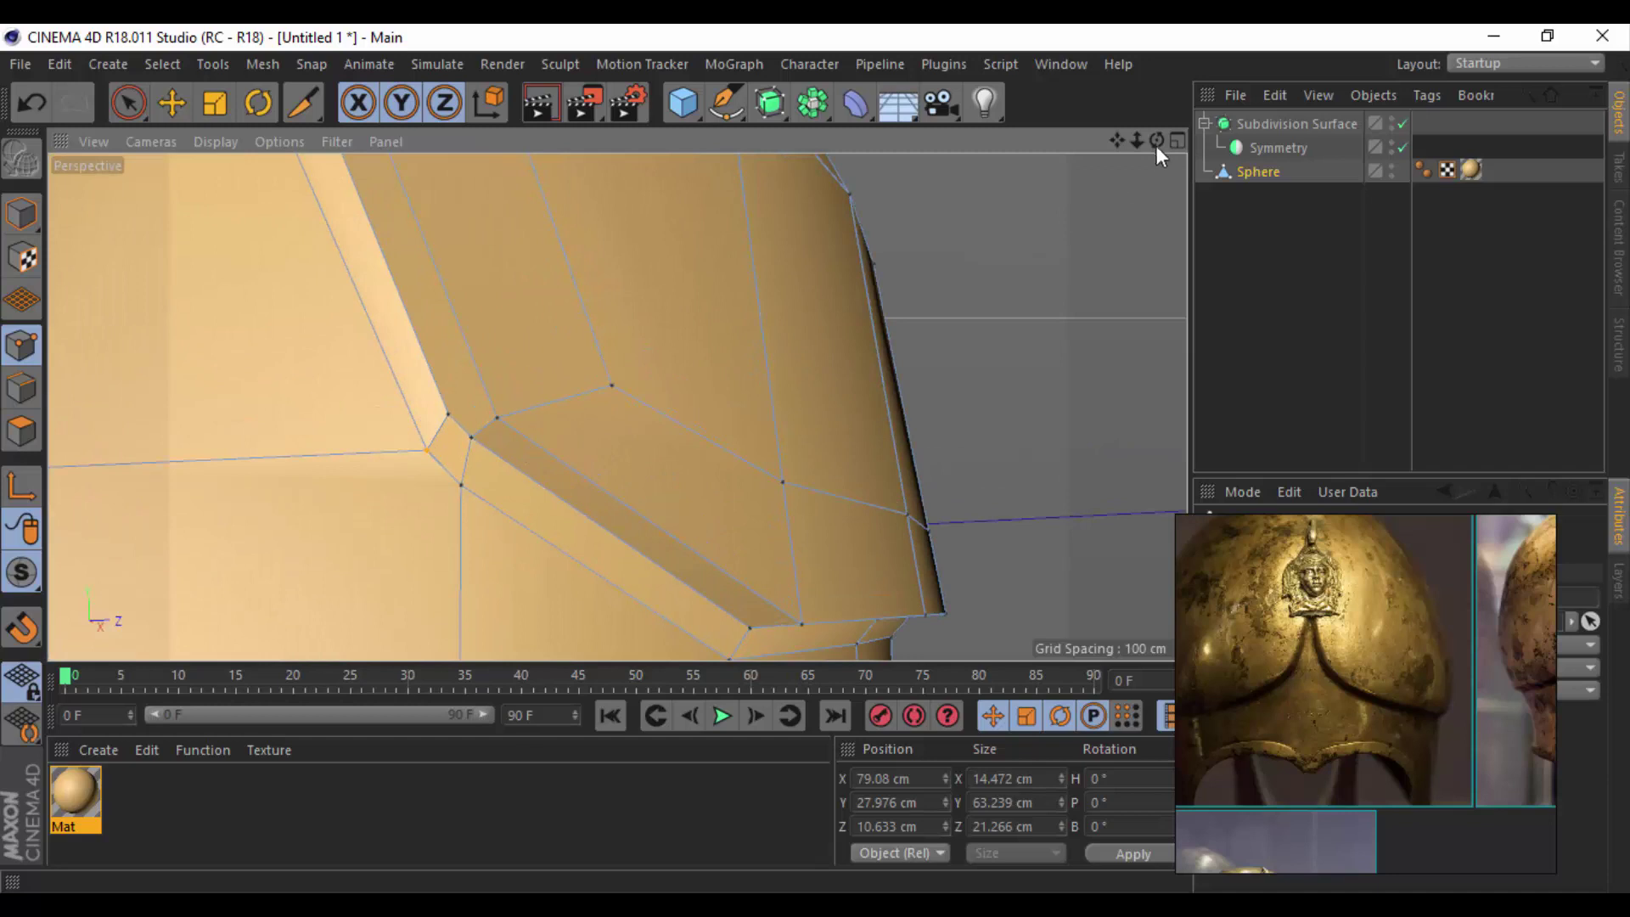
pyautogui.moveTo(1156, 140); pyautogui.dragTo(332, 217)
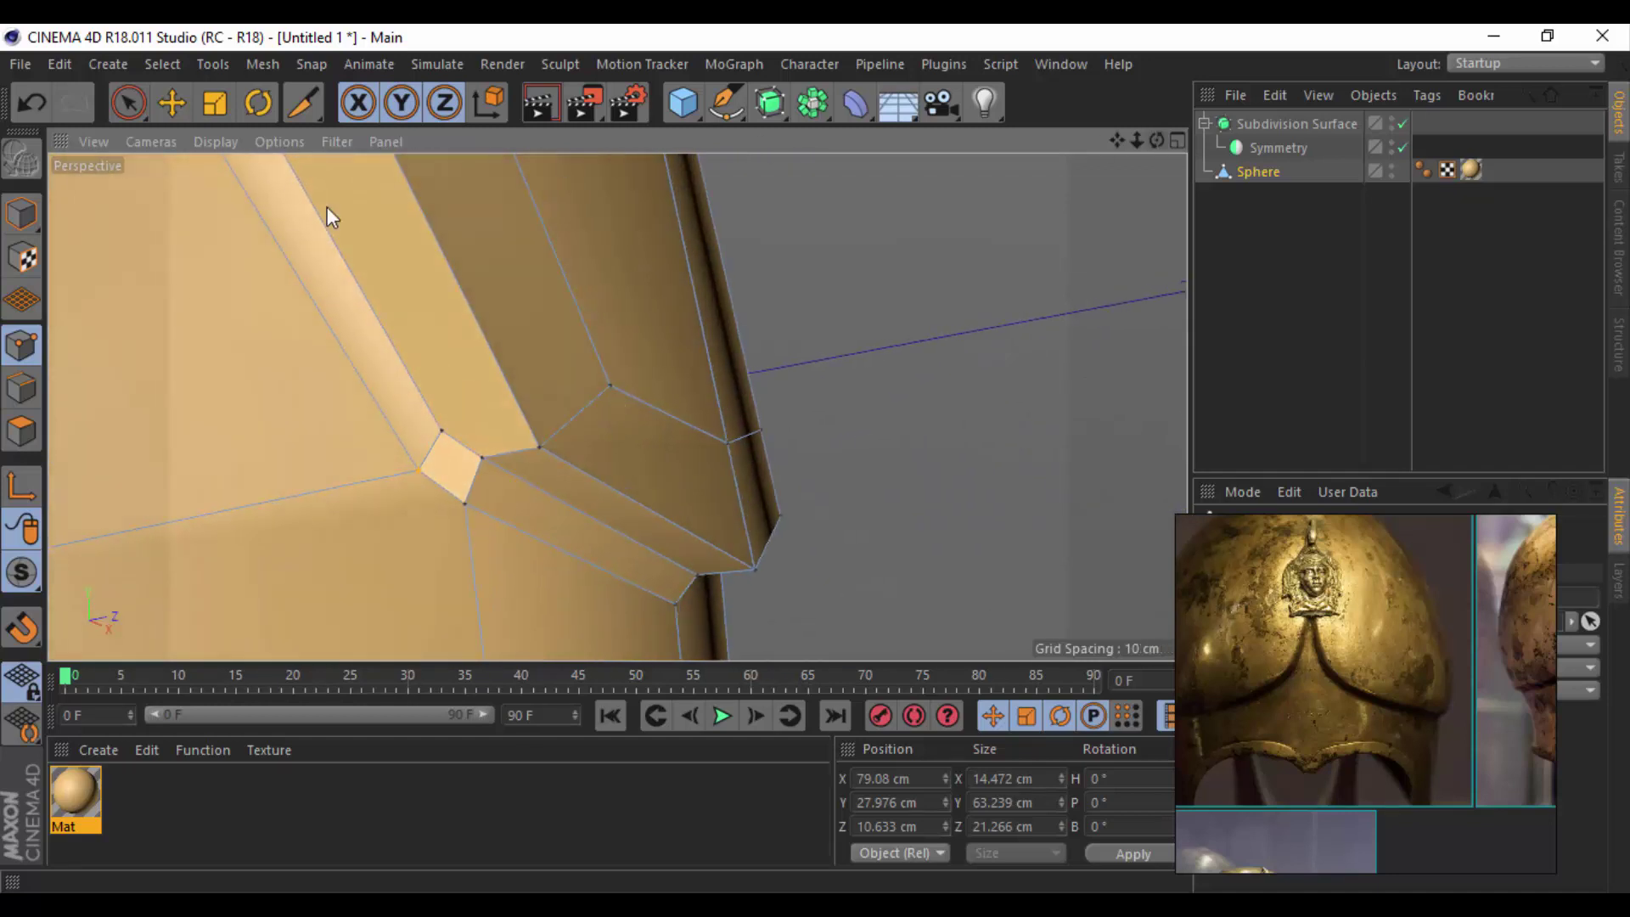
# Stitch the small corner quad's edges closed with Stitch and Sew.
pyautogui.rightClick(238, 206)
pyautogui.click(386, 640)
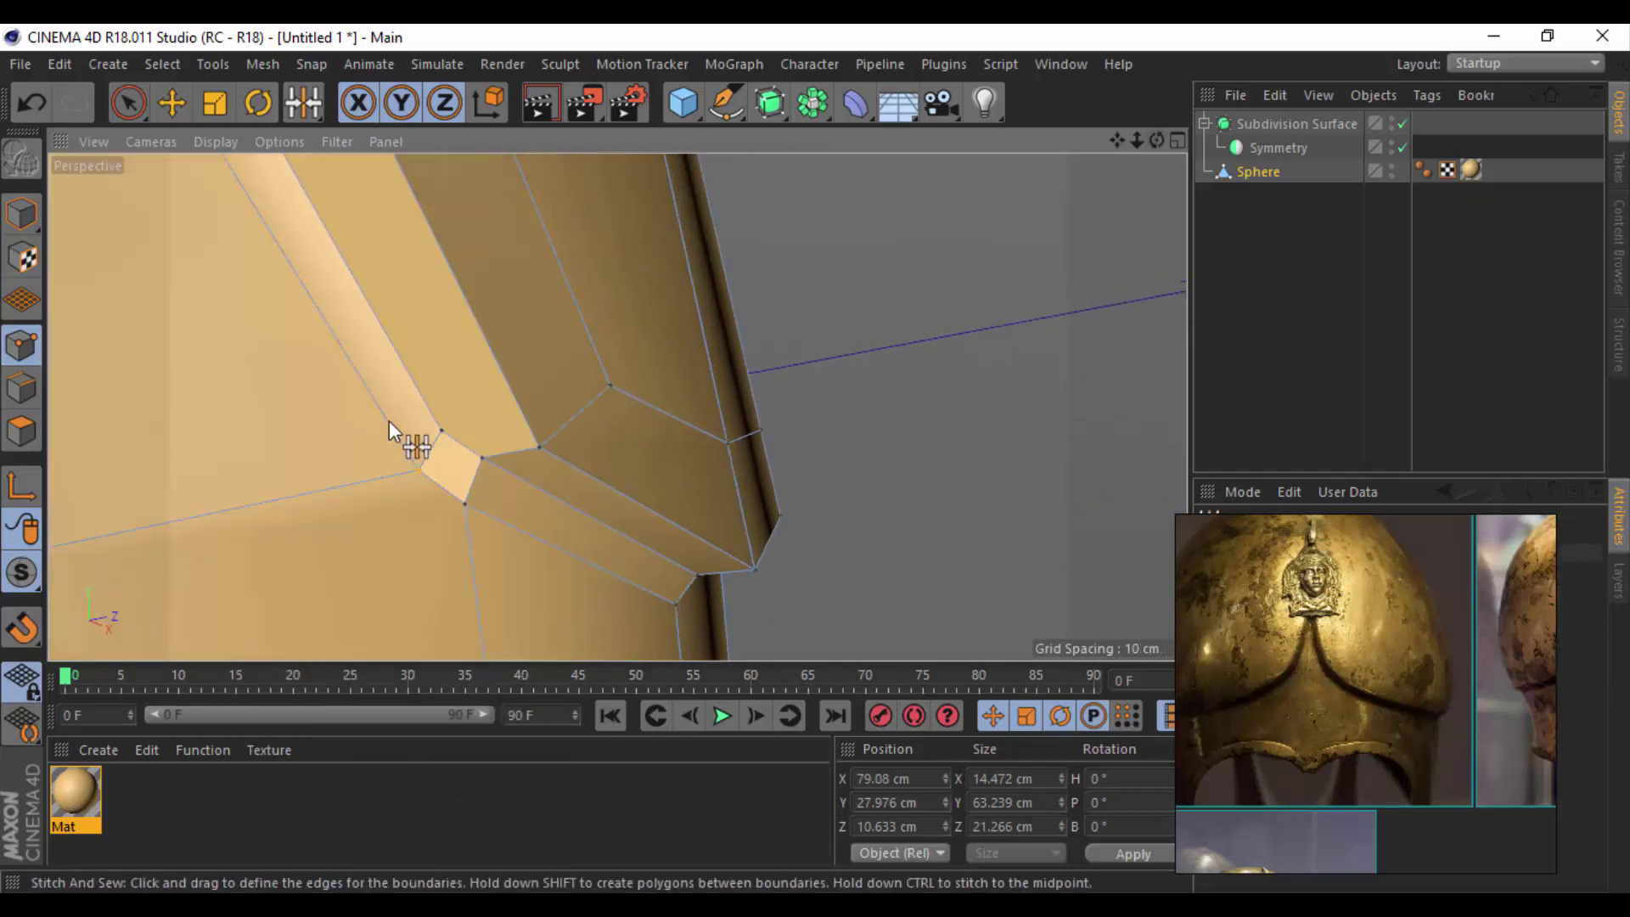
pyautogui.click(173, 103)
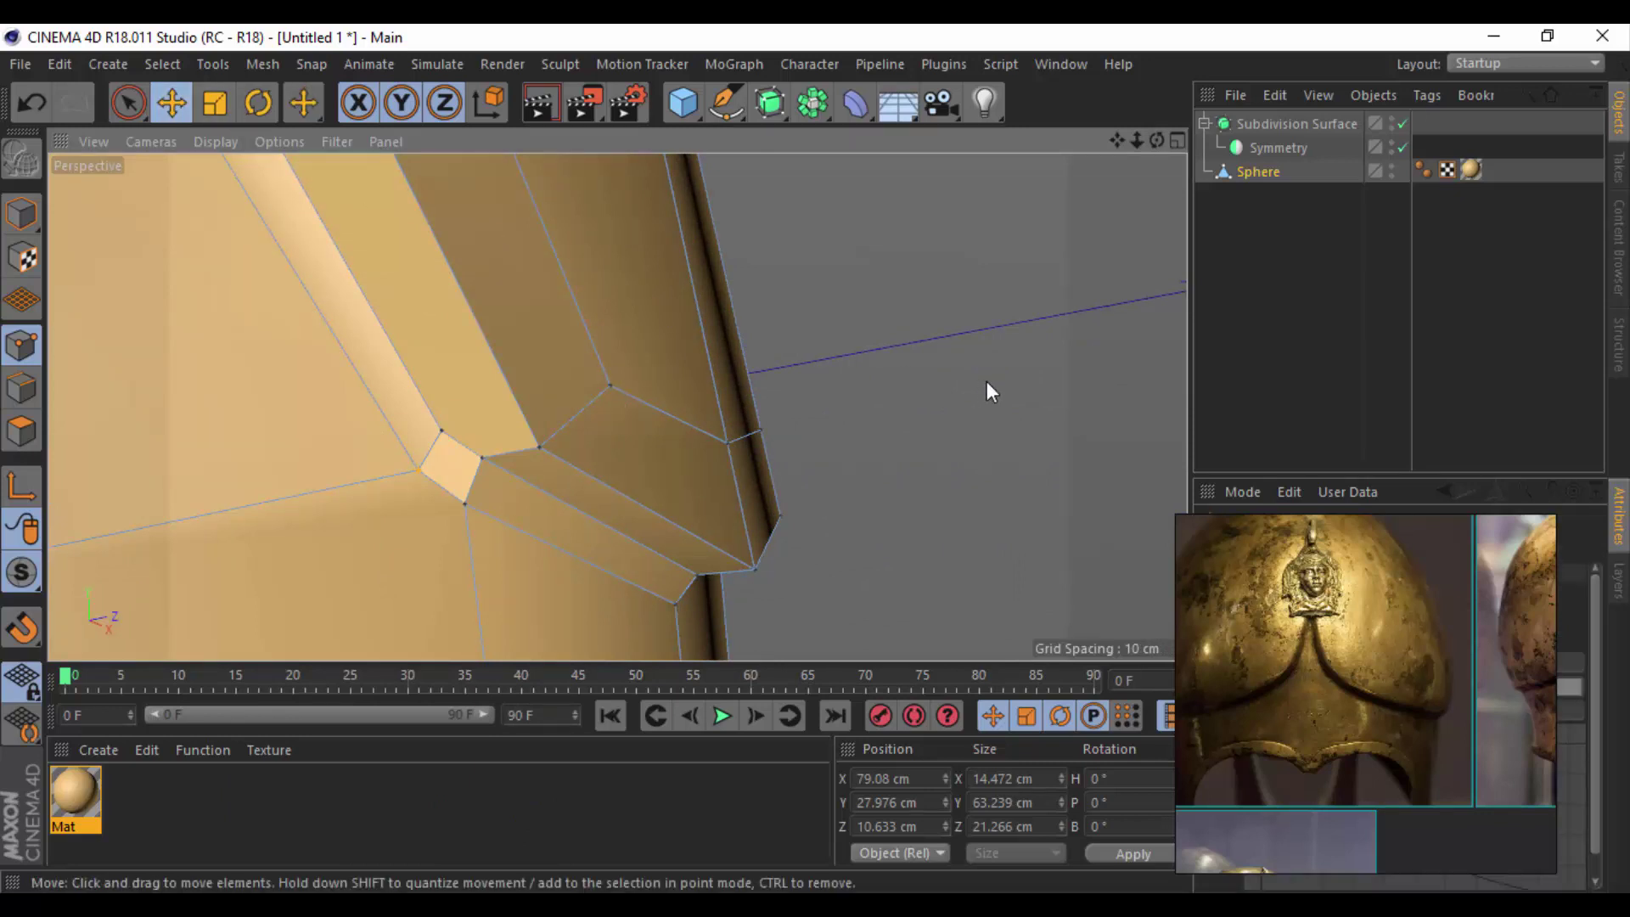
pyautogui.moveTo(294, 115); pyautogui.dragTo(418, 177)
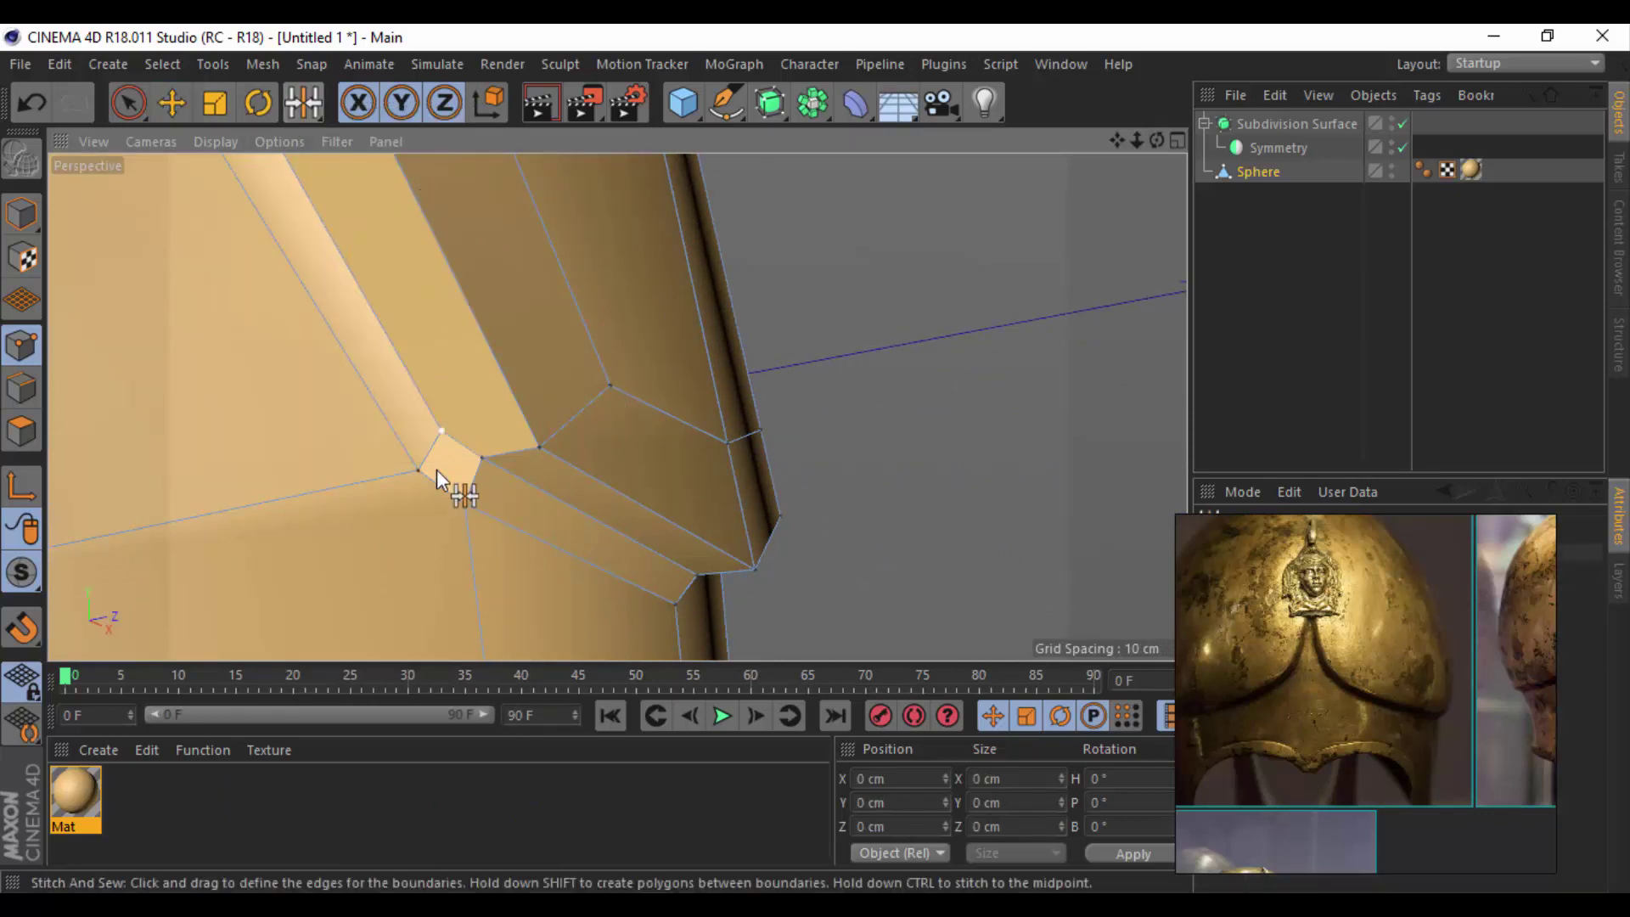
pyautogui.moveTo(459, 469); pyautogui.dragTo(418, 480)
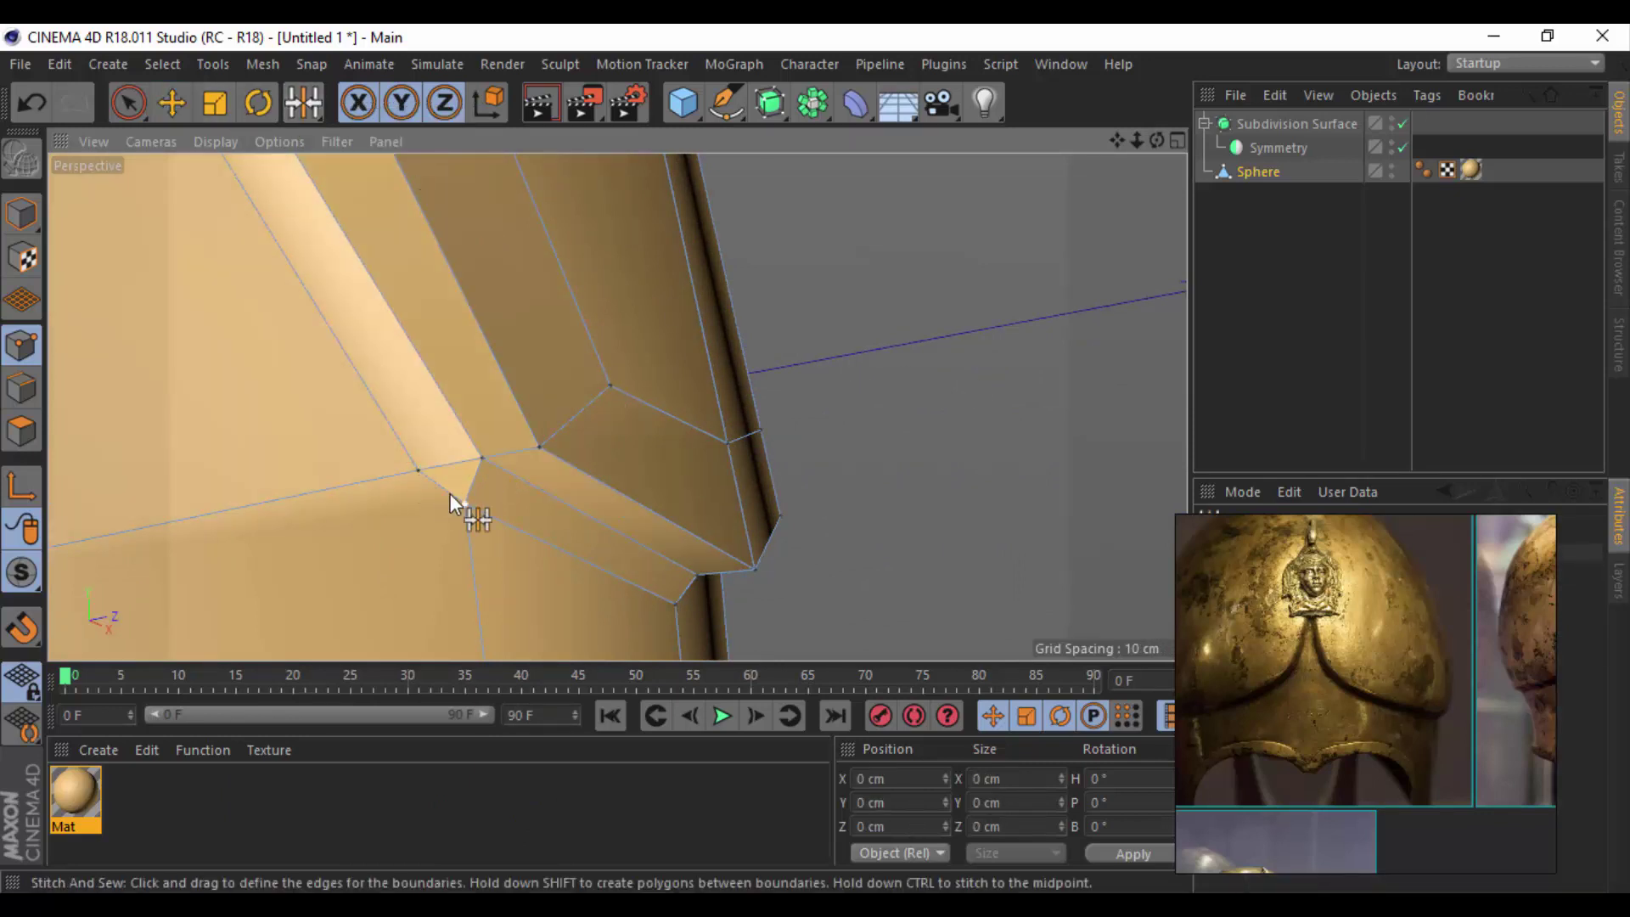
pyautogui.scroll(-2, 455, 496)
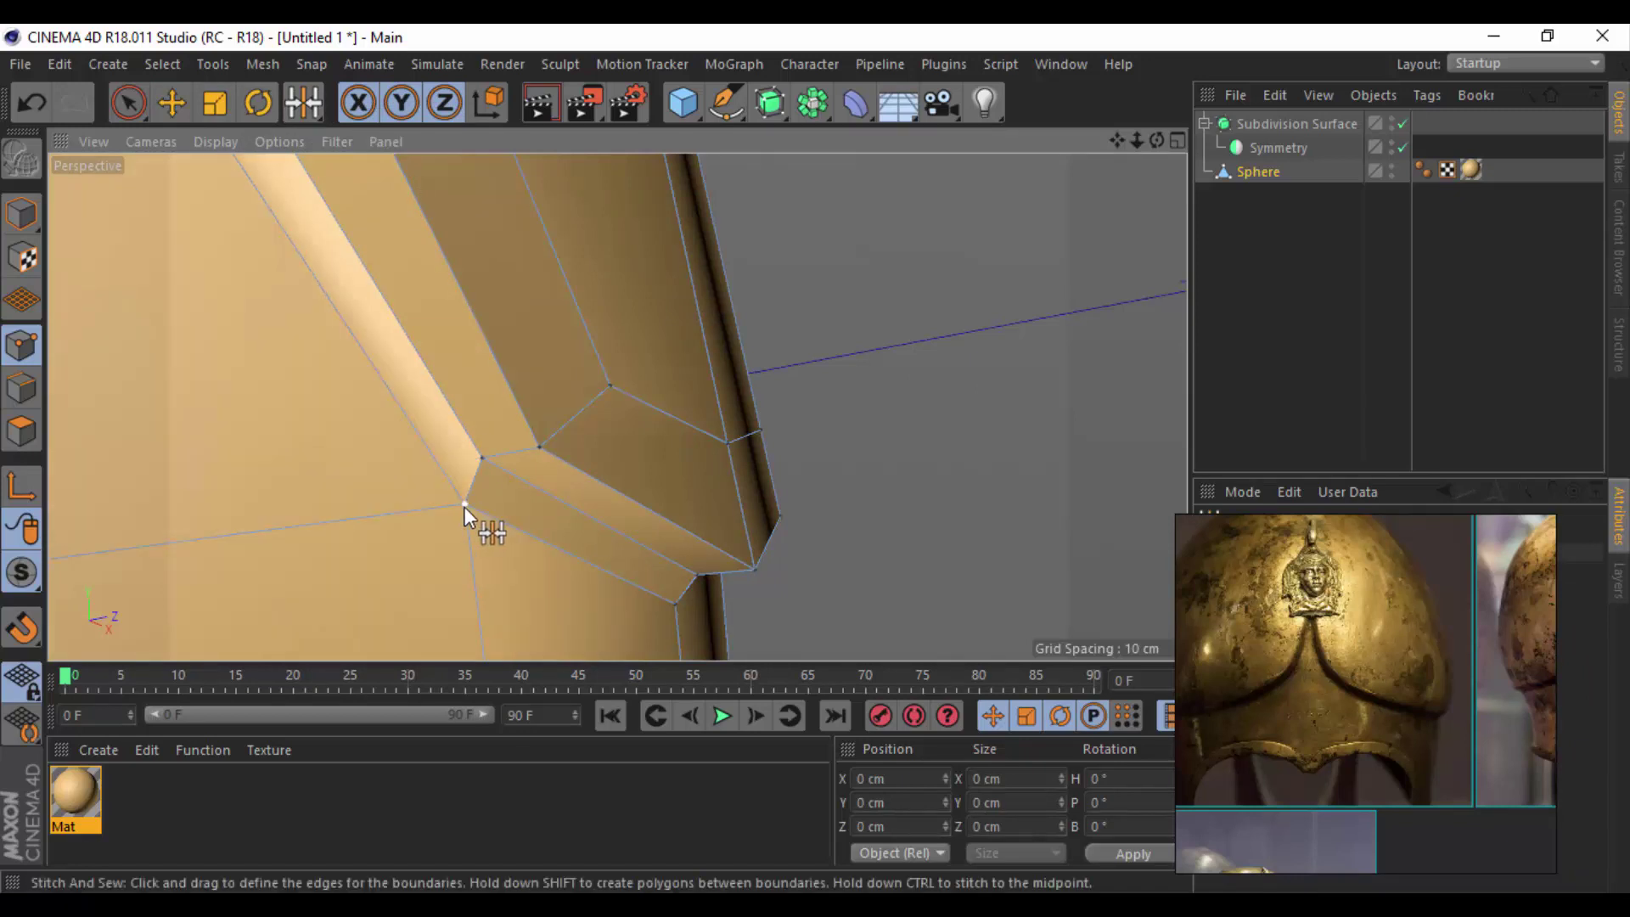
pyautogui.scroll(-3, 465, 507)
pyautogui.scroll(-3, 460, 506)
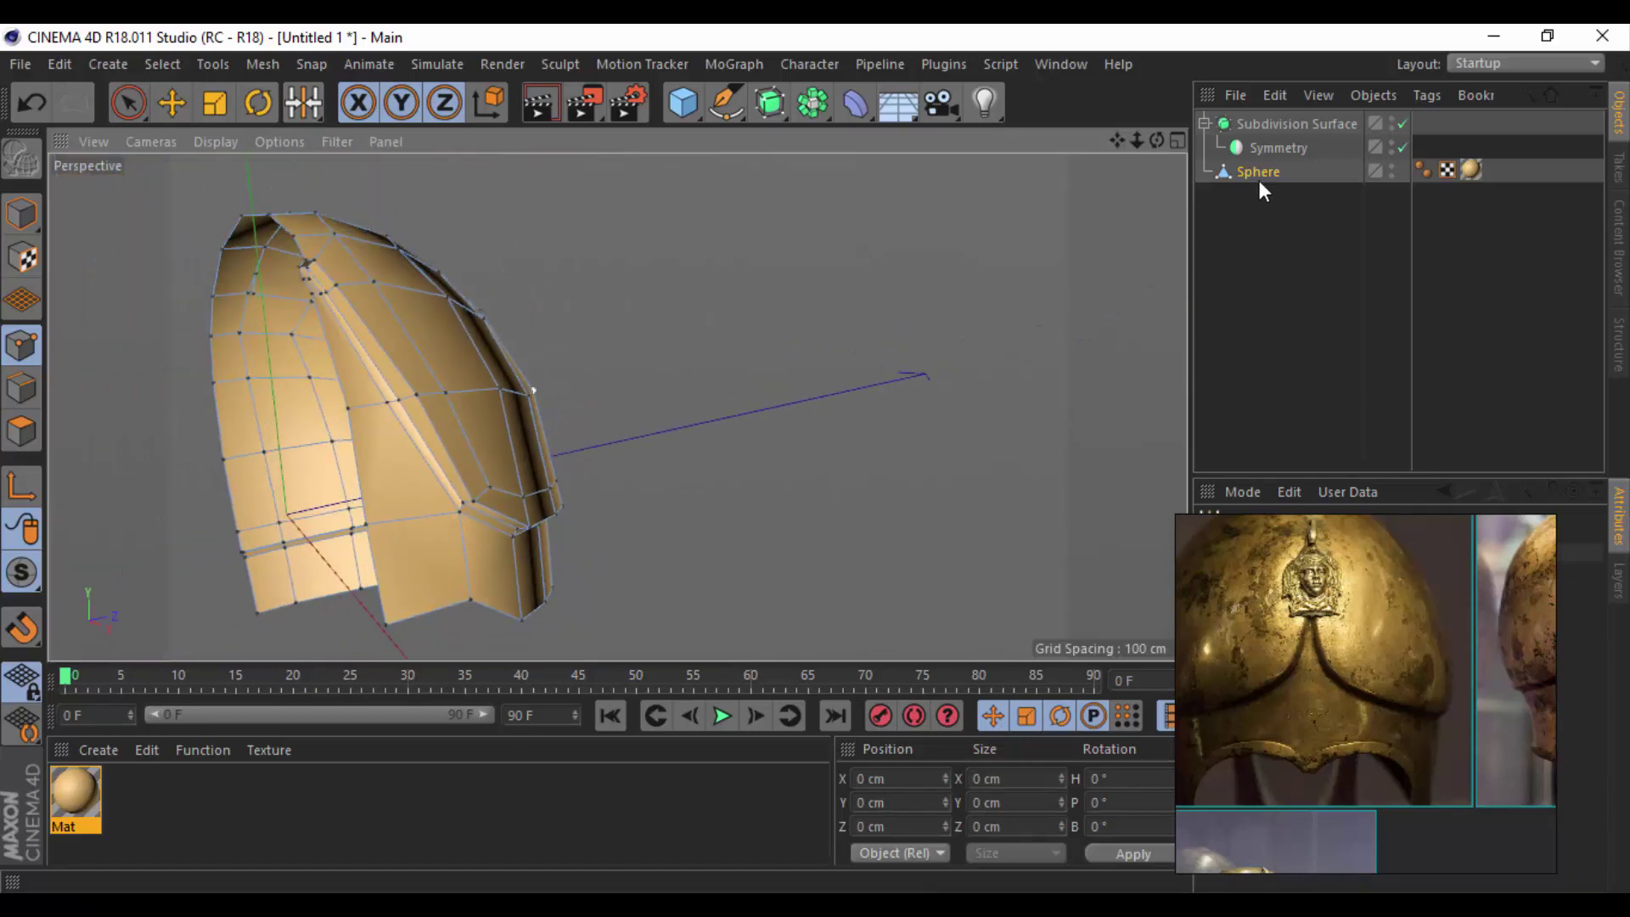
# Check the mirrored result, inspect the corner bevel strip, then nest the Sphere under Symmetry again.
pyautogui.moveTo(1260, 173); pyautogui.dragTo(1273, 147)
pyautogui.click(1279, 277)
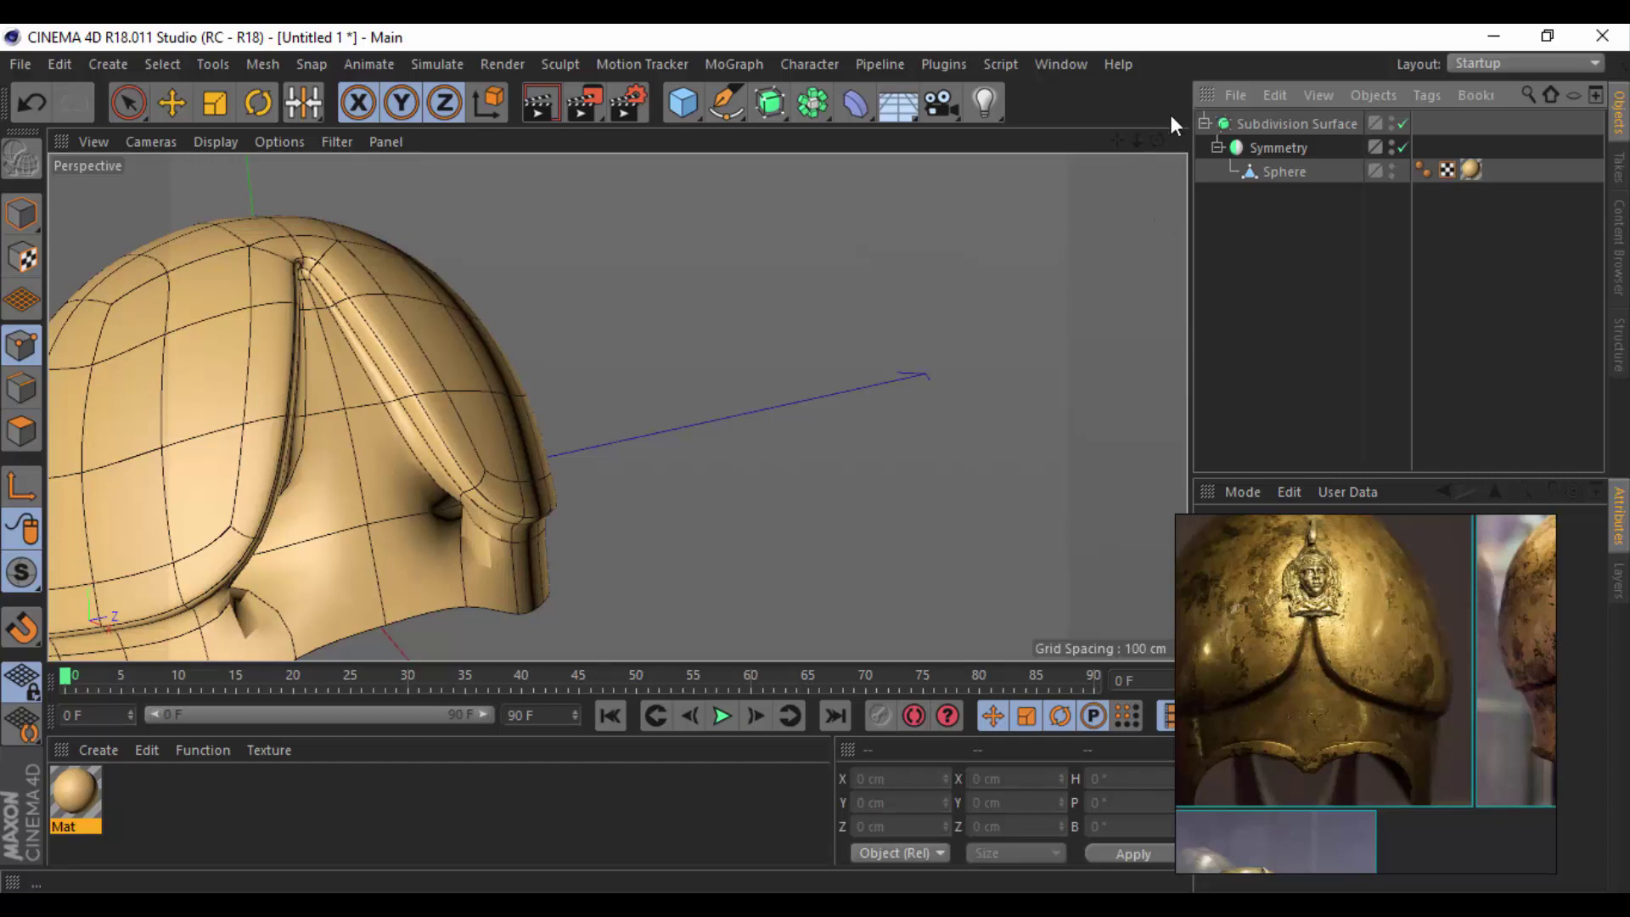
pyautogui.moveTo(1156, 140); pyautogui.dragTo(1061, 162)
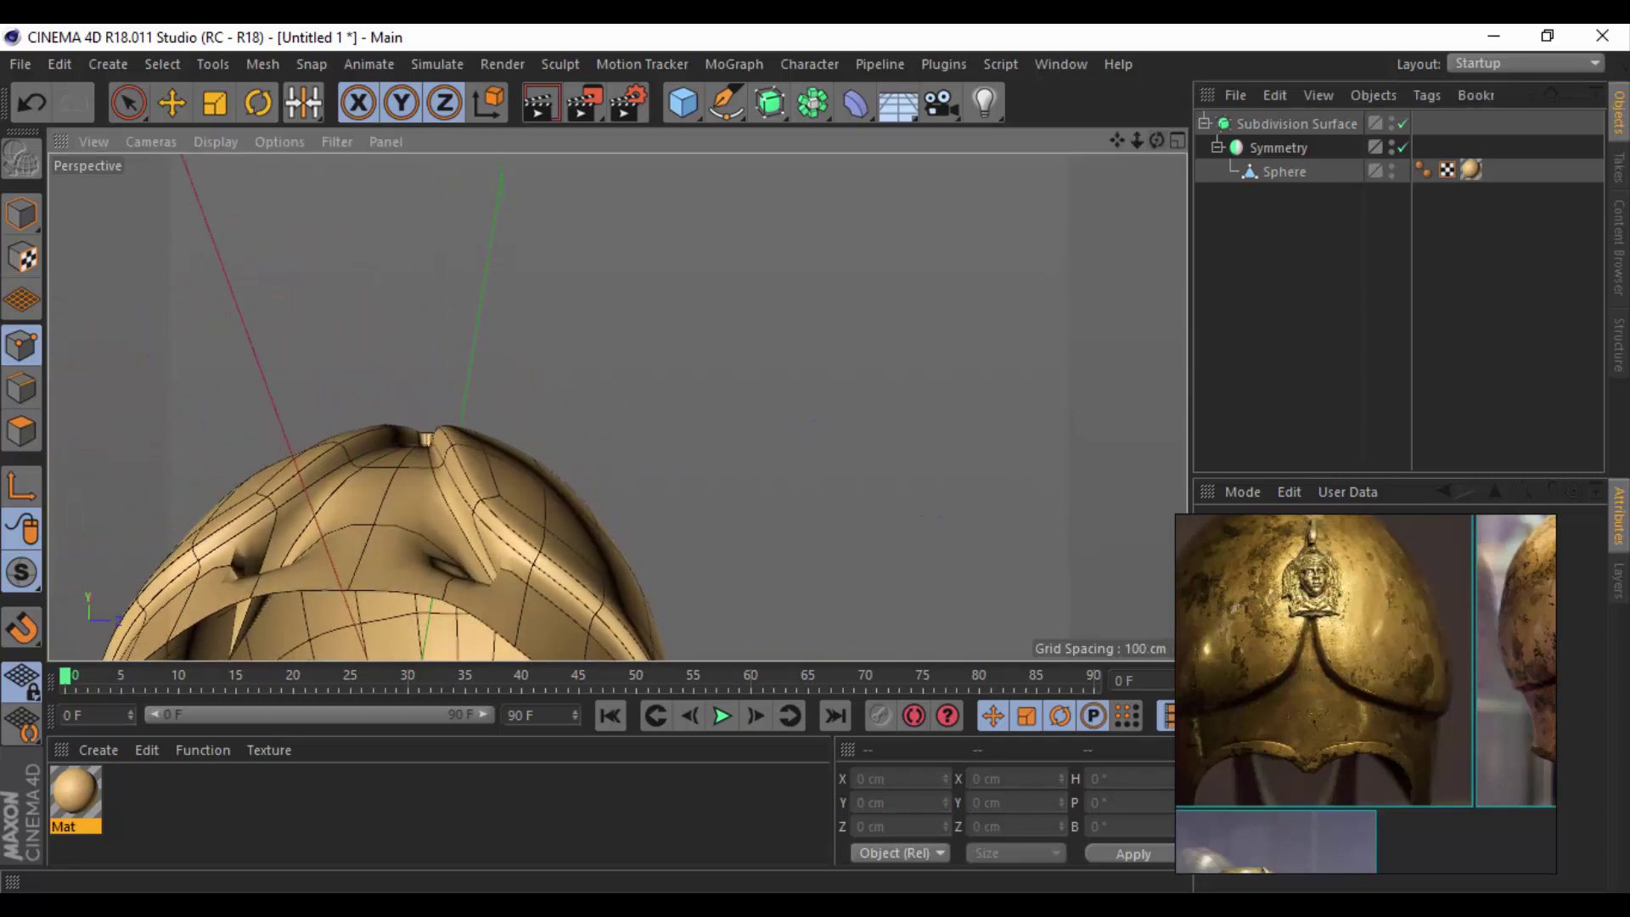
pyautogui.hotkey('ctrl', 'z')
pyautogui.hotkey('ctrl', 'z')
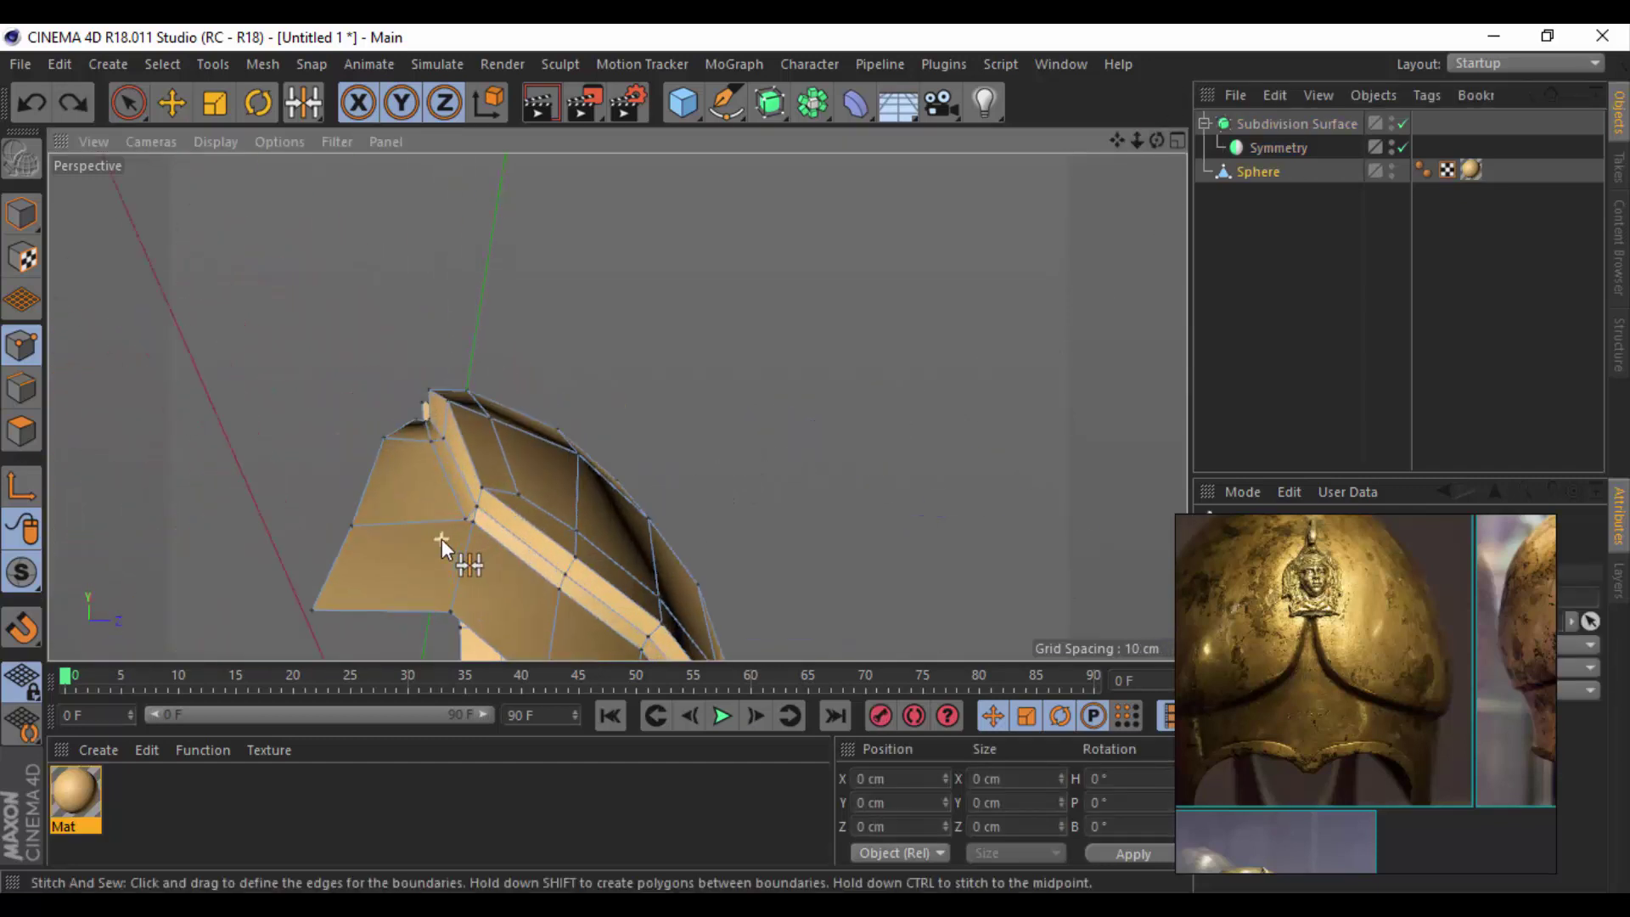
pyautogui.moveTo(442, 539)
pyautogui.keyDown('alt'); pyautogui.mouseDown()
pyautogui.moveTo(782, 408)
pyautogui.moveTo(924, 409)
pyautogui.moveTo(802, 455)
pyautogui.mouseUp(); pyautogui.keyUp('alt')
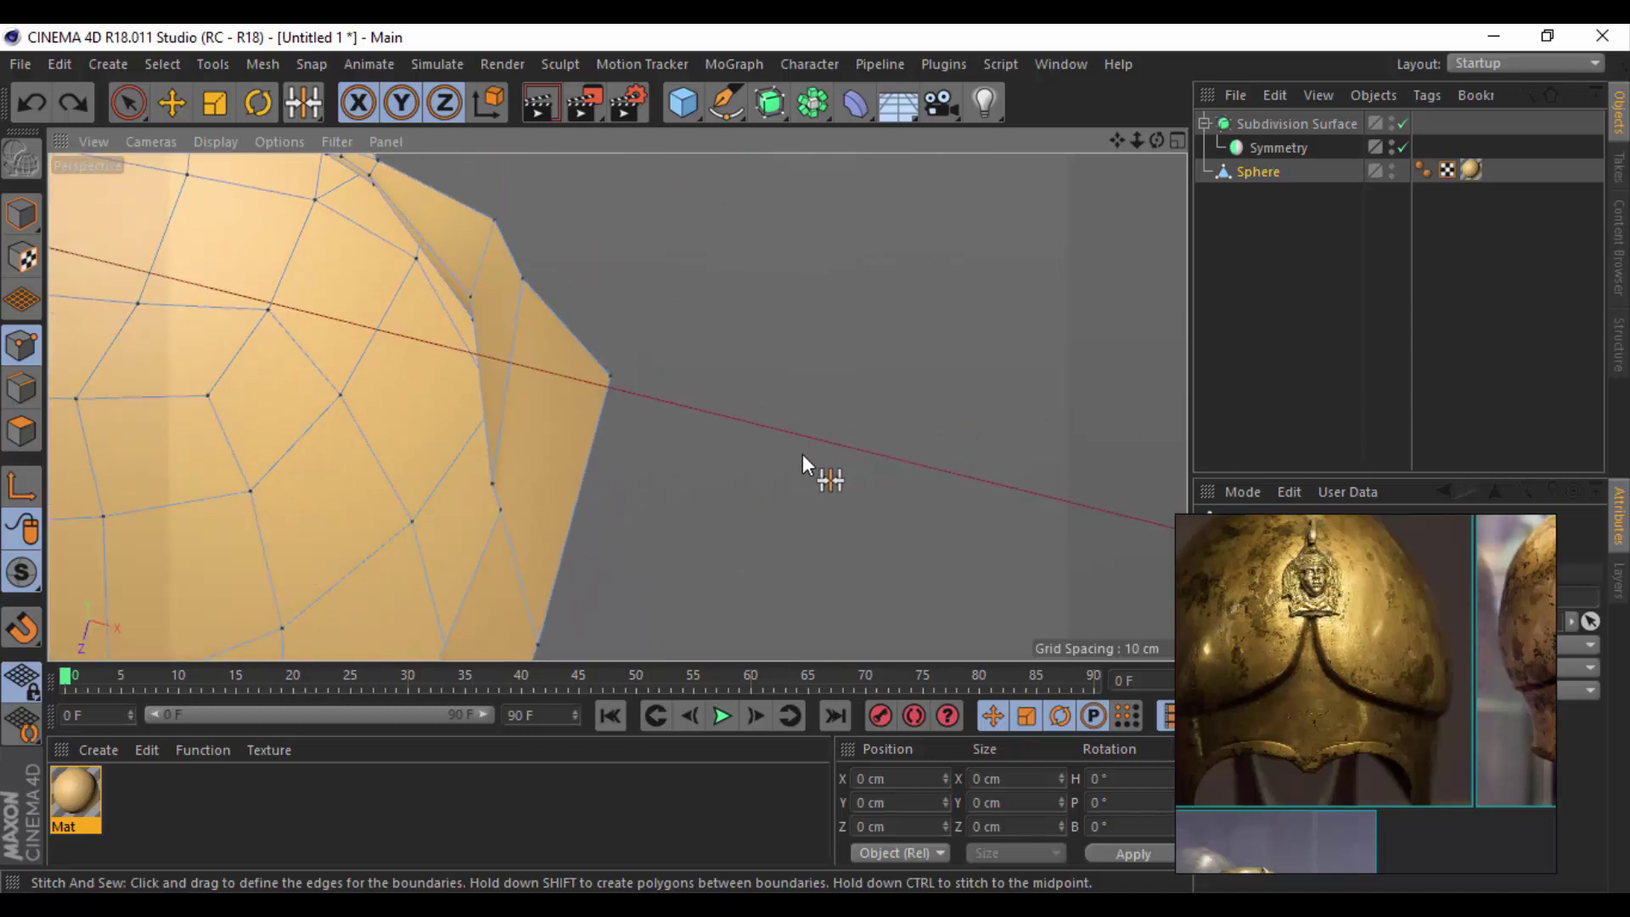
pyautogui.moveTo(375, 523)
pyautogui.keyDown('alt'); pyautogui.mouseDown()
pyautogui.moveTo(202, 620)
pyautogui.moveTo(435, 614)
pyautogui.moveTo(513, 465)
pyautogui.moveTo(504, 420)
pyautogui.moveTo(476, 433)
pyautogui.moveTo(500, 449)
pyautogui.mouseUp(); pyautogui.keyUp('alt')
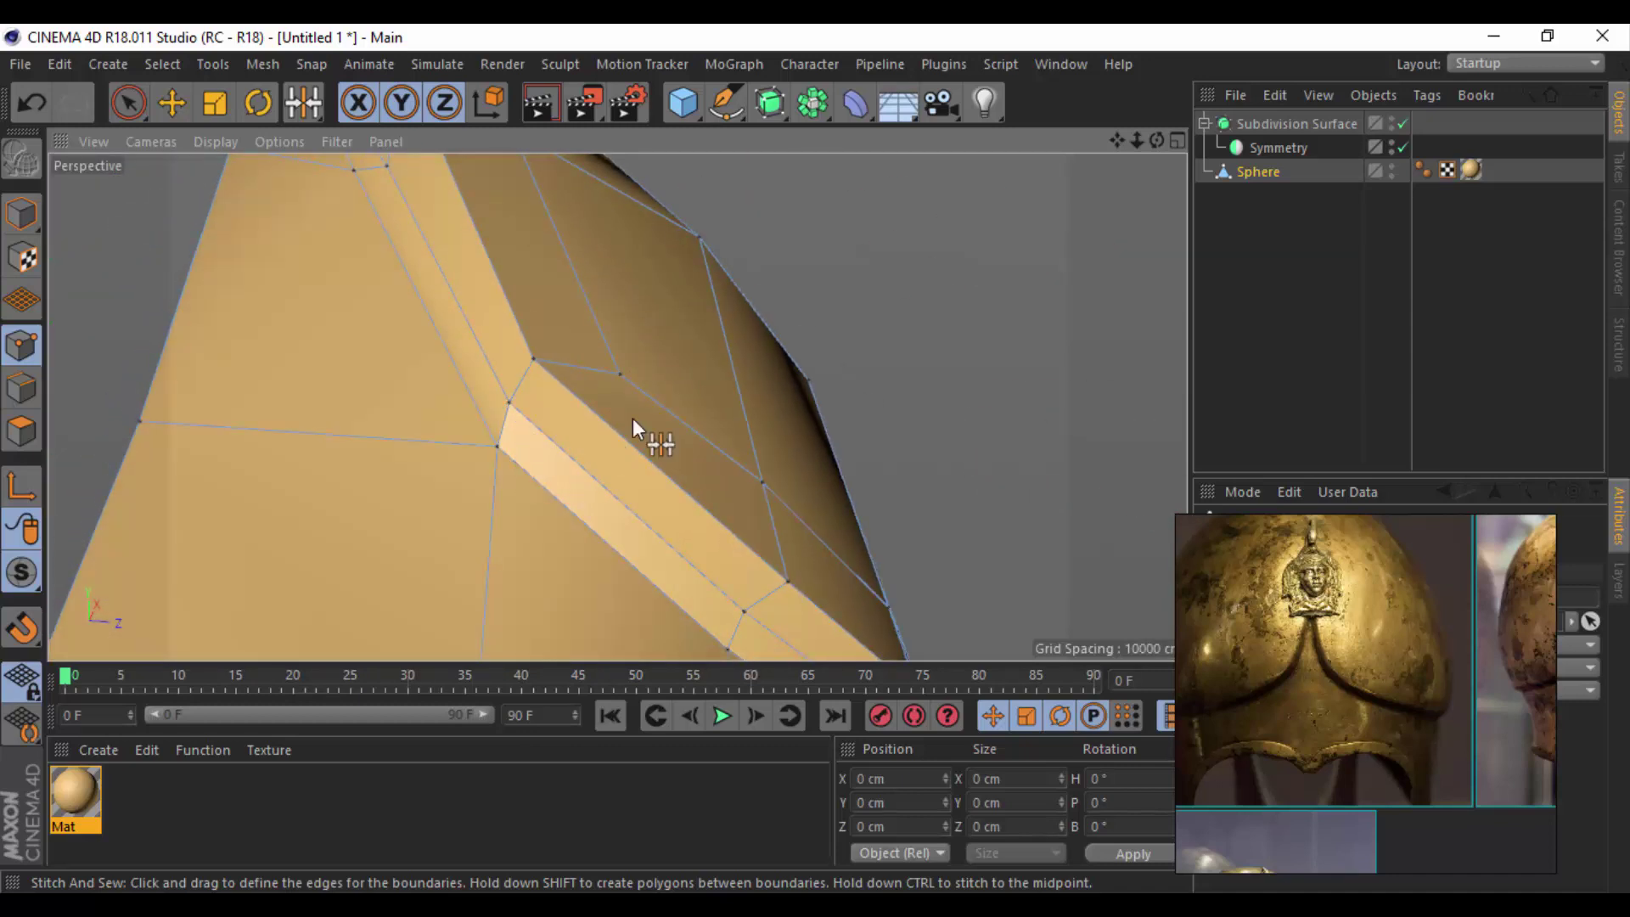
pyautogui.moveTo(633, 418)
pyautogui.keyDown('alt'); pyautogui.mouseDown()
pyautogui.moveTo(824, 450)
pyautogui.moveTo(803, 518)
pyautogui.moveTo(843, 400)
pyautogui.mouseUp(); pyautogui.keyUp('alt')
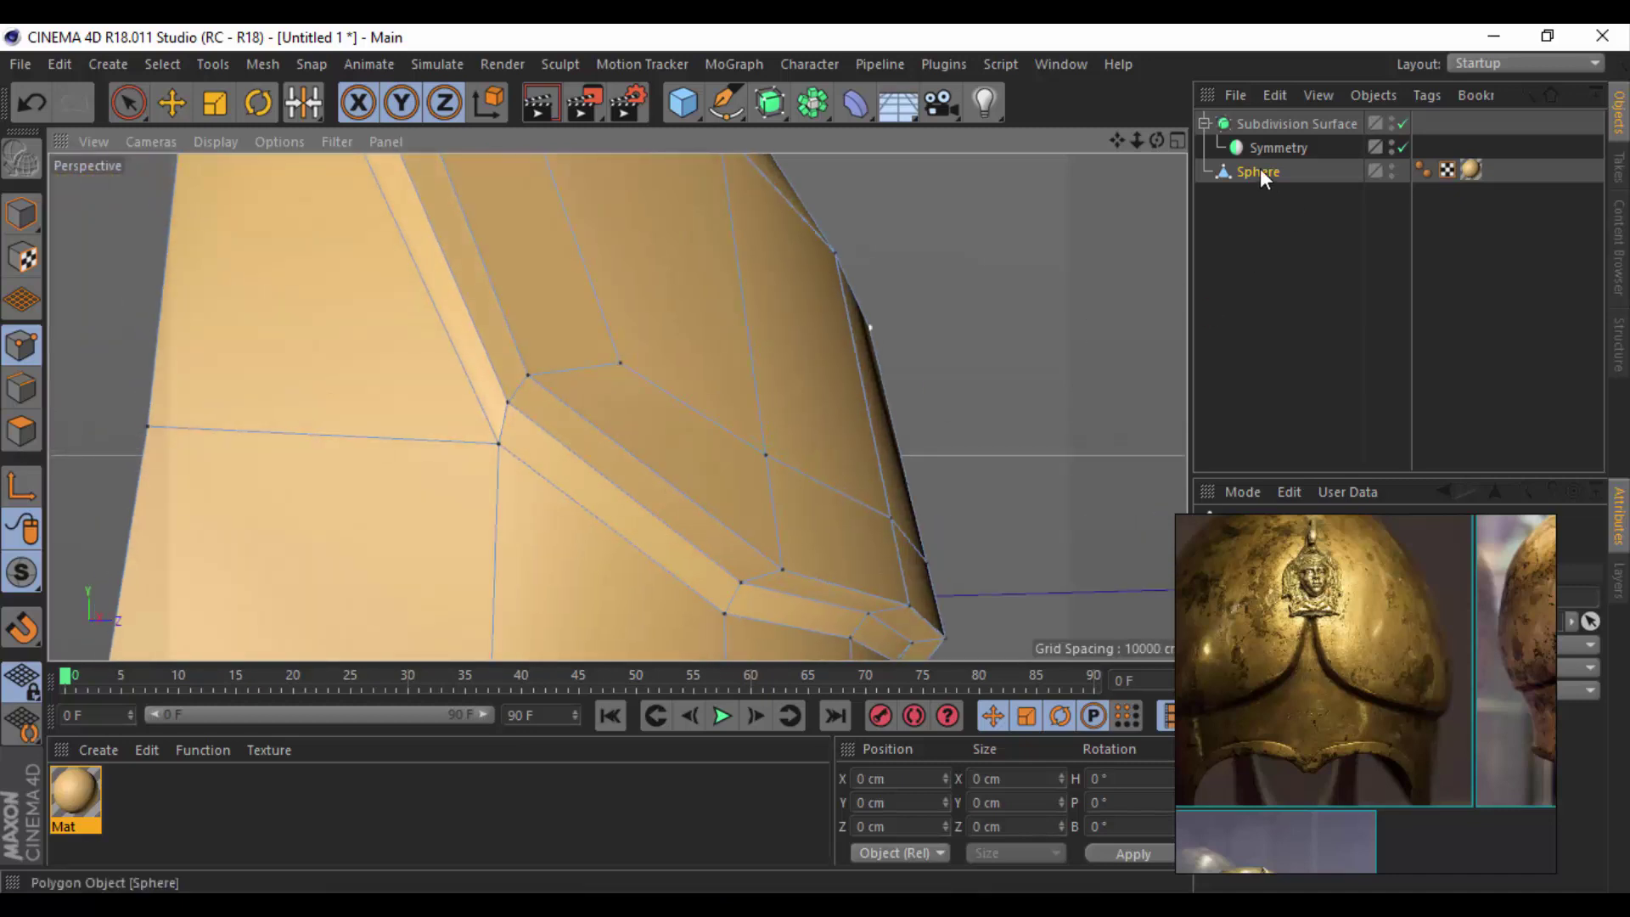
pyautogui.moveTo(1266, 171); pyautogui.dragTo(1273, 147)
pyautogui.scroll(-3, 645, 331)
# Switch to Model mode with the Move tool and show Gouraud Shading without lines.
pyautogui.scroll(-3, 764, 348)
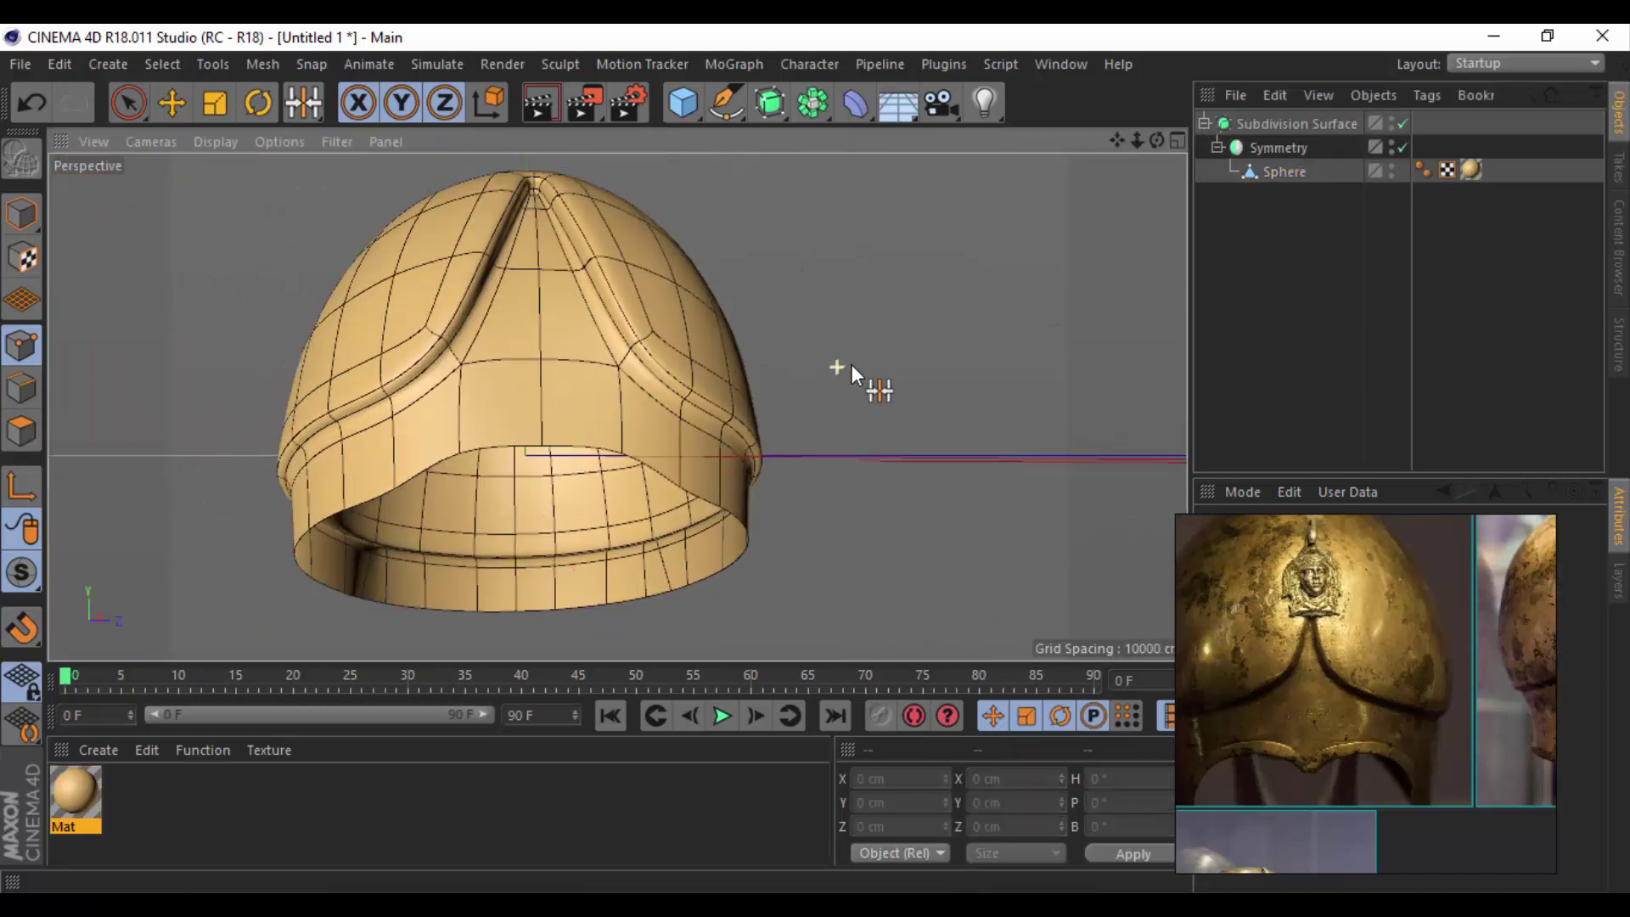
pyautogui.click(172, 103)
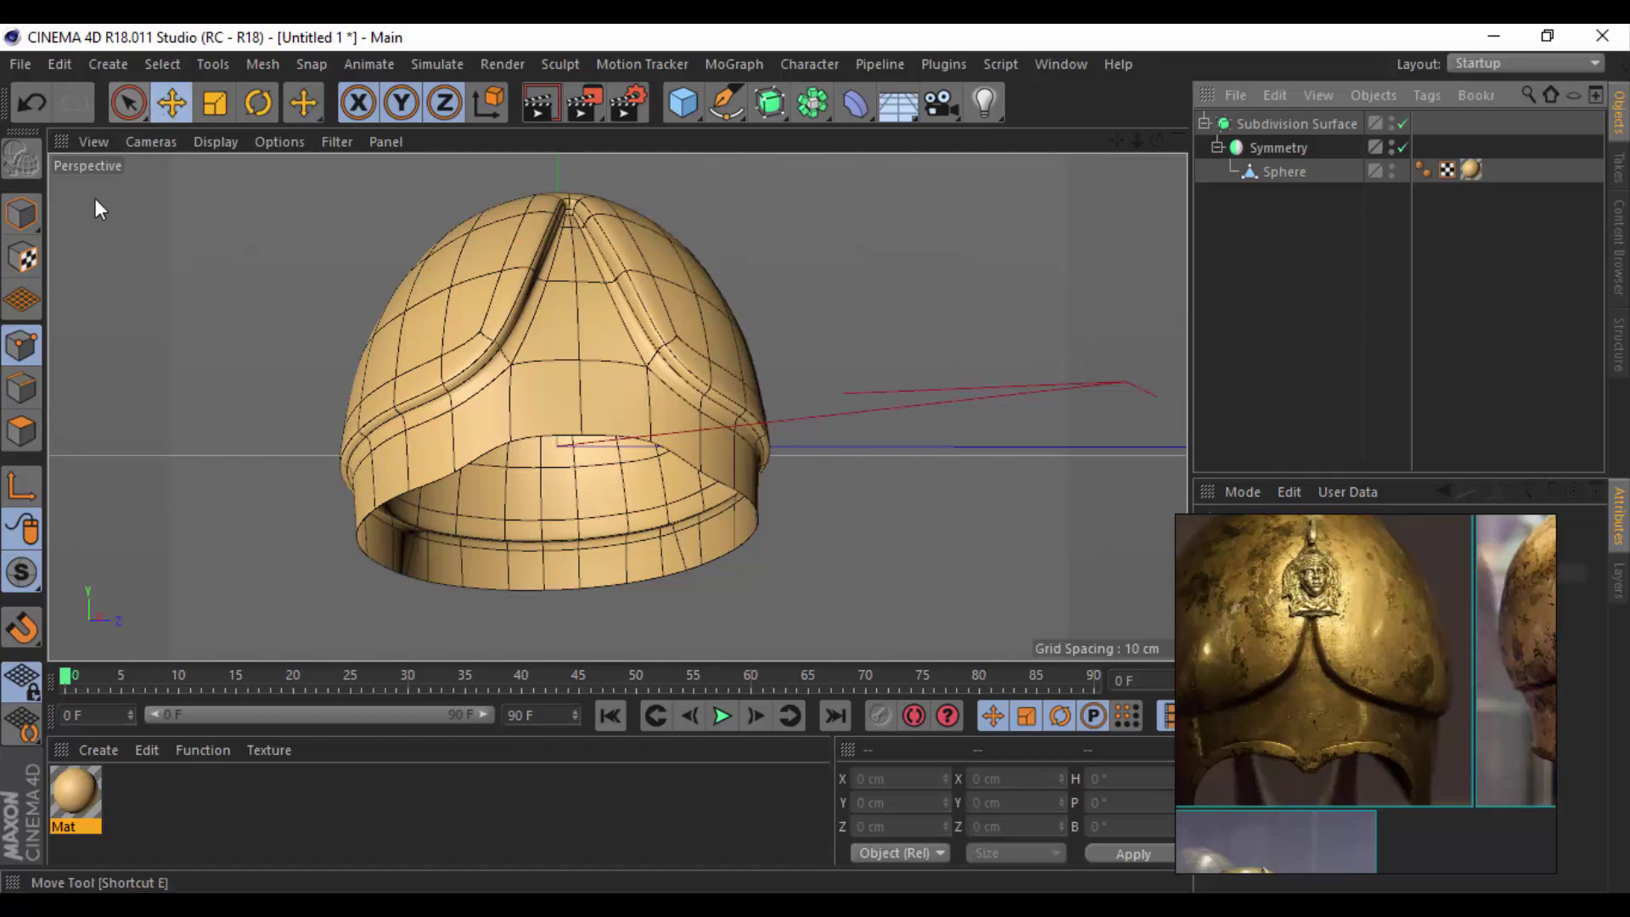
pyautogui.click(21, 214)
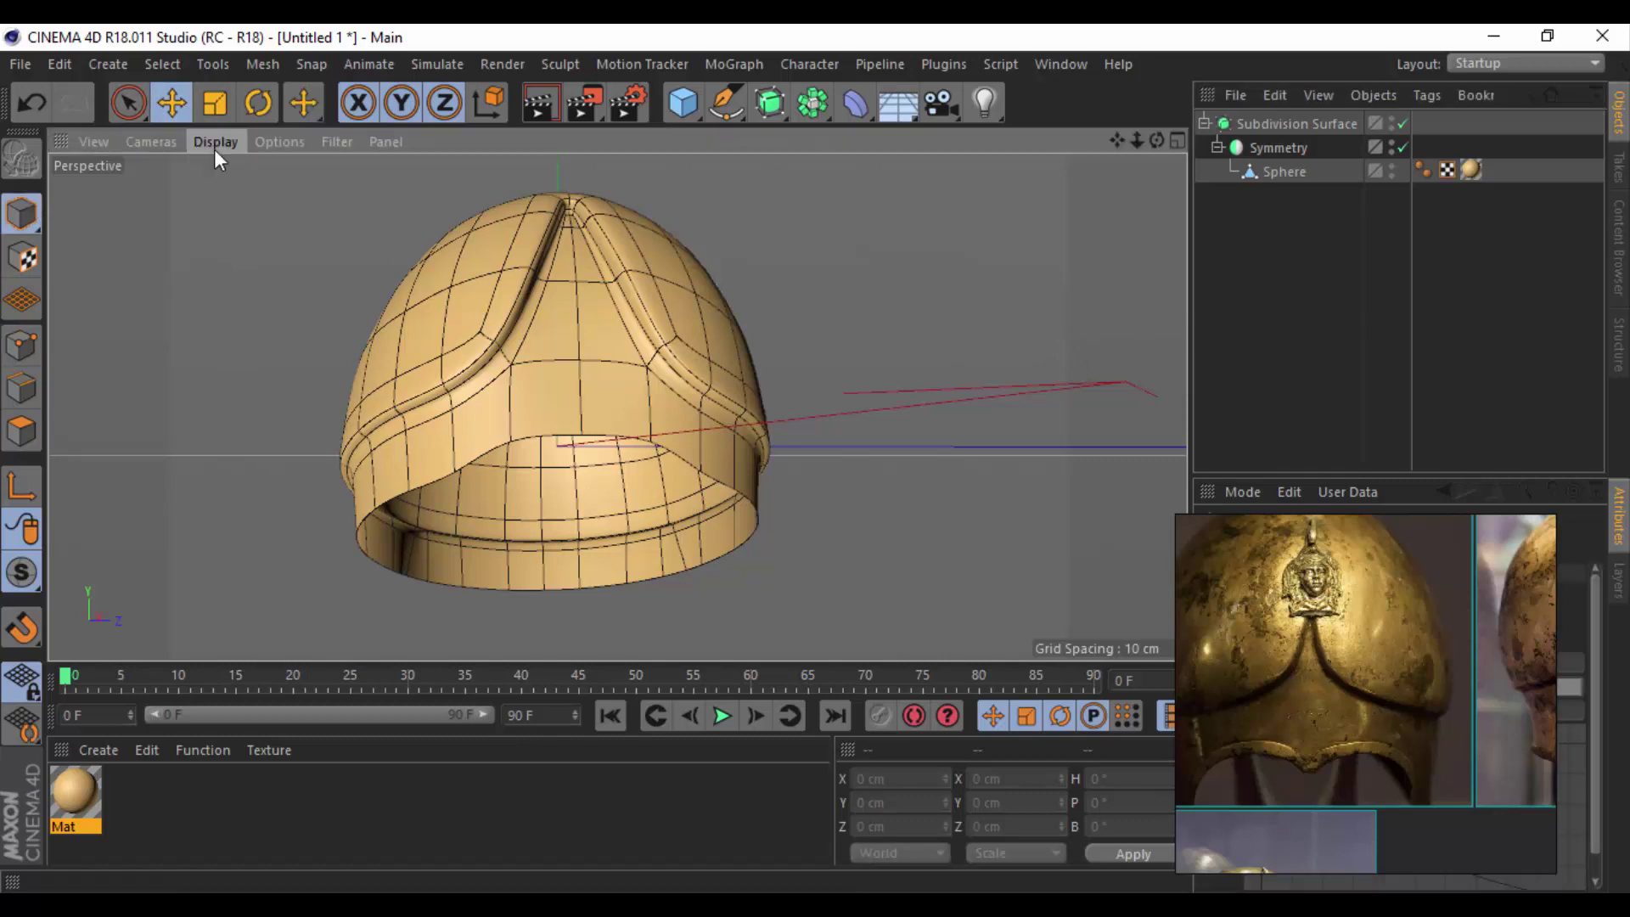
pyautogui.press('n')
pyautogui.press('b')
pyautogui.moveTo(563, 268)
pyautogui.keyDown('alt'); pyautogui.mouseDown()
pyautogui.moveTo(808, 350)
pyautogui.moveTo(803, 389)
pyautogui.moveTo(941, 391)
pyautogui.moveTo(946, 409)
pyautogui.mouseUp(); pyautogui.keyUp('alt')
# Select the sphere and check its Phong tag settings, then reselect the sphere.
pyautogui.click(1273, 171)
pyautogui.scroll(5, 662, 385)
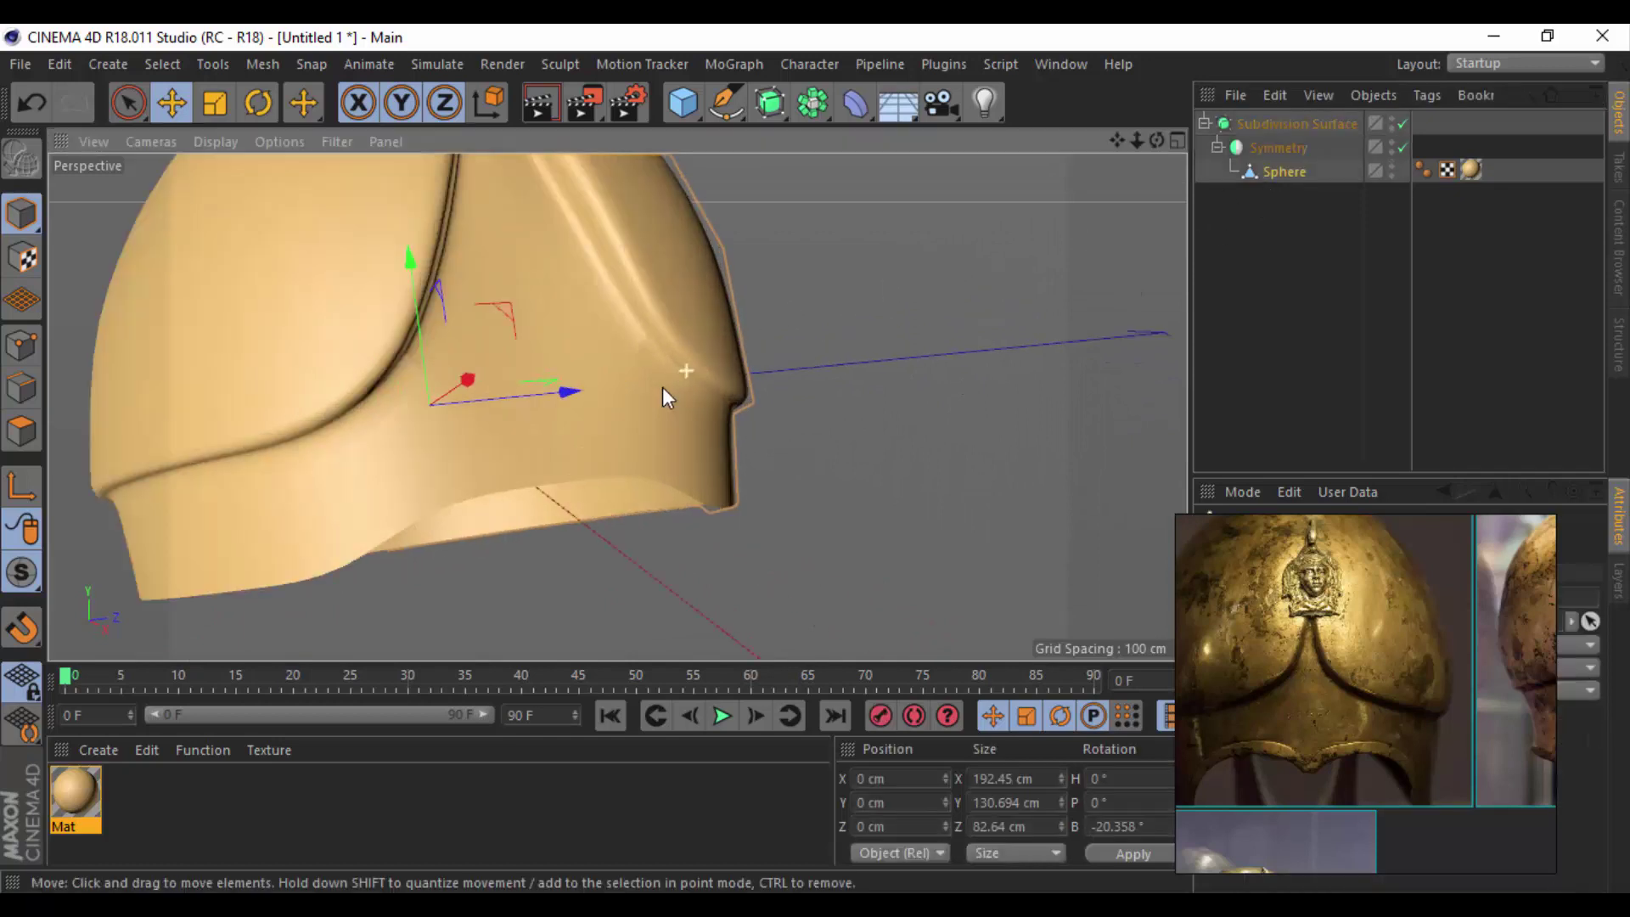
pyautogui.scroll(3, 635, 353)
pyautogui.scroll(3, 635, 353)
pyautogui.scroll(2, 659, 319)
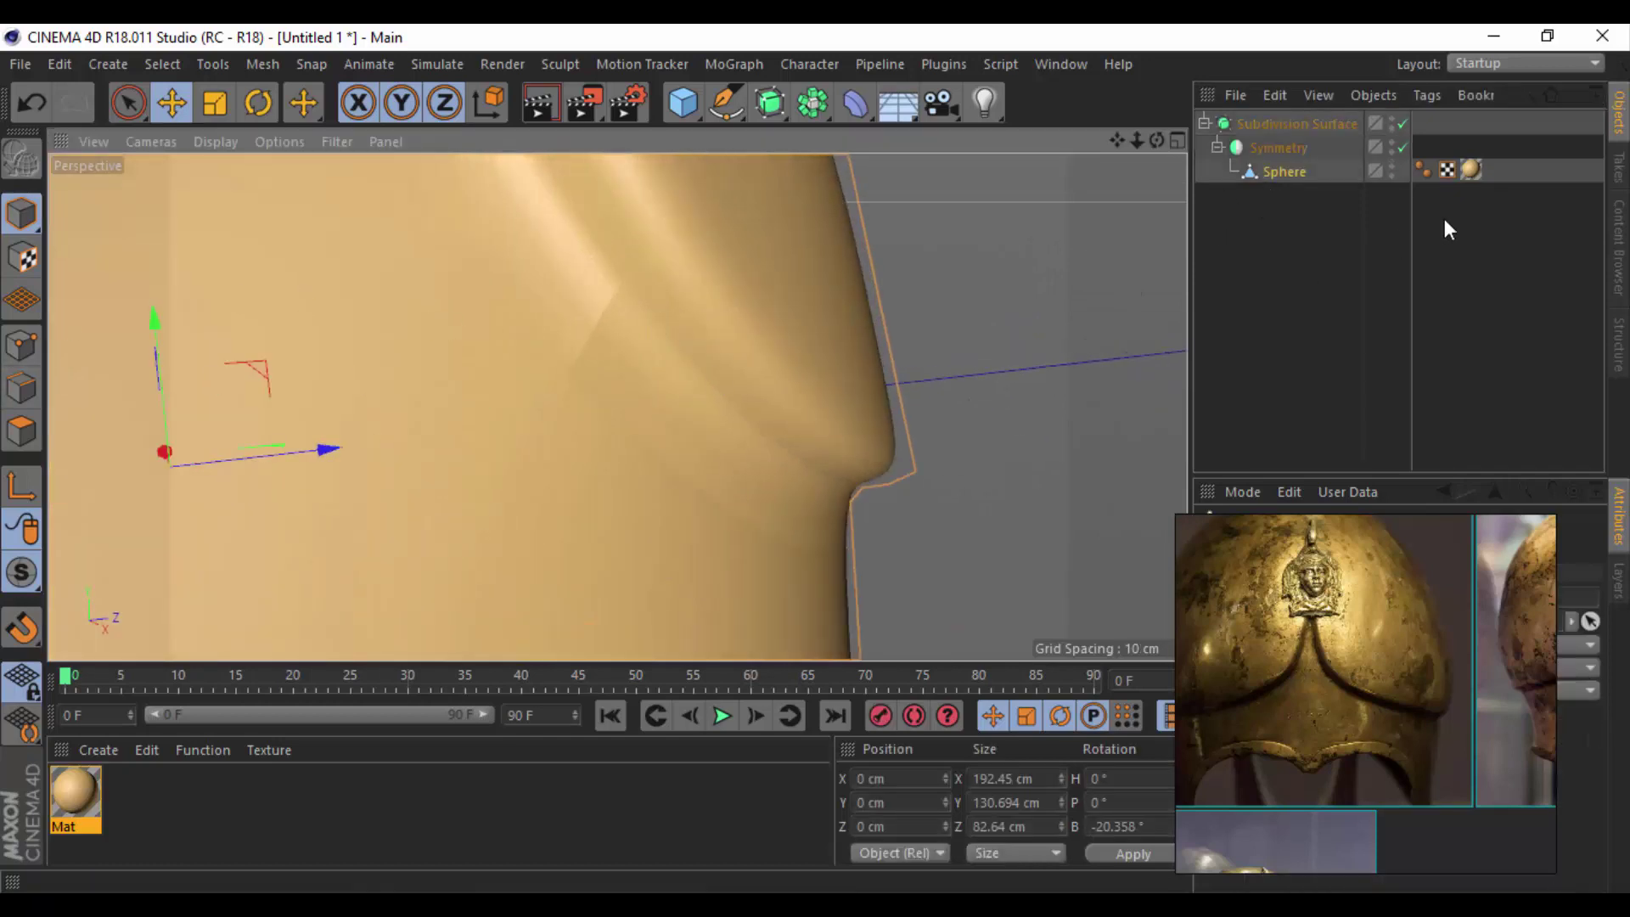
pyautogui.click(1423, 170)
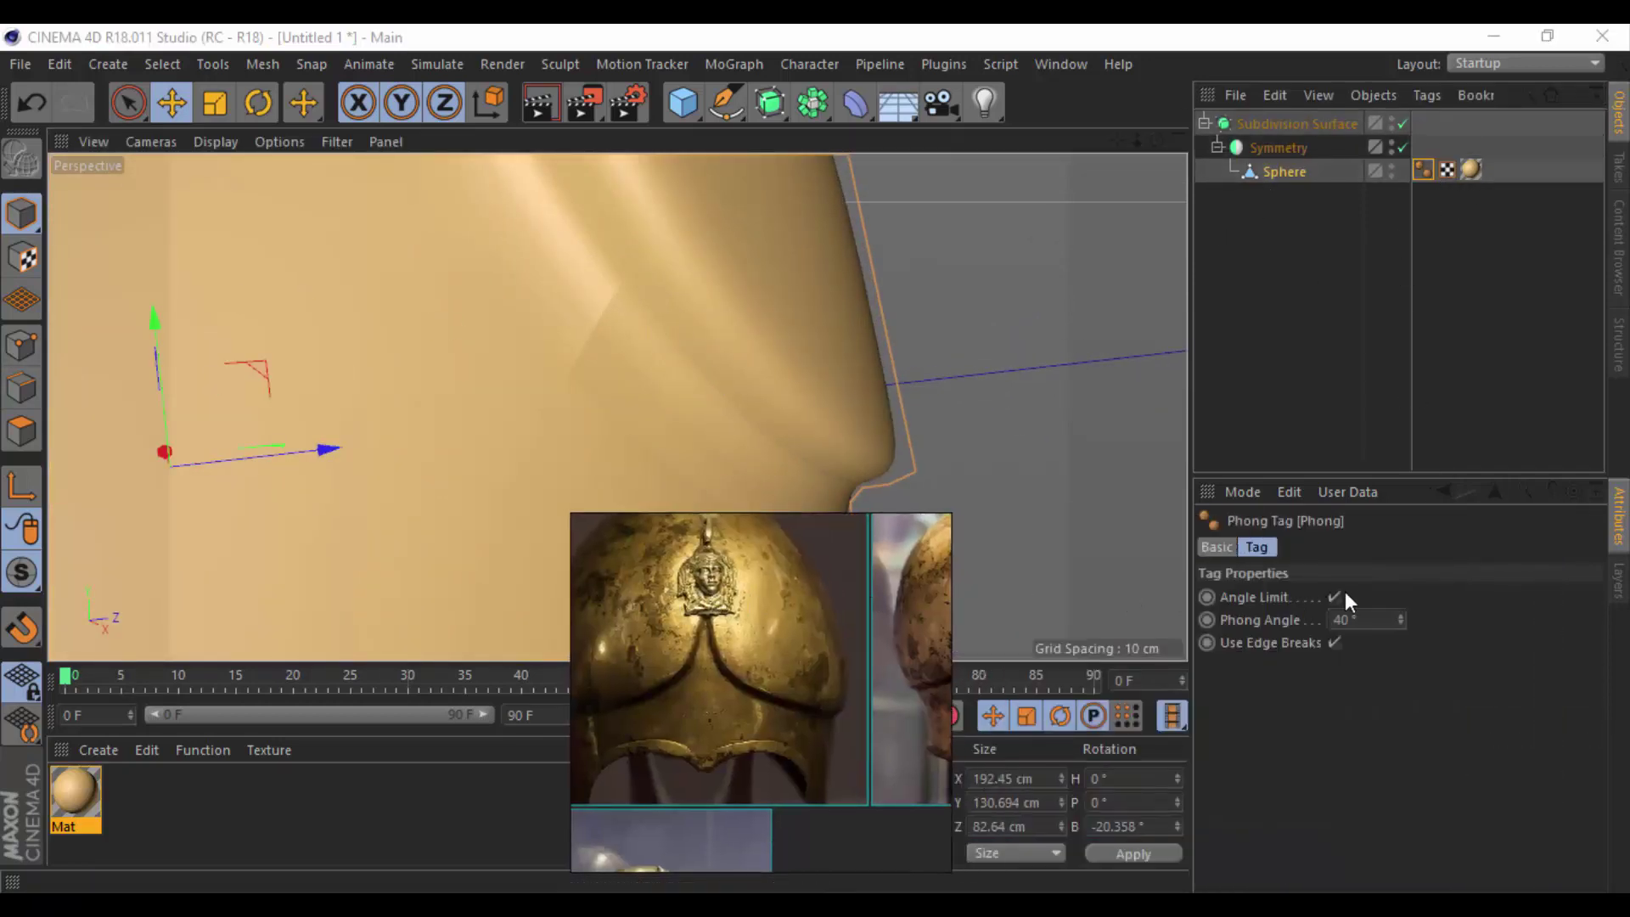
pyautogui.click(1198, 309)
pyautogui.scroll(-3, 483, 322)
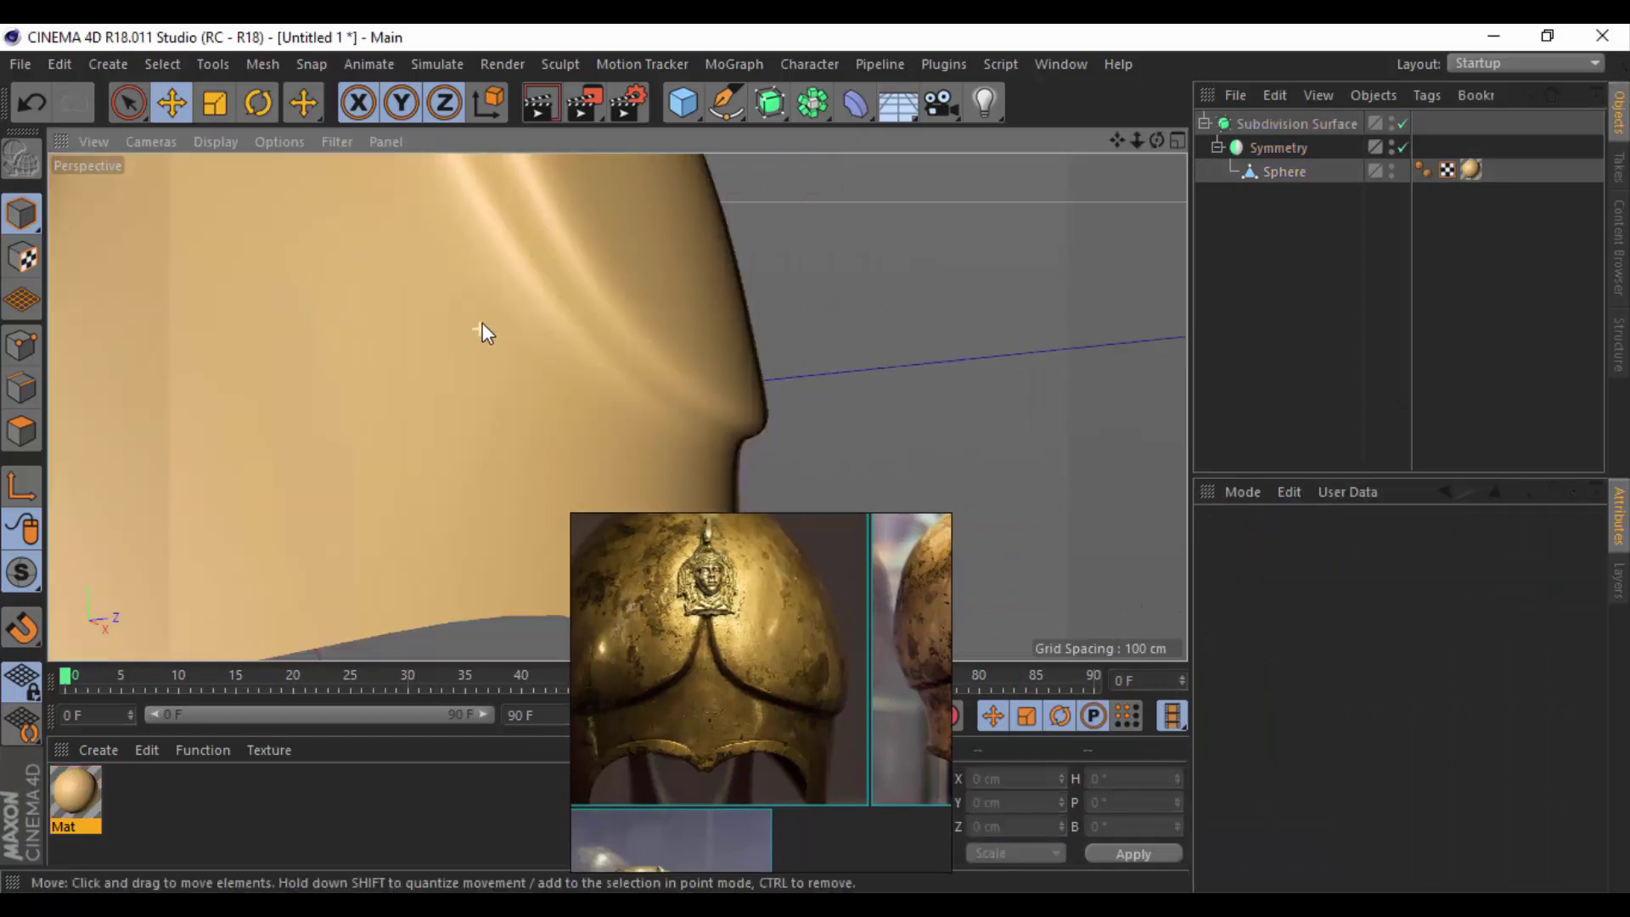
pyautogui.scroll(-3, 492, 316)
pyautogui.moveTo(491, 316)
pyautogui.keyDown('alt'); pyautogui.mouseDown()
pyautogui.moveTo(512, 279)
pyautogui.moveTo(489, 297)
pyautogui.mouseUp(); pyautogui.keyUp('alt')
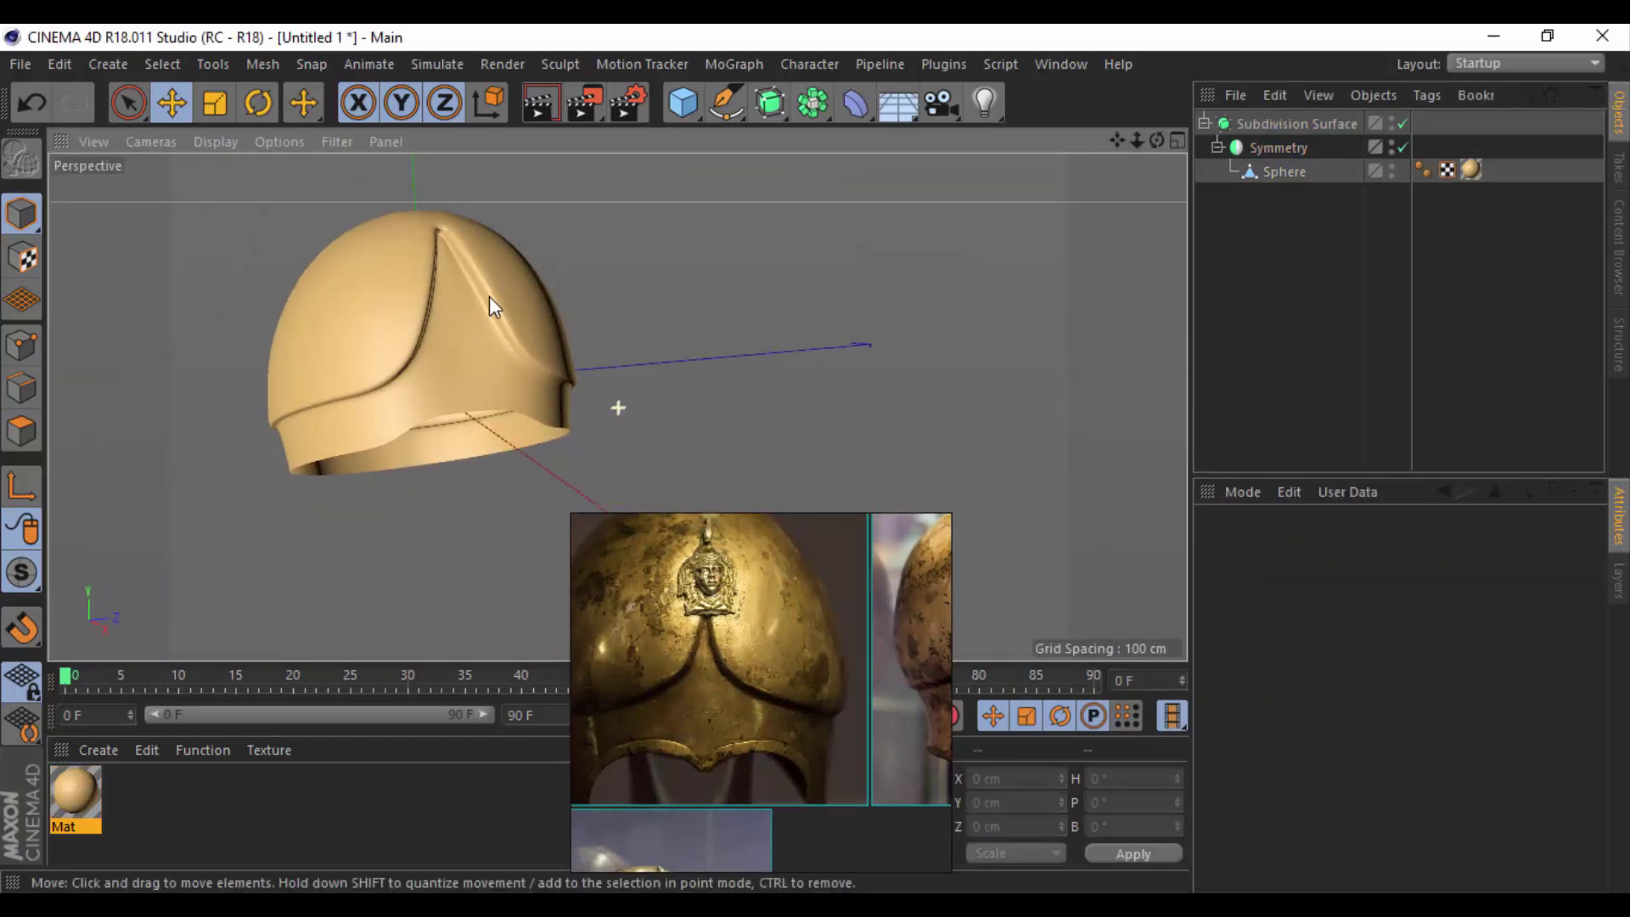
pyautogui.click(1286, 170)
# Use Rectangle Selection in Points mode and orbit to the lower cheek edge.
pyautogui.moveTo(135, 107); pyautogui.dragTo(185, 171)
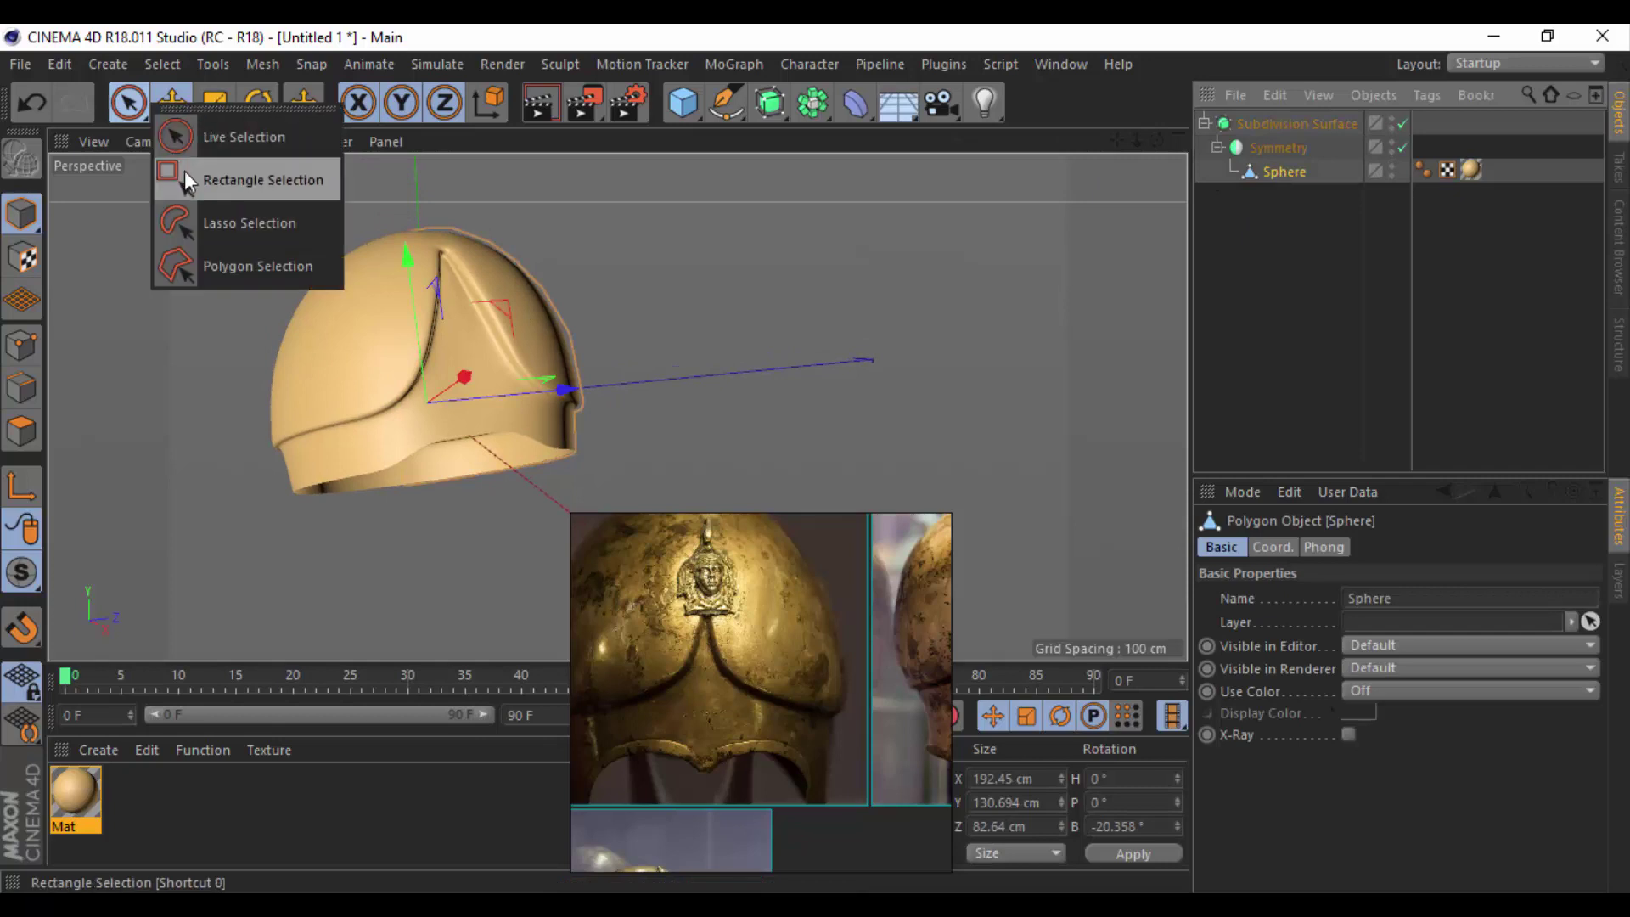
pyautogui.click(19, 346)
pyautogui.moveTo(724, 309)
pyautogui.keyDown('alt'); pyautogui.mouseDown()
pyautogui.moveTo(858, 309)
pyautogui.moveTo(697, 320)
pyautogui.moveTo(584, 268)
pyautogui.moveTo(390, 288)
pyautogui.mouseUp(); pyautogui.keyUp('alt')
pyautogui.moveTo(389, 288)
pyautogui.keyDown('alt'); pyautogui.mouseDown(button='right')
pyautogui.moveTo(582, 410)
pyautogui.moveTo(776, 370)
pyautogui.mouseUp(button='right'); pyautogui.keyUp('alt')
pyautogui.moveTo(776, 370)
pyautogui.keyDown('alt'); pyautogui.mouseDown()
pyautogui.moveTo(1037, 300)
pyautogui.moveTo(740, 401)
pyautogui.moveTo(633, 421)
pyautogui.moveTo(633, 400)
pyautogui.mouseUp(); pyautogui.keyUp('alt')
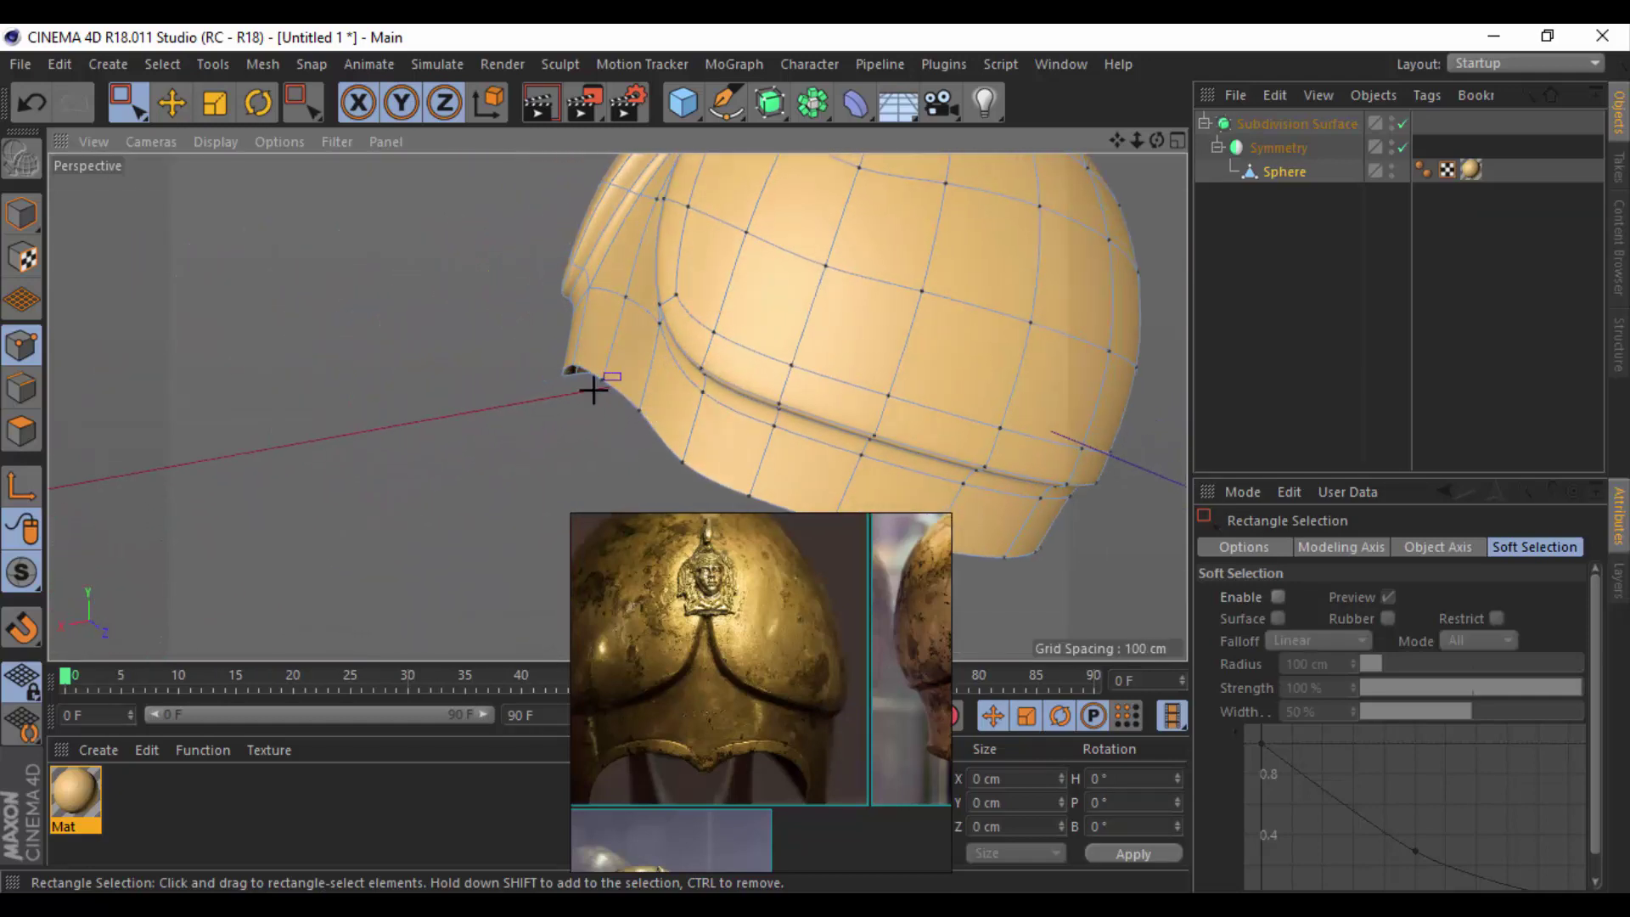
# Move the front-edge points 17.46 cm along Z and 20.493 cm down along Y.
pyautogui.click(593, 390)
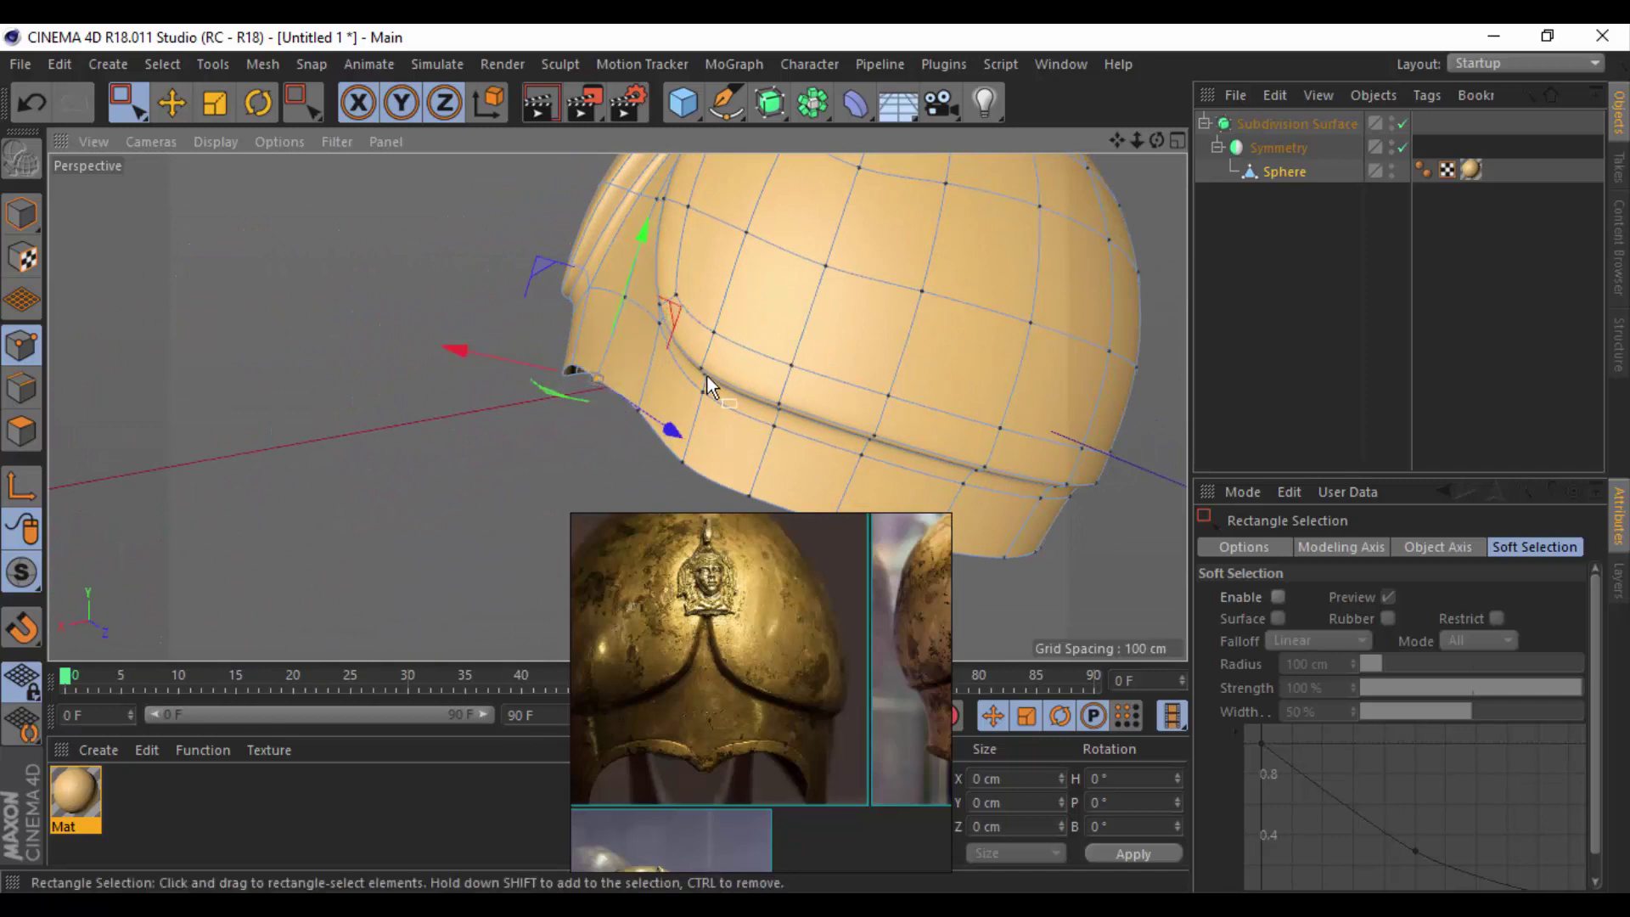
pyautogui.moveTo(672, 431); pyautogui.dragTo(643, 418)
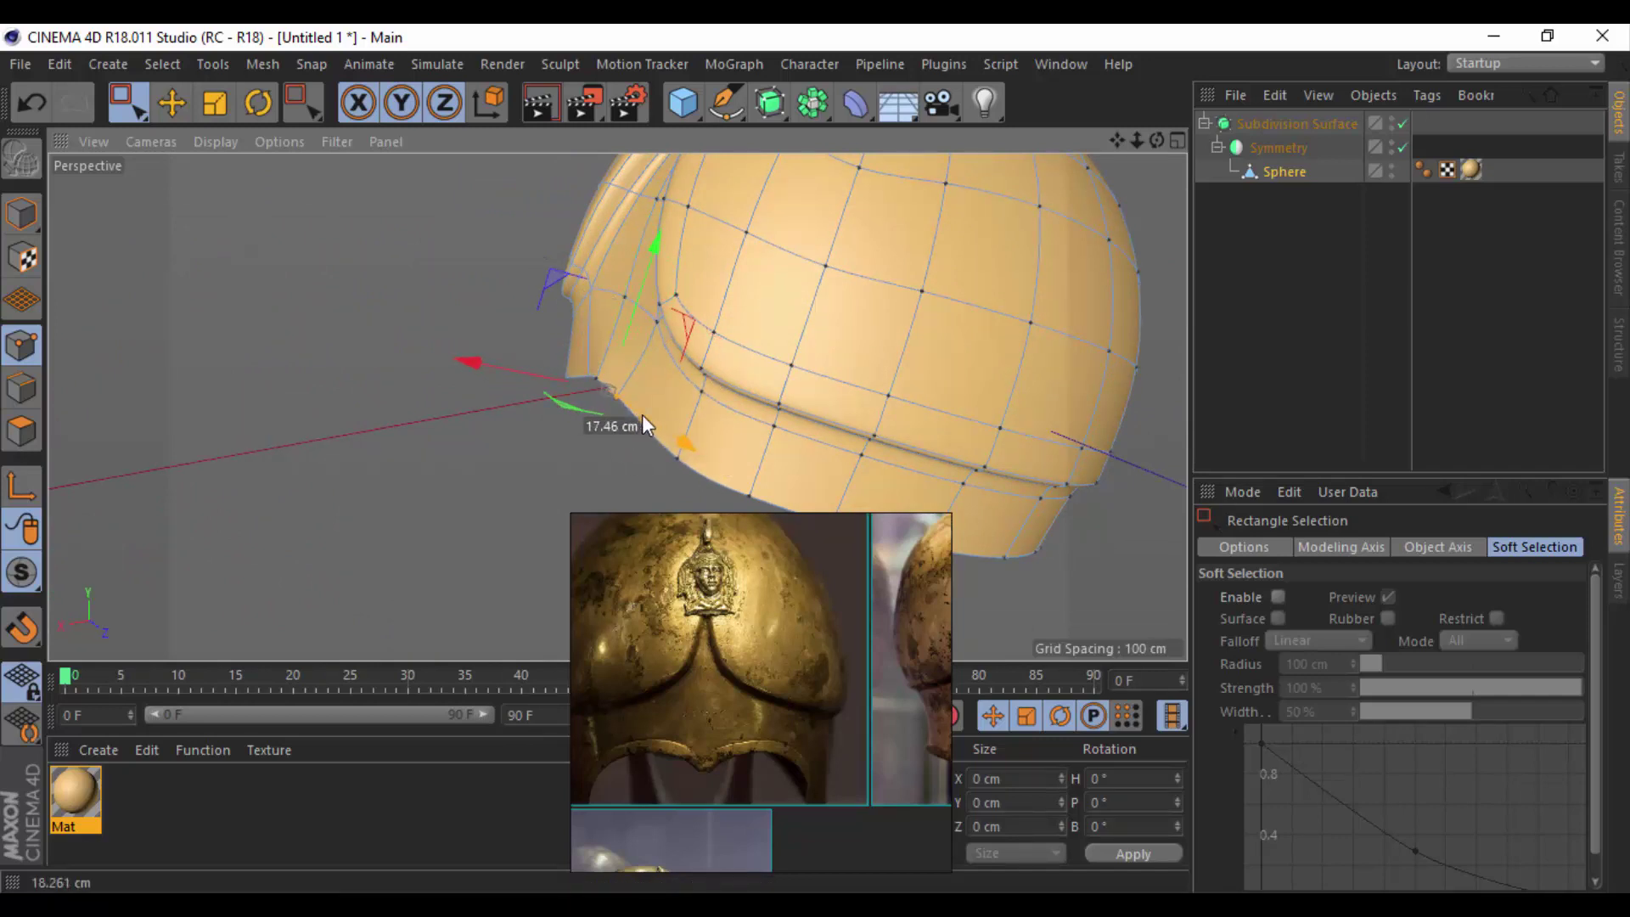
pyautogui.moveTo(548, 389)
pyautogui.keyDown('alt'); pyautogui.mouseDown()
pyautogui.moveTo(685, 447)
pyautogui.moveTo(816, 473)
pyautogui.moveTo(528, 390)
pyautogui.mouseUp(); pyautogui.keyUp('alt')
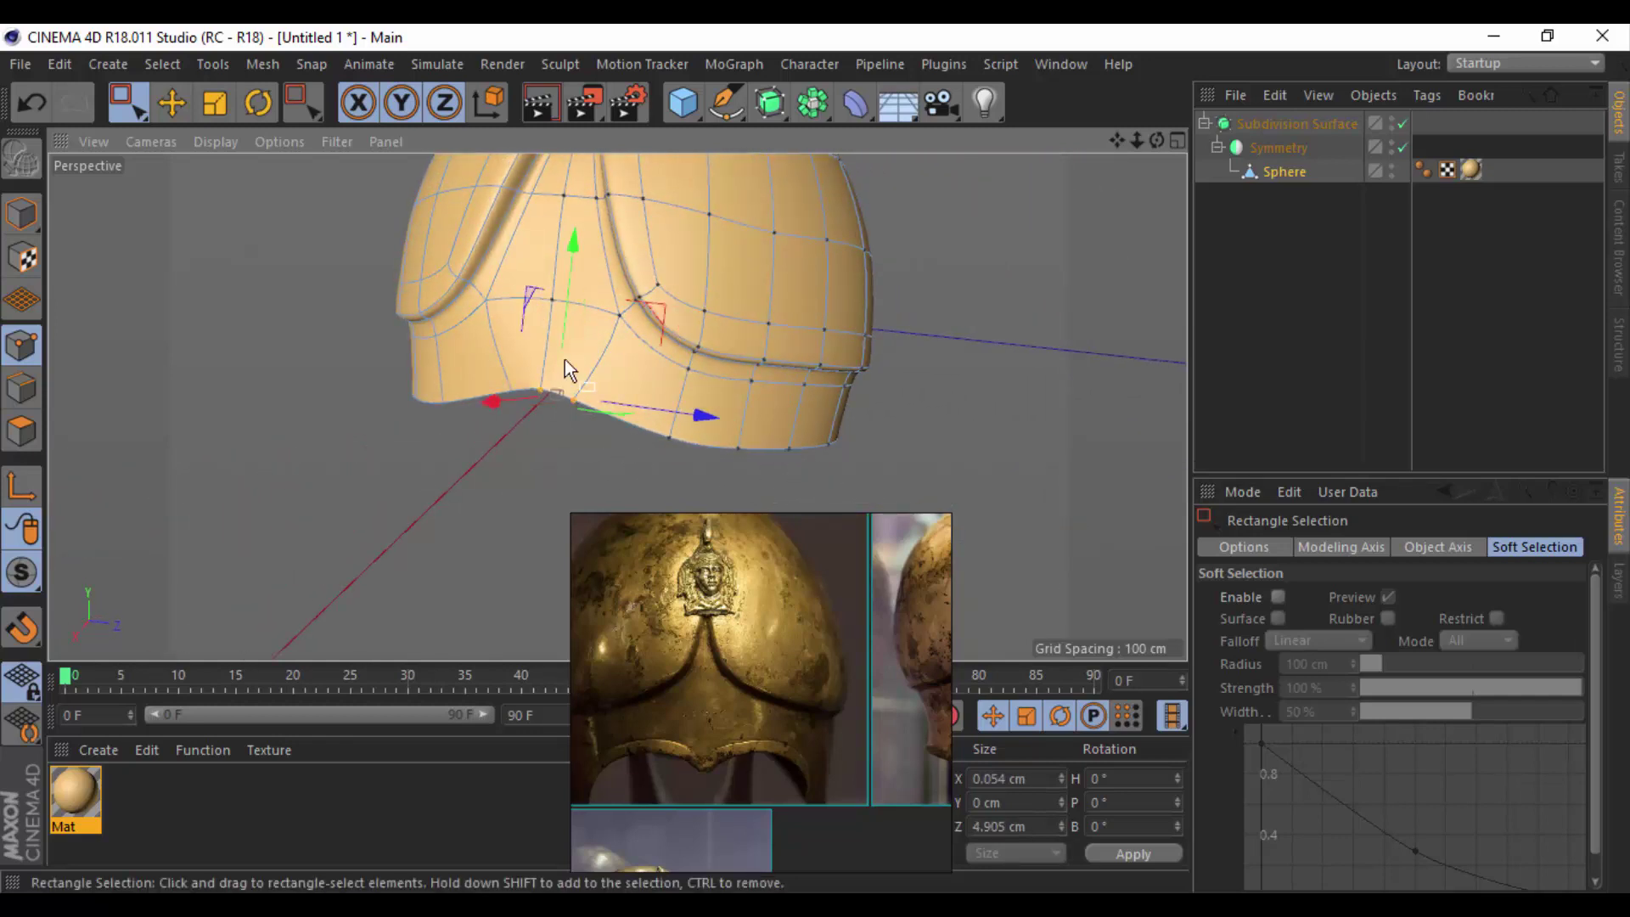
pyautogui.moveTo(575, 291); pyautogui.dragTo(578, 367)
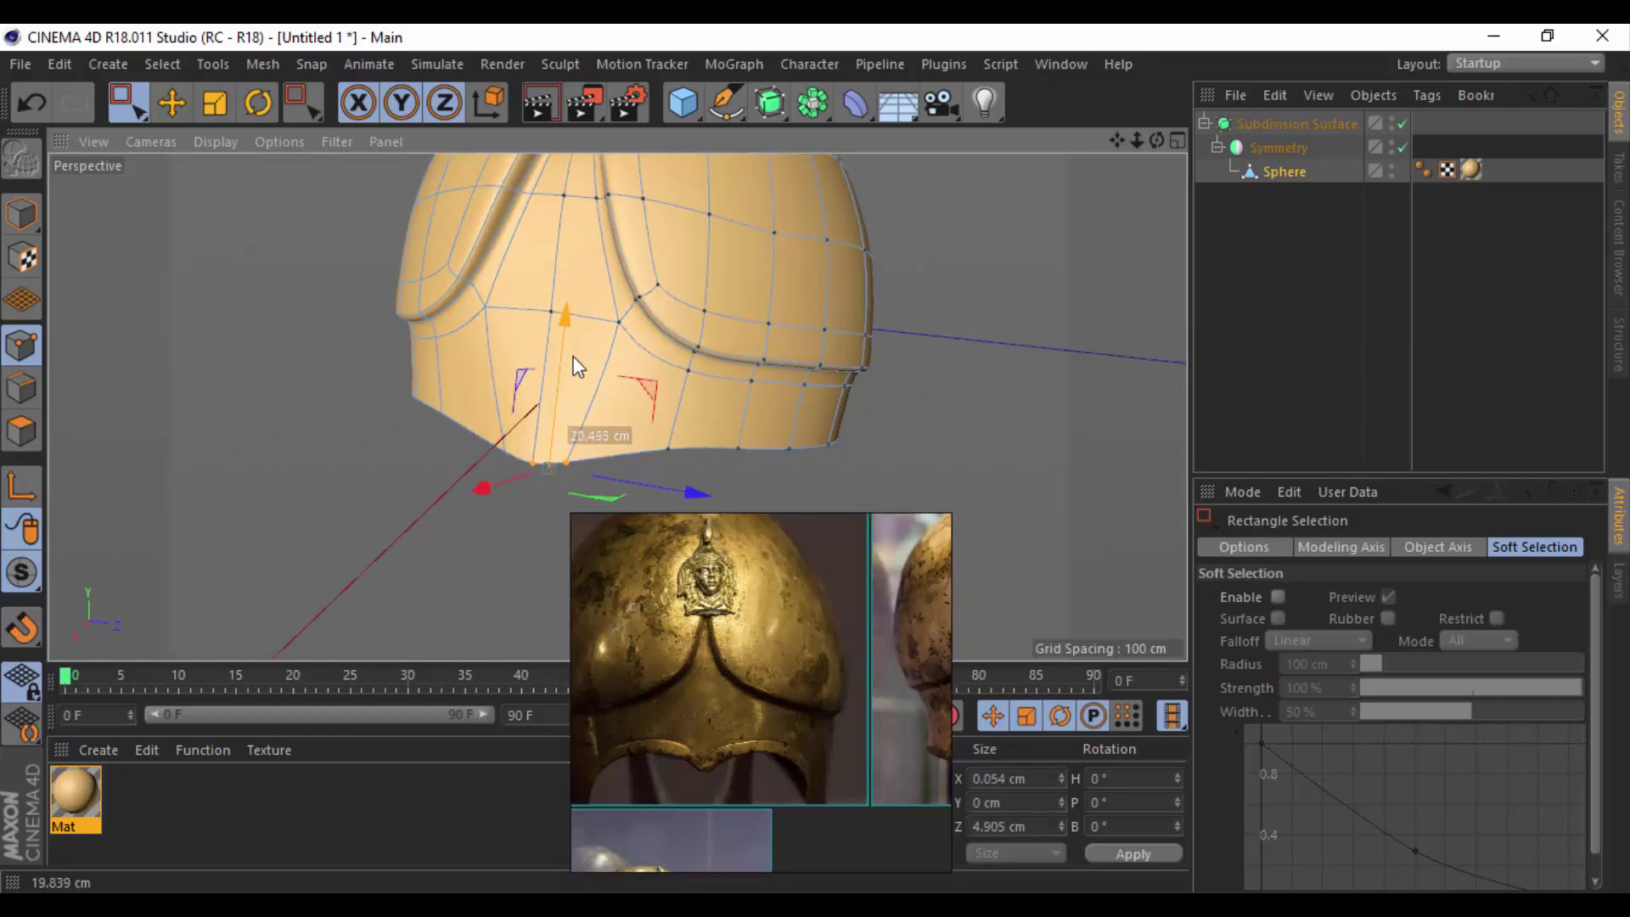
pyautogui.moveTo(775, 388)
pyautogui.keyDown('alt'); pyautogui.mouseDown()
pyautogui.moveTo(681, 288)
pyautogui.moveTo(588, 359)
pyautogui.moveTo(507, 333)
pyautogui.mouseUp(); pyautogui.keyUp('alt')
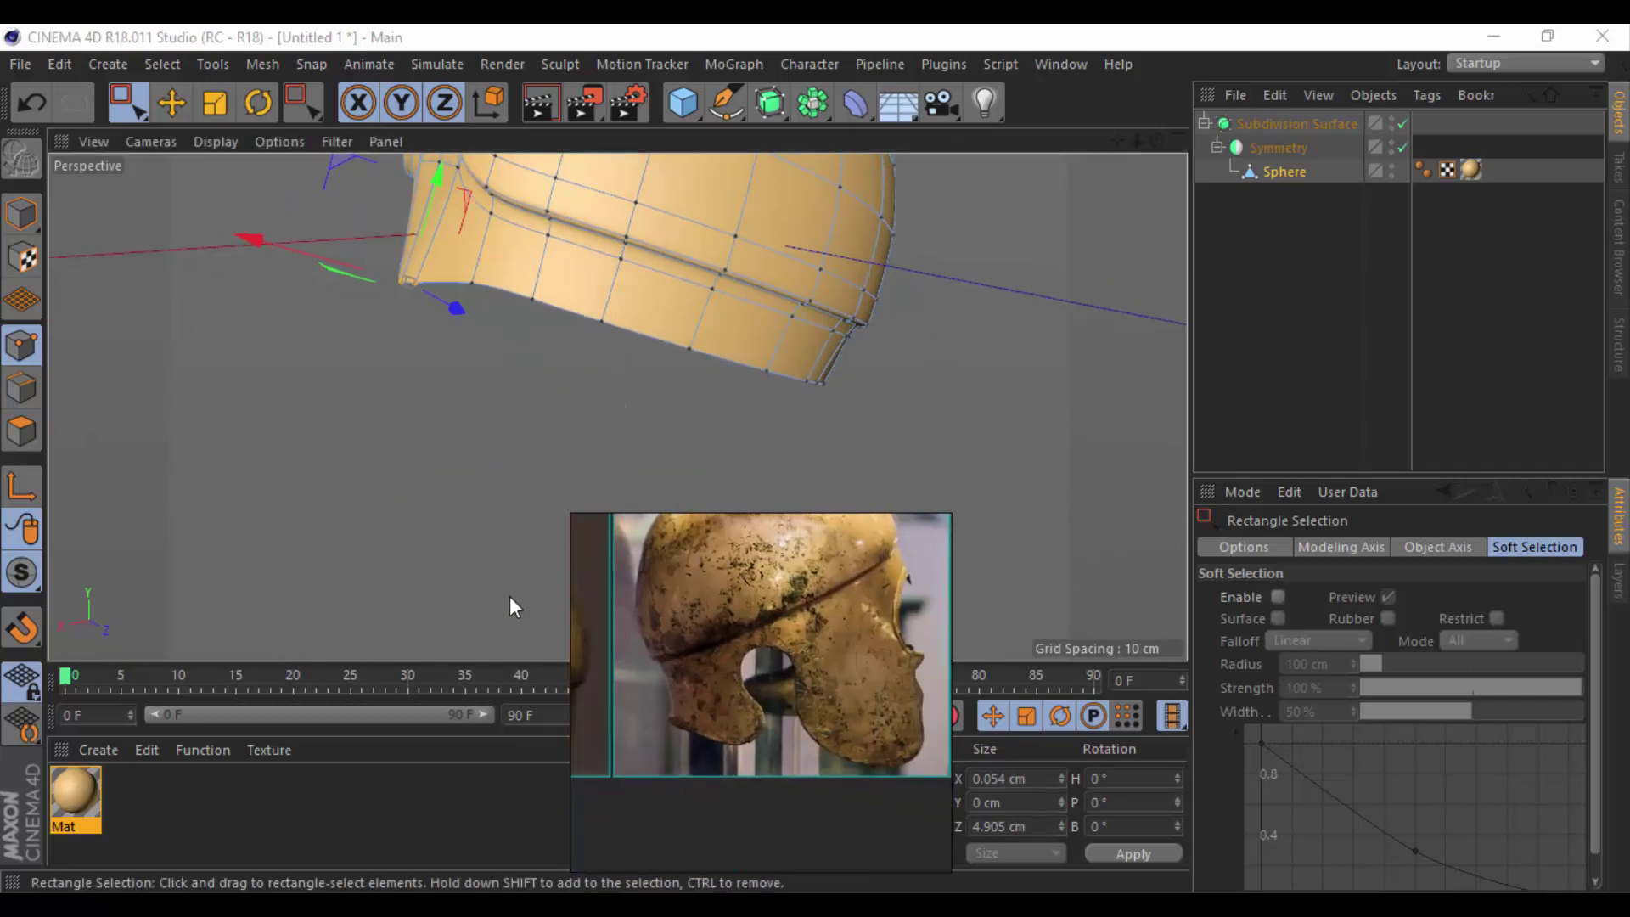
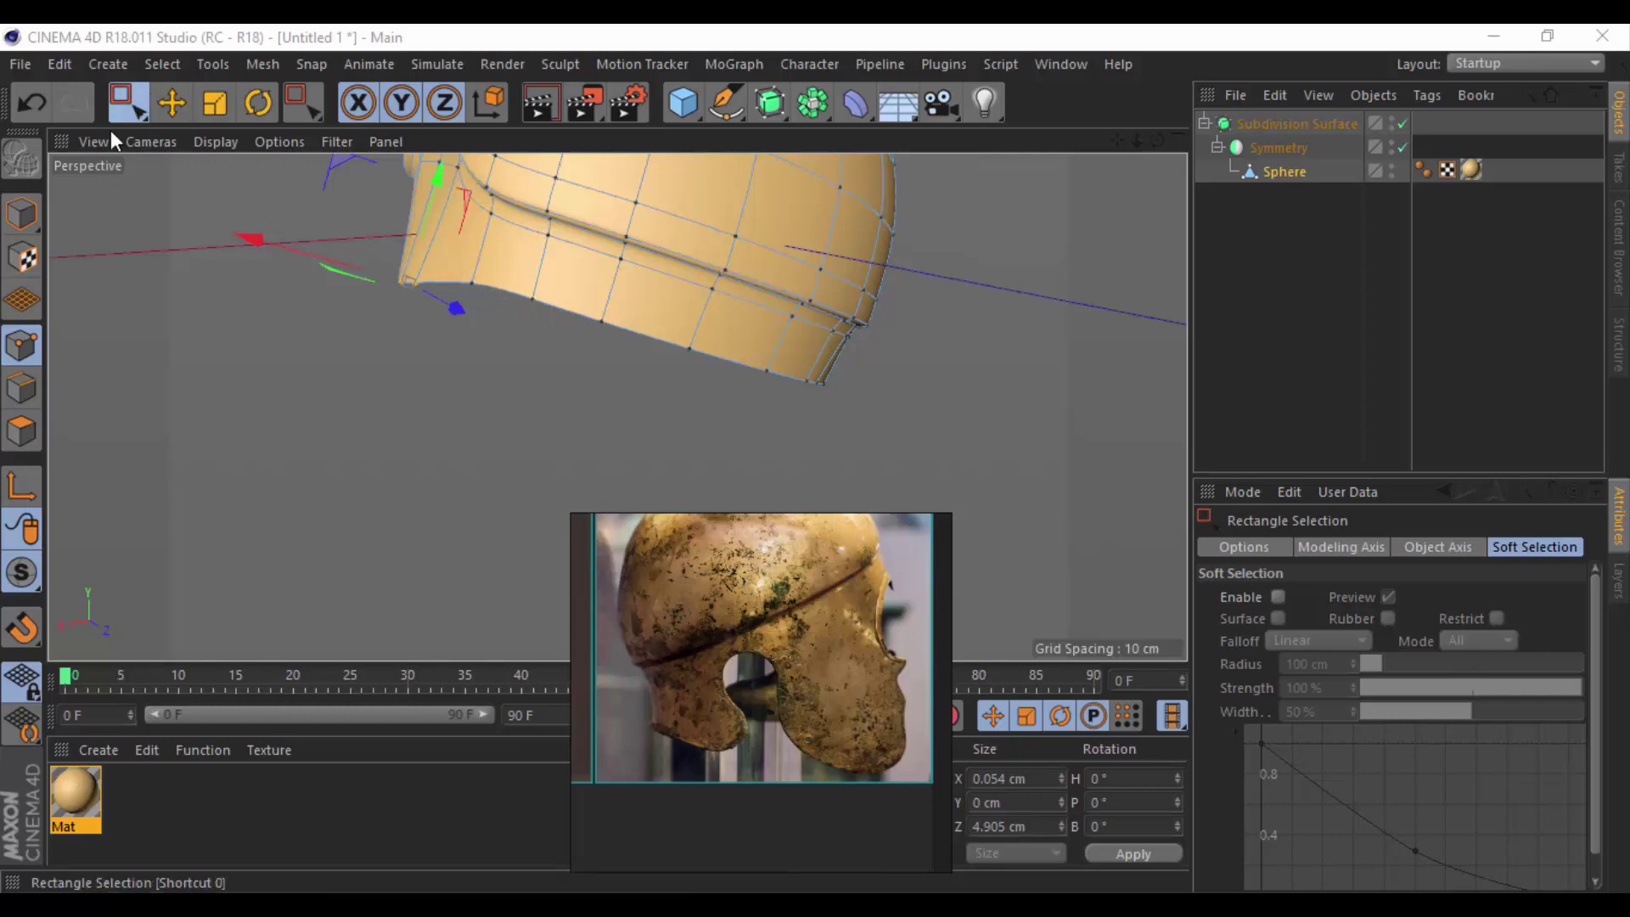
# Select the helmet's bottom rim edge loop and scale it flat on Y.
pyautogui.click(172, 103)
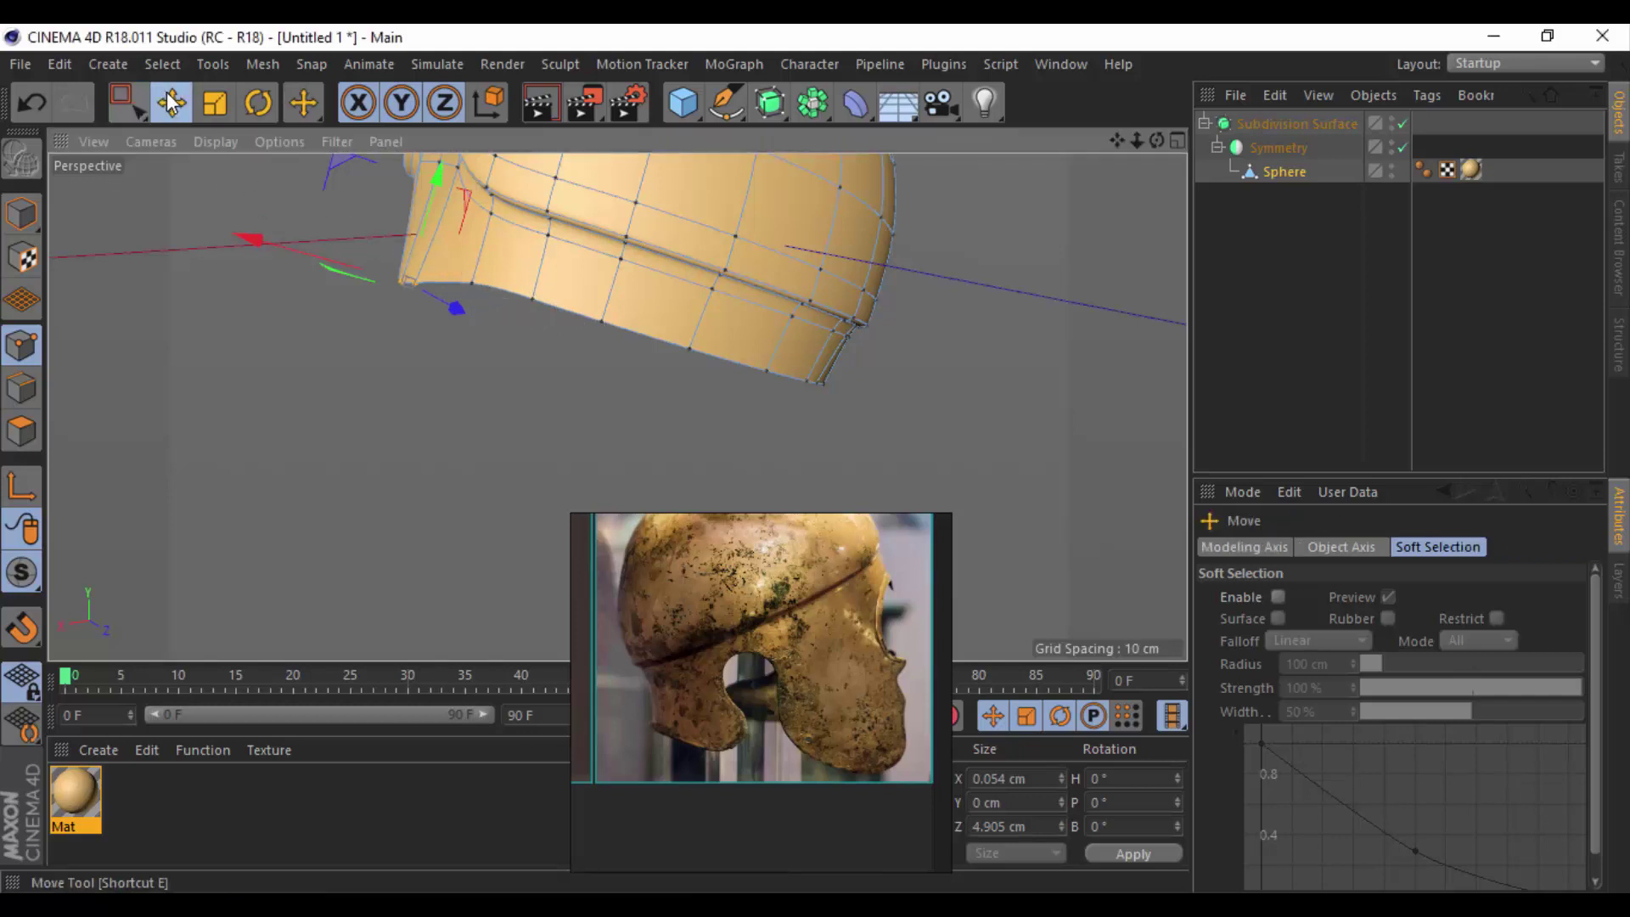
pyautogui.doubleClick(563, 300)
pyautogui.click(216, 103)
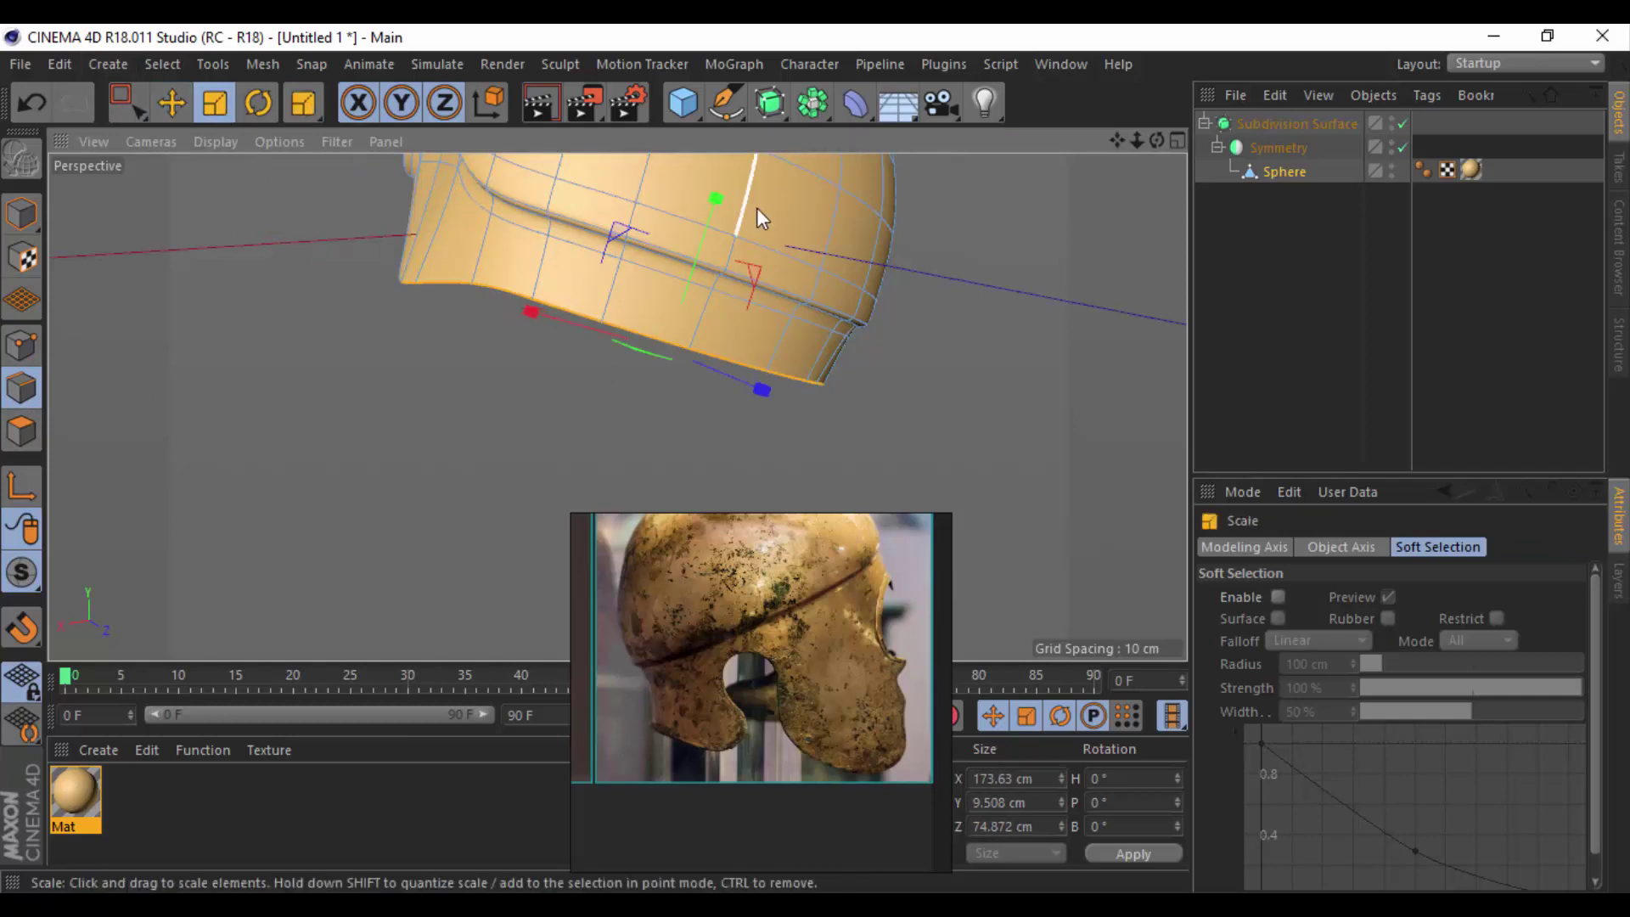
pyautogui.moveTo(710, 217); pyautogui.dragTo(681, 308)
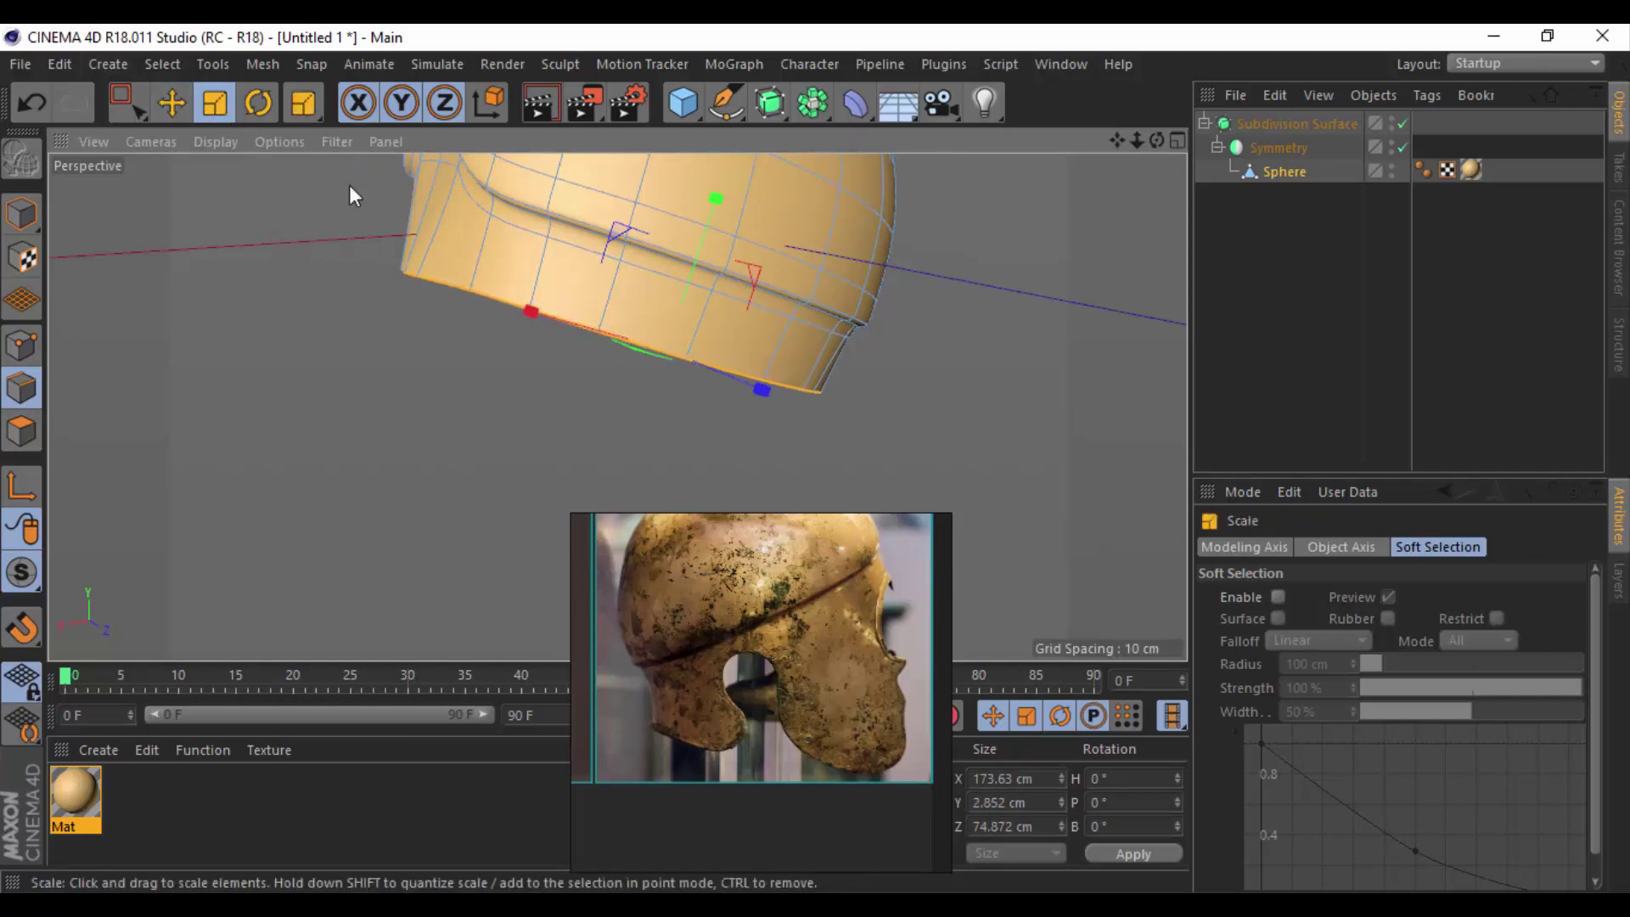
# Move the flattened rim down about 62 cm along Y to lengthen the helmet's sides.
pyautogui.click(172, 102)
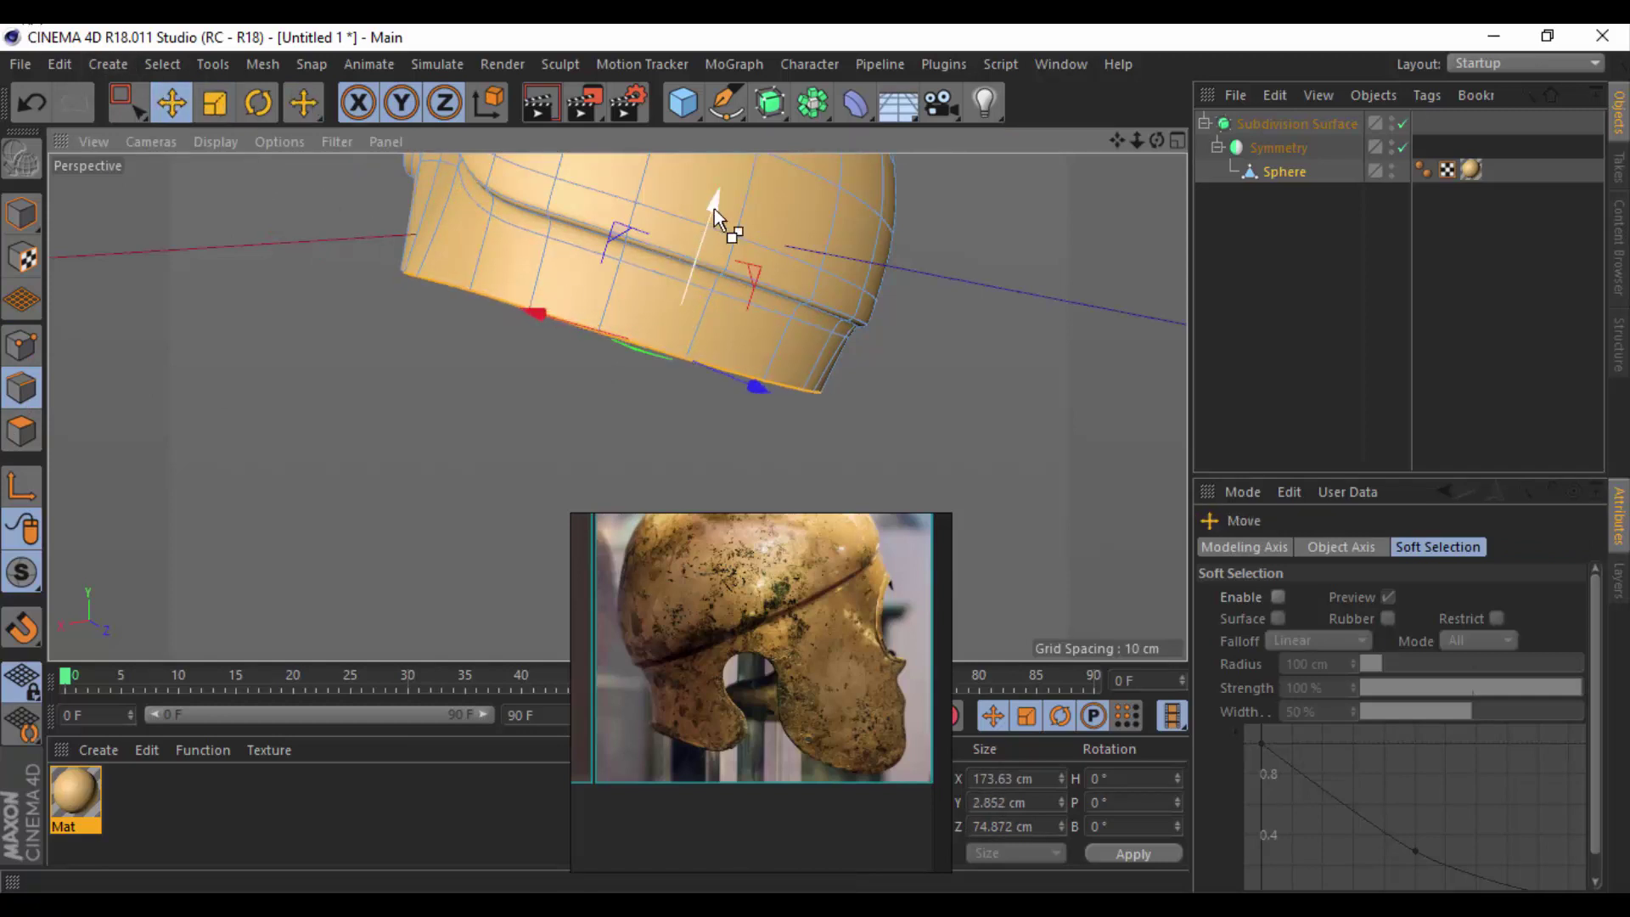
pyautogui.moveTo(711, 214); pyautogui.dragTo(649, 396)
pyautogui.scroll(-3, 502, 341)
pyautogui.moveTo(502, 351)
pyautogui.keyDown('alt'); pyautogui.mouseDown()
pyautogui.moveTo(771, 365)
pyautogui.moveTo(1002, 349)
pyautogui.mouseUp(); pyautogui.keyUp('alt')
pyautogui.keyDown('alt'); pyautogui.moveTo(922, 346); pyautogui.dragTo(832, 343); pyautogui.keyUp('alt')
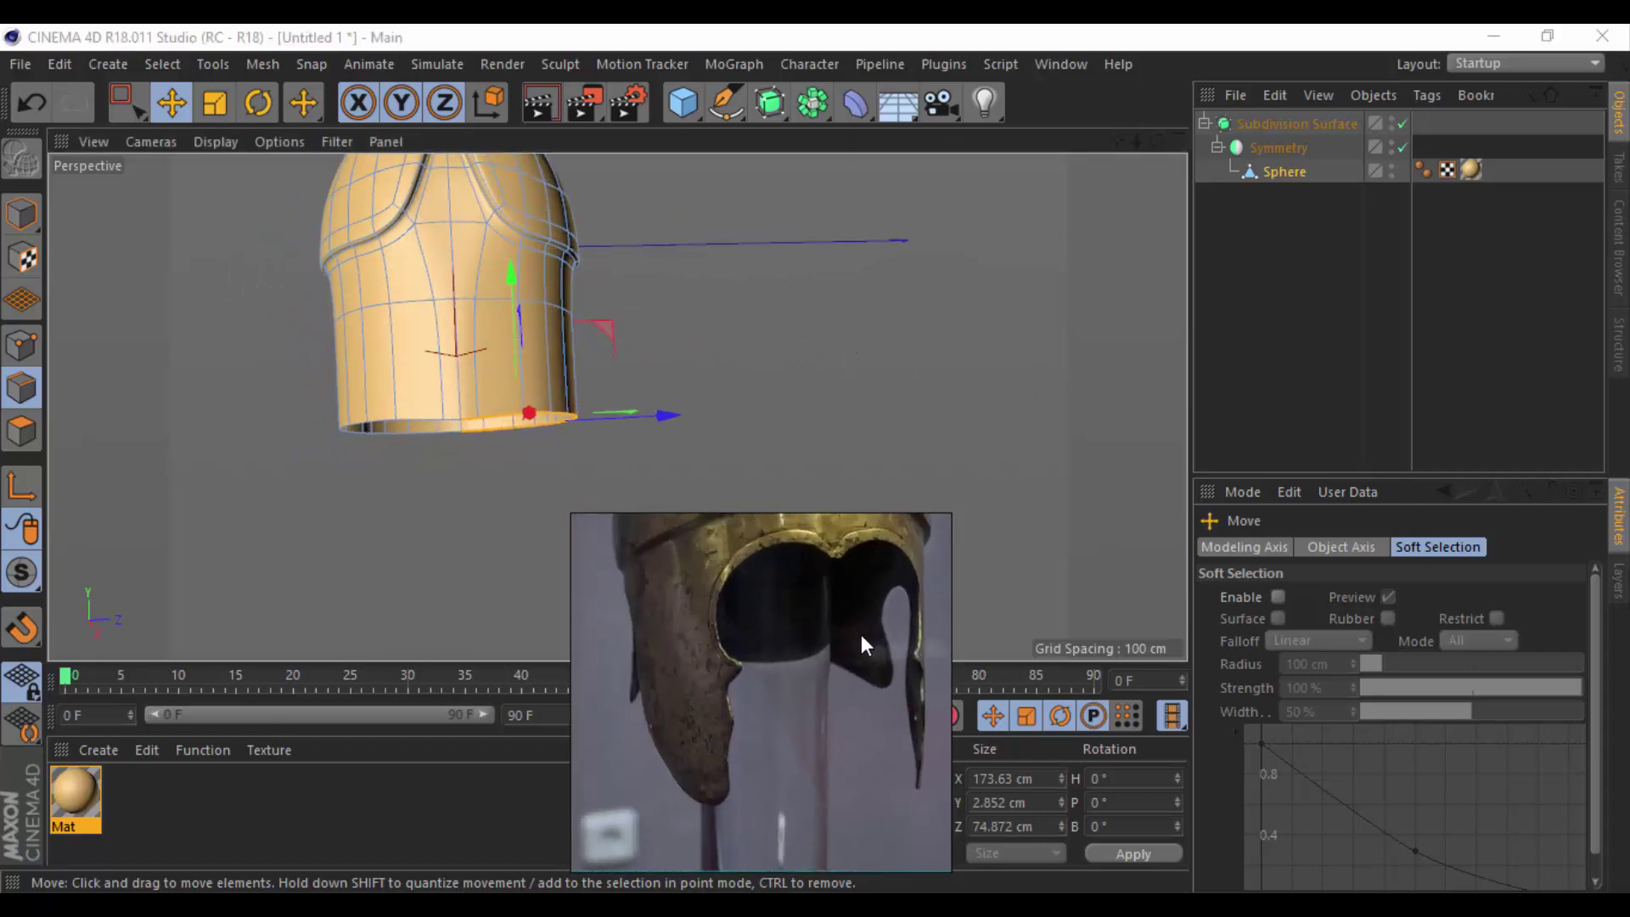
pyautogui.moveTo(706, 278)
pyautogui.keyDown('alt'); pyautogui.mouseDown()
pyautogui.moveTo(913, 276)
pyautogui.moveTo(884, 251)
pyautogui.moveTo(684, 294)
pyautogui.mouseUp(); pyautogui.keyUp('alt')
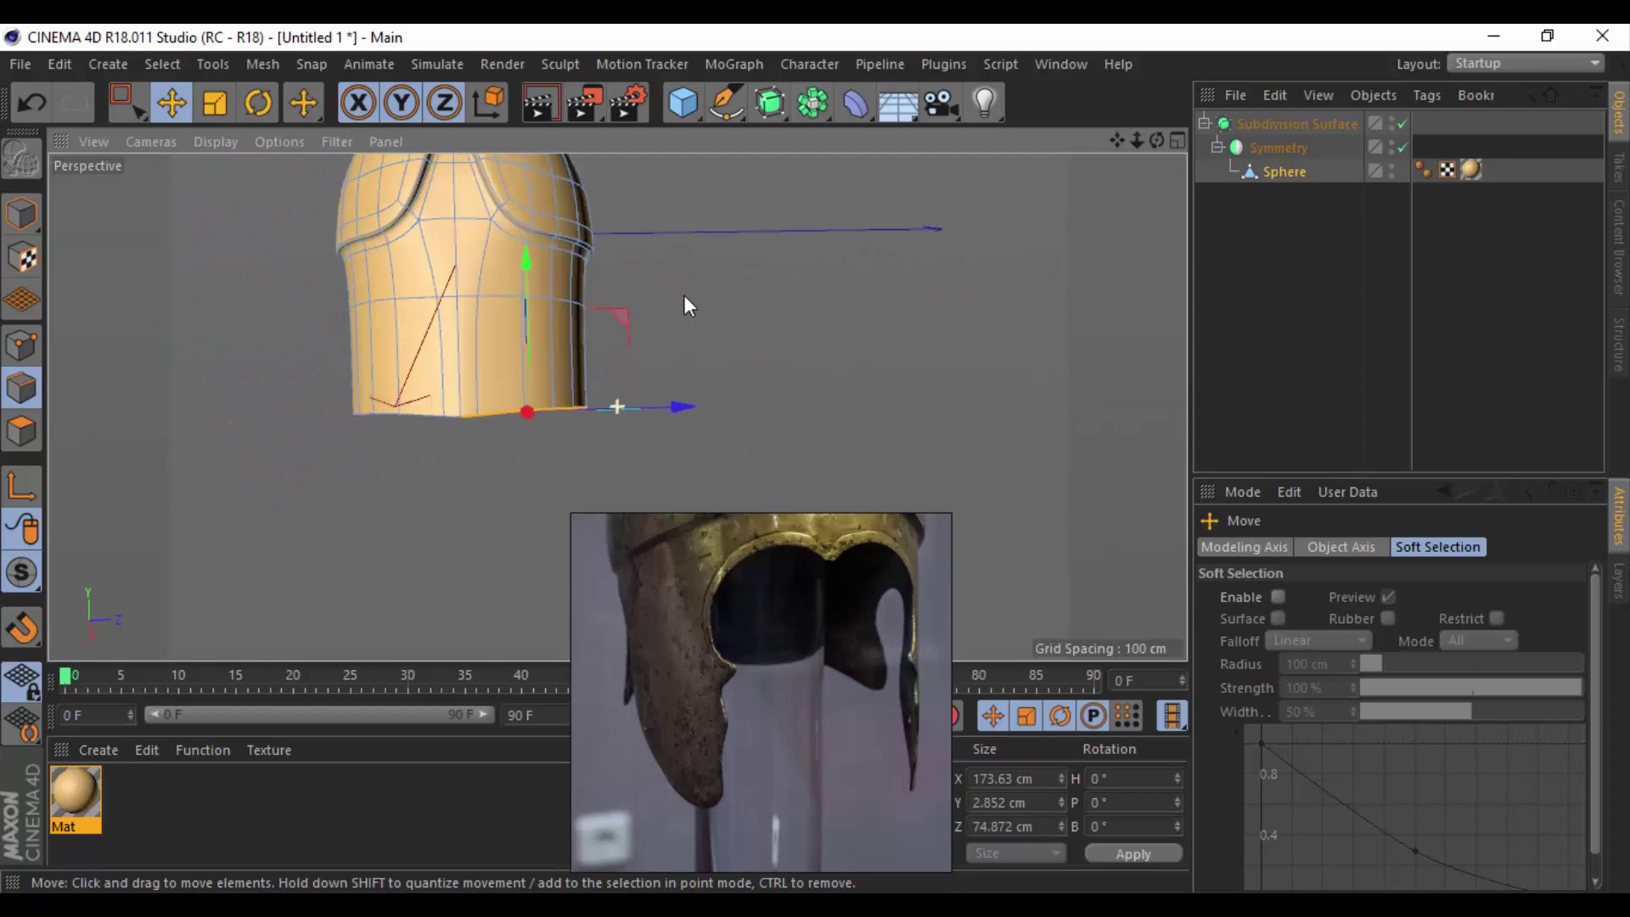
# Start a Line Cut in Point mode with three angled points on the helmet's side.
pyautogui.click(21, 344)
pyautogui.rightClick(786, 324)
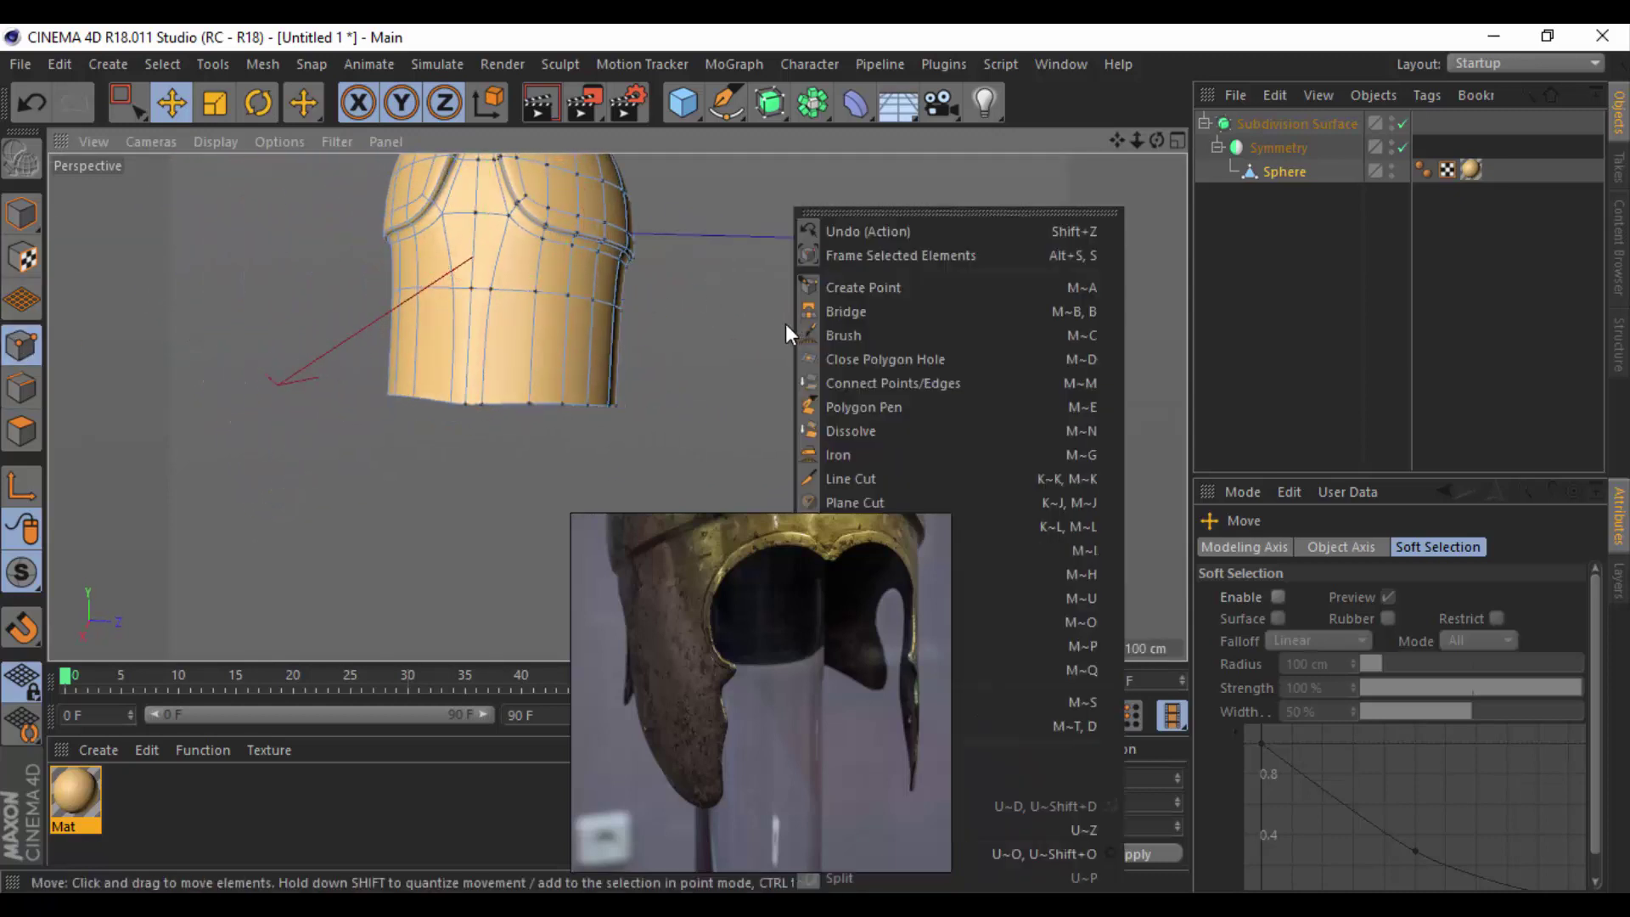
pyautogui.click(852, 477)
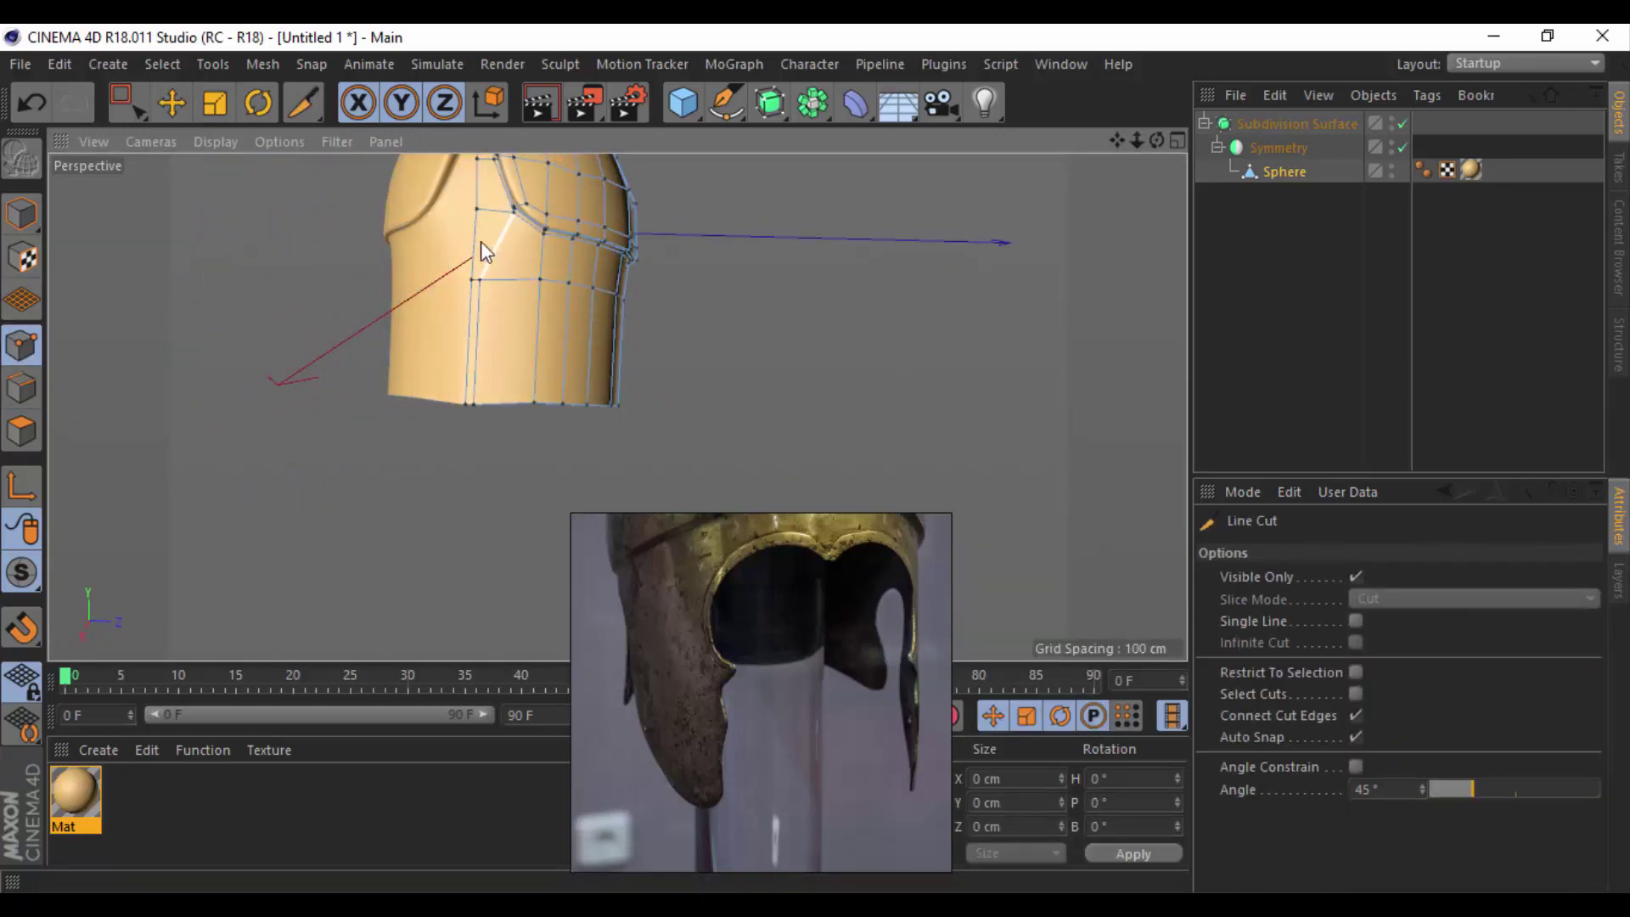
pyautogui.scroll(2, 480, 265)
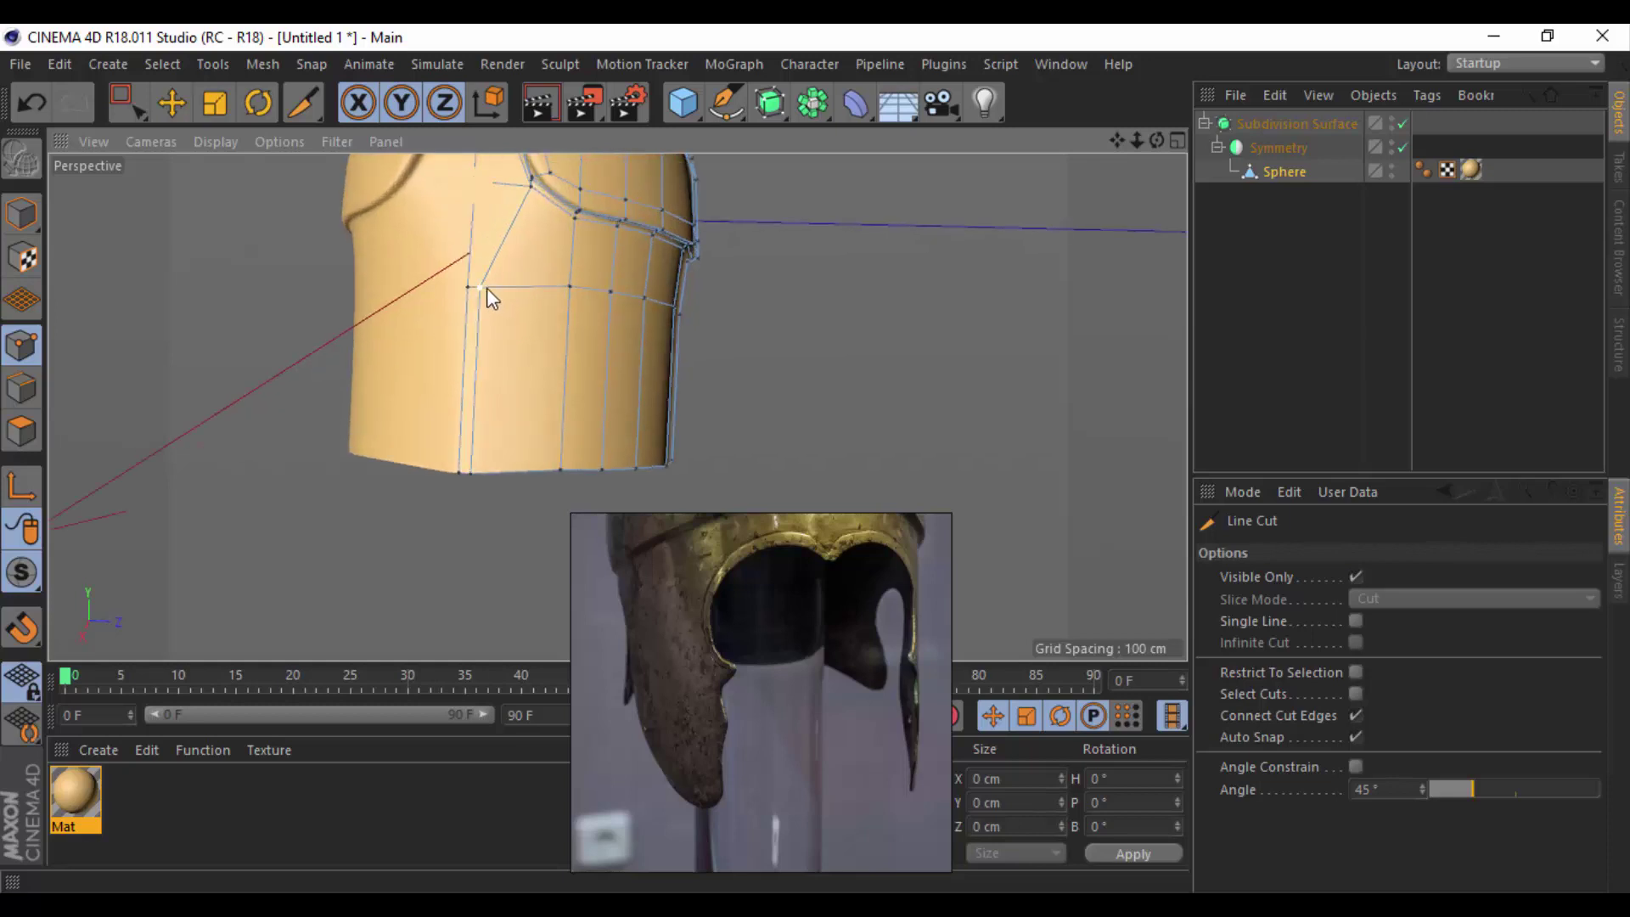
pyautogui.click(481, 287)
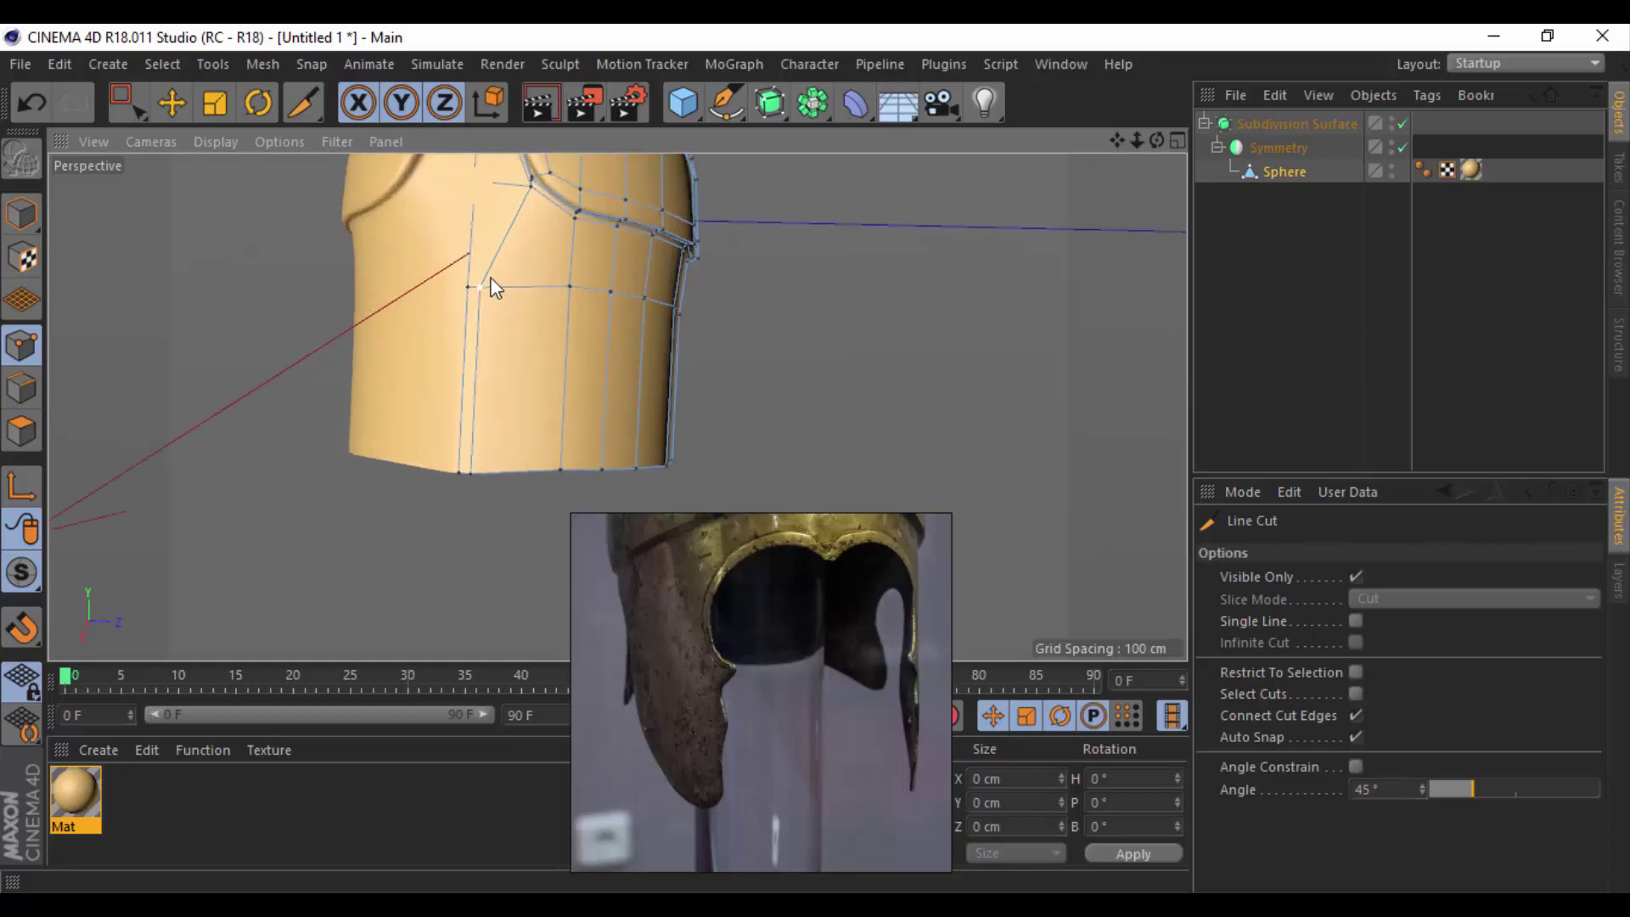
pyautogui.click(538, 253)
pyautogui.click(571, 286)
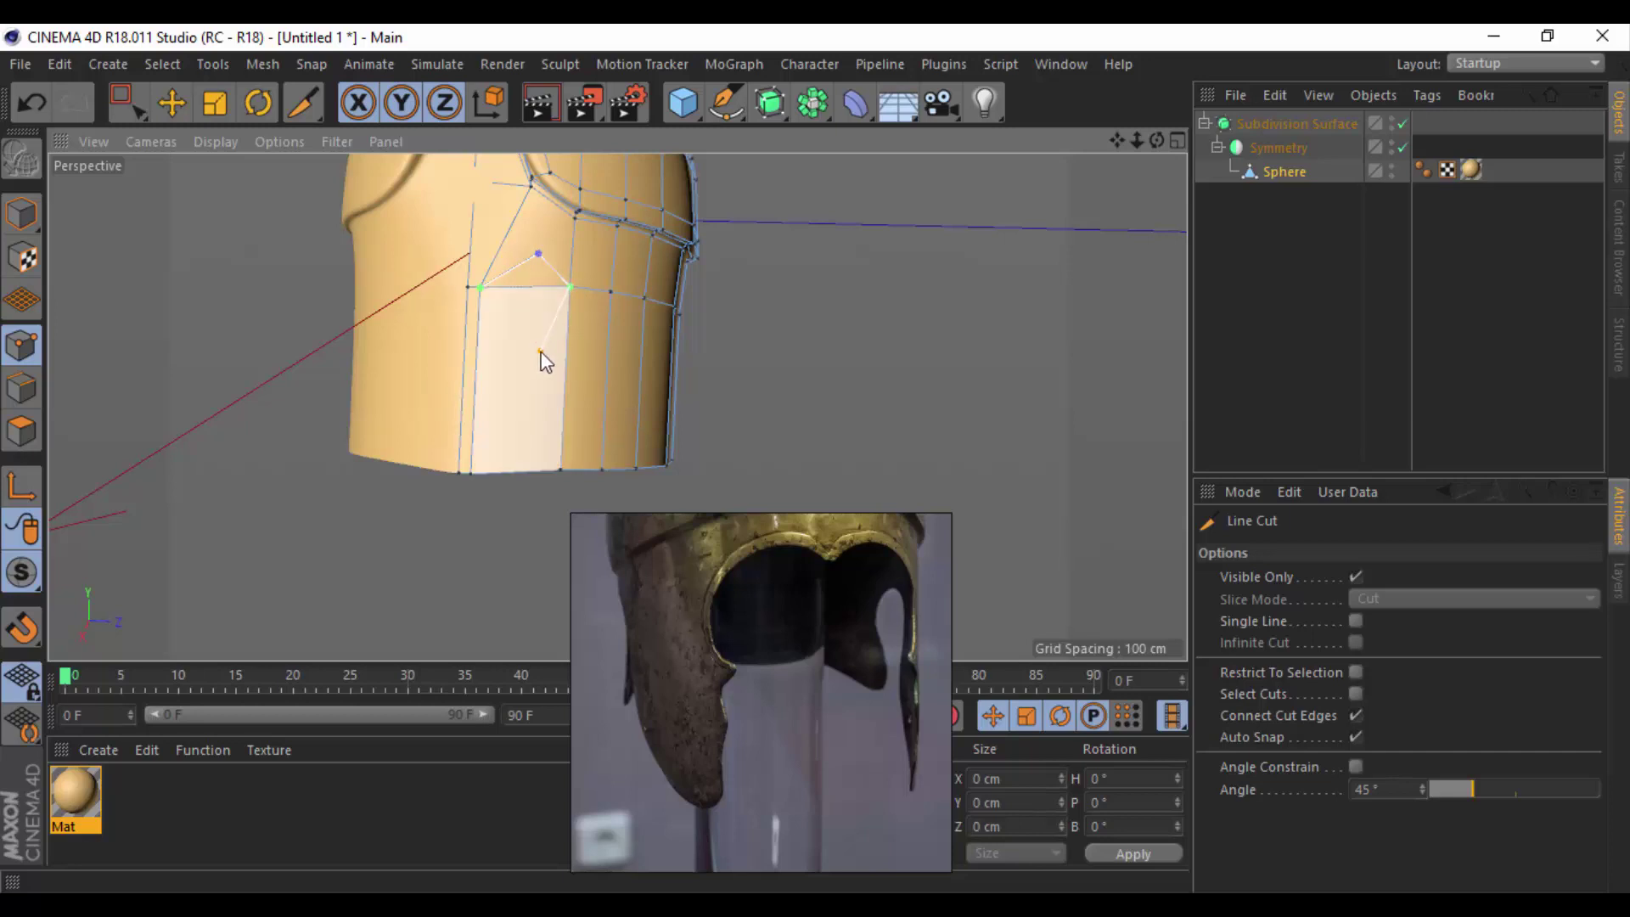
# Continue the zigzag cut down to the helmet's bottom rim edge.
pyautogui.click(541, 351)
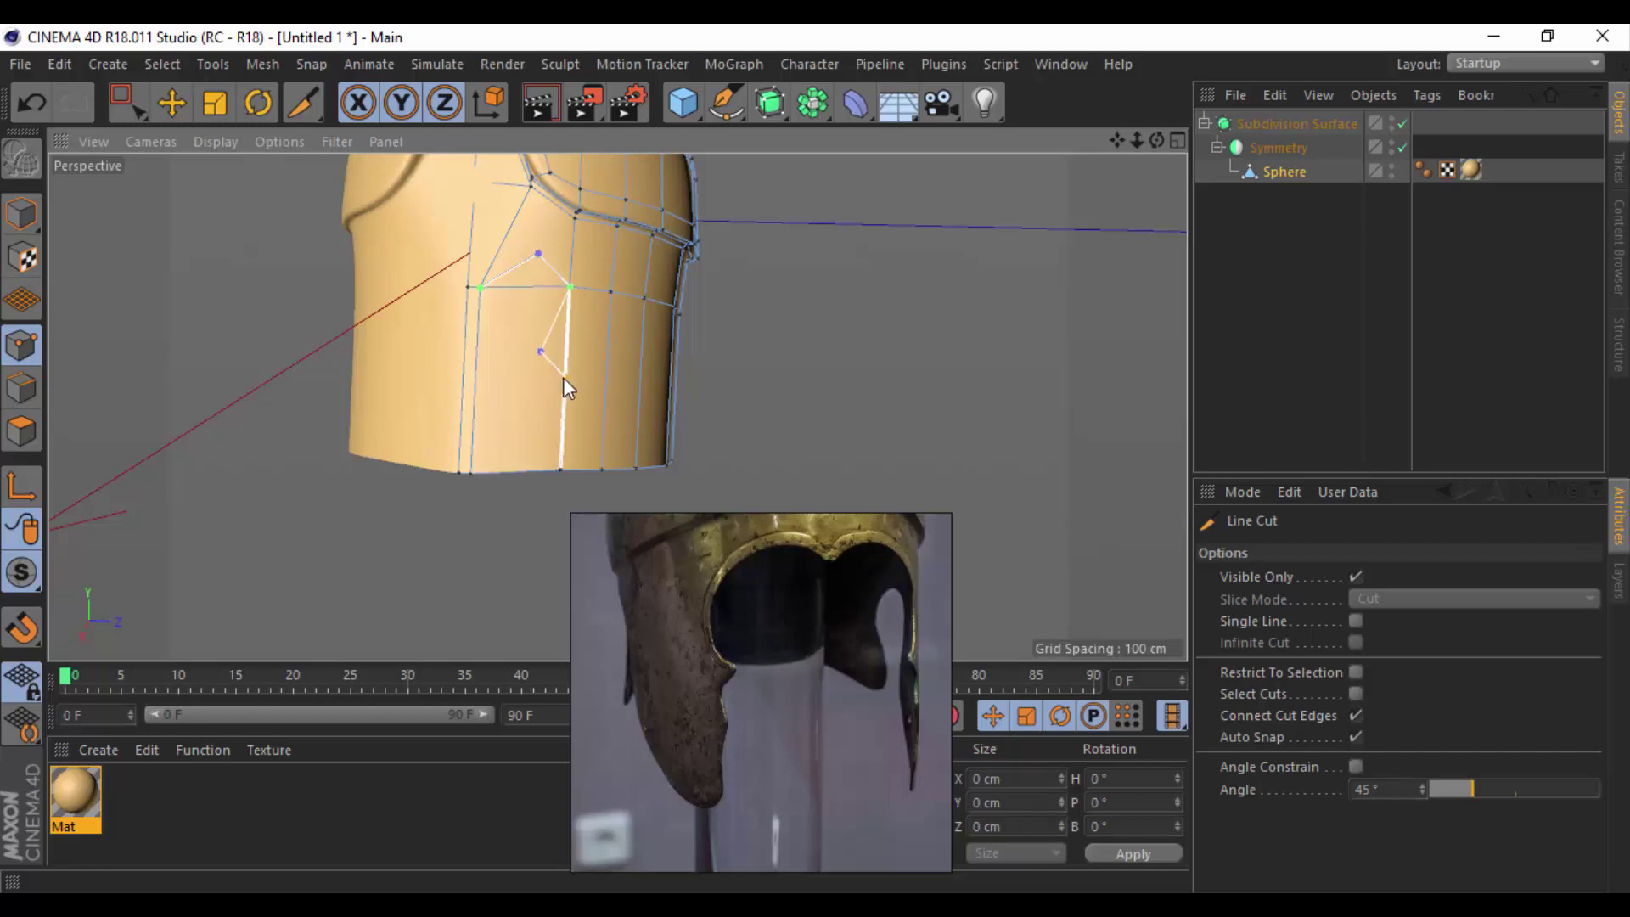
pyautogui.click(564, 371)
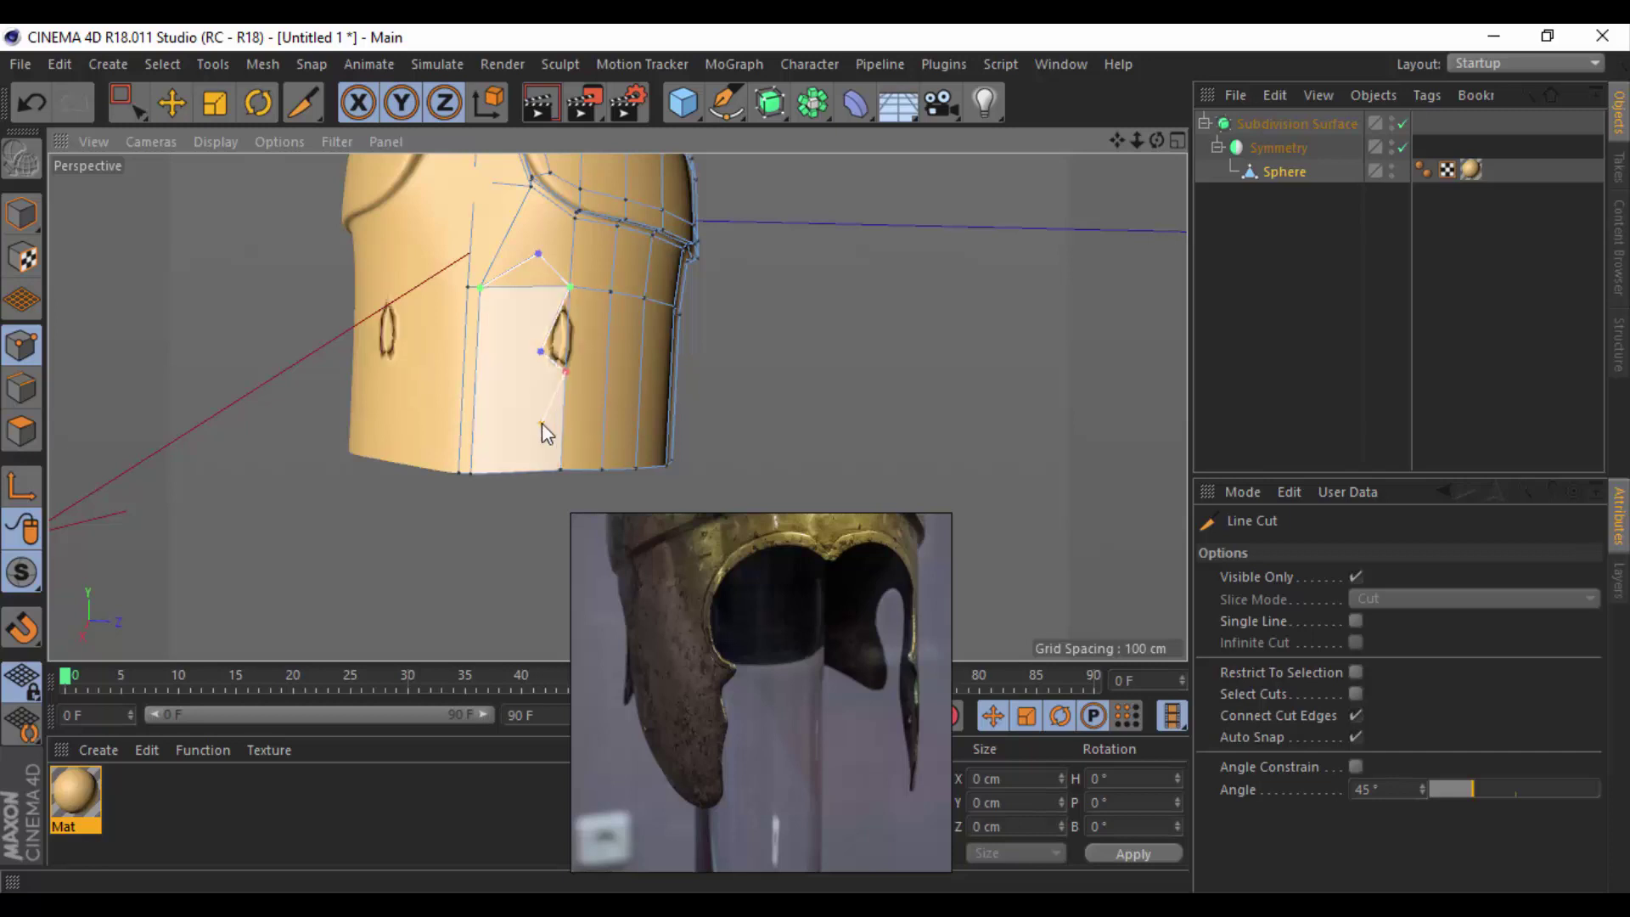
pyautogui.scroll(2, 542, 423)
pyautogui.scroll(2, 541, 423)
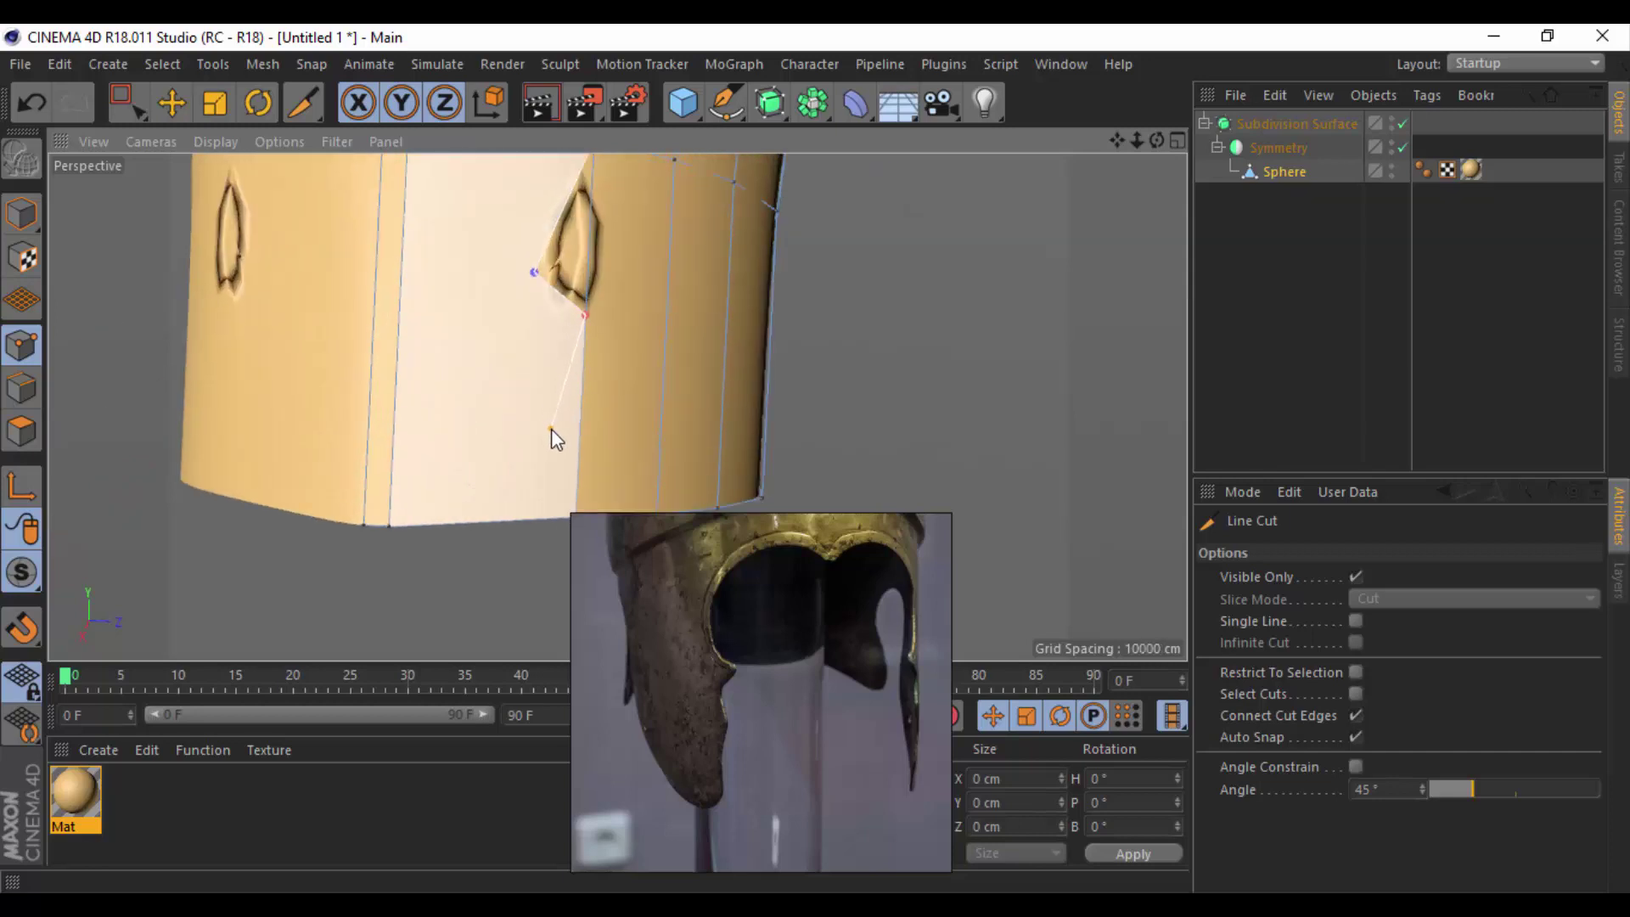
pyautogui.click(541, 447)
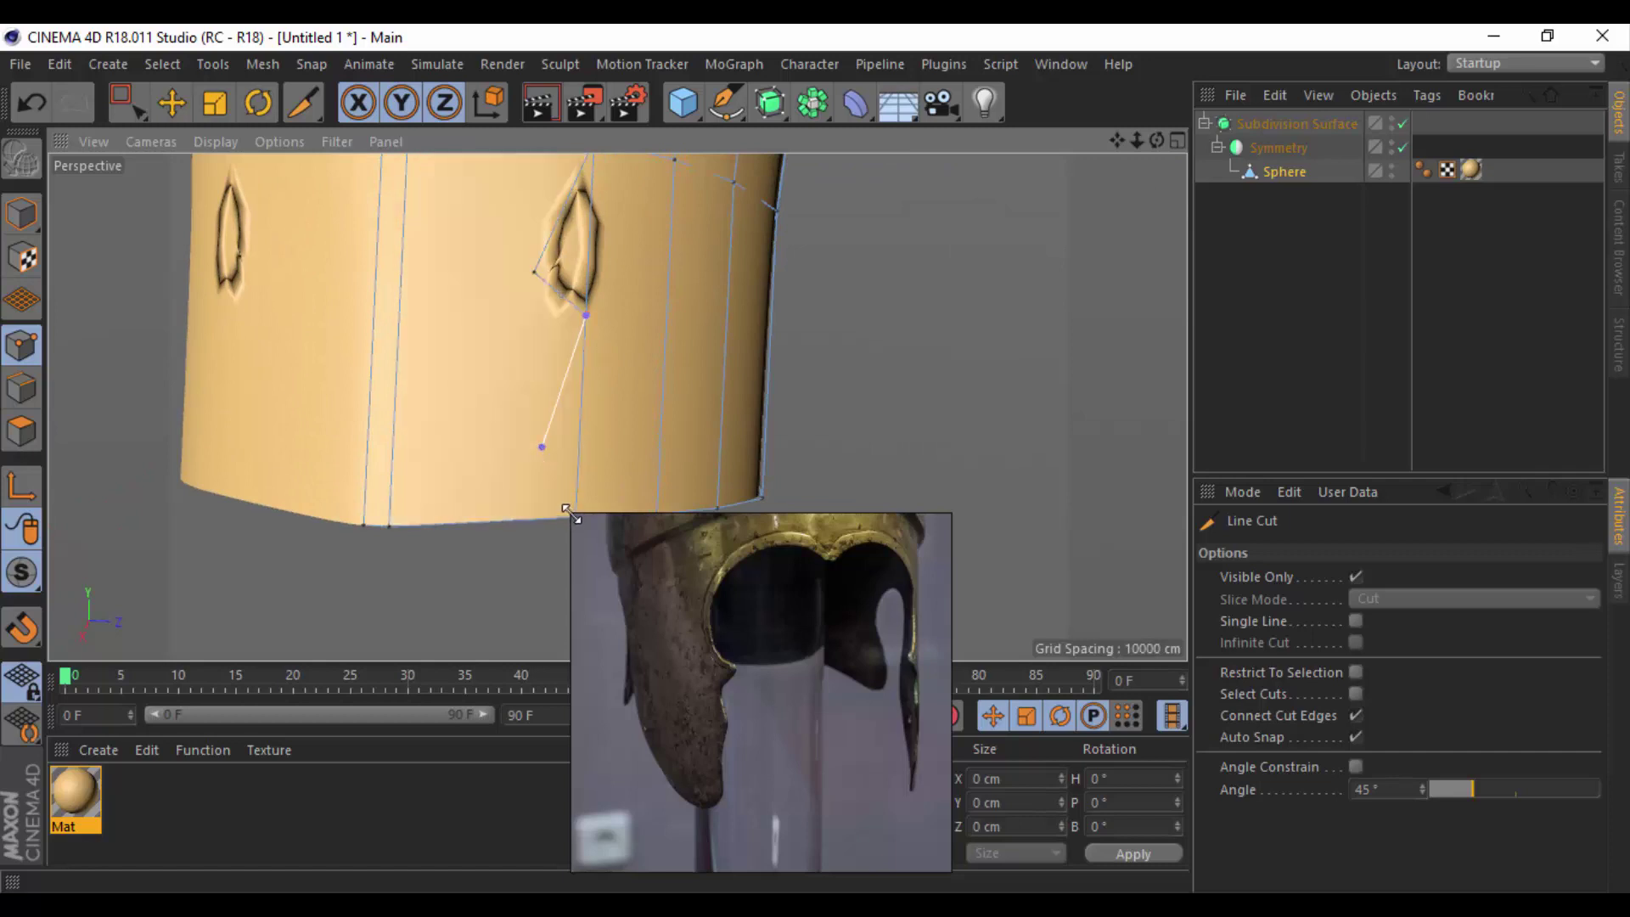
pyautogui.doubleClick(572, 519)
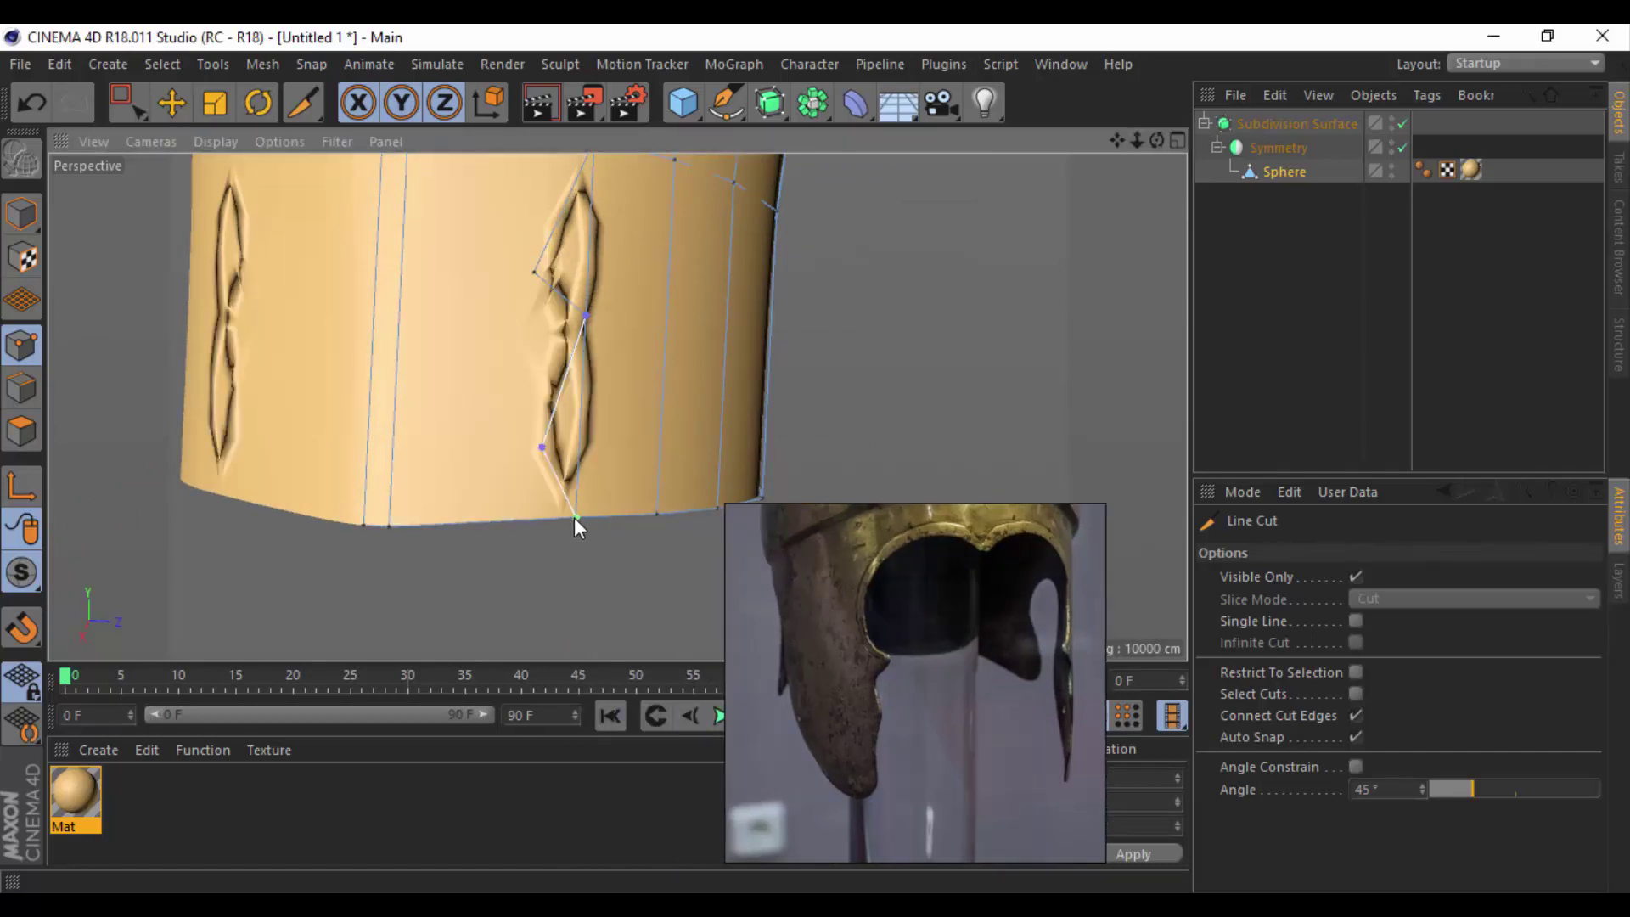
# Disable Subdivision Surface and Symmetry to show the raw, unmirrored mesh.
pyautogui.moveTo(1402, 123); pyautogui.dragTo(1402, 146)
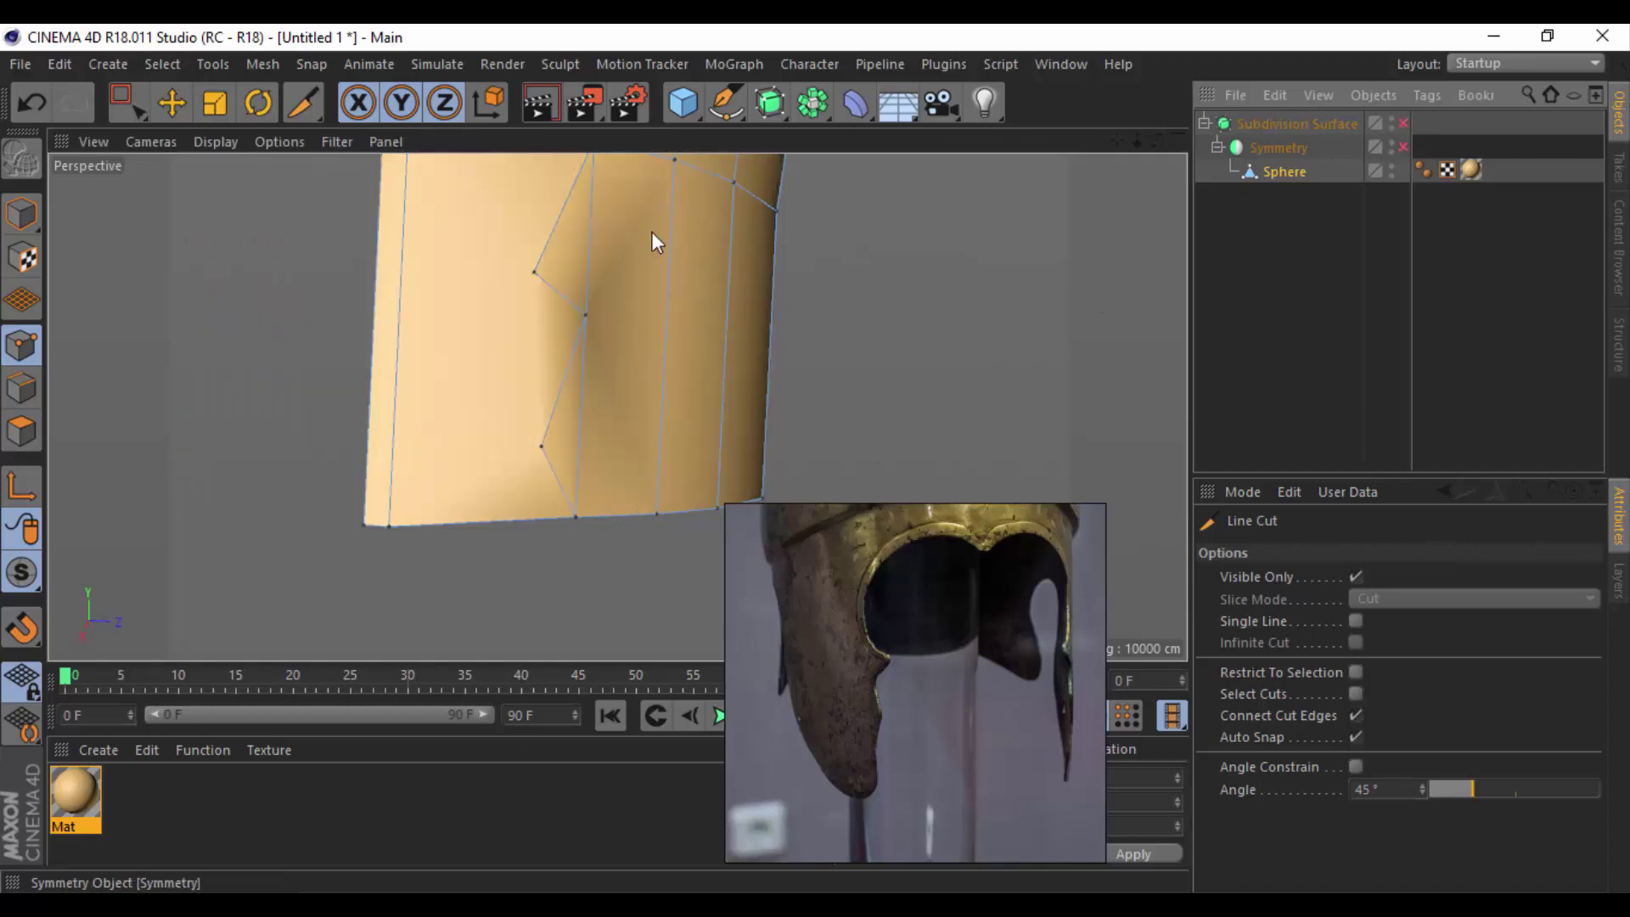
pyautogui.click(172, 103)
pyautogui.moveTo(494, 360)
pyautogui.keyDown('alt'); pyautogui.mouseDown()
pyautogui.moveTo(707, 394)
pyautogui.moveTo(929, 355)
pyautogui.moveTo(589, 399)
pyautogui.moveTo(812, 397)
pyautogui.mouseUp(); pyautogui.keyUp('alt')
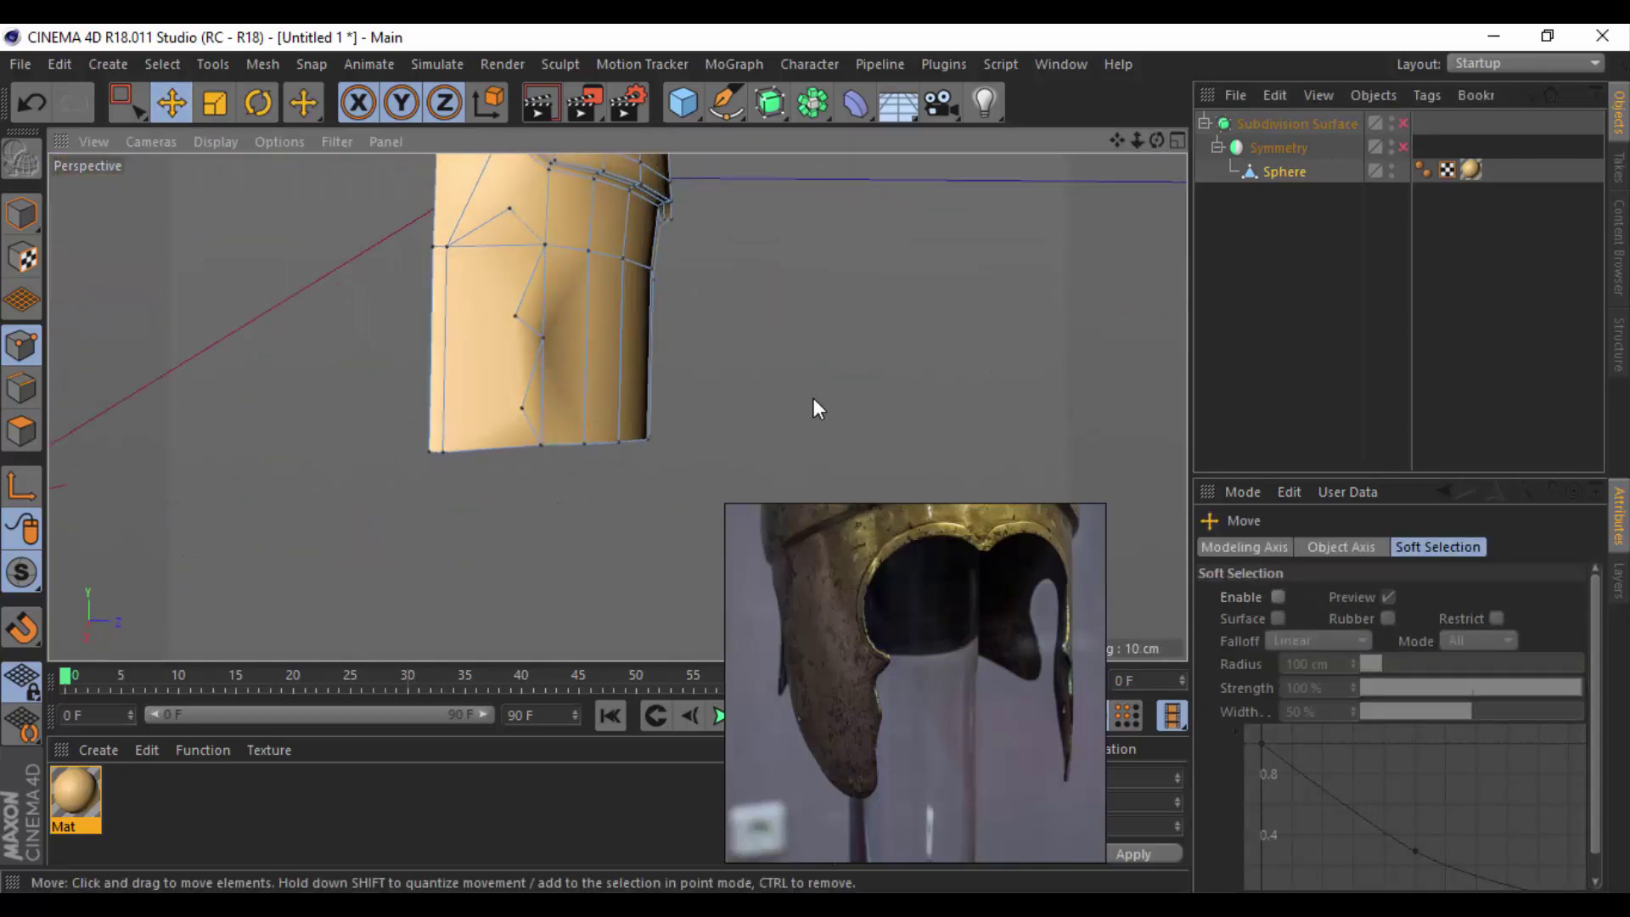
# Add a vertical edge loop near the helmet's side with Loop/Path Cut.
pyautogui.rightClick(813, 398)
pyautogui.click(747, 389)
pyautogui.press('k')
pyautogui.press('l')
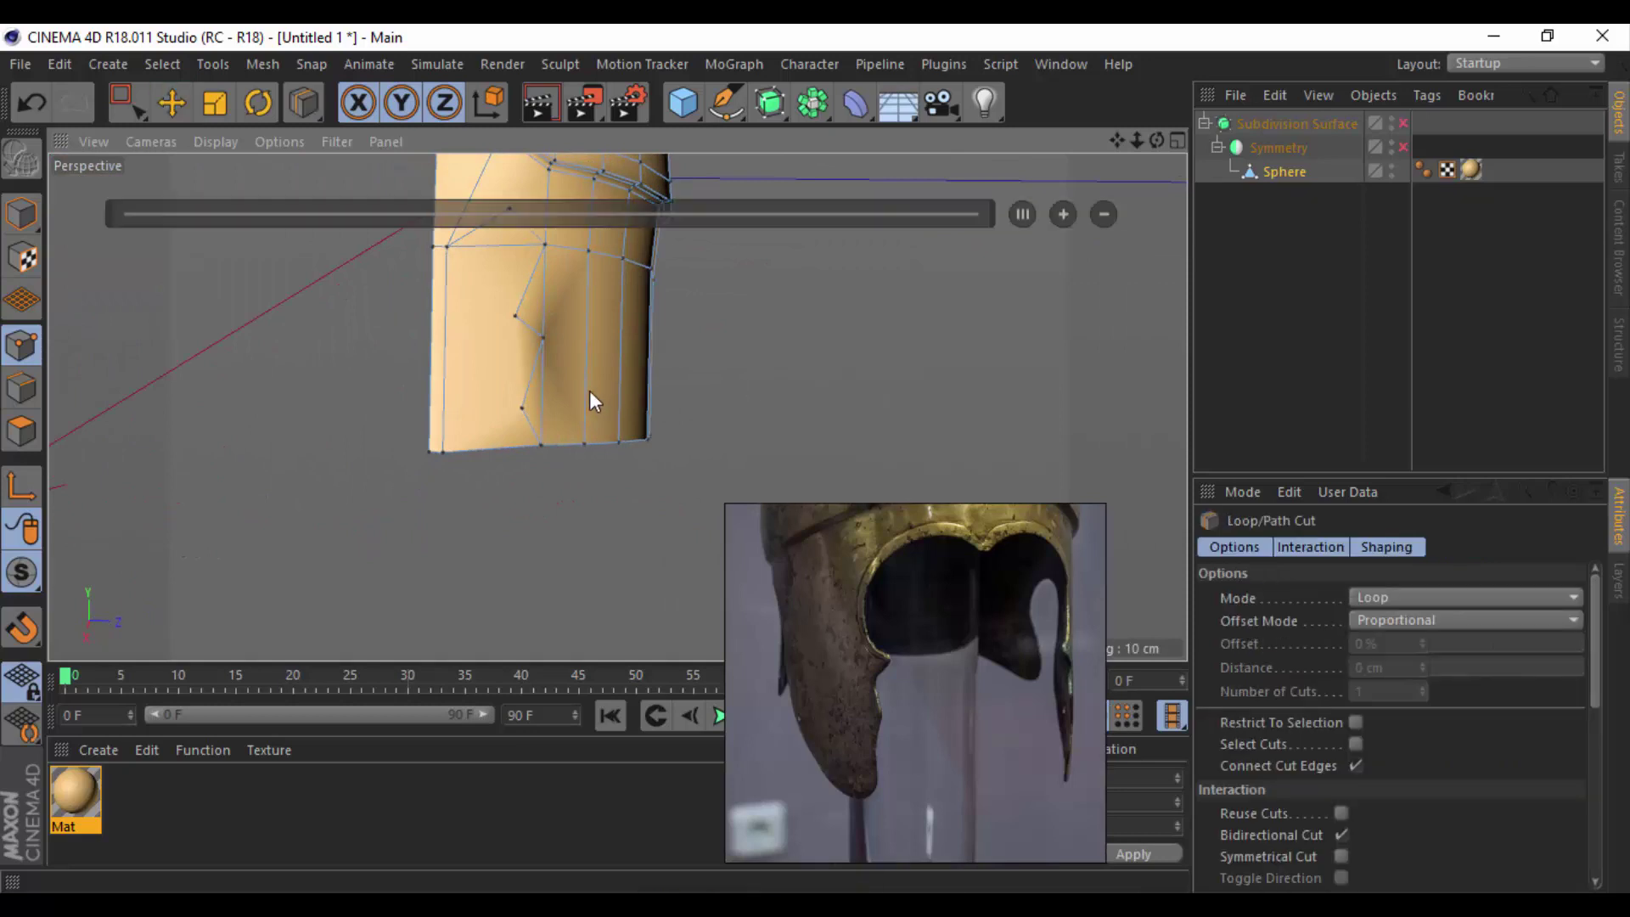
pyautogui.click(583, 409)
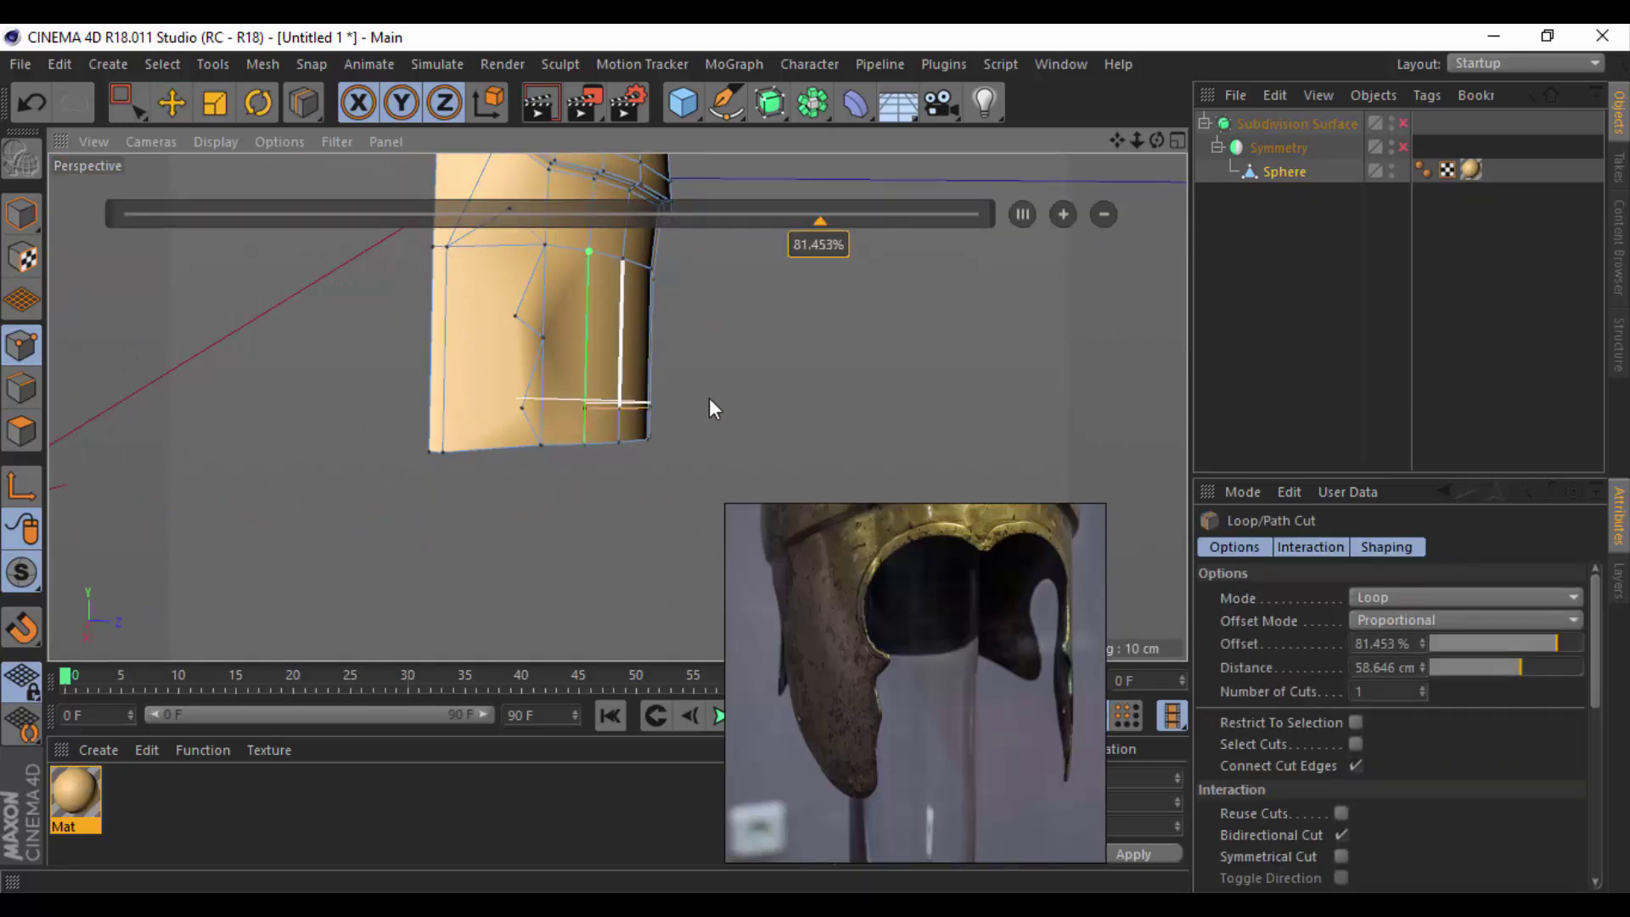
# Cut an edge across the diamond-shaped fold and stitch the fold closed.
pyautogui.rightClick(726, 395)
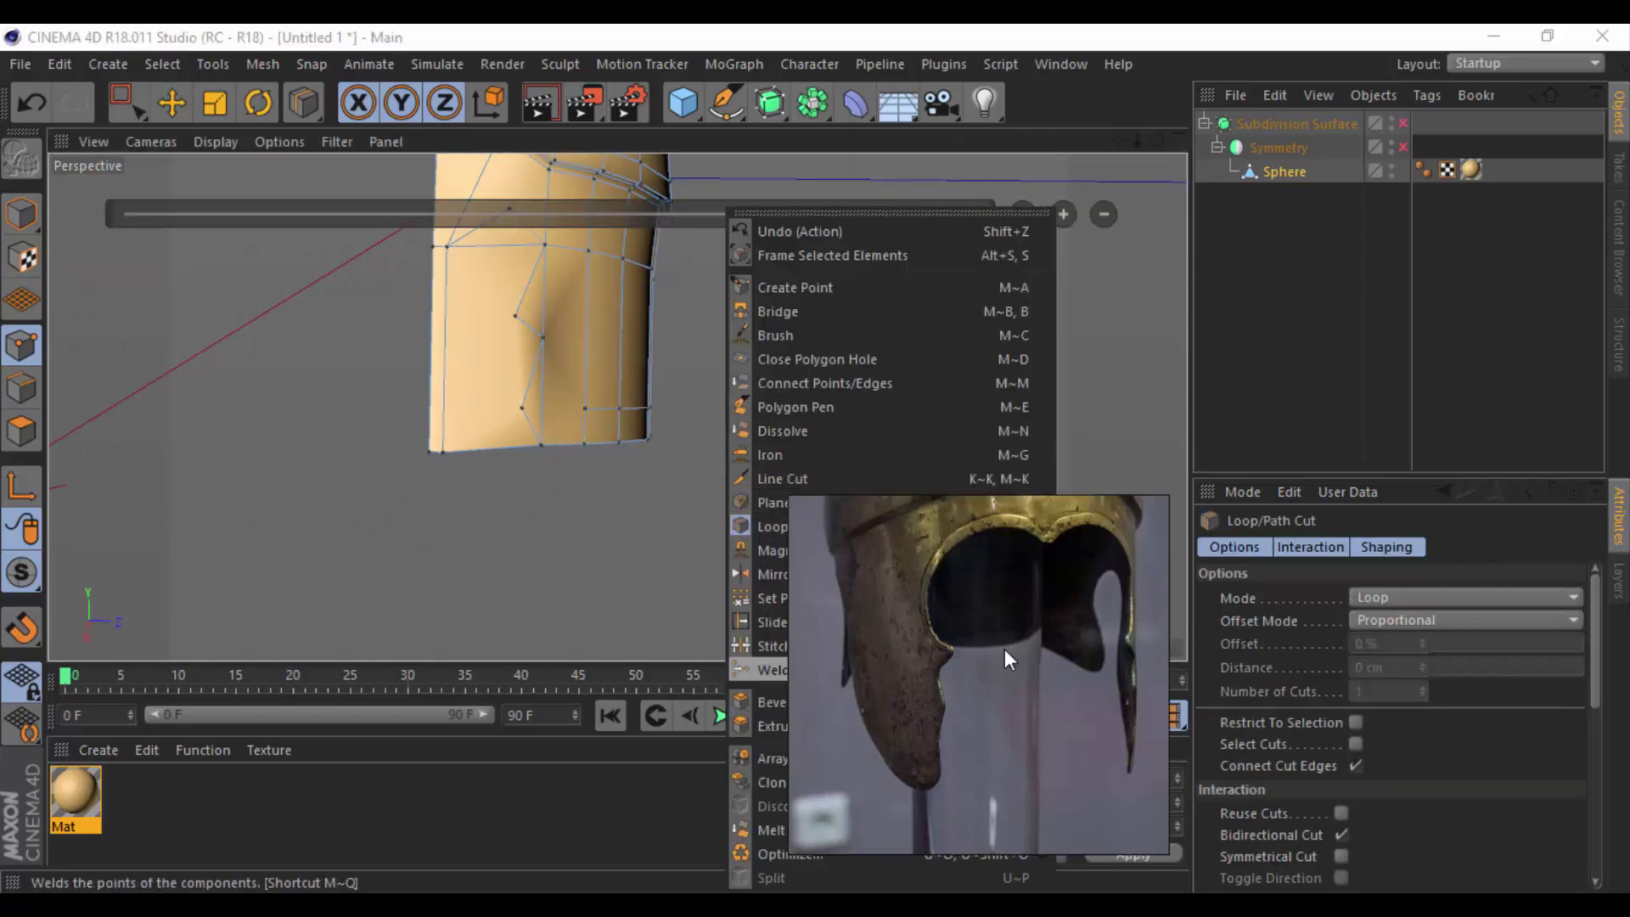
pyautogui.click(985, 581)
pyautogui.rightClick(676, 438)
pyautogui.click(808, 642)
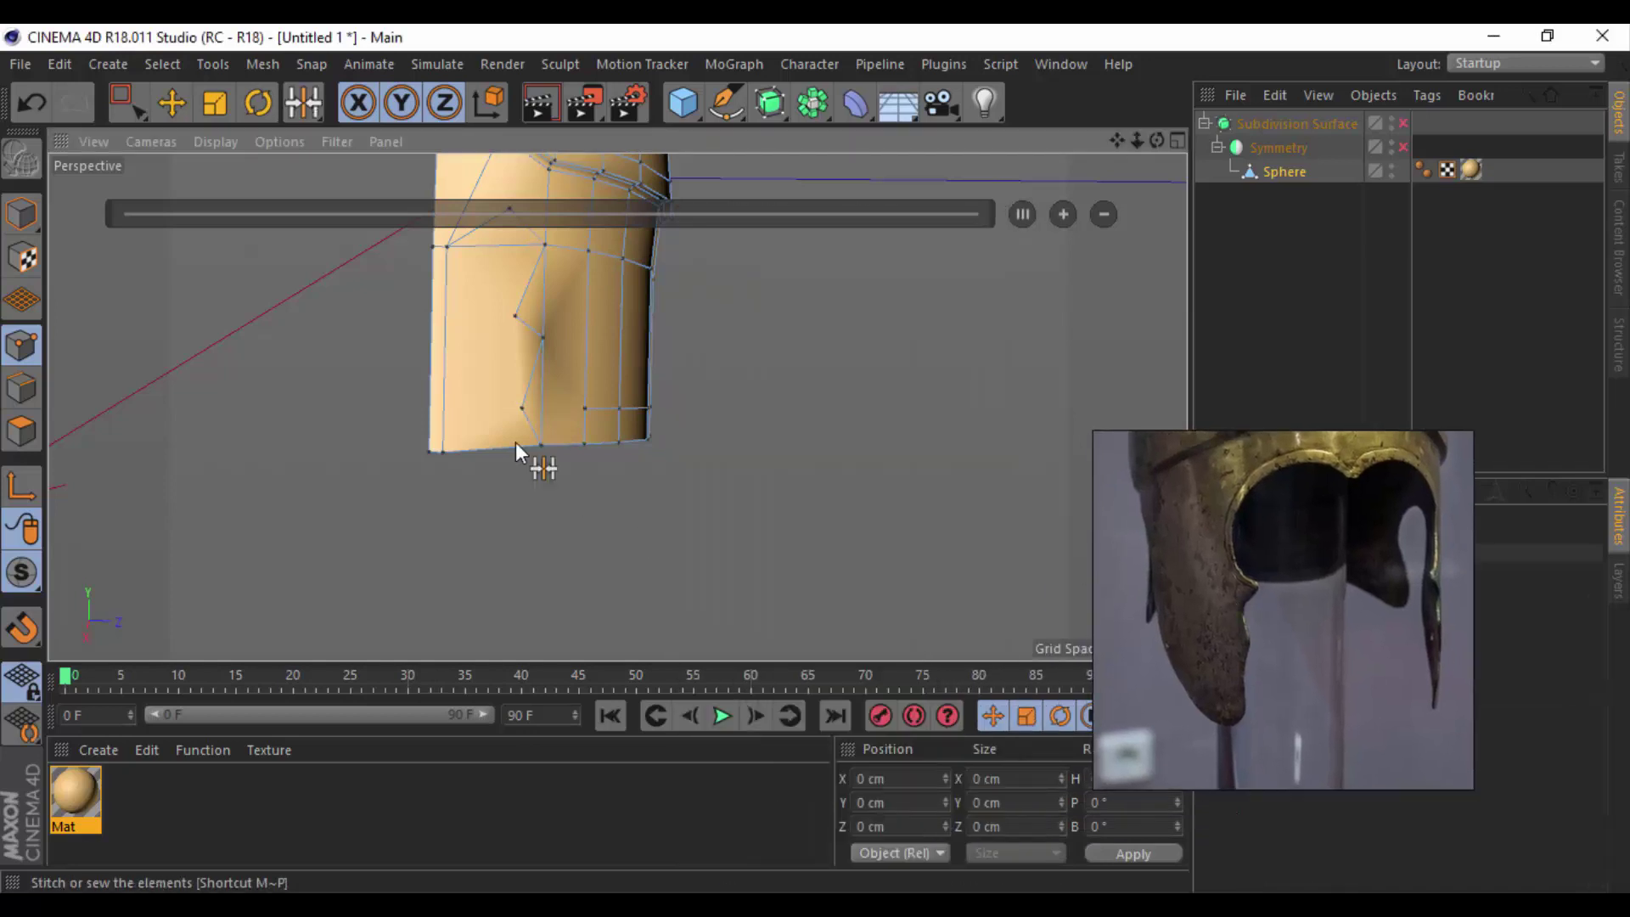
pyautogui.rightClick(439, 445)
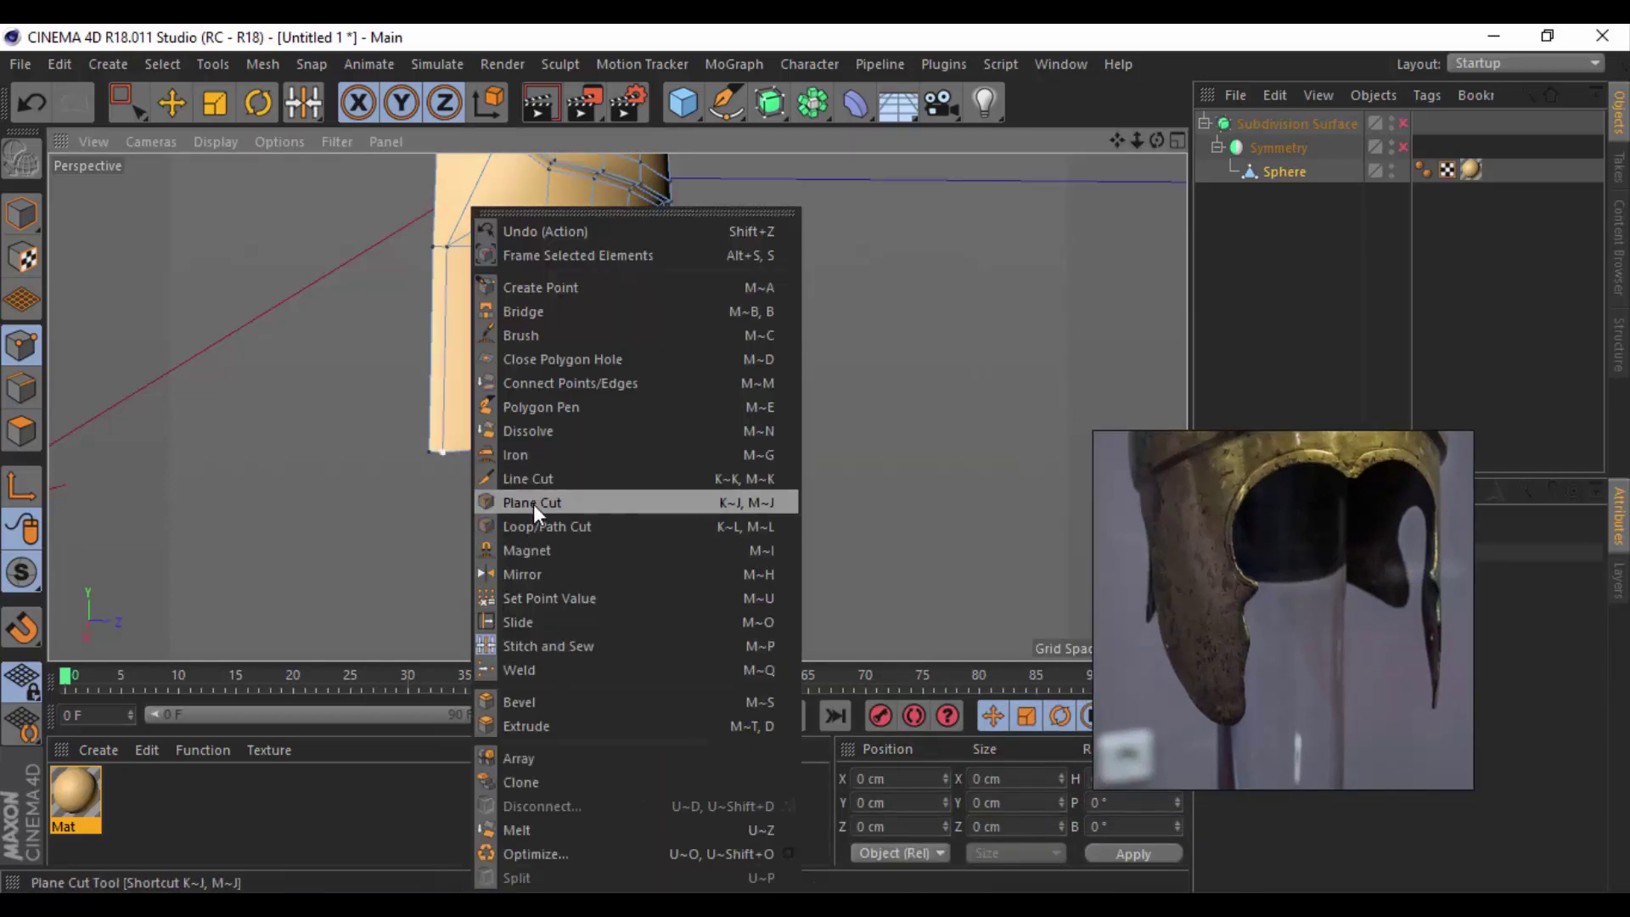
pyautogui.click(503, 478)
pyautogui.click(587, 415)
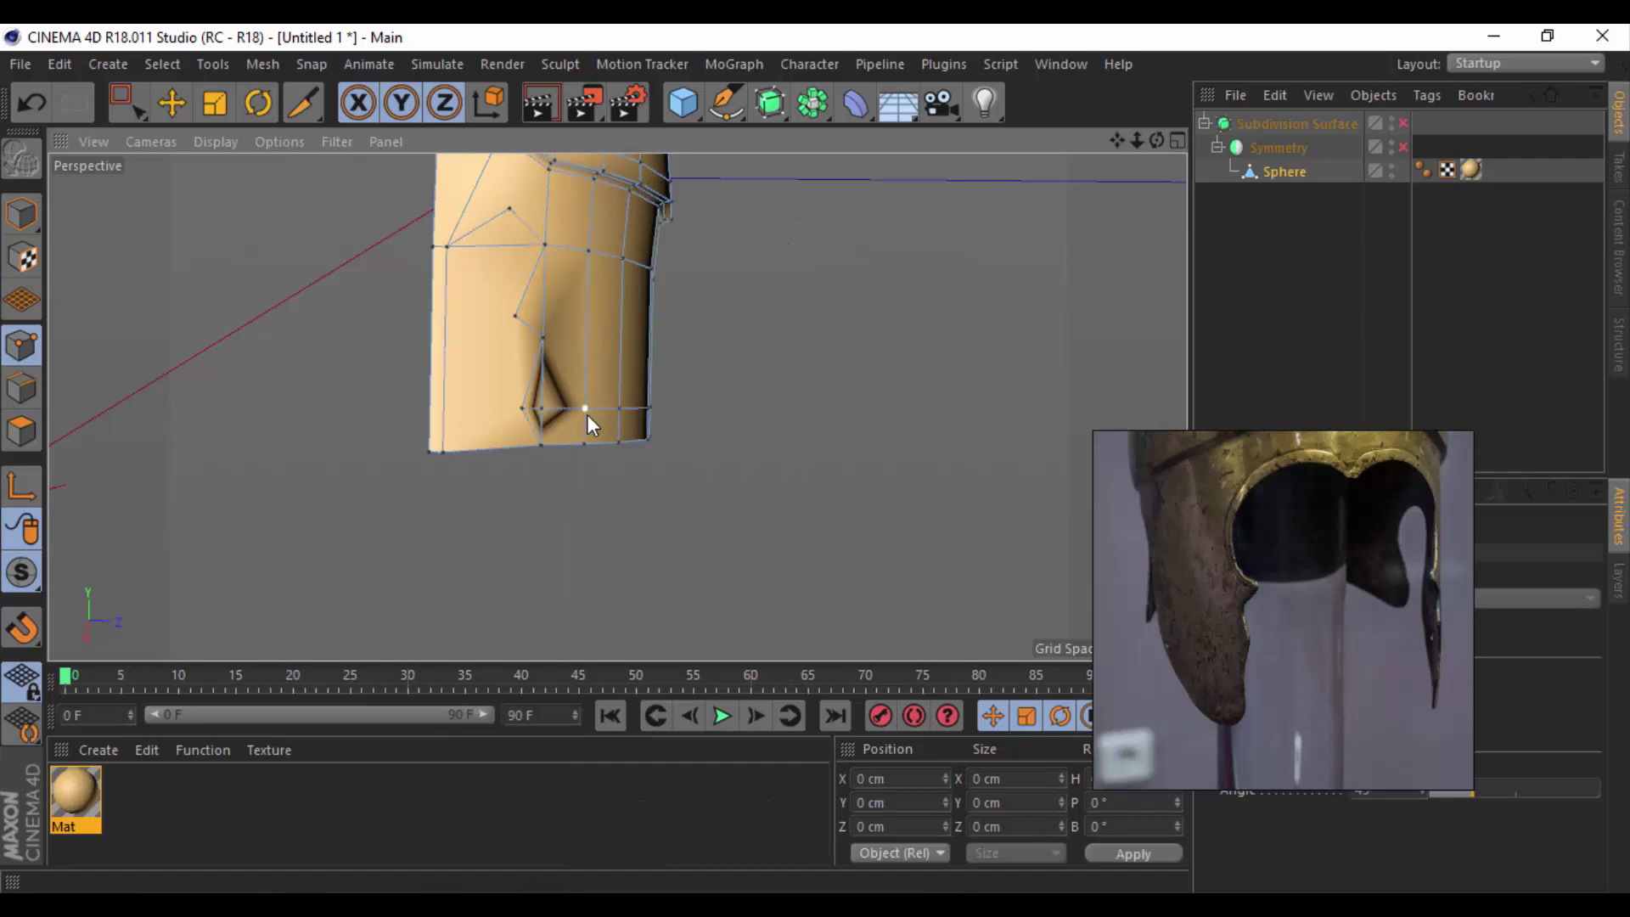
pyautogui.rightClick(509, 417)
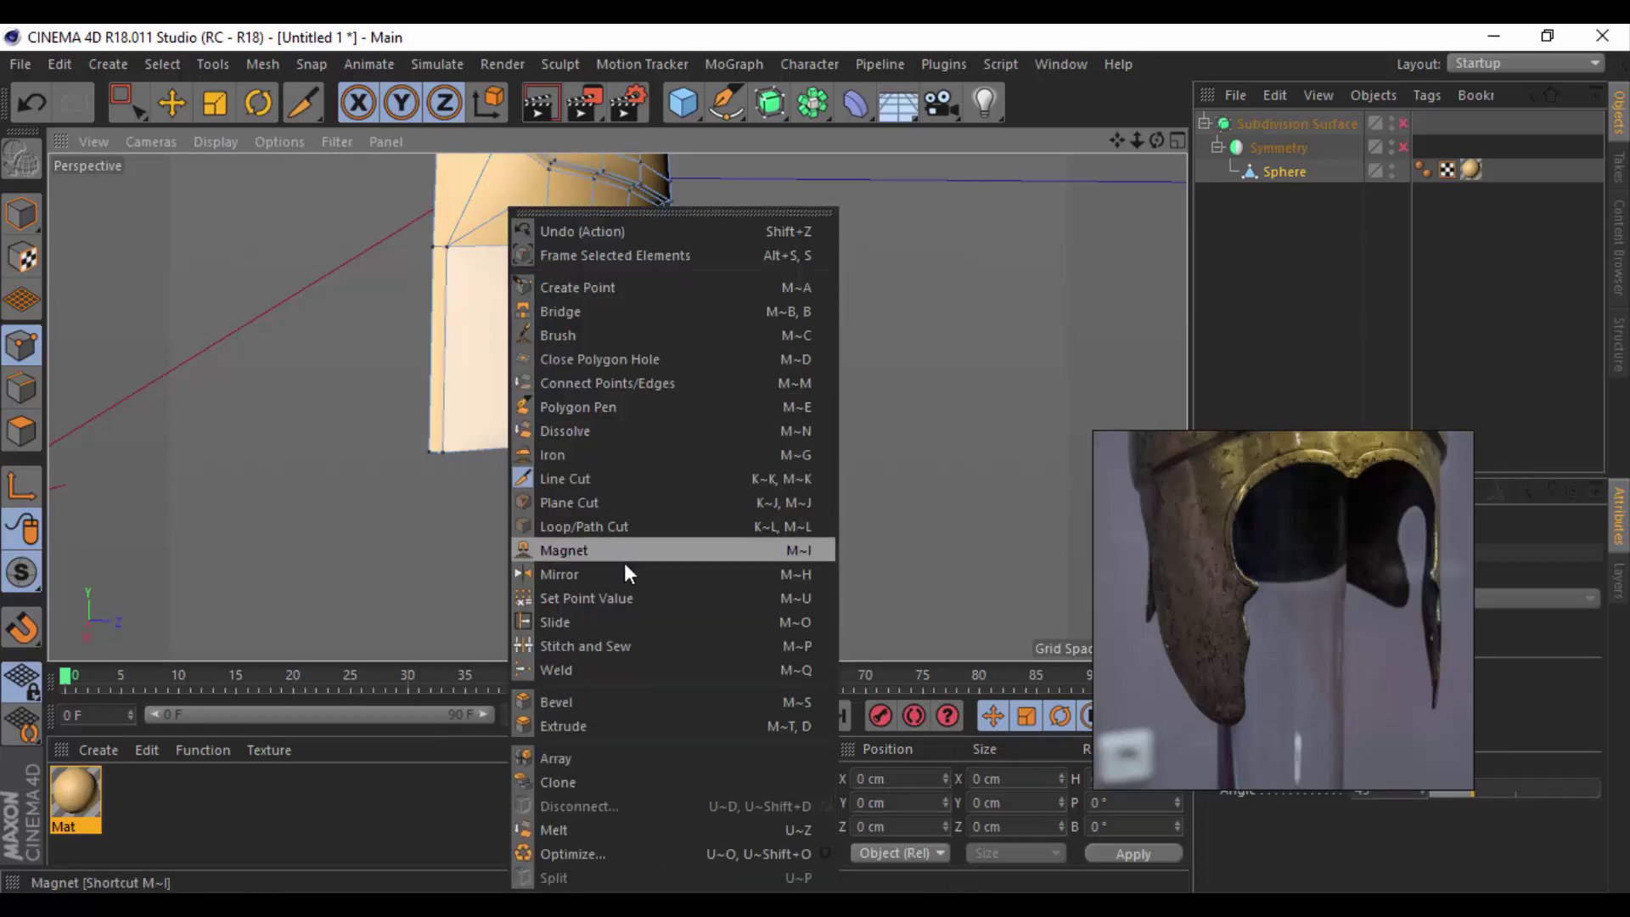
pyautogui.click(612, 634)
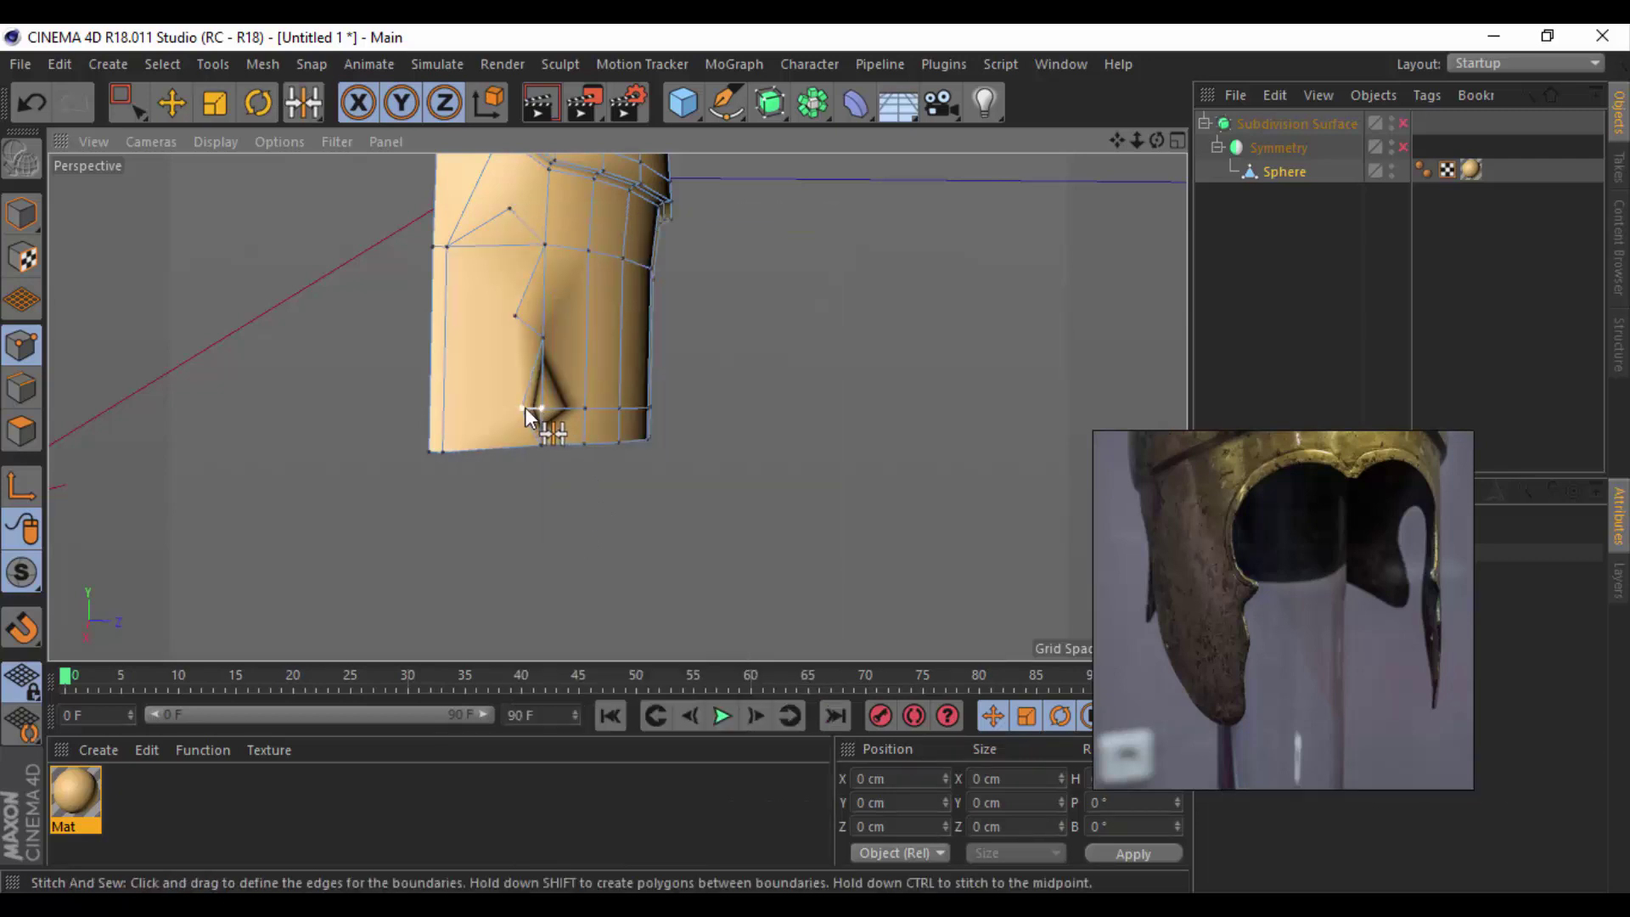
pyautogui.moveTo(544, 411); pyautogui.dragTo(544, 339)
# Add a horizontal edge loop across the lower side of the helmet.
pyautogui.scroll(2, 534, 314)
pyautogui.scroll(1, 552, 354)
pyautogui.keyDown('alt'); pyautogui.moveTo(551, 353); pyautogui.dragTo(487, 467, button='middle'); pyautogui.keyUp('alt')
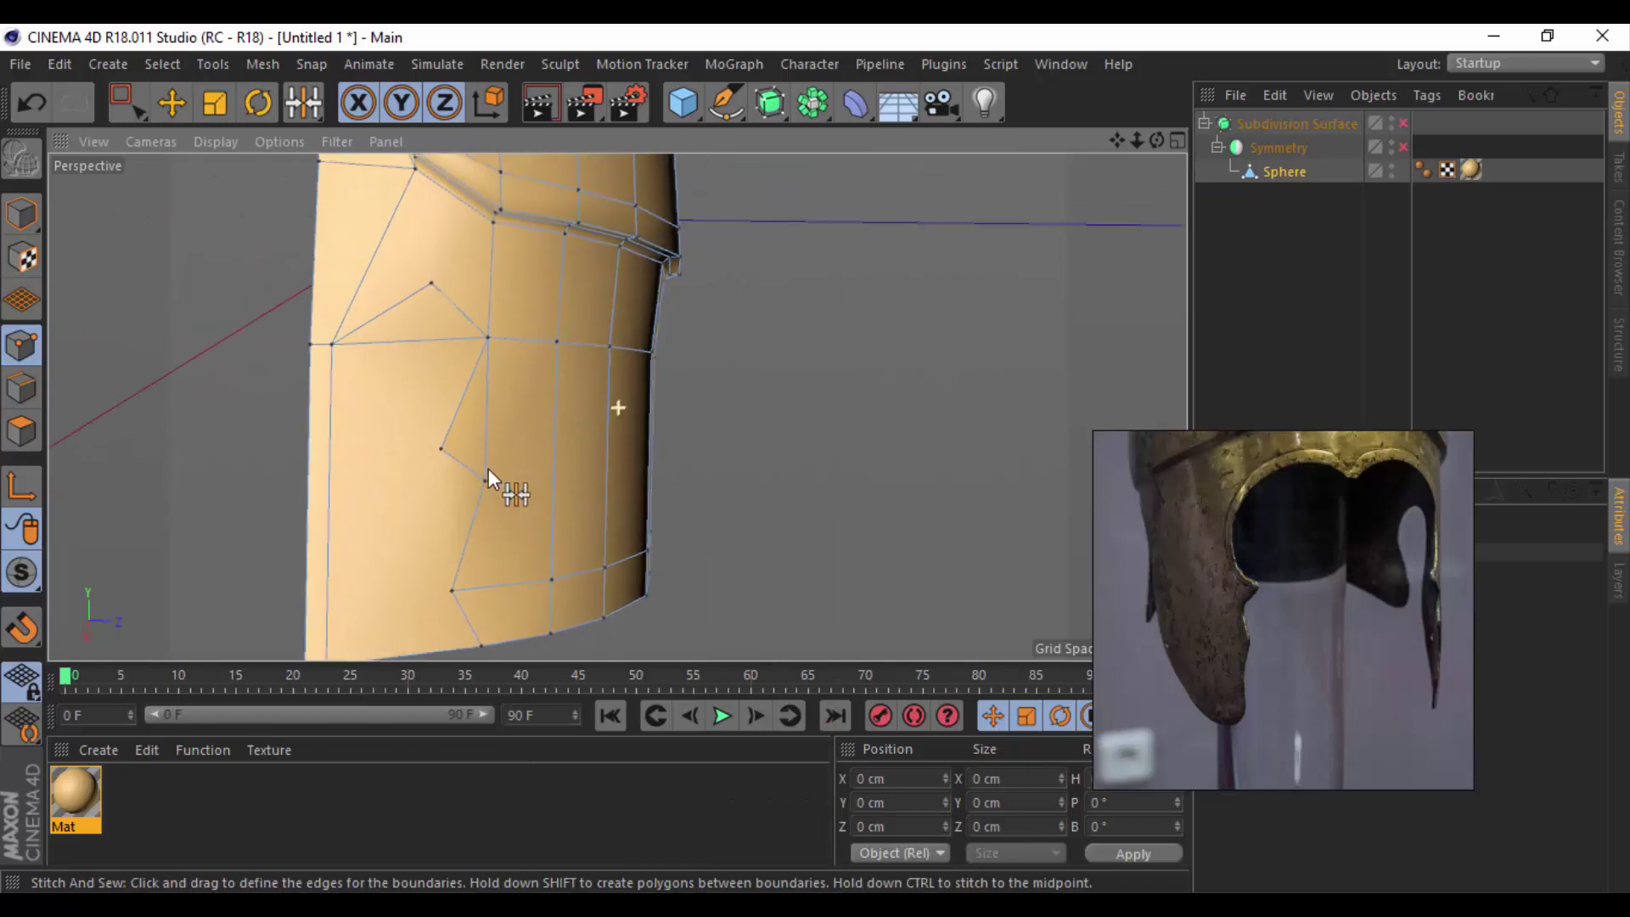
pyautogui.press('m')
pyautogui.press('l')
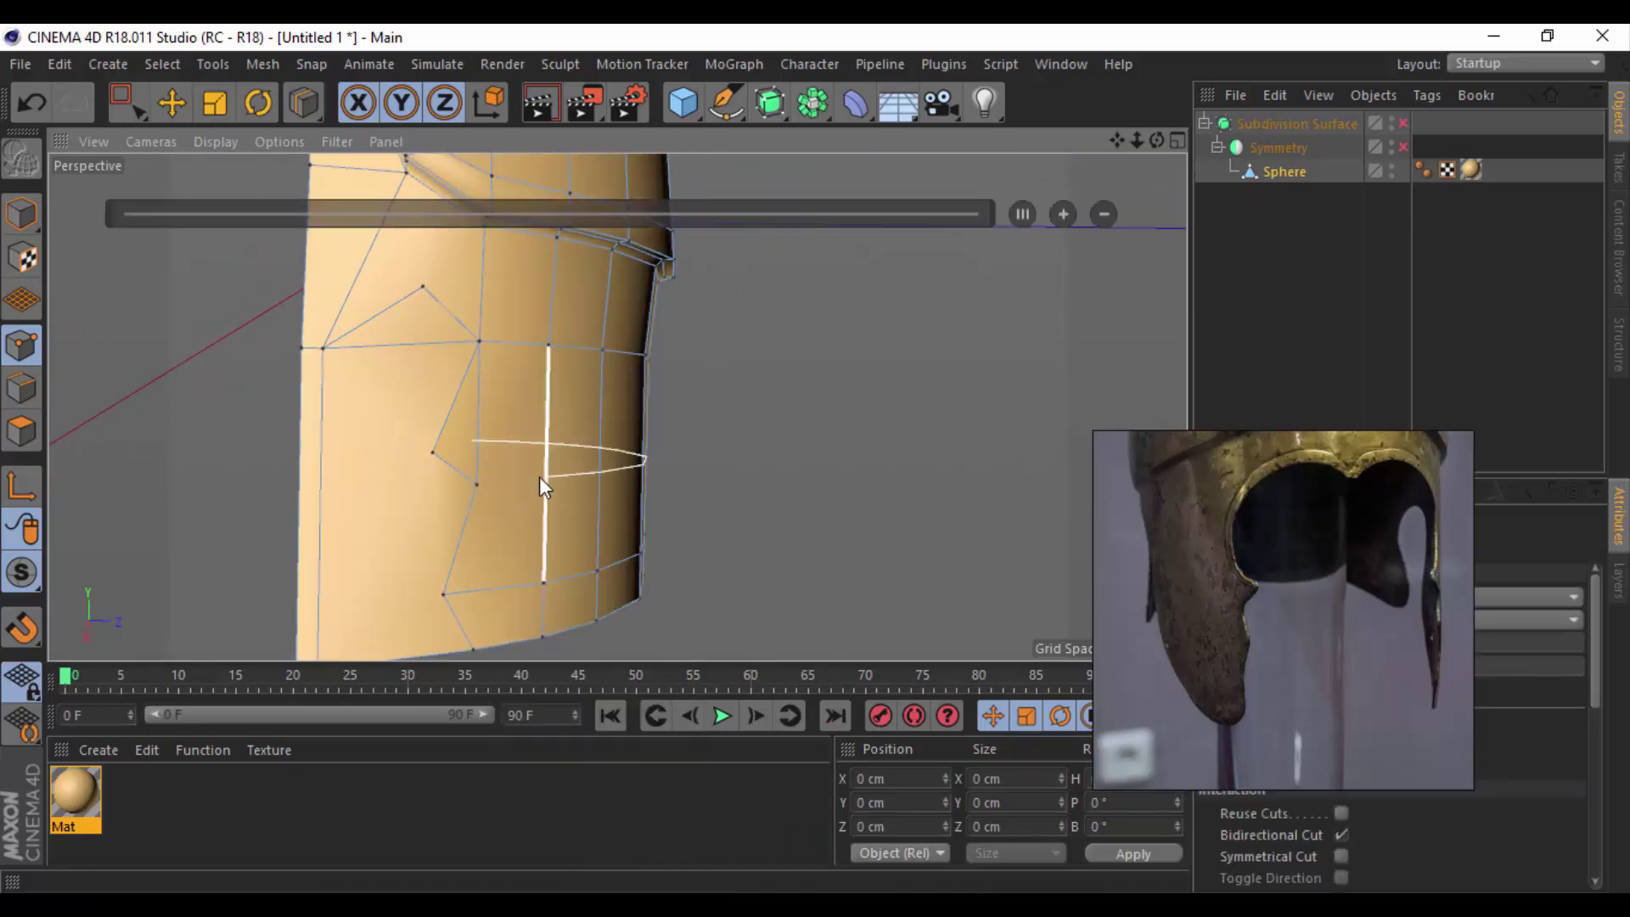
pyautogui.click(542, 477)
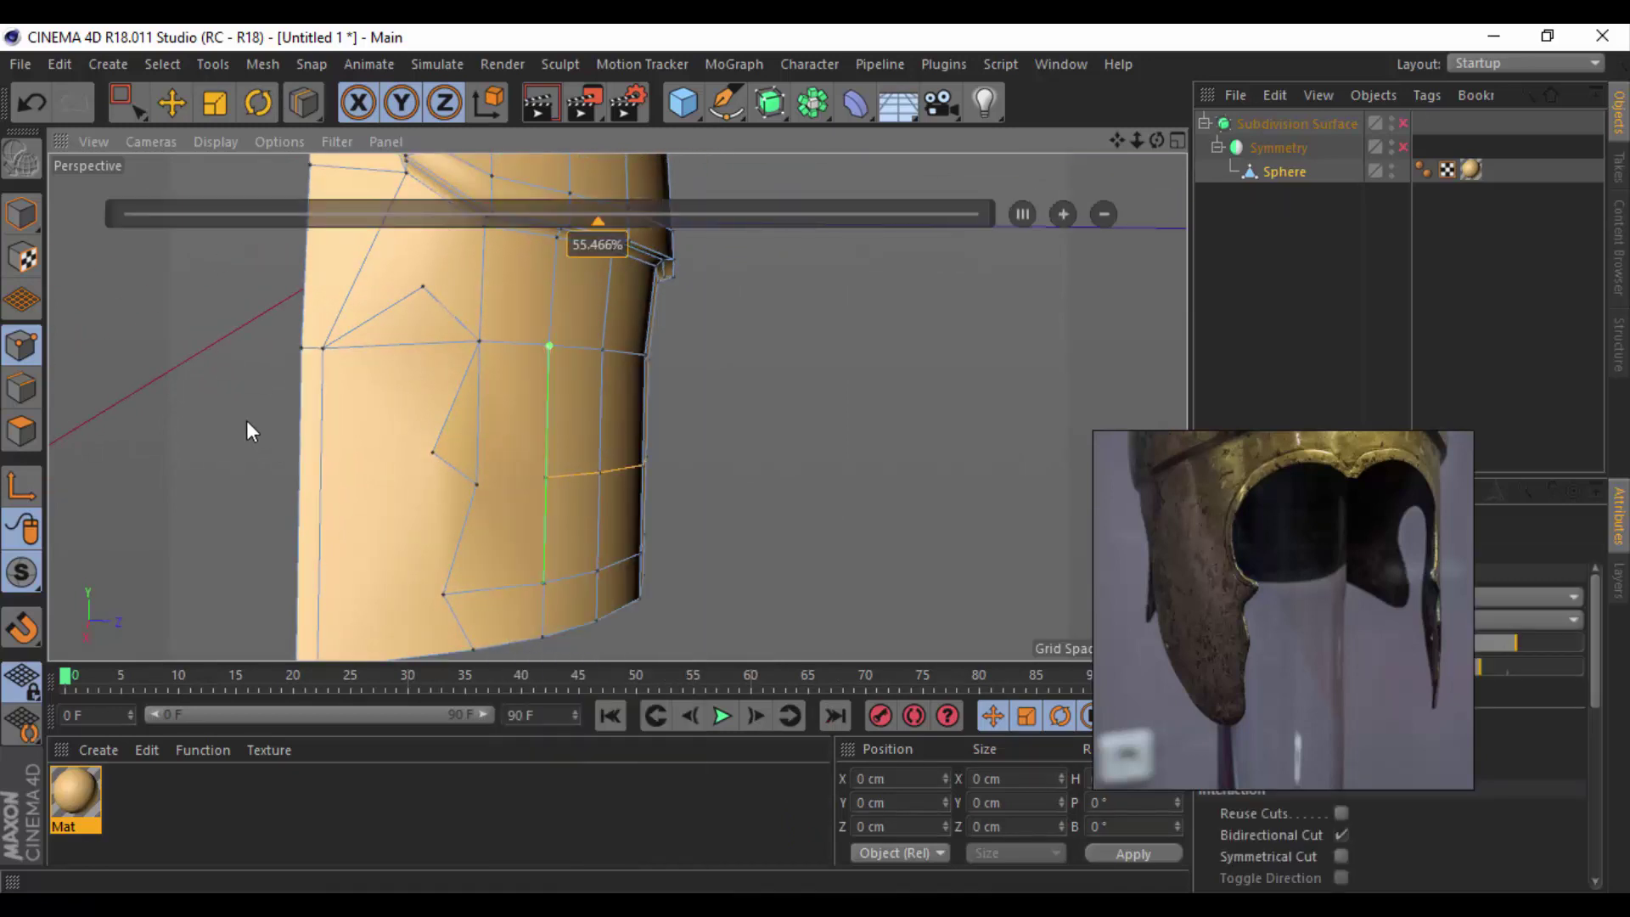
pyautogui.press('m')
pyautogui.click(339, 476)
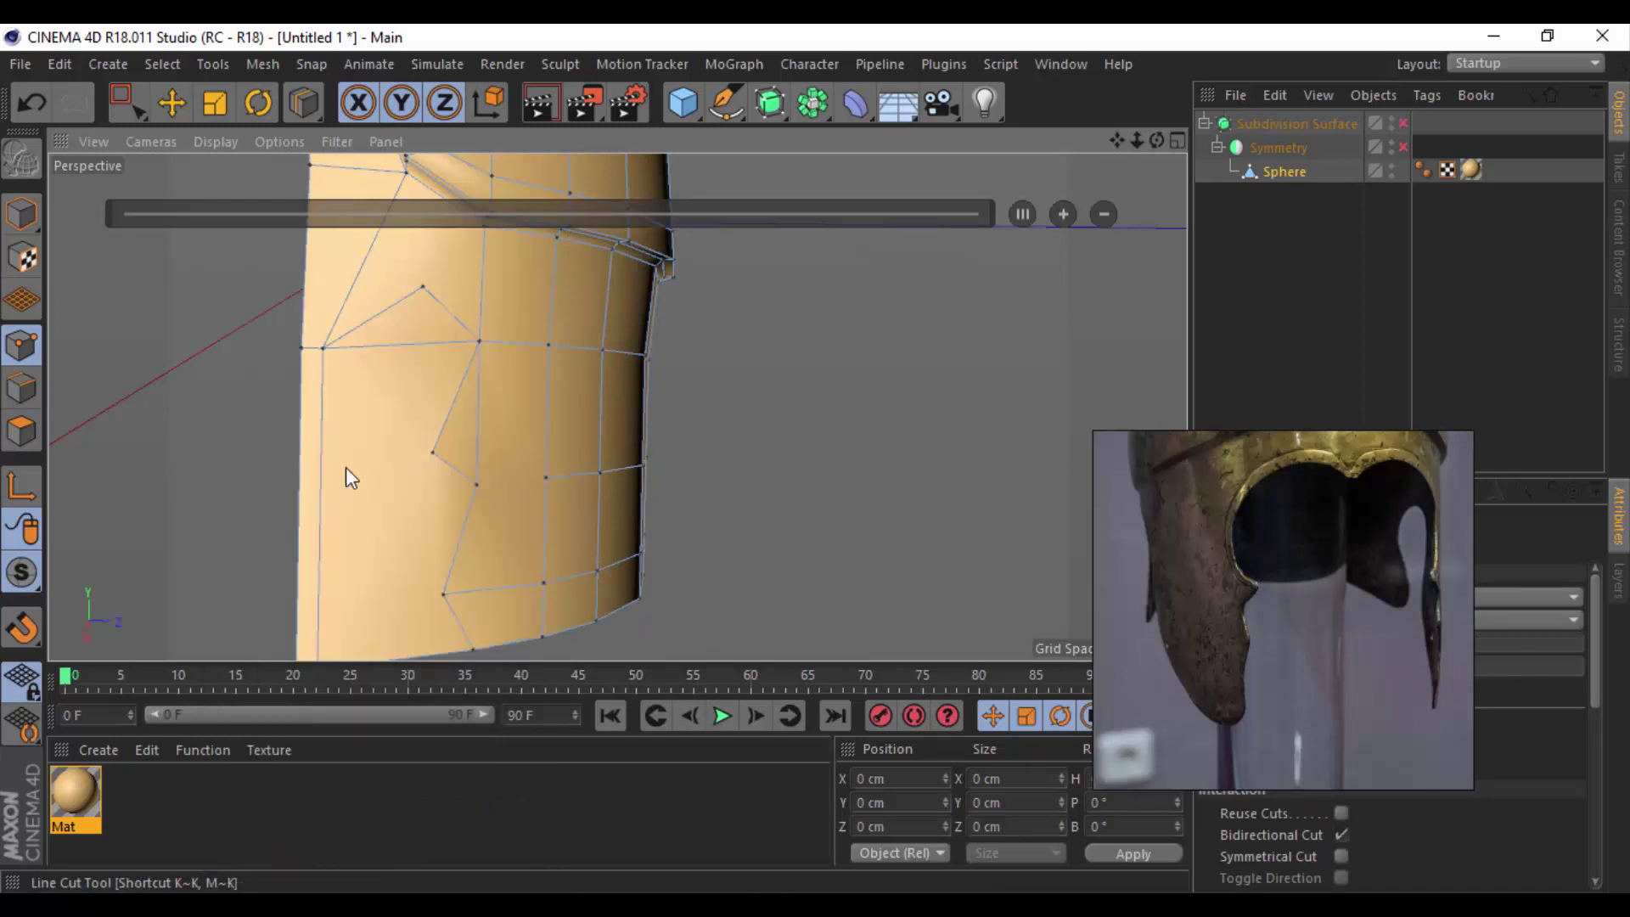
# Try stitching the lower notch vertex into the corner point, then undo it.
pyautogui.press('m')
pyautogui.press('e')
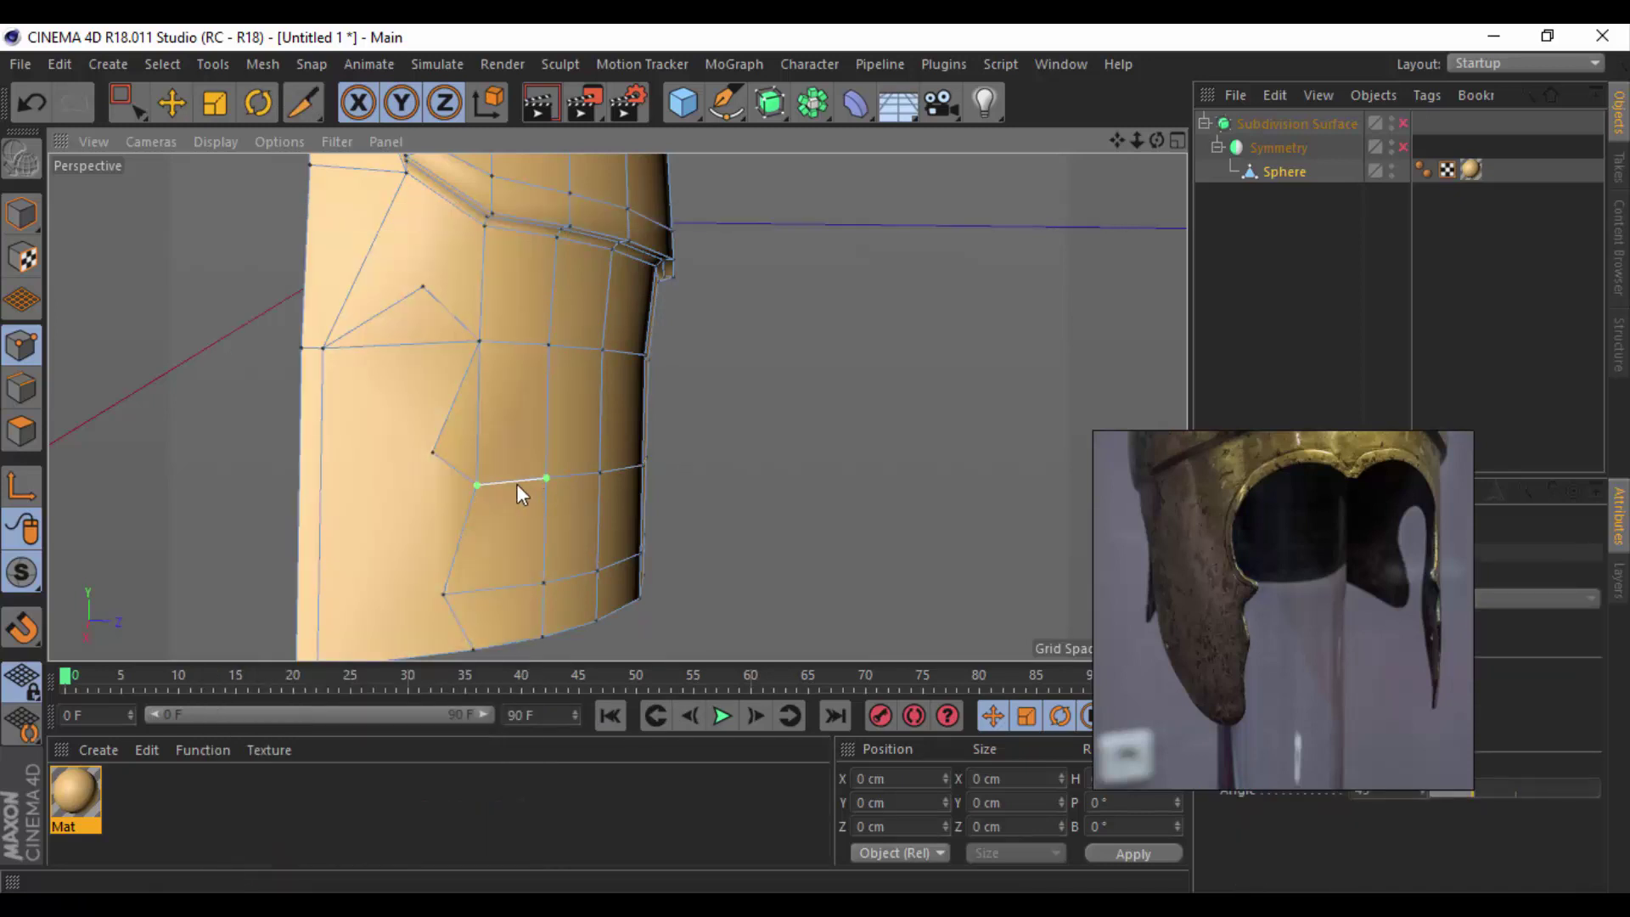
pyautogui.press('m')
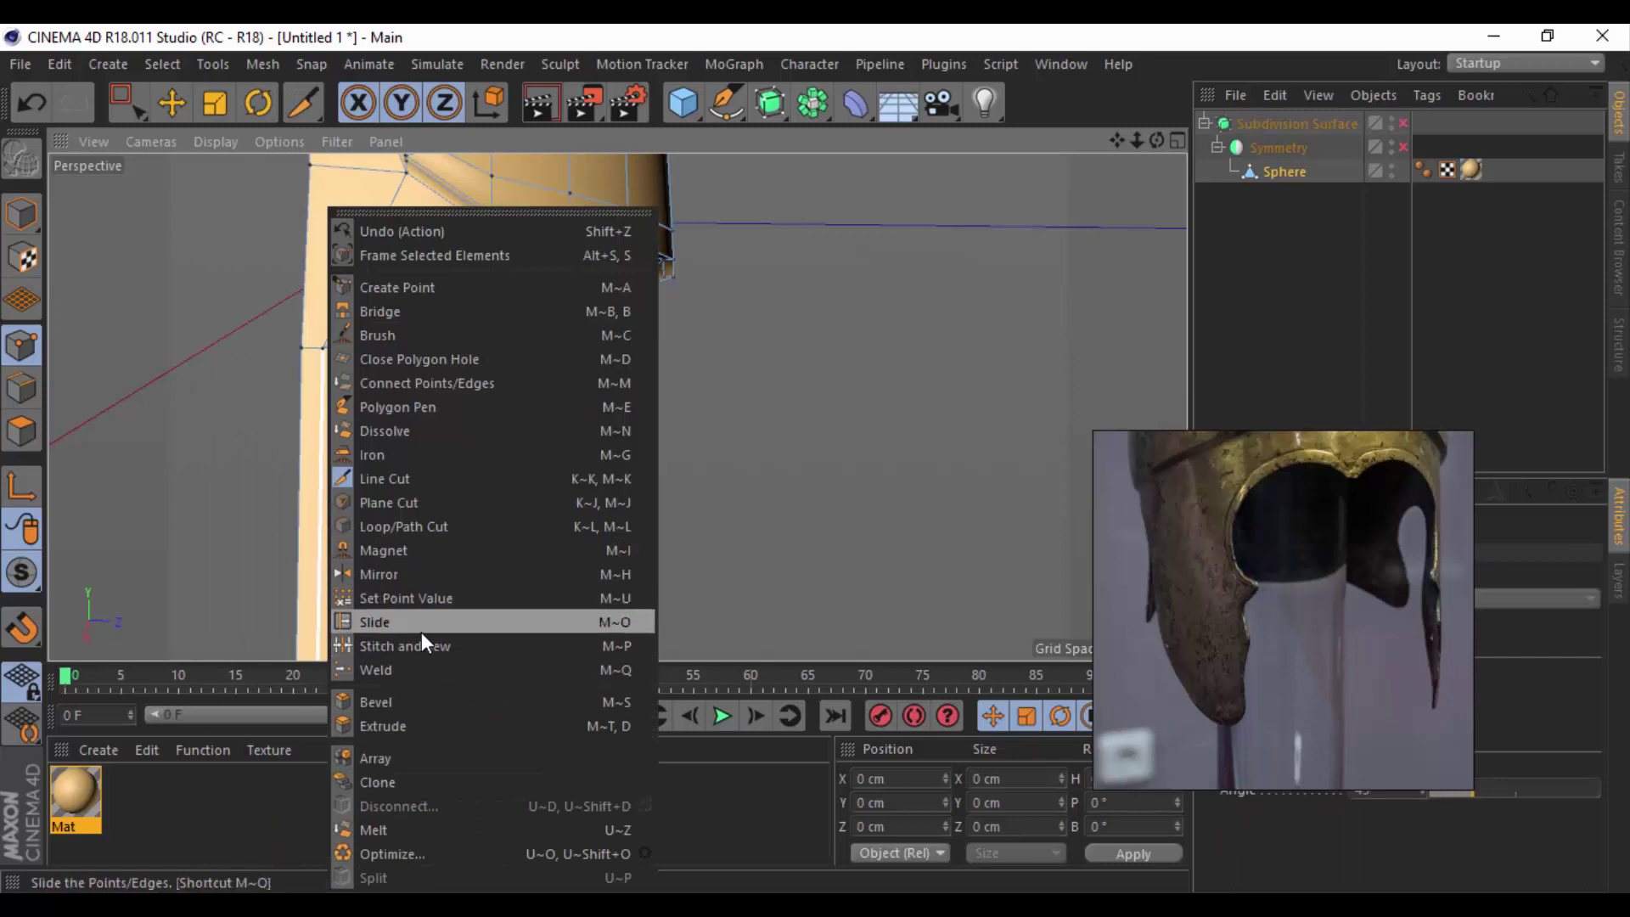
pyautogui.click(423, 646)
pyautogui.moveTo(439, 454); pyautogui.dragTo(452, 441)
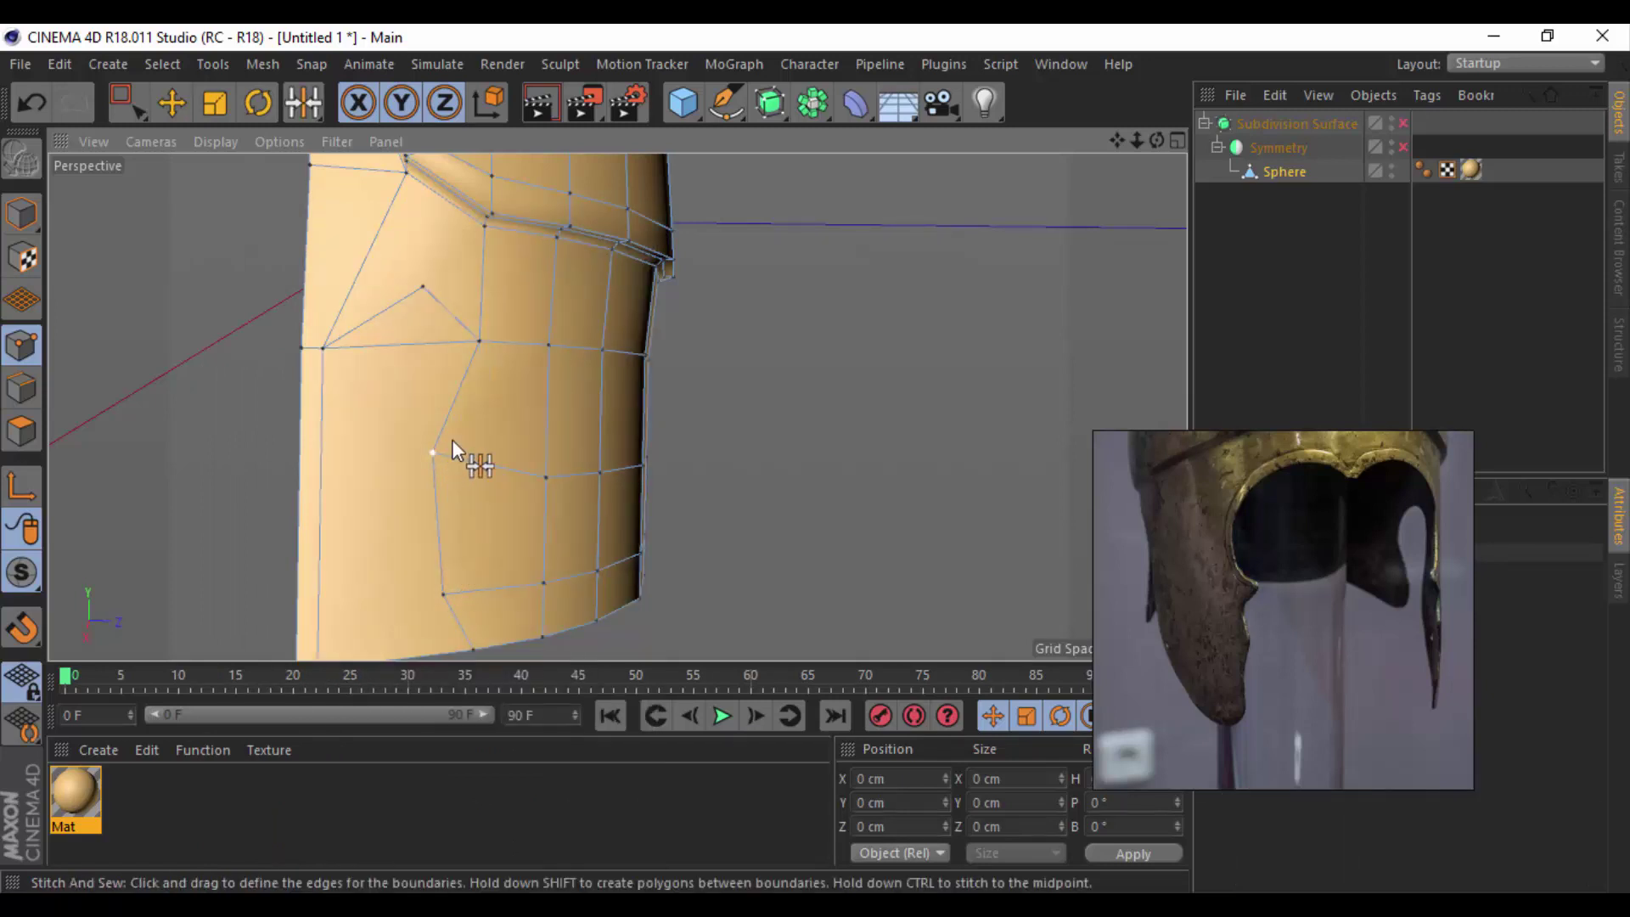
pyautogui.hotkey('ctrl', 'z')
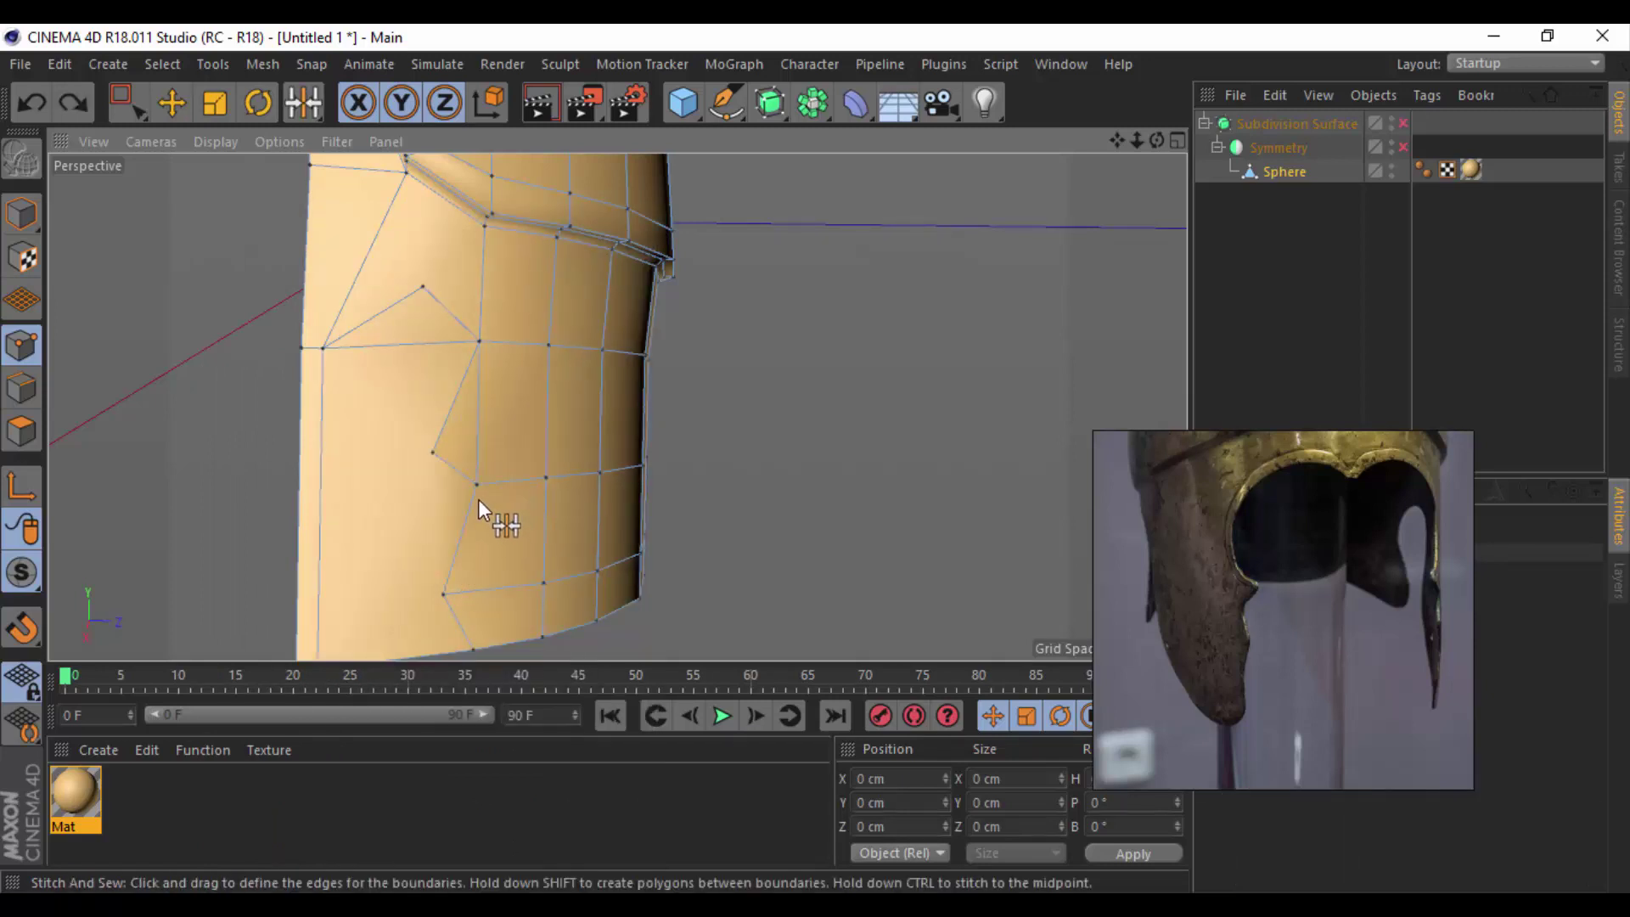
# Add an edge loop across the side and stitch its end vertex to the notch corner.
pyautogui.rightClick(477, 518)
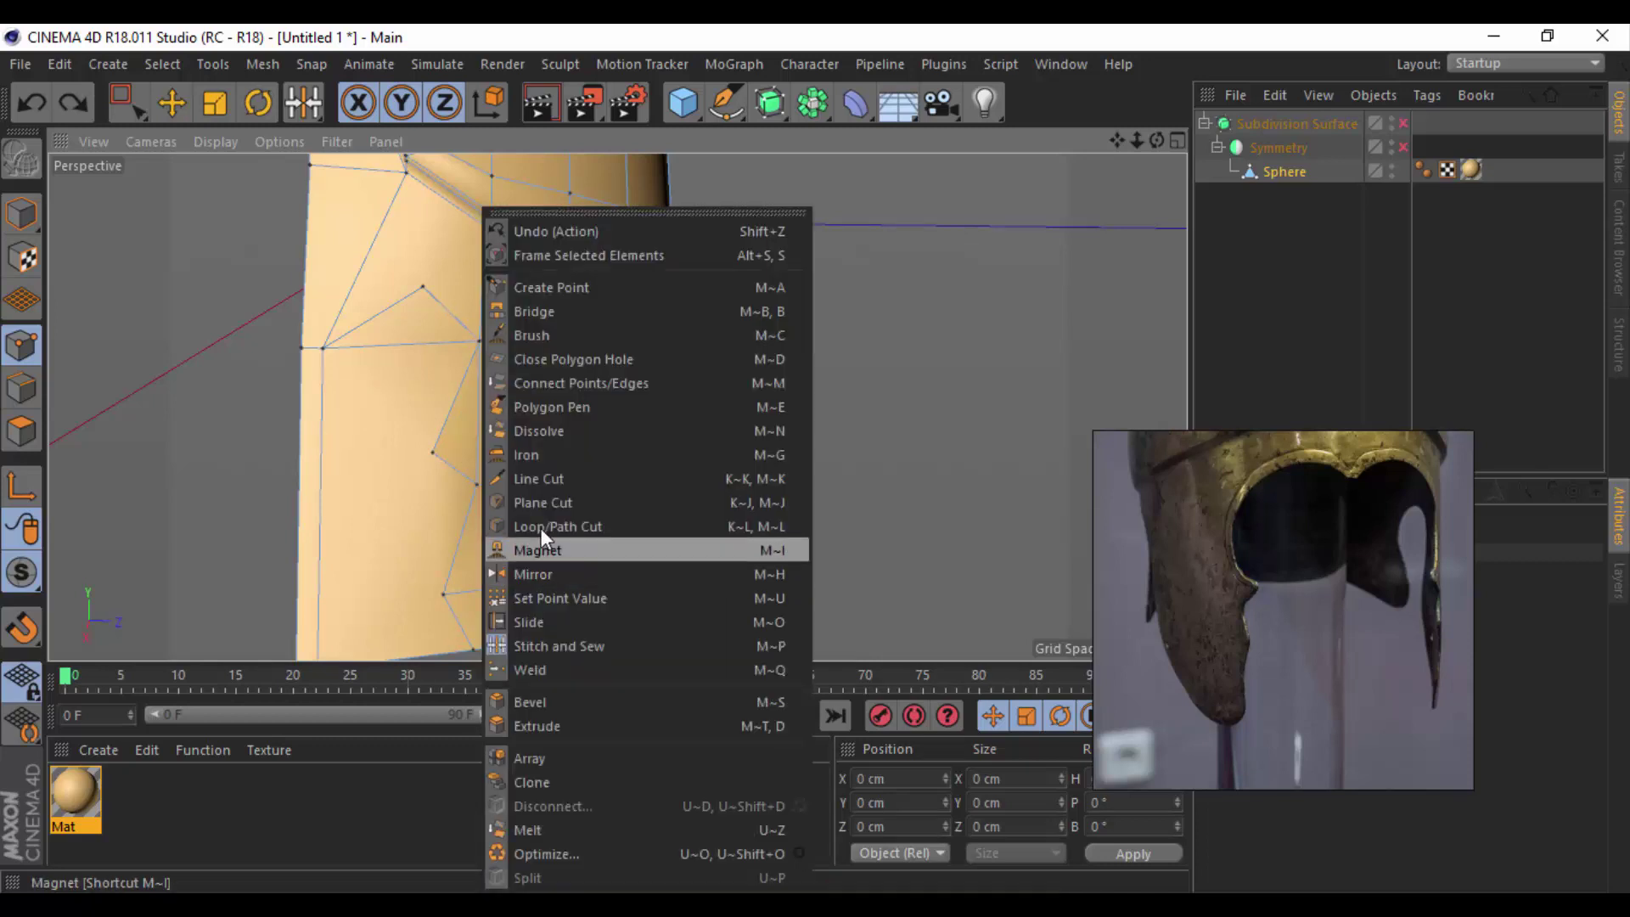
pyautogui.click(528, 467)
pyautogui.press('m')
pyautogui.press('l')
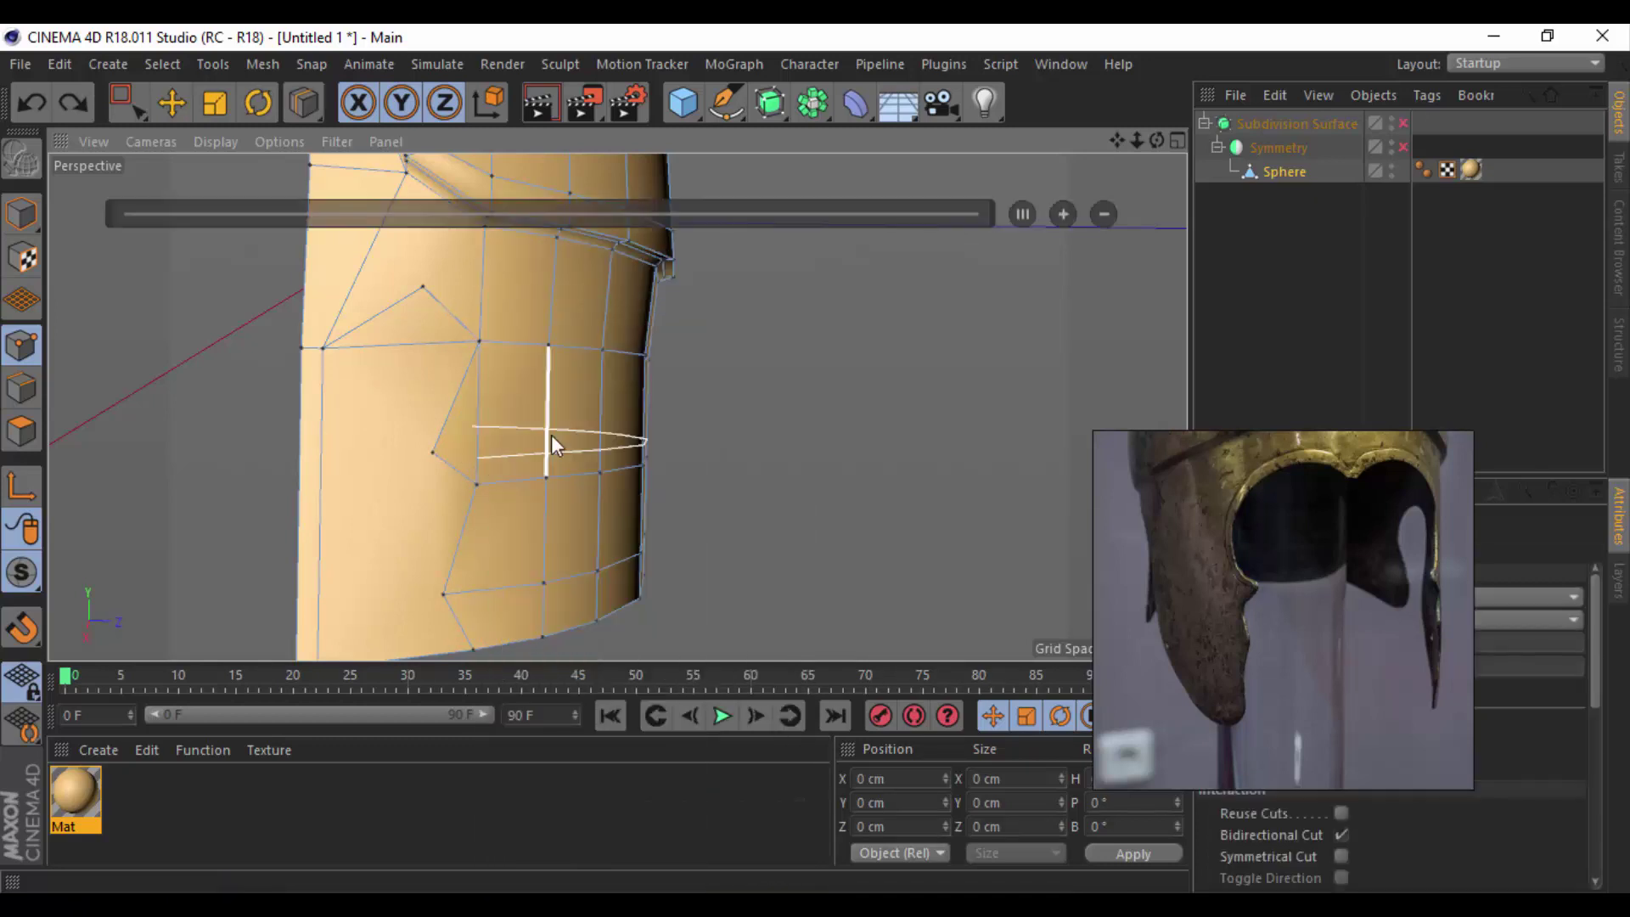
pyautogui.click(551, 424)
pyautogui.press('m')
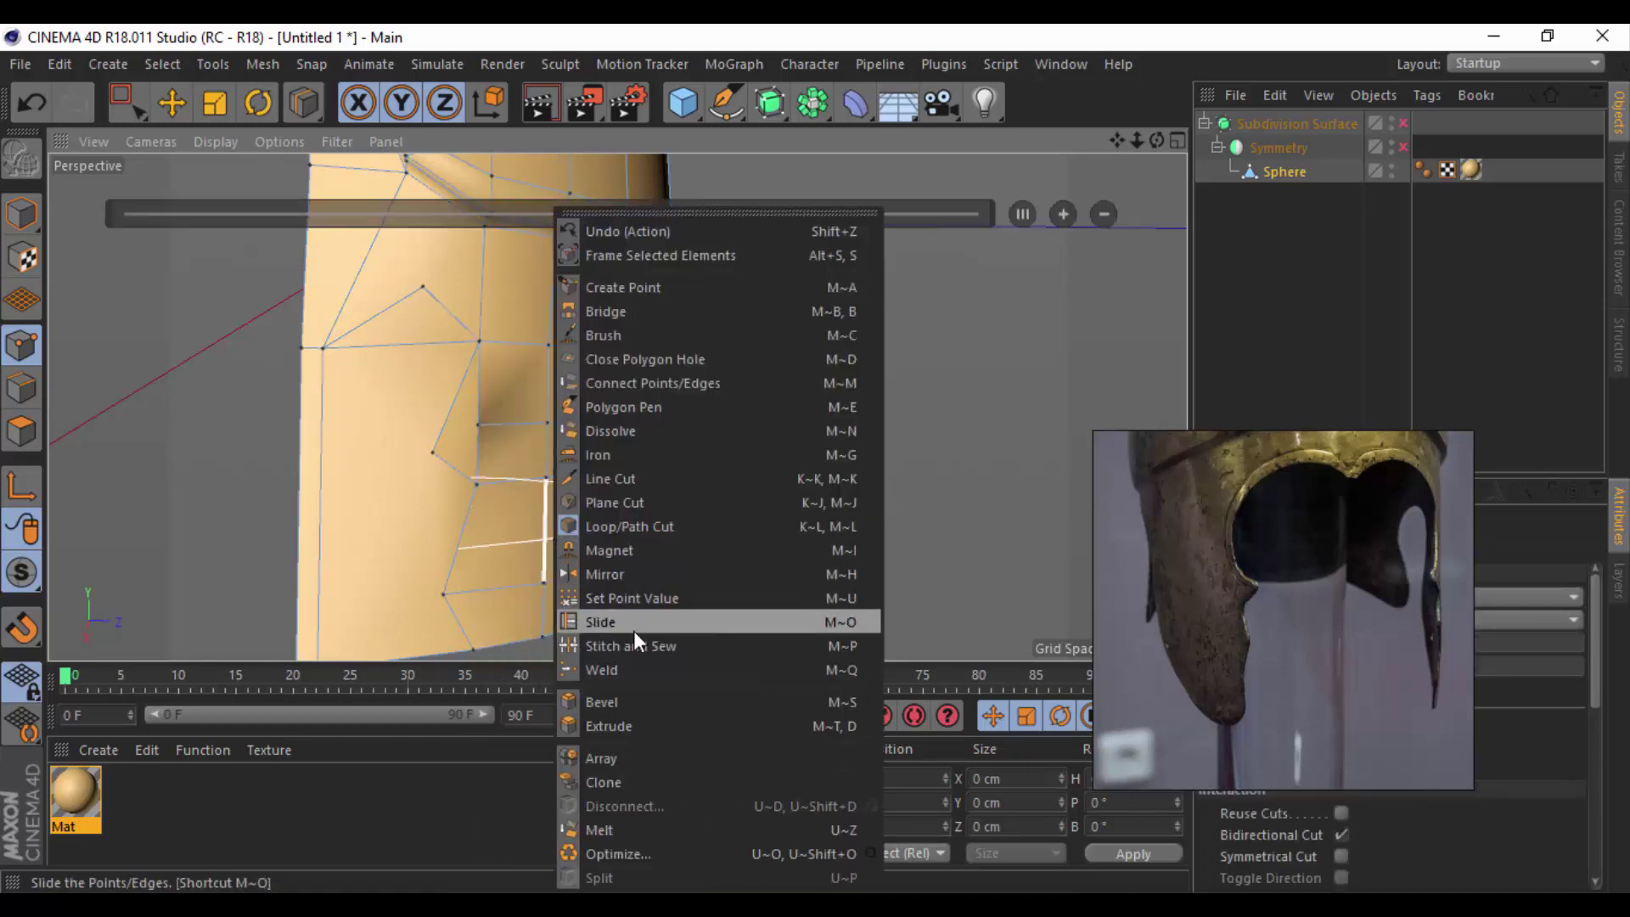
pyautogui.click(633, 630)
pyautogui.moveTo(478, 427); pyautogui.dragTo(433, 452)
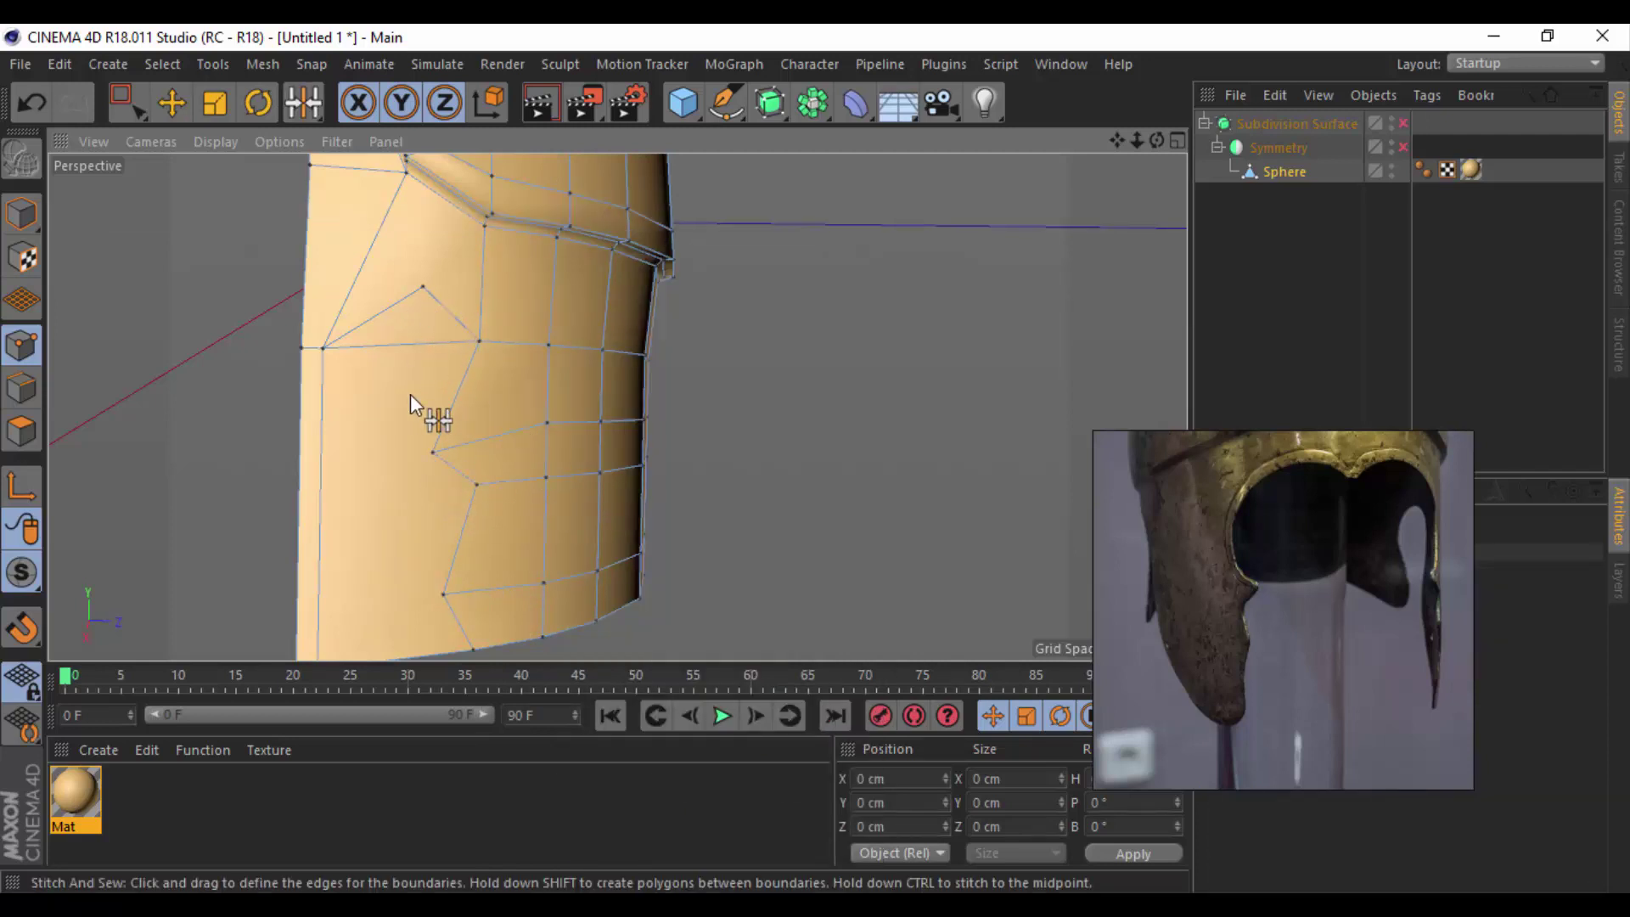
# Add a horizontal loop just below the rim and stitch its end into the notch tip.
pyautogui.keyDown('alt'); pyautogui.moveTo(390, 384); pyautogui.dragTo(374, 474, button='middle'); pyautogui.keyUp('alt')
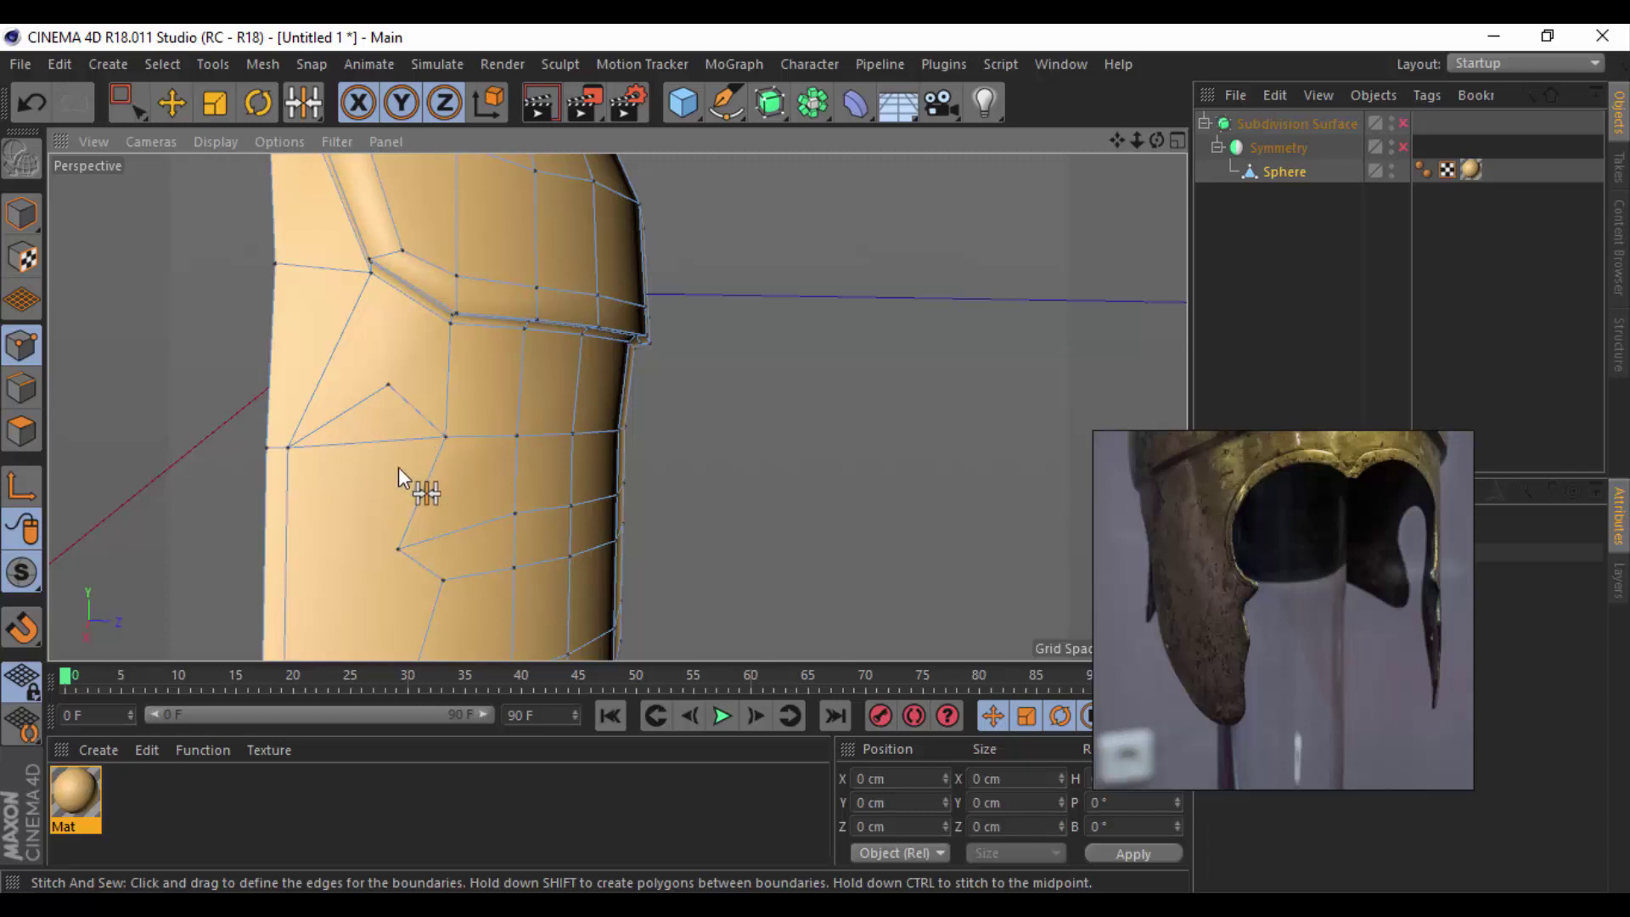
pyautogui.press('k')
pyautogui.press('l')
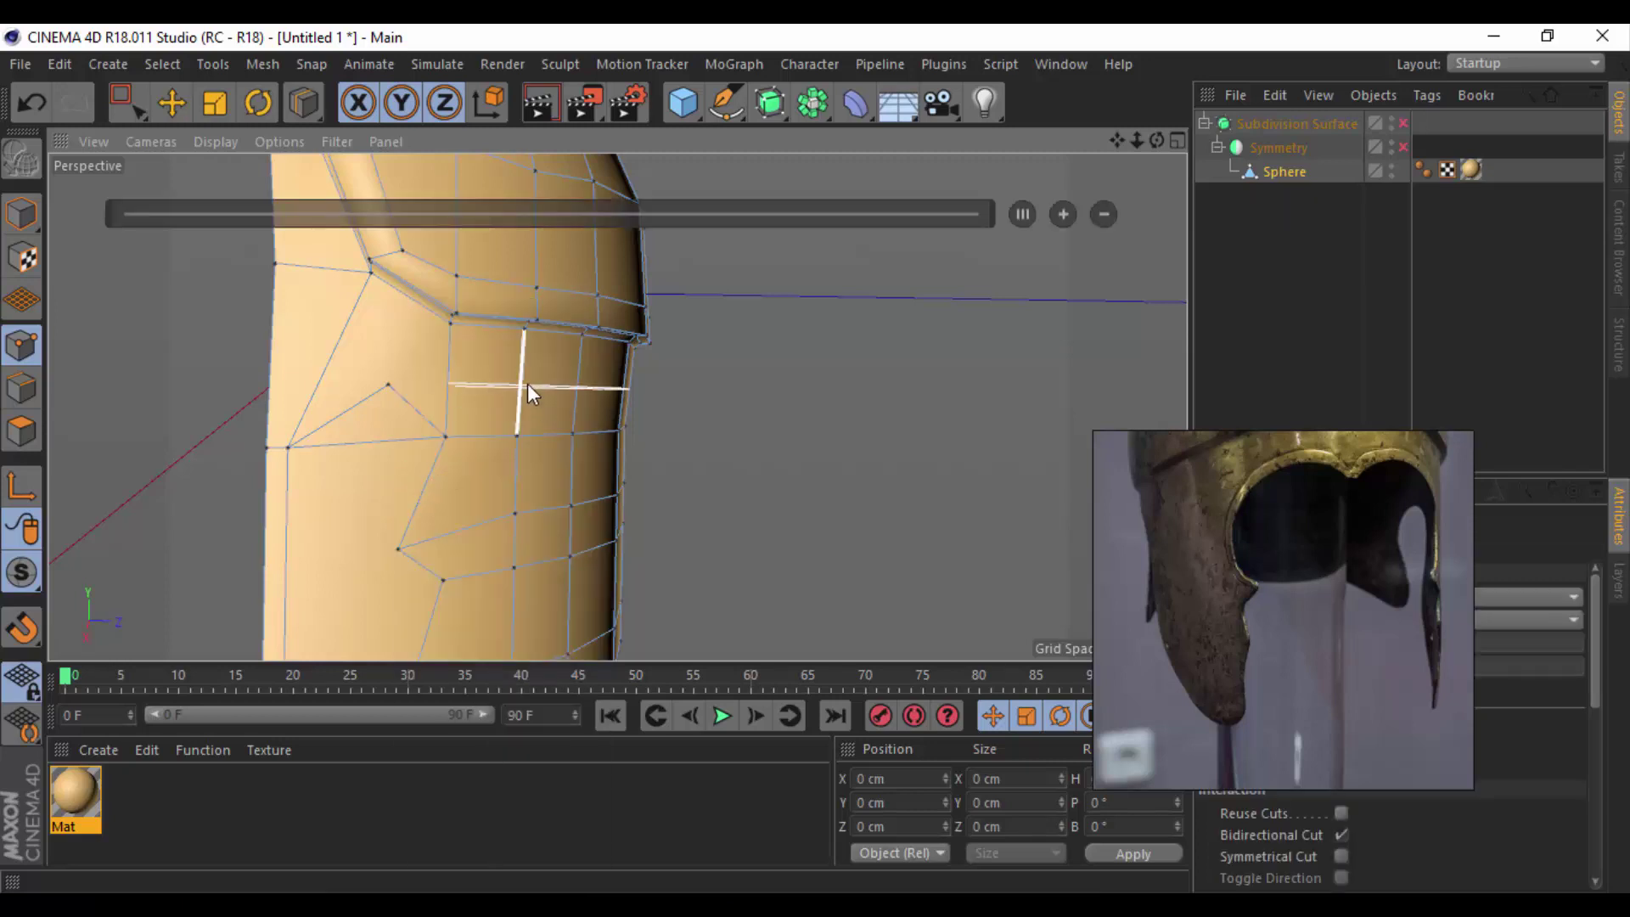
pyautogui.click(527, 384)
pyautogui.rightClick(123, 375)
pyautogui.click(245, 640)
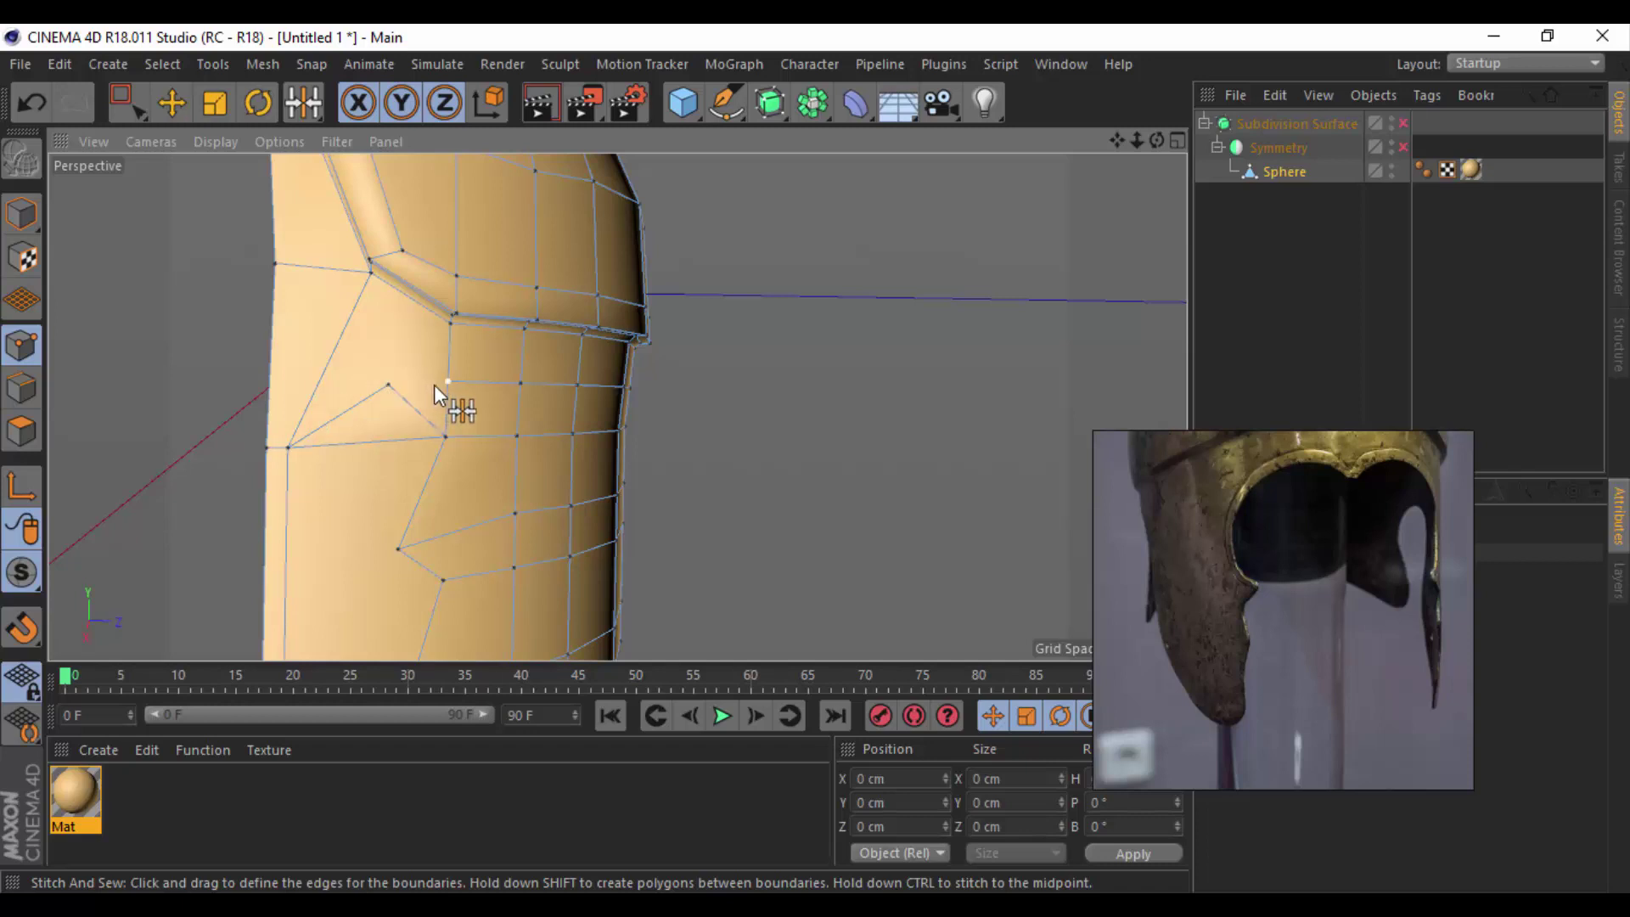
pyautogui.moveTo(424, 384); pyautogui.dragTo(385, 393)
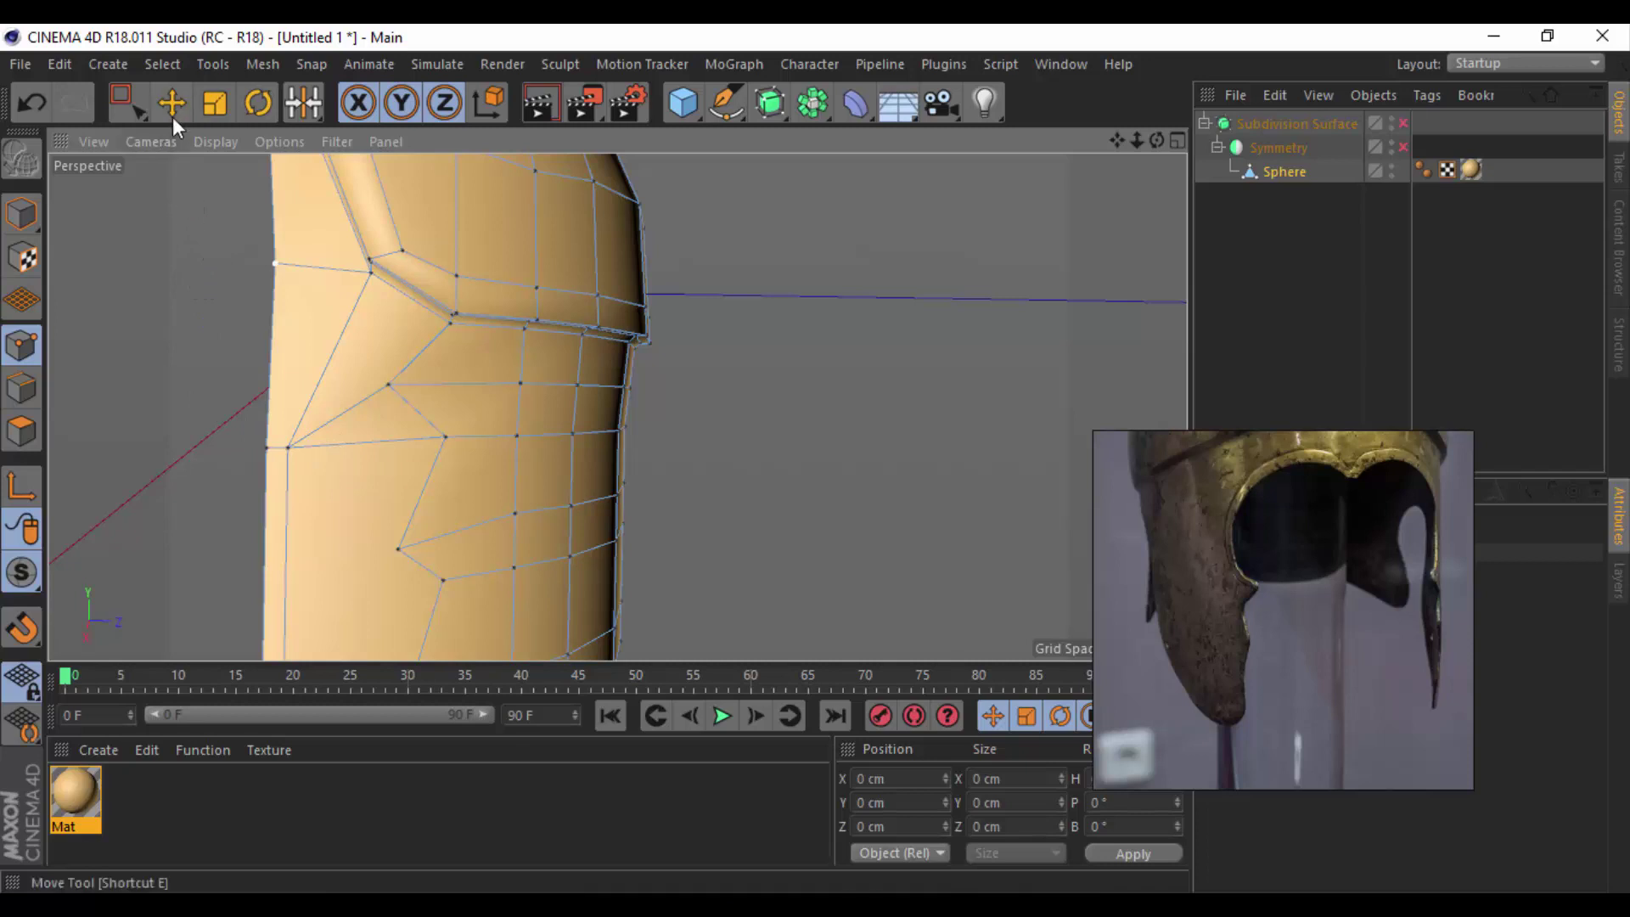
# Delete the lower front polygons below the cutout in Polygon mode.
pyautogui.click(127, 102)
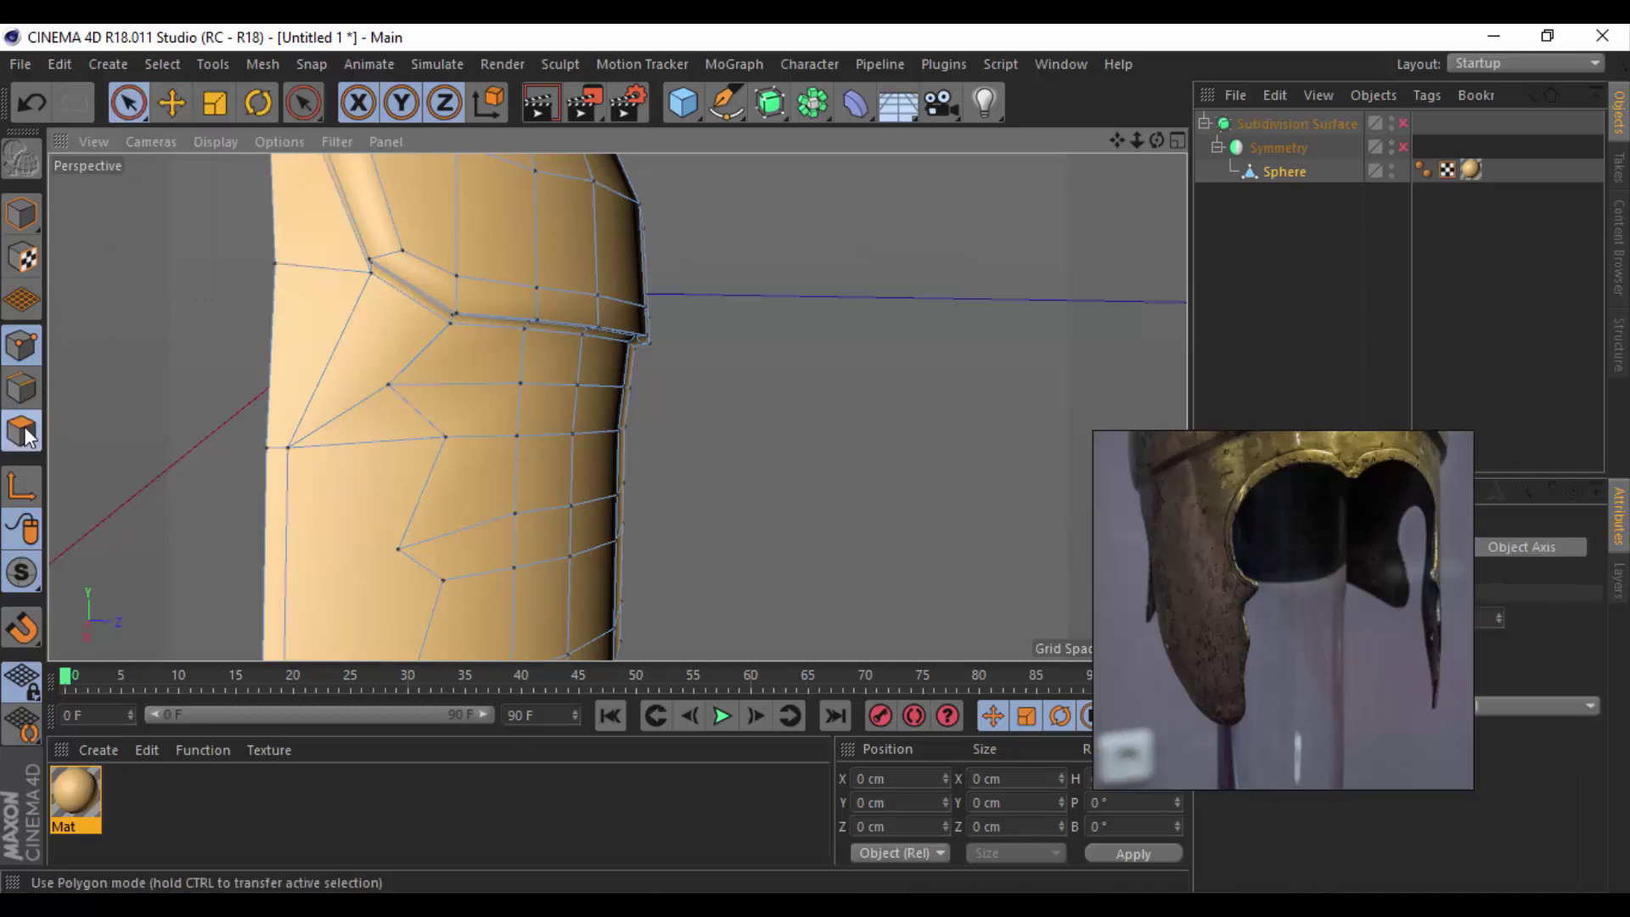
pyautogui.click(21, 430)
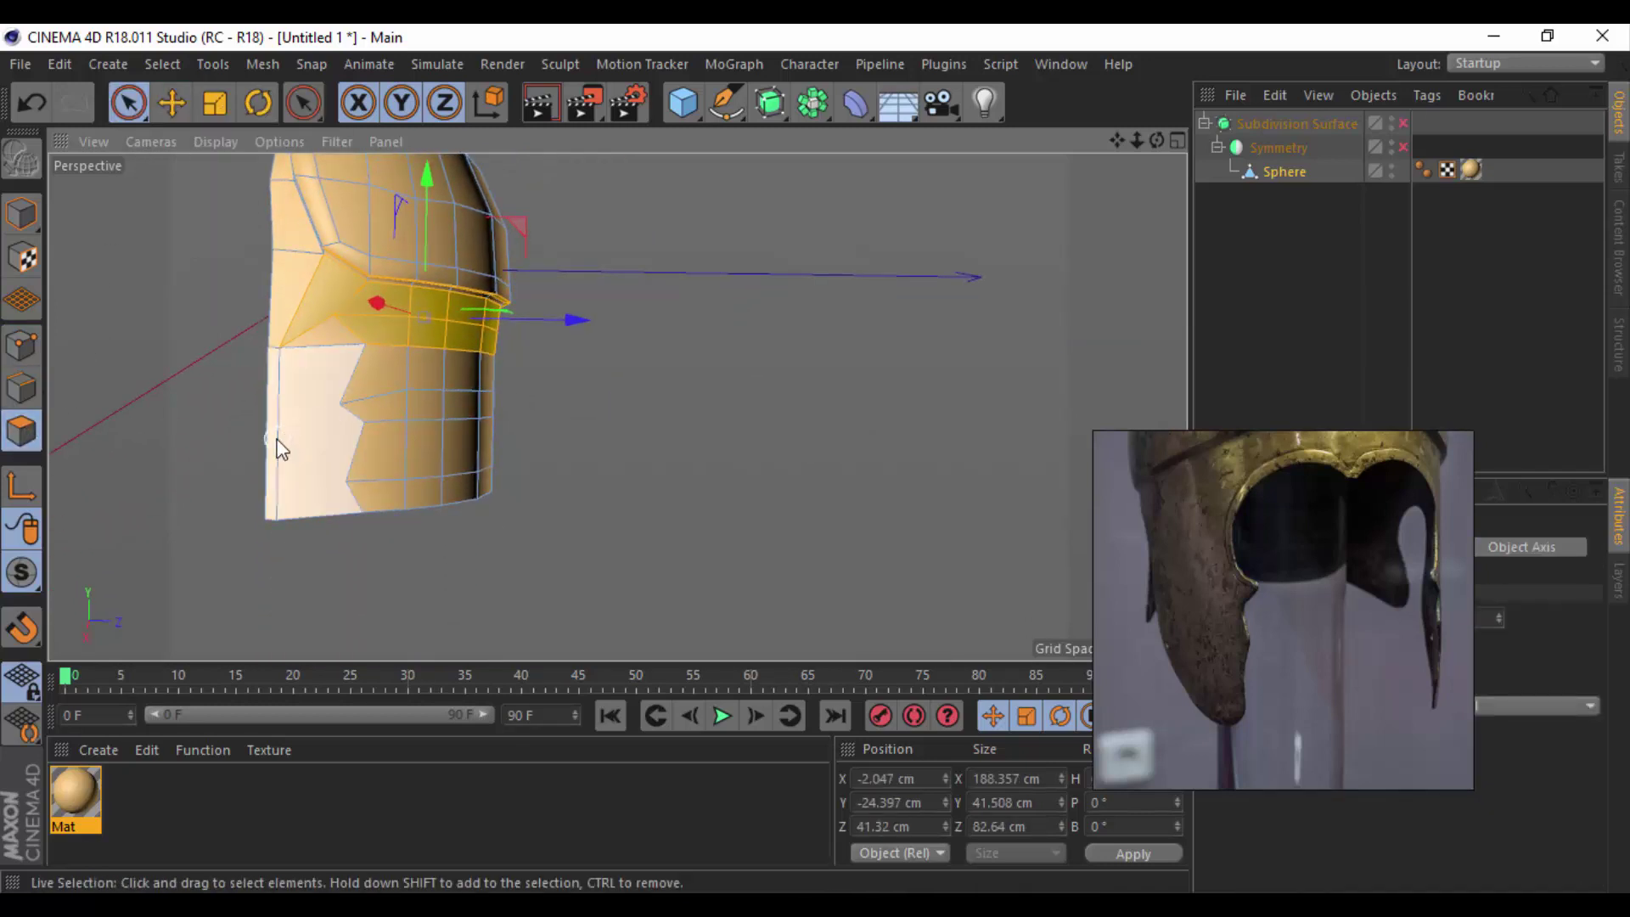
pyautogui.click(288, 420)
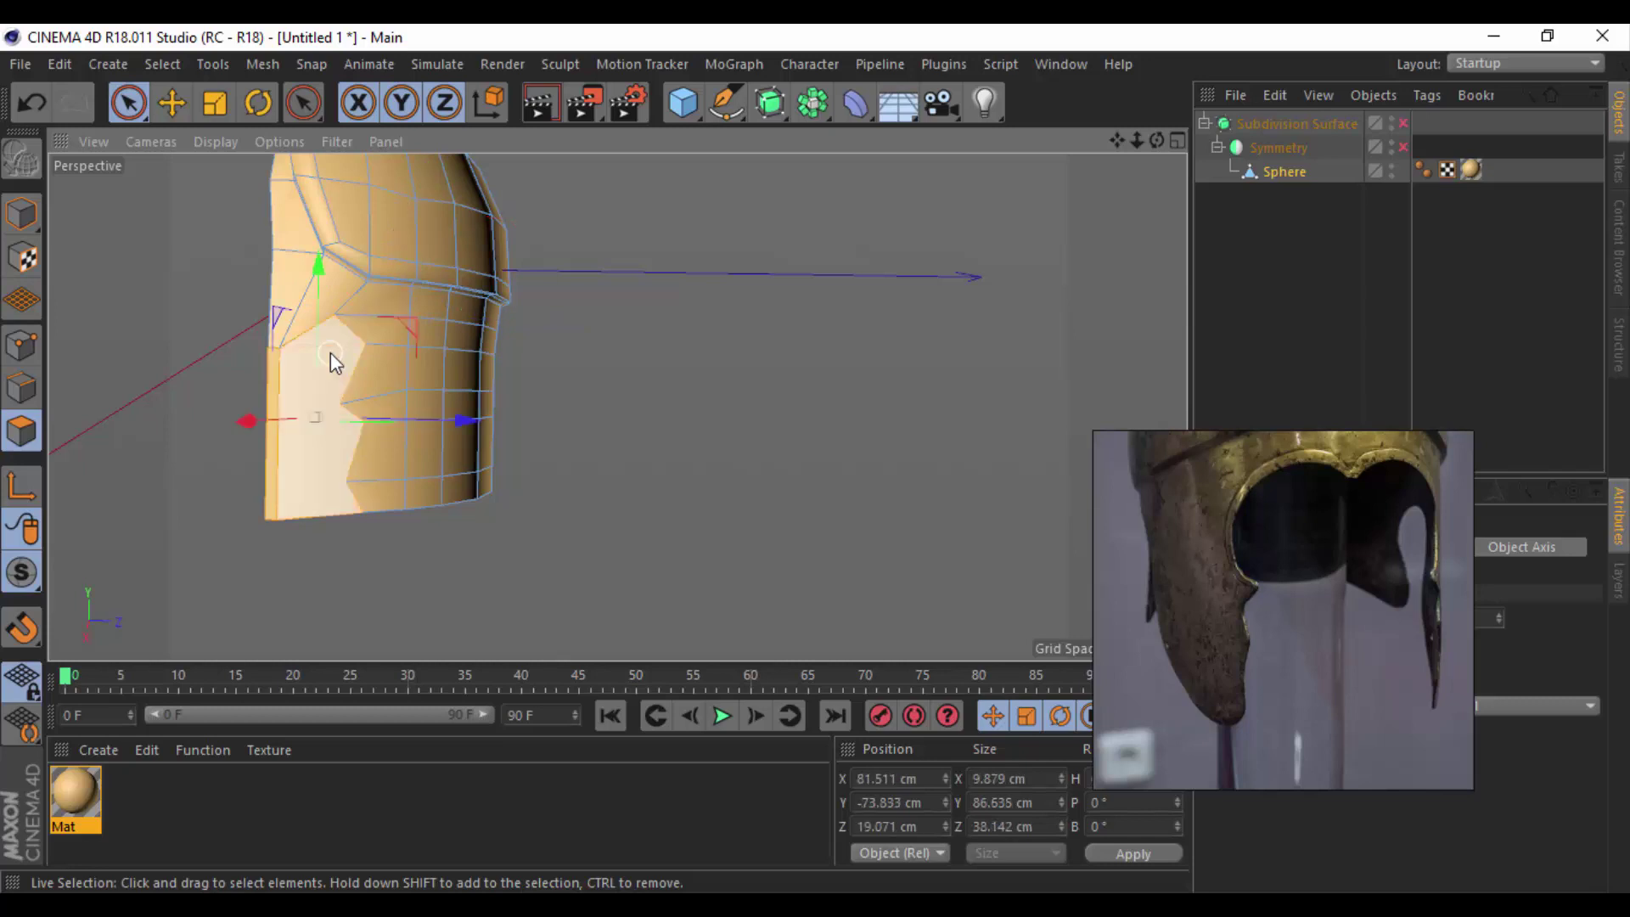
pyautogui.press('Delete')
pyautogui.moveTo(375, 390)
pyautogui.keyDown('alt'); pyautogui.mouseDown()
pyautogui.moveTo(363, 368)
pyautogui.moveTo(302, 370)
pyautogui.moveTo(407, 380)
pyautogui.mouseUp(); pyautogui.keyUp('alt')
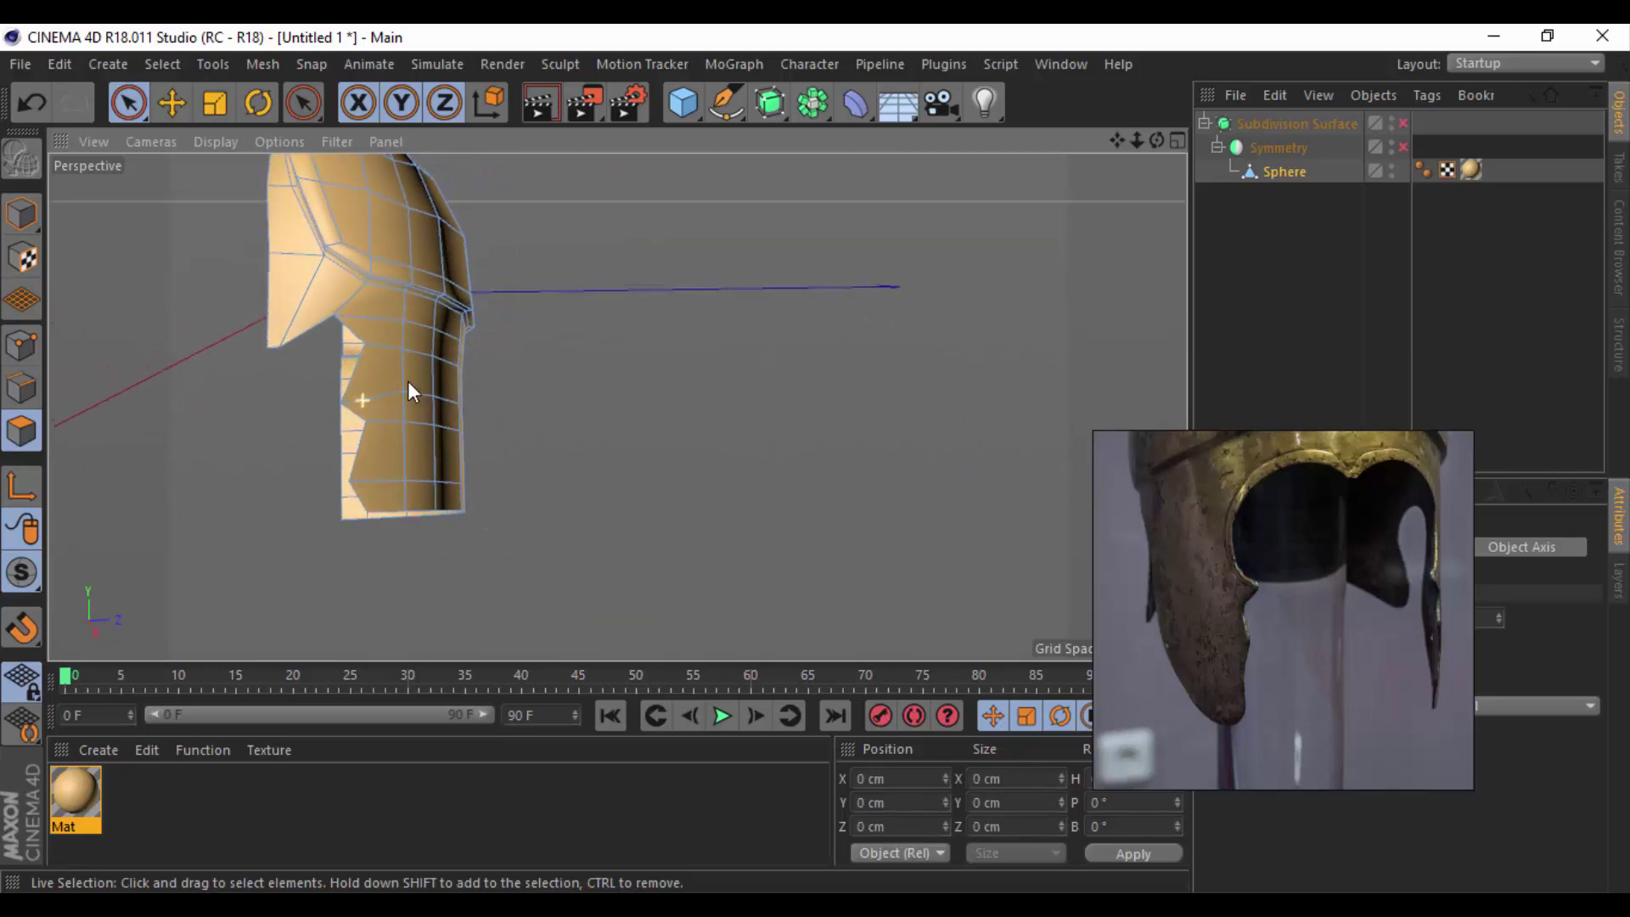
# Add a short Line Cut edge near the chin to the front edge.
pyautogui.press('m')
pyautogui.rightClick(545, 401)
pyautogui.press('Return')
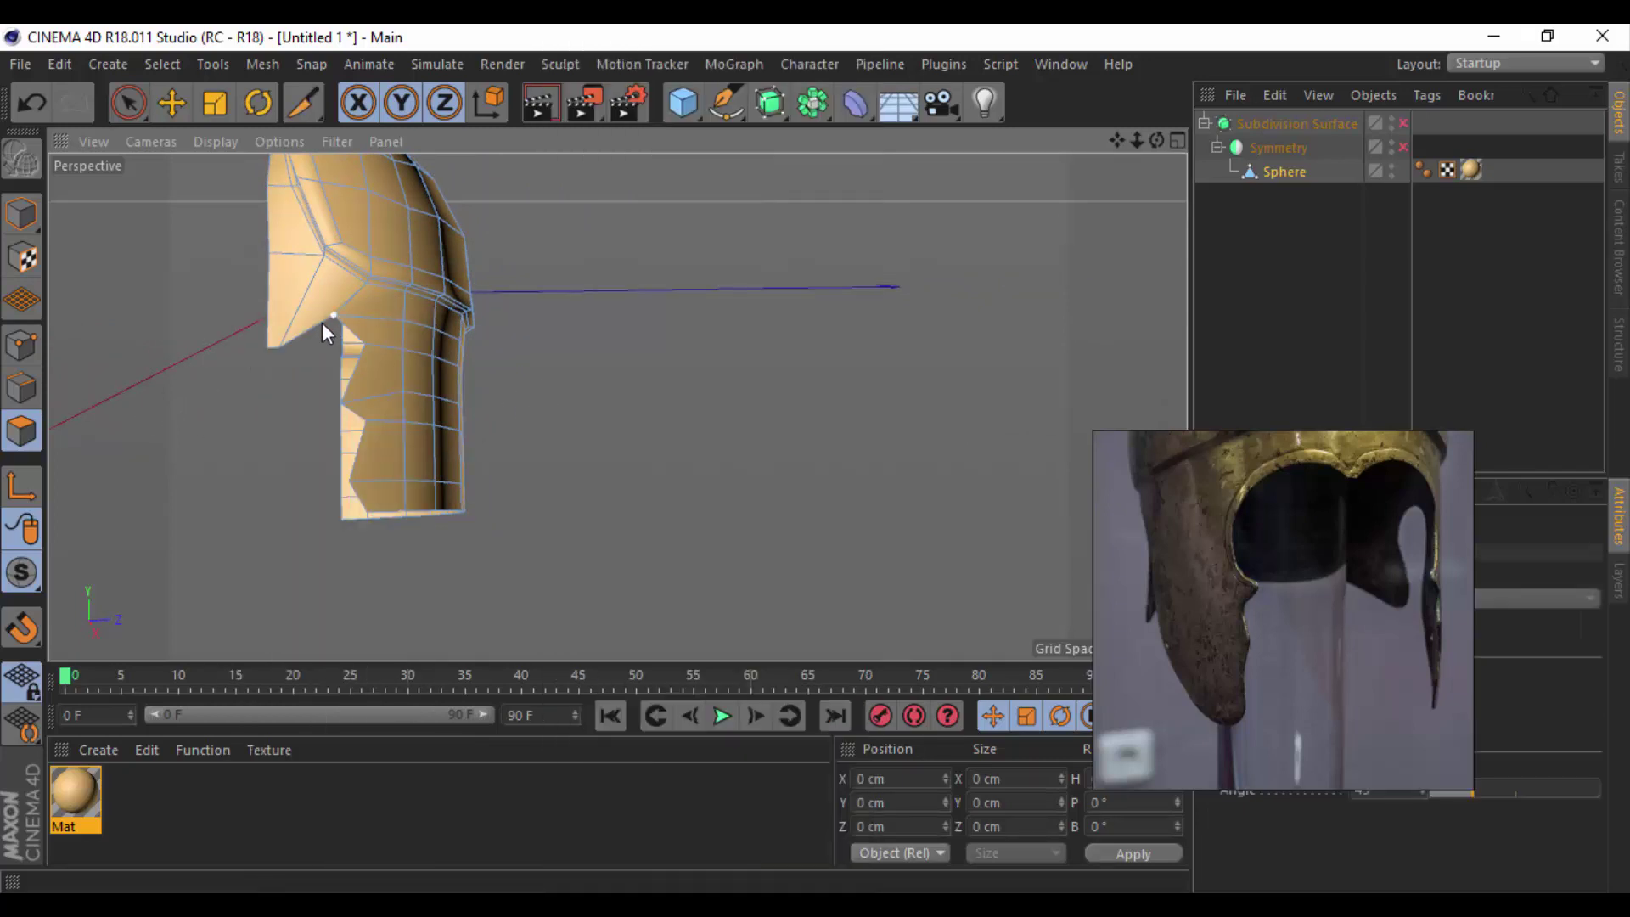
pyautogui.click(265, 311)
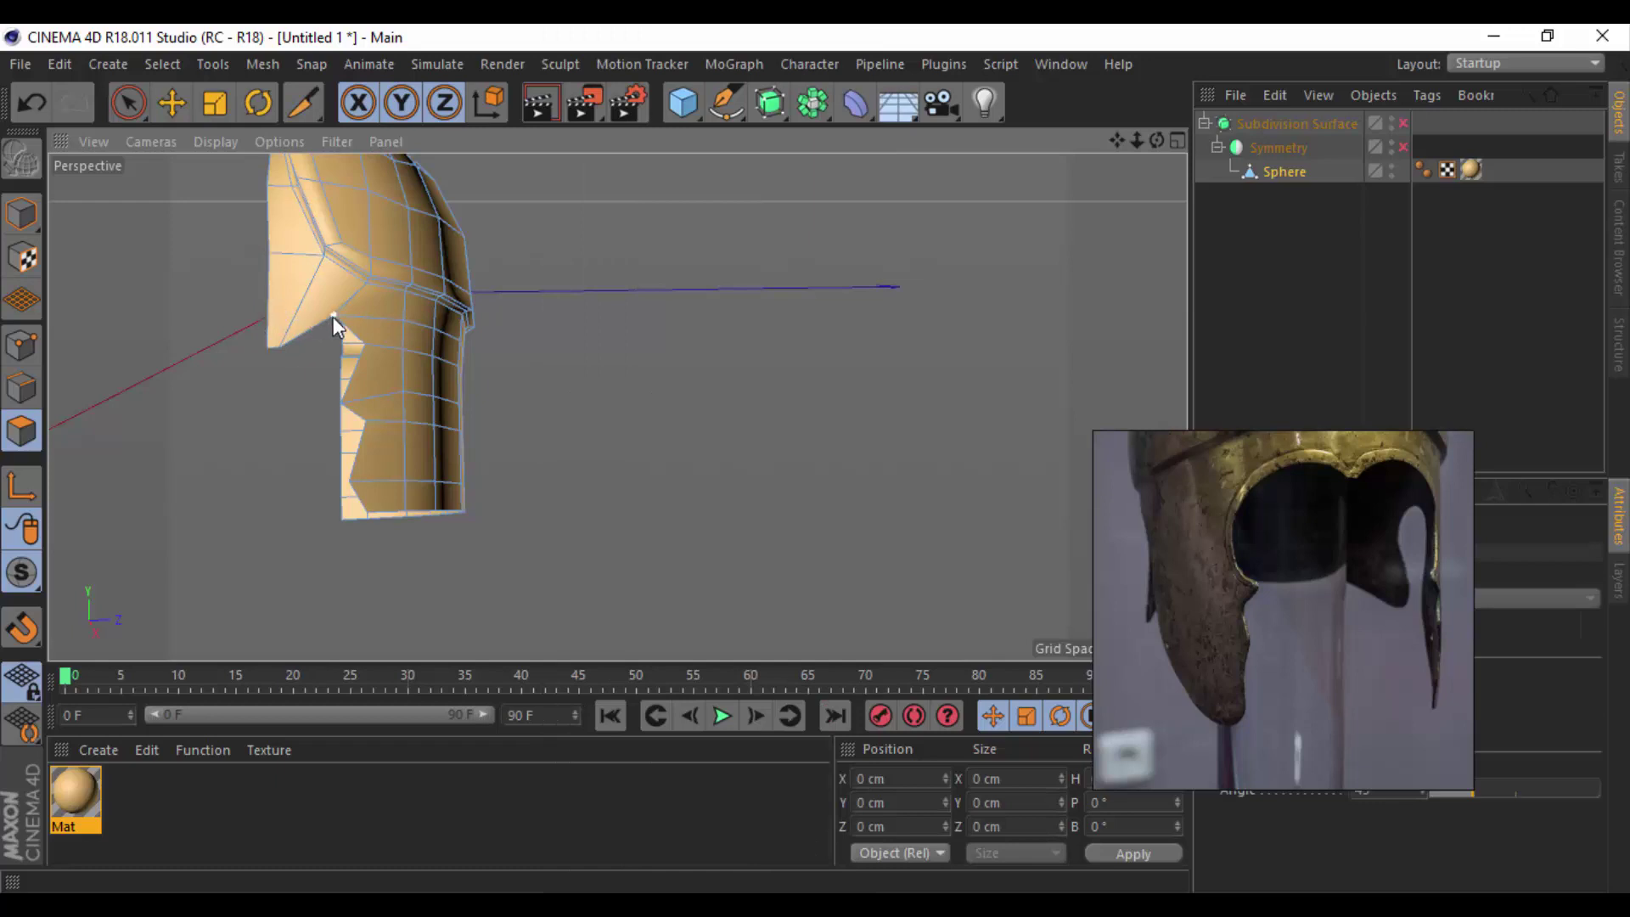
pyautogui.click(266, 306)
pyautogui.rightClick(222, 254)
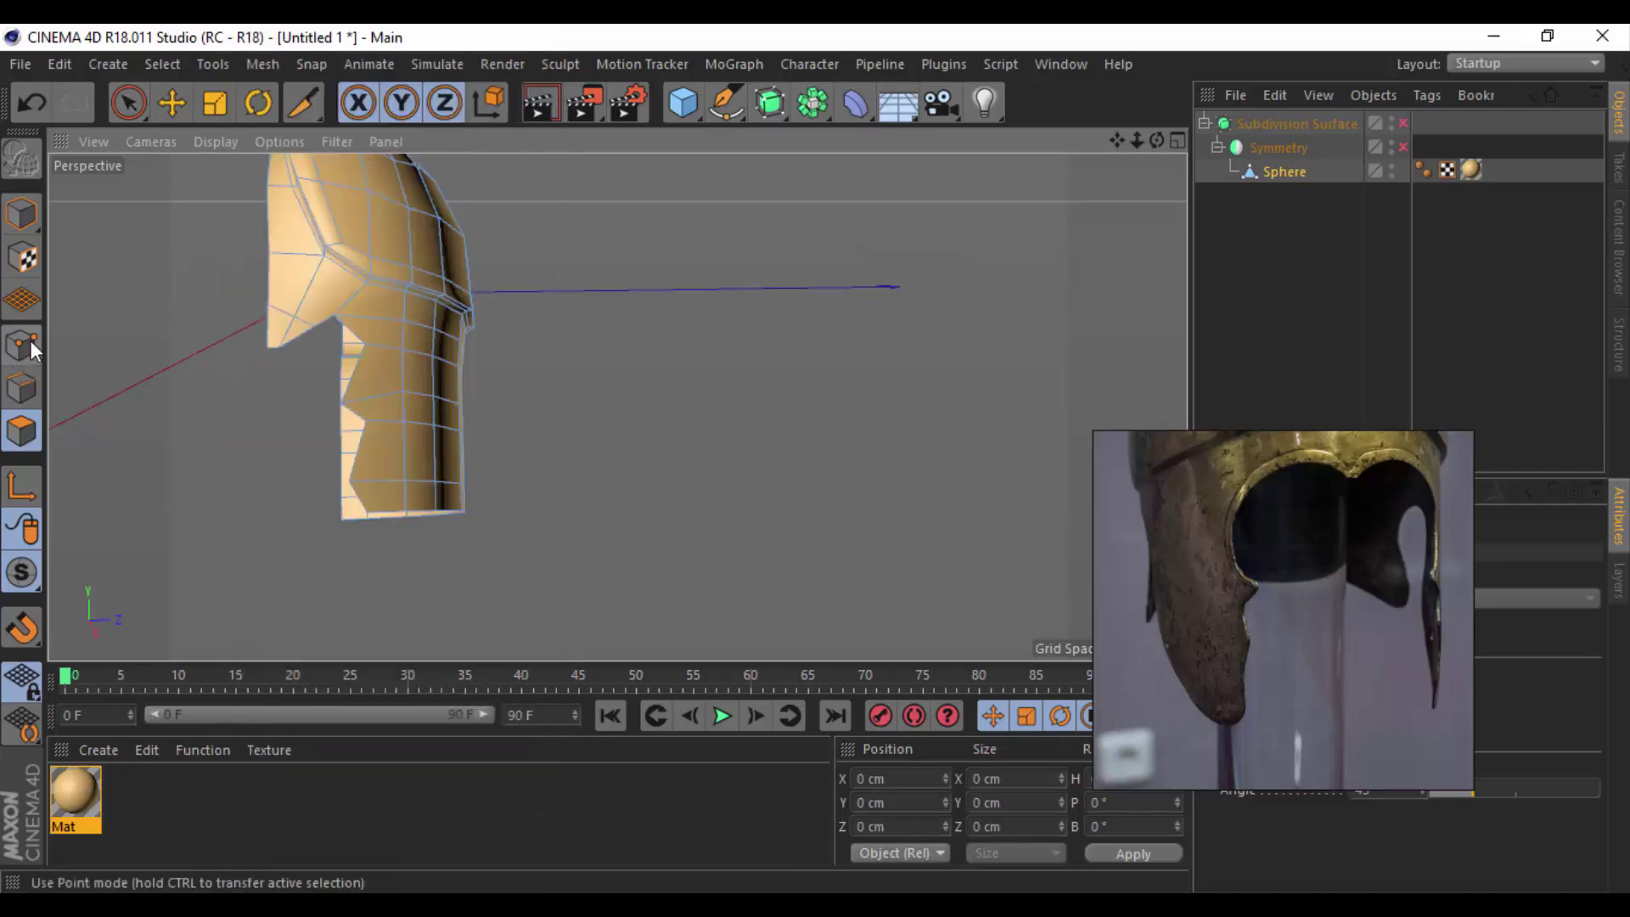
# Slide and stitch the points around the face opening in Point mode.
pyautogui.click(31, 340)
pyautogui.rightClick(231, 380)
pyautogui.click(335, 620)
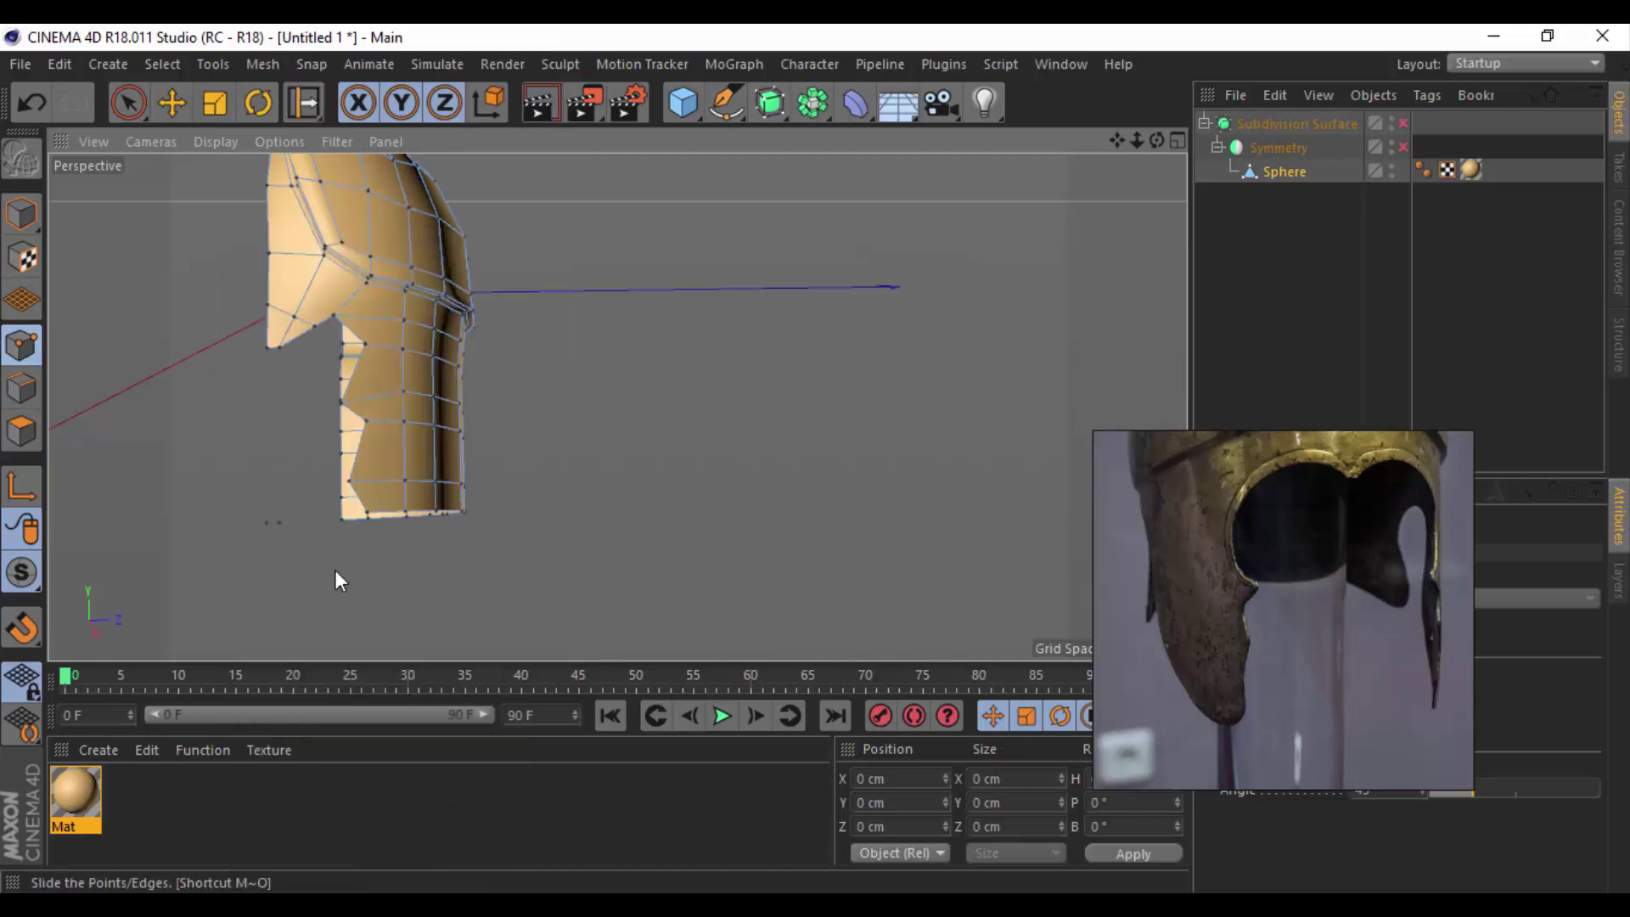
pyautogui.scroll(3, 316, 349)
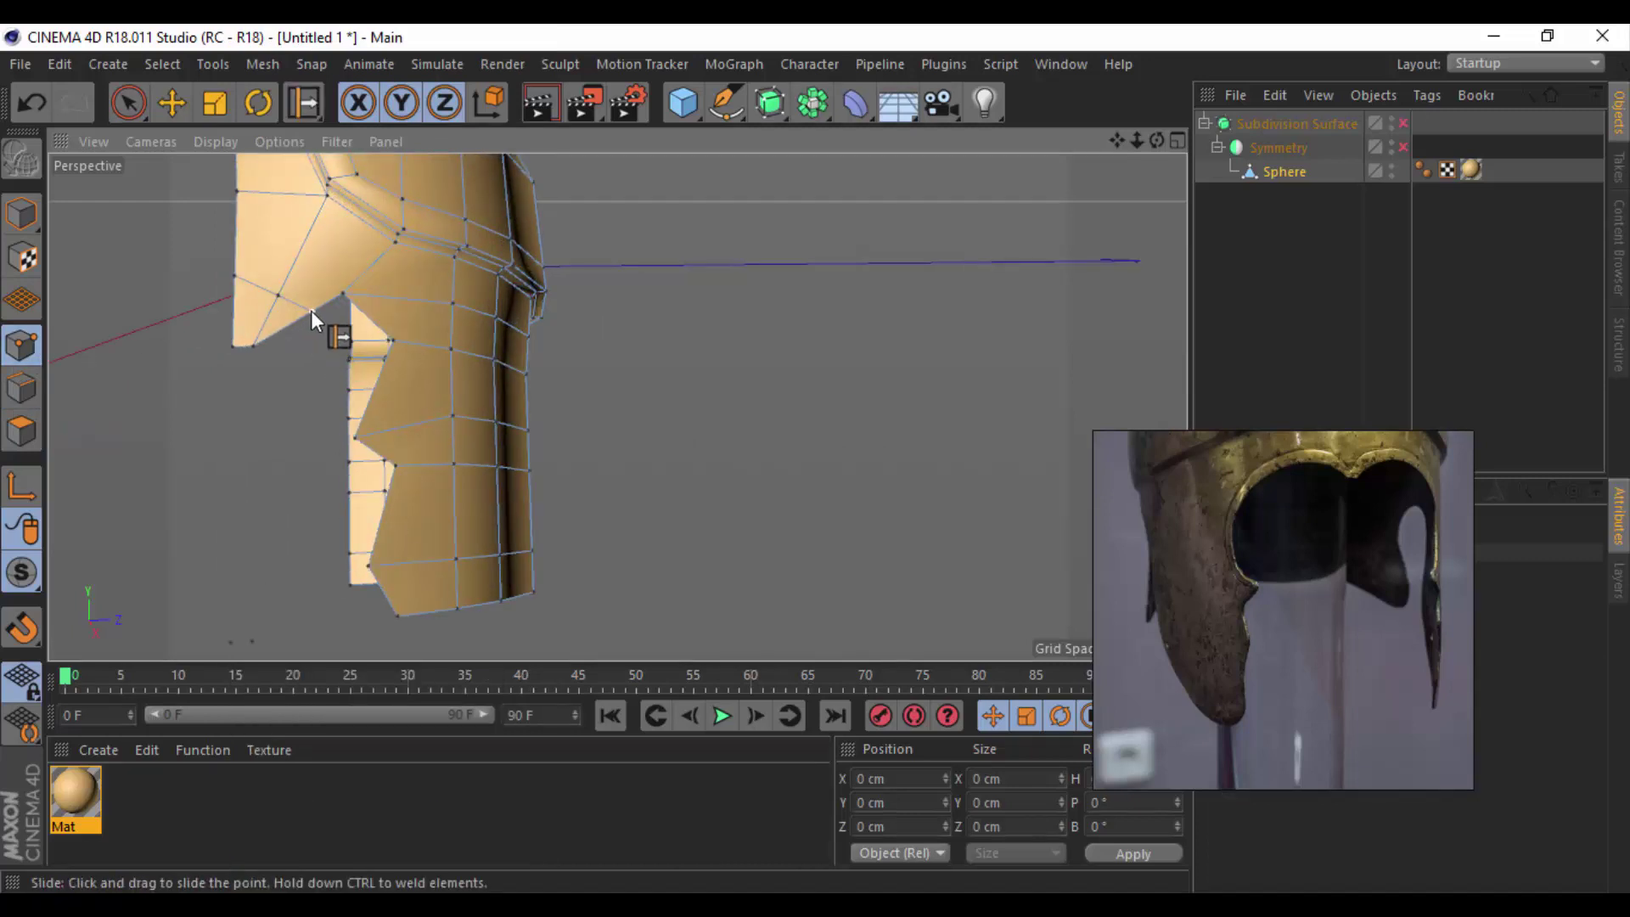
pyautogui.rightClick(301, 370)
pyautogui.click(397, 645)
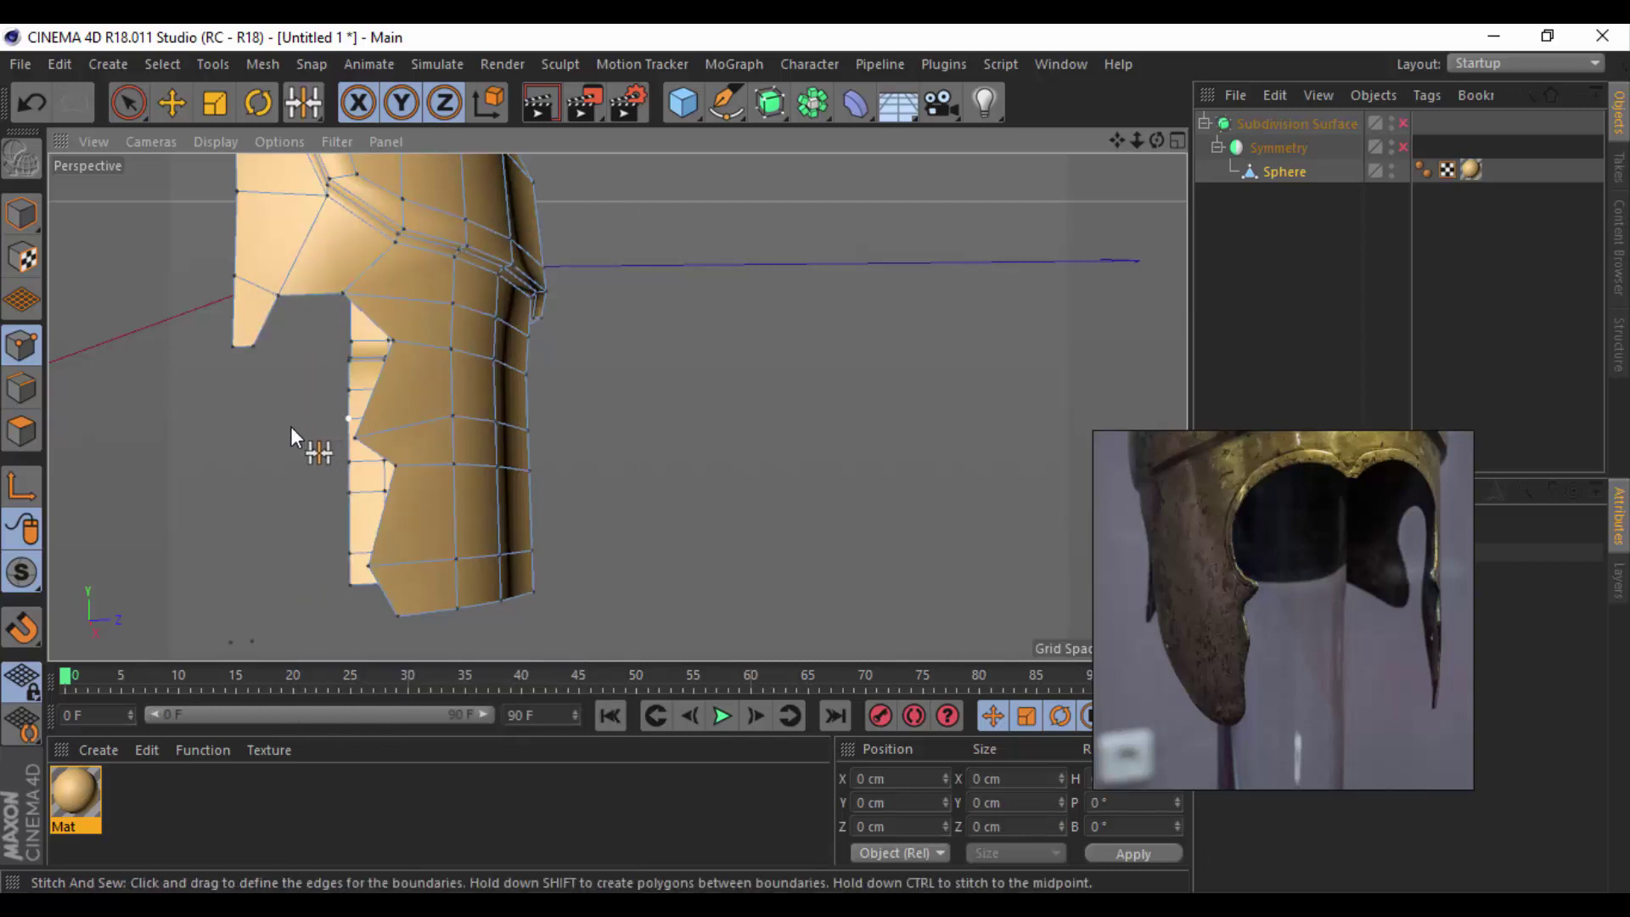
pyautogui.scroll(-2, 290, 427)
pyautogui.moveTo(290, 426)
pyautogui.keyDown('alt'); pyautogui.mouseDown()
pyautogui.moveTo(173, 456)
pyautogui.moveTo(247, 446)
pyautogui.mouseUp(); pyautogui.keyUp('alt')
# Re-enable Symmetry and Subdivision Surface to show the full smoothed helmet.
pyautogui.moveTo(1402, 121); pyautogui.dragTo(1402, 147)
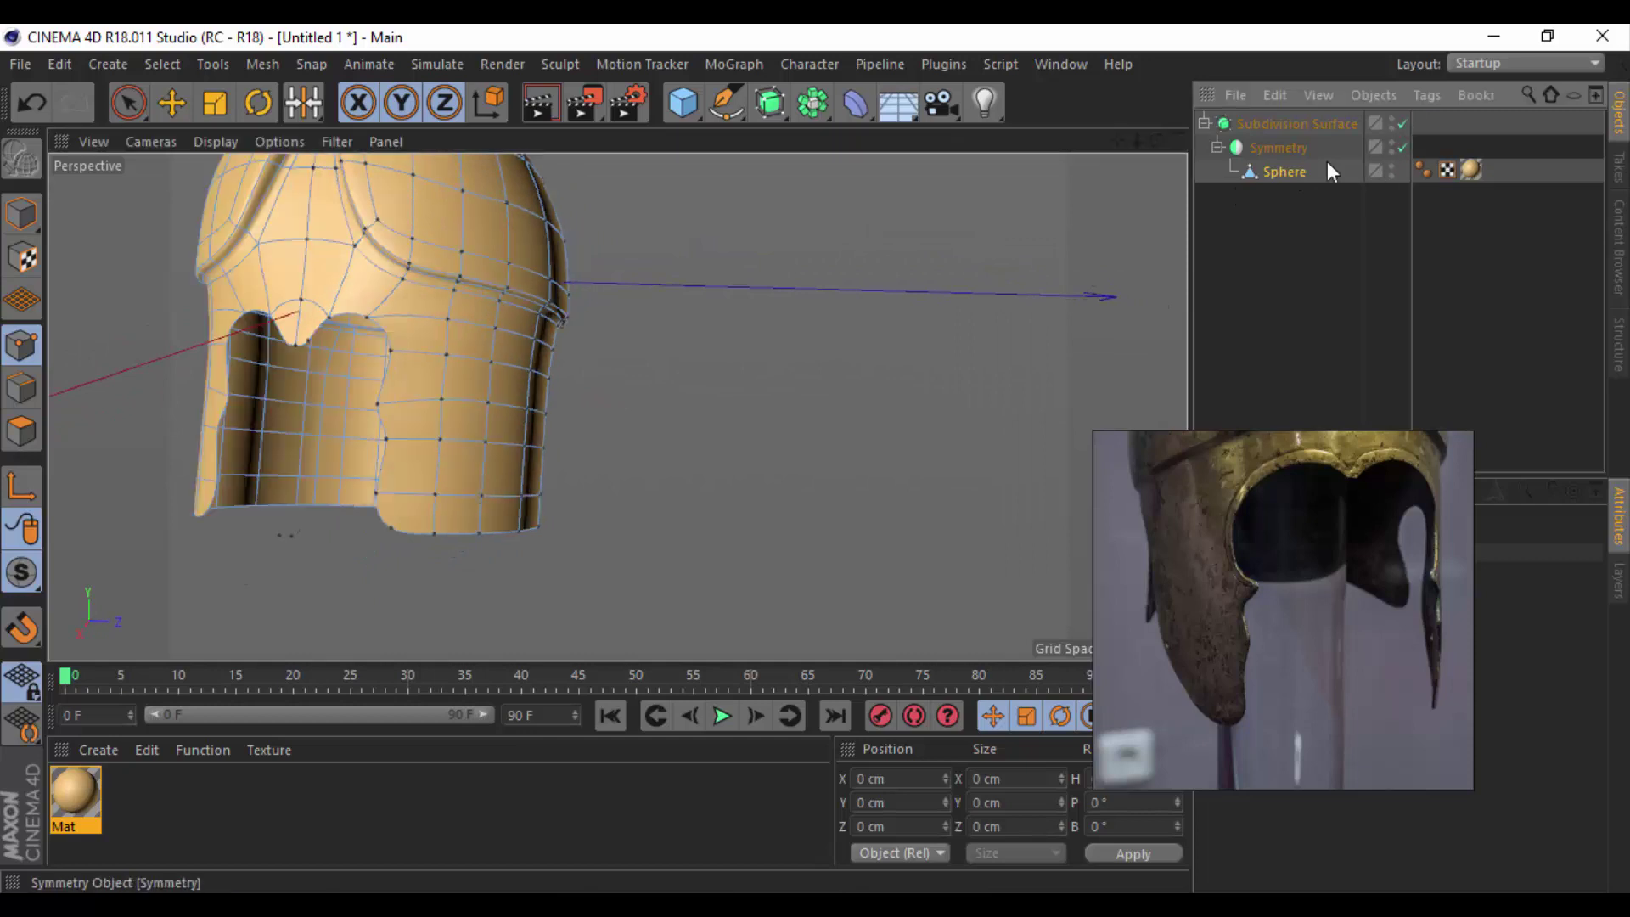
pyautogui.click(180, 100)
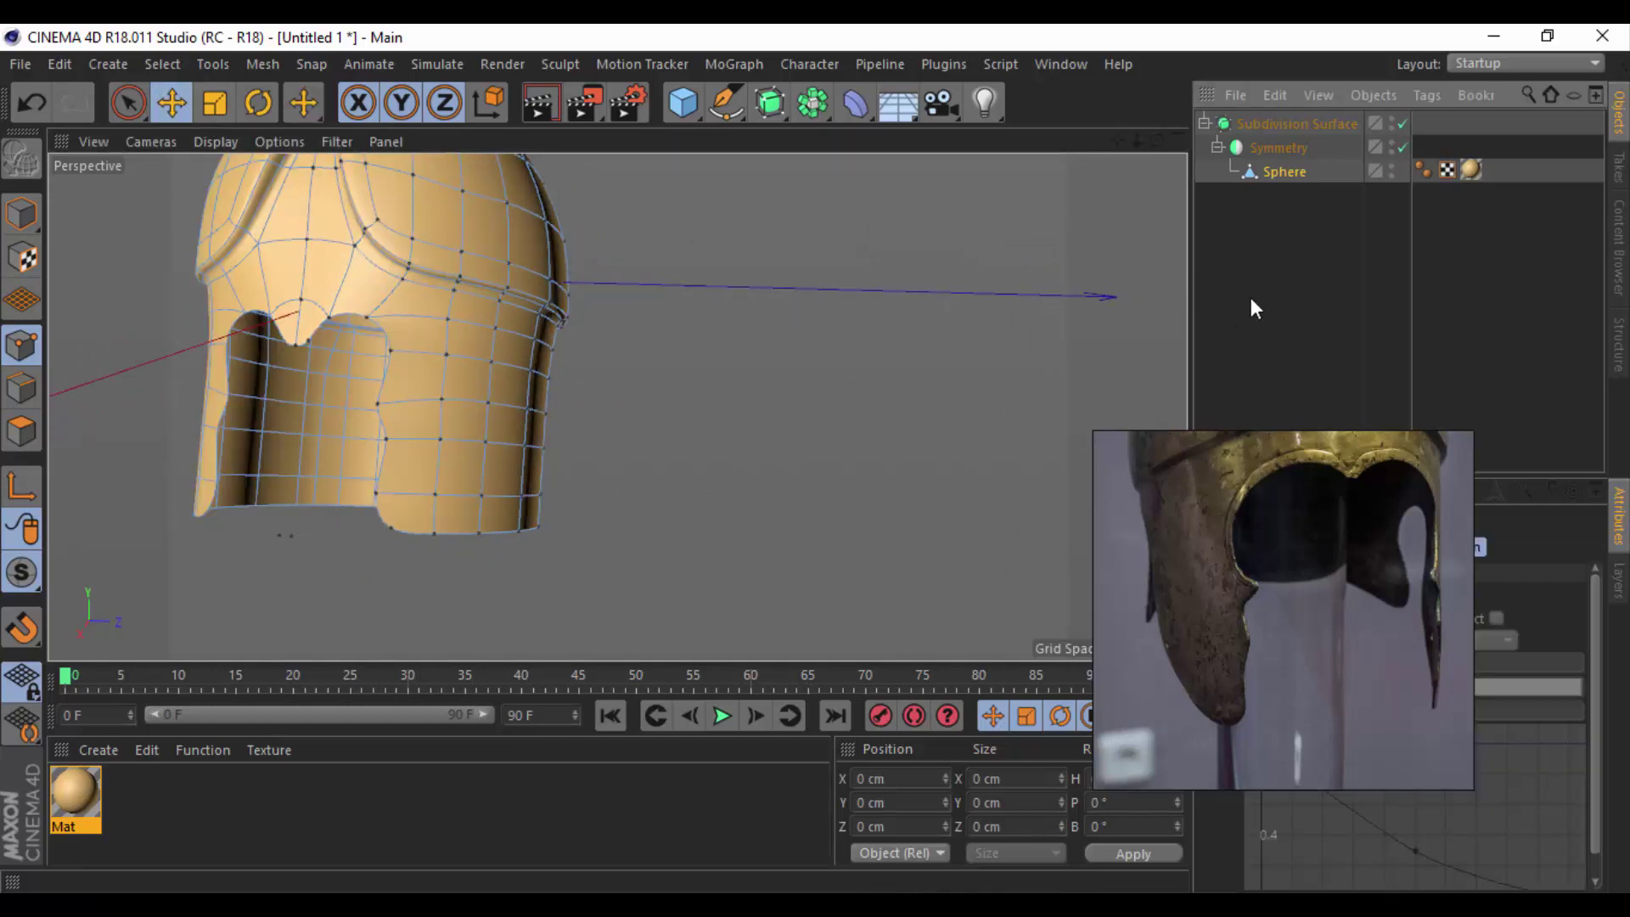
pyautogui.scroll(-3, 1216, 664)
# Select a vertical edge loop on the helmet in Edge mode and dissolve it.
pyautogui.scroll(-3, 1242, 568)
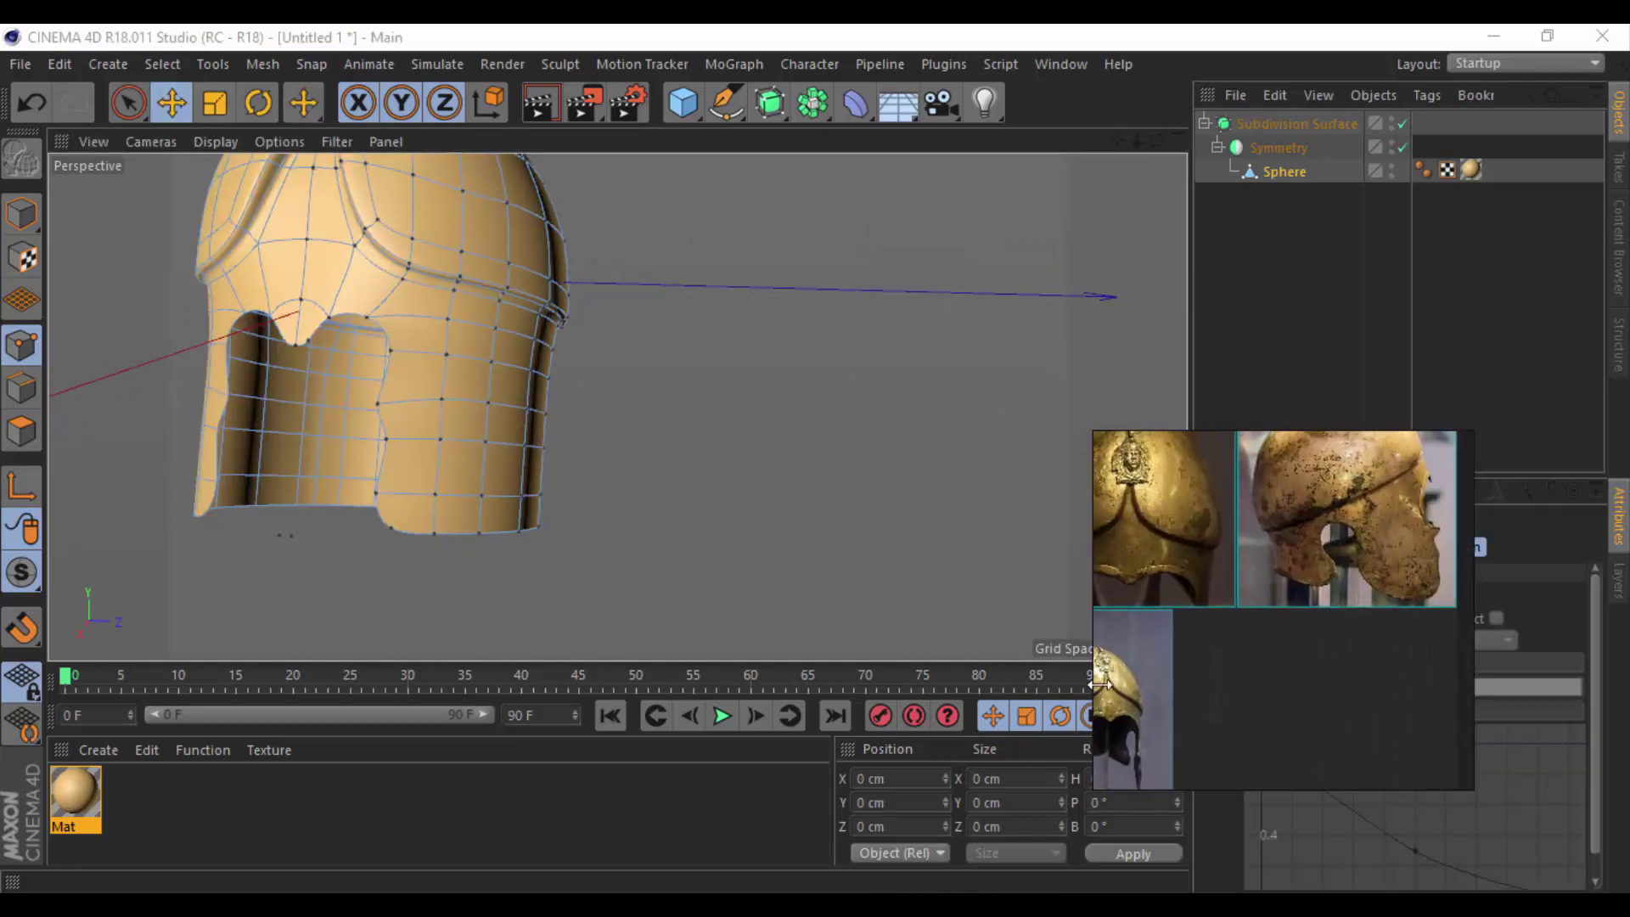
pyautogui.moveTo(716, 371)
pyautogui.keyDown('alt'); pyautogui.mouseDown()
pyautogui.moveTo(498, 368)
pyautogui.moveTo(367, 323)
pyautogui.moveTo(794, 405)
pyautogui.moveTo(606, 344)
pyautogui.moveTo(711, 441)
pyautogui.mouseUp(); pyautogui.keyUp('alt')
pyautogui.rightClick(925, 526)
pyautogui.click(979, 501)
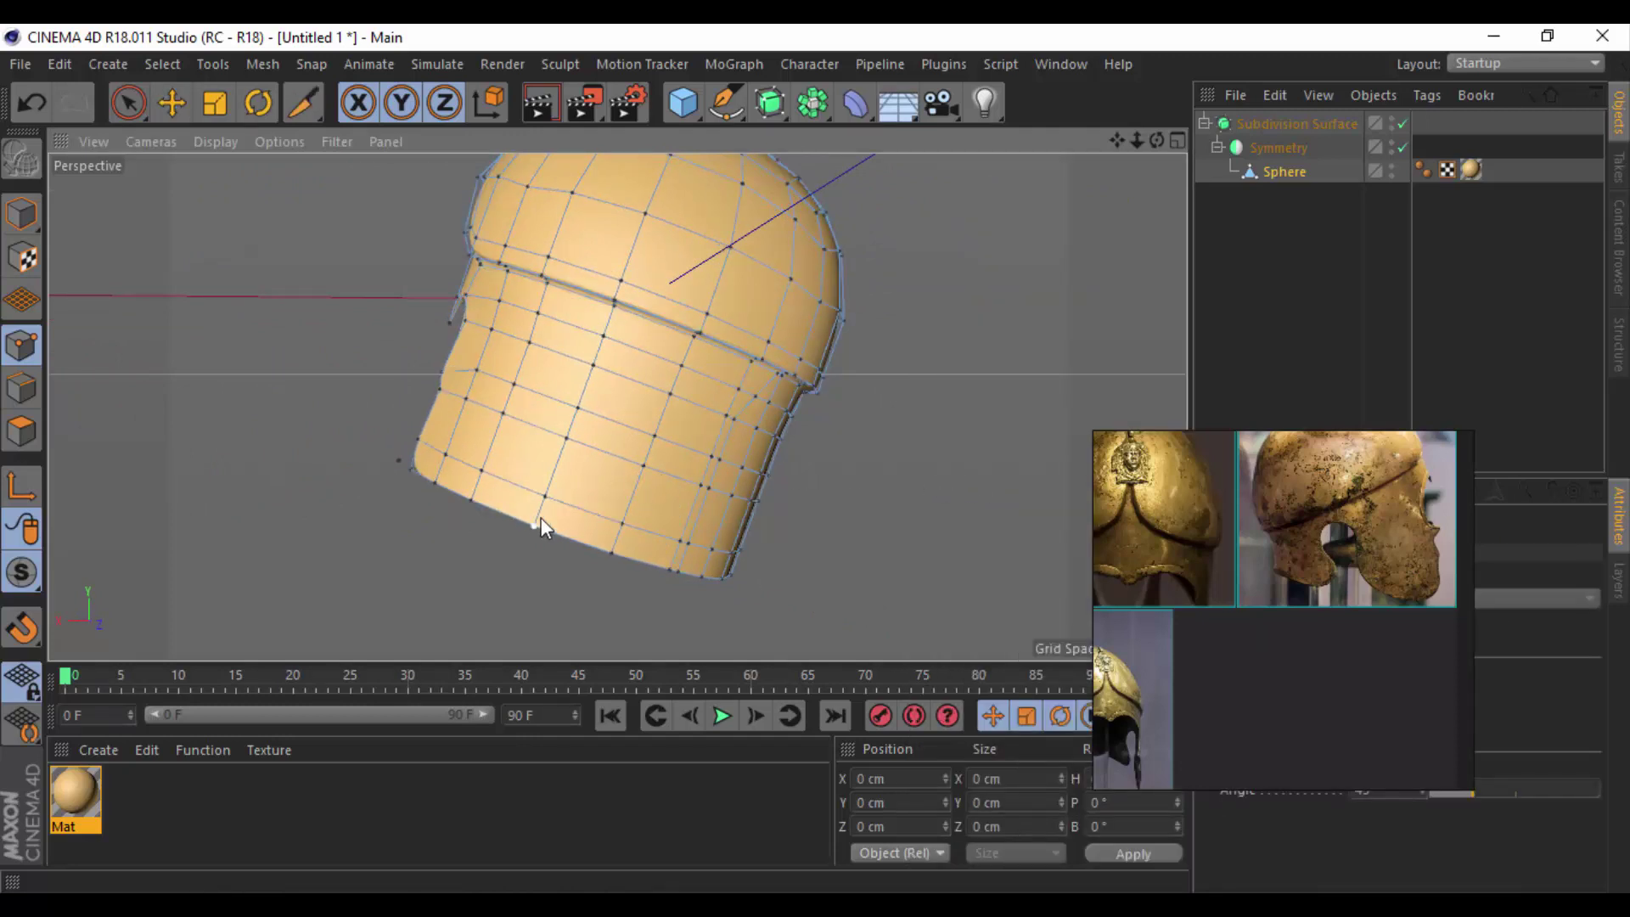
pyautogui.moveTo(647, 508)
pyautogui.keyDown('alt'); pyautogui.mouseDown()
pyautogui.moveTo(632, 479)
pyautogui.moveTo(471, 453)
pyautogui.moveTo(271, 307)
pyautogui.mouseUp(); pyautogui.keyUp('alt')
pyautogui.click(172, 103)
pyautogui.click(21, 387)
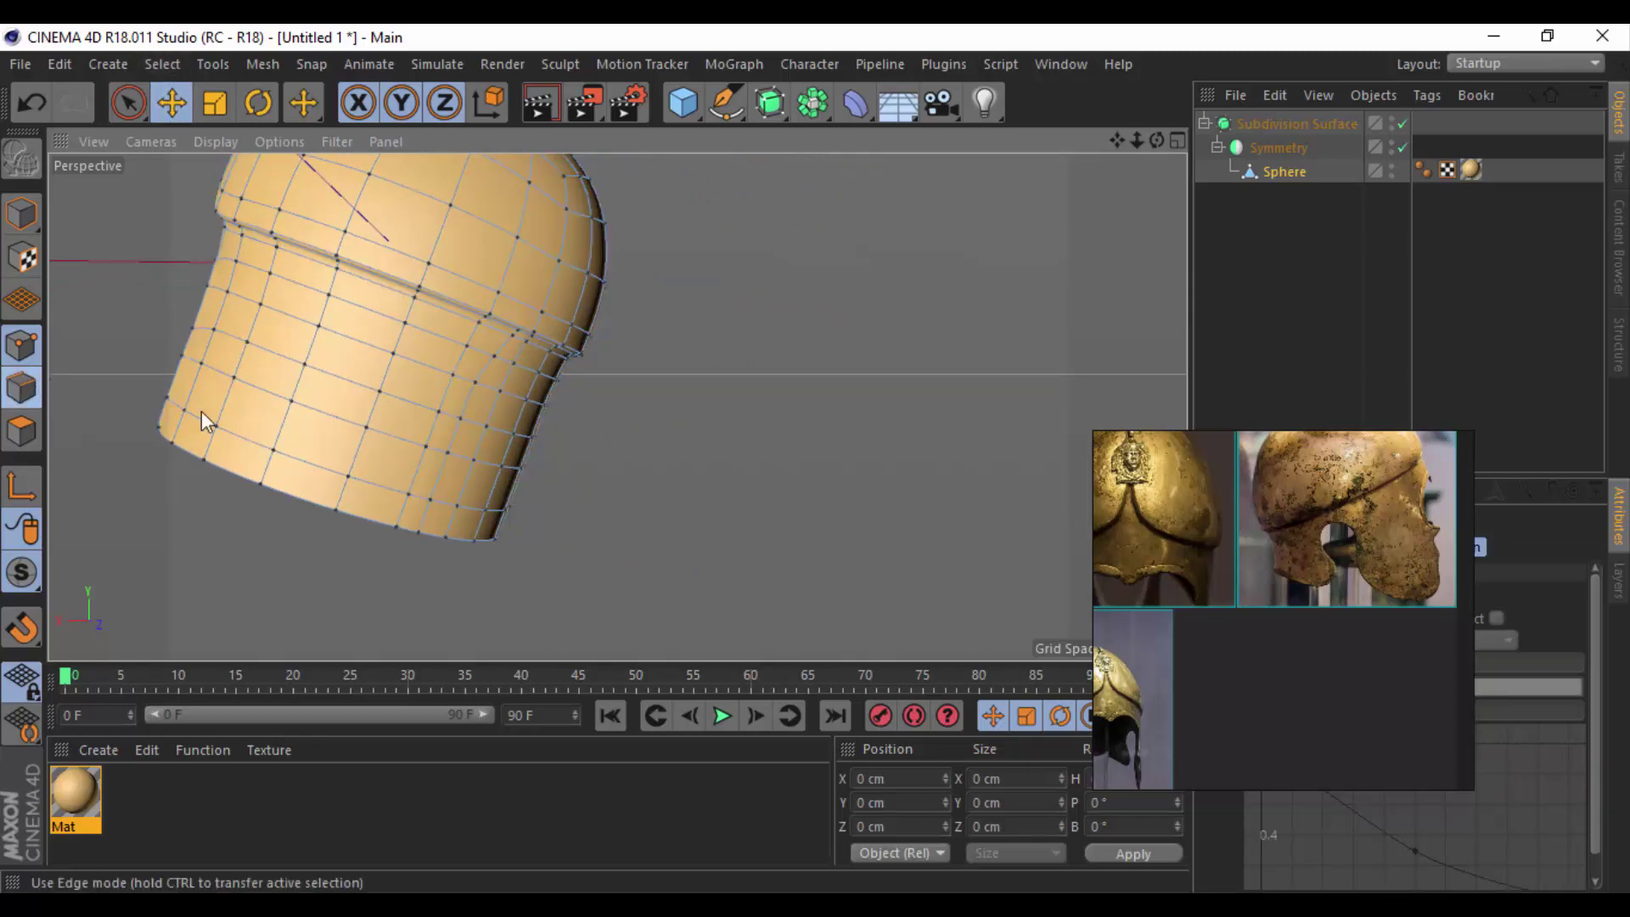
pyautogui.doubleClick(482, 371)
pyautogui.rightClick(699, 432)
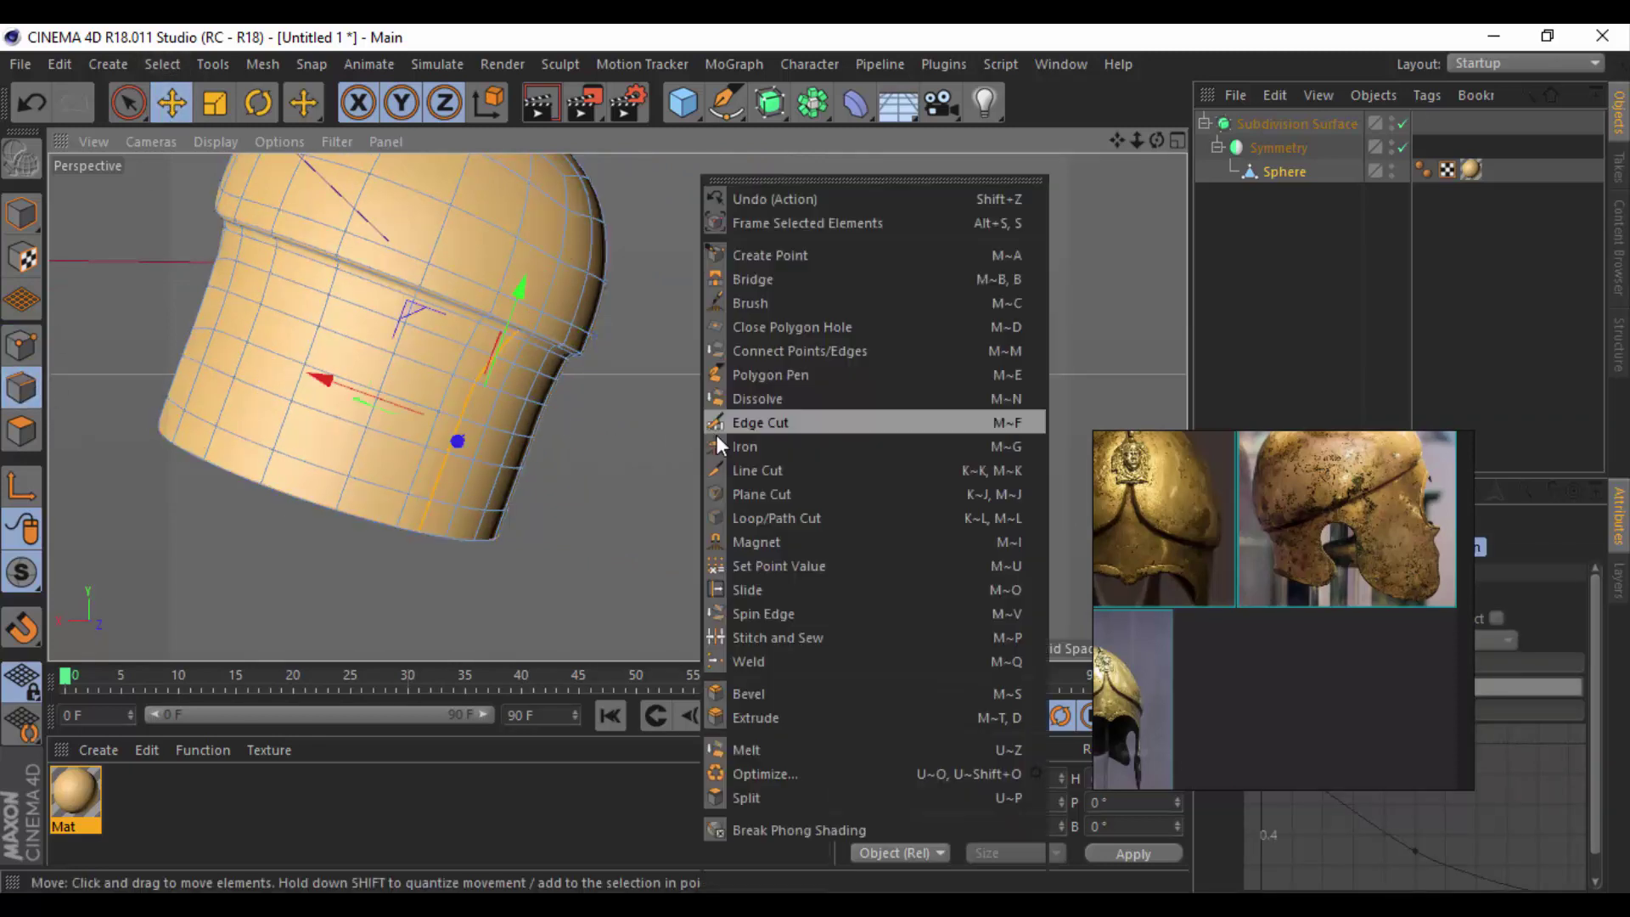
pyautogui.click(781, 394)
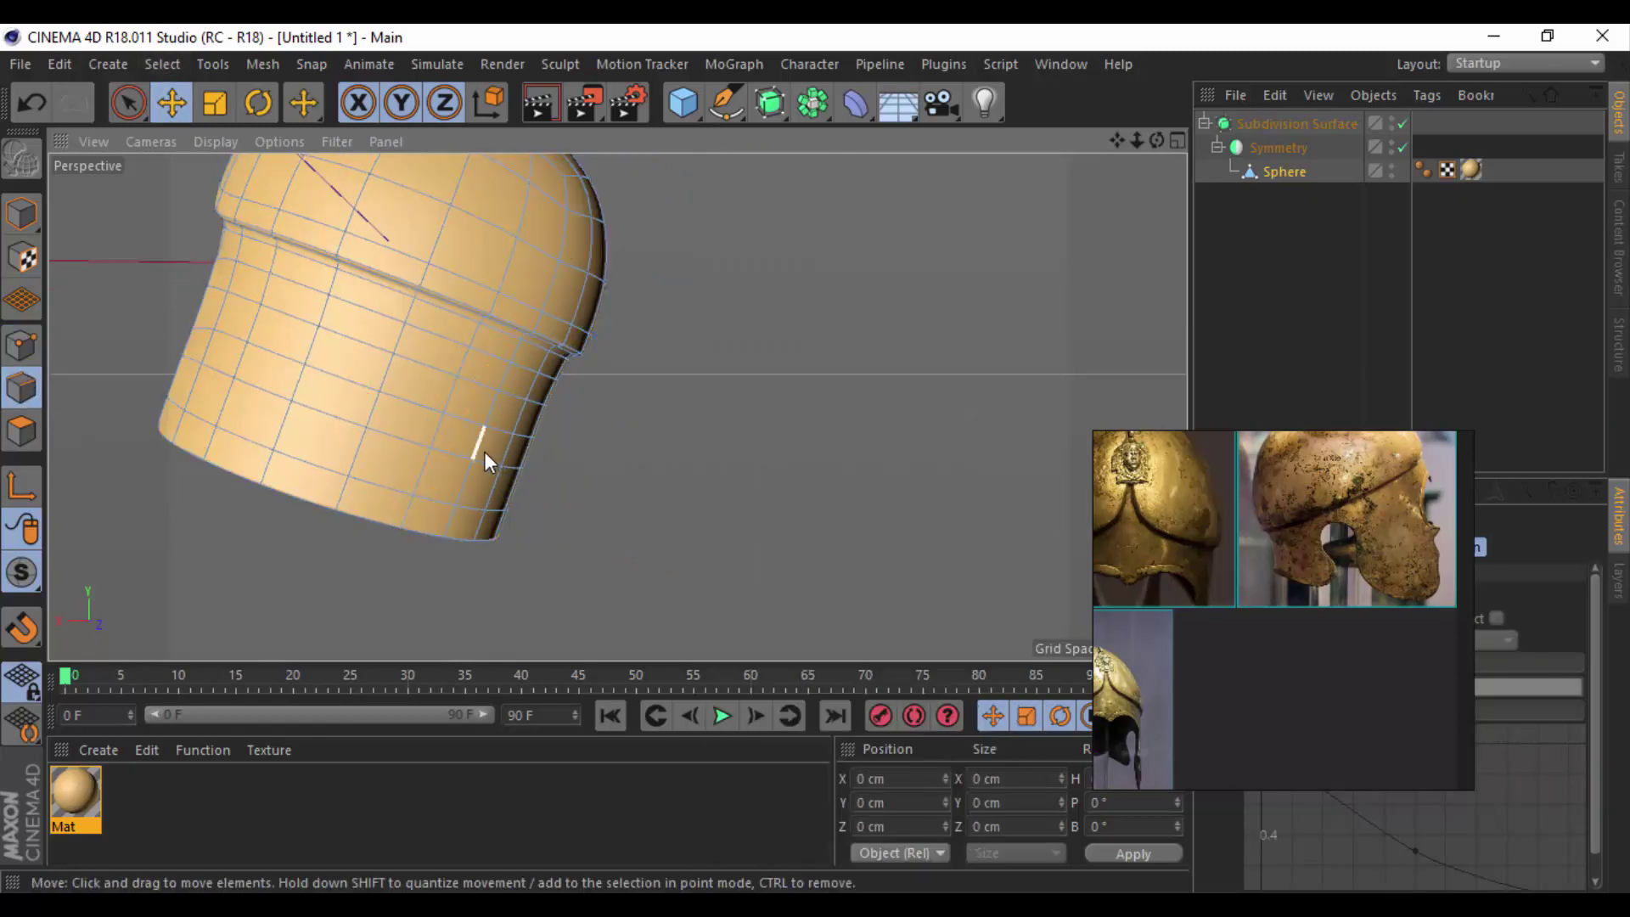
pyautogui.keyDown('alt'); pyautogui.moveTo(484, 451); pyautogui.dragTo(522, 440, button='middle'); pyautogui.keyUp('alt')
# Close the mesh menu and choose Live Selection with Polygon mode active.
pyautogui.rightClick(704, 497)
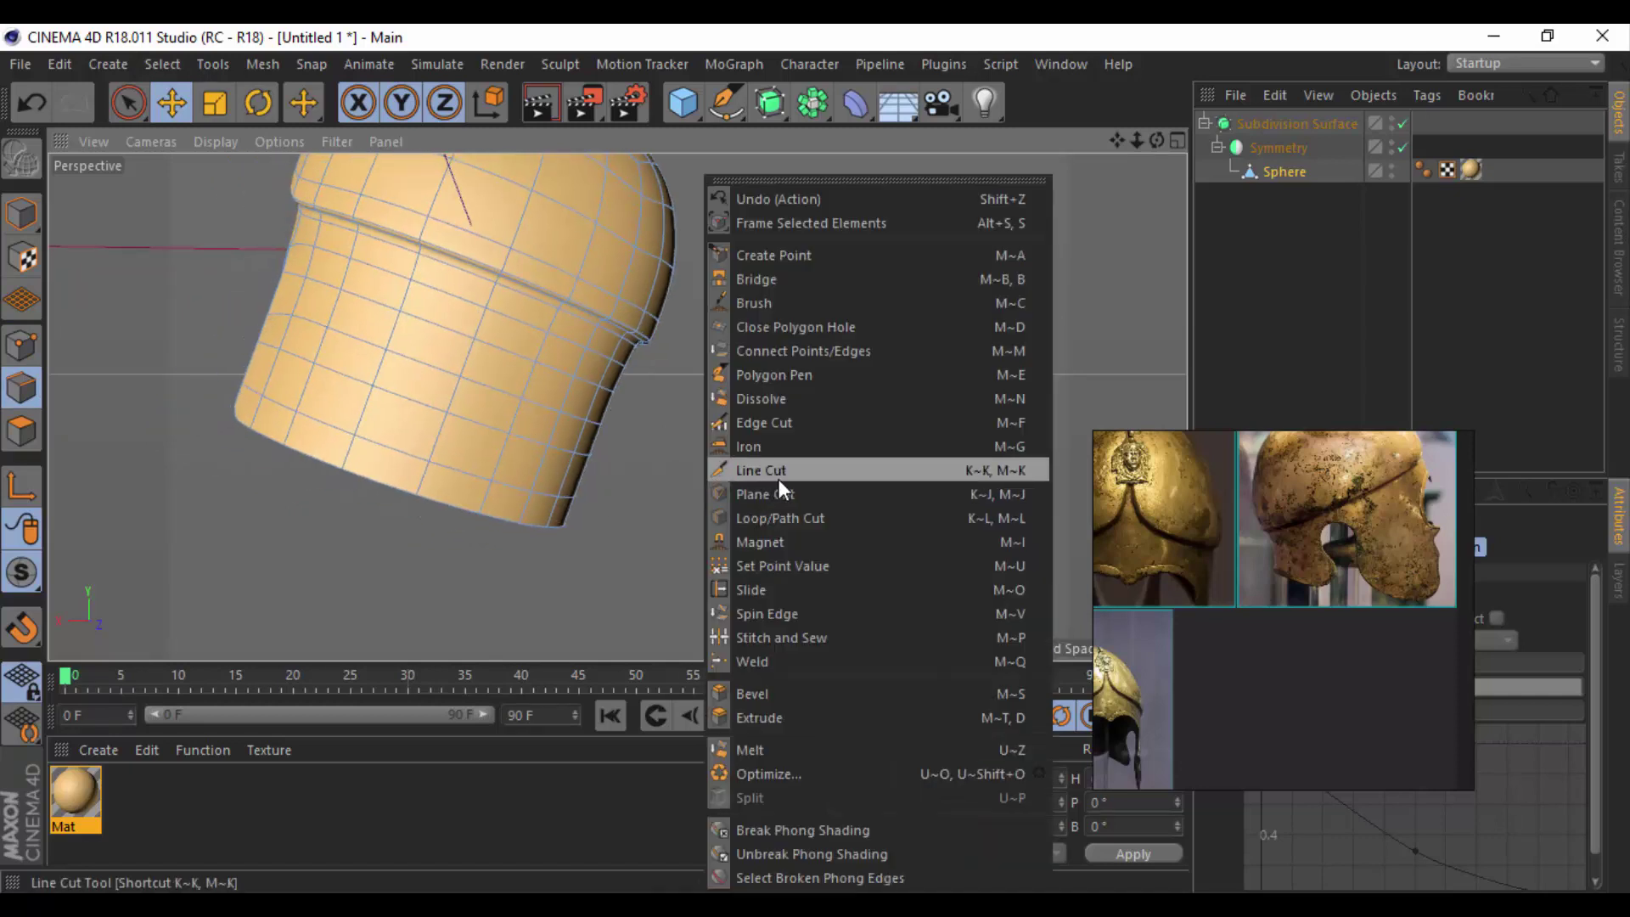
pyautogui.click(180, 145)
pyautogui.click(131, 110)
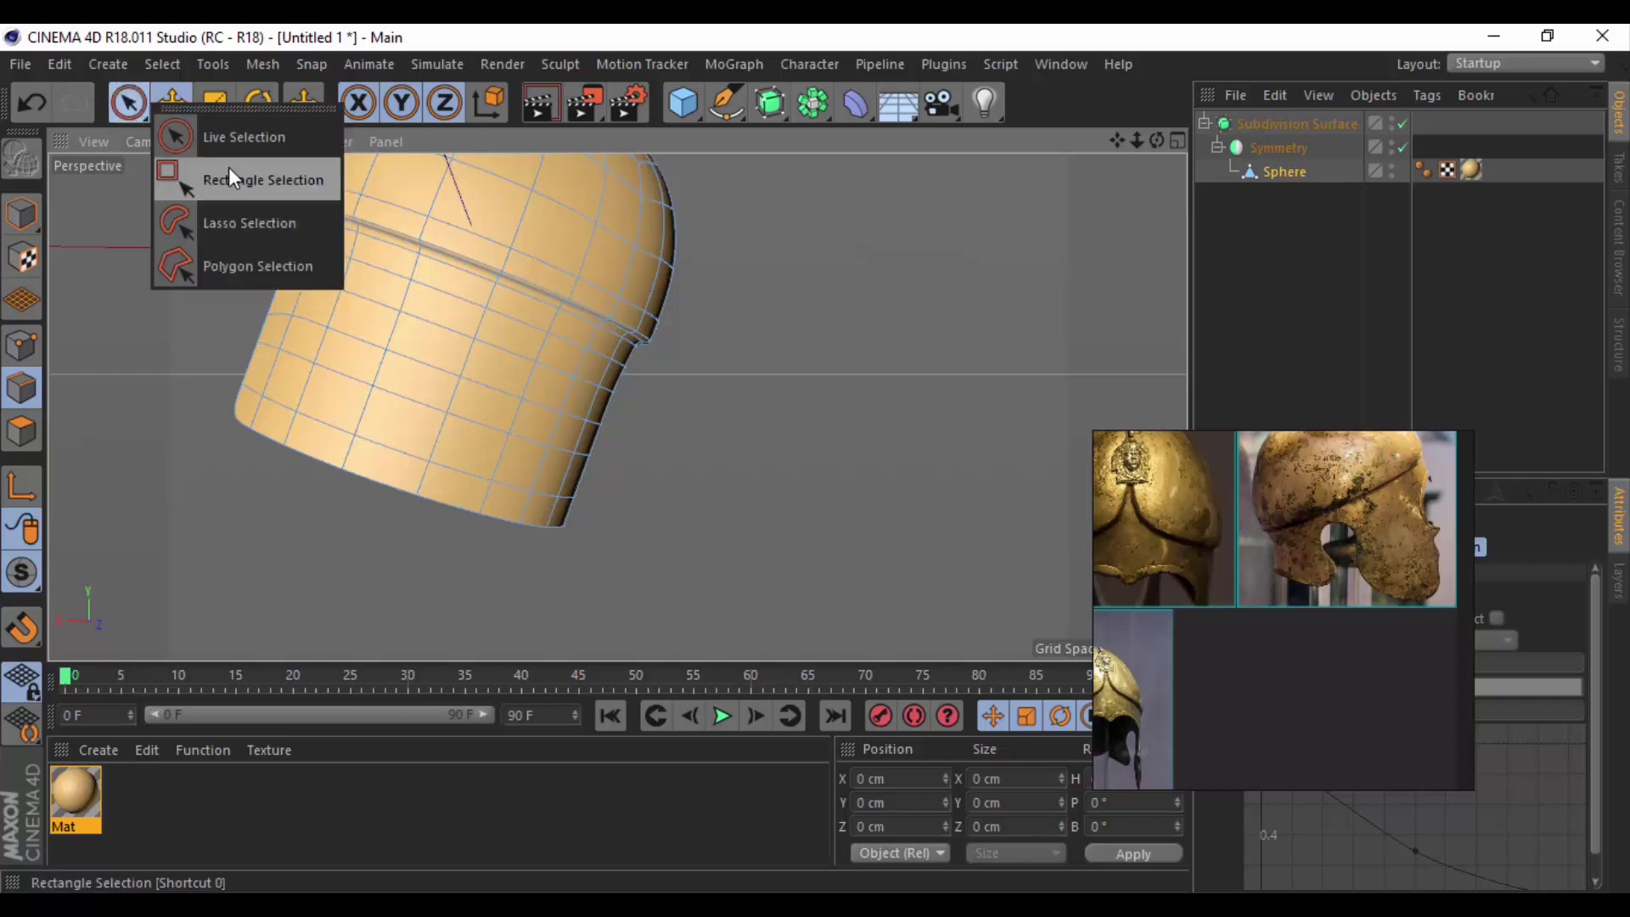
pyautogui.click(229, 135)
pyautogui.click(21, 431)
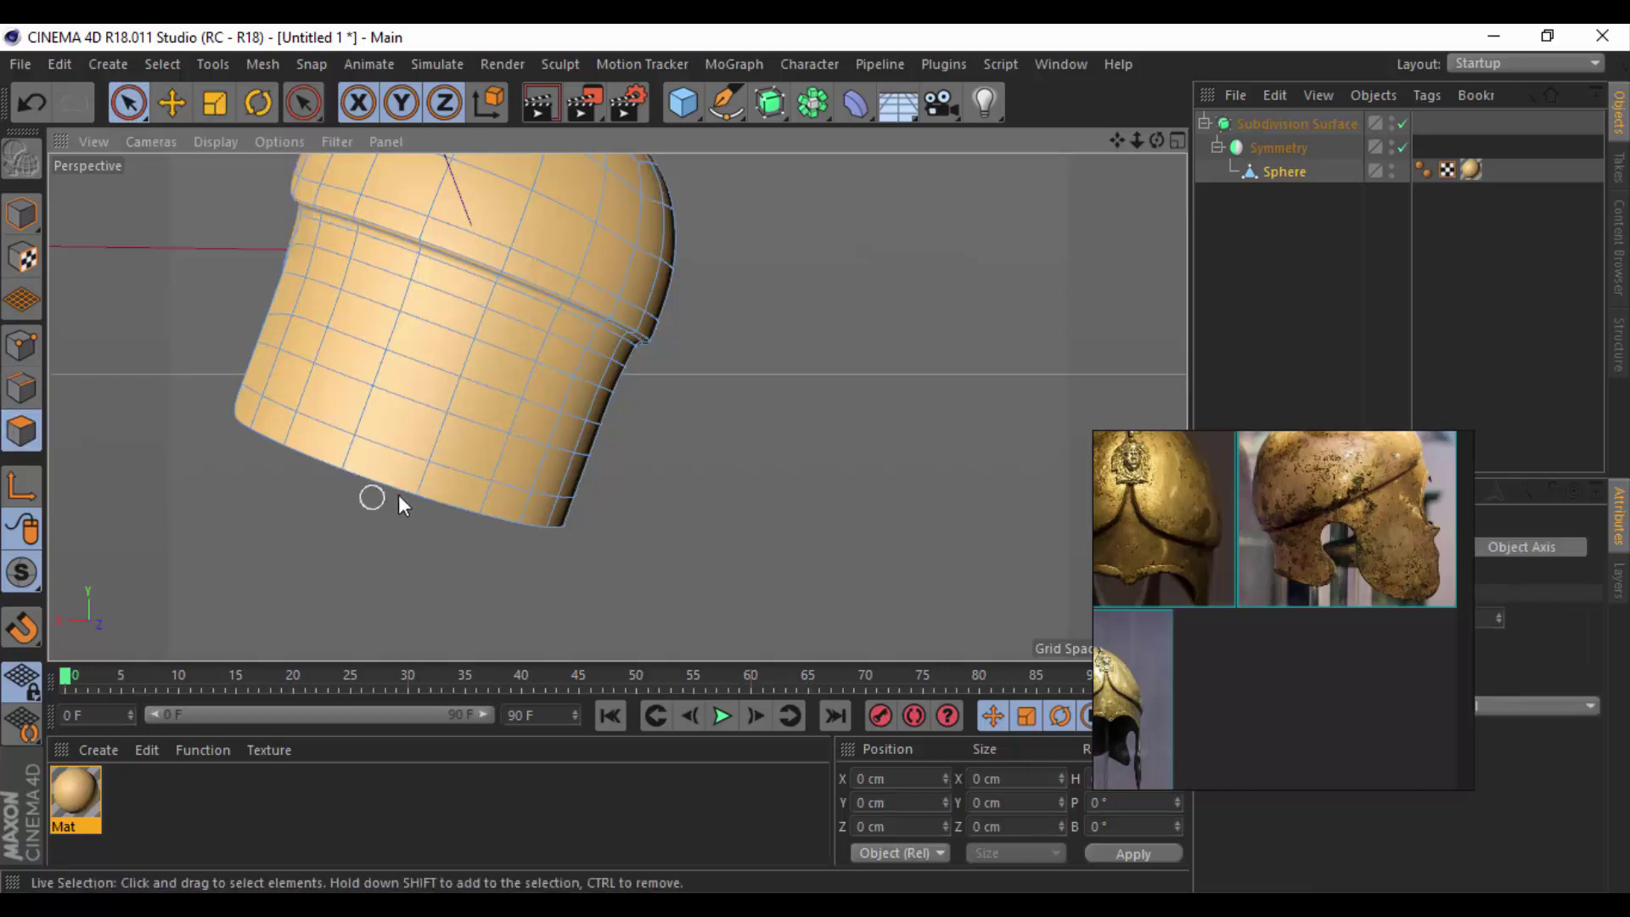
# Delete the selected side faces to open a gap in the helmet.
pyautogui.moveTo(399, 497)
pyautogui.keyDown('alt'); pyautogui.mouseDown()
pyautogui.moveTo(411, 459)
pyautogui.moveTo(597, 461)
pyautogui.moveTo(538, 434)
pyautogui.moveTo(520, 446)
pyautogui.moveTo(521, 387)
pyautogui.mouseUp(); pyautogui.keyUp('alt')
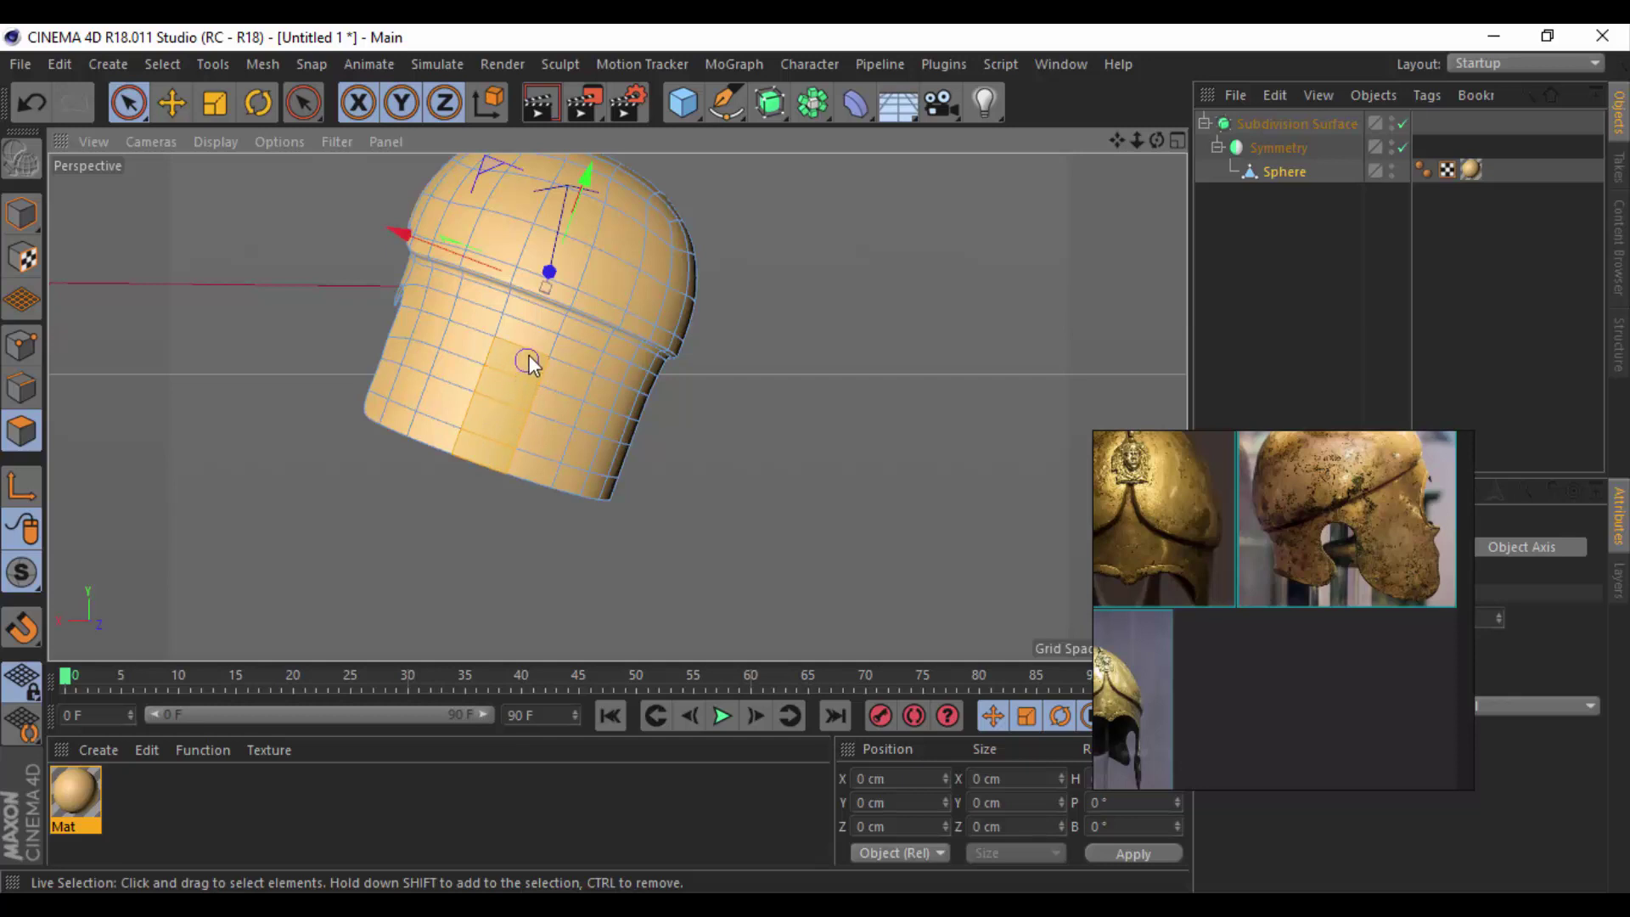
pyautogui.keyDown('shift'); pyautogui.click(528, 355); pyautogui.keyUp('shift')
pyautogui.press('Delete')
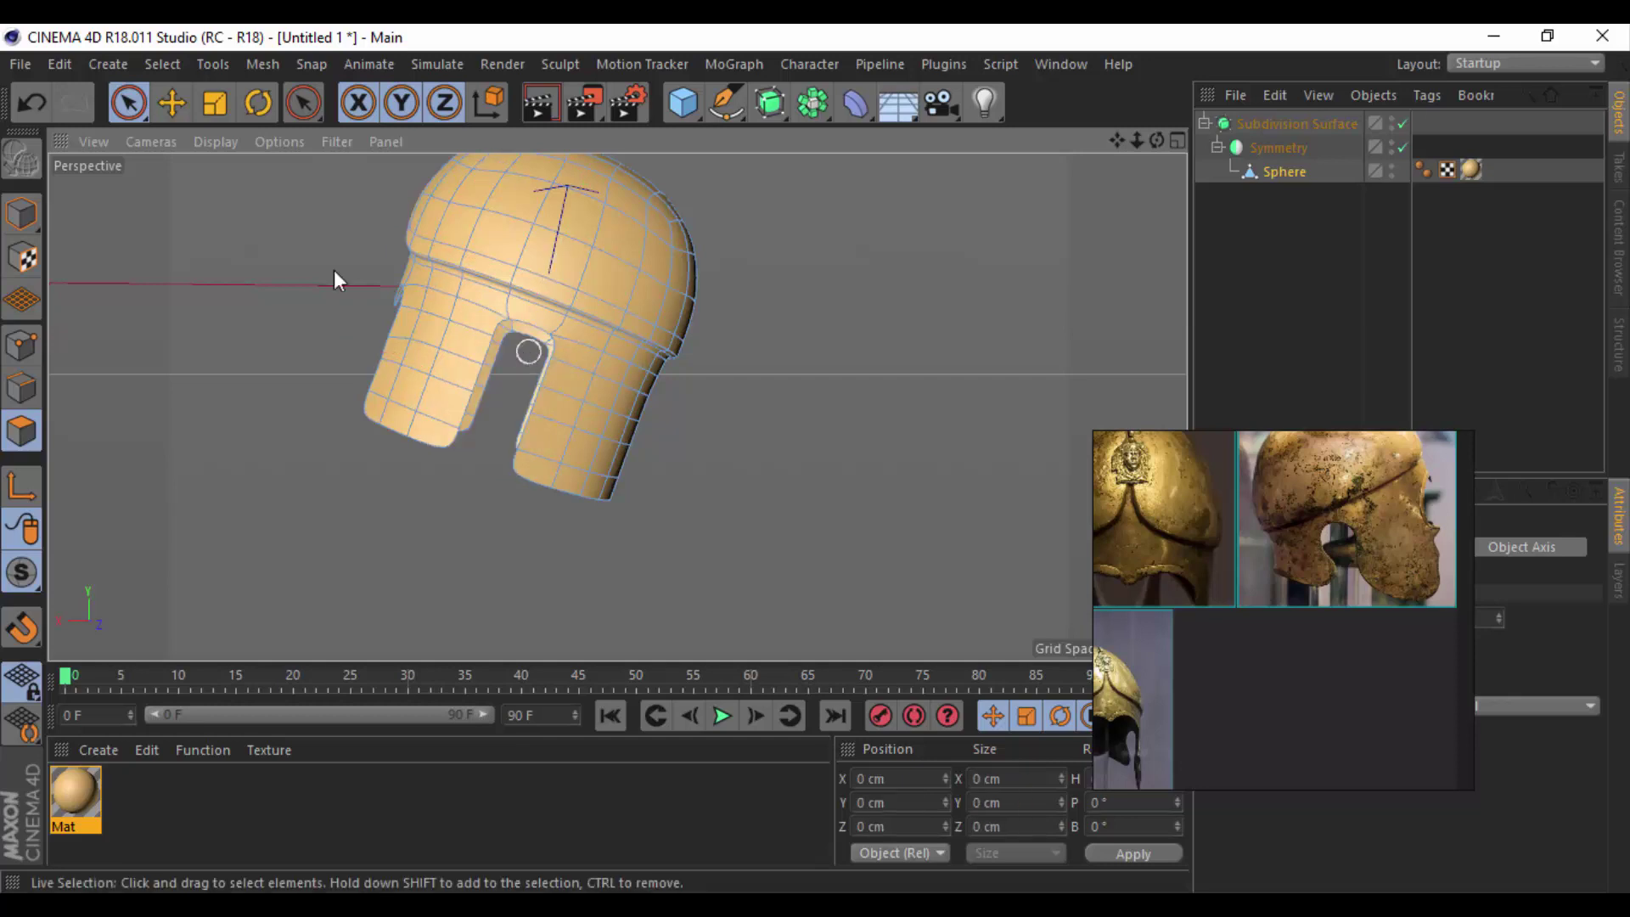
# Select the gap-side edge loop in Edge mode and scale it to about 47%.
pyautogui.press('e')
pyautogui.click(15, 390)
pyautogui.click(532, 396)
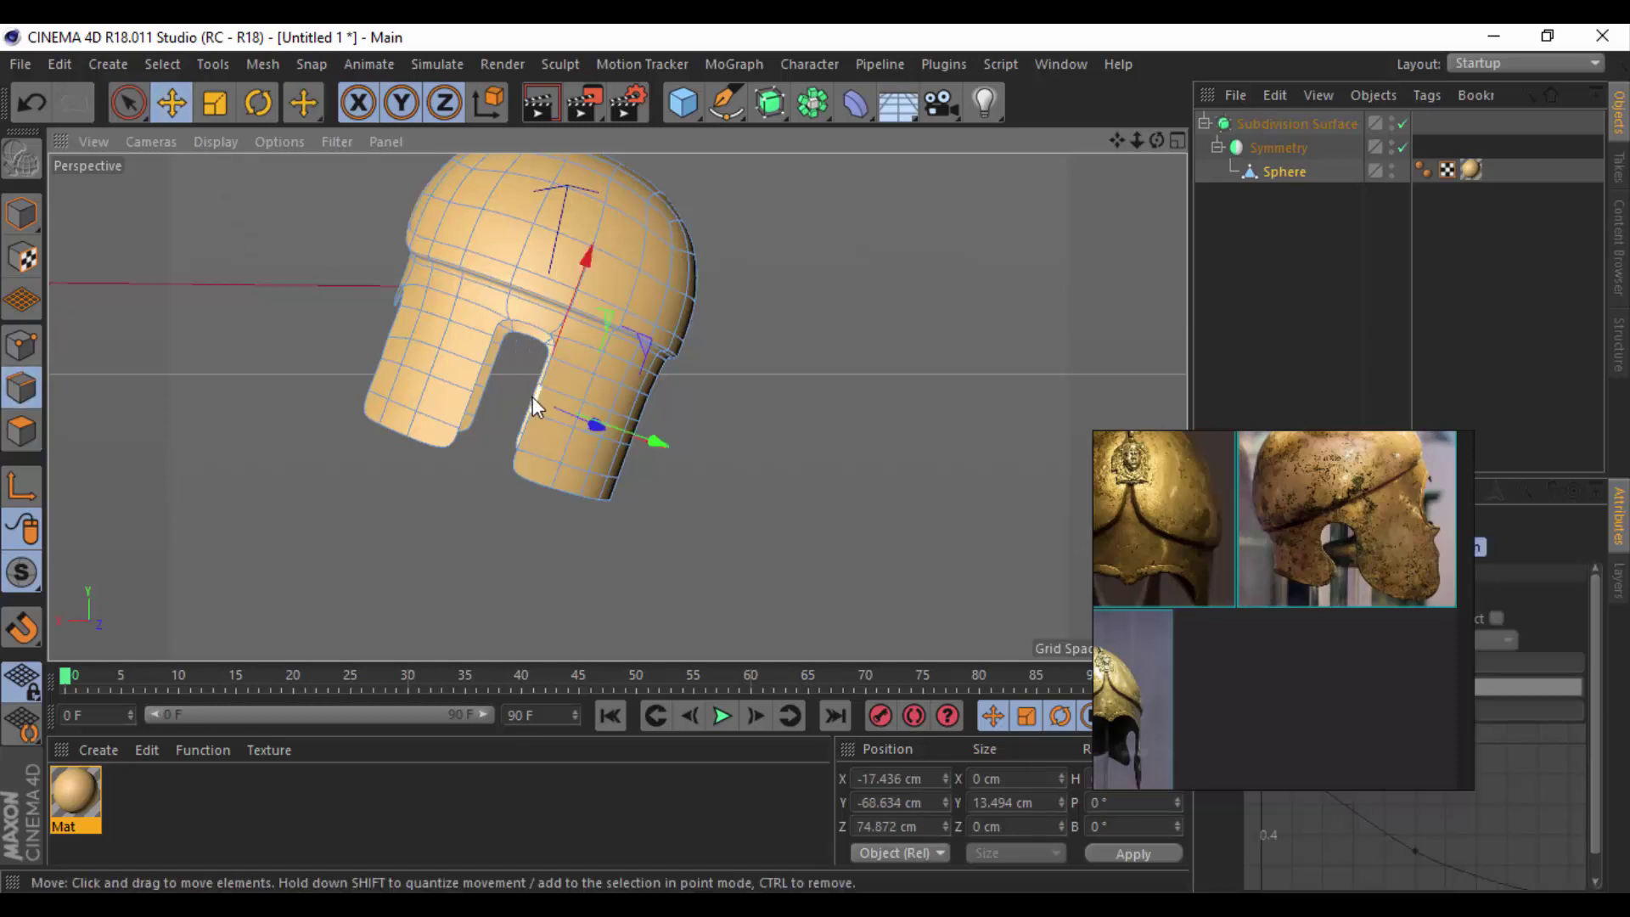
pyautogui.click(1284, 170)
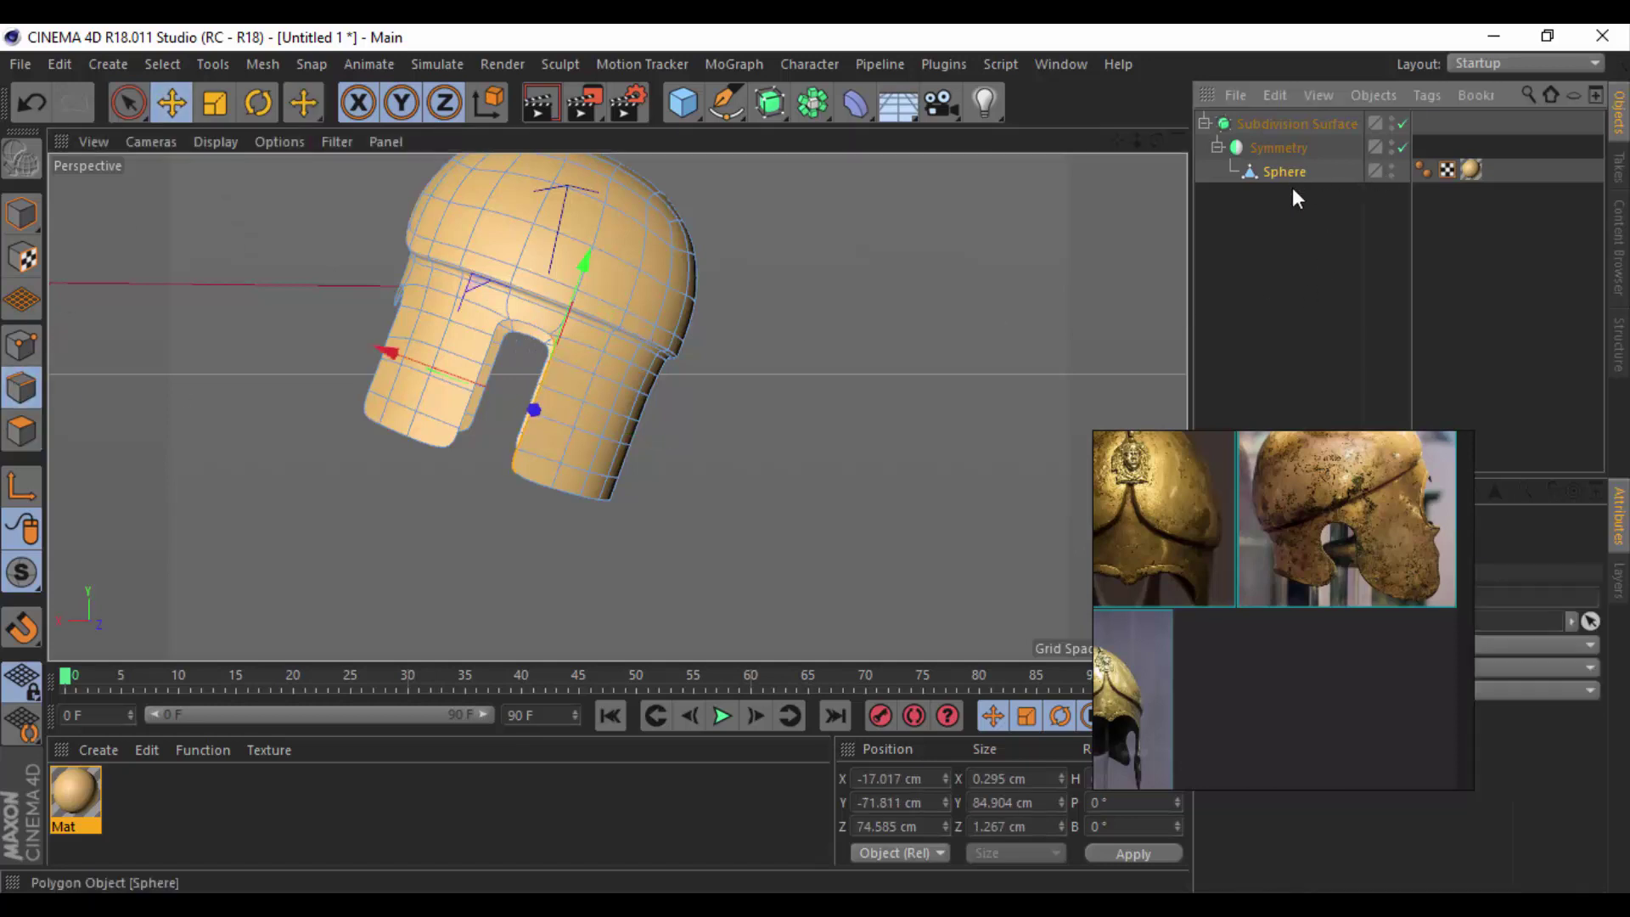
pyautogui.scroll(3, 513, 410)
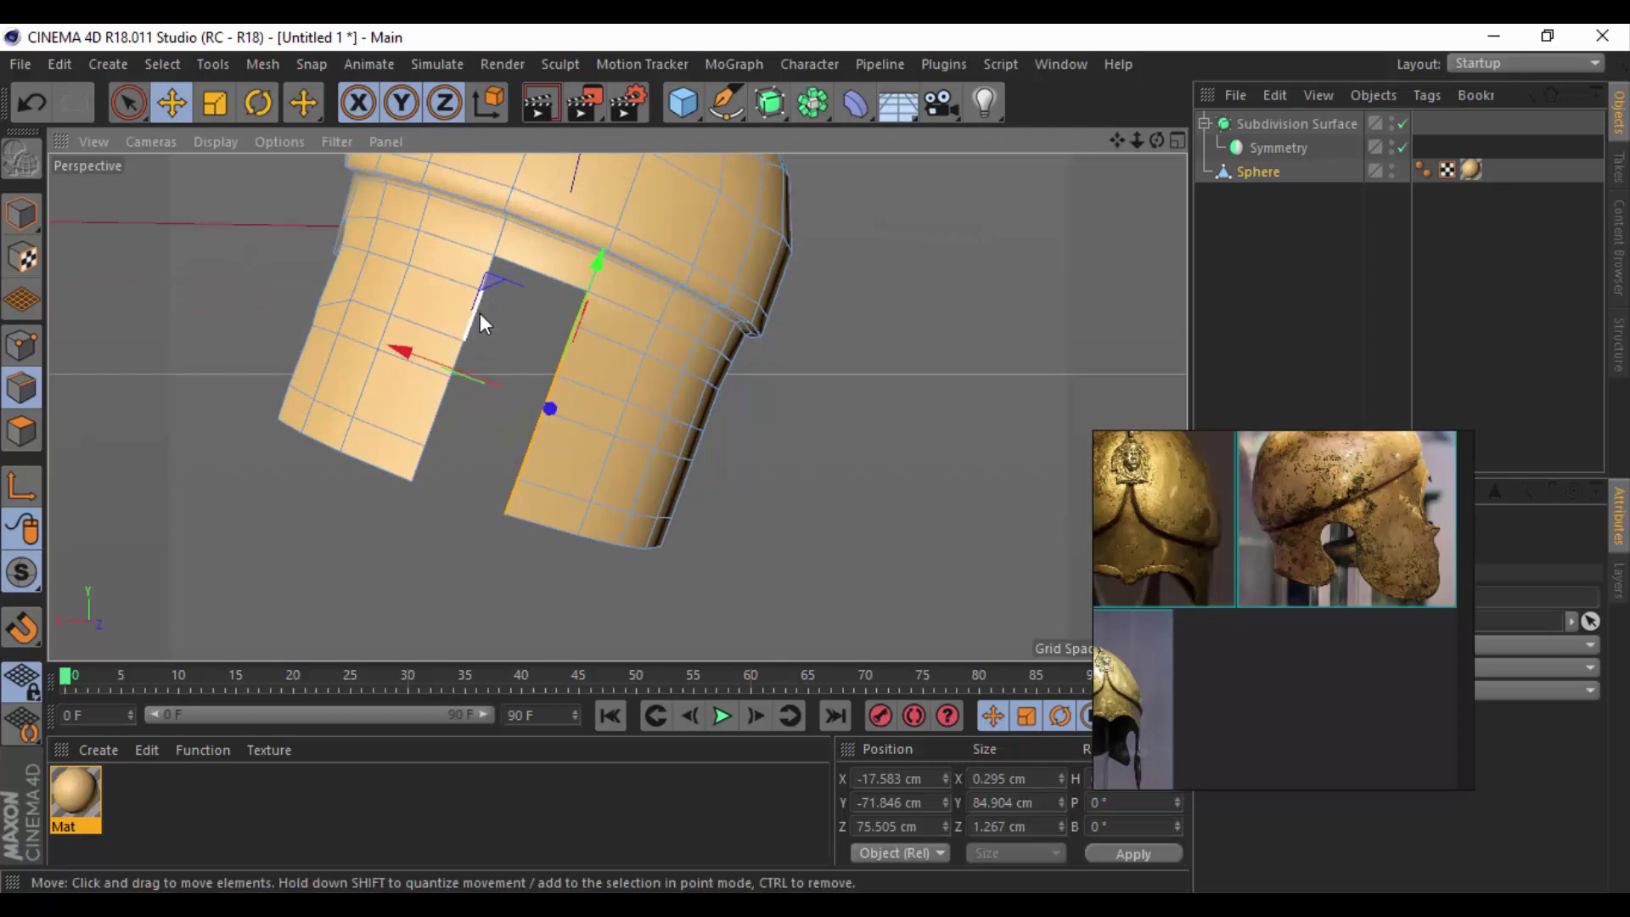
pyautogui.click(484, 273)
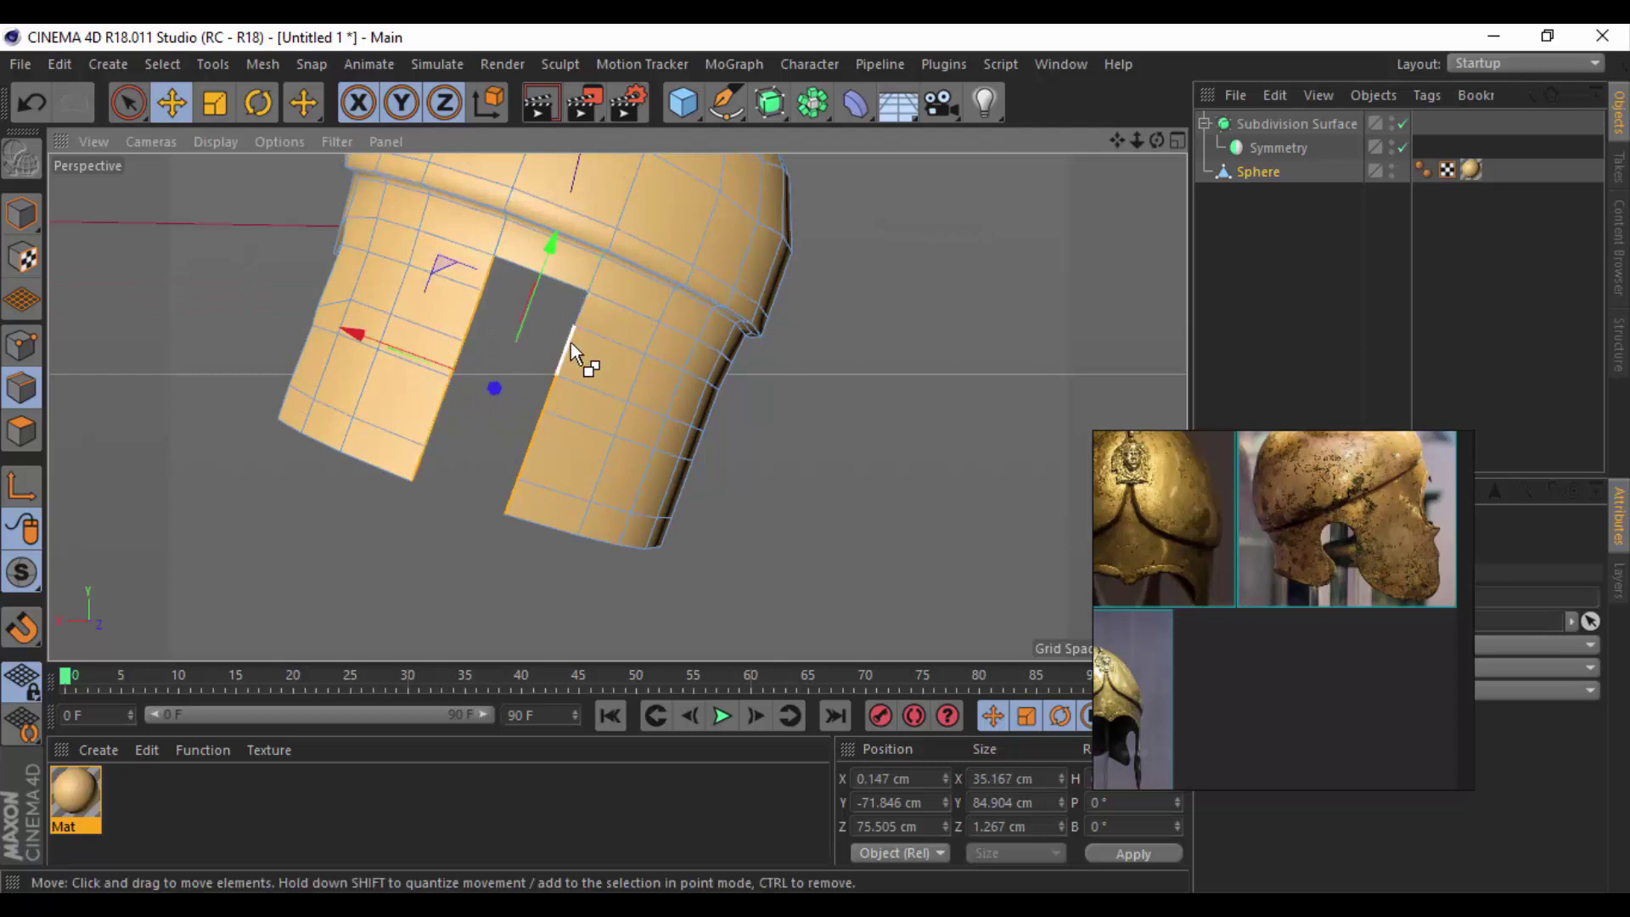
pyautogui.click(472, 316)
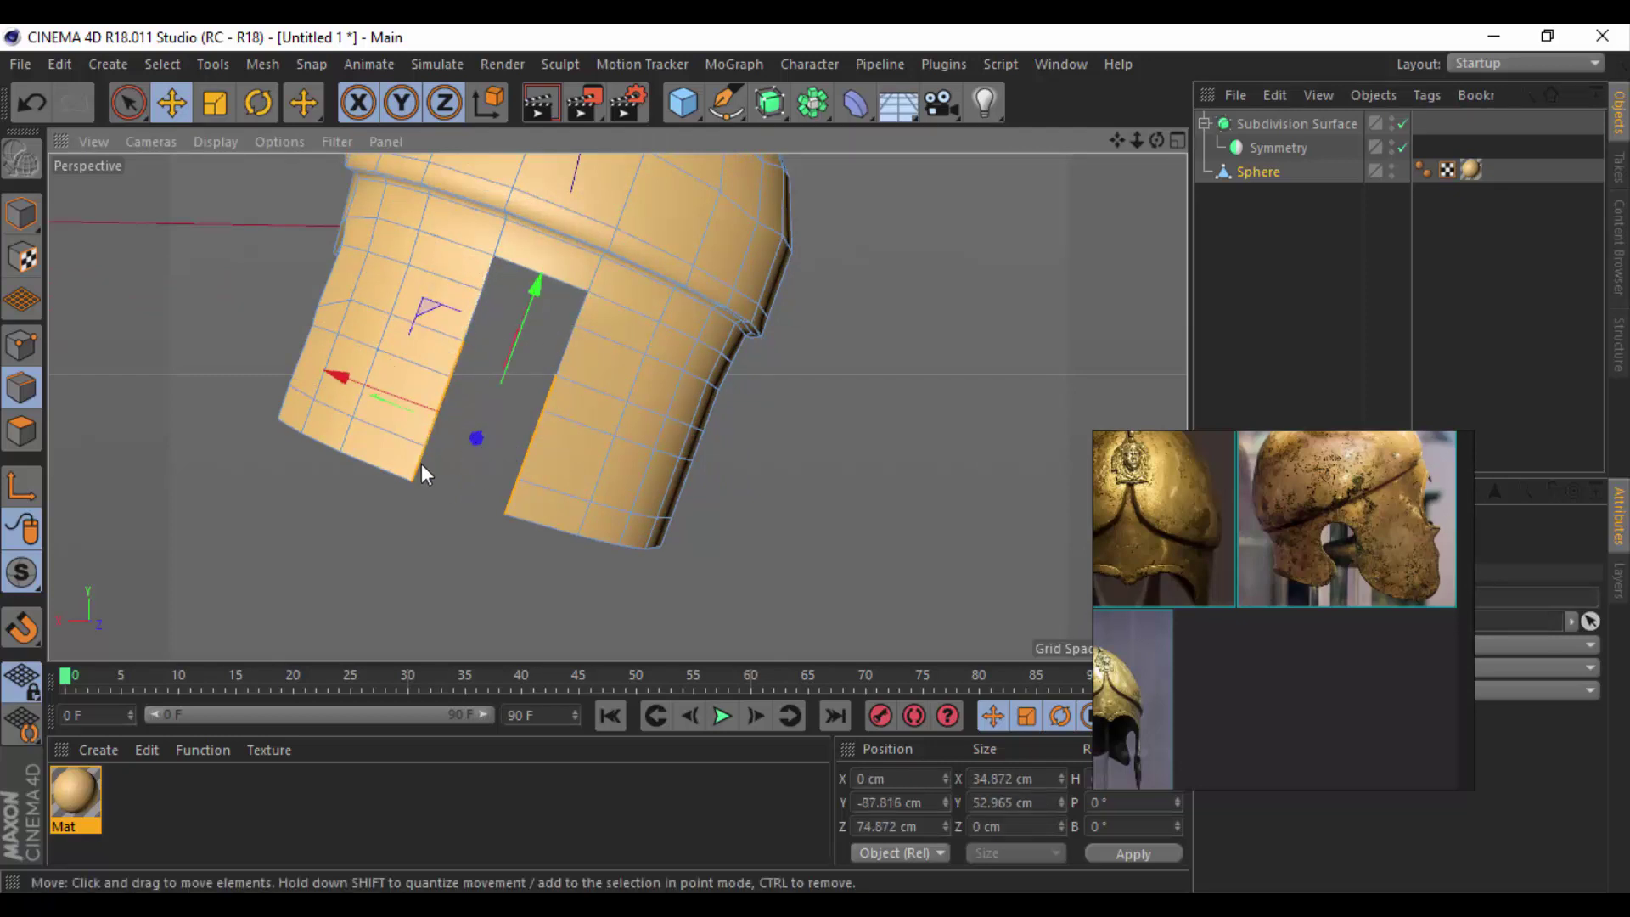
pyautogui.press('t')
pyautogui.keyDown('alt'); pyautogui.moveTo(408, 411); pyautogui.dragTo(518, 523); pyautogui.keyUp('alt')
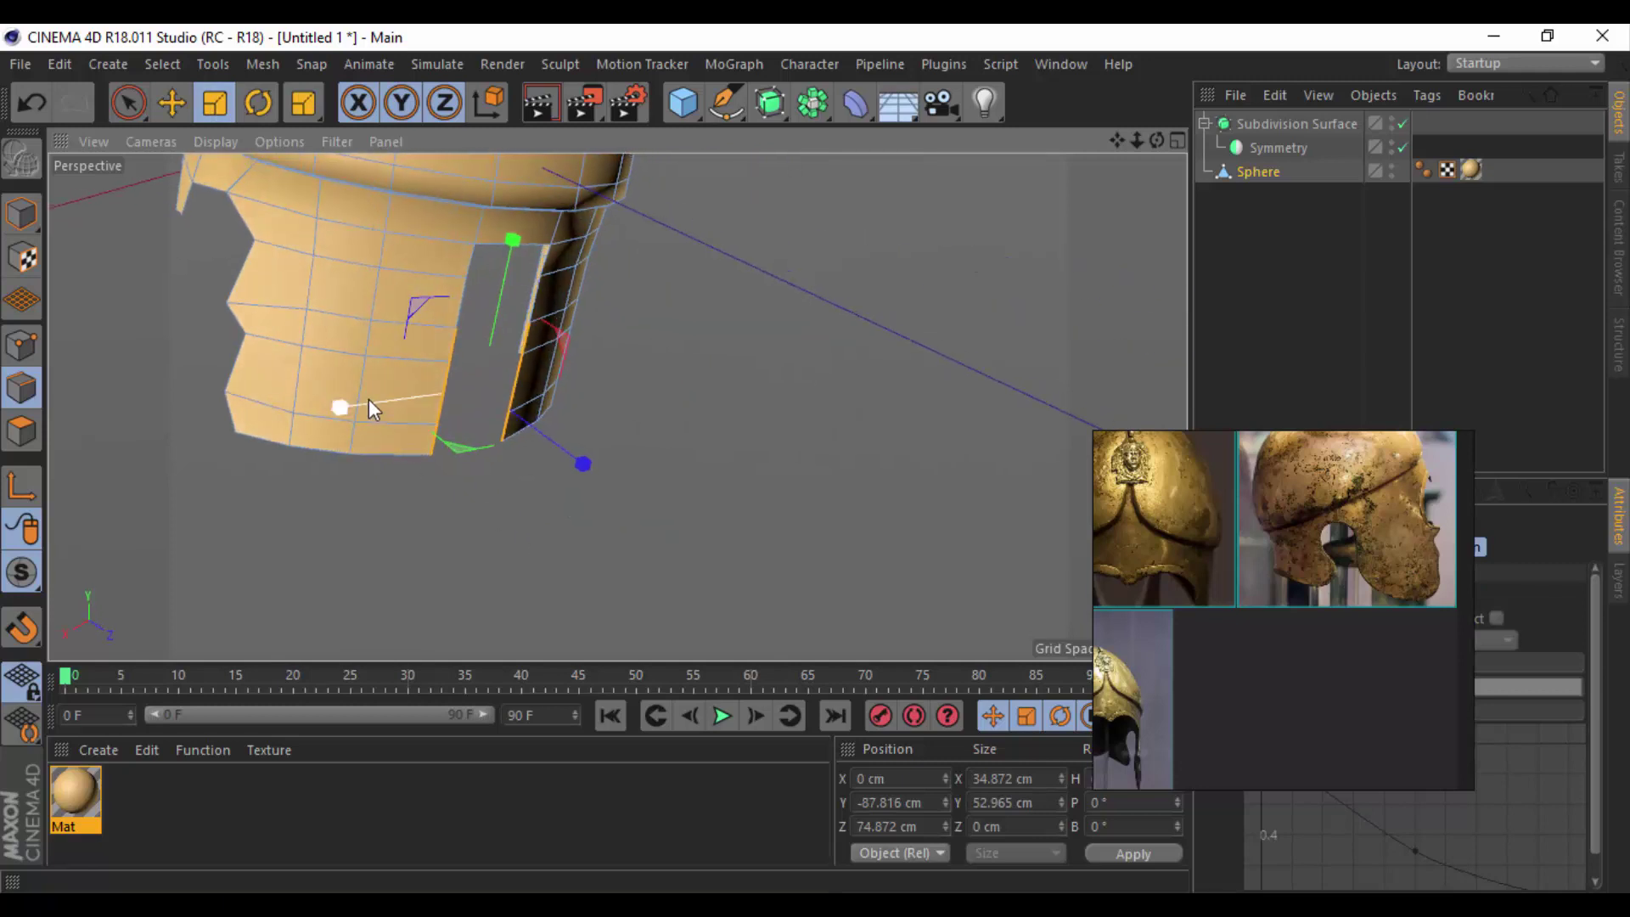
pyautogui.moveTo(370, 396); pyautogui.dragTo(430, 394)
# Select the right piece's bottom edge loop and trim the extra bottom face row.
pyautogui.moveTo(624, 446)
pyautogui.keyDown('alt'); pyautogui.mouseDown()
pyautogui.moveTo(457, 388)
pyautogui.moveTo(501, 405)
pyautogui.mouseUp(); pyautogui.keyUp('alt')
pyautogui.click(496, 431)
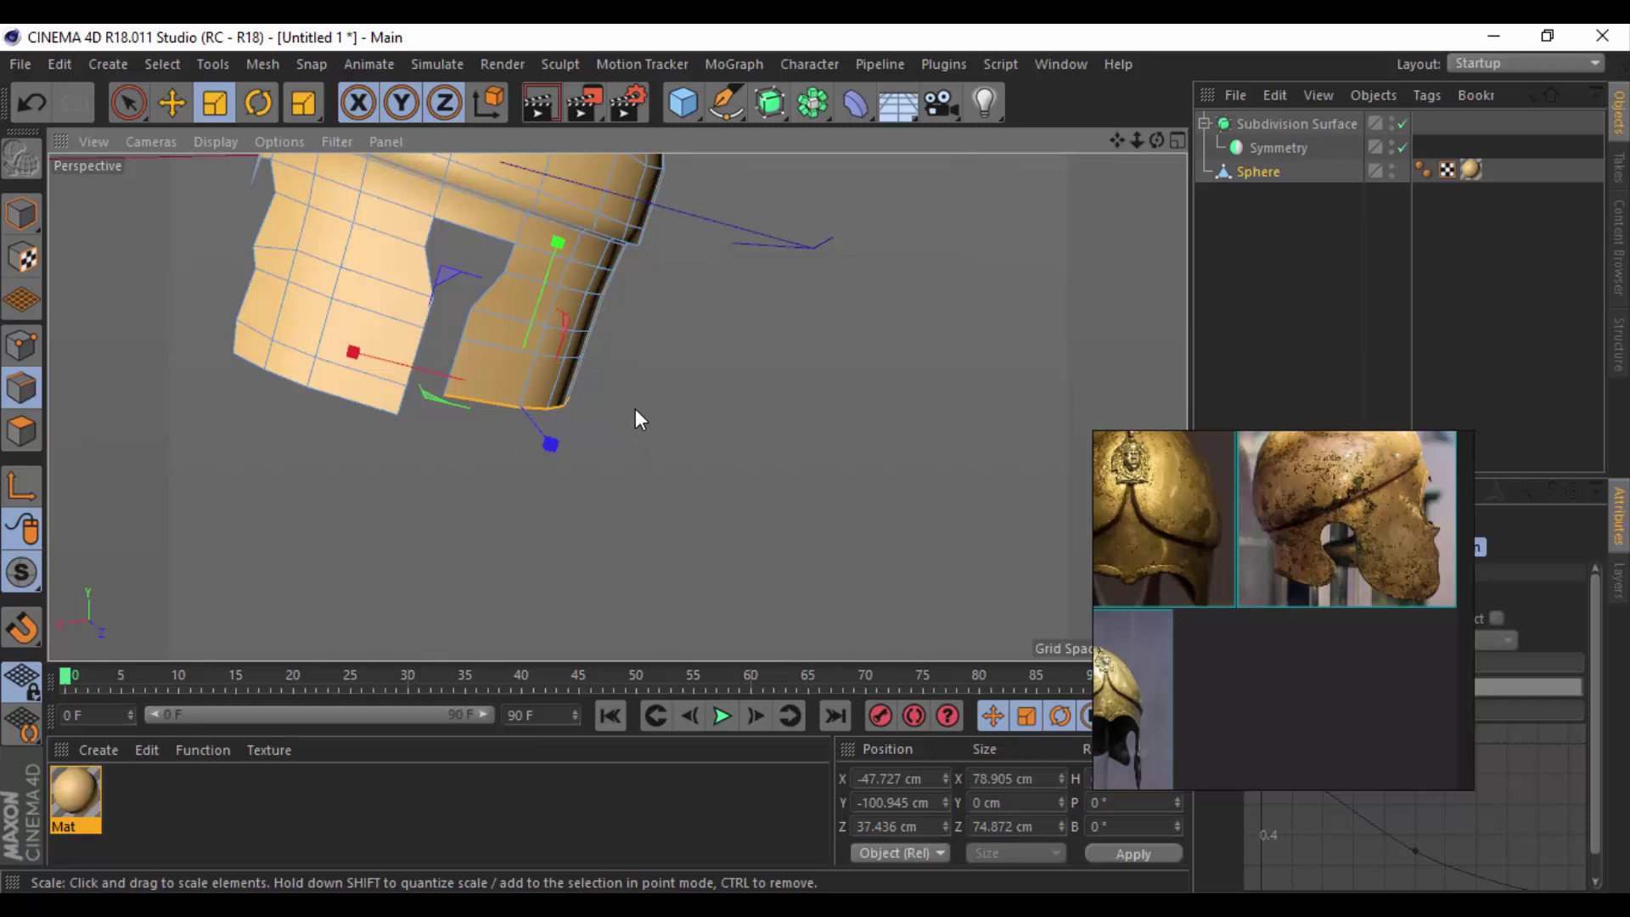
pyautogui.hotkey('ctrl', 'z')
pyautogui.moveTo(482, 403)
pyautogui.keyDown('alt'); pyautogui.mouseDown()
pyautogui.moveTo(322, 369)
pyautogui.moveTo(453, 400)
pyautogui.moveTo(255, 255)
pyautogui.mouseUp(); pyautogui.keyUp('alt')
# Start a Line Cut across the helmet mesh, then cancel the unfinished cut.
pyautogui.click(173, 91)
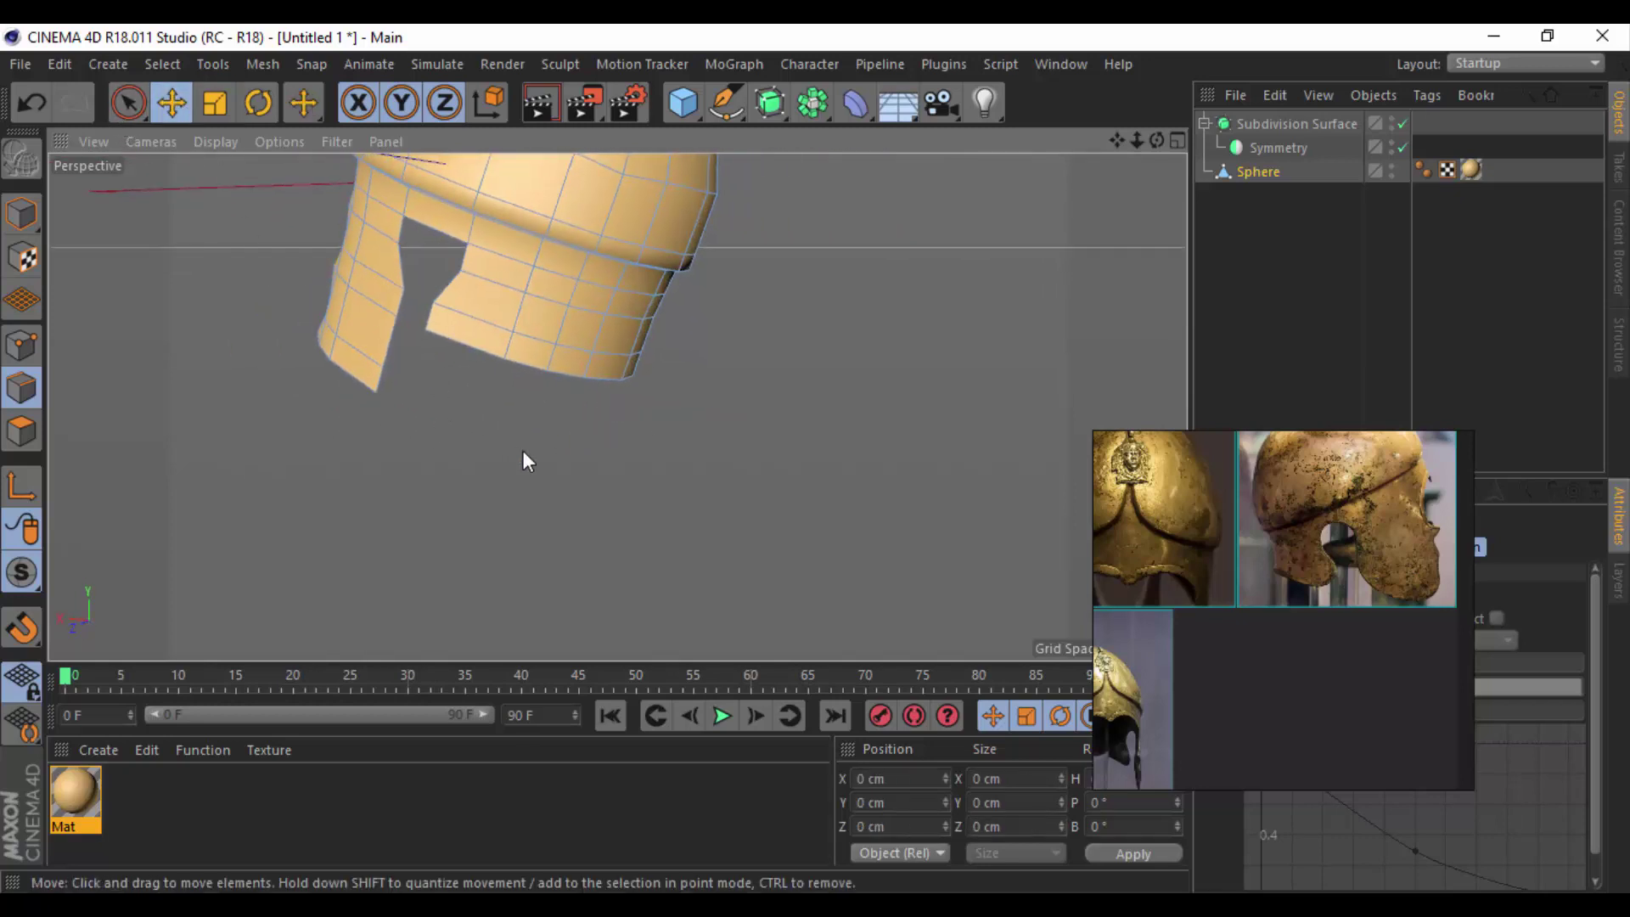
pyautogui.rightClick(522, 450)
pyautogui.click(592, 470)
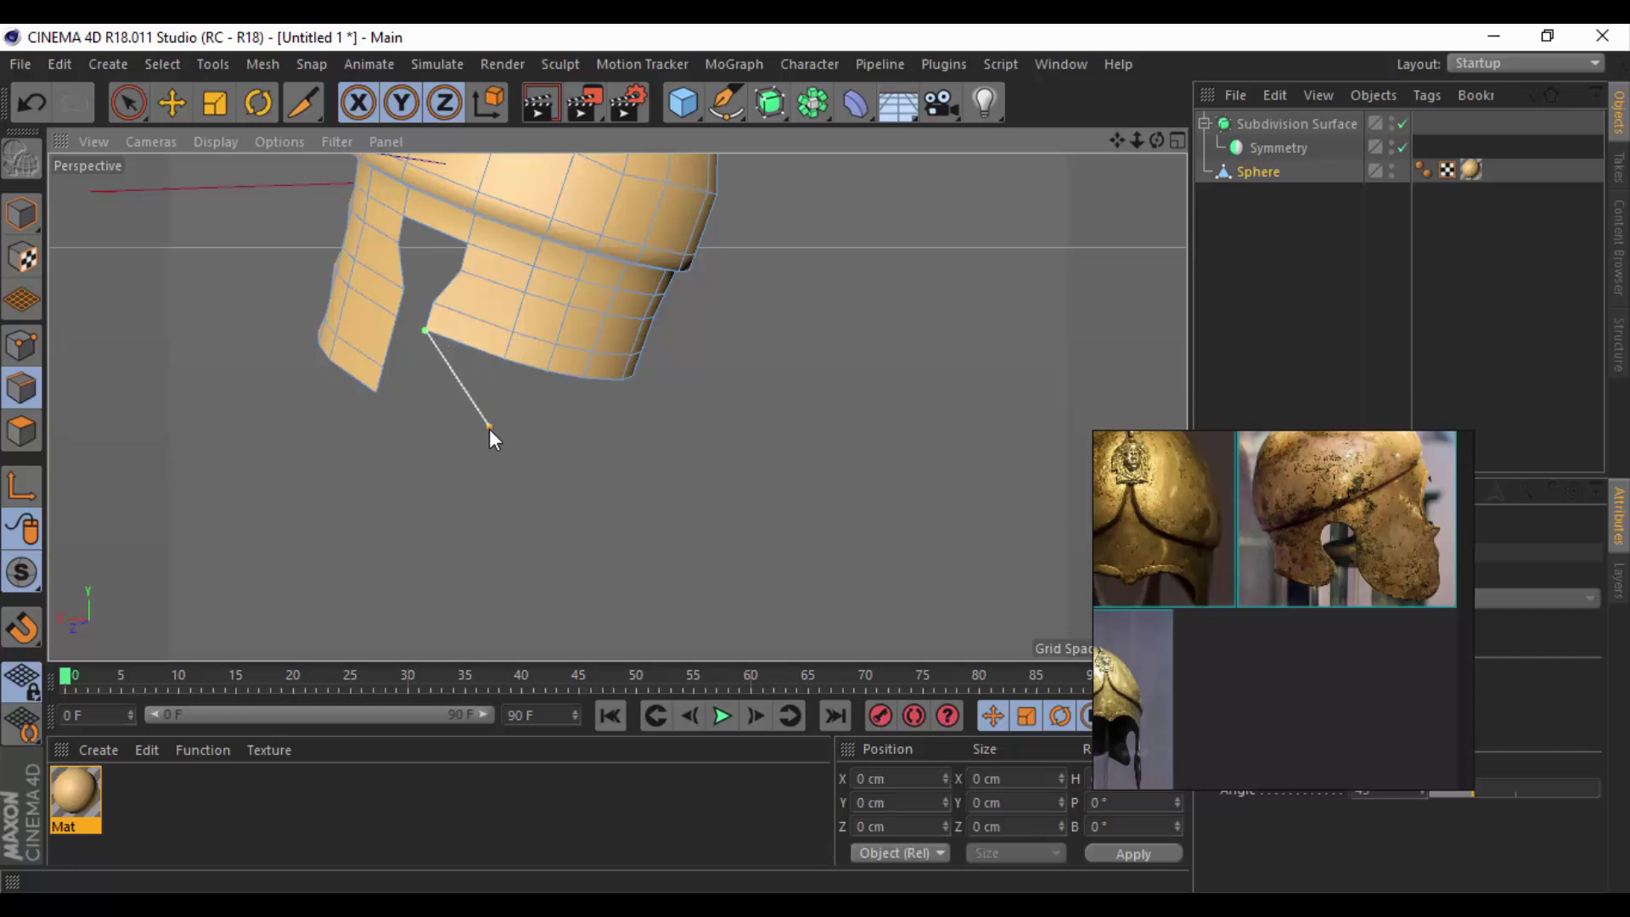
pyautogui.press('Escape')
# Select the horizontal bottom edges of the side piece beside the opening.
pyautogui.press('e')
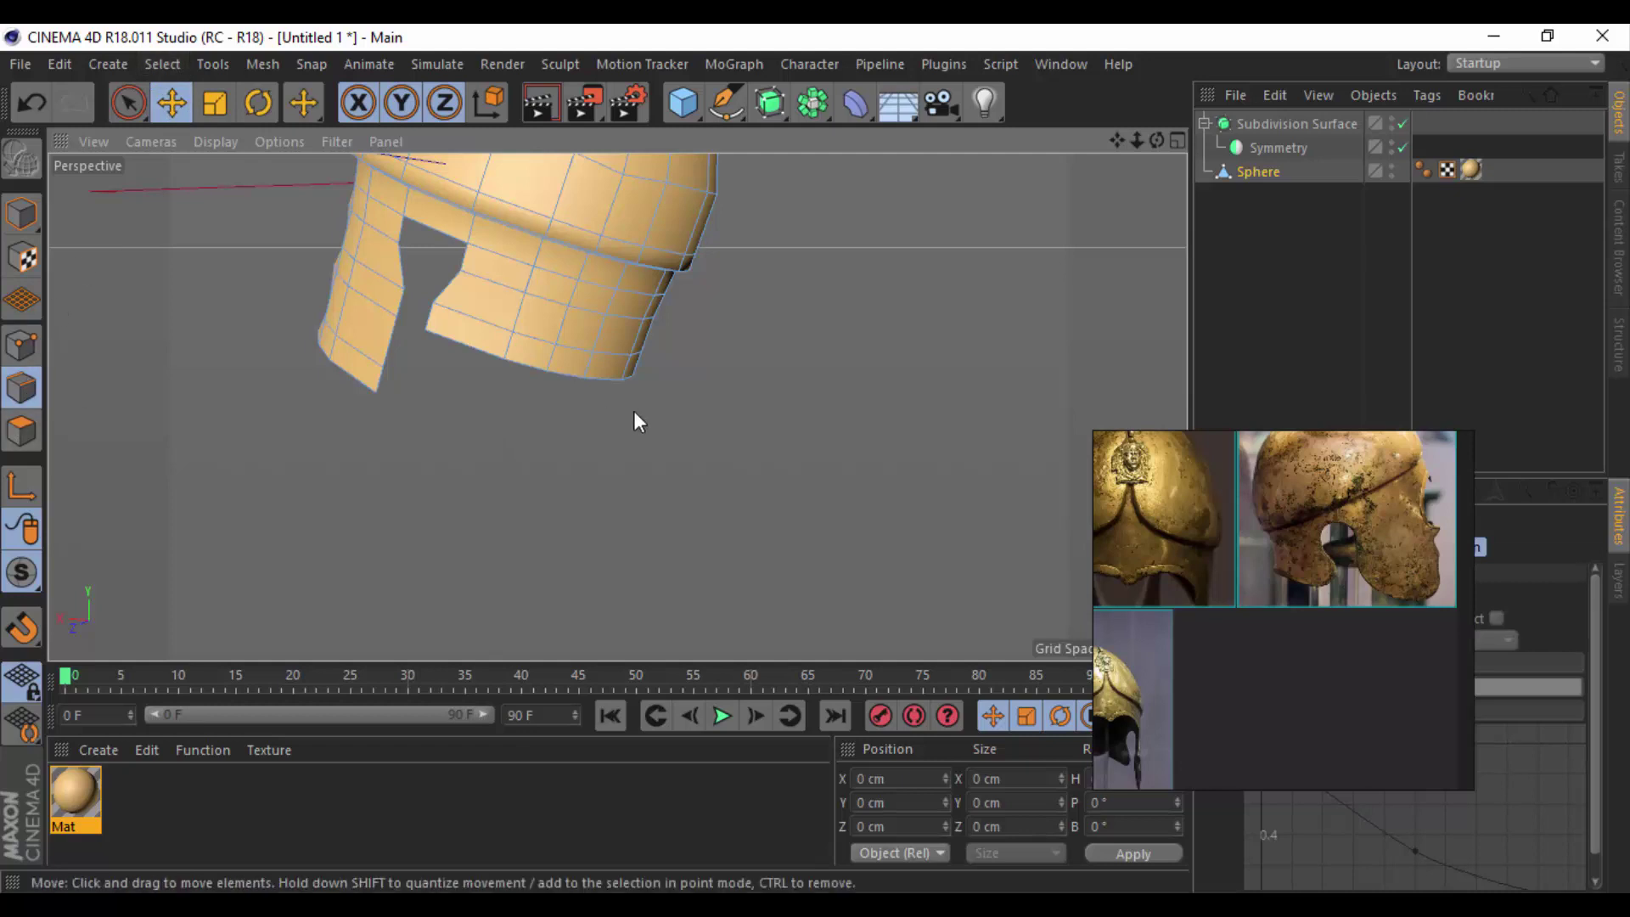
pyautogui.click(624, 353)
pyautogui.moveTo(696, 371)
pyautogui.keyDown('alt'); pyautogui.mouseDown()
pyautogui.moveTo(582, 349)
pyautogui.moveTo(750, 379)
pyautogui.mouseUp(); pyautogui.keyUp('alt')
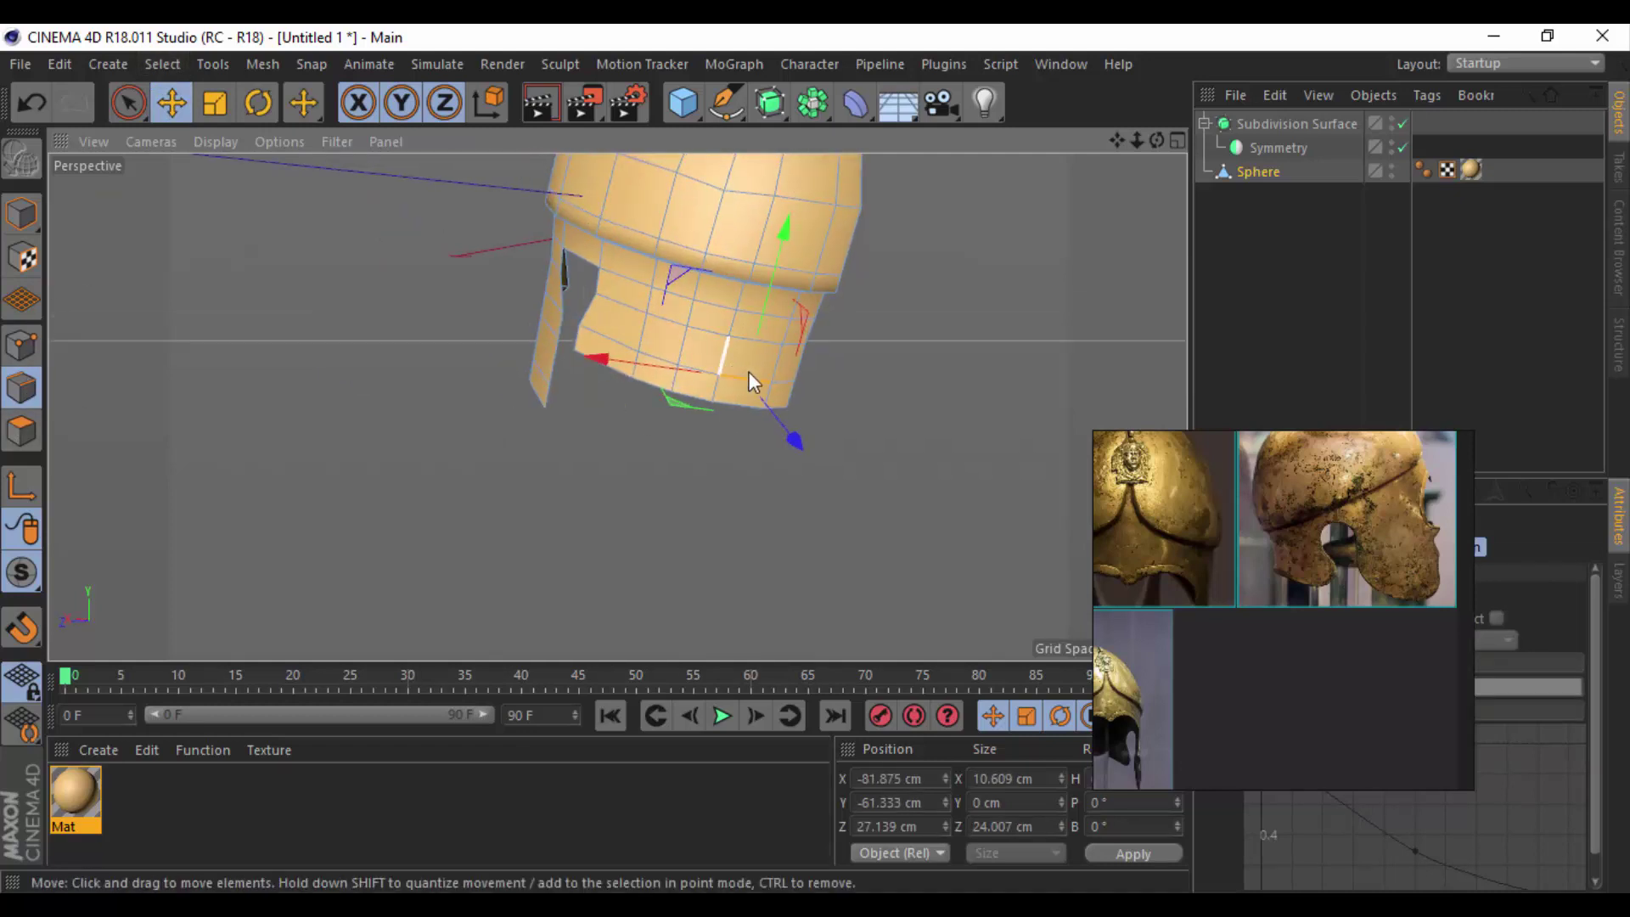
pyautogui.click(766, 381)
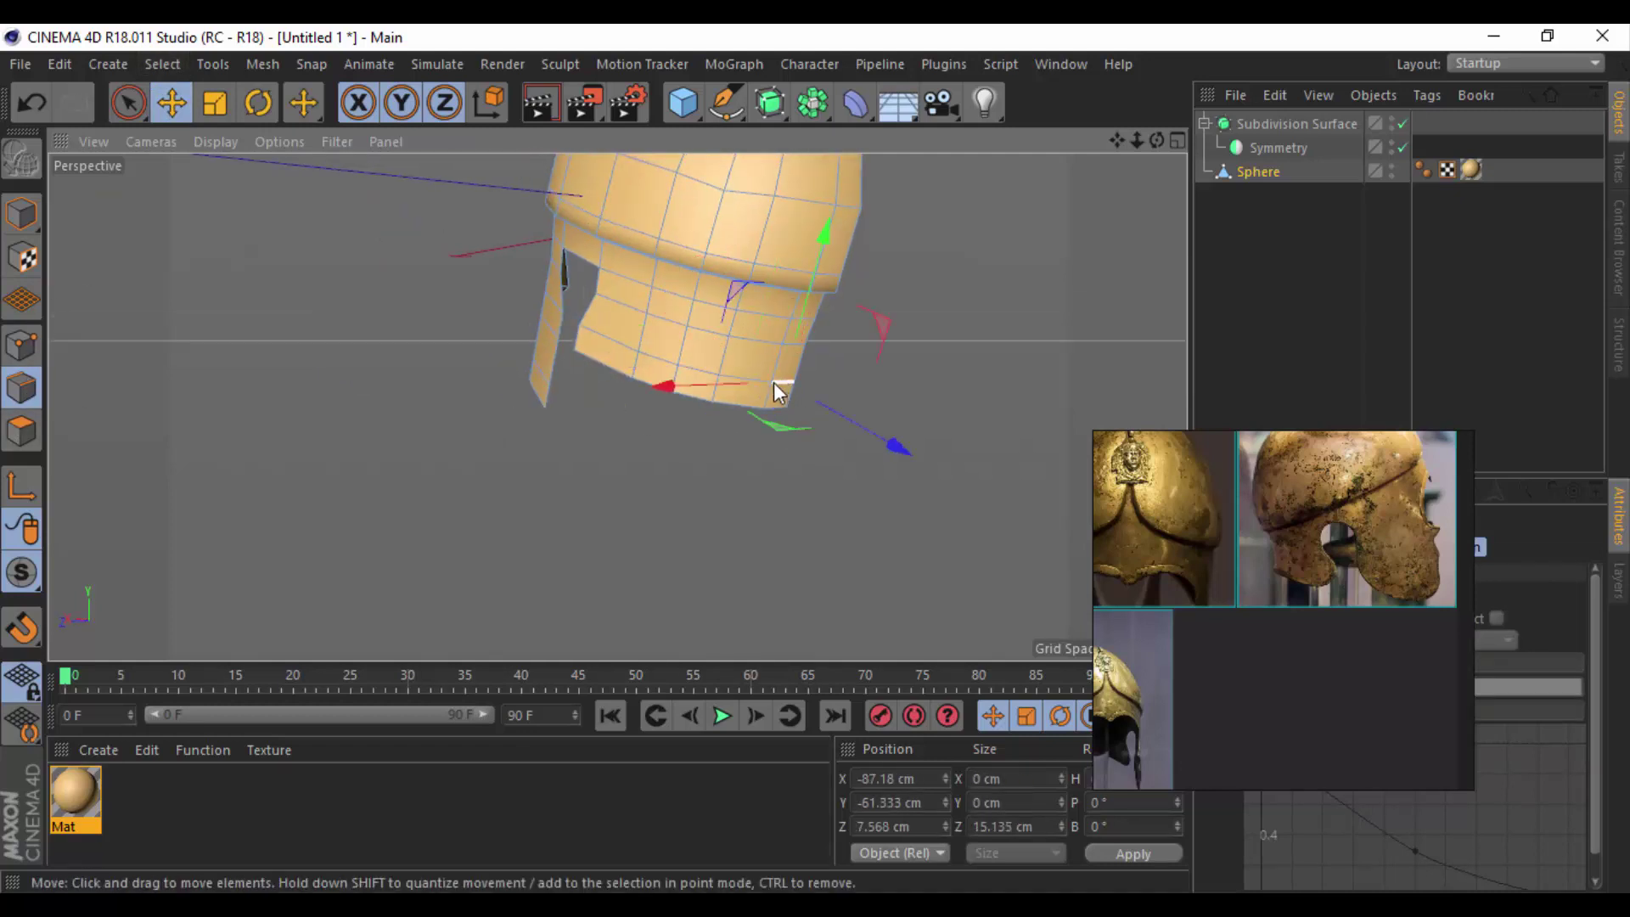
pyautogui.keyDown('shift'); pyautogui.click(752, 377); pyautogui.keyUp('shift')
pyautogui.keyDown('shift'); pyautogui.click(720, 370); pyautogui.keyUp('shift')
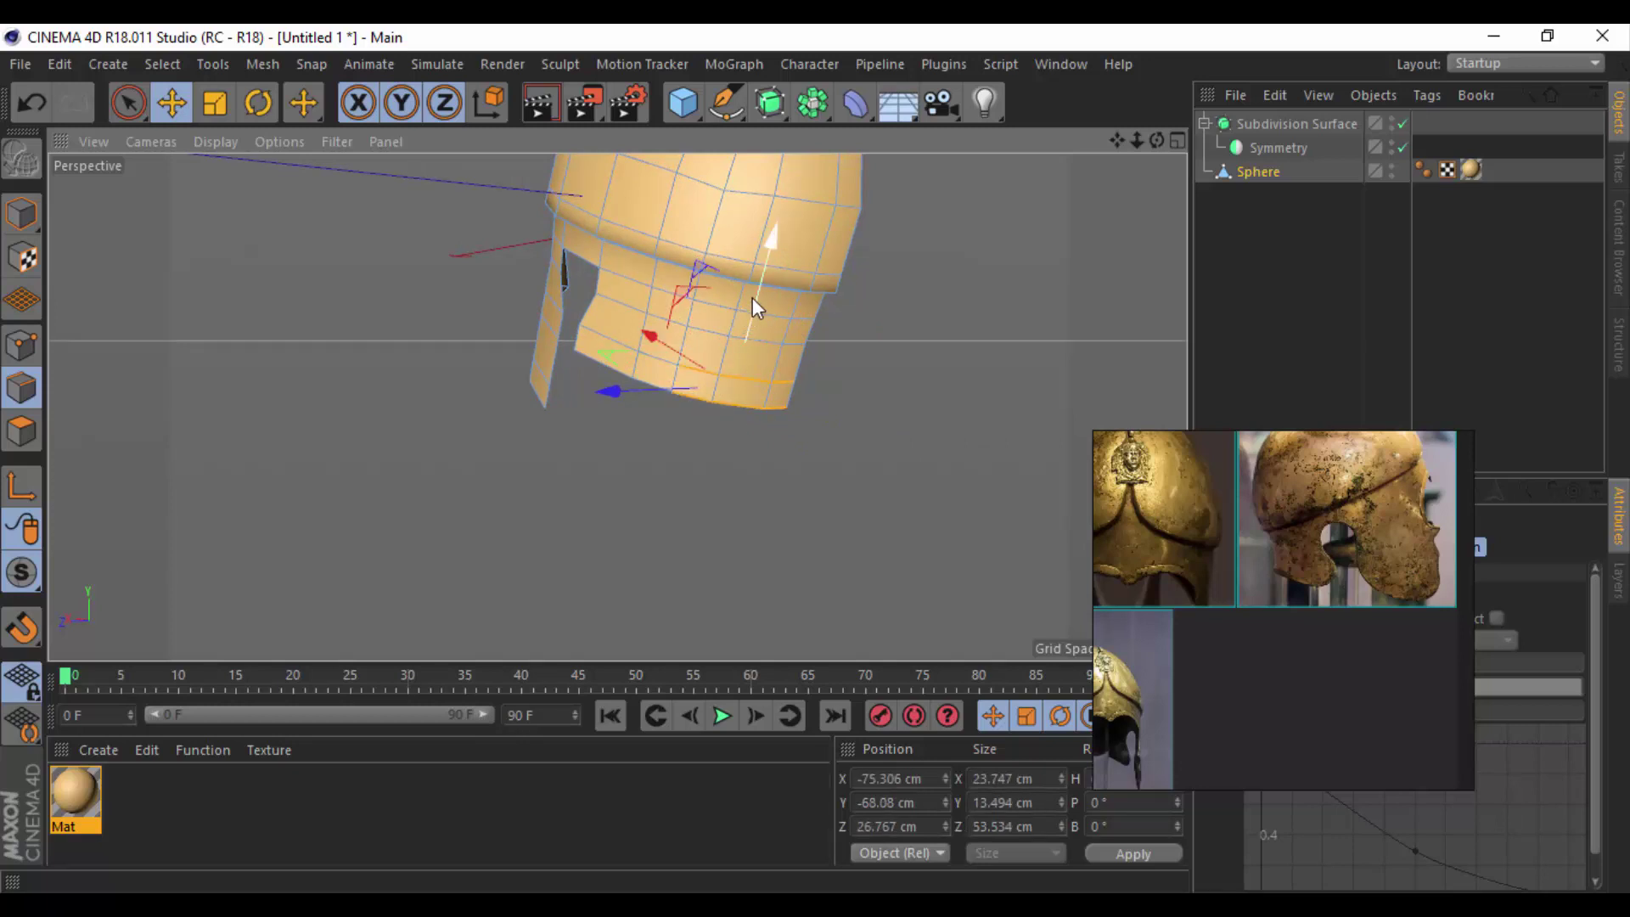
# Shift the selected bottom edges about 4 cm sideways, undoing an earlier 9 cm raise.
pyautogui.moveTo(752, 297); pyautogui.dragTo(773, 265)
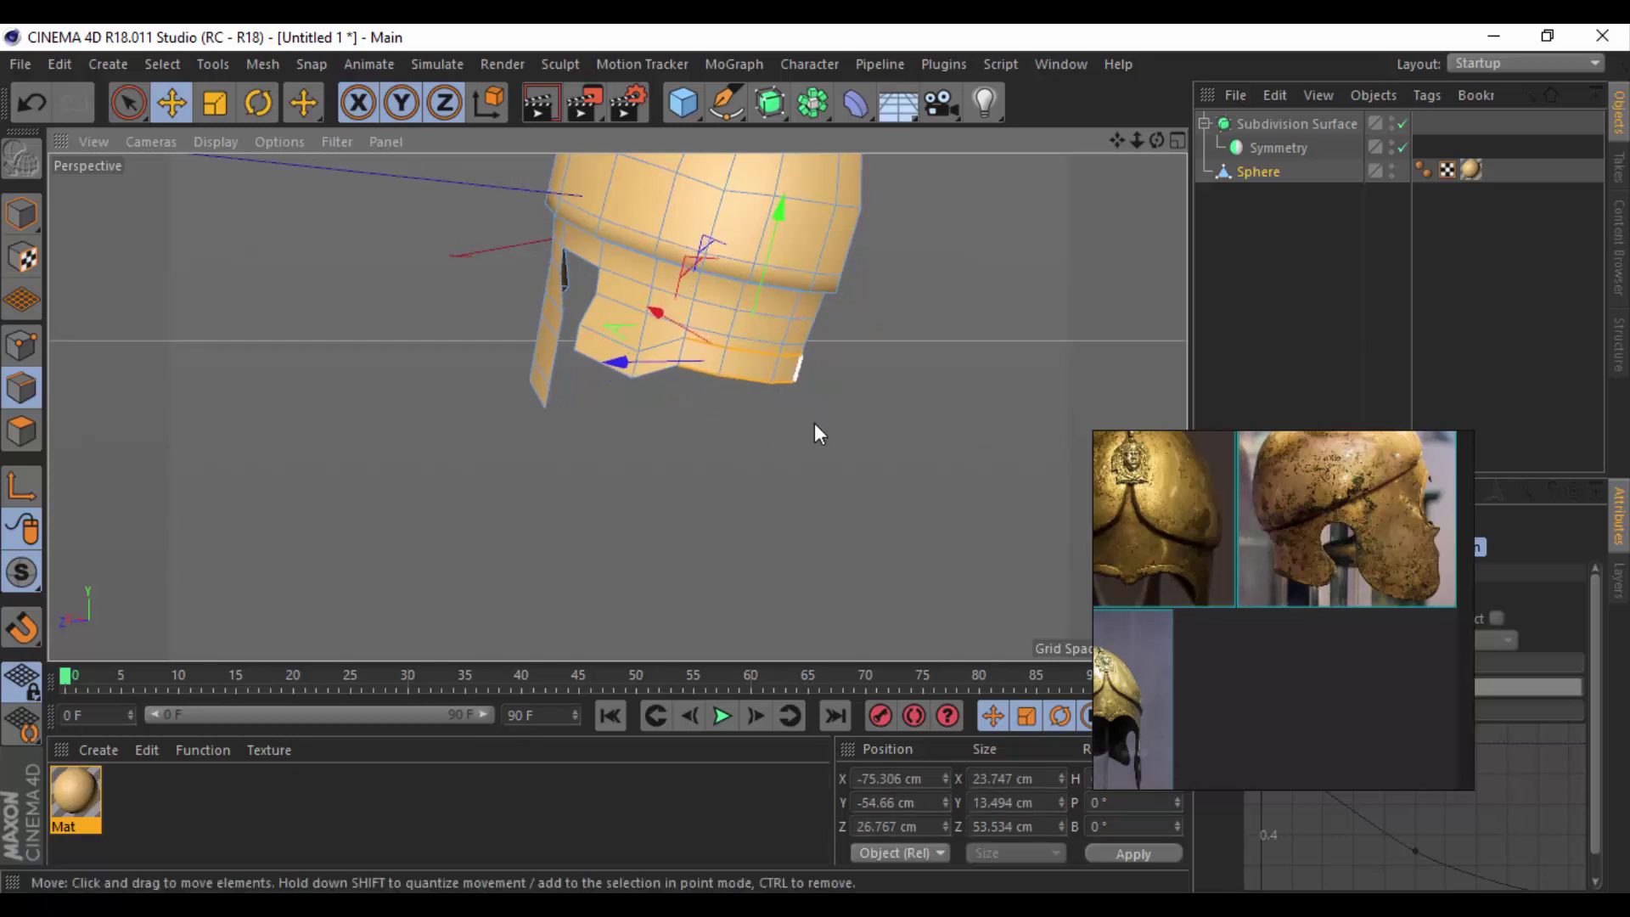
pyautogui.keyDown('alt'); pyautogui.moveTo(813, 423); pyautogui.dragTo(624, 415); pyautogui.keyUp('alt')
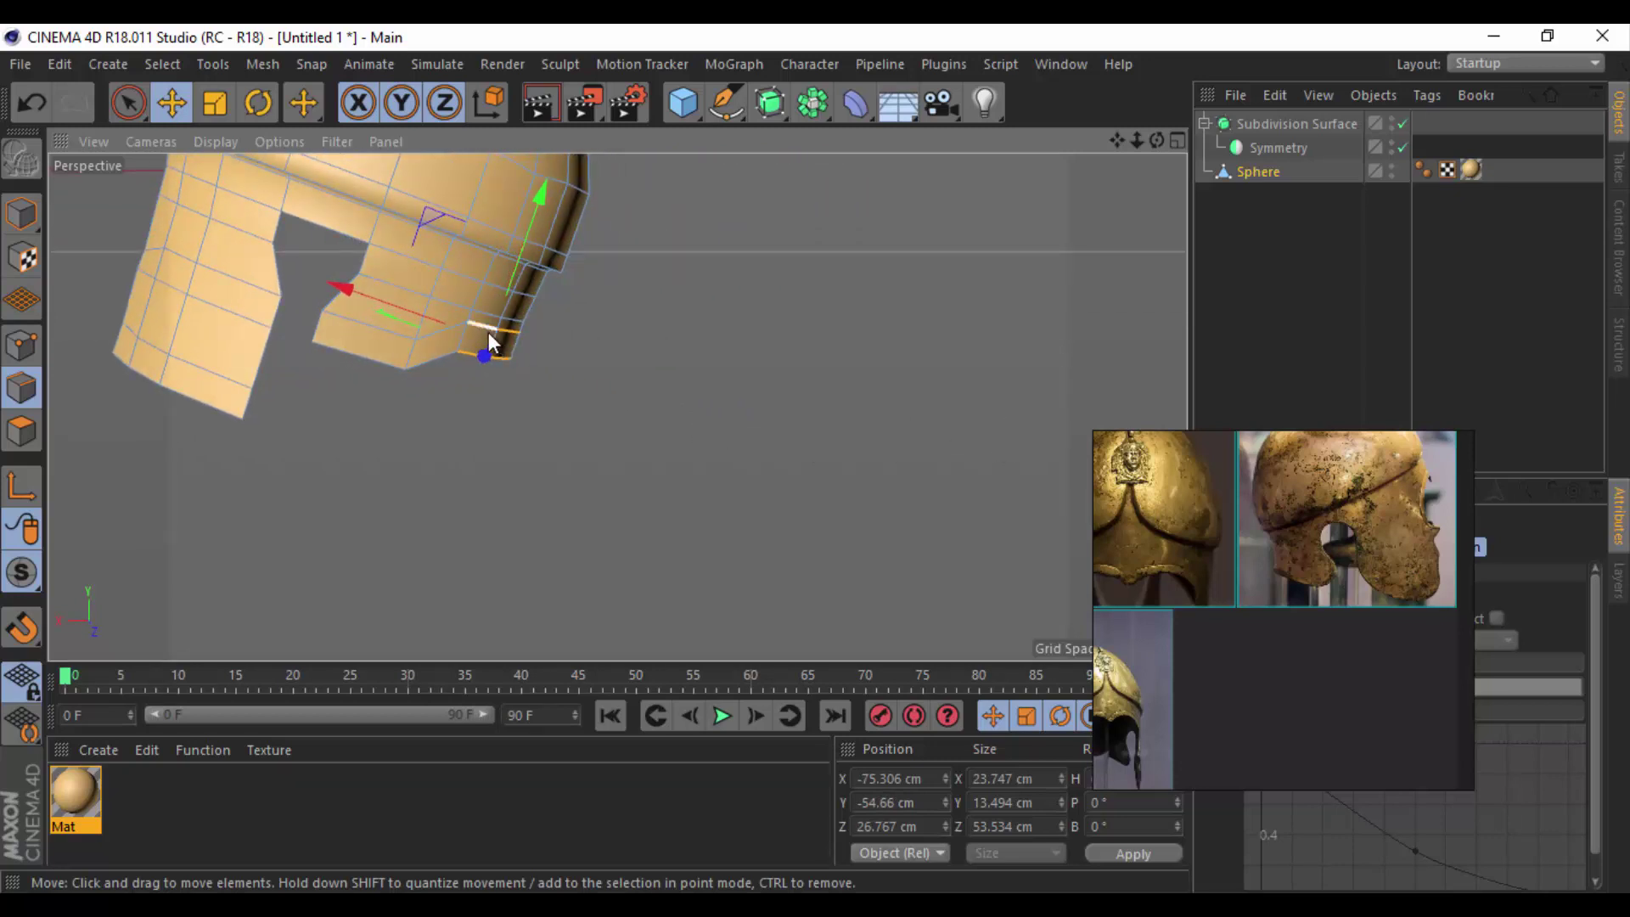
pyautogui.hotkey('ctrl', 'z')
pyautogui.moveTo(400, 338); pyautogui.dragTo(537, 257)
pyautogui.keyDown('alt'); pyautogui.moveTo(356, 420); pyautogui.dragTo(542, 417, button='middle'); pyautogui.keyUp('alt')
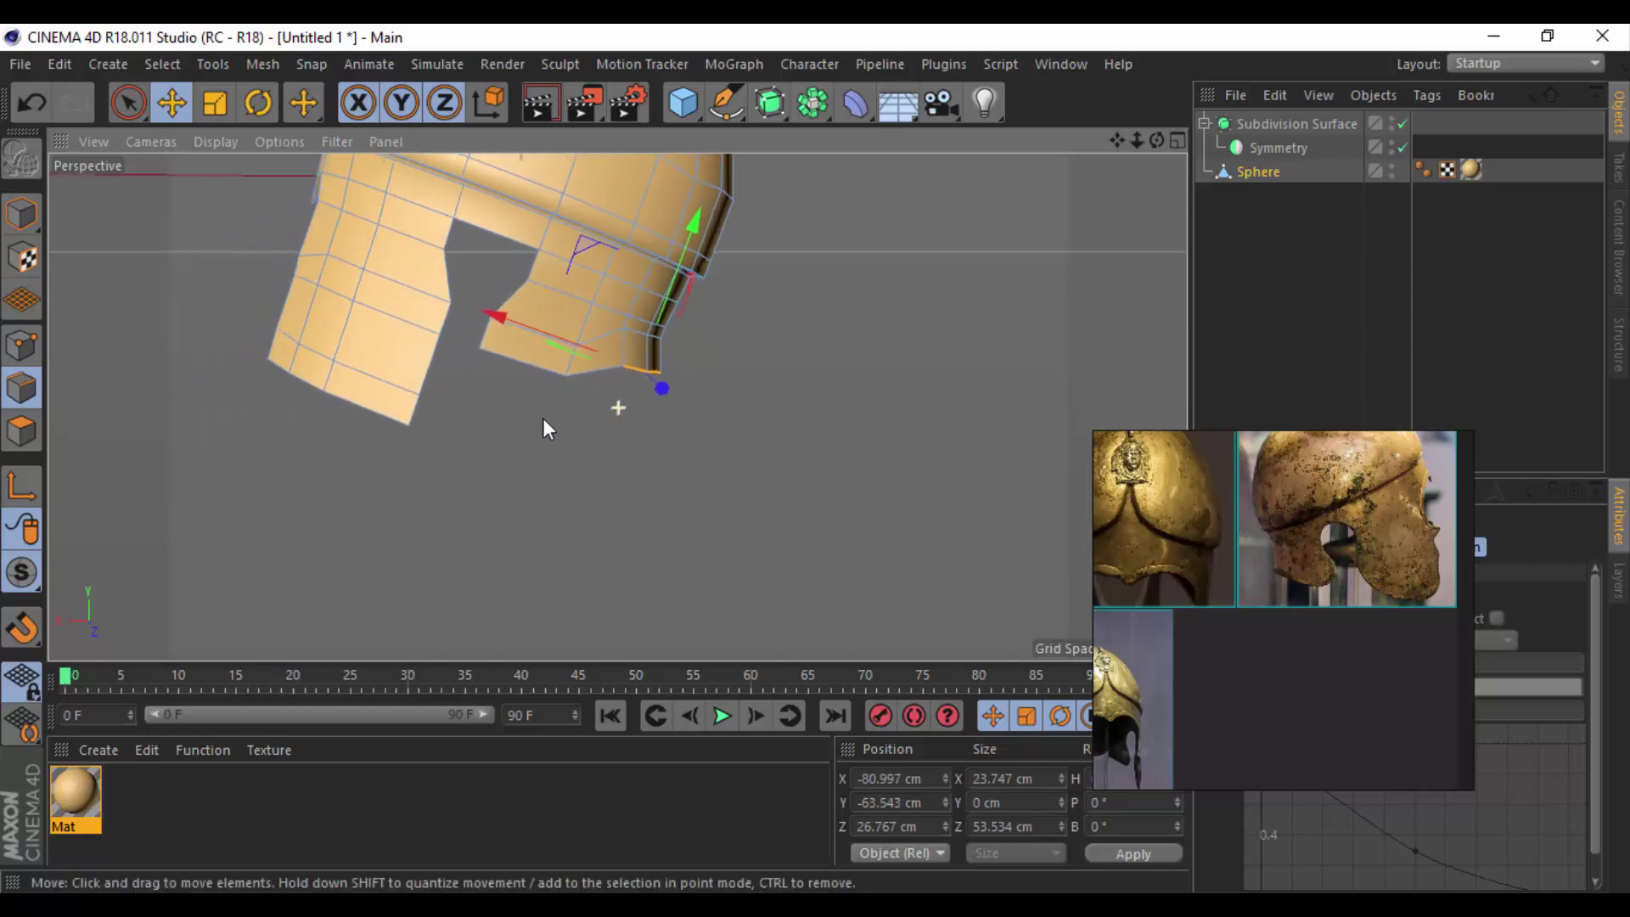
pyautogui.rightClick(486, 409)
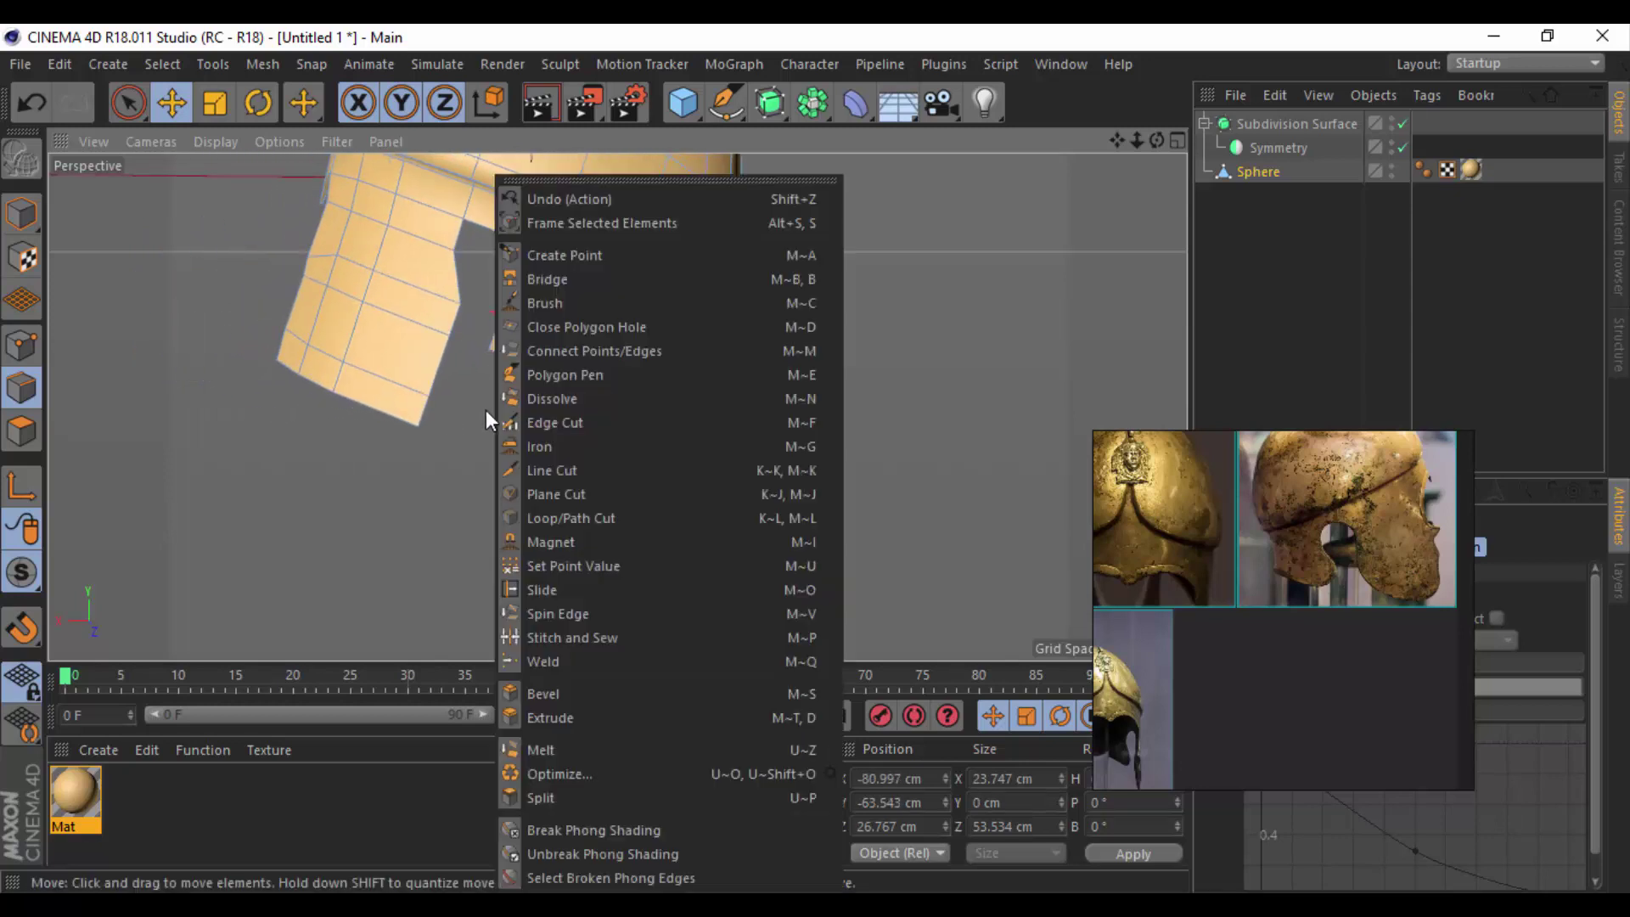
# Stitch the bottom vertex to the left corner and slide the bottom-right vertex left.
pyautogui.click(567, 637)
pyautogui.click(23, 347)
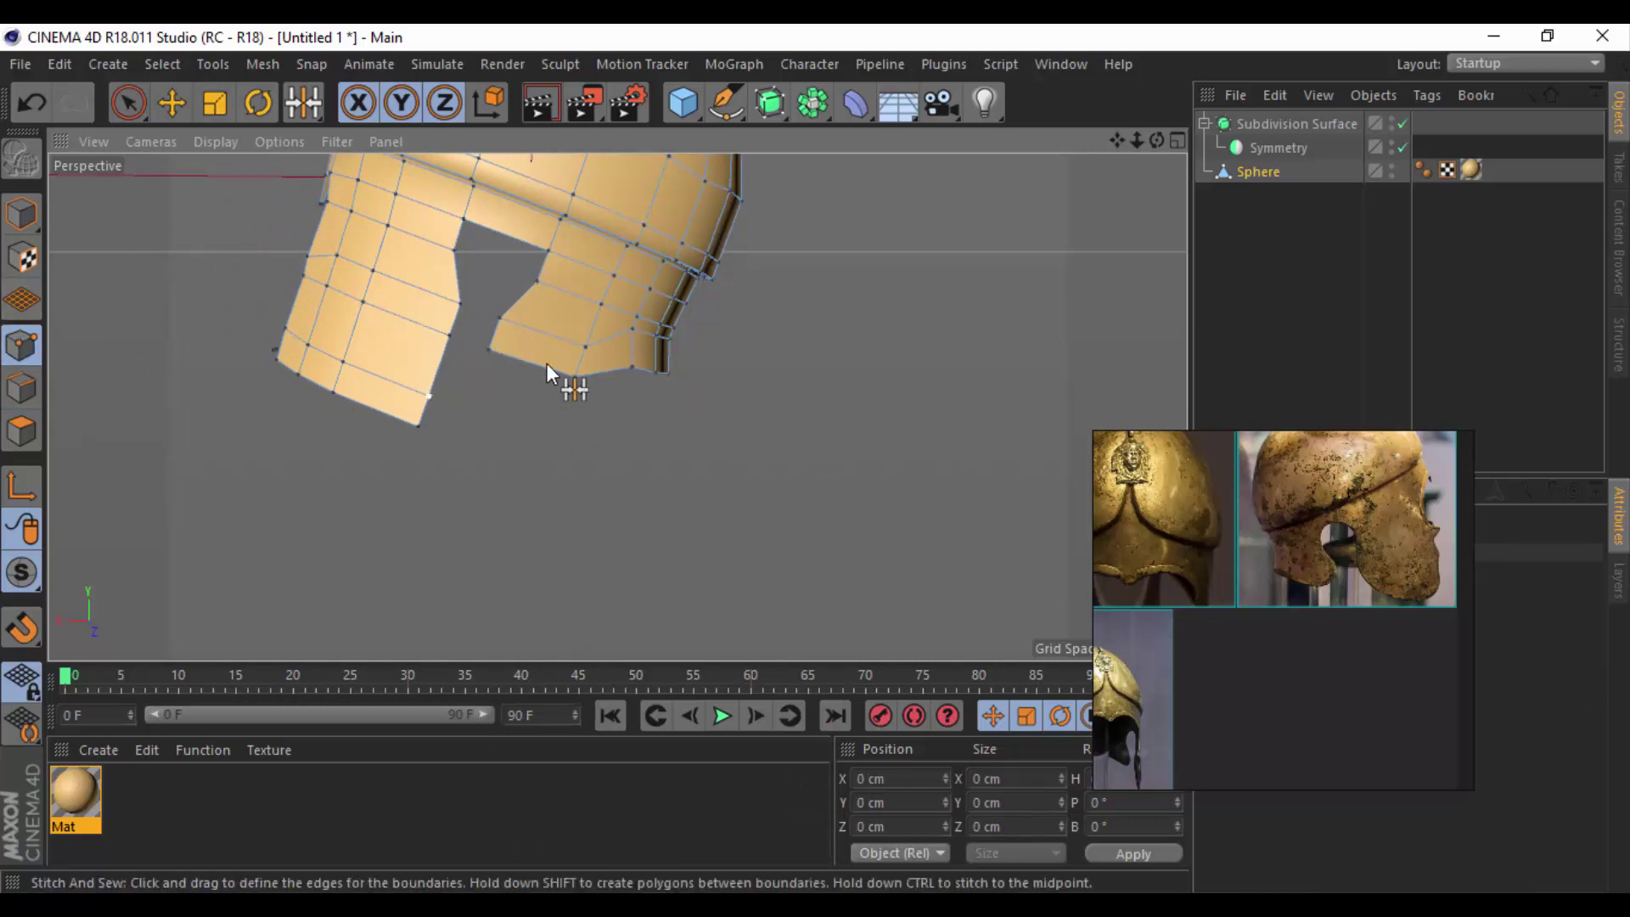
pyautogui.moveTo(541, 377); pyautogui.dragTo(489, 350)
pyautogui.rightClick(620, 410)
pyautogui.click(679, 618)
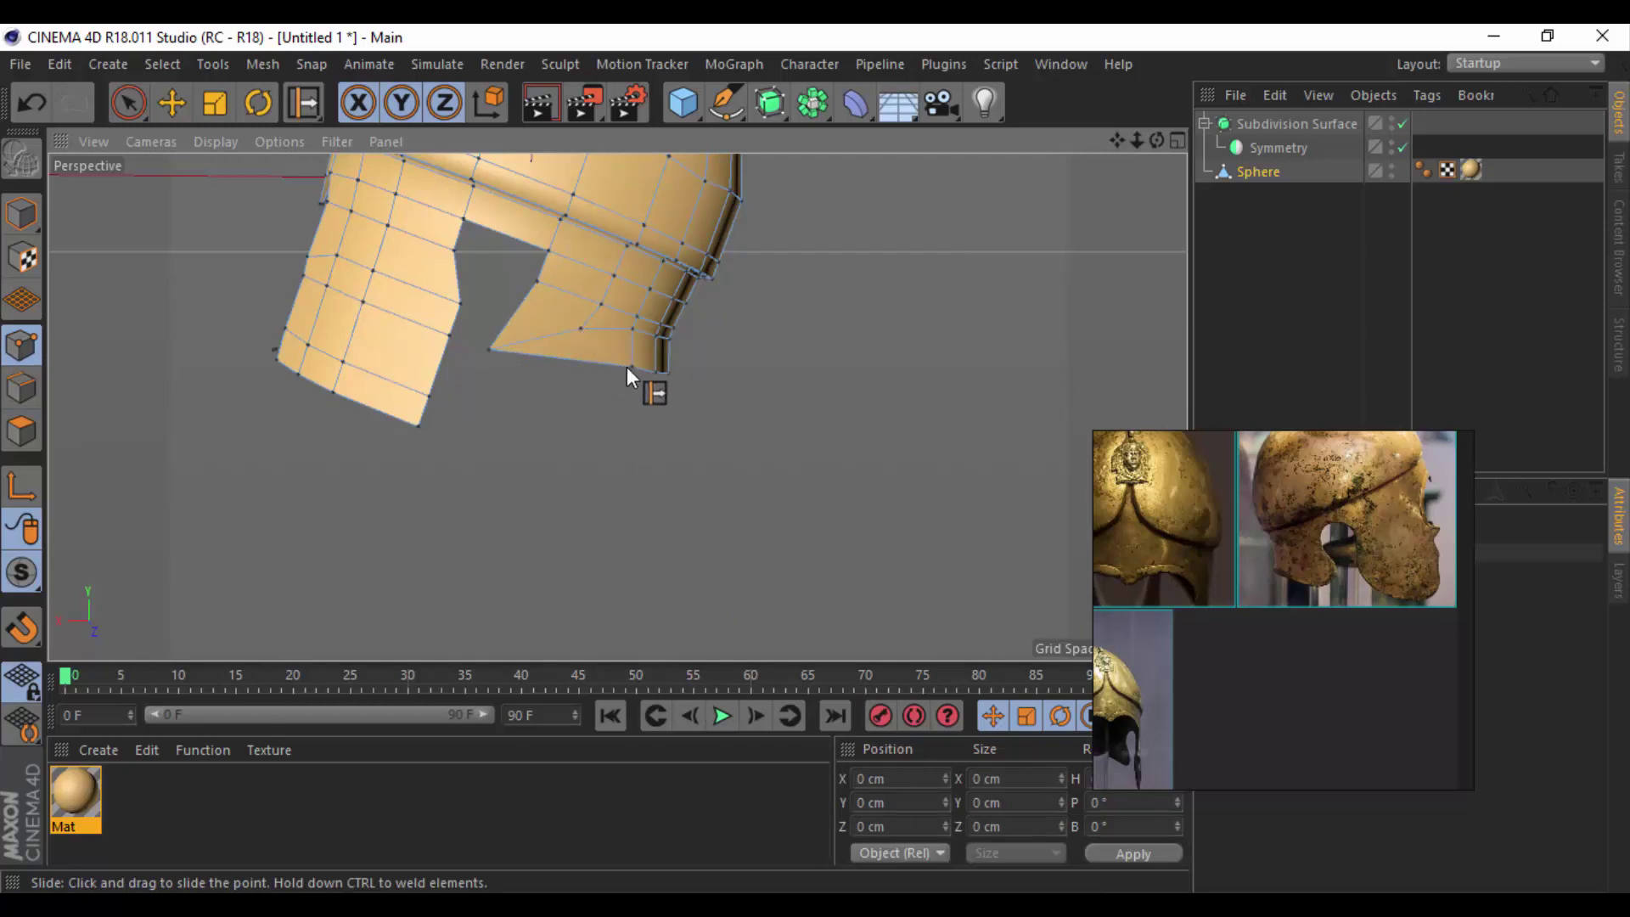
pyautogui.moveTo(629, 367); pyautogui.dragTo(597, 365)
# Stitch the other bottom vertex onto its corner point, then view the whole helmet.
pyautogui.rightClick(322, 441)
pyautogui.click(421, 647)
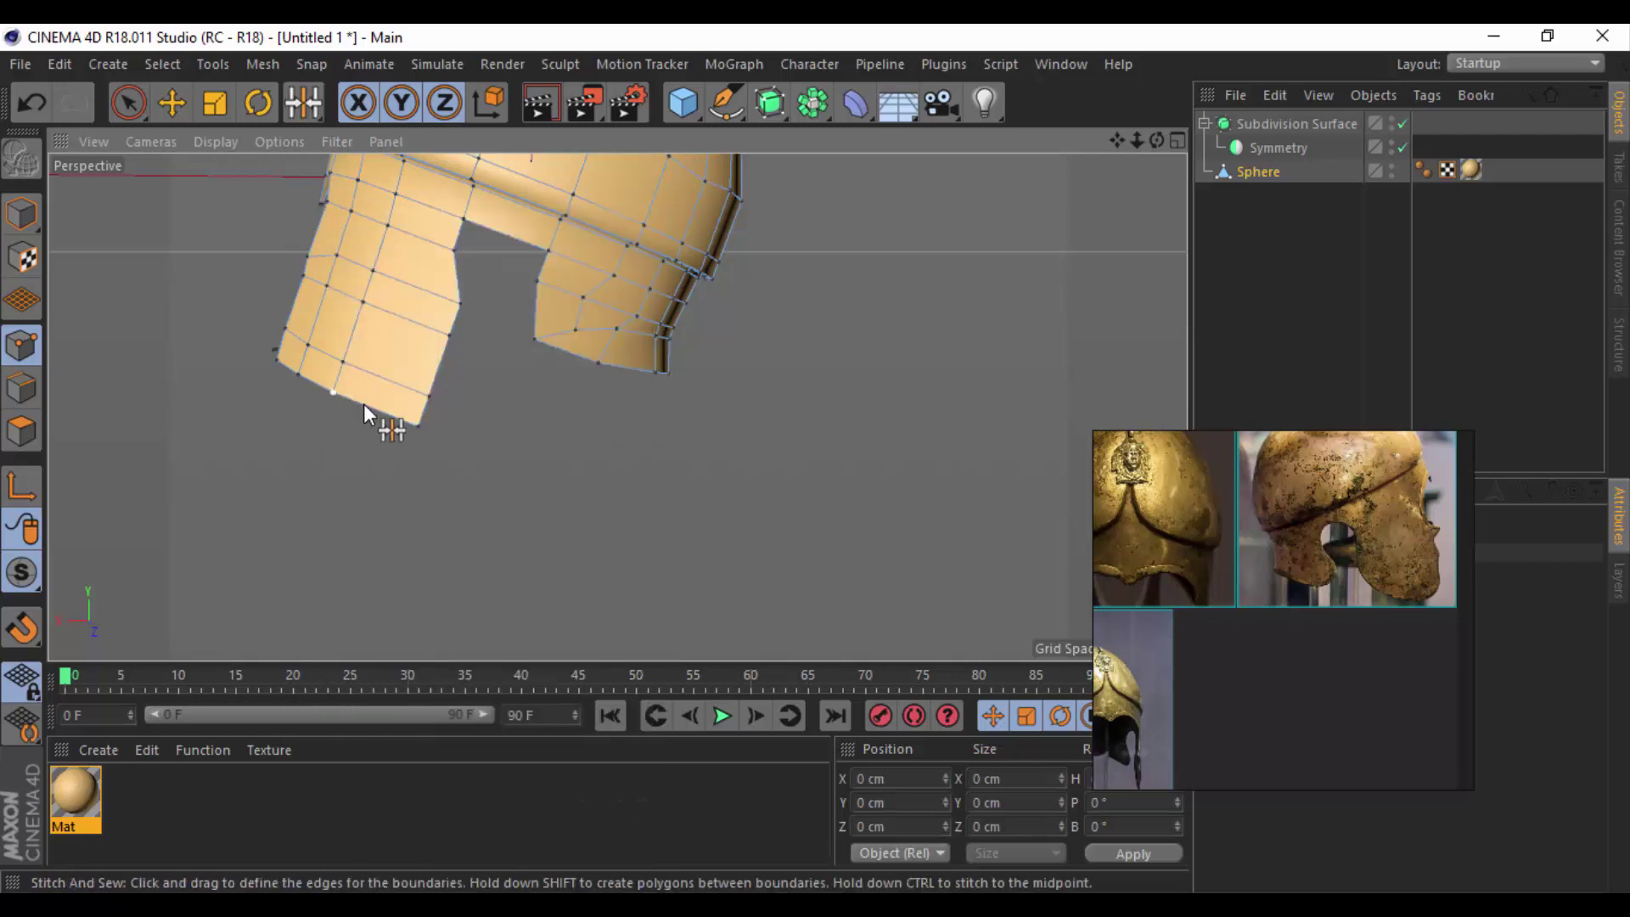
pyautogui.moveTo(415, 416); pyautogui.dragTo(419, 417)
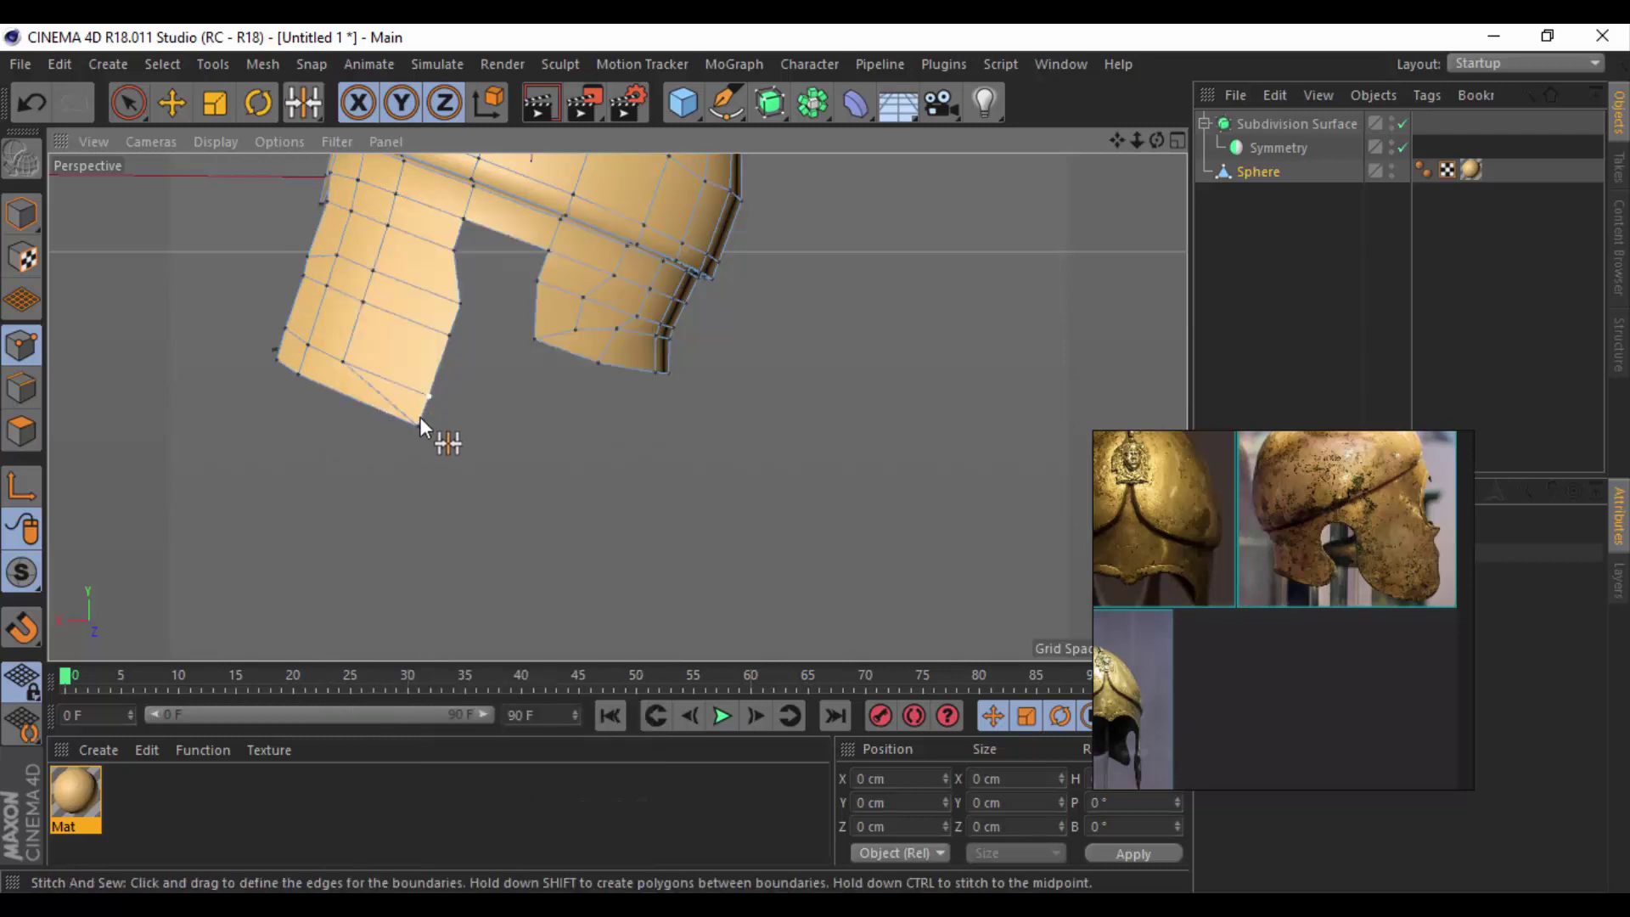
pyautogui.rightClick(333, 457)
pyautogui.click(408, 618)
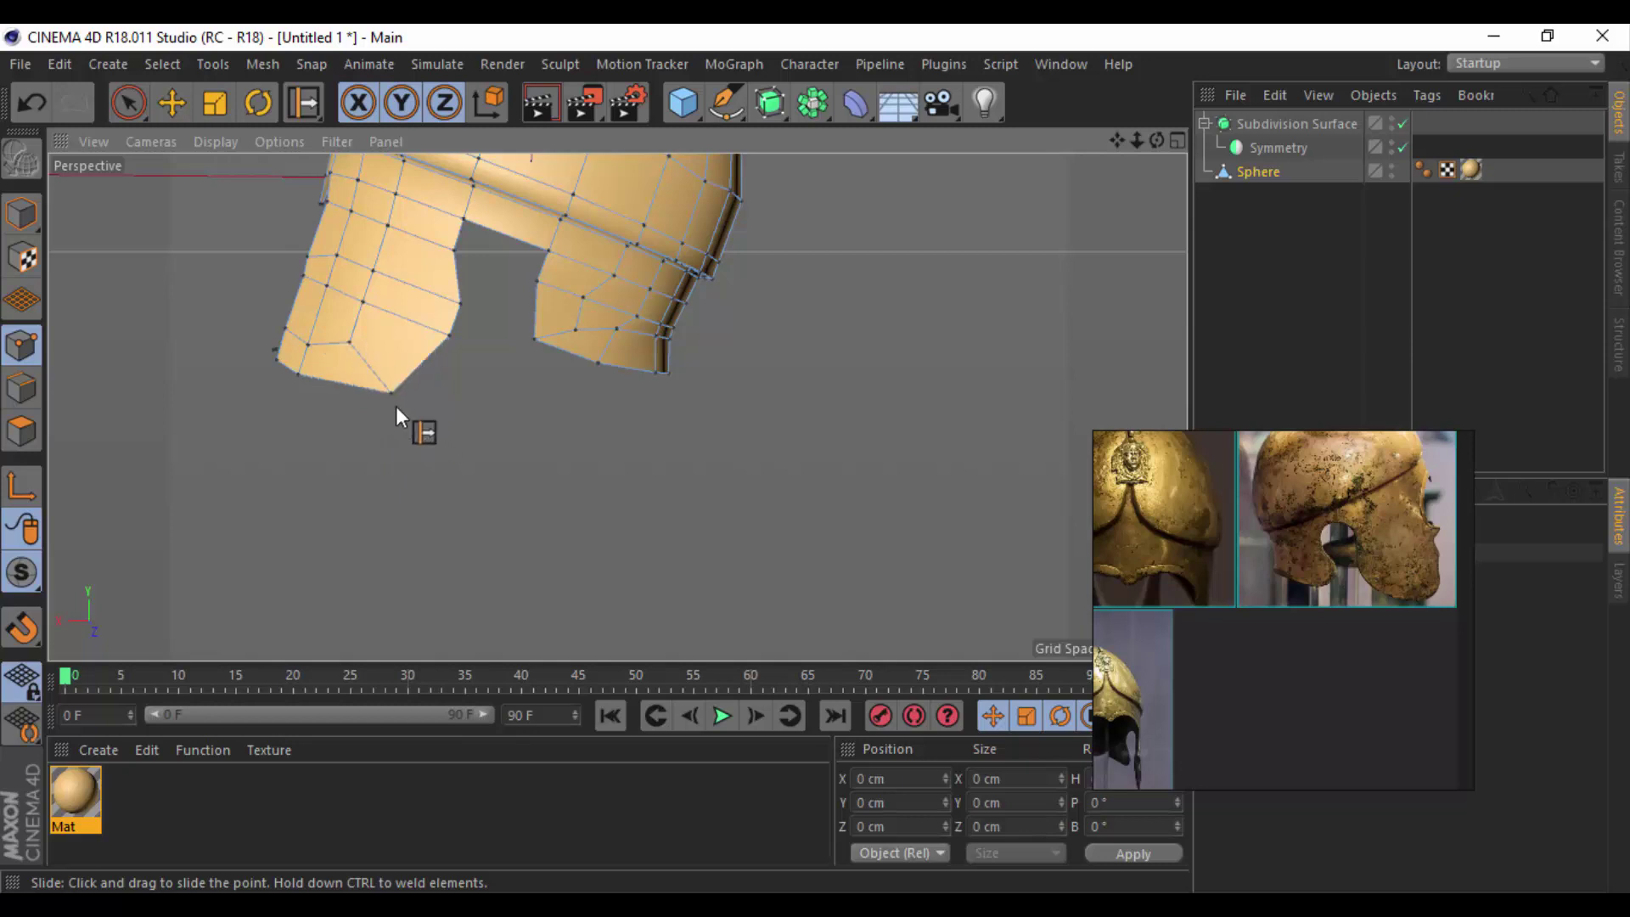
pyautogui.scroll(-3, 396, 406)
pyautogui.scroll(-3, 385, 405)
pyautogui.moveTo(502, 486)
pyautogui.keyDown('alt'); pyautogui.mouseDown()
pyautogui.moveTo(619, 496)
pyautogui.moveTo(499, 479)
pyautogui.moveTo(437, 450)
pyautogui.mouseUp(); pyautogui.keyUp('alt')
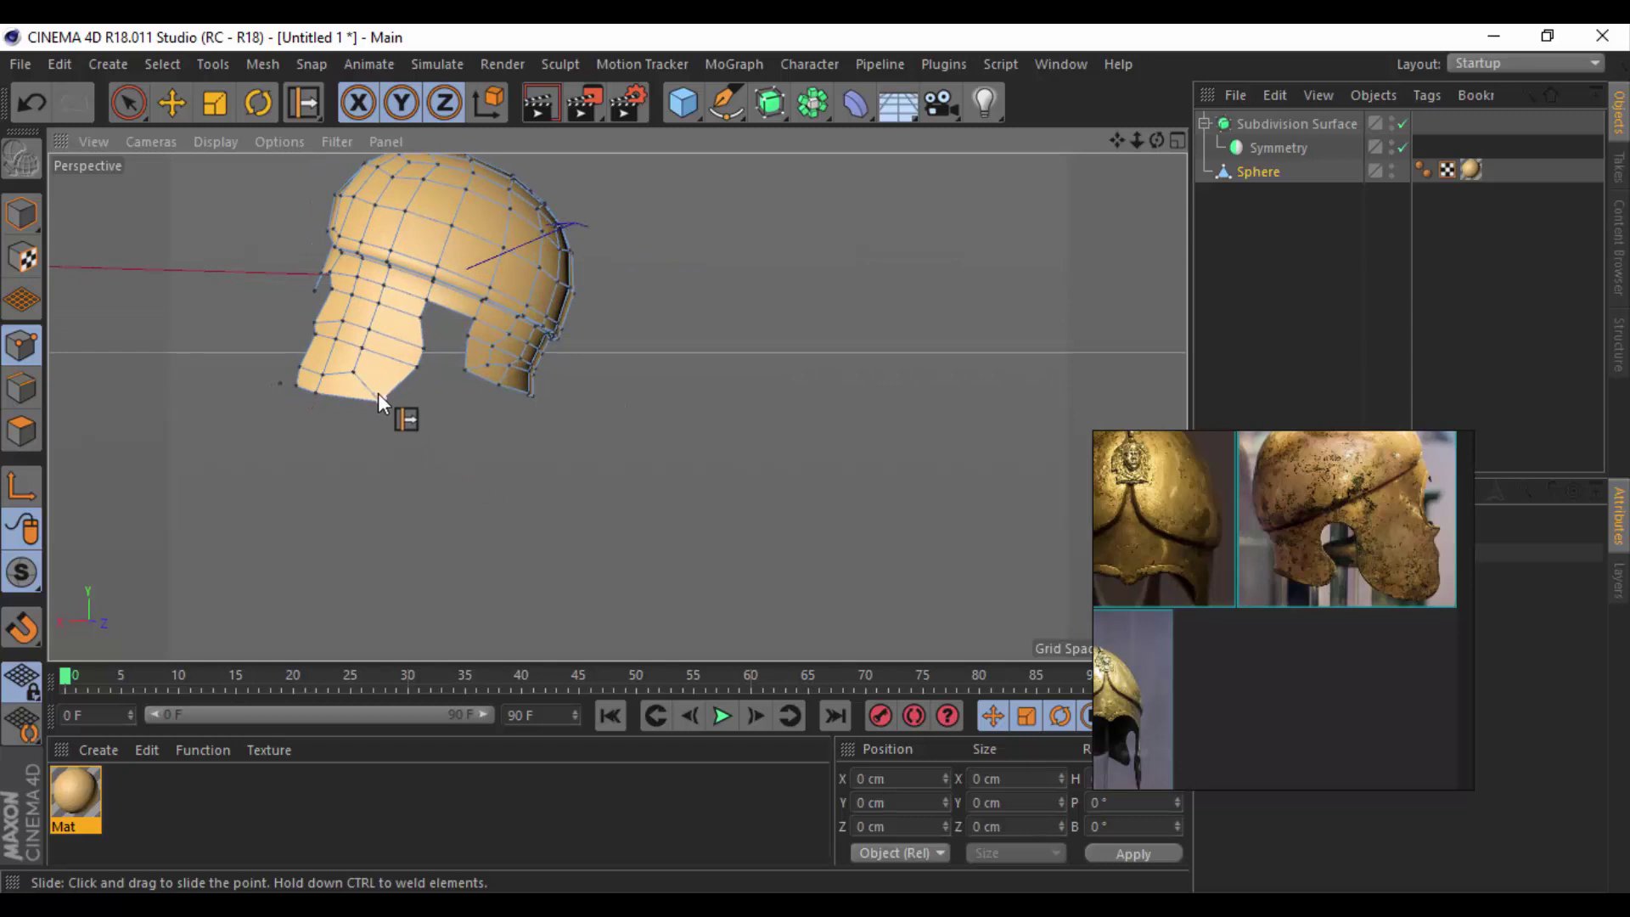
# Nest Sphere under Symmetry and view the mirrored helmet beside the reference photos.
pyautogui.moveTo(1260, 170); pyautogui.dragTo(1260, 147)
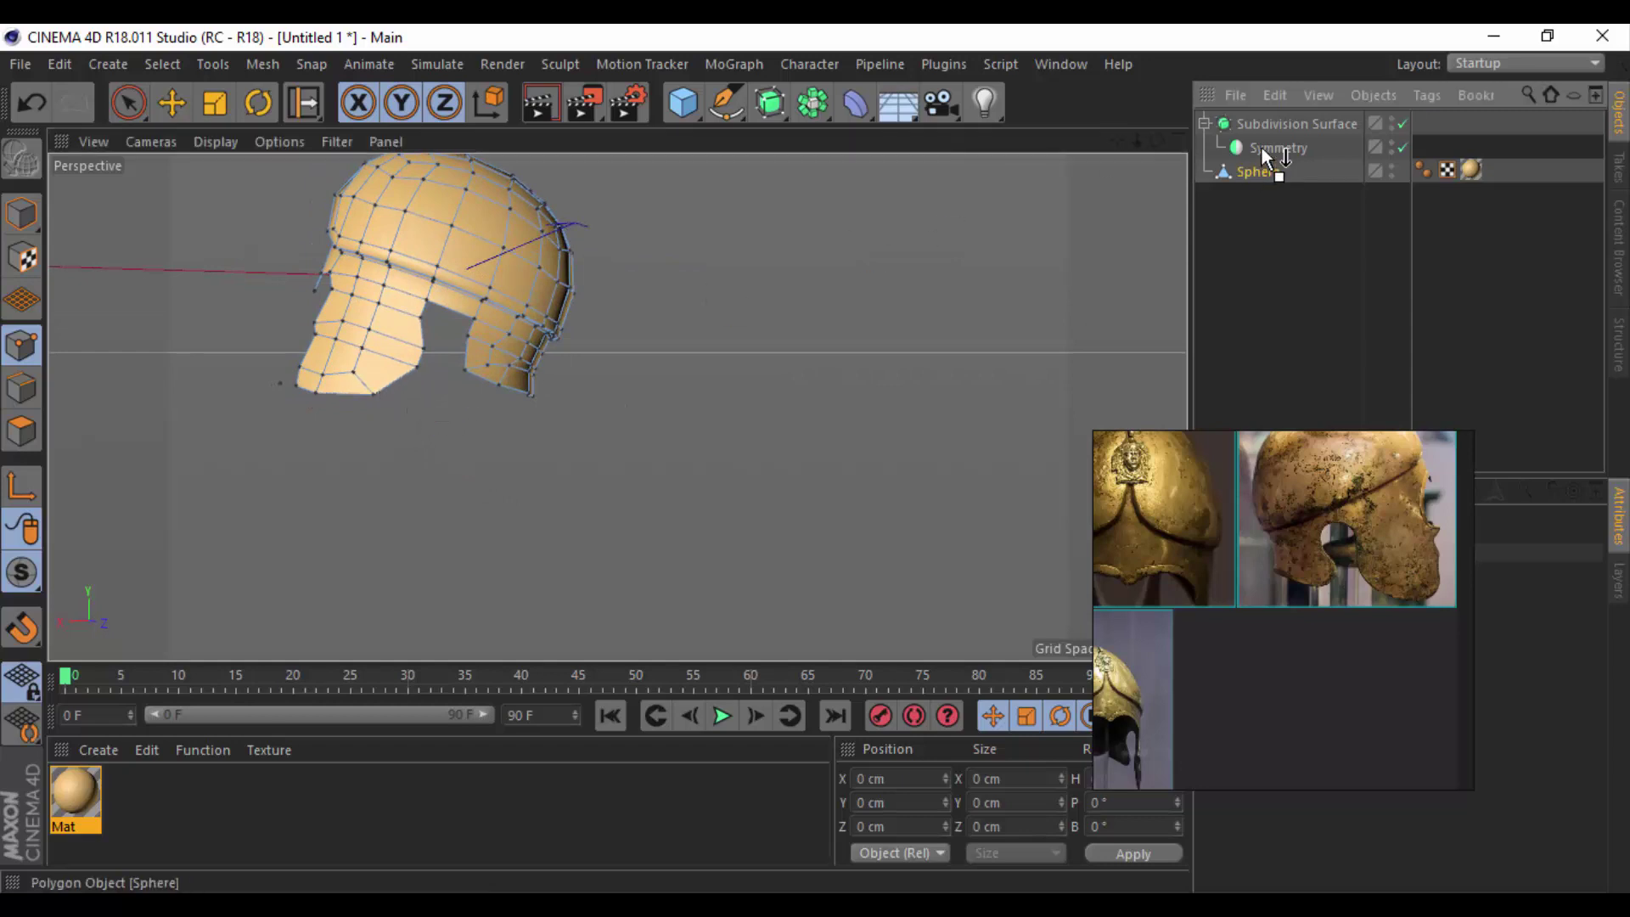
pyautogui.click(1255, 207)
pyautogui.moveTo(771, 370)
pyautogui.keyDown('alt'); pyautogui.mouseDown()
pyautogui.moveTo(990, 466)
pyautogui.moveTo(882, 426)
pyautogui.moveTo(802, 433)
pyautogui.mouseUp(); pyautogui.keyUp('alt')
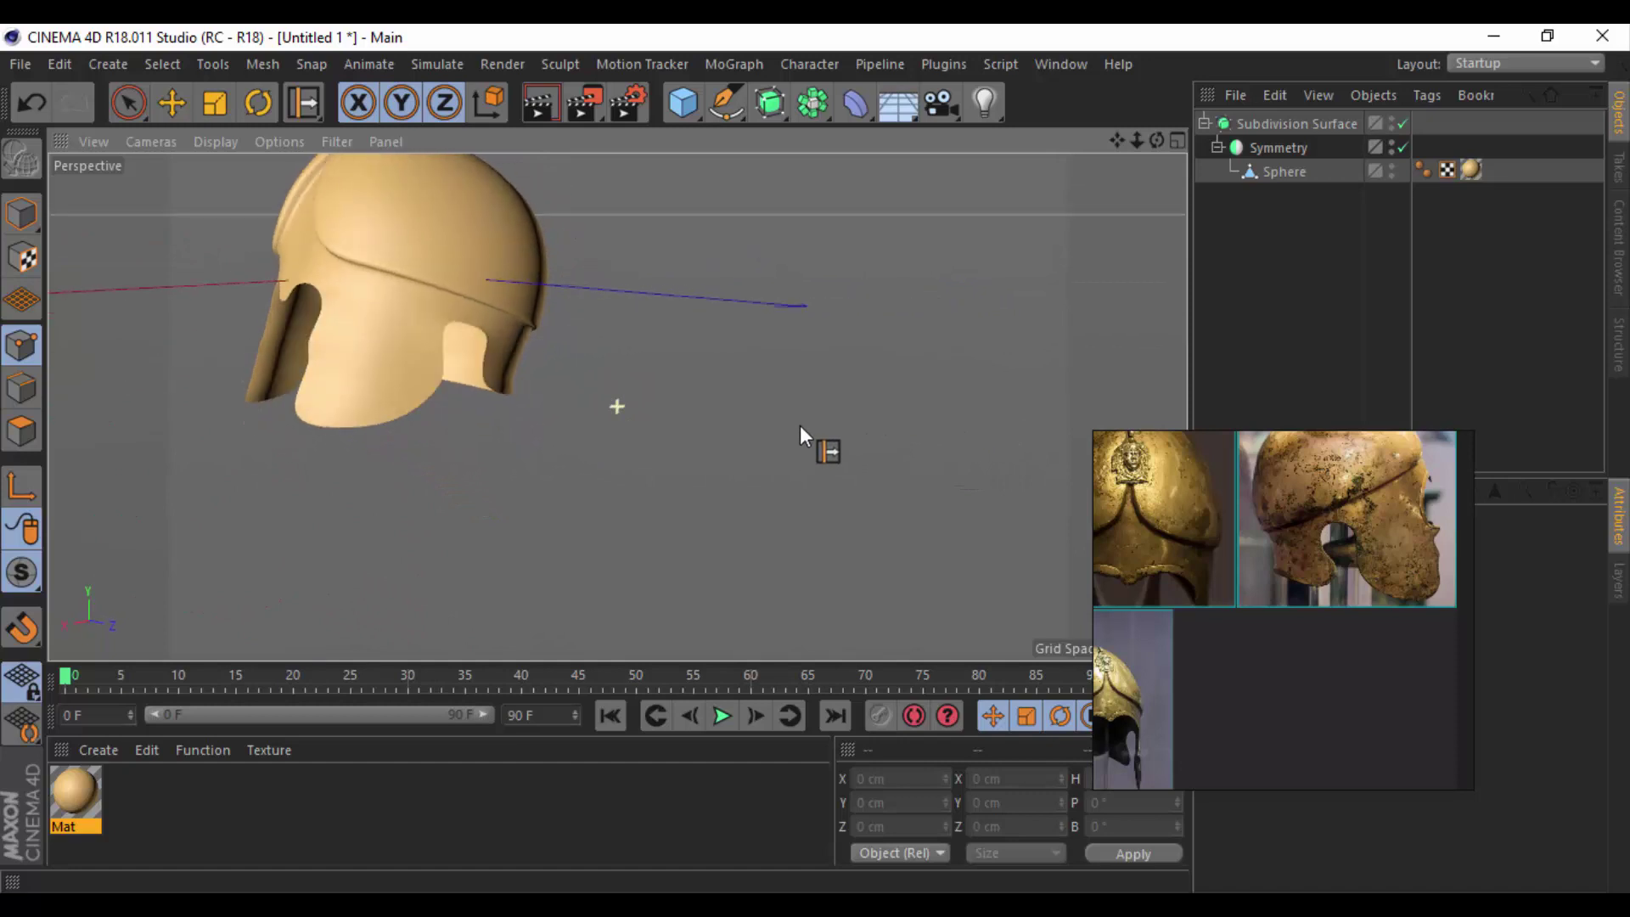
pyautogui.click(1198, 567)
pyautogui.scroll(2, 1346, 557)
pyautogui.scroll(-1, 1347, 556)
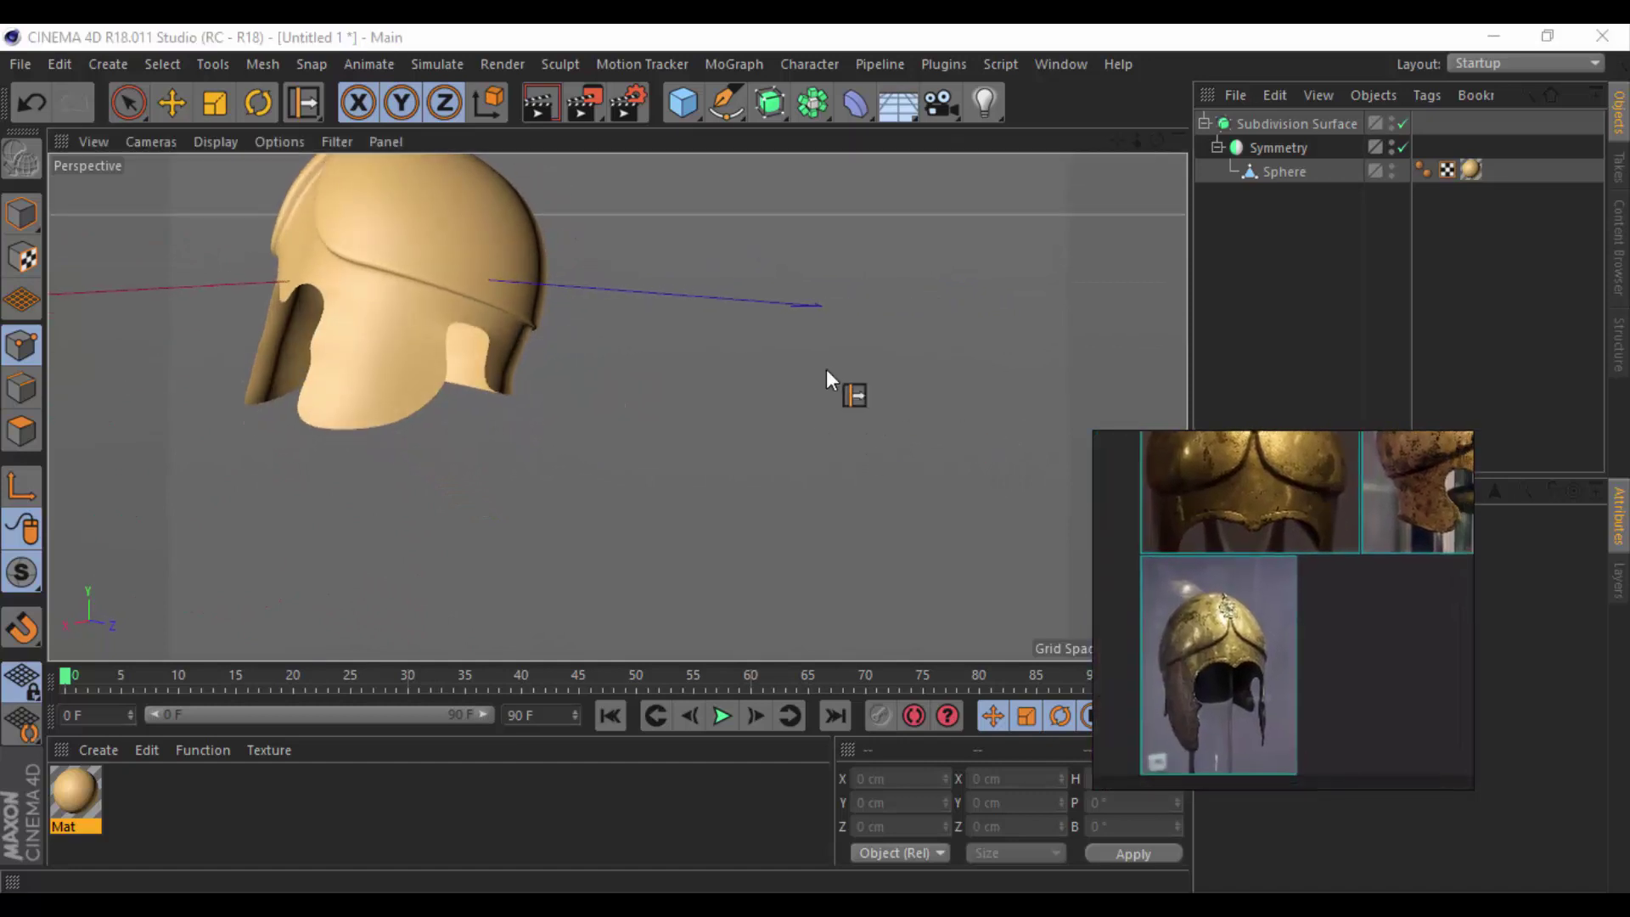
pyautogui.click(1267, 171)
# Try sliding a point on the cheek guard, then undo the trial slide.
pyautogui.press('m')
pyautogui.press('o')
pyautogui.moveTo(516, 485)
pyautogui.keyDown('alt'); pyautogui.mouseDown()
pyautogui.moveTo(787, 513)
pyautogui.moveTo(791, 537)
pyautogui.moveTo(742, 538)
pyautogui.moveTo(726, 531)
pyautogui.moveTo(990, 523)
pyautogui.moveTo(743, 533)
pyautogui.mouseUp(); pyautogui.keyUp('alt')
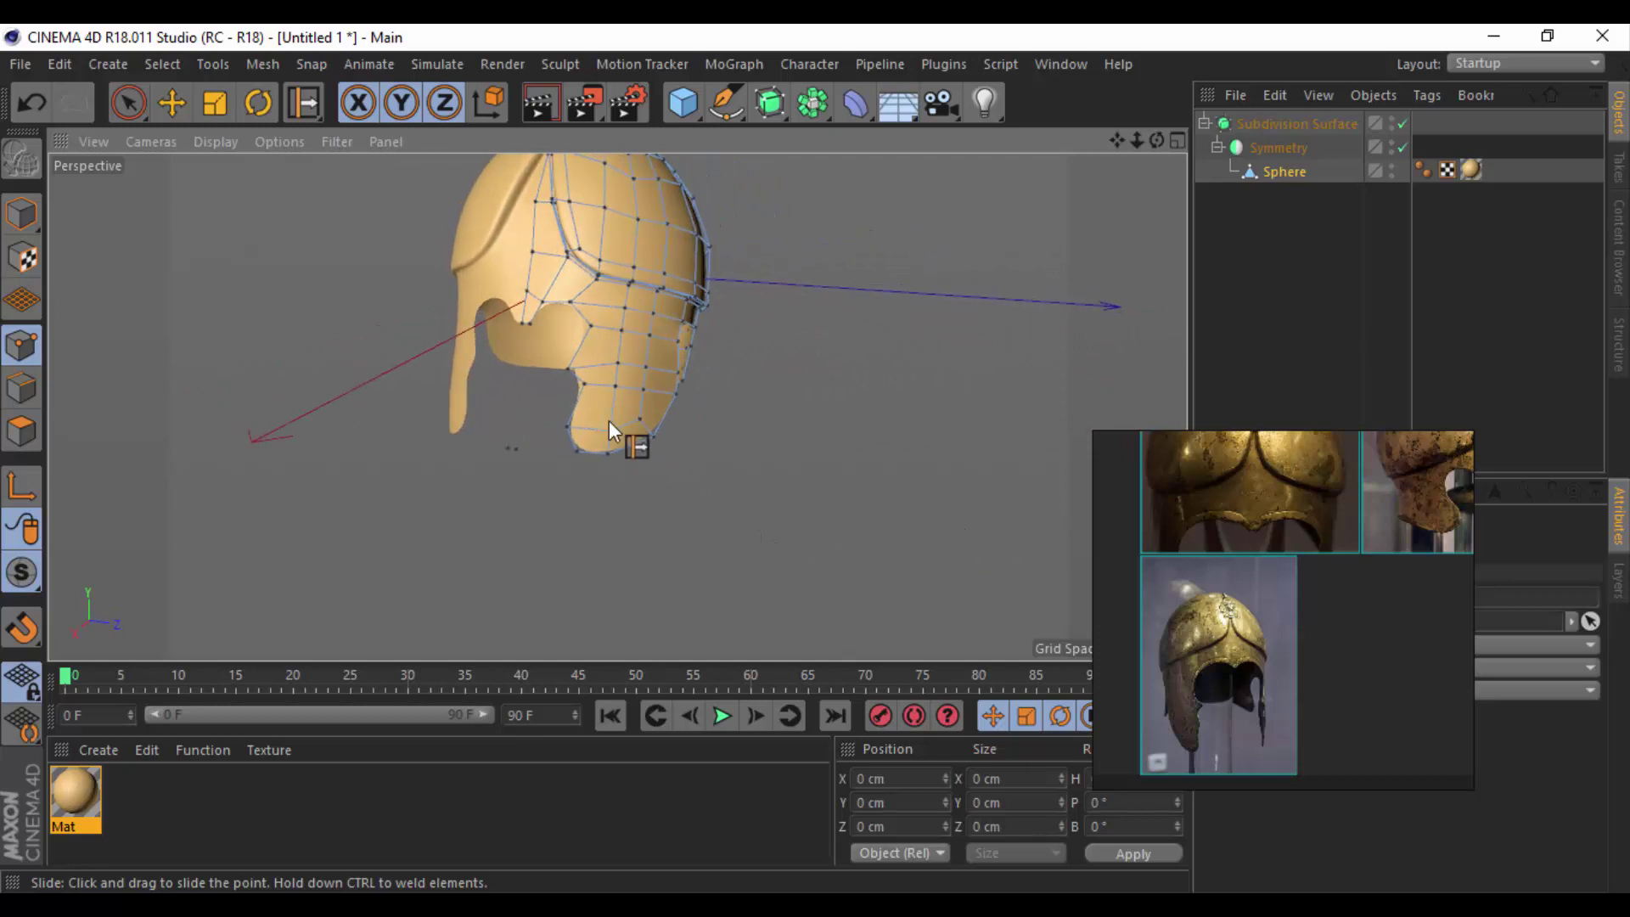
pyautogui.rightClick(309, 442)
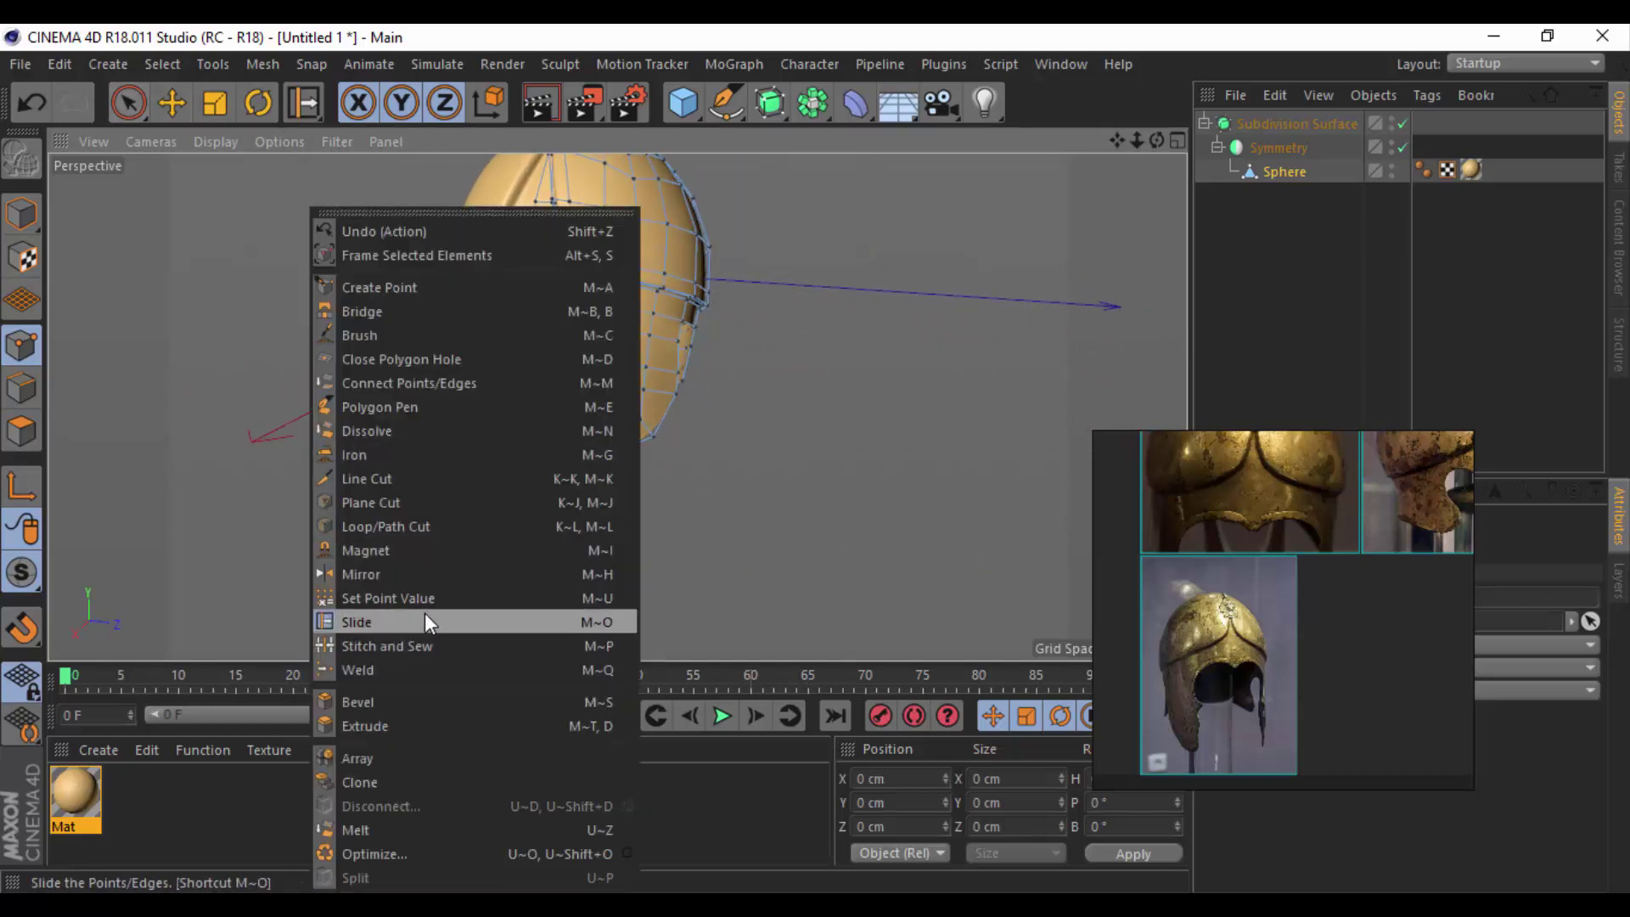
pyautogui.click(424, 612)
pyautogui.scroll(4, 609, 426)
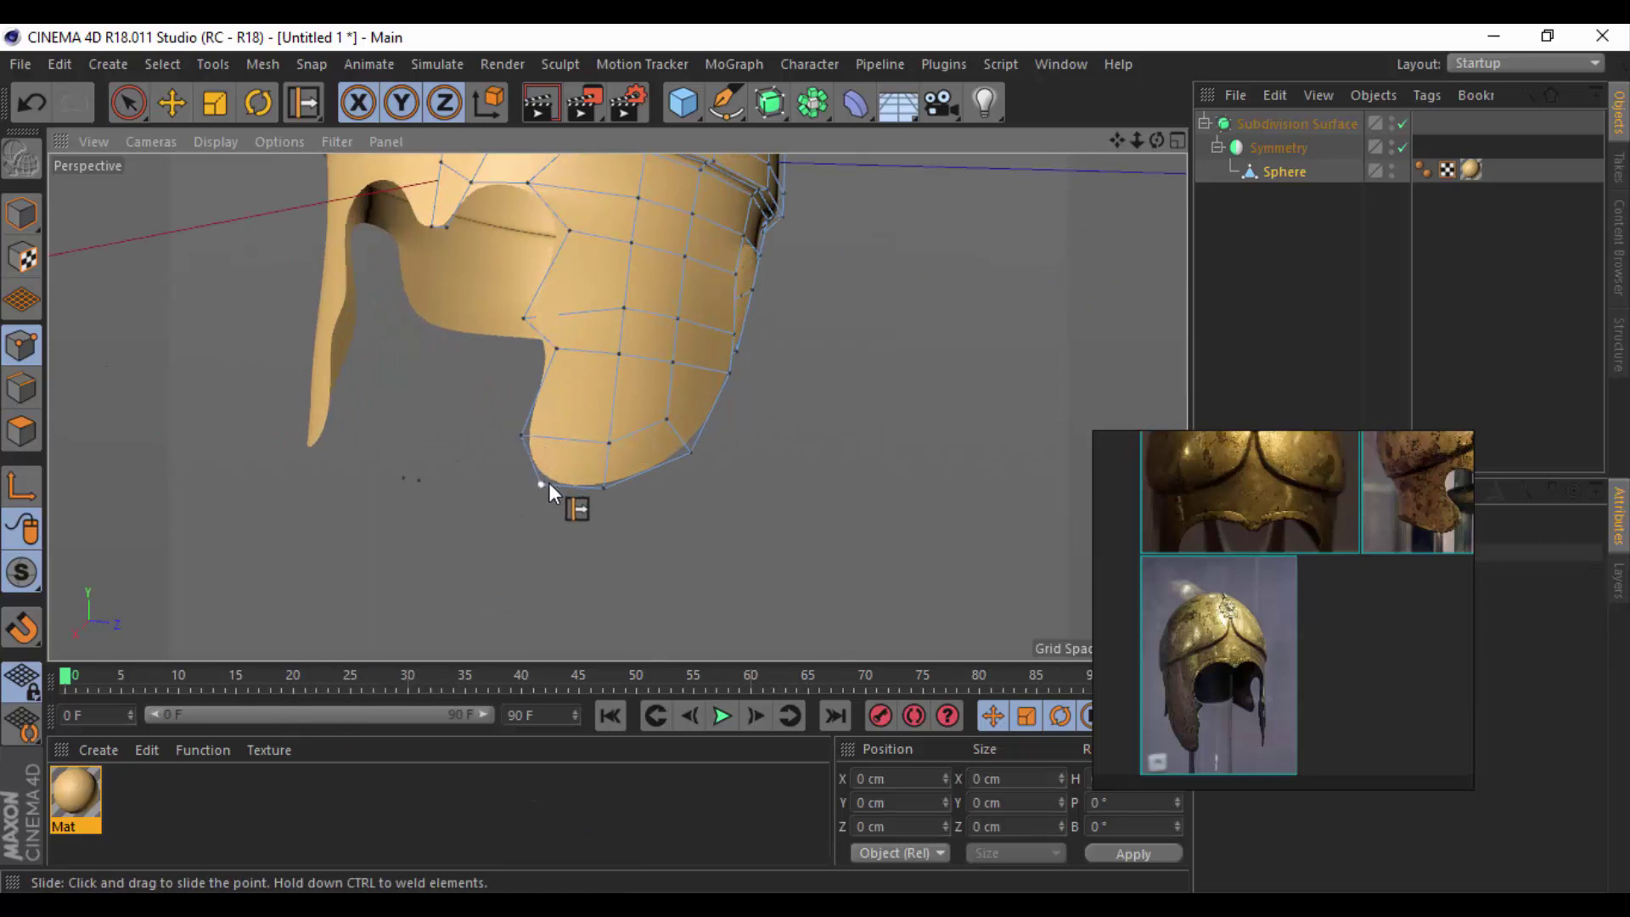
pyautogui.moveTo(577, 482); pyautogui.dragTo(552, 511)
pyautogui.hotkey('ctrl', 'z')
# Select the column of cheek-guard points and slide the vertical edge strip slightly.
pyautogui.press('e')
pyautogui.click(628, 246)
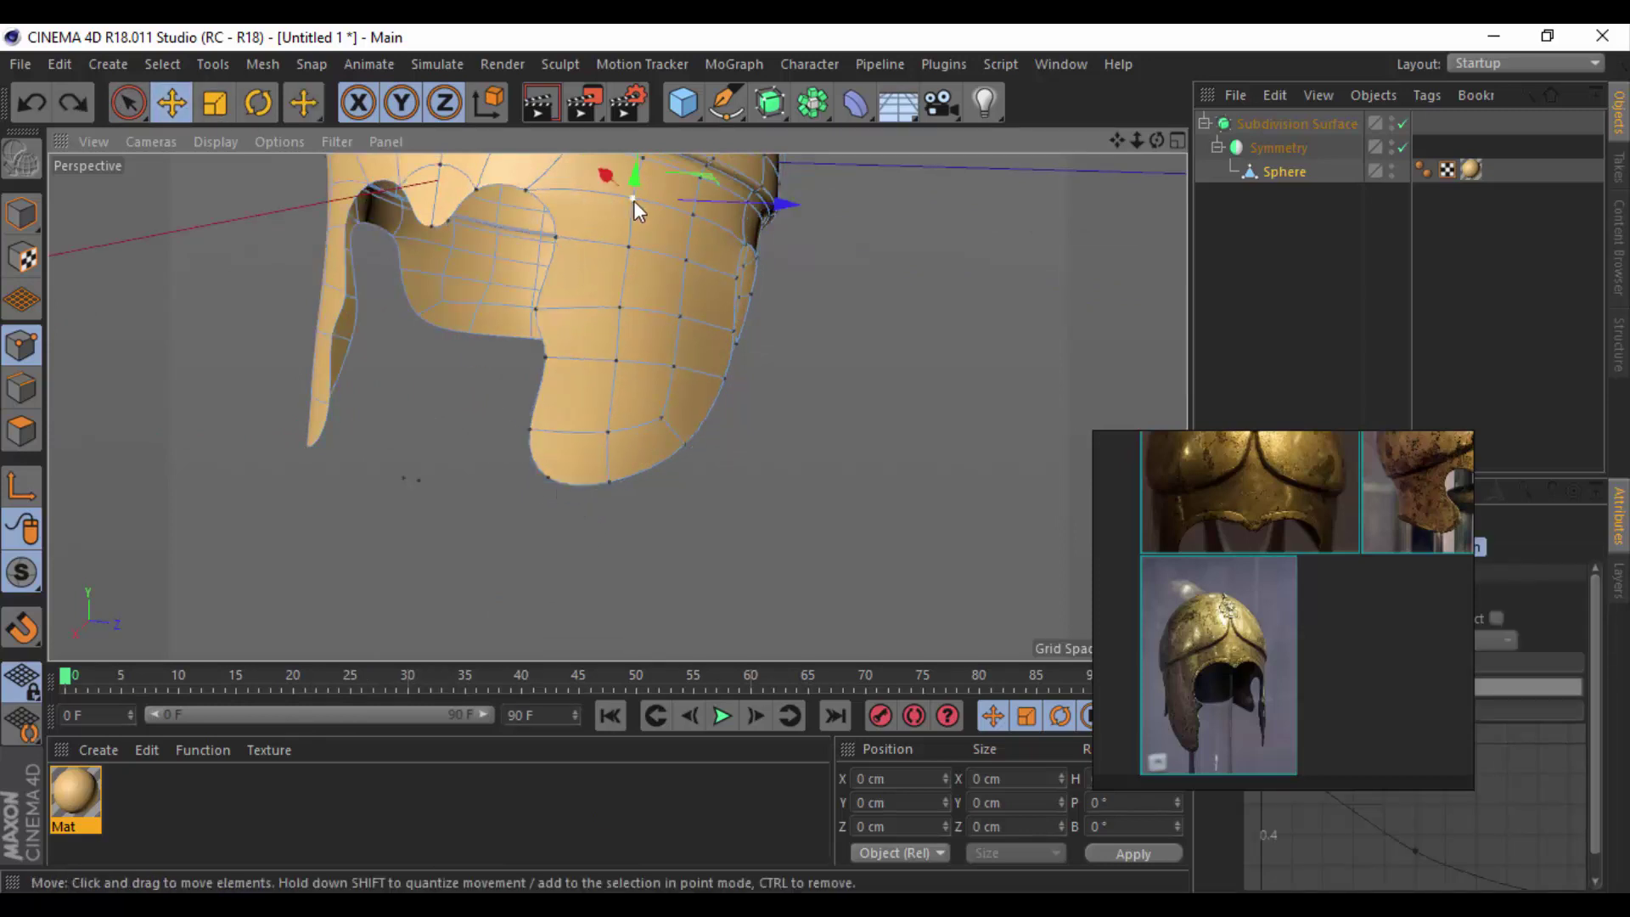
pyautogui.keyDown('shift'); pyautogui.click(621, 306); pyautogui.keyUp('shift')
pyautogui.keyDown('shift'); pyautogui.click(616, 359); pyautogui.keyUp('shift')
pyautogui.keyDown('shift'); pyautogui.click(609, 430); pyautogui.keyUp('shift')
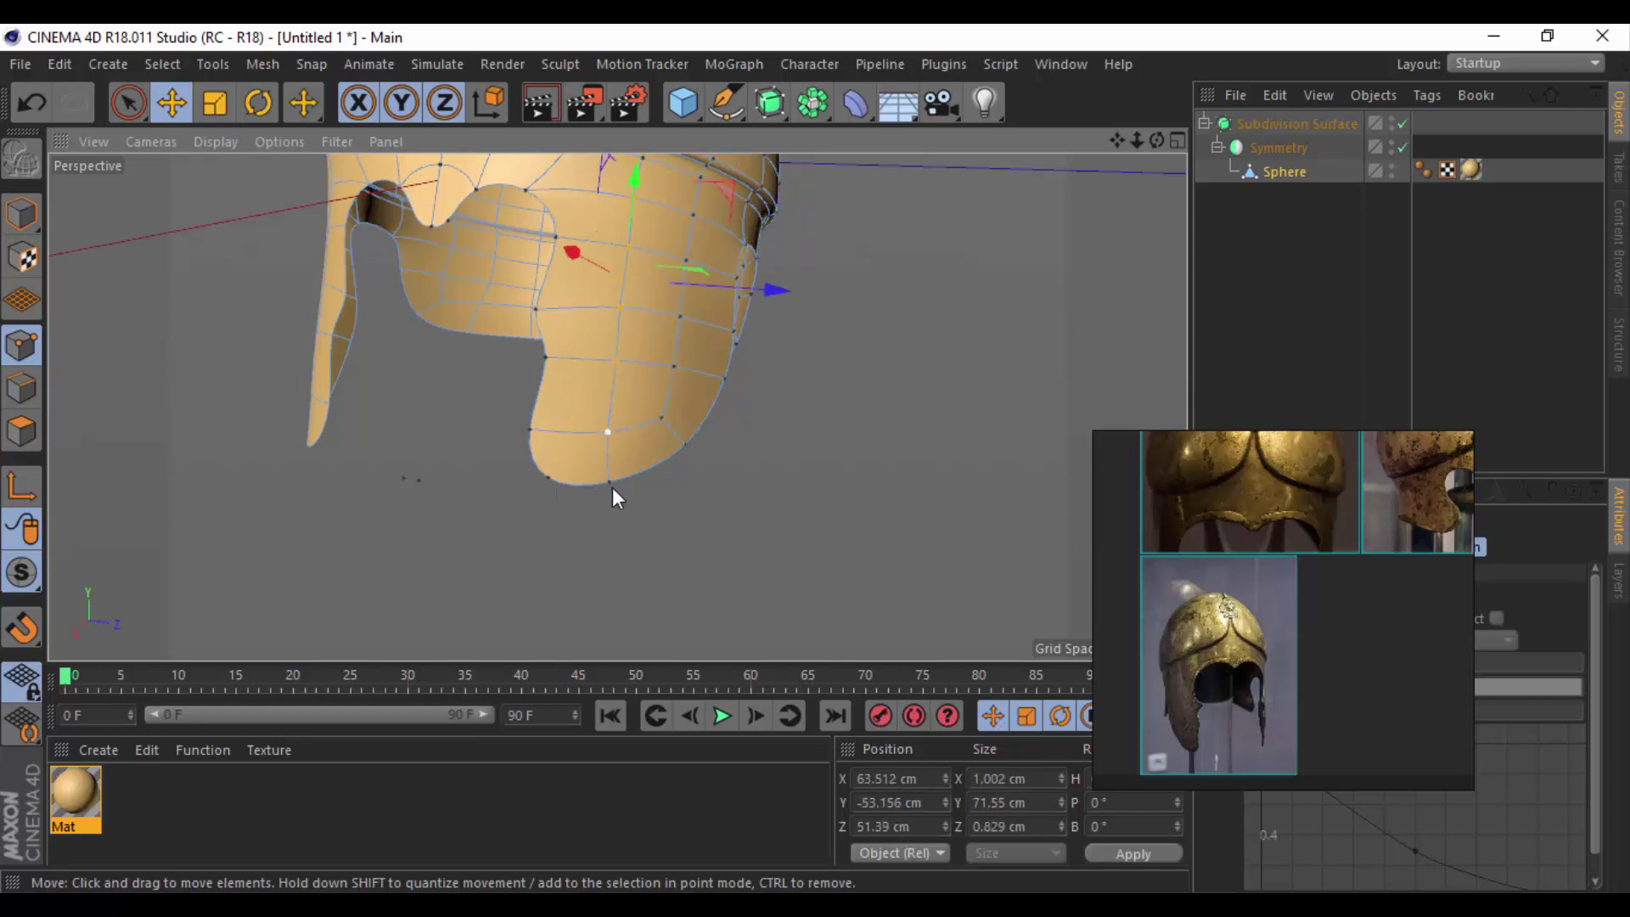
pyautogui.keyDown('shift'); pyautogui.click(609, 482); pyautogui.keyUp('shift')
pyautogui.click(29, 389)
pyautogui.rightClick(740, 574)
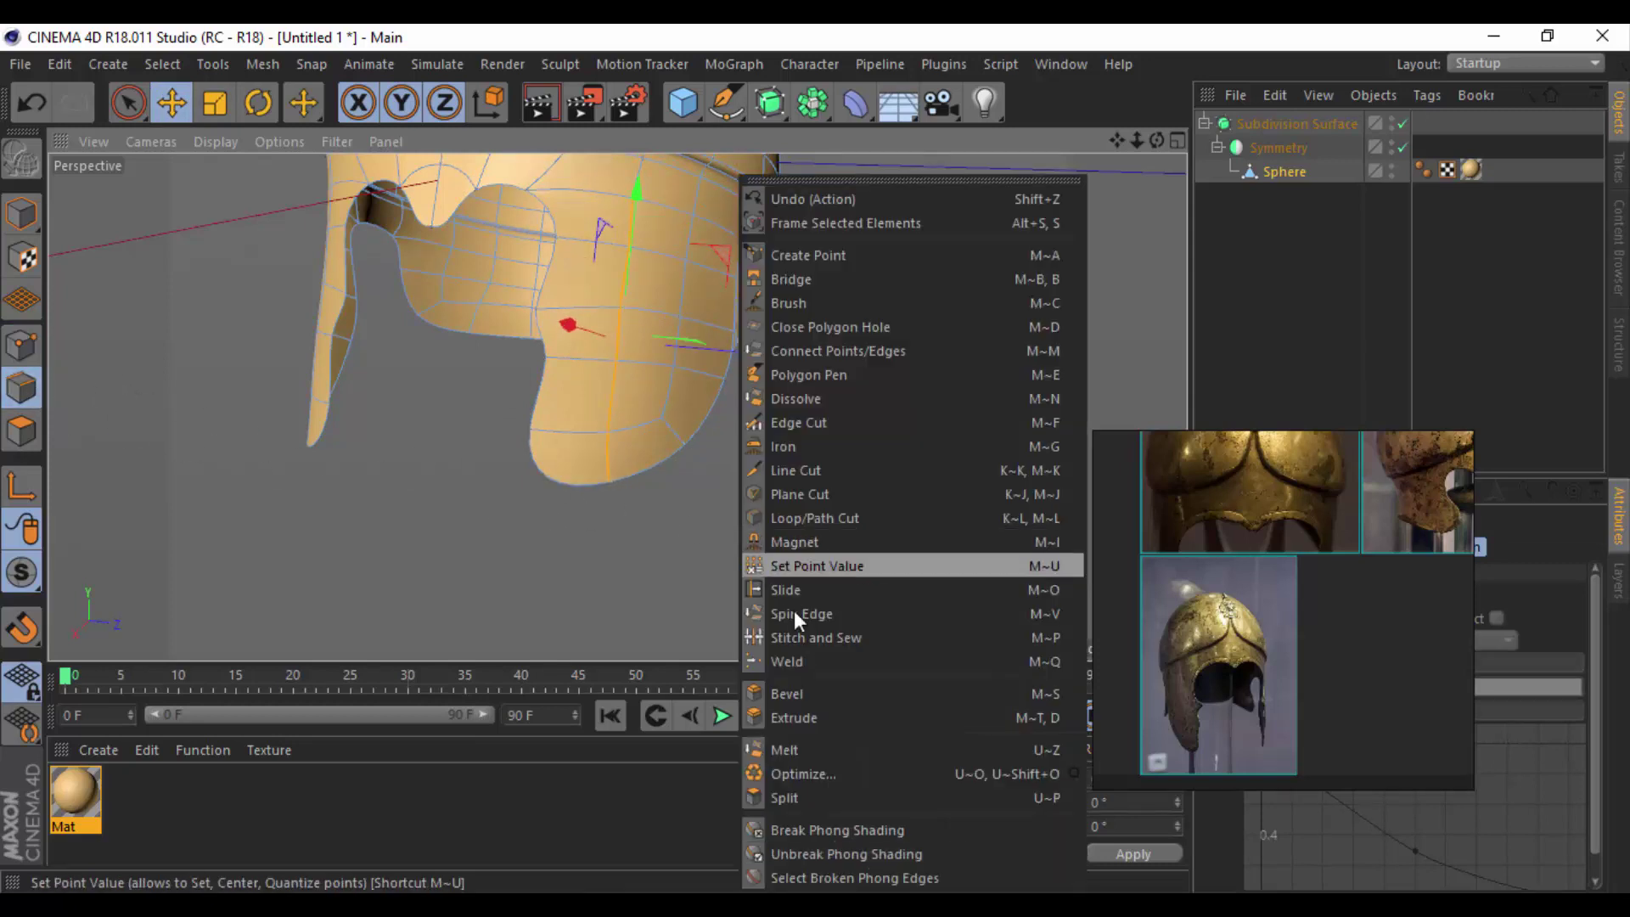
pyautogui.click(823, 592)
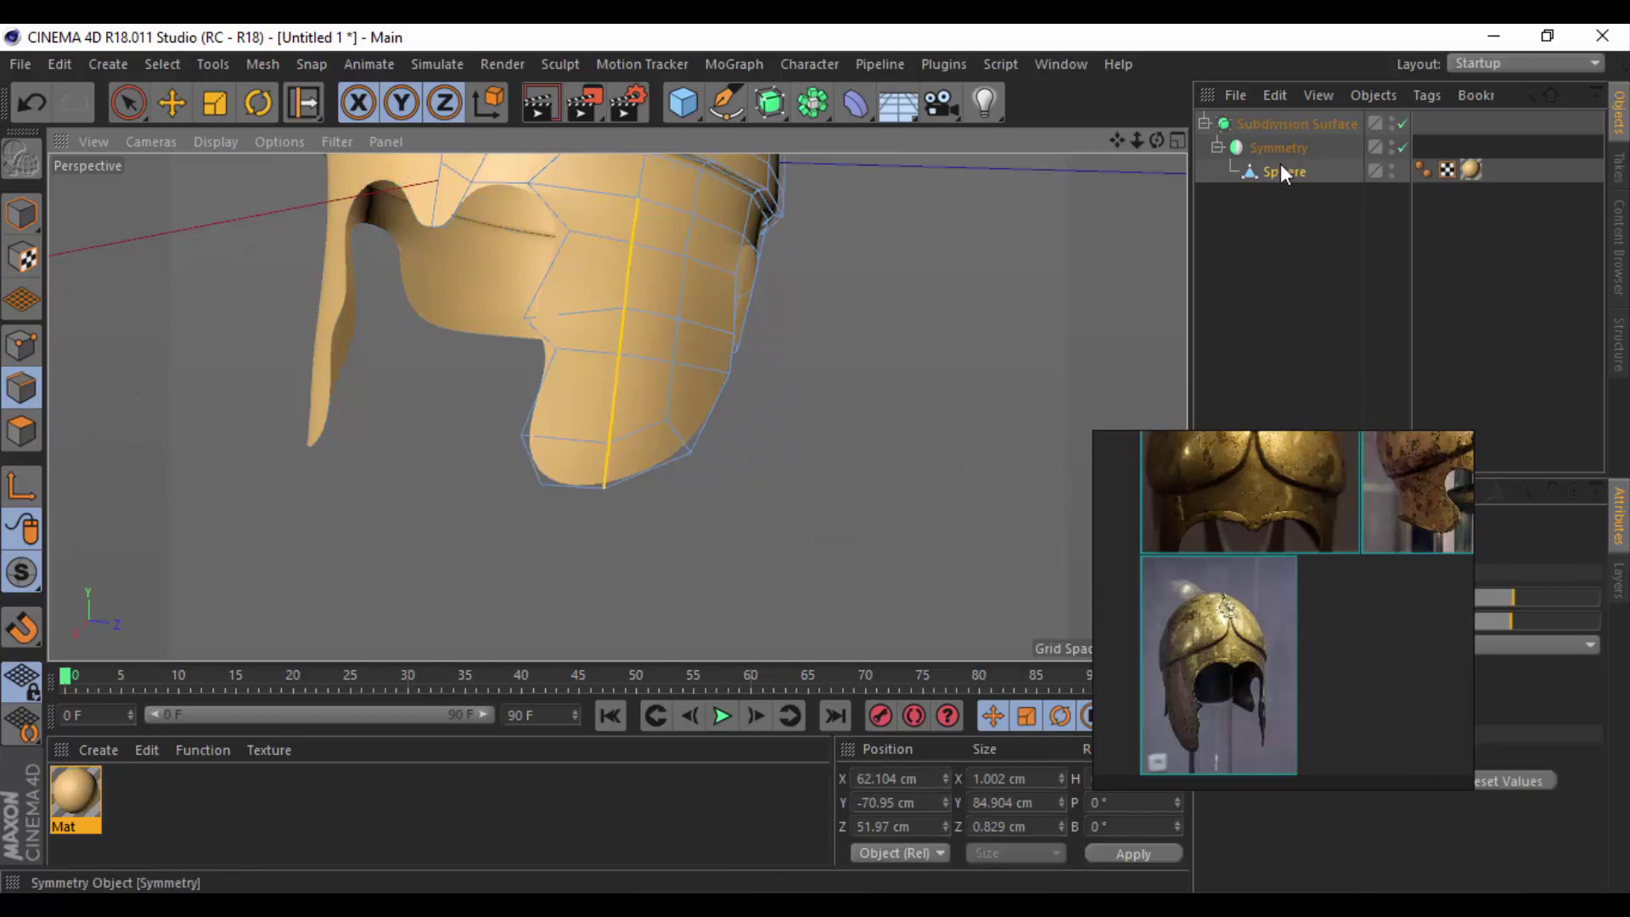
pyautogui.moveTo(679, 338)
pyautogui.keyDown('alt'); pyautogui.mouseDown()
pyautogui.moveTo(642, 513)
pyautogui.moveTo(599, 471)
pyautogui.moveTo(565, 479)
pyautogui.mouseUp(); pyautogui.keyUp('alt')
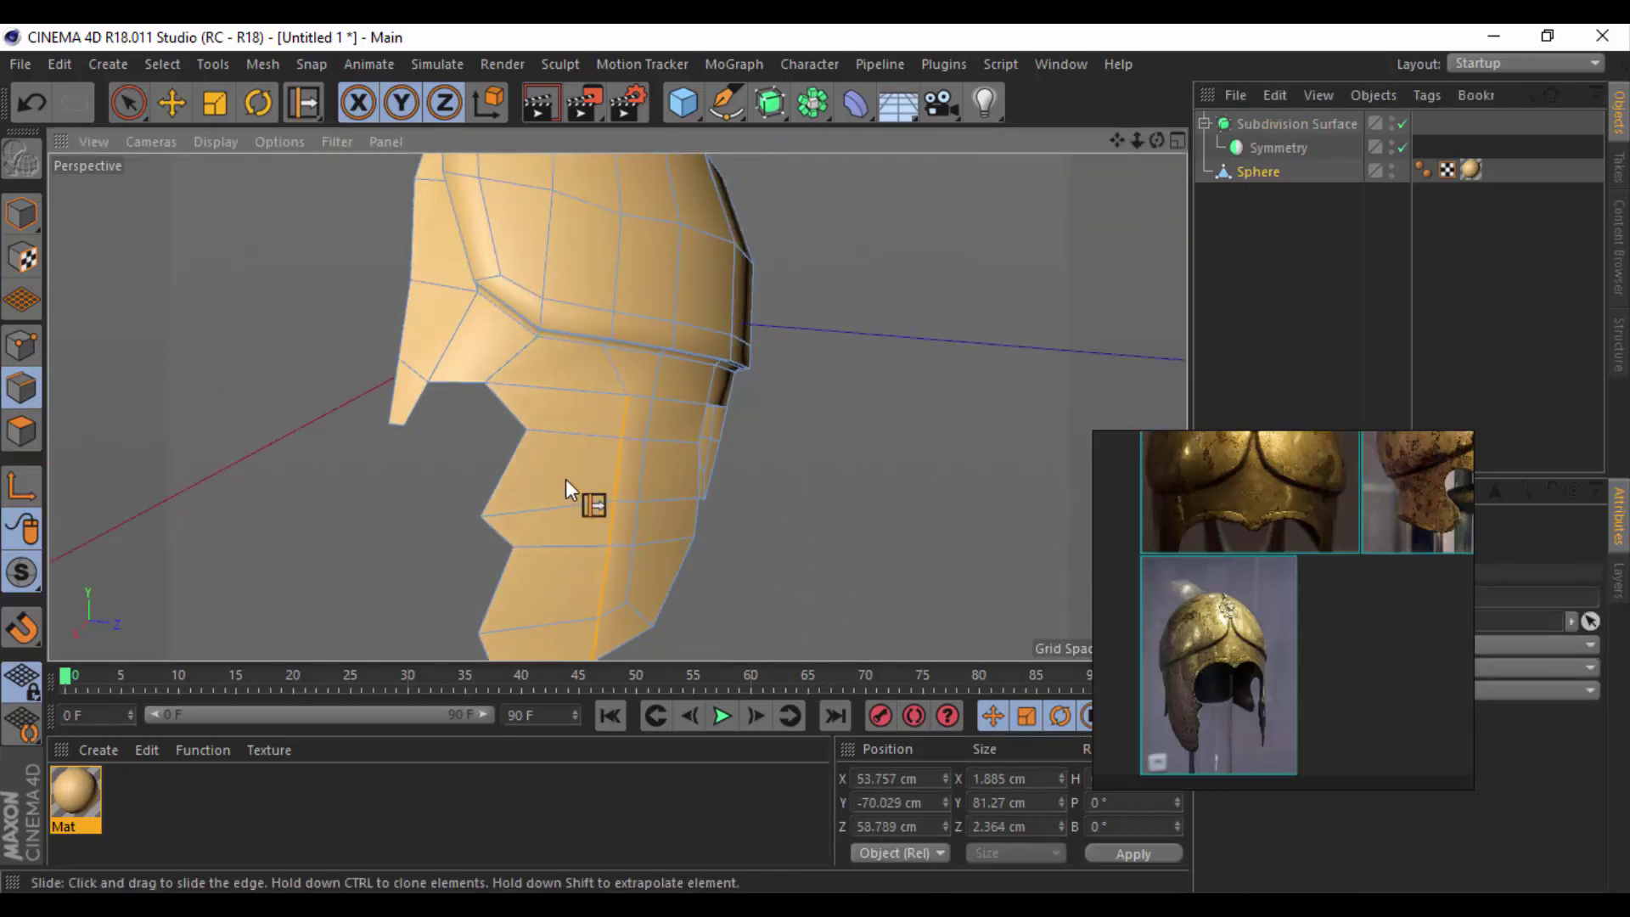
# Slide the jagged front edges of the cheek guard to reshape its outline.
pyautogui.click(506, 466)
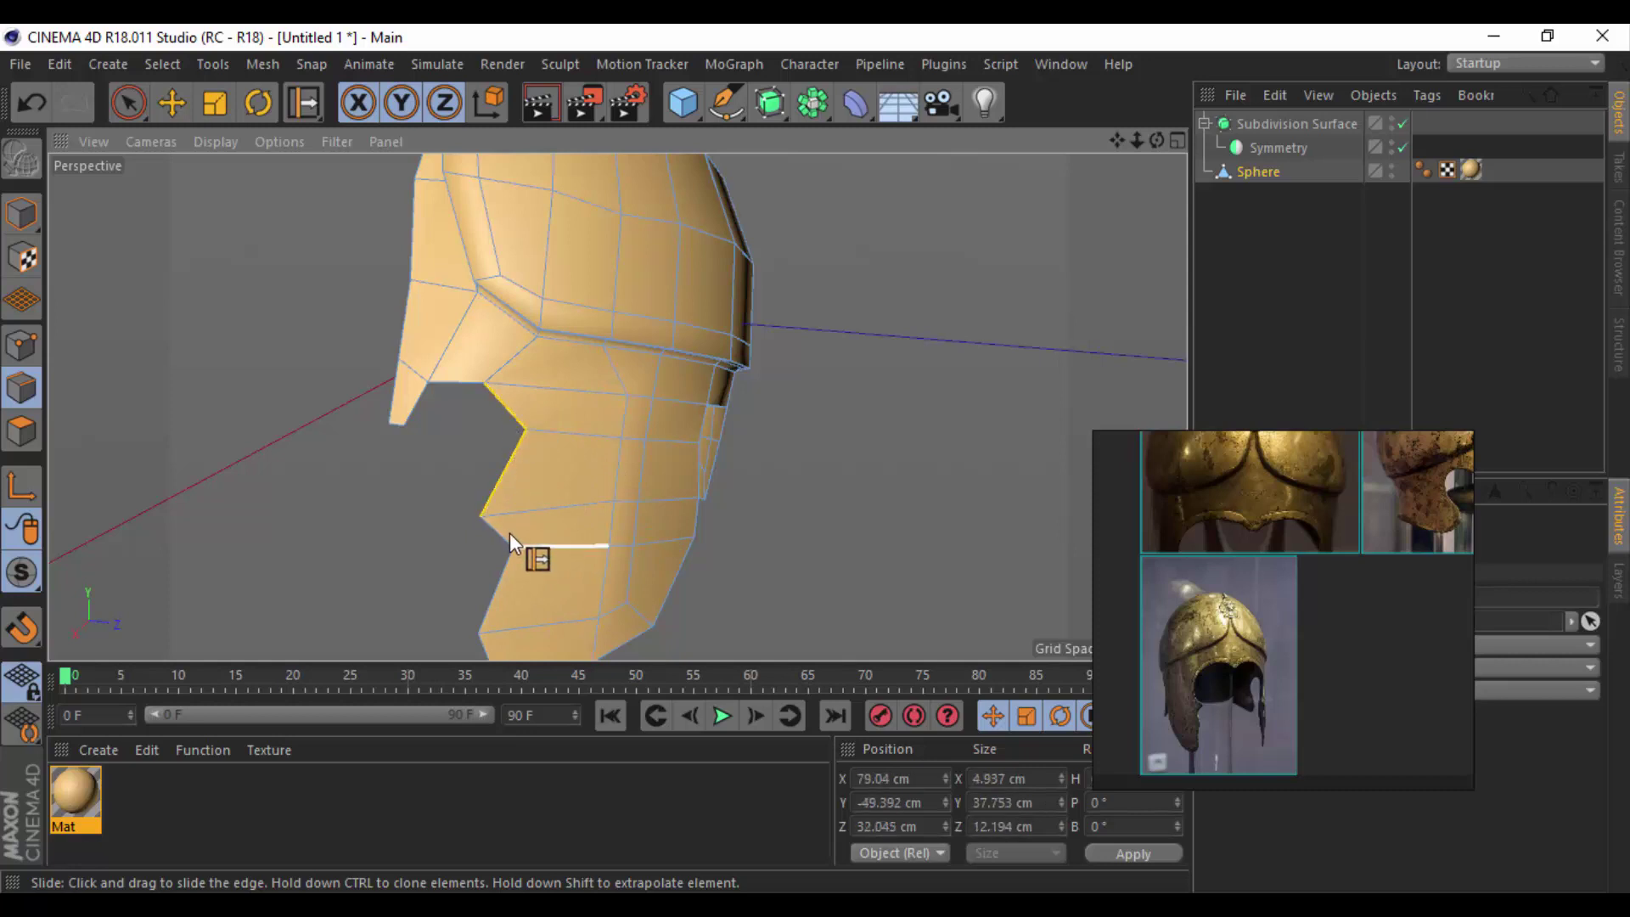
pyautogui.keyDown('shift'); pyautogui.click(510, 567); pyautogui.keyUp('shift')
pyautogui.keyDown('alt'); pyautogui.moveTo(538, 603); pyautogui.dragTo(615, 394, button='middle'); pyautogui.keyUp('alt')
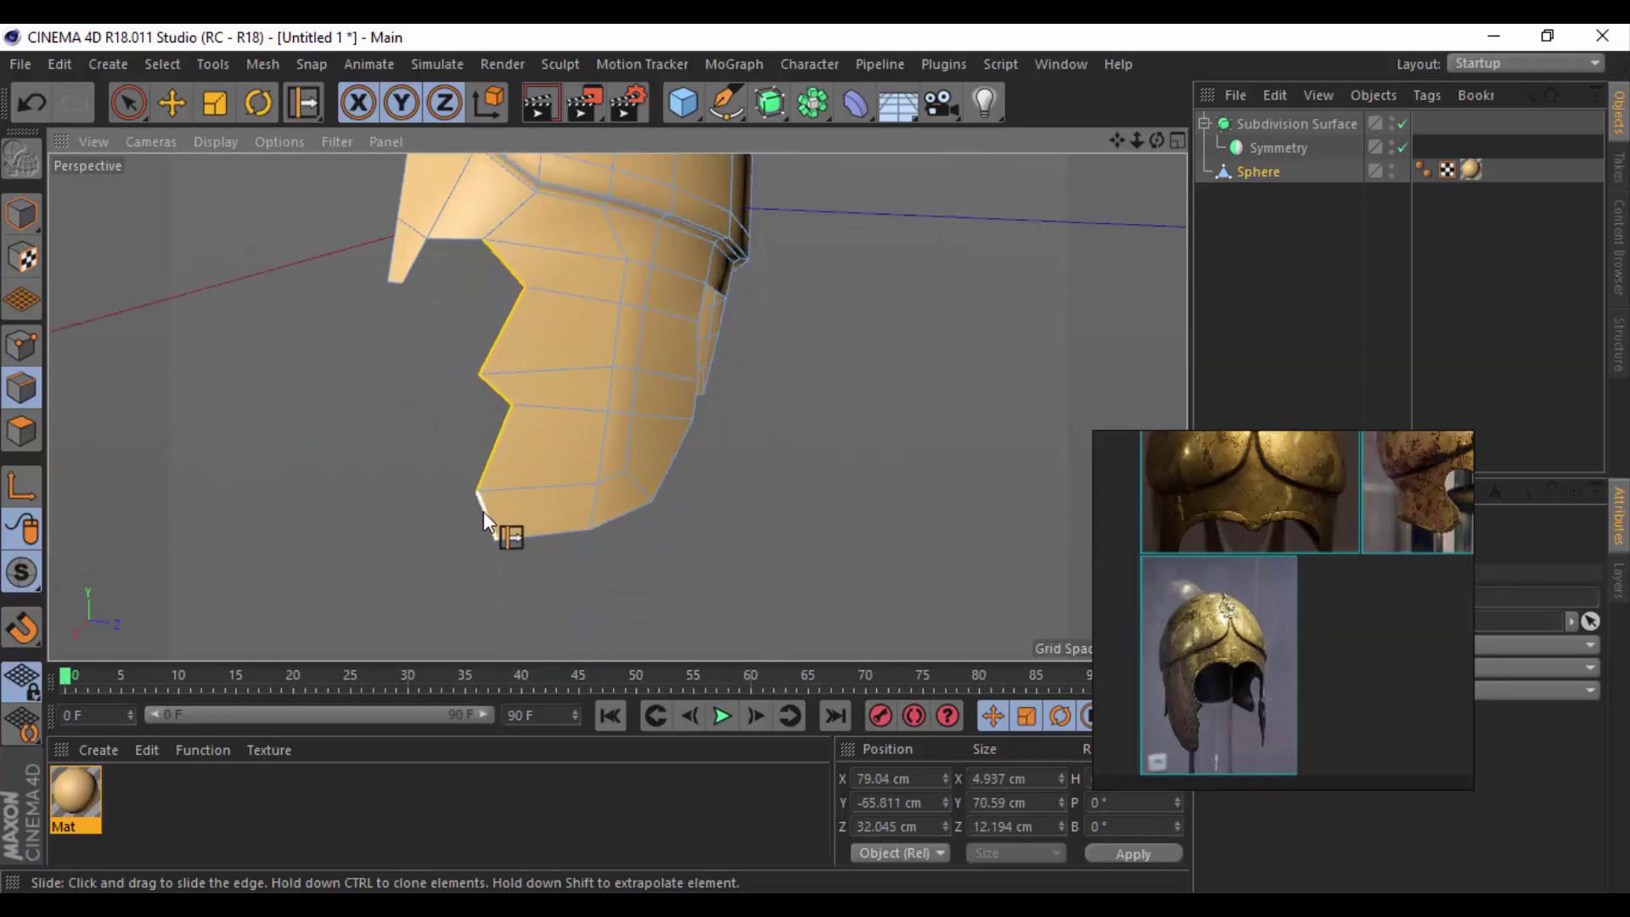
pyautogui.moveTo(500, 448); pyautogui.dragTo(532, 446)
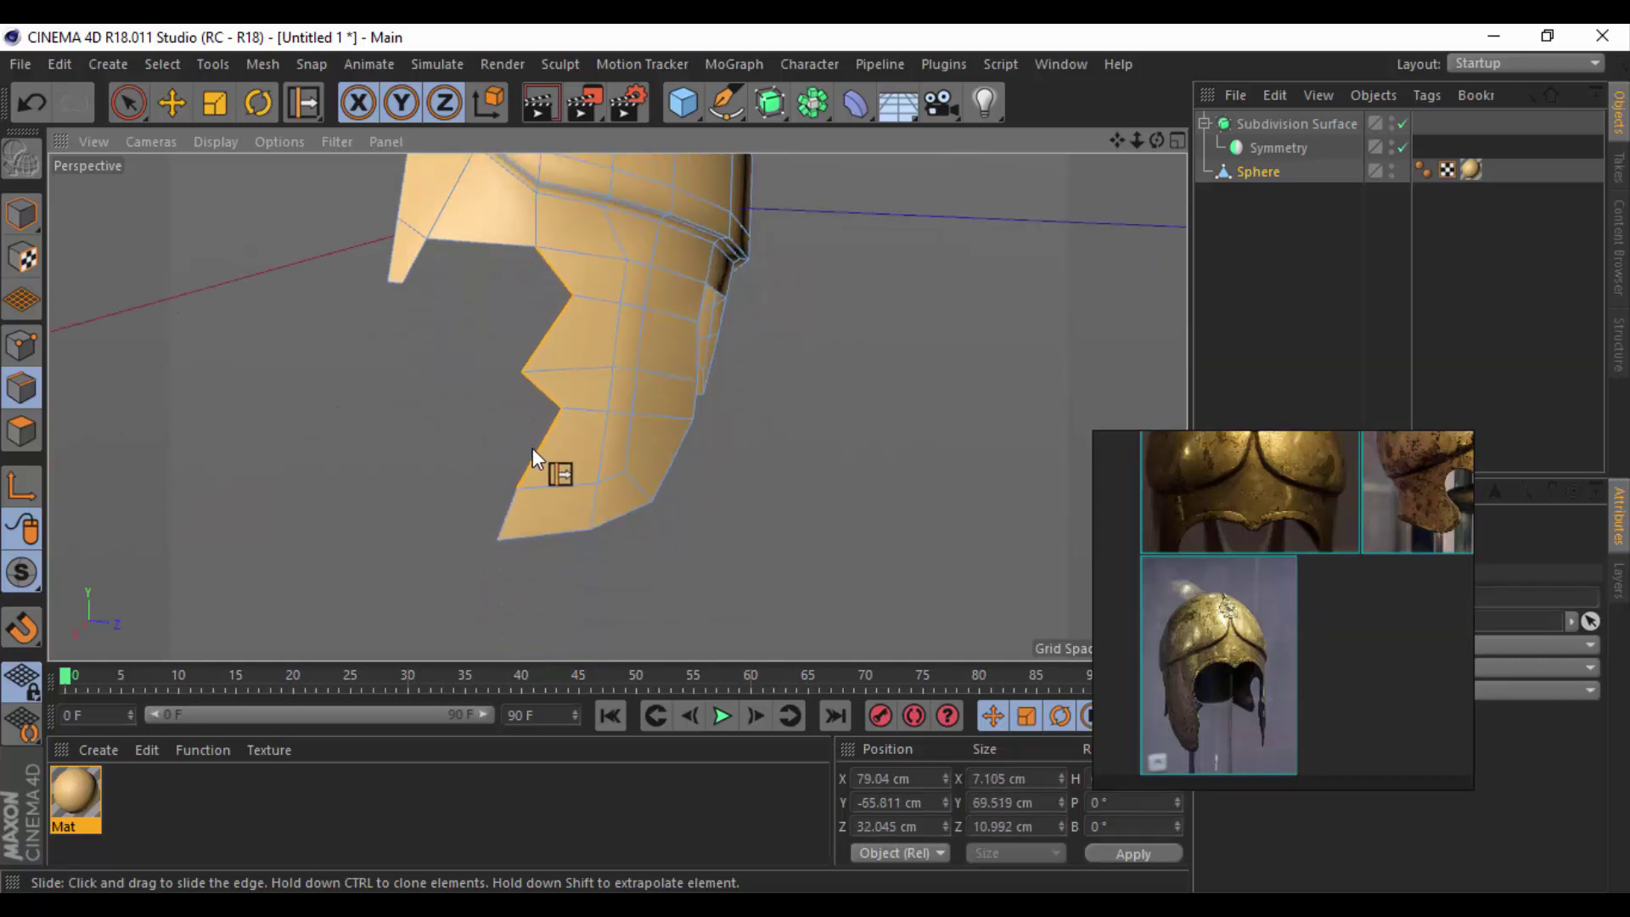
pyautogui.hotkey('ctrl', 'z')
pyautogui.moveTo(491, 441)
pyautogui.mouseDown()
pyautogui.moveTo(599, 472)
pyautogui.moveTo(510, 442)
pyautogui.mouseUp()
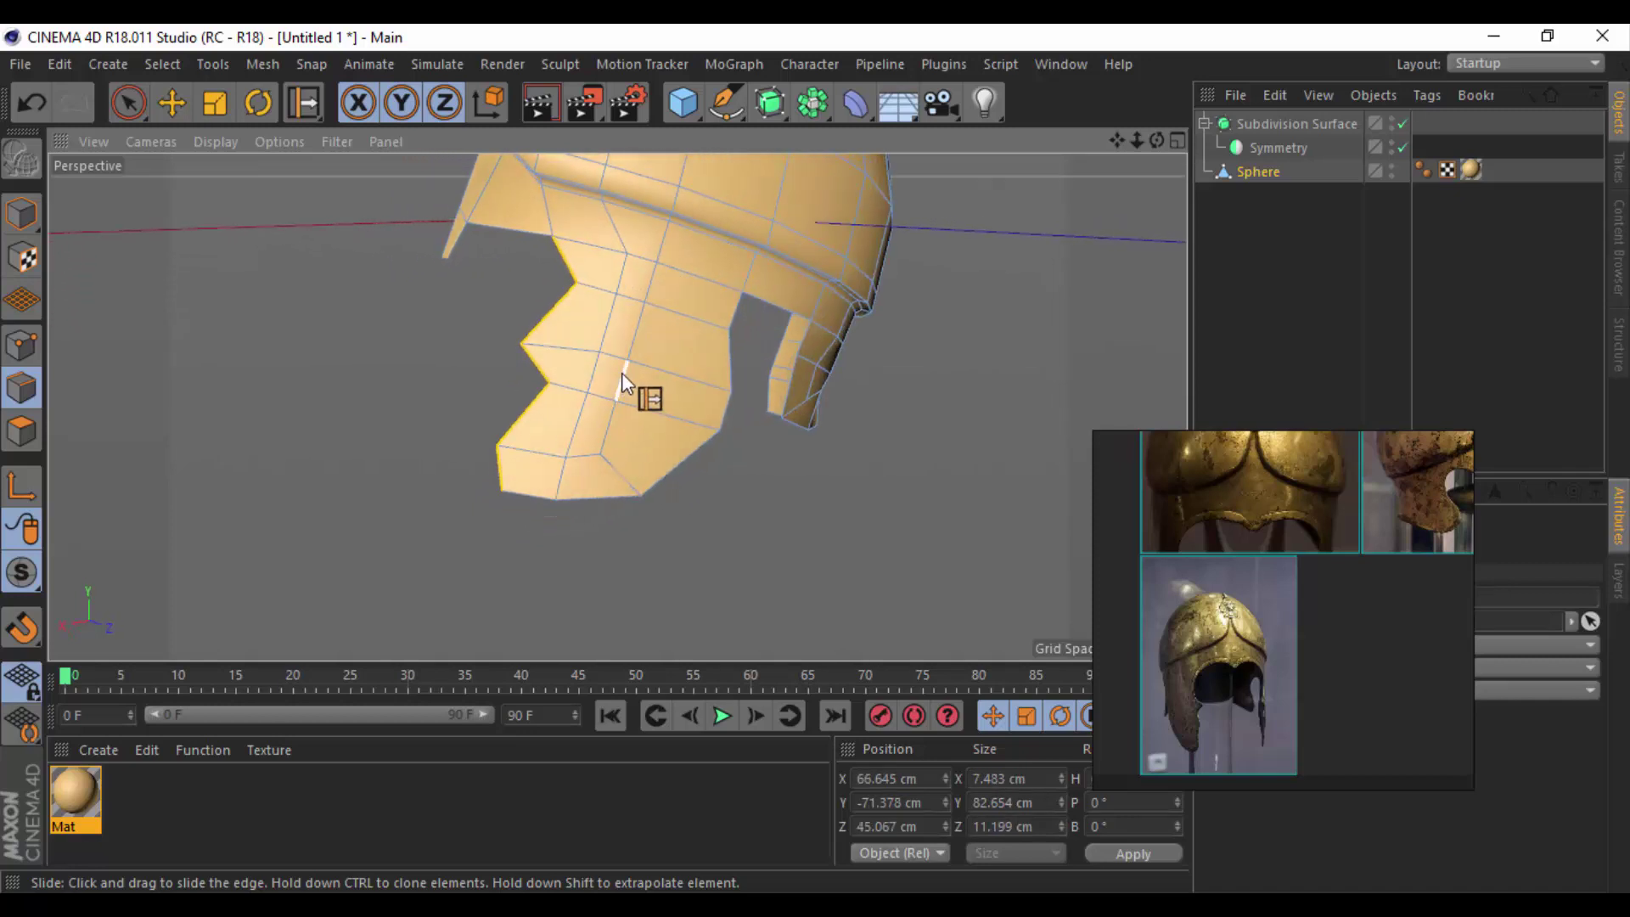
# Select the vertical edge strip and slide it across the cheek guard.
pyautogui.click(630, 333)
pyautogui.keyDown('shift'); pyautogui.click(653, 272); pyautogui.keyUp('shift')
pyautogui.keyDown('shift'); pyautogui.click(614, 418); pyautogui.keyUp('shift')
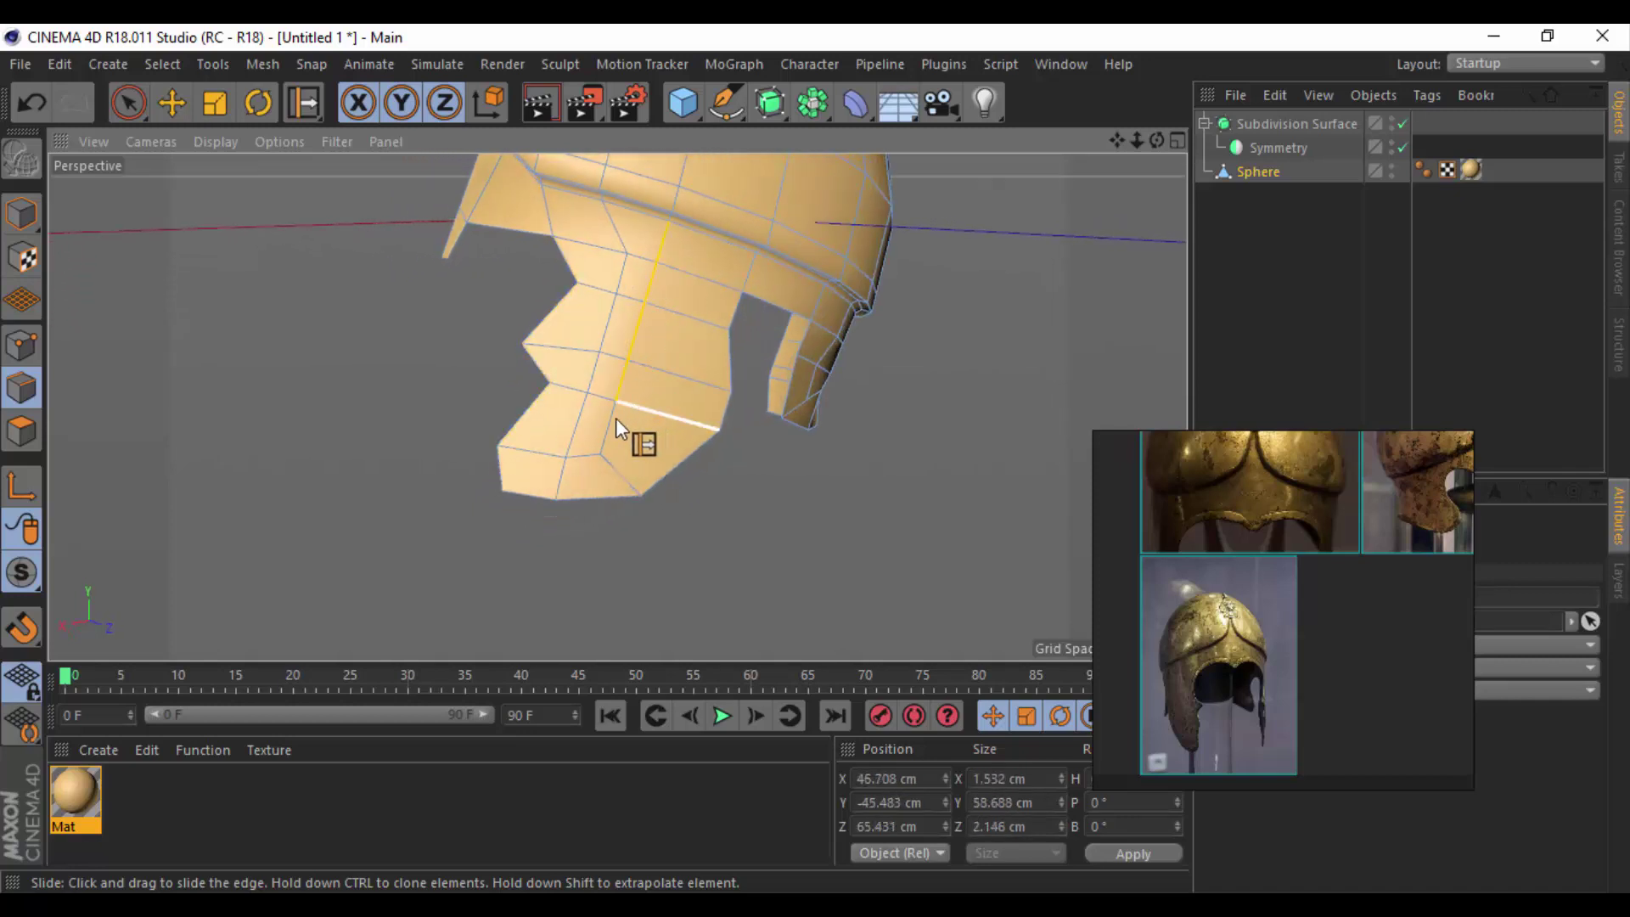
pyautogui.moveTo(652, 286)
pyautogui.keyDown('alt'); pyautogui.mouseDown()
pyautogui.moveTo(670, 205)
pyautogui.moveTo(669, 316)
pyautogui.mouseUp(); pyautogui.keyUp('alt')
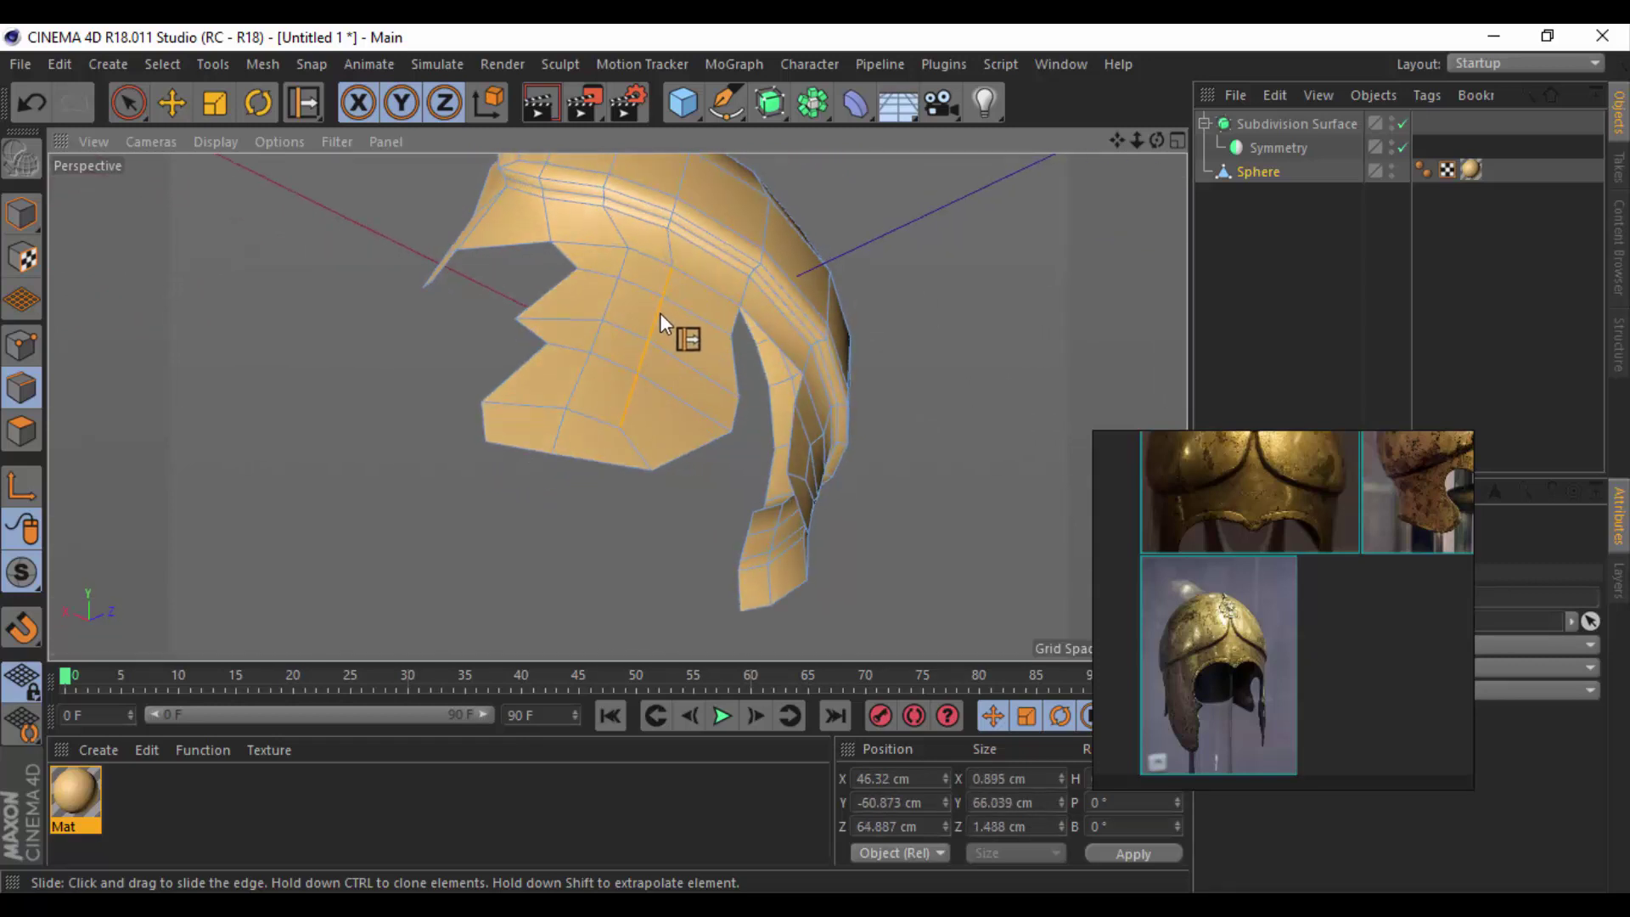
# Orbit to a side view of the helmet and reselect the Sphere object.
pyautogui.click(171, 103)
pyautogui.moveTo(679, 345)
pyautogui.keyDown('alt'); pyautogui.mouseDown()
pyautogui.moveTo(704, 245)
pyautogui.moveTo(700, 267)
pyautogui.mouseUp(); pyautogui.keyUp('alt')
pyautogui.click(1210, 268)
pyautogui.moveTo(883, 331)
pyautogui.keyDown('alt'); pyautogui.mouseDown()
pyautogui.moveTo(823, 341)
pyautogui.moveTo(763, 600)
pyautogui.moveTo(677, 404)
pyautogui.moveTo(638, 429)
pyautogui.moveTo(725, 450)
pyautogui.moveTo(588, 444)
pyautogui.mouseUp(); pyautogui.keyUp('alt')
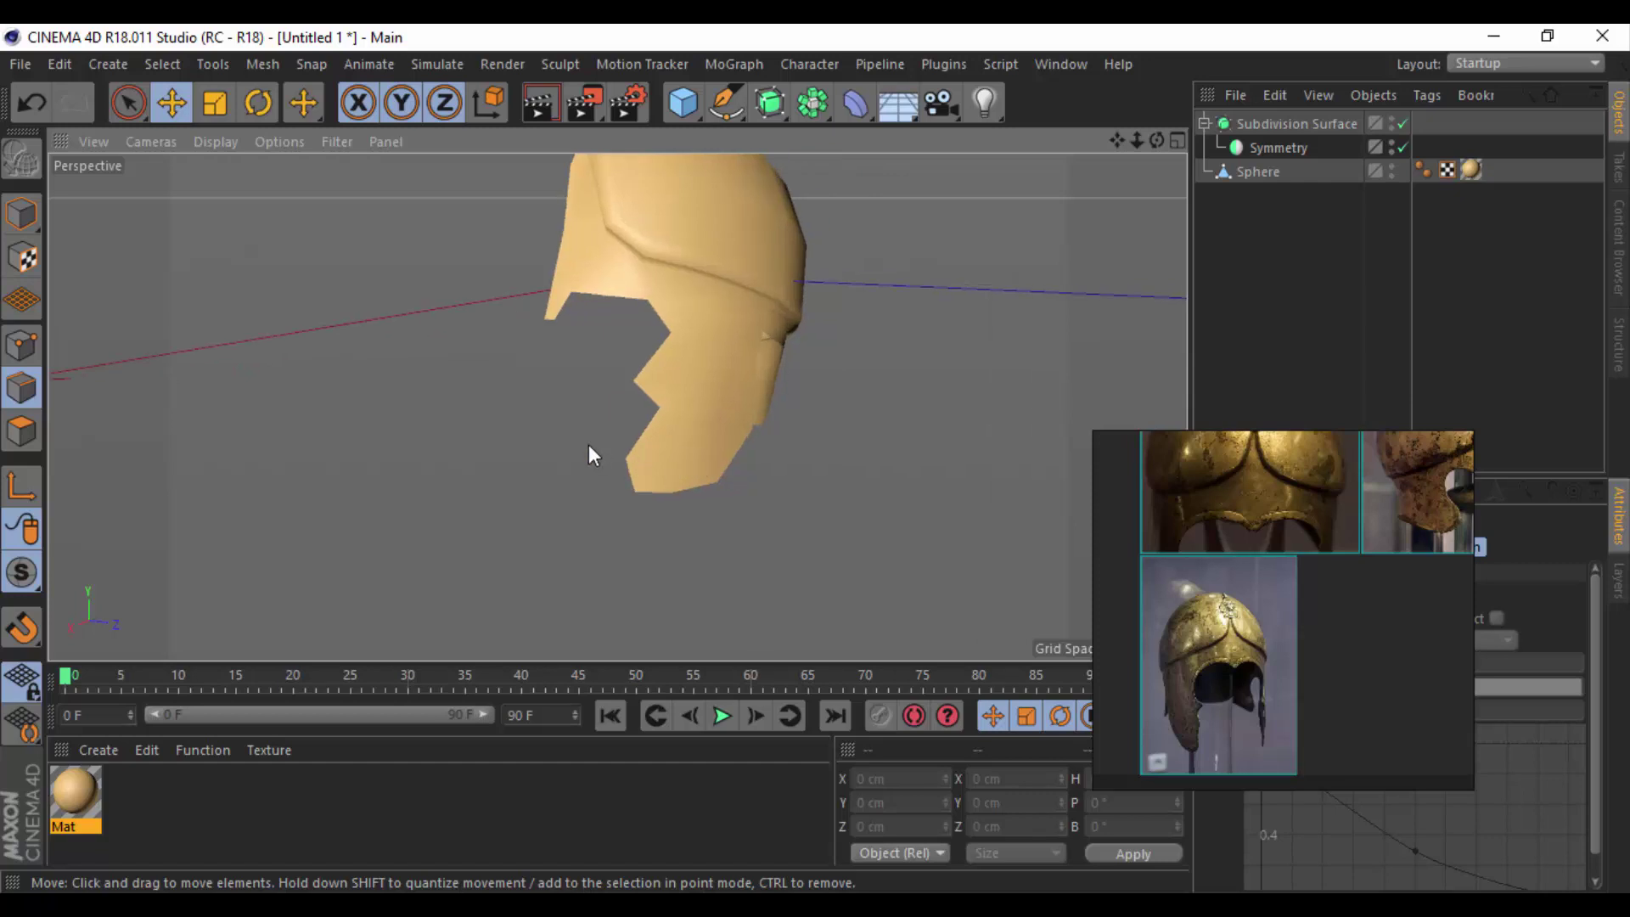
pyautogui.click(1257, 171)
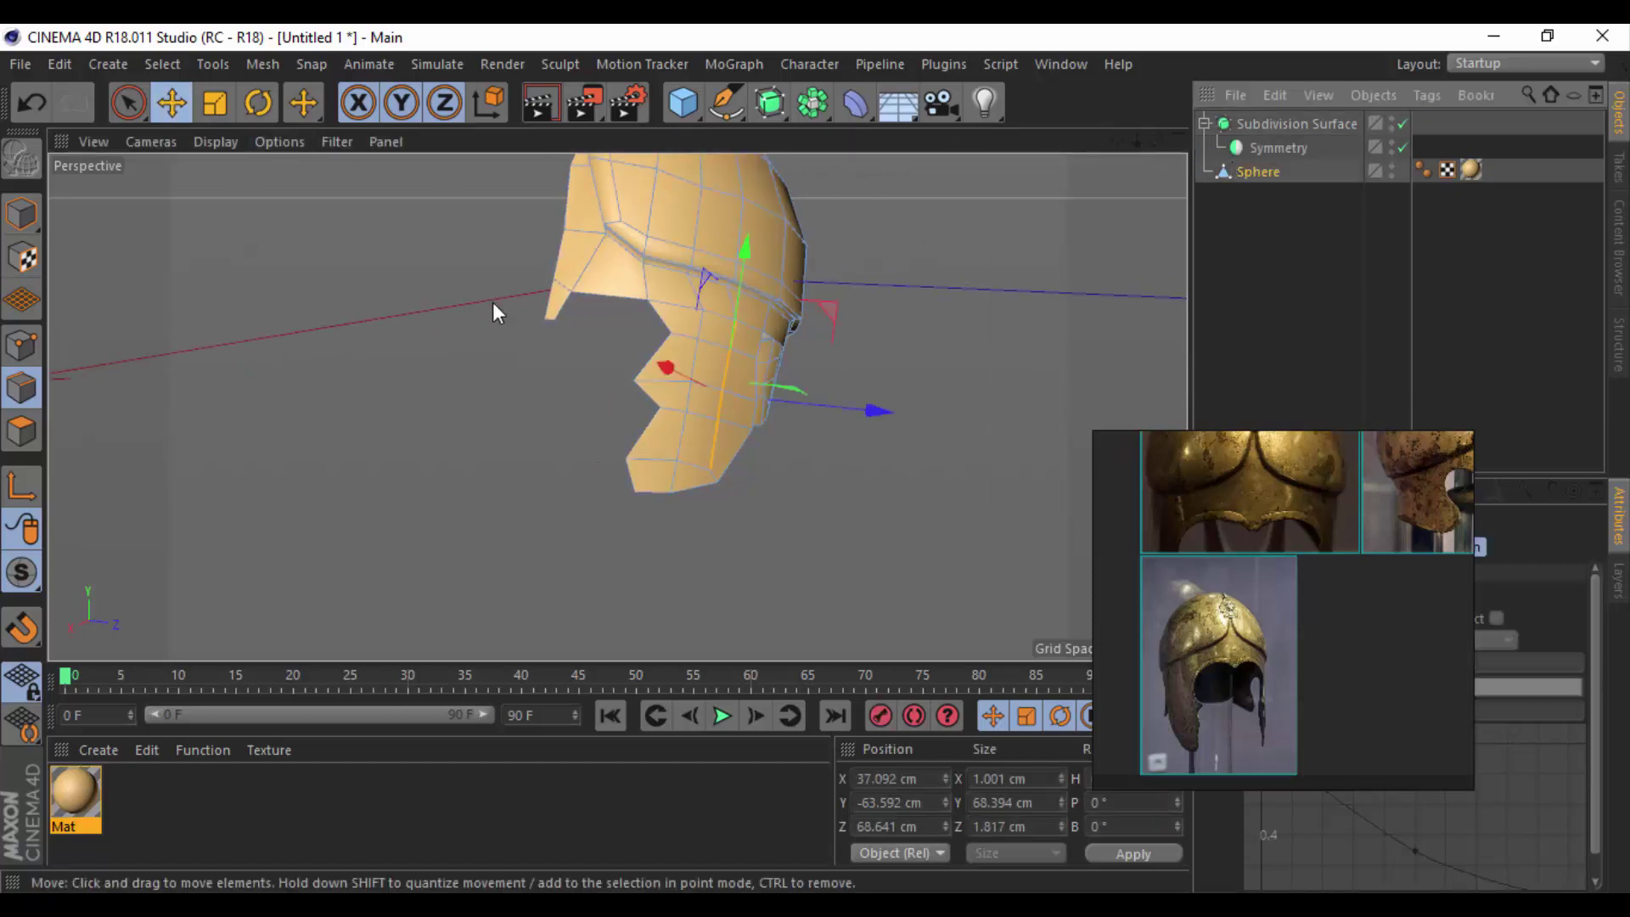
# Lower the front edge about 5 cm, then view the helmet from the side.
pyautogui.click(548, 297)
pyautogui.moveTo(567, 242); pyautogui.dragTo(562, 221)
pyautogui.click(594, 294)
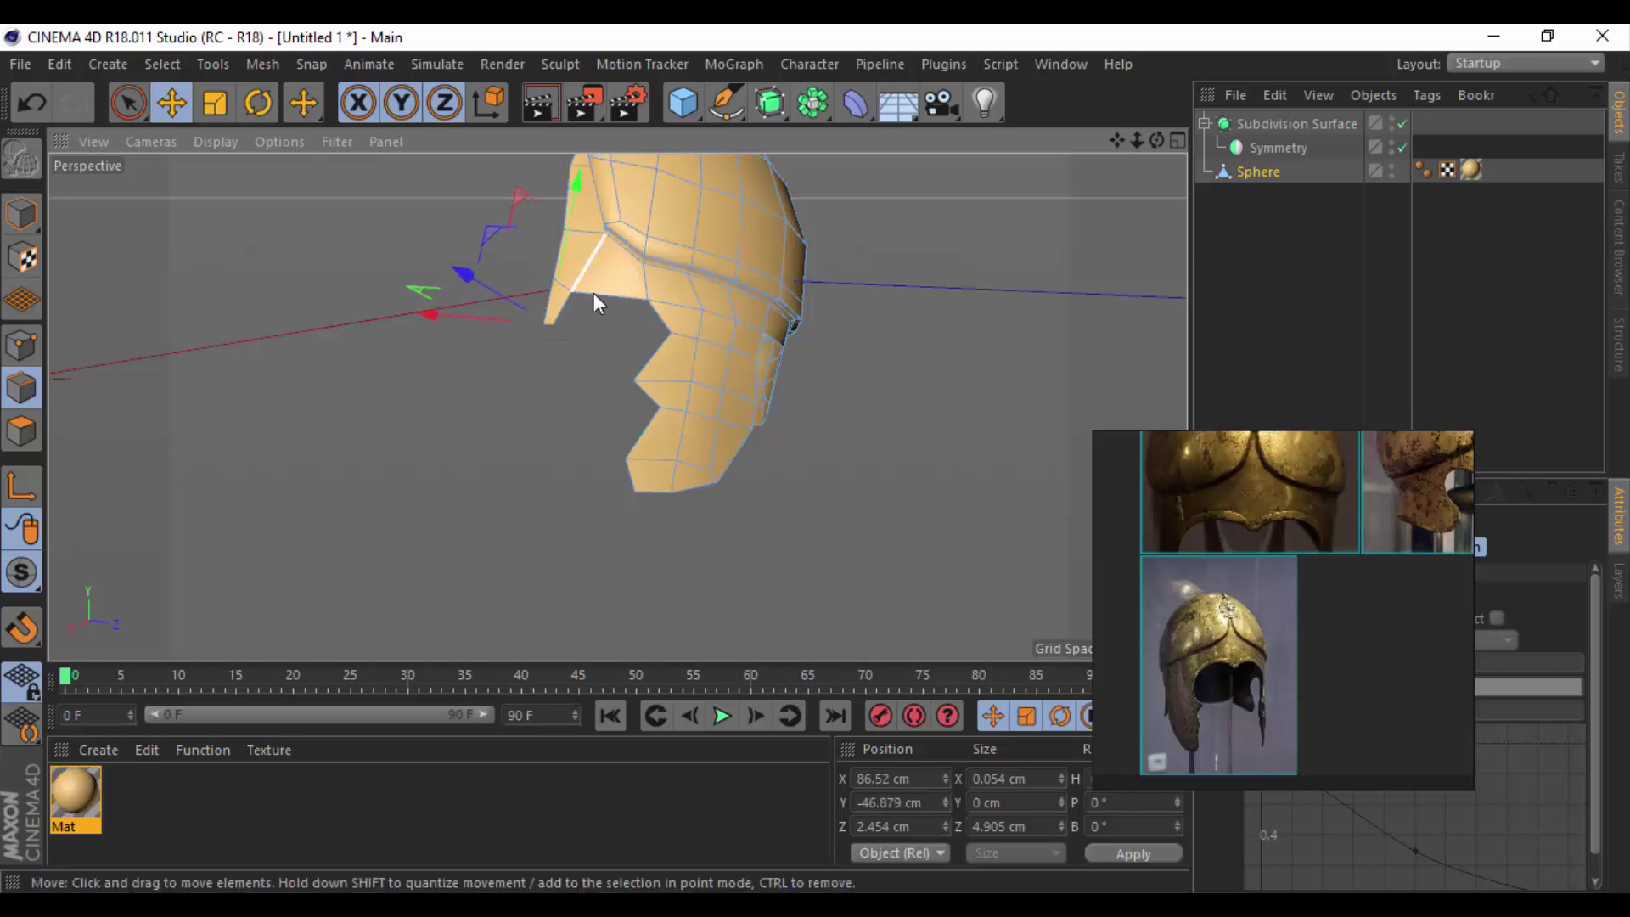
pyautogui.click(872, 524)
pyautogui.keyDown('alt'); pyautogui.moveTo(691, 501); pyautogui.dragTo(465, 499); pyautogui.keyUp('alt')
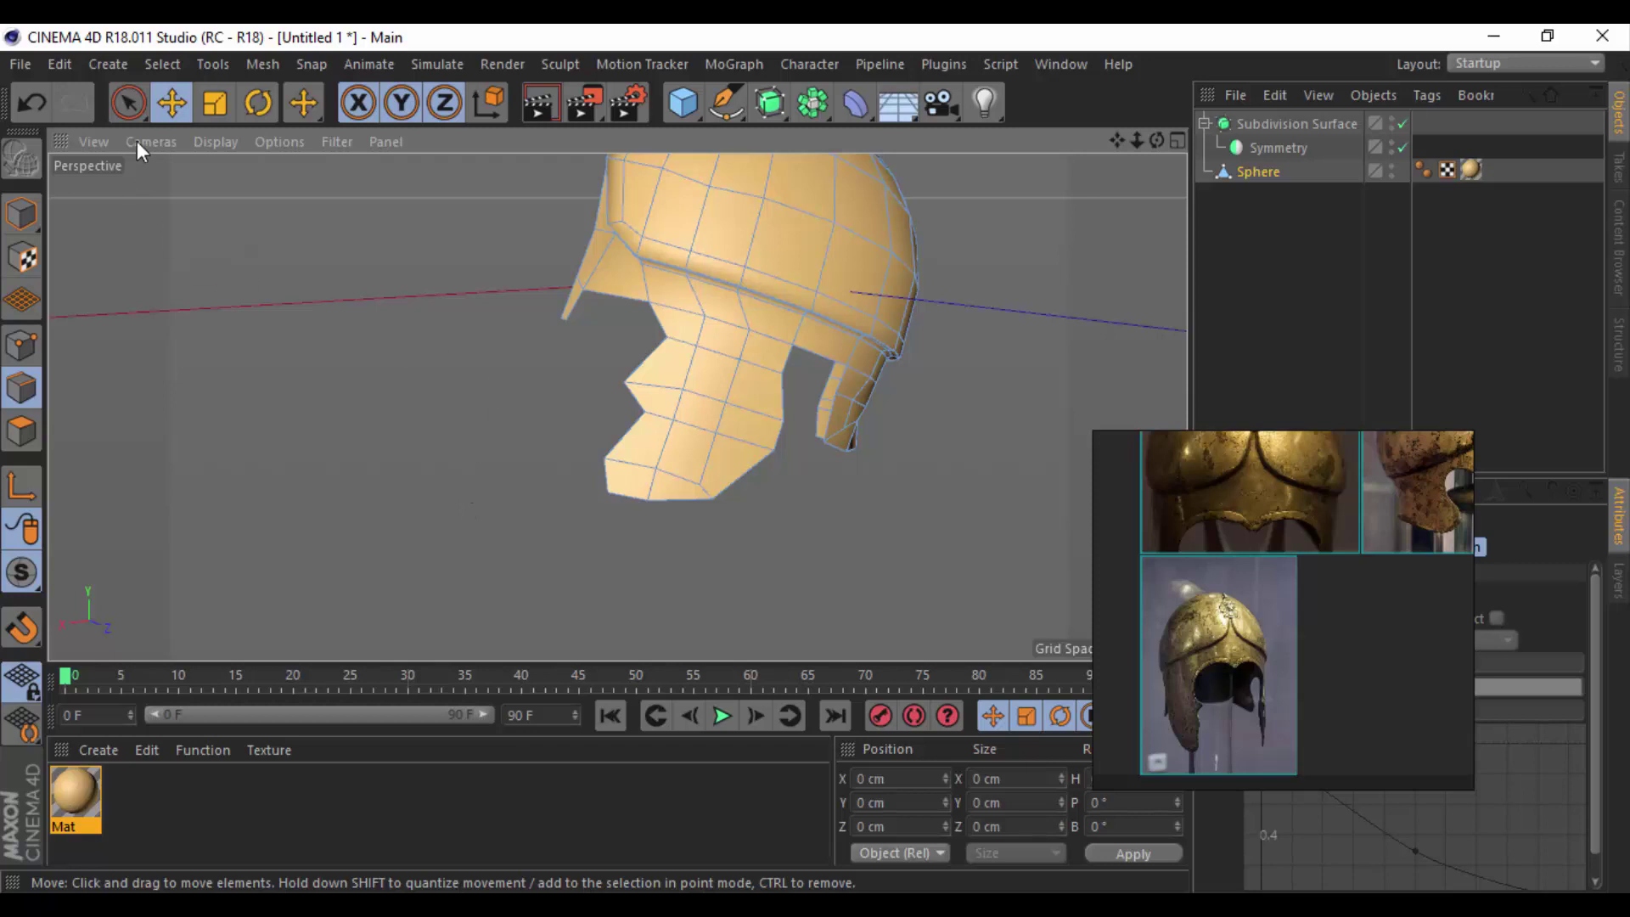
pyautogui.moveTo(807, 571)
pyautogui.keyDown('alt'); pyautogui.mouseDown()
pyautogui.moveTo(608, 521)
pyautogui.moveTo(617, 540)
pyautogui.mouseUp(); pyautogui.keyUp('alt')
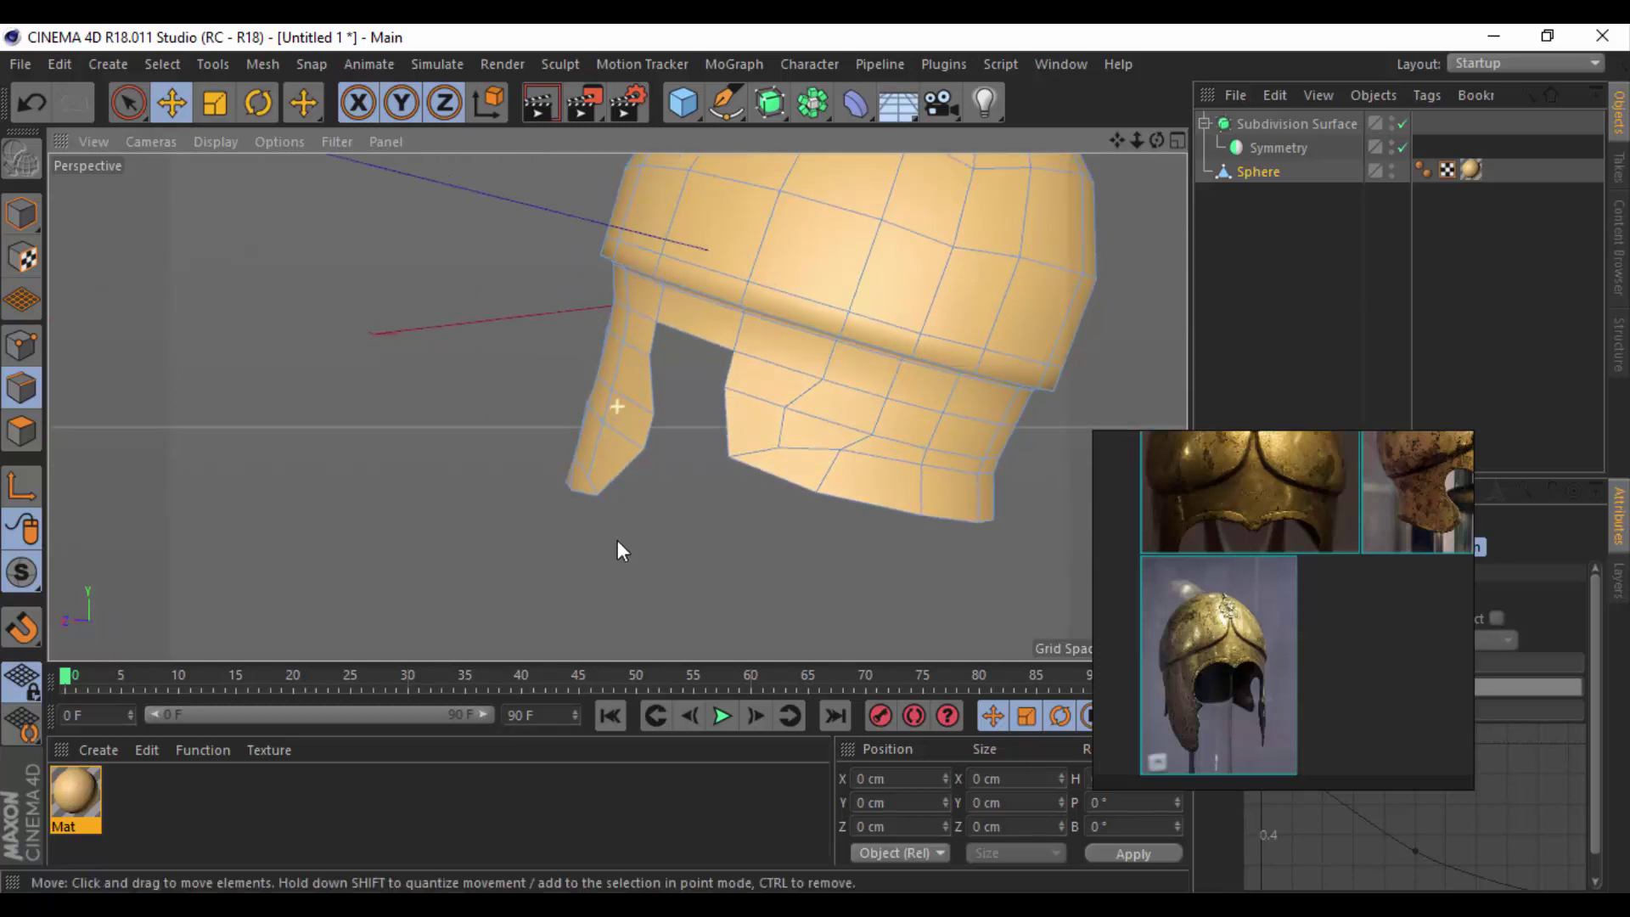
pyautogui.moveTo(741, 517)
pyautogui.keyDown('alt'); pyautogui.mouseDown()
pyautogui.moveTo(694, 523)
pyautogui.moveTo(902, 557)
pyautogui.moveTo(757, 540)
pyautogui.mouseUp(); pyautogui.keyUp('alt')
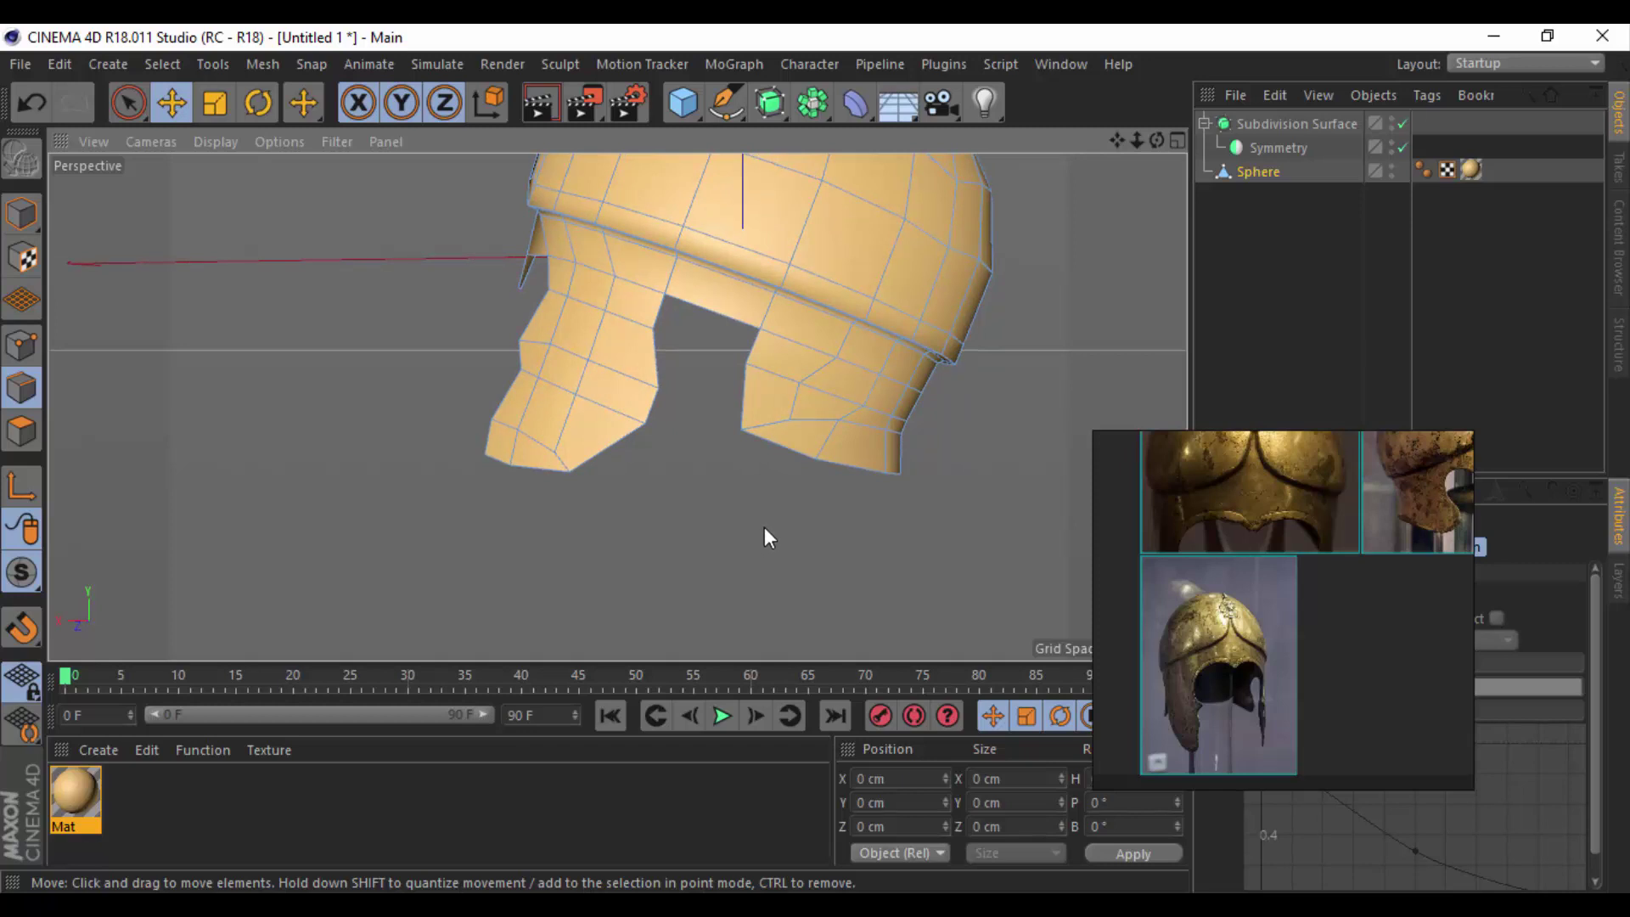
# Enlarge the helmet reference photo and zoom in on the cheek-piece tip.
pyautogui.doubleClick(1265, 596)
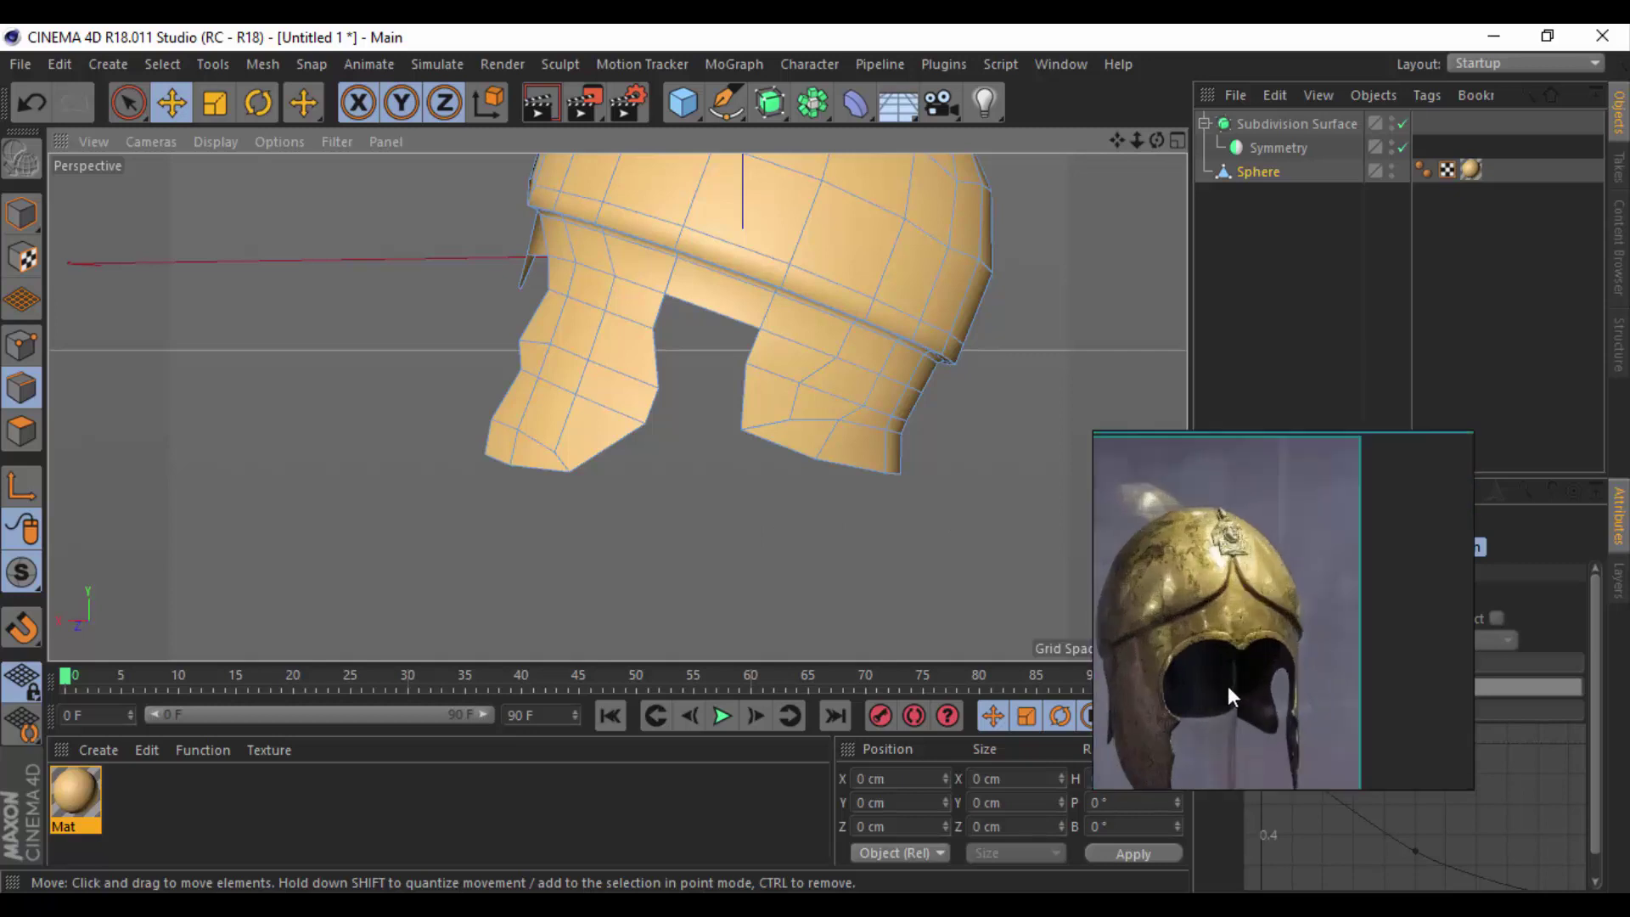
pyautogui.scroll(1, 1227, 686)
pyautogui.scroll(3, 1246, 632)
pyautogui.scroll(2, 1231, 671)
pyautogui.moveTo(1358, 686)
pyautogui.mouseDown()
pyautogui.moveTo(1384, 664)
pyautogui.moveTo(1414, 573)
pyautogui.moveTo(1054, 613)
pyautogui.moveTo(1159, 756)
pyautogui.moveTo(1338, 791)
pyautogui.mouseUp()
pyautogui.scroll(2, 1337, 777)
pyautogui.scroll(-2, 1337, 779)
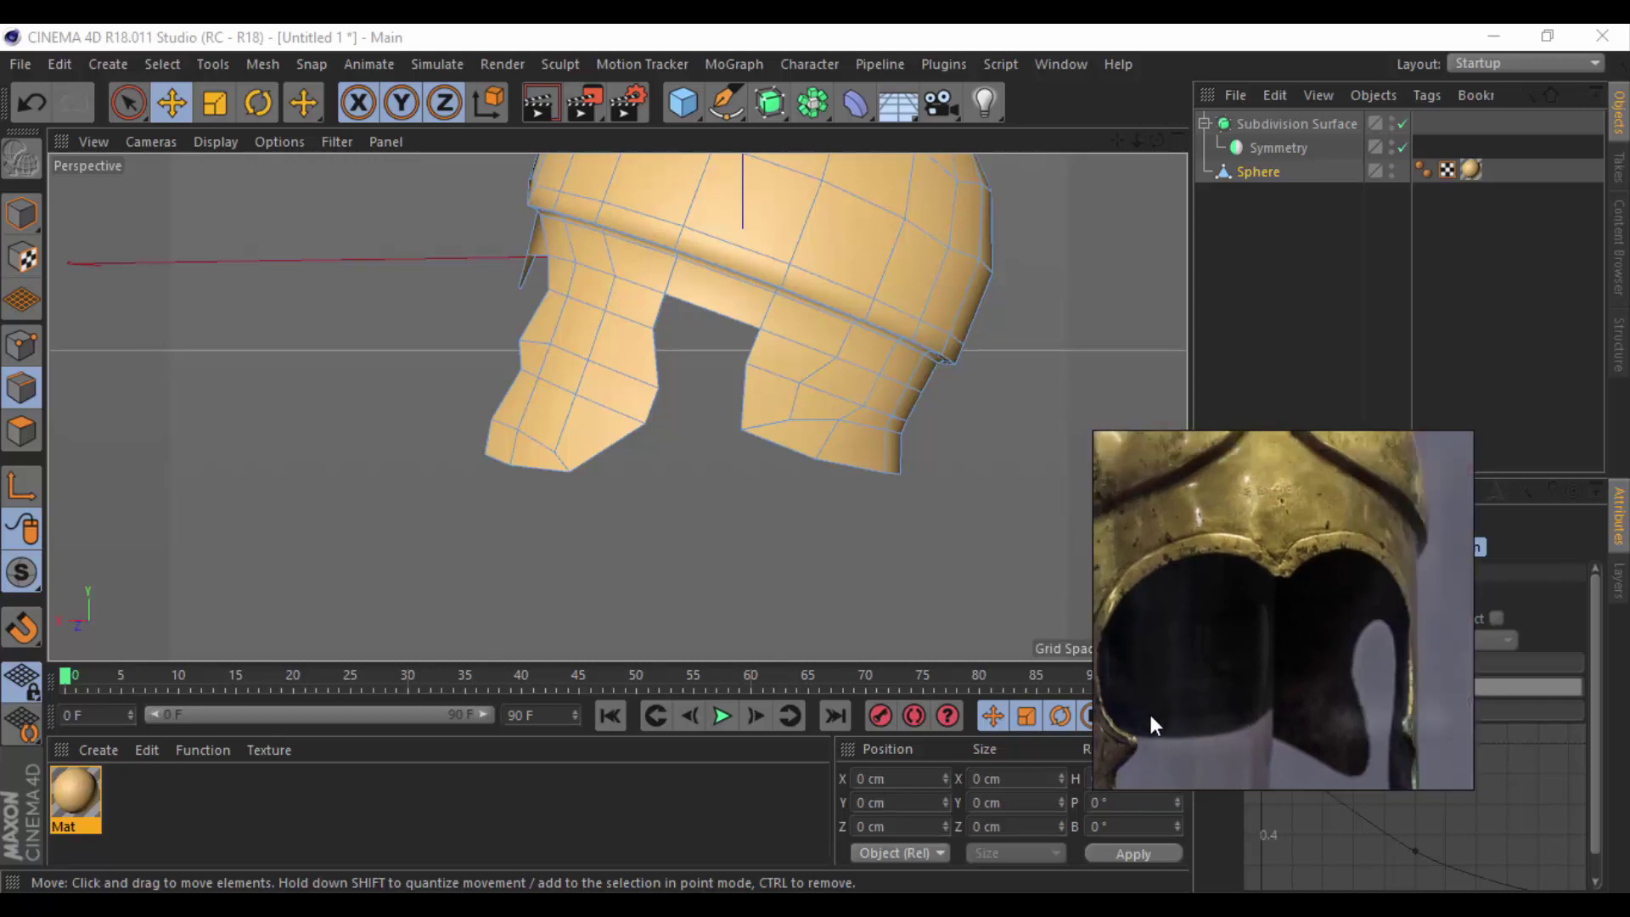
pyautogui.scroll(-1, 1303, 597)
# Pan the reference along the helmet side, past the eye hole, to the front view.
pyautogui.moveTo(1283, 611); pyautogui.dragTo(1117, 669)
pyautogui.scroll(-2, 1211, 589)
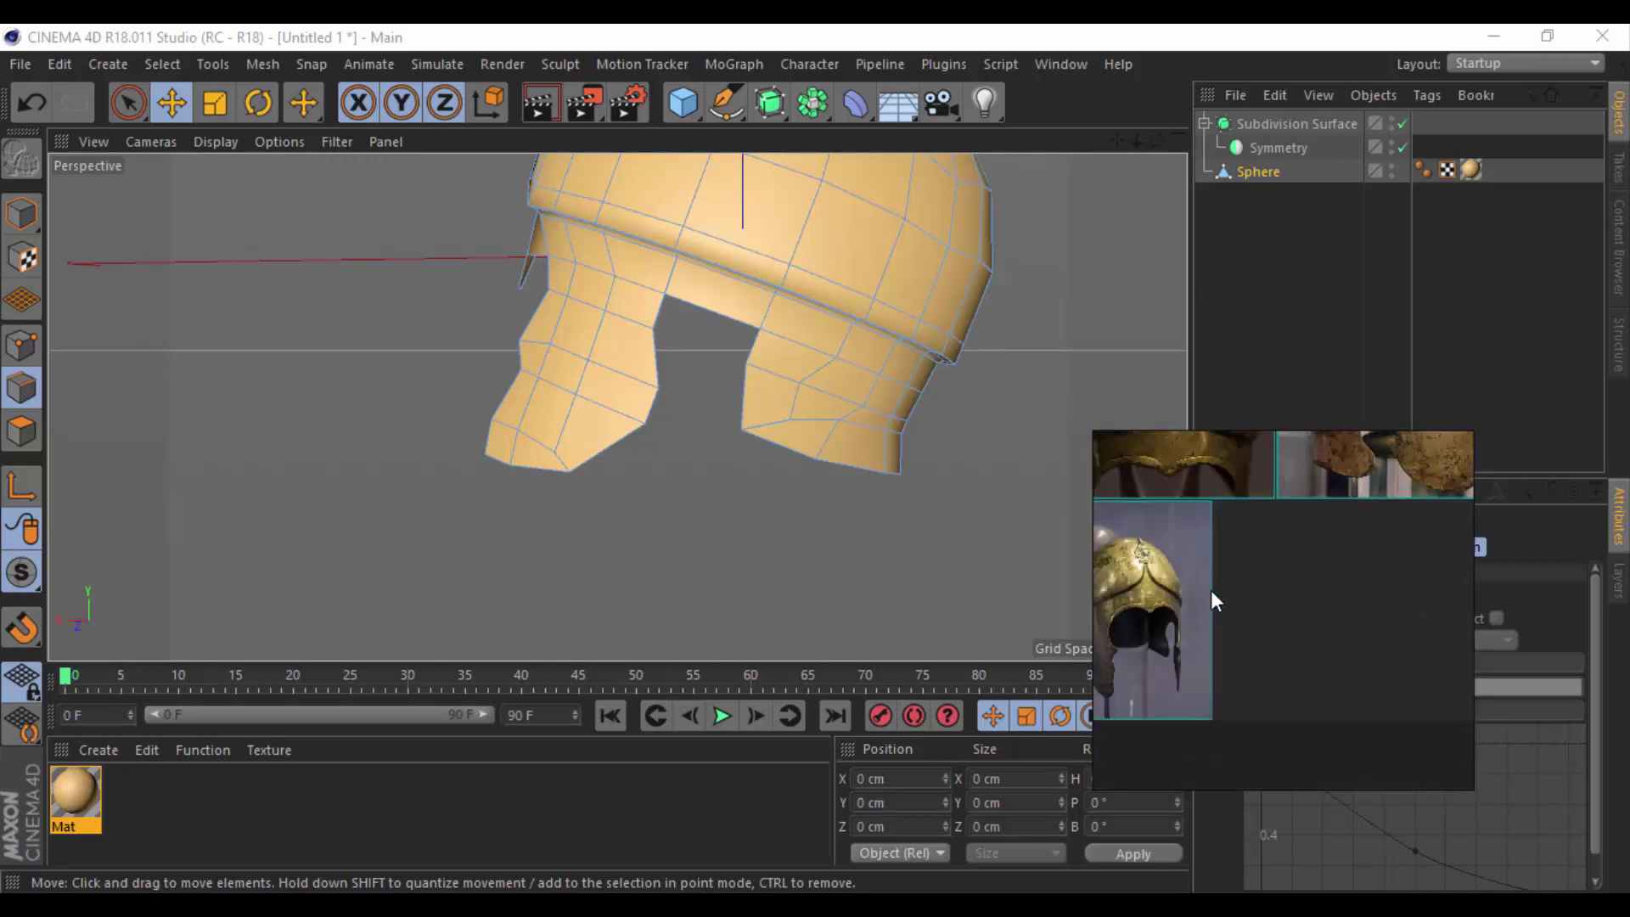
pyautogui.scroll(2, 1301, 579)
pyautogui.scroll(2, 1344, 557)
pyautogui.scroll(2, 1348, 578)
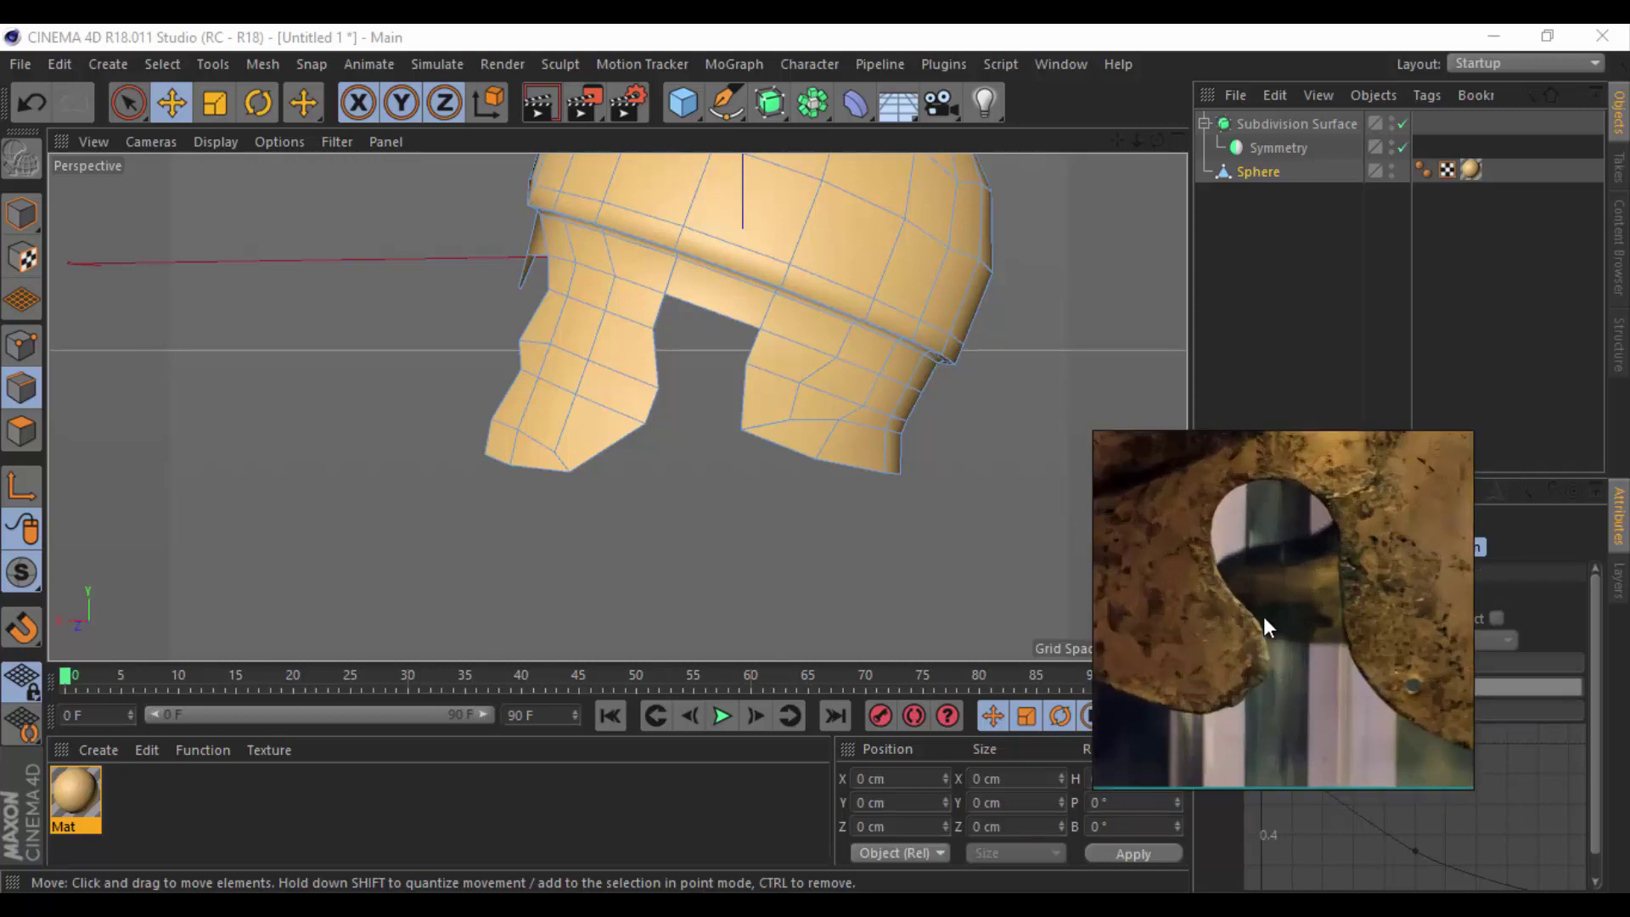
pyautogui.scroll(2, 1265, 622)
pyautogui.scroll(-2, 1397, 619)
pyautogui.moveTo(1251, 635); pyautogui.dragTo(1122, 629)
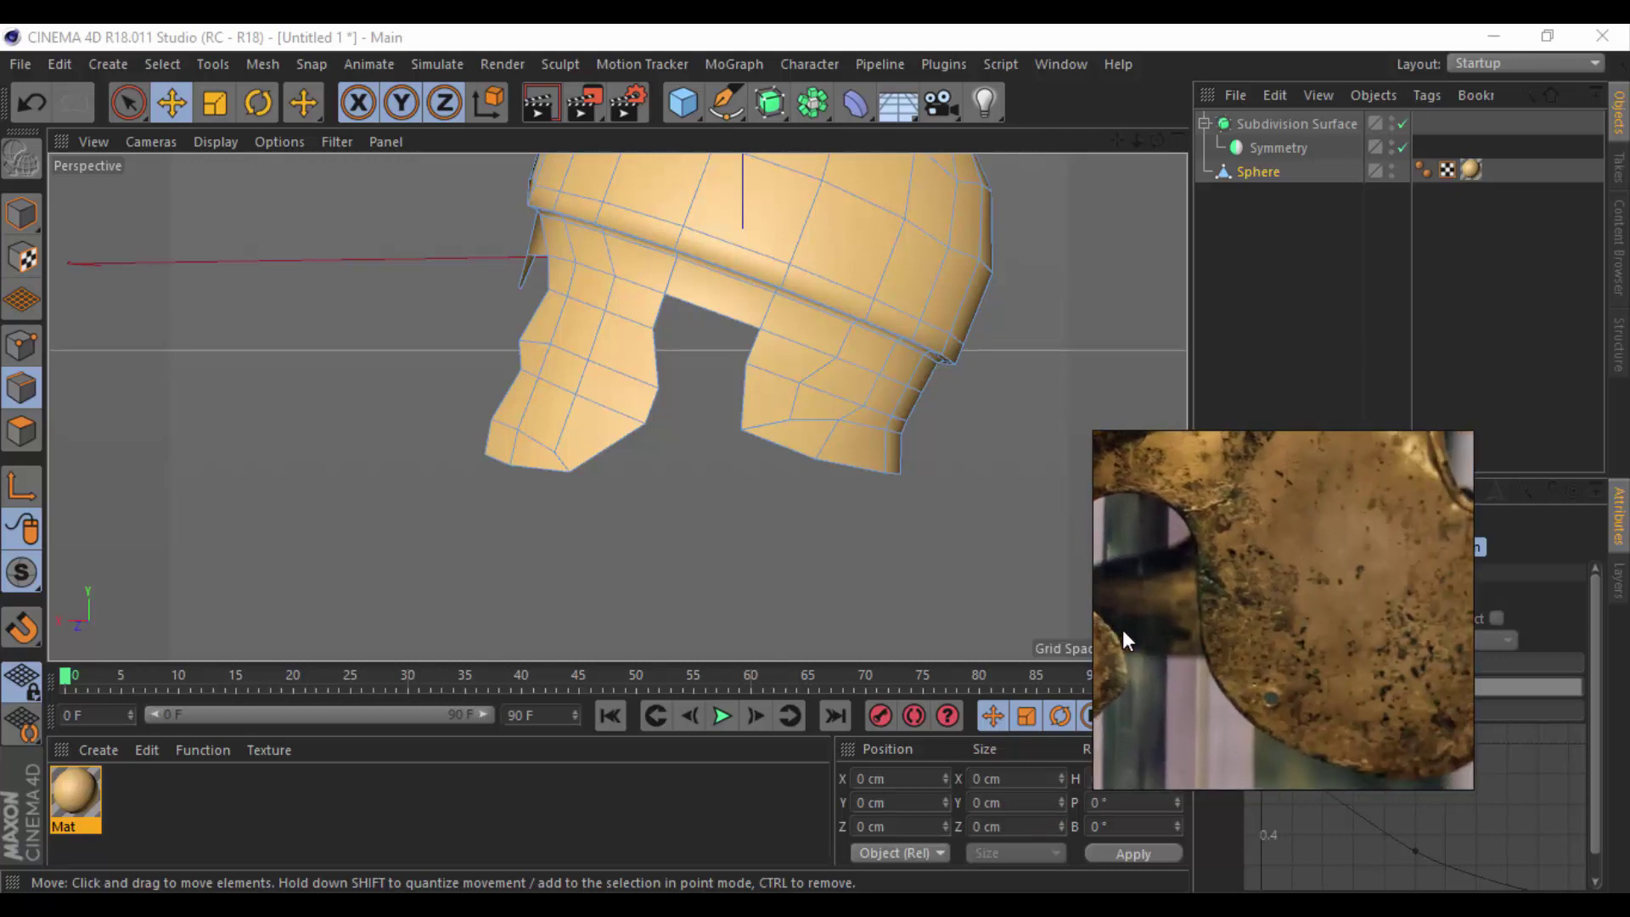
pyautogui.scroll(2, 1275, 623)
pyautogui.scroll(-2, 1302, 643)
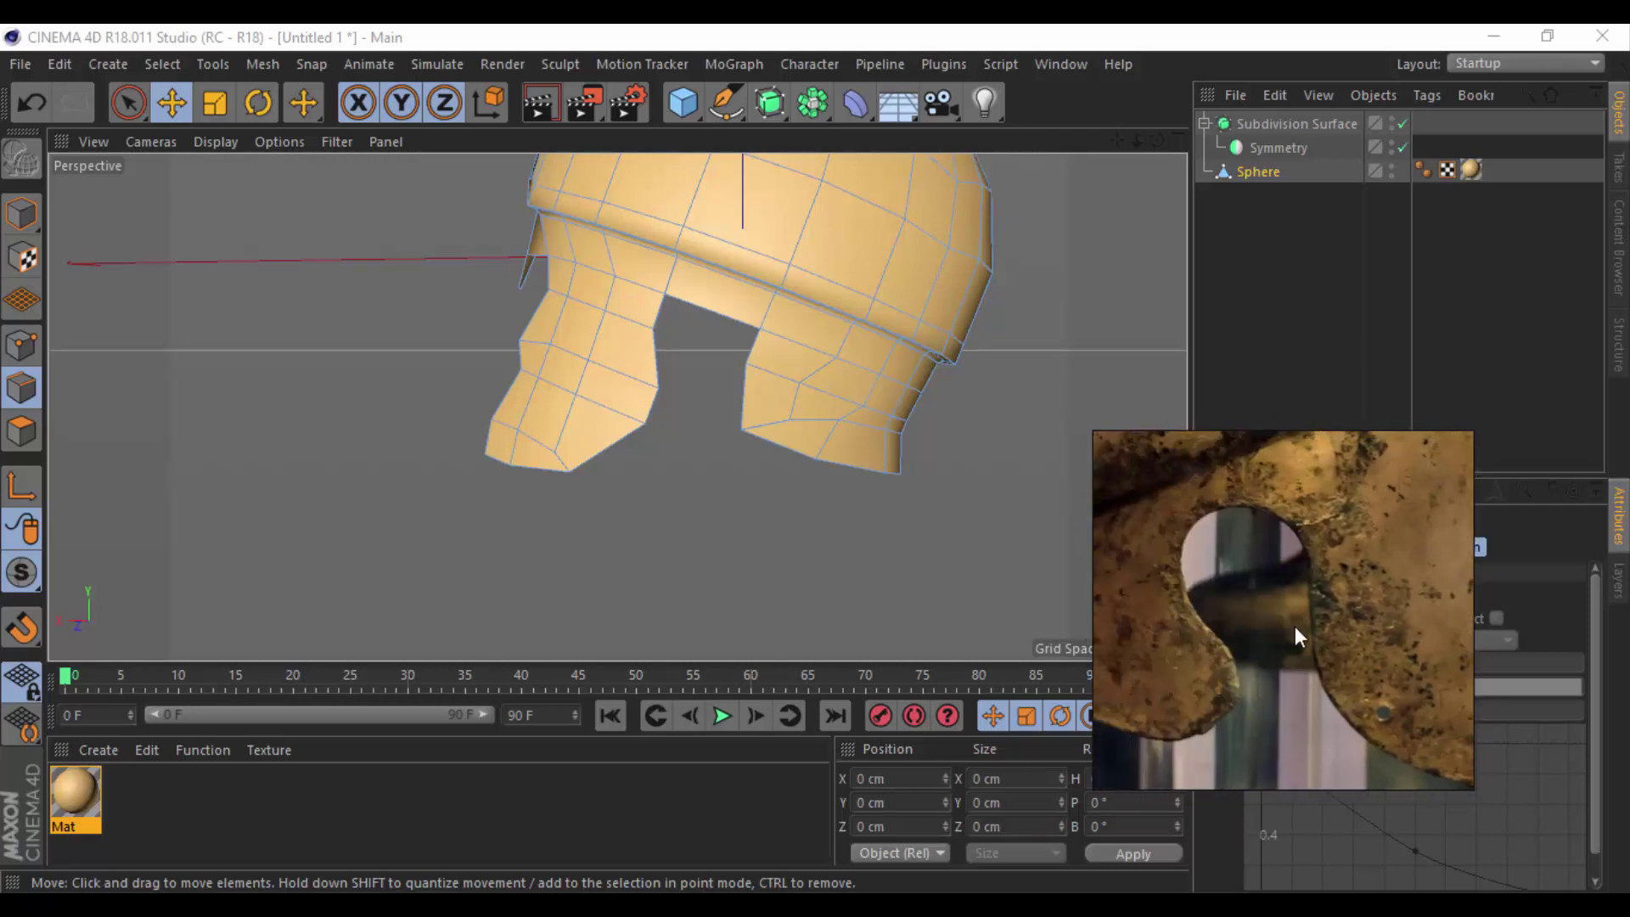
pyautogui.scroll(2, 1295, 625)
pyautogui.scroll(-3, 1302, 625)
pyautogui.scroll(1, 1292, 614)
pyautogui.scroll(1, 1307, 643)
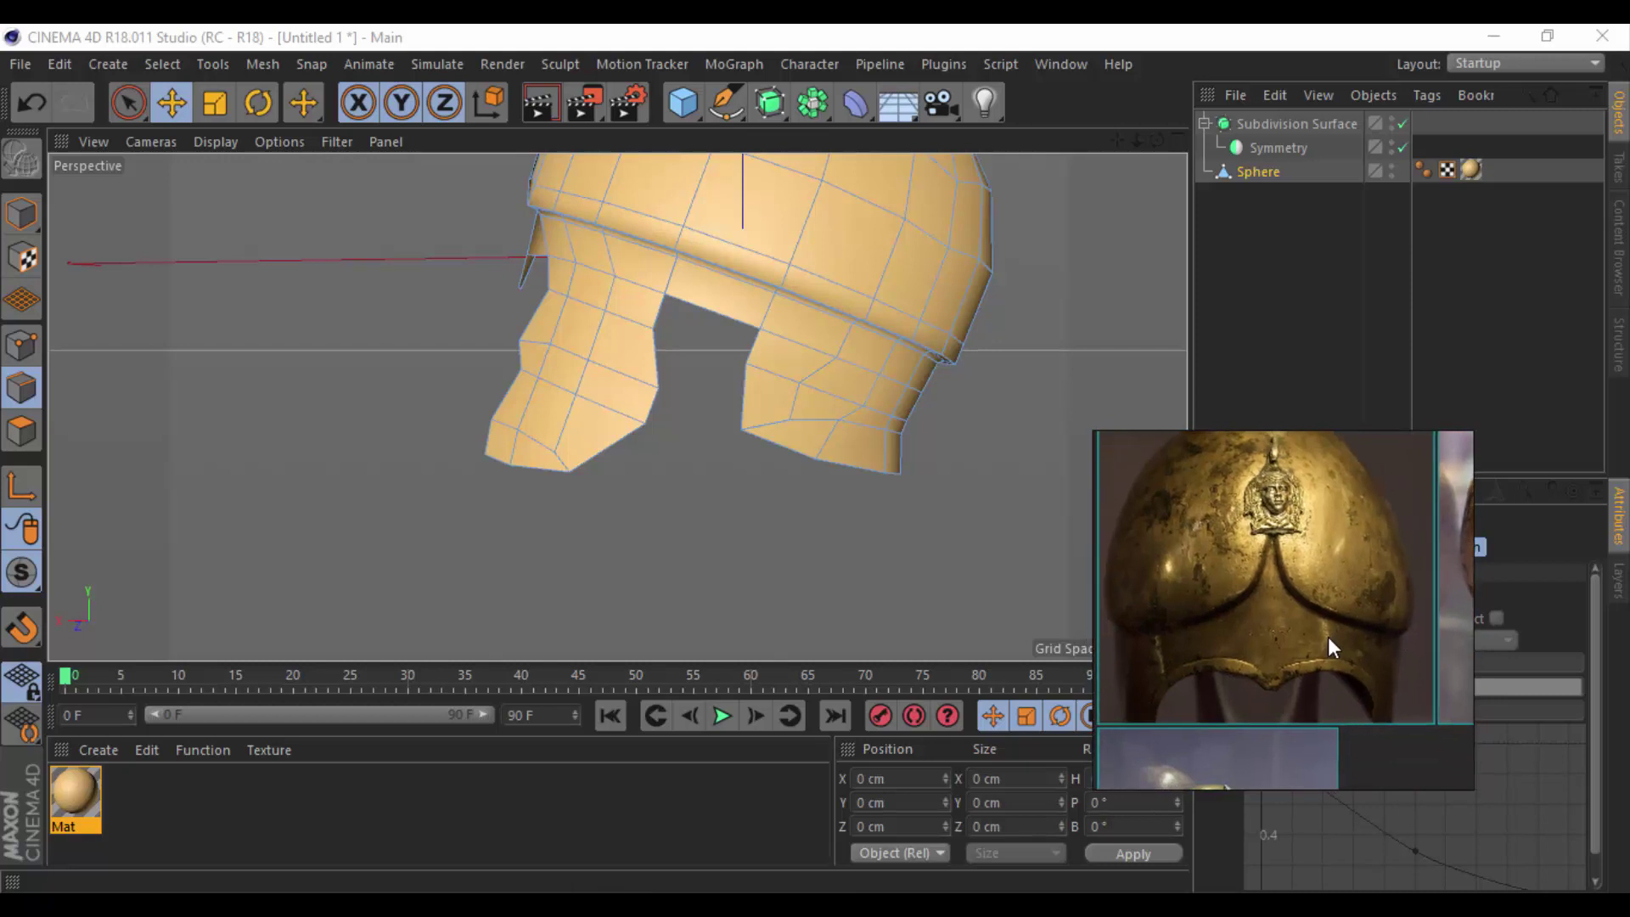
pyautogui.keyDown('alt'); pyautogui.moveTo(522, 521); pyautogui.dragTo(717, 548); pyautogui.keyUp('alt')
# Bring up a side-view helmet photo in the reference images.
pyautogui.rightClick(618, 556)
pyautogui.click(657, 508)
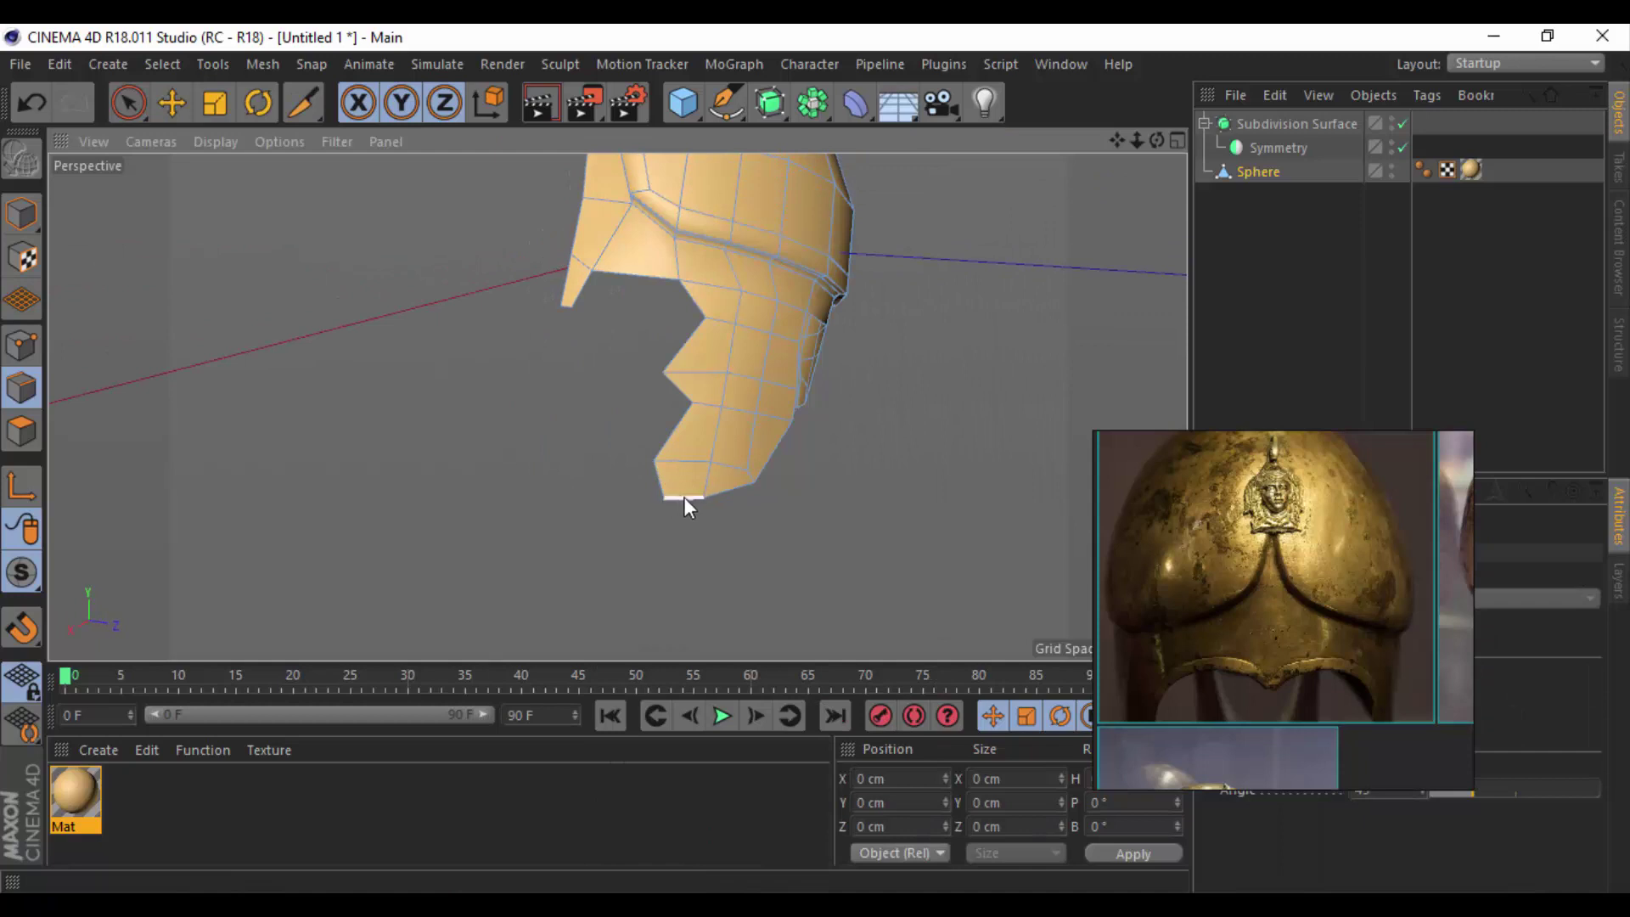
pyautogui.scroll(-2, 1246, 644)
pyautogui.moveTo(1317, 532); pyautogui.dragTo(1178, 501, button='middle')
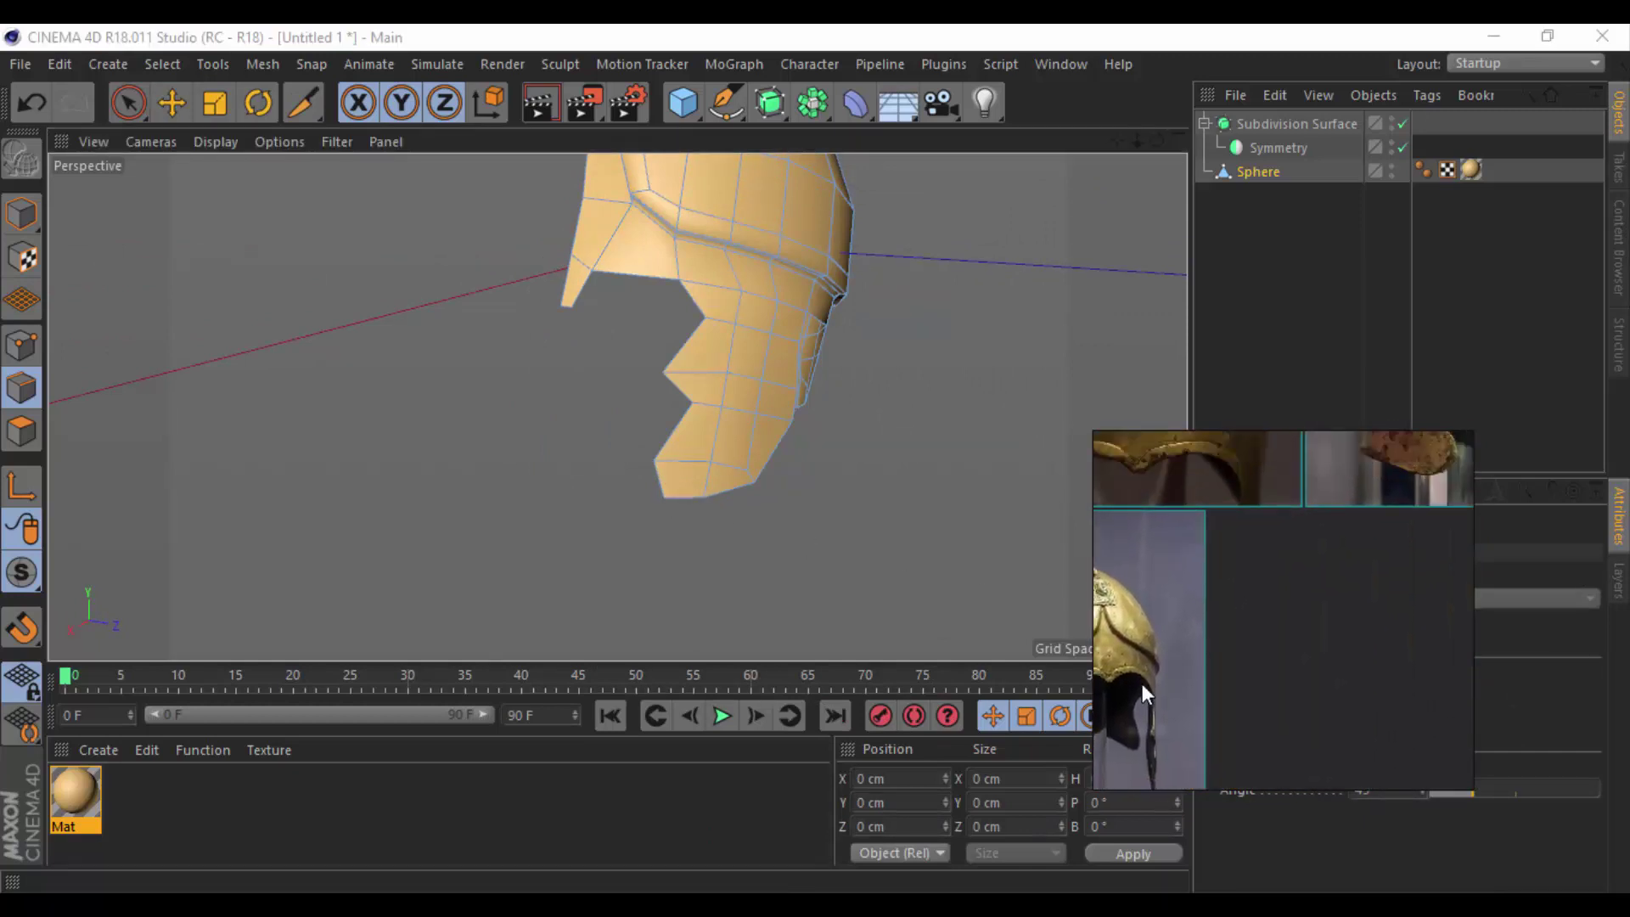
pyautogui.scroll(3, 1142, 684)
pyautogui.scroll(2, 1178, 598)
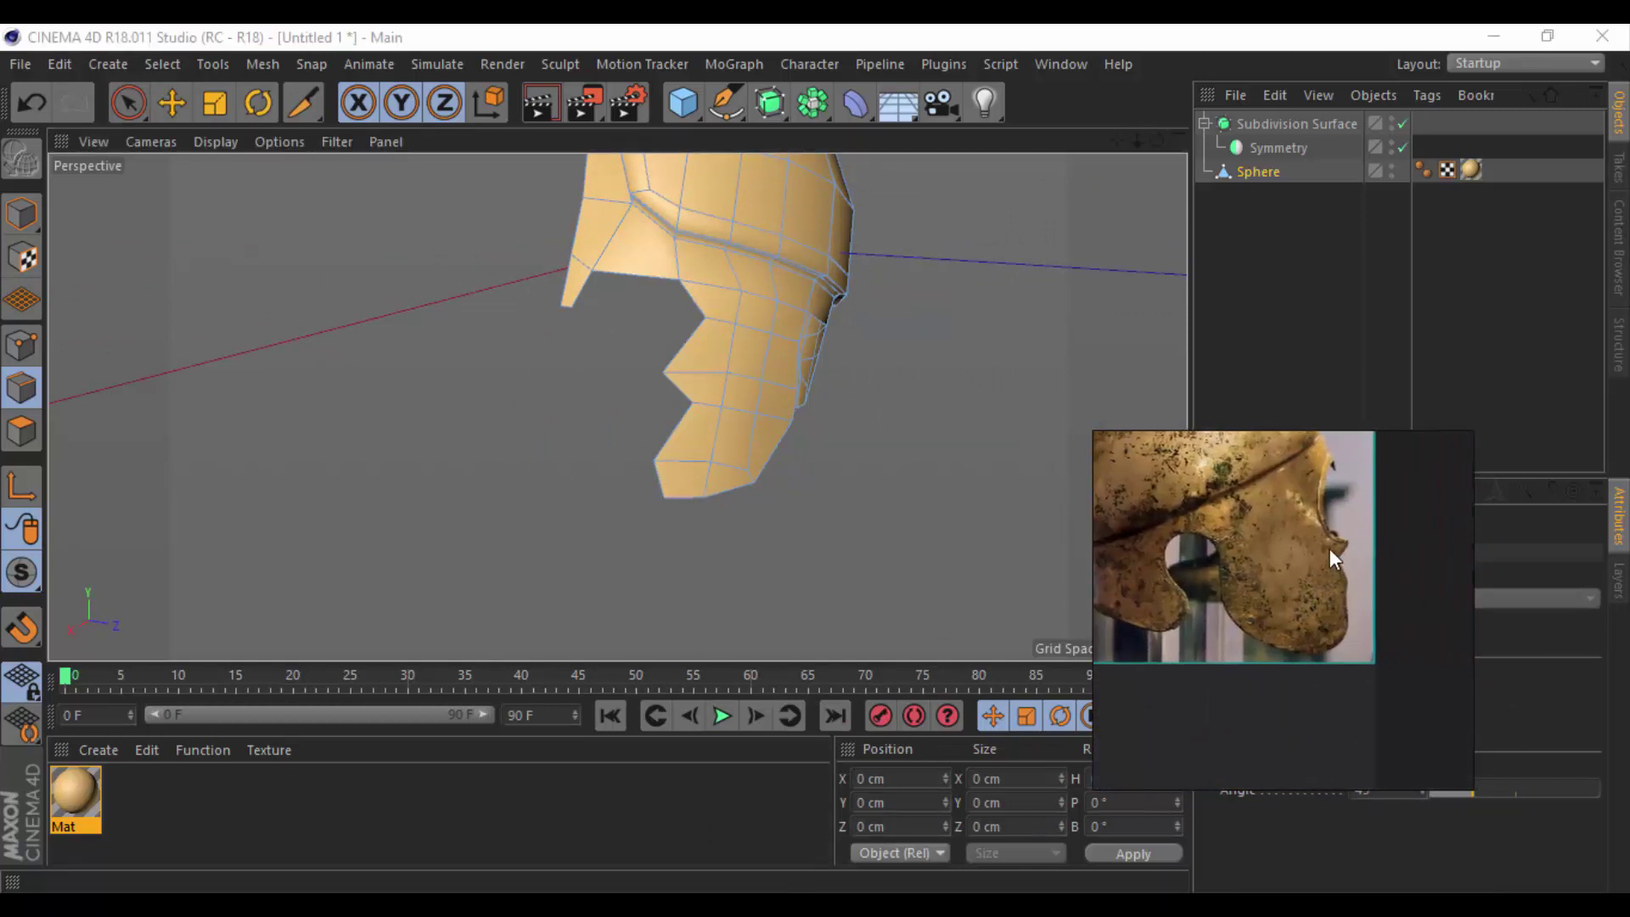
pyautogui.scroll(2, 662, 378)
pyautogui.scroll(2, 670, 378)
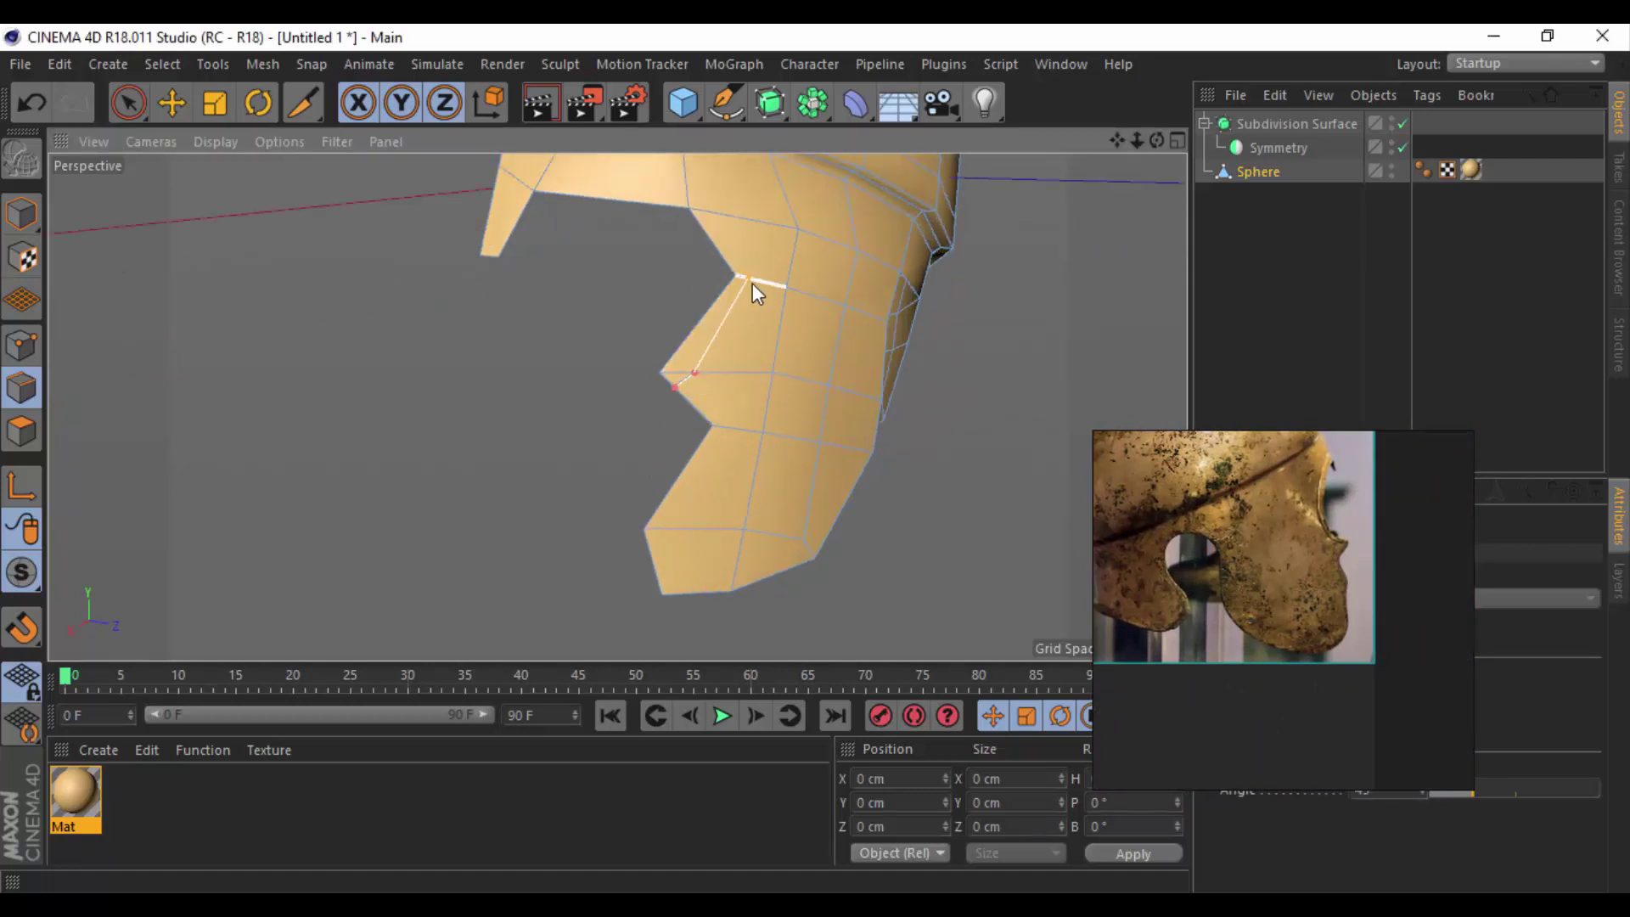
# Stitch the loose cheek-guard vertex onto its neighbouring point.
pyautogui.rightClick(510, 395)
pyautogui.click(517, 637)
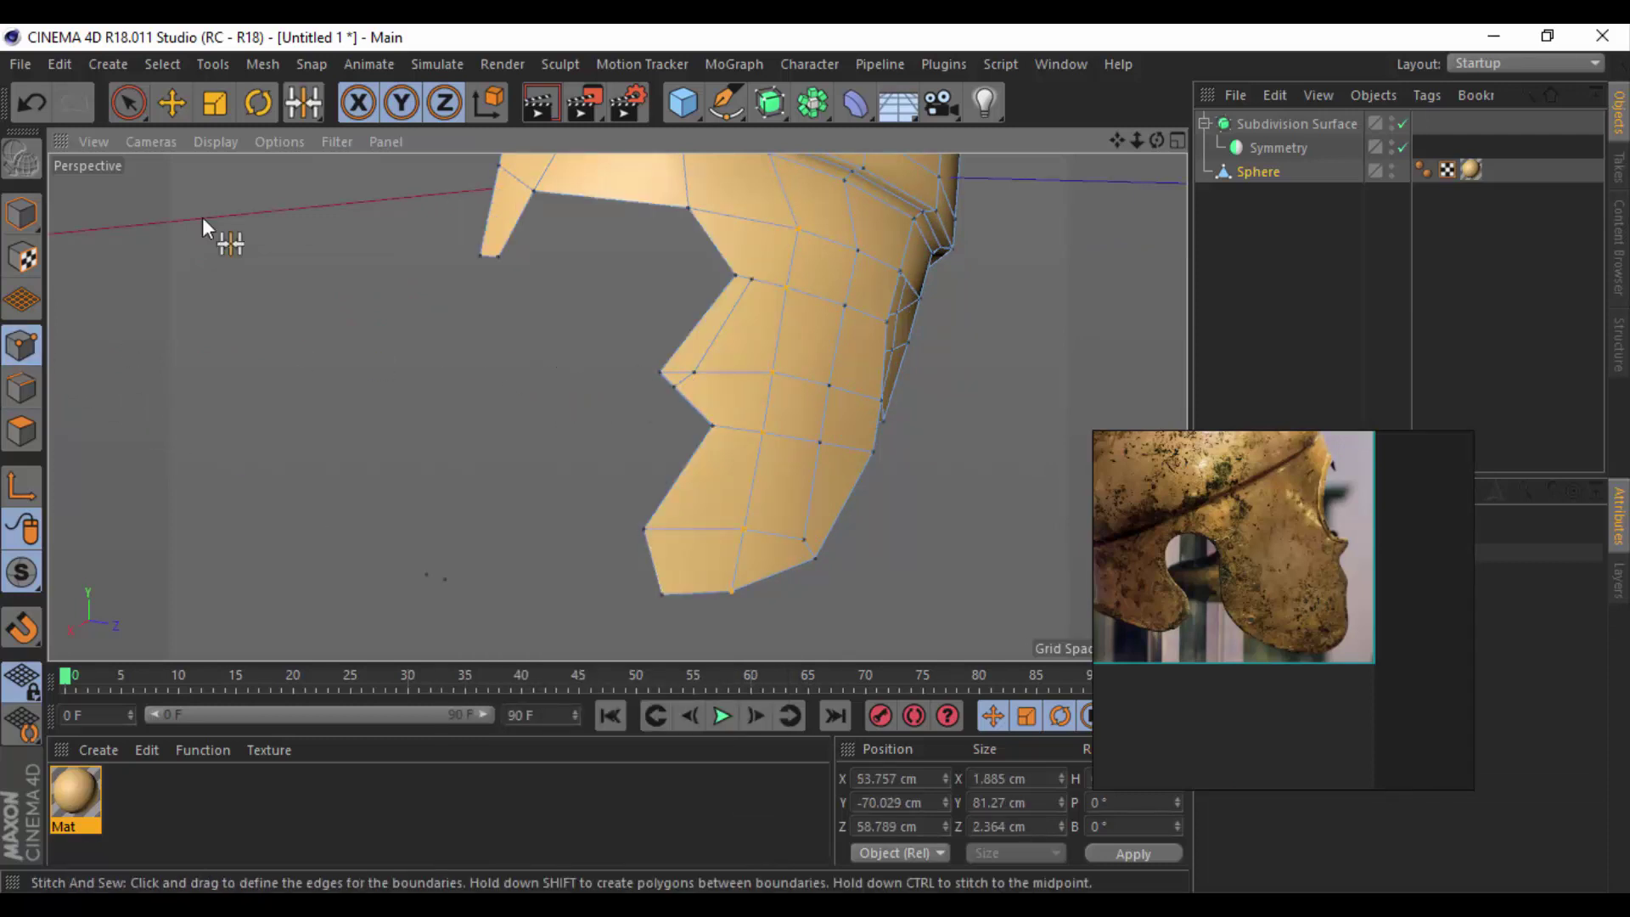
pyautogui.press('space')
pyautogui.click(334, 317)
pyautogui.press('space')
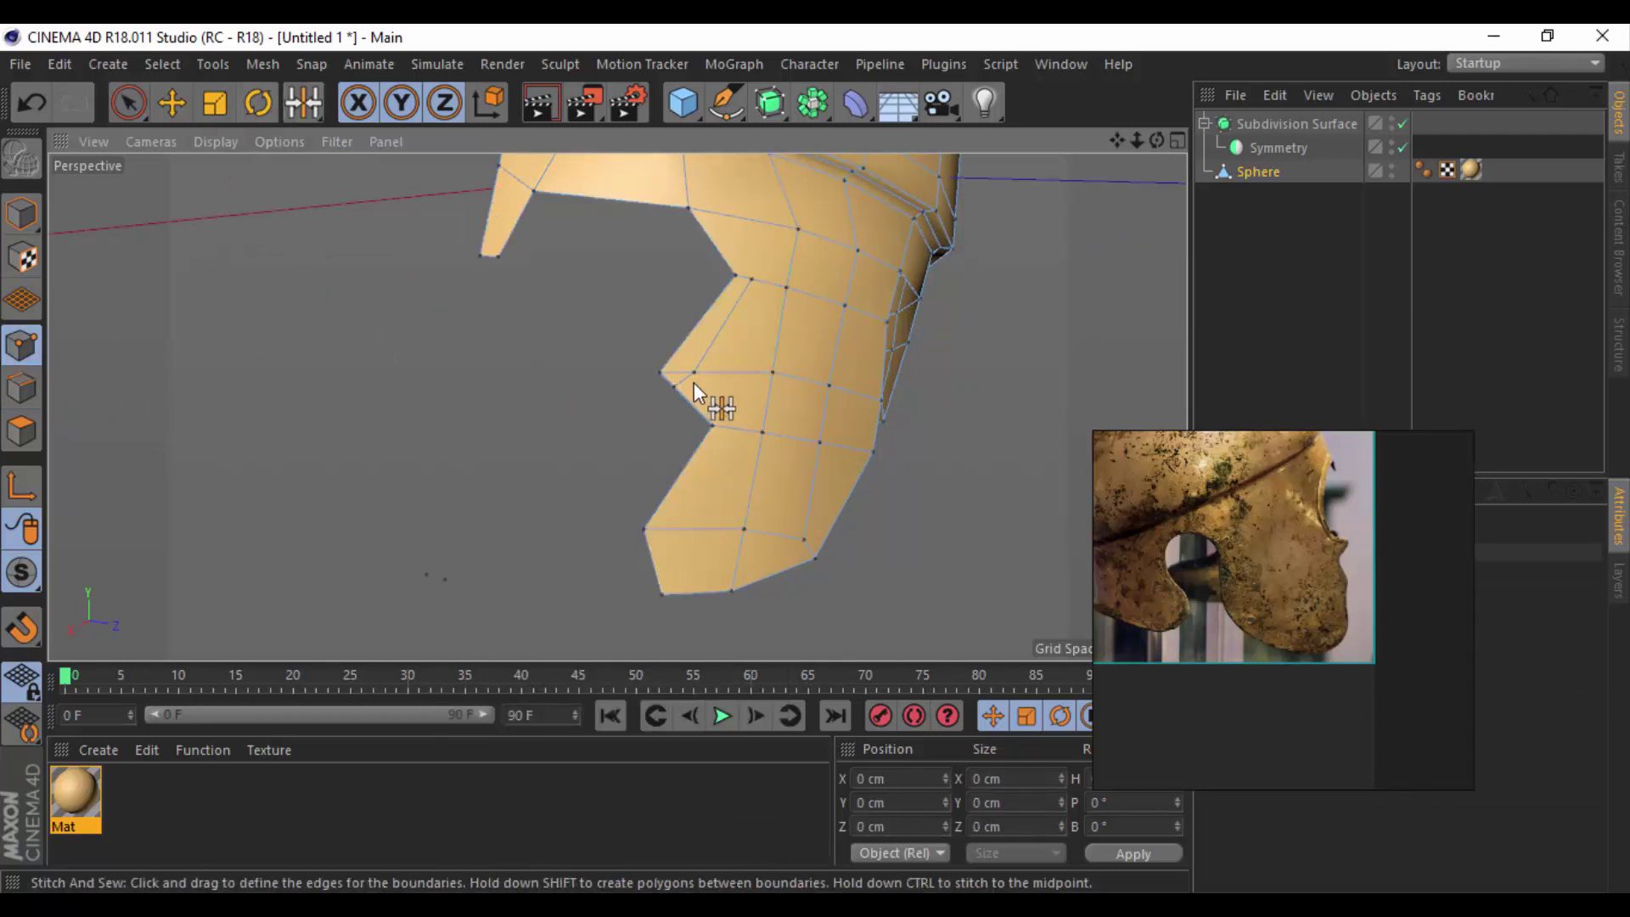
pyautogui.moveTo(694, 373); pyautogui.dragTo(671, 388)
# Cut a new edge with Polygon Pen along the face opening to the brow edge.
pyautogui.click(171, 101)
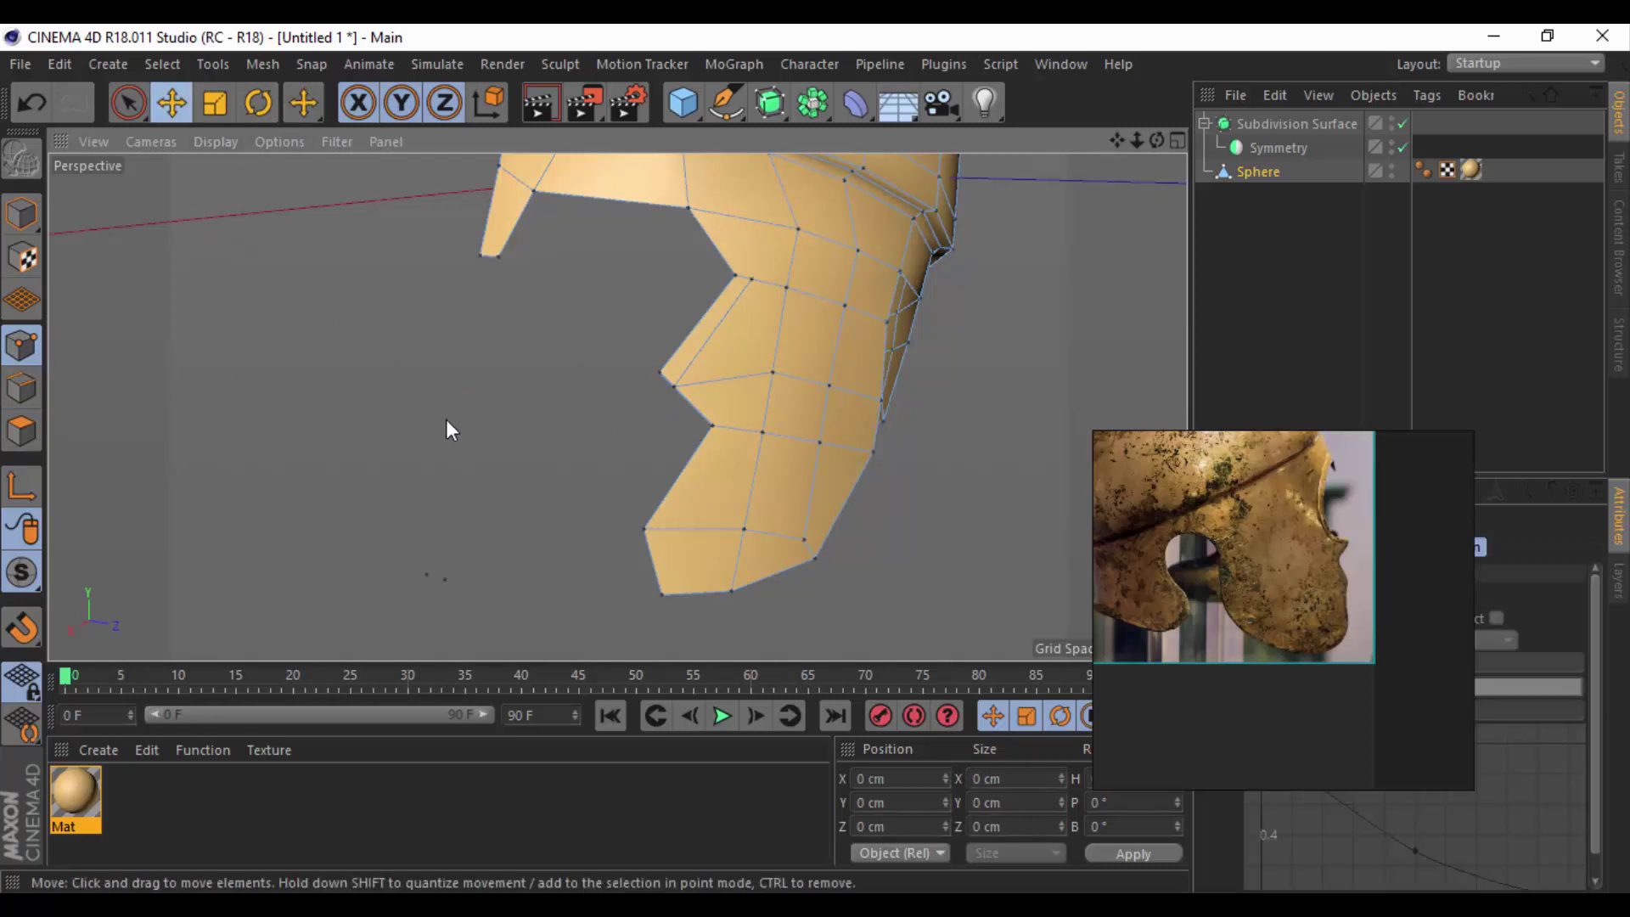
pyautogui.rightClick(449, 429)
pyautogui.click(521, 417)
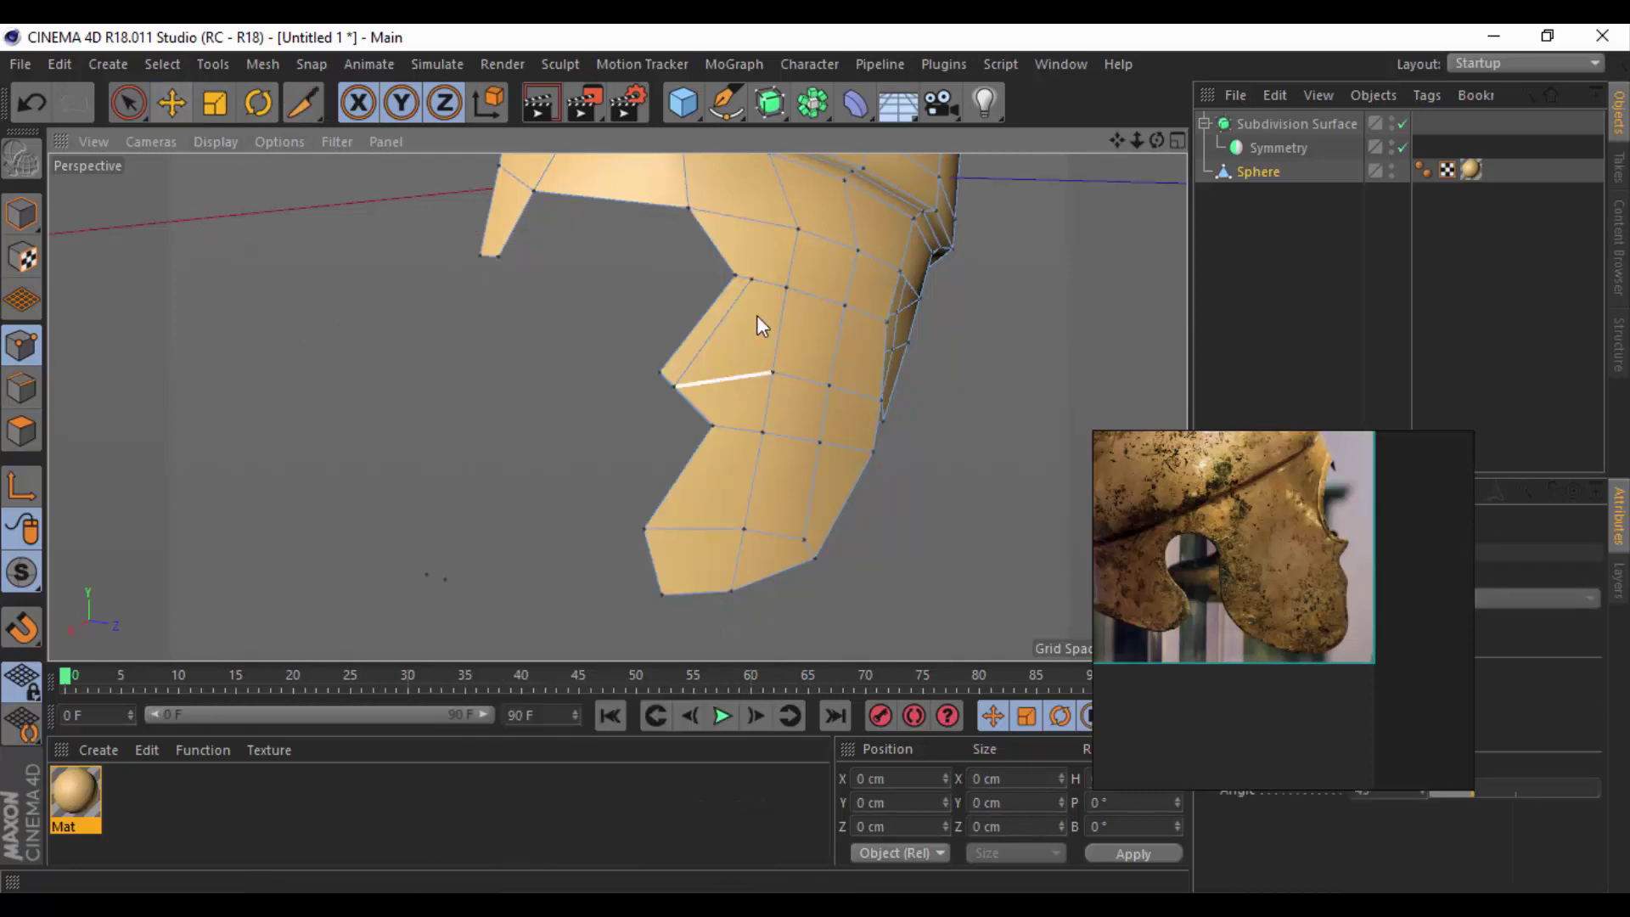
pyautogui.keyDown('alt'); pyautogui.moveTo(756, 314); pyautogui.dragTo(712, 431); pyautogui.keyUp('alt')
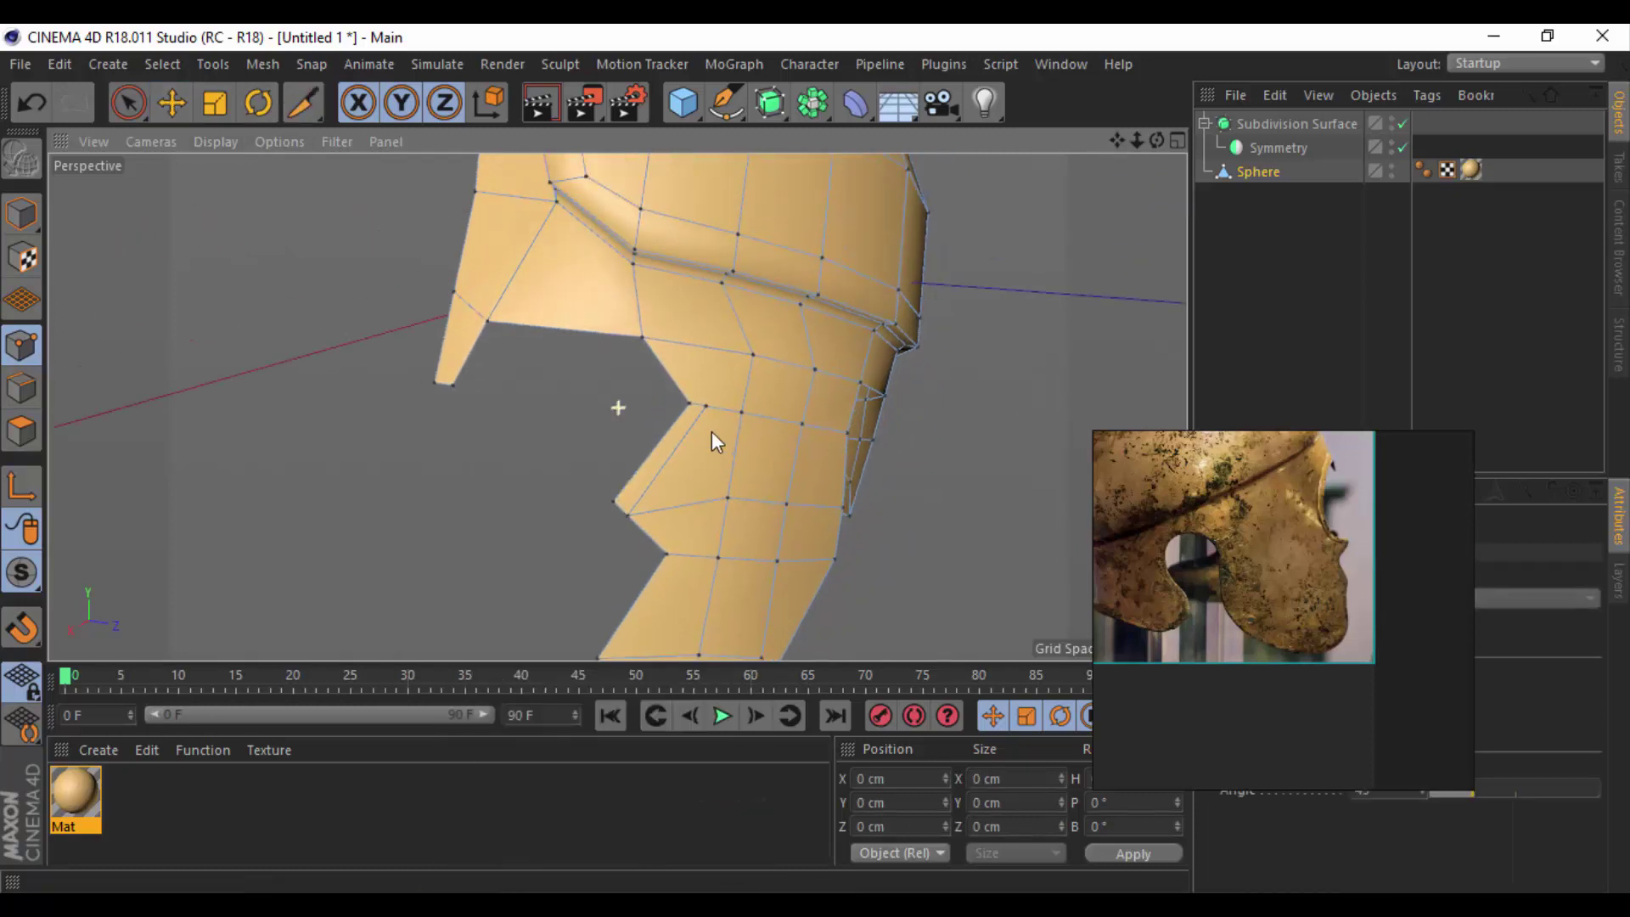
pyautogui.click(665, 340)
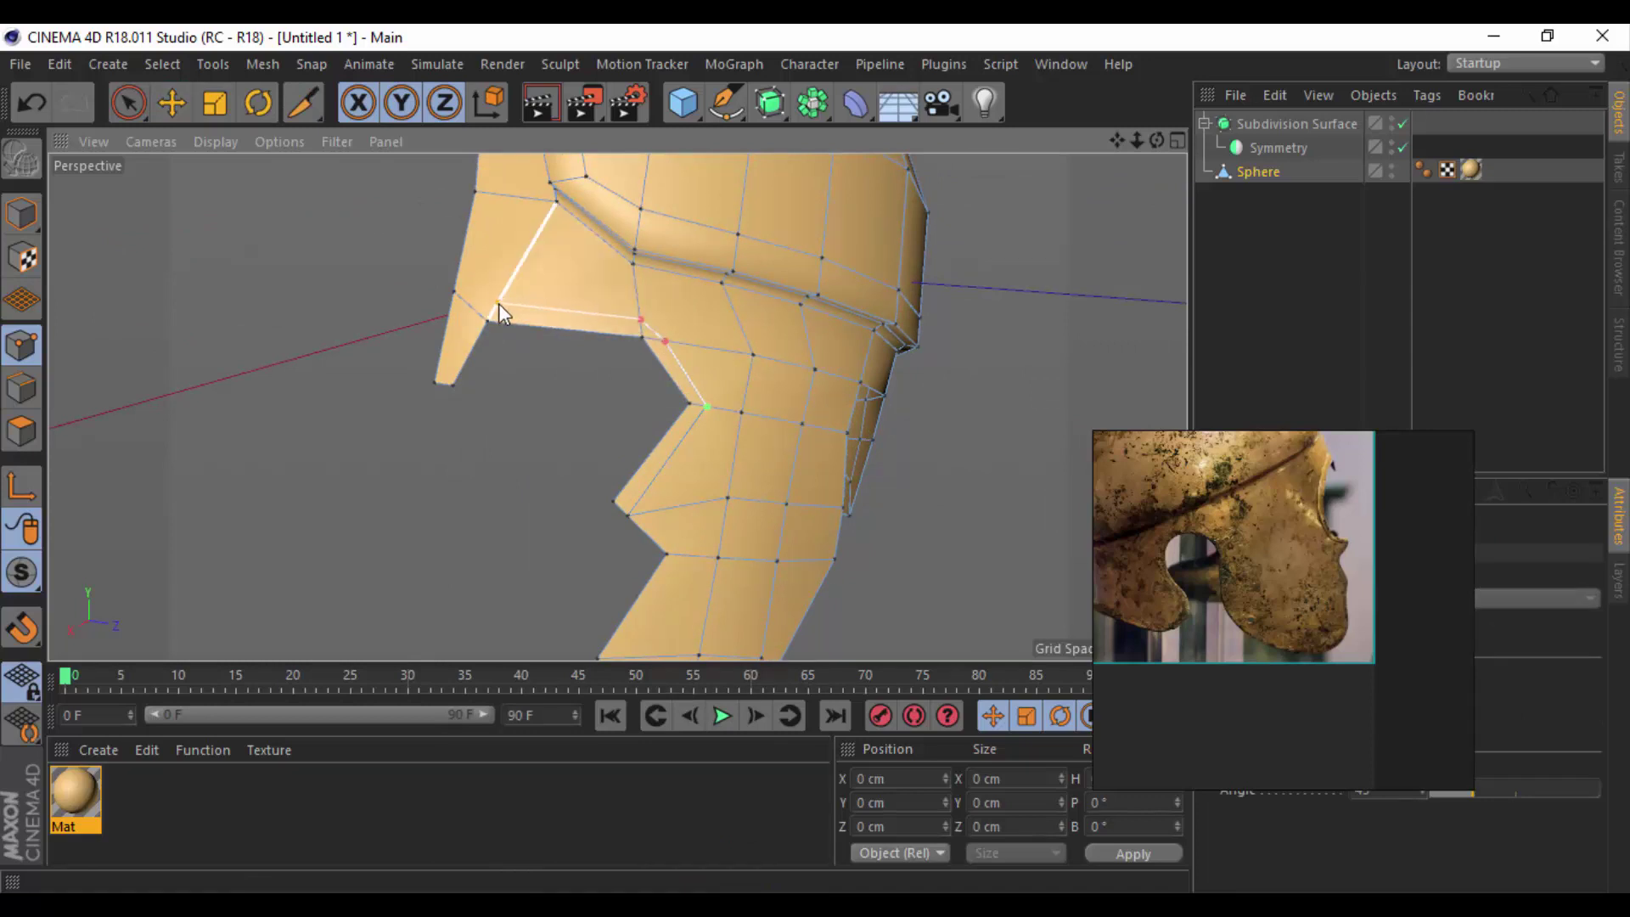
pyautogui.click(497, 303)
# Undo the earlier stitch at the front of the face opening.
pyautogui.scroll(-3, 1312, 596)
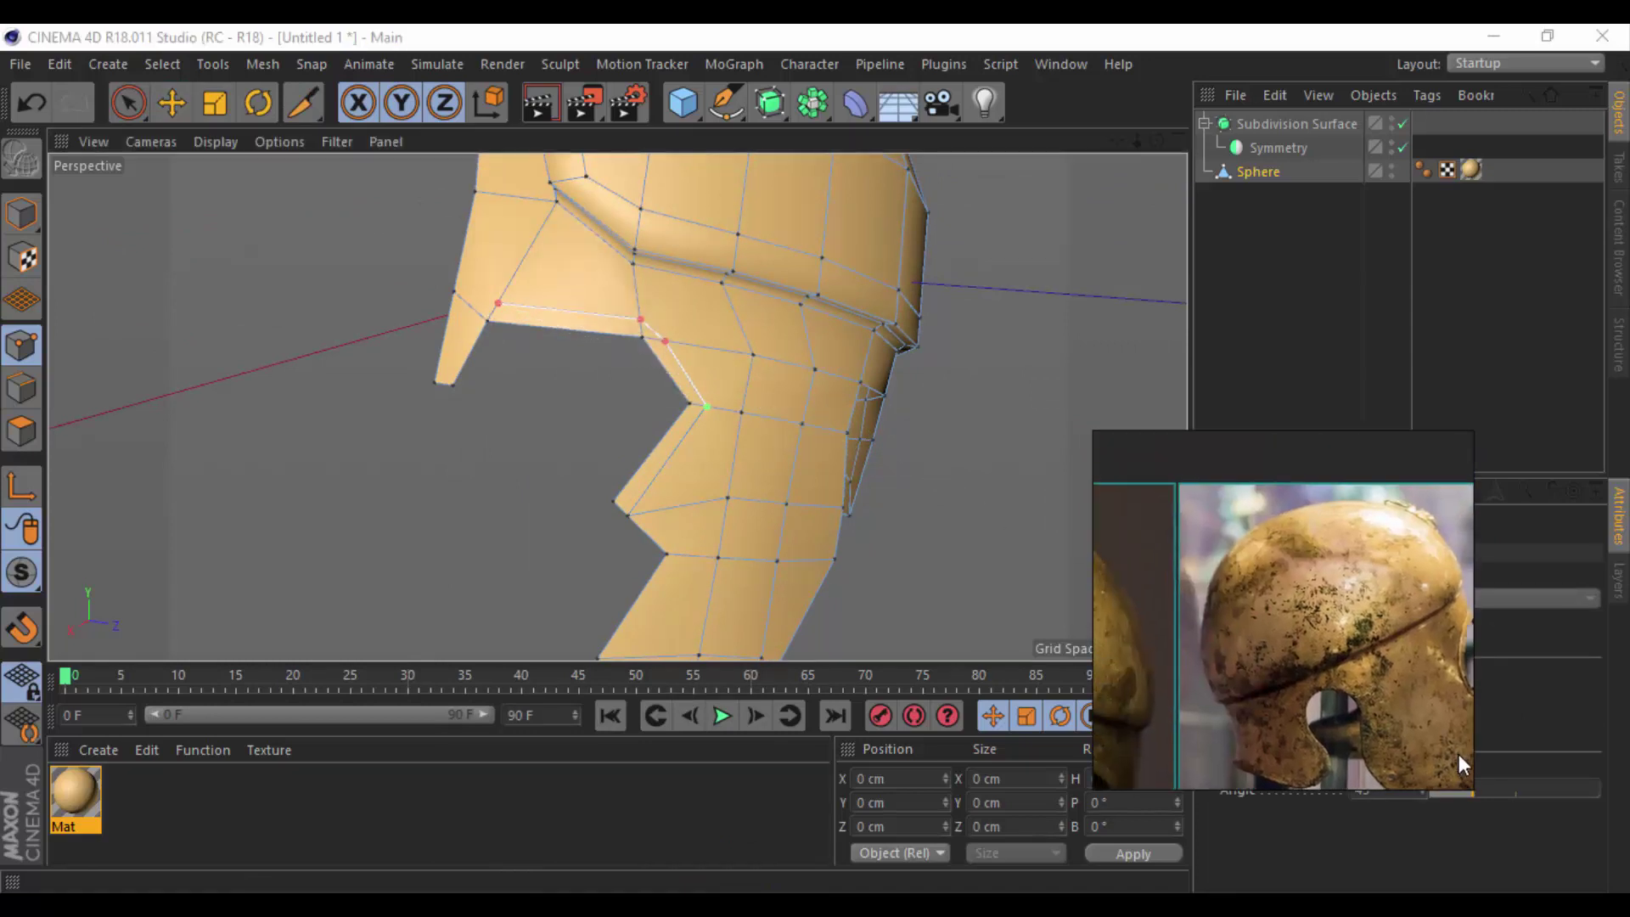
pyautogui.scroll(2, 1377, 579)
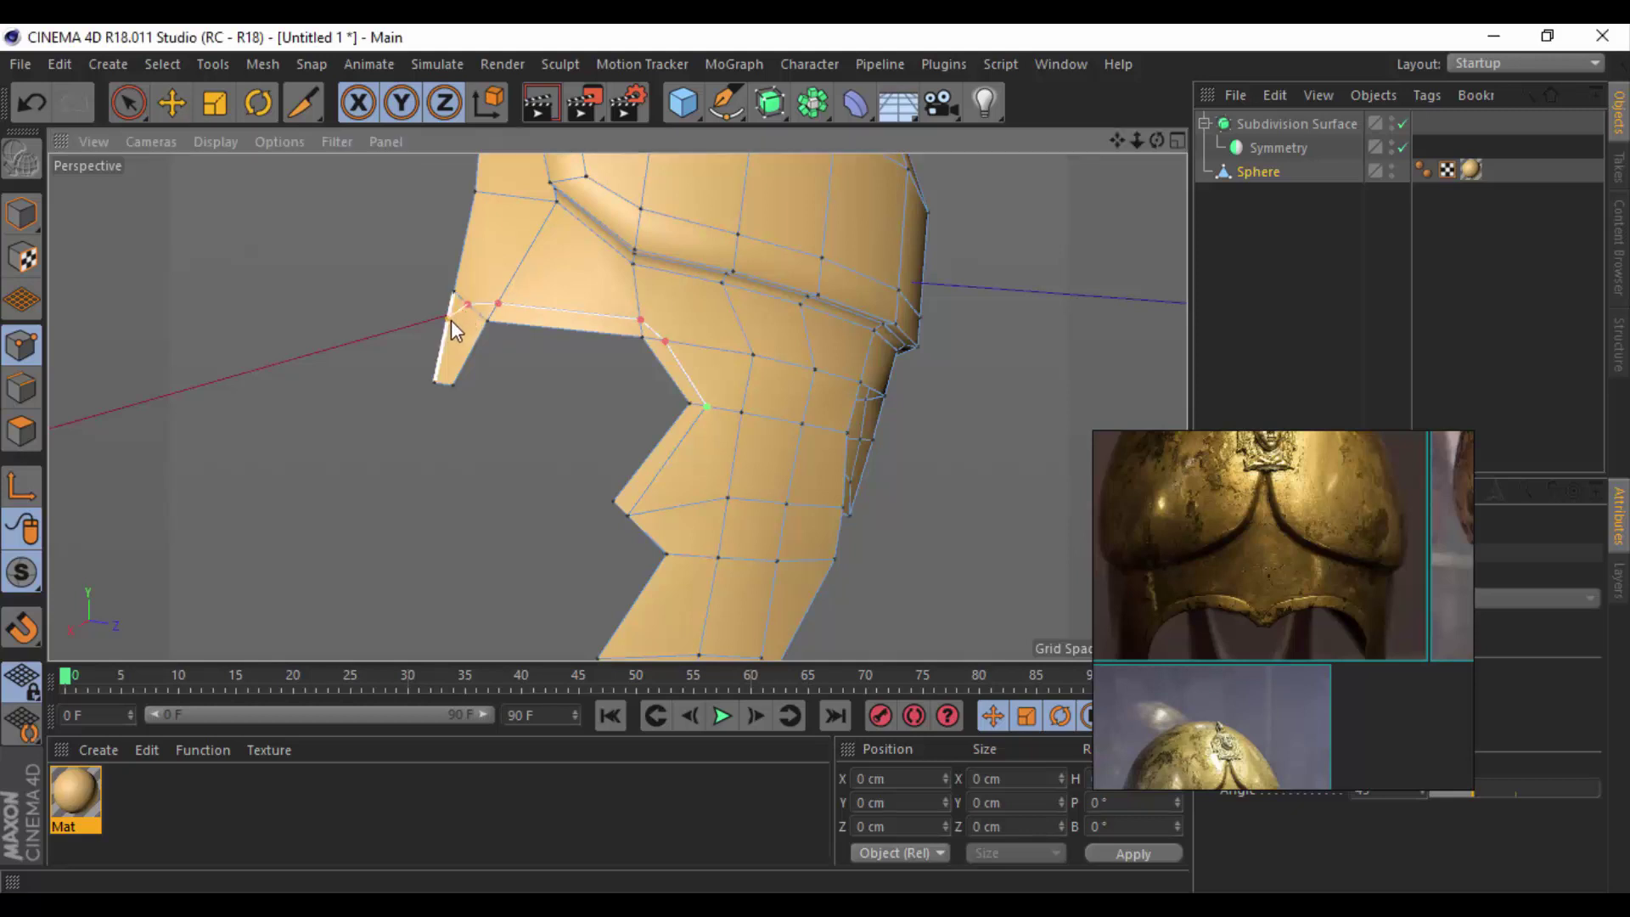
pyautogui.scroll(3, 451, 355)
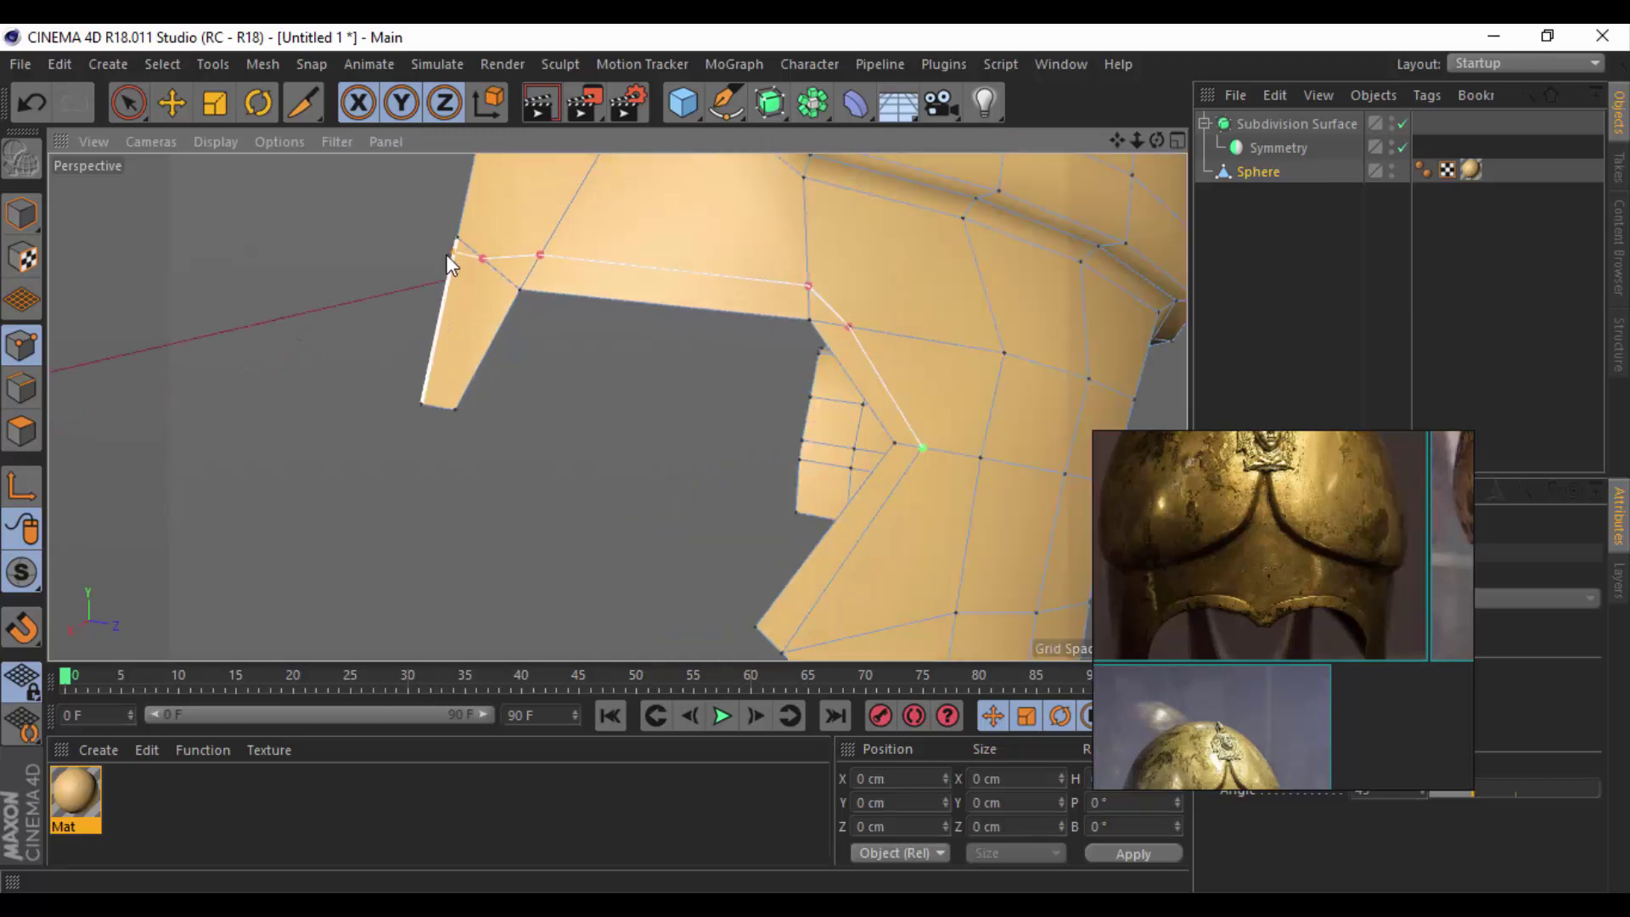
pyautogui.rightClick(246, 291)
pyautogui.click(344, 622)
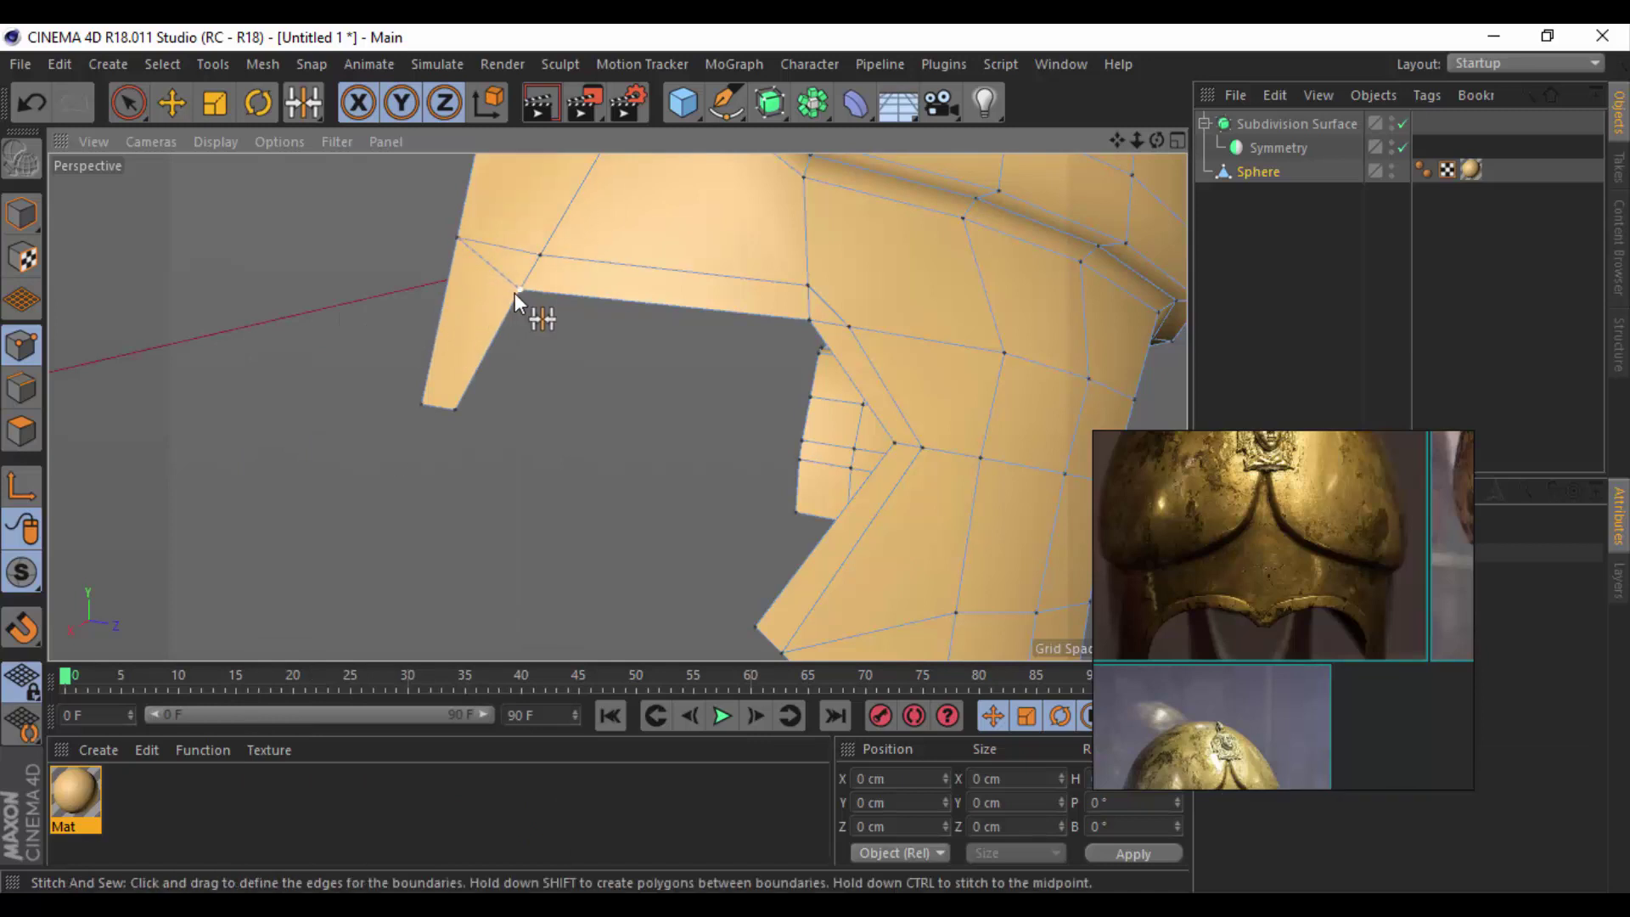
pyautogui.hotkey('ctrl', 'z')
# Line Cut a new edge from the opening's front vertex along its top.
pyautogui.rightClick(418, 313)
pyautogui.click(463, 476)
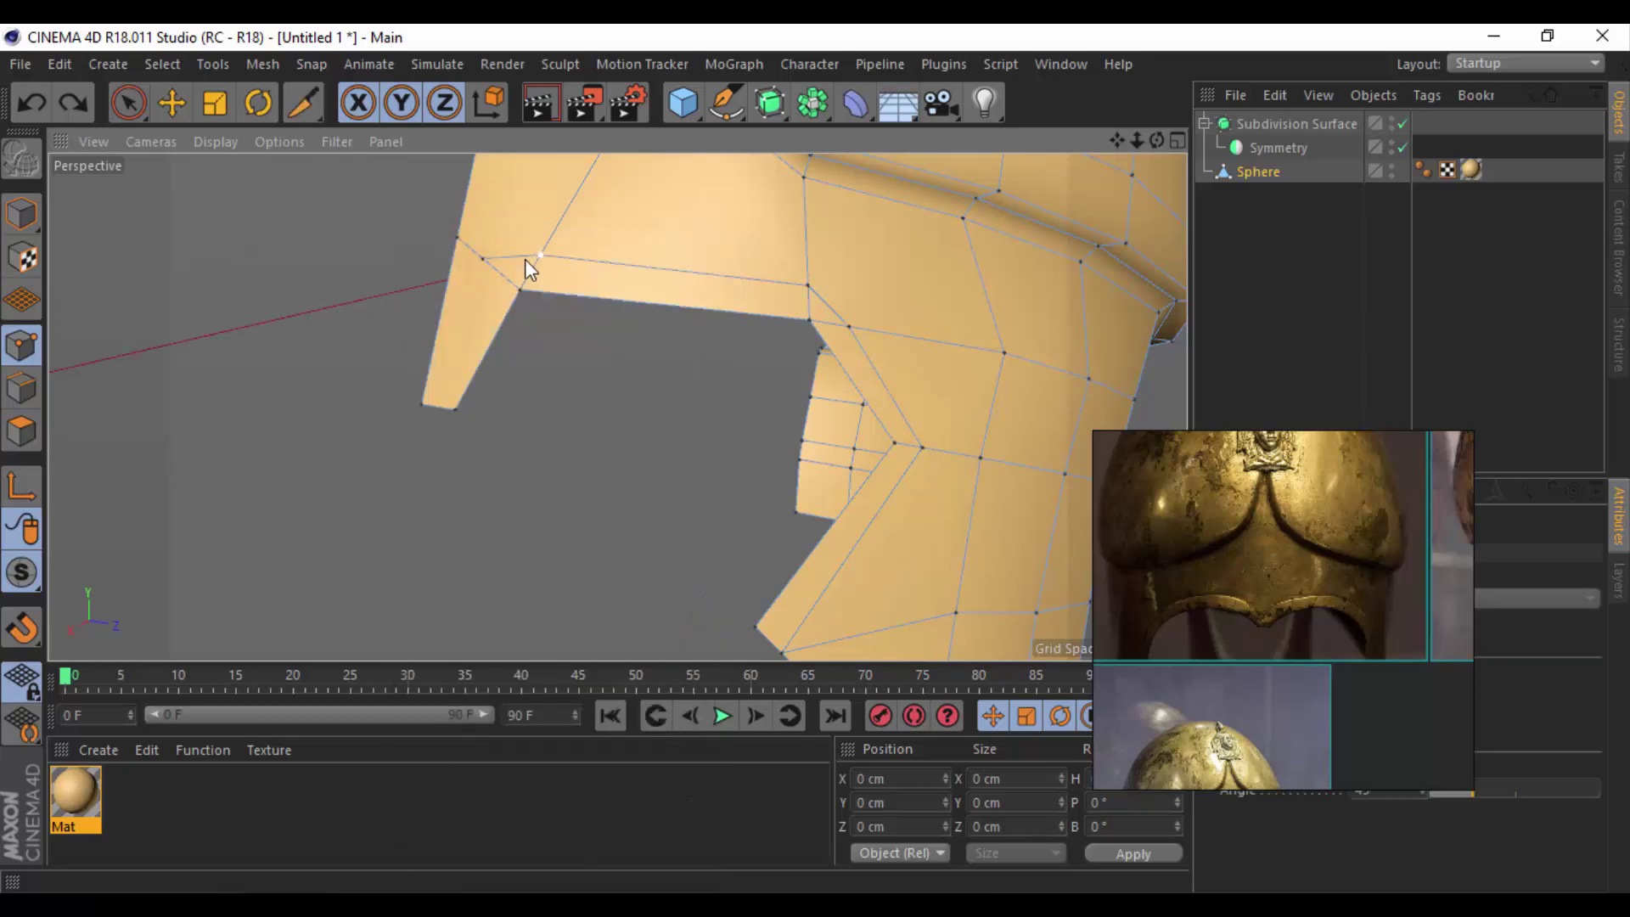
pyautogui.rightClick(520, 264)
pyautogui.click(538, 473)
pyautogui.click(540, 254)
pyautogui.click(460, 237)
pyautogui.click(450, 282)
# Dissolve the unwanted cut edge at the opening's front corner.
pyautogui.click(183, 104)
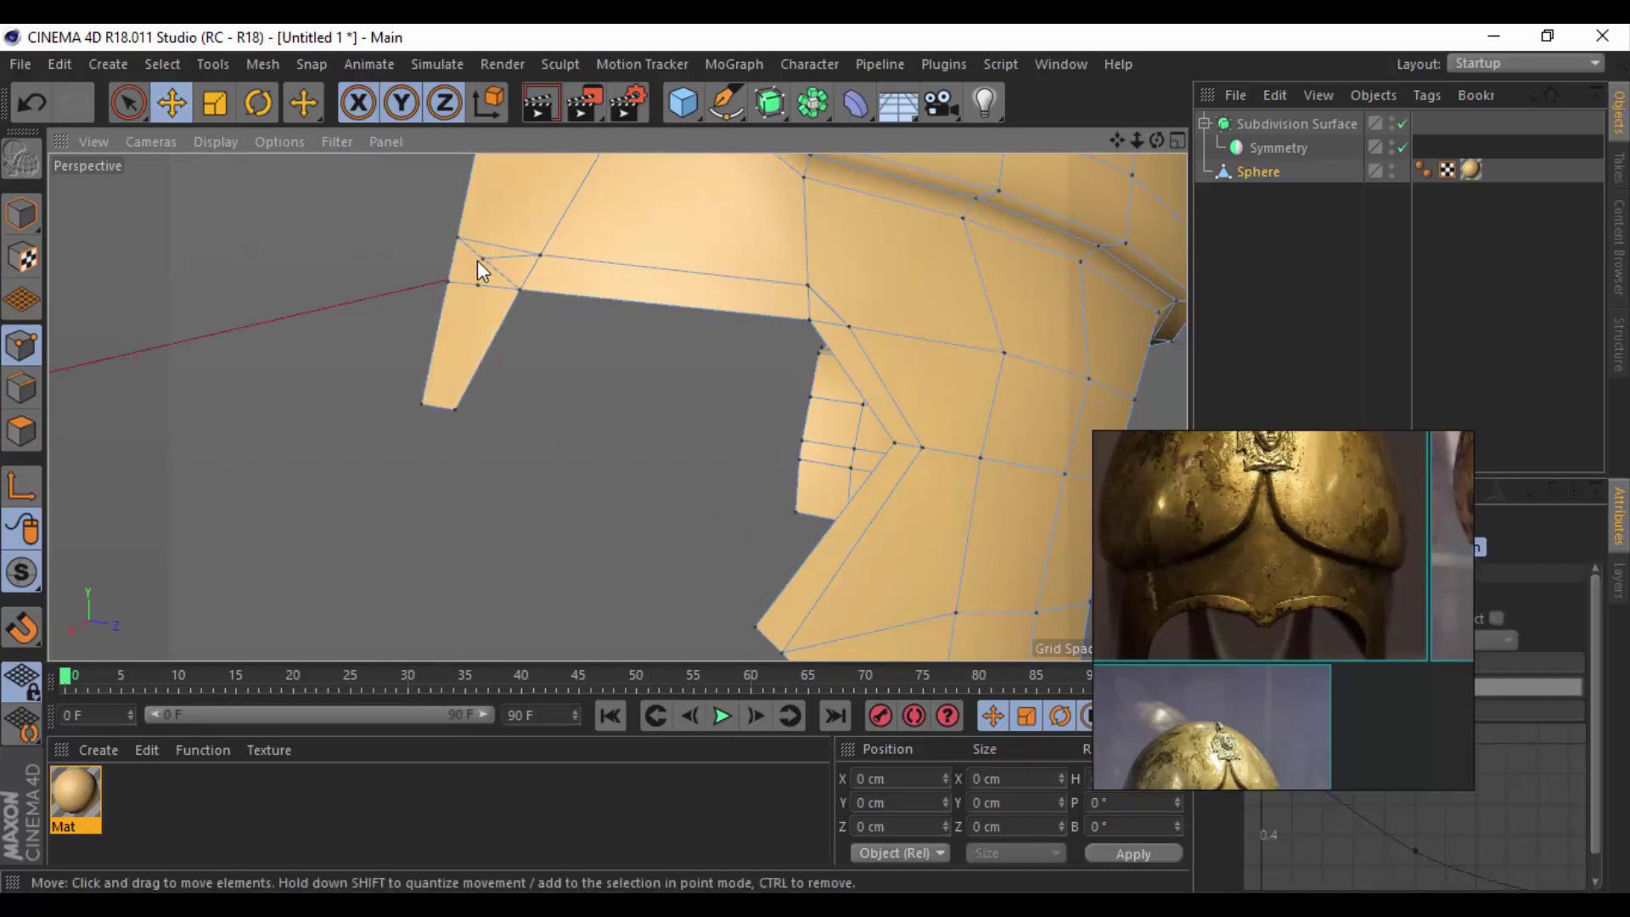
pyautogui.click(481, 257)
pyautogui.rightClick(404, 382)
pyautogui.click(415, 428)
pyautogui.click(479, 283)
pyautogui.rightClick(374, 344)
pyautogui.click(424, 418)
# Re-cut from the opening's top vertex and commit the new edge.
pyautogui.rightClick(576, 417)
pyautogui.click(640, 474)
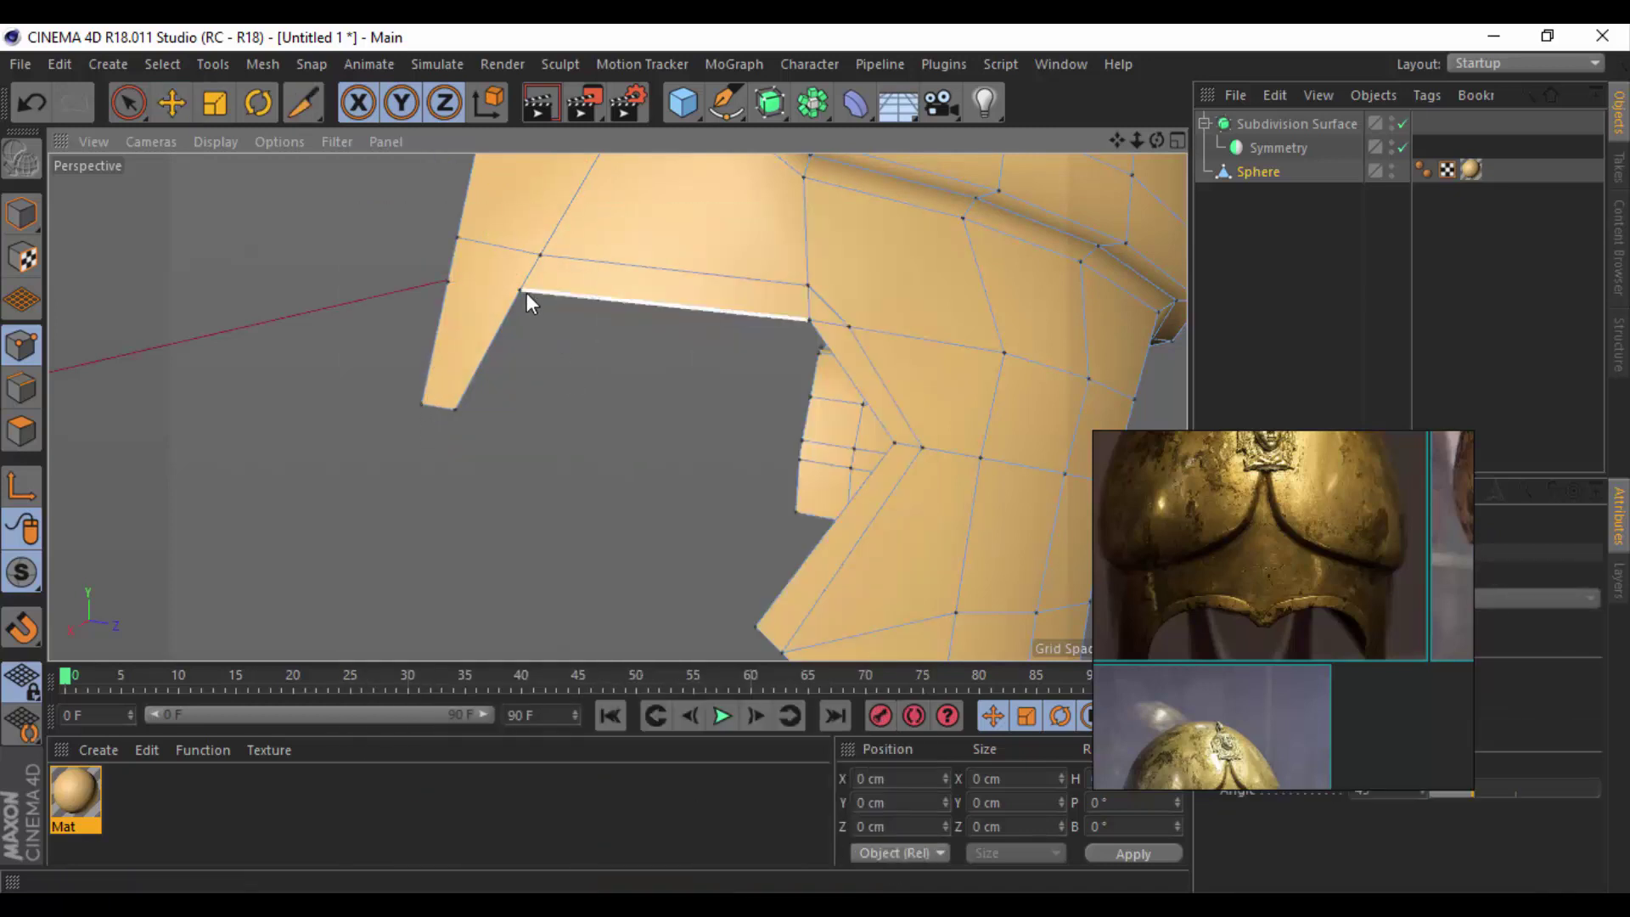
pyautogui.click(523, 293)
pyautogui.press('Escape')
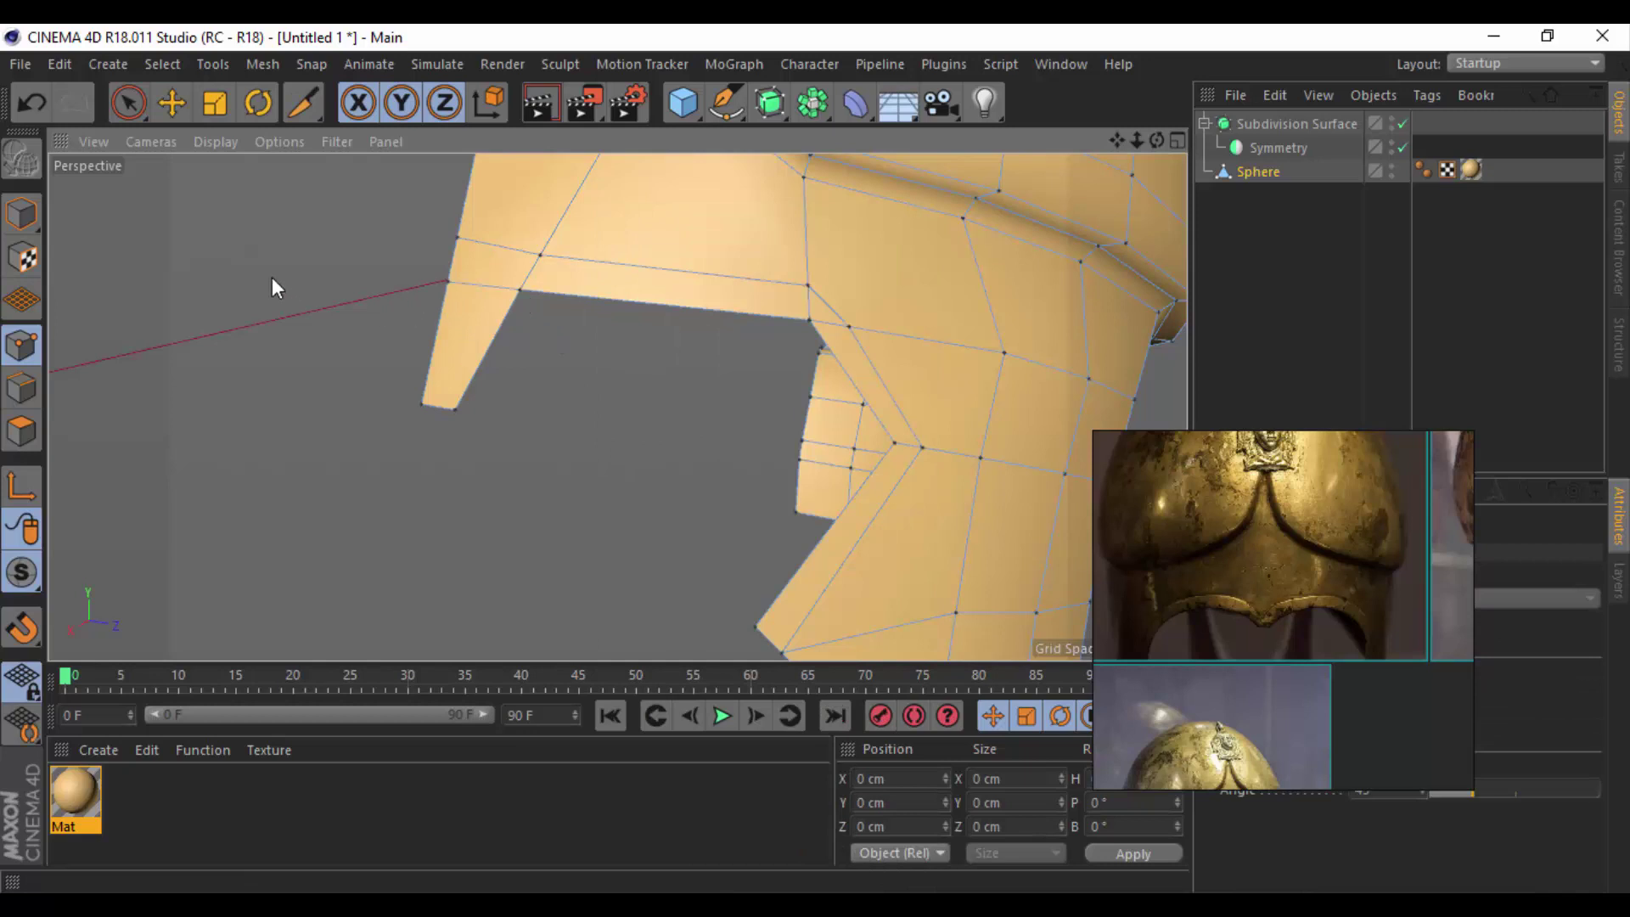
# Slide the opening's front corner vertex down to the lower edge.
pyautogui.press('e')
pyautogui.click(456, 242)
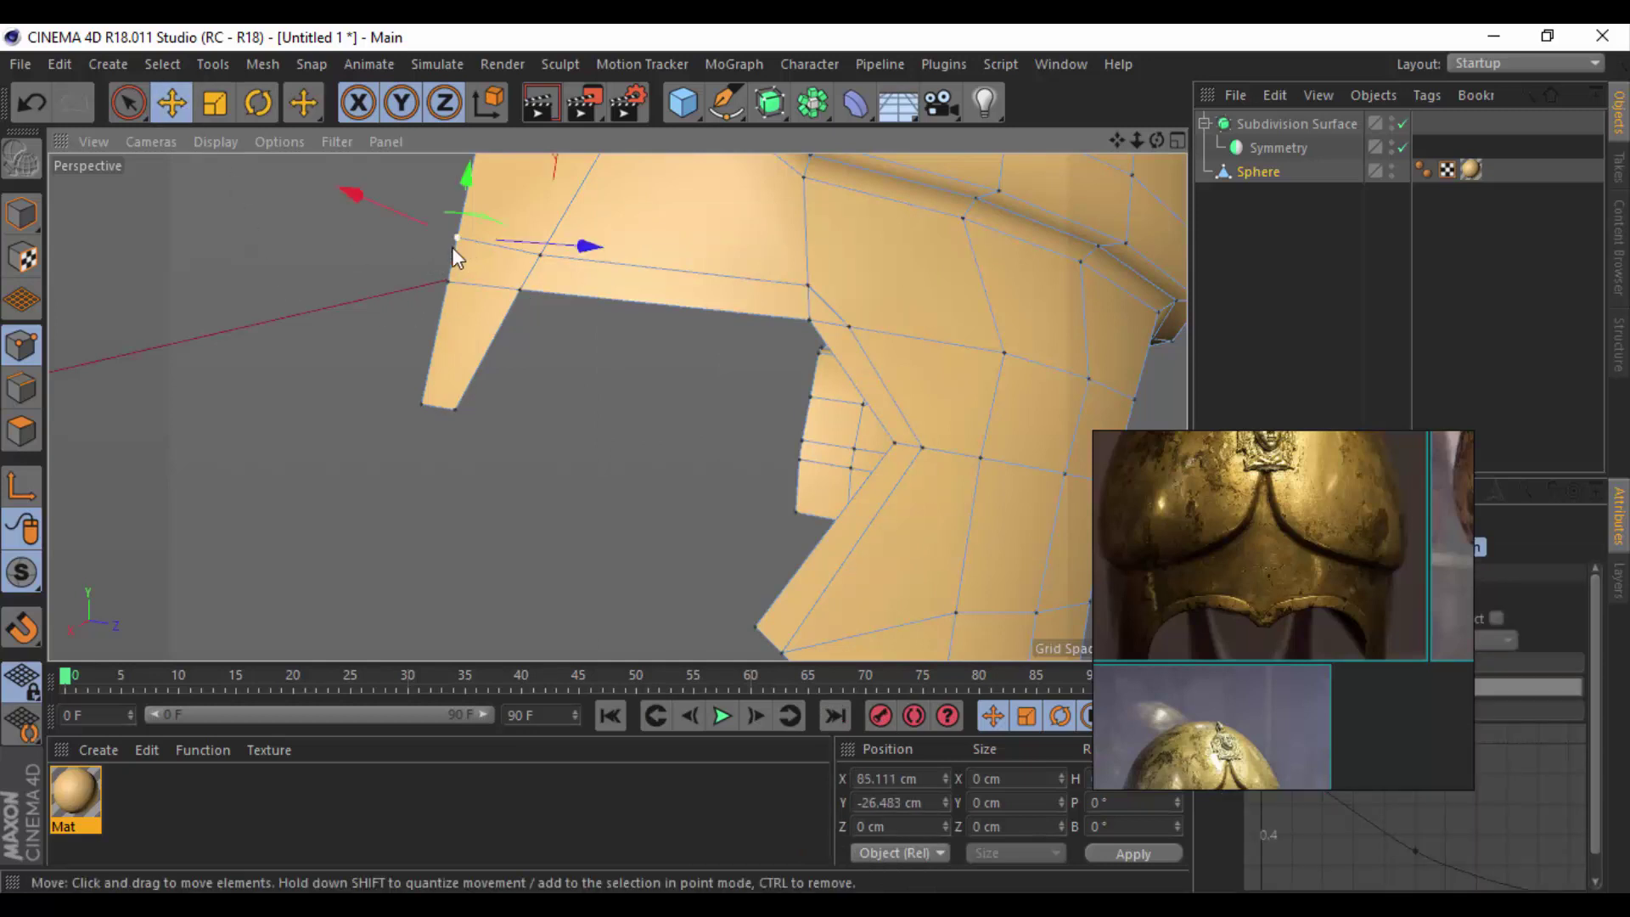
pyautogui.rightClick(313, 322)
pyautogui.click(417, 611)
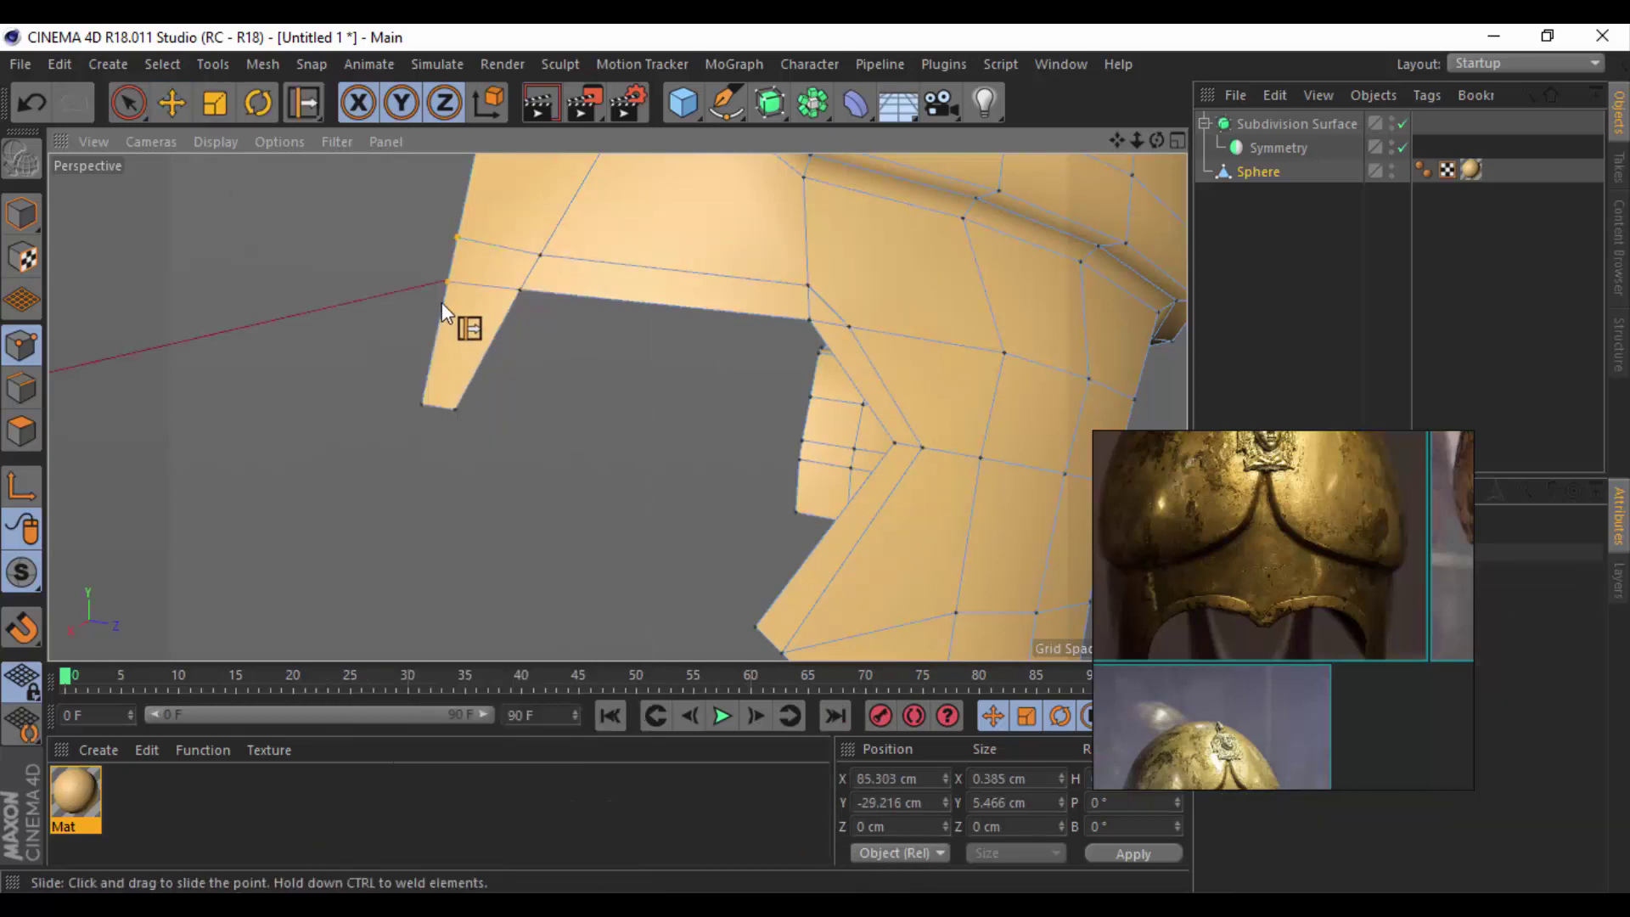
pyautogui.moveTo(446, 312)
pyautogui.mouseDown()
pyautogui.moveTo(445, 297)
pyautogui.moveTo(468, 329)
pyautogui.mouseUp()
pyautogui.moveTo(448, 273); pyautogui.dragTo(450, 389)
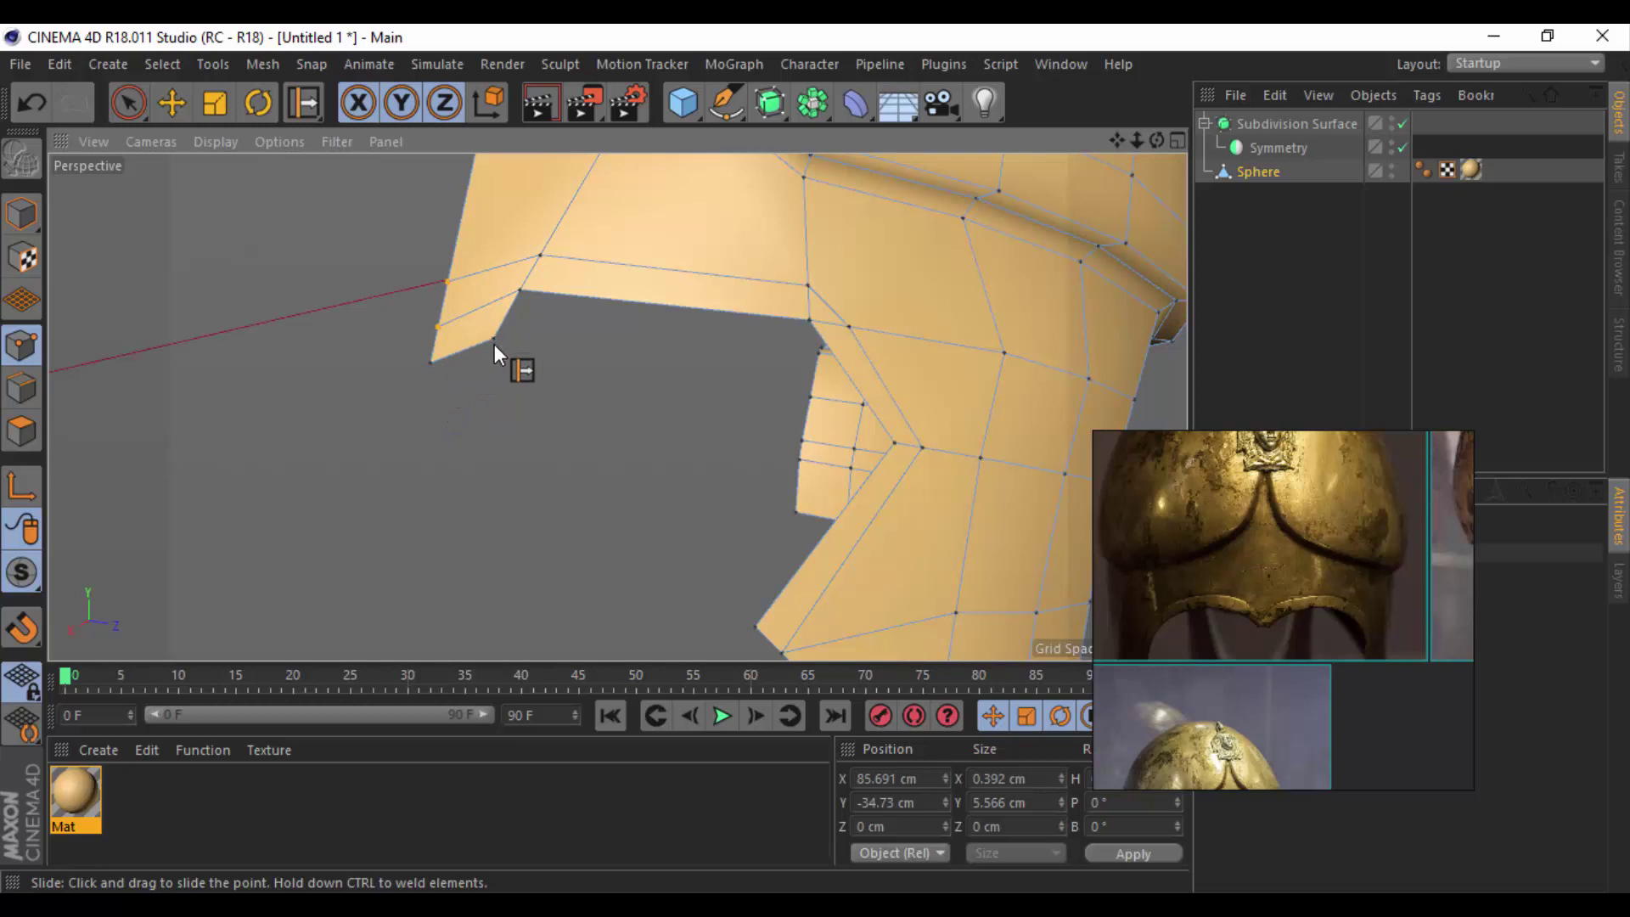
# Try stitching the brow vertex onto the front corner point, then undo it.
pyautogui.rightClick(345, 314)
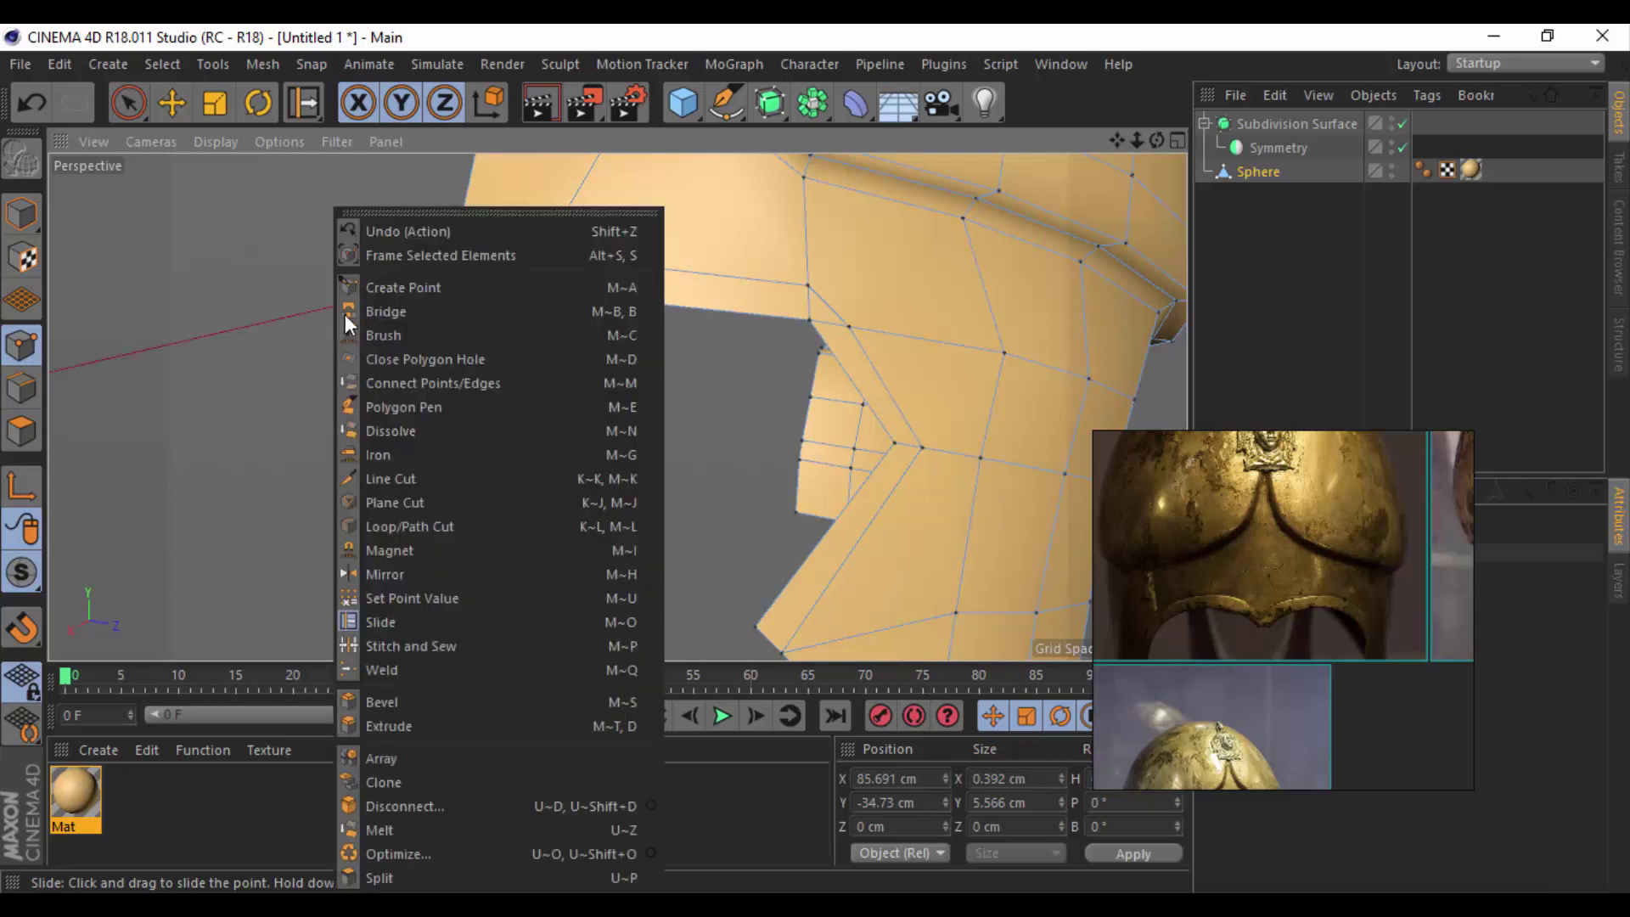
pyautogui.click(409, 497)
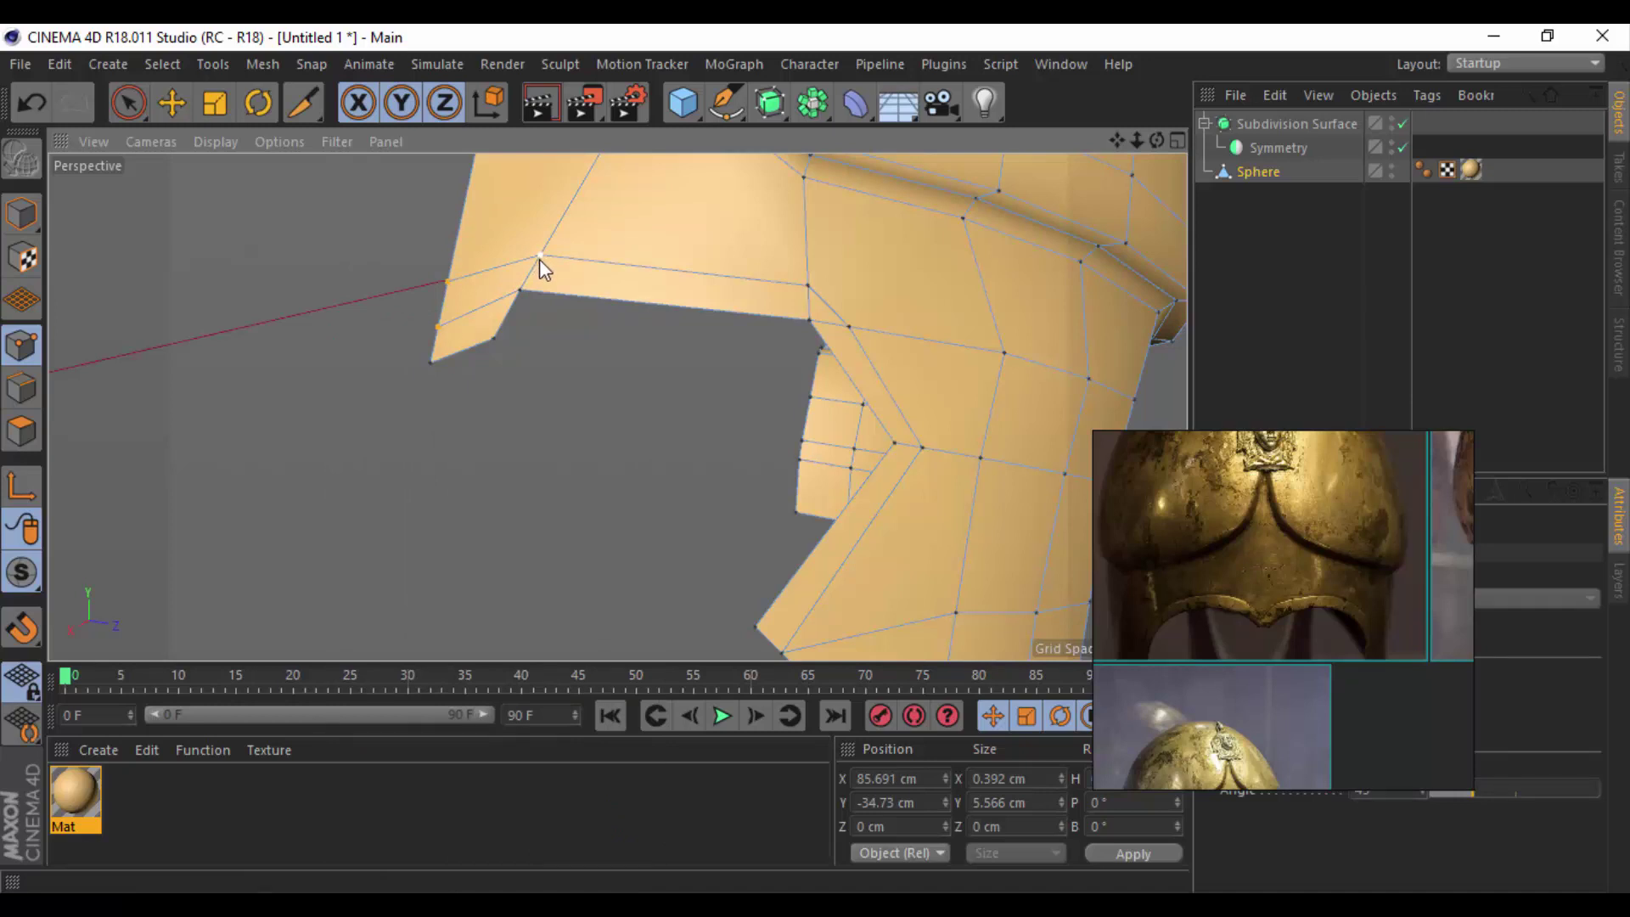
pyautogui.rightClick(320, 400)
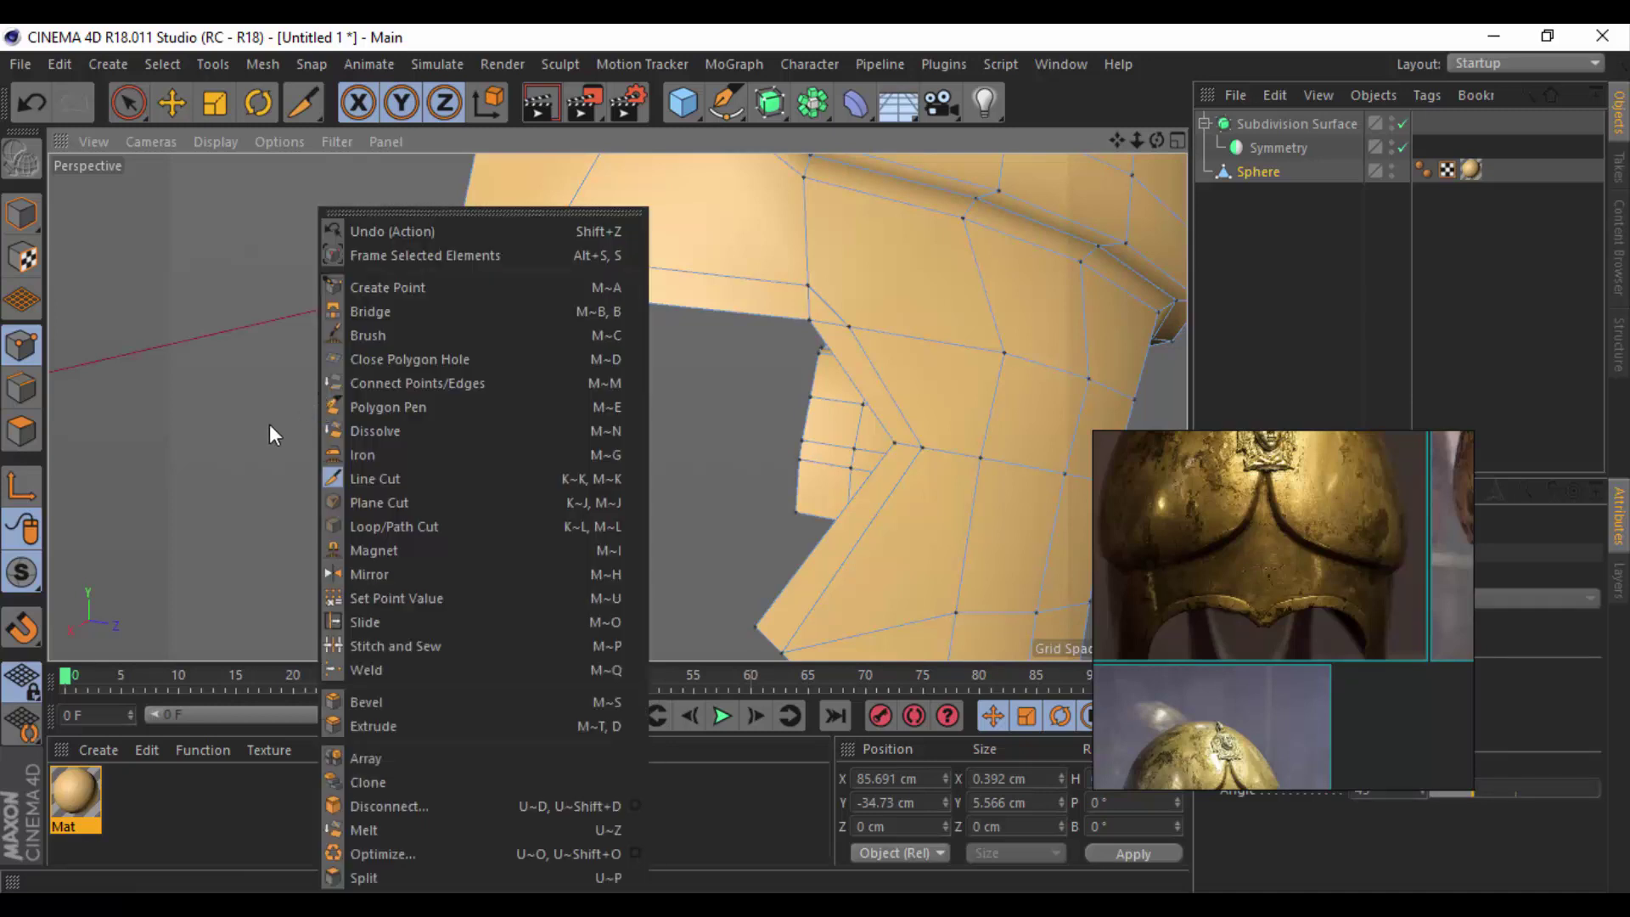
pyautogui.click(384, 668)
pyautogui.rightClick(325, 487)
pyautogui.click(373, 574)
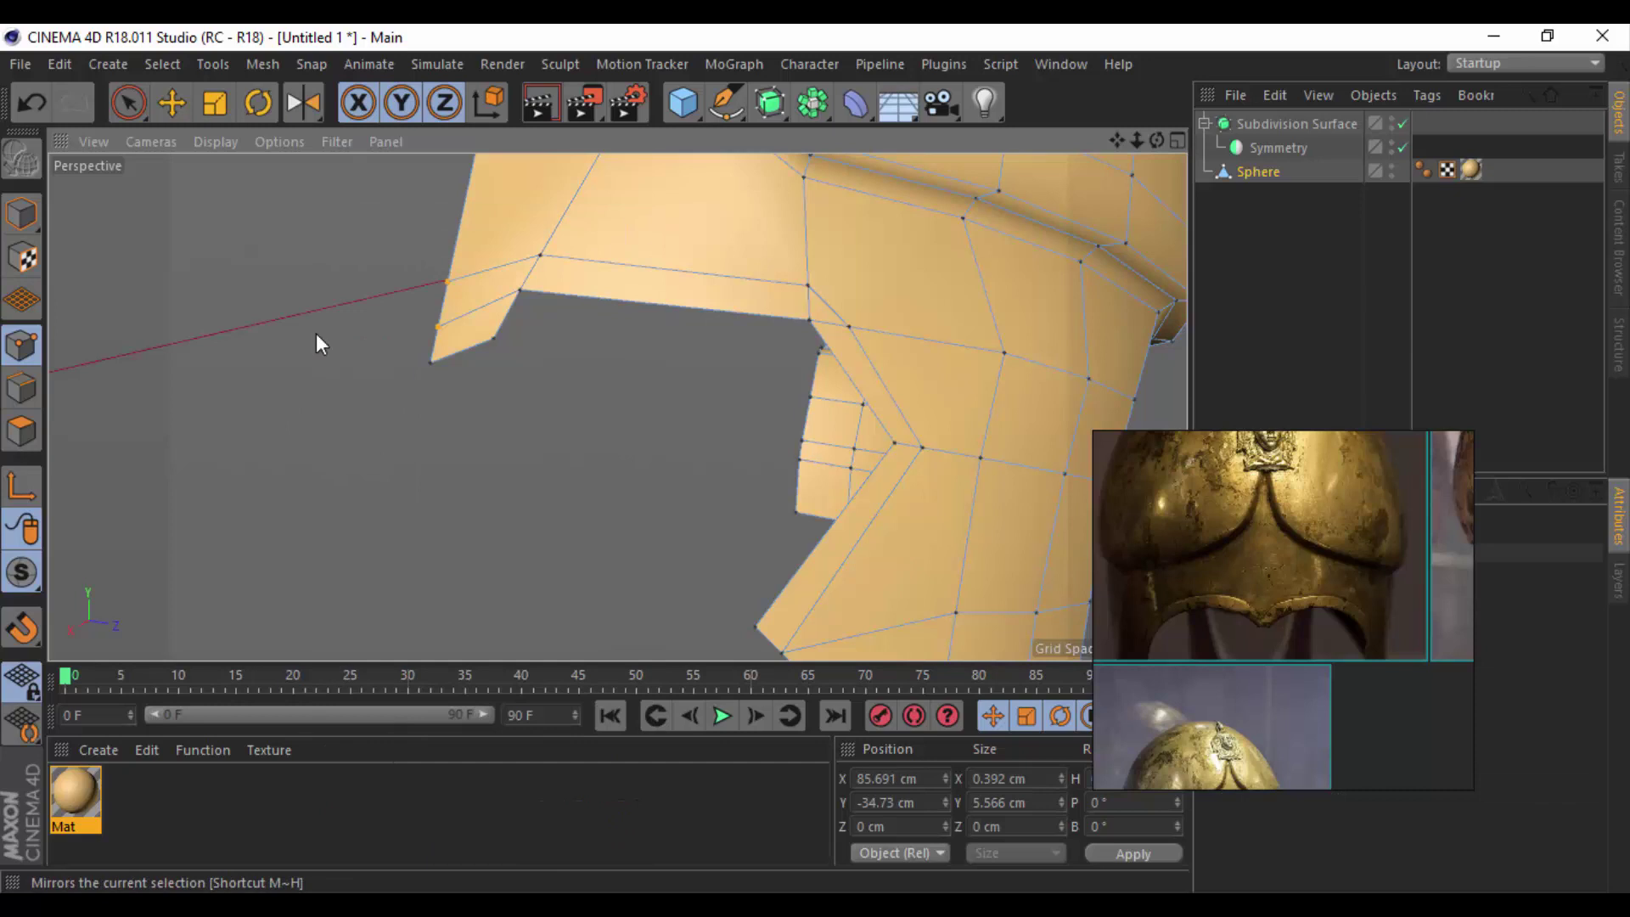
pyautogui.rightClick(315, 126)
pyautogui.click(370, 326)
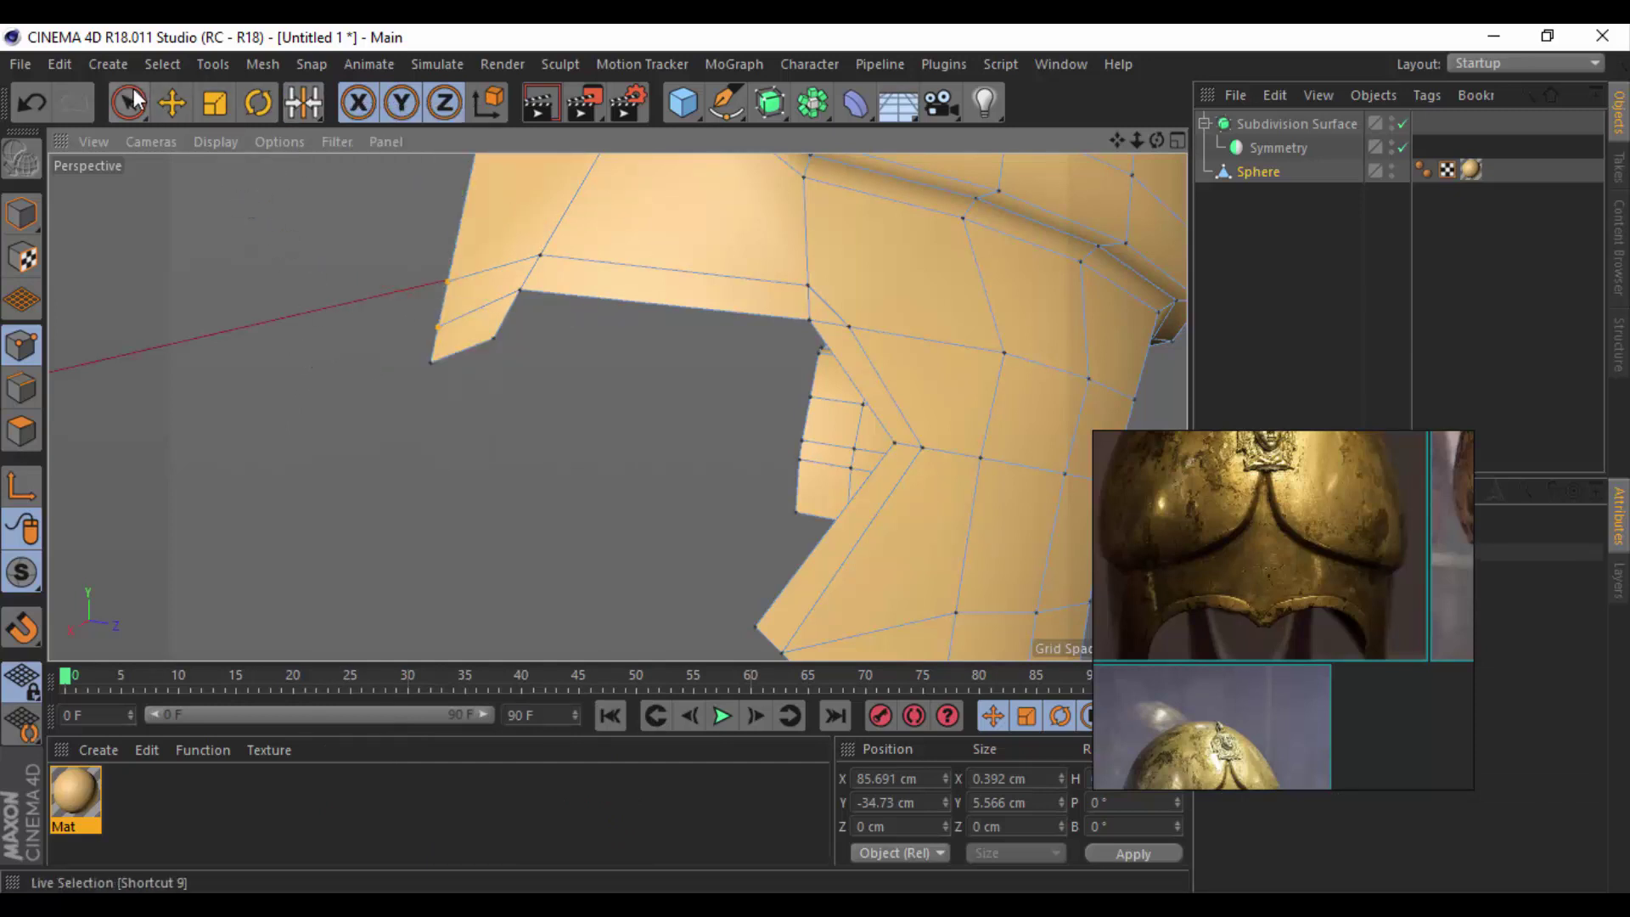
pyautogui.rightClick(329, 194)
pyautogui.click(352, 179)
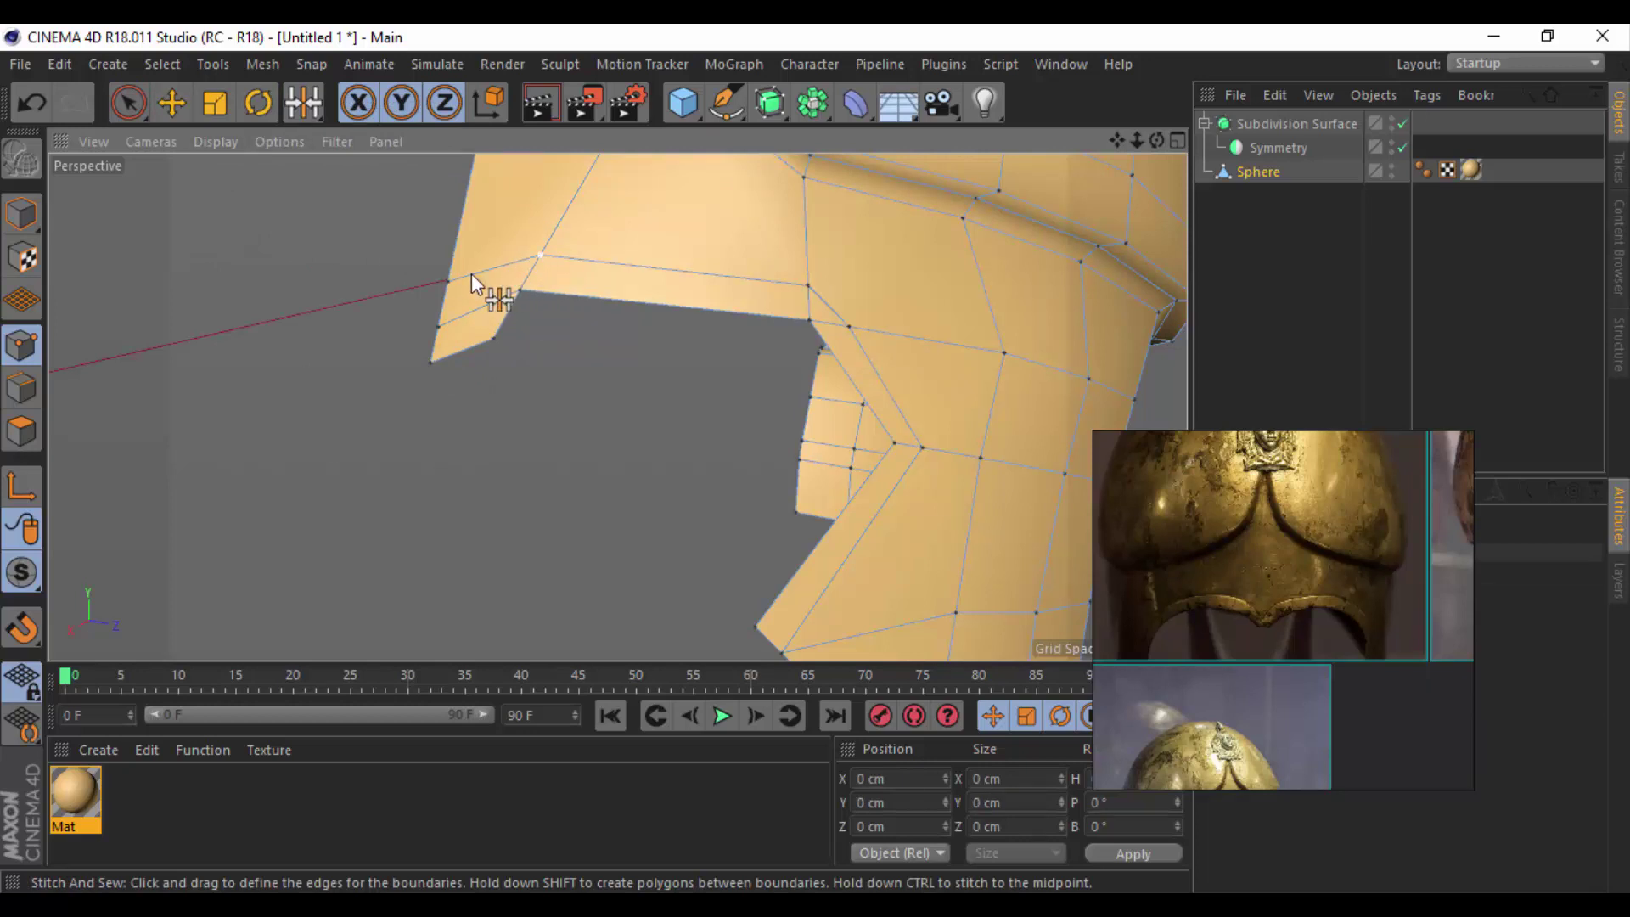
pyautogui.moveTo(471, 274); pyautogui.dragTo(435, 318)
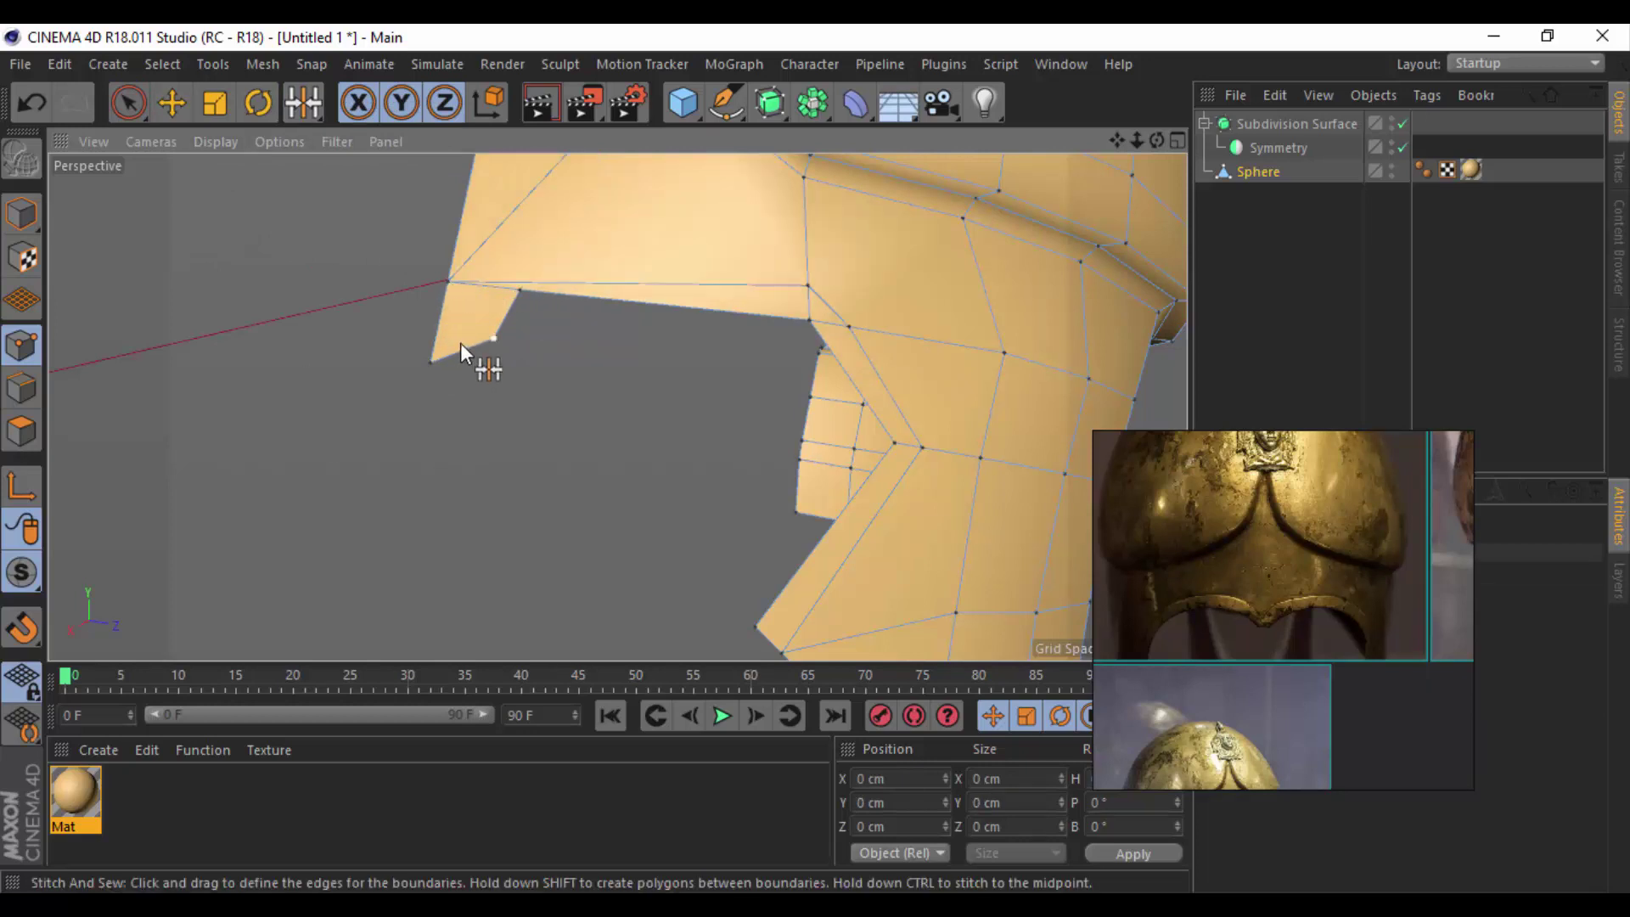
pyautogui.hotkey('ctrl', 'z')
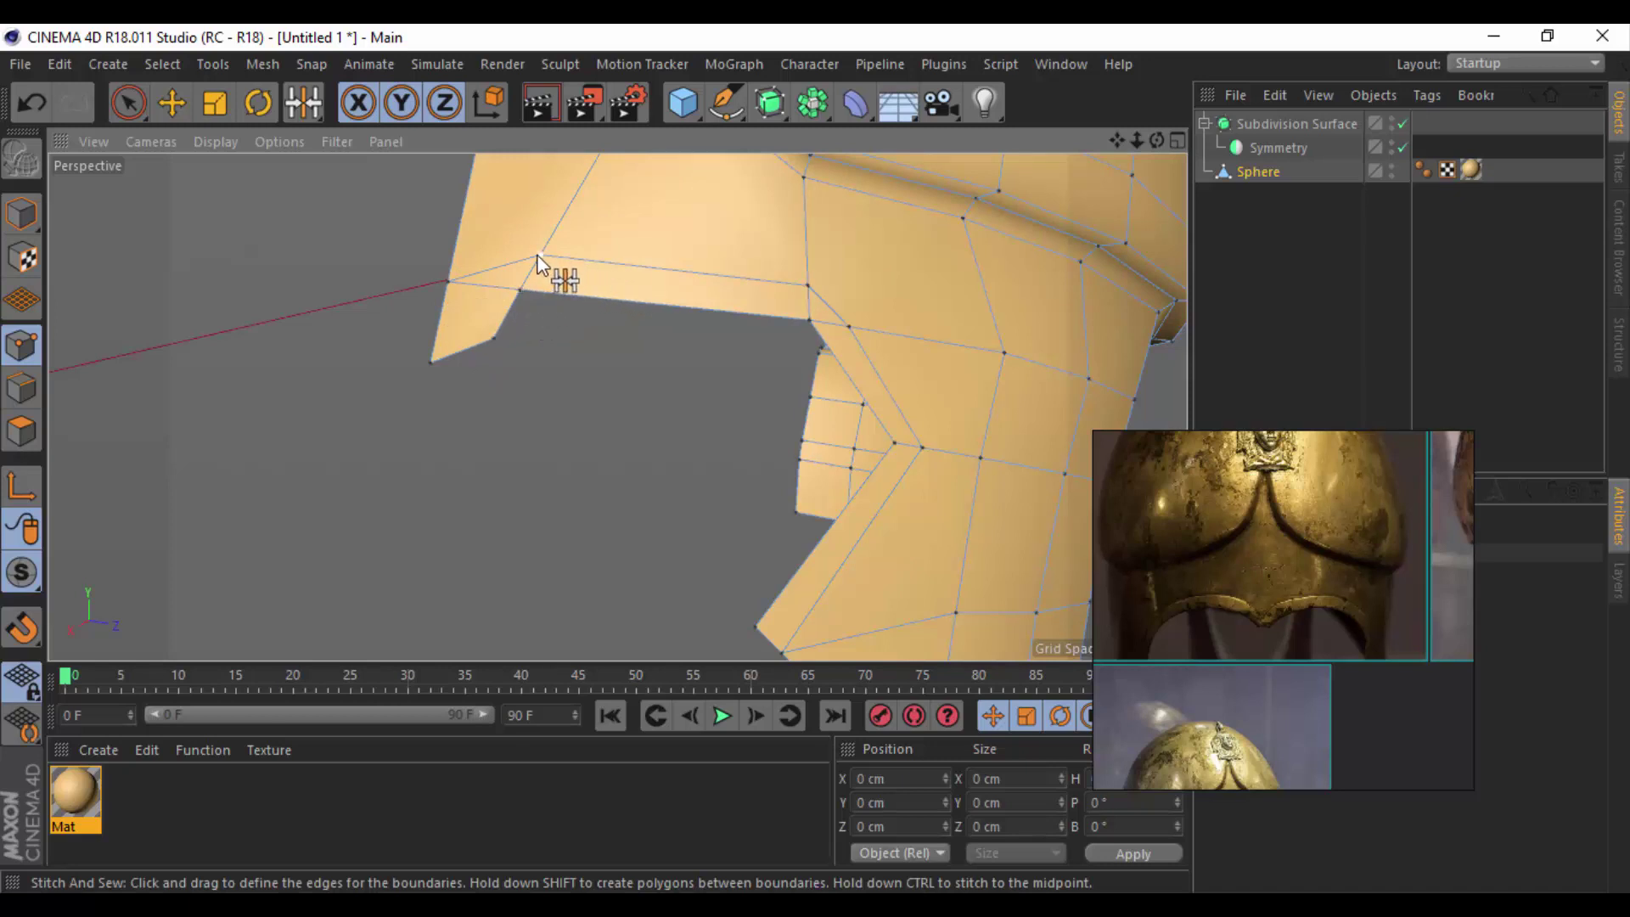
# Stitch the brow vertex onto its neighbour and slide the edge end along the brow.
pyautogui.keyDown('alt'); pyautogui.moveTo(599, 304); pyautogui.dragTo(610, 458, button='middle'); pyautogui.keyUp('alt')
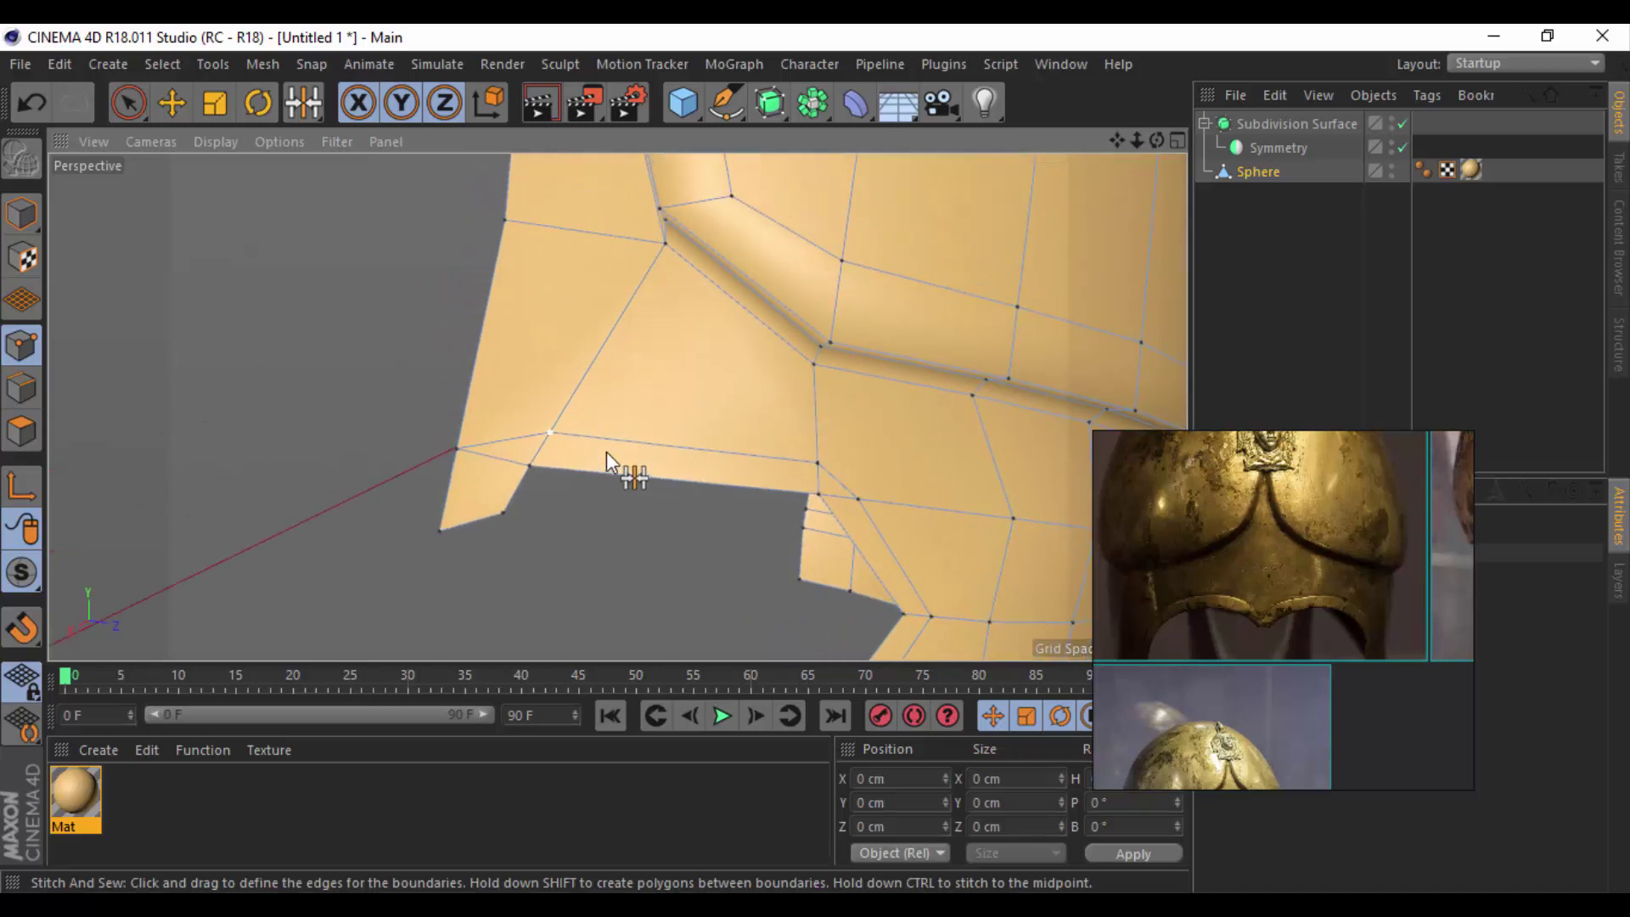
pyautogui.scroll(3, 543, 501)
pyautogui.scroll(-3, 562, 348)
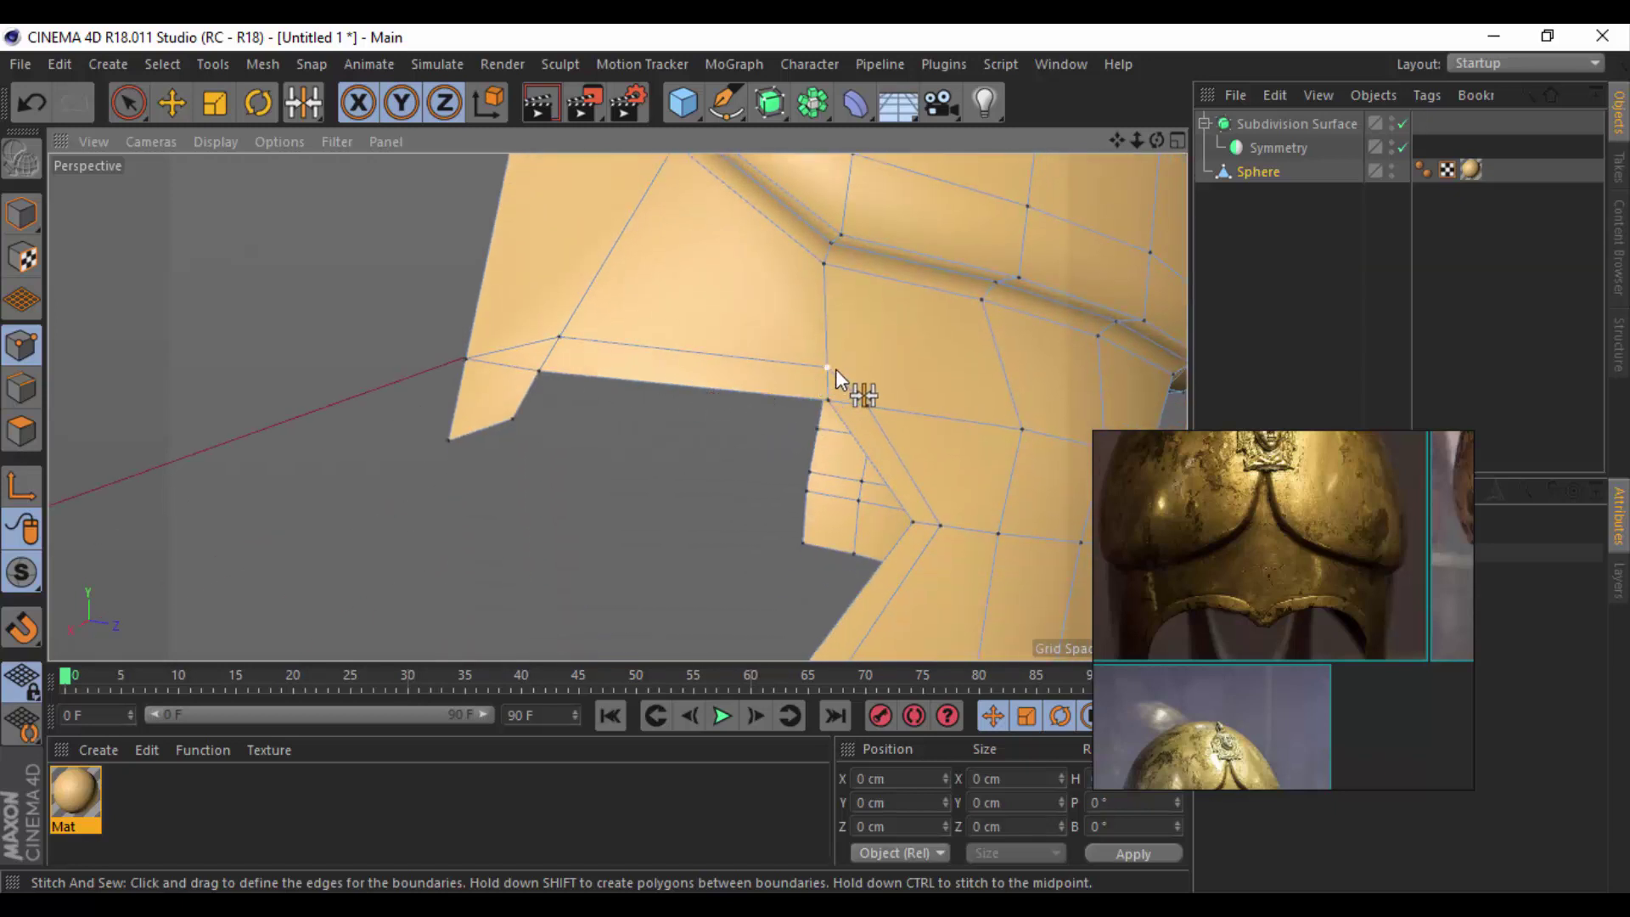
pyautogui.moveTo(864, 395); pyautogui.dragTo(866, 404)
pyautogui.rightClick(764, 452)
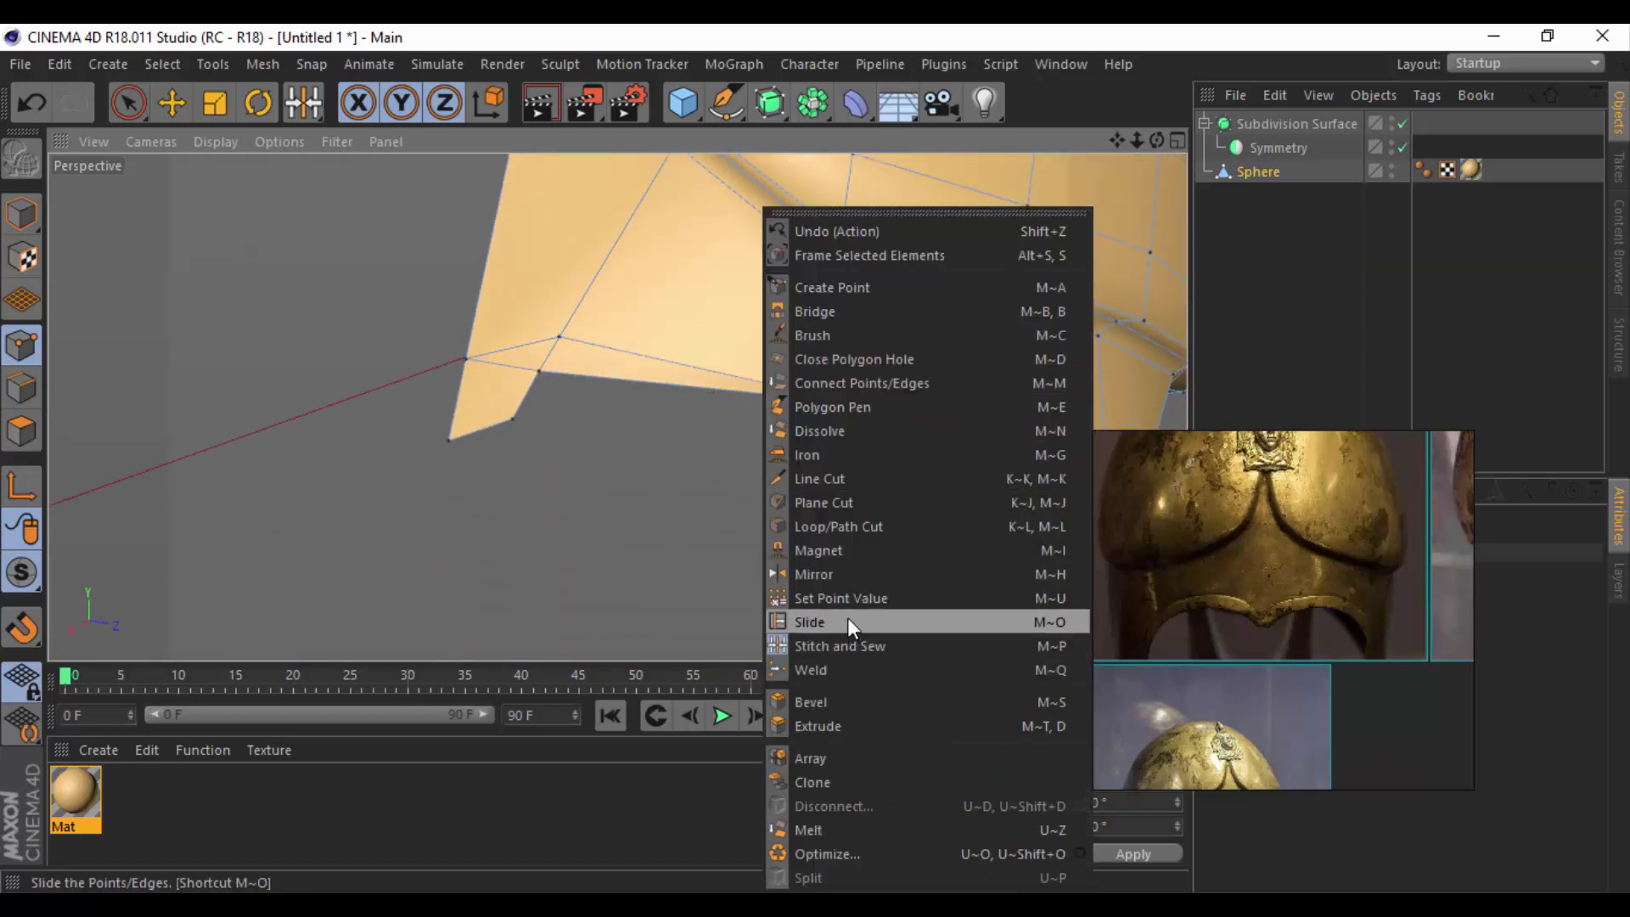
pyautogui.click(847, 620)
pyautogui.moveTo(853, 373); pyautogui.dragTo(837, 404)
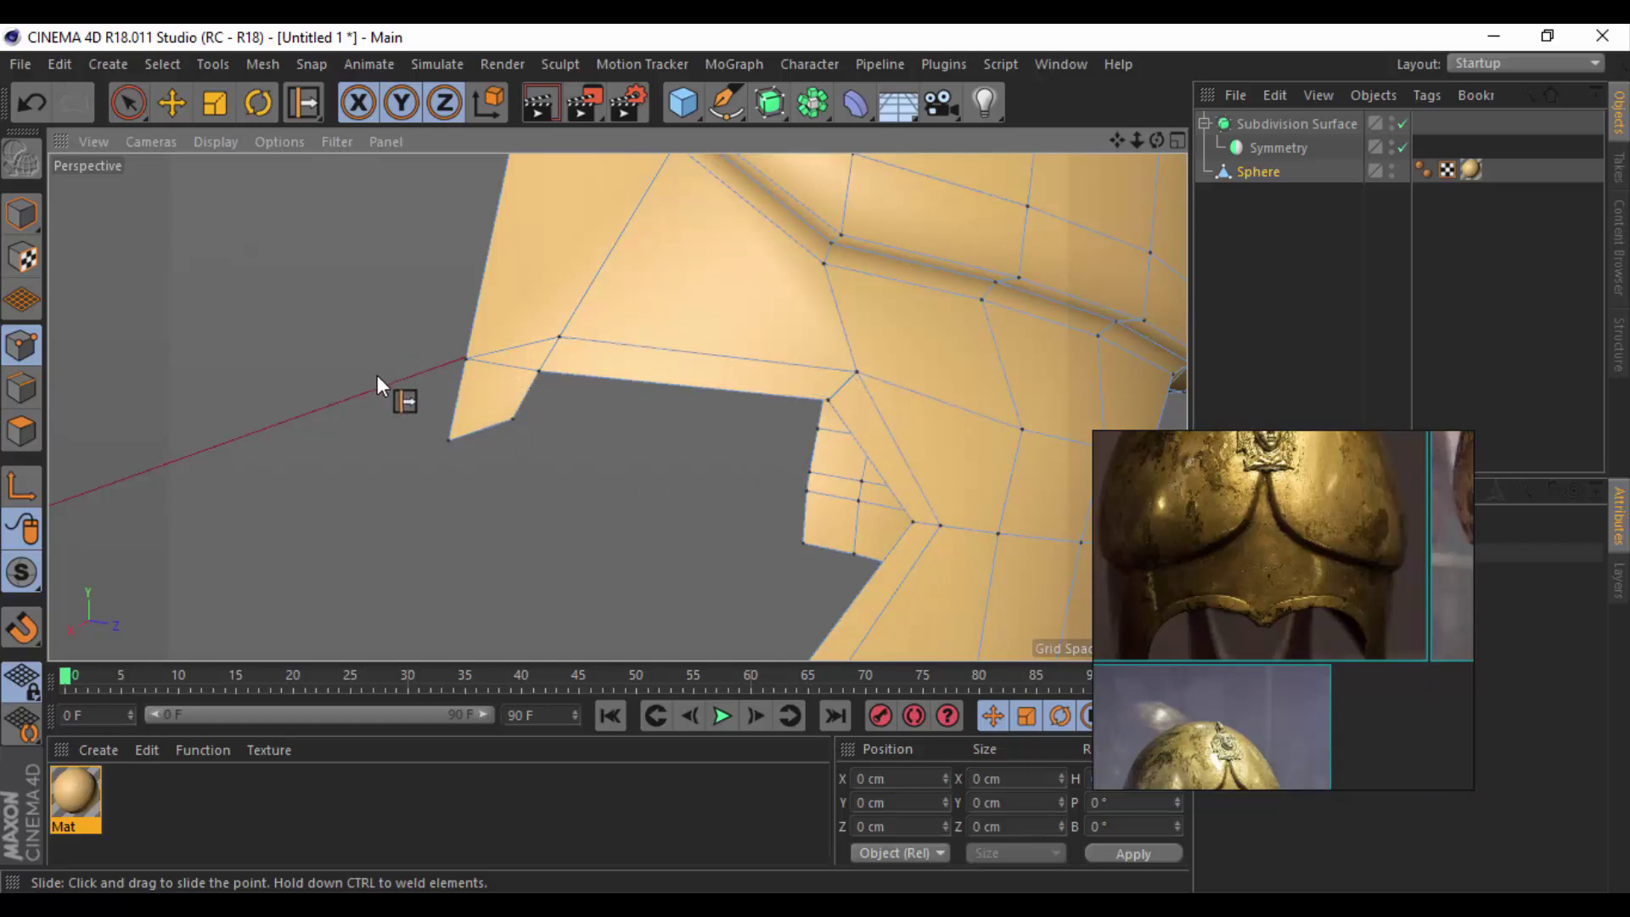
# Start a Line Cut from the flap's left edge across its front tip.
pyautogui.rightClick(384, 436)
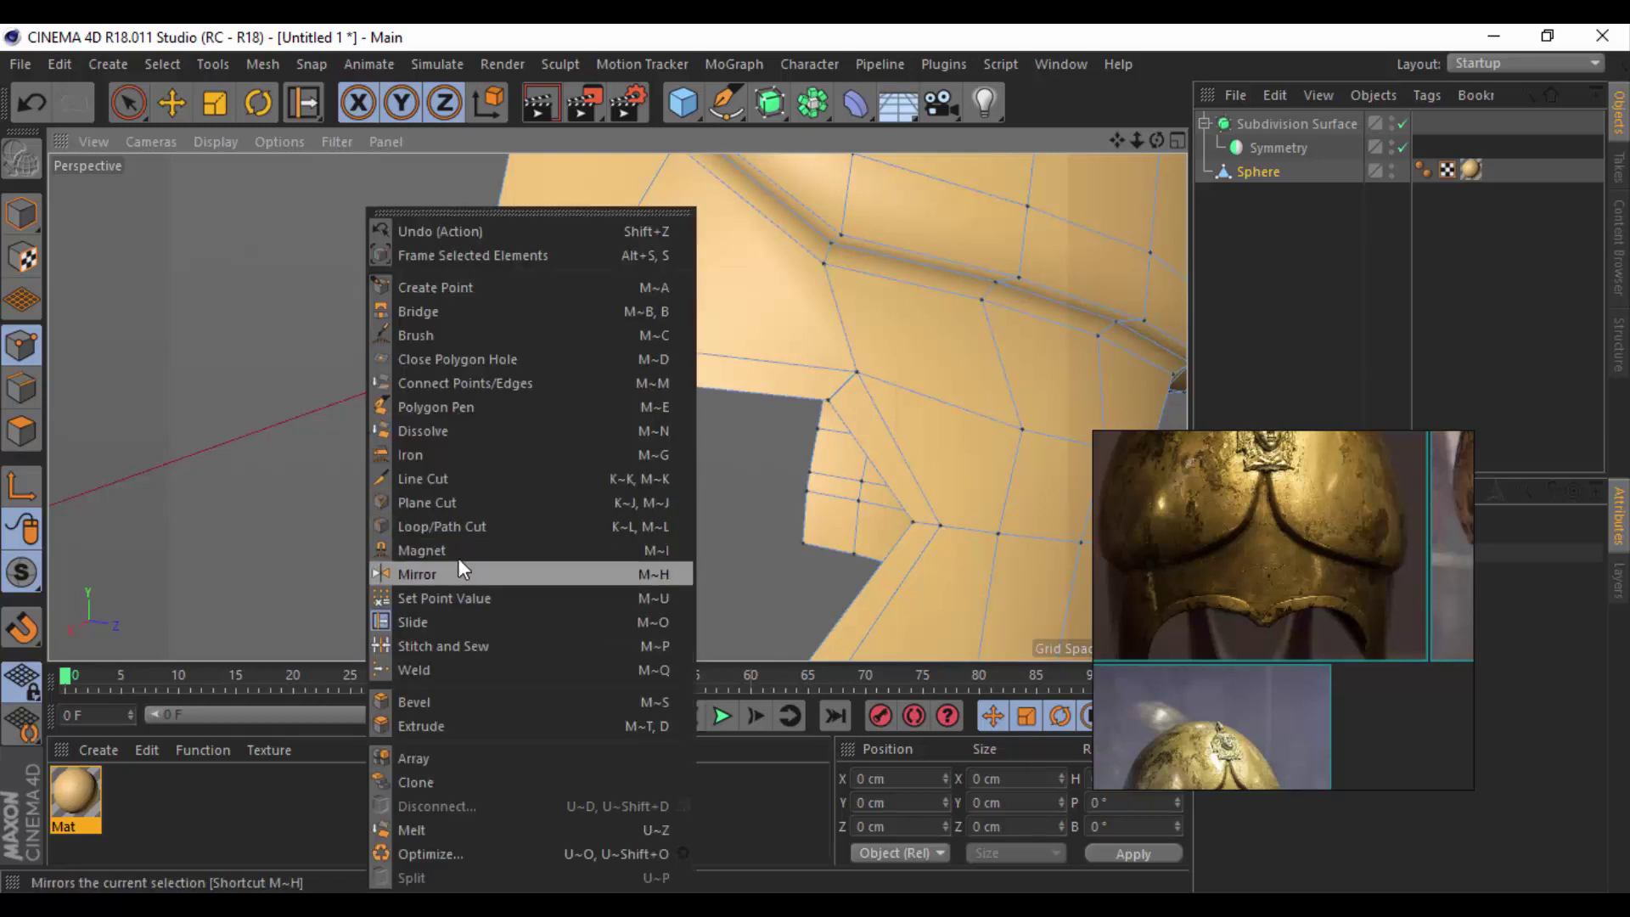
pyautogui.click(462, 478)
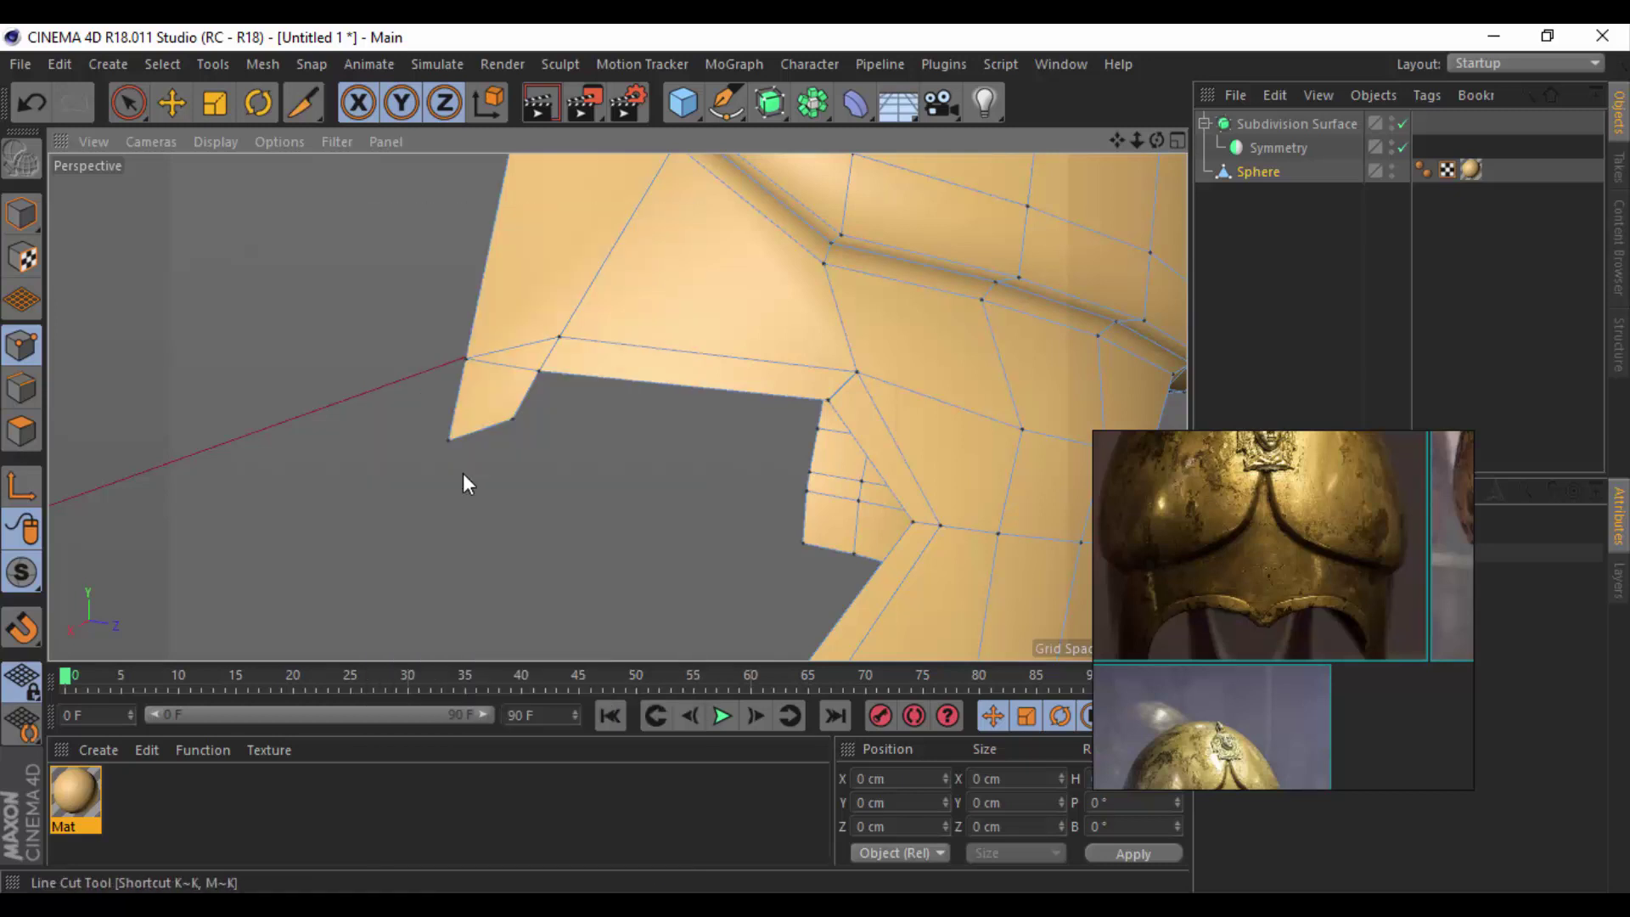
pyautogui.click(448, 406)
# Finish the cut across the flap tip and switch to loop selection.
pyautogui.click(172, 102)
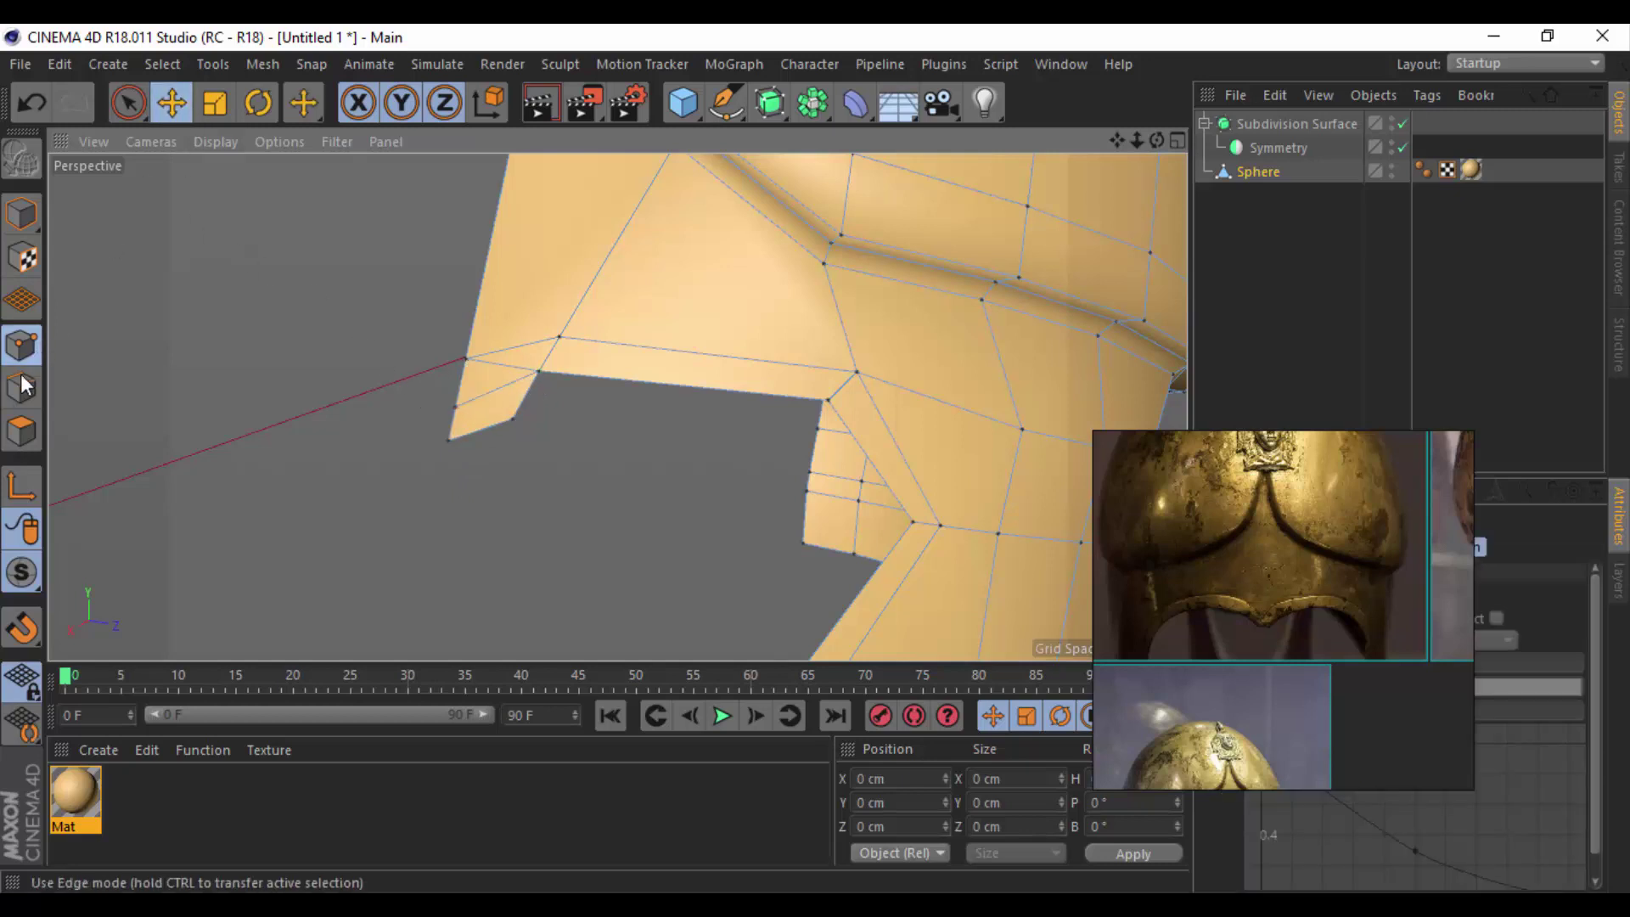
pyautogui.click(24, 387)
pyautogui.click(487, 360)
pyautogui.rightClick(307, 380)
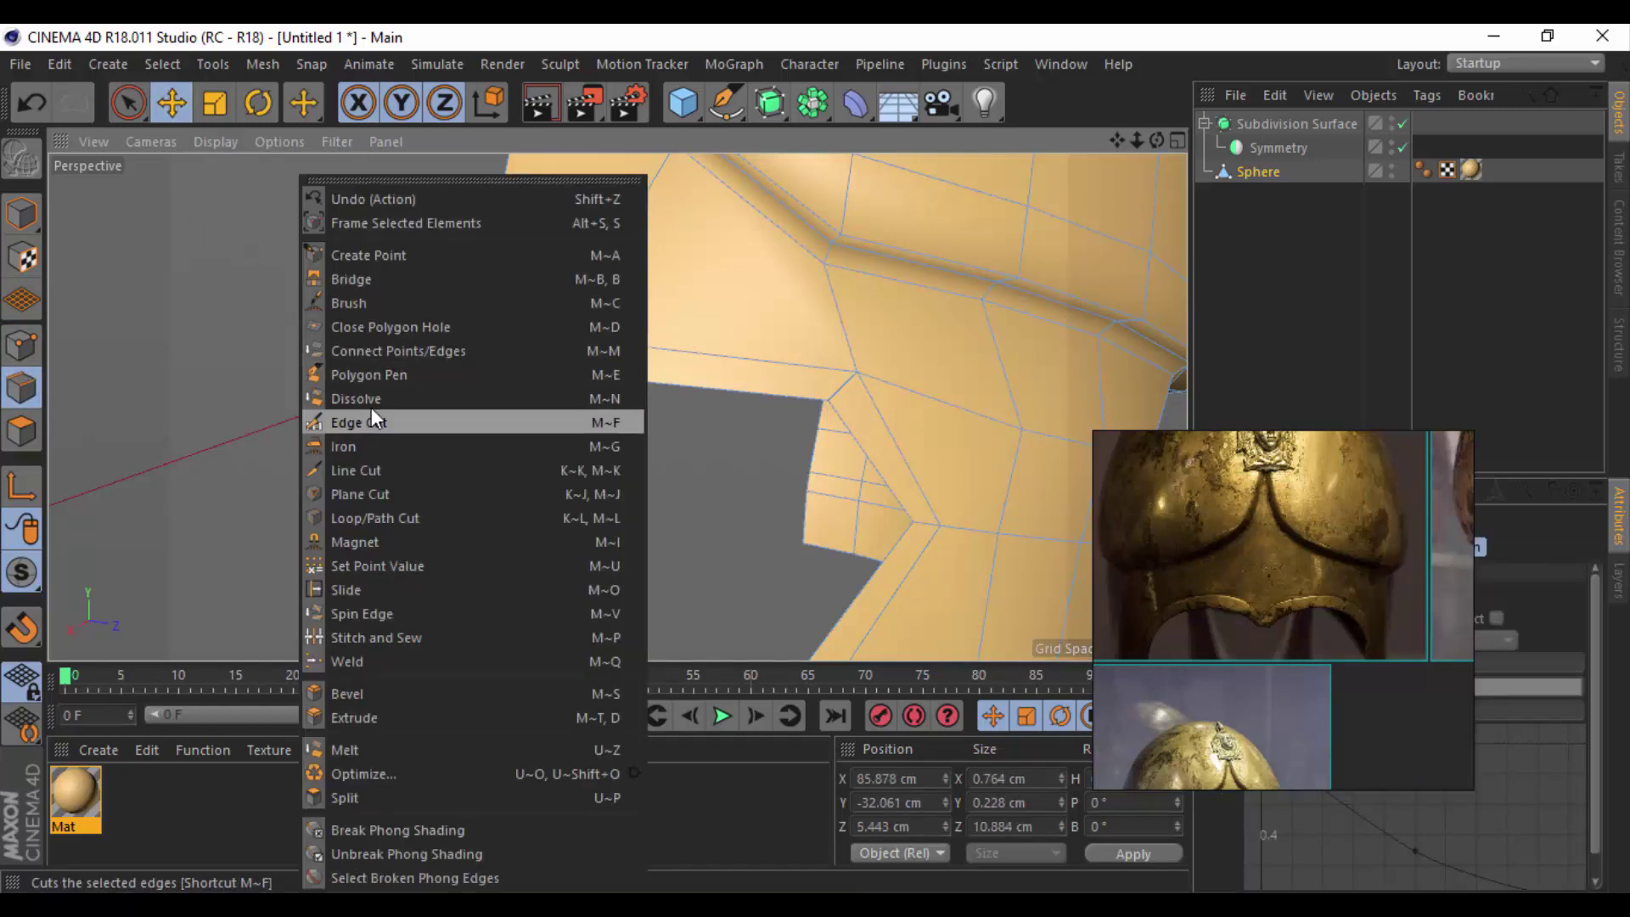
pyautogui.click(455, 433)
pyautogui.press('u')
pyautogui.press('l')
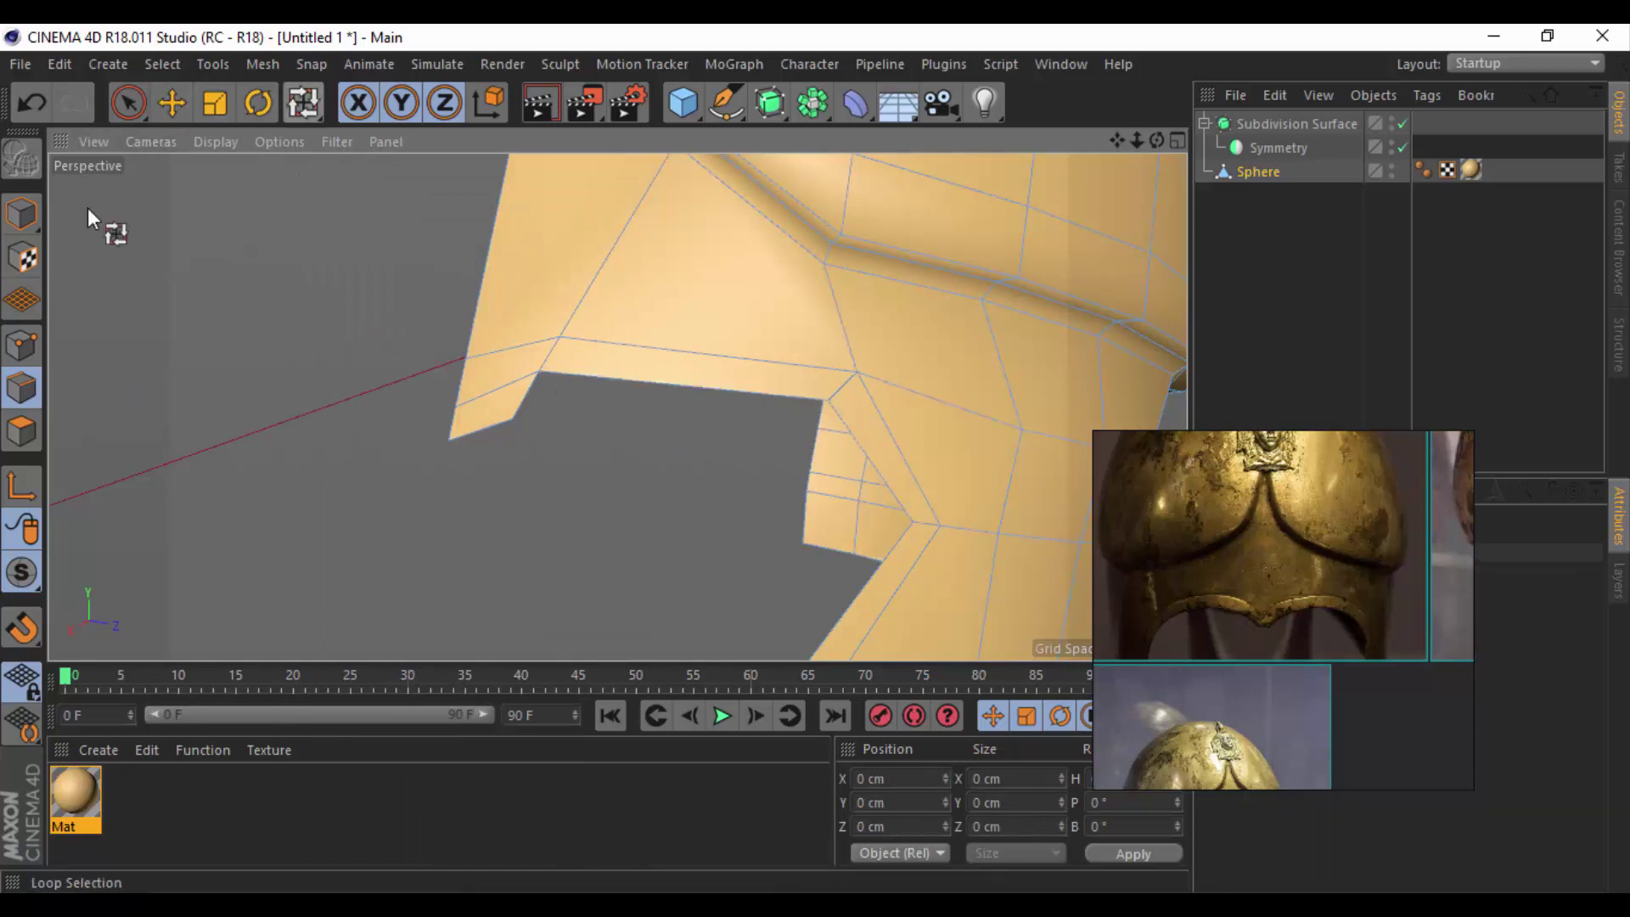
# Loop-select the polygon rim around the face opening and nudge it slightly.
pyautogui.click(21, 430)
pyautogui.click(837, 394)
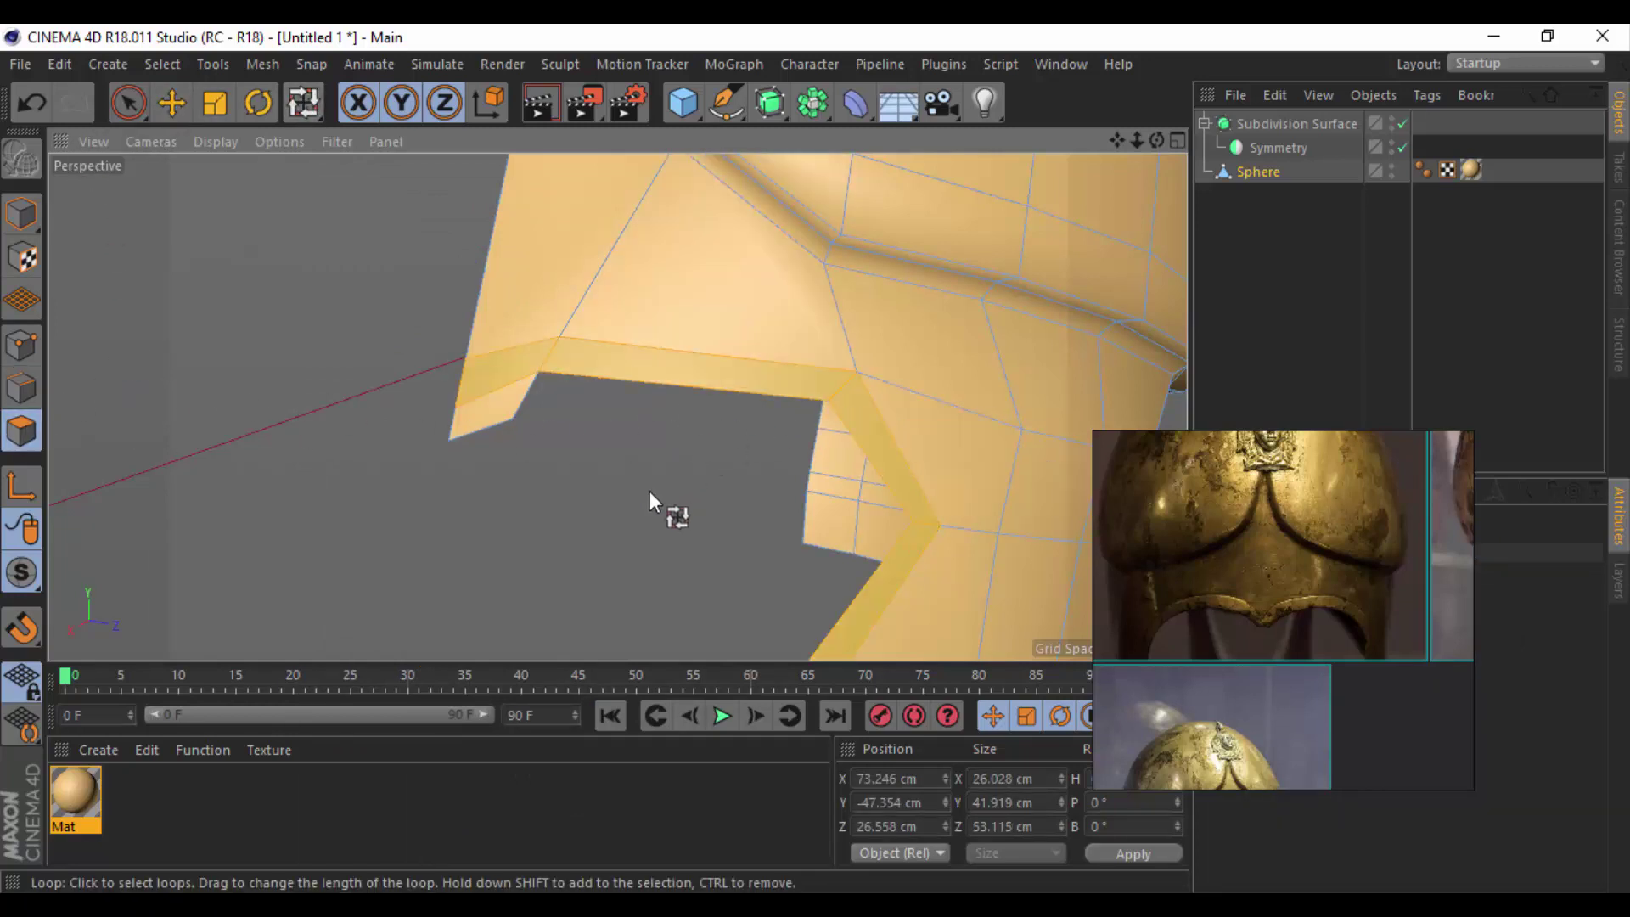
pyautogui.moveTo(649, 491)
pyautogui.keyDown('alt'); pyautogui.mouseDown()
pyautogui.moveTo(562, 522)
pyautogui.moveTo(543, 509)
pyautogui.mouseUp(); pyautogui.keyUp('alt')
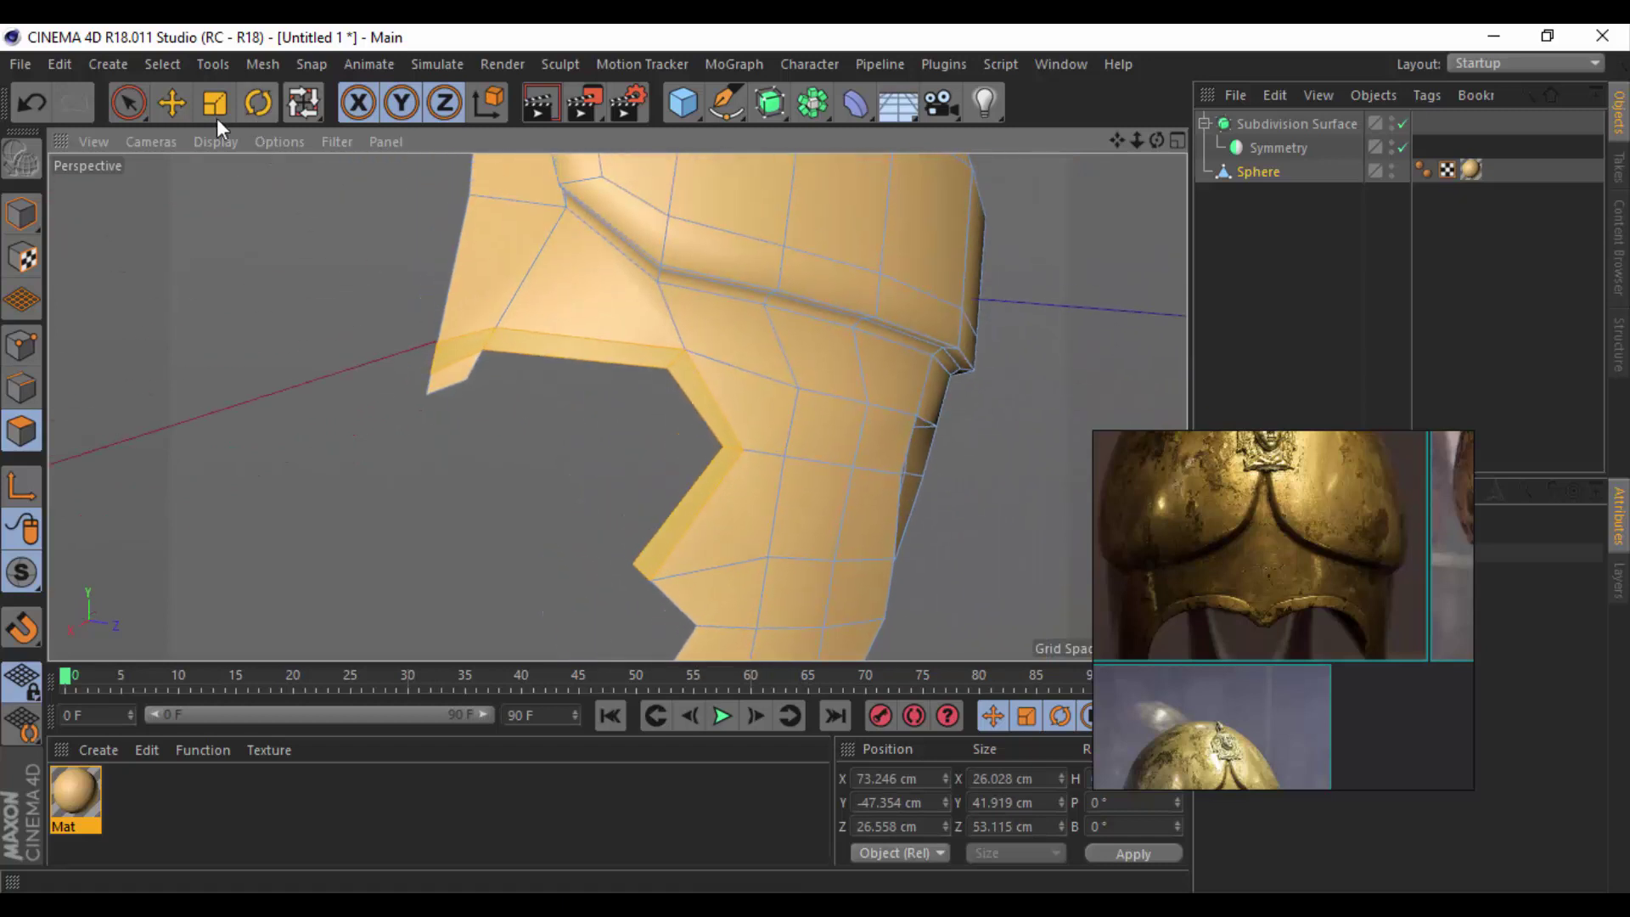
pyautogui.click(172, 103)
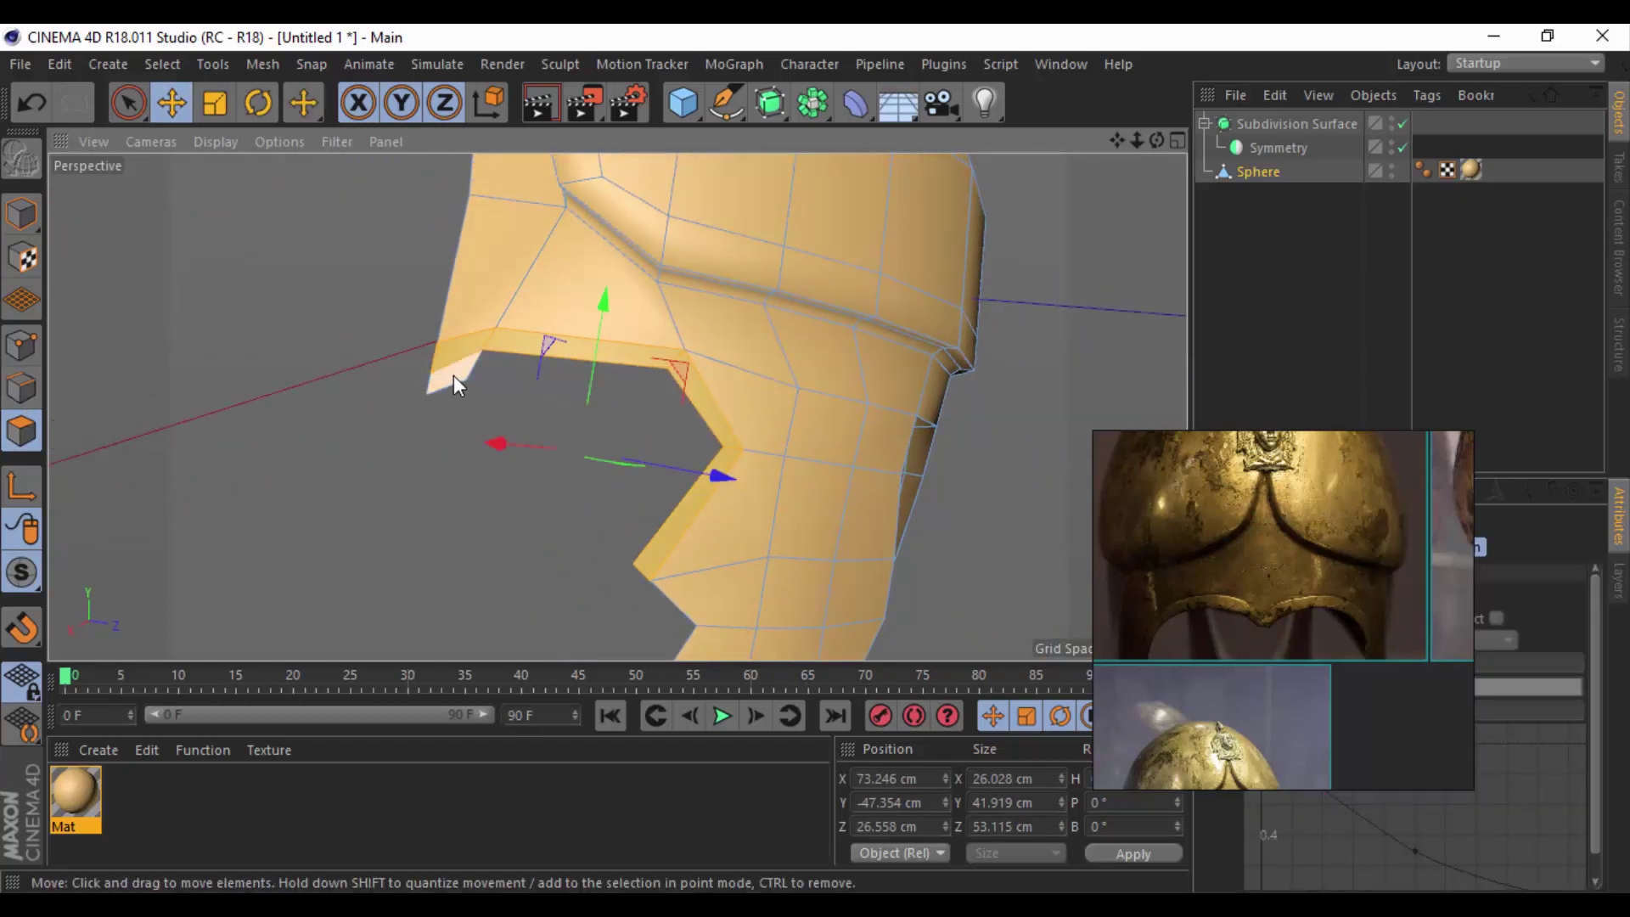
pyautogui.moveTo(456, 372)
pyautogui.mouseDown()
pyautogui.moveTo(473, 512)
pyautogui.moveTo(282, 492)
pyautogui.moveTo(507, 405)
pyautogui.moveTo(660, 528)
pyautogui.moveTo(518, 531)
pyautogui.moveTo(343, 496)
pyautogui.mouseUp()
# Add a Loop/Path Cut near the rim corner and inspect it from another angle.
pyautogui.press('k')
pyautogui.press('l')
pyautogui.scroll(2, 659, 329)
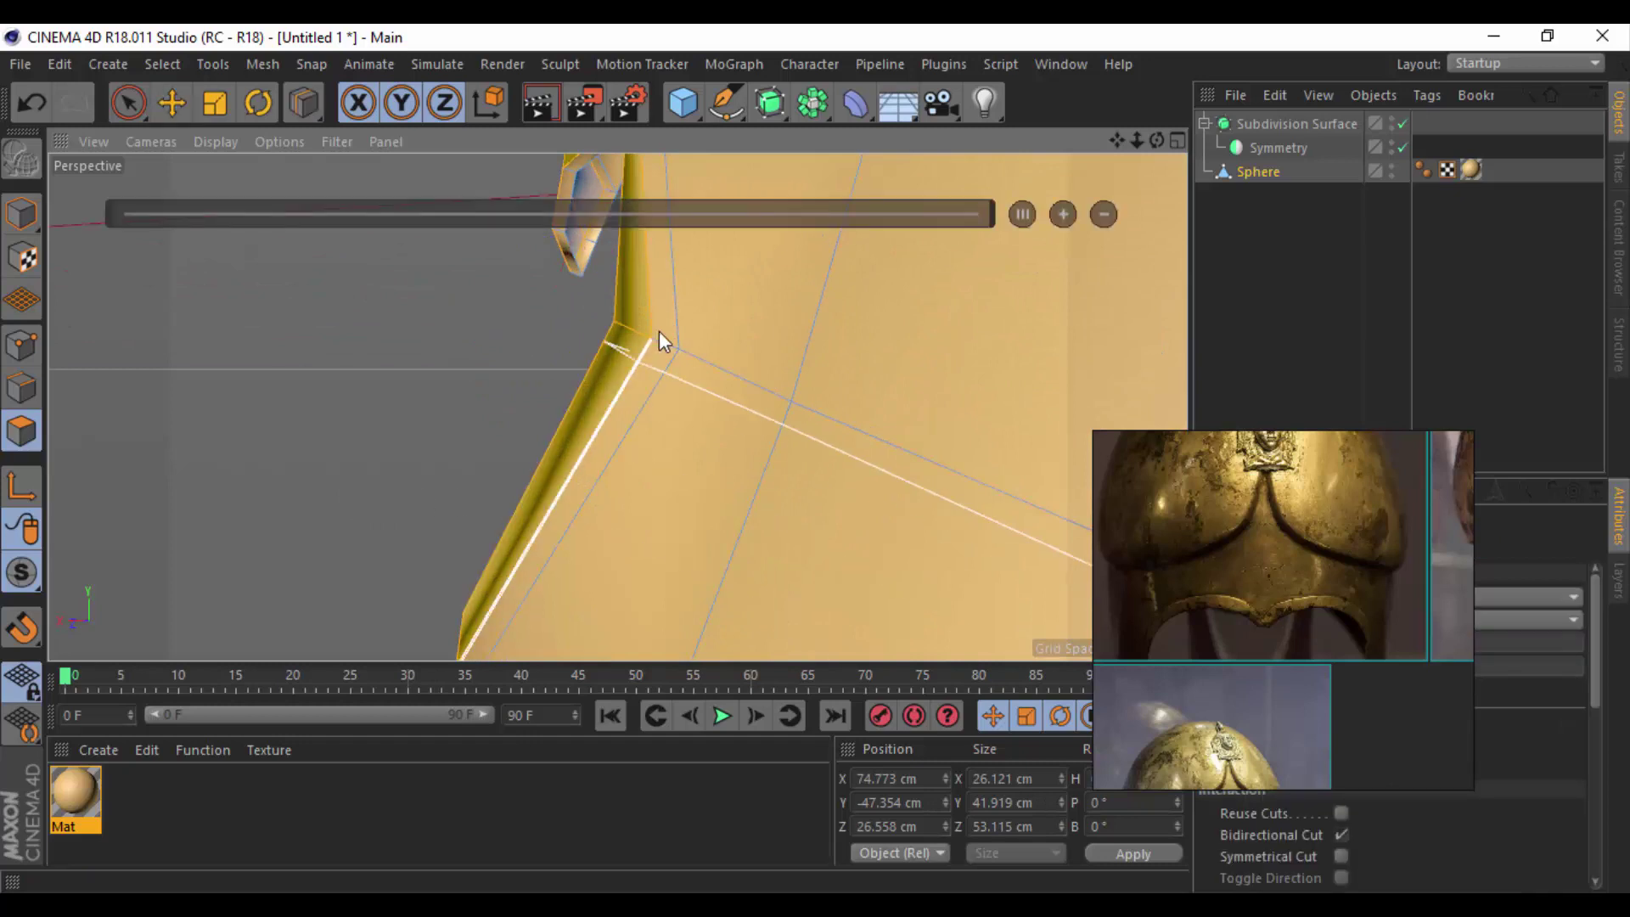
pyautogui.click(676, 345)
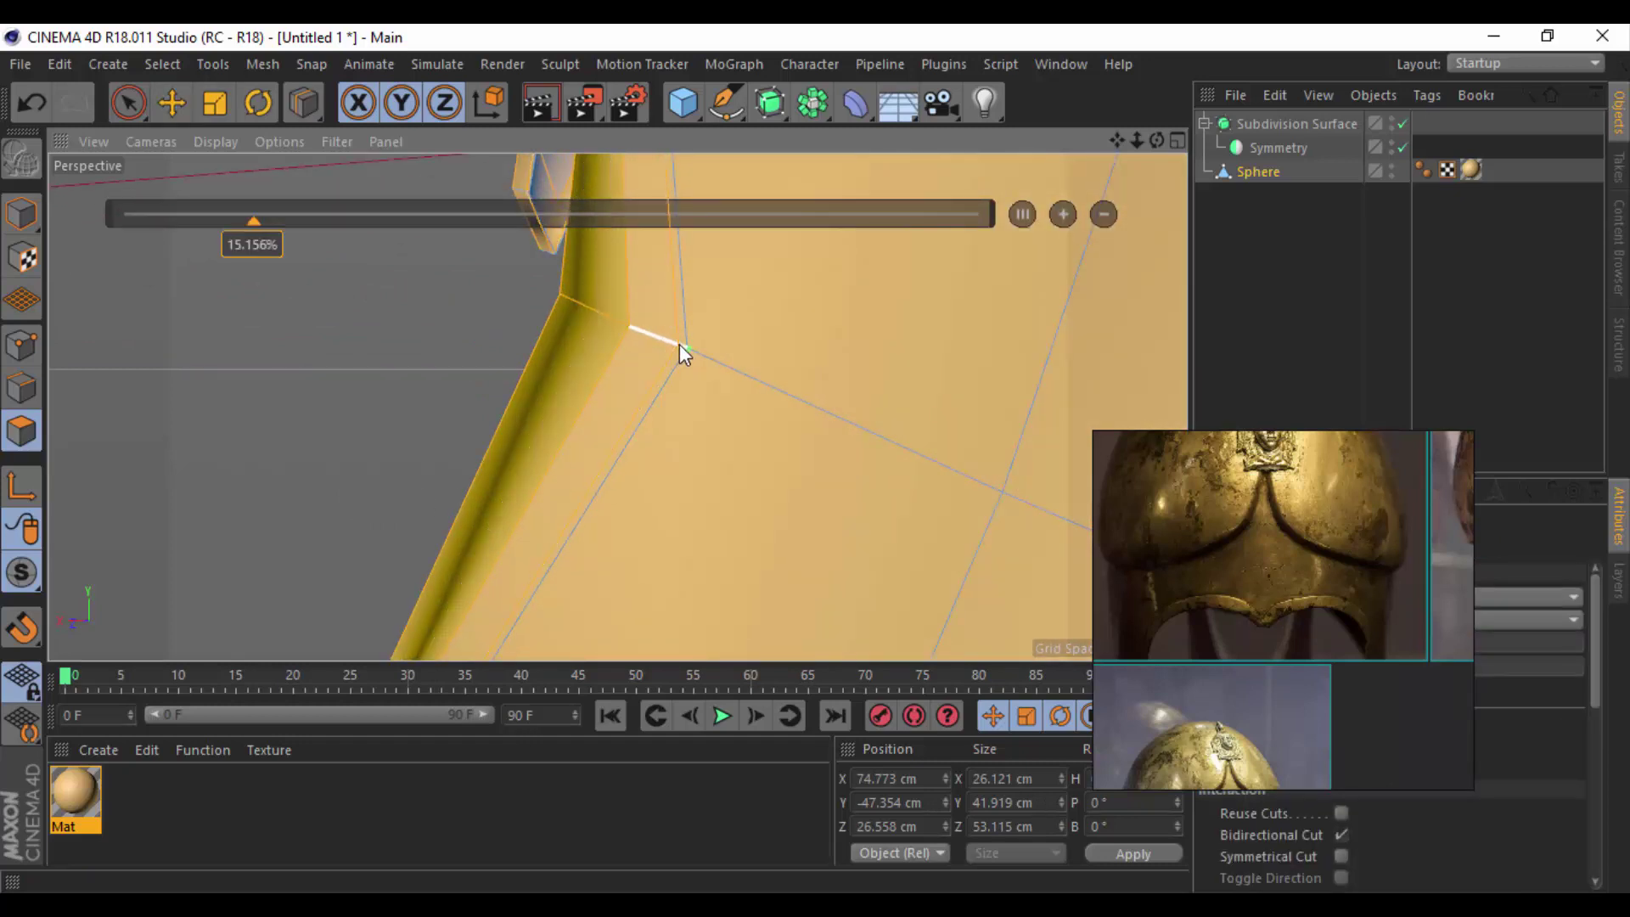
pyautogui.click(1353, 292)
pyautogui.keyDown('alt'); pyautogui.moveTo(956, 324); pyautogui.dragTo(726, 450); pyautogui.keyUp('alt')
pyautogui.click(1235, 172)
pyautogui.scroll(2, 743, 467)
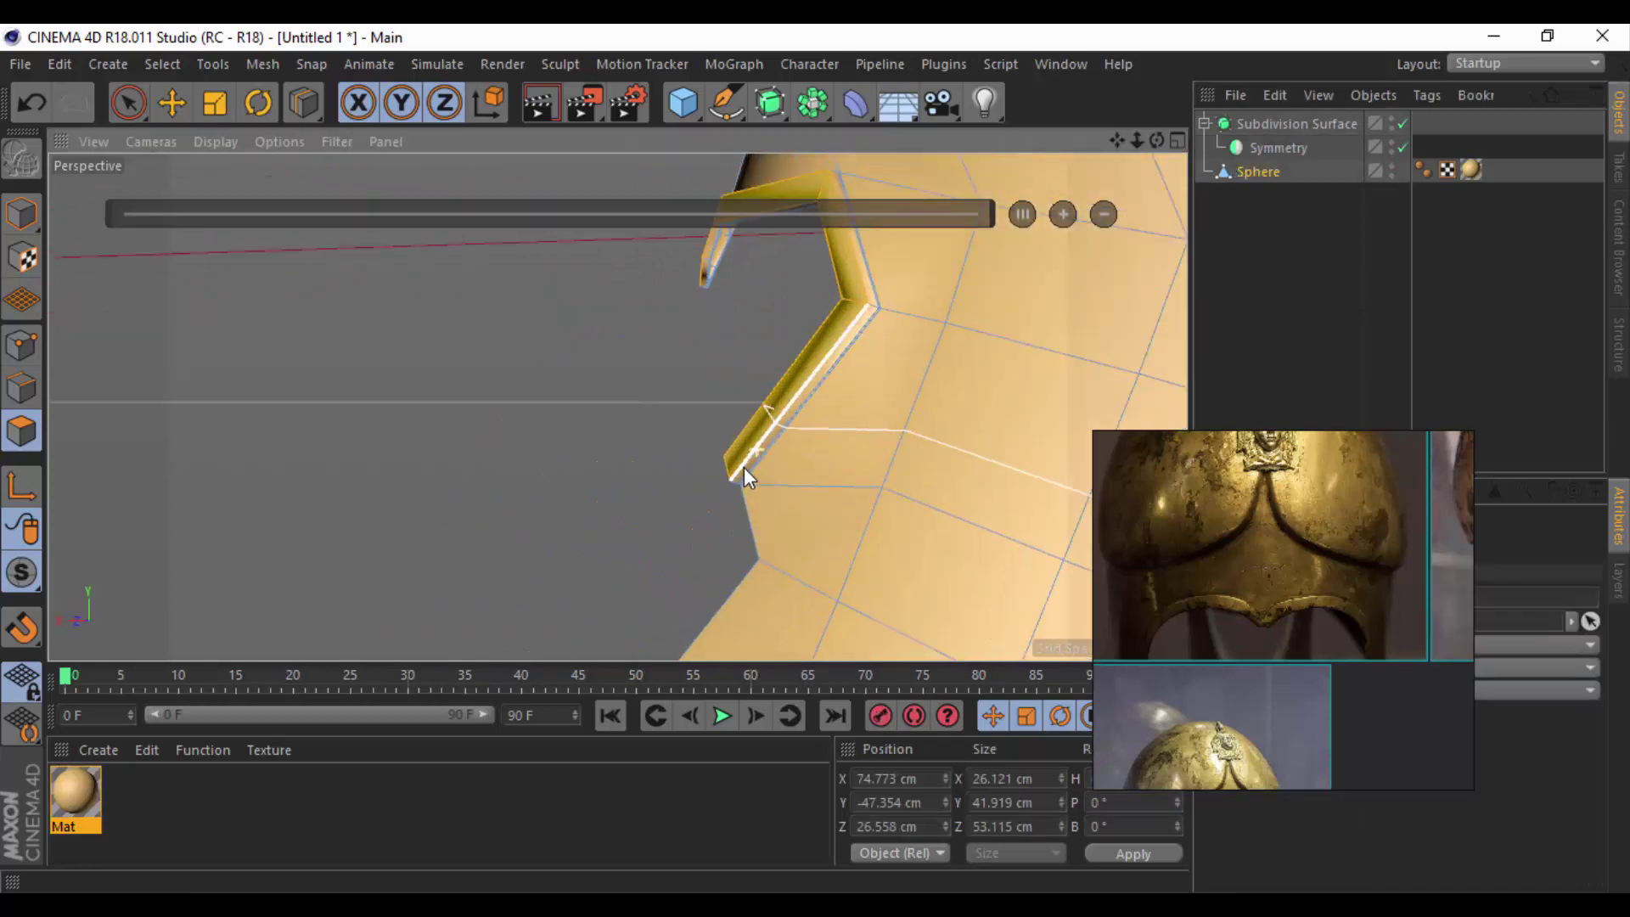
pyautogui.scroll(2, 735, 478)
pyautogui.scroll(1, 723, 480)
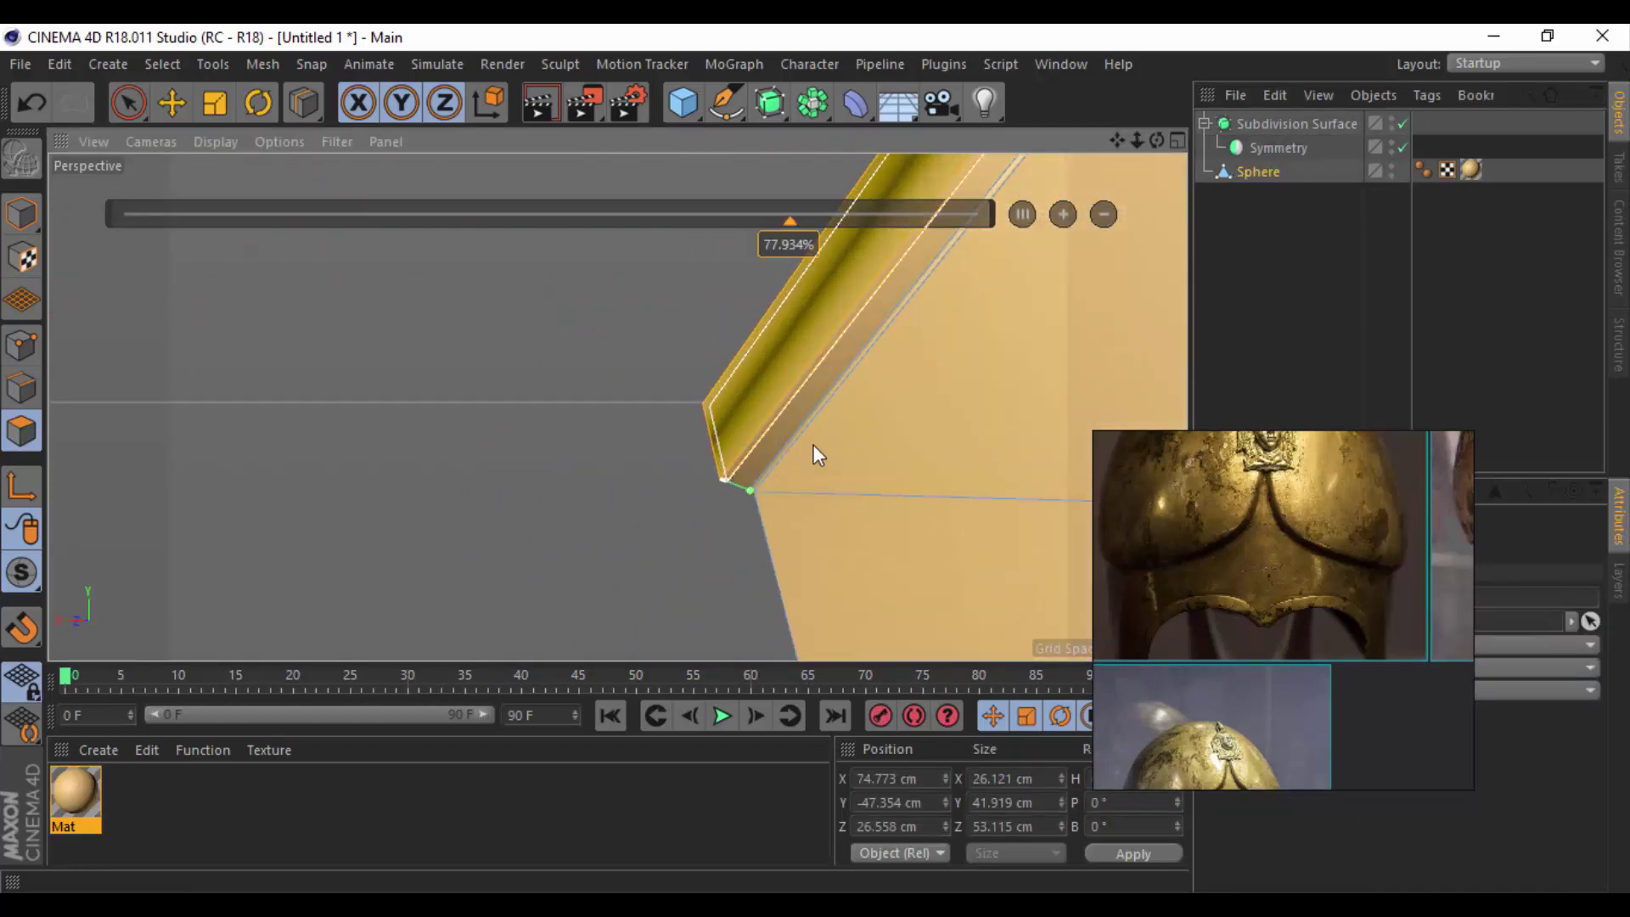
pyautogui.keyDown('alt'); pyautogui.moveTo(925, 377); pyautogui.dragTo(944, 258); pyautogui.keyUp('alt')
# Delete the flap's thin side face.
pyautogui.click(172, 103)
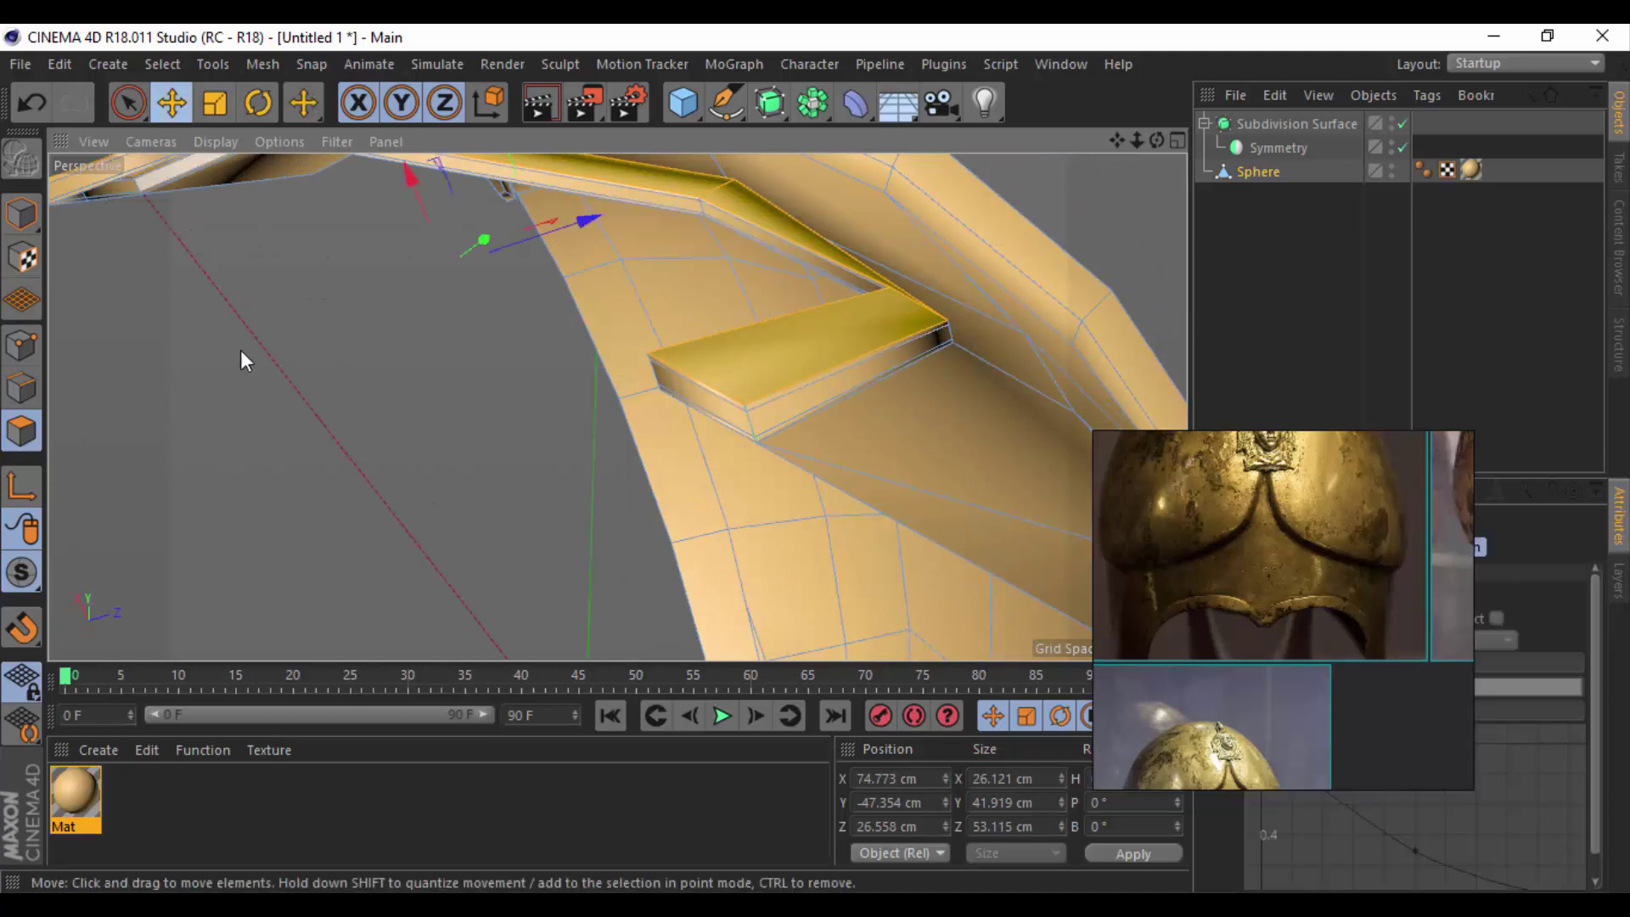
pyautogui.click(720, 396)
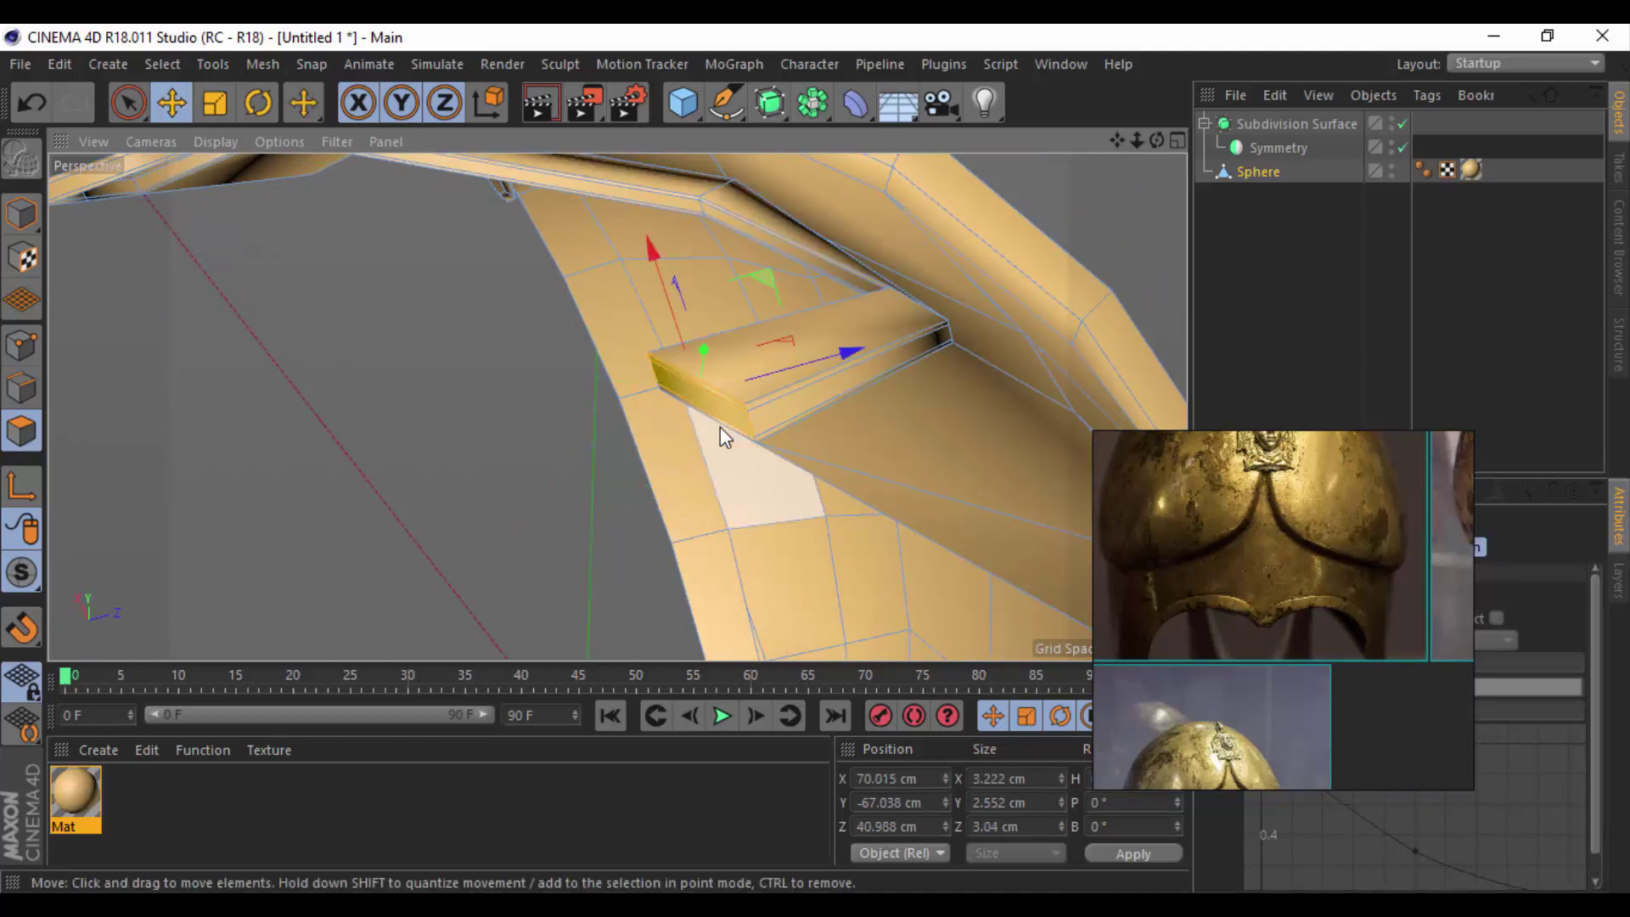
pyautogui.scroll(3, 722, 428)
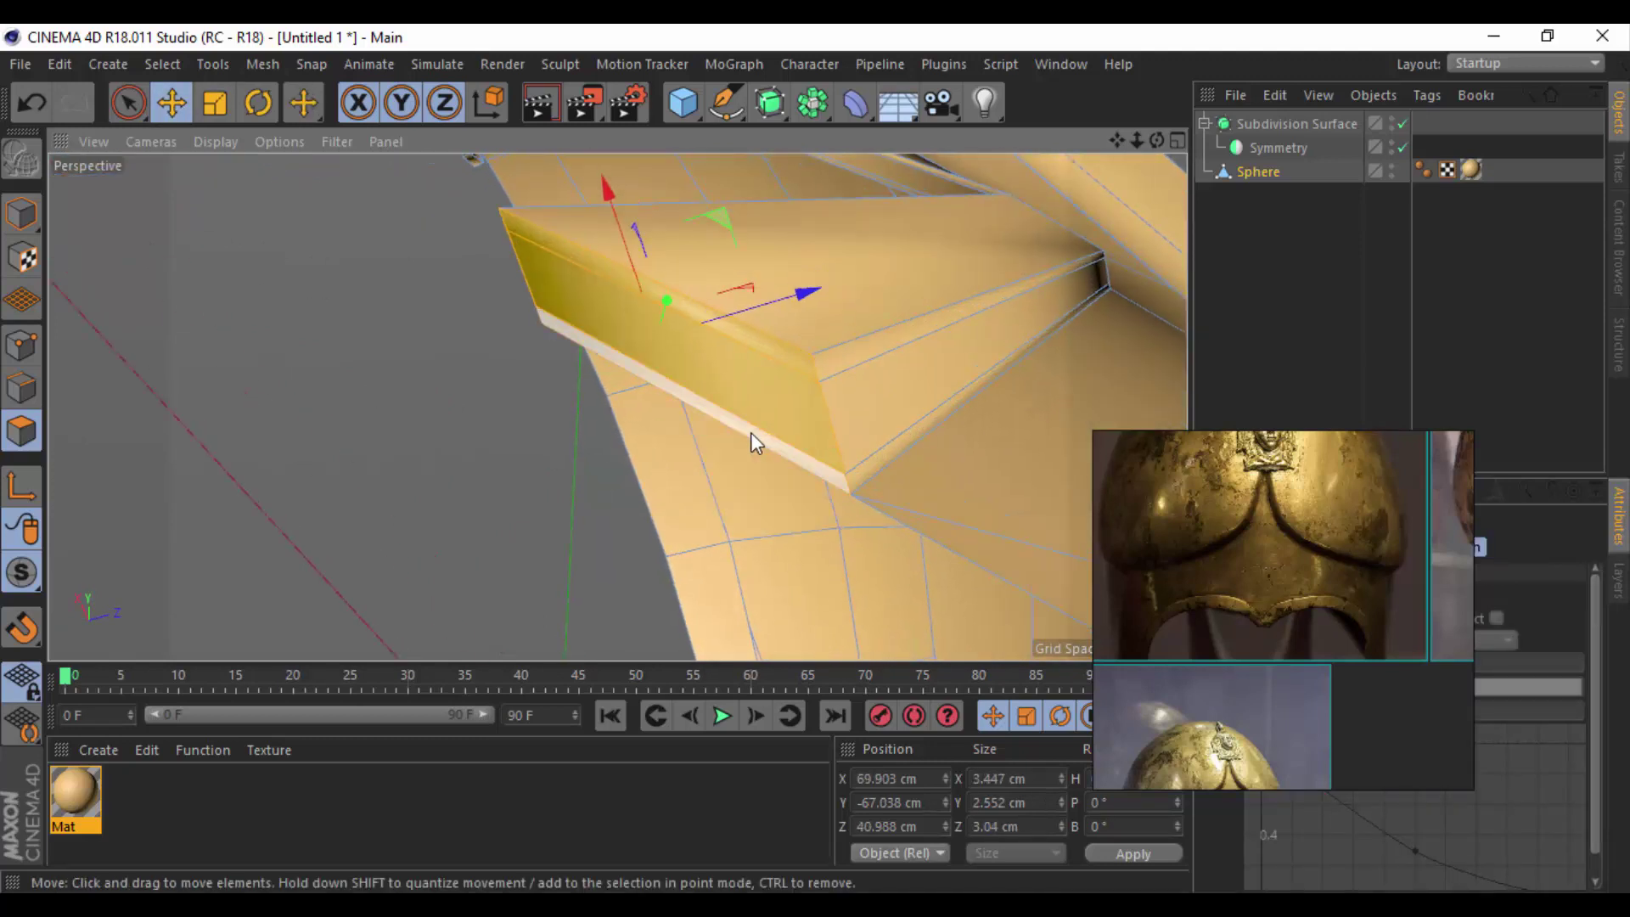
pyautogui.press('Delete')
pyautogui.scroll(-5, 751, 432)
# Delete the strip of polygons along the flap edge, leaving a hole.
pyautogui.moveTo(602, 416)
pyautogui.keyDown('alt'); pyautogui.mouseDown()
pyautogui.moveTo(711, 490)
pyautogui.moveTo(629, 445)
pyautogui.moveTo(776, 580)
pyautogui.moveTo(745, 435)
pyautogui.moveTo(980, 487)
pyautogui.moveTo(601, 281)
pyautogui.moveTo(535, 335)
pyautogui.moveTo(581, 280)
pyautogui.moveTo(279, 391)
pyautogui.moveTo(299, 383)
pyautogui.mouseUp(); pyautogui.keyUp('alt')
pyautogui.scroll(3, 669, 455)
pyautogui.scroll(4, 828, 416)
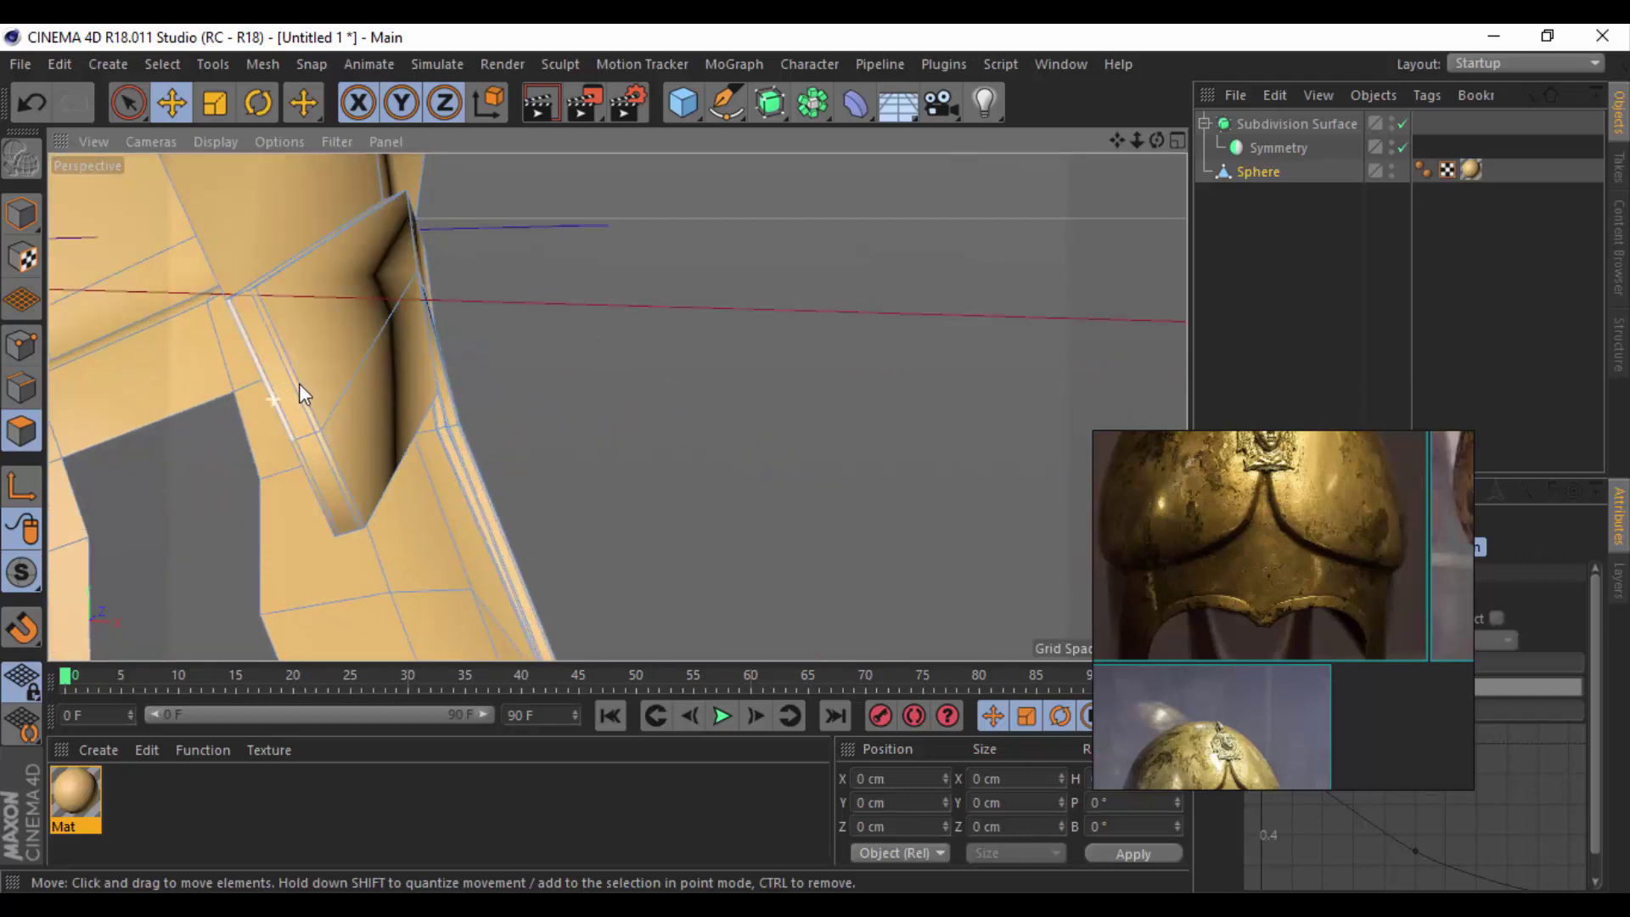
pyautogui.click(297, 399)
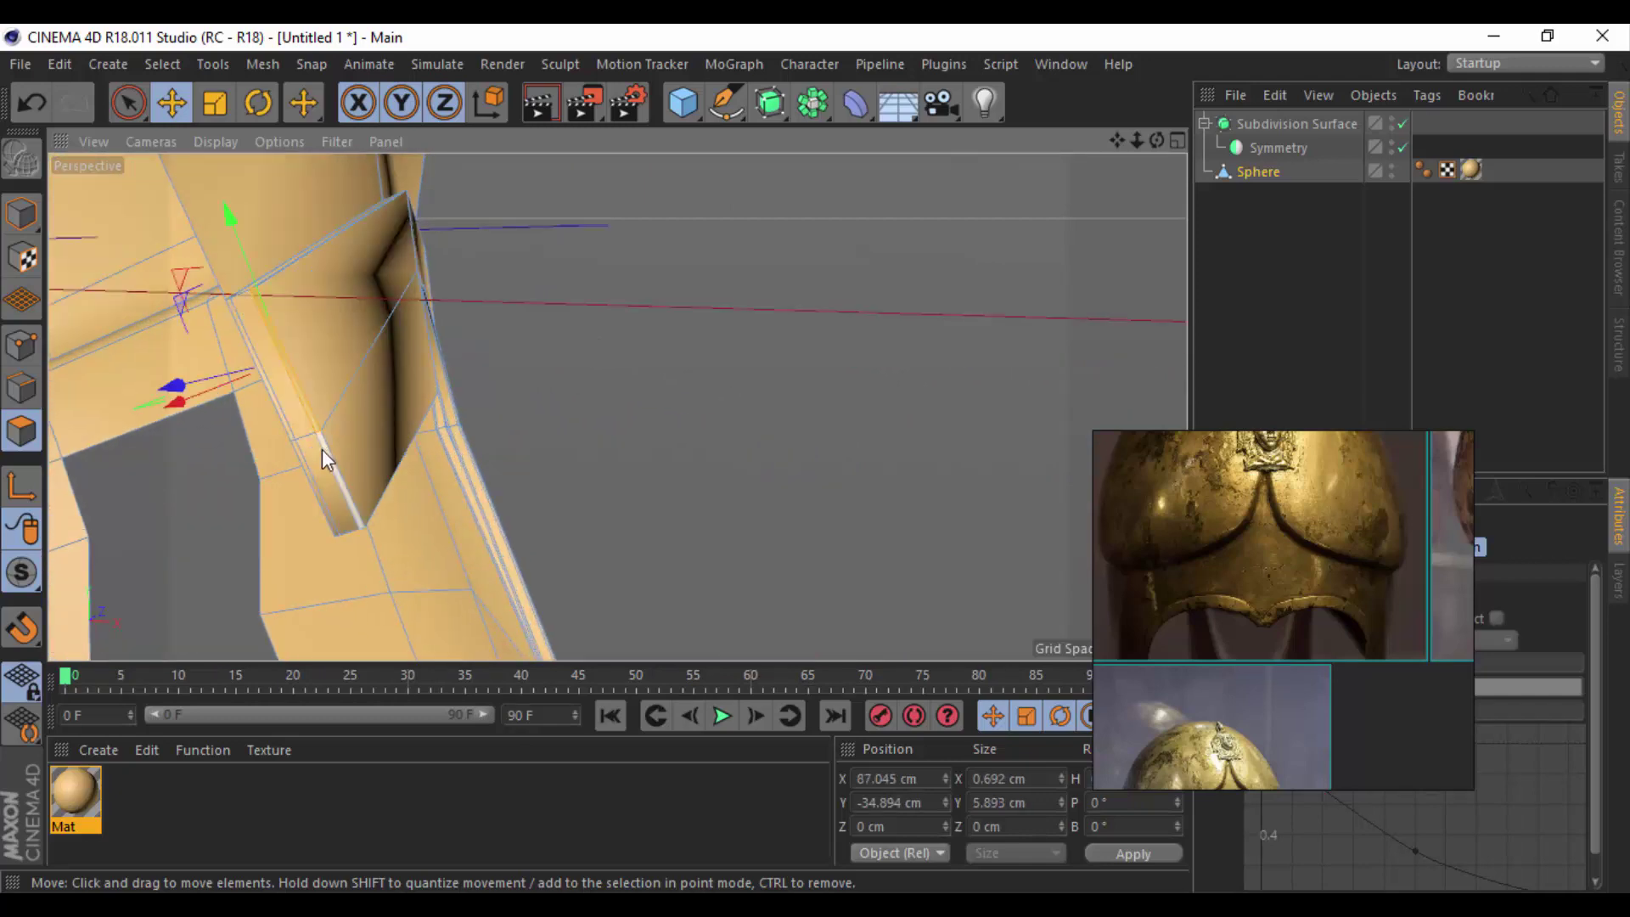
pyautogui.click(321, 447)
pyautogui.moveTo(292, 447)
pyautogui.keyDown('alt'); pyautogui.mouseDown()
pyautogui.moveTo(483, 430)
pyautogui.moveTo(730, 446)
pyautogui.moveTo(598, 436)
pyautogui.mouseUp(); pyautogui.keyUp('alt')
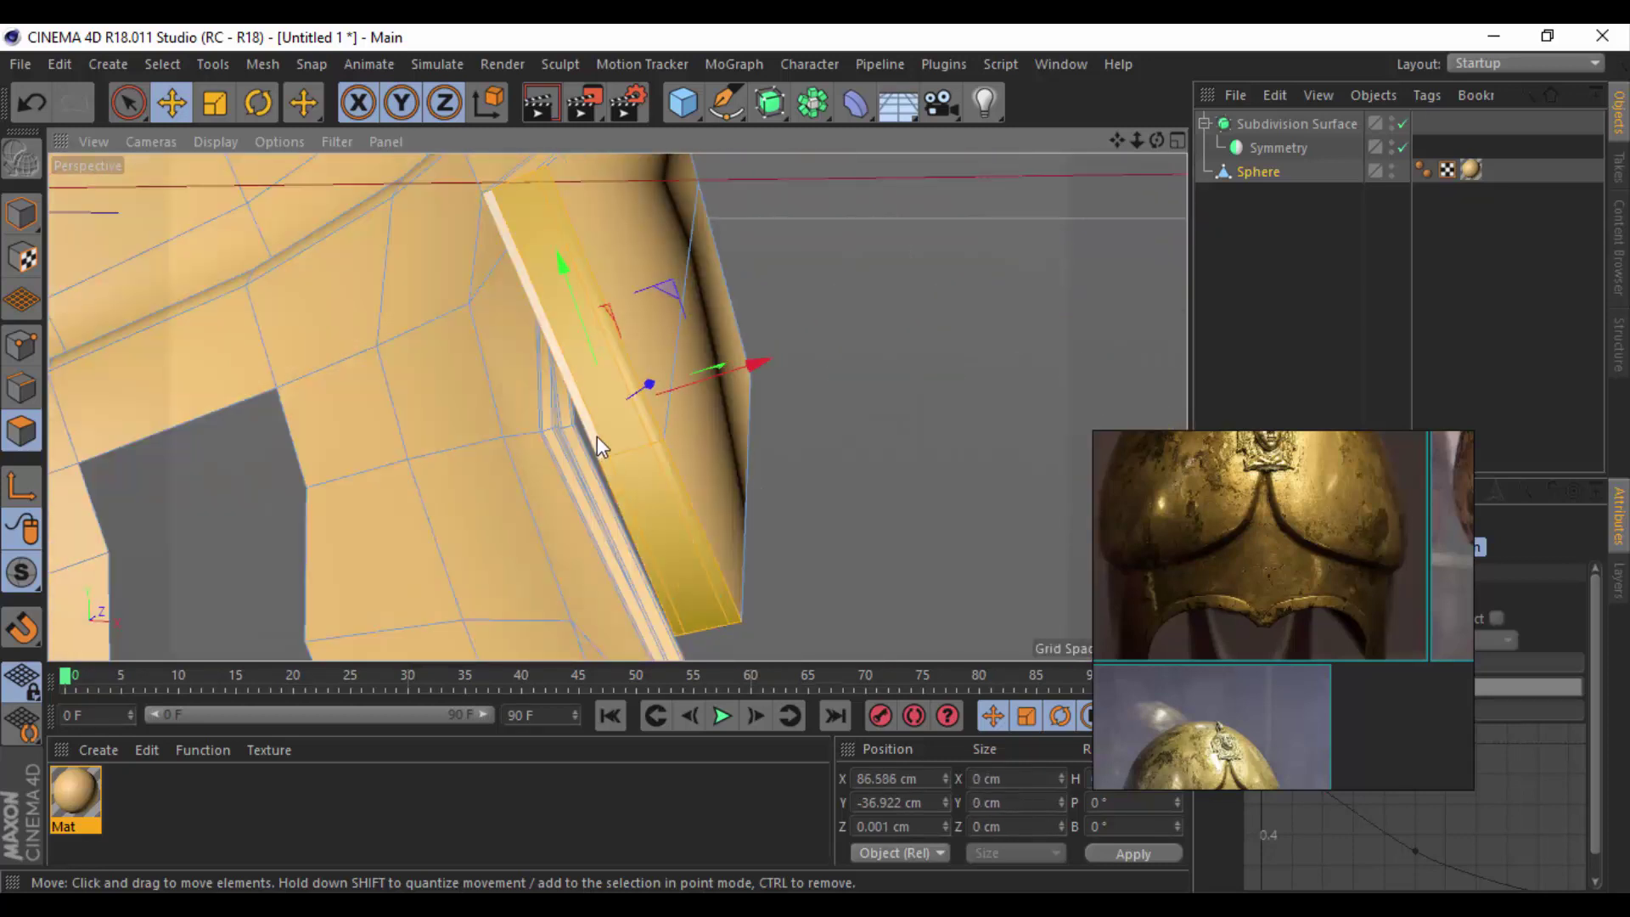
pyautogui.press('Delete')
pyautogui.moveTo(598, 435)
pyautogui.keyDown('alt'); pyautogui.mouseDown()
pyautogui.moveTo(779, 460)
pyautogui.moveTo(480, 422)
pyautogui.moveTo(417, 436)
pyautogui.moveTo(239, 329)
pyautogui.mouseUp(); pyautogui.keyUp('alt')
pyautogui.scroll(-4, 606, 438)
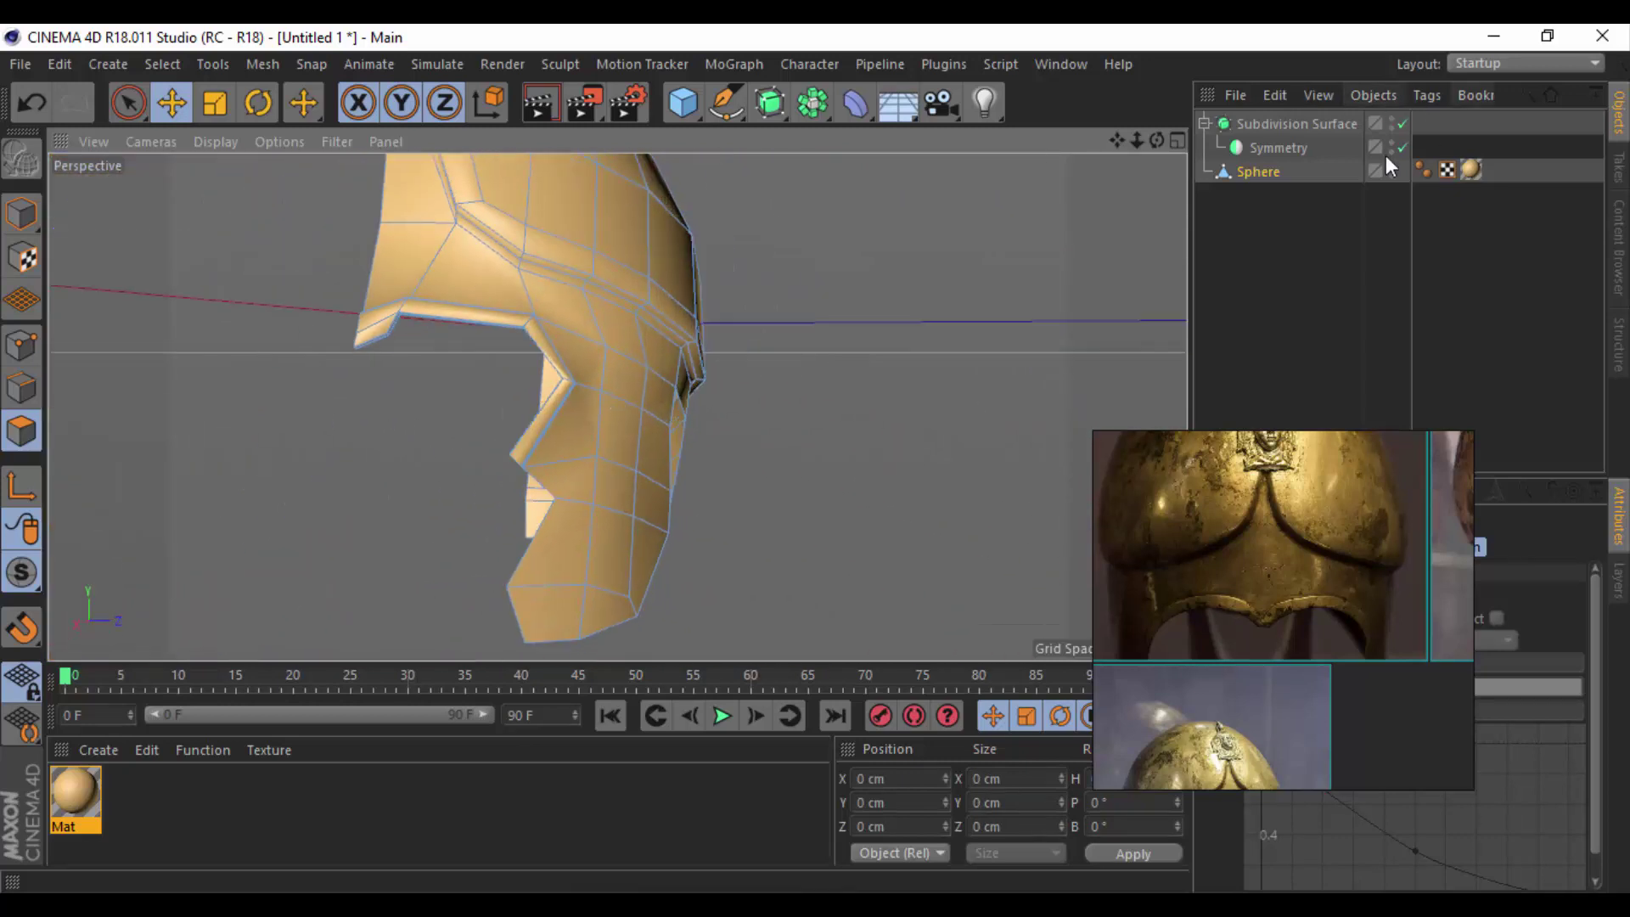
# Preview the full helmet under Symmetry, then take Sphere back out of it.
pyautogui.moveTo(1236, 151); pyautogui.dragTo(1266, 152)
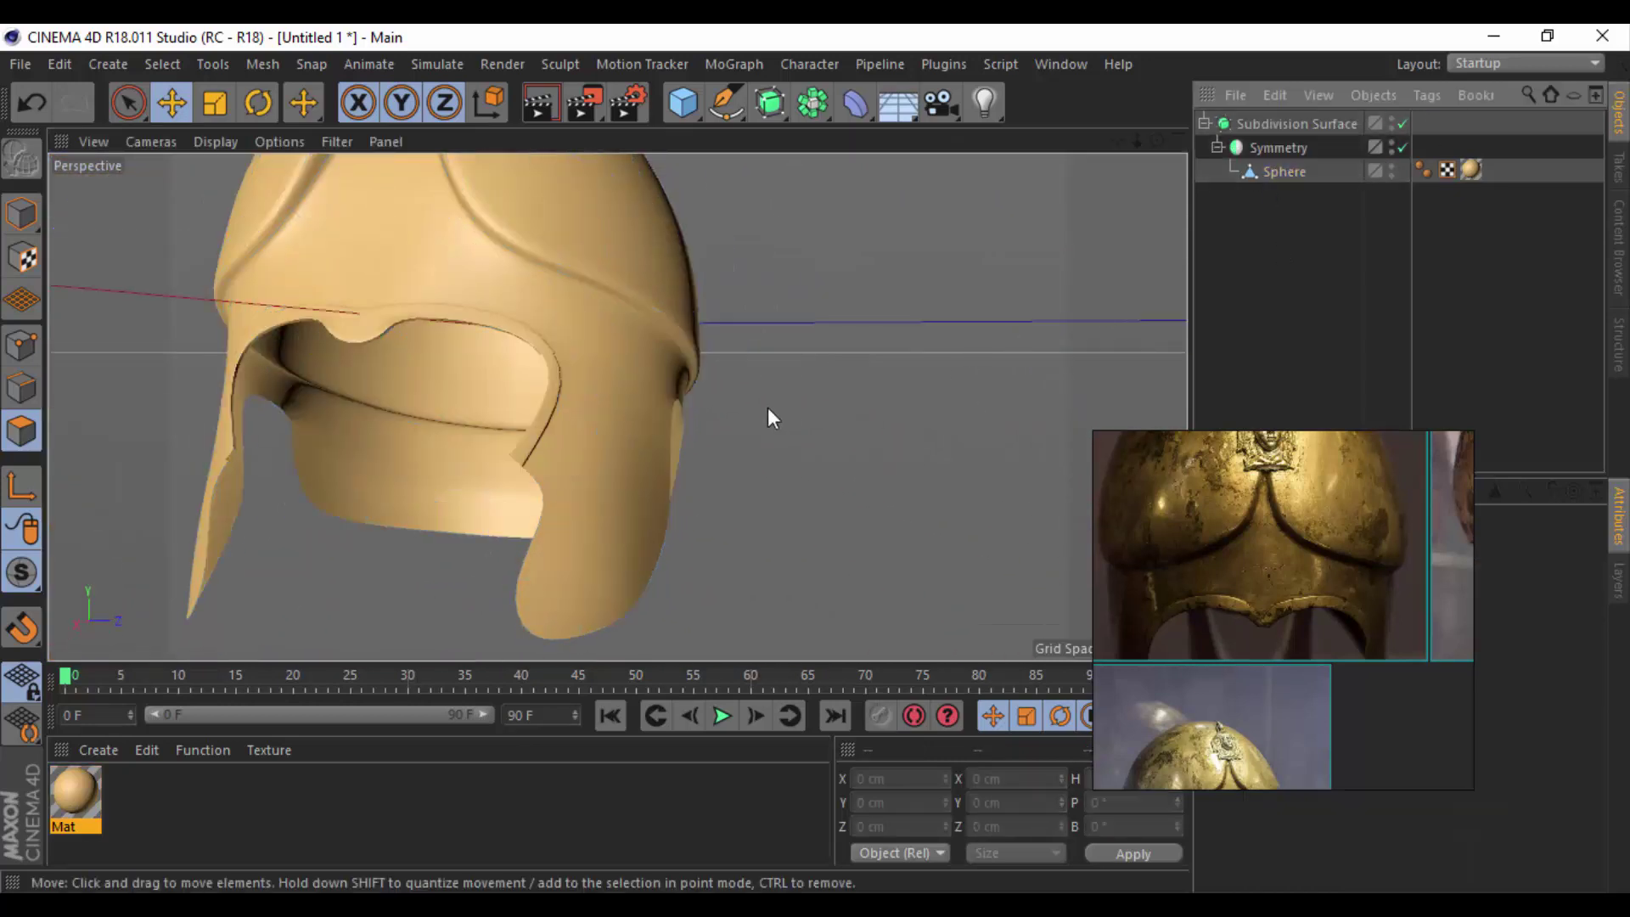
pyautogui.moveTo(768, 406)
pyautogui.keyDown('alt'); pyautogui.mouseDown()
pyautogui.moveTo(501, 507)
pyautogui.moveTo(606, 533)
pyautogui.moveTo(582, 557)
pyautogui.moveTo(363, 510)
pyautogui.moveTo(527, 509)
pyautogui.moveTo(794, 446)
pyautogui.mouseUp(); pyautogui.keyUp('alt')
pyautogui.click(1281, 172)
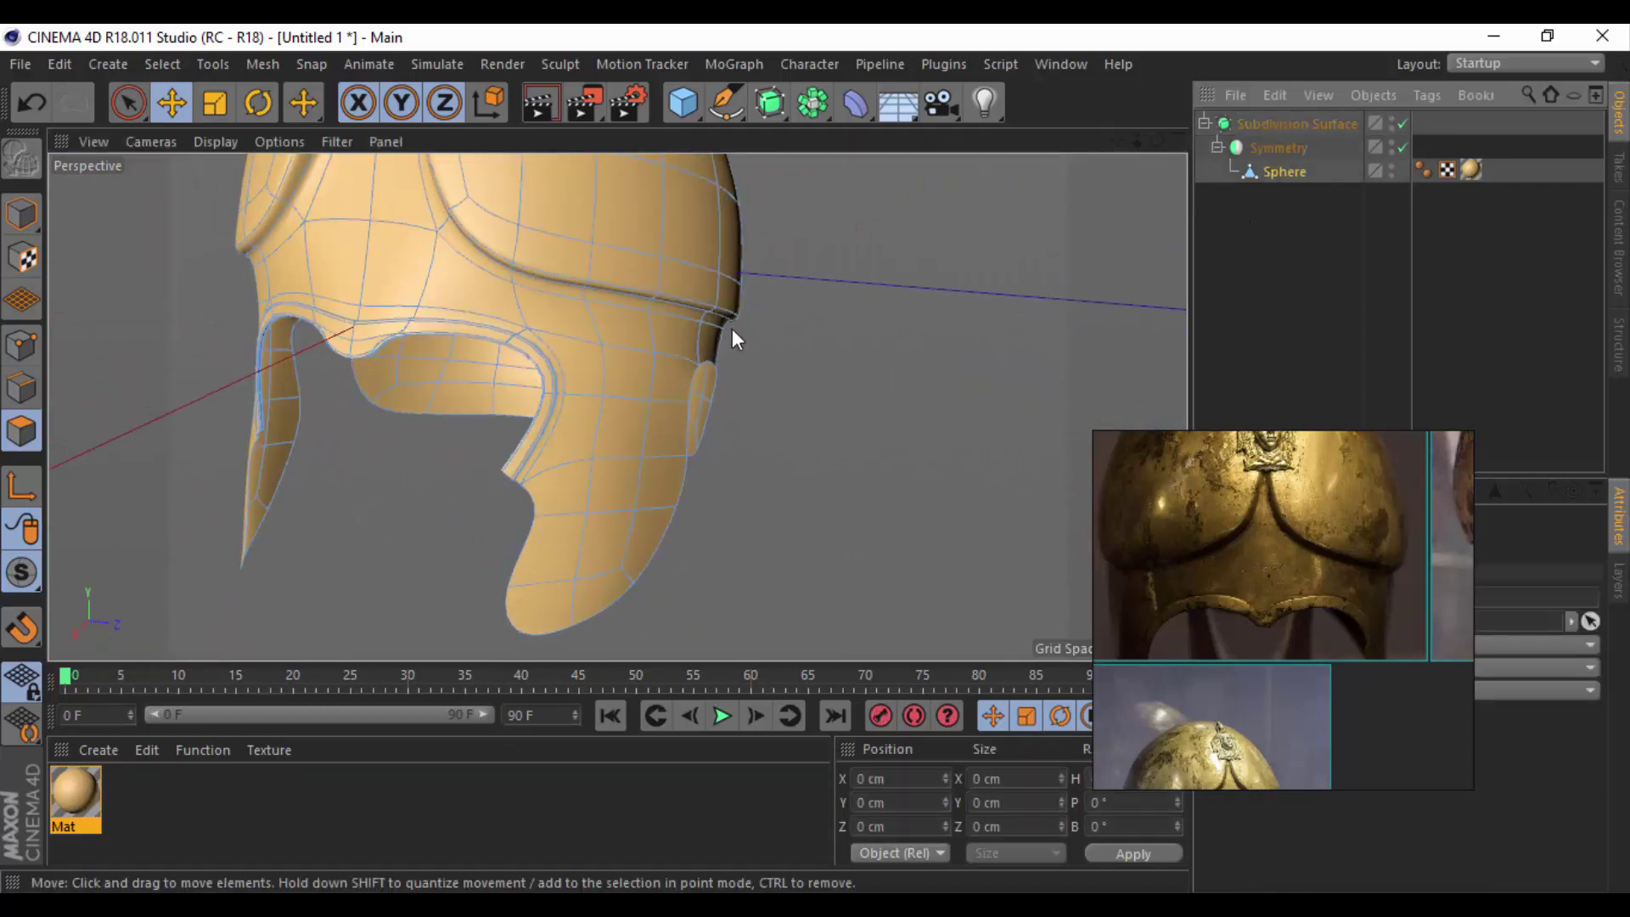
pyautogui.scroll(5, 292, 338)
pyautogui.scroll(3, 408, 332)
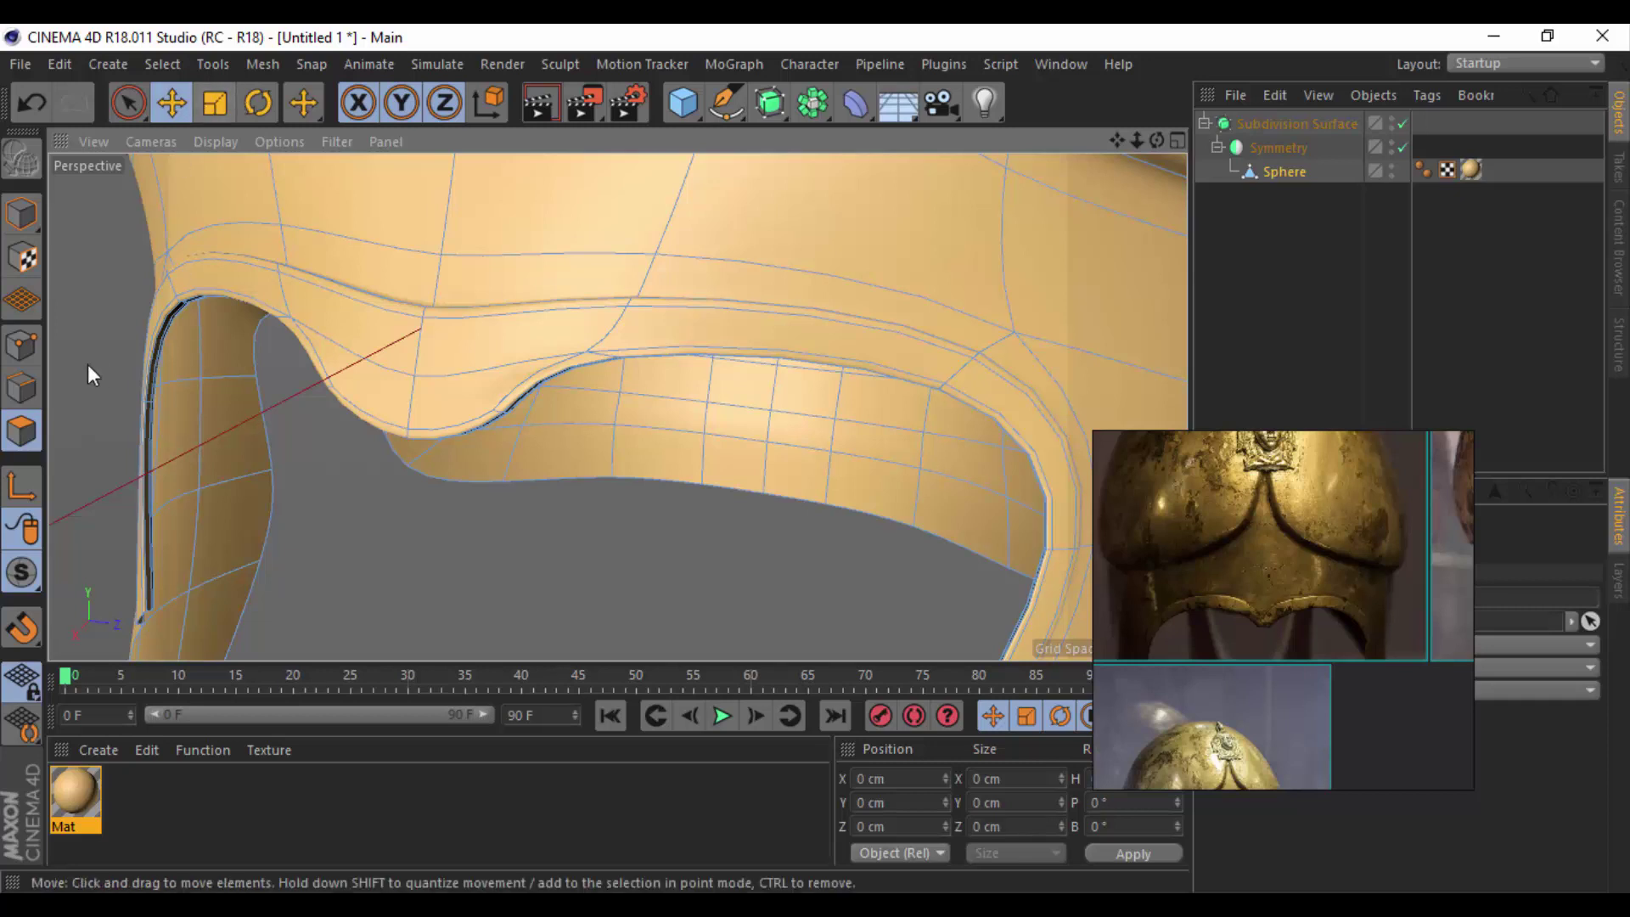
pyautogui.click(22, 387)
pyautogui.moveTo(1284, 172); pyautogui.dragTo(1286, 199)
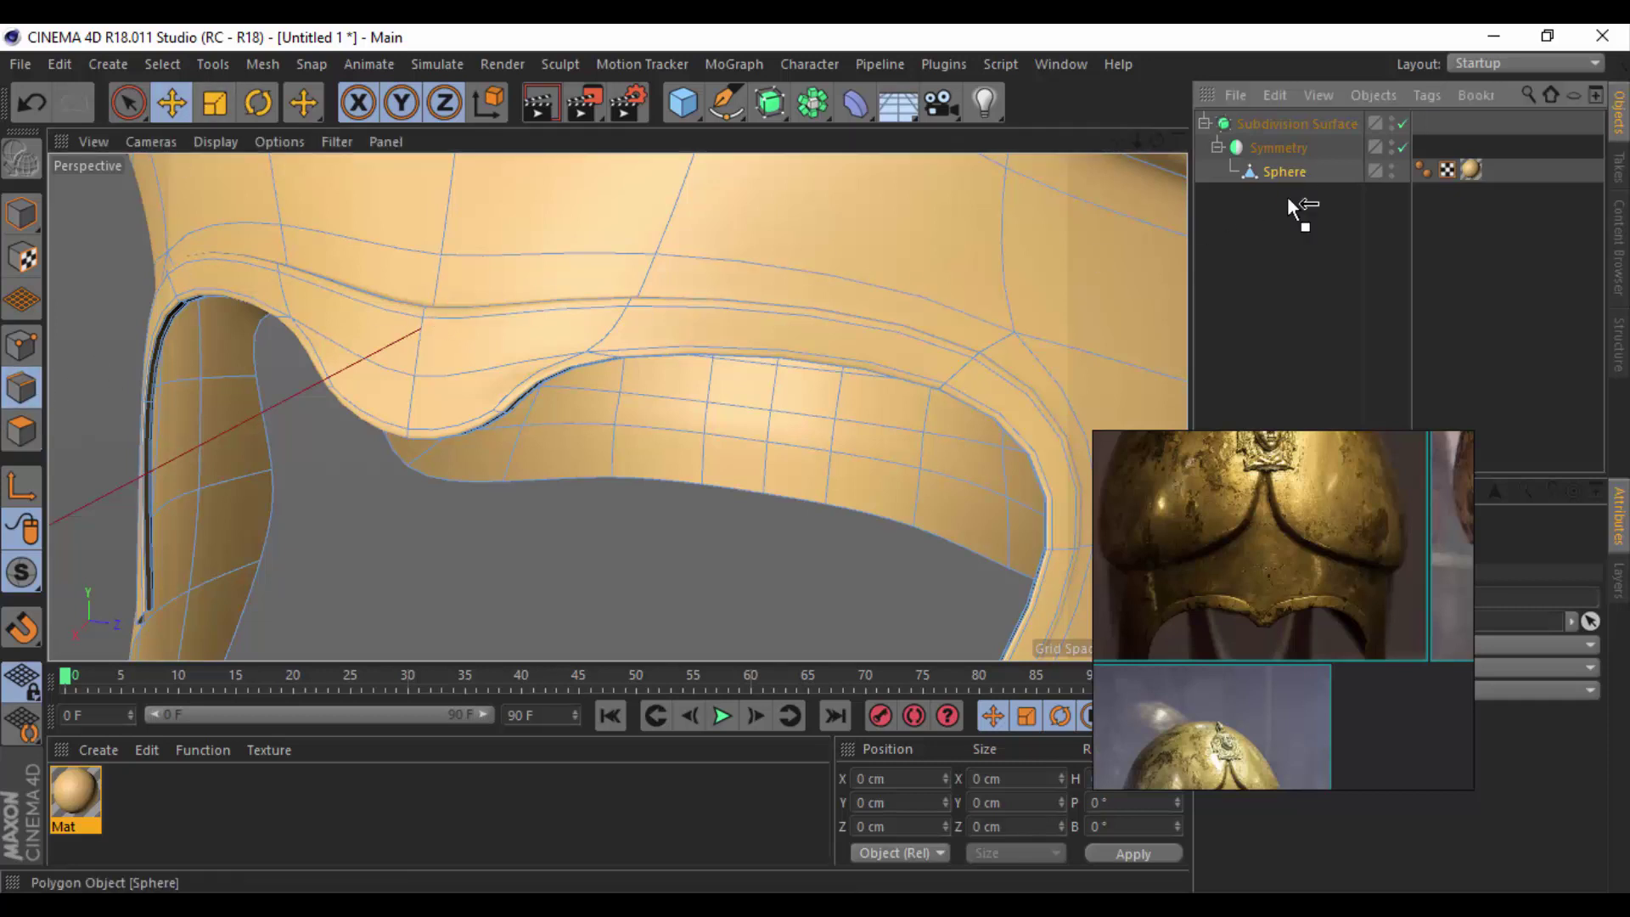
# Select the vertical brow corner edge and drag it down.
pyautogui.keyDown('alt'); pyautogui.moveTo(498, 392); pyautogui.dragTo(550, 562); pyautogui.keyUp('alt')
pyautogui.scroll(2, 390, 324)
pyautogui.scroll(3, 424, 357)
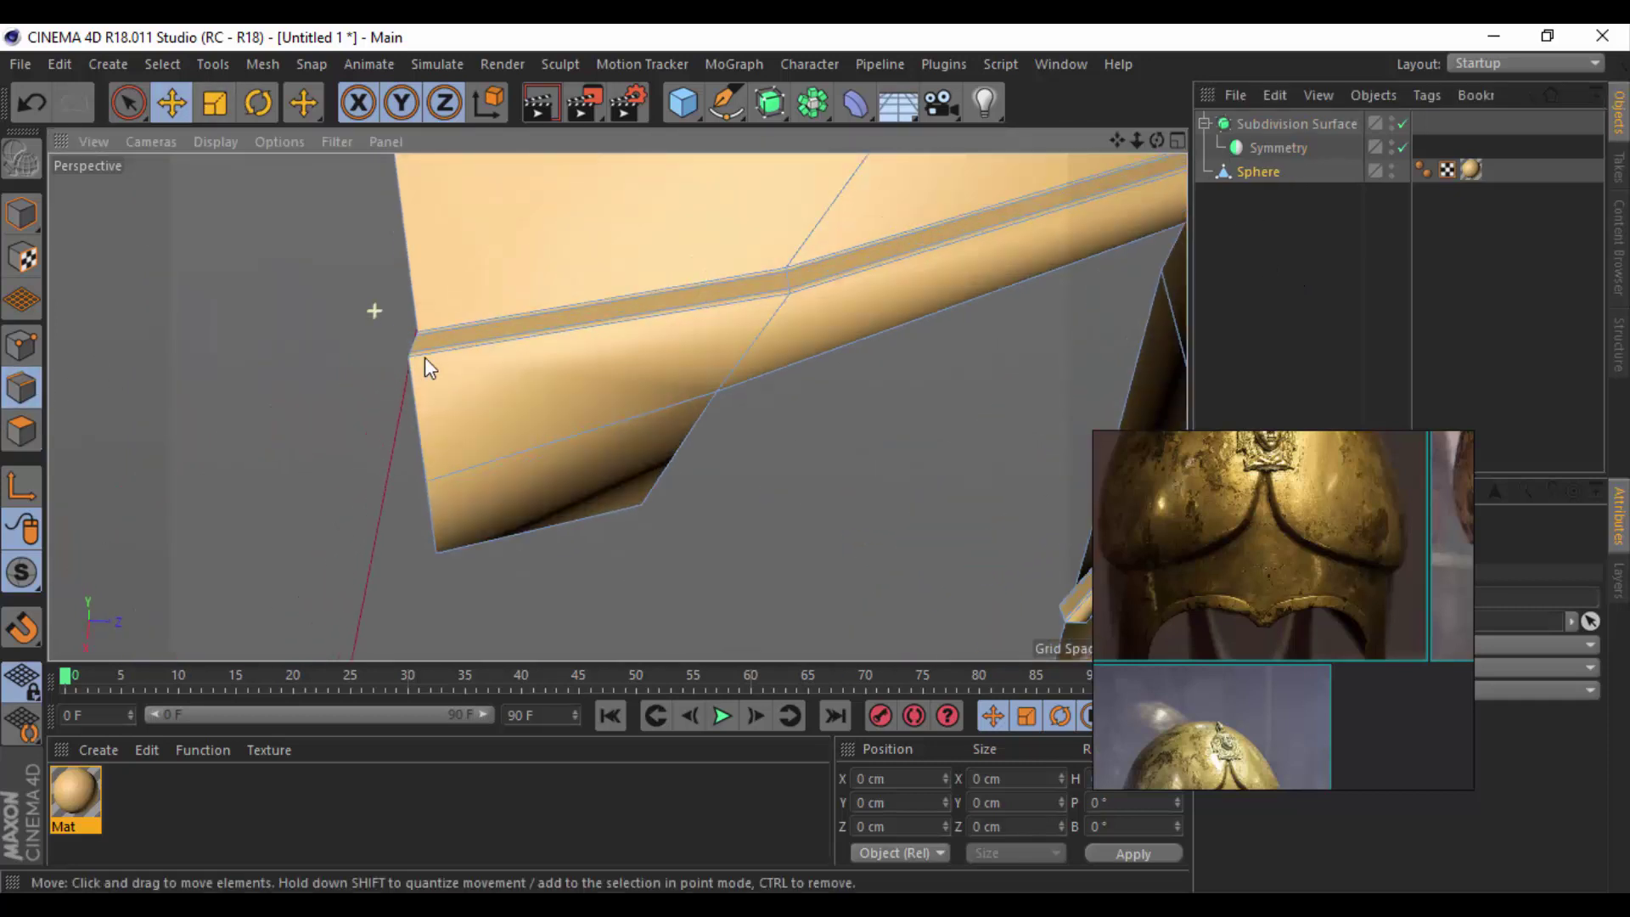
pyautogui.click(415, 340)
pyautogui.keyDown('alt'); pyautogui.moveTo(415, 342); pyautogui.dragTo(400, 350); pyautogui.keyUp('alt')
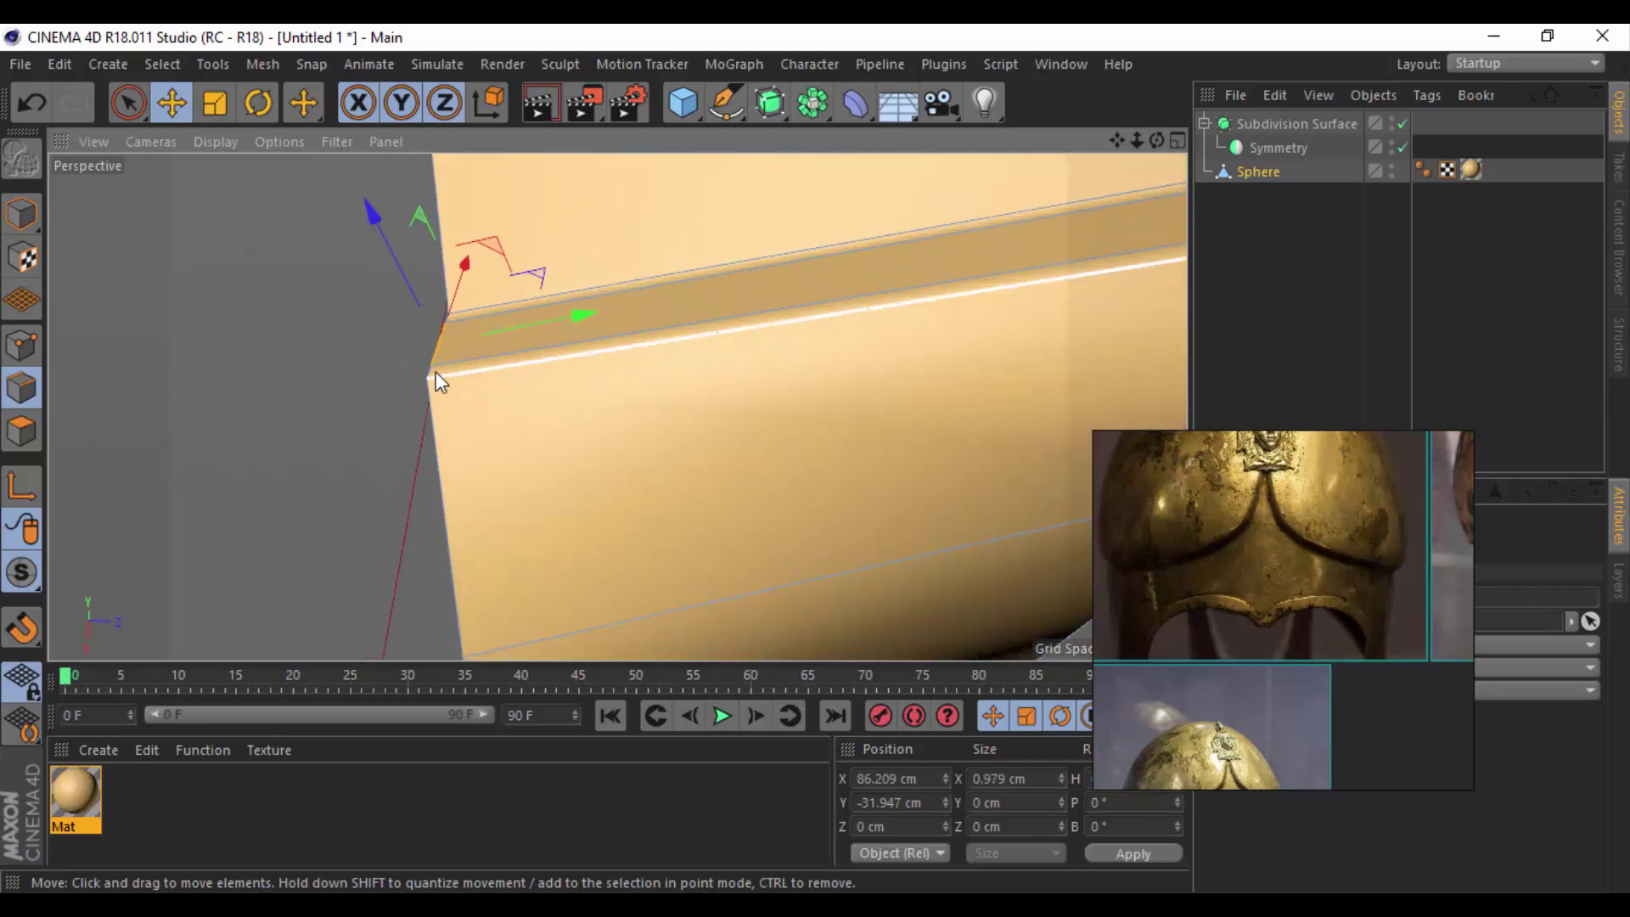
pyautogui.click(448, 311)
pyautogui.keyDown('shift'); pyautogui.click(447, 315); pyautogui.keyUp('shift')
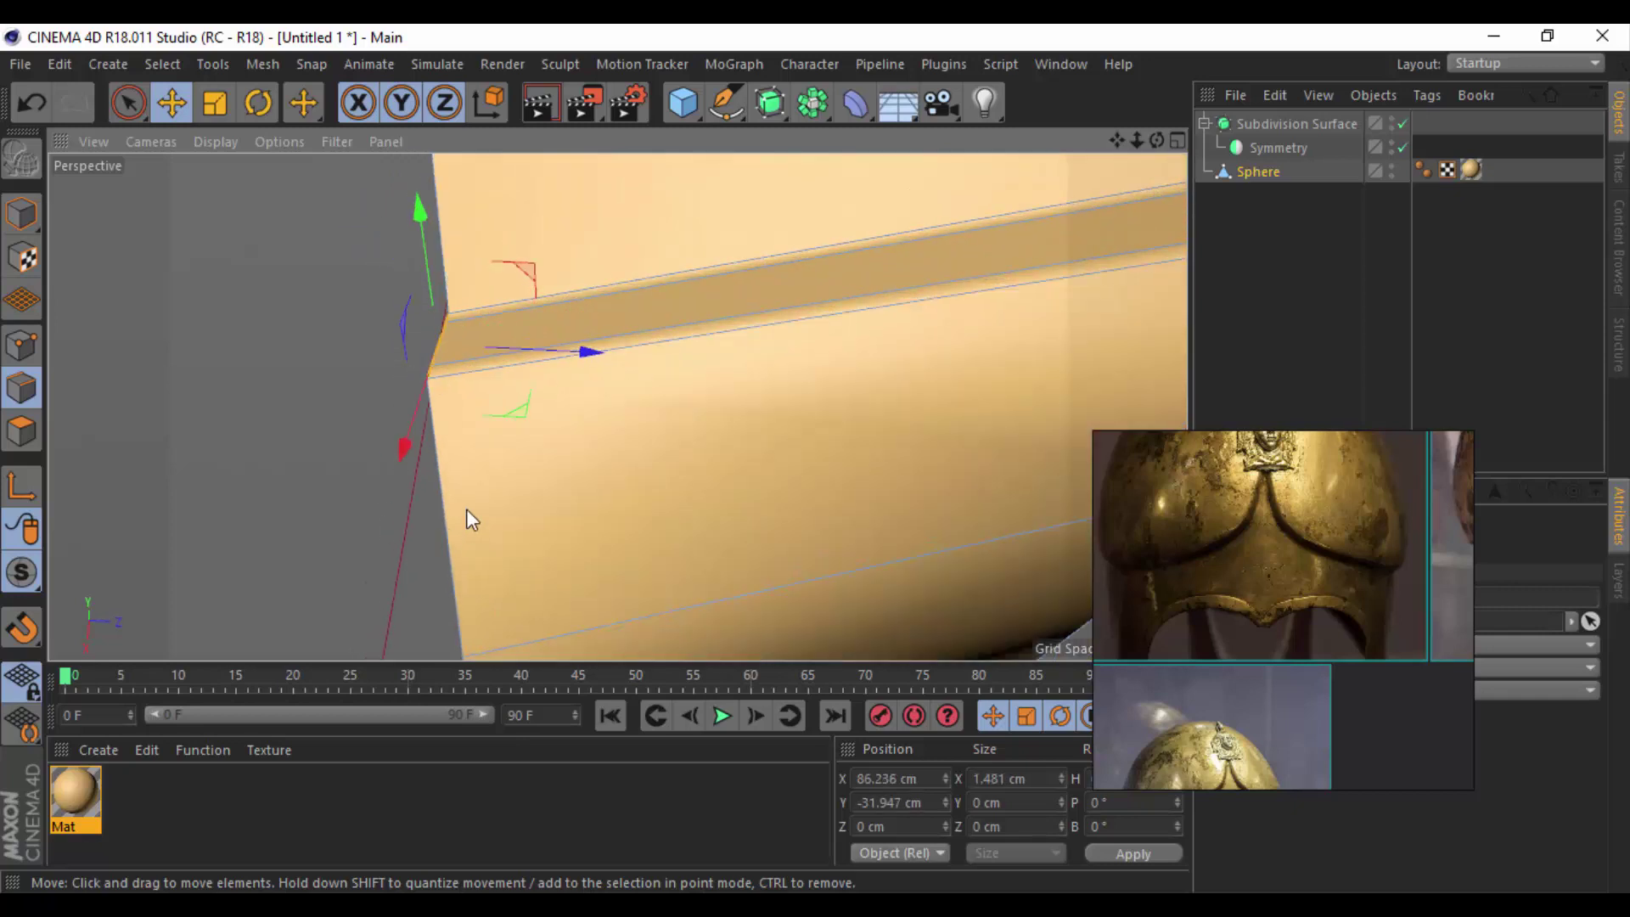
pyautogui.moveTo(435, 268)
pyautogui.mouseDown()
pyautogui.moveTo(535, 445)
pyautogui.moveTo(731, 484)
pyautogui.mouseUp()
pyautogui.moveTo(771, 329)
pyautogui.keyDown('alt'); pyautogui.mouseDown()
pyautogui.moveTo(686, 415)
pyautogui.moveTo(806, 328)
pyautogui.moveTo(482, 386)
pyautogui.mouseUp(); pyautogui.keyUp('alt')
# Raise the brow corner points slightly and Optimize the mesh to merge overlapping points.
pyautogui.click(28, 338)
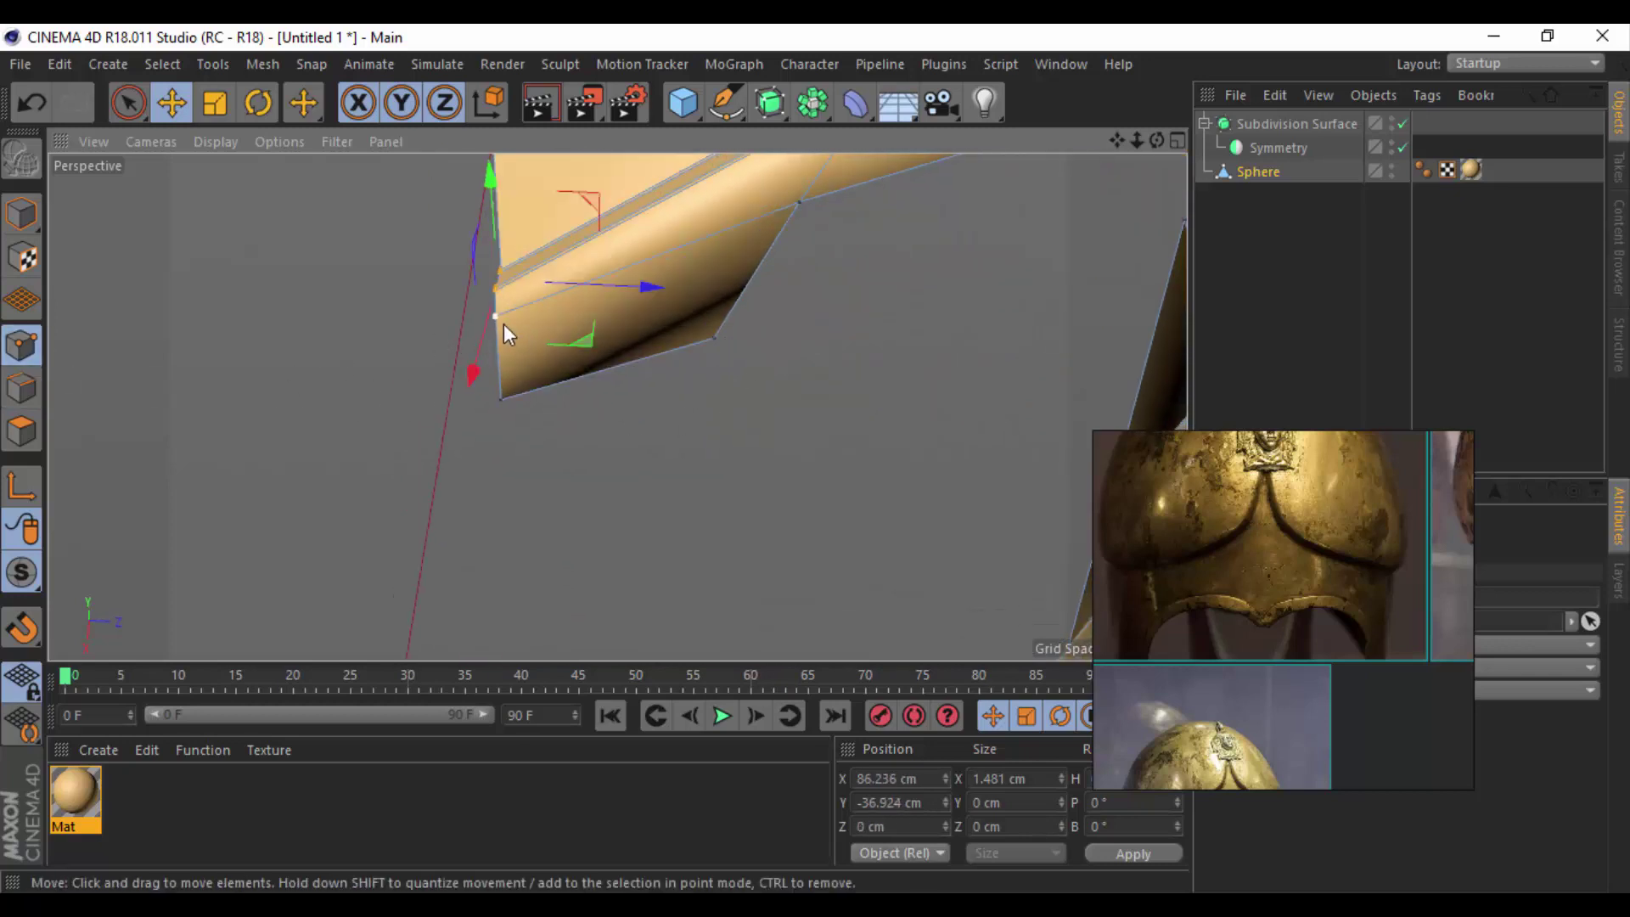
pyautogui.keyDown('shift'); pyautogui.click(502, 324); pyautogui.keyUp('shift')
pyautogui.moveTo(613, 461)
pyautogui.keyDown('alt'); pyautogui.mouseDown()
pyautogui.moveTo(957, 351)
pyautogui.moveTo(895, 367)
pyautogui.mouseUp(); pyautogui.keyUp('alt')
pyautogui.moveTo(497, 373)
pyautogui.mouseDown()
pyautogui.moveTo(497, 393)
pyautogui.moveTo(583, 344)
pyautogui.moveTo(401, 297)
pyautogui.moveTo(462, 363)
pyautogui.mouseUp()
pyautogui.rightClick(767, 374)
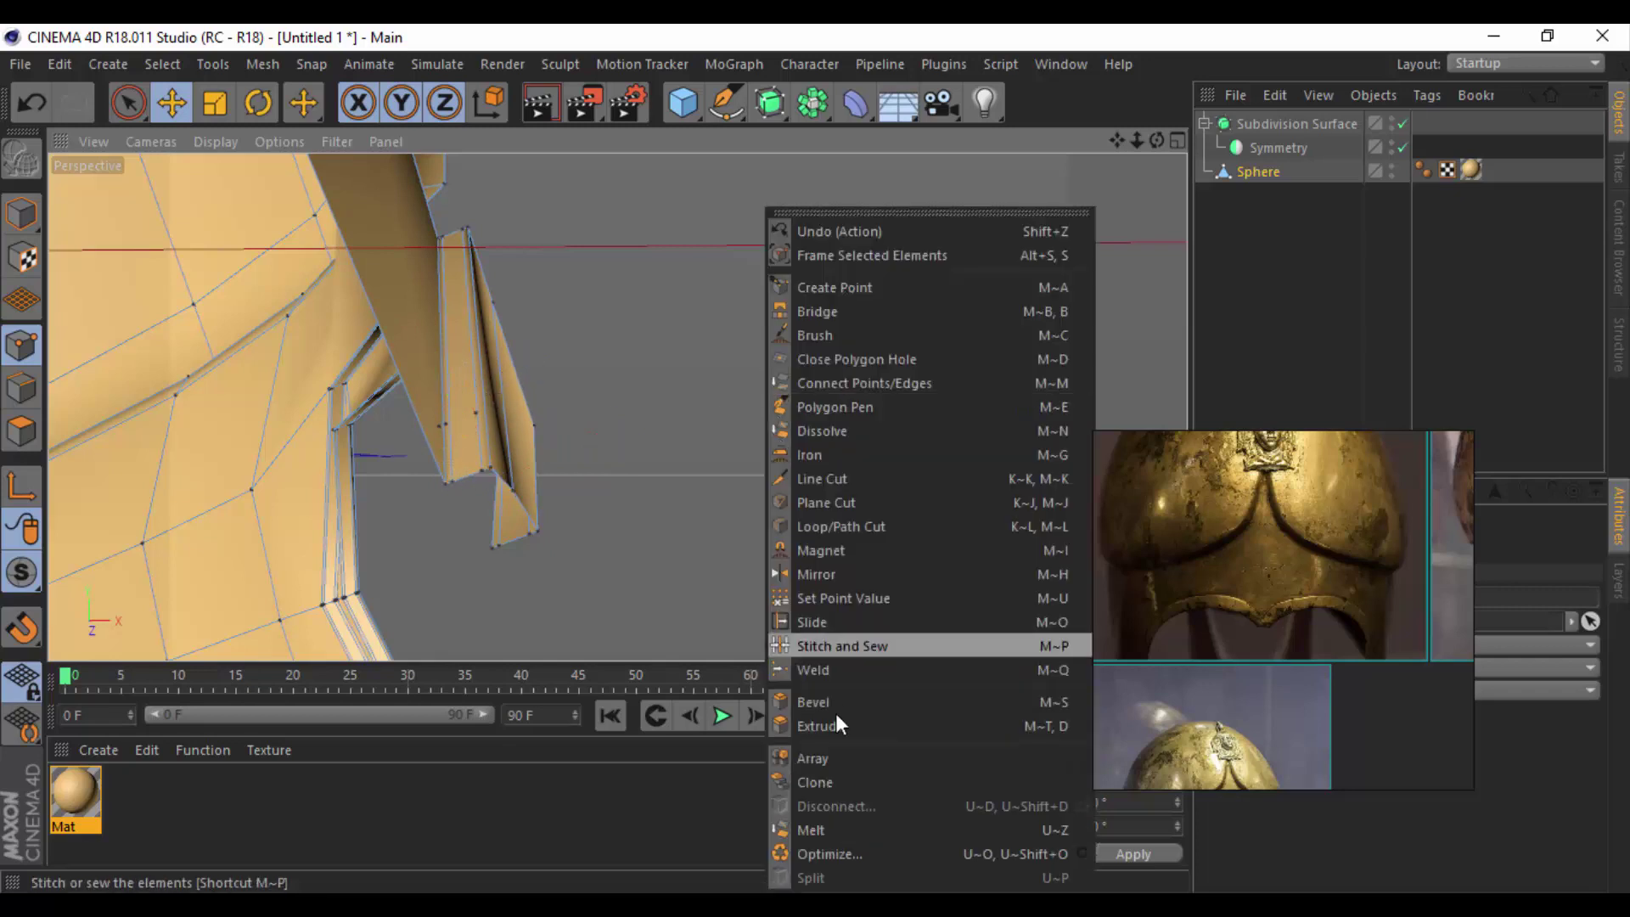
pyautogui.click(849, 843)
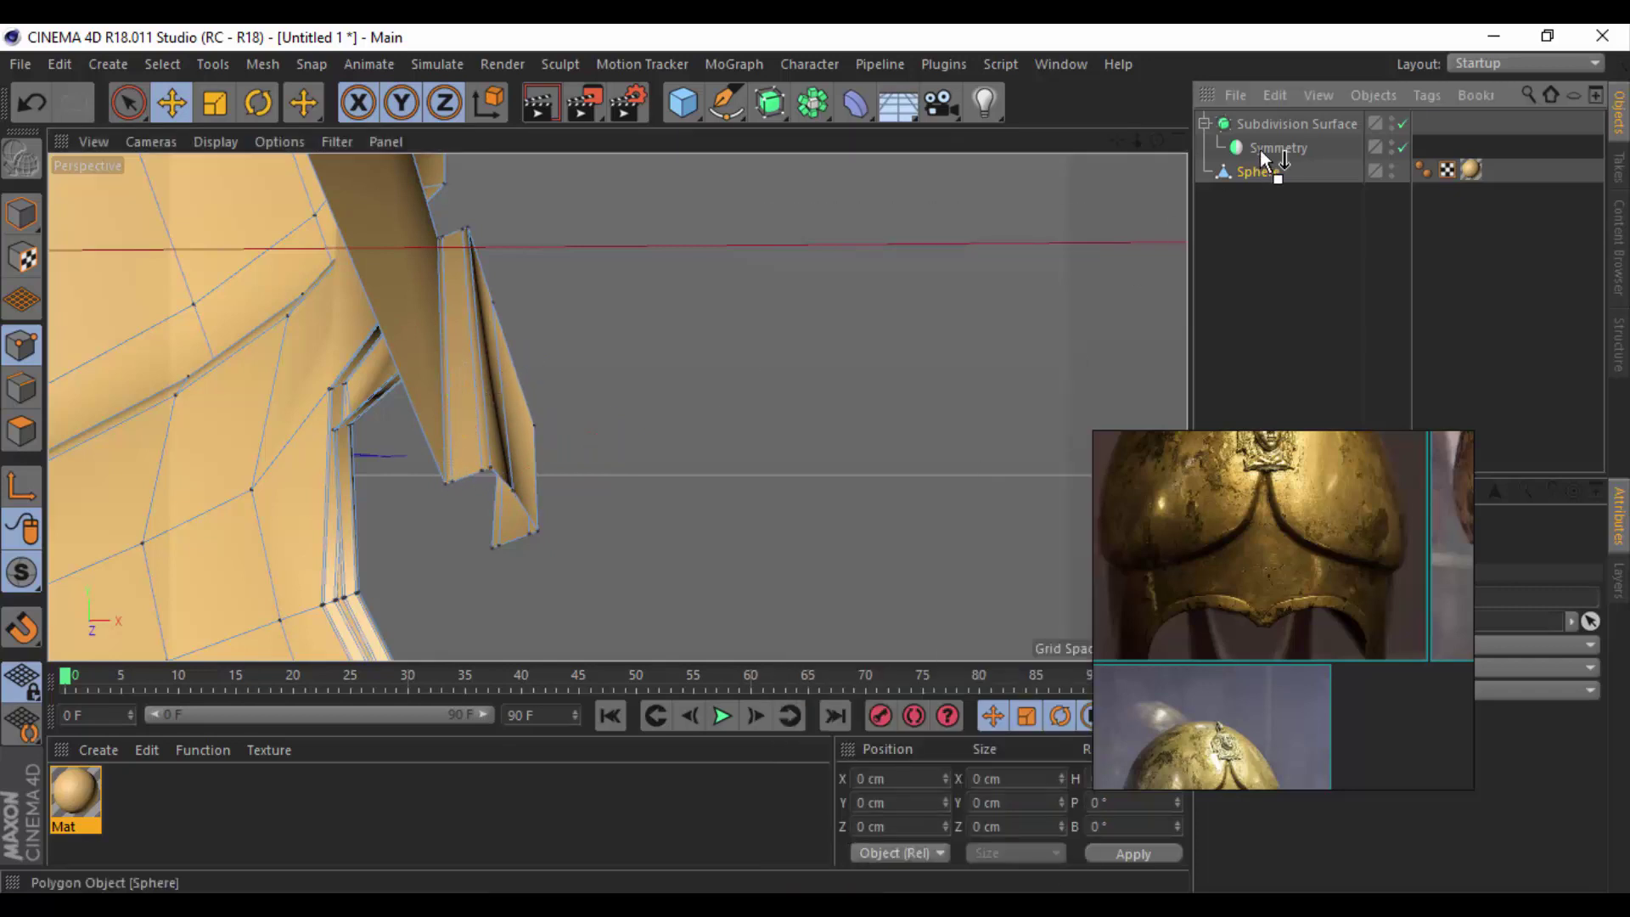
# Return the Sphere under Symmetry and preview the smoothed helmet from the front.
pyautogui.moveTo(1257, 172); pyautogui.dragTo(1279, 147)
pyautogui.click(1280, 238)
pyautogui.keyDown('alt'); pyautogui.moveTo(679, 400); pyautogui.dragTo(303, 499); pyautogui.keyUp('alt')
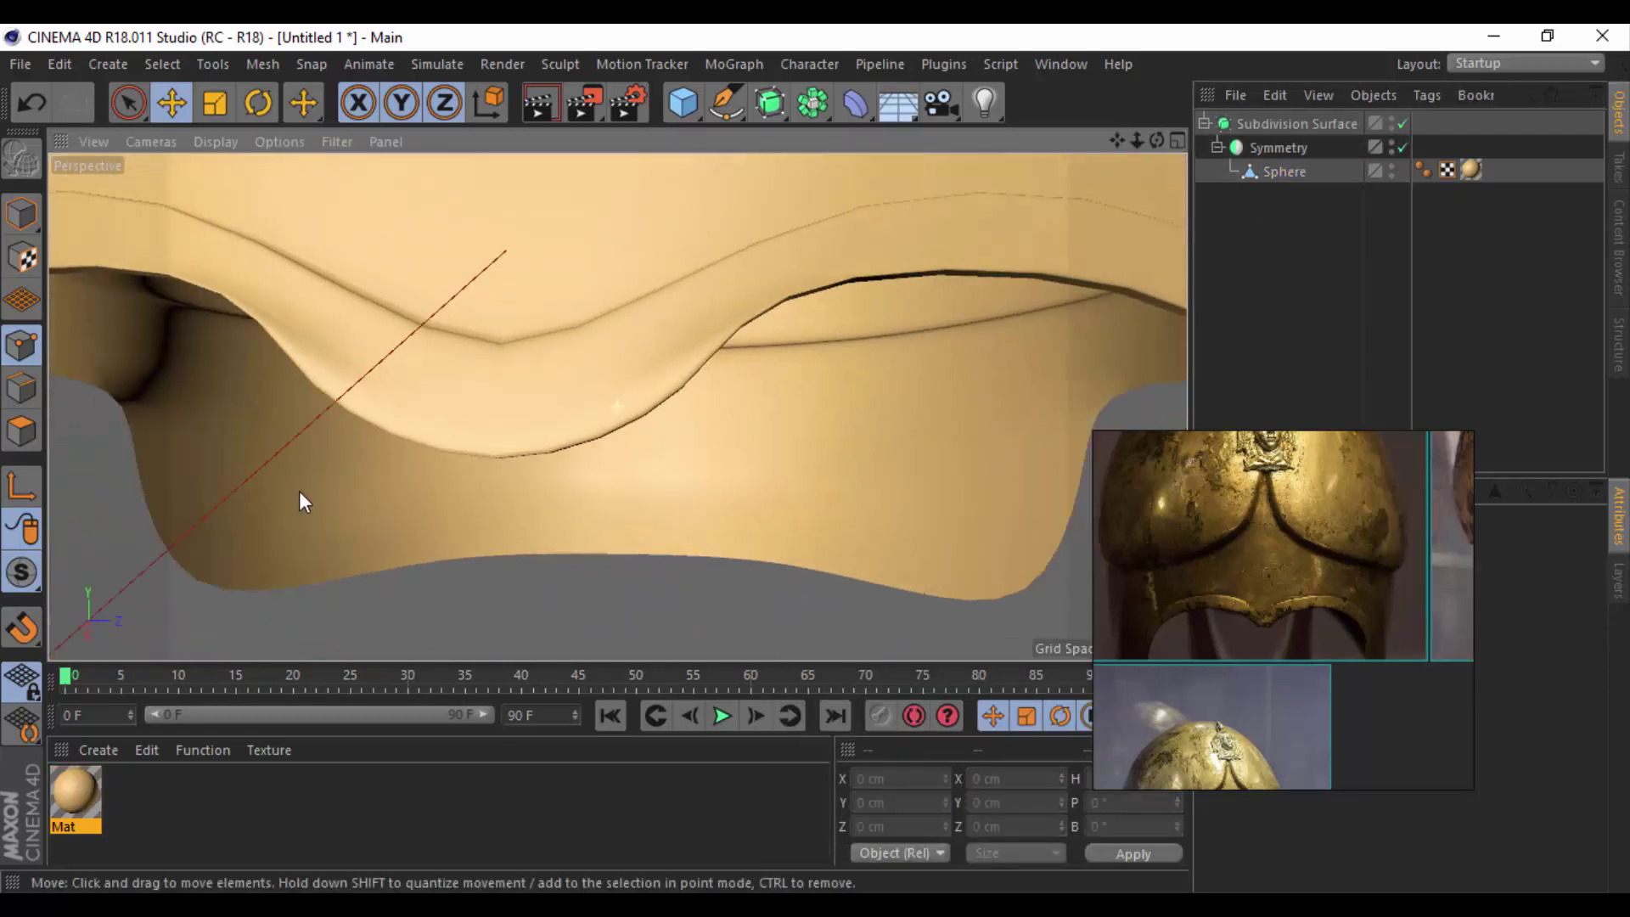
pyautogui.click(1270, 171)
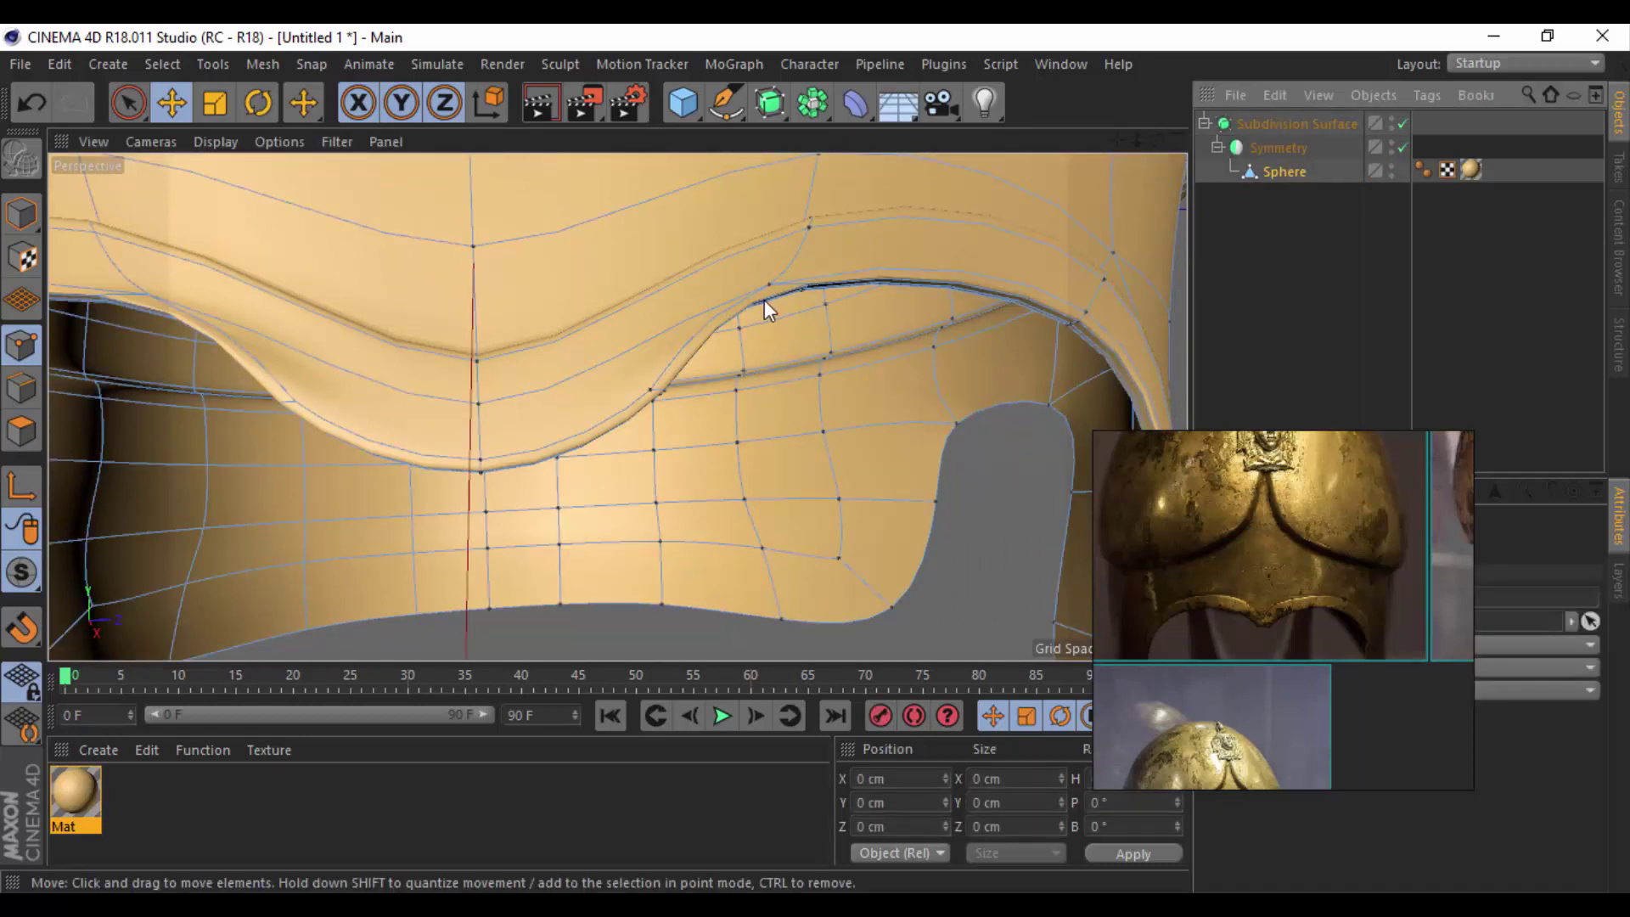
pyautogui.scroll(-2, 618, 256)
pyautogui.scroll(-3, 618, 253)
pyautogui.scroll(-3, 619, 248)
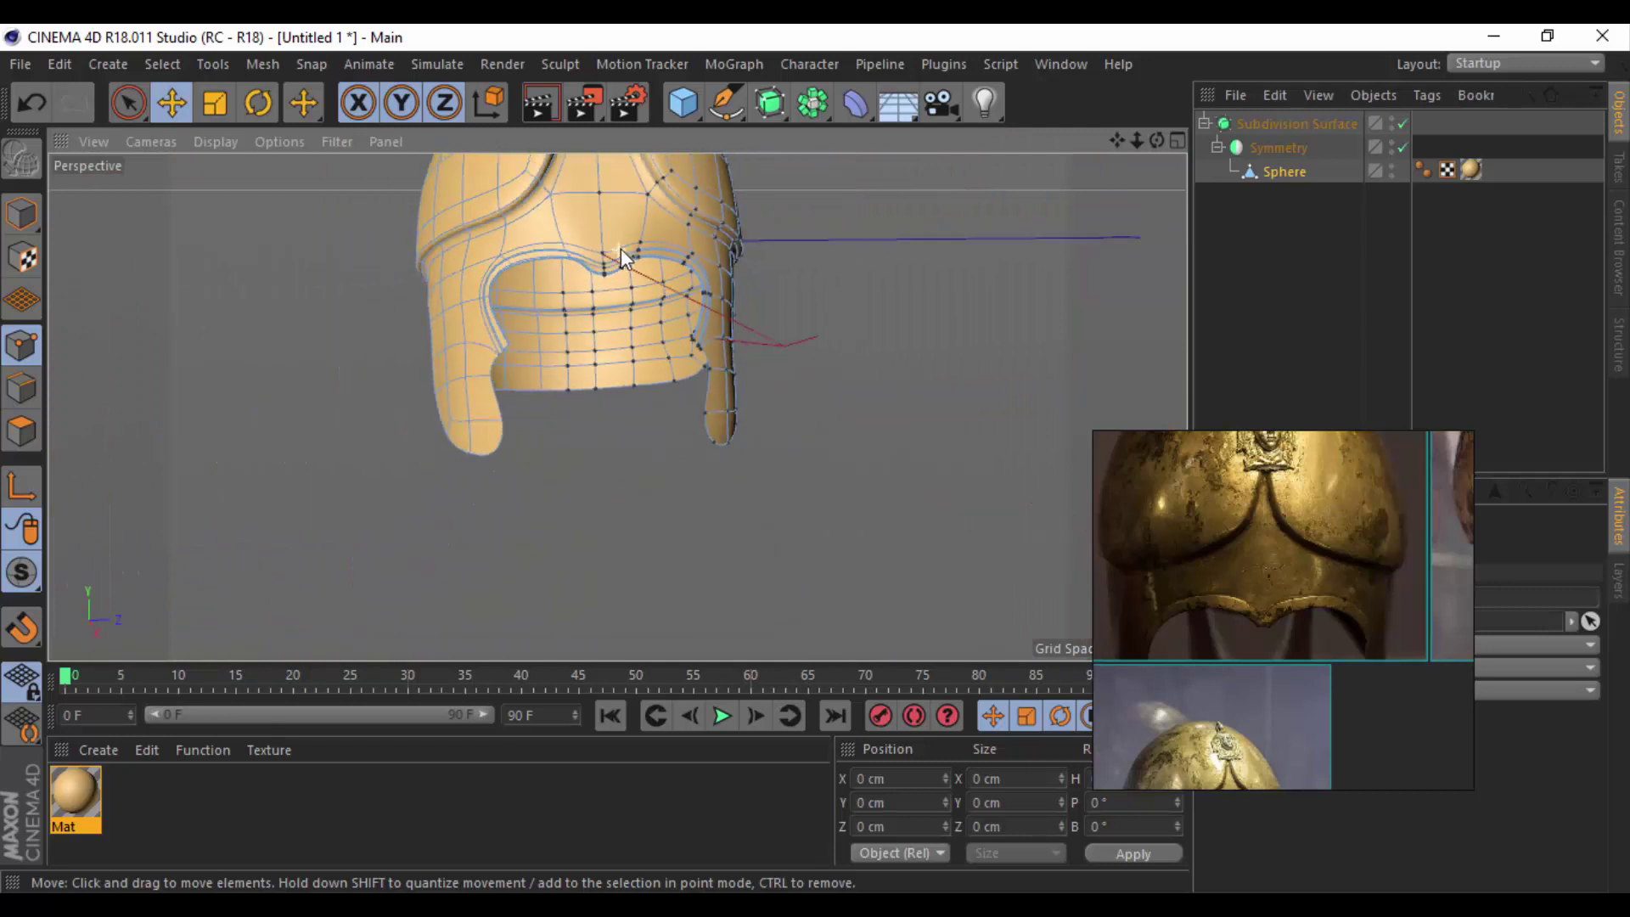
# With rectangle selection, select and move the rim point beside the nose guard, then undo it.
pyautogui.click(139, 95)
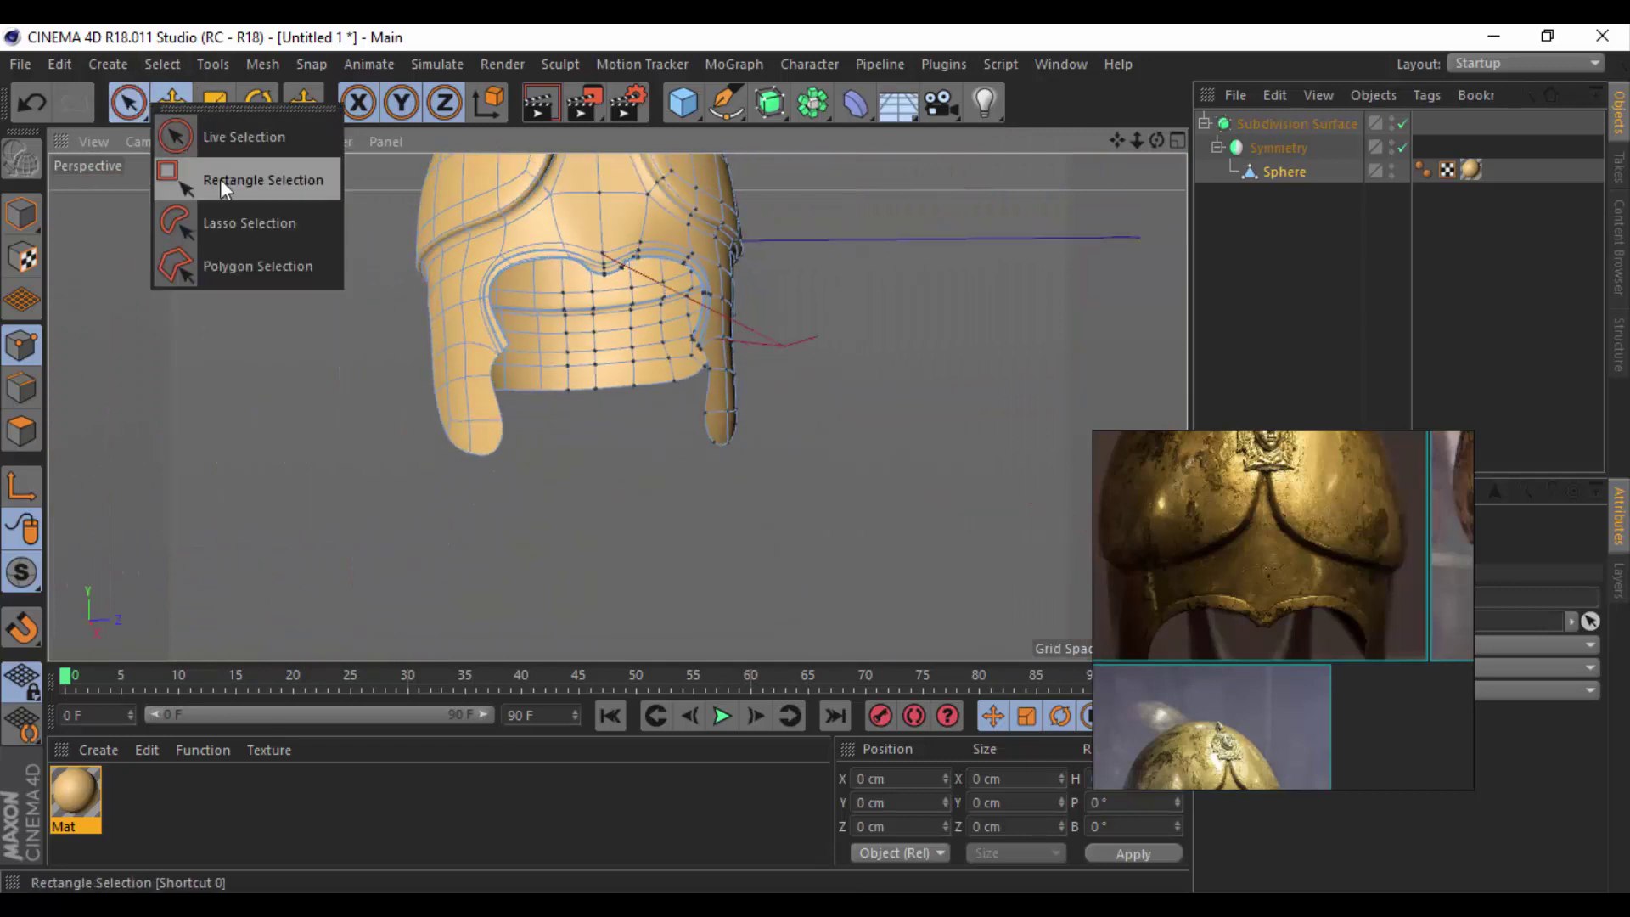
pyautogui.click(221, 179)
pyautogui.keyDown('alt'); pyautogui.moveTo(1018, 271); pyautogui.dragTo(750, 287); pyautogui.keyUp('alt')
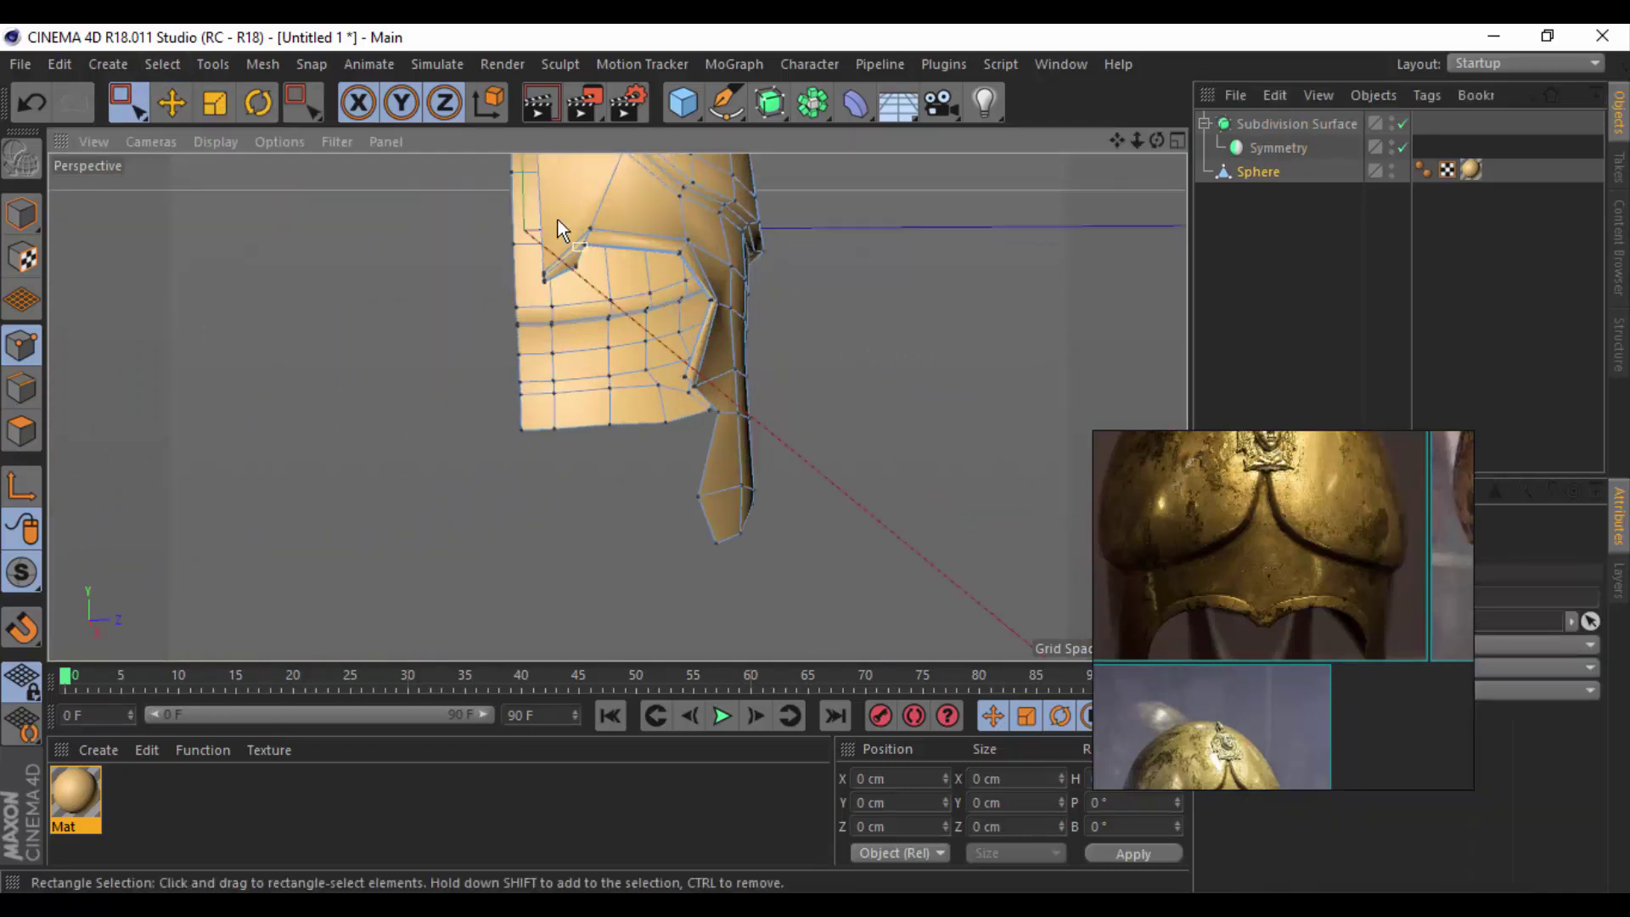
pyautogui.keyDown('alt'); pyautogui.moveTo(560, 230); pyautogui.dragTo(482, 251); pyautogui.keyUp('alt')
pyautogui.moveTo(607, 213)
pyautogui.mouseDown()
pyautogui.moveTo(560, 268)
pyautogui.moveTo(645, 252)
pyautogui.mouseUp()
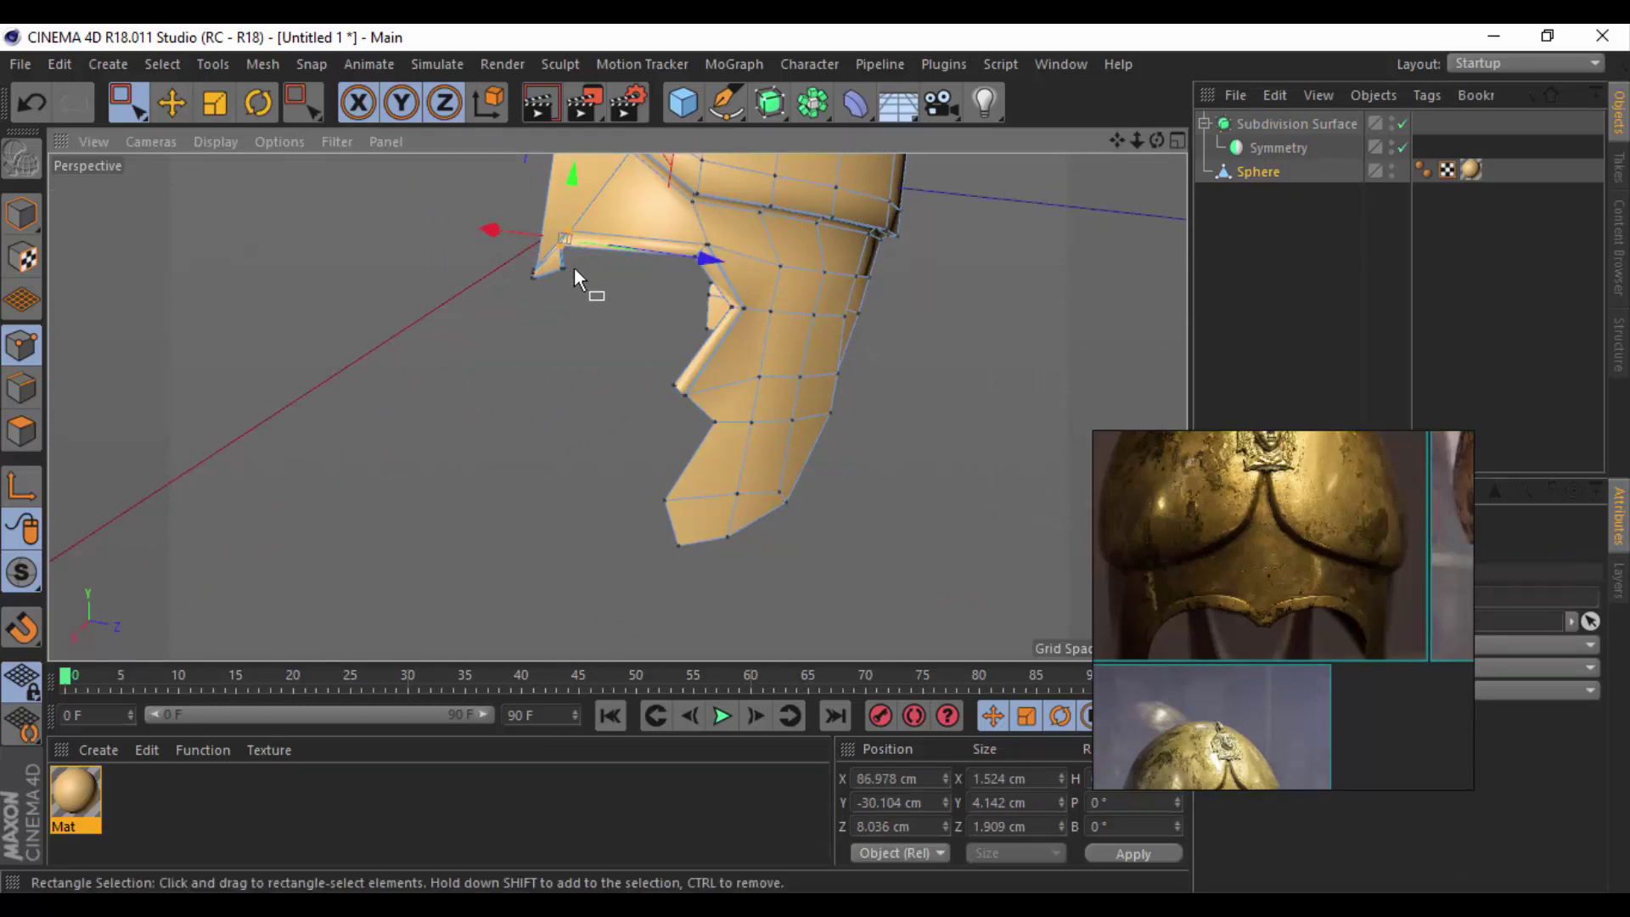
pyautogui.moveTo(612, 271); pyautogui.dragTo(608, 279)
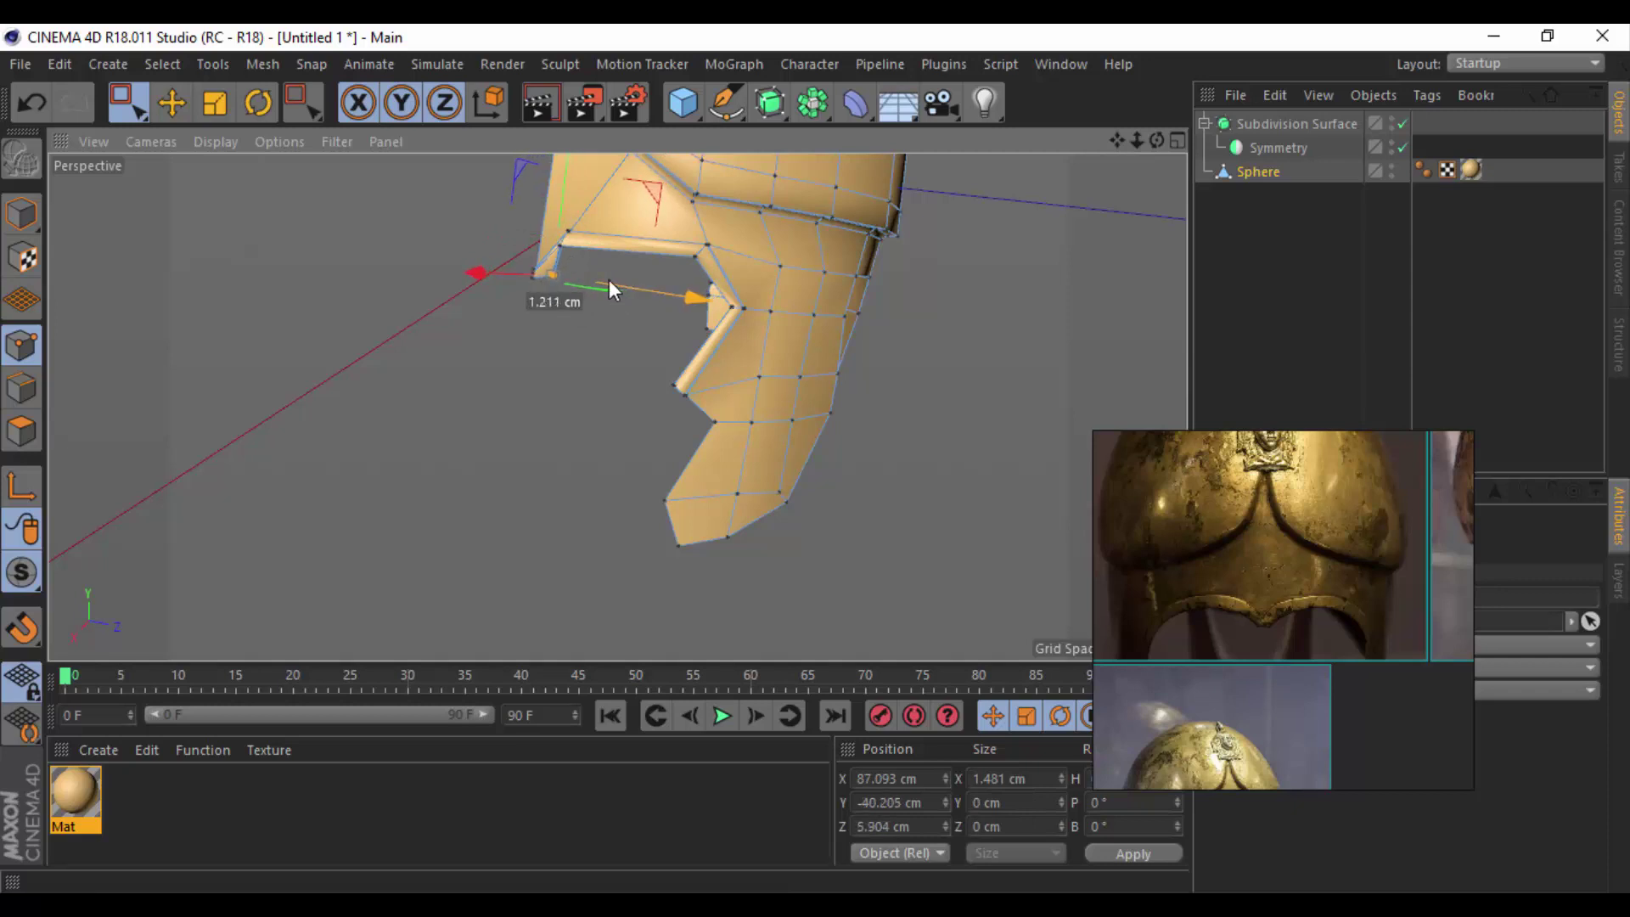
pyautogui.scroll(3, 545, 222)
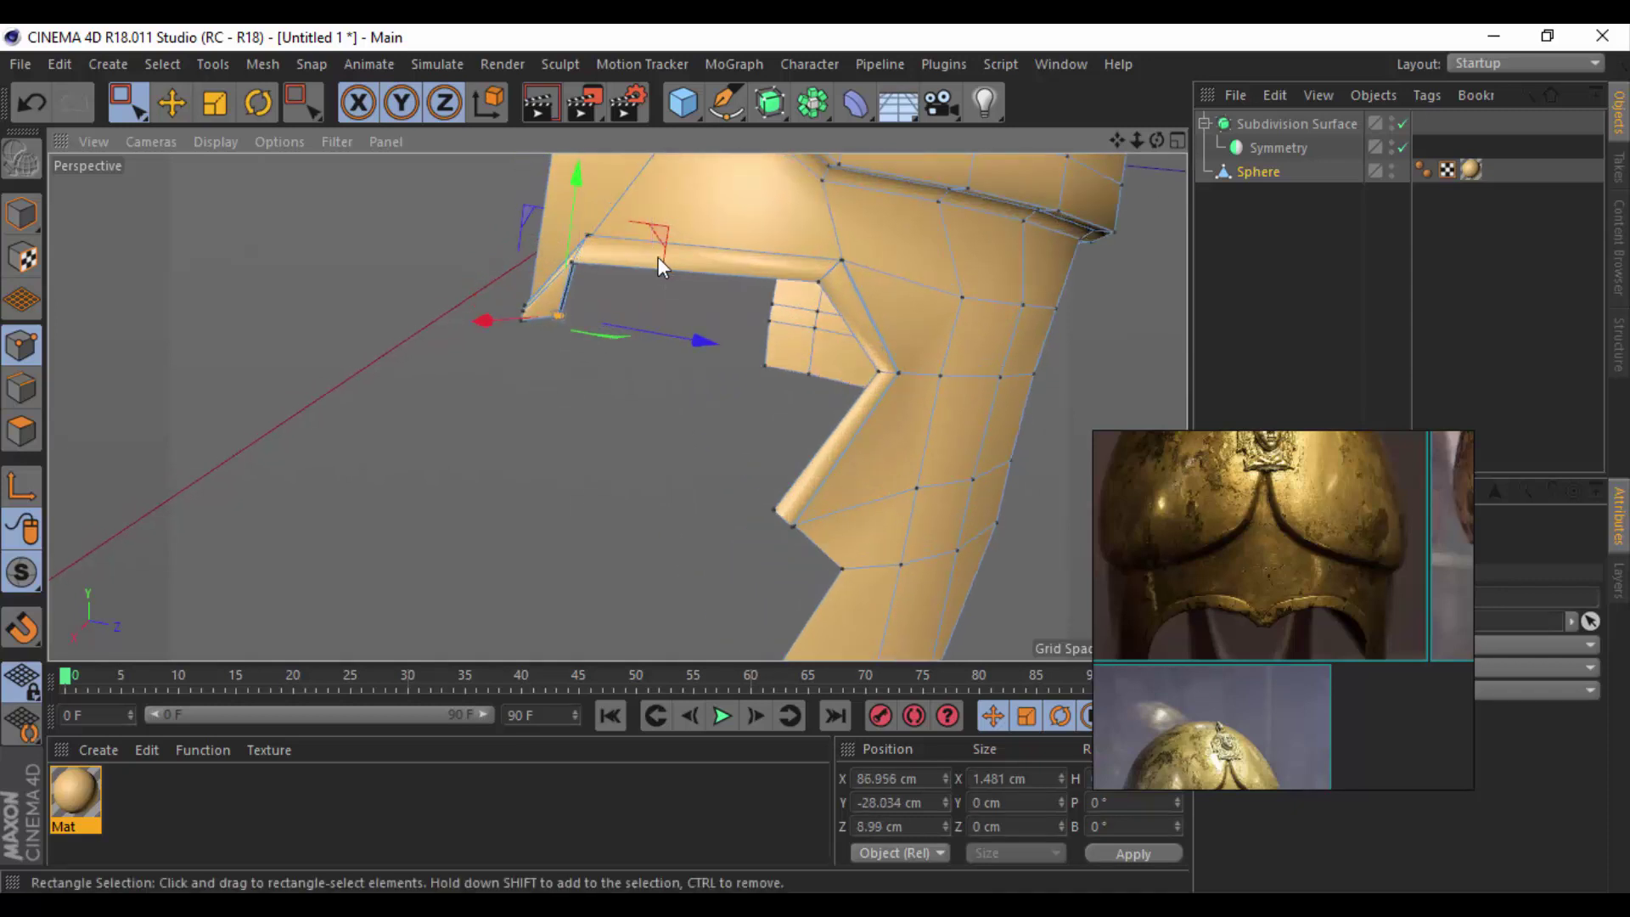
pyautogui.hotkey('ctrl', 'z')
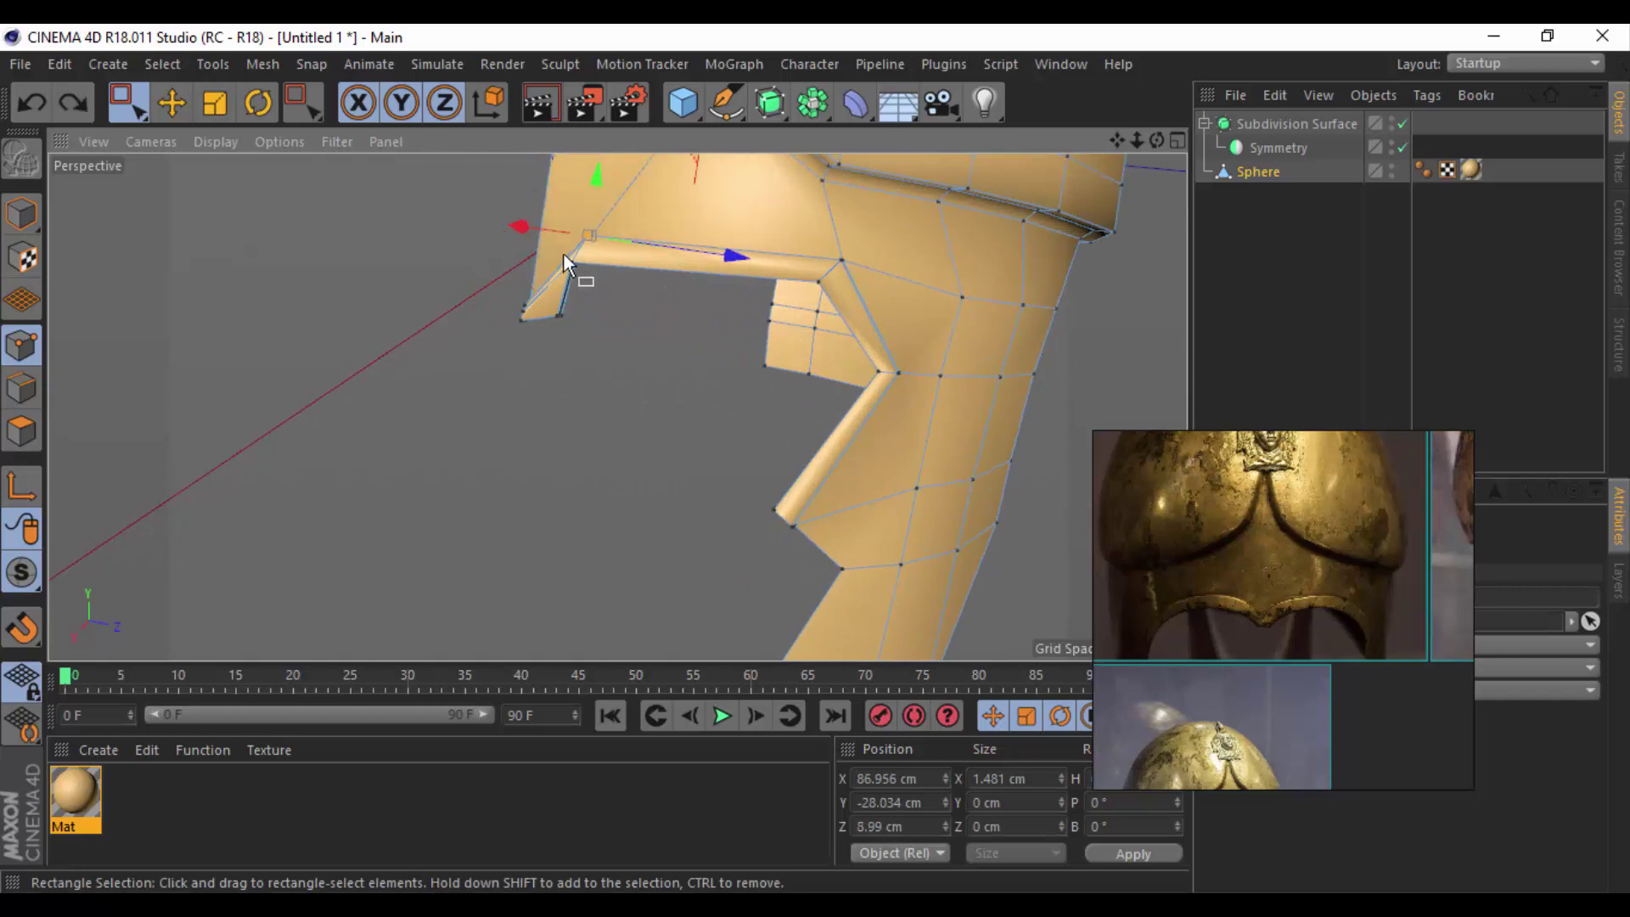
# Try selecting rim-edge points near the nose-guard corner, undoing and redoing the adjustments.
pyautogui.moveTo(564, 253)
pyautogui.keyDown('alt'); pyautogui.mouseDown()
pyautogui.moveTo(644, 291)
pyautogui.moveTo(496, 156)
pyautogui.mouseUp(); pyautogui.keyUp('alt')
pyautogui.moveTo(697, 229)
pyautogui.mouseDown()
pyautogui.moveTo(730, 230)
pyautogui.moveTo(706, 222)
pyautogui.moveTo(709, 278)
pyautogui.moveTo(874, 269)
pyautogui.moveTo(763, 280)
pyautogui.mouseUp()
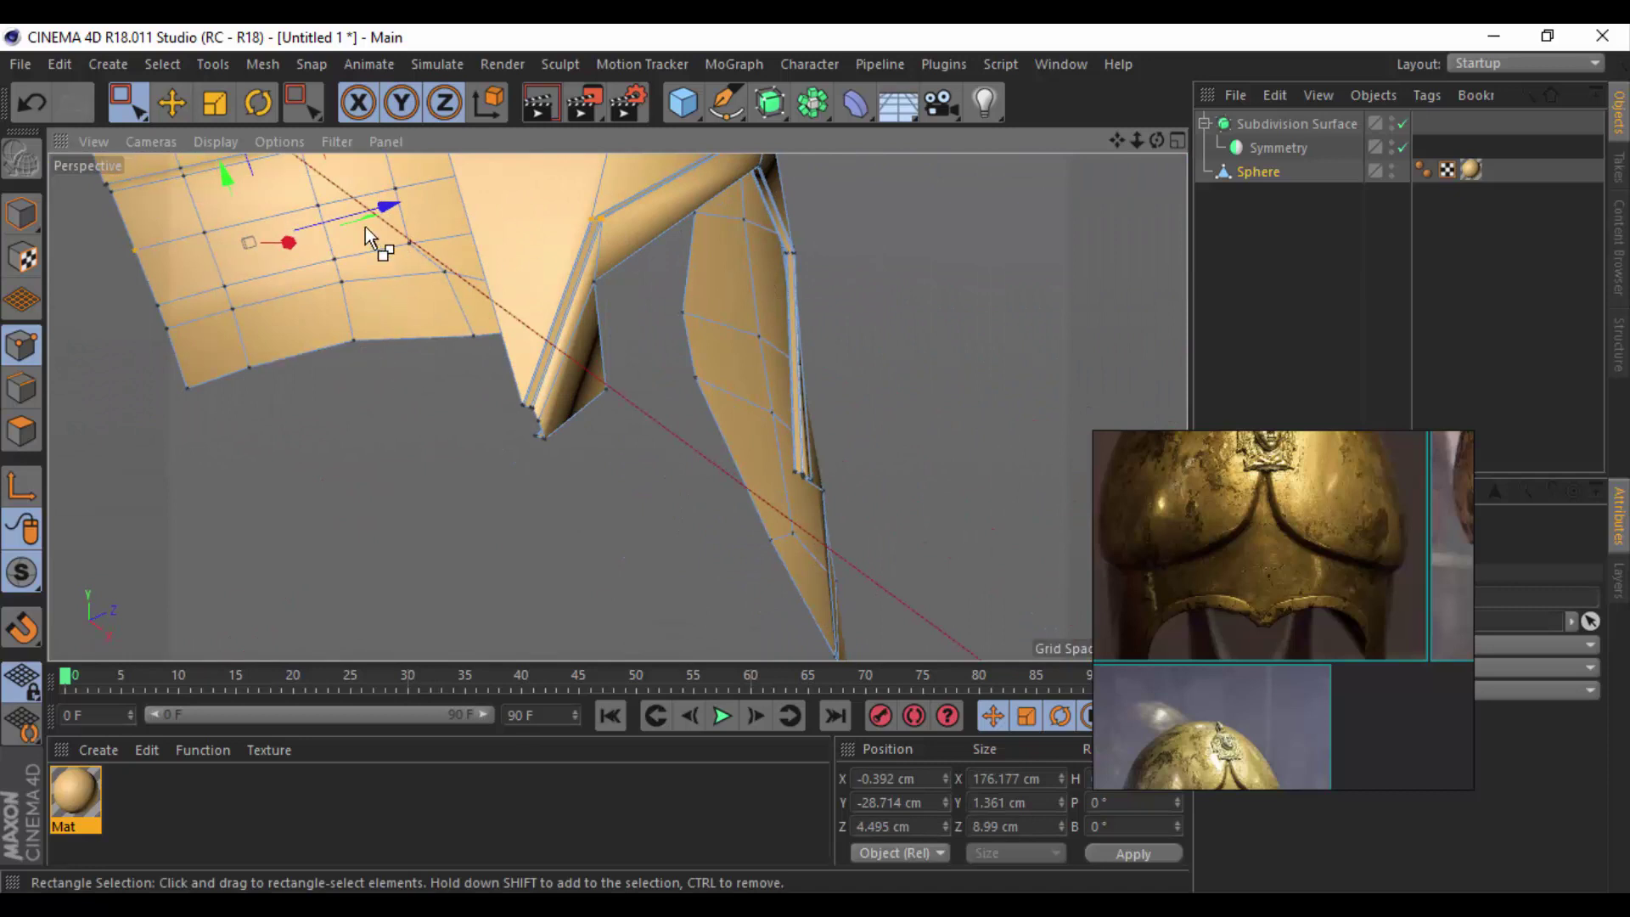
pyautogui.hotkey('ctrl', 'z')
pyautogui.moveTo(354, 192)
pyautogui.keyDown('alt'); pyautogui.mouseDown()
pyautogui.moveTo(438, 228)
pyautogui.moveTo(669, 211)
pyautogui.mouseUp(); pyautogui.keyUp('alt')
pyautogui.hotkey('ctrl', 'z')
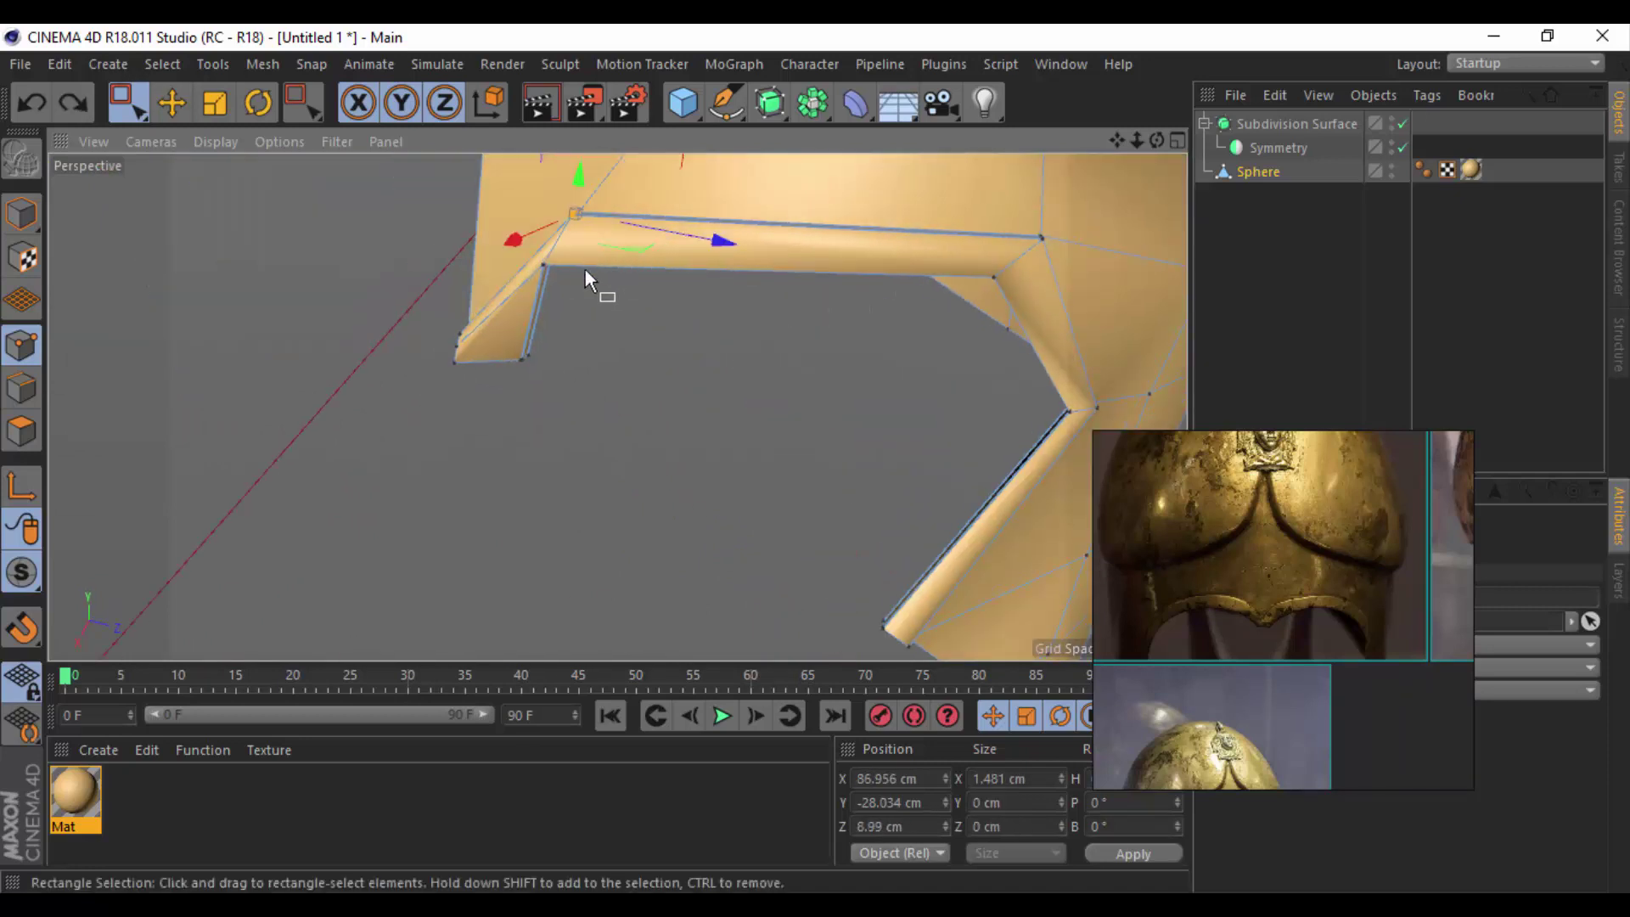
pyautogui.hotkey('ctrl', 'y')
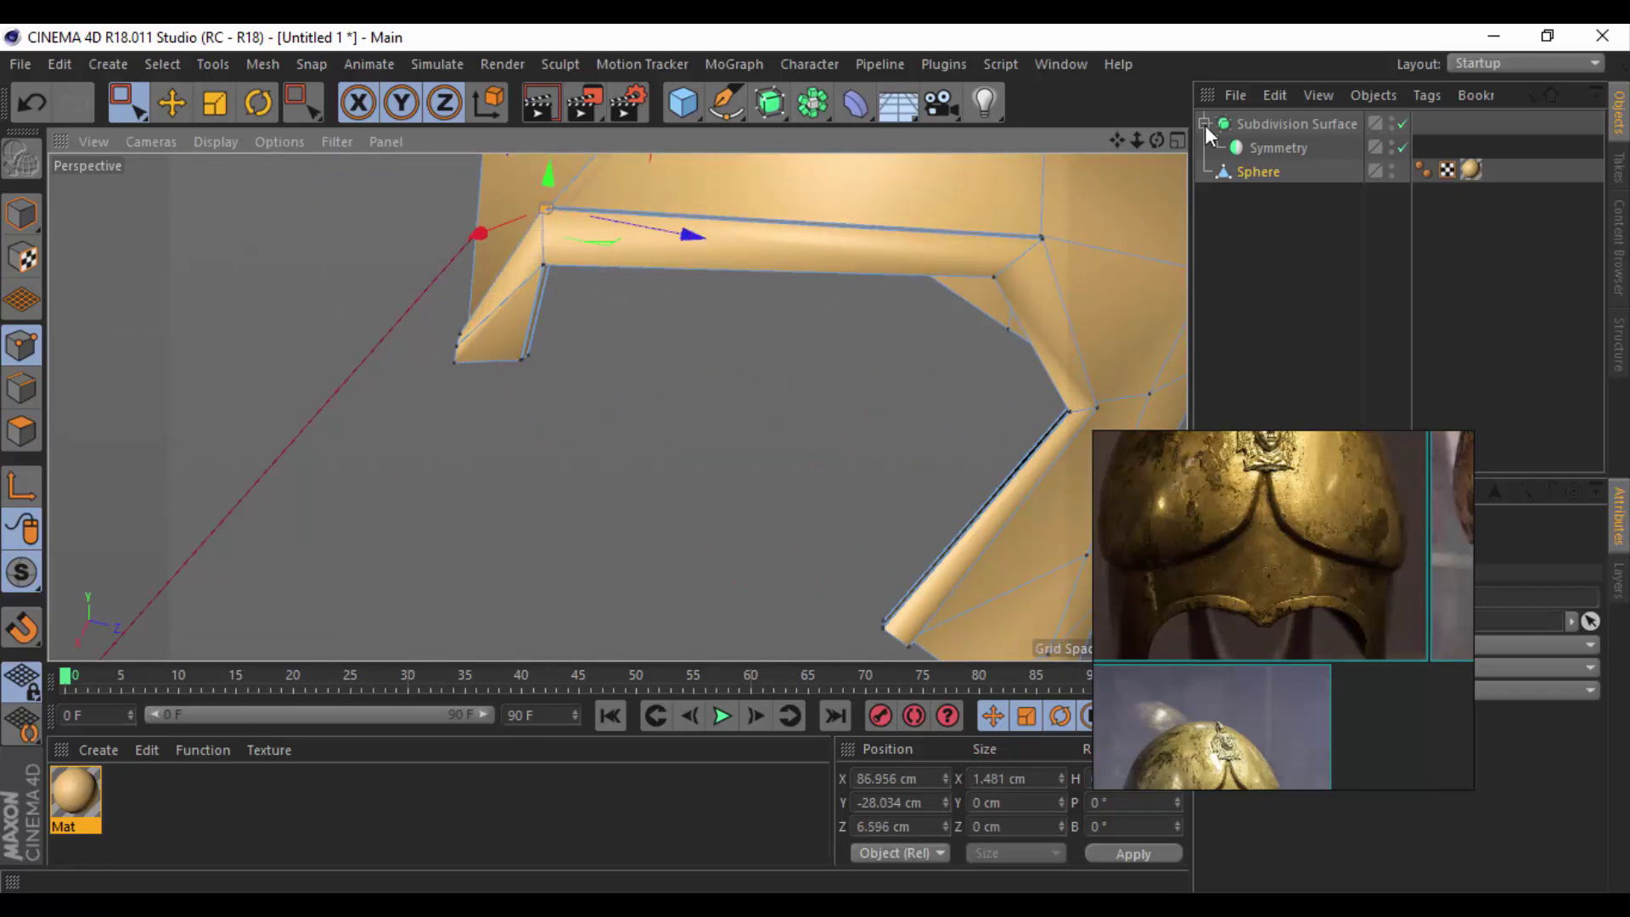
# Push the brow rim point above the nose out about 1.8 cm.
pyautogui.moveTo(1256, 172); pyautogui.dragTo(1279, 149)
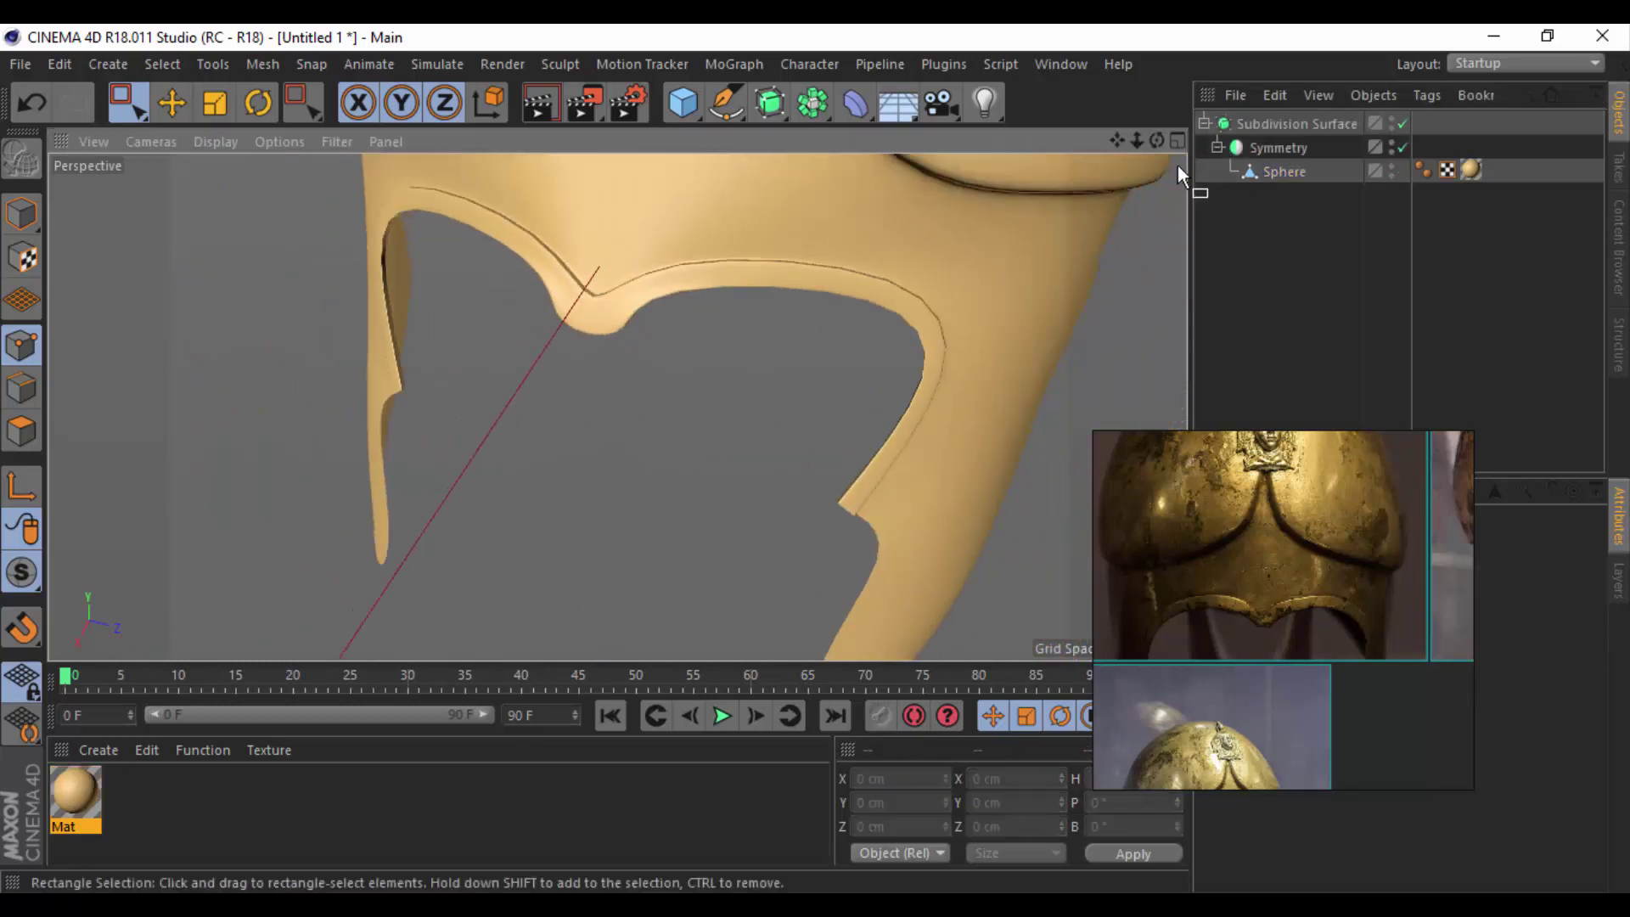
pyautogui.click(1264, 172)
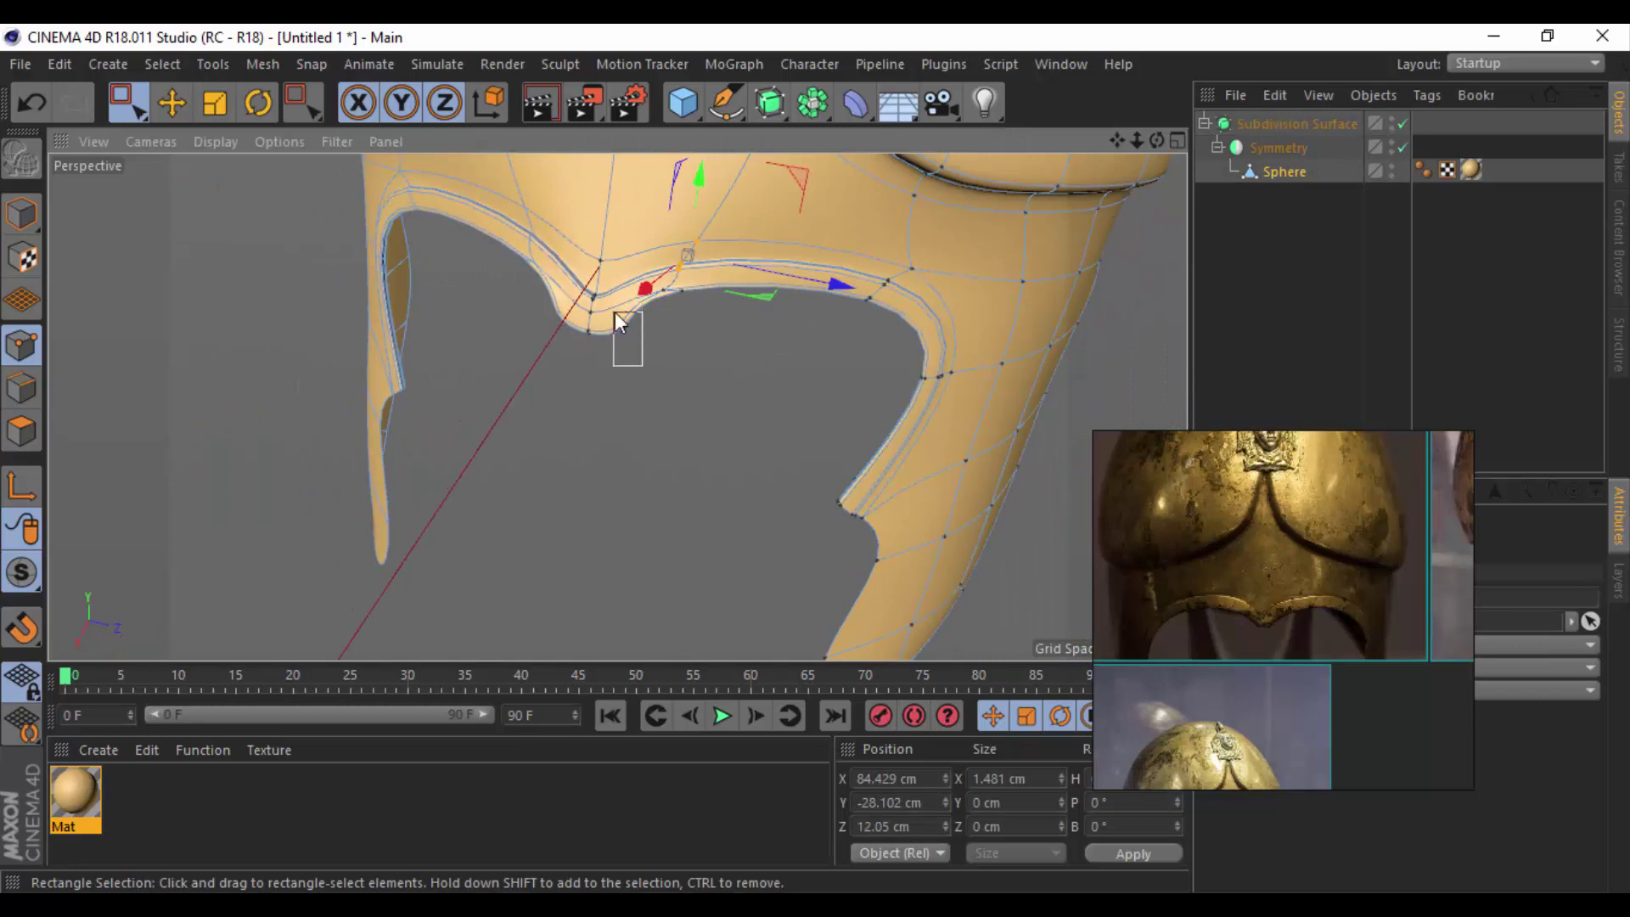
pyautogui.moveTo(643, 366); pyautogui.dragTo(616, 314)
pyautogui.moveTo(722, 349); pyautogui.dragTo(706, 341)
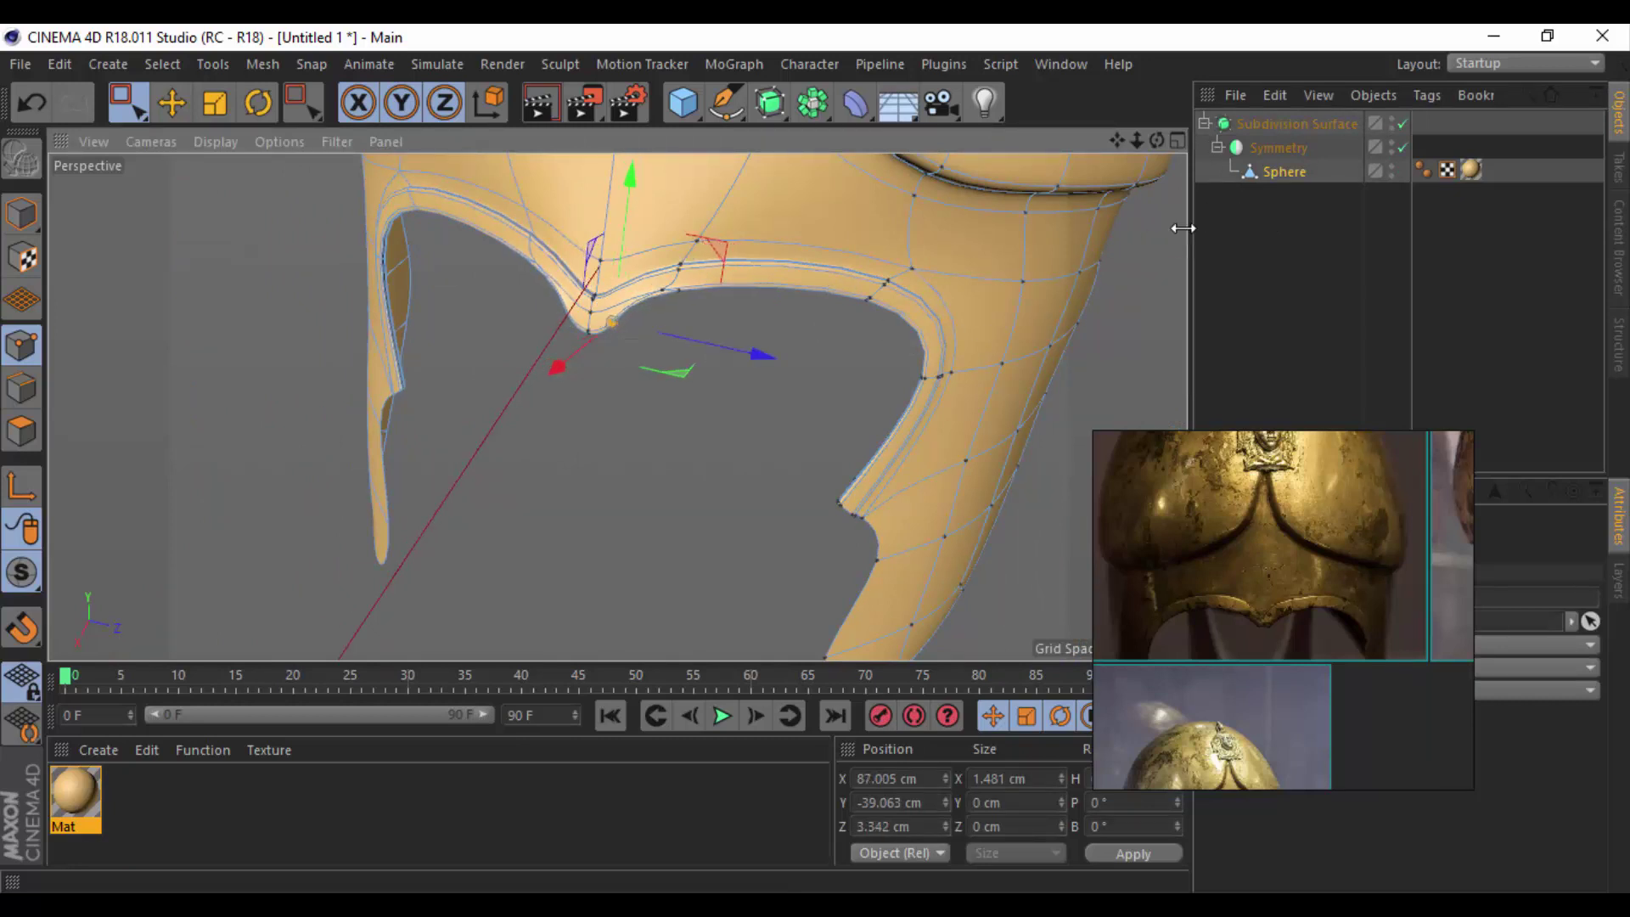
# Add a Loop/Path Cut near the rim curve at the nose and preview the helmet.
pyautogui.press('m')
pyautogui.press('l')
pyautogui.scroll(2, 620, 349)
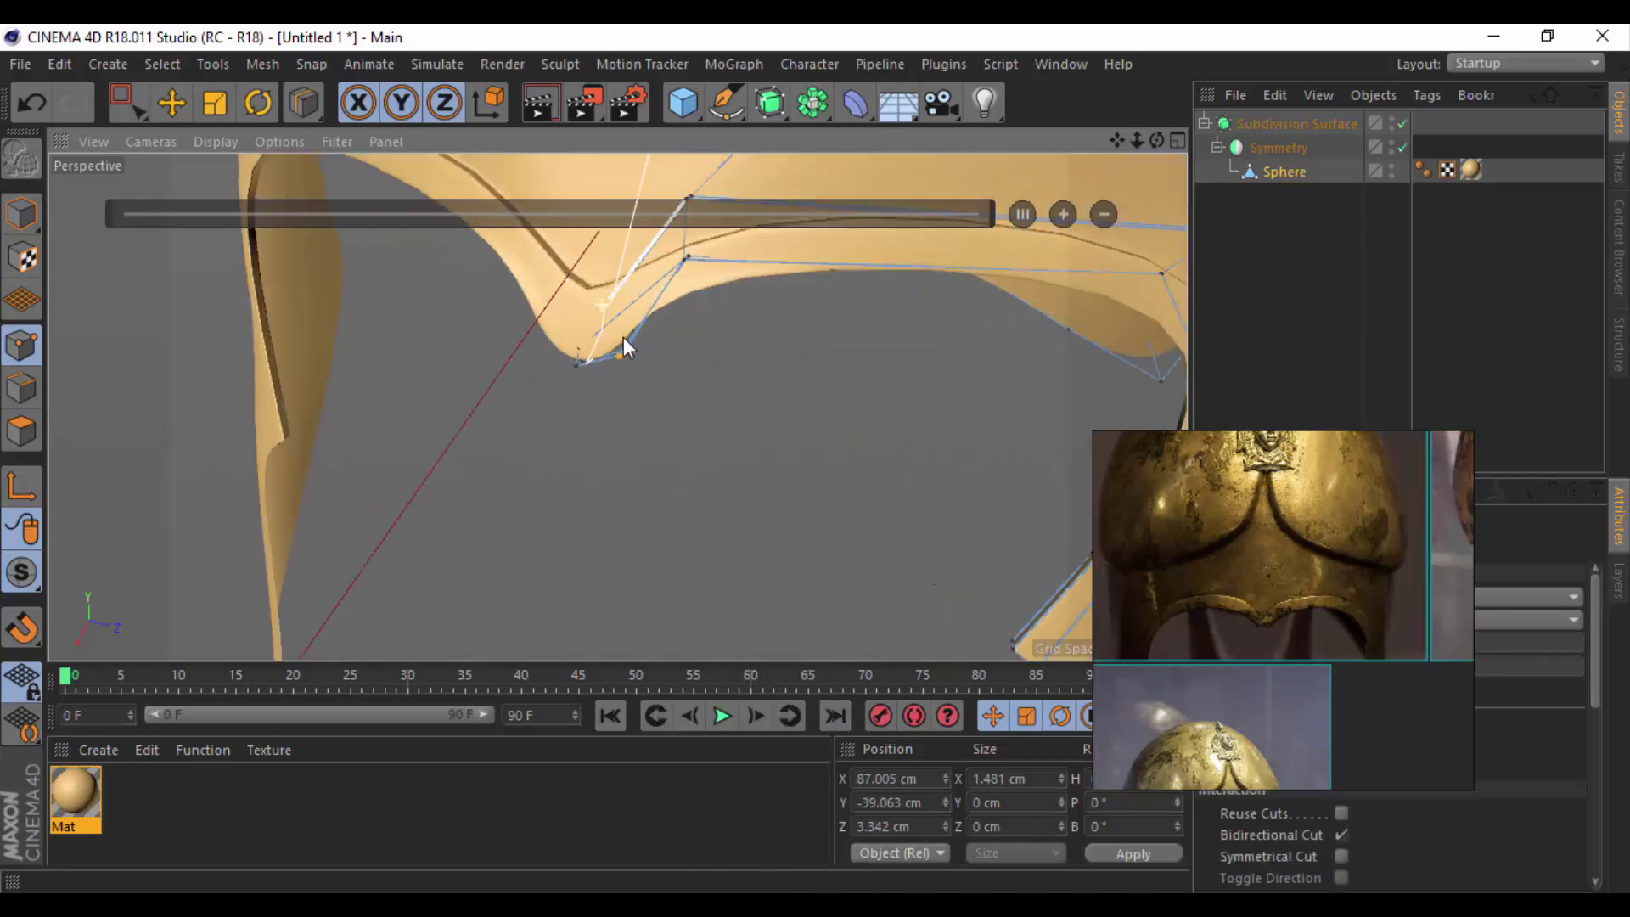
pyautogui.click(643, 344)
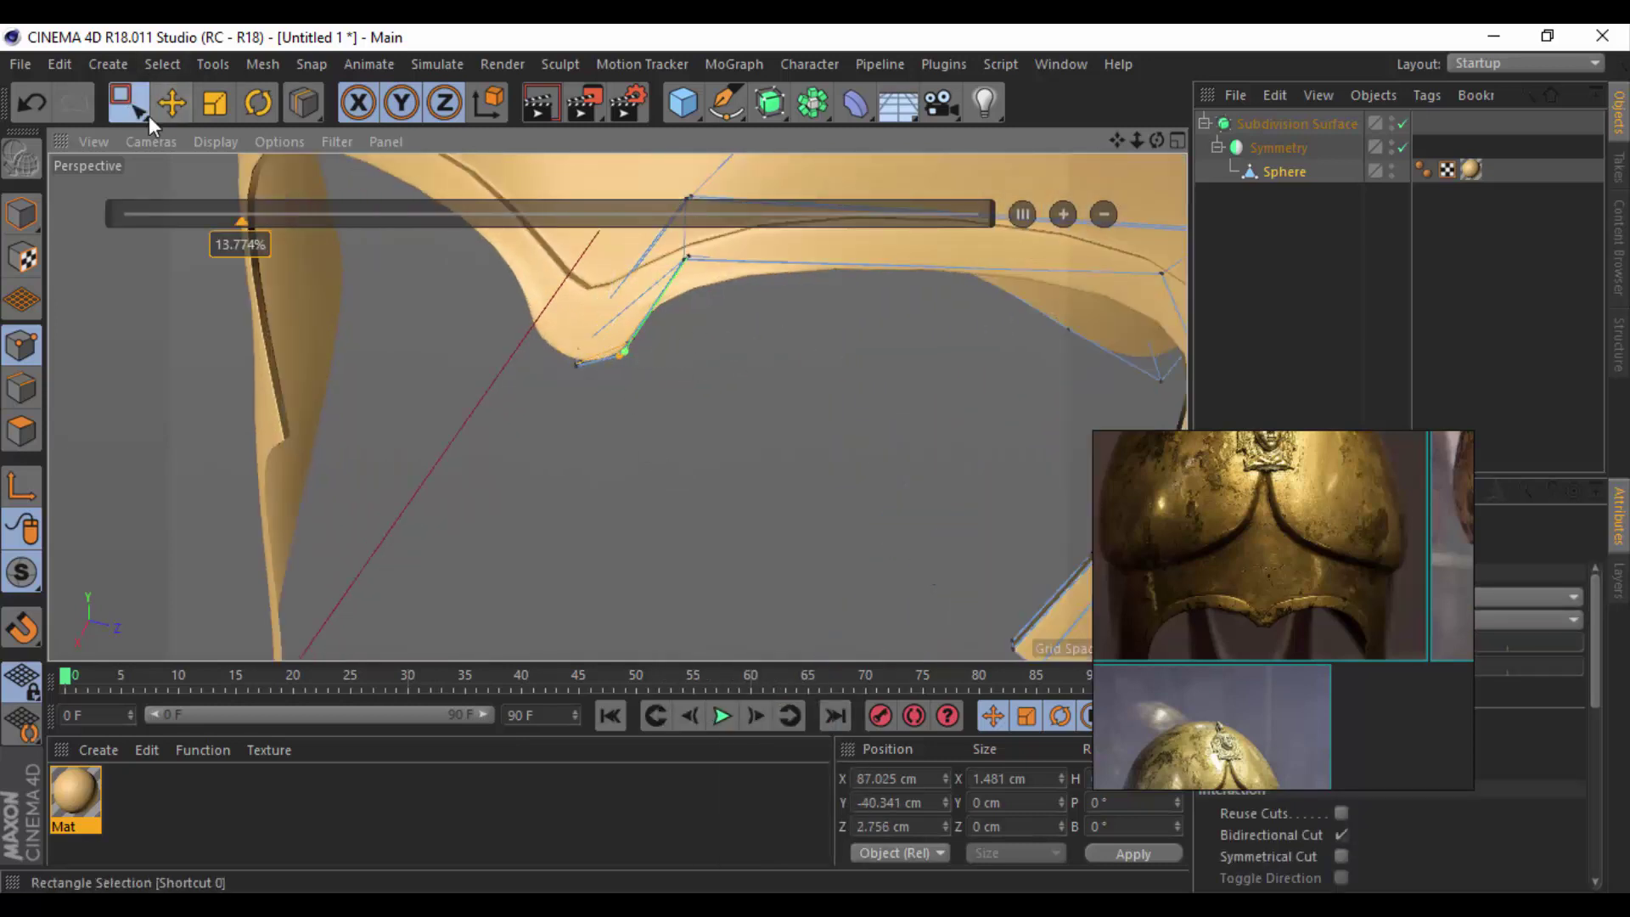
pyautogui.moveTo(150, 116); pyautogui.dragTo(257, 181)
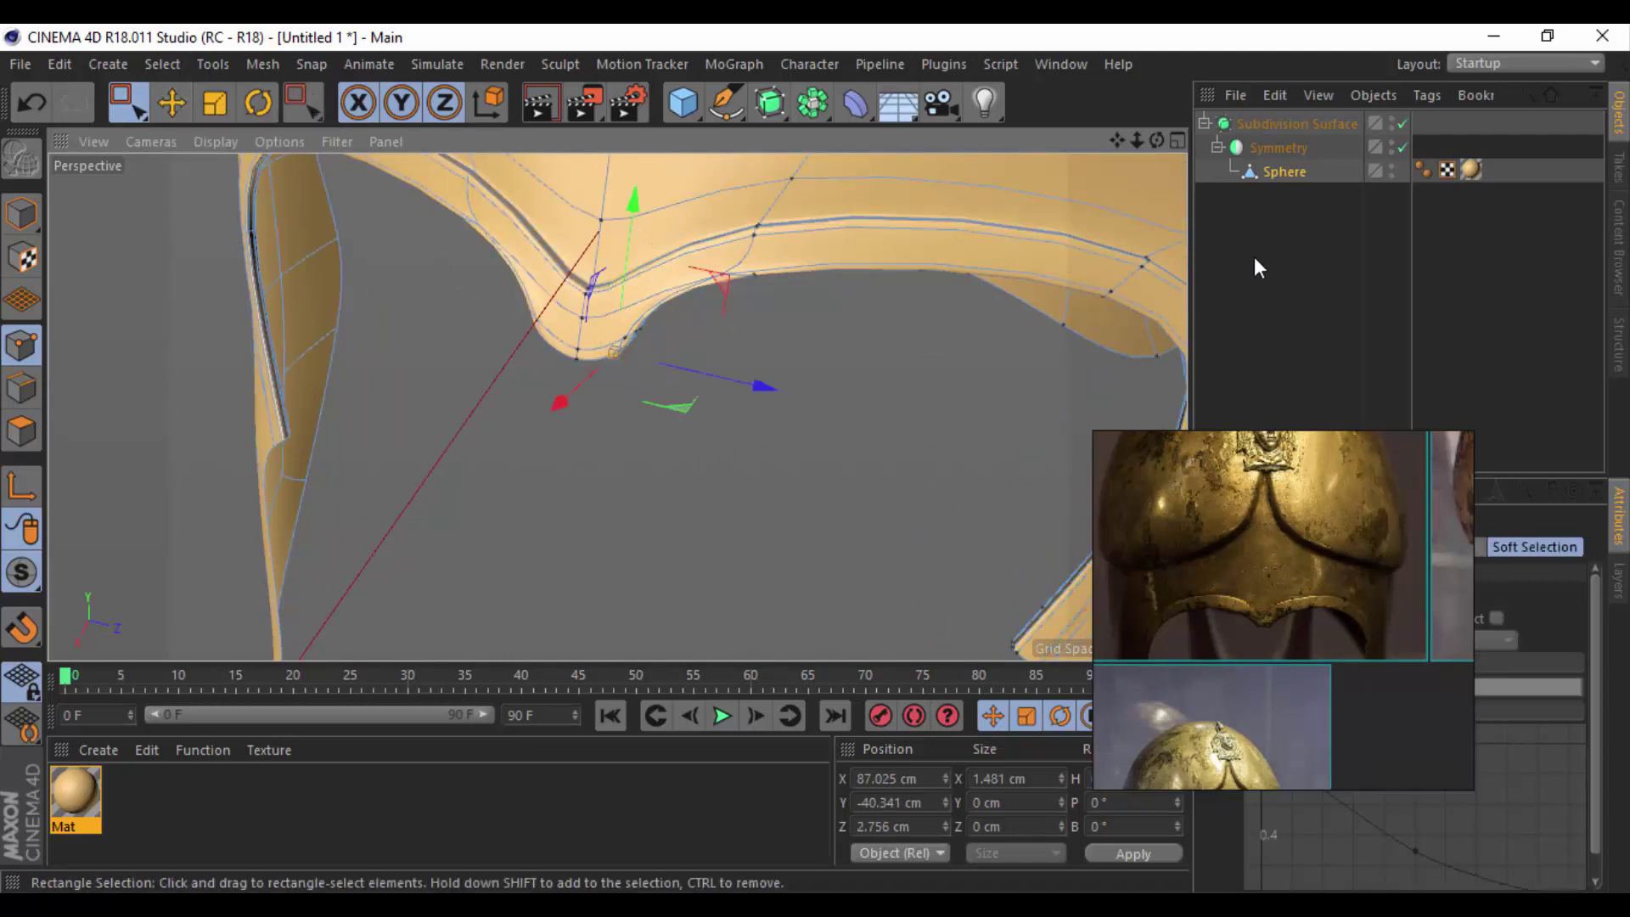
pyautogui.click(1254, 256)
pyautogui.moveTo(946, 324)
pyautogui.keyDown('alt'); pyautogui.mouseDown()
pyautogui.moveTo(843, 298)
pyautogui.moveTo(888, 333)
pyautogui.moveTo(807, 450)
pyautogui.moveTo(699, 334)
pyautogui.moveTo(764, 305)
pyautogui.mouseUp(); pyautogui.keyUp('alt')
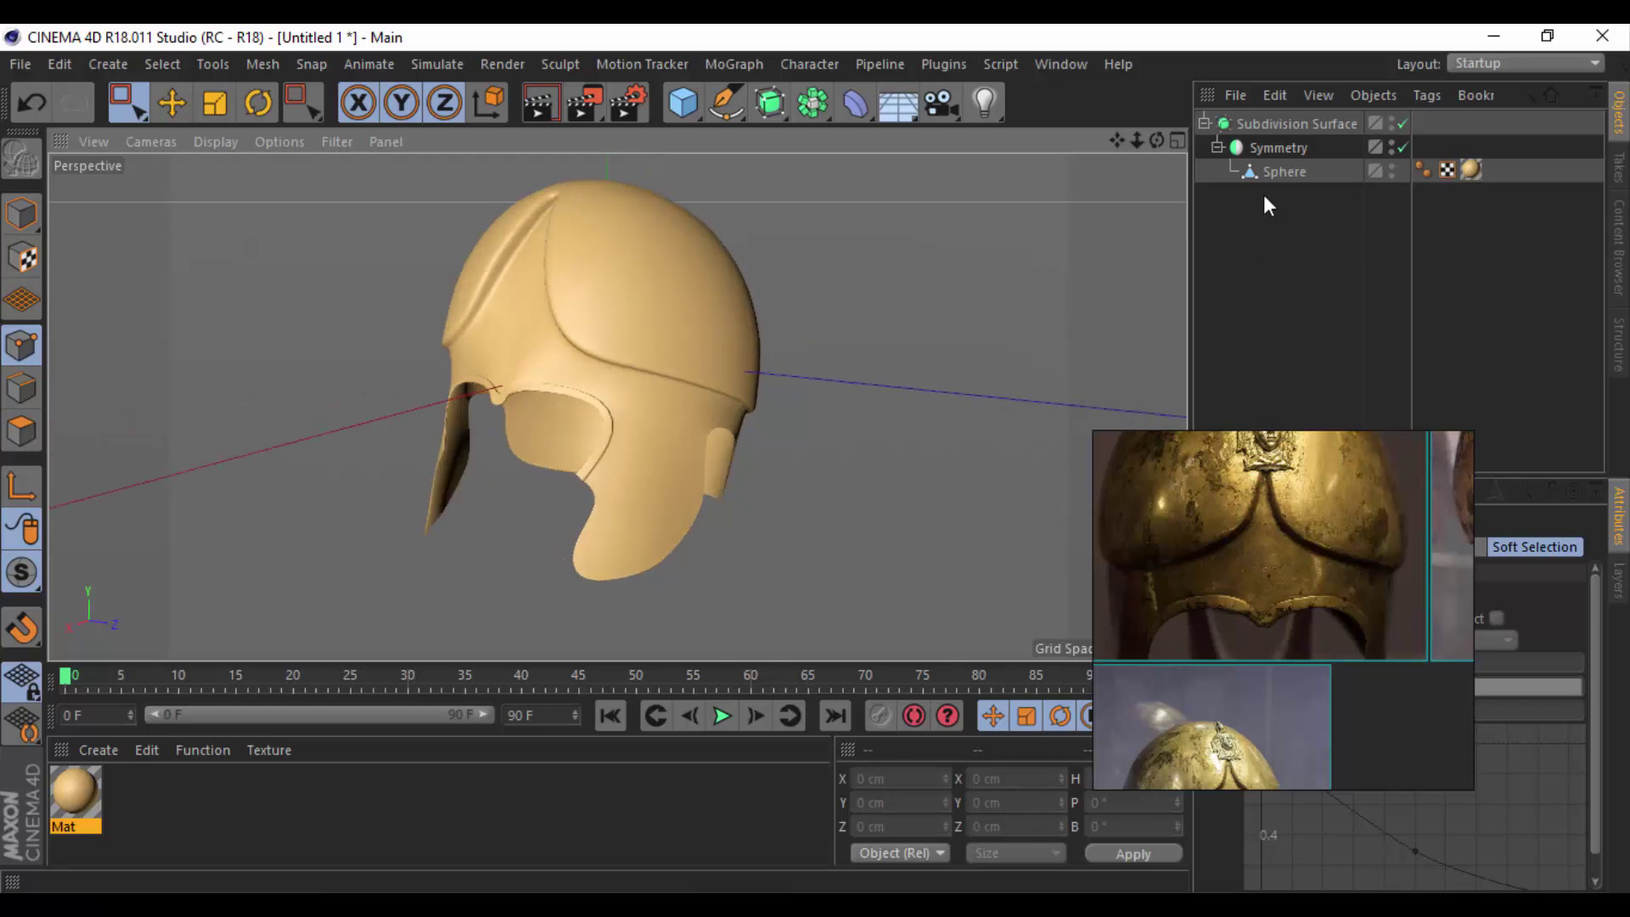
# Delete the Mat material from the helmet and nudge a rim point about 1 cm along X.
pyautogui.click(1281, 172)
pyautogui.scroll(3, 482, 338)
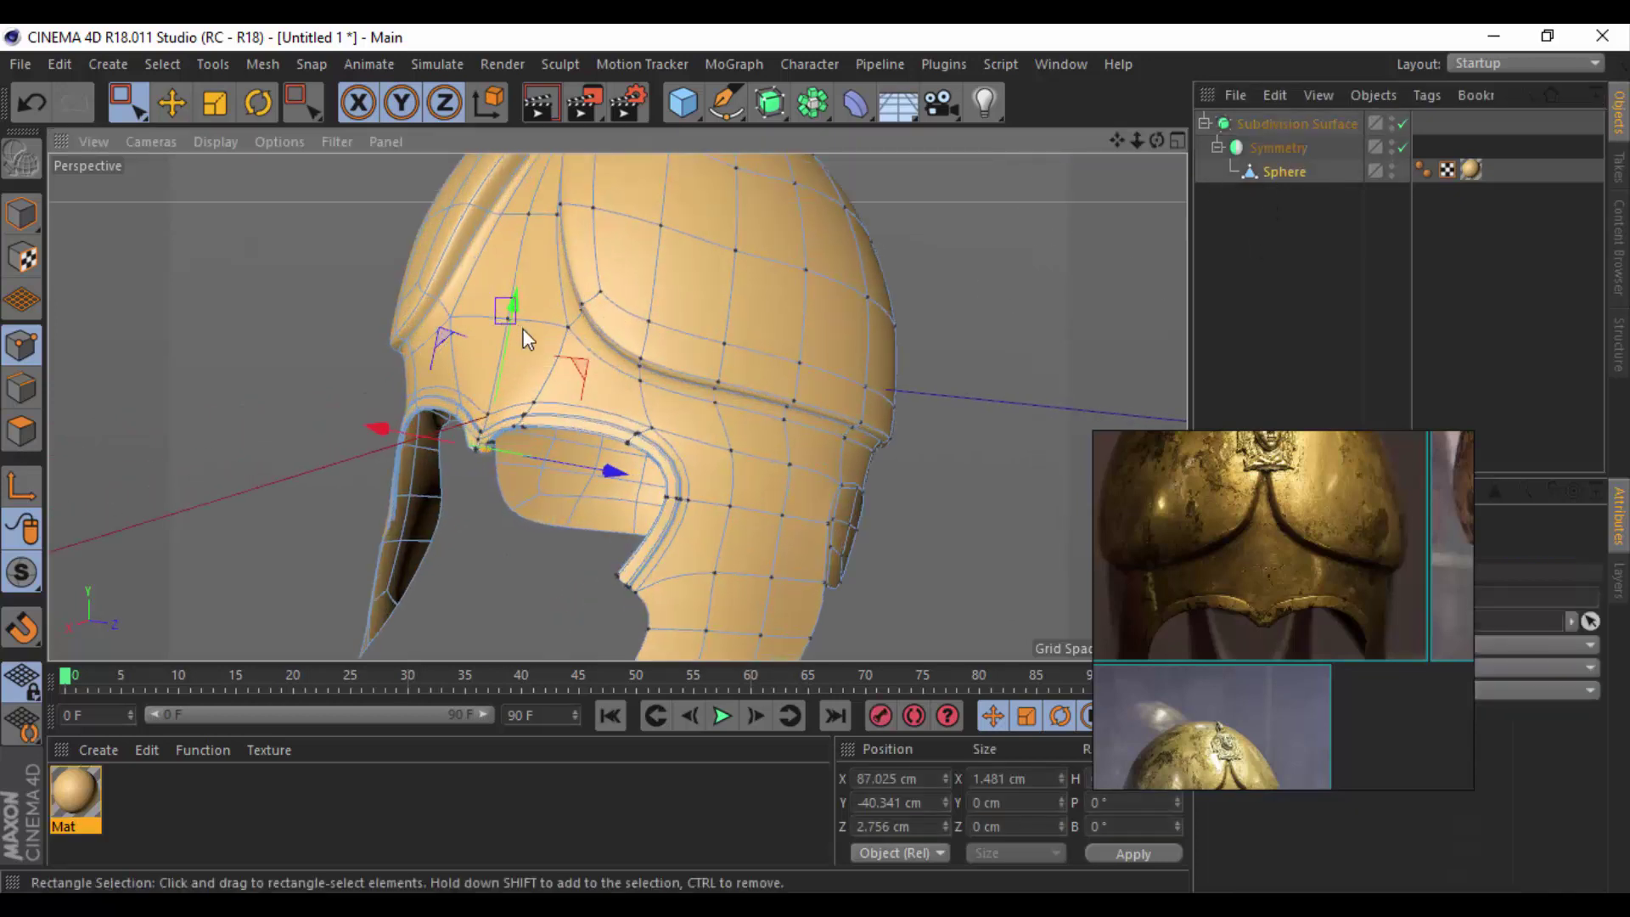
pyautogui.click(504, 316)
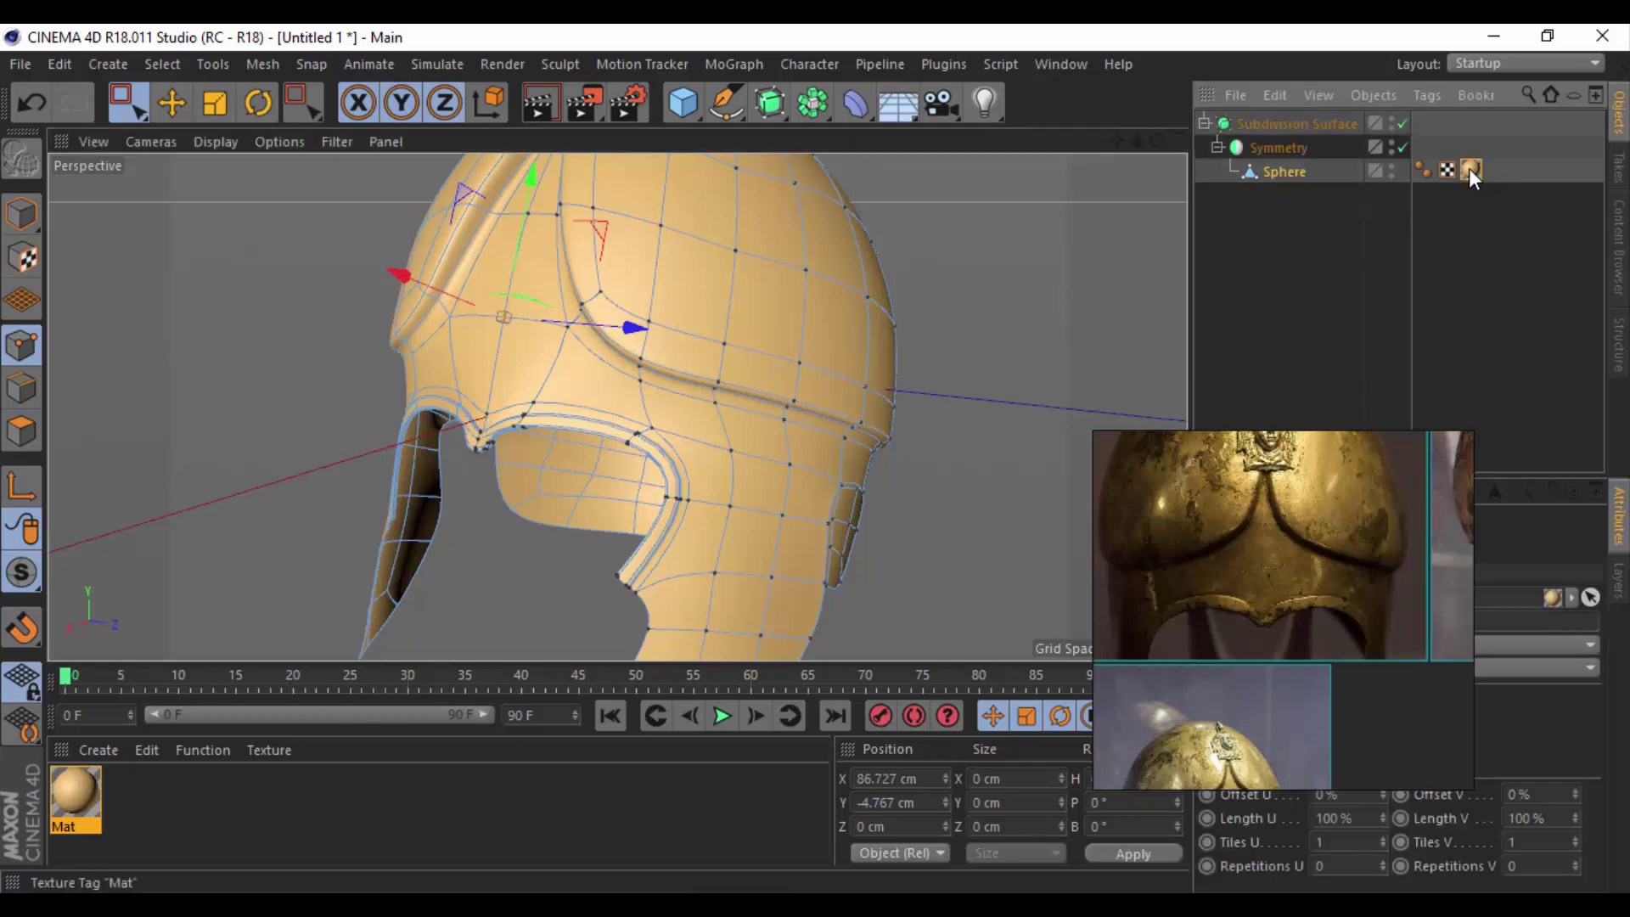
pyautogui.press('Delete')
pyautogui.moveTo(588, 360)
pyautogui.keyDown('alt'); pyautogui.mouseDown()
pyautogui.moveTo(910, 346)
pyautogui.moveTo(893, 184)
pyautogui.moveTo(796, 180)
pyautogui.mouseUp(); pyautogui.keyUp('alt')
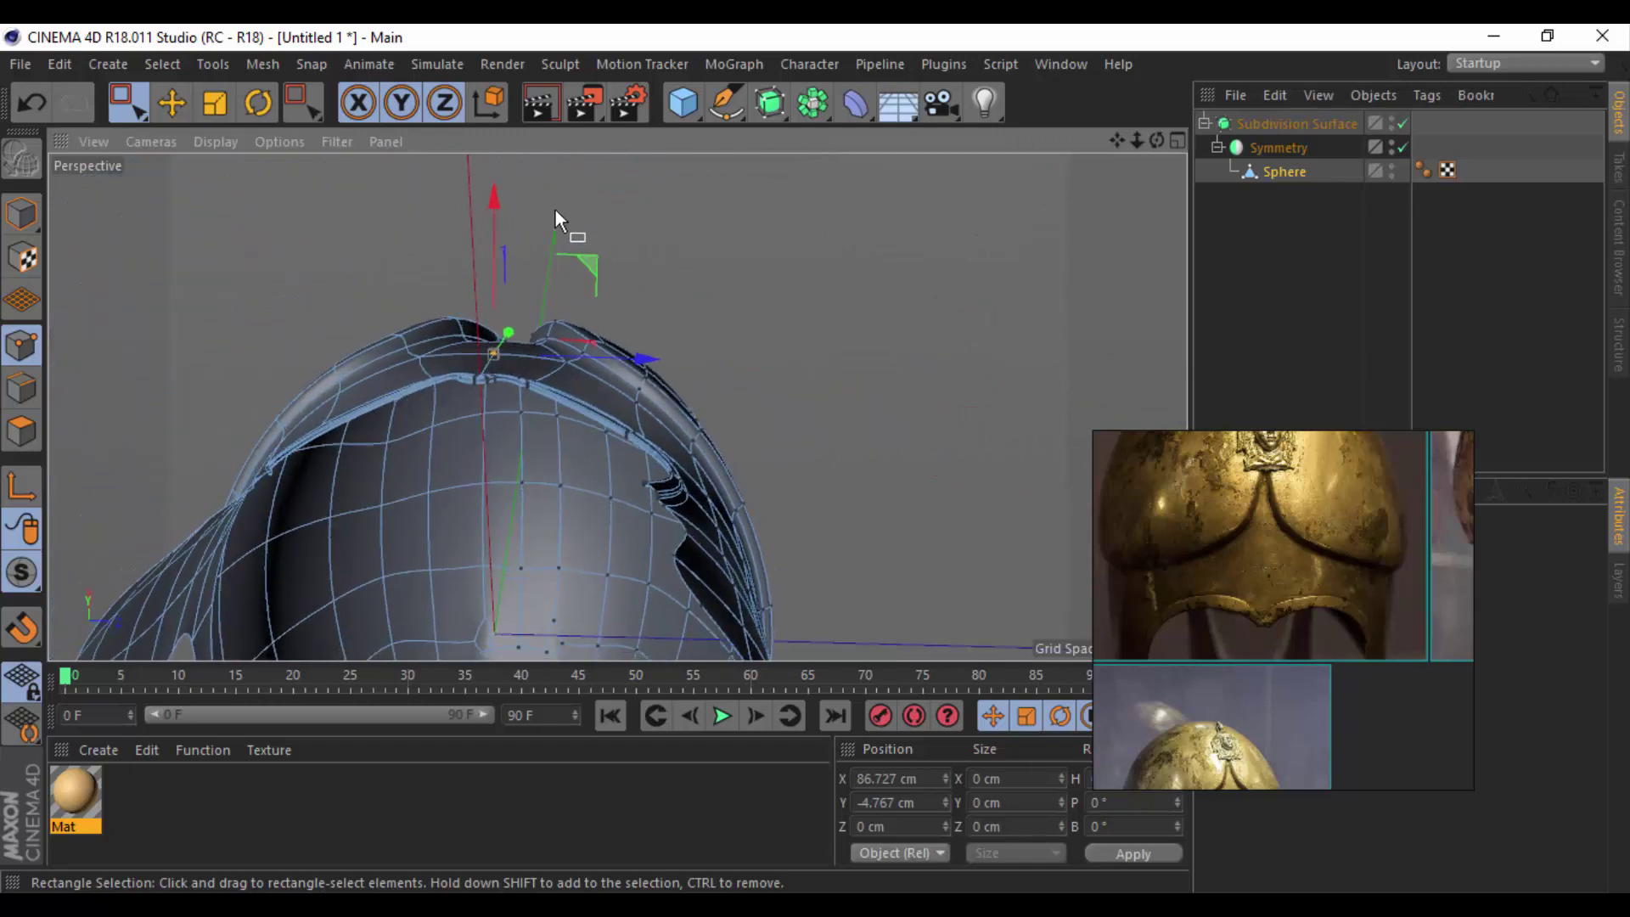
pyautogui.moveTo(492, 206); pyautogui.dragTo(493, 196)
# Leave point editing, switch to moving whole objects, and inspect the grey helmet from the side.
pyautogui.moveTo(505, 377)
pyautogui.keyDown('alt'); pyautogui.mouseDown()
pyautogui.moveTo(532, 324)
pyautogui.moveTo(506, 273)
pyautogui.moveTo(545, 419)
pyautogui.moveTo(648, 582)
pyautogui.moveTo(746, 619)
pyautogui.moveTo(483, 635)
pyautogui.moveTo(401, 597)
pyautogui.moveTo(507, 466)
pyautogui.moveTo(854, 353)
pyautogui.mouseUp(); pyautogui.keyUp('alt')
pyautogui.scroll(-3, 518, 467)
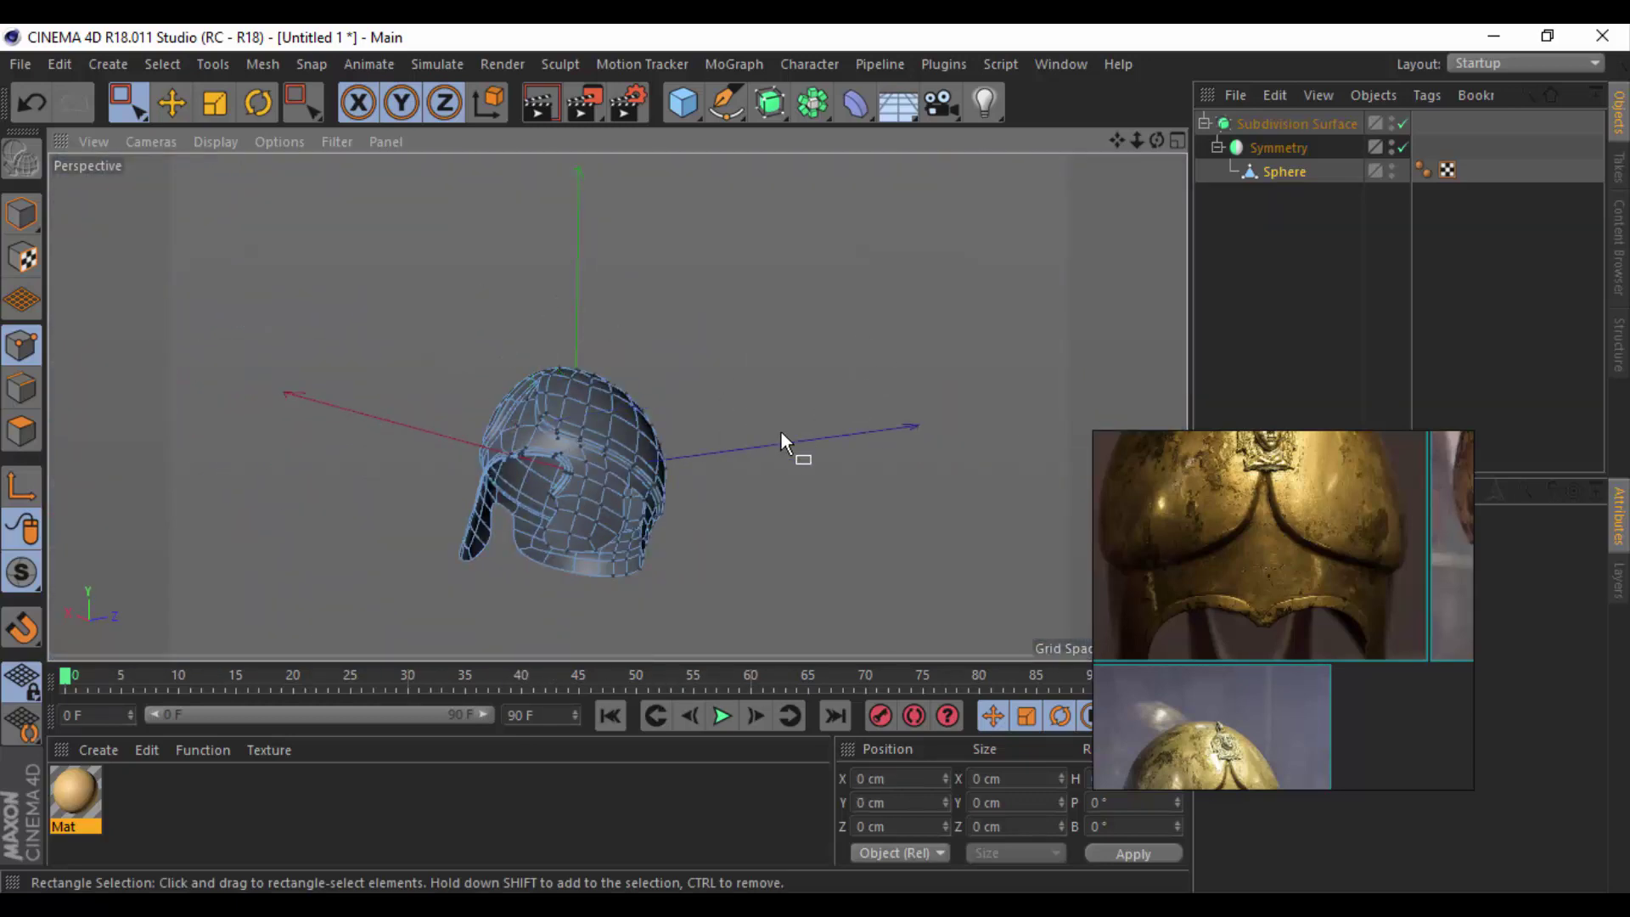
pyautogui.moveTo(781, 441)
pyautogui.keyDown('alt'); pyautogui.mouseDown()
pyautogui.moveTo(655, 571)
pyautogui.moveTo(1084, 211)
pyautogui.mouseUp(); pyautogui.keyUp('alt')
pyautogui.click(1276, 170)
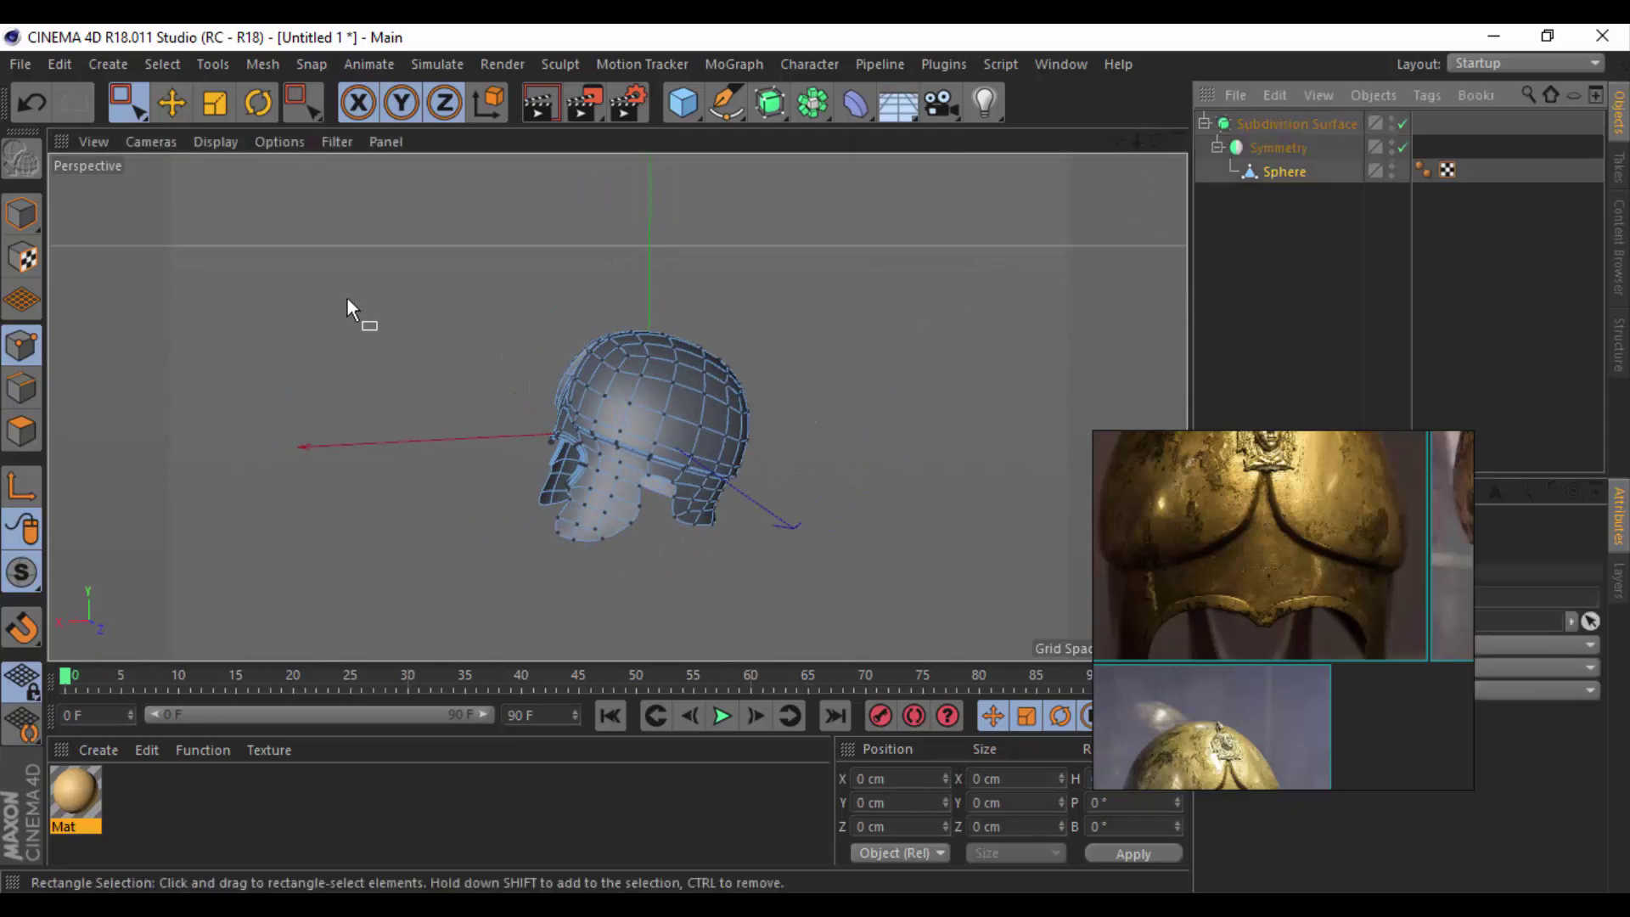
pyautogui.click(171, 104)
pyautogui.click(21, 212)
pyautogui.click(870, 500)
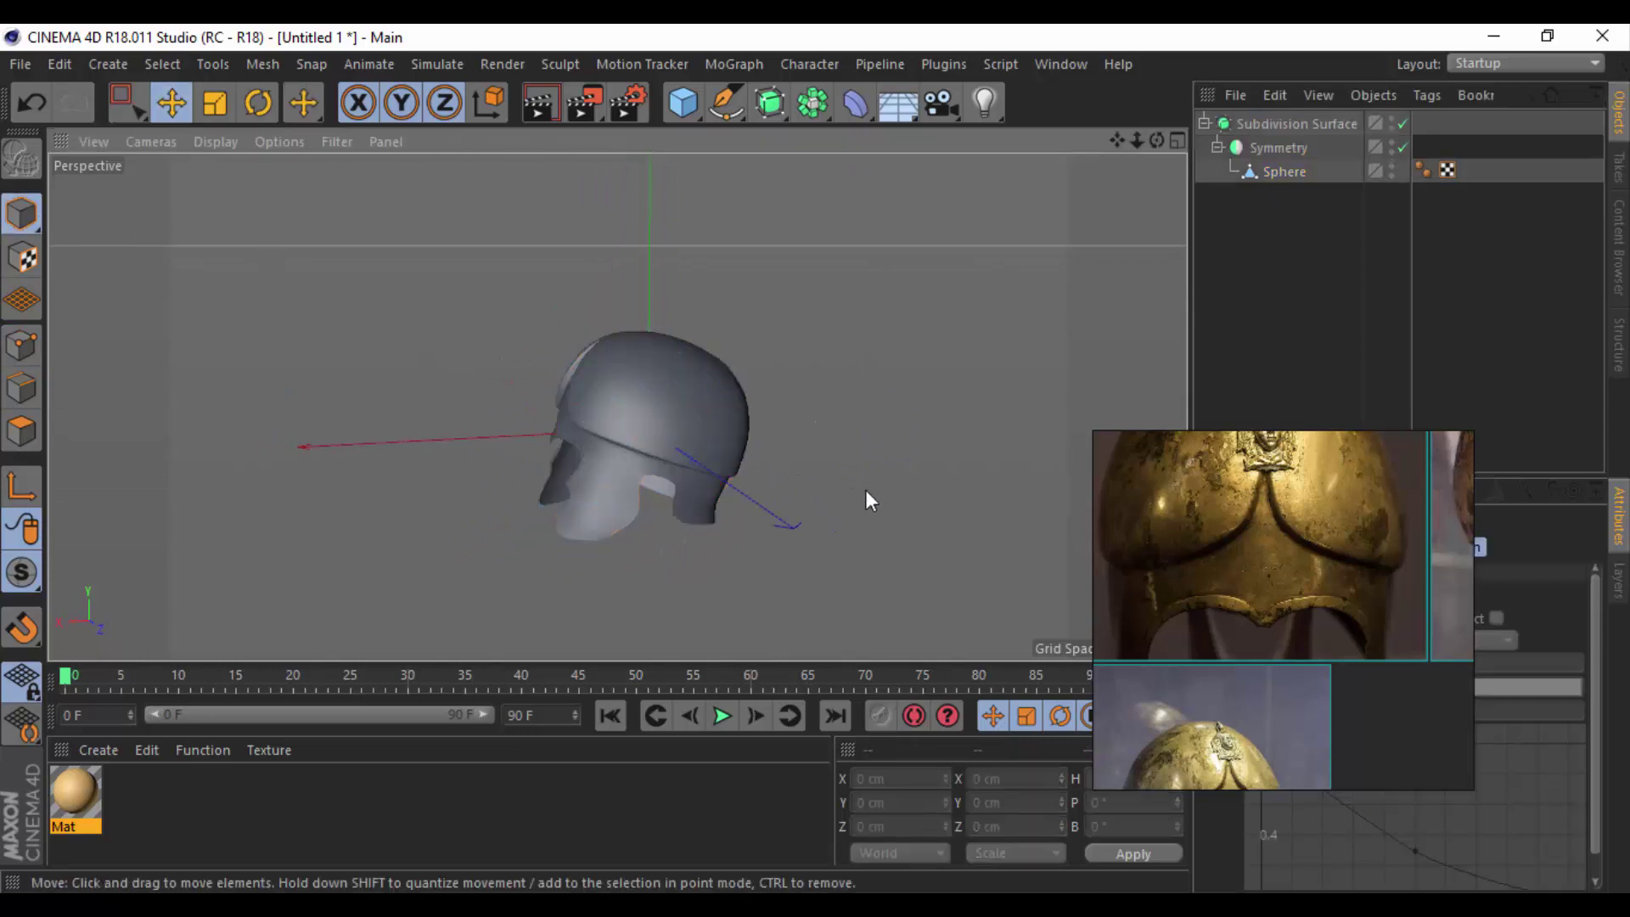
pyautogui.moveTo(870, 499)
pyautogui.keyDown('alt'); pyautogui.mouseDown()
pyautogui.moveTo(1128, 432)
pyautogui.moveTo(1111, 522)
pyautogui.moveTo(696, 416)
pyautogui.moveTo(709, 466)
pyautogui.moveTo(859, 461)
pyautogui.moveTo(905, 492)
pyautogui.moveTo(1081, 303)
pyautogui.mouseUp(); pyautogui.keyUp('alt')
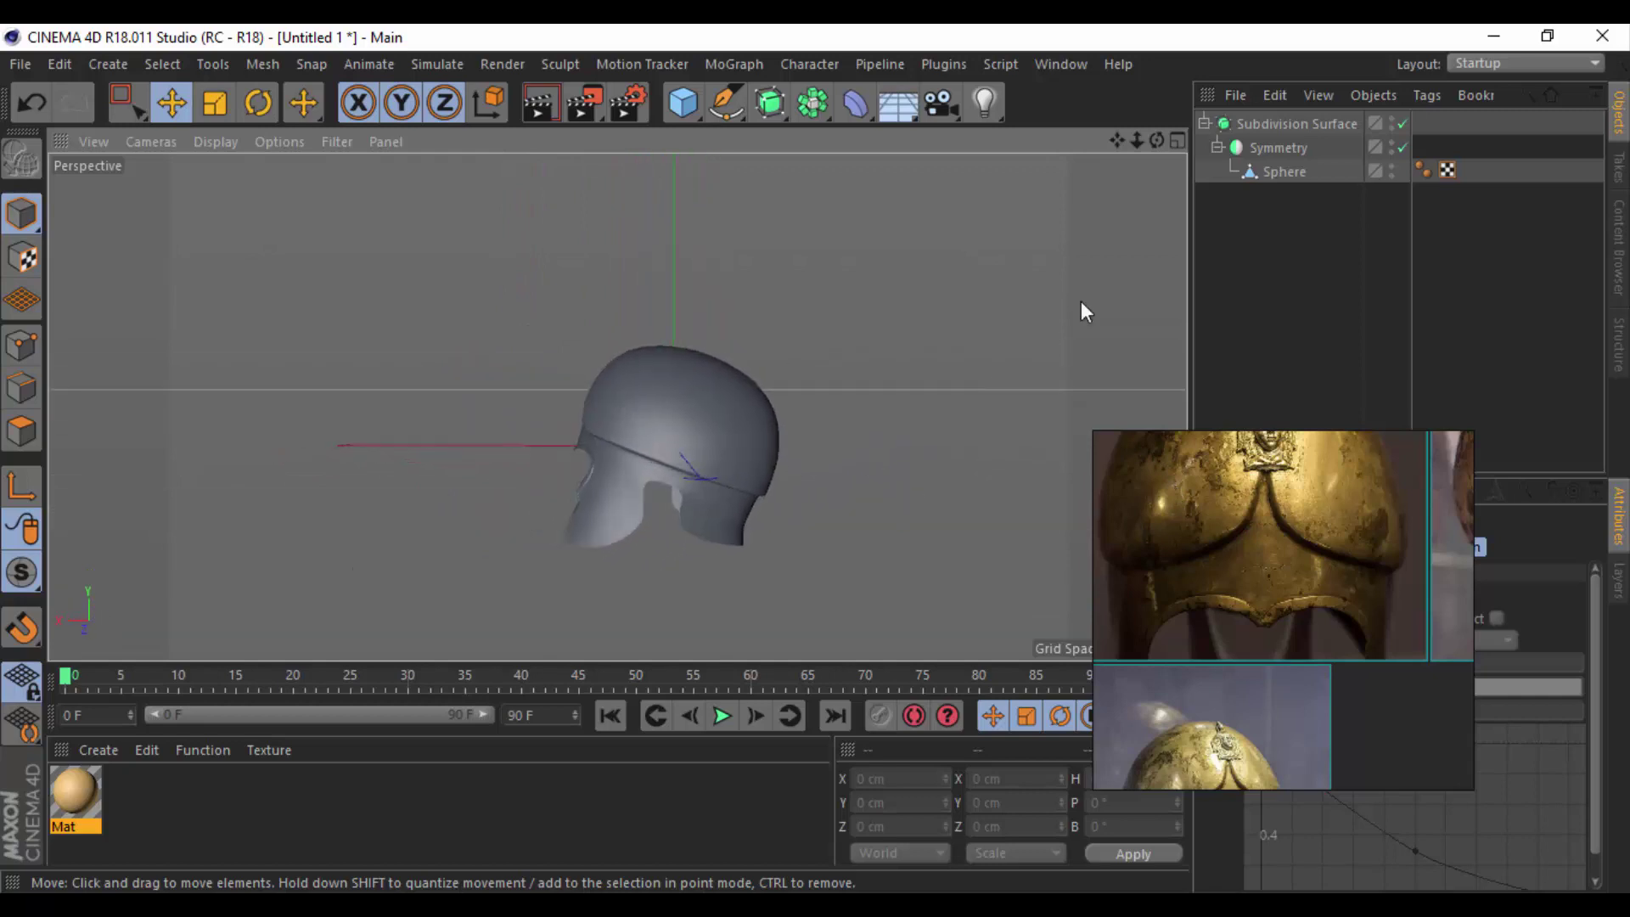
pyautogui.click(1283, 172)
pyautogui.scroll(3, 701, 487)
# Scale the ear cutout's top points together and raise one to round the opening.
pyautogui.click(22, 345)
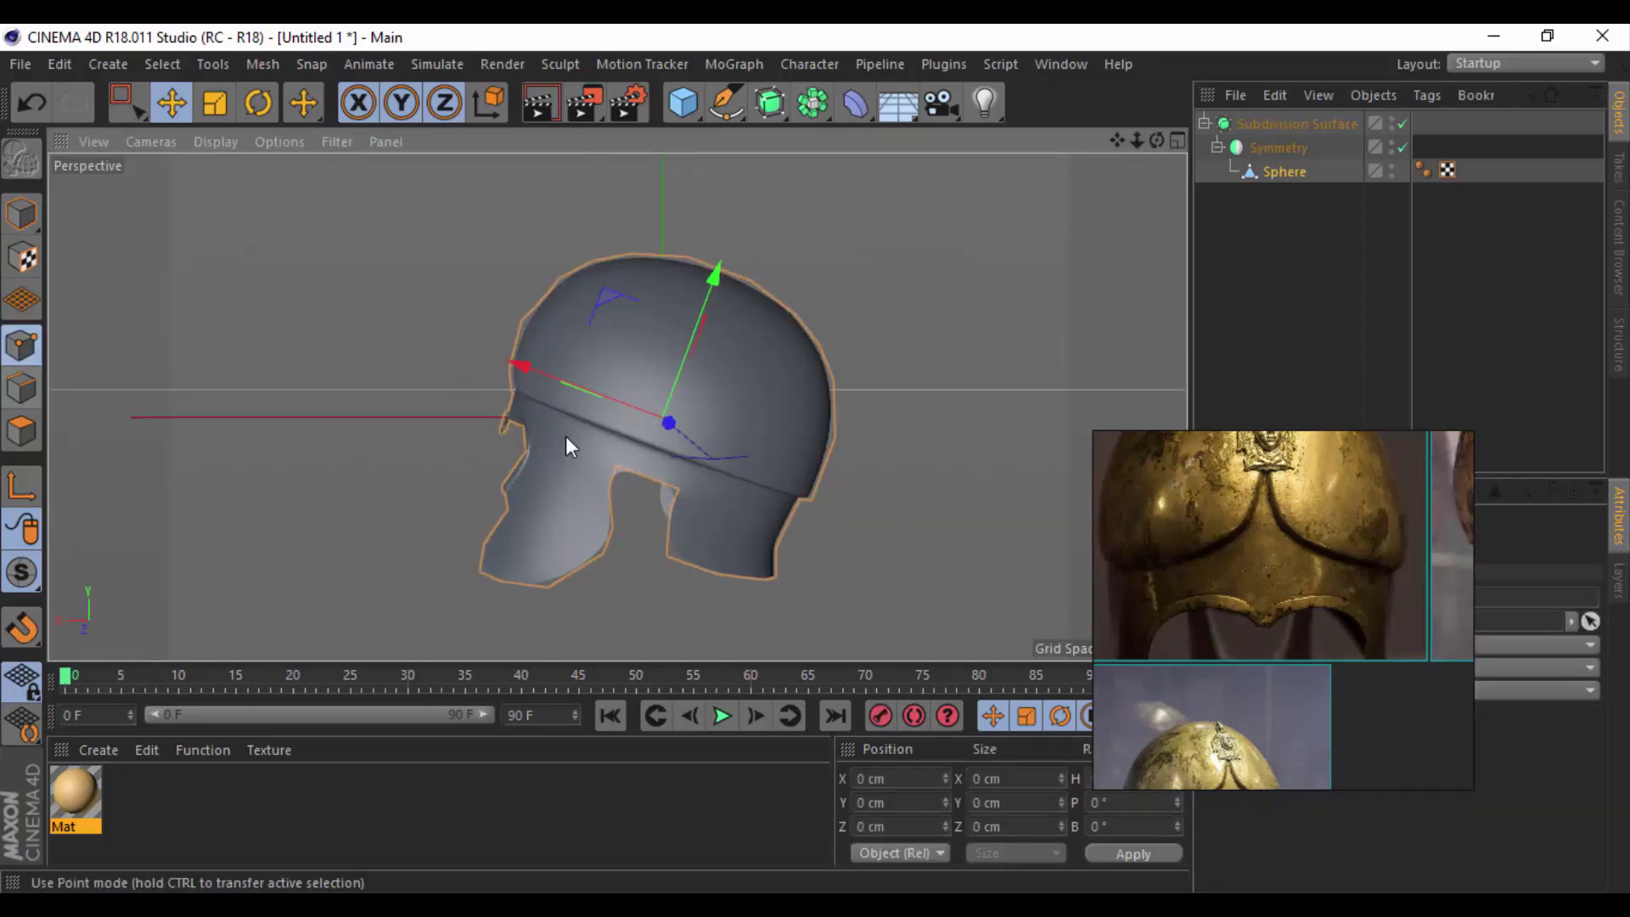
pyautogui.scroll(3, 594, 458)
pyautogui.scroll(3, 658, 484)
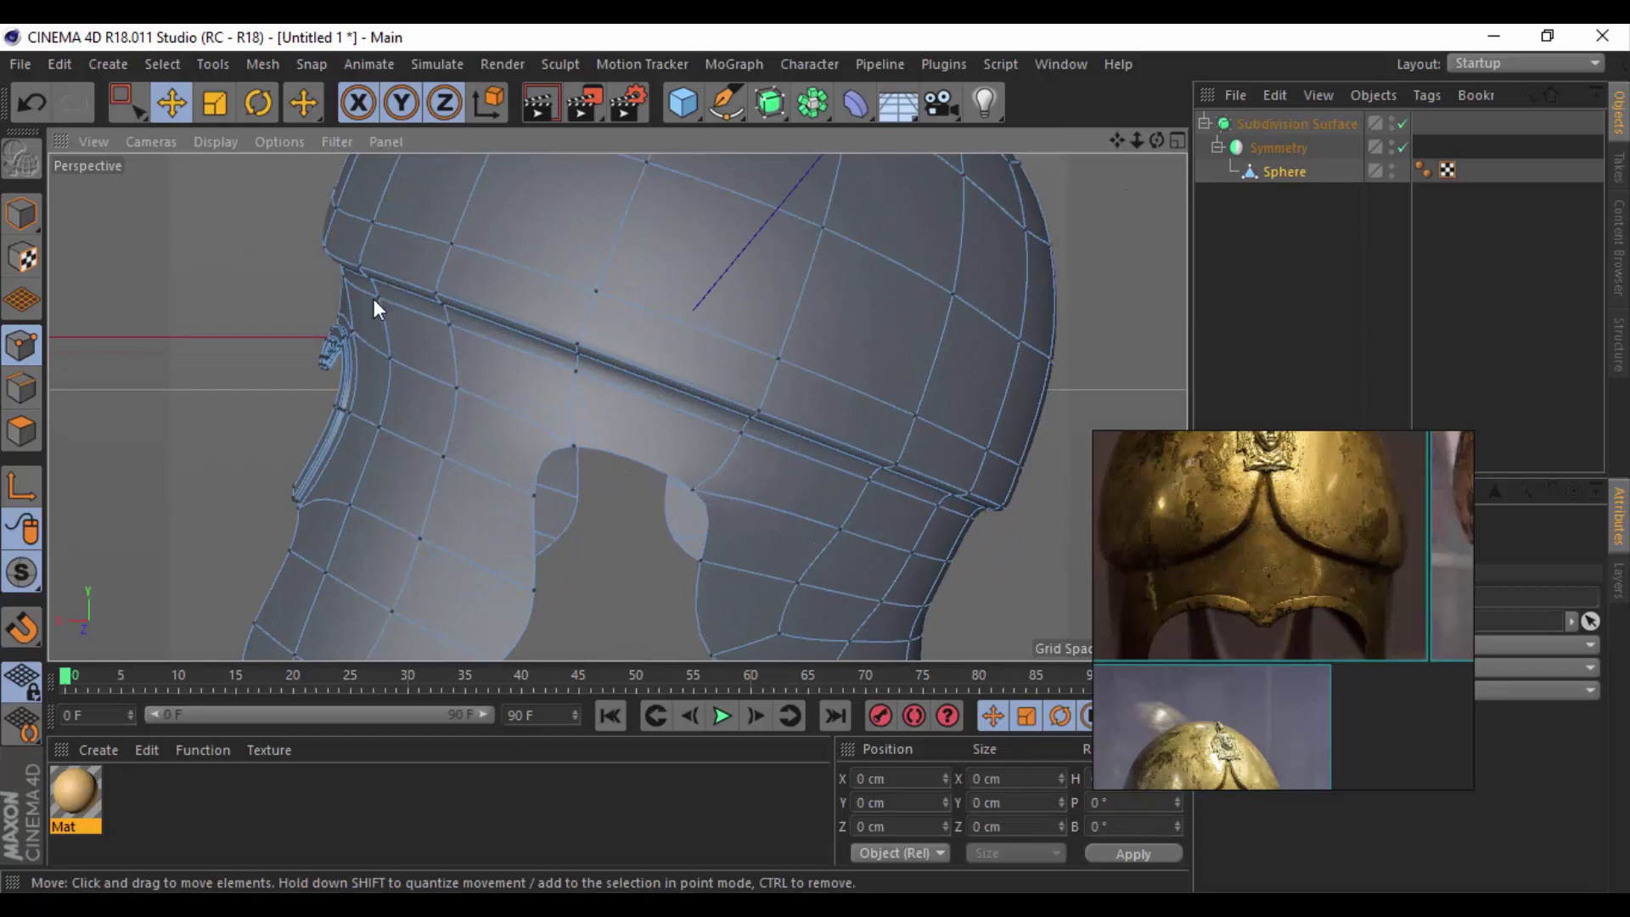
pyautogui.scroll(3, 585, 492)
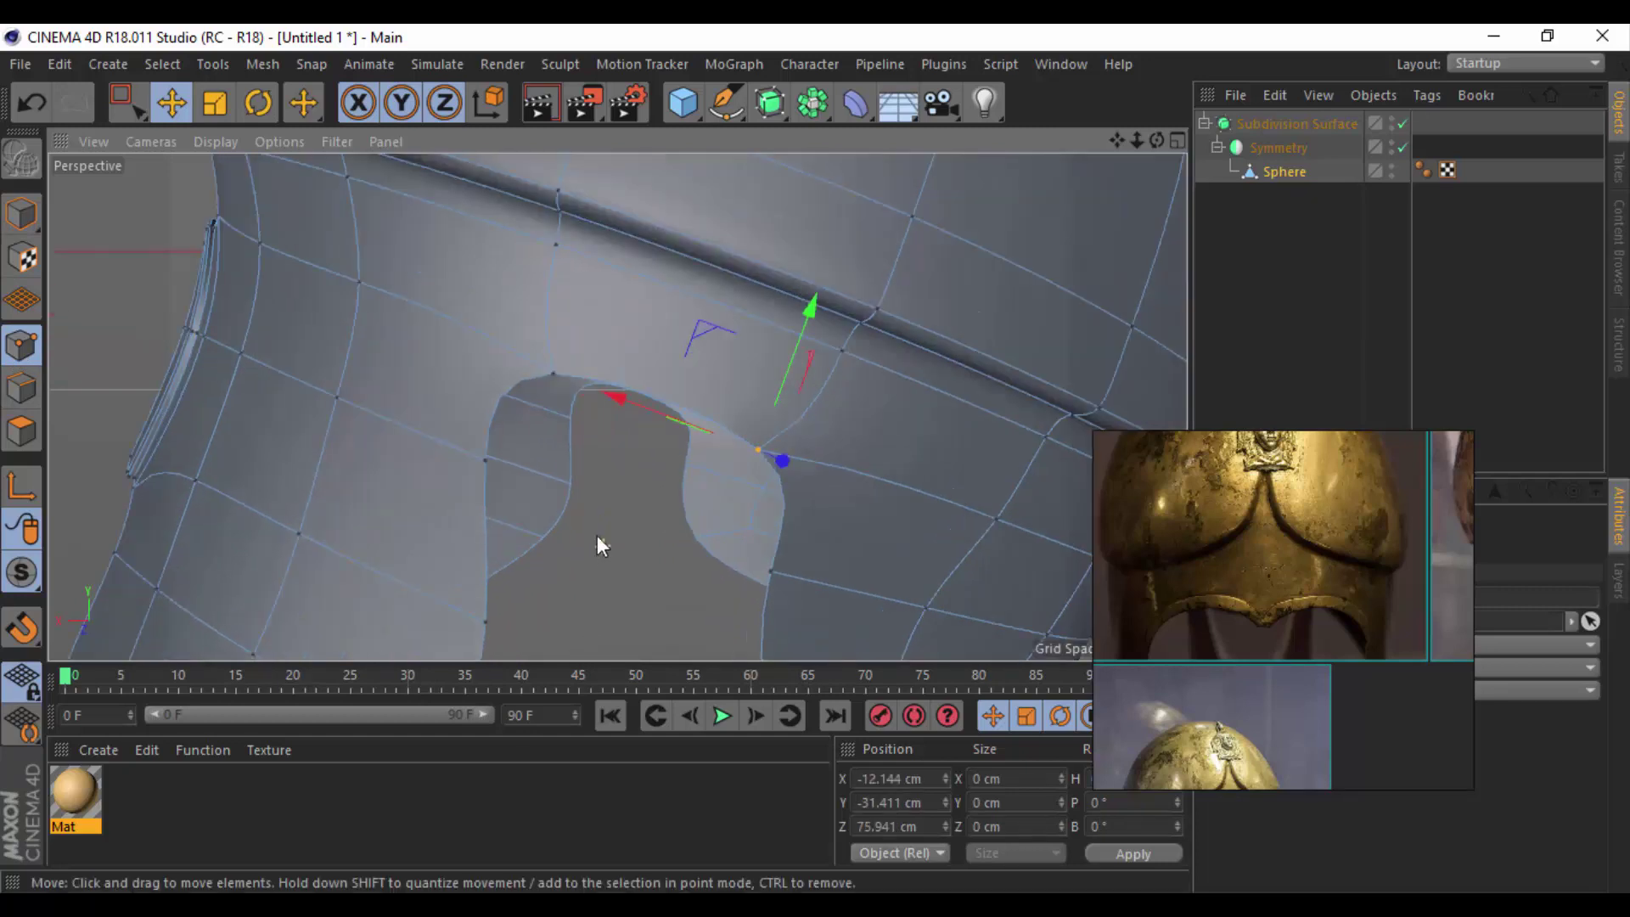
pyautogui.click(546, 369)
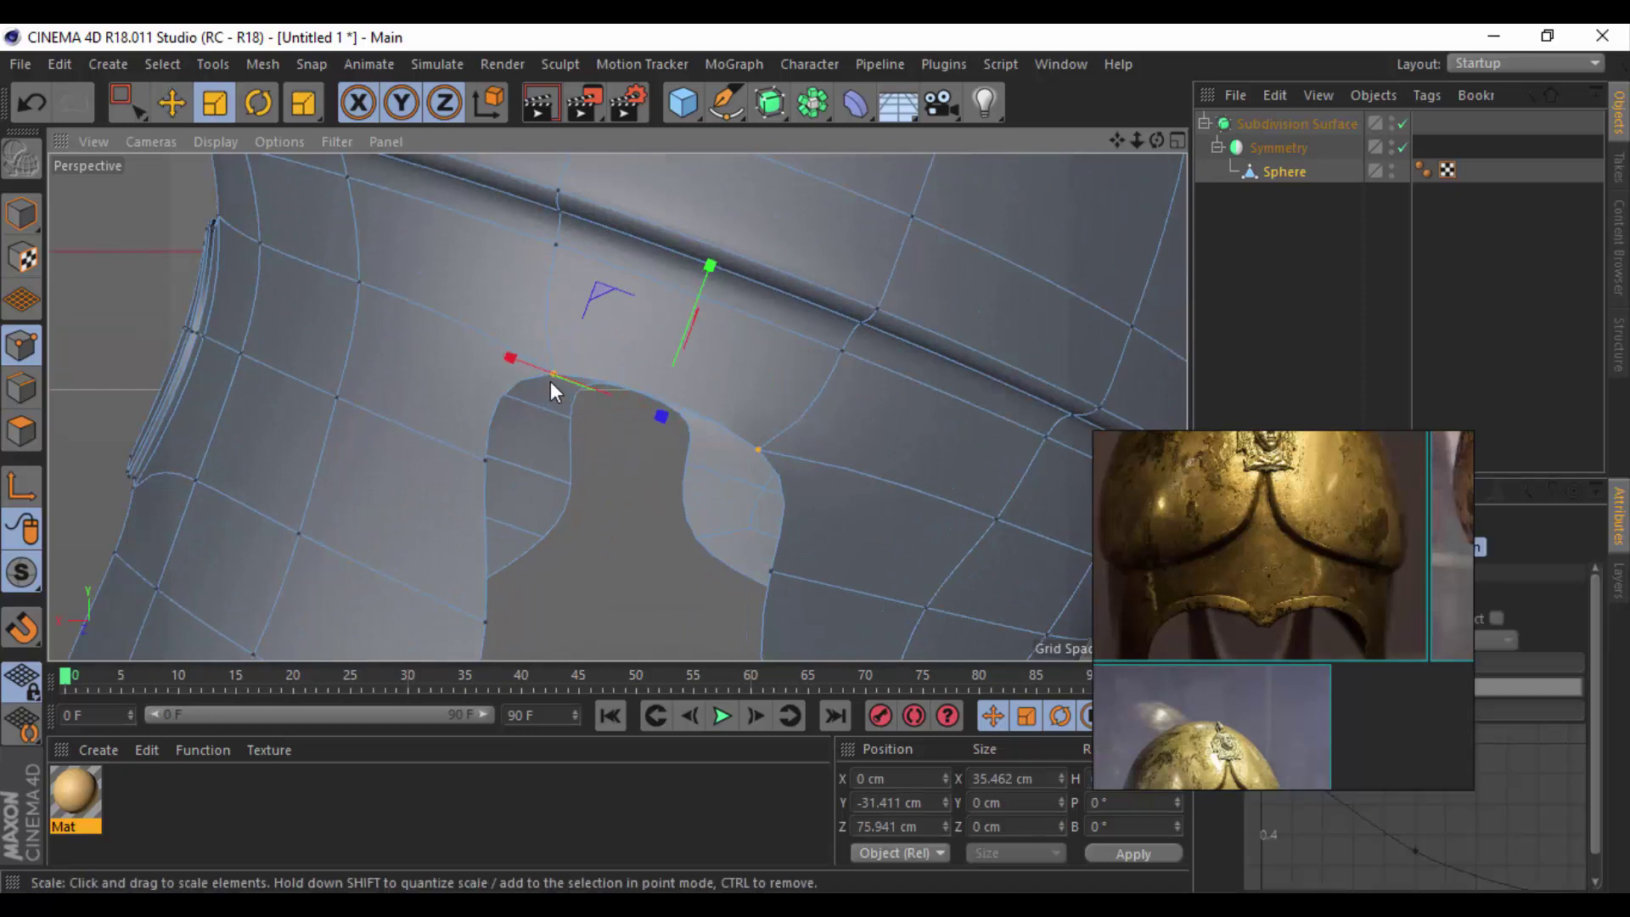
pyautogui.press('t')
pyautogui.moveTo(568, 381); pyautogui.dragTo(604, 390)
pyautogui.press('e')
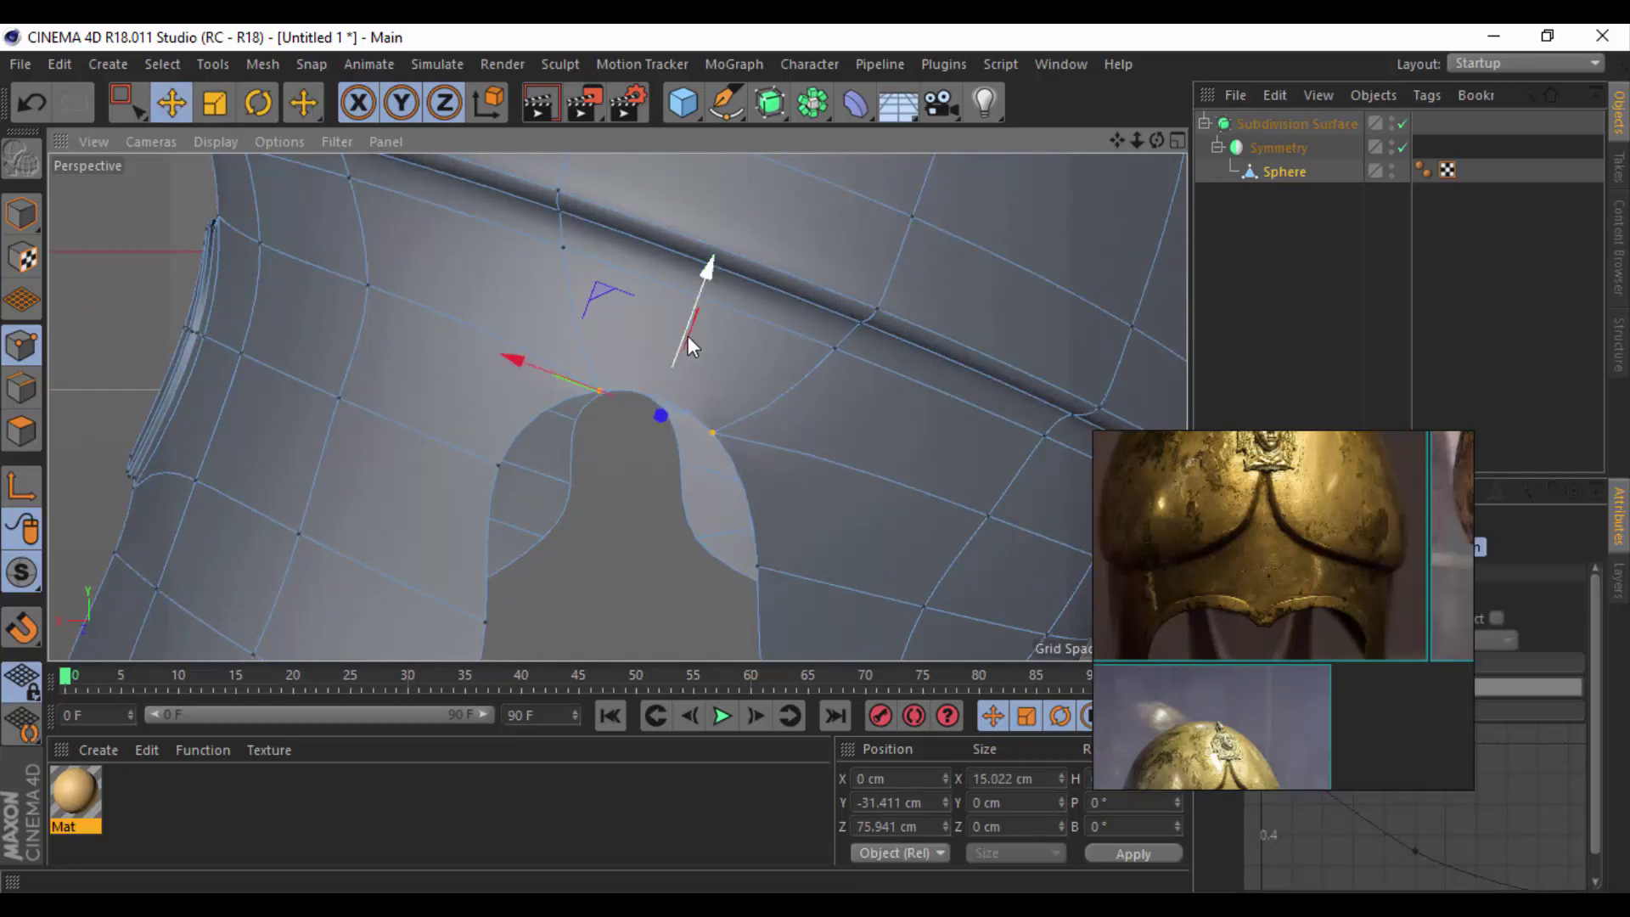
pyautogui.moveTo(687, 335); pyautogui.dragTo(696, 314)
# Scale two ear cutout edge points apart, undoing the first attempt, and view it three-quarter.
pyautogui.click(757, 564)
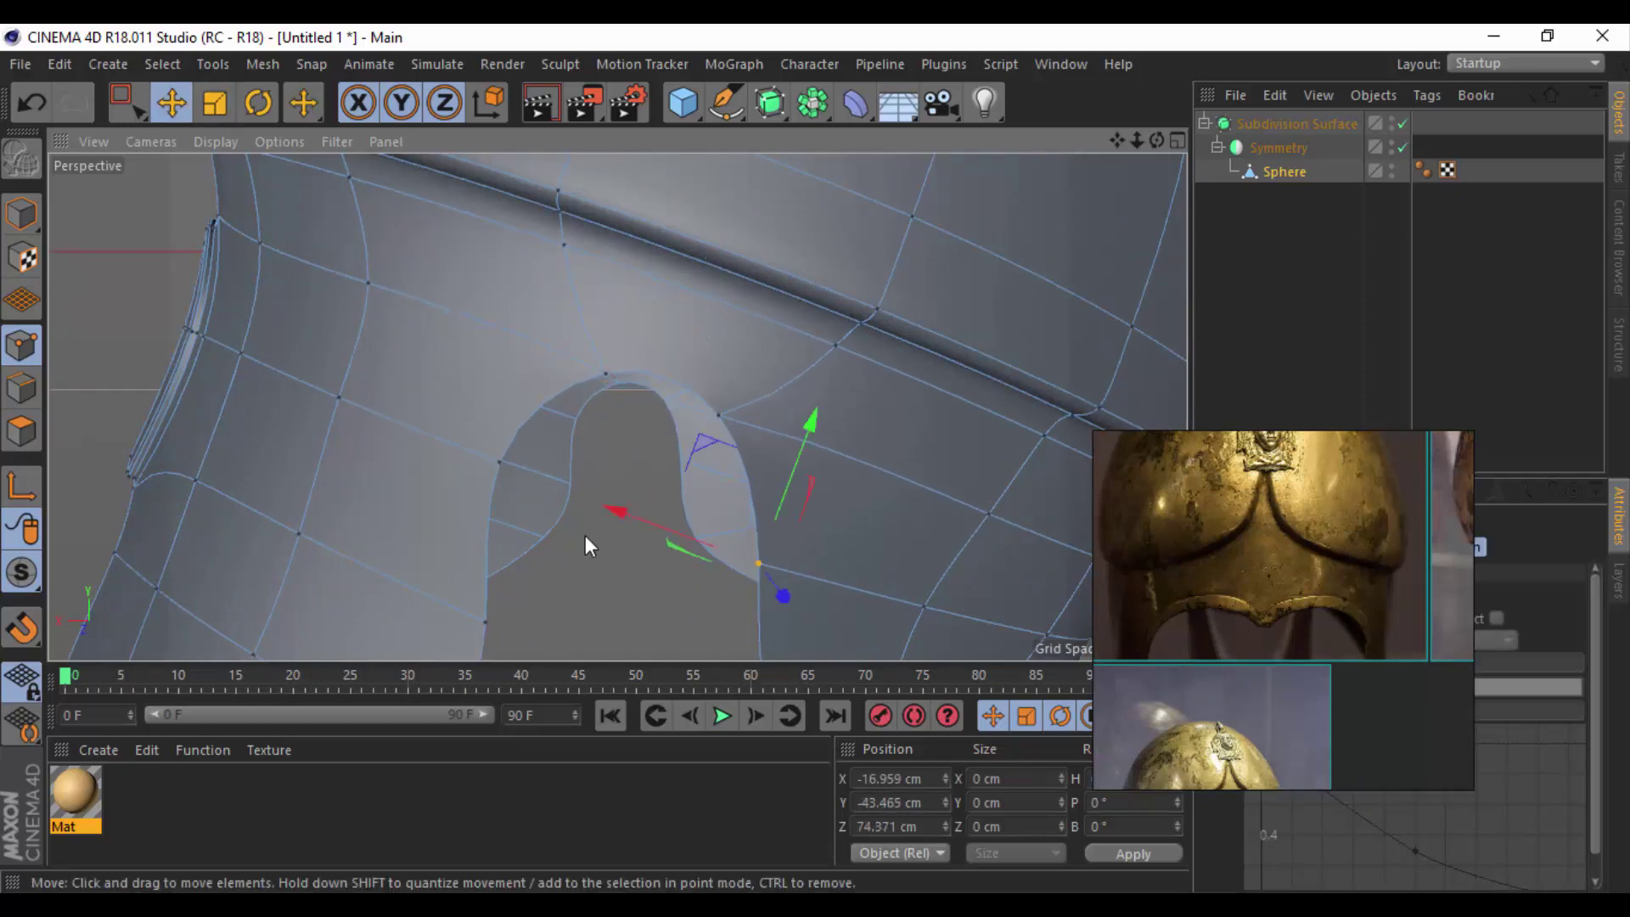
pyautogui.keyDown('shift'); pyautogui.click(496, 472); pyautogui.keyUp('shift')
pyautogui.press('t')
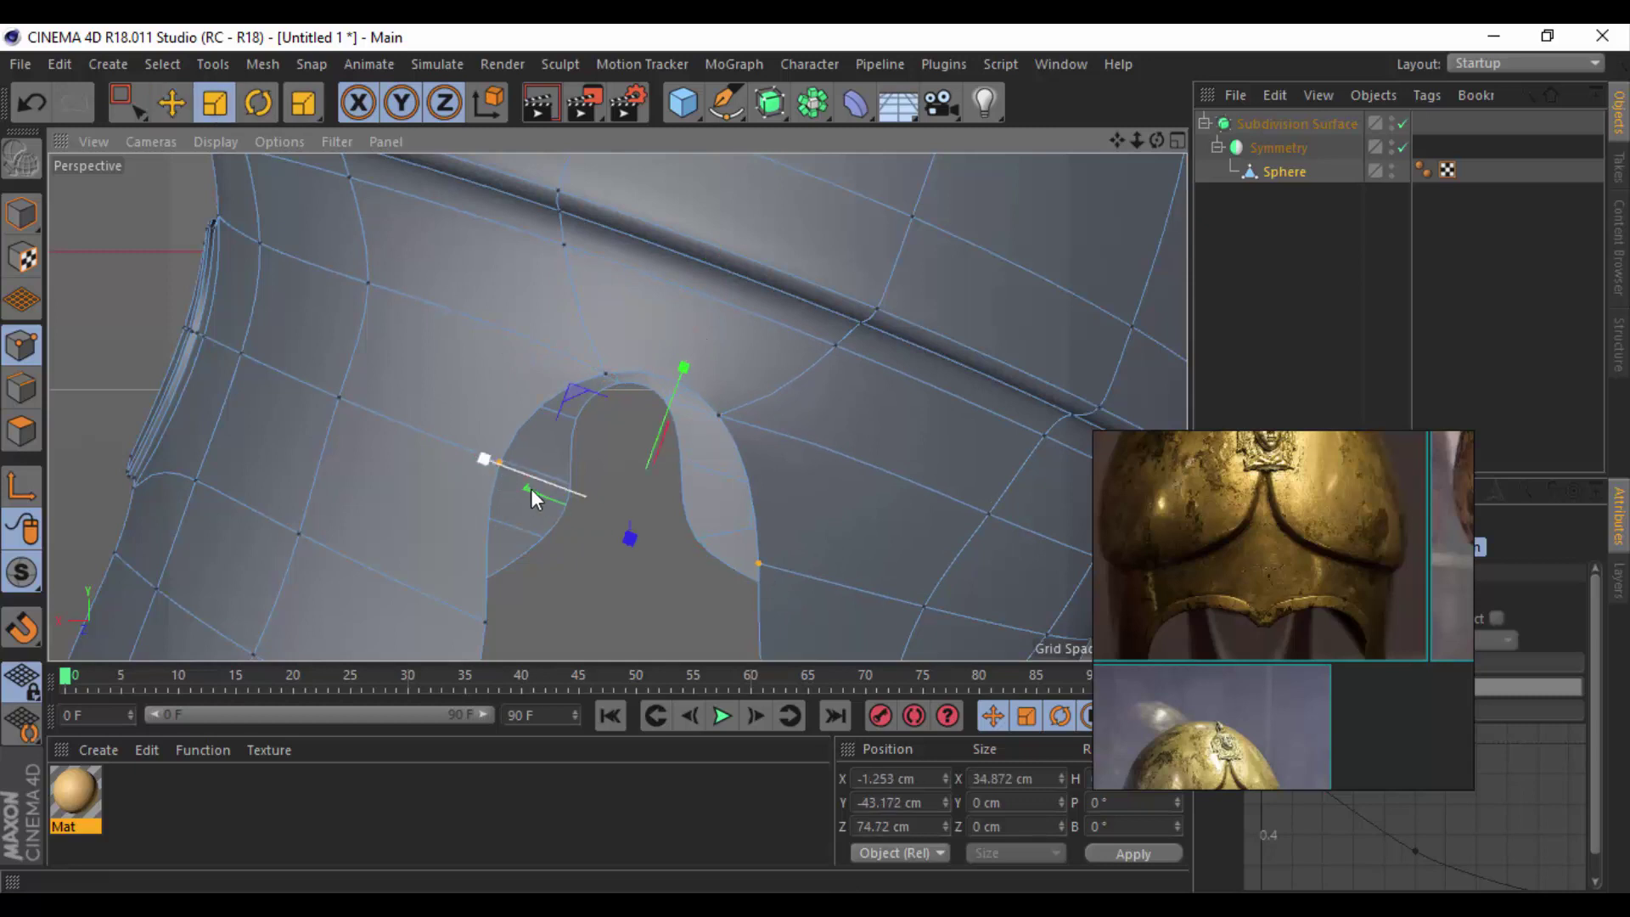
pyautogui.moveTo(531, 488); pyautogui.dragTo(481, 457)
pyautogui.hotkey('ctrl', 'z')
pyautogui.scroll(-3, 510, 459)
pyautogui.scroll(-2, 645, 491)
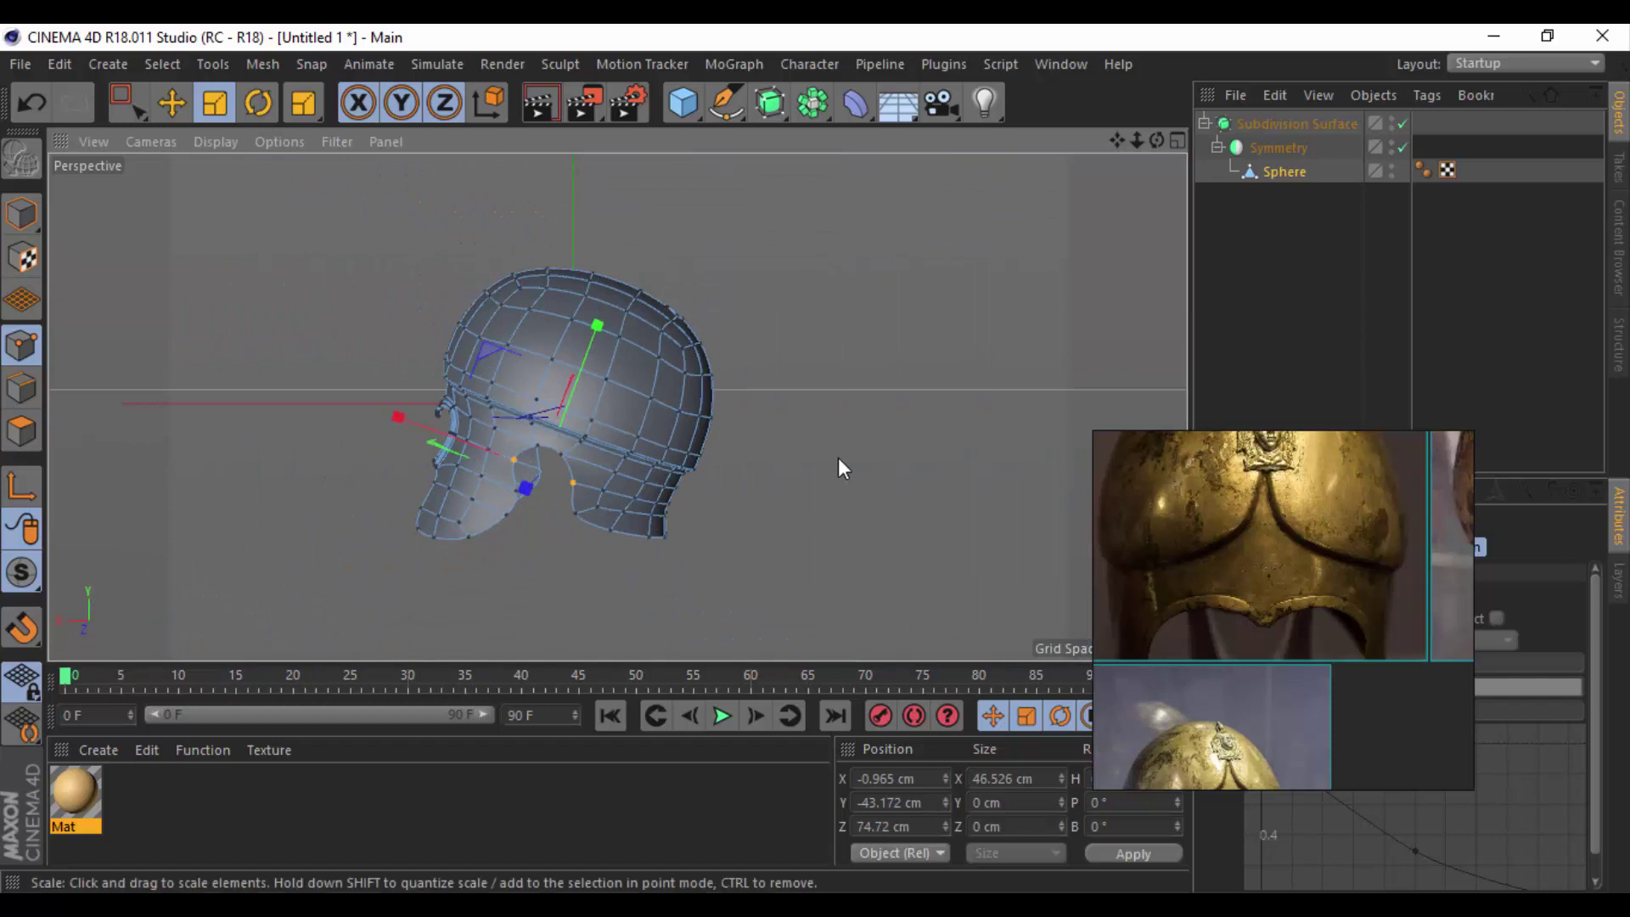
pyautogui.moveTo(842, 469)
pyautogui.keyDown('alt'); pyautogui.mouseDown()
pyautogui.moveTo(993, 567)
pyautogui.moveTo(805, 499)
pyautogui.mouseUp(); pyautogui.keyUp('alt')
# Clear the selection and take the Sphere out of Symmetry to edit it unmirrored.
pyautogui.click(1322, 289)
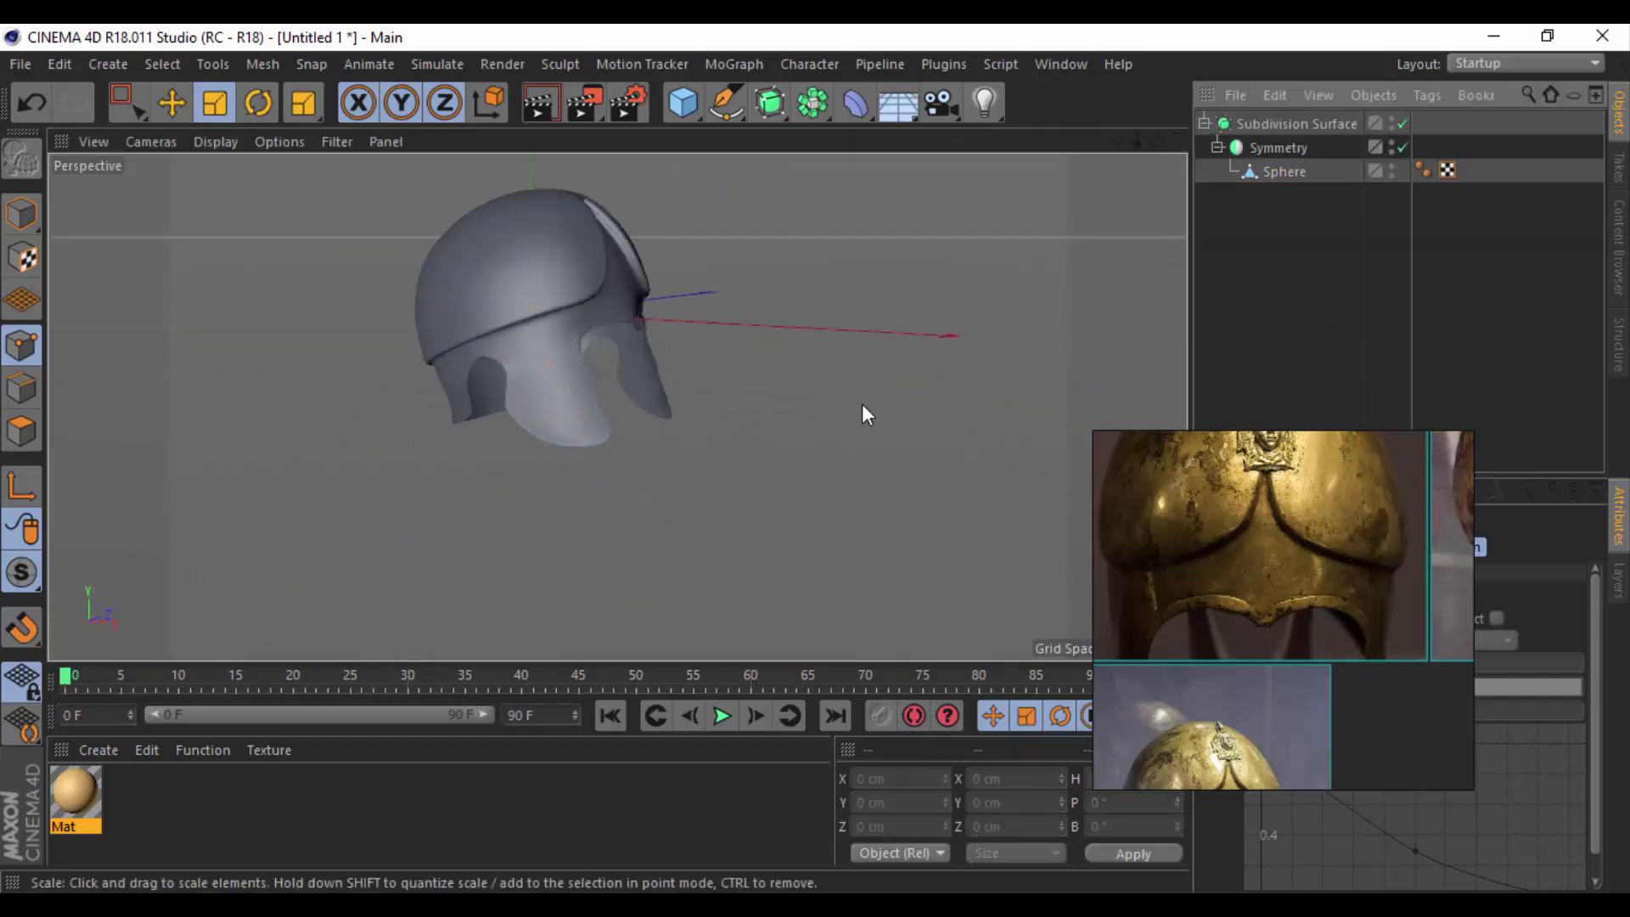
pyautogui.moveTo(862, 404)
pyautogui.keyDown('alt'); pyautogui.mouseDown()
pyautogui.moveTo(472, 435)
pyautogui.moveTo(275, 416)
pyautogui.moveTo(439, 528)
pyautogui.moveTo(740, 387)
pyautogui.mouseUp(); pyautogui.keyUp('alt')
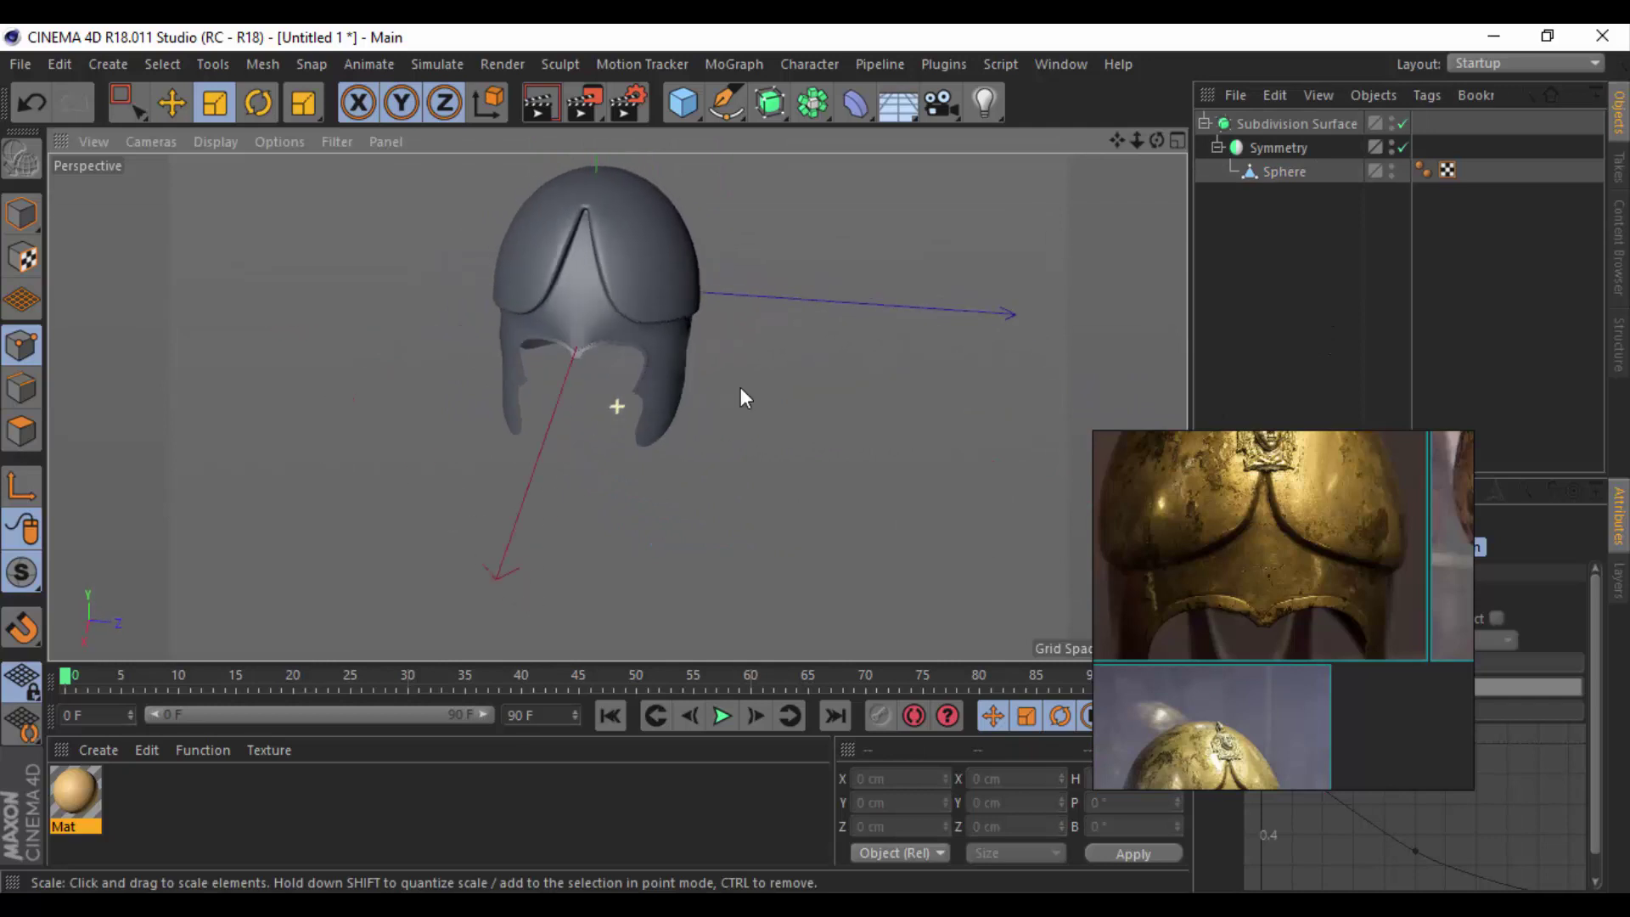
pyautogui.click(1261, 172)
pyautogui.scroll(4, 604, 317)
pyautogui.scroll(3, 671, 384)
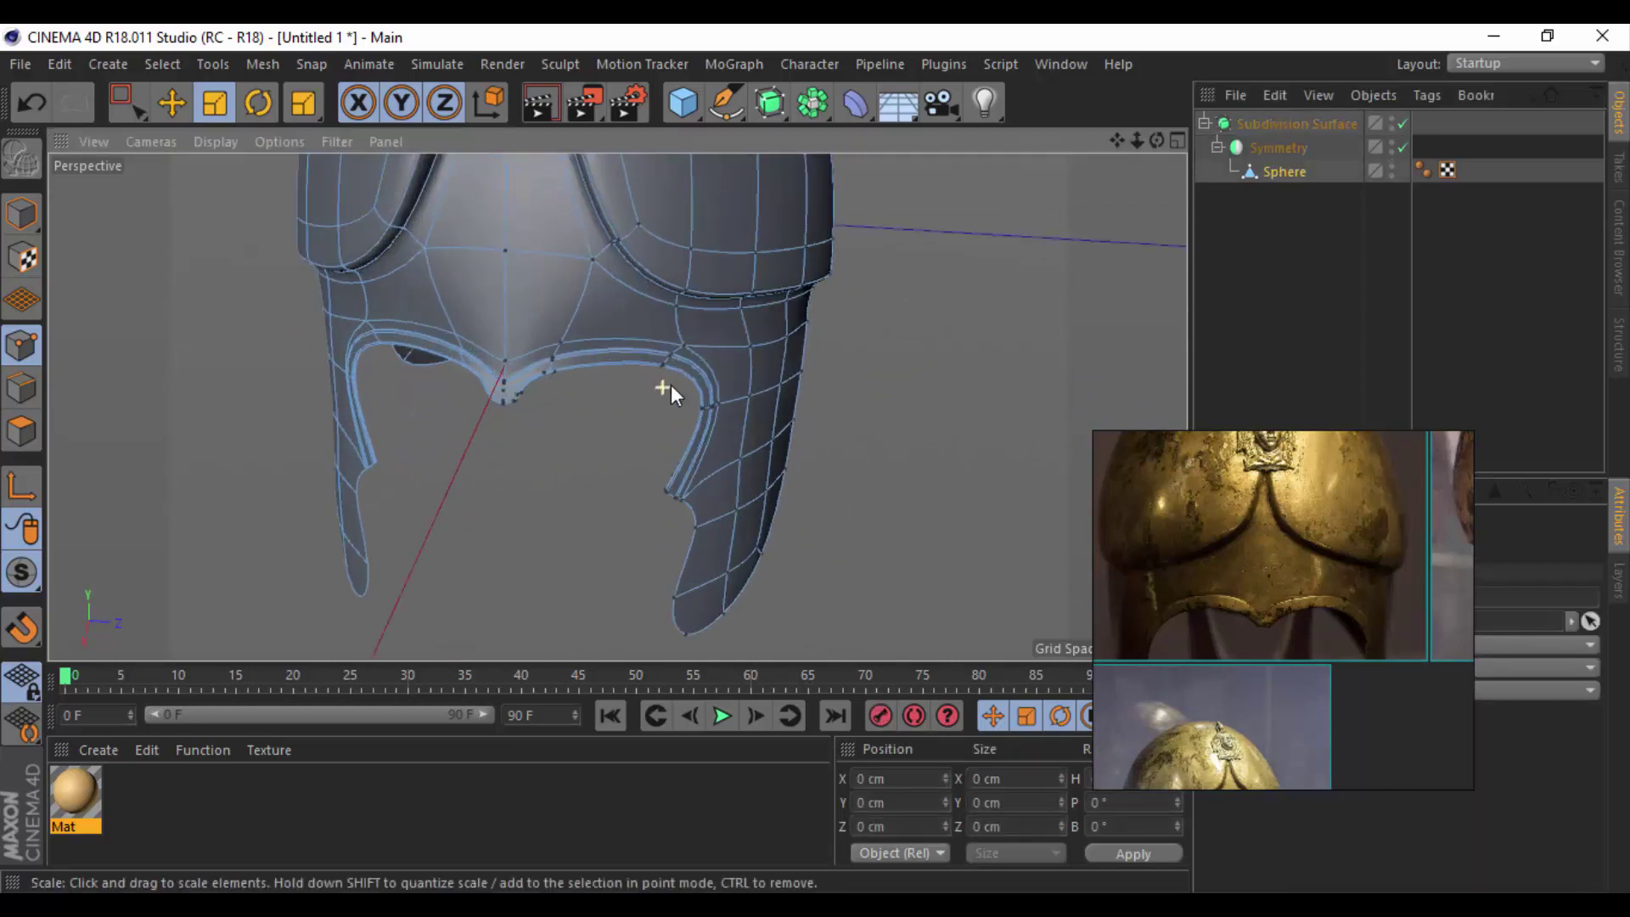
pyautogui.moveTo(740, 331)
pyautogui.keyDown('alt'); pyautogui.mouseDown()
pyautogui.moveTo(913, 283)
pyautogui.moveTo(895, 328)
pyautogui.mouseUp(); pyautogui.keyUp('alt')
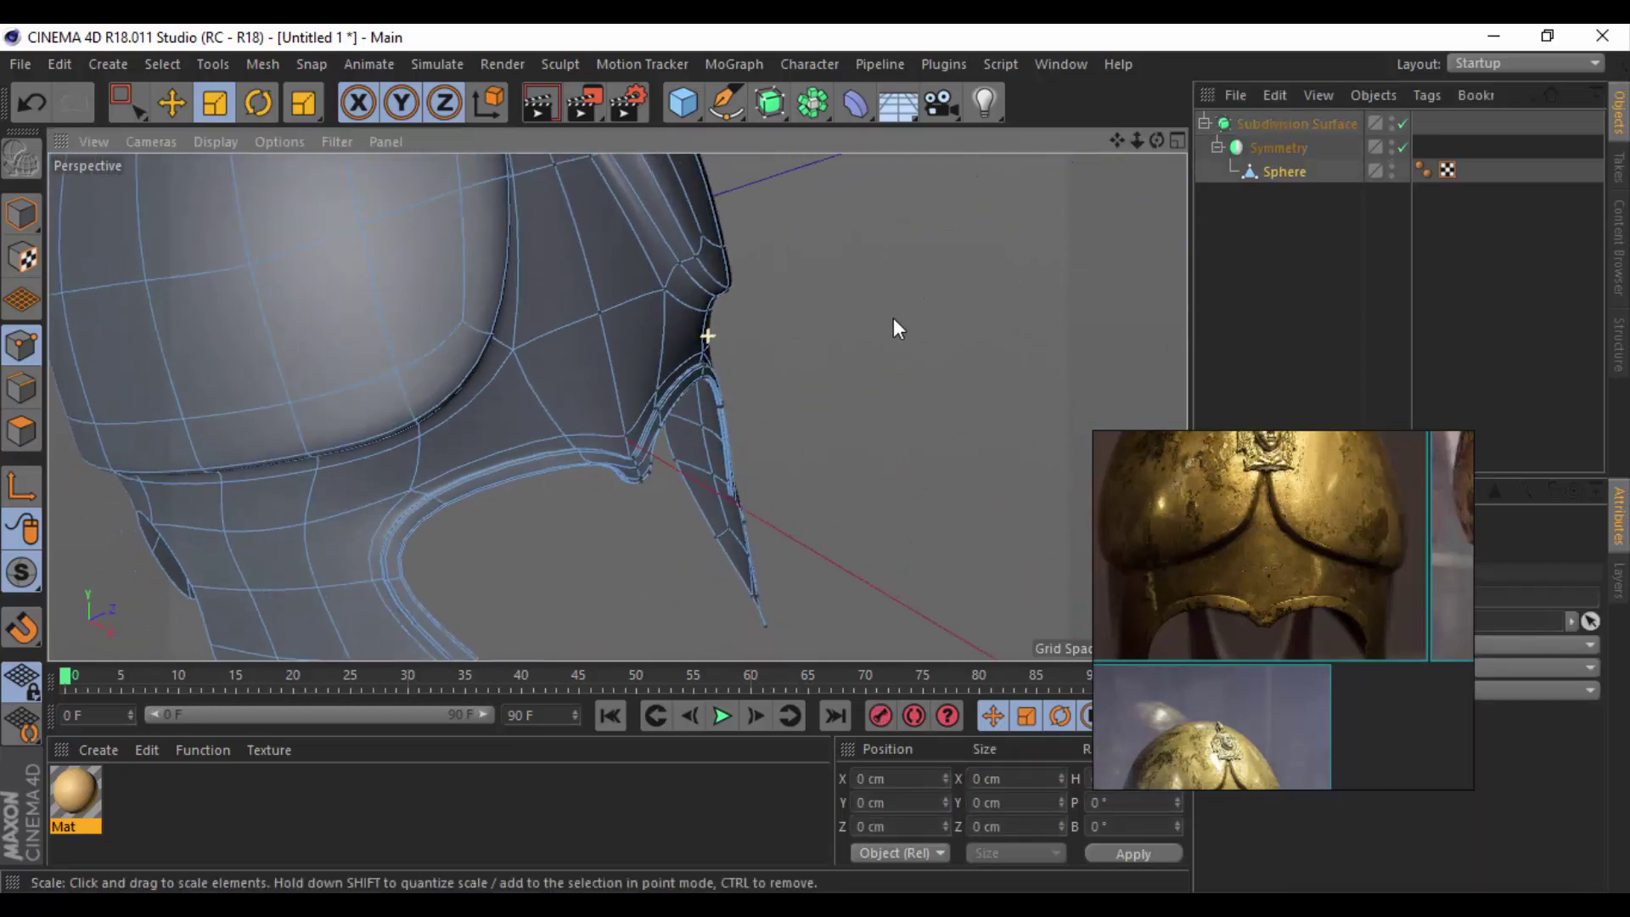
pyautogui.moveTo(1270, 180); pyautogui.dragTo(1256, 160)
pyautogui.moveTo(1125, 323)
pyautogui.keyDown('alt'); pyautogui.mouseDown()
pyautogui.moveTo(732, 368)
pyautogui.moveTo(776, 308)
pyautogui.moveTo(797, 312)
pyautogui.mouseUp(); pyautogui.keyUp('alt')
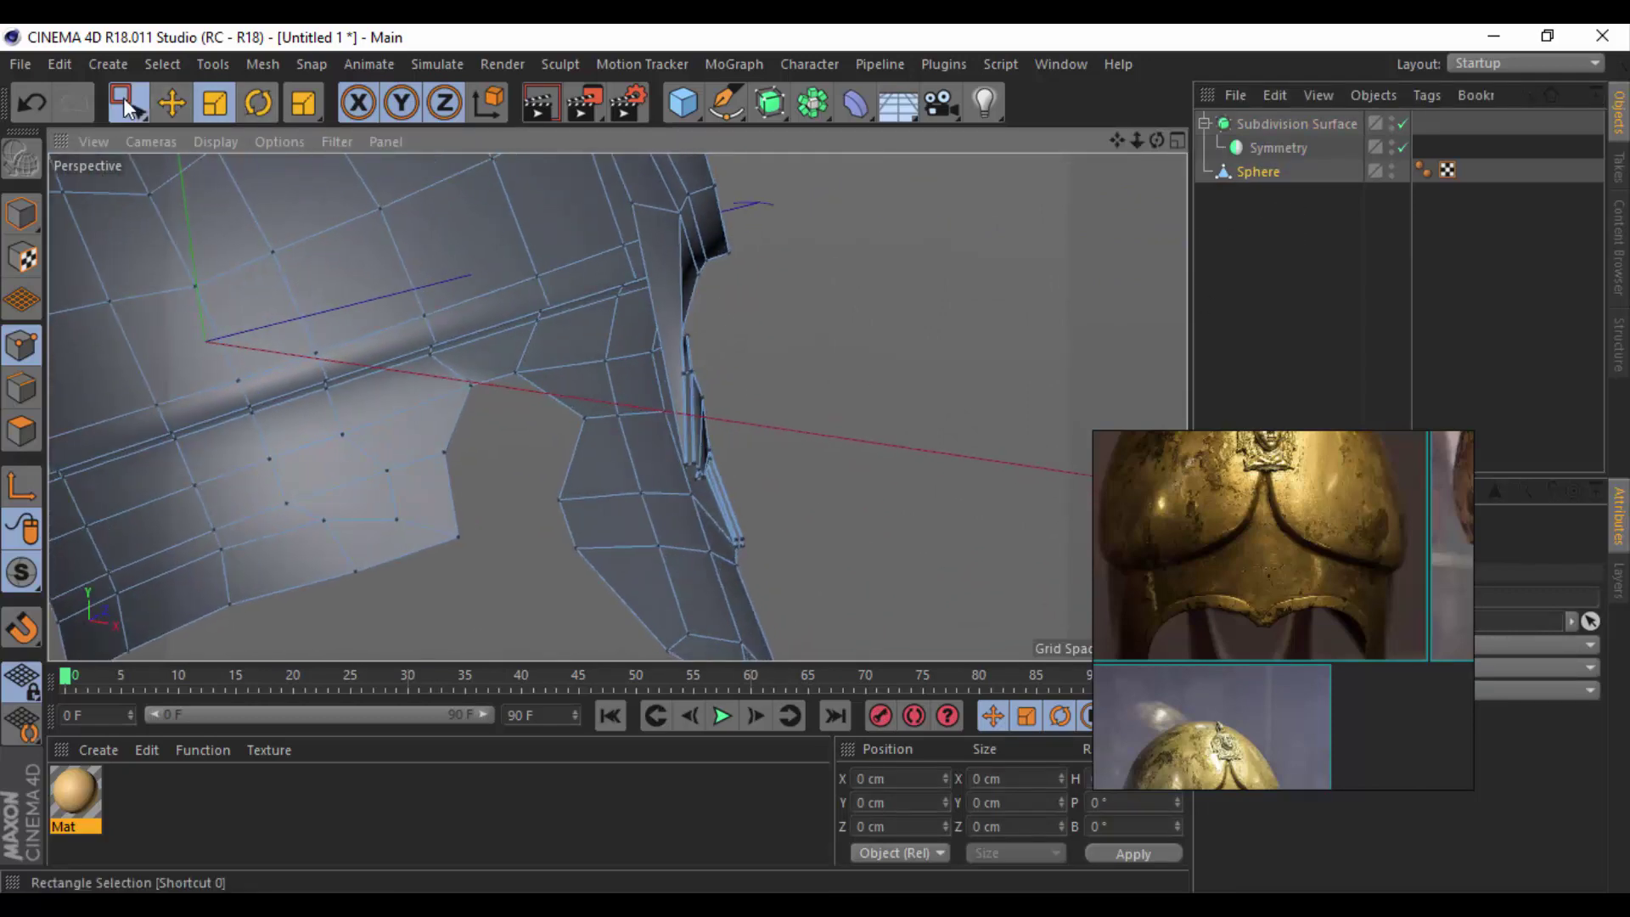
# Box-select the nose-guard edge points and push them 3.565 cm outward along X.
pyautogui.moveTo(125, 106); pyautogui.dragTo(212, 178)
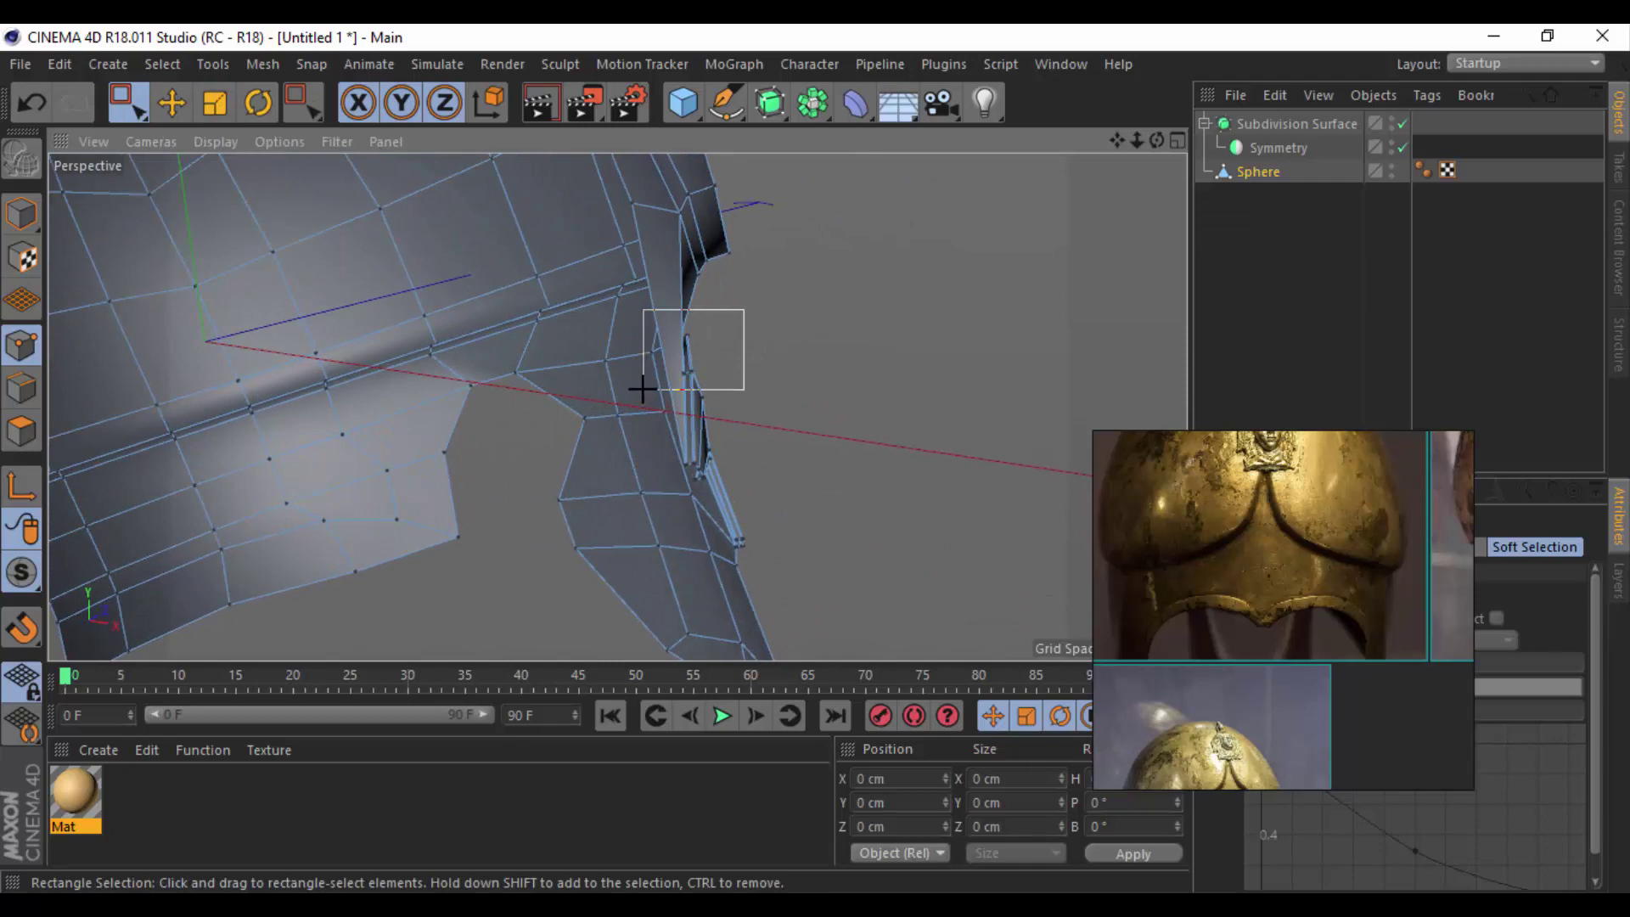
pyautogui.moveTo(642, 388); pyautogui.dragTo(645, 391)
pyautogui.moveTo(711, 435)
pyautogui.keyDown('alt'); pyautogui.mouseDown()
pyautogui.moveTo(541, 424)
pyautogui.moveTo(598, 405)
pyautogui.moveTo(455, 355)
pyautogui.moveTo(441, 300)
pyautogui.mouseUp(); pyautogui.keyUp('alt')
pyautogui.moveTo(397, 361)
pyautogui.keyDown('alt'); pyautogui.mouseDown()
pyautogui.moveTo(645, 411)
pyautogui.moveTo(594, 441)
pyautogui.moveTo(369, 405)
pyautogui.moveTo(840, 424)
pyautogui.moveTo(767, 318)
pyautogui.moveTo(895, 373)
pyautogui.moveTo(908, 364)
pyautogui.mouseUp(); pyautogui.keyUp('alt')
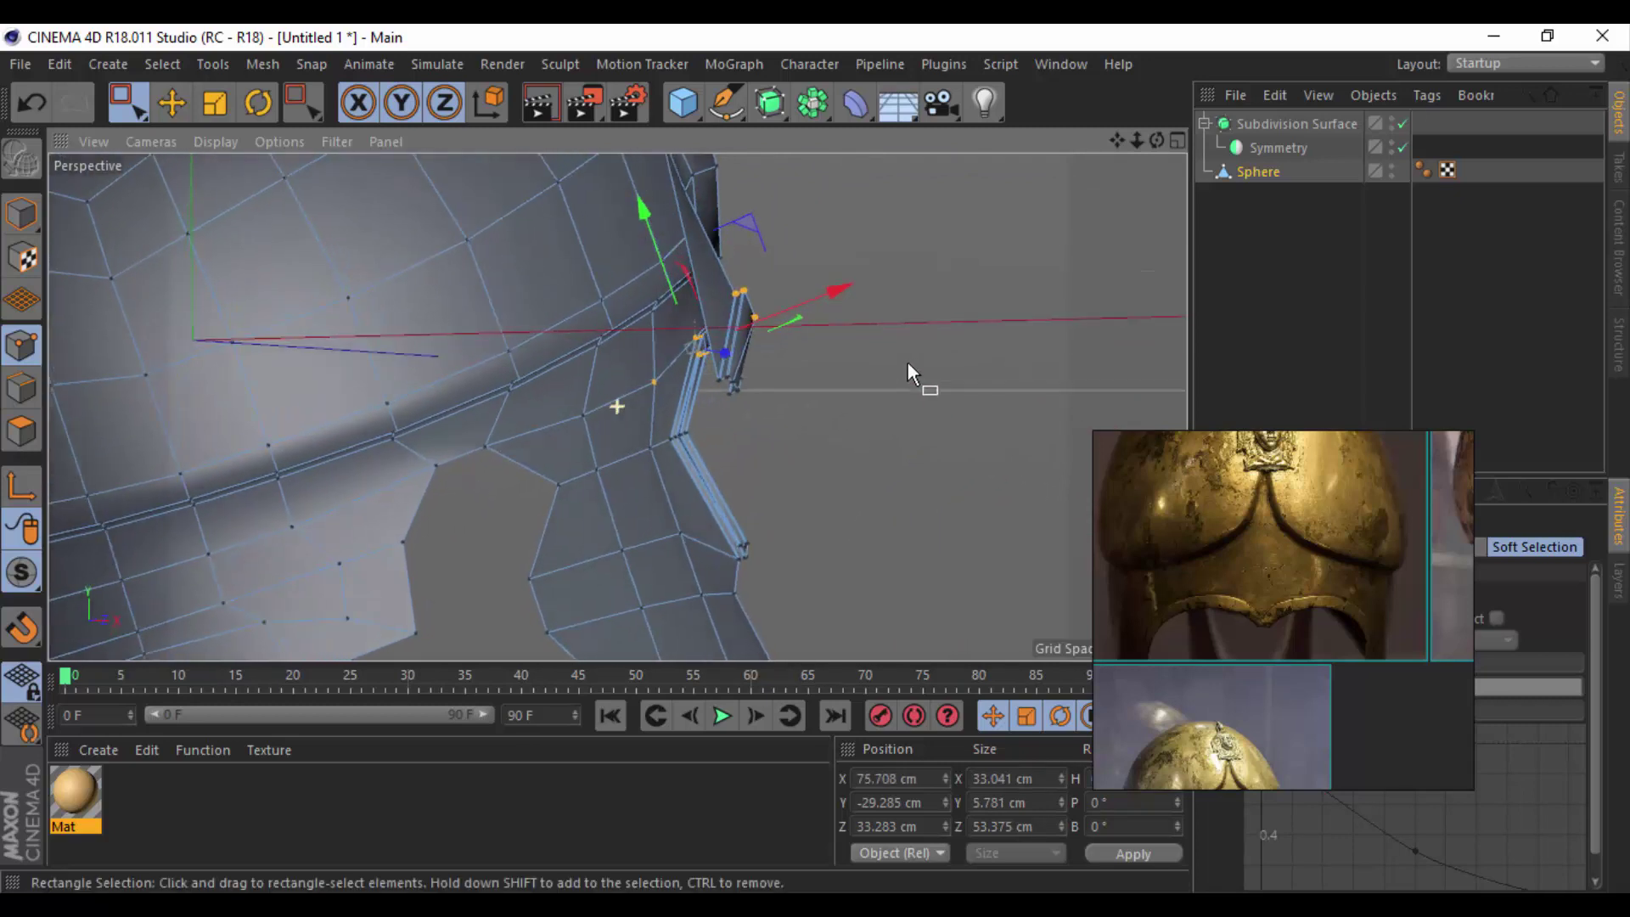
pyautogui.moveTo(742, 413)
pyautogui.mouseDown()
pyautogui.moveTo(695, 357)
pyautogui.moveTo(709, 370)
pyautogui.mouseUp()
pyautogui.moveTo(811, 329); pyautogui.dragTo(828, 327)
pyautogui.hotkey('ctrl', 'z')
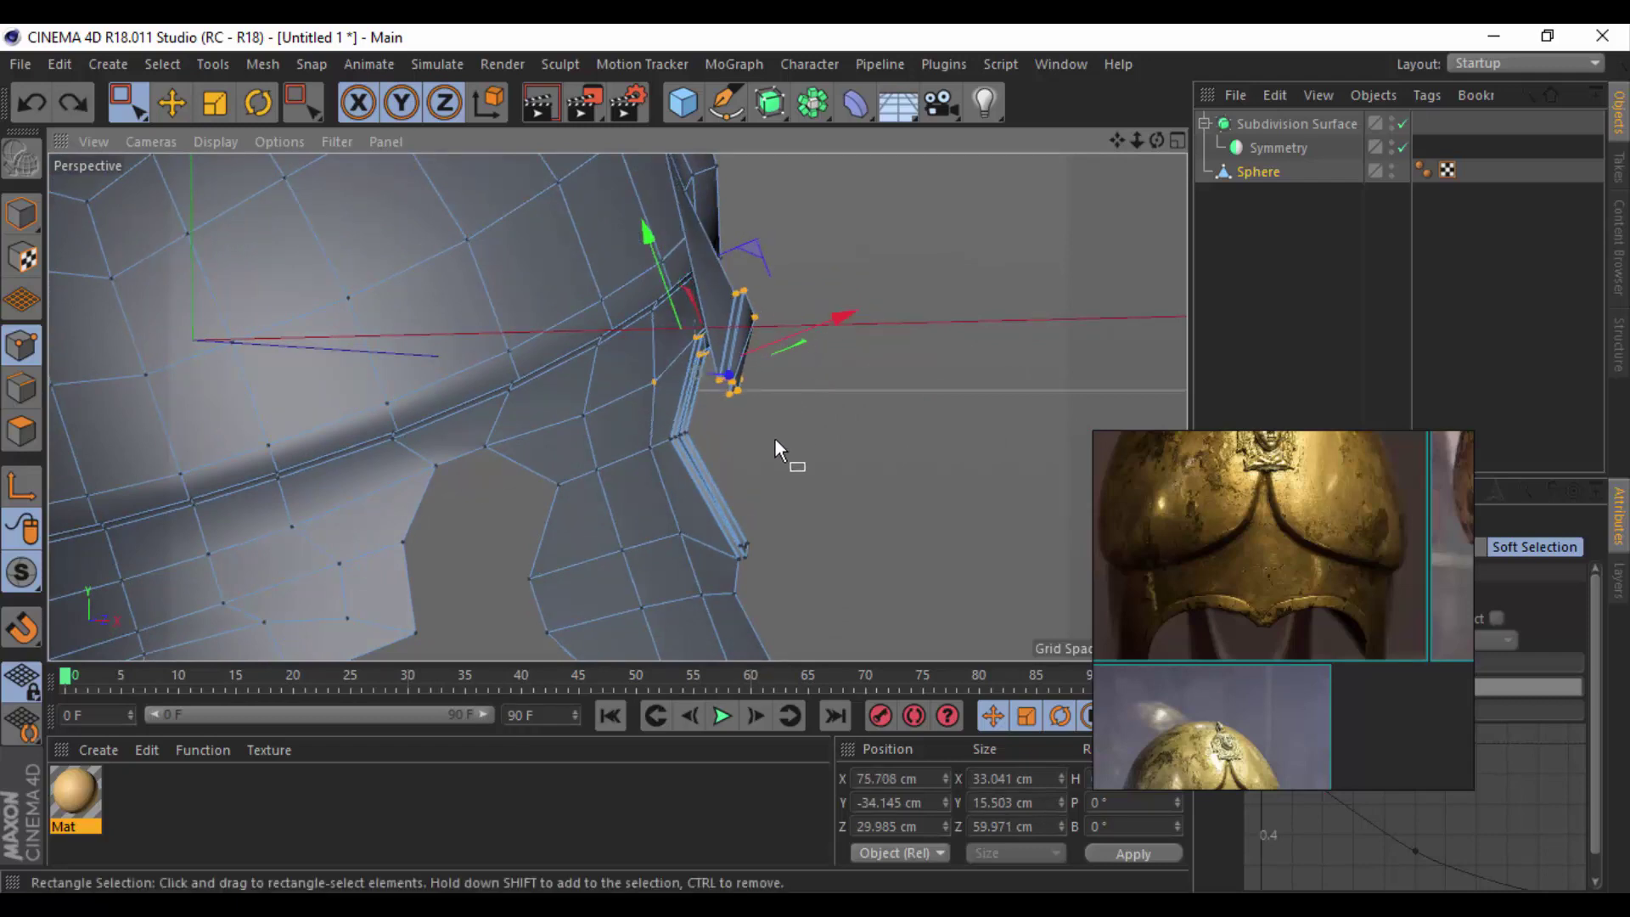
pyautogui.moveTo(716, 370); pyautogui.dragTo(720, 372)
pyautogui.moveTo(822, 364)
pyautogui.keyDown('alt'); pyautogui.mouseDown()
pyautogui.moveTo(582, 367)
pyautogui.moveTo(665, 372)
pyautogui.moveTo(903, 327)
pyautogui.mouseUp(); pyautogui.keyUp('alt')
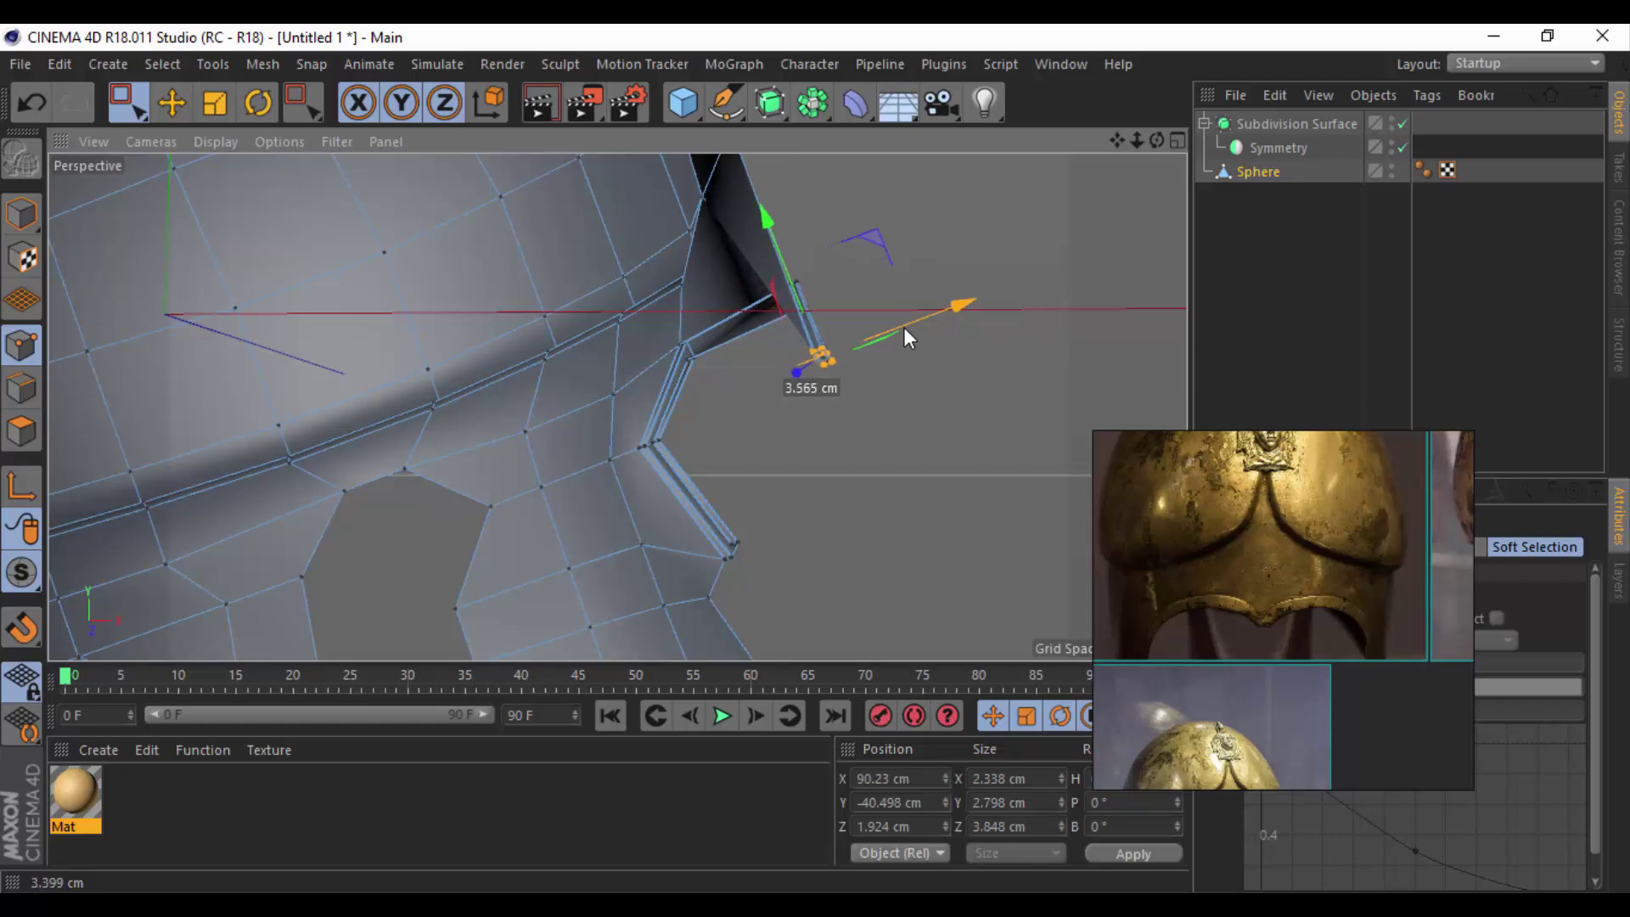
pyautogui.moveTo(1010, 365)
pyautogui.keyDown('alt'); pyautogui.mouseDown()
pyautogui.moveTo(826, 425)
pyautogui.moveTo(930, 374)
pyautogui.moveTo(751, 373)
pyautogui.moveTo(673, 429)
pyautogui.moveTo(775, 509)
pyautogui.moveTo(829, 501)
pyautogui.moveTo(813, 462)
pyautogui.moveTo(691, 461)
pyautogui.mouseUp(); pyautogui.keyUp('alt')
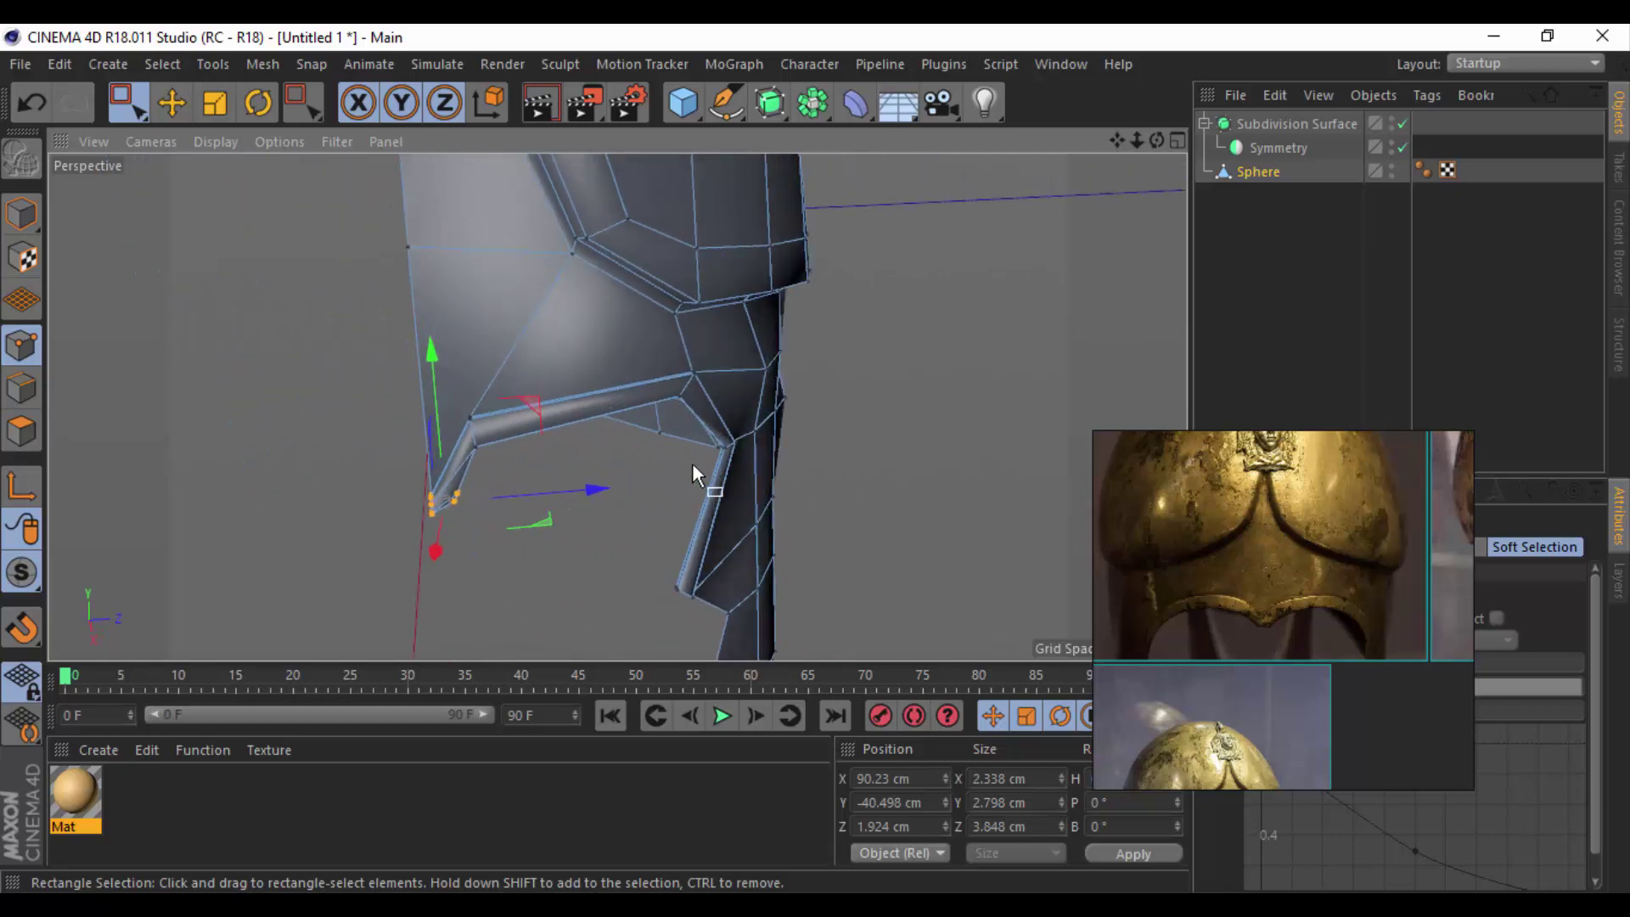
# Add a Line Cut across the side of the helmet.
pyautogui.press('m')
pyautogui.press('k')
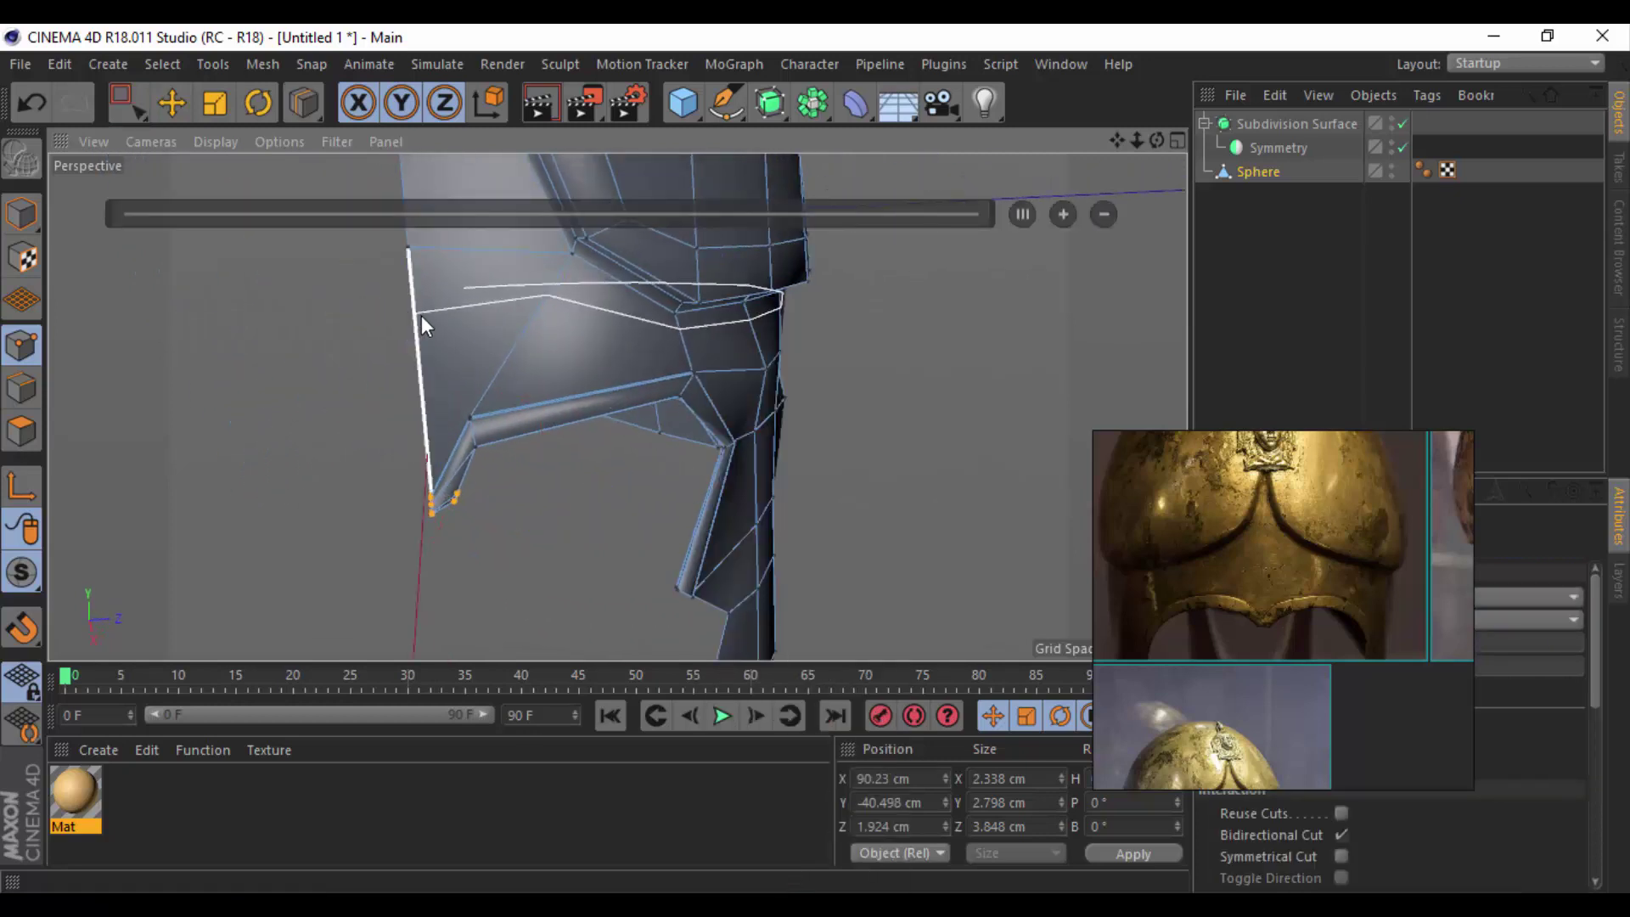
pyautogui.click(424, 332)
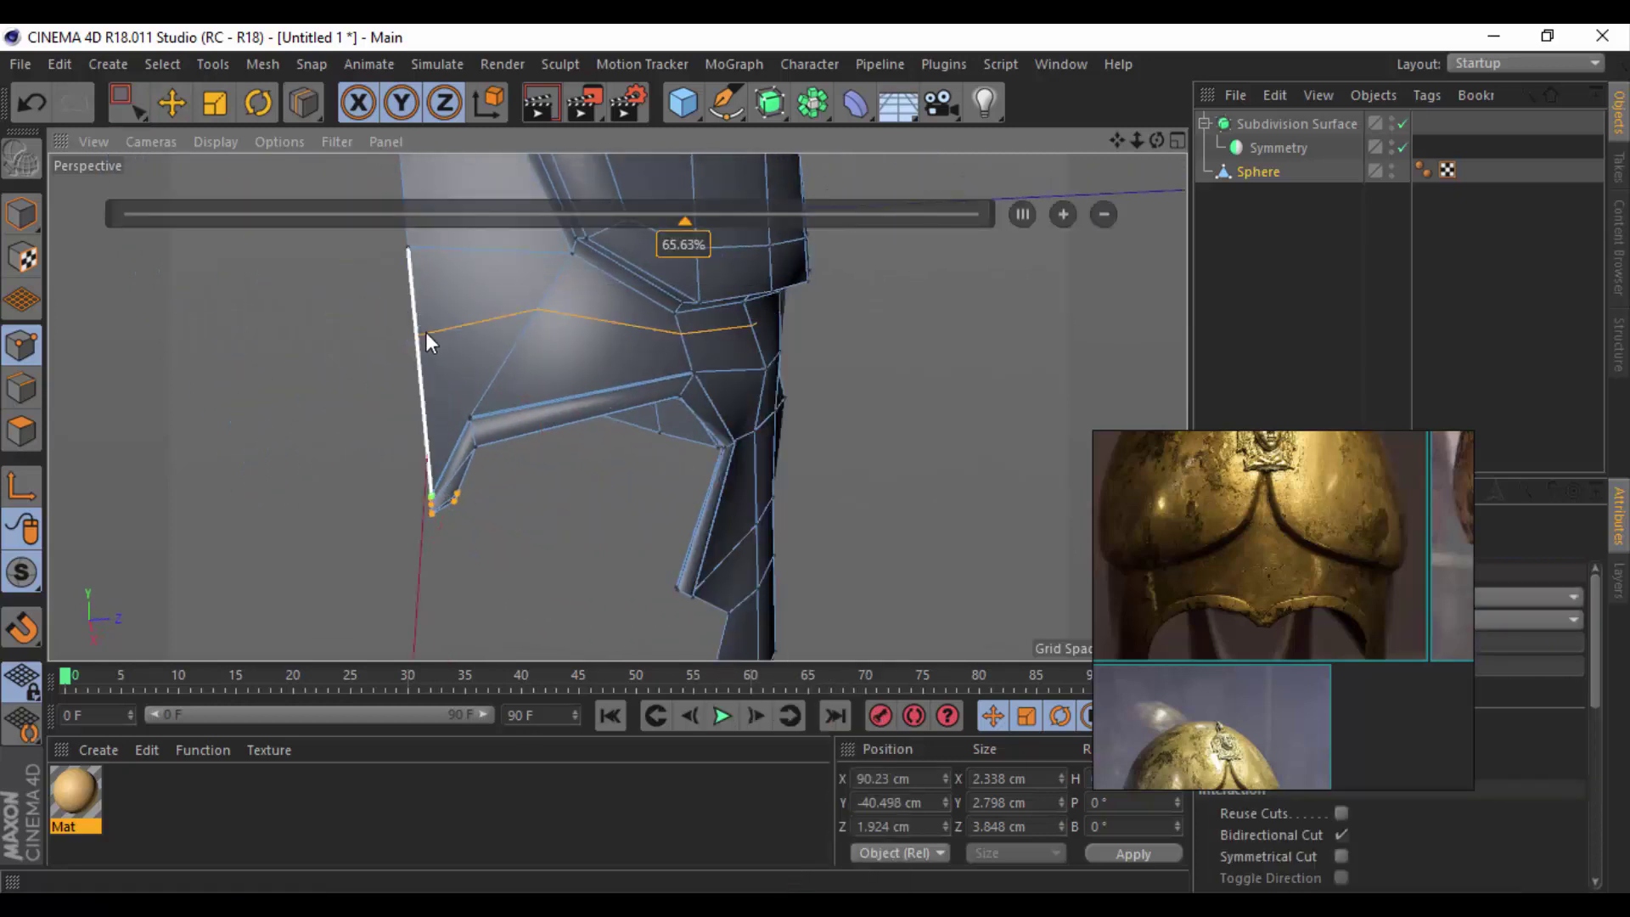
pyautogui.click(169, 98)
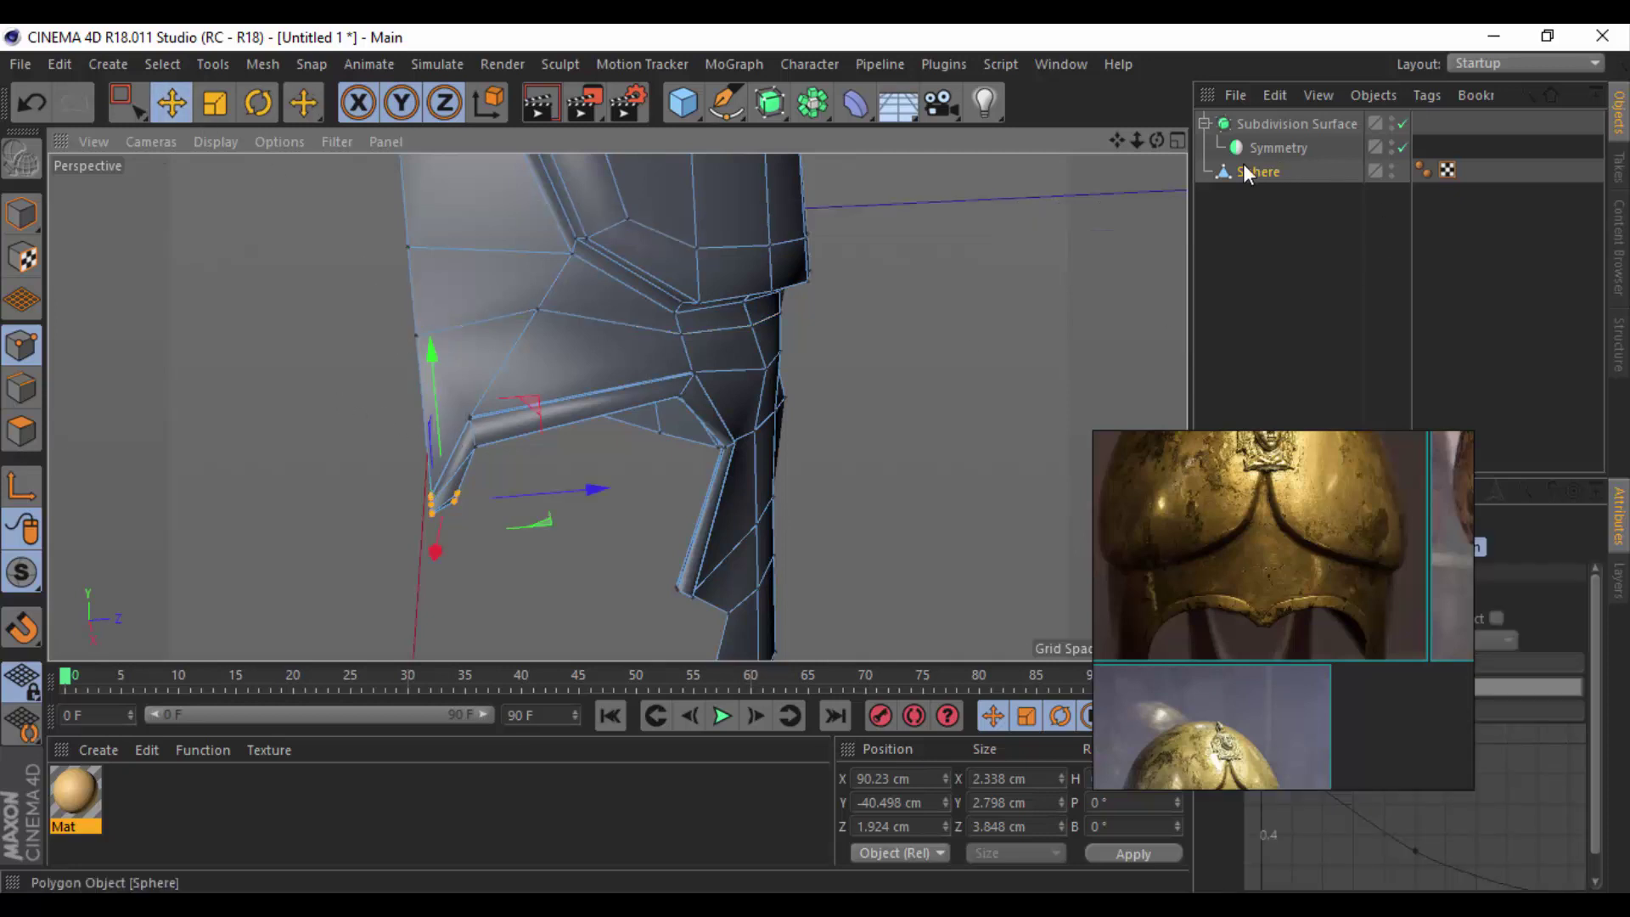
# Put the Sphere back under Symmetry and apply the gold Mat material to the helmet.
pyautogui.moveTo(1258, 170); pyautogui.dragTo(1277, 147)
pyautogui.scroll(-2, 527, 354)
pyautogui.moveTo(527, 355)
pyautogui.keyDown('alt'); pyautogui.mouseDown()
pyautogui.moveTo(946, 247)
pyautogui.moveTo(966, 268)
pyautogui.mouseUp(); pyautogui.keyUp('alt')
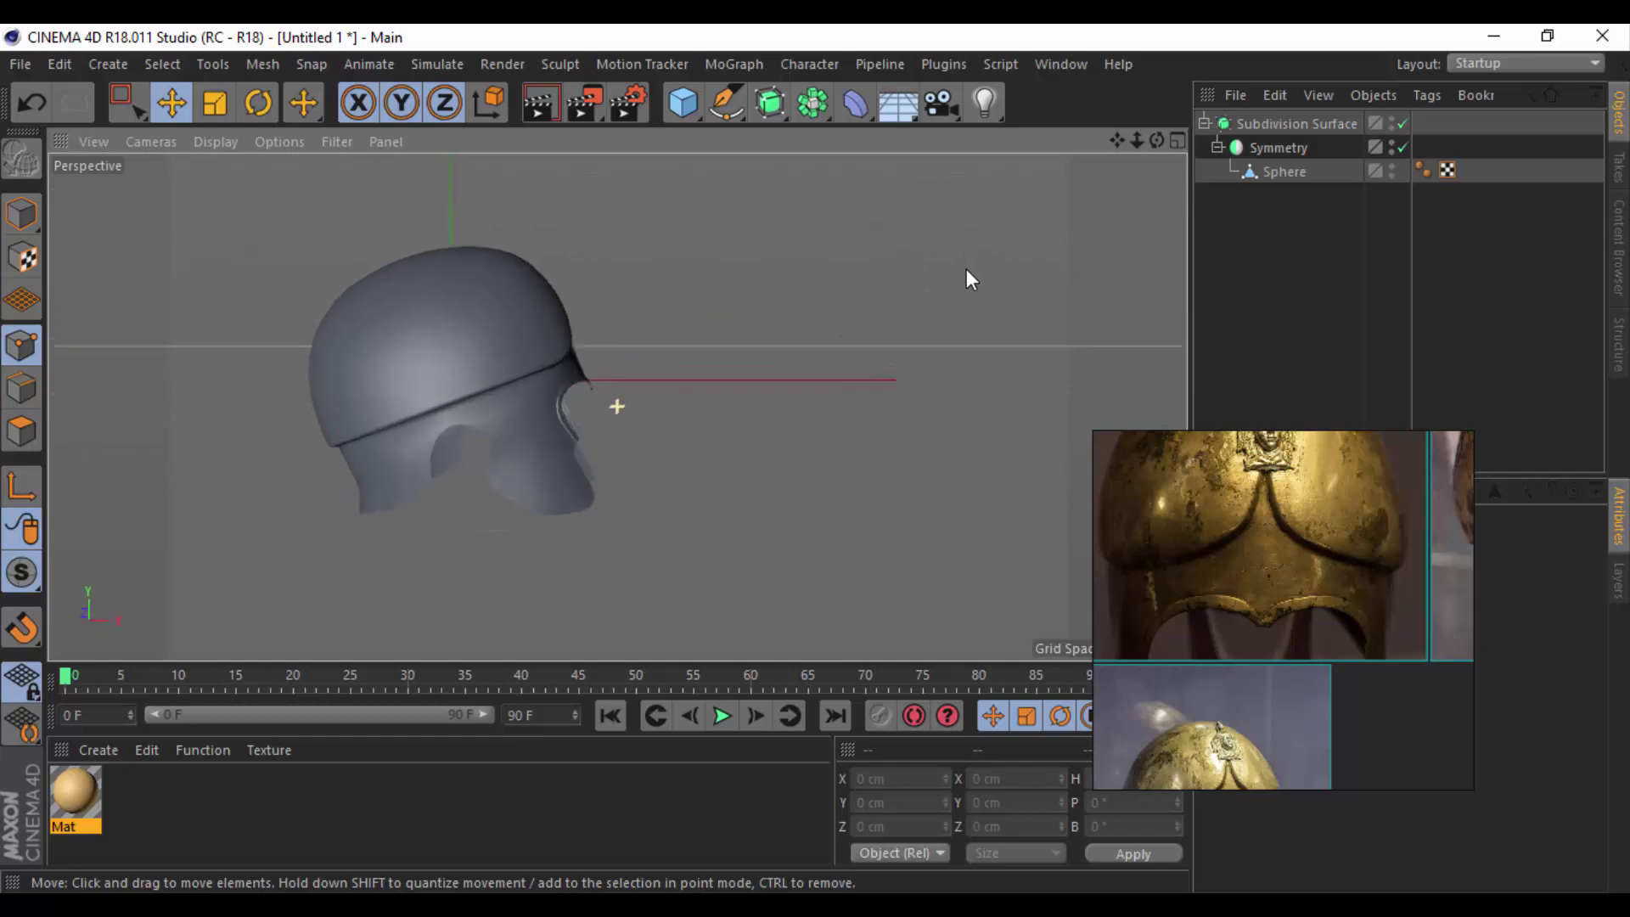
pyautogui.moveTo(76, 794); pyautogui.dragTo(542, 380)
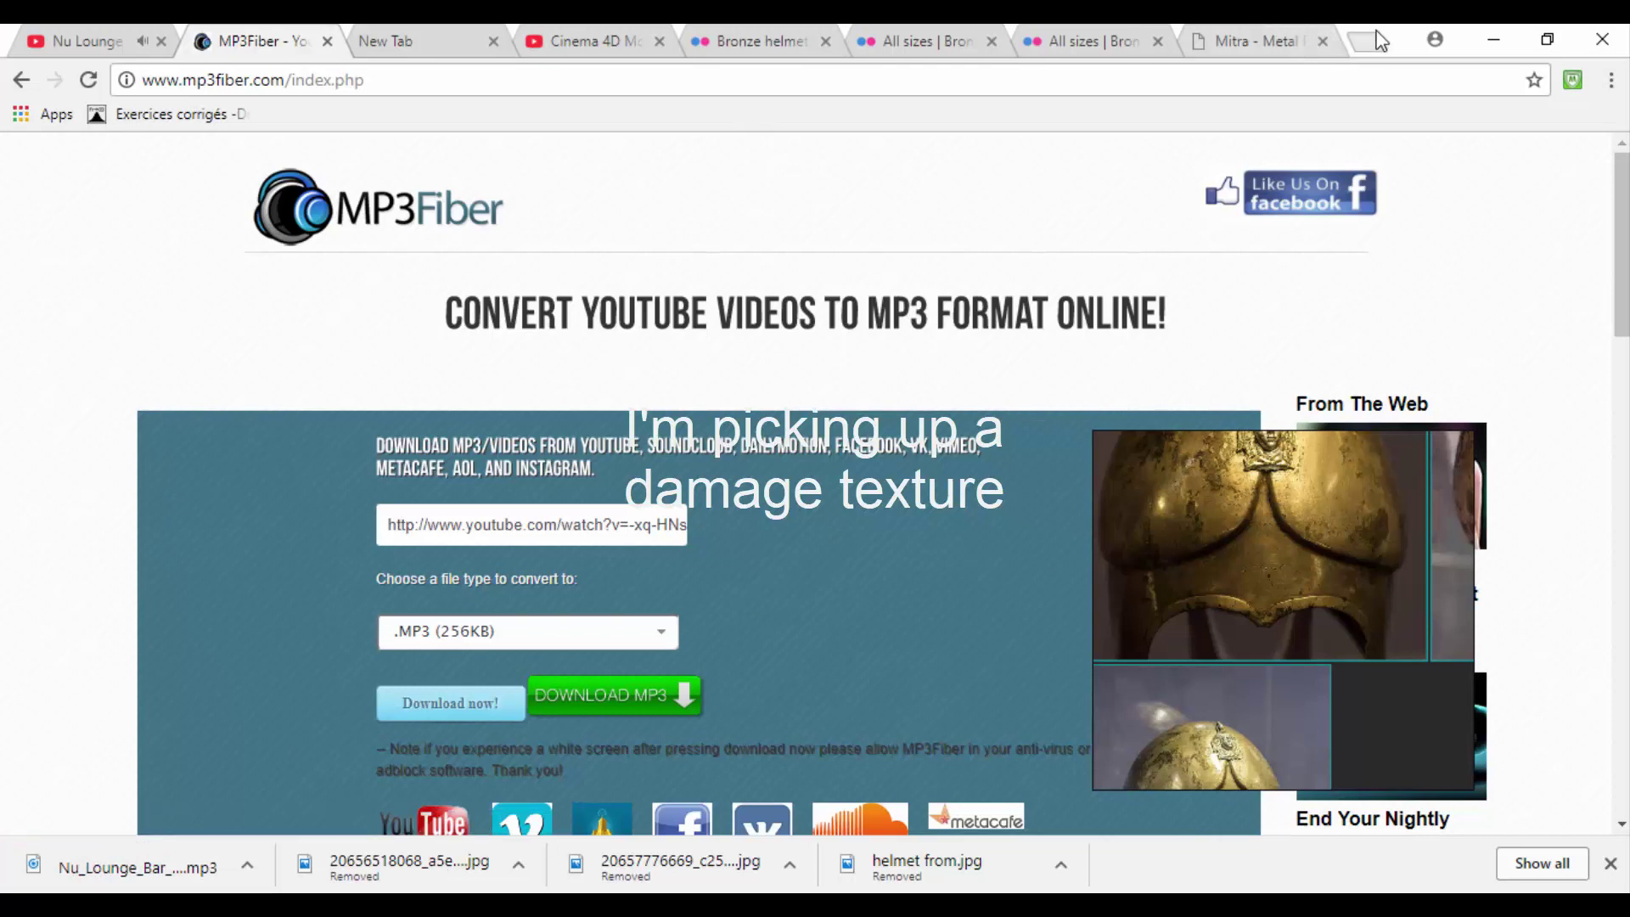
# Search Google Images for 'damaged alpha' textures in a new Chrome tab.
pyautogui.click(1374, 41)
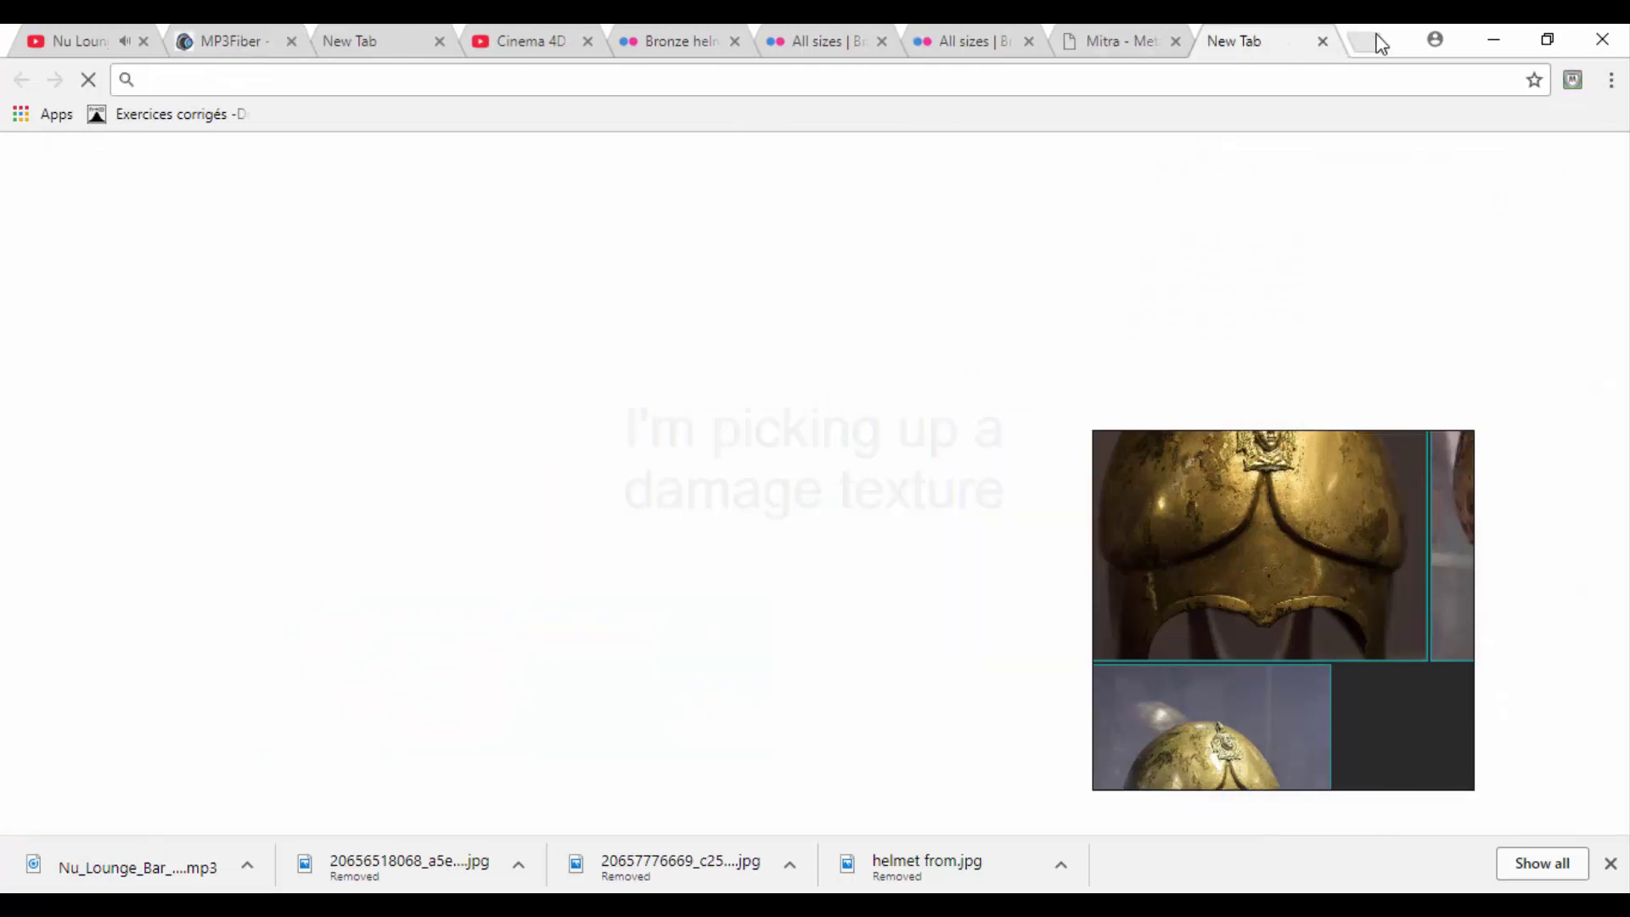
pyautogui.write('dama')
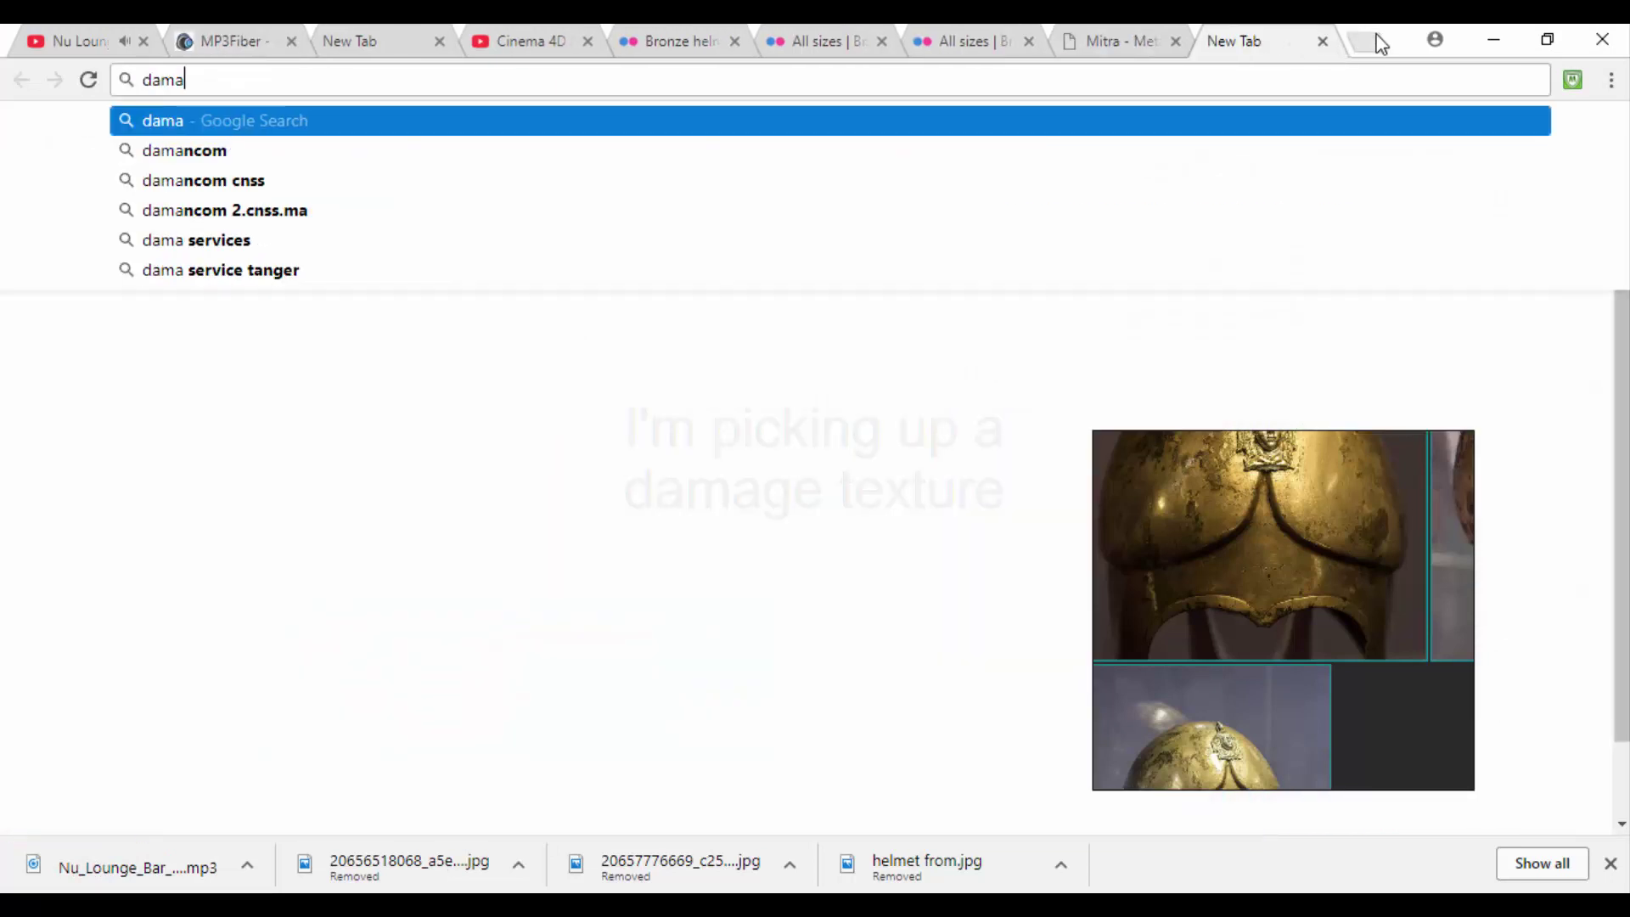
pyautogui.write('ged alpo')
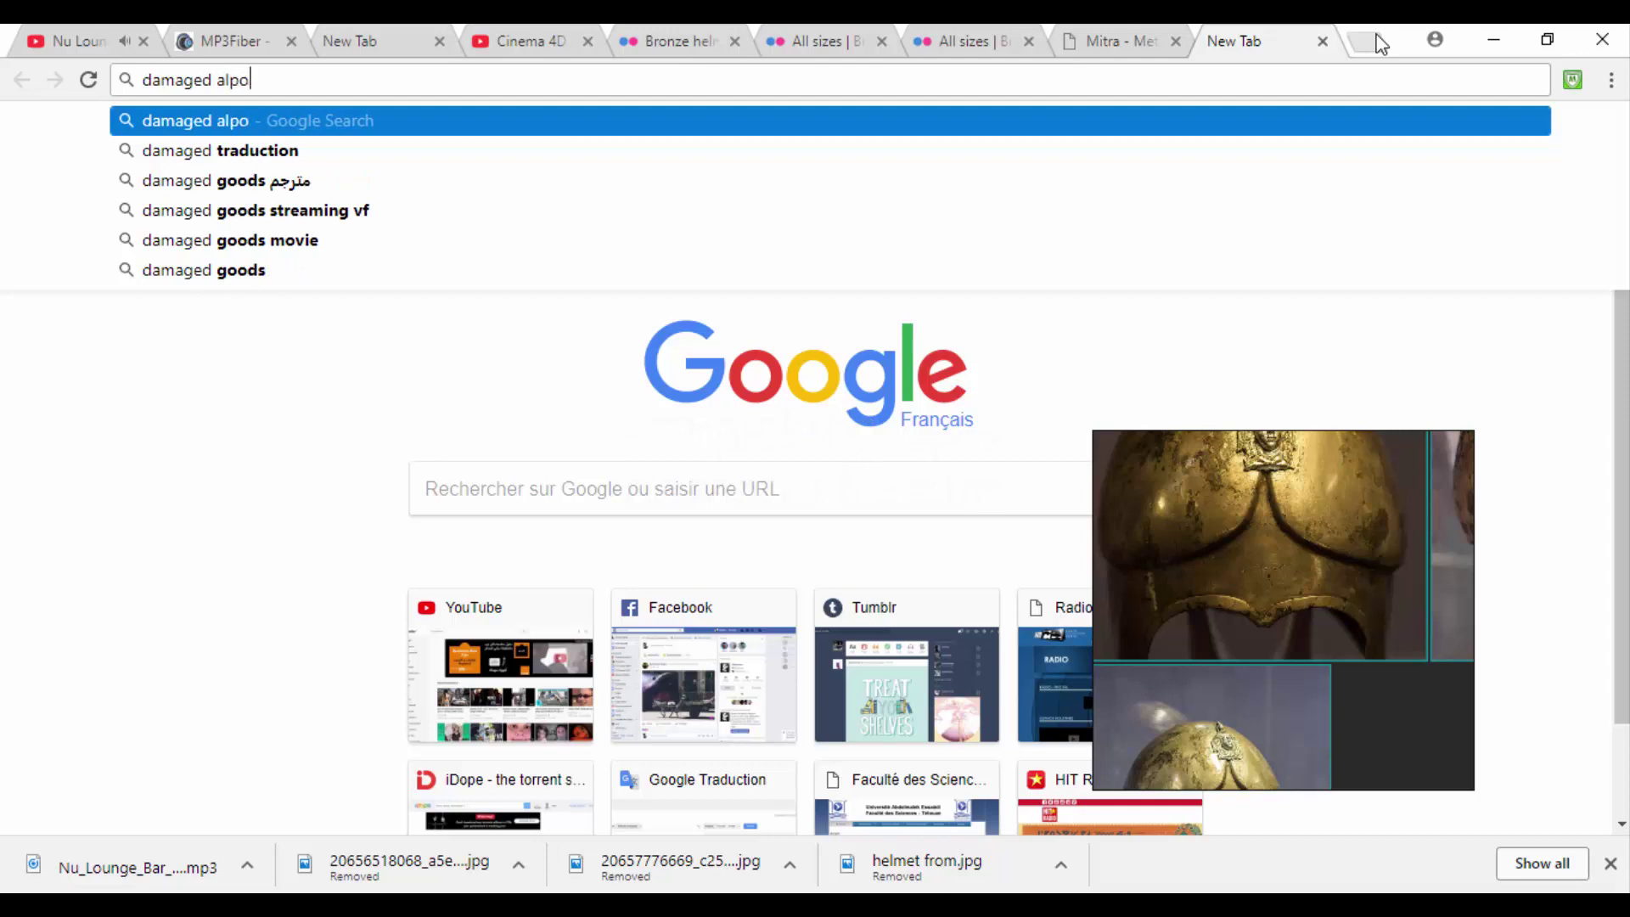
pyautogui.press('BackSpace')
pyautogui.write('ha')
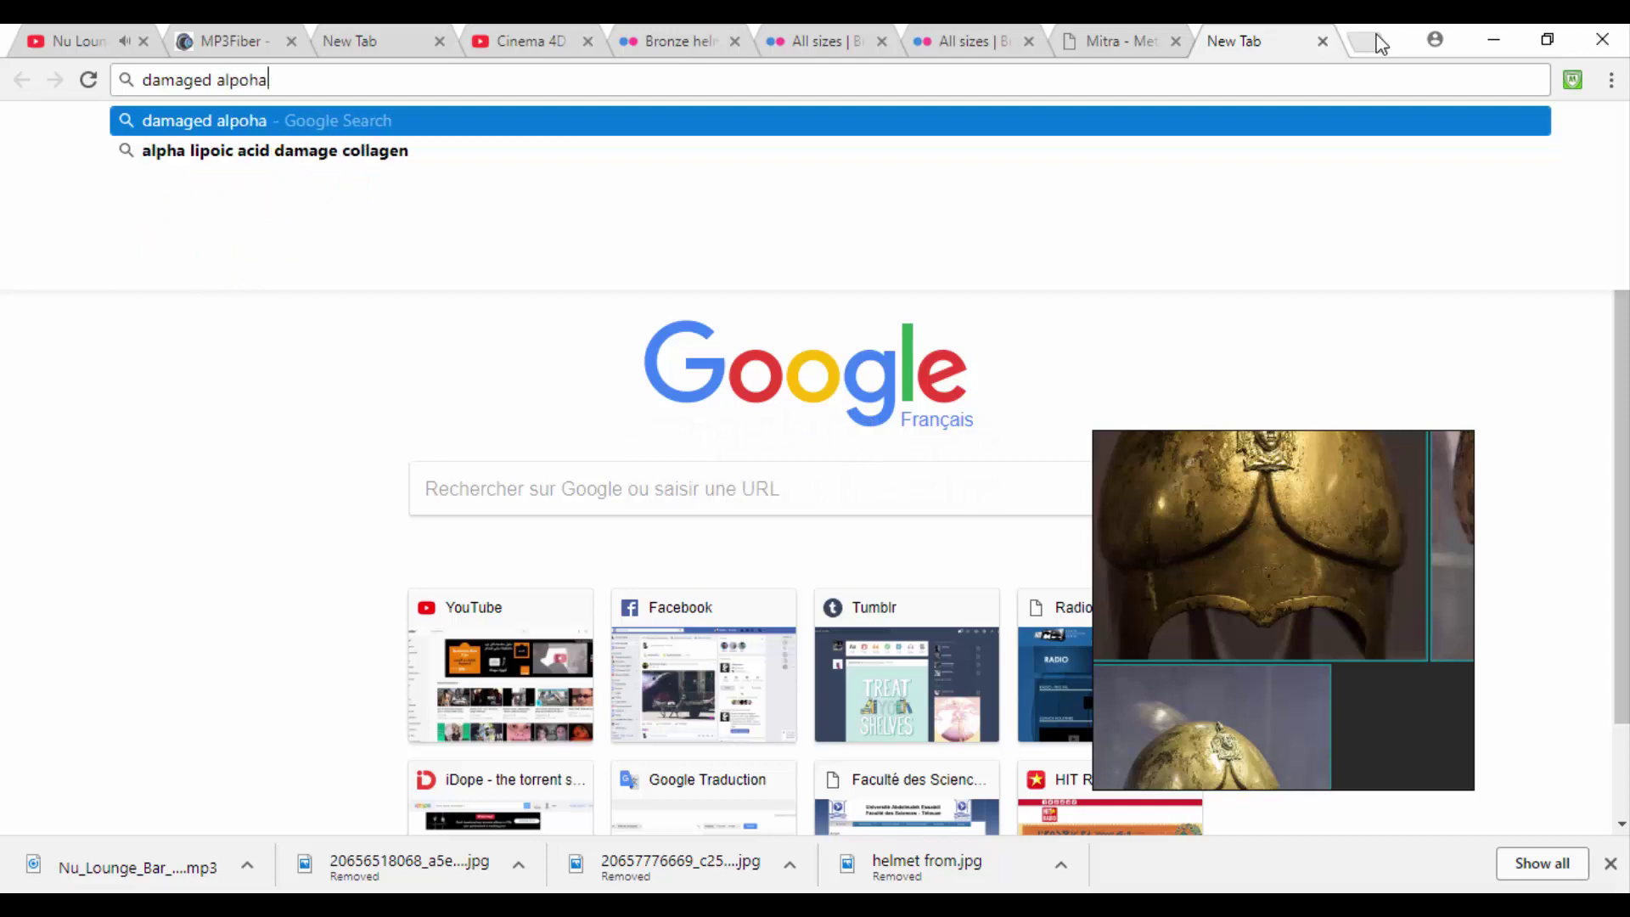
pyautogui.press('BackSpace')
pyautogui.press('BackSpace')
pyautogui.write('ha')
pyautogui.press('Return')
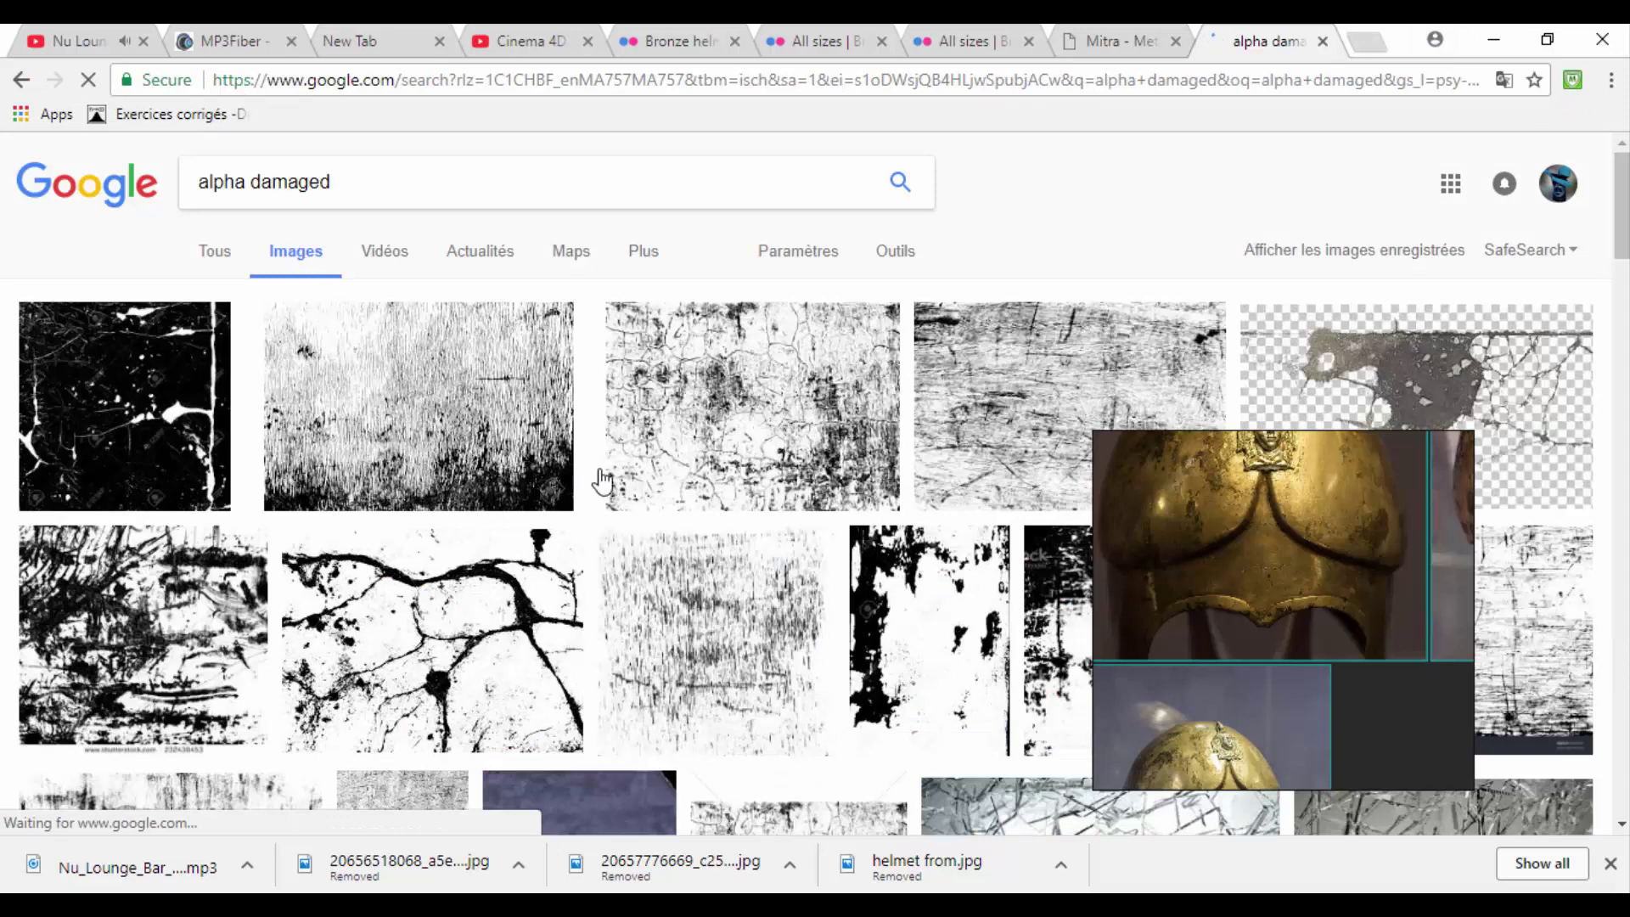
pyautogui.click(367, 188)
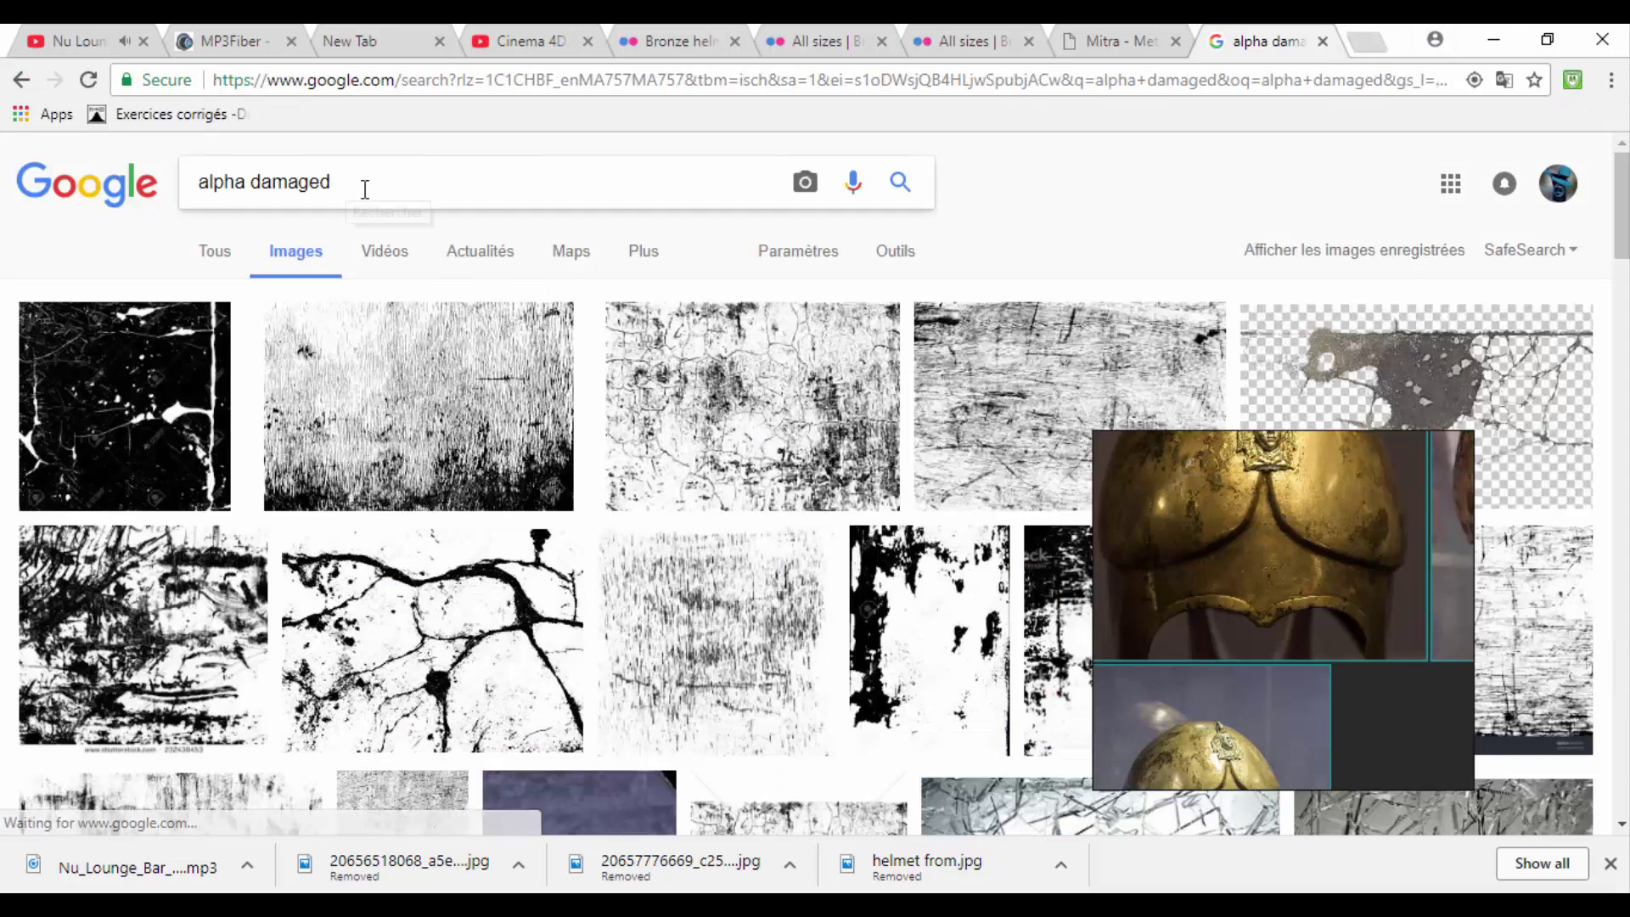
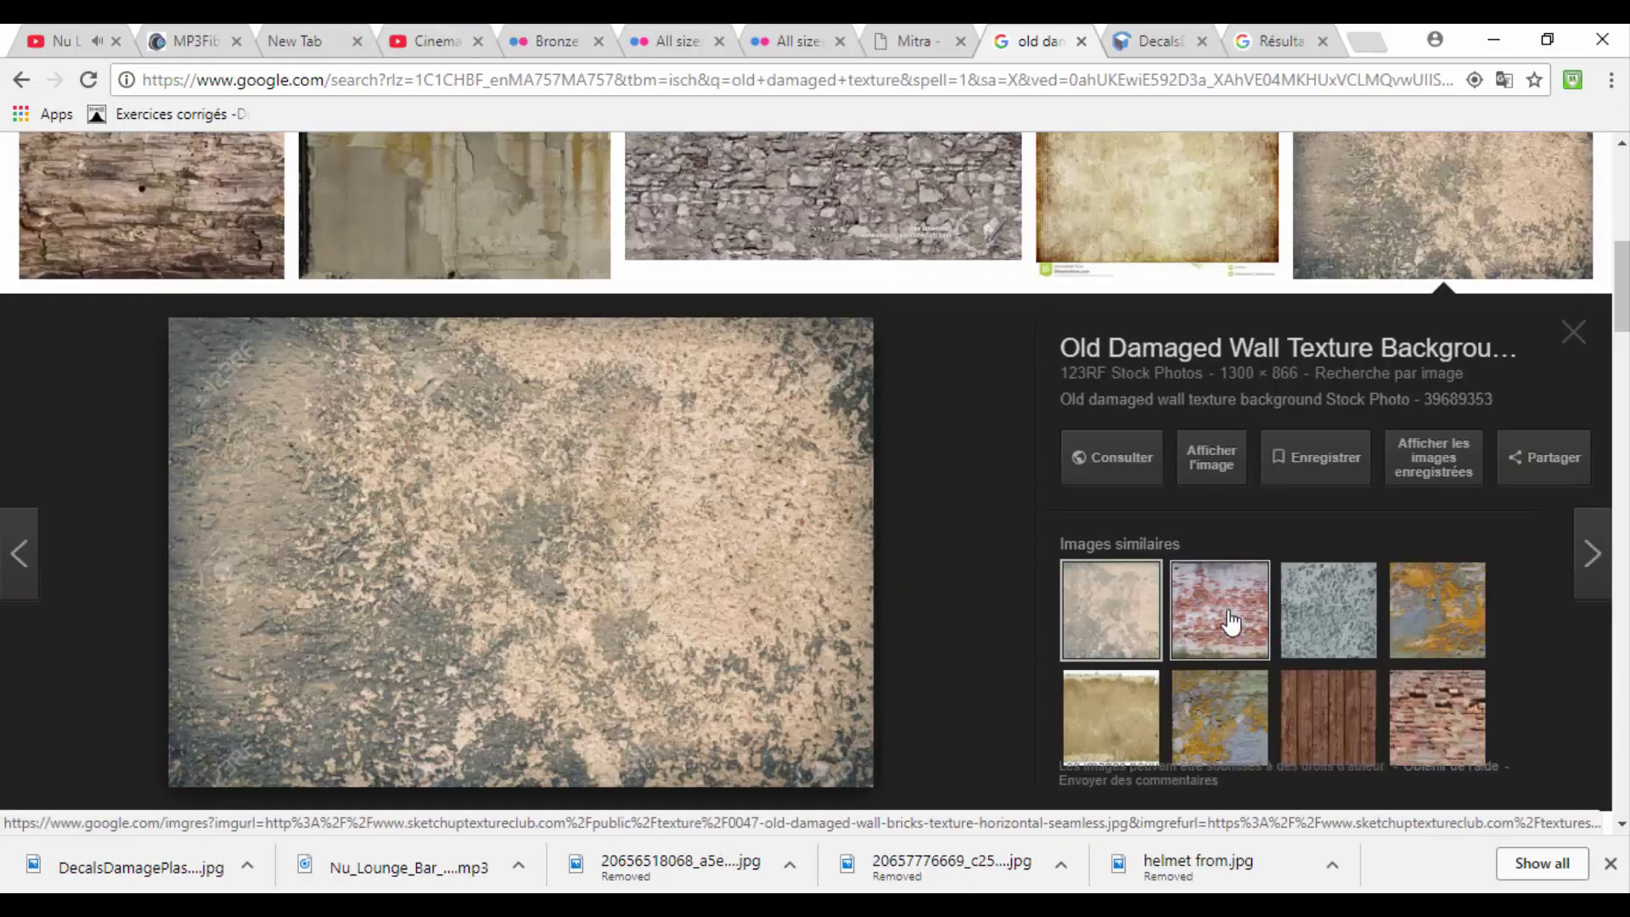
# Browse the old damaged texture results and preview the orange fiberglass image.
pyautogui.click(1231, 622)
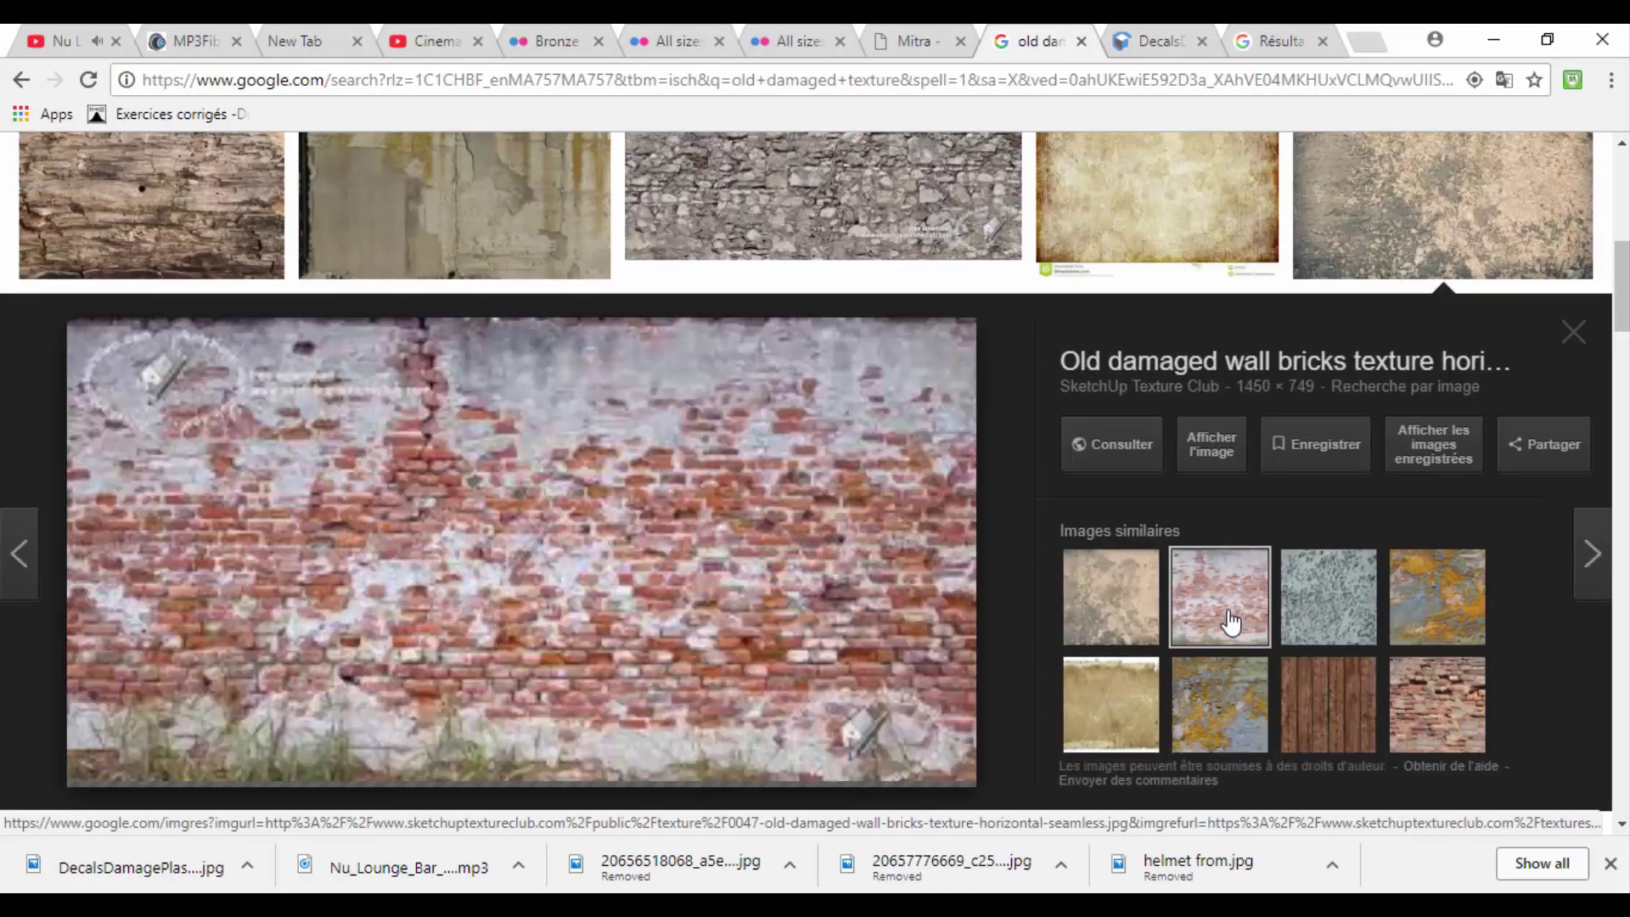
pyautogui.click(1330, 605)
pyautogui.scroll(-5, 973, 523)
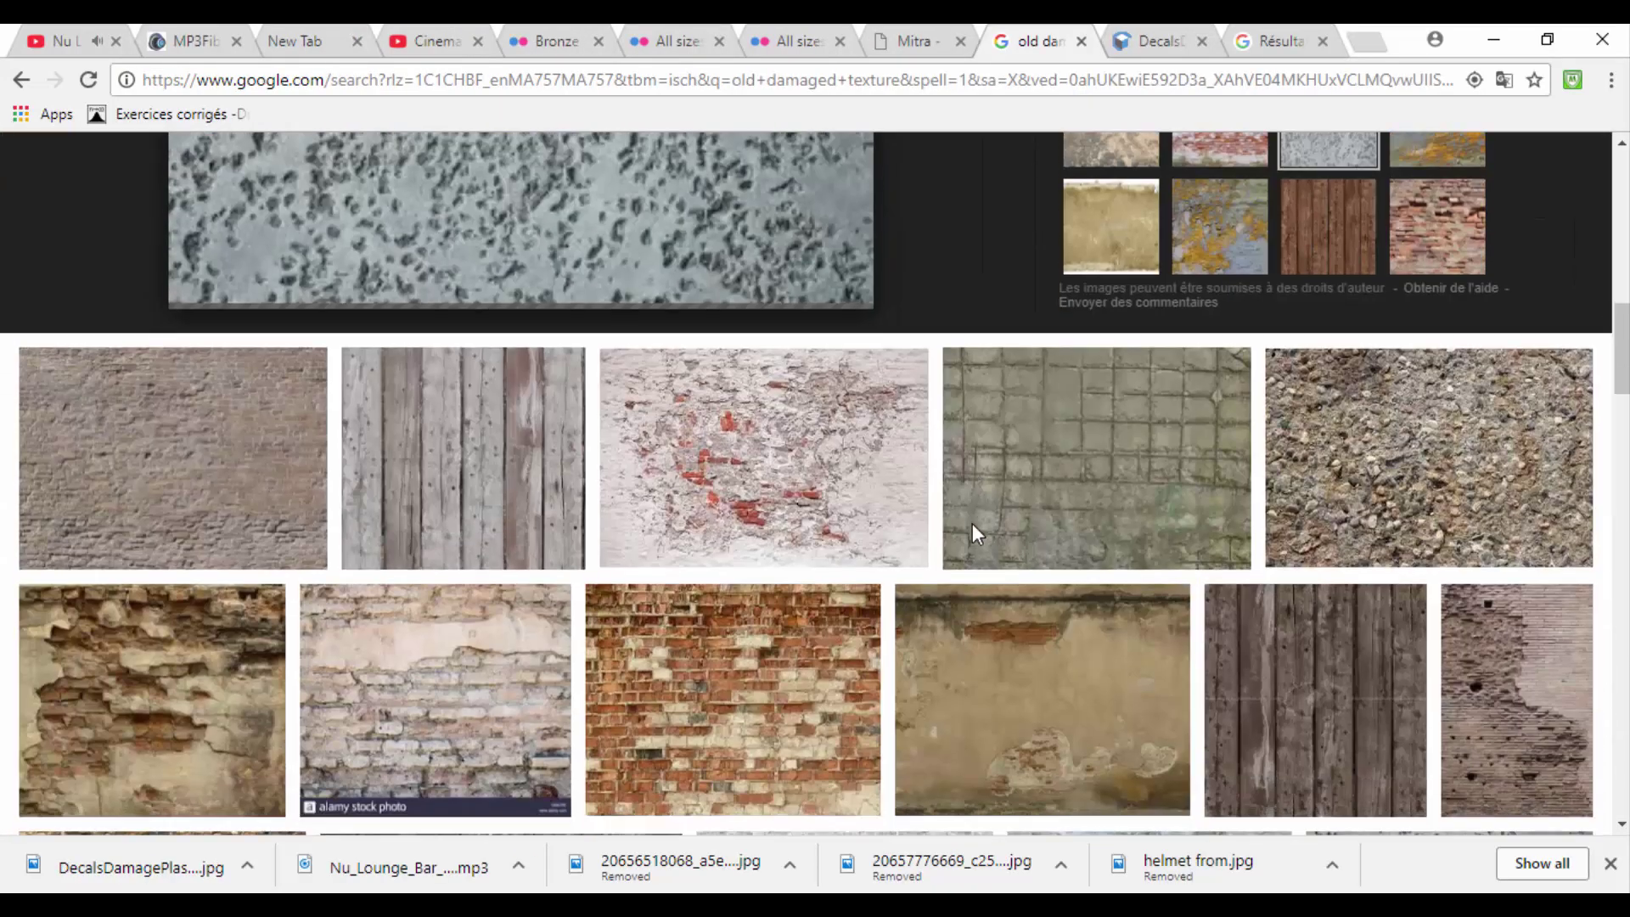
pyautogui.click(791, 488)
pyautogui.scroll(-3, 860, 505)
pyautogui.scroll(-2, 860, 507)
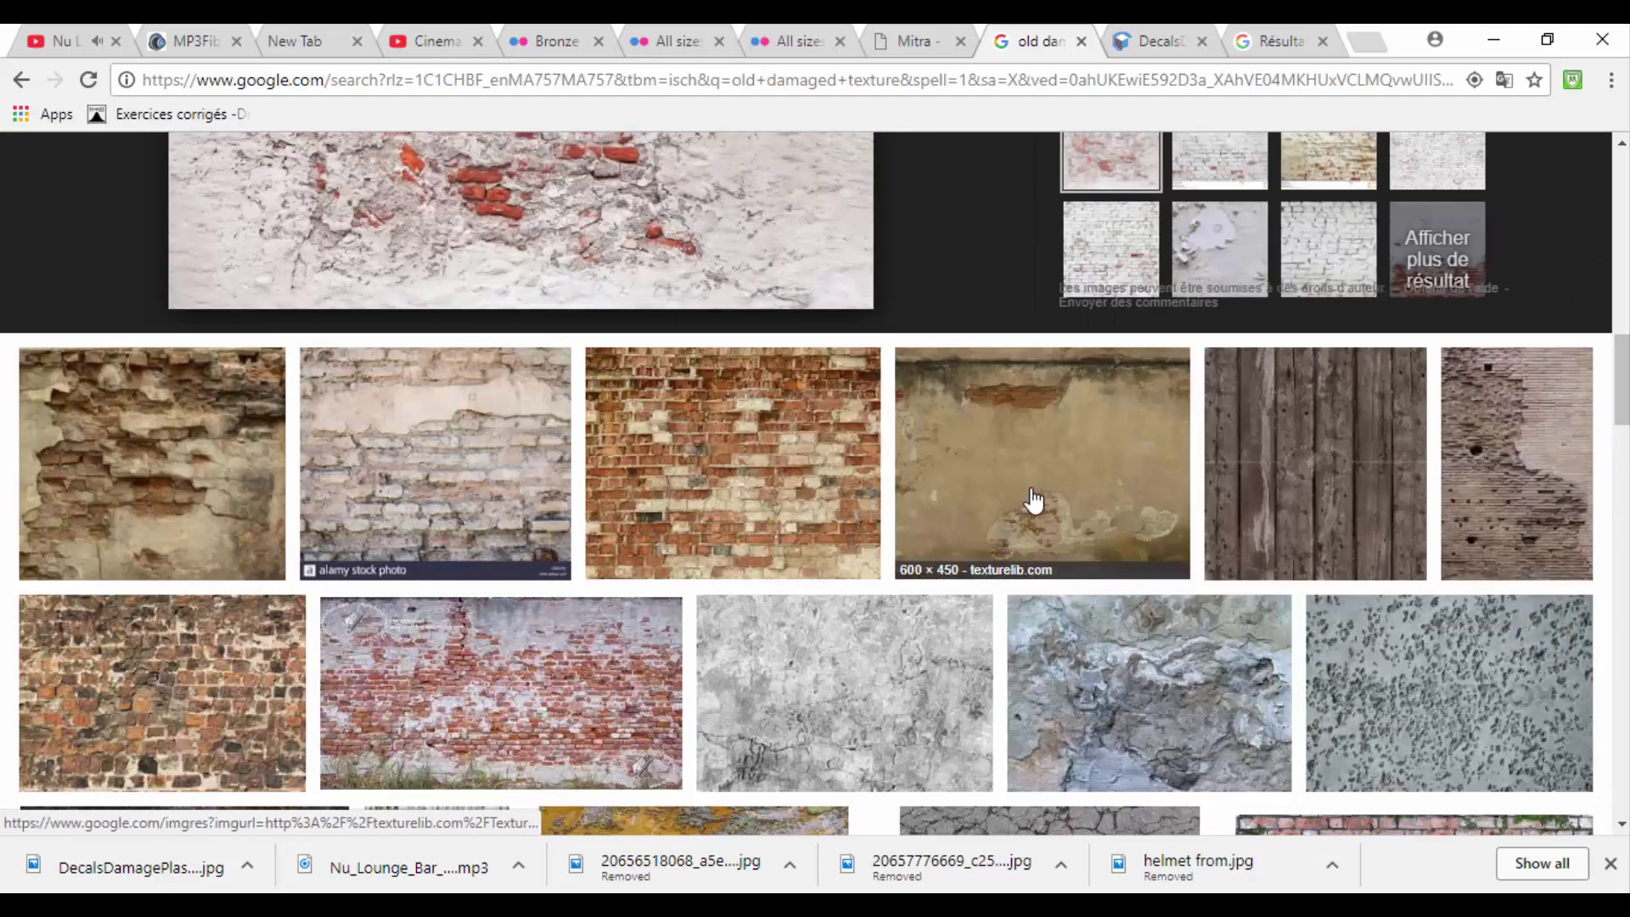
pyautogui.scroll(-3, 1034, 499)
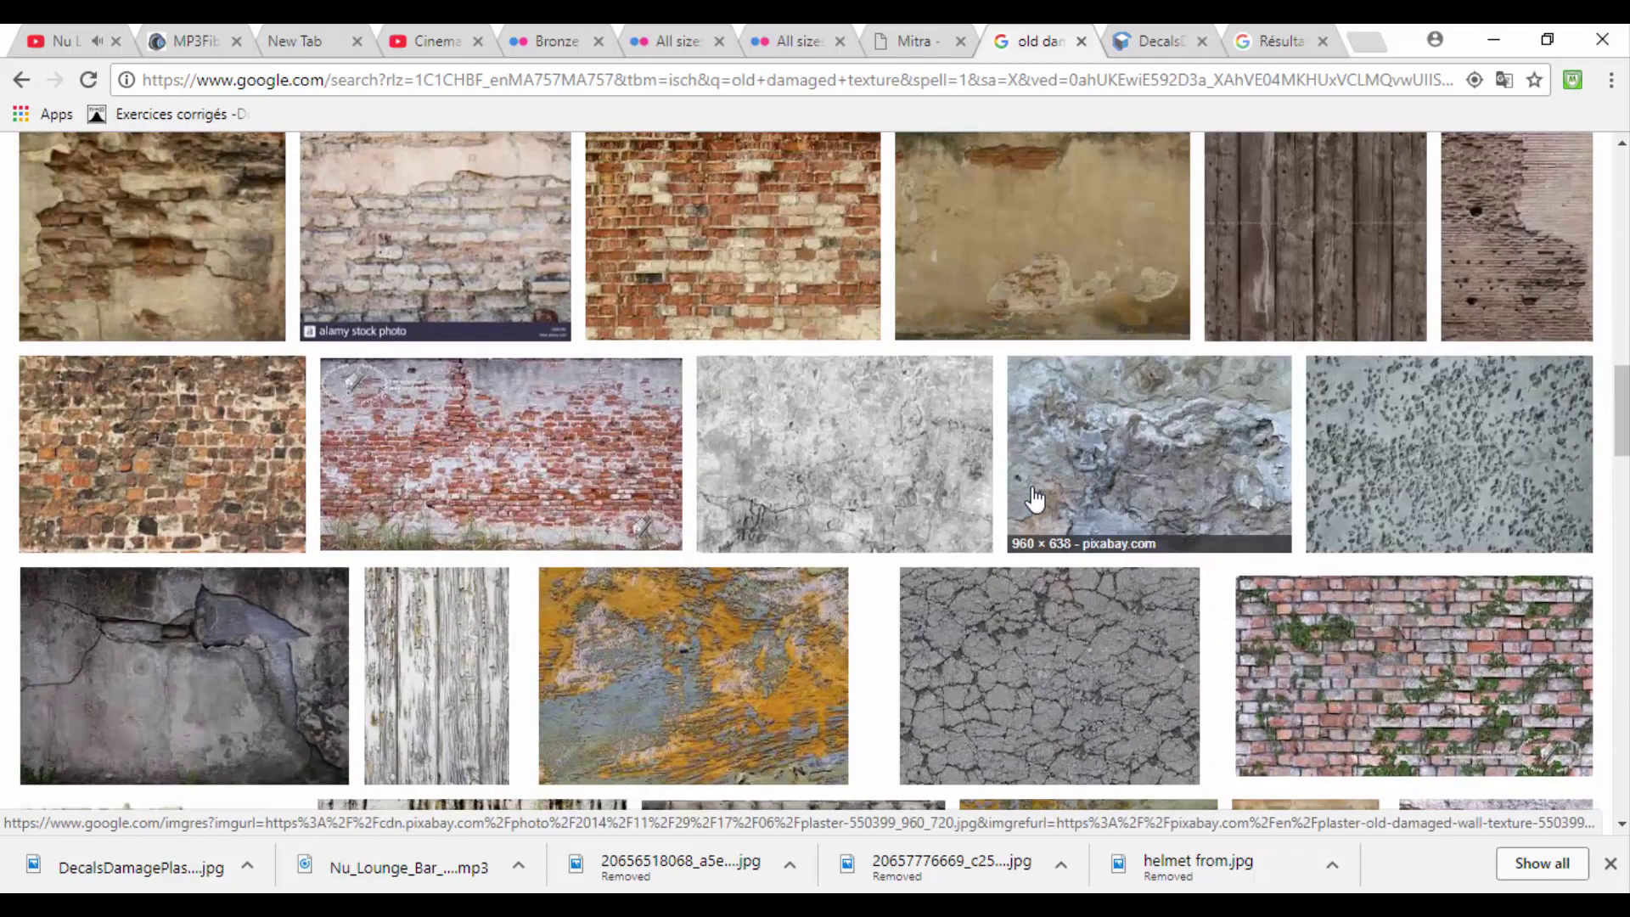
pyautogui.click(702, 645)
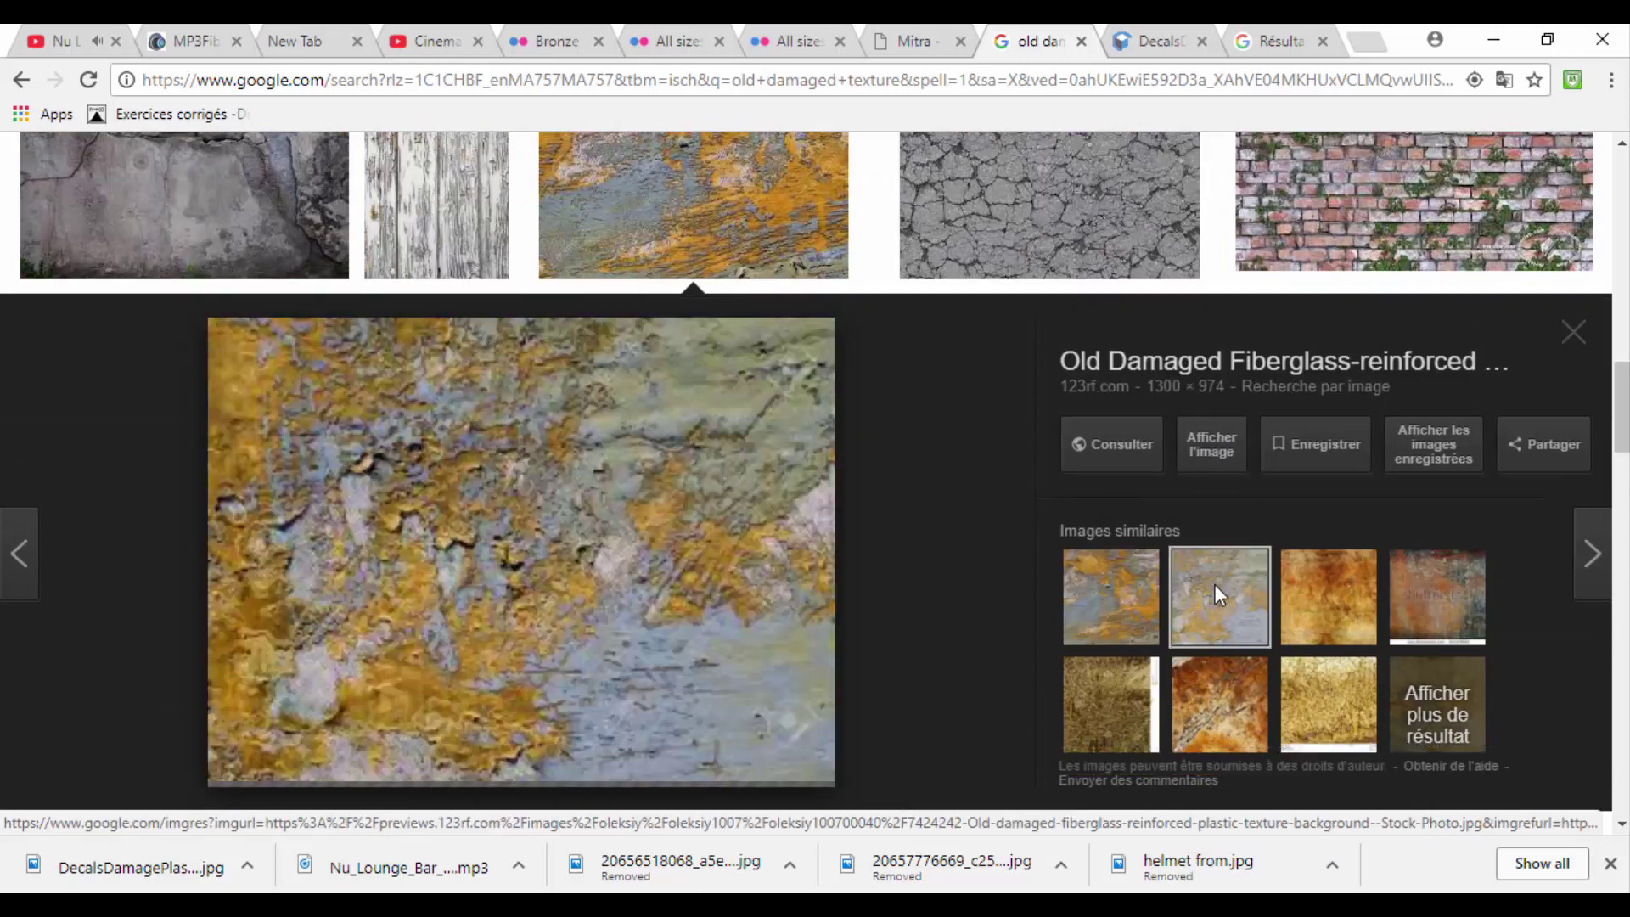
# Open the fiberglass texture at full size and save it to the Desktop.
pyautogui.click(1212, 477)
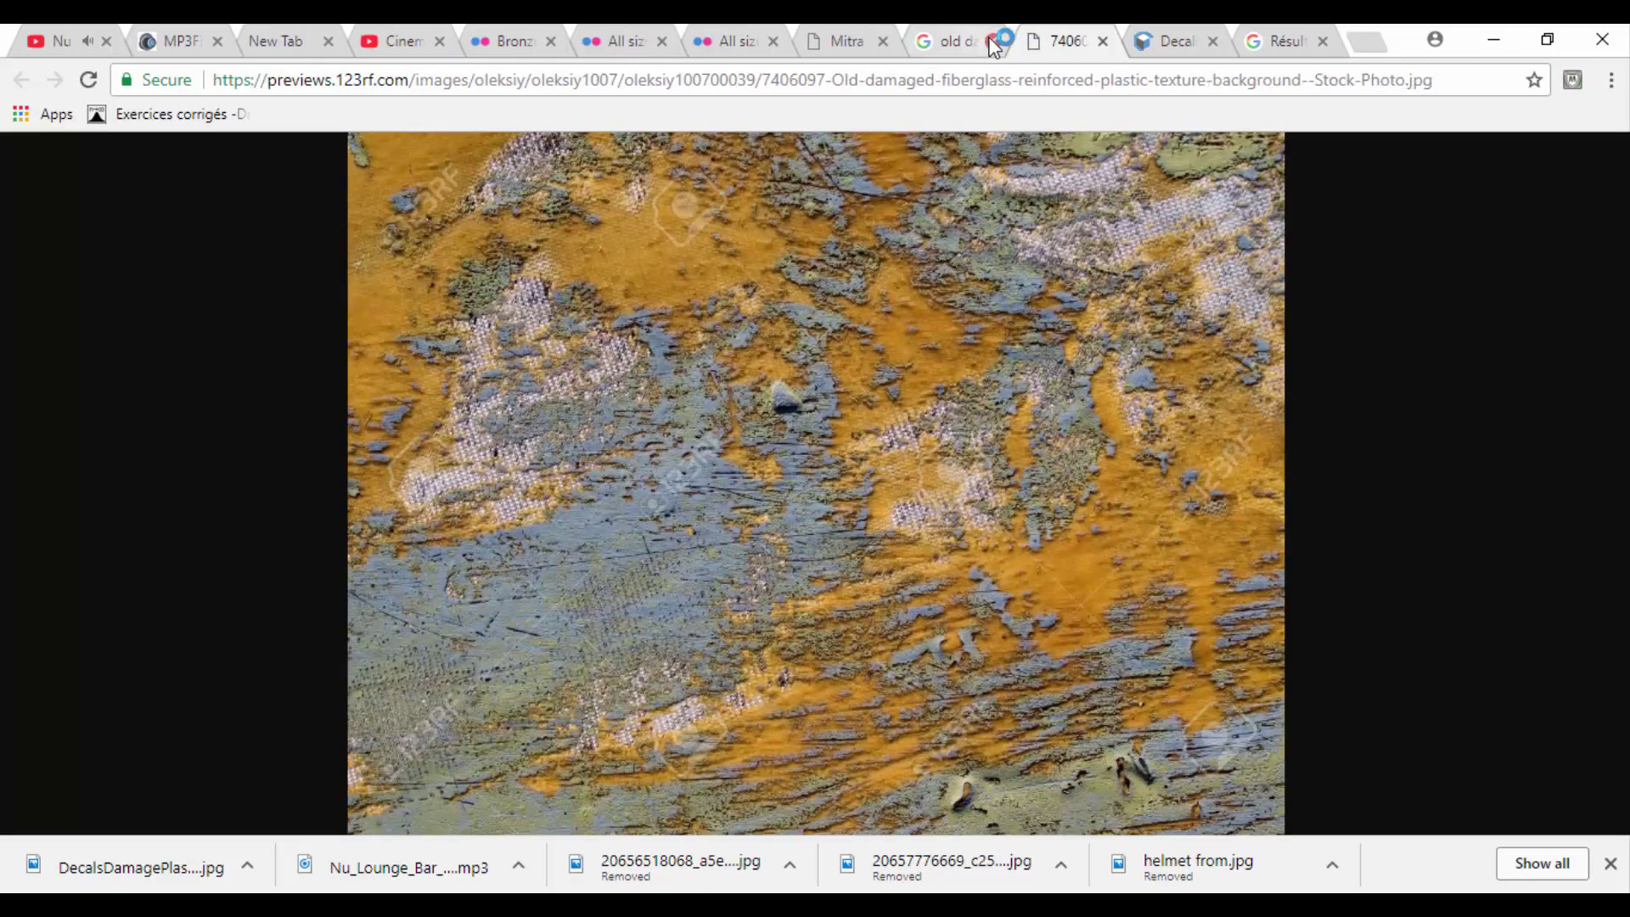
pyautogui.rightClick(866, 393)
pyautogui.click(944, 441)
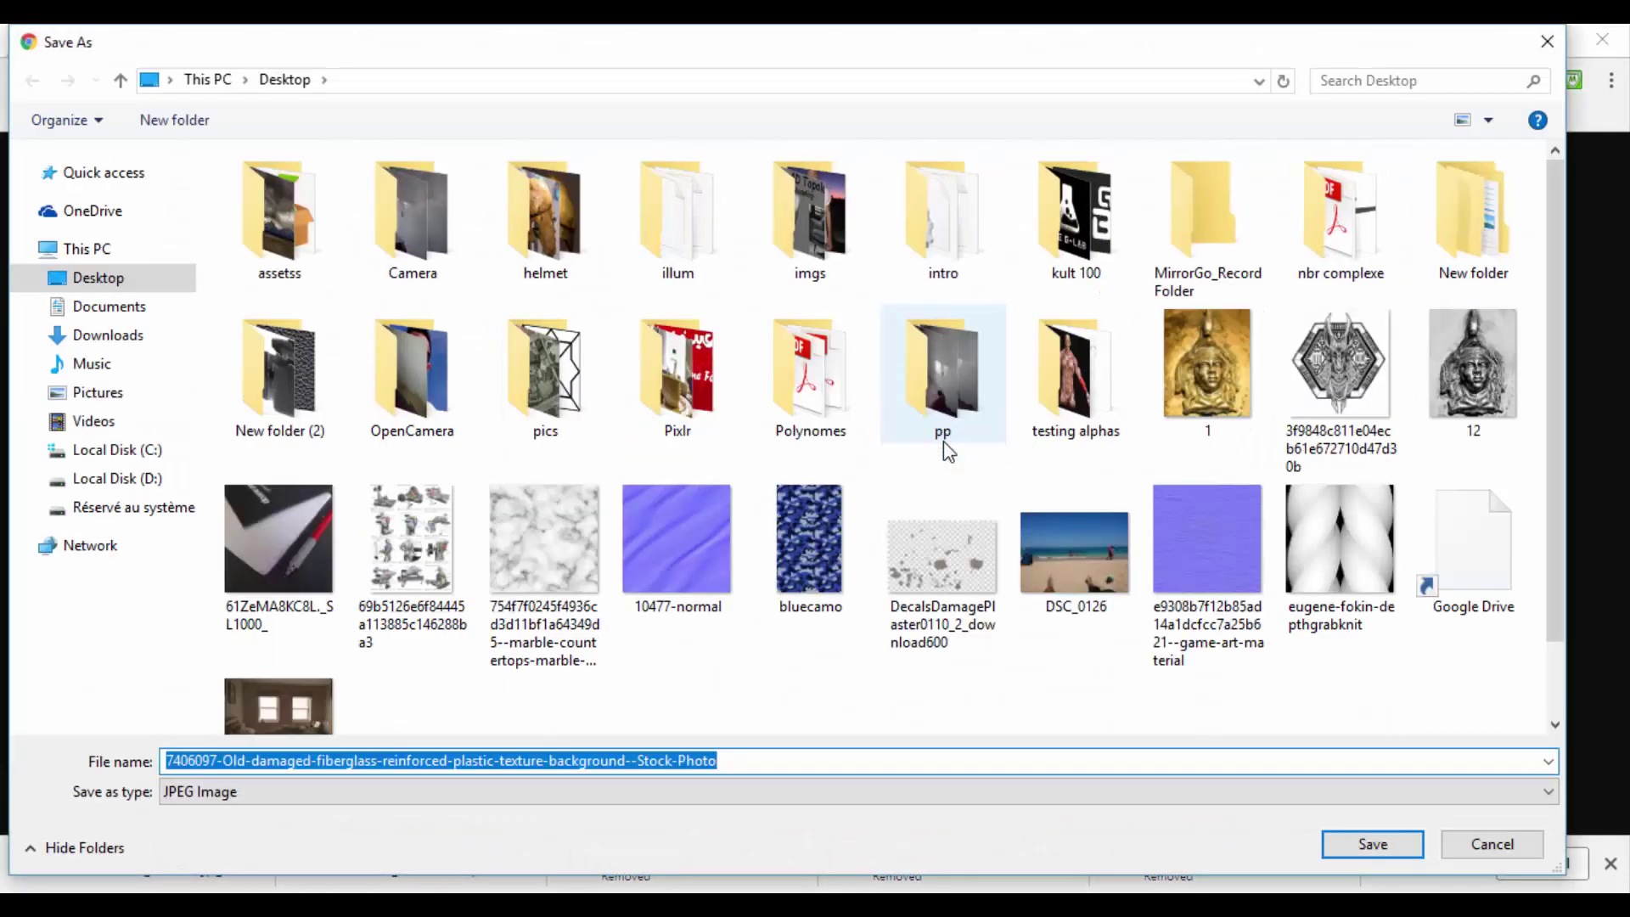
pyautogui.press('Return')
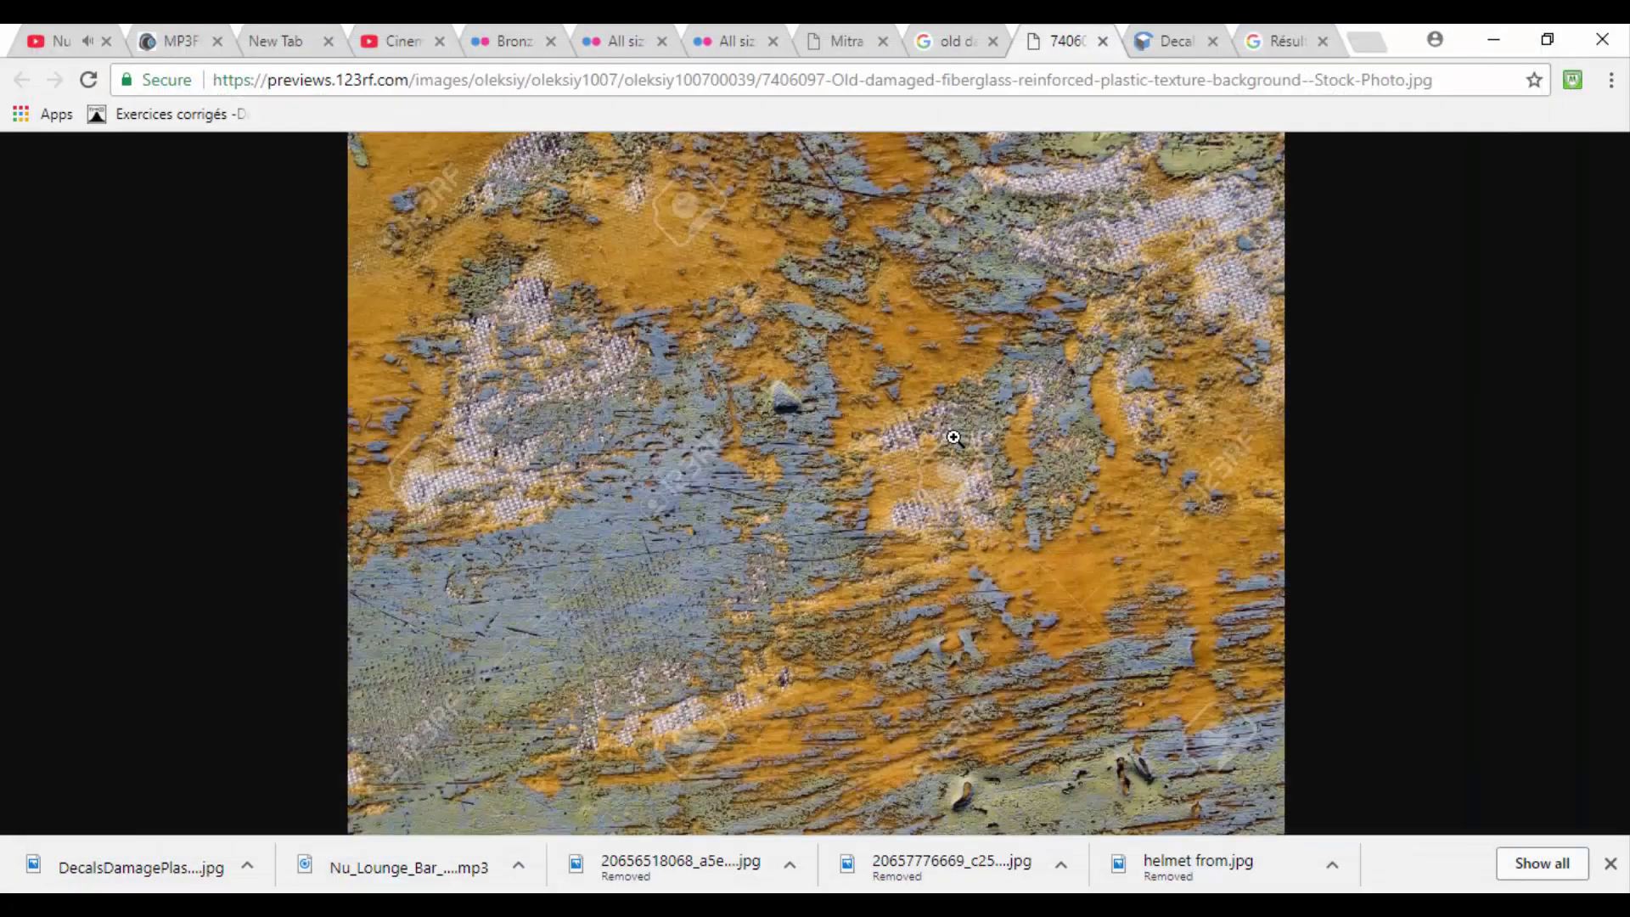
pyautogui.hotkey('alt', 'Tab')
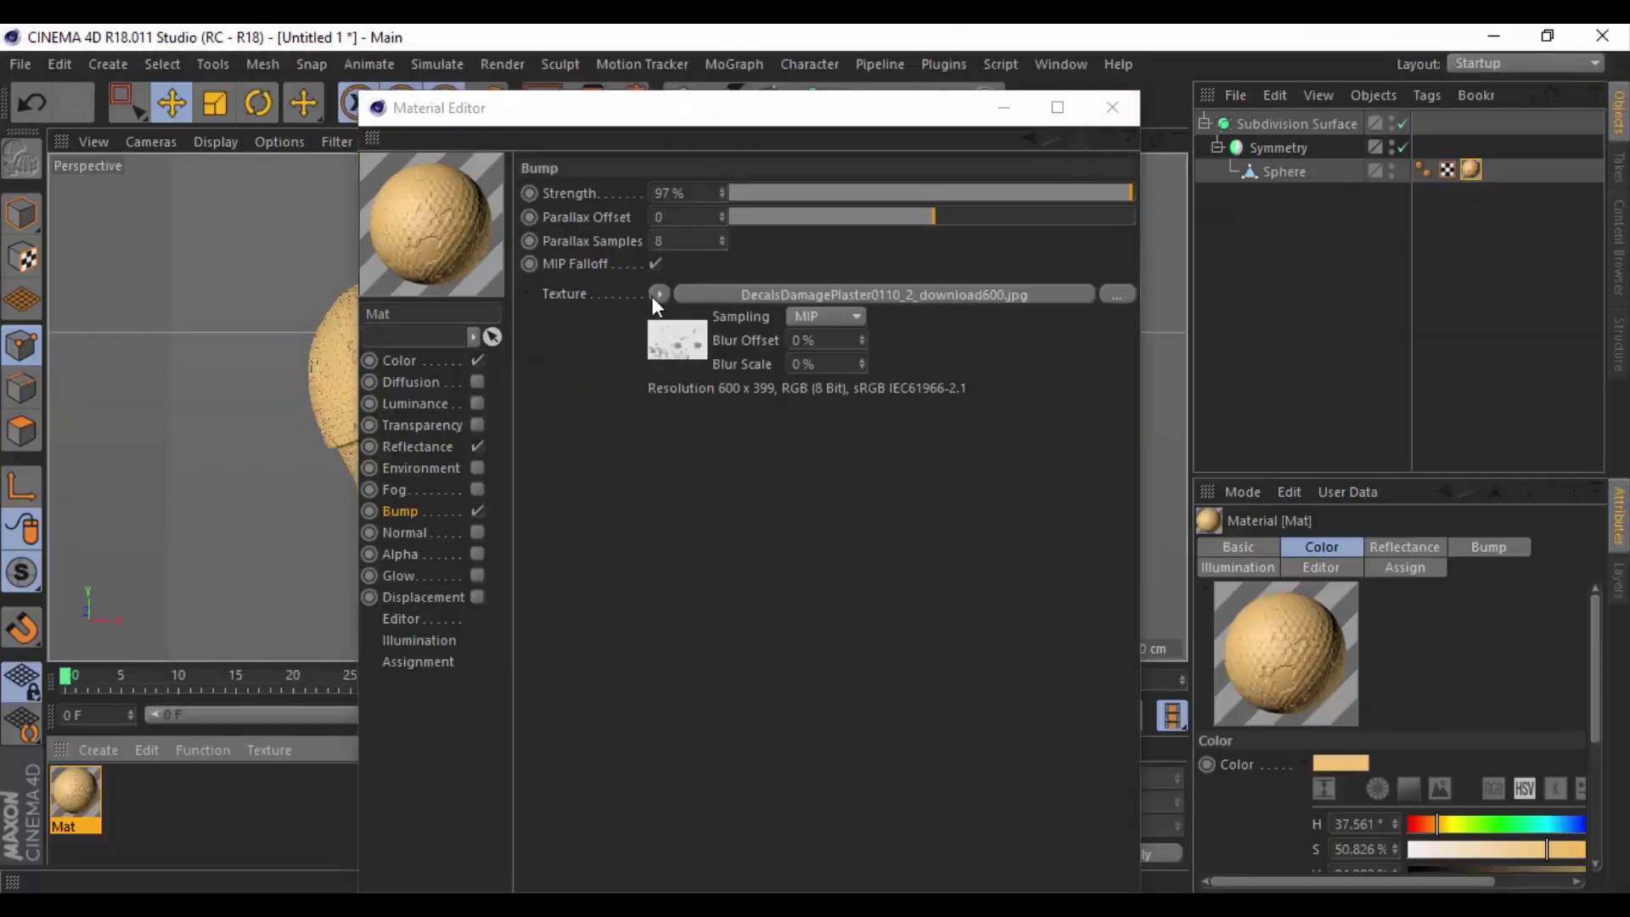
# Clear the old bump texture and load the saved fiberglass JPG into the Bump slot.
pyautogui.click(659, 293)
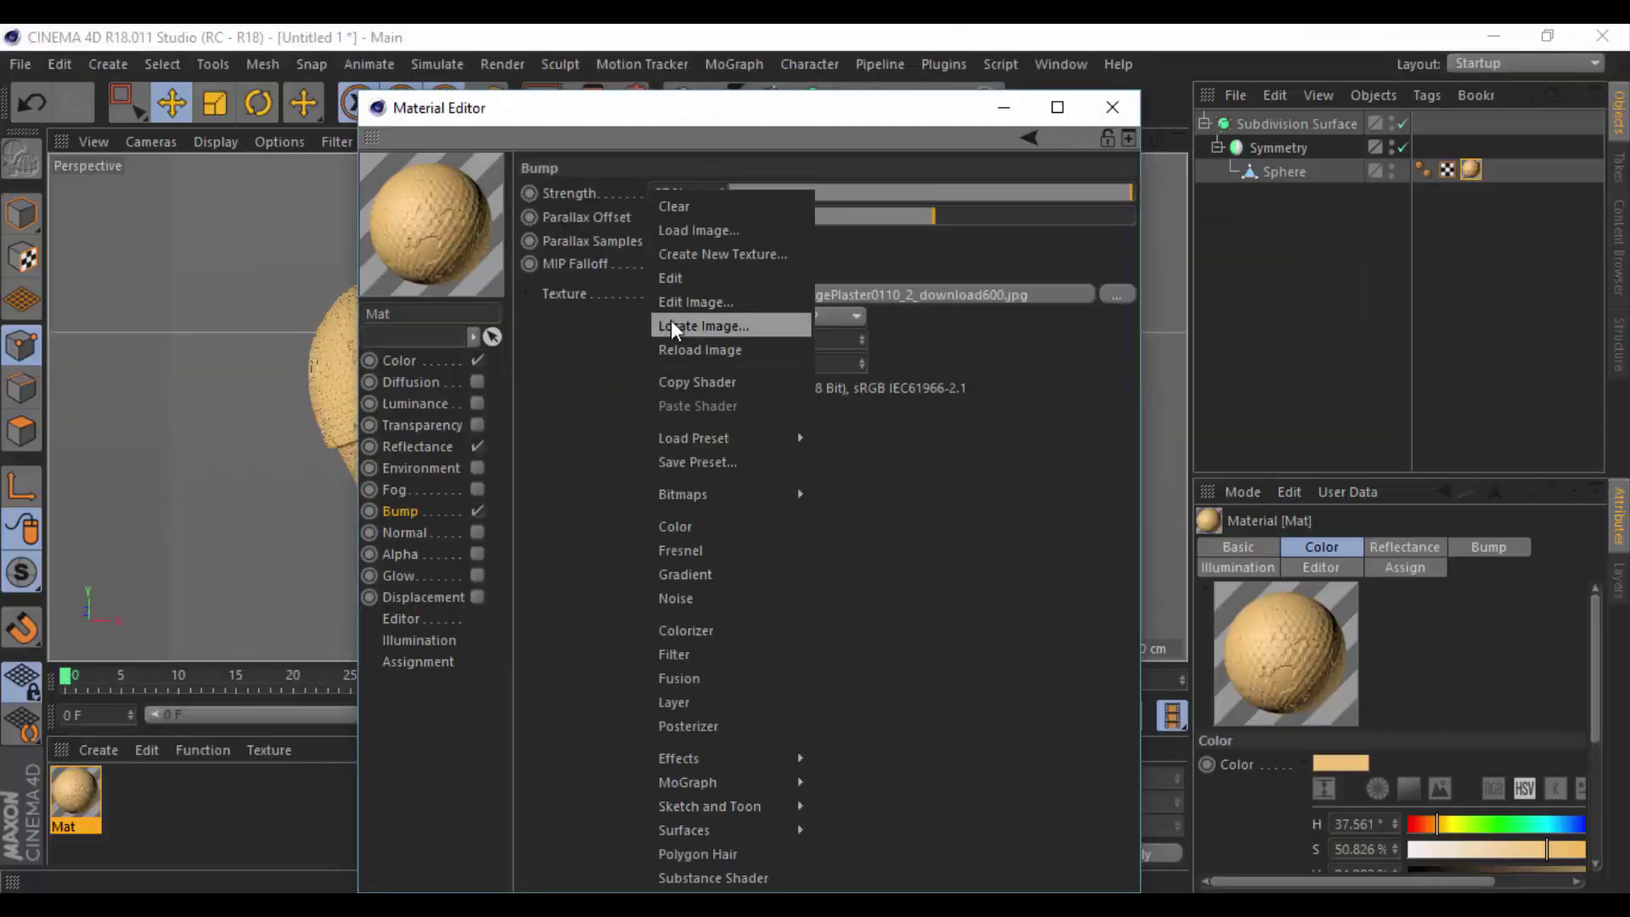
pyautogui.click(718, 207)
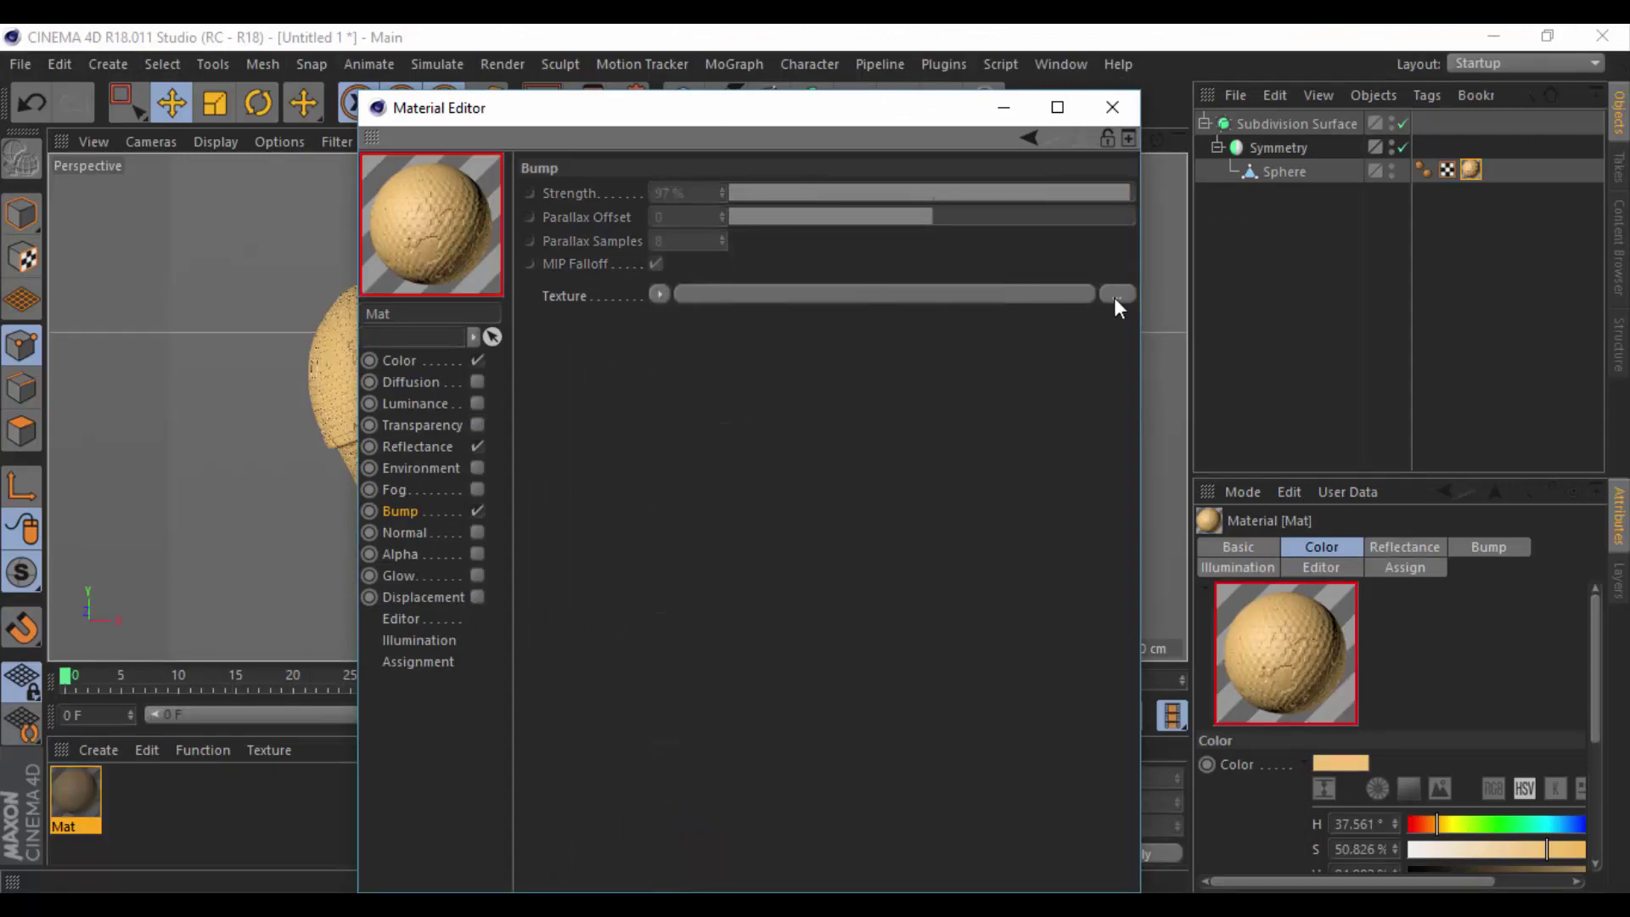
pyautogui.press('super+d')
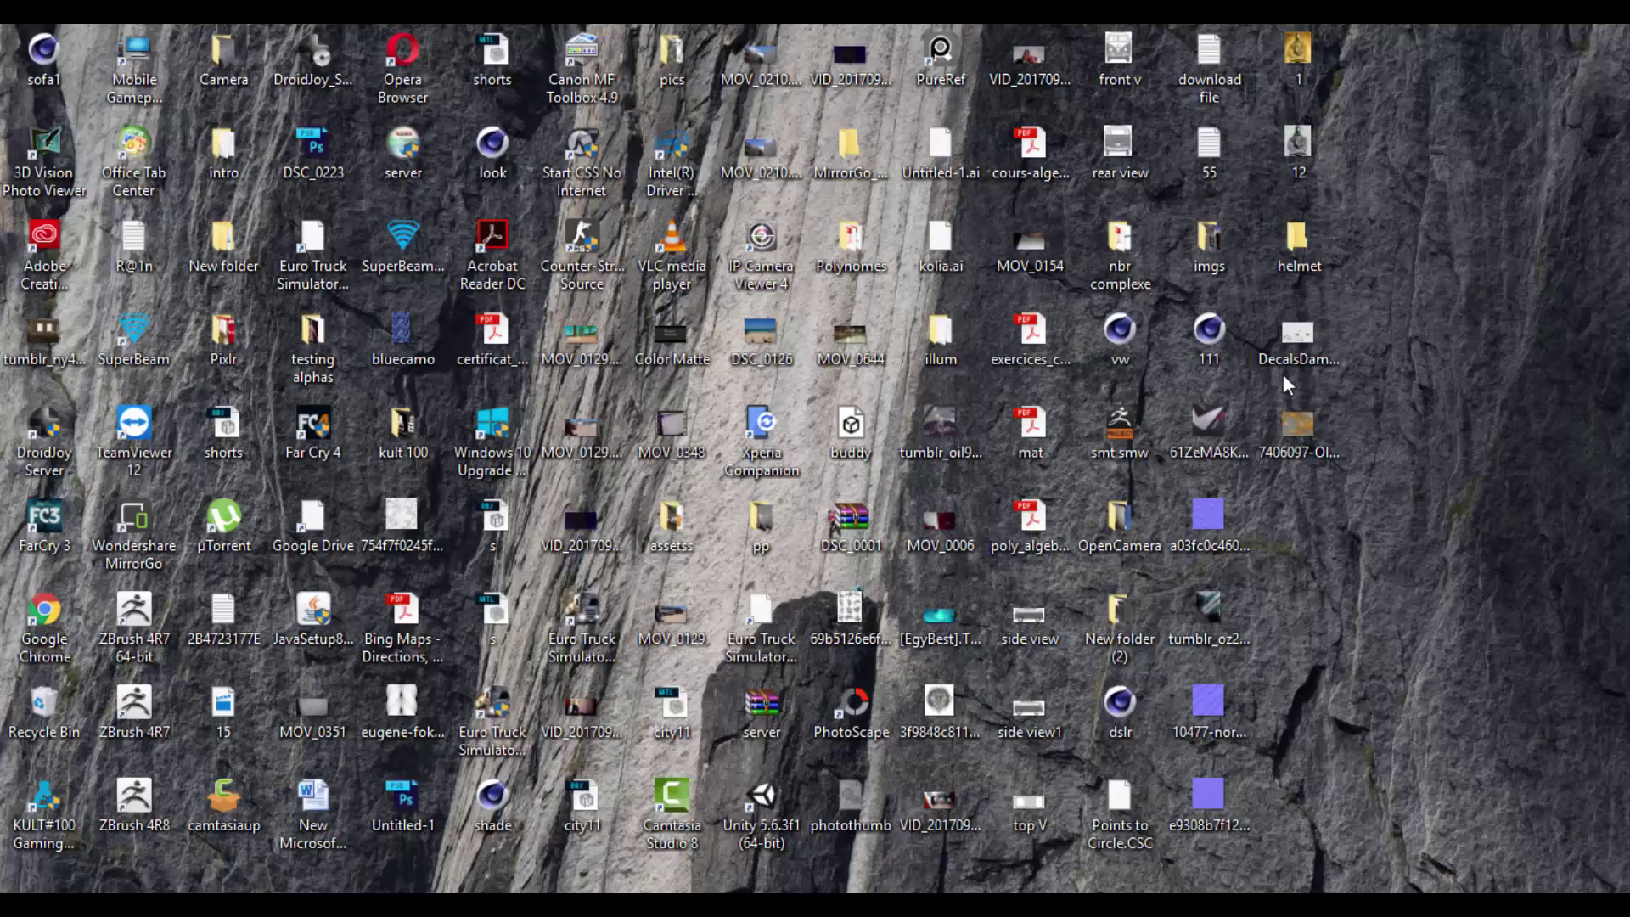
pyautogui.moveTo(1287, 482); pyautogui.dragTo(815, 840)
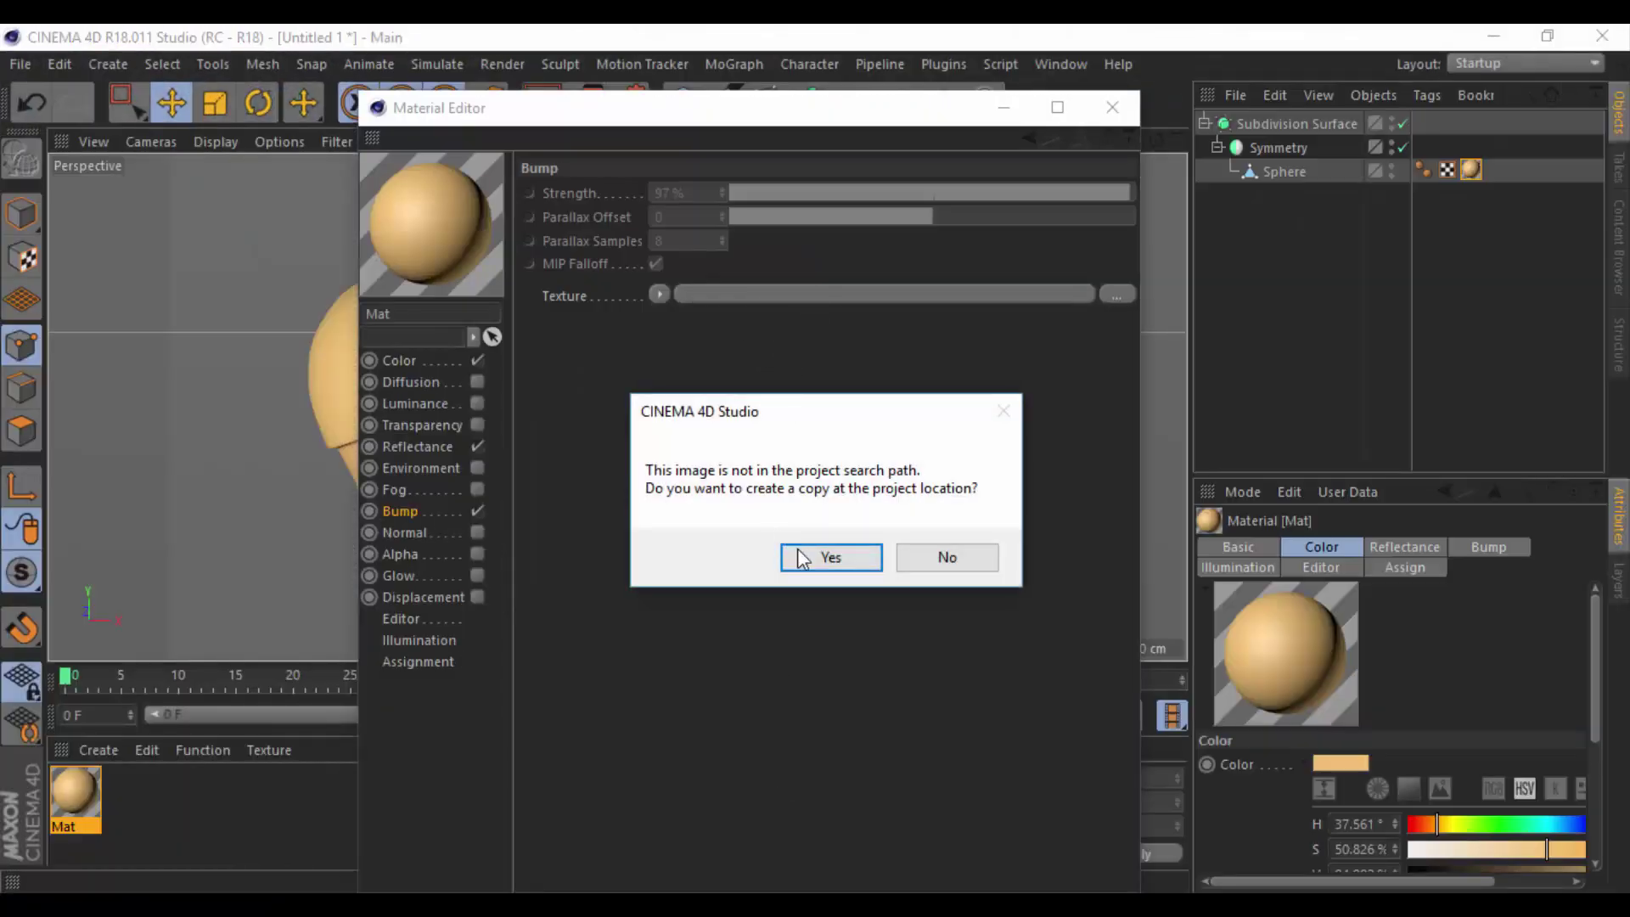
pyautogui.click(798, 552)
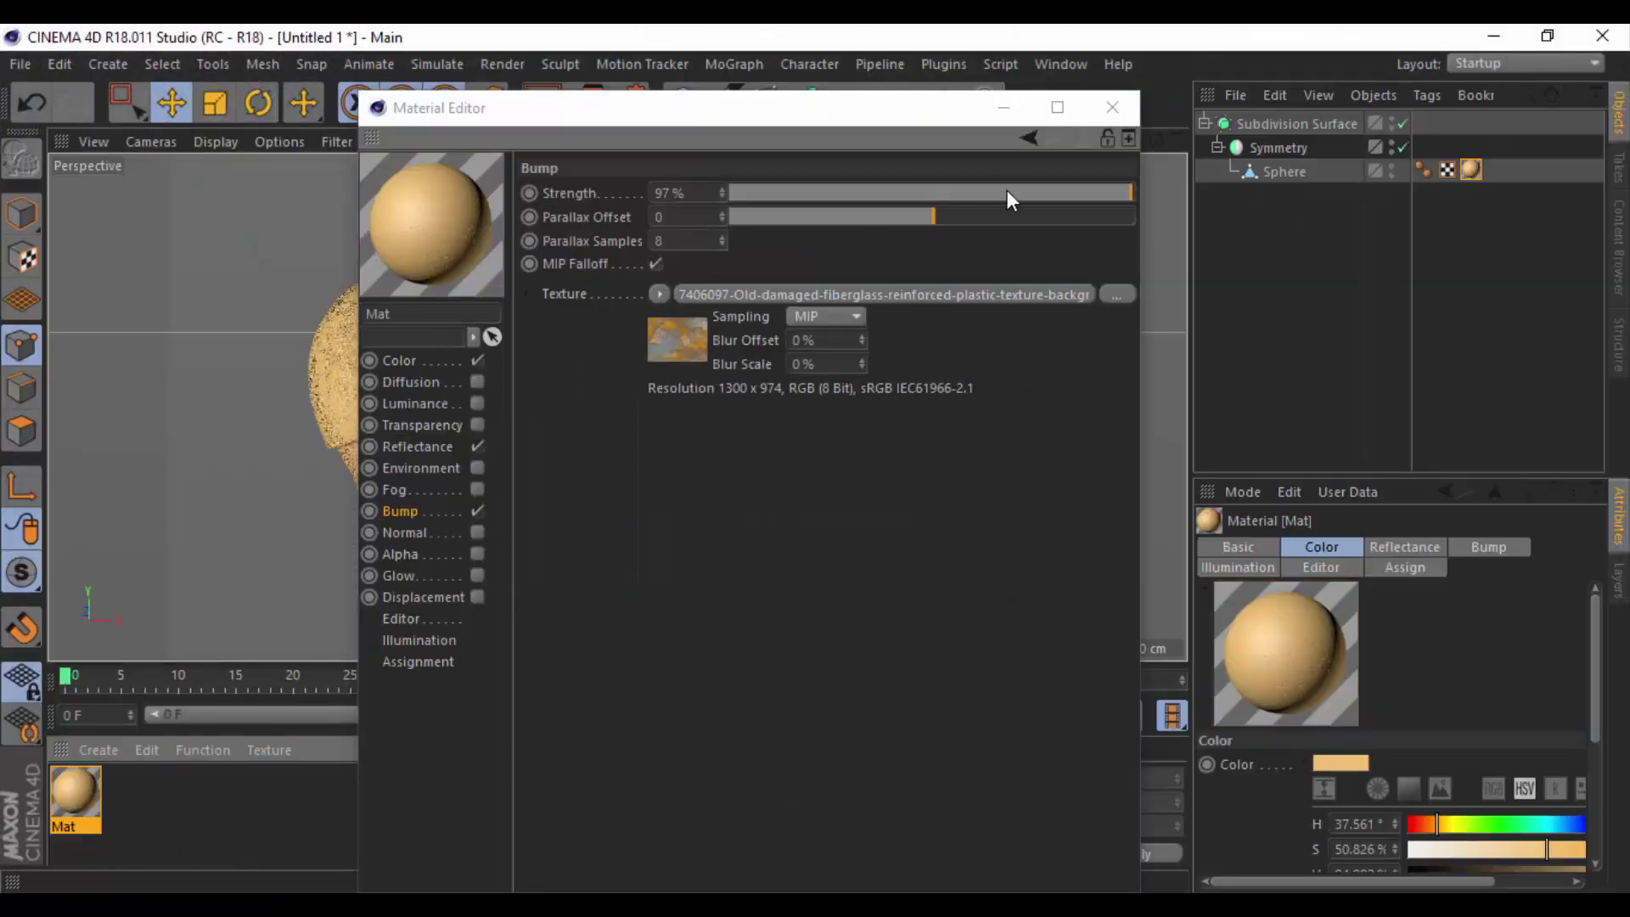
# Set the bump strength to 30% and close the Material Editor.
pyautogui.moveTo(1007, 192); pyautogui.dragTo(728, 191)
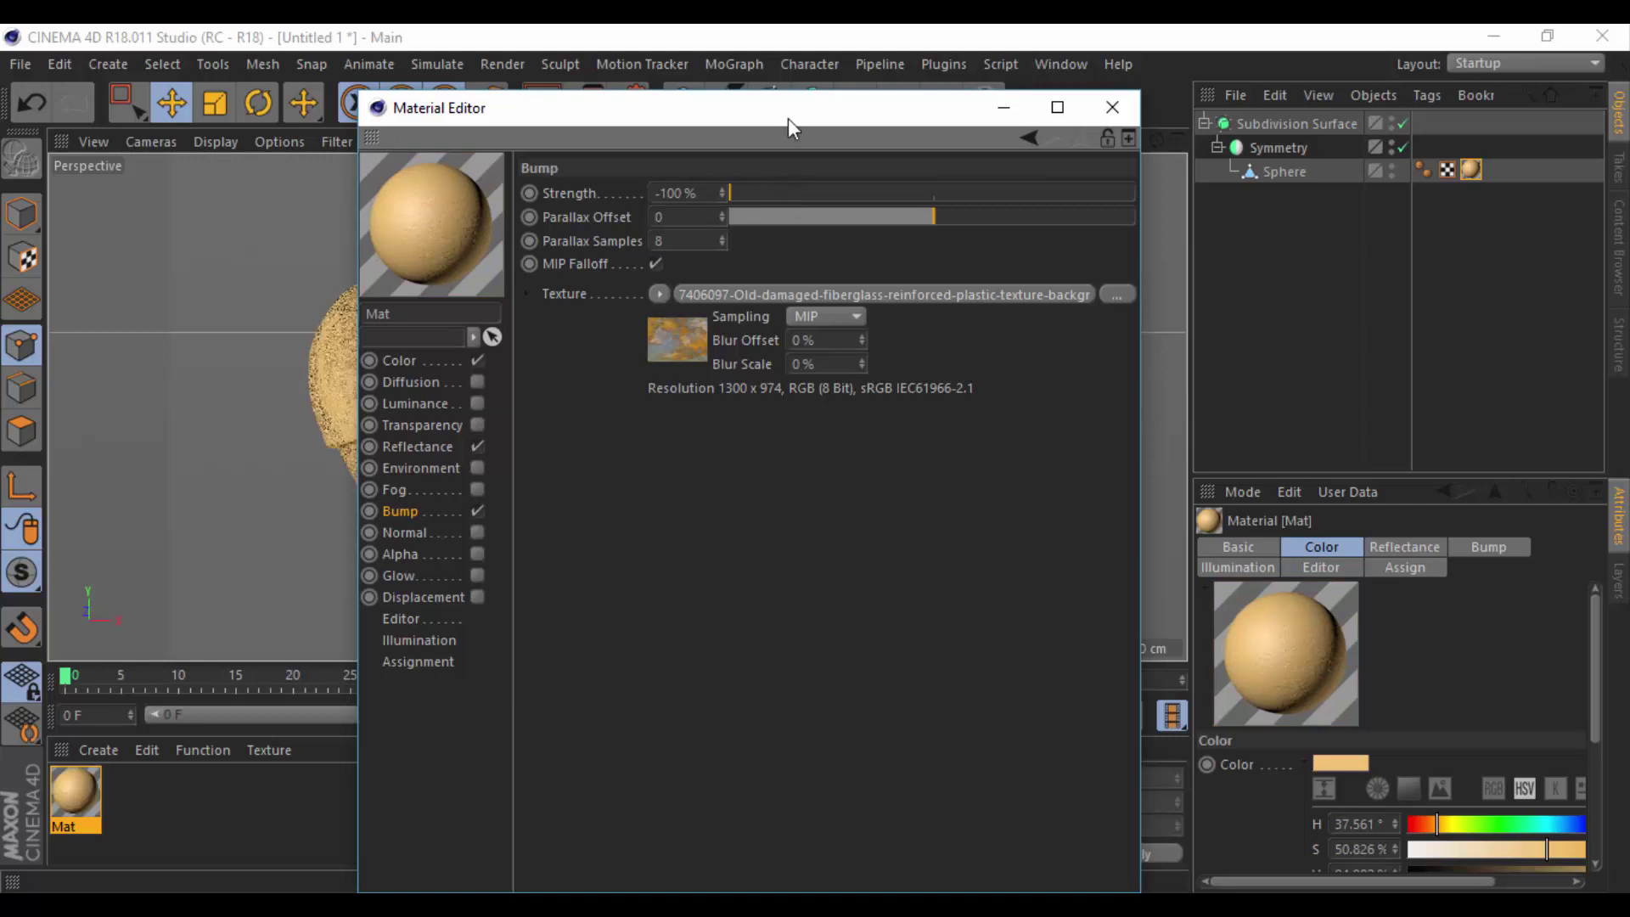
pyautogui.moveTo(788, 118); pyautogui.dragTo(1109, 368)
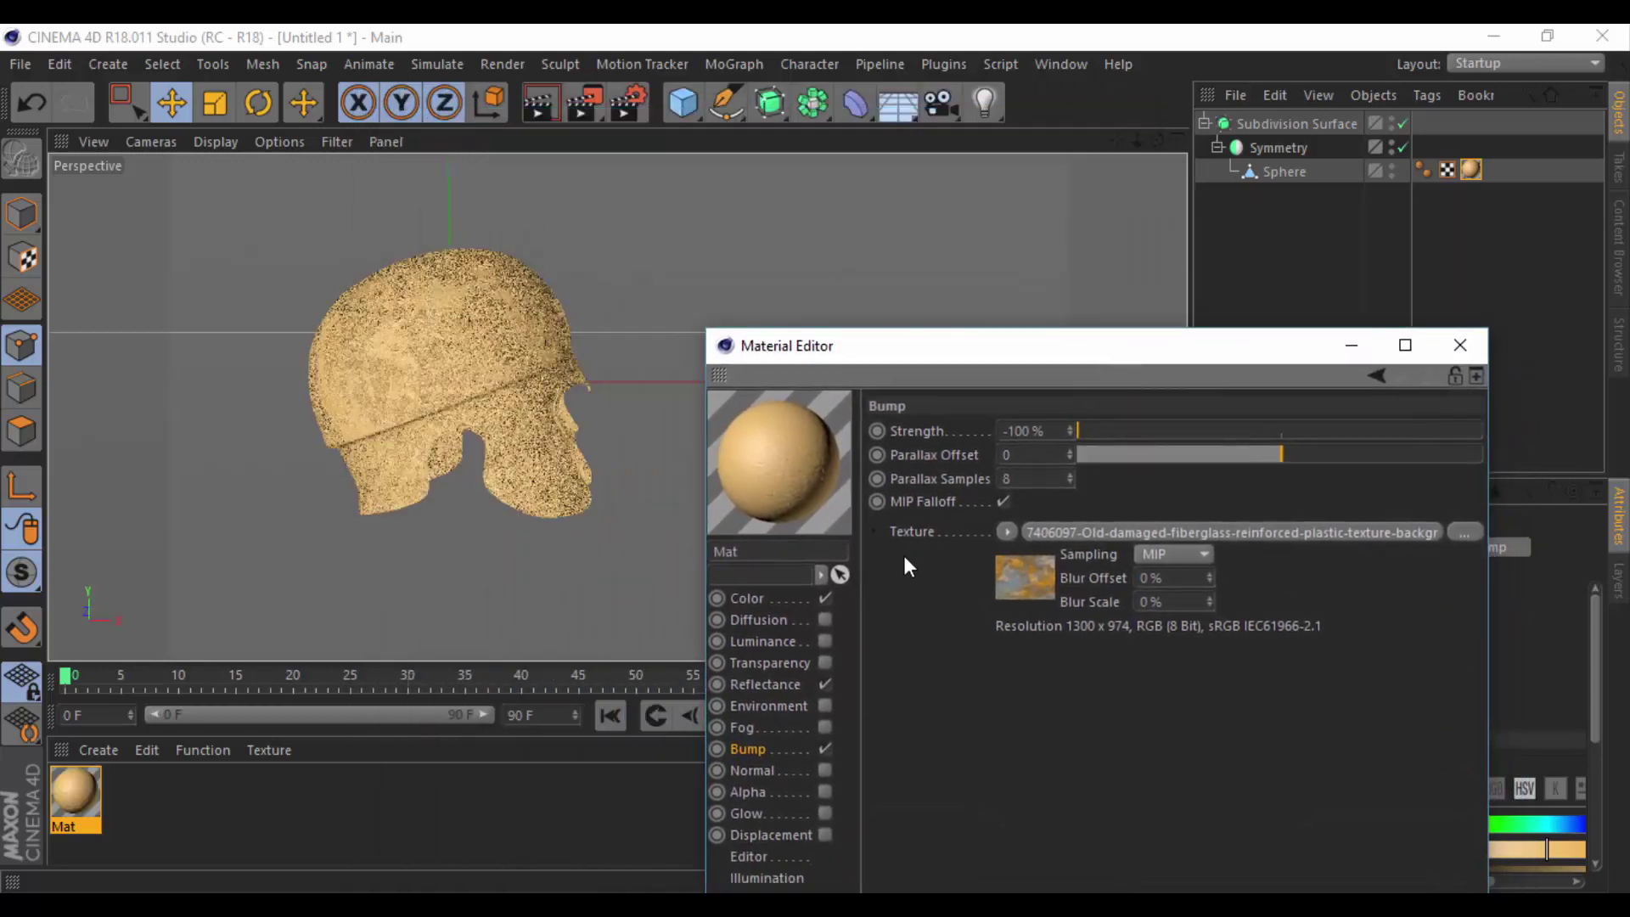
pyautogui.moveTo(1156, 140); pyautogui.dragTo(1138, 219)
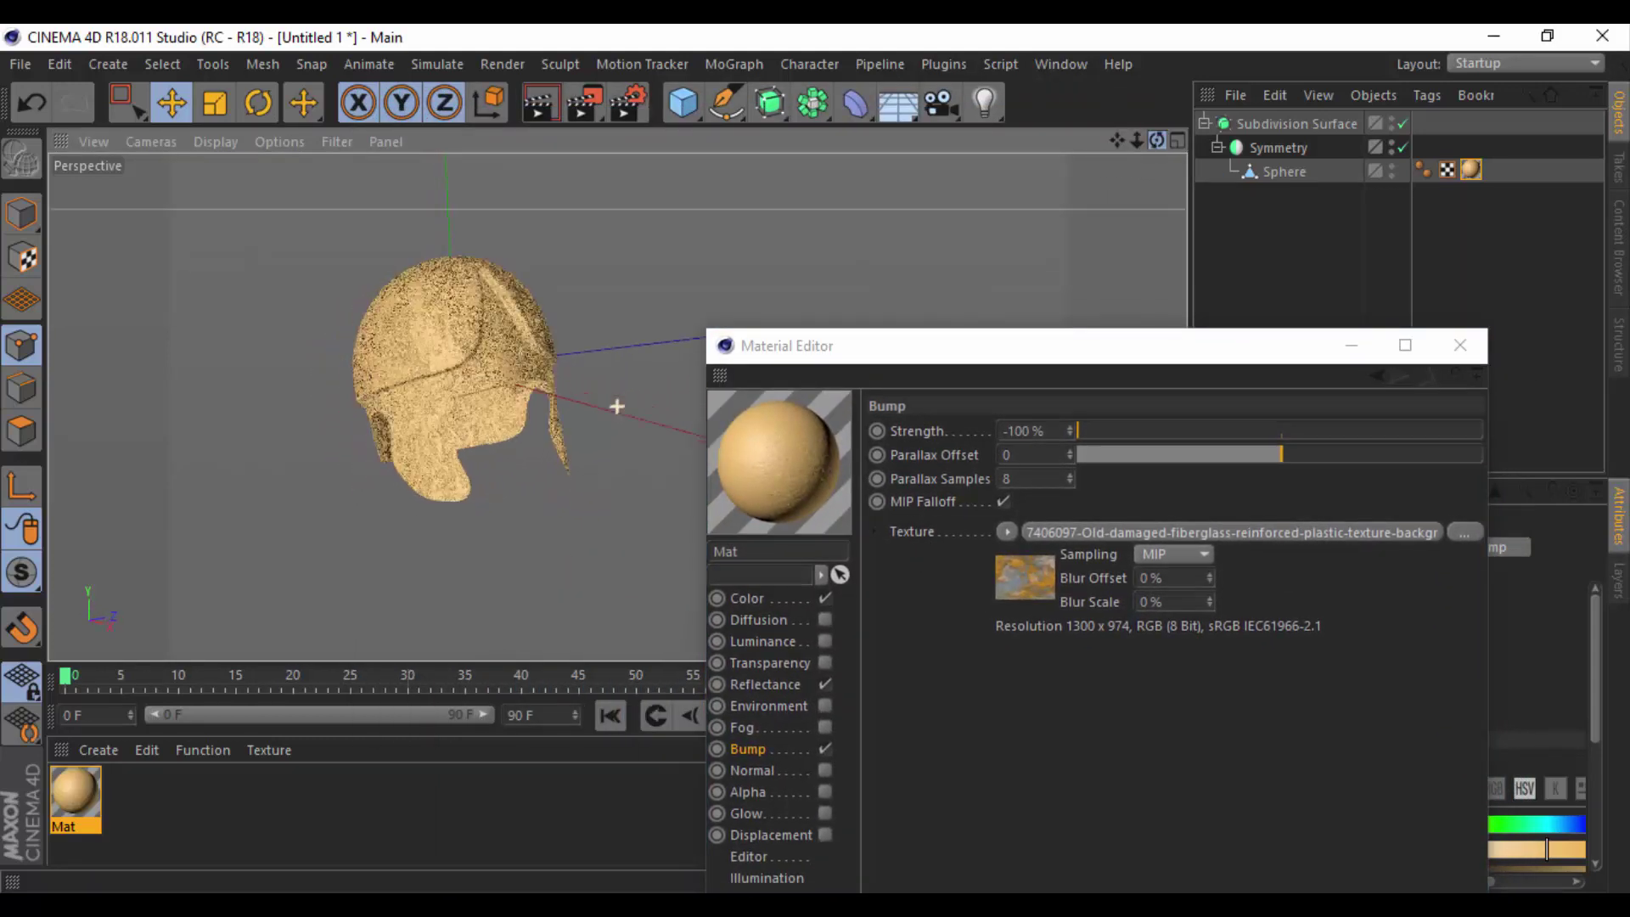
pyautogui.moveTo(1199, 429); pyautogui.dragTo(1505, 446)
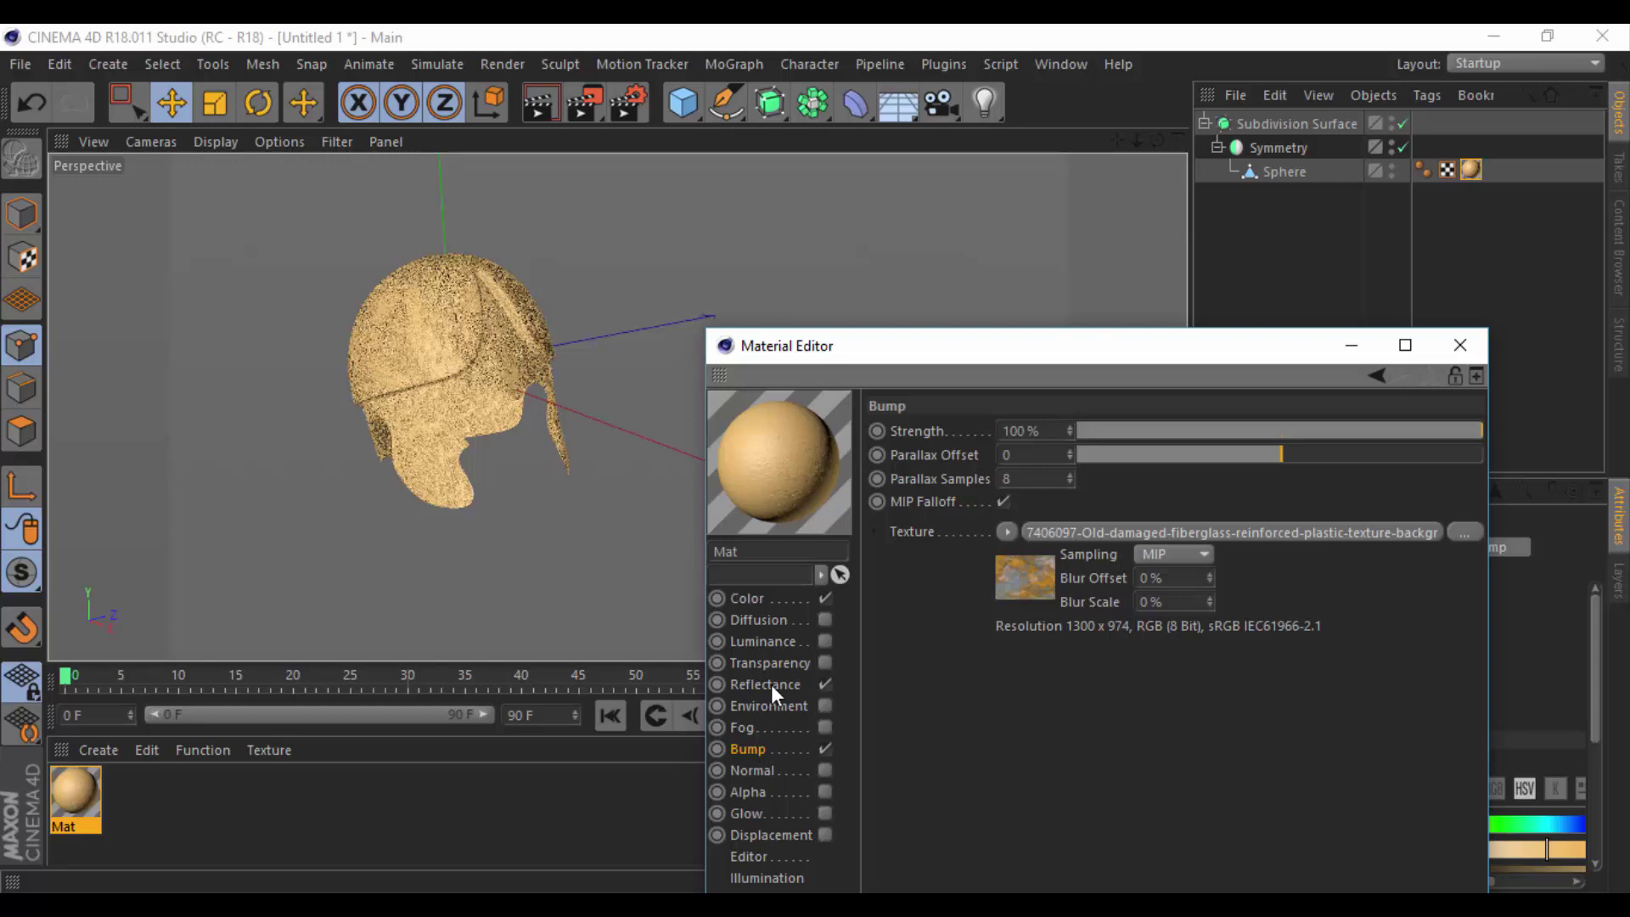
pyautogui.click(1364, 431)
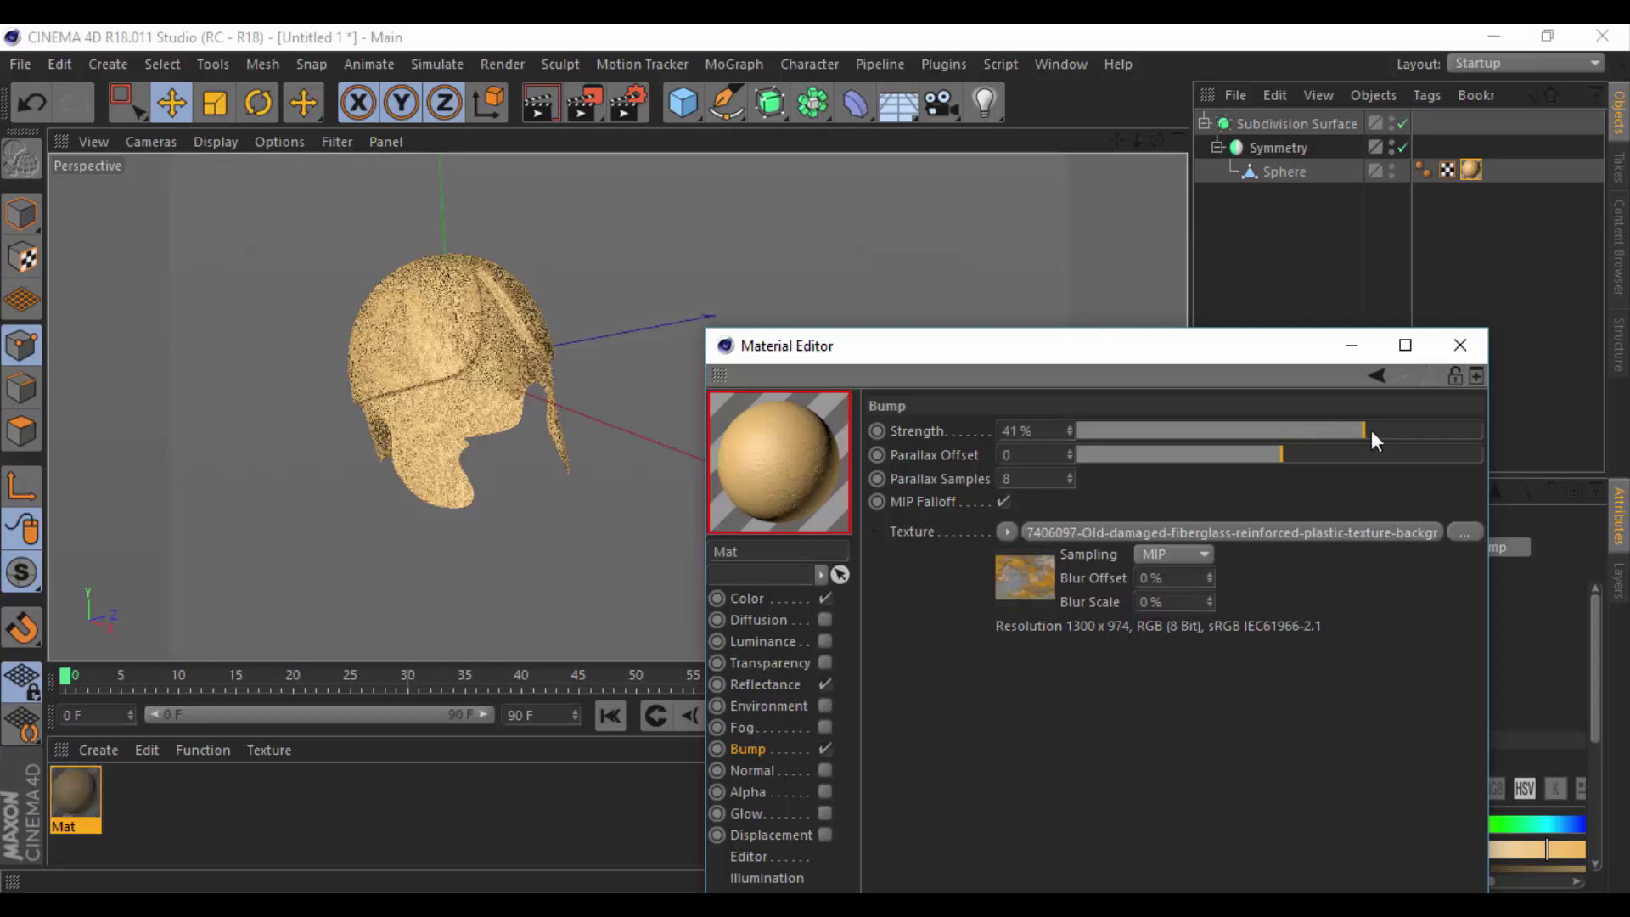
pyautogui.moveTo(1357, 431); pyautogui.dragTo(1343, 434)
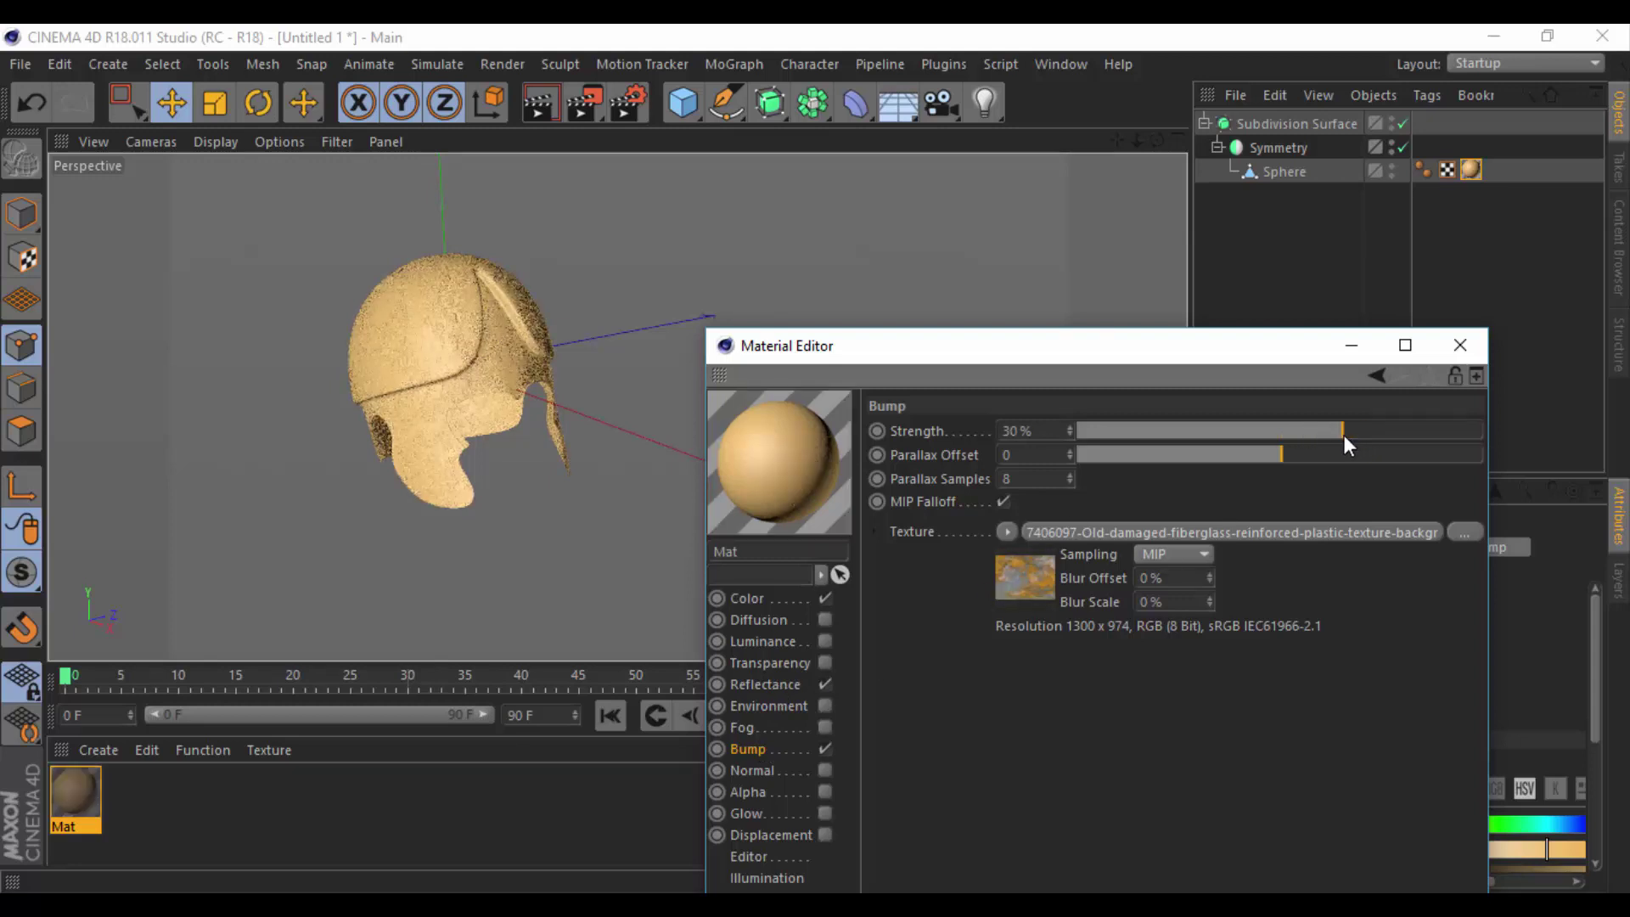
pyautogui.click(1458, 348)
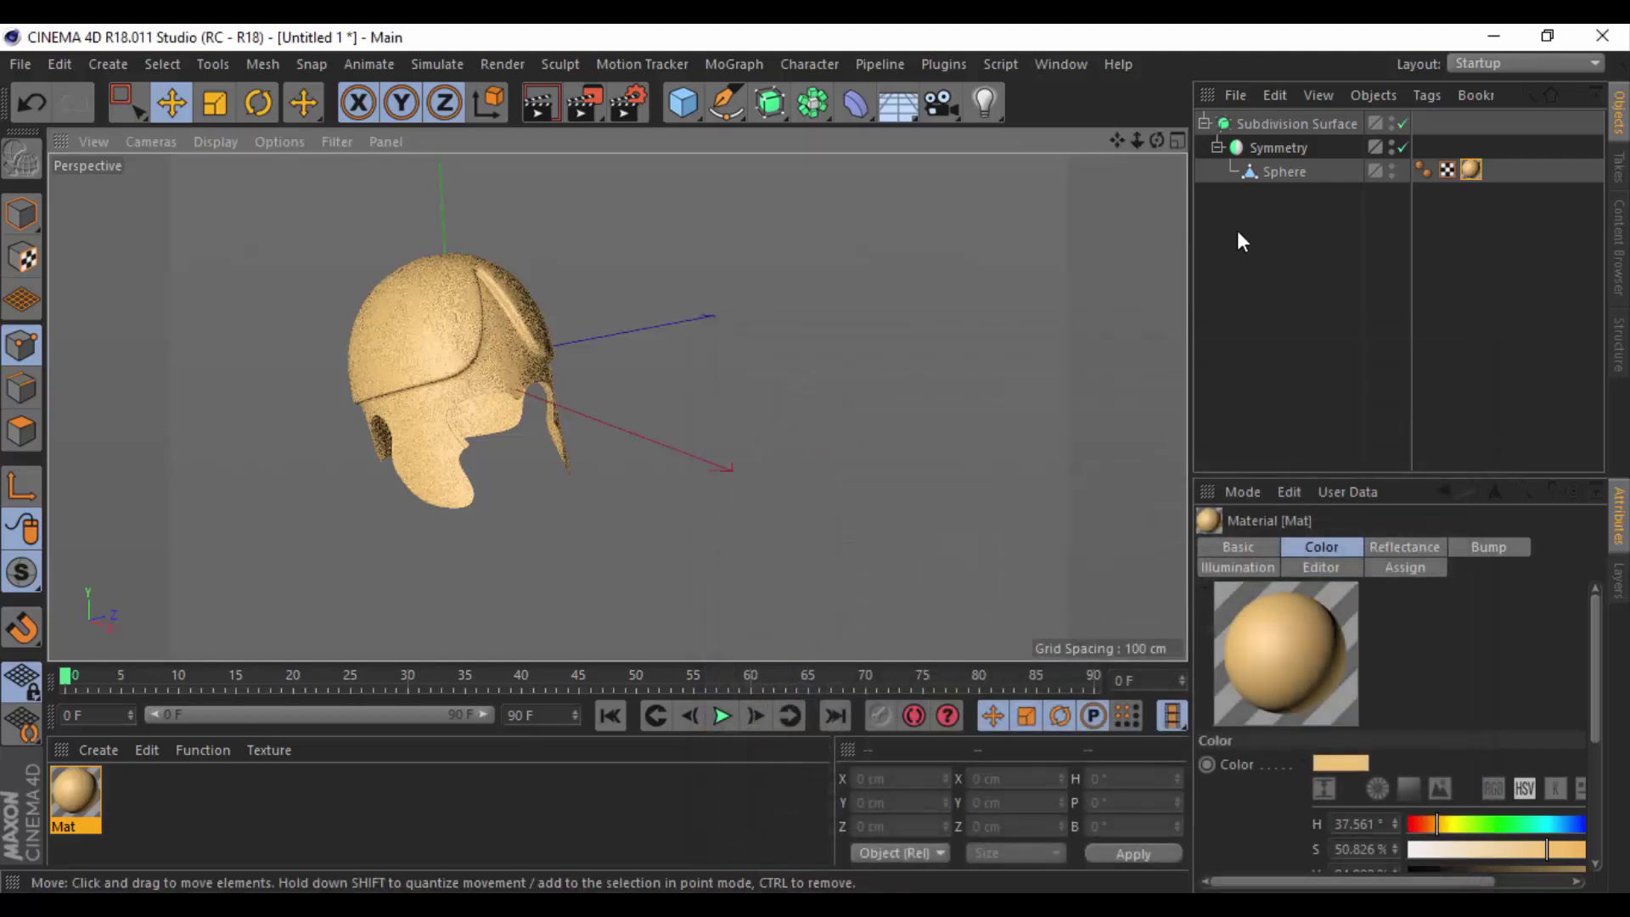
# Select the helmet's texture tag and try a horizontal tile count of 2.
pyautogui.click(1472, 170)
pyautogui.scroll(3, 348, 349)
pyautogui.scroll(3, 251, 376)
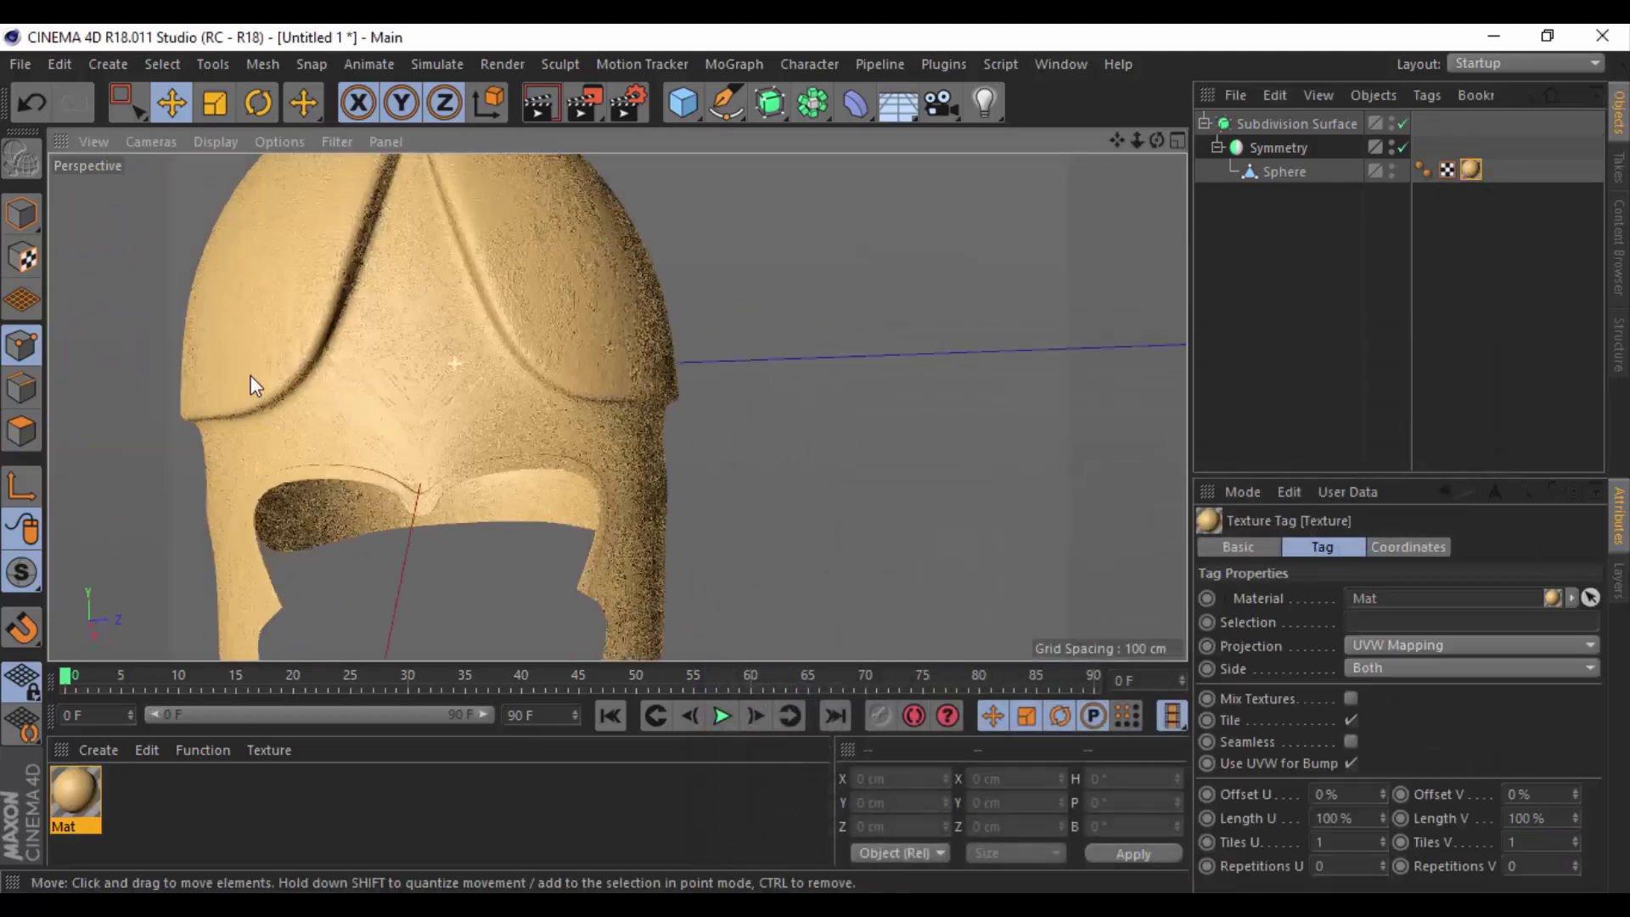
pyautogui.moveTo(252, 375)
pyautogui.keyDown('alt'); pyautogui.mouseDown()
pyautogui.moveTo(532, 343)
pyautogui.moveTo(642, 392)
pyautogui.moveTo(702, 231)
pyautogui.moveTo(694, 272)
pyautogui.moveTo(717, 270)
pyautogui.mouseUp(); pyautogui.keyUp('alt')
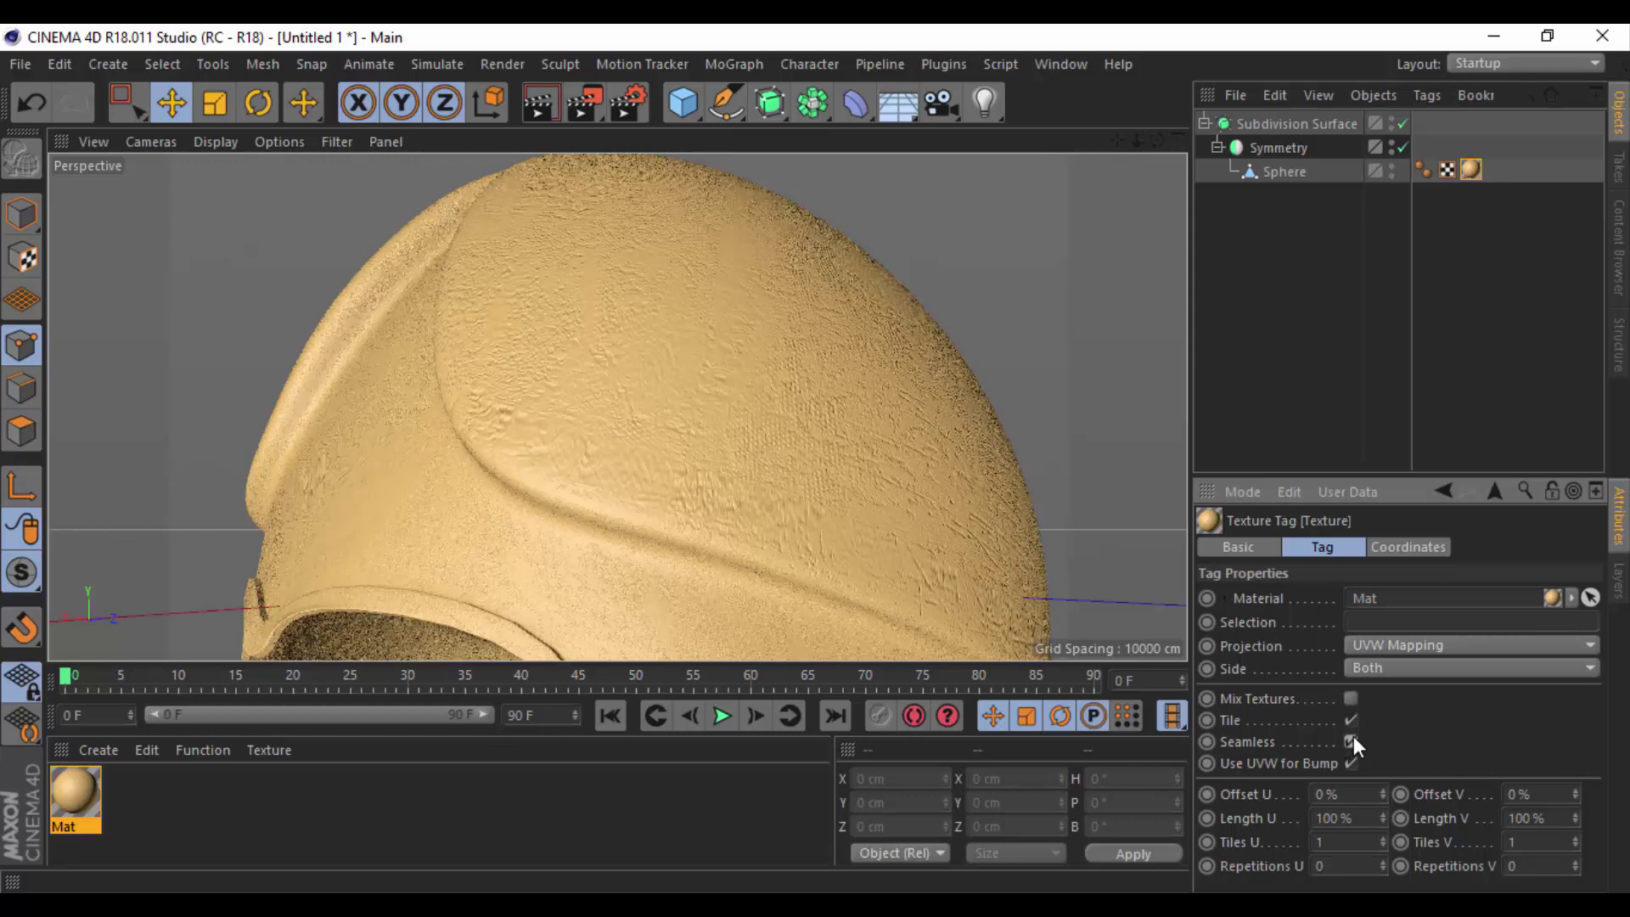
pyautogui.click(1324, 841)
pyautogui.write('2')
pyautogui.press('Return')
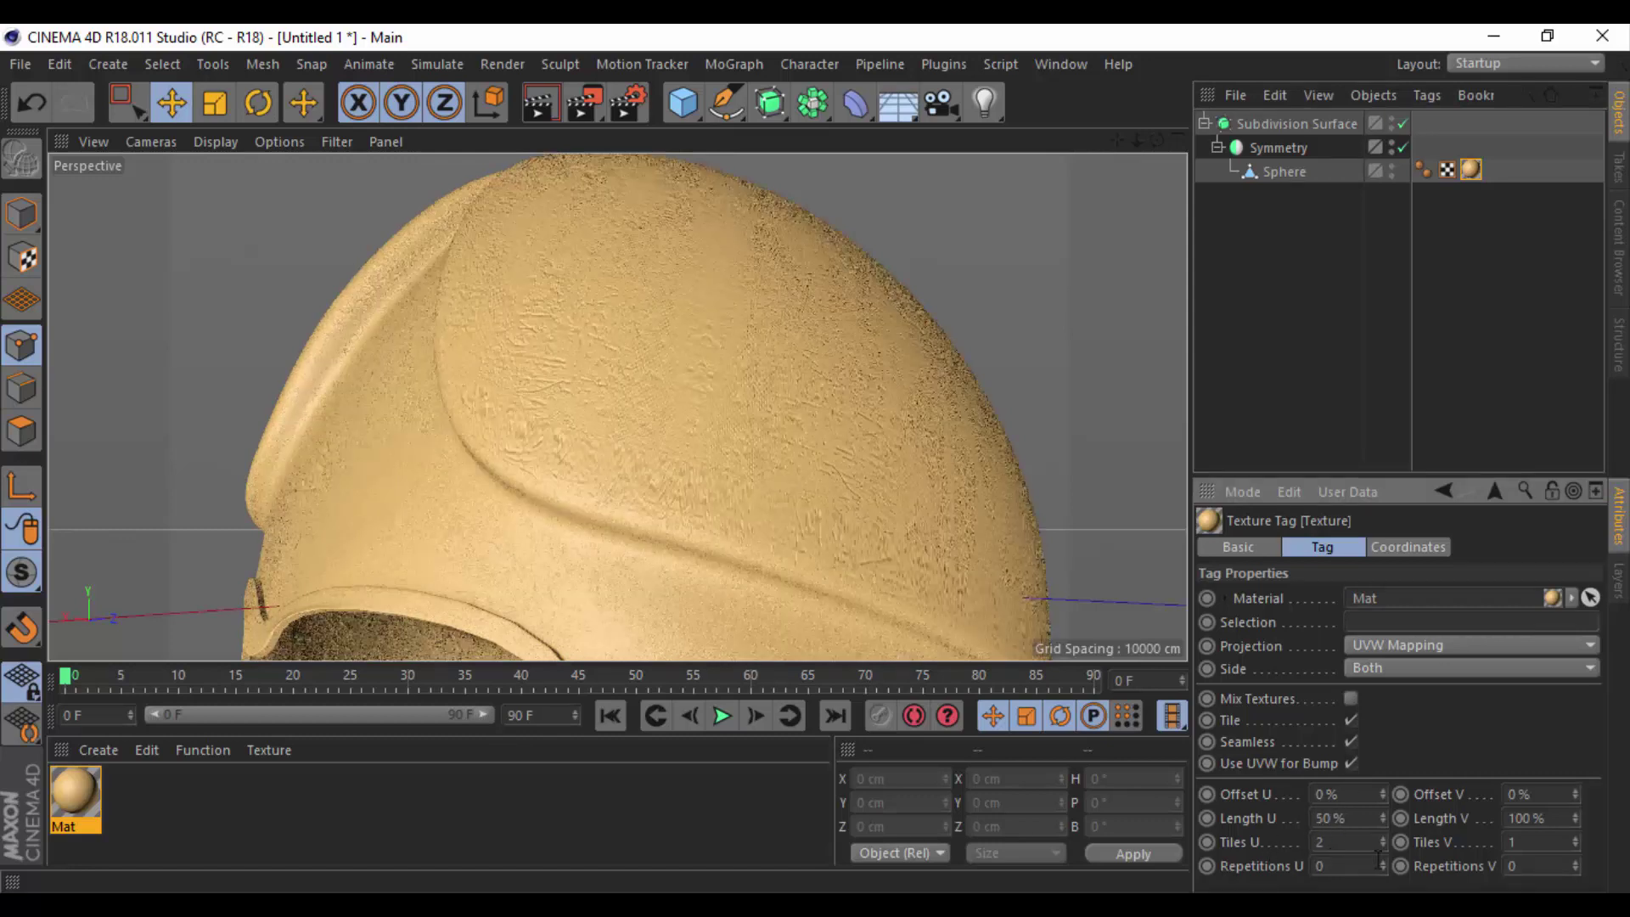
# Set Tiles U and V to 0.4 (250% length) and zoom out to see the helmet.
pyautogui.click(1320, 841)
pyautogui.press('BackSpace')
pyautogui.write('0.4')
pyautogui.press('Return')
pyautogui.click(1527, 841)
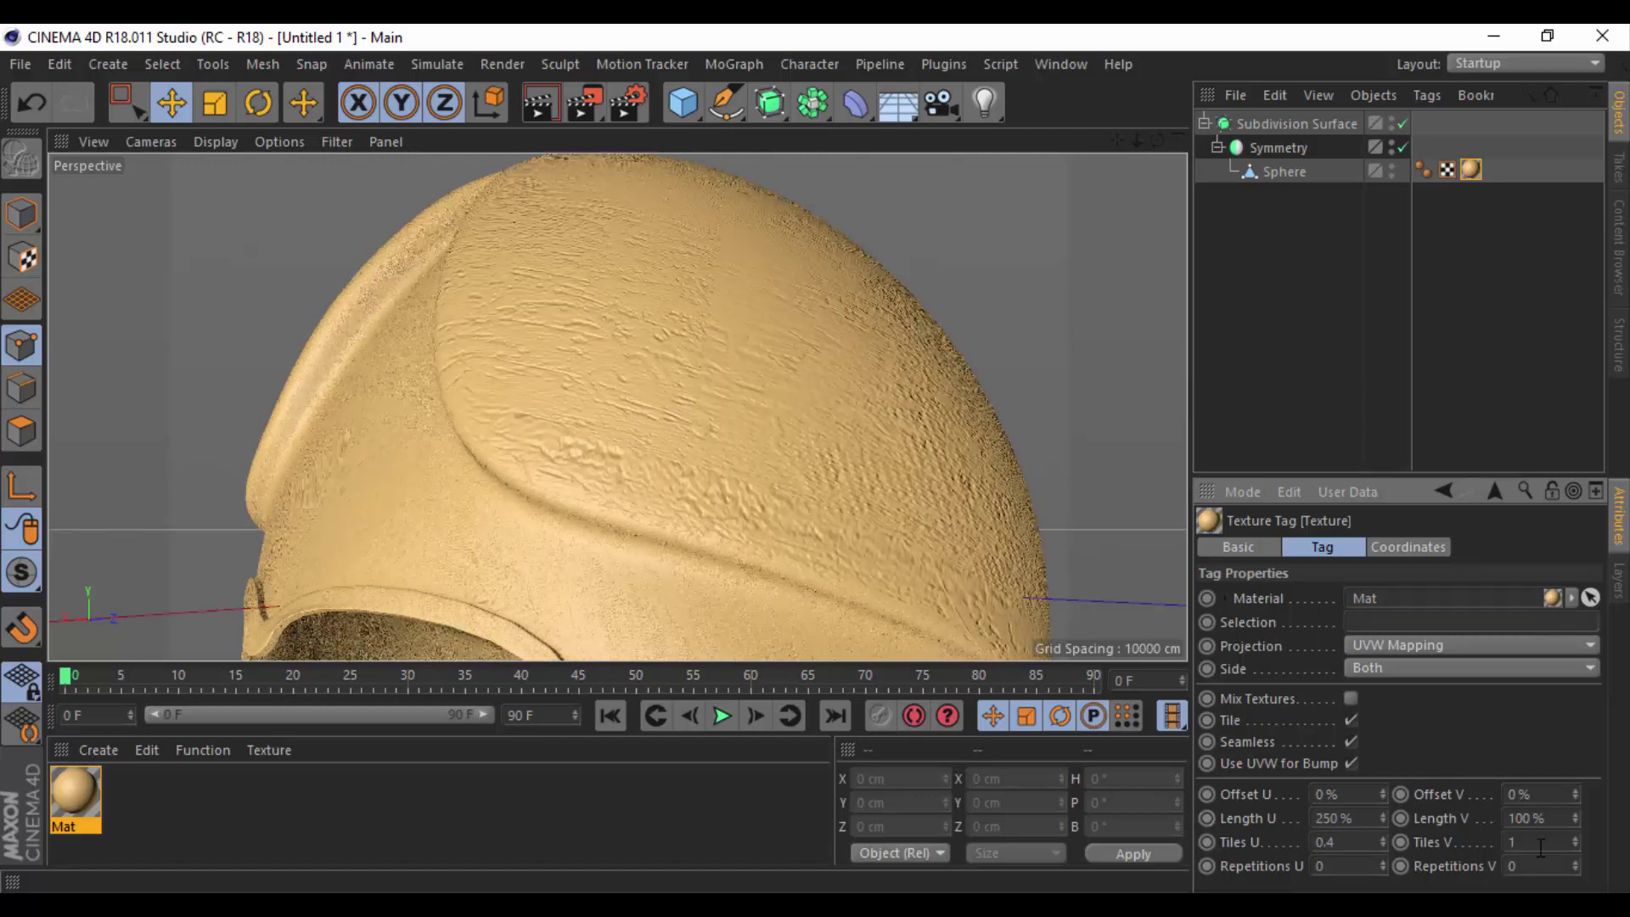
pyautogui.write('0.4')
pyautogui.press('Return')
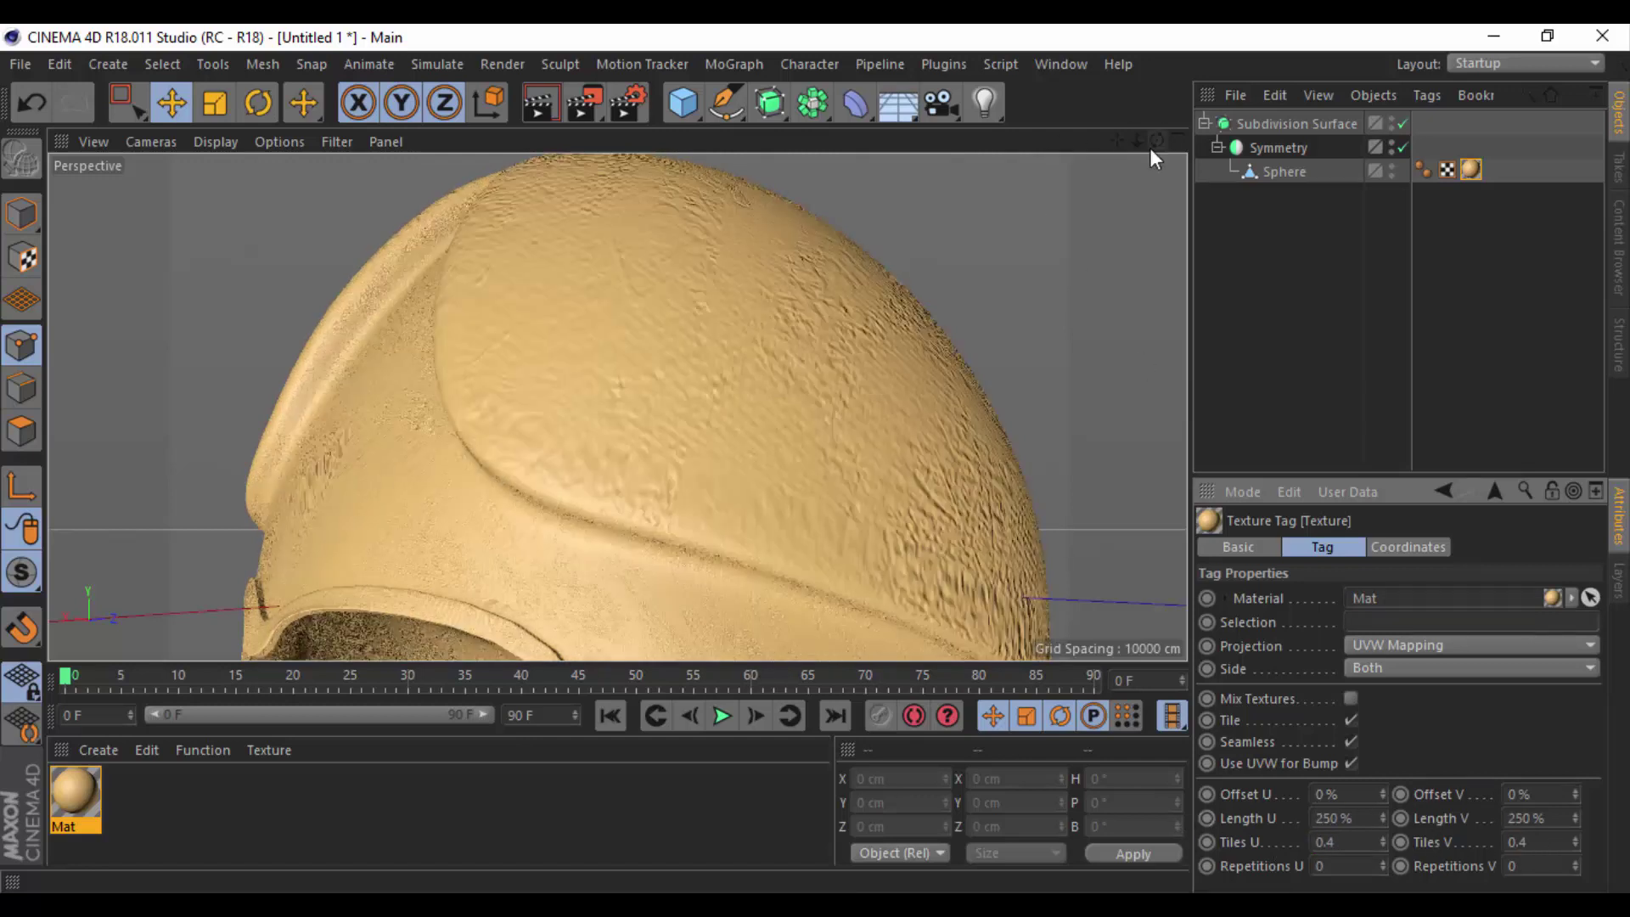
pyautogui.scroll(-5, 937, 423)
pyautogui.keyDown('alt'); pyautogui.moveTo(937, 423); pyautogui.dragTo(617, 406); pyautogui.keyUp('alt')
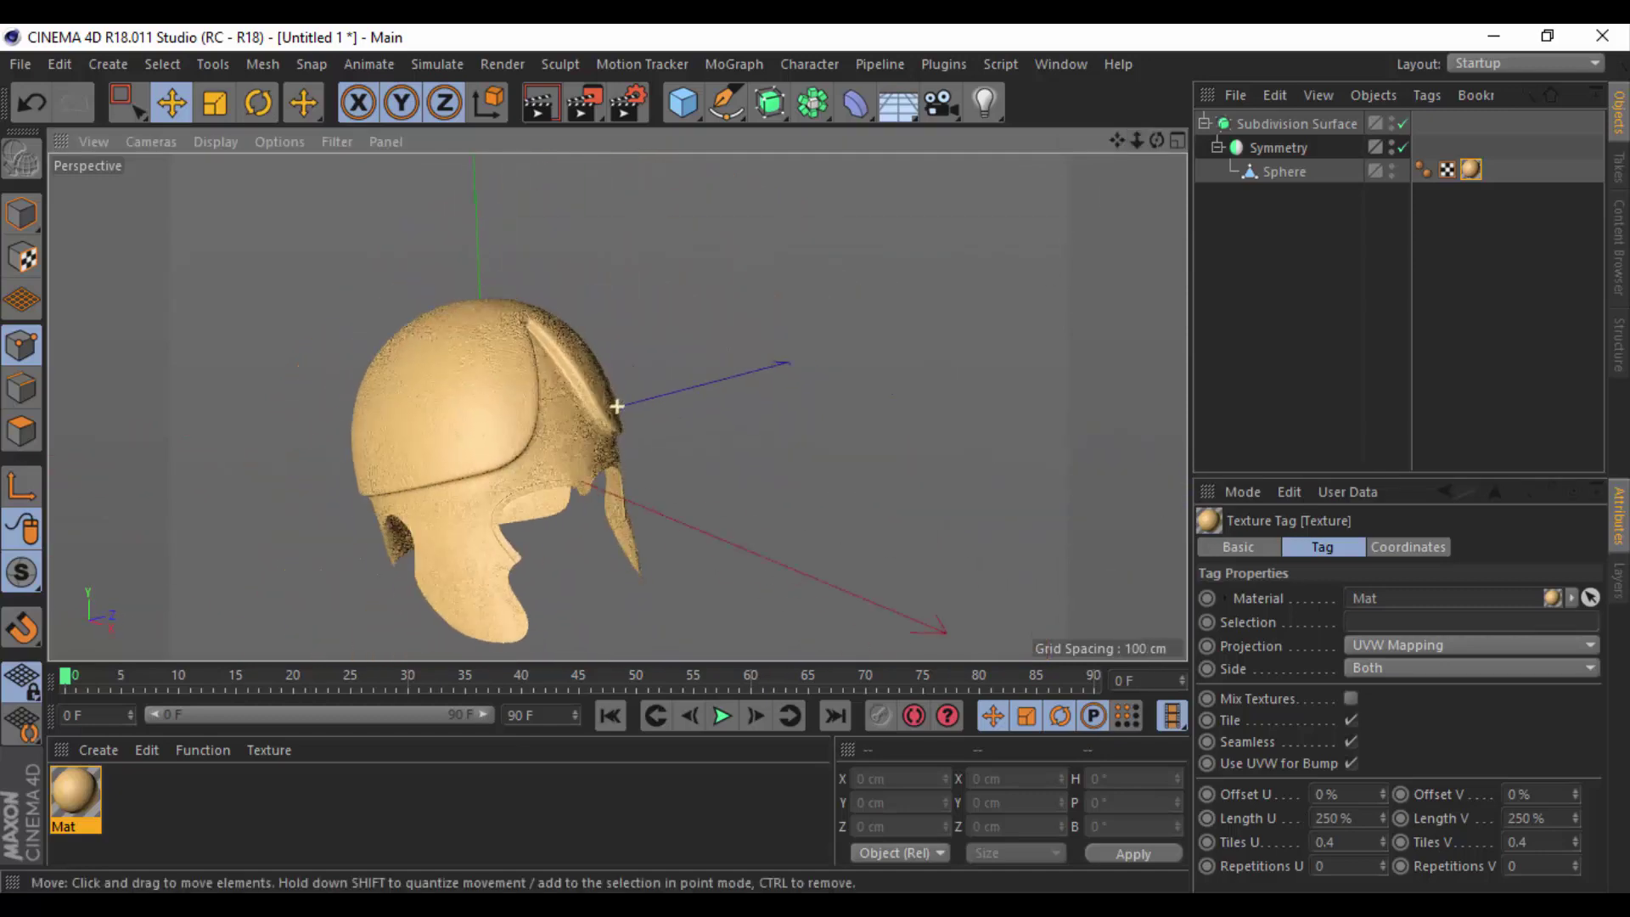
# Select the helmet Sphere in polygon mode and orbit to a side view.
pyautogui.click(1273, 171)
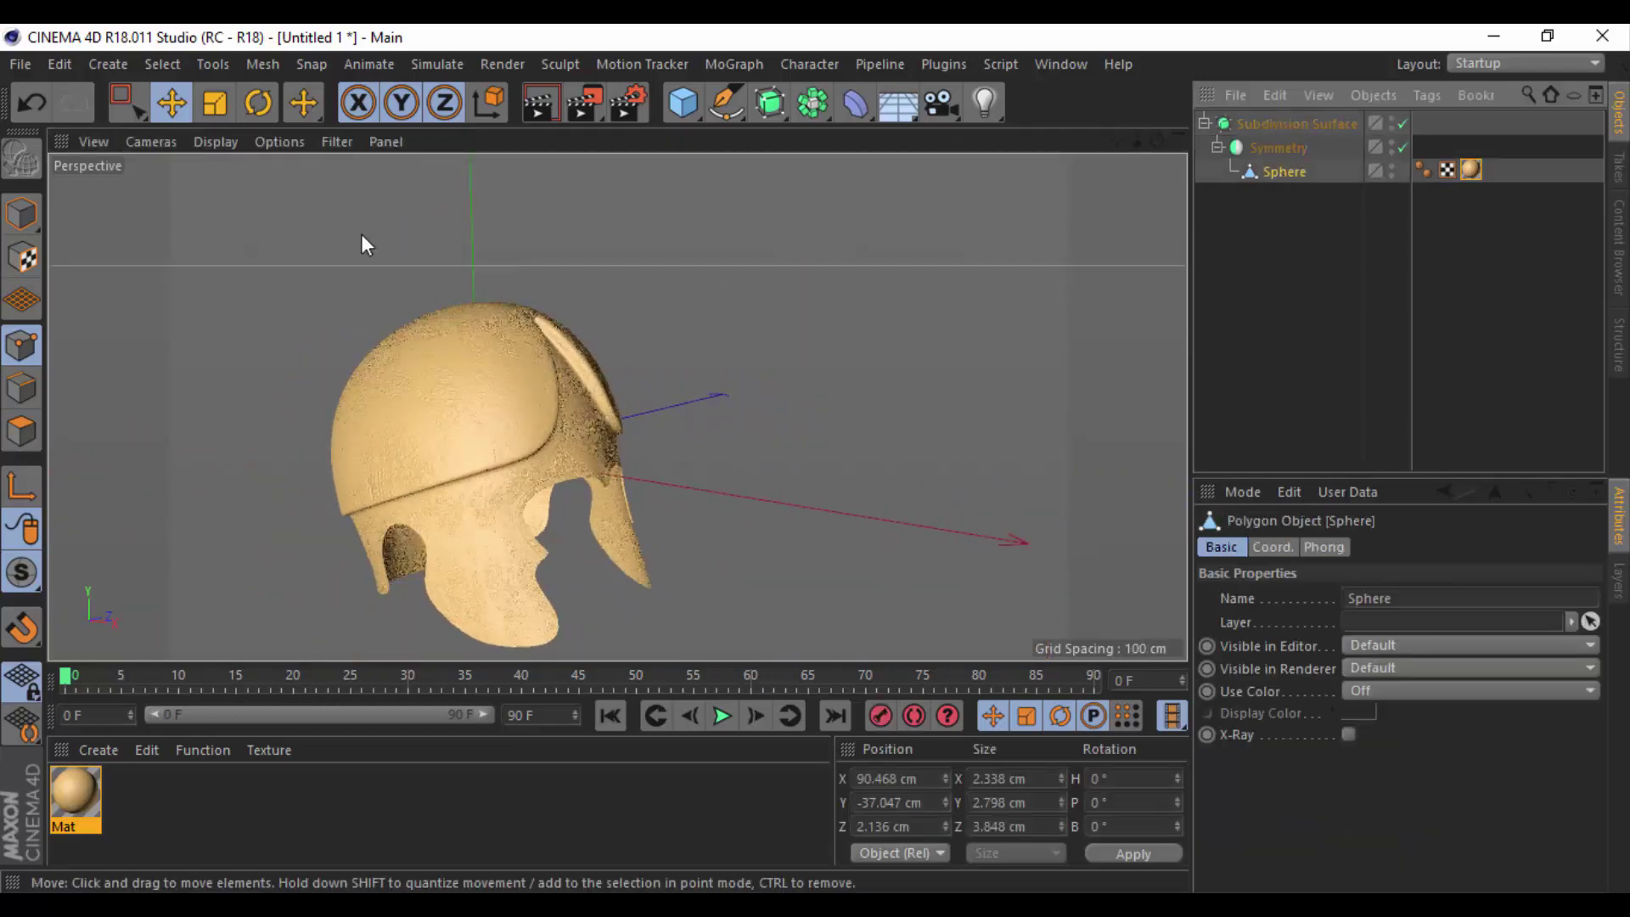
pyautogui.click(21, 430)
pyautogui.moveTo(816, 393)
pyautogui.keyDown('alt'); pyautogui.mouseDown()
pyautogui.moveTo(175, 405)
pyautogui.moveTo(242, 411)
pyautogui.moveTo(268, 394)
pyautogui.moveTo(404, 438)
pyautogui.mouseUp(); pyautogui.keyUp('alt')
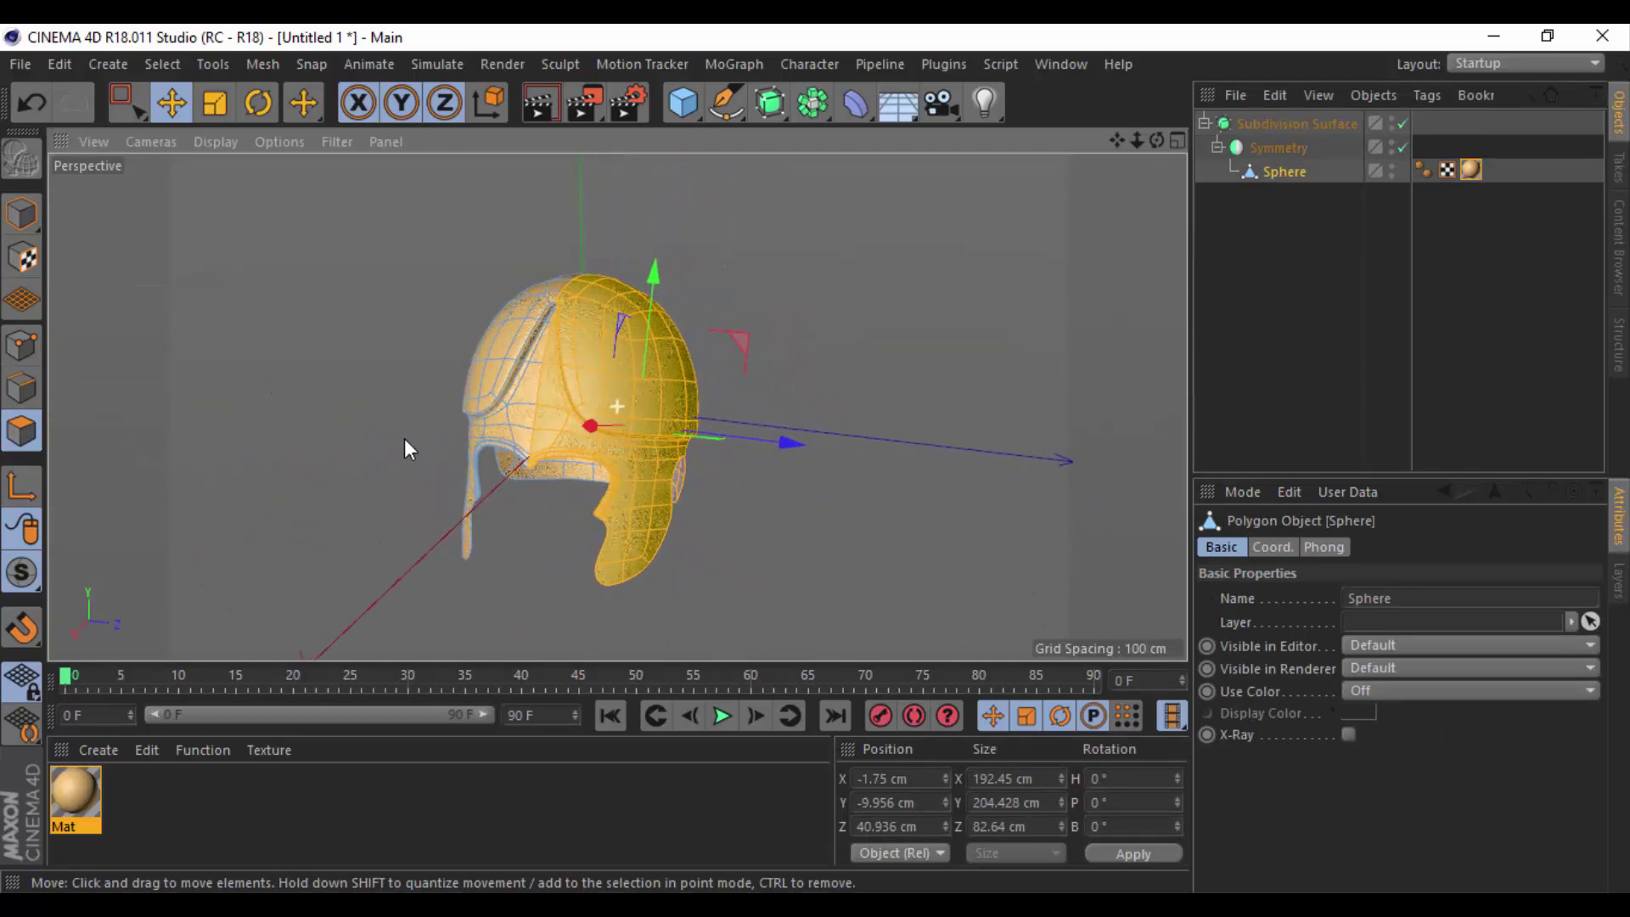
pyautogui.moveTo(883, 436)
pyautogui.keyDown('alt'); pyautogui.mouseDown()
pyautogui.moveTo(267, 323)
pyautogui.moveTo(324, 360)
pyautogui.moveTo(138, 386)
pyautogui.moveTo(178, 451)
pyautogui.moveTo(320, 498)
pyautogui.moveTo(161, 524)
pyautogui.moveTo(195, 509)
pyautogui.mouseUp(); pyautogui.keyUp('alt')
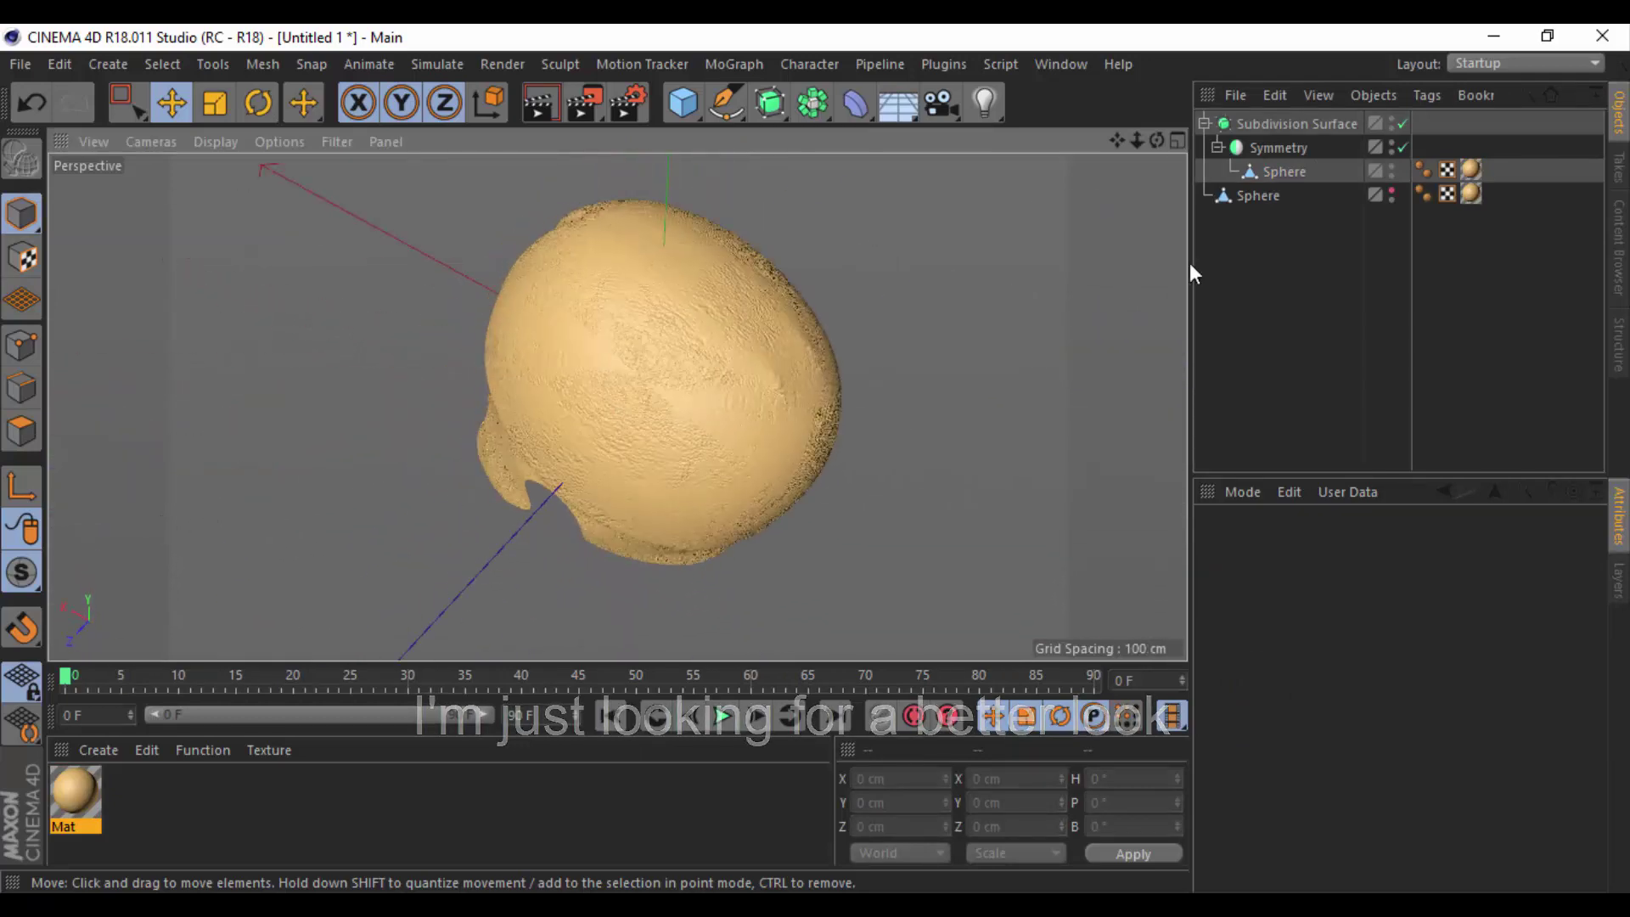
# Select a small cluster of points on the child Sphere and choose Weld.
pyautogui.click(1280, 171)
pyautogui.click(23, 348)
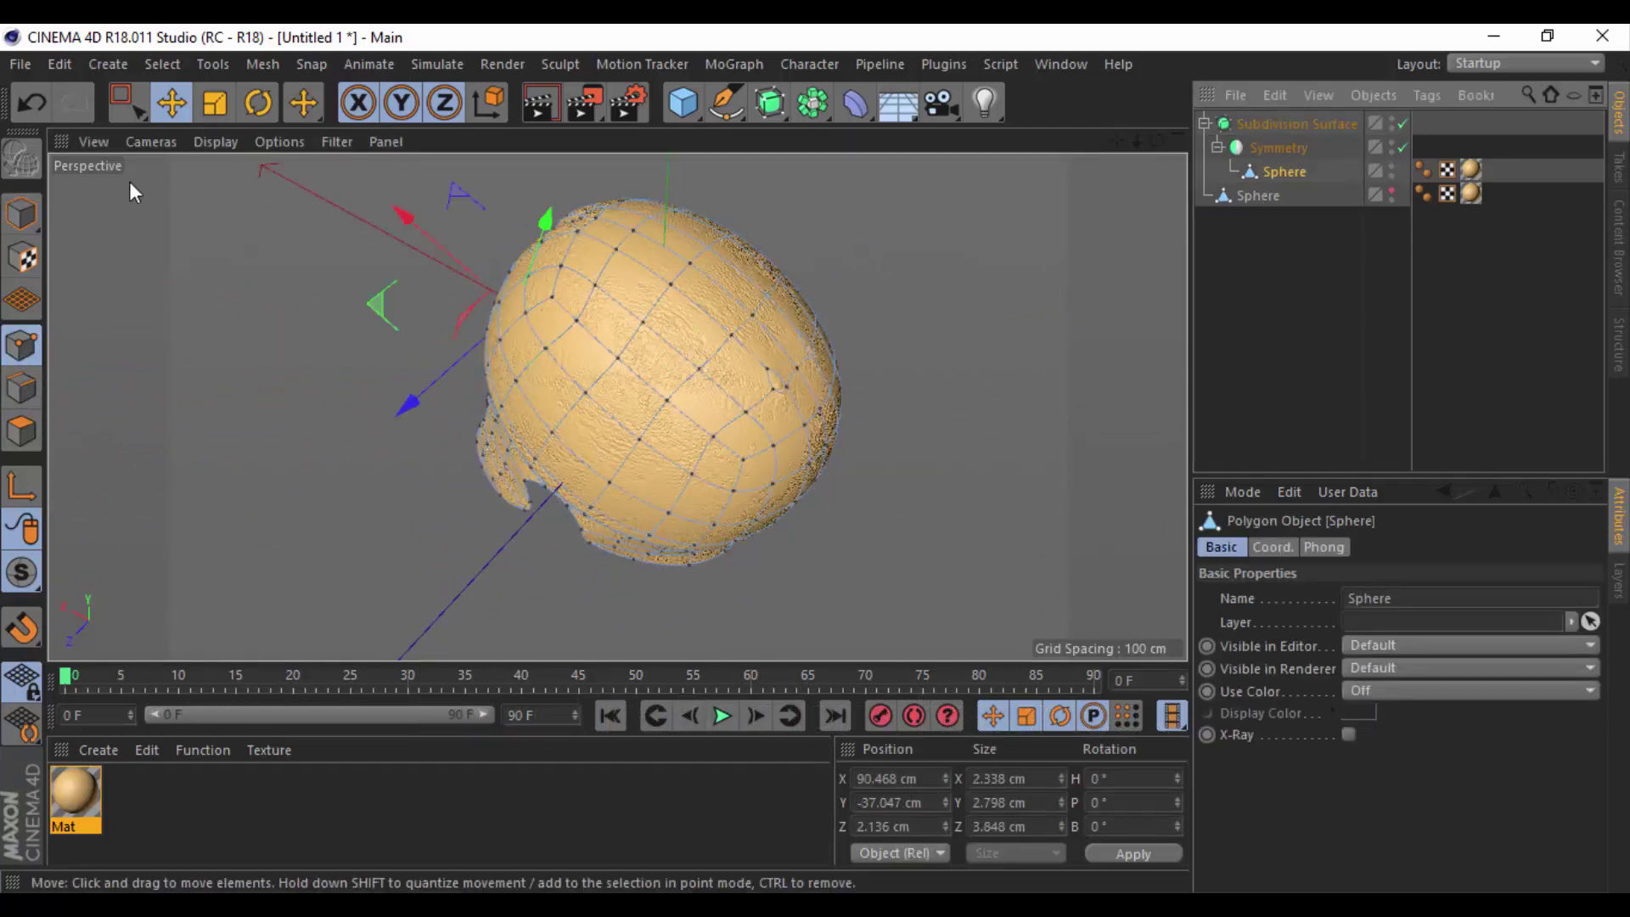
pyautogui.scroll(5, 849, 407)
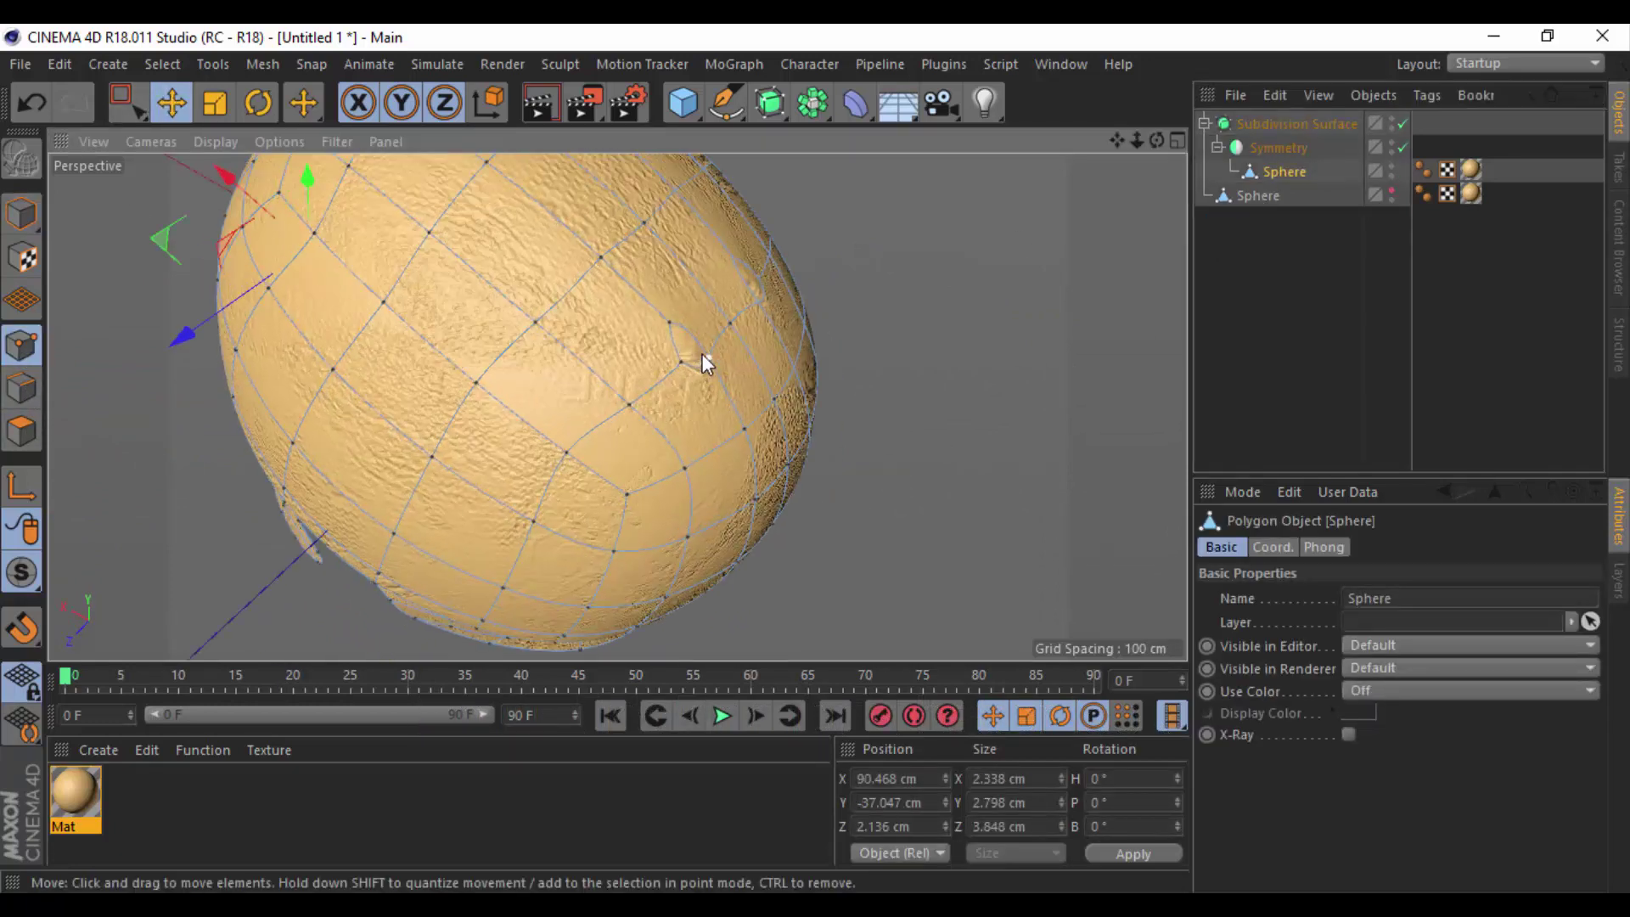
pyautogui.click(679, 360)
pyautogui.rightClick(874, 425)
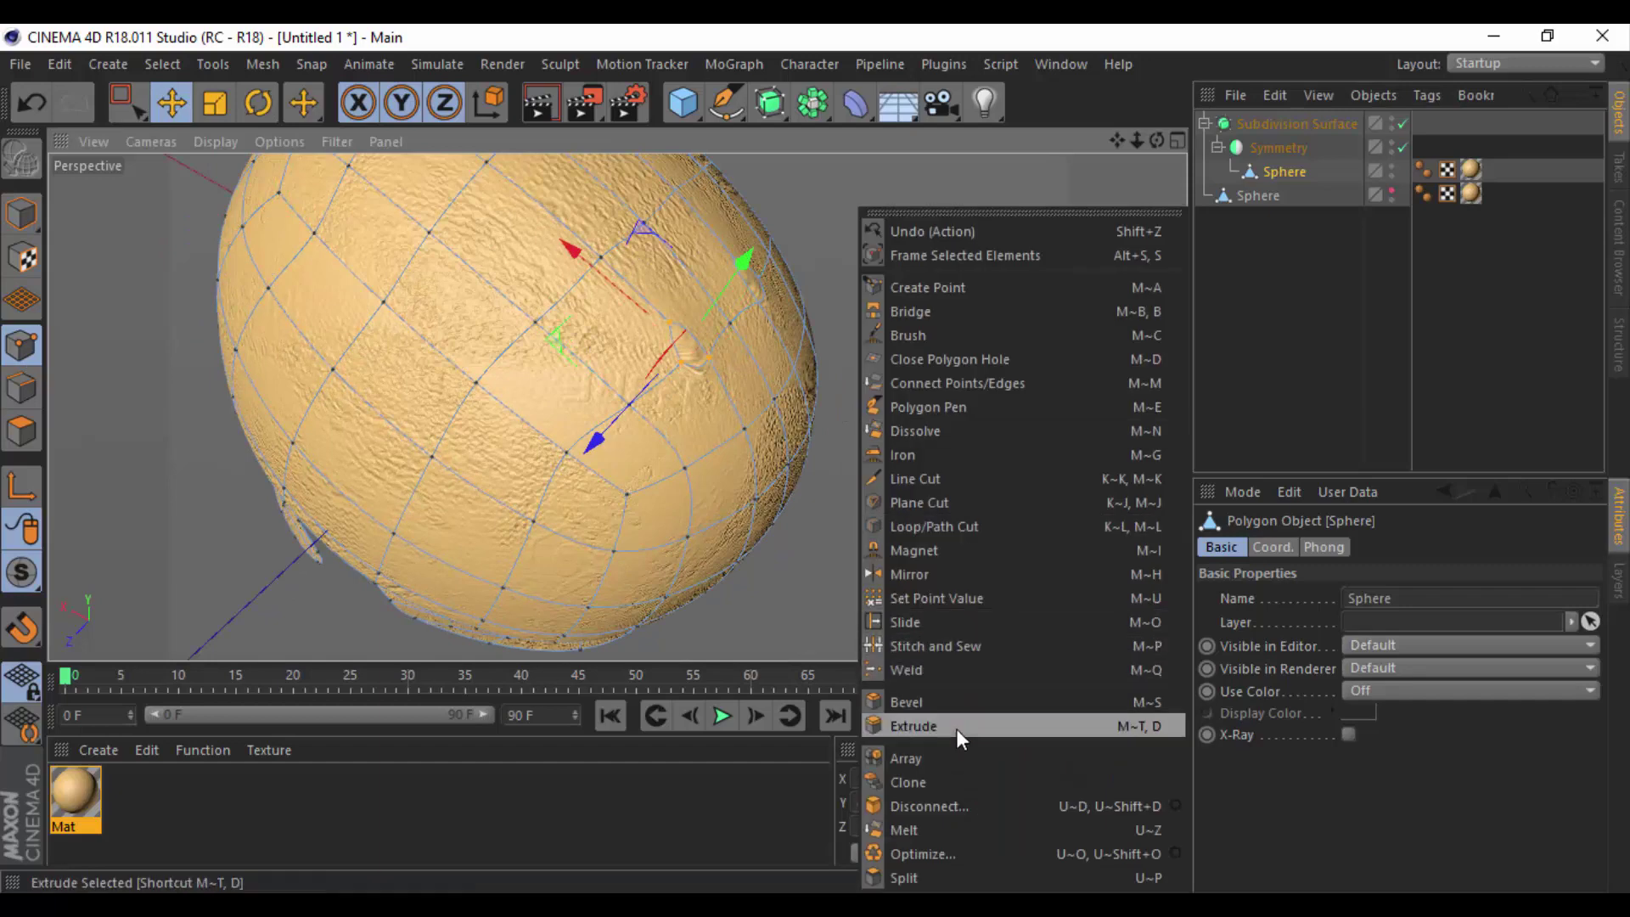
pyautogui.click(964, 667)
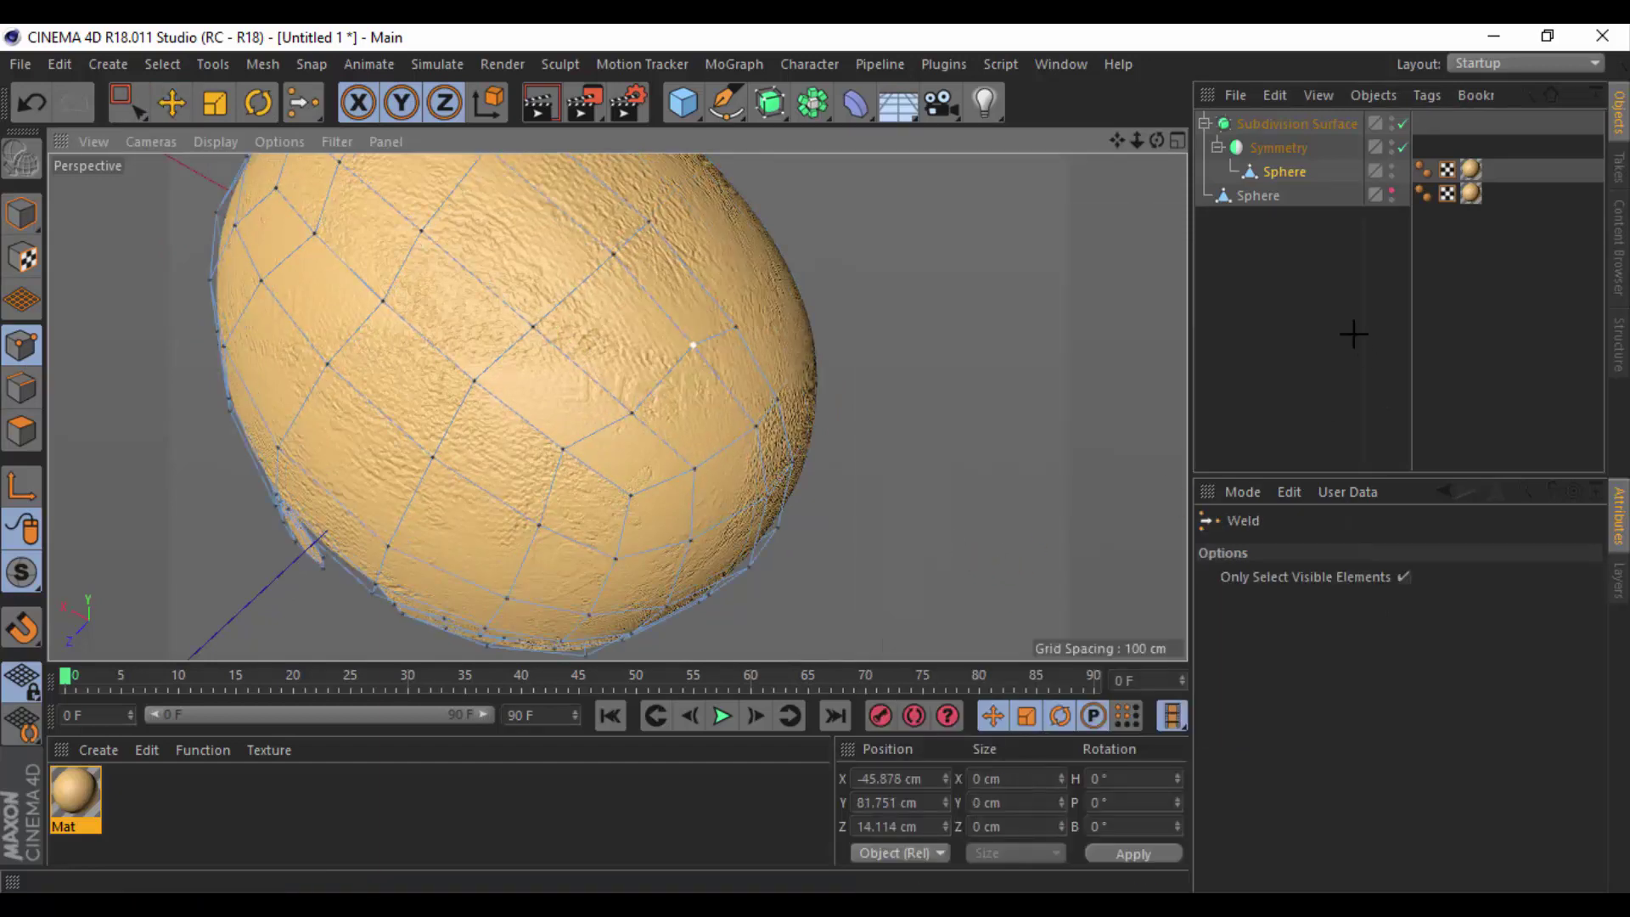
# Orbit back out to a side view and open the Mat material.
pyautogui.scroll(-3, 723, 432)
pyautogui.scroll(-3, 719, 436)
pyautogui.moveTo(771, 523)
pyautogui.keyDown('alt'); pyautogui.mouseDown()
pyautogui.moveTo(916, 318)
pyautogui.moveTo(1109, 328)
pyautogui.moveTo(931, 466)
pyautogui.moveTo(888, 379)
pyautogui.moveTo(691, 415)
pyautogui.mouseUp(); pyautogui.keyUp('alt')
pyautogui.doubleClick(78, 791)
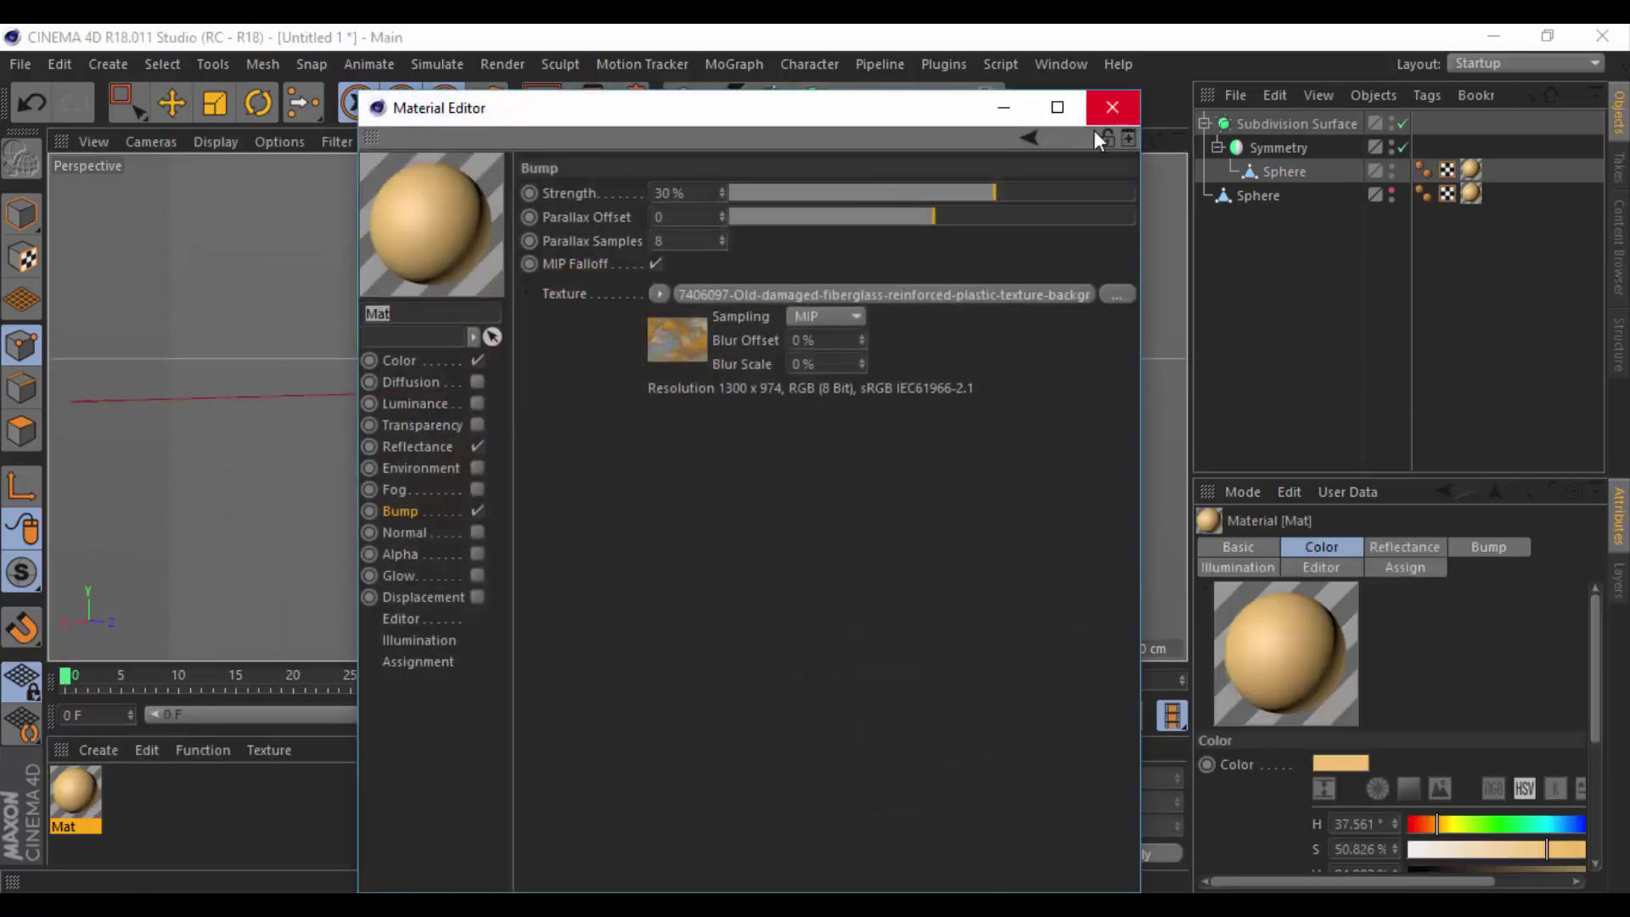
# Duplicate the Mat material as Mat.1.
pyautogui.click(1112, 107)
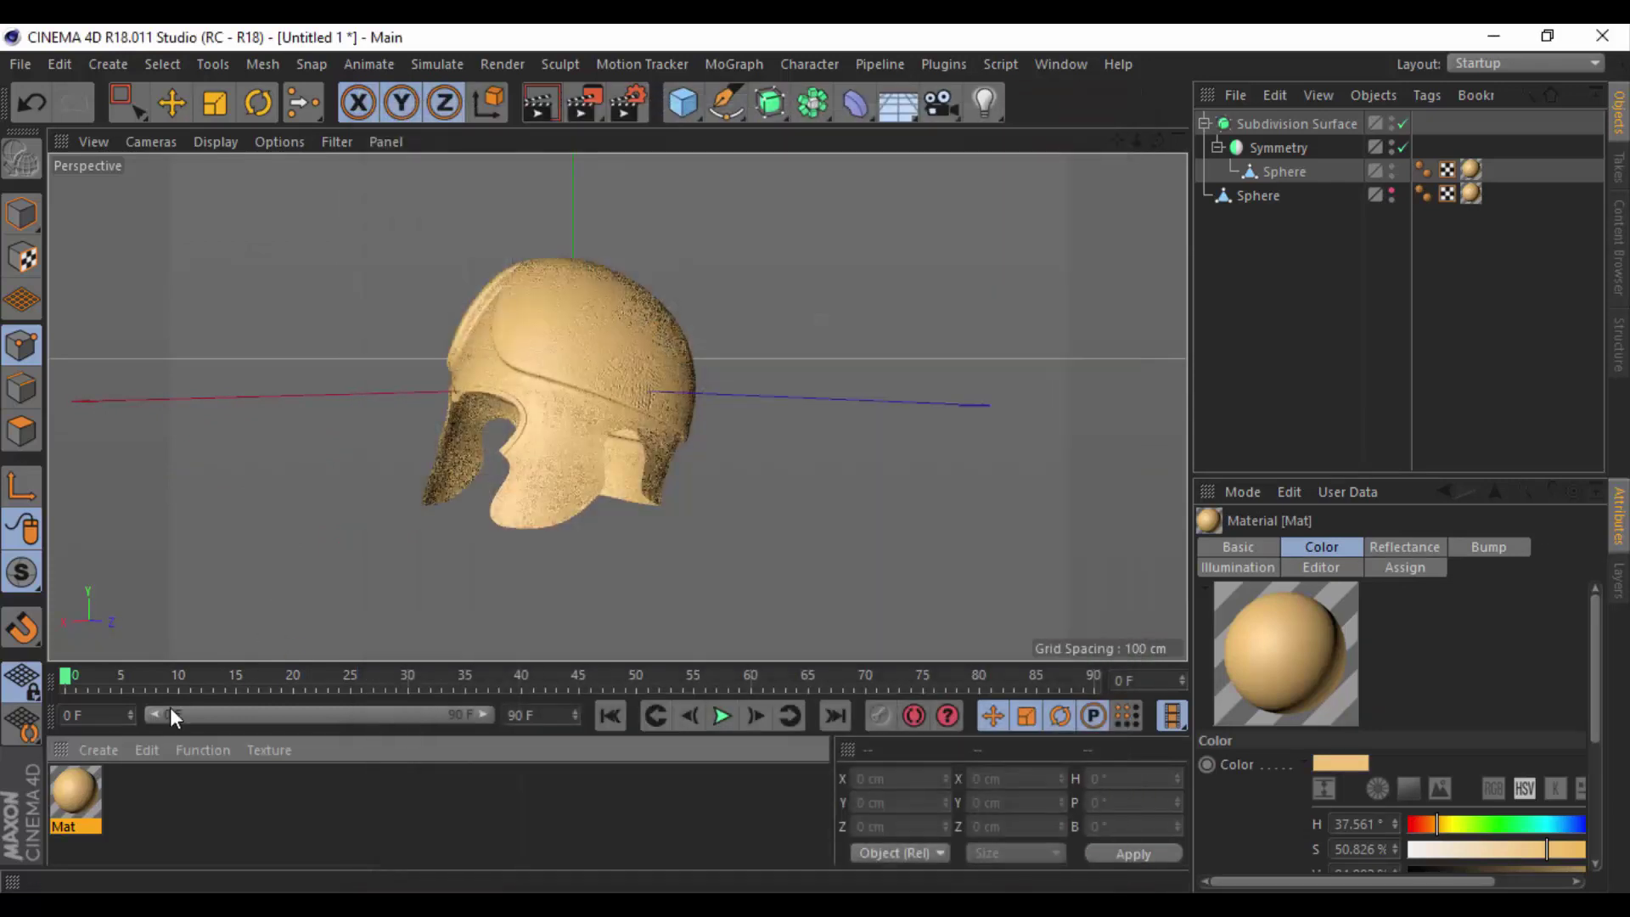
pyautogui.keyDown('ctrl'); pyautogui.moveTo(79, 787); pyautogui.dragTo(216, 791); pyautogui.keyUp('ctrl')
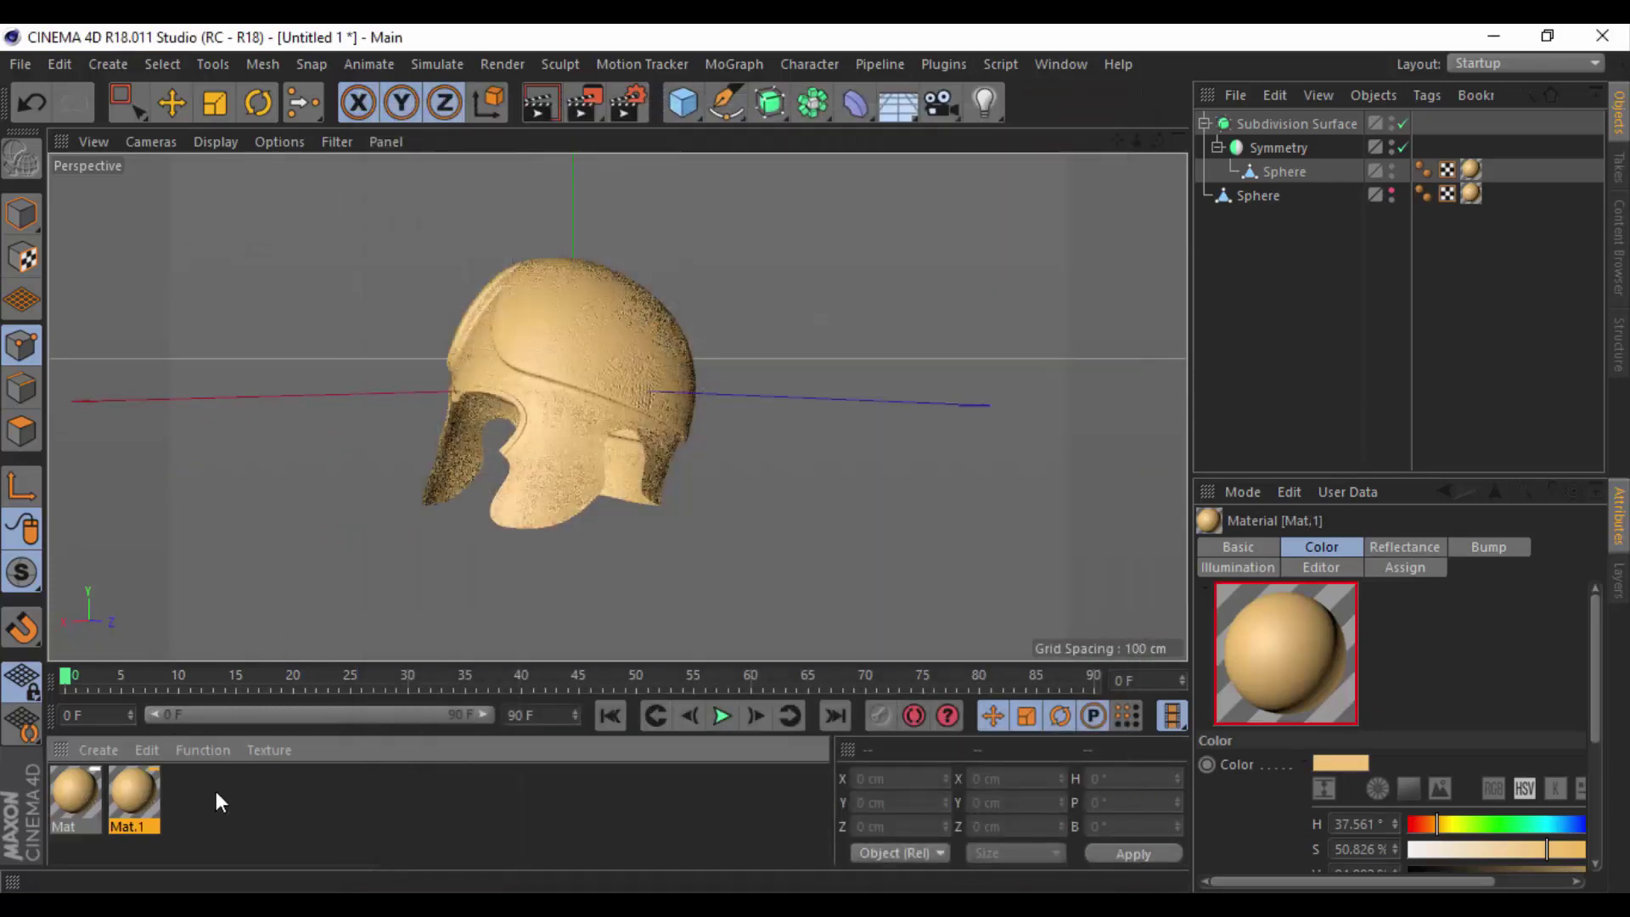
pyautogui.doubleClick(76, 787)
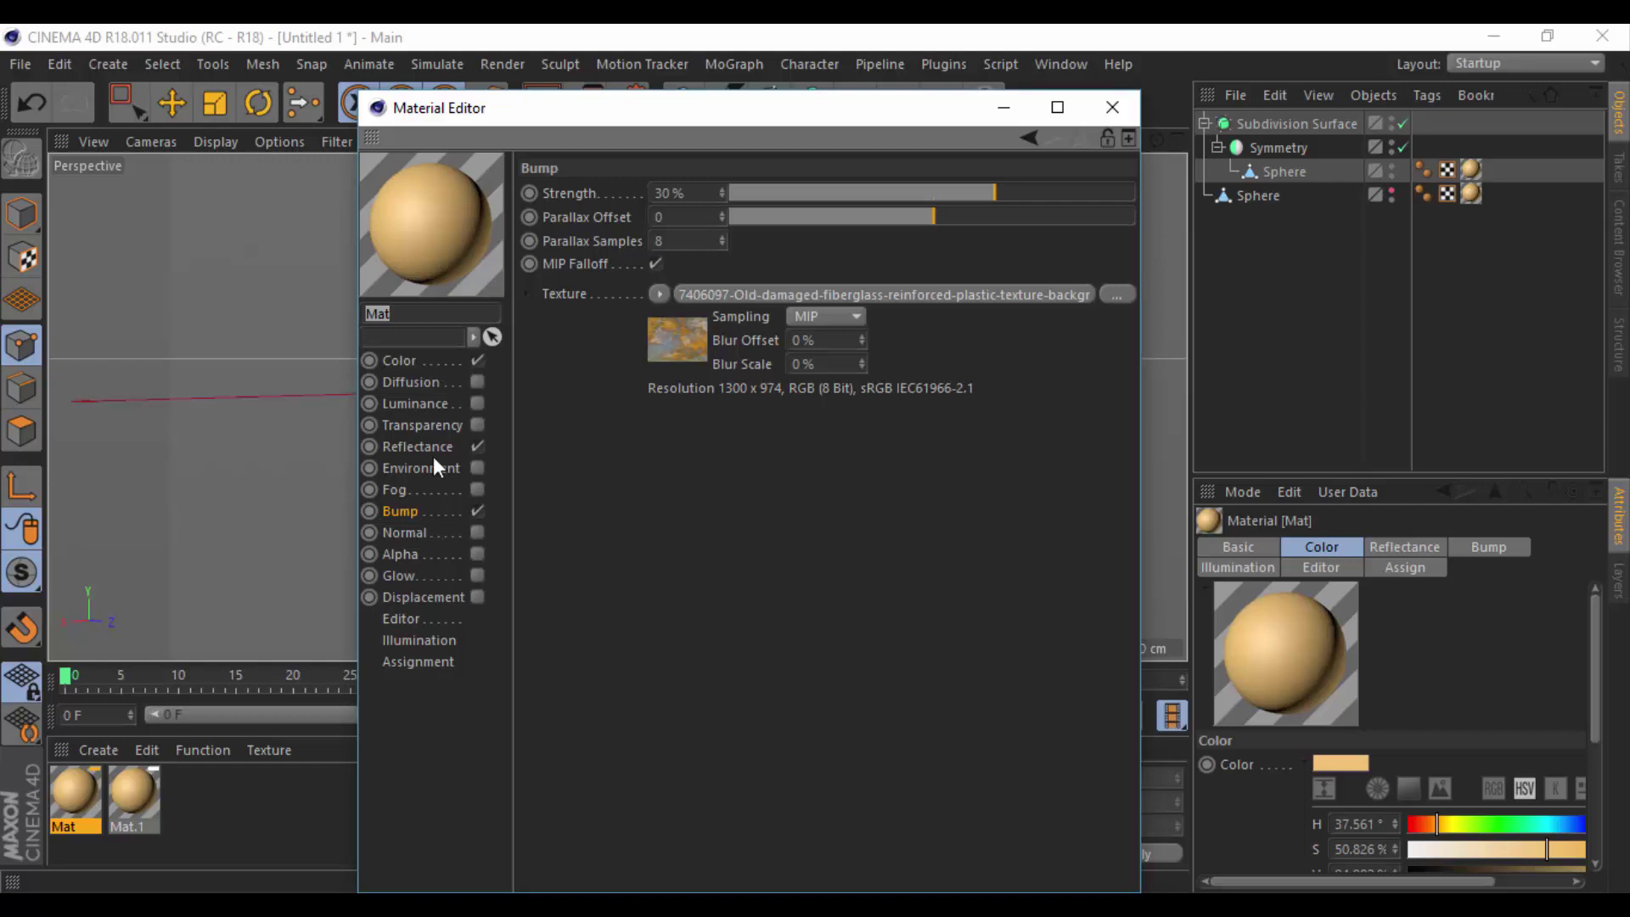
# Disable Mat's bump, darken its colour to S 61% V 69%, and apply Mat.1 to the Sphere.
pyautogui.click(477, 510)
pyautogui.click(452, 363)
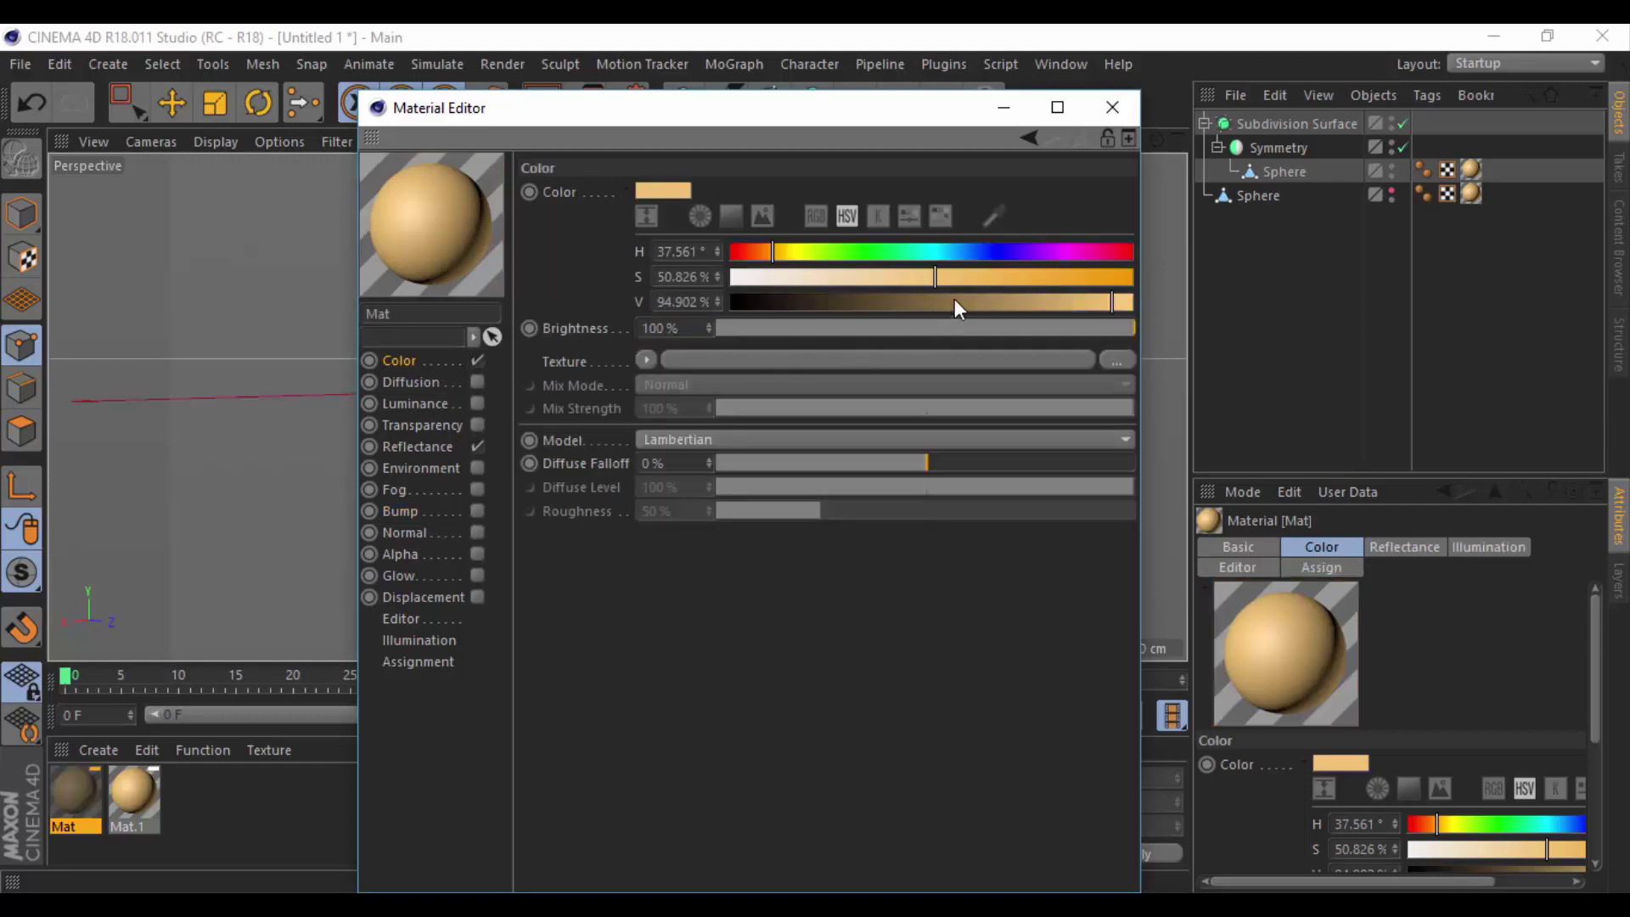
pyautogui.click(1007, 302)
pyautogui.click(975, 276)
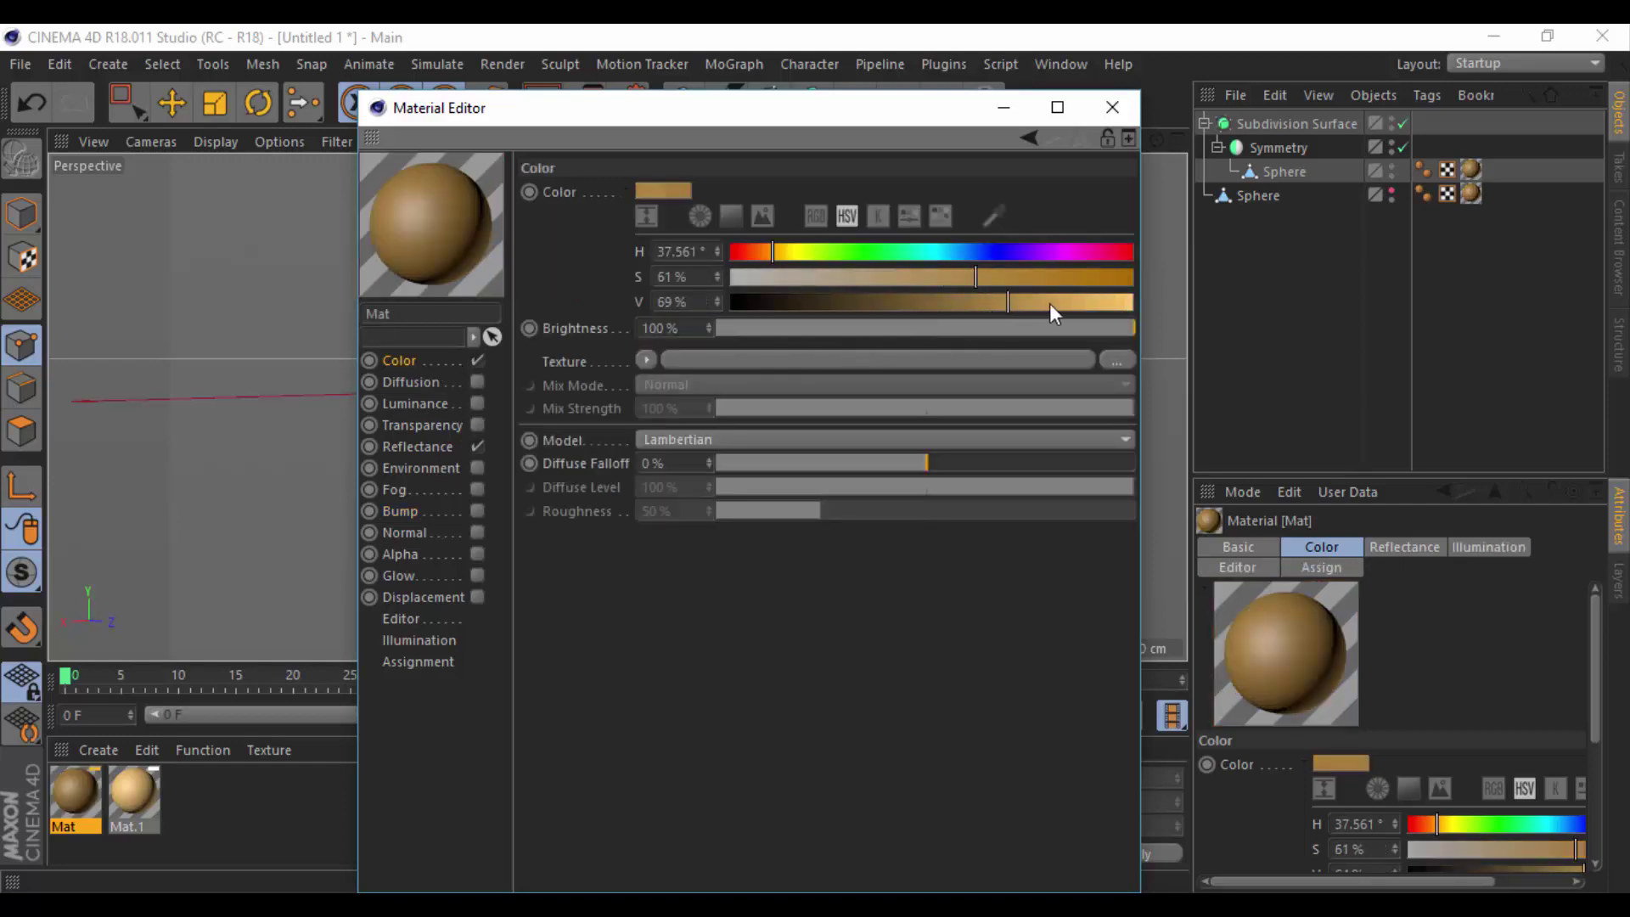
pyautogui.click(1112, 107)
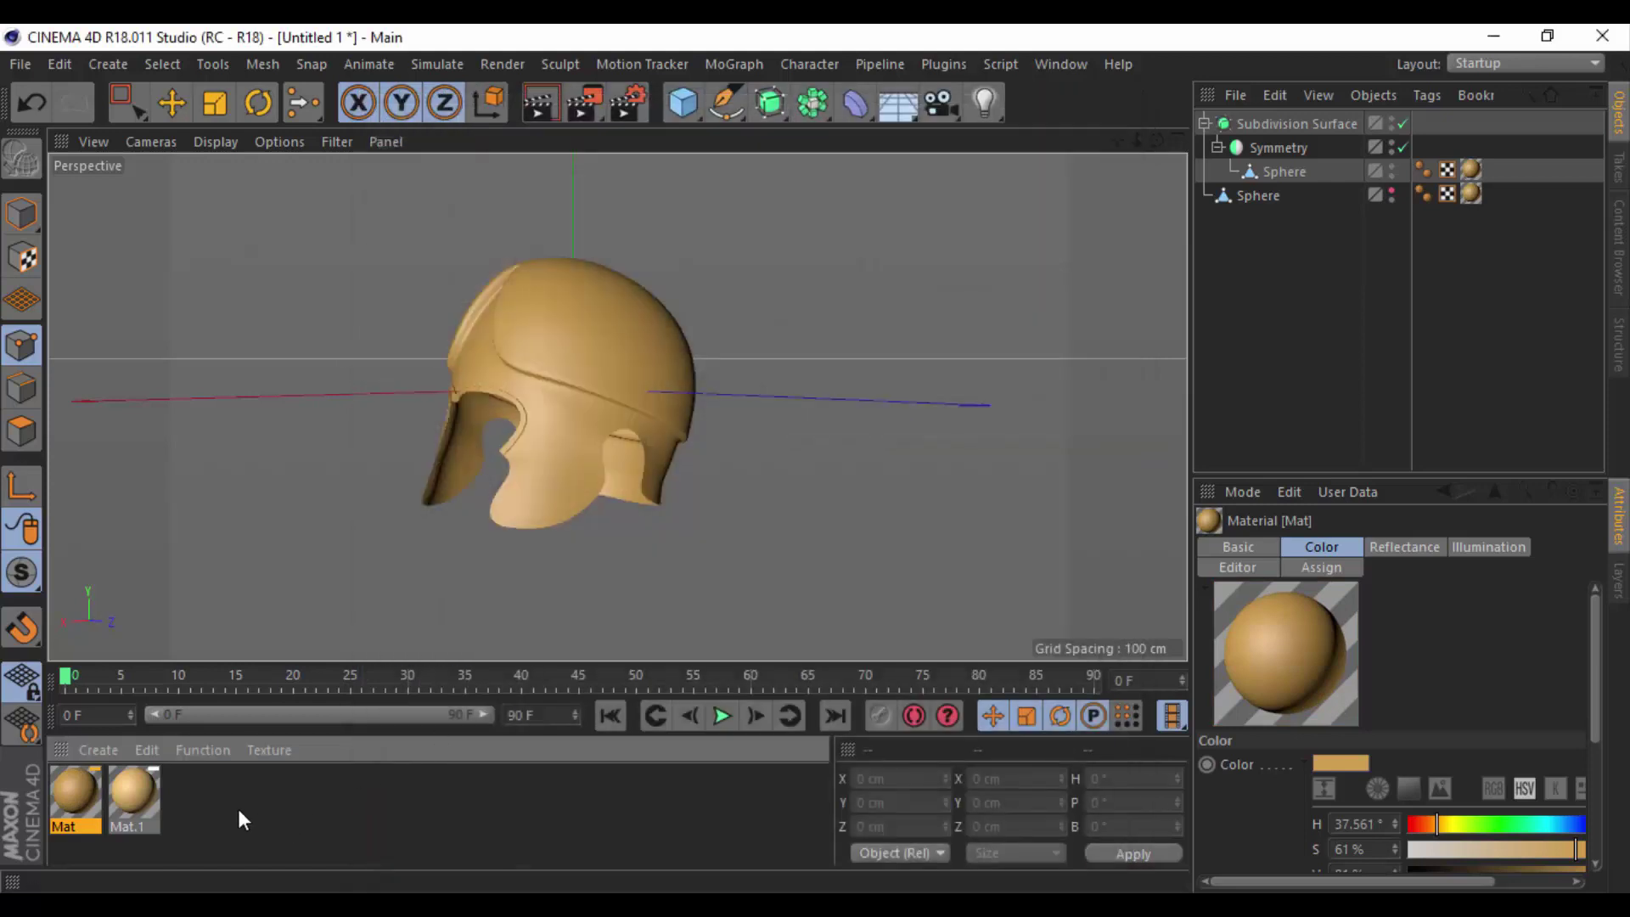
pyautogui.moveTo(189, 762); pyautogui.dragTo(1286, 168)
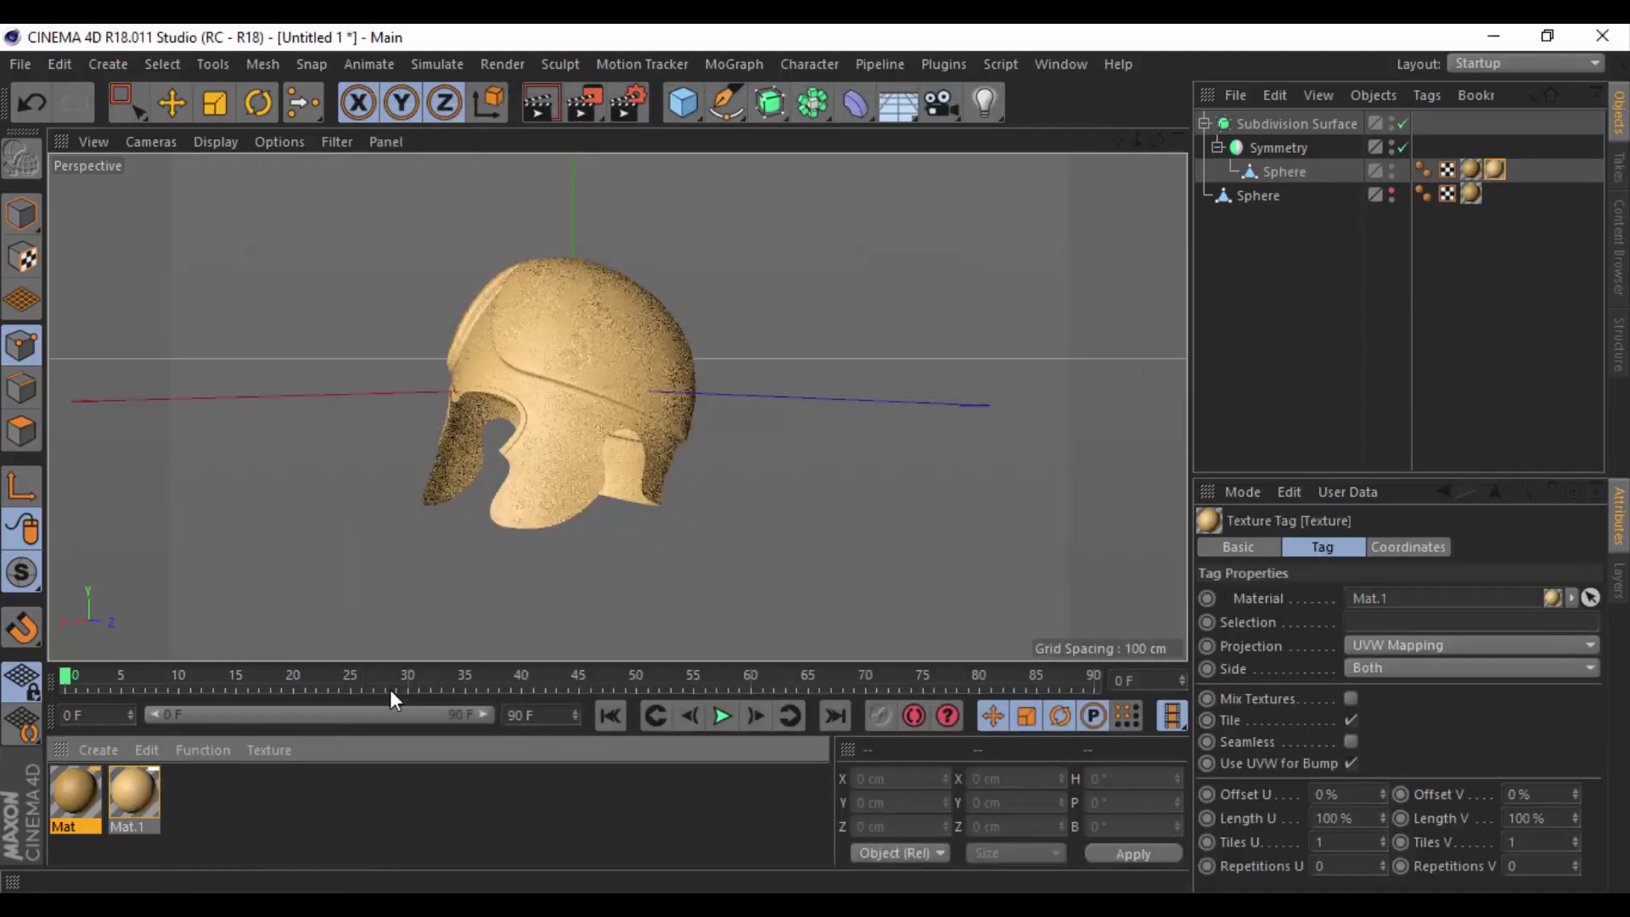
# Load the fiberglass texture into Mat.1's Alpha channel and enable it.
pyautogui.doubleClick(141, 796)
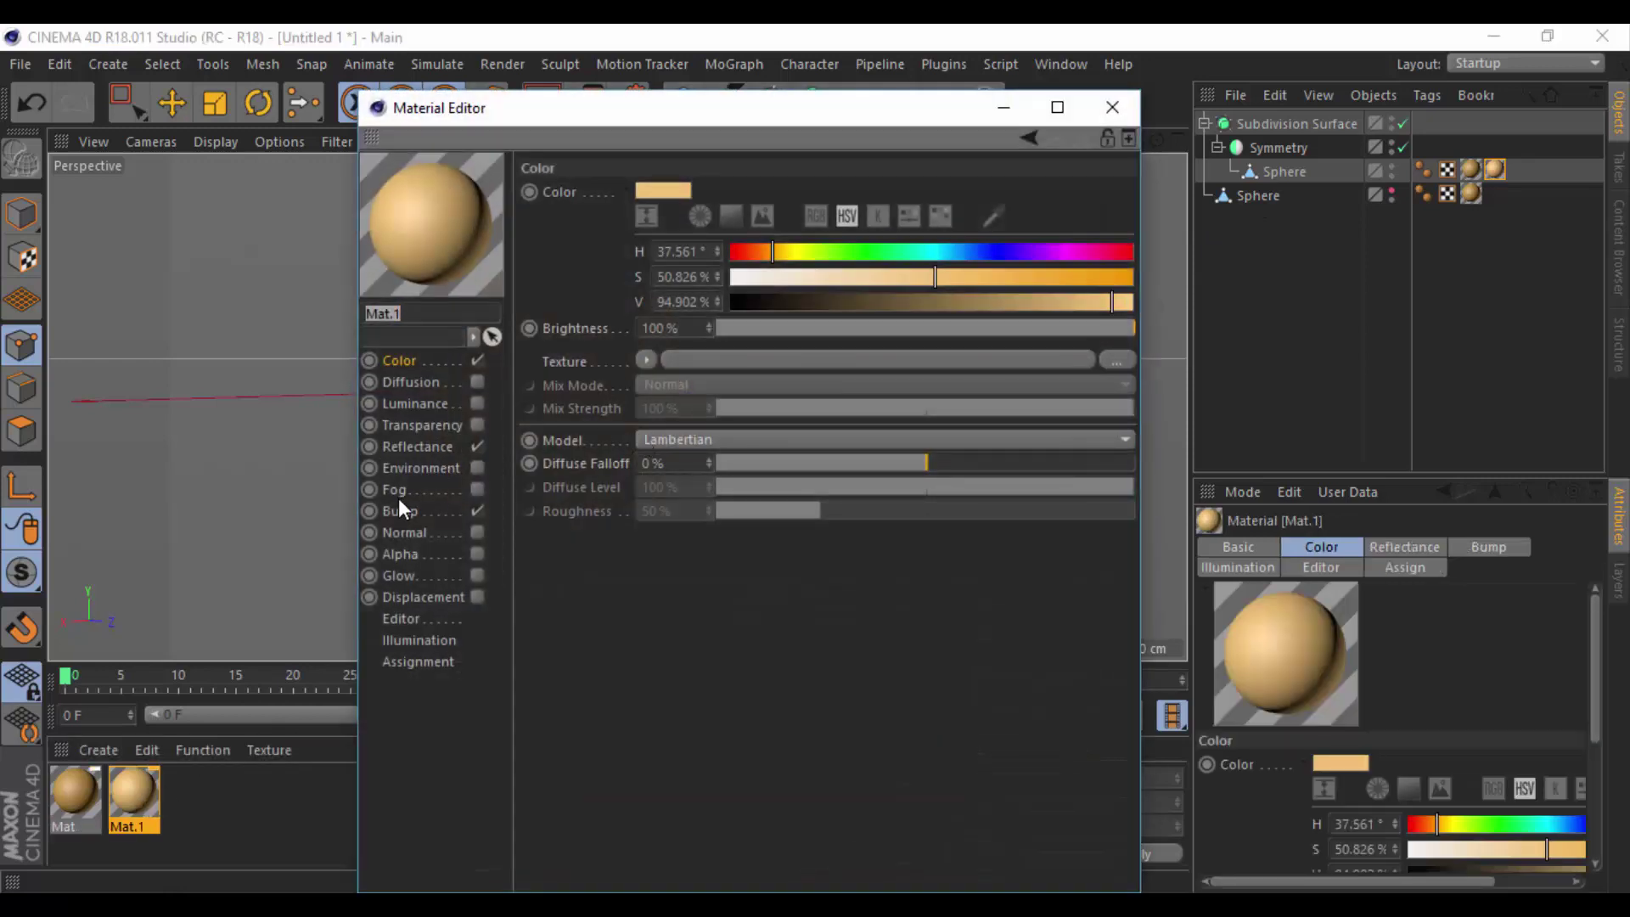
pyautogui.click(434, 510)
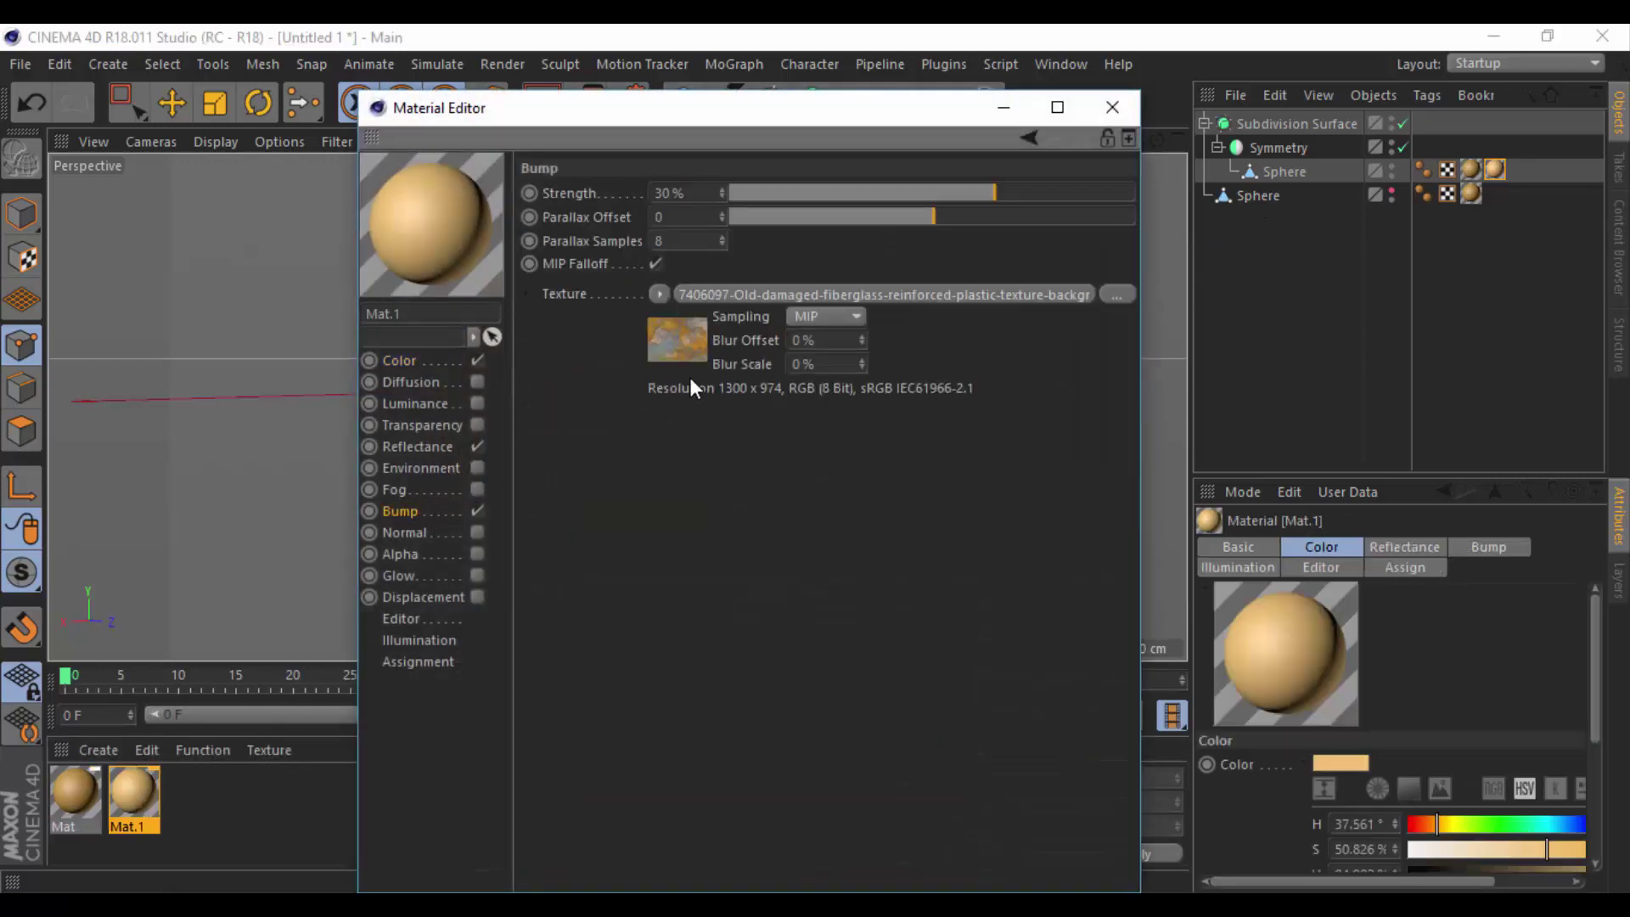
pyautogui.click(445, 553)
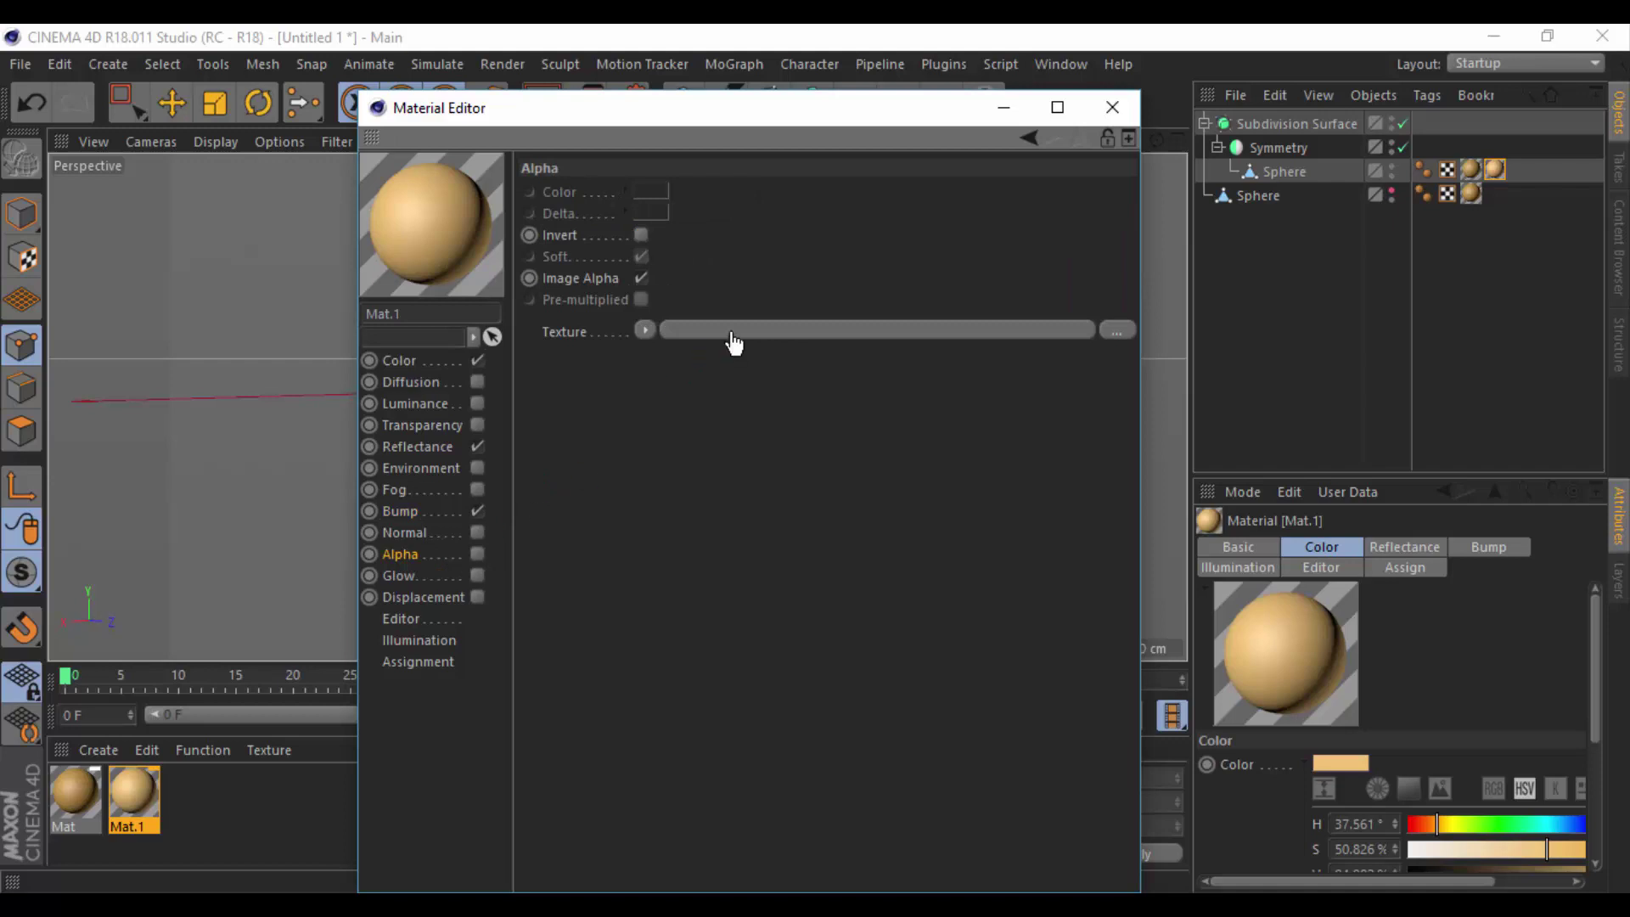
pyautogui.moveTo(446, 548); pyautogui.dragTo(731, 331)
pyautogui.click(478, 552)
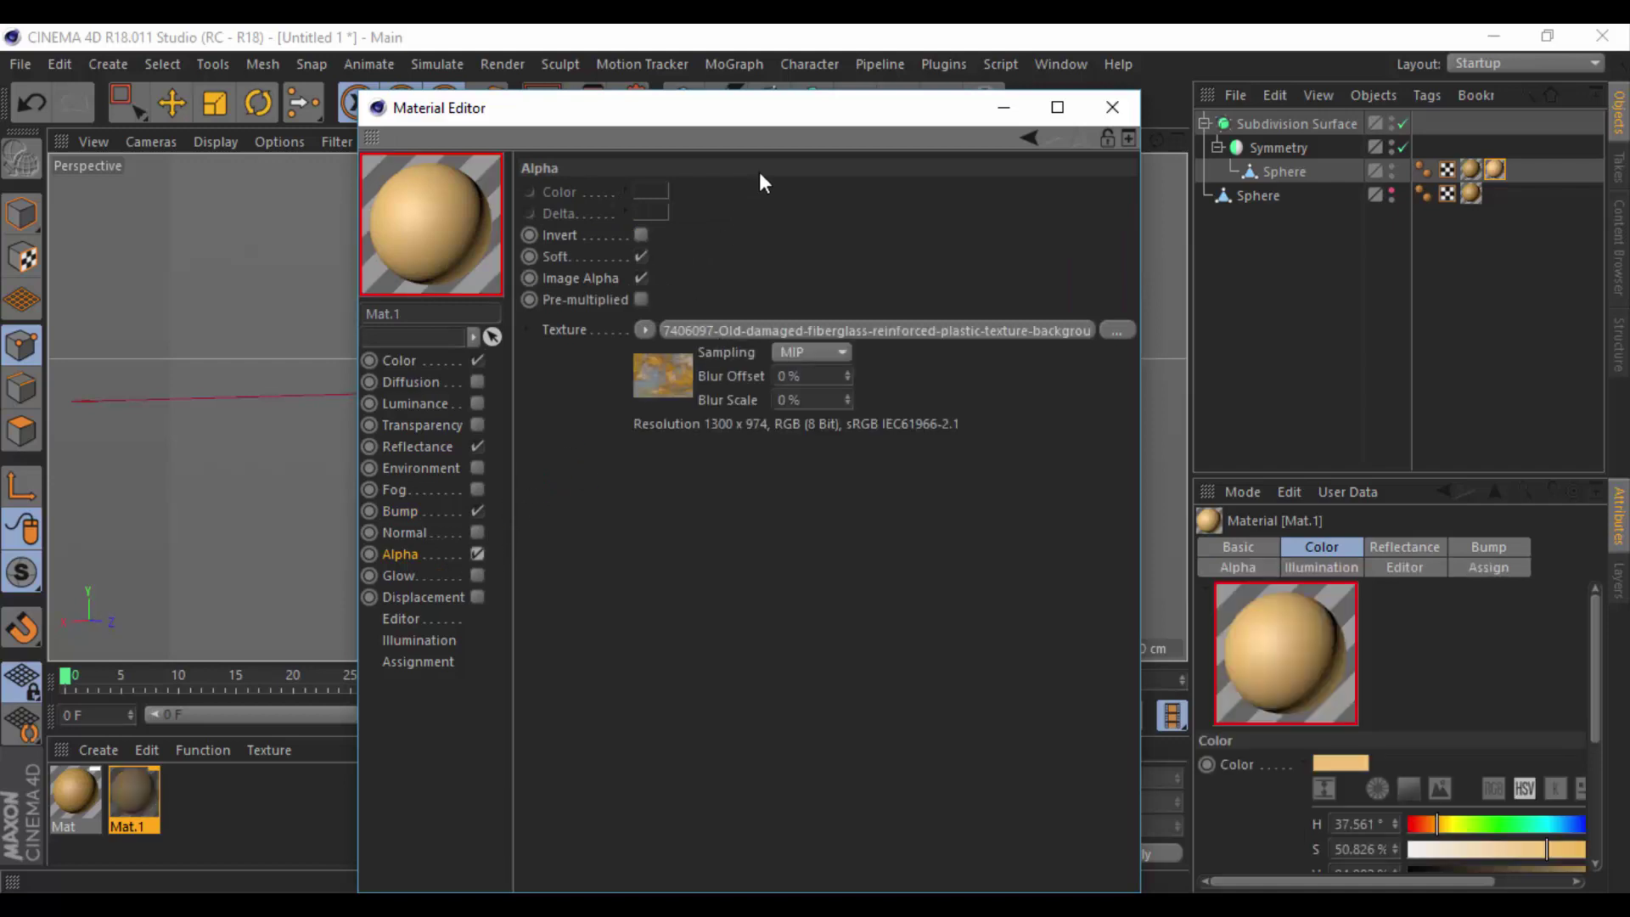
# Set the alpha image's exposure to -0.13 and black point 0.26.
pyautogui.moveTo(806, 109); pyautogui.dragTo(1213, 171)
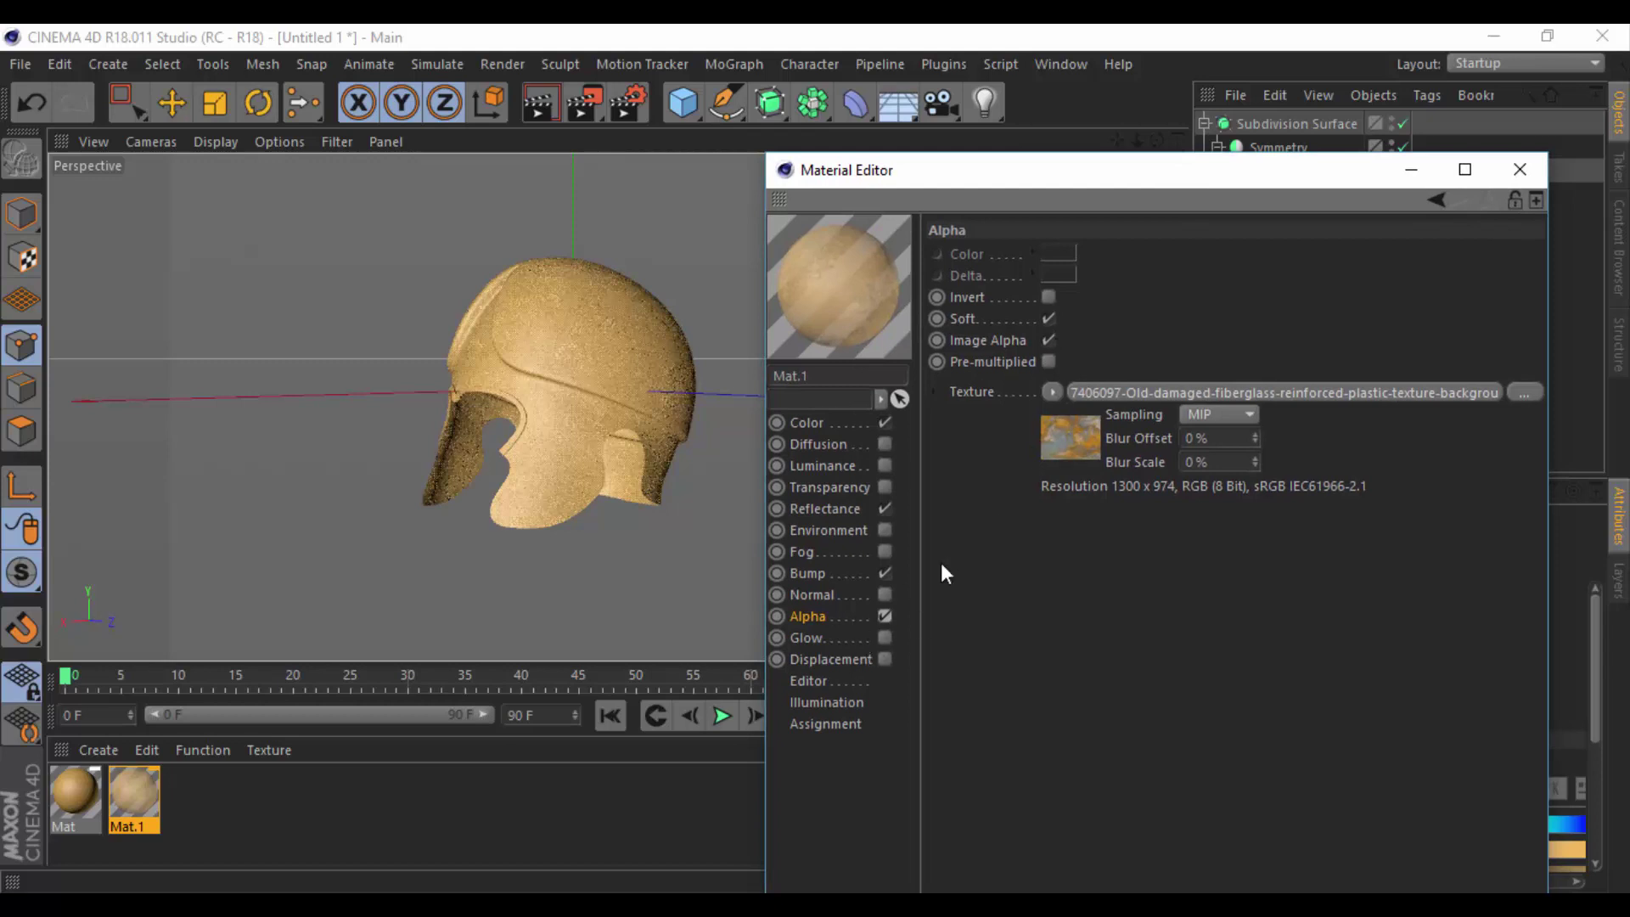
pyautogui.click(1071, 393)
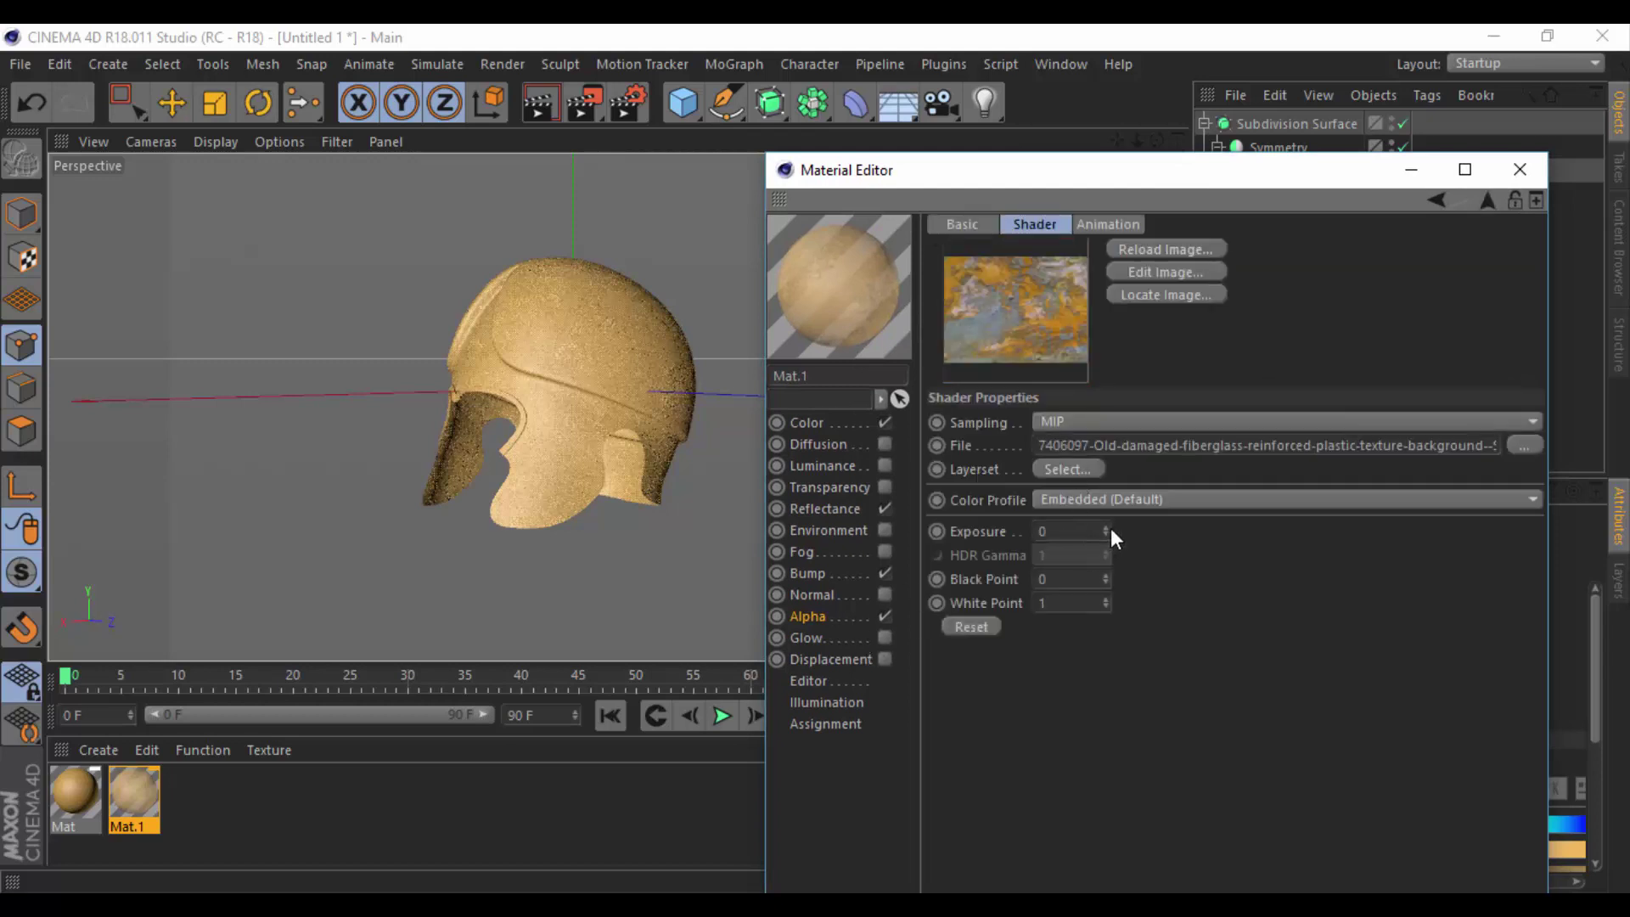
pyautogui.moveTo(1105, 528); pyautogui.dragTo(1106, 582)
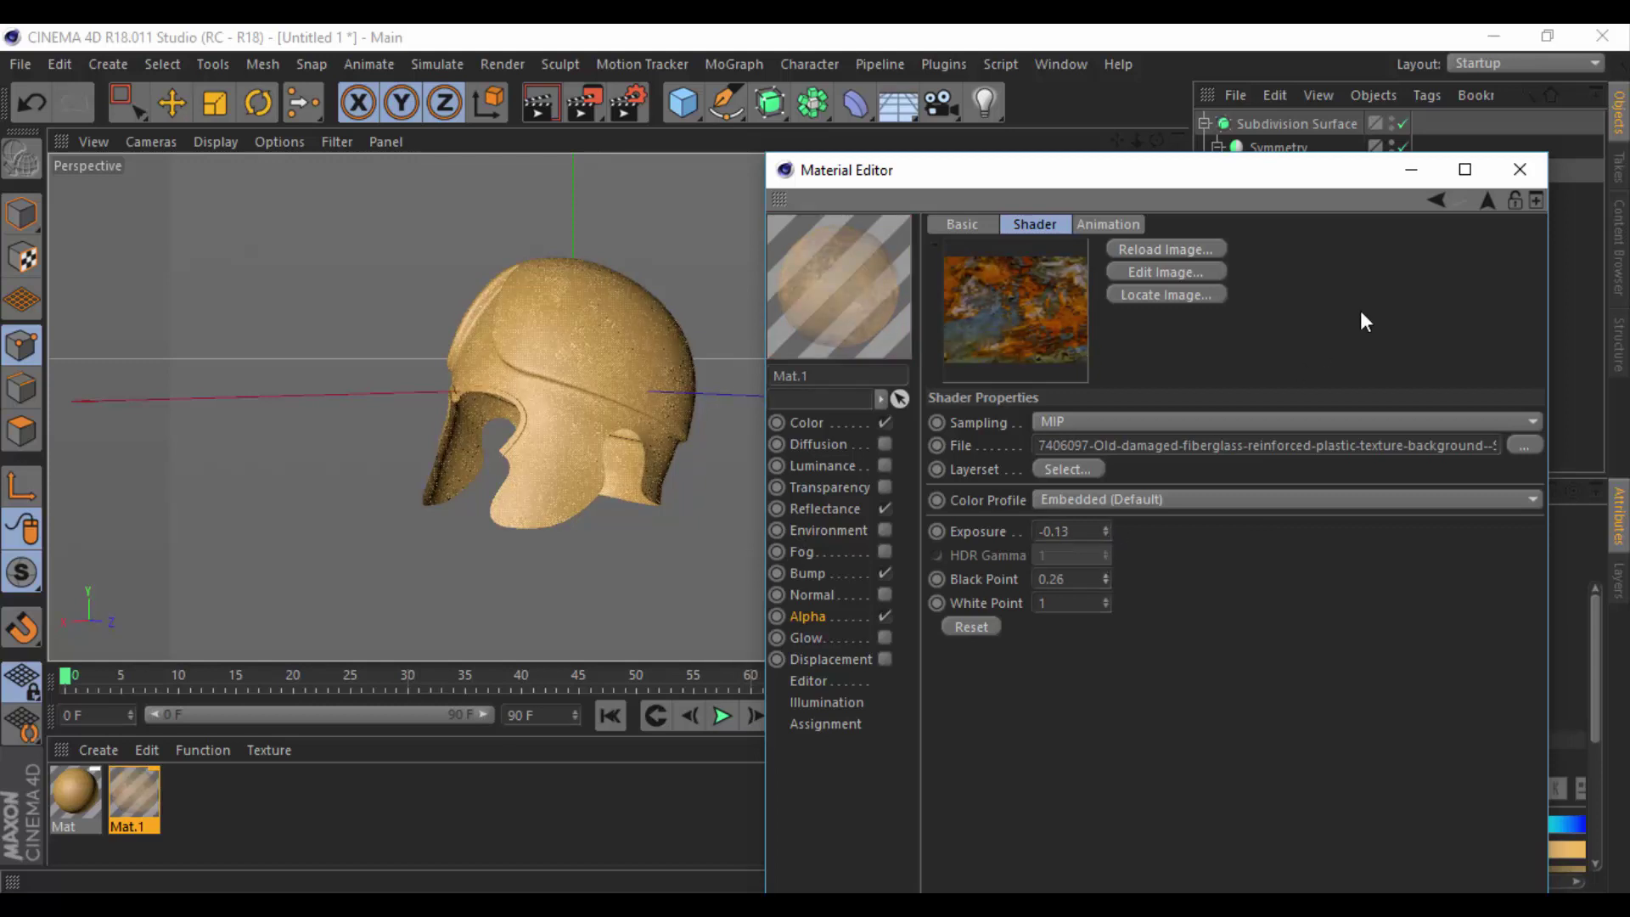
pyautogui.click(1519, 169)
# Select the Mat.1 tag, open Mat.1, and check its alpha shader settings.
pyautogui.scroll(2, 589, 380)
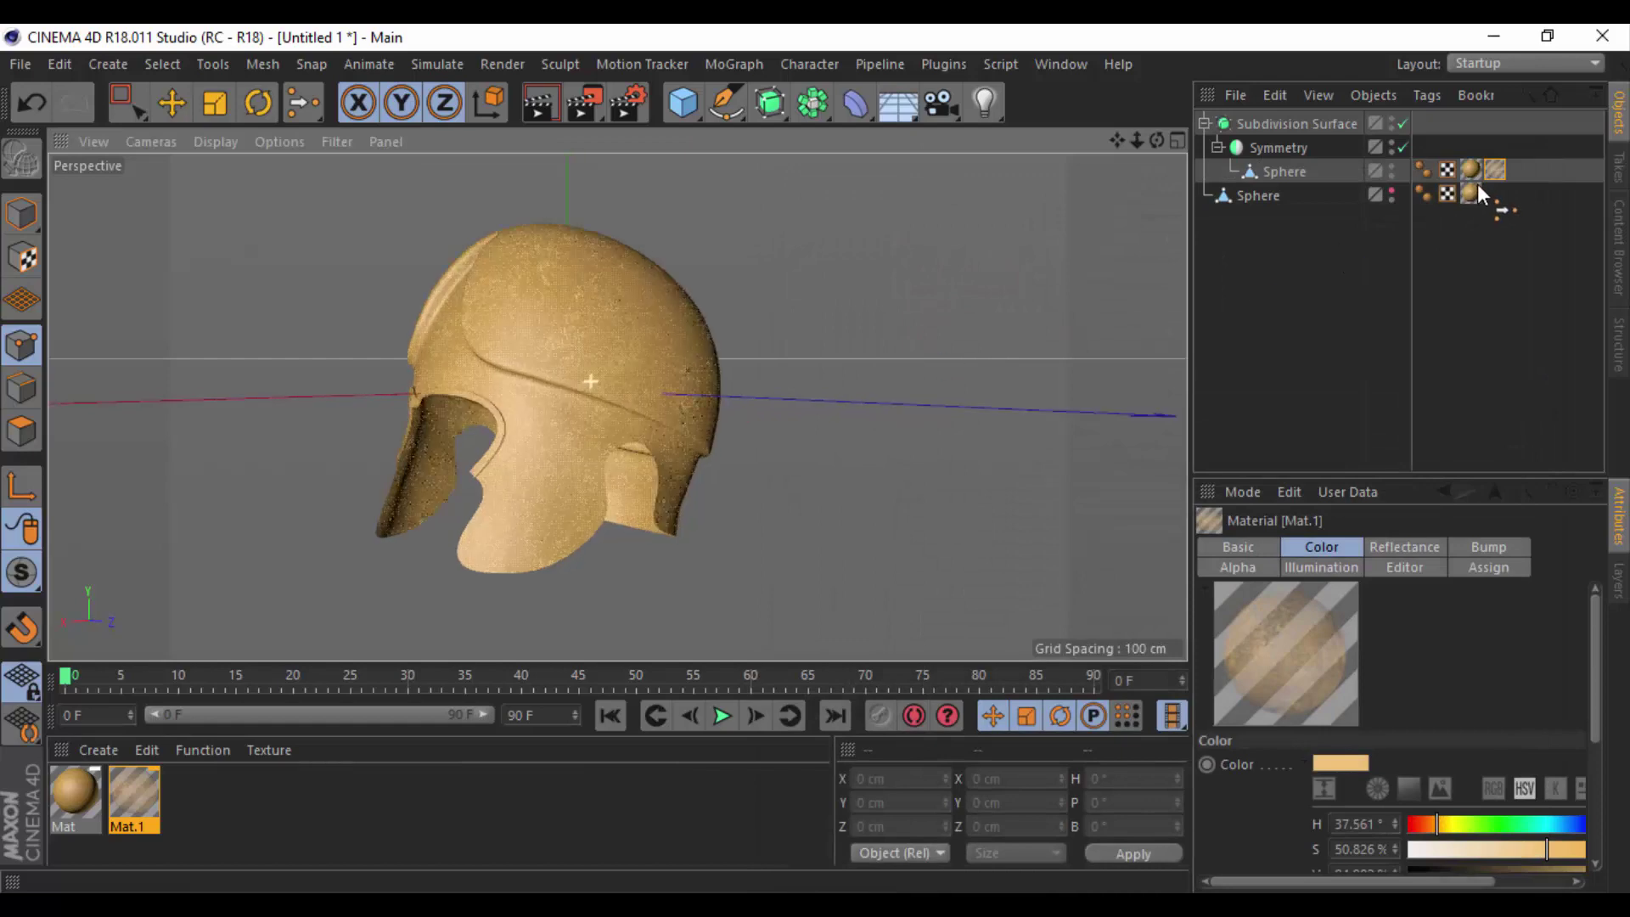
pyautogui.click(1494, 169)
pyautogui.moveTo(766, 539)
pyautogui.keyDown('alt'); pyautogui.mouseDown()
pyautogui.moveTo(984, 544)
pyautogui.moveTo(768, 608)
pyautogui.moveTo(794, 600)
pyautogui.moveTo(799, 549)
pyautogui.mouseUp(); pyautogui.keyUp('alt')
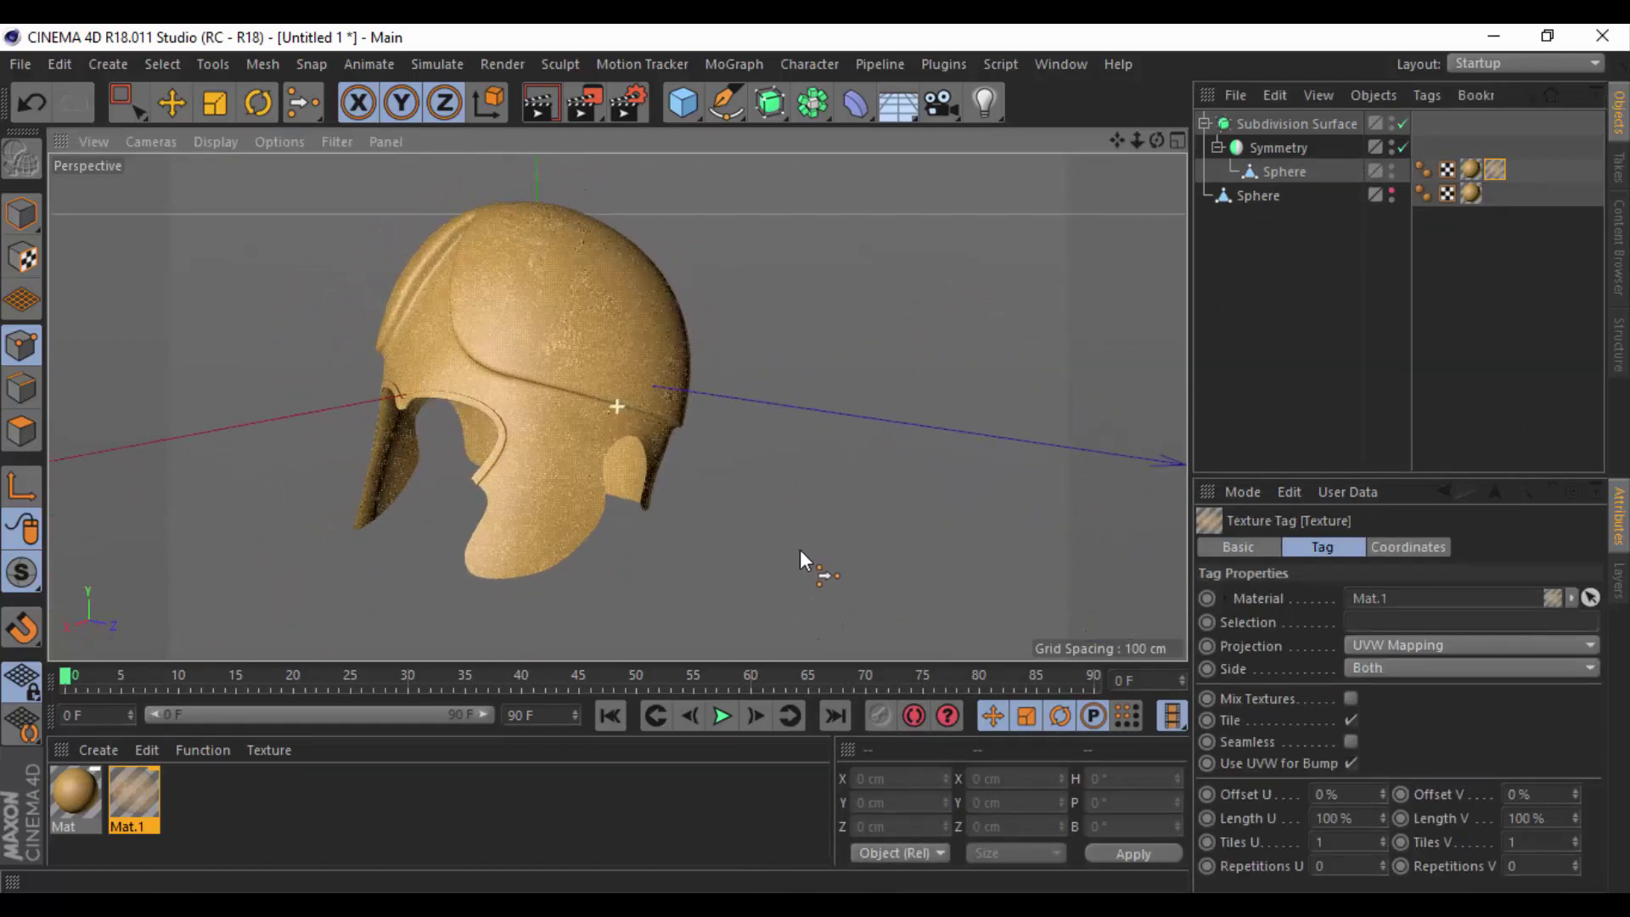
pyautogui.doubleClick(145, 792)
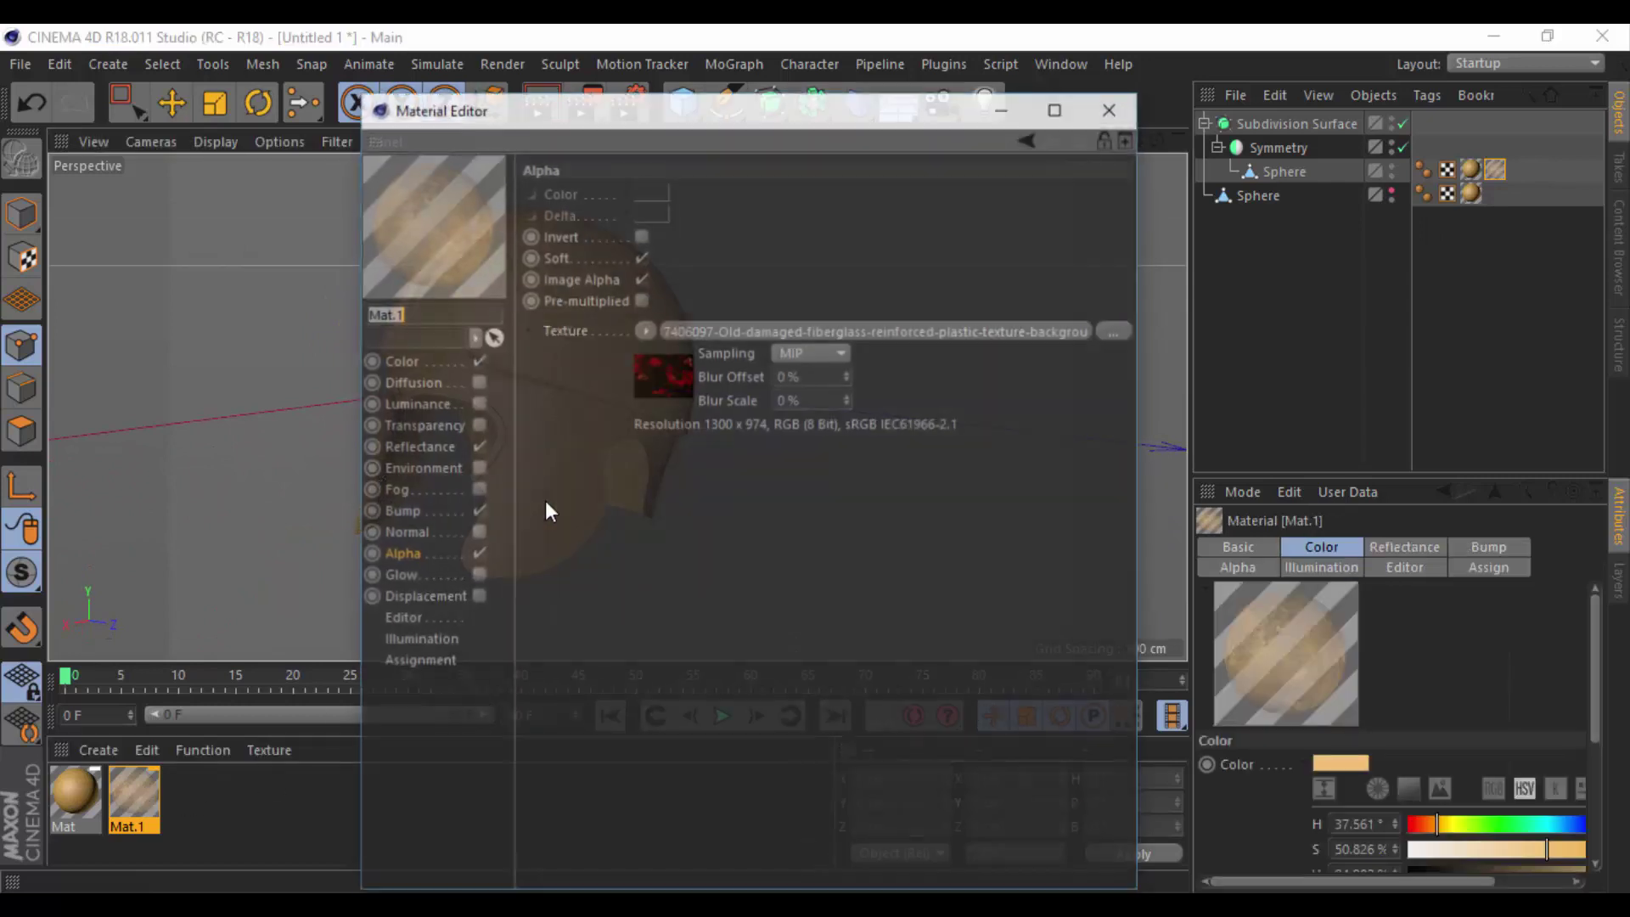
pyautogui.click(399, 362)
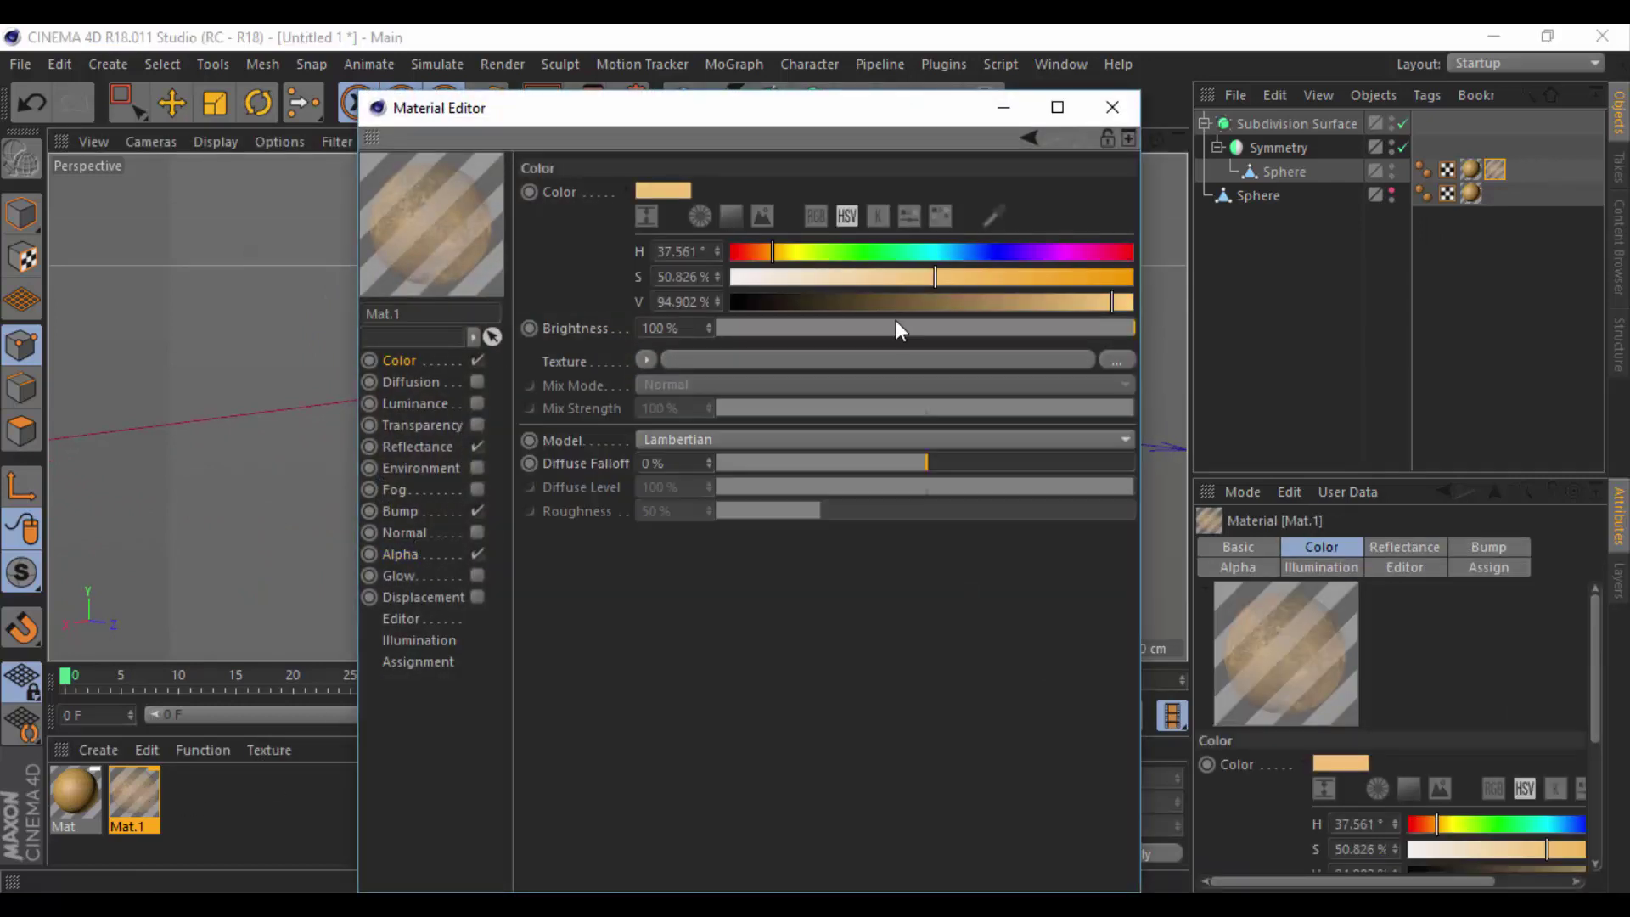
pyautogui.click(428, 554)
pyautogui.click(654, 375)
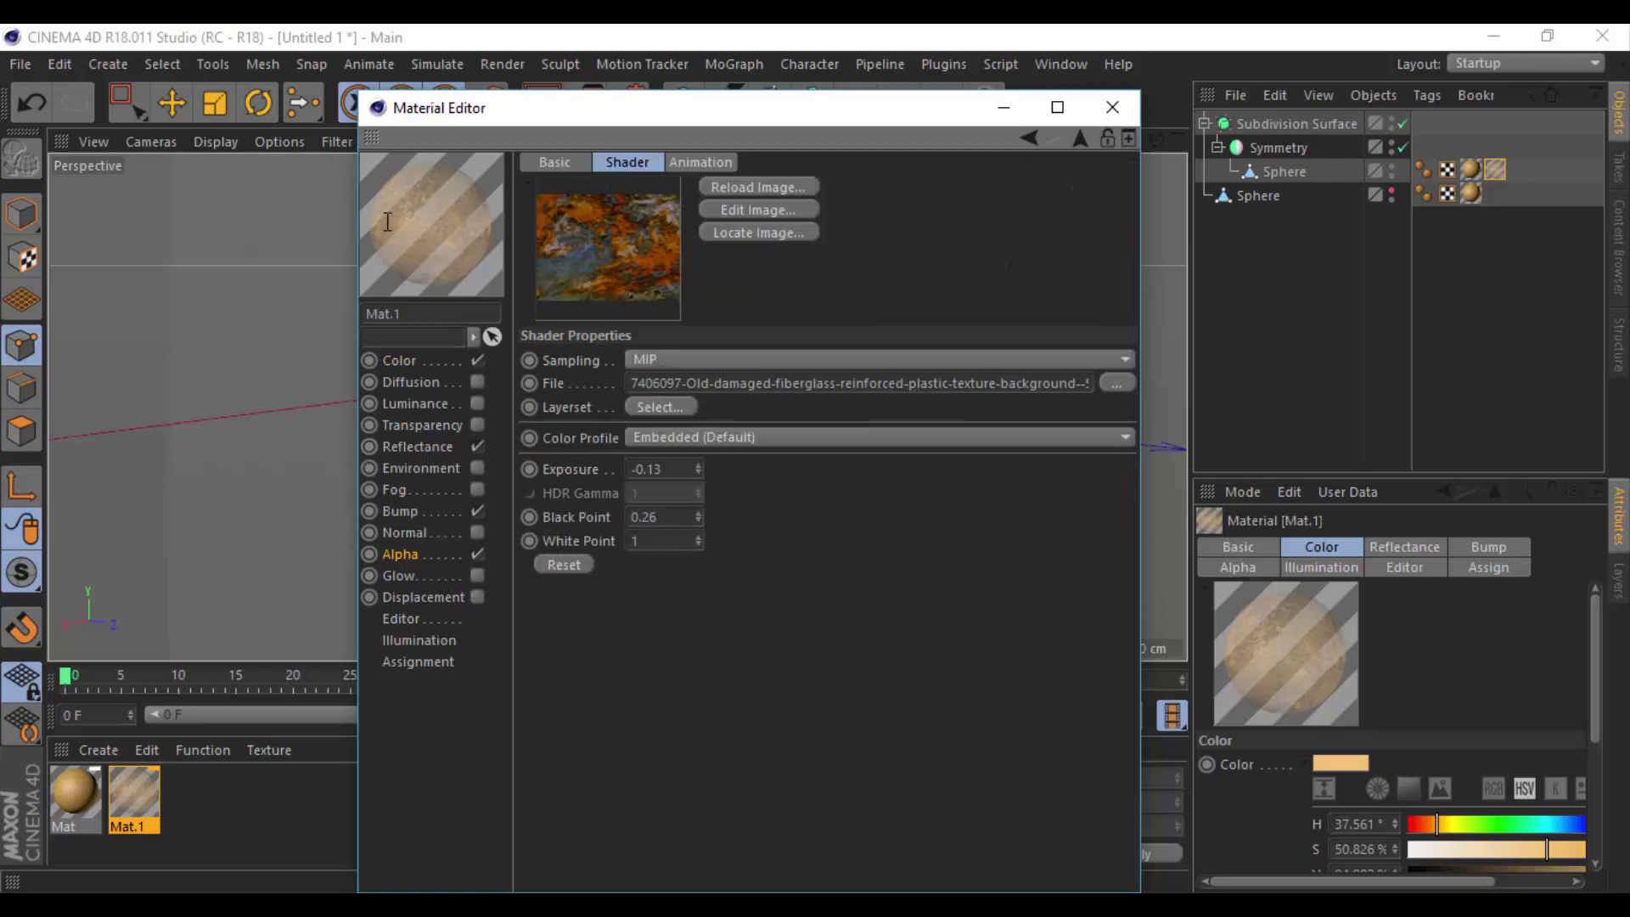
pyautogui.click(413, 552)
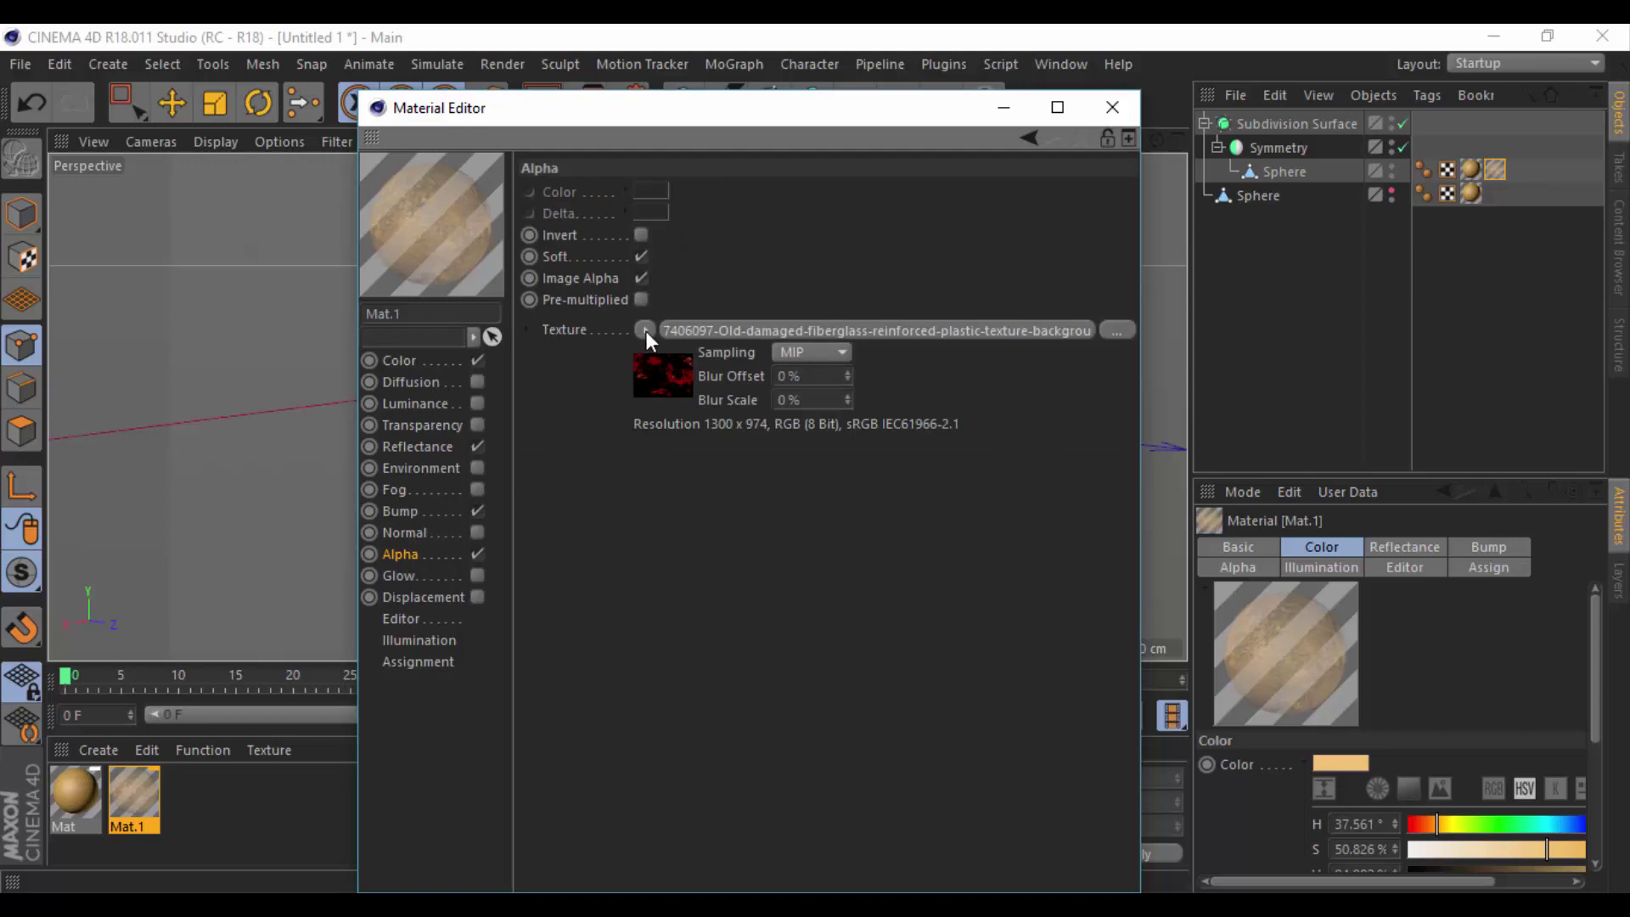
pyautogui.click(649, 365)
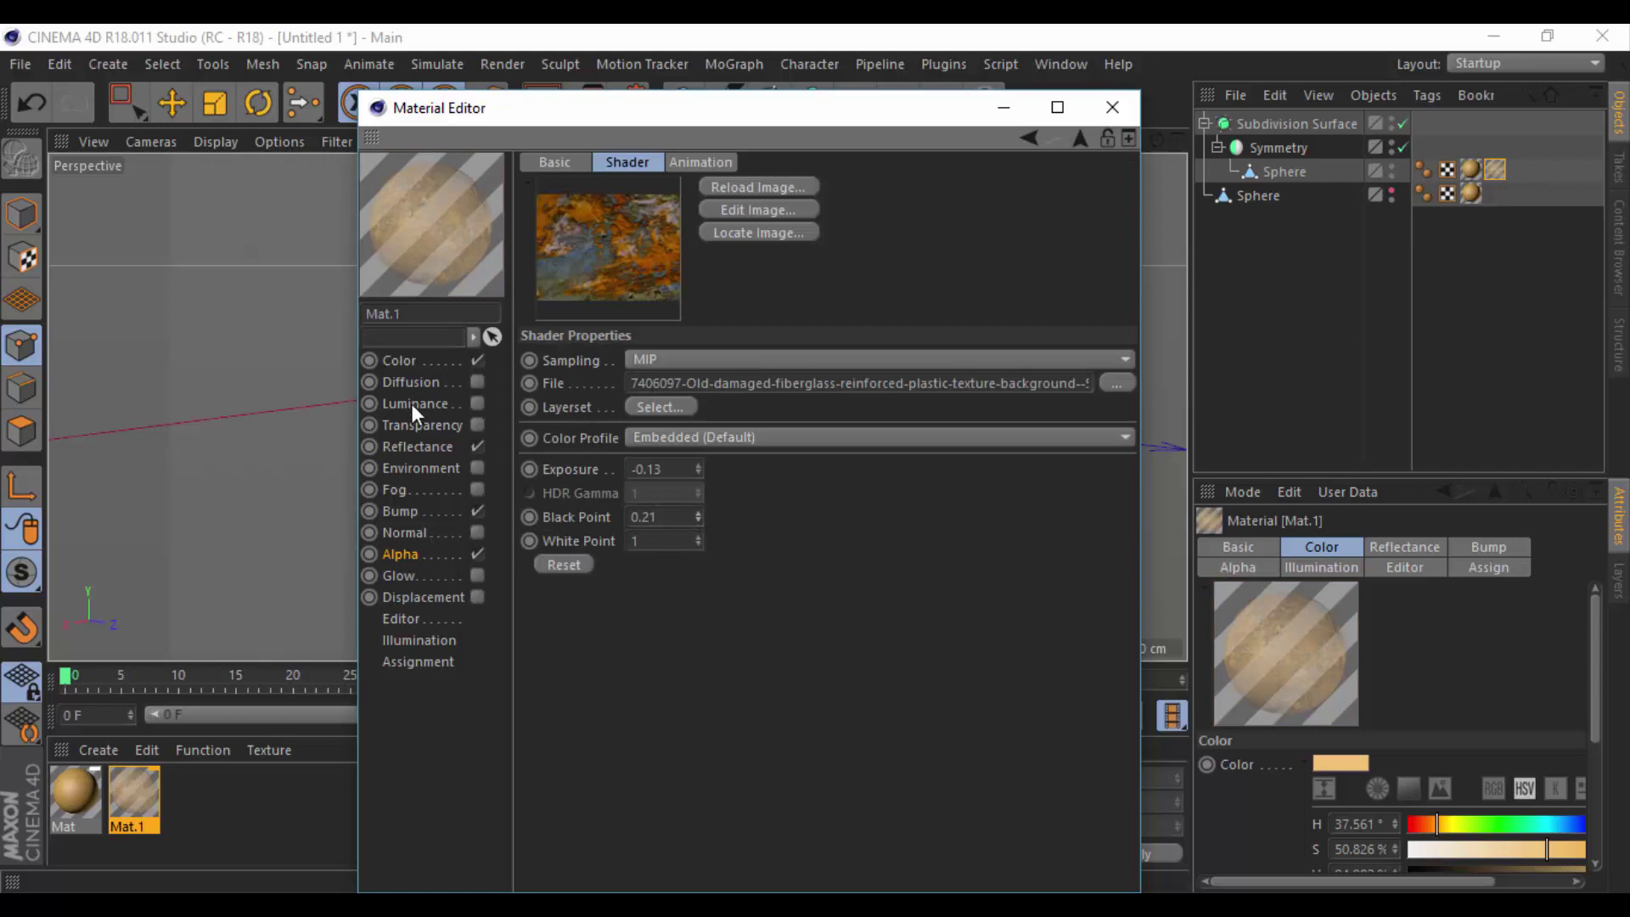
# Lower Mat.1's colour value to about 37–39% for a dark brown layer.
pyautogui.click(416, 360)
pyautogui.moveTo(978, 306); pyautogui.dragTo(889, 299)
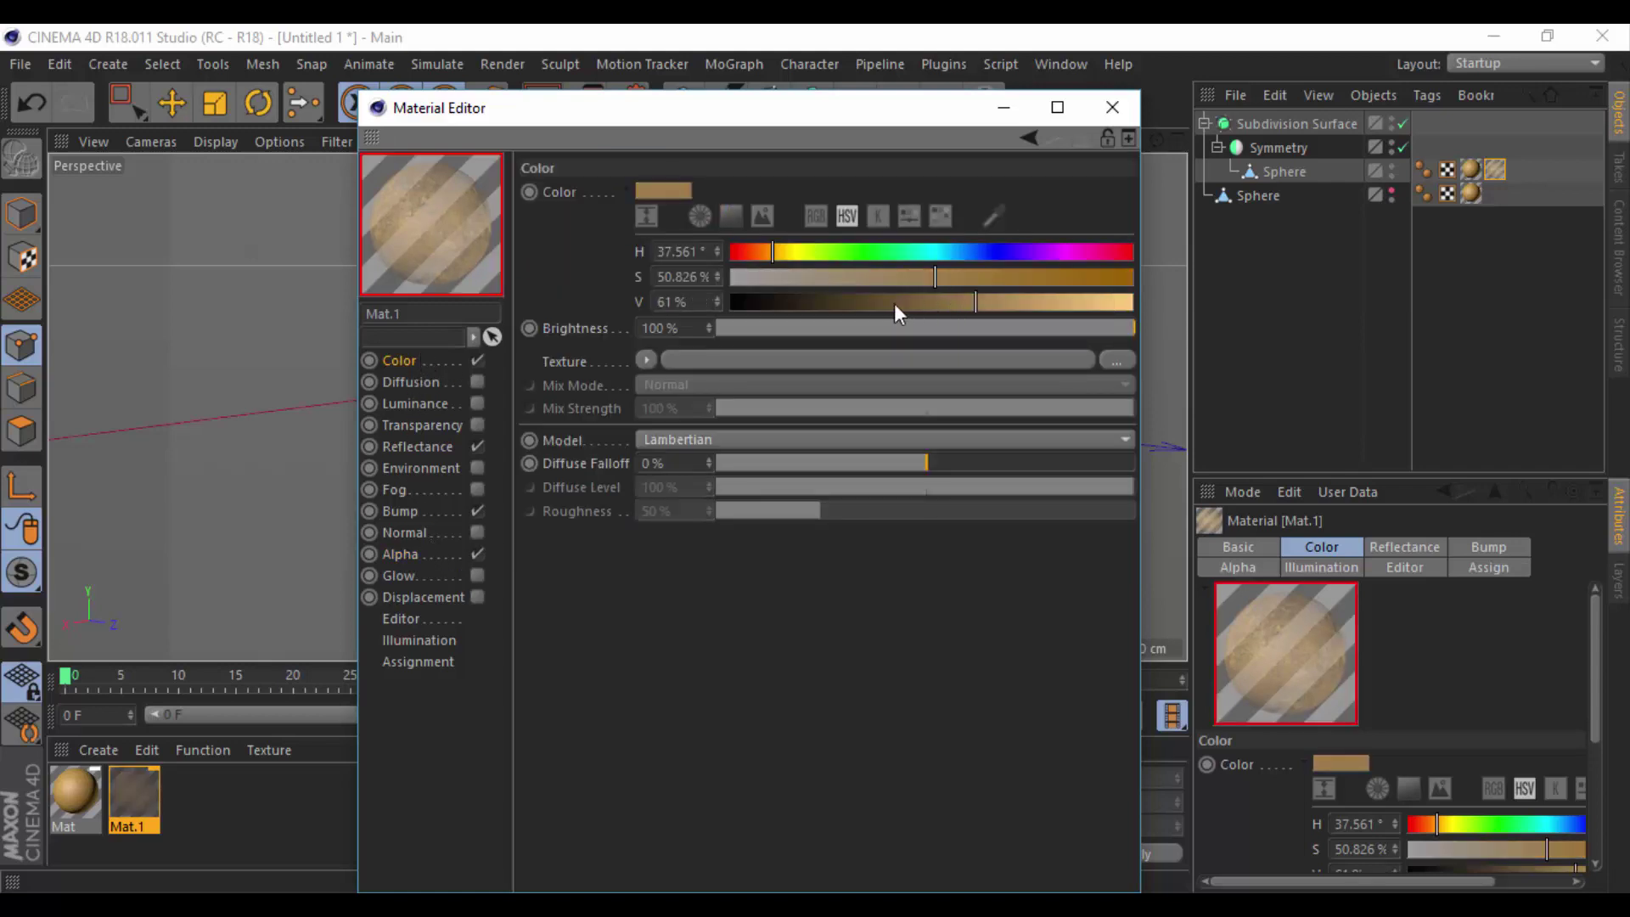
pyautogui.moveTo(847, 114)
pyautogui.mouseDown()
pyautogui.moveTo(1282, 236)
pyautogui.moveTo(1278, 221)
pyautogui.mouseUp()
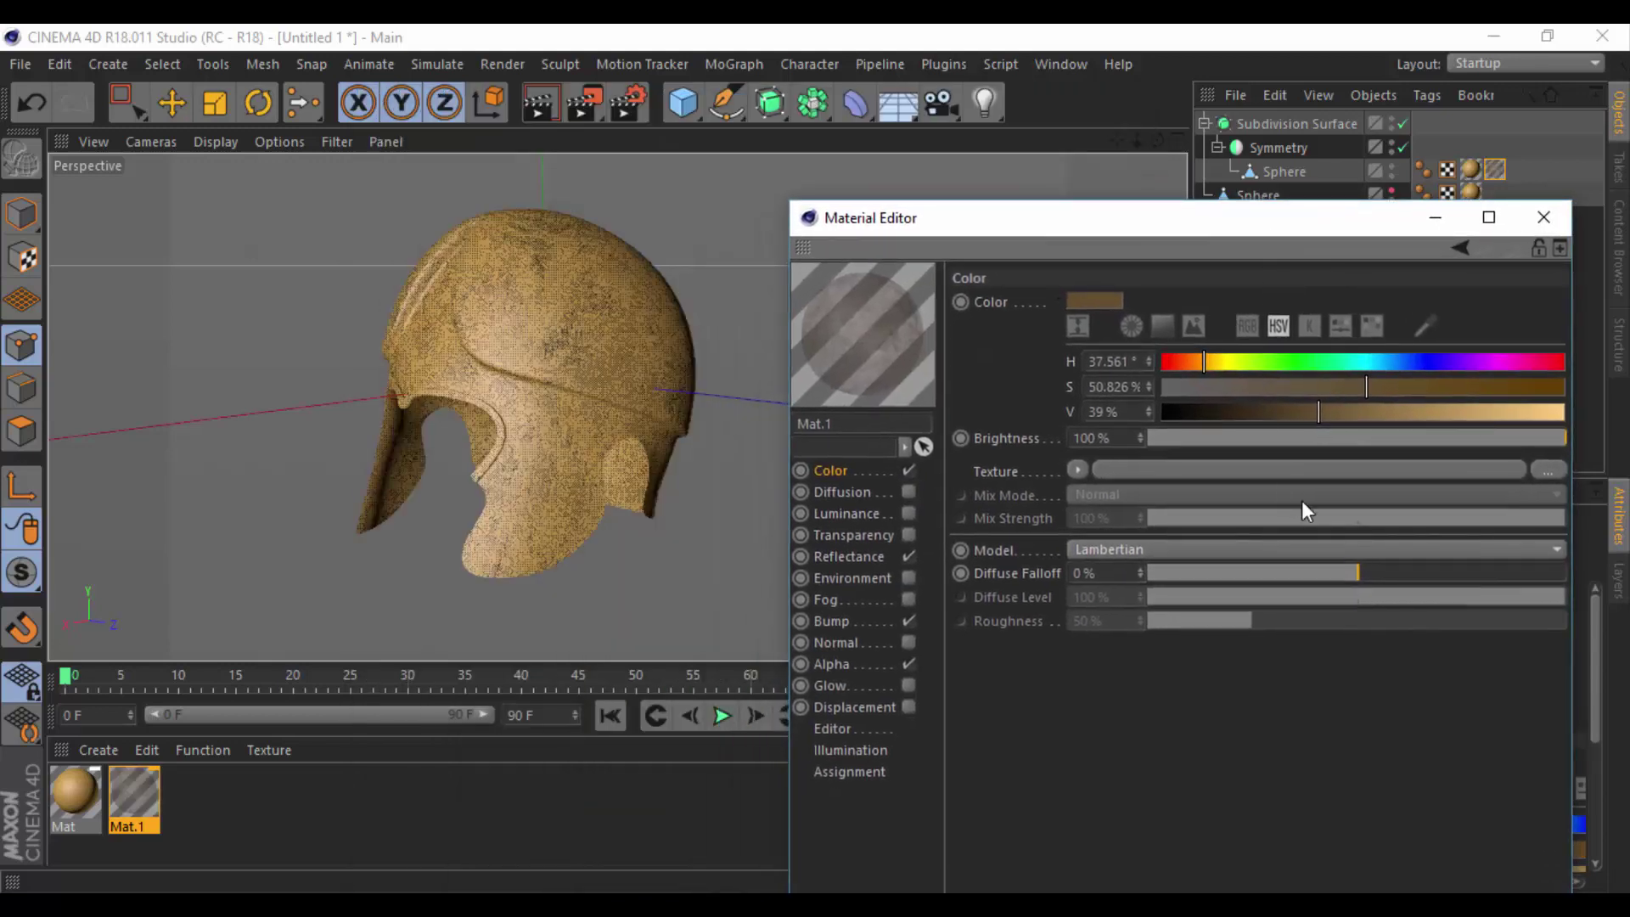
pyautogui.click(1311, 411)
pyautogui.click(1544, 226)
# Select and open the base Mat material, then close its editor.
pyautogui.click(90, 801)
pyautogui.doubleClick(90, 801)
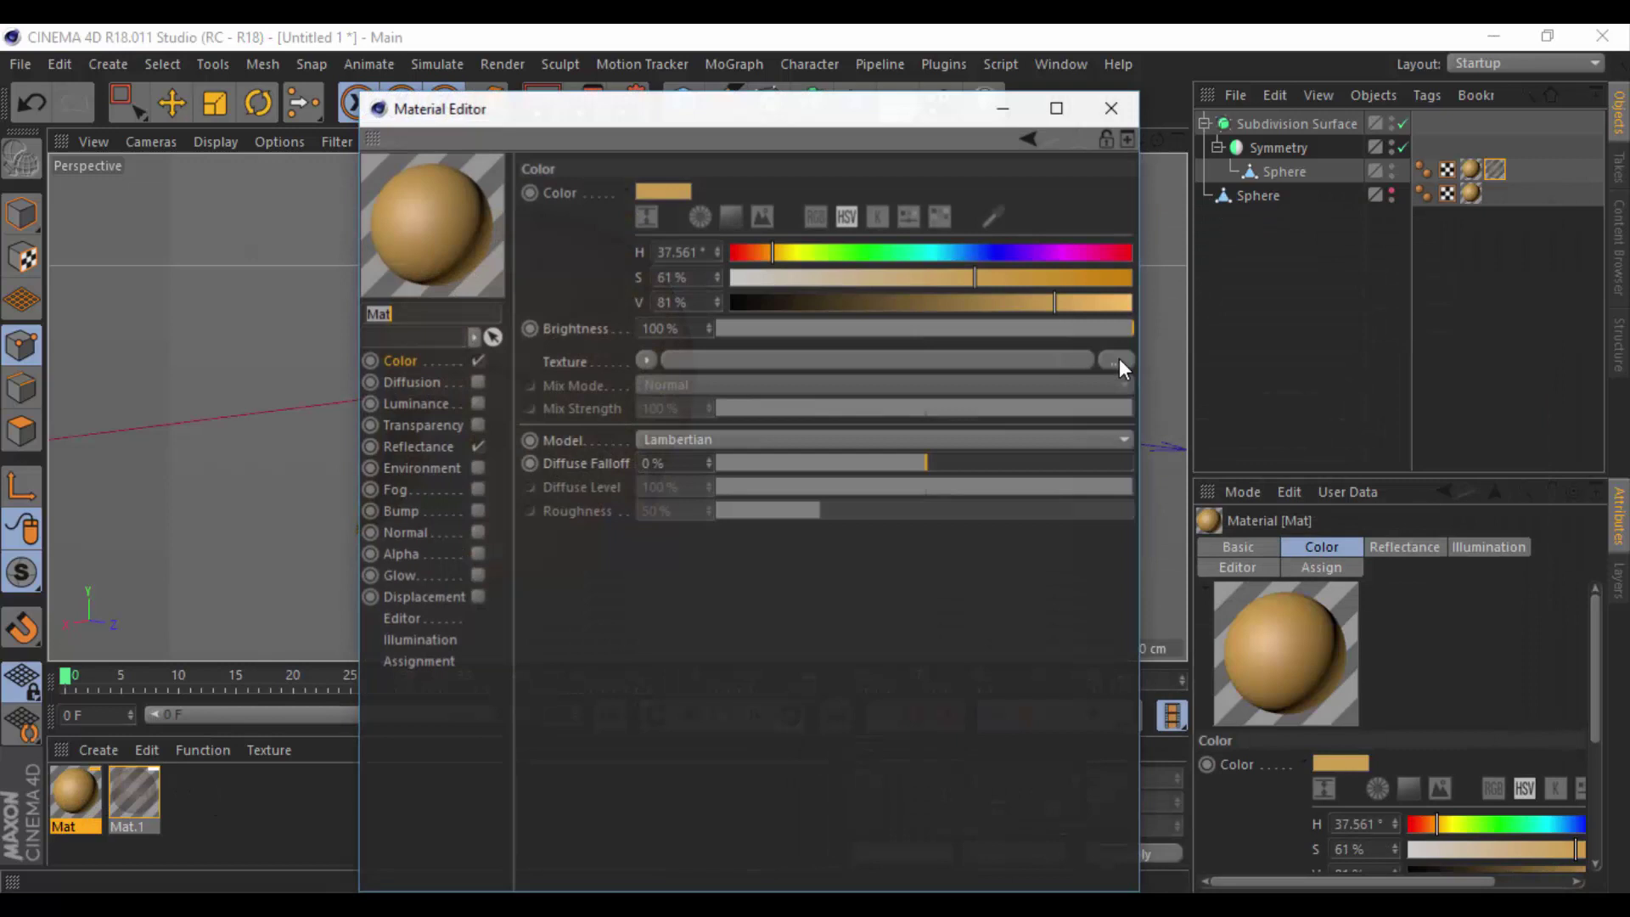
pyautogui.click(1117, 106)
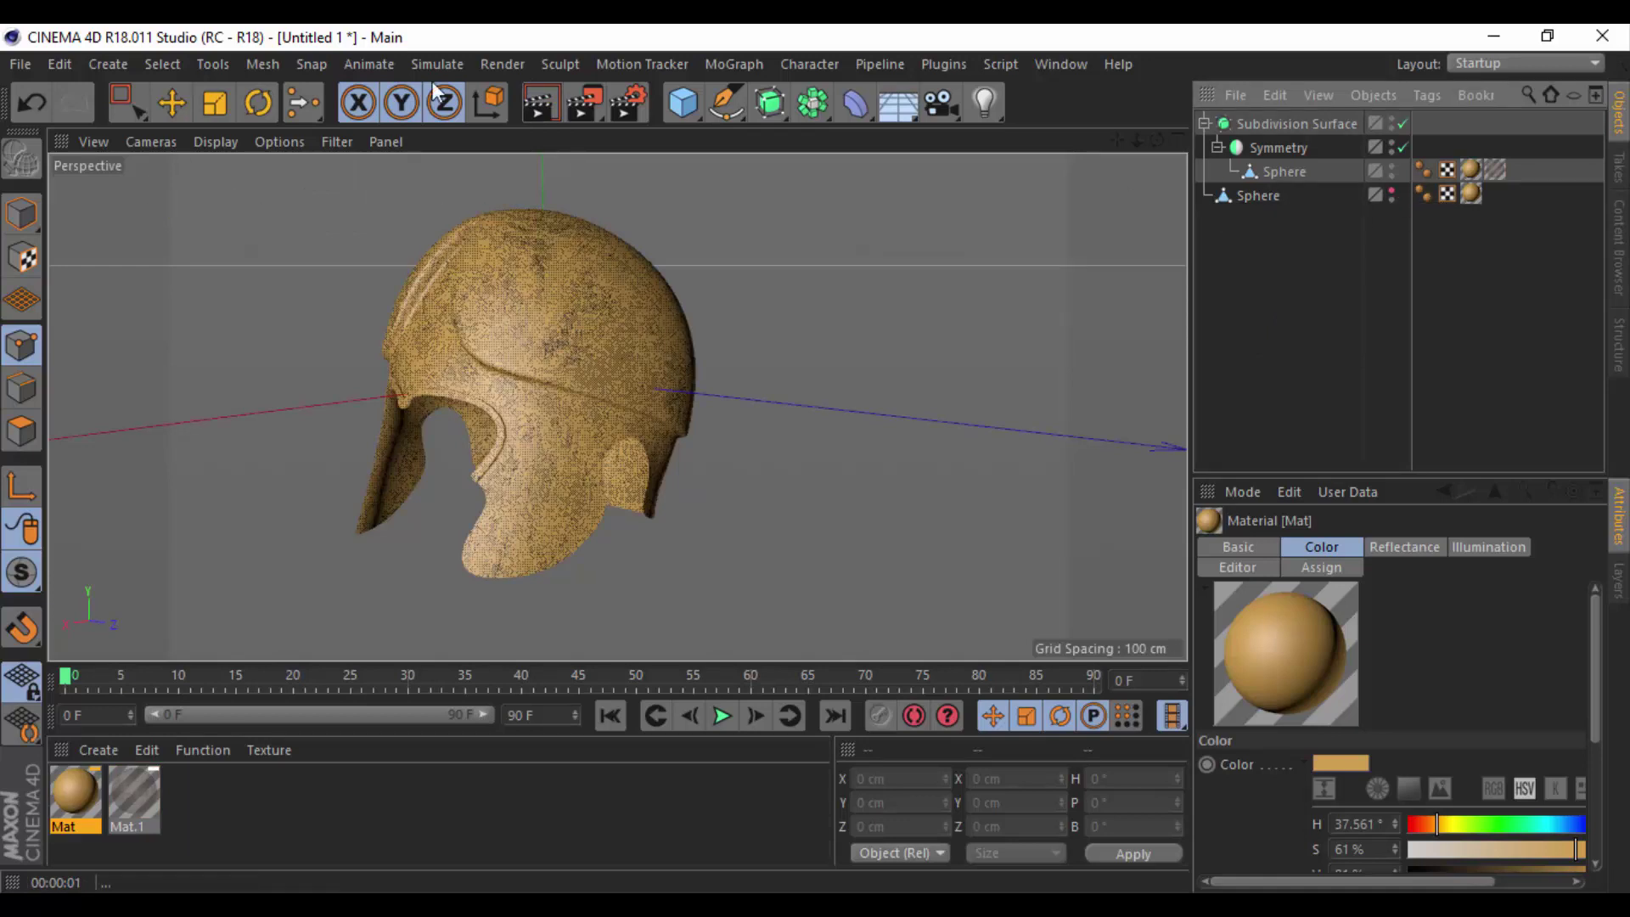
# Preview-render the helmet, including a closer zoomed-in view.
pyautogui.click(538, 101)
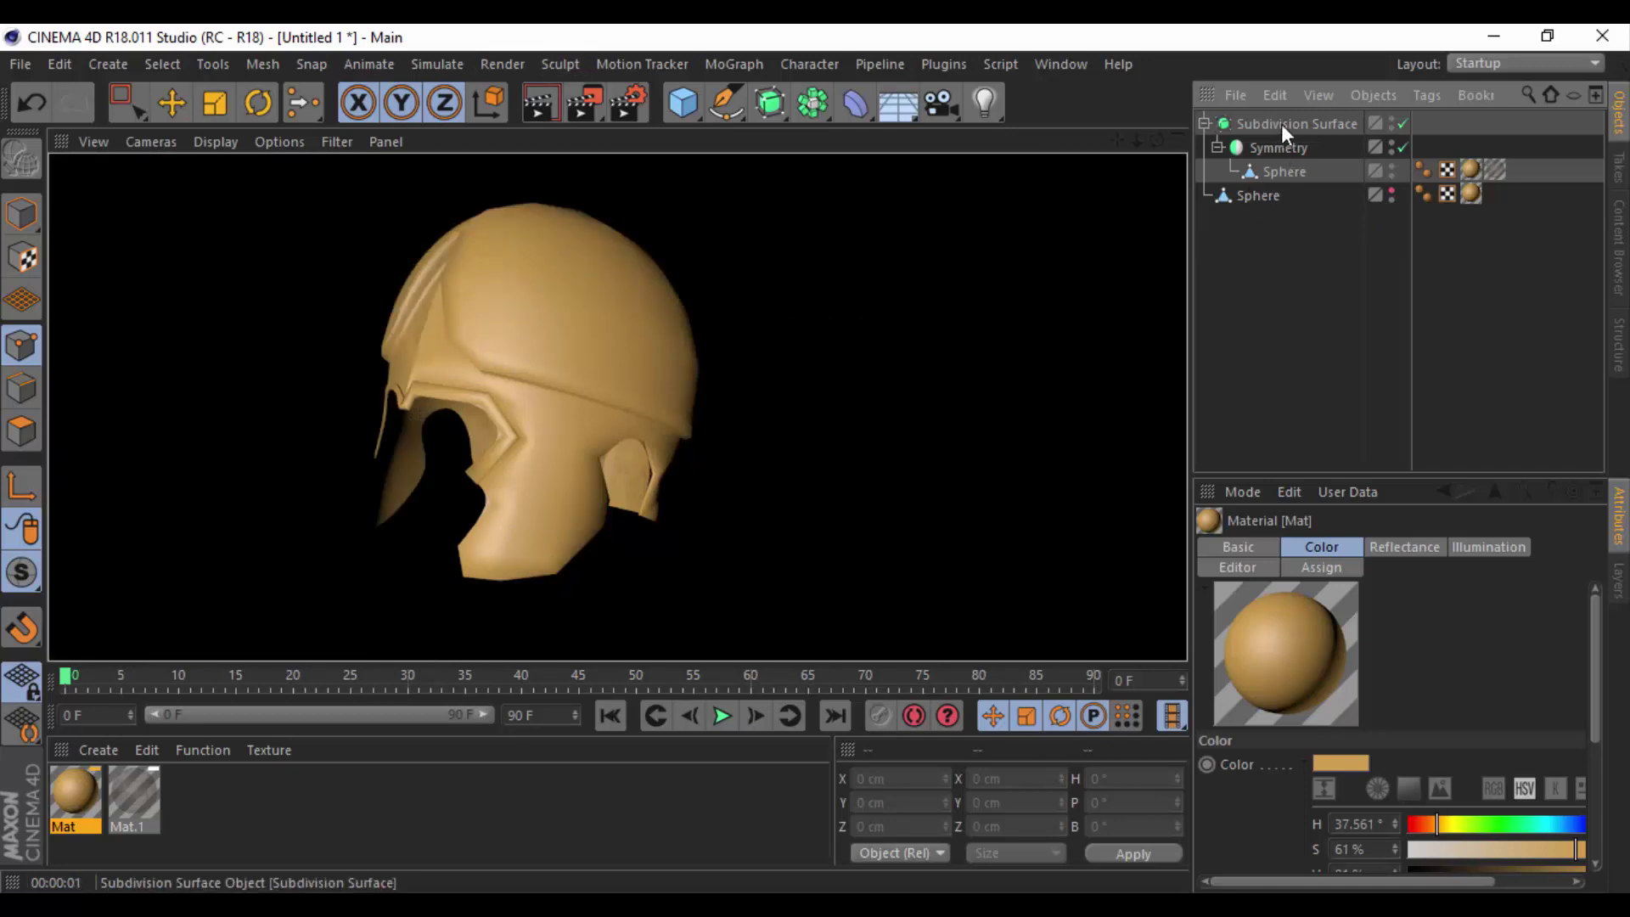
pyautogui.click(1281, 124)
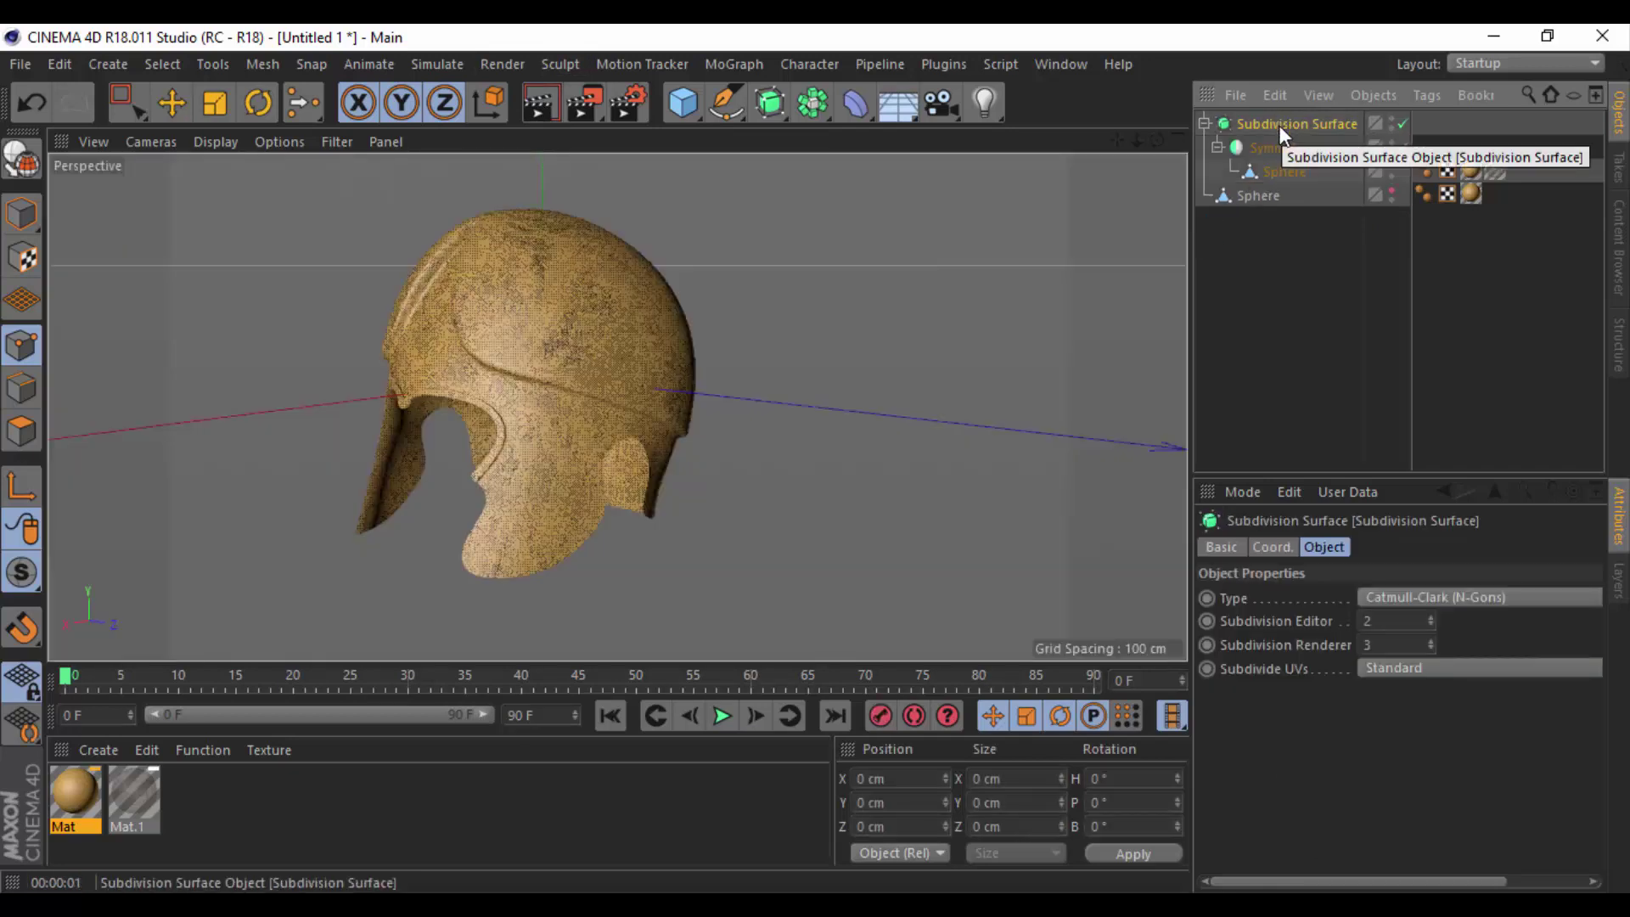
pyautogui.click(1282, 169)
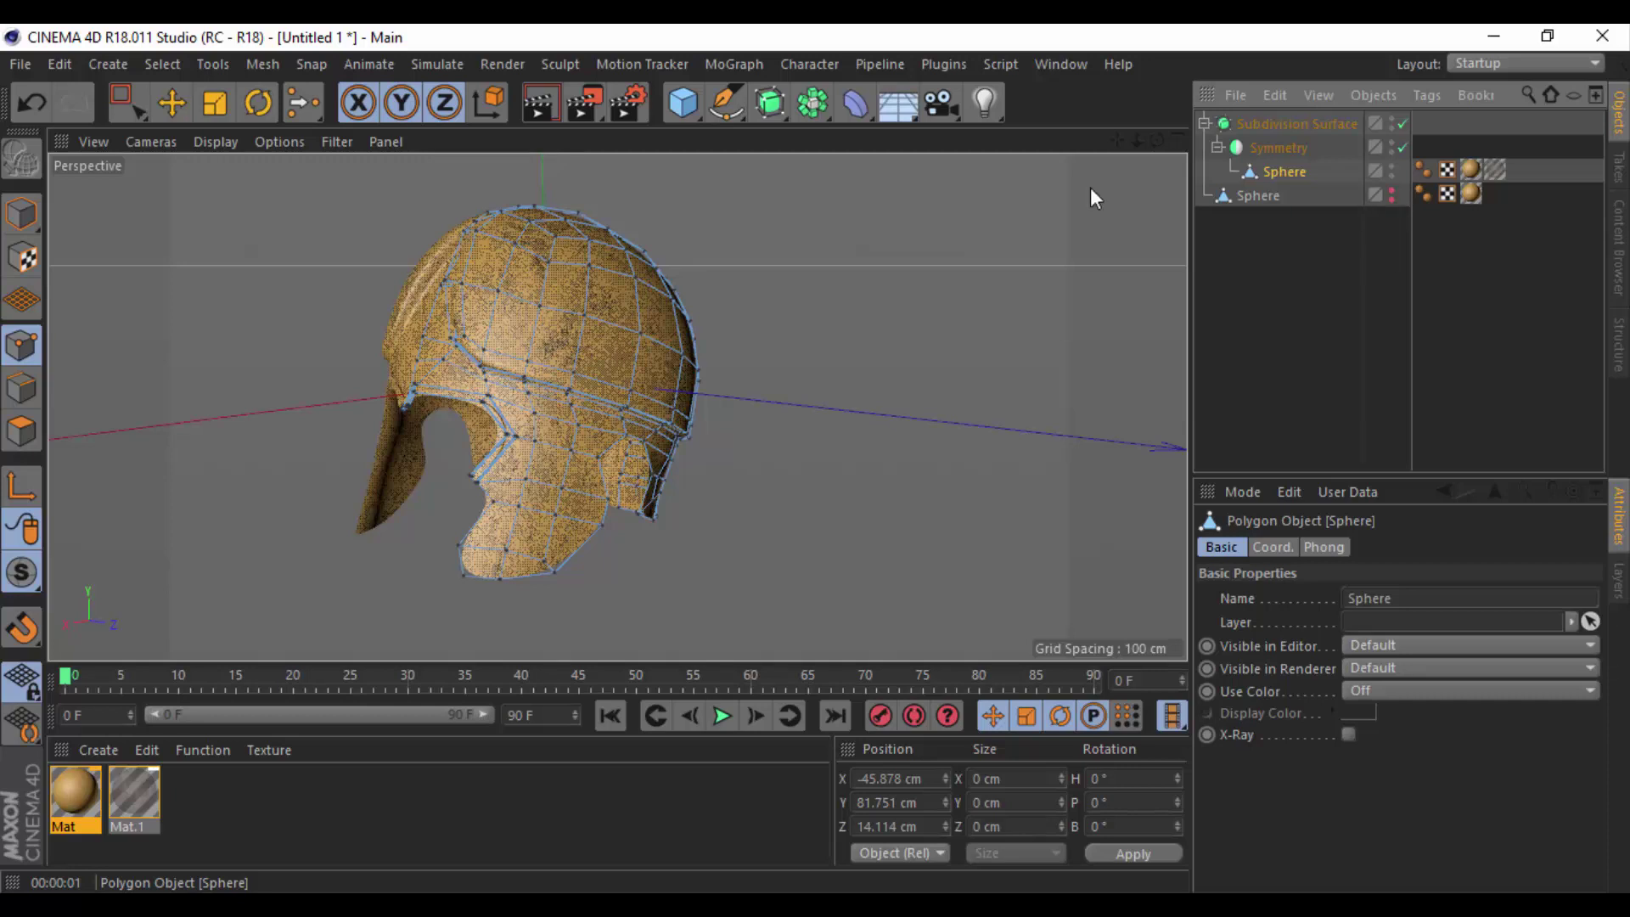
pyautogui.click(539, 102)
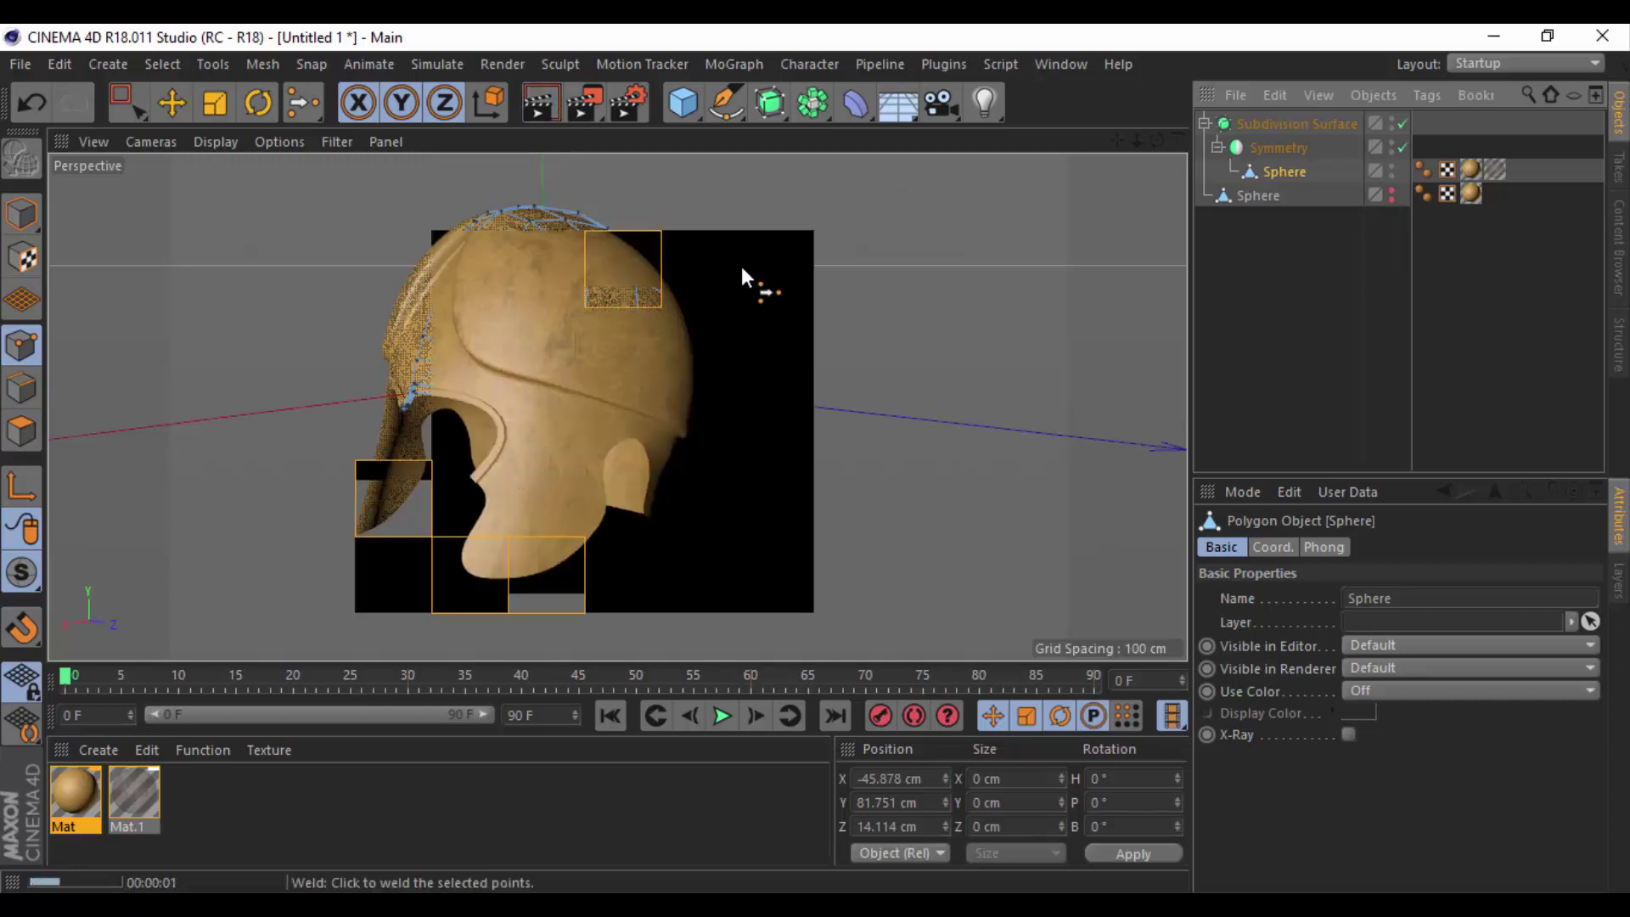
pyautogui.scroll(2, 533, 405)
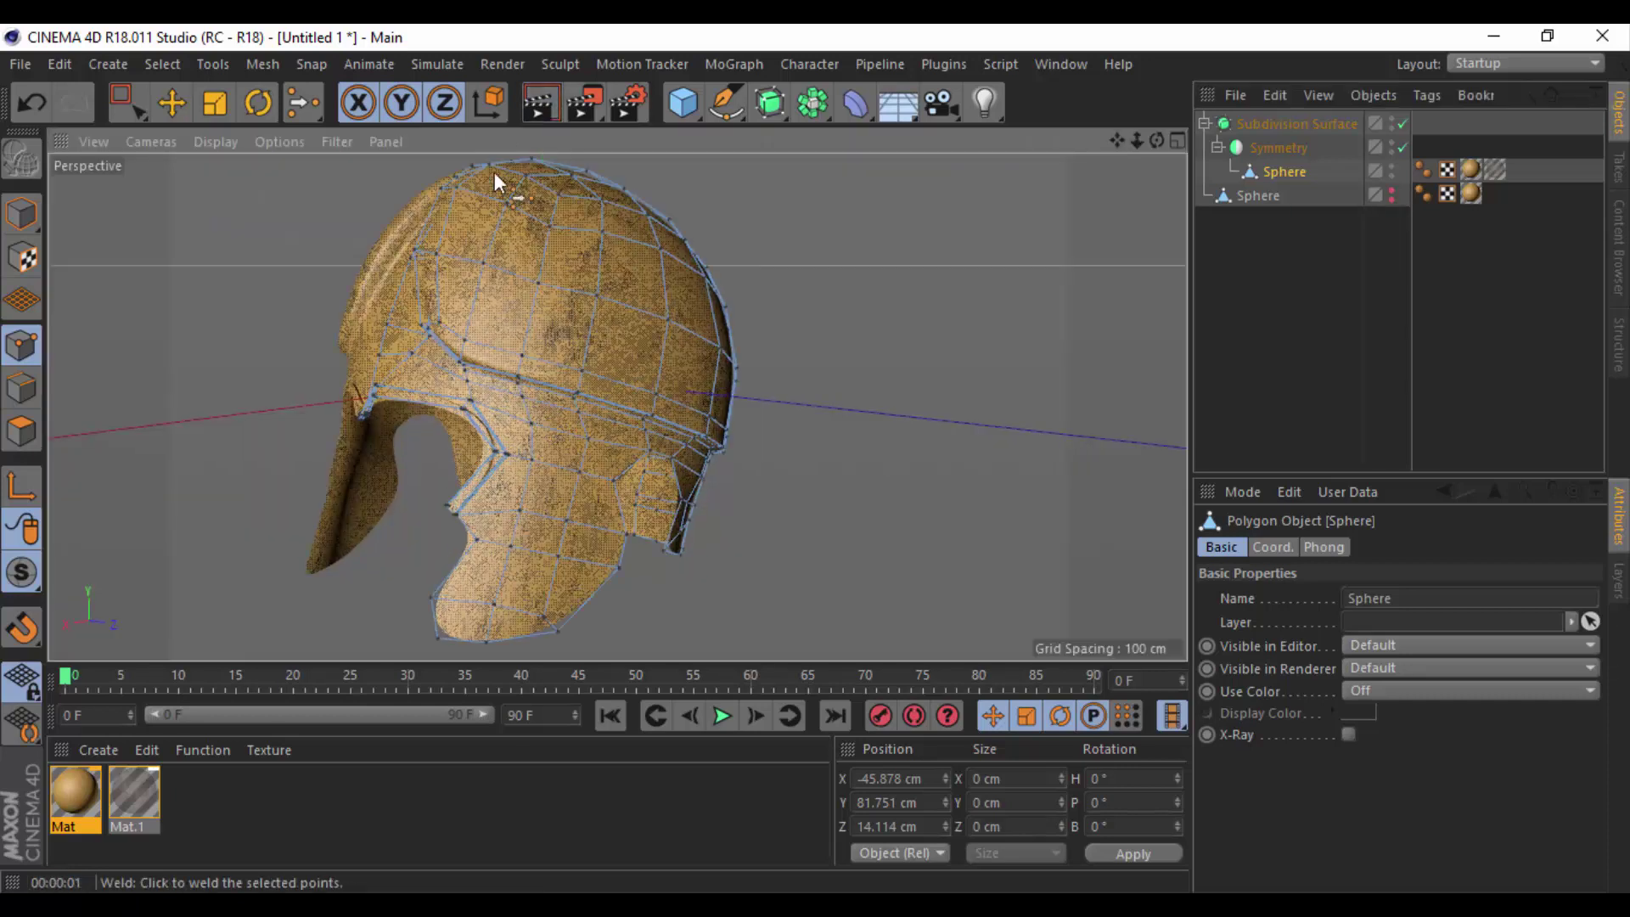
pyautogui.click(539, 102)
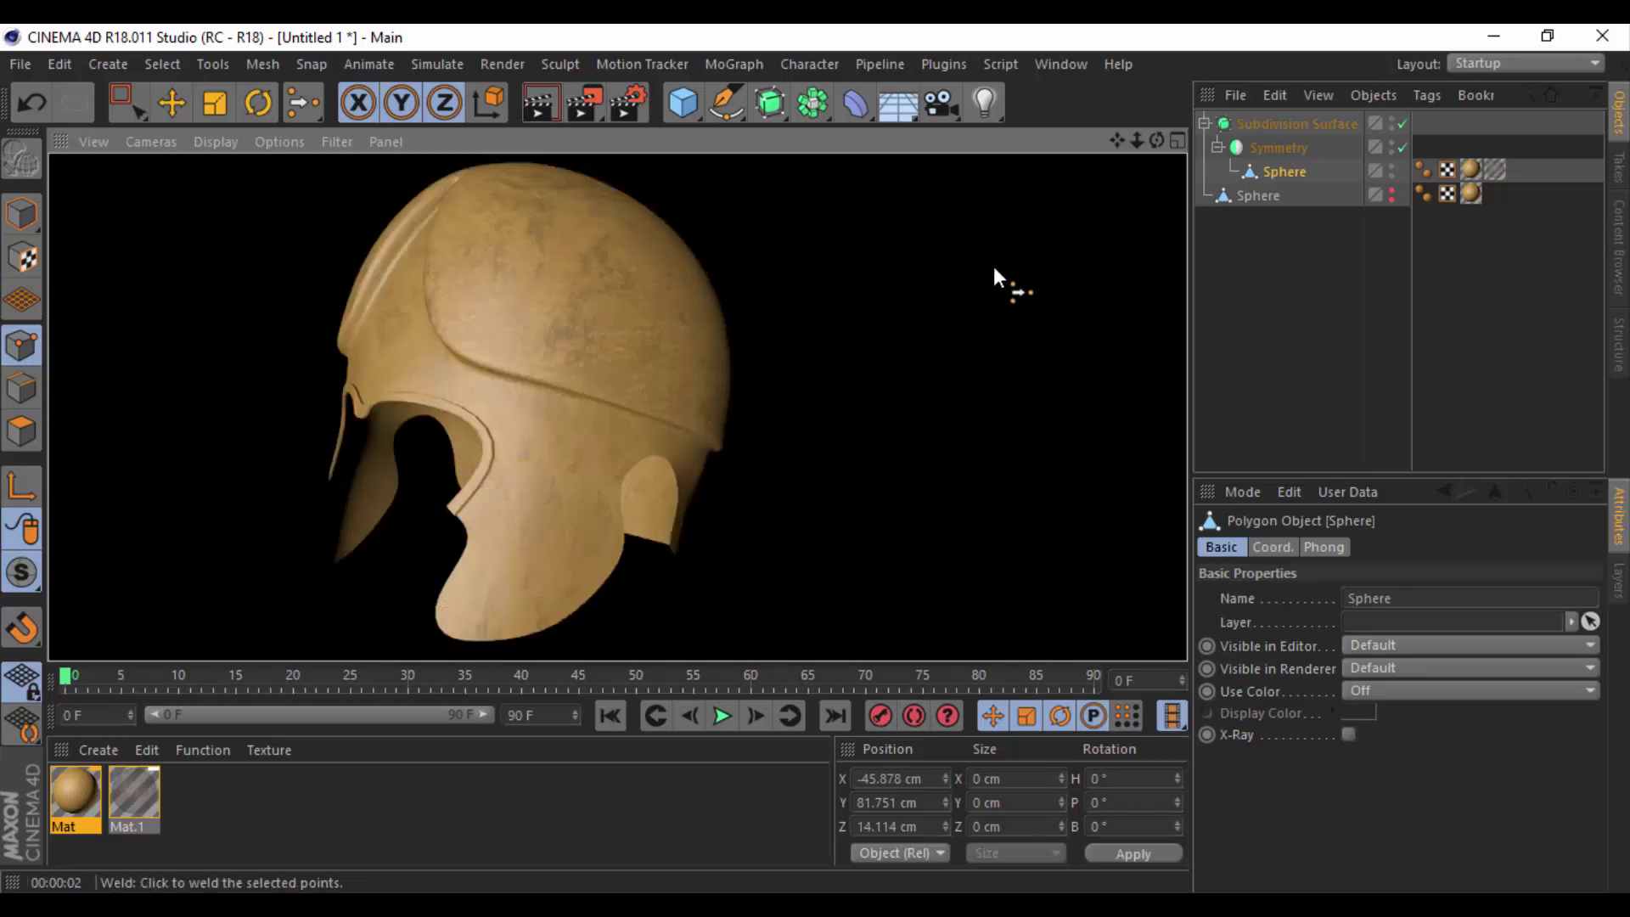
# Set Subdivision Surface editor level 3 and render level 4, then render again.
pyautogui.click(1296, 123)
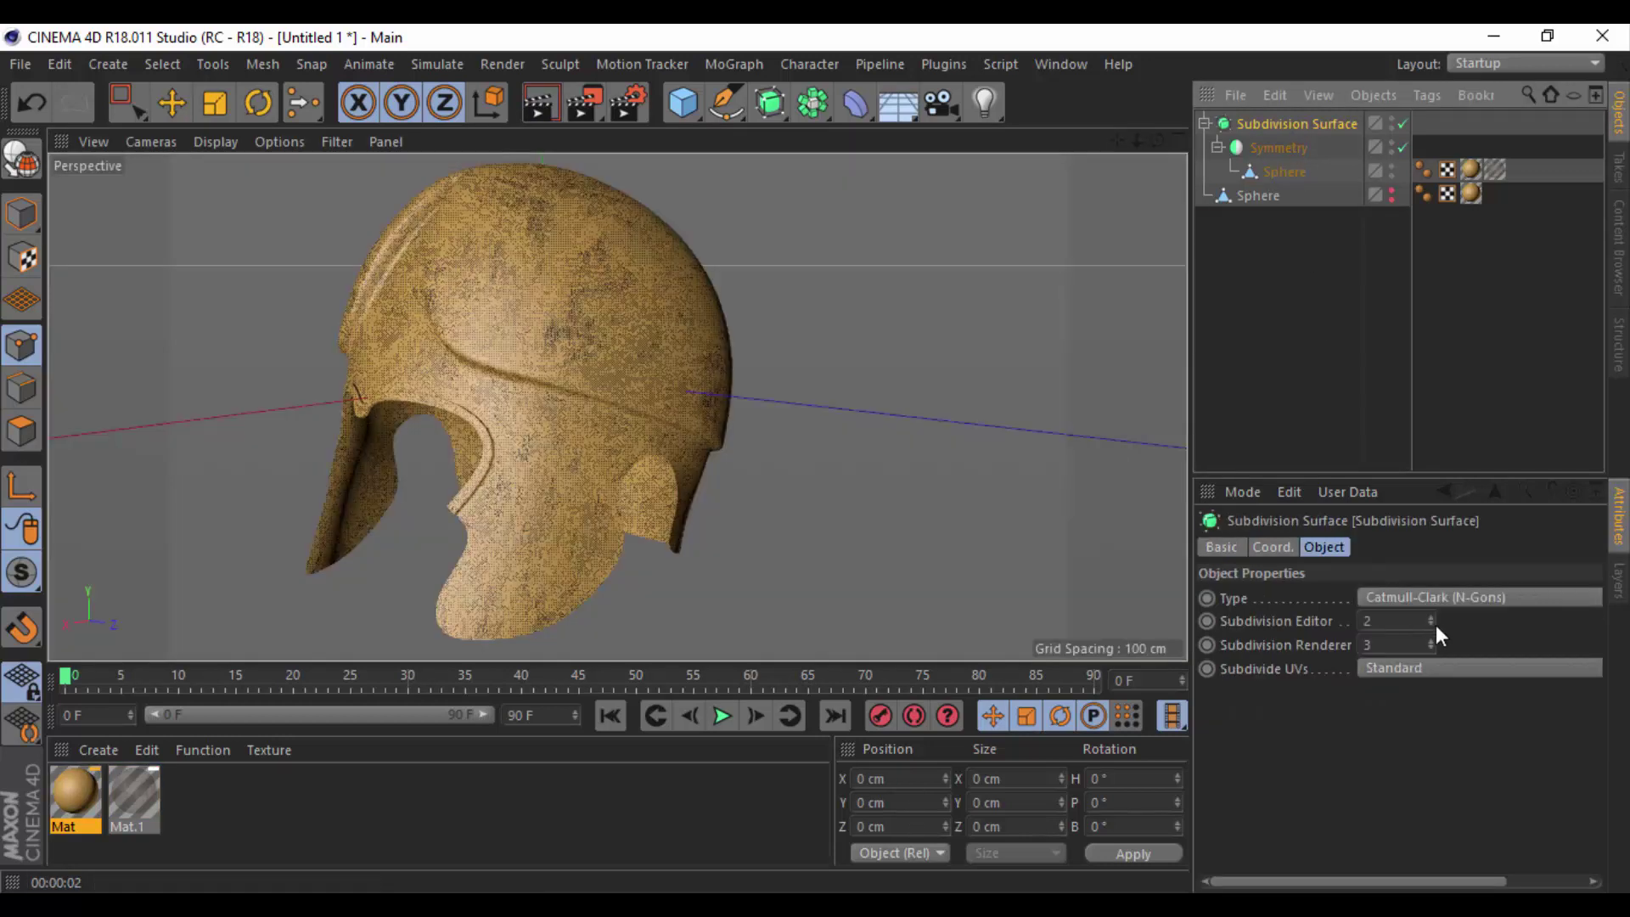
pyautogui.click(1431, 618)
pyautogui.click(1431, 649)
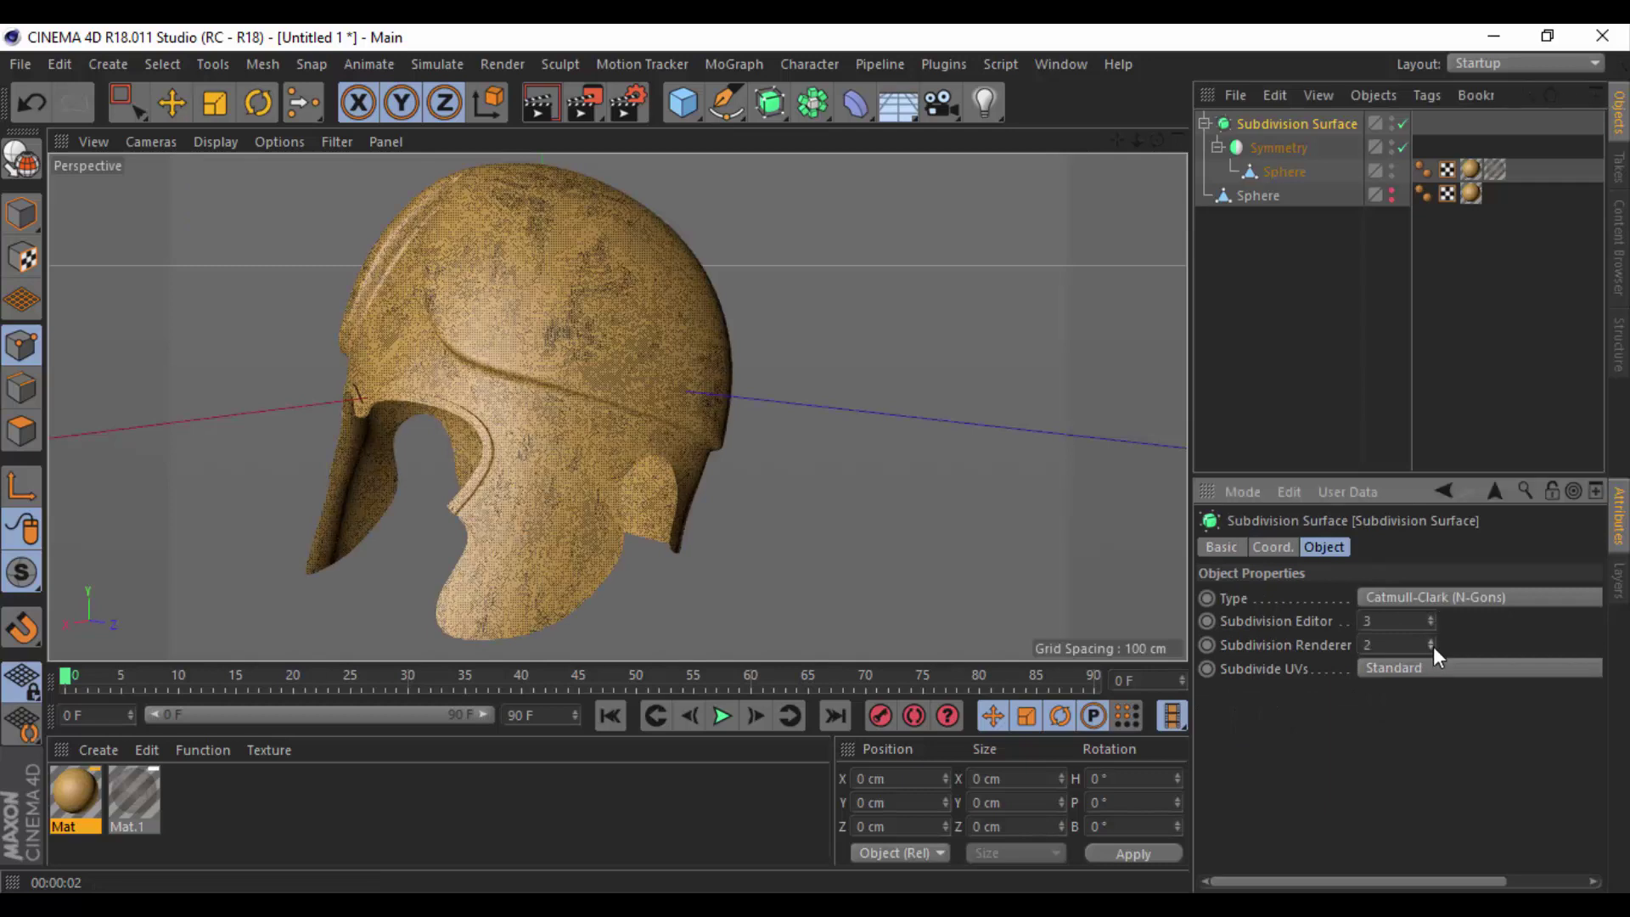
pyautogui.click(538, 99)
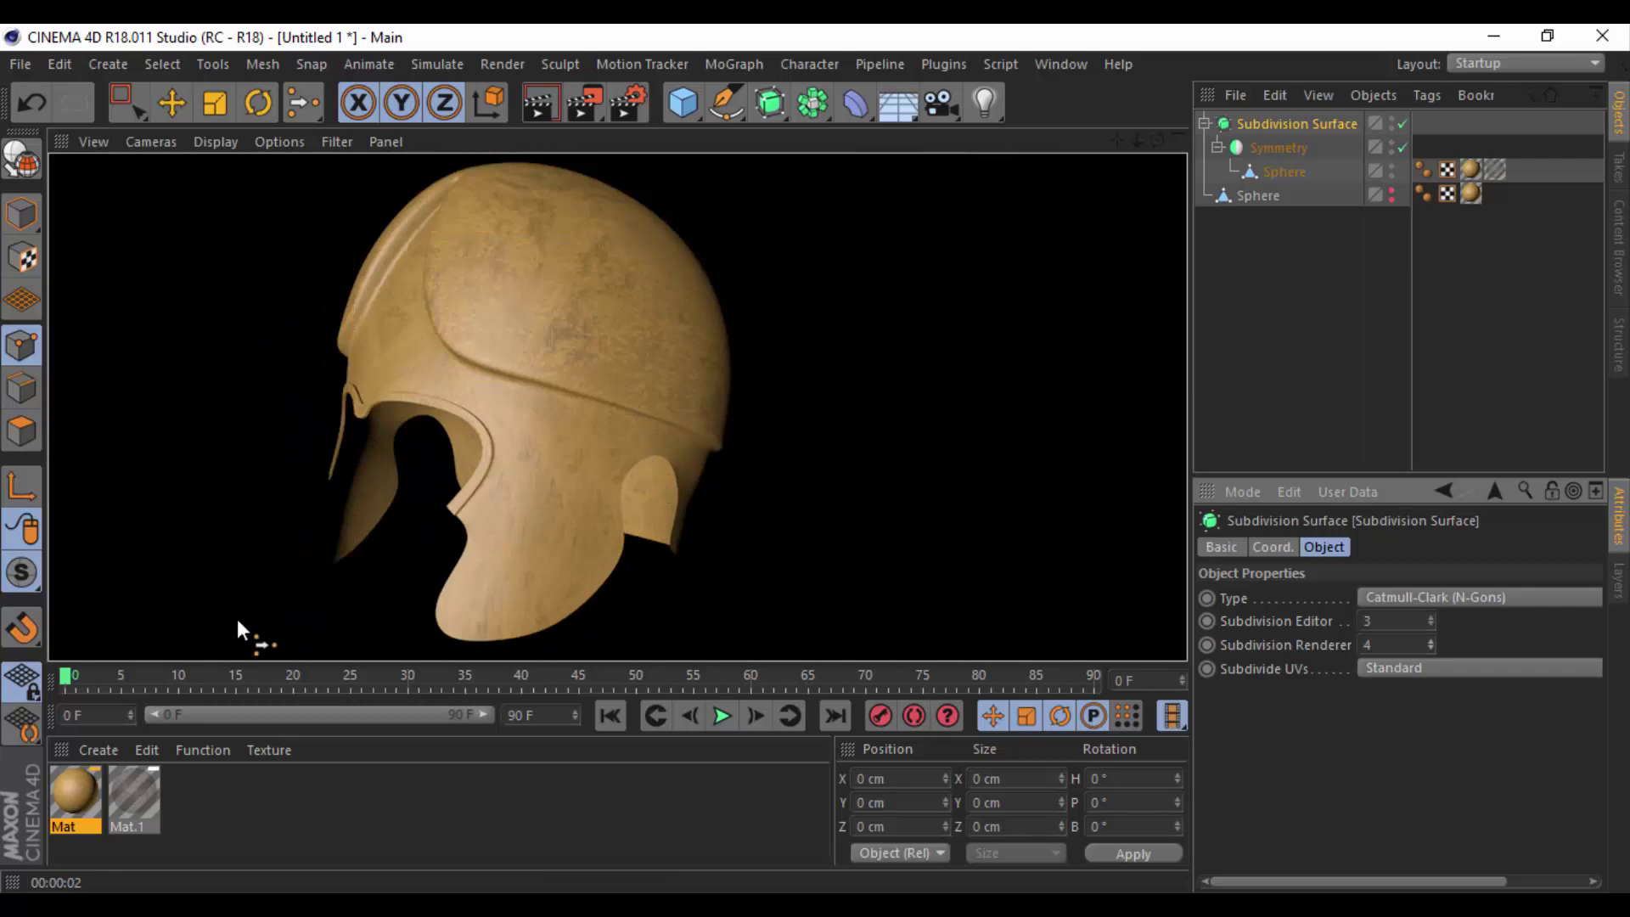
# Turn Mat's bump back on at -65% strength and render the pitted helmet.
pyautogui.doubleClick(74, 802)
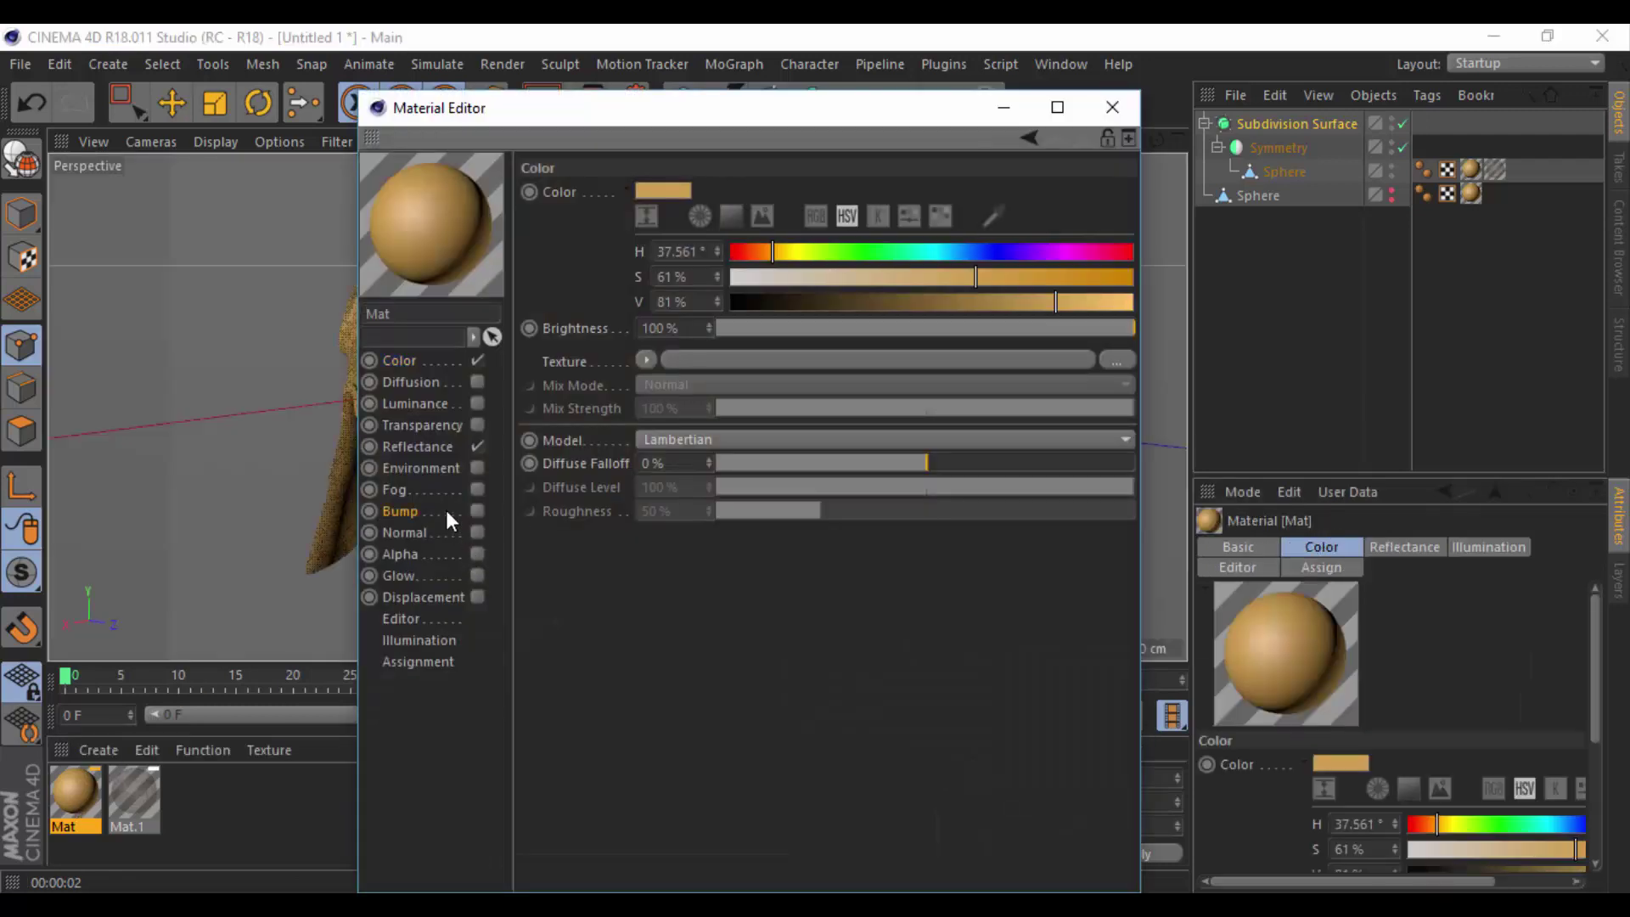
pyautogui.click(477, 511)
pyautogui.moveTo(985, 192)
pyautogui.mouseDown()
pyautogui.moveTo(1040, 192)
pyautogui.moveTo(737, 192)
pyautogui.moveTo(818, 191)
pyautogui.mouseUp()
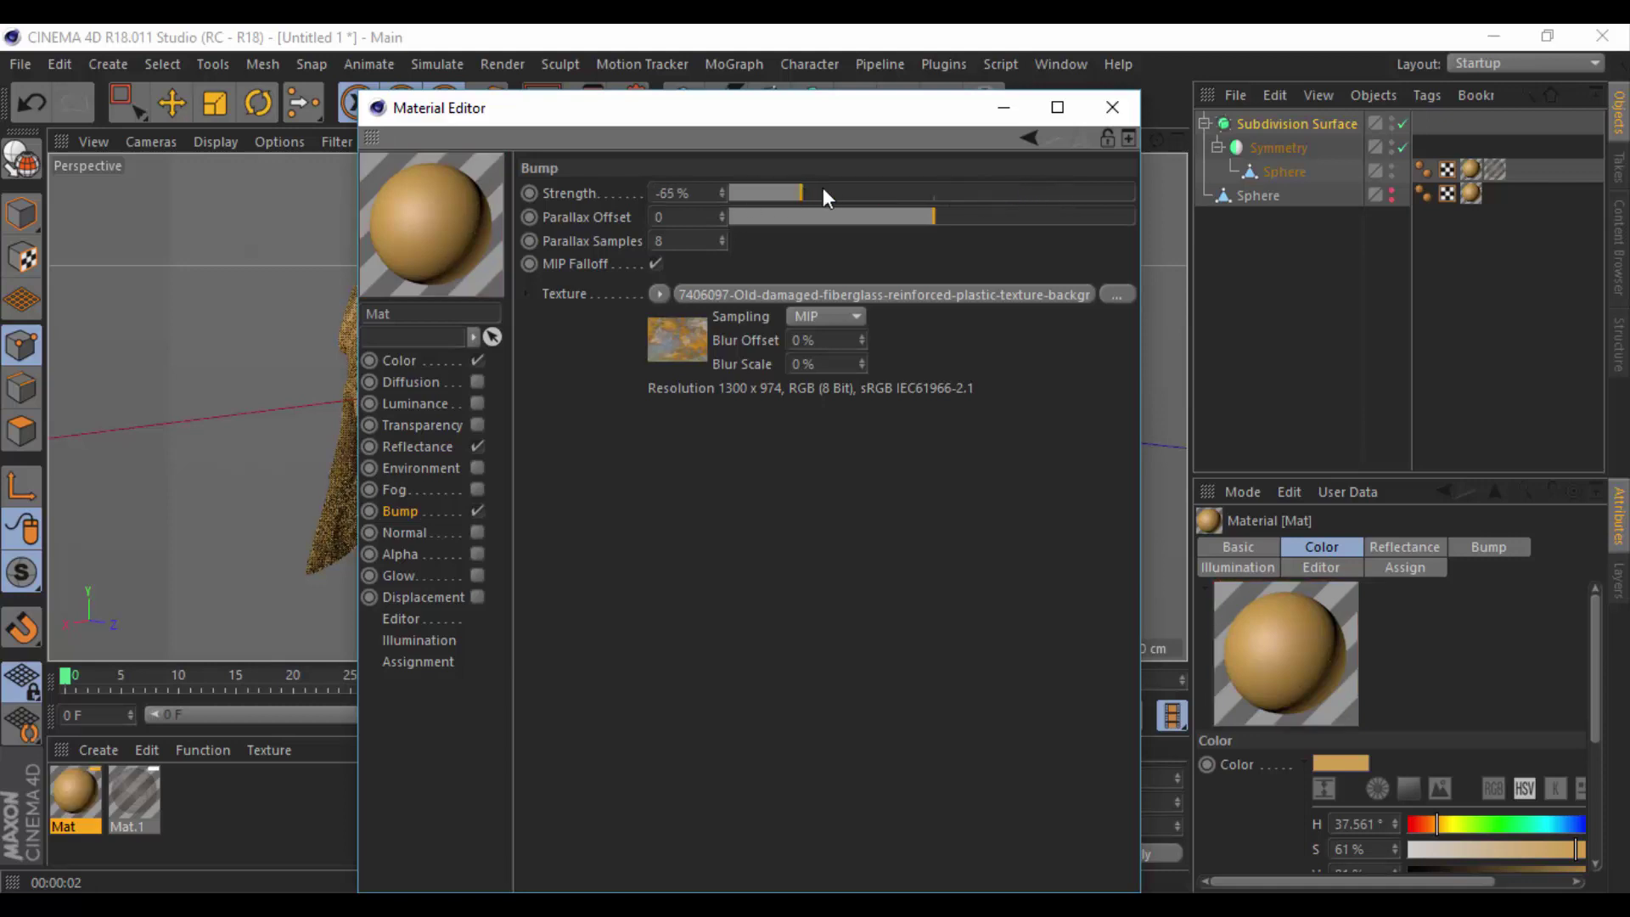
pyautogui.click(1113, 109)
pyautogui.click(542, 98)
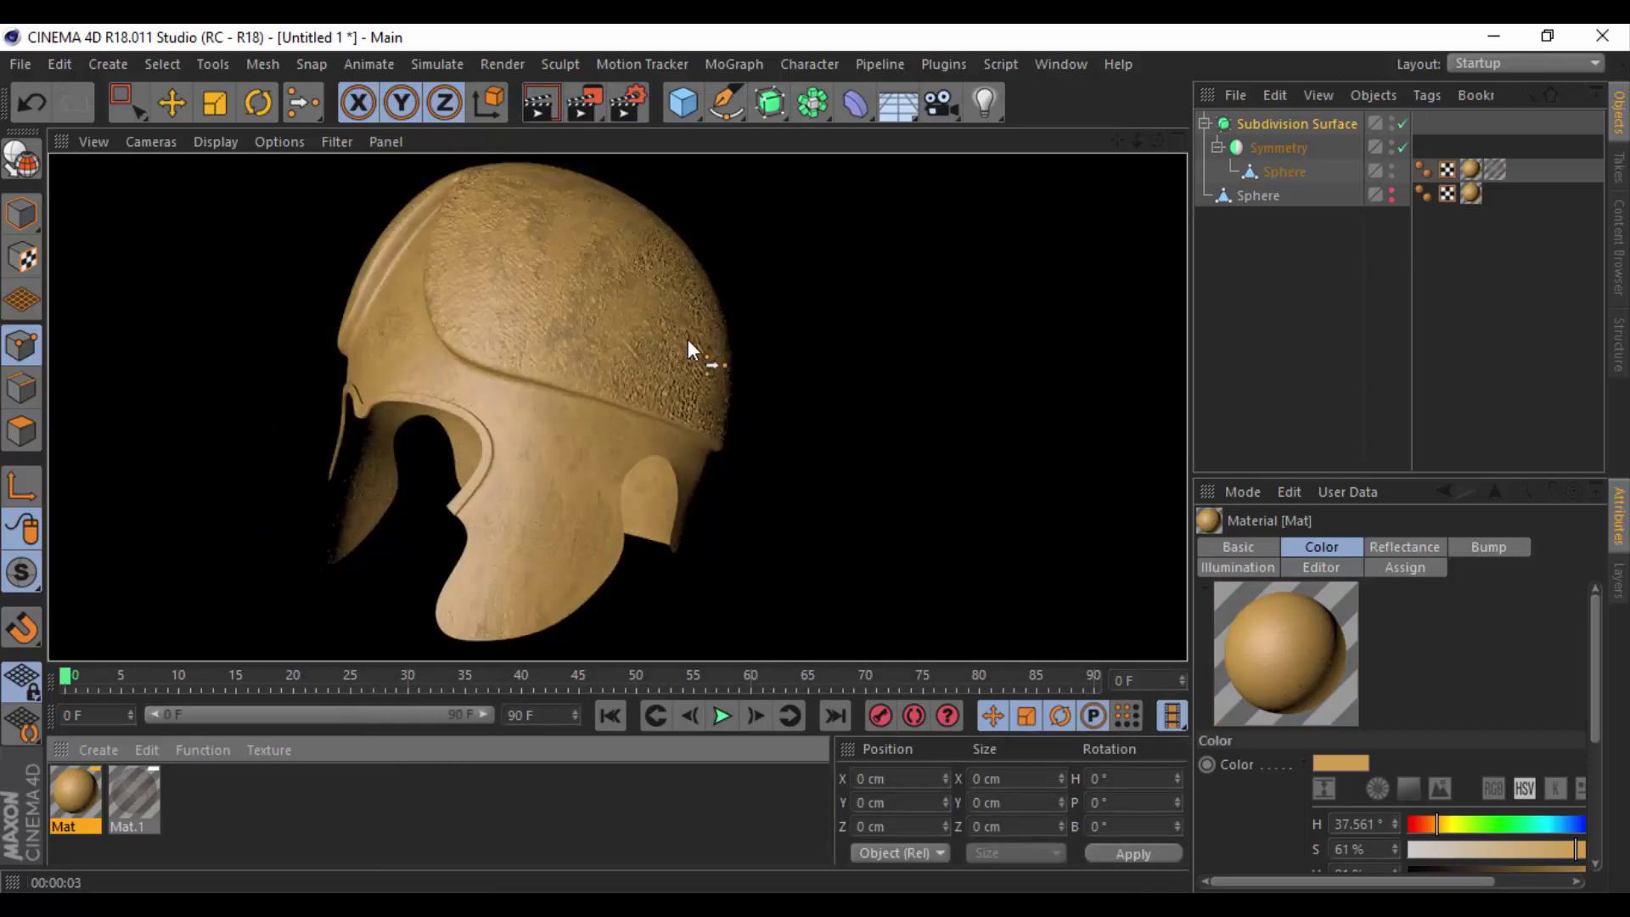
# Render the helmet from the front, then orbit round to a side view and render again.
pyautogui.moveTo(688, 339)
pyautogui.keyDown('alt'); pyautogui.mouseDown()
pyautogui.moveTo(917, 336)
pyautogui.moveTo(985, 353)
pyautogui.moveTo(698, 452)
pyautogui.moveTo(840, 375)
pyautogui.moveTo(890, 370)
pyautogui.moveTo(696, 282)
pyautogui.moveTo(717, 346)
pyautogui.moveTo(818, 266)
pyautogui.moveTo(820, 328)
pyautogui.mouseUp(); pyautogui.keyUp('alt')
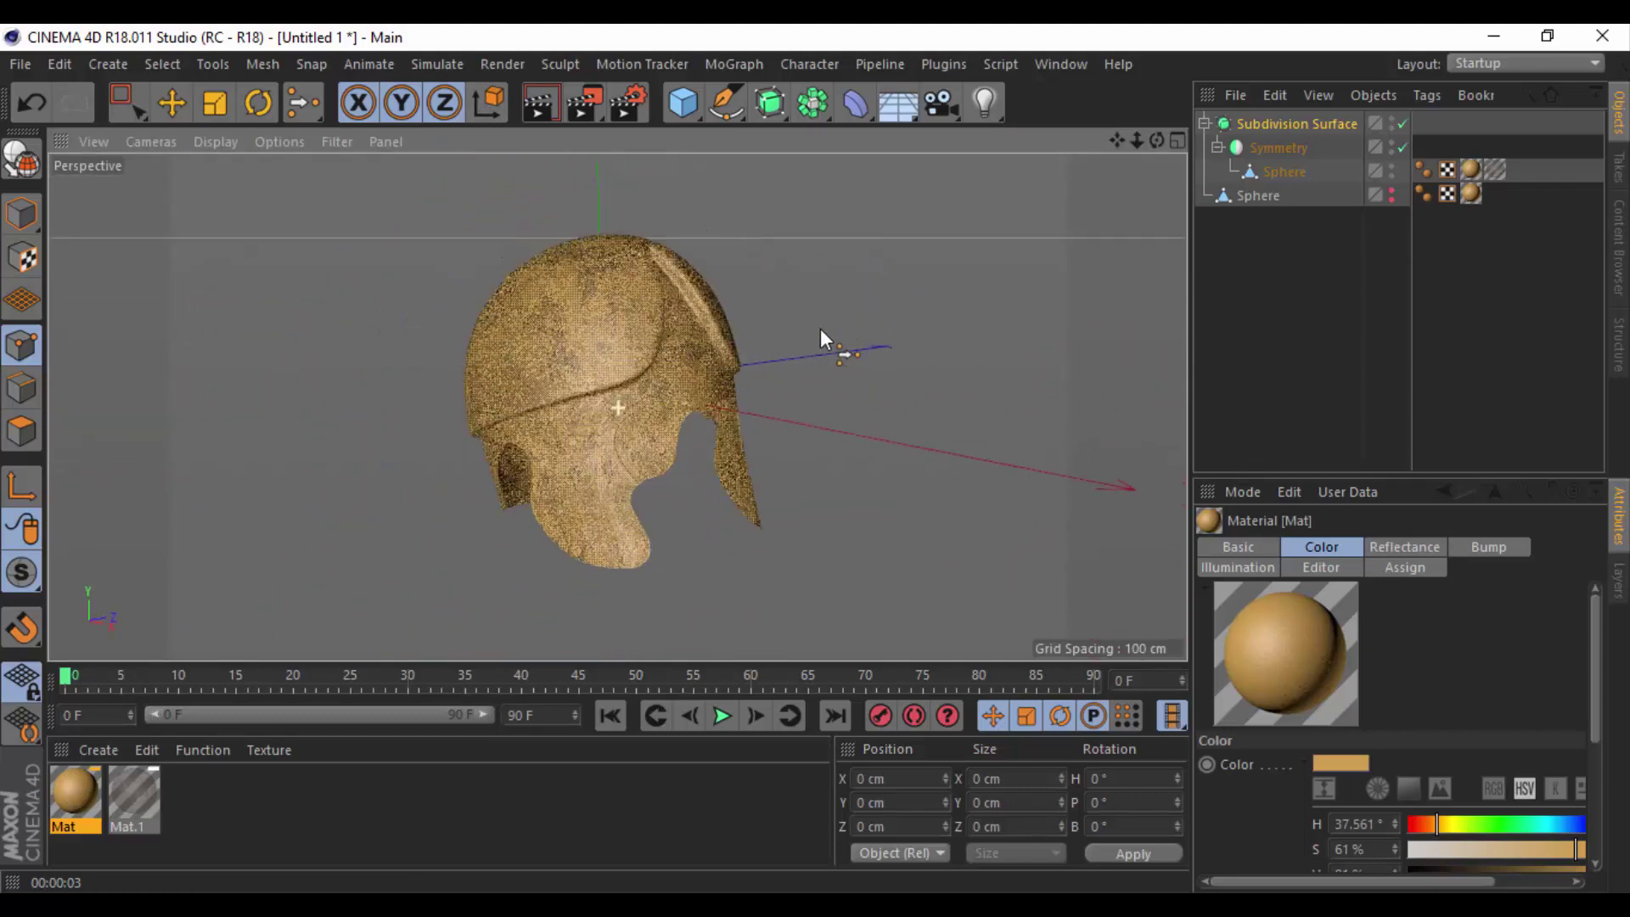
pyautogui.click(554, 120)
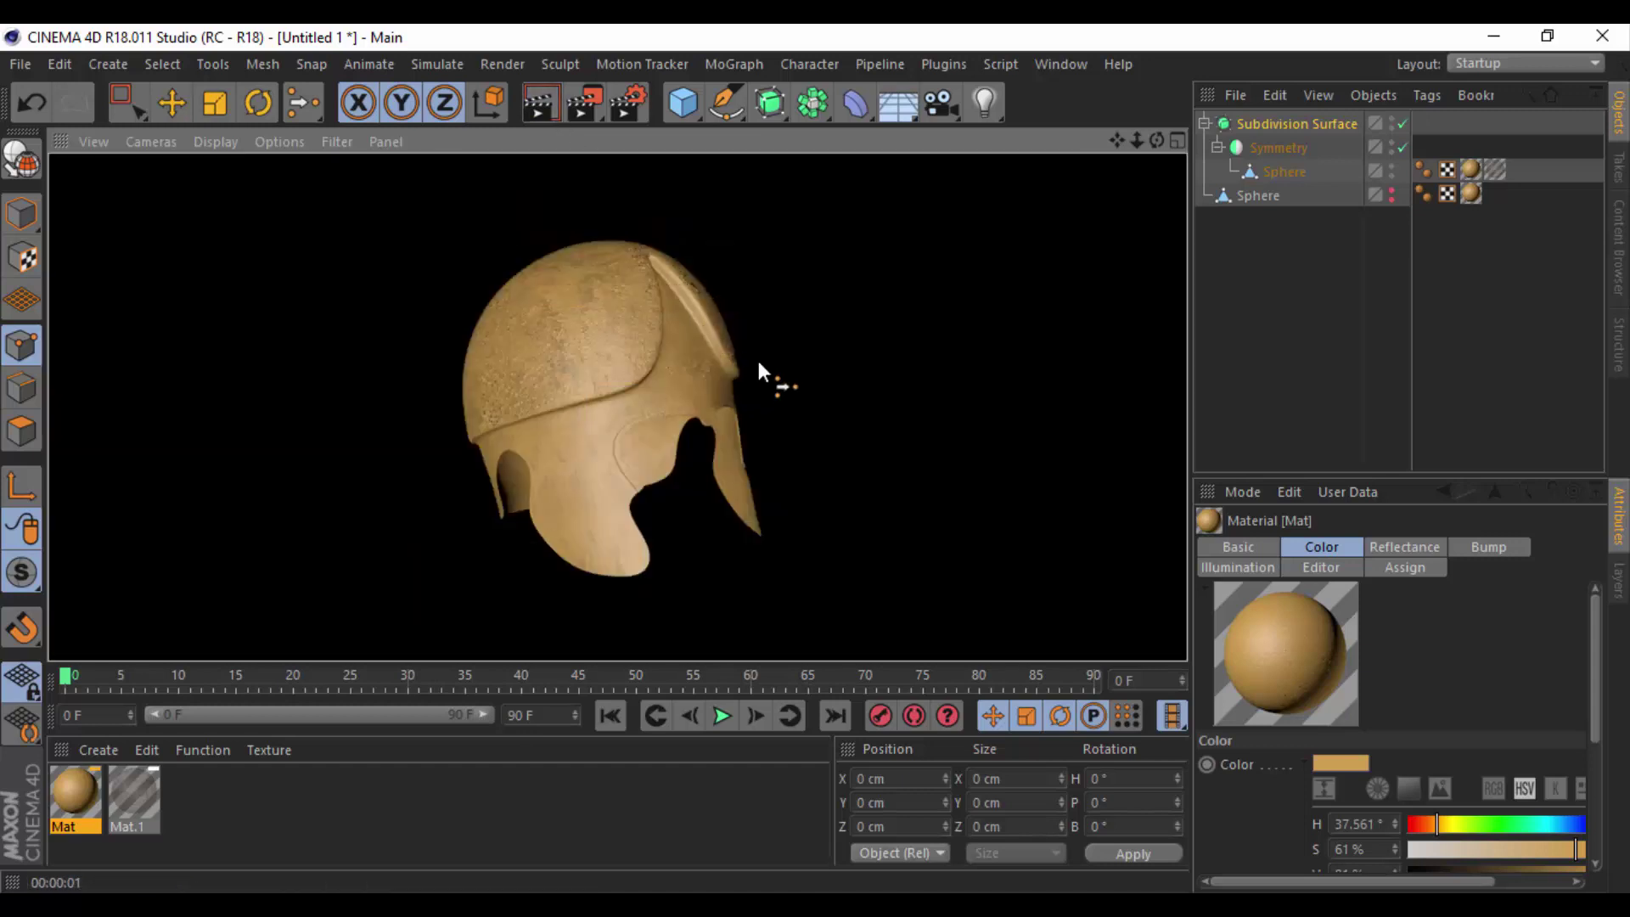
pyautogui.keyDown('alt'); pyautogui.moveTo(757, 356); pyautogui.dragTo(666, 332); pyautogui.keyUp('alt')
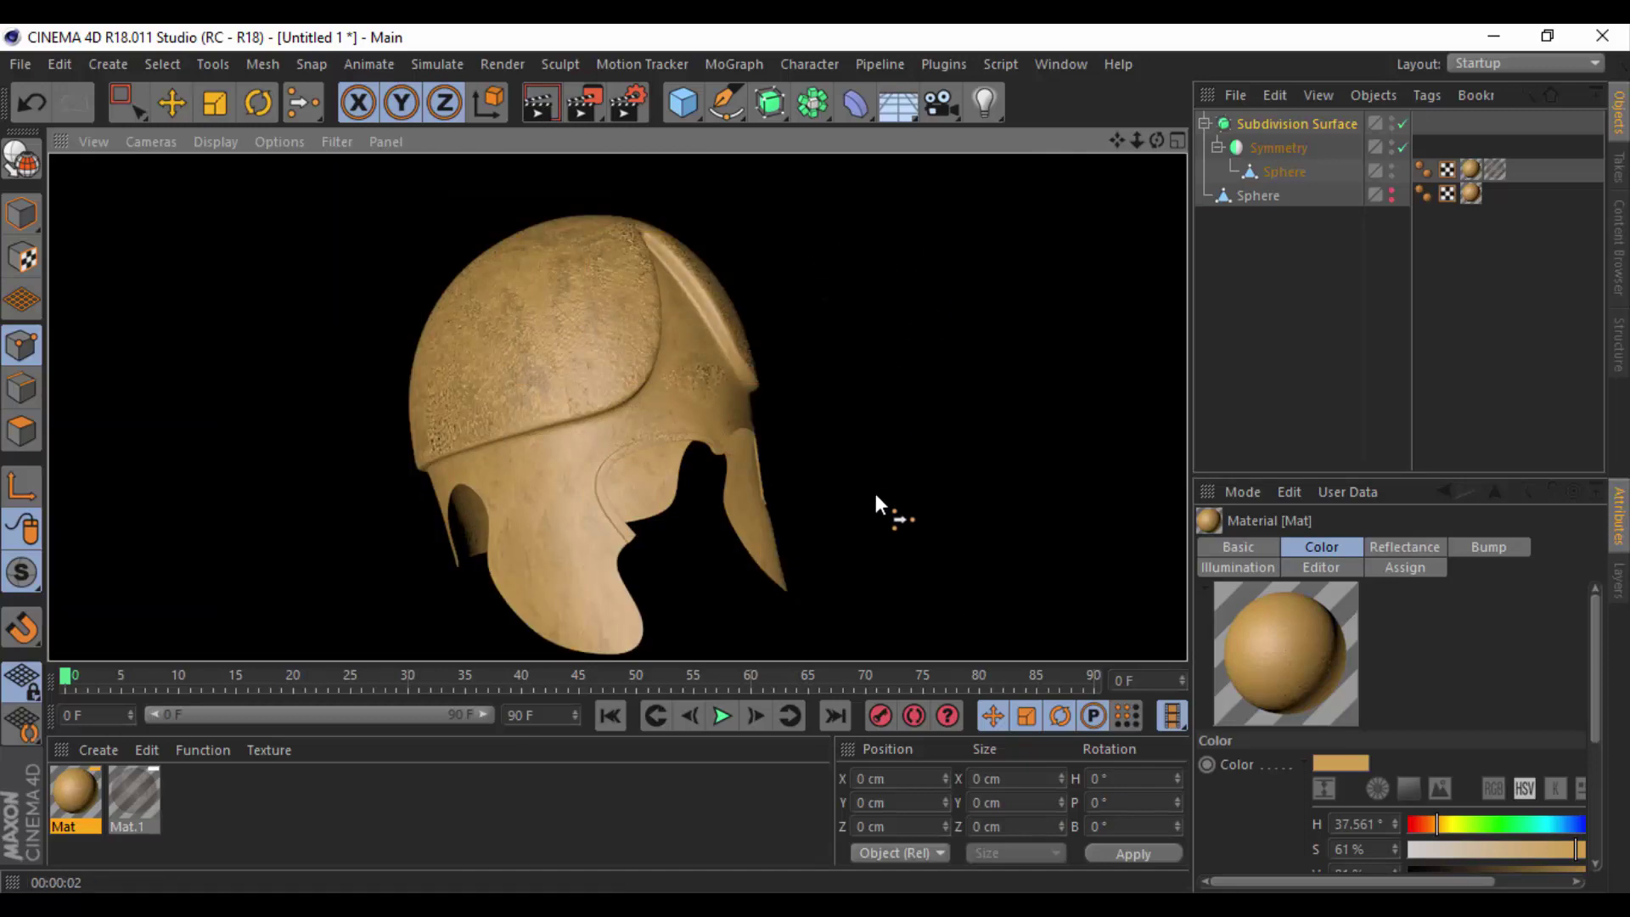
pyautogui.moveTo(876, 496)
pyautogui.keyDown('alt'); pyautogui.mouseDown()
pyautogui.moveTo(1037, 460)
pyautogui.moveTo(793, 481)
pyautogui.mouseUp(); pyautogui.keyUp('alt')
pyautogui.click(535, 100)
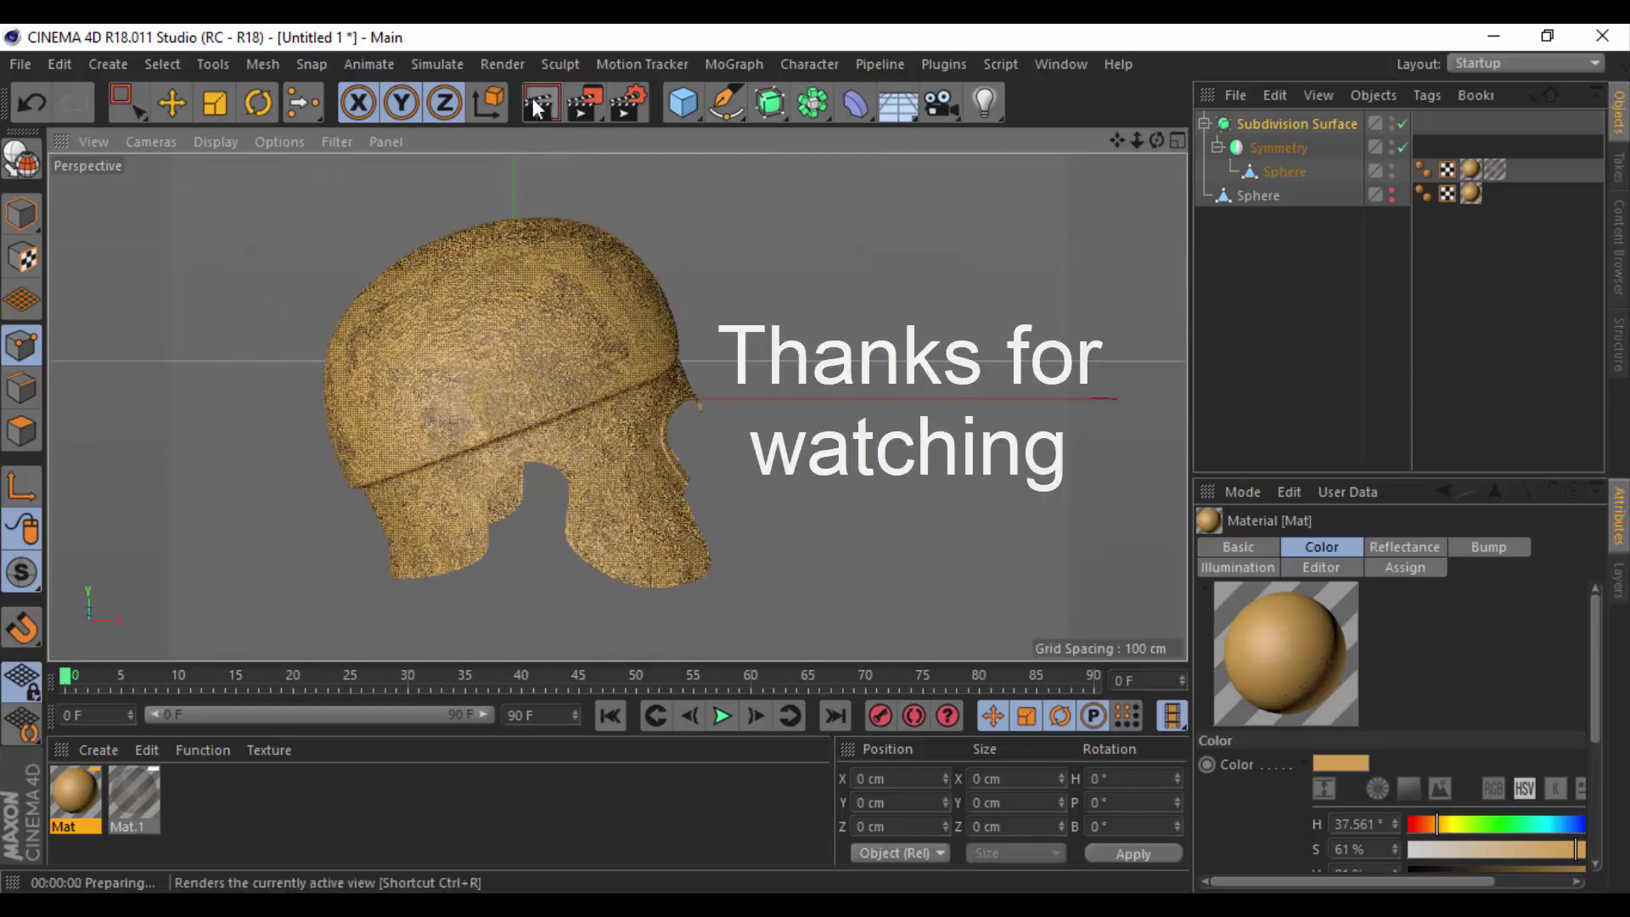